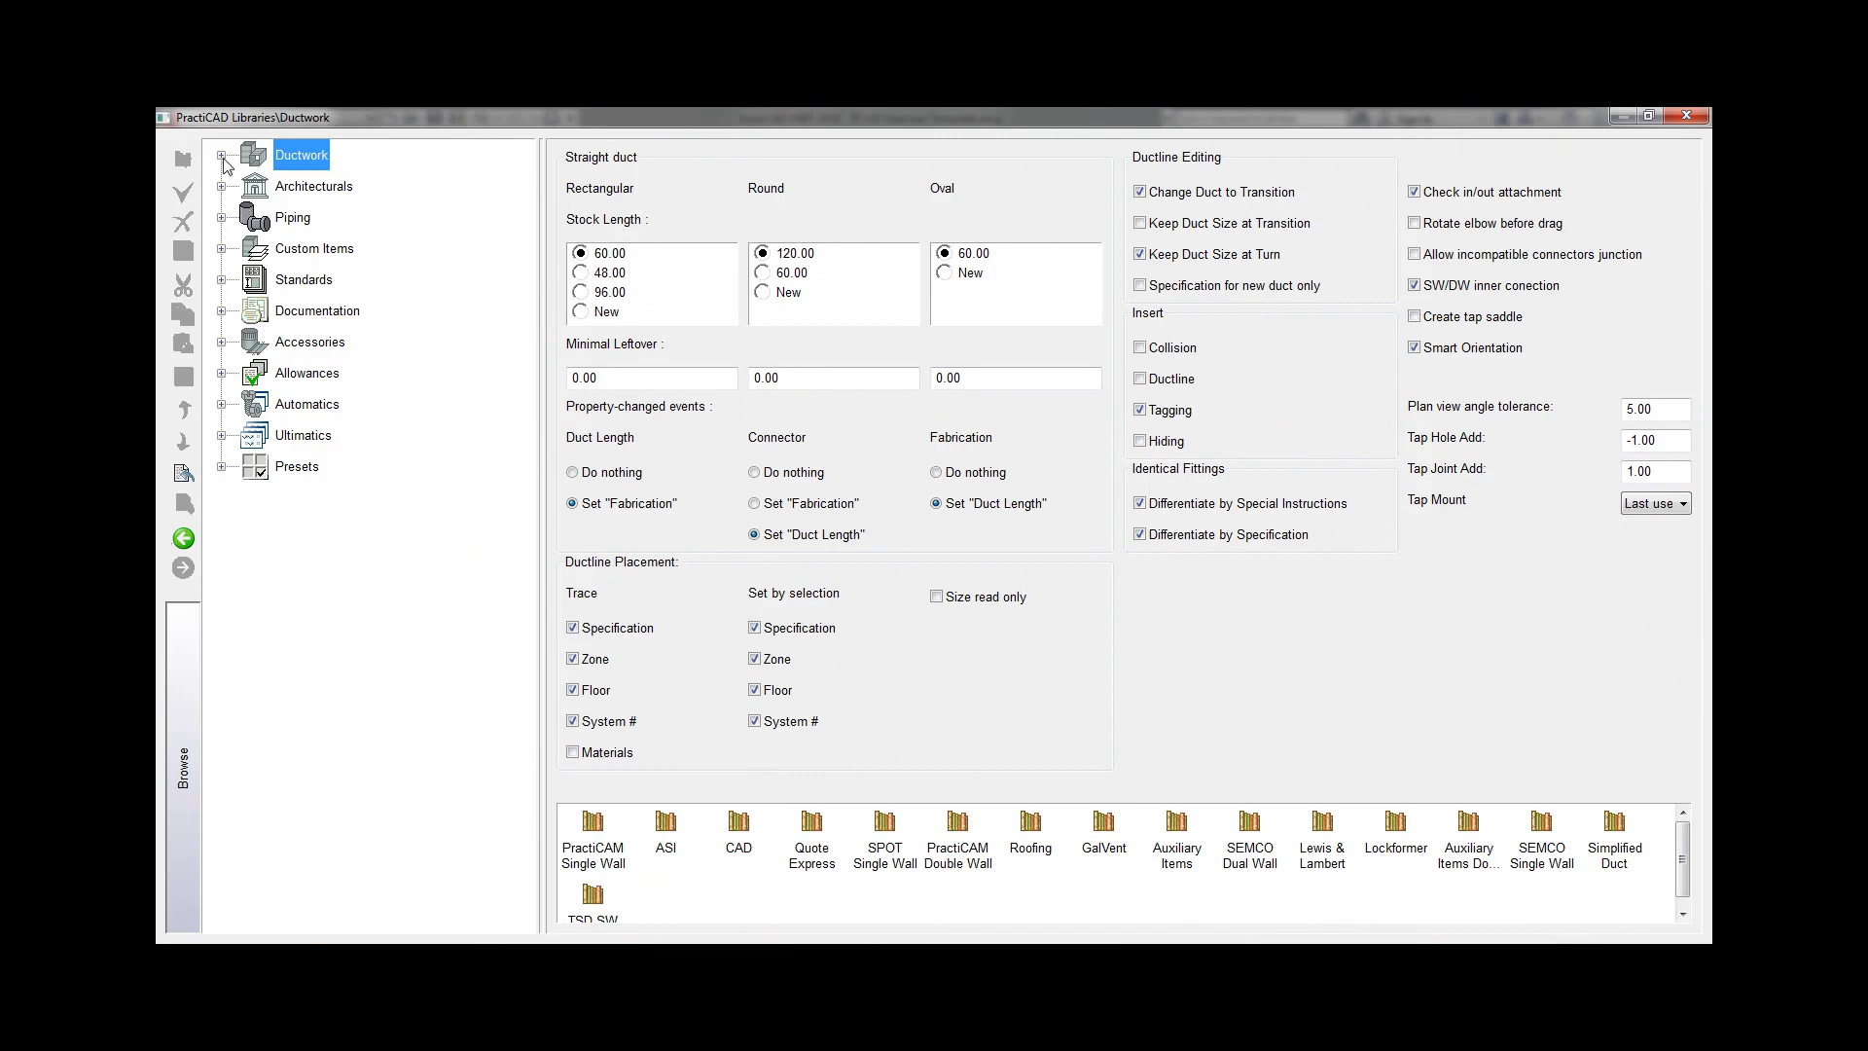
# - Browse the Ductwork library's PractiCAM Single Wall rectangular, round and oval fittings, plus its PractiCAM Double Wall and Auxiliary Items groups
pyautogui.click(222, 155)
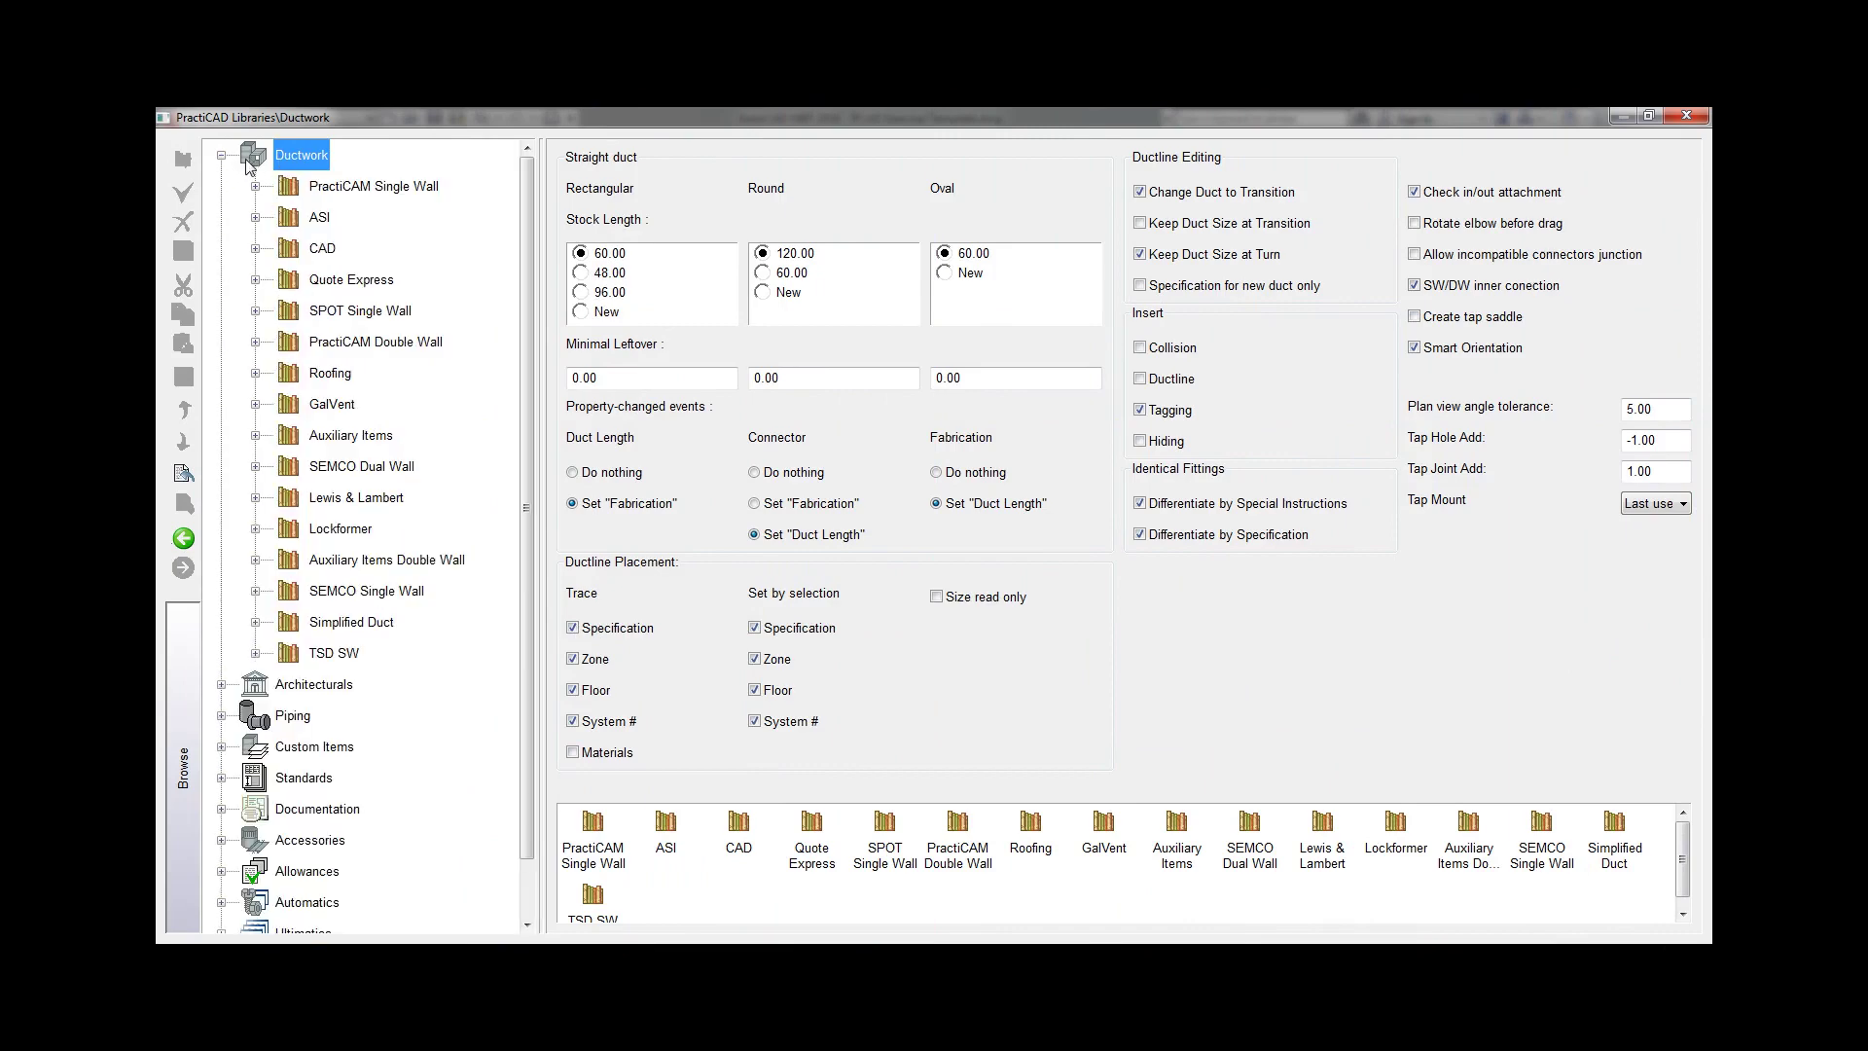
pyautogui.click(369, 190)
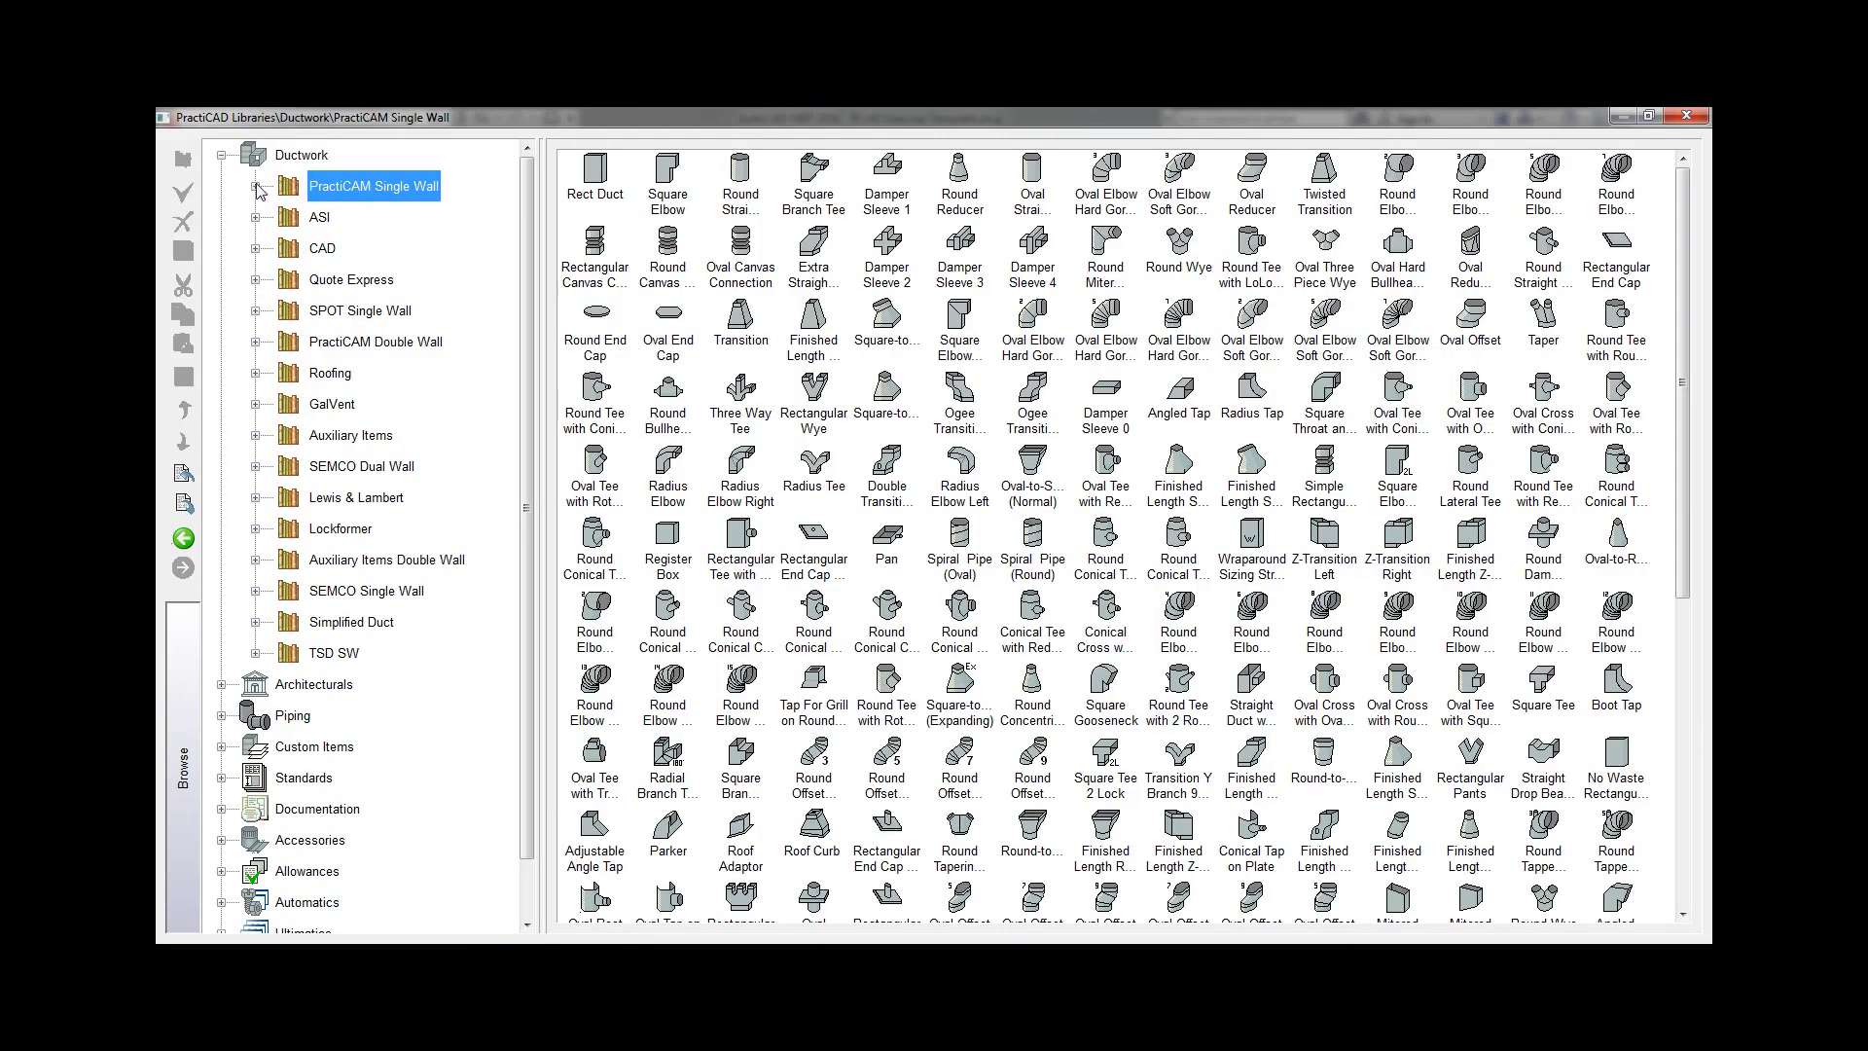
pyautogui.click(255, 187)
pyautogui.click(379, 223)
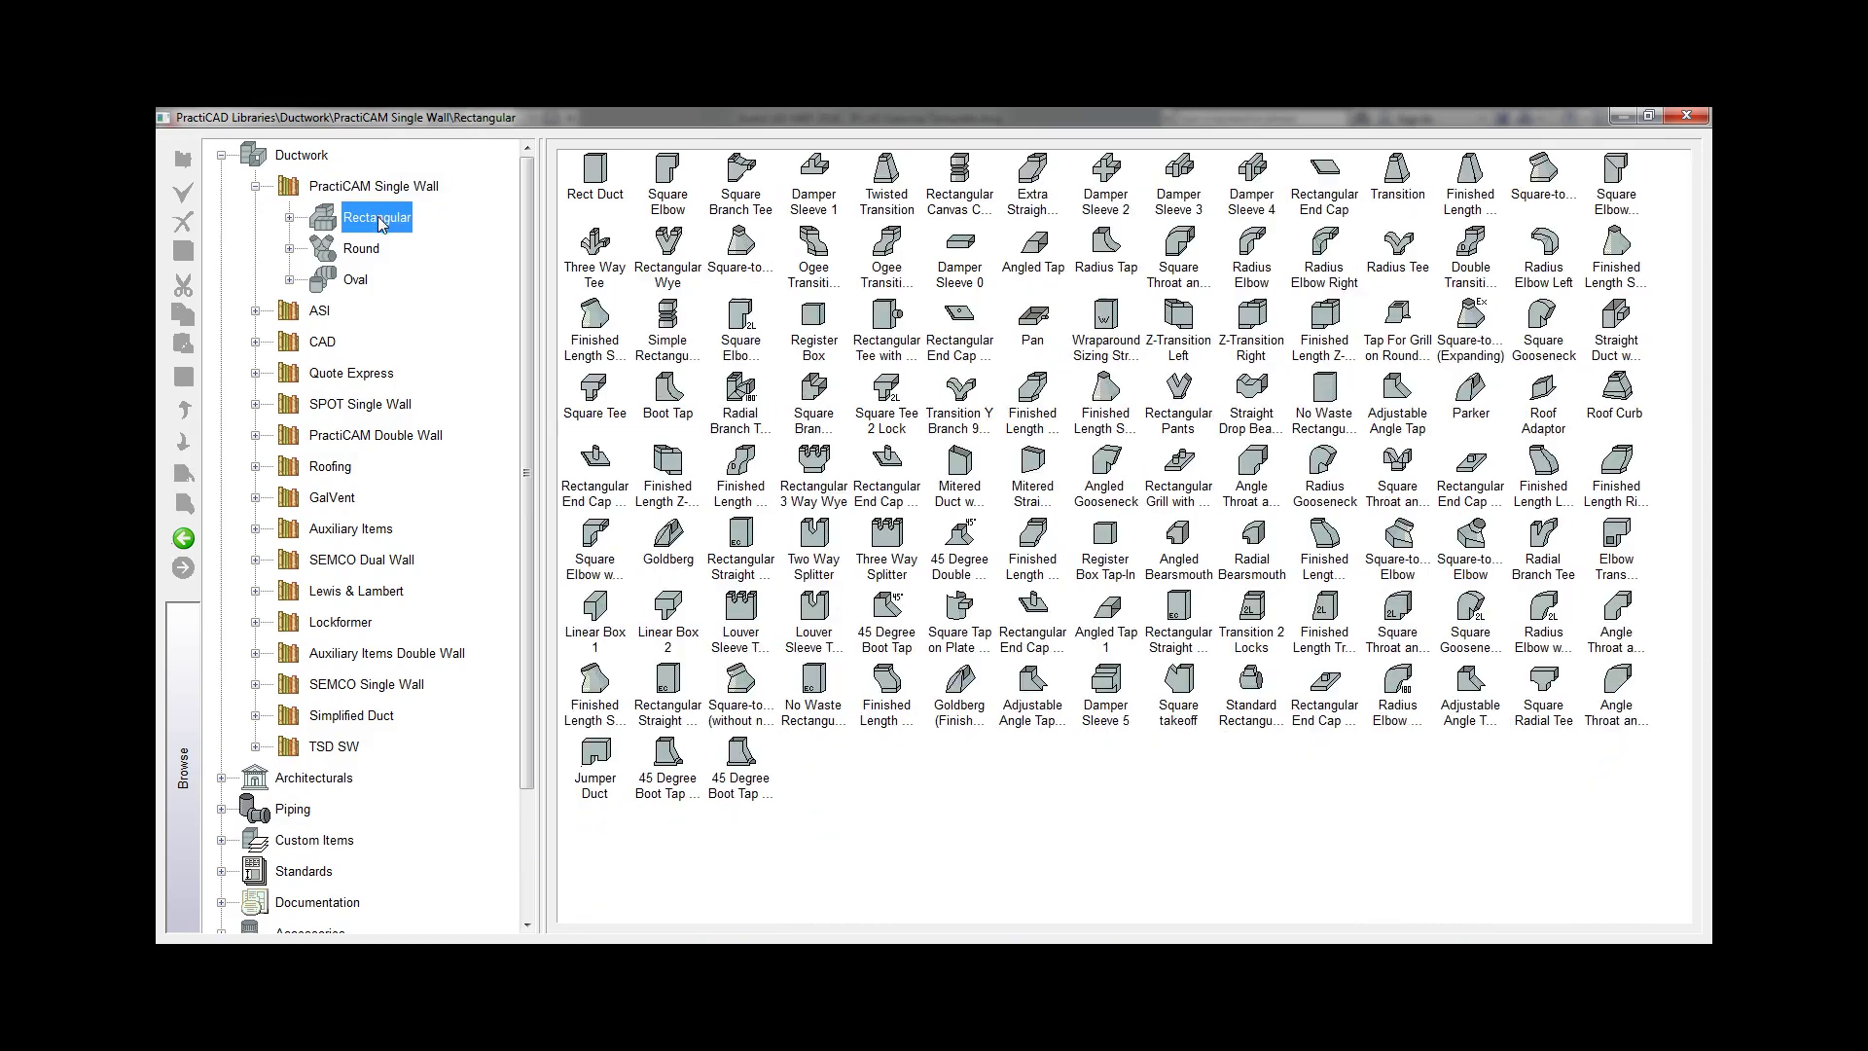
pyautogui.click(370, 252)
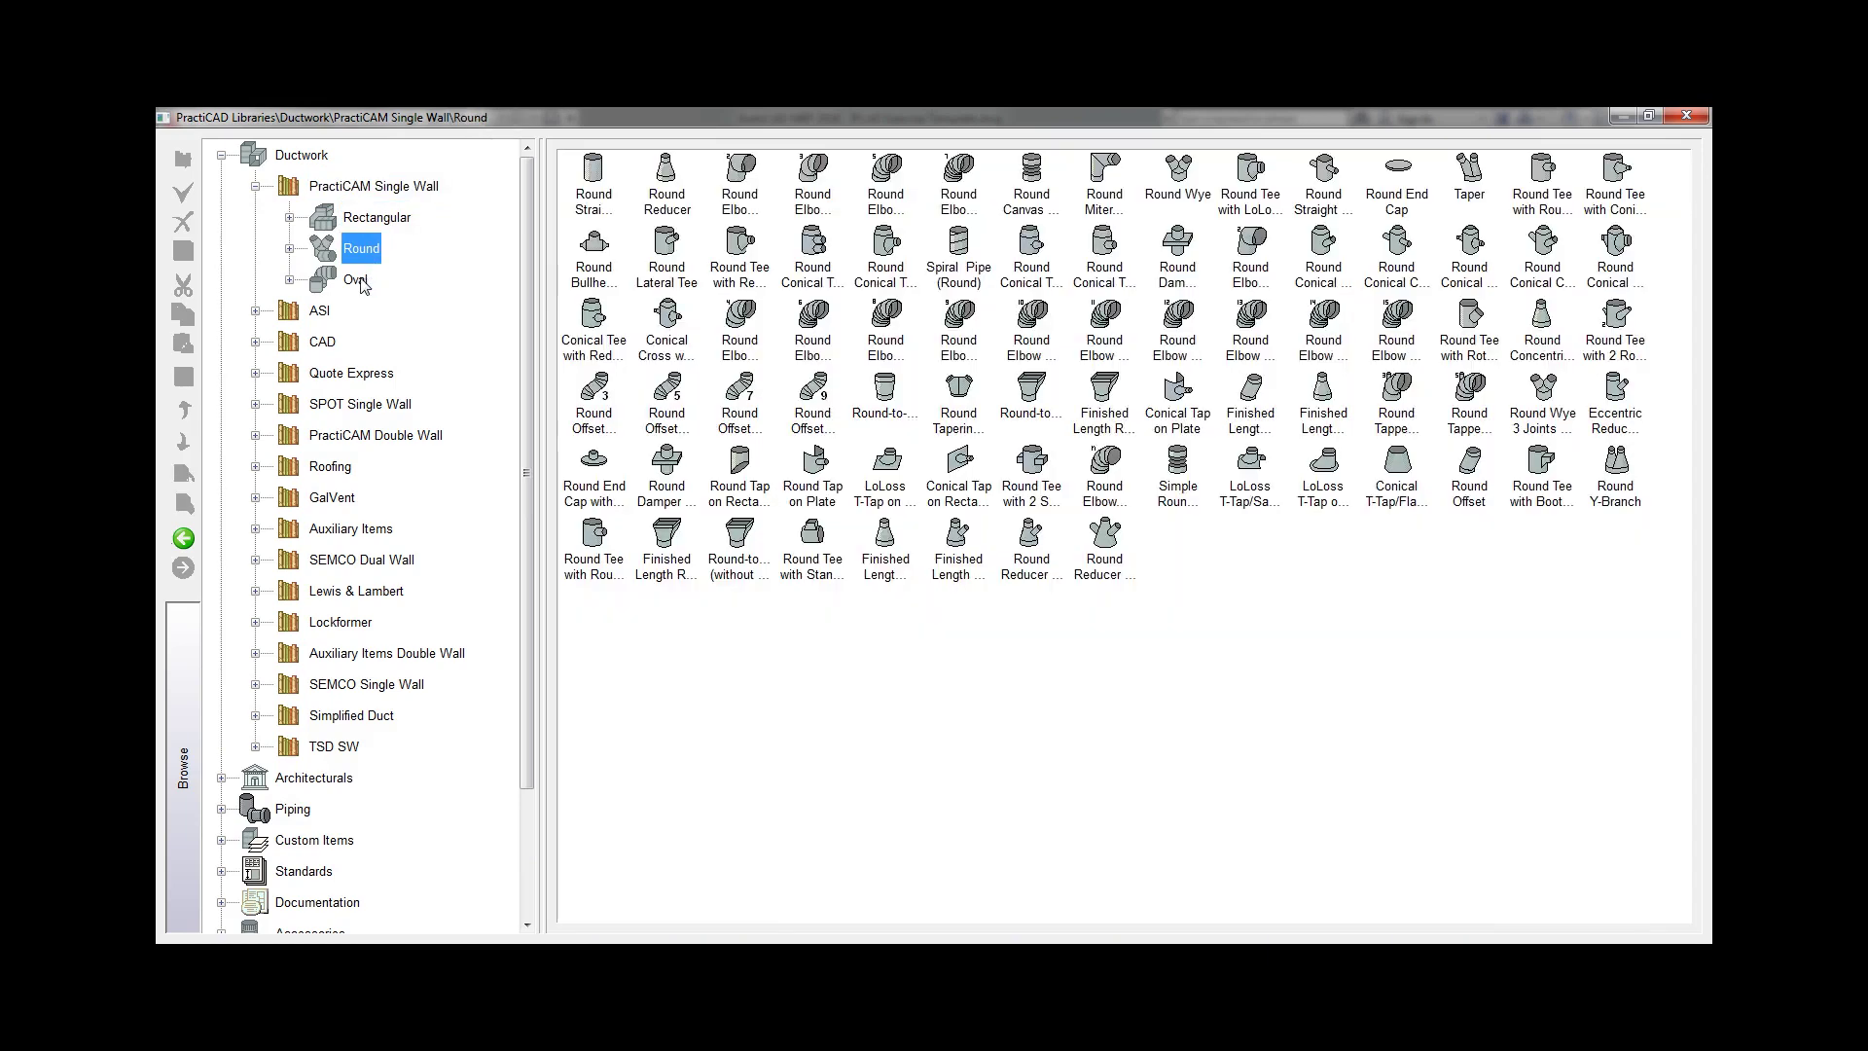
pyautogui.click(356, 280)
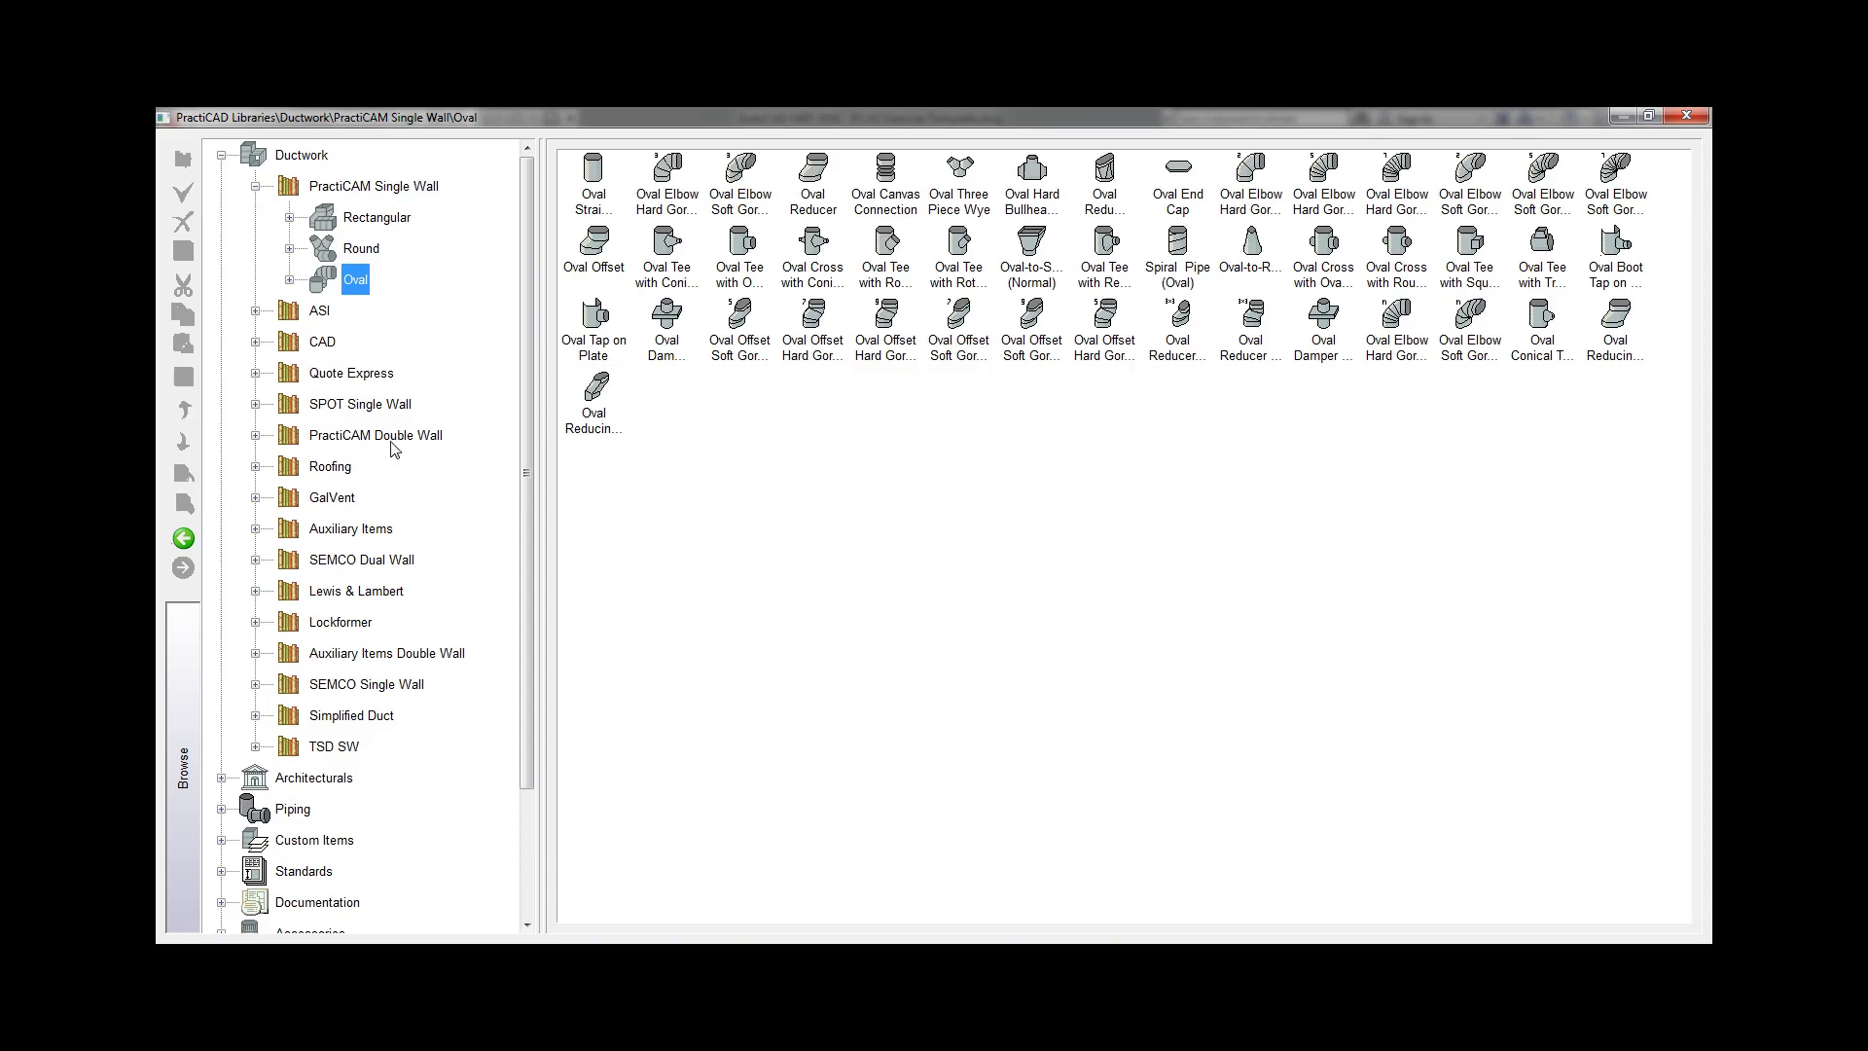
pyautogui.click(393, 443)
pyautogui.click(385, 535)
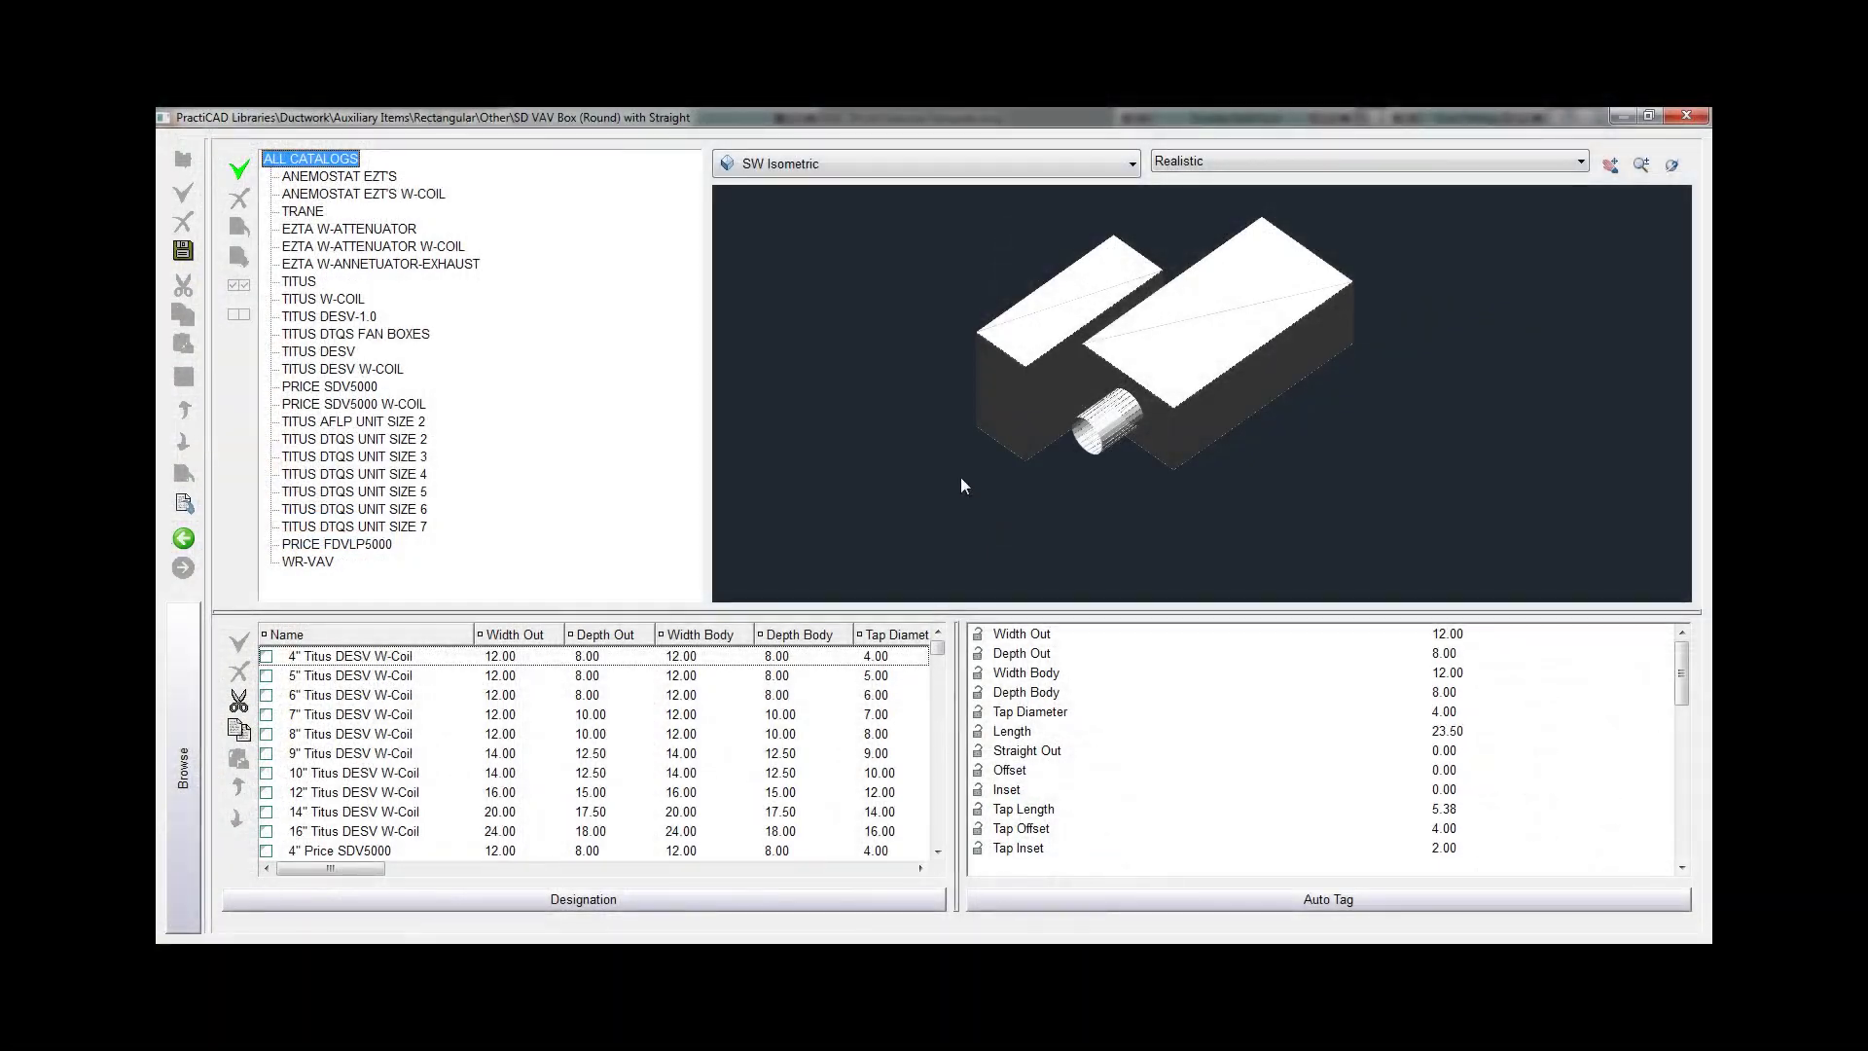
# - Preview the ANEMOSTAT EZT'S, ANEMOSTAT EZT'S W-COIL and TRANE catalogs of the single-duct round VAV box
pyautogui.click(341, 177)
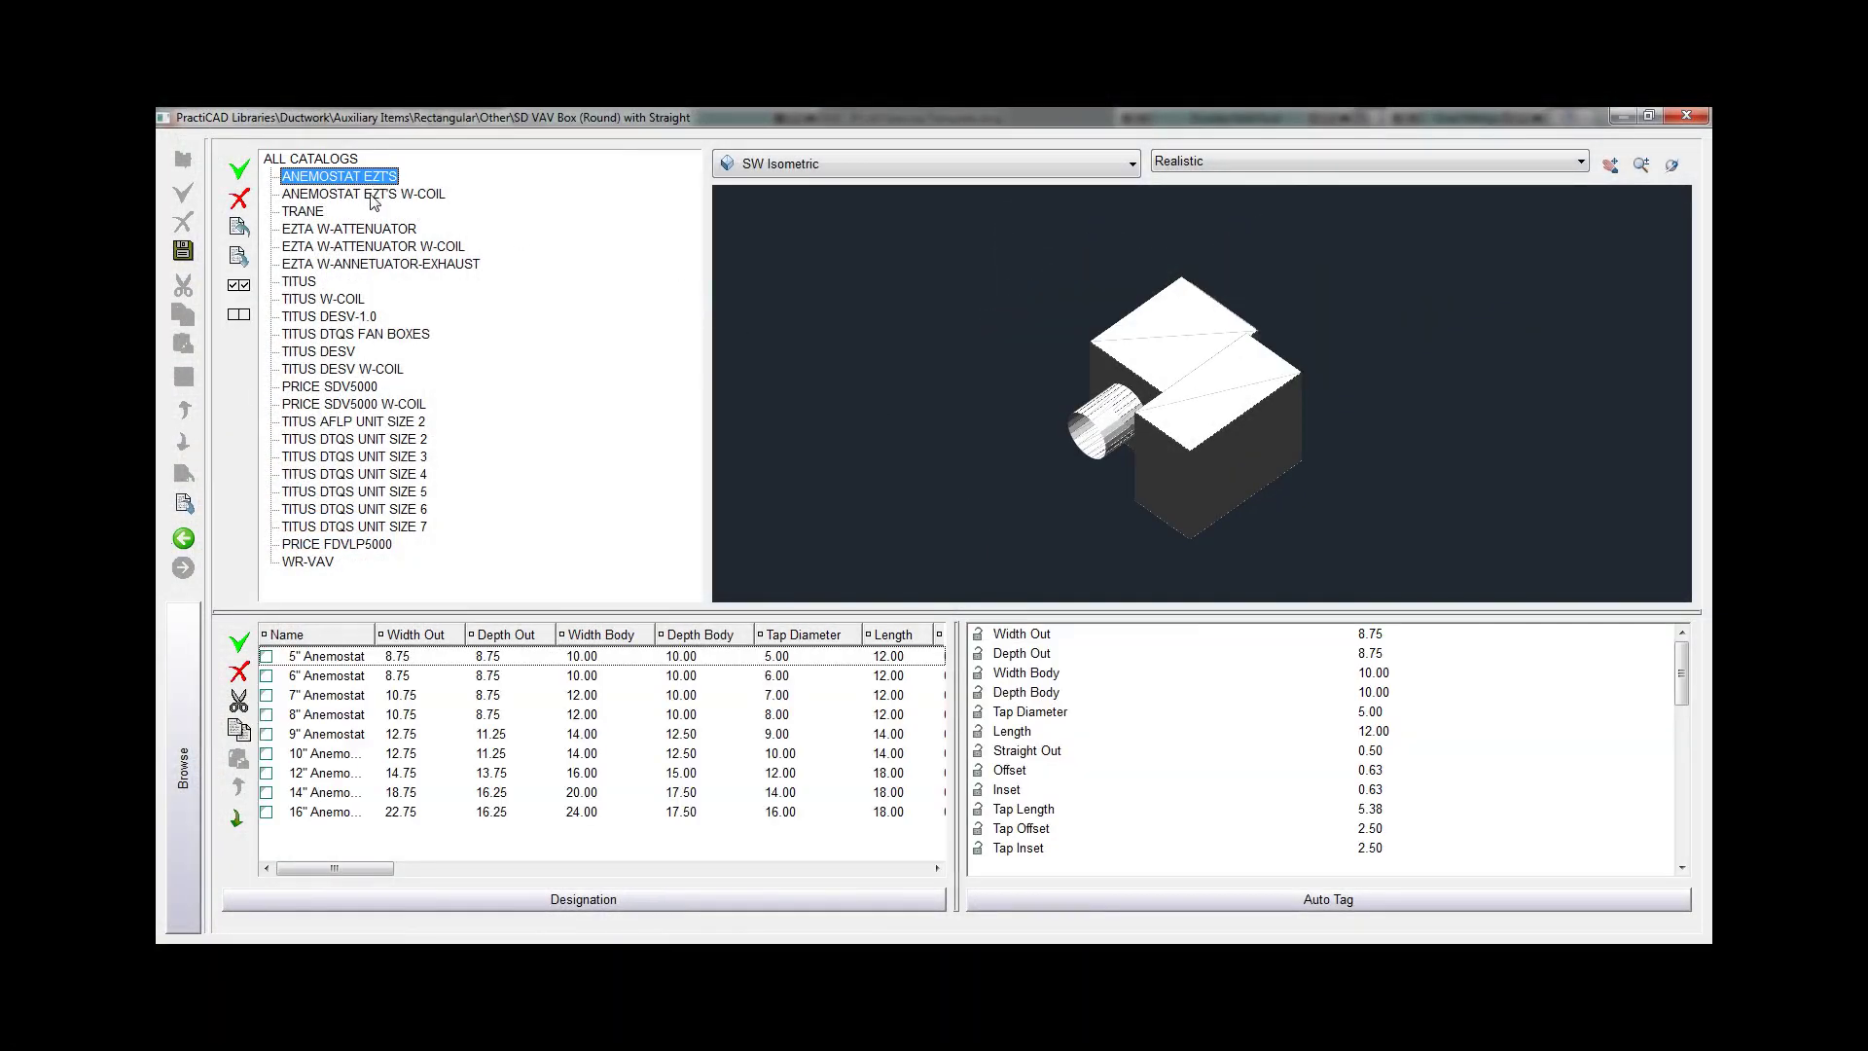
pyautogui.press('Down')
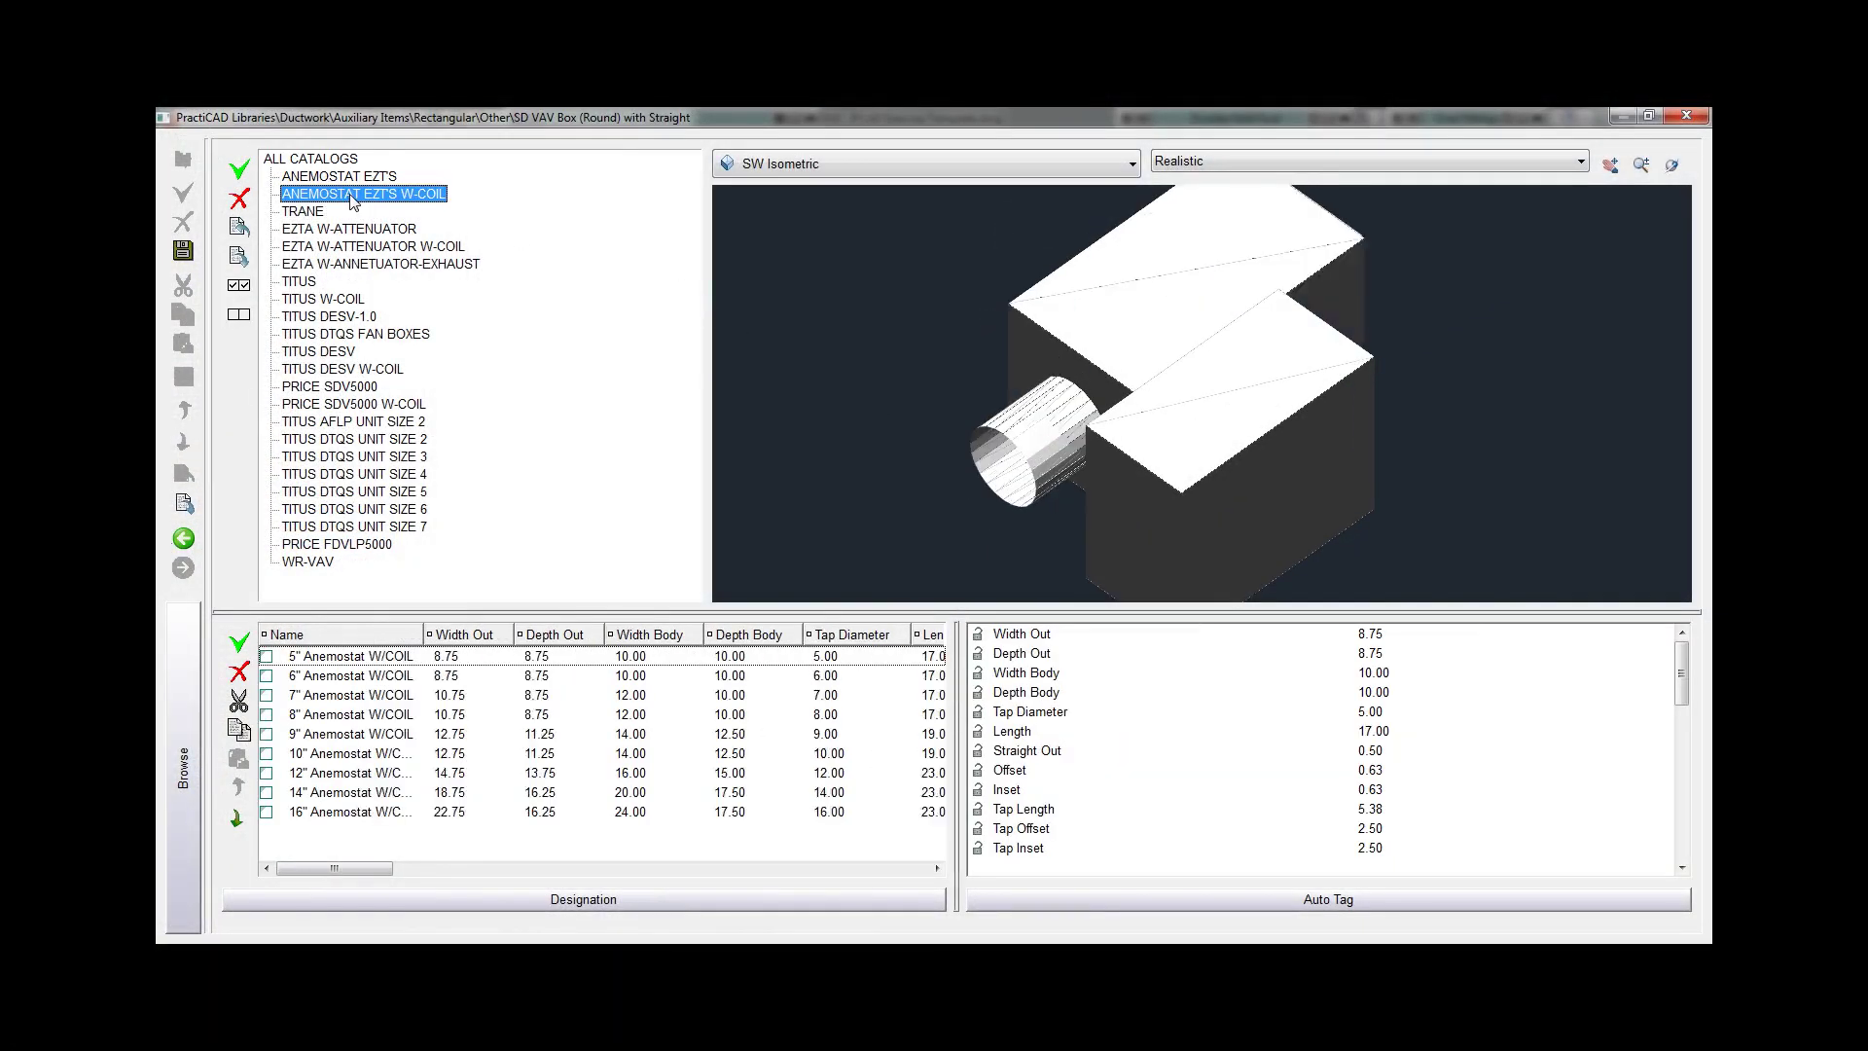
pyautogui.press('Down')
pyautogui.press('Down')
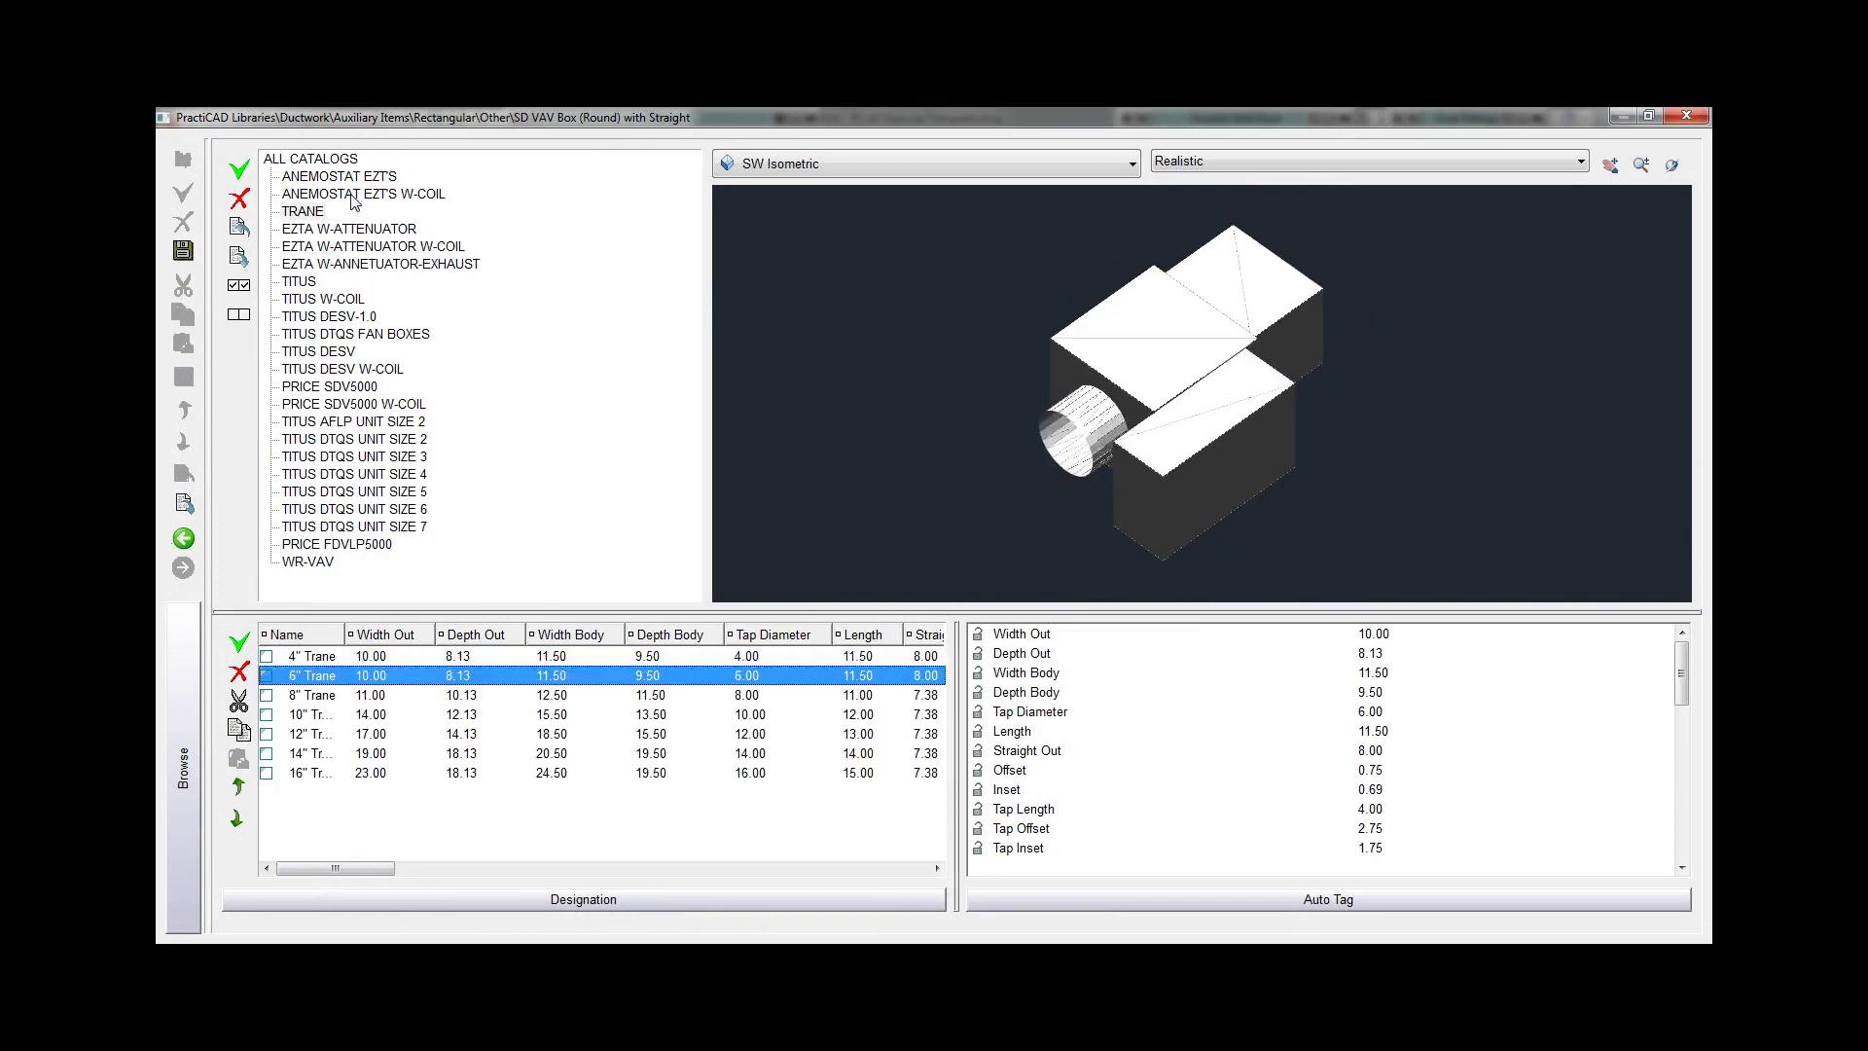
# - Create a catalog named My VAV Catalog for the VAV box and add a new item to it
pyautogui.click(329, 195)
pyautogui.click(238, 173)
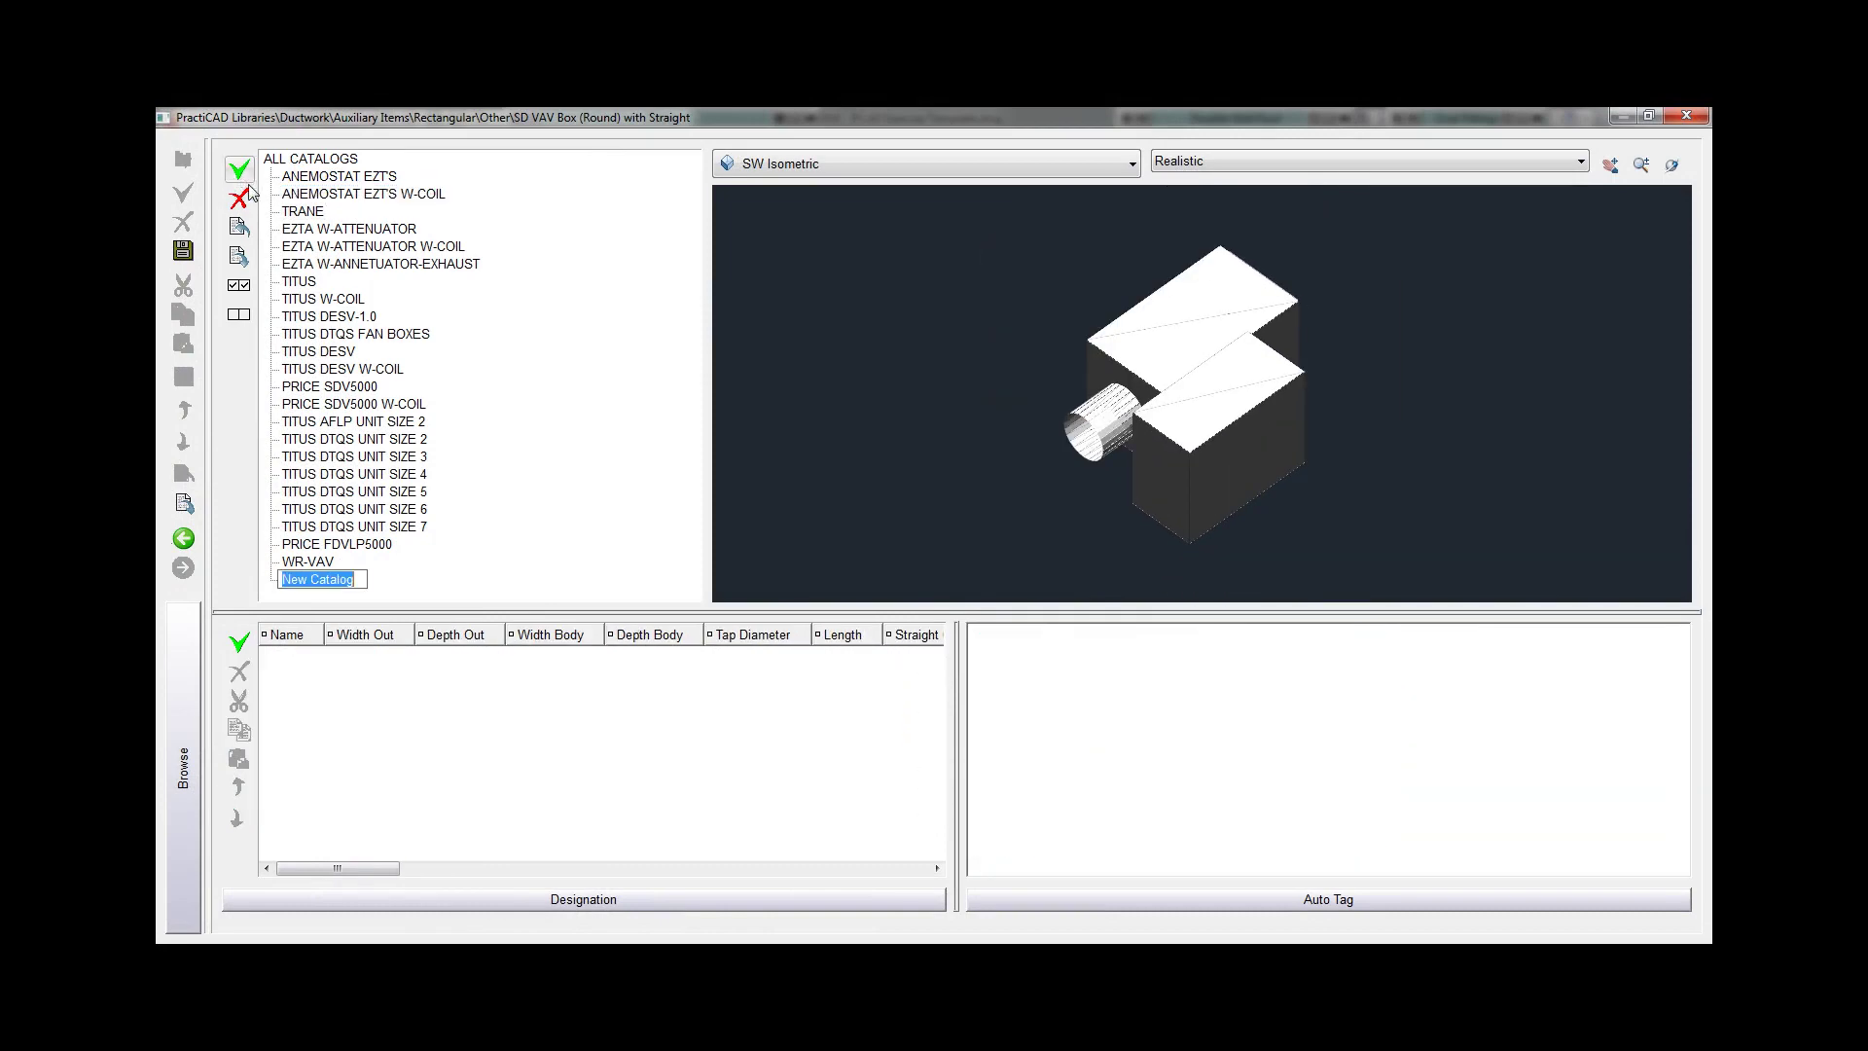
pyautogui.write('My VAV Catalog')
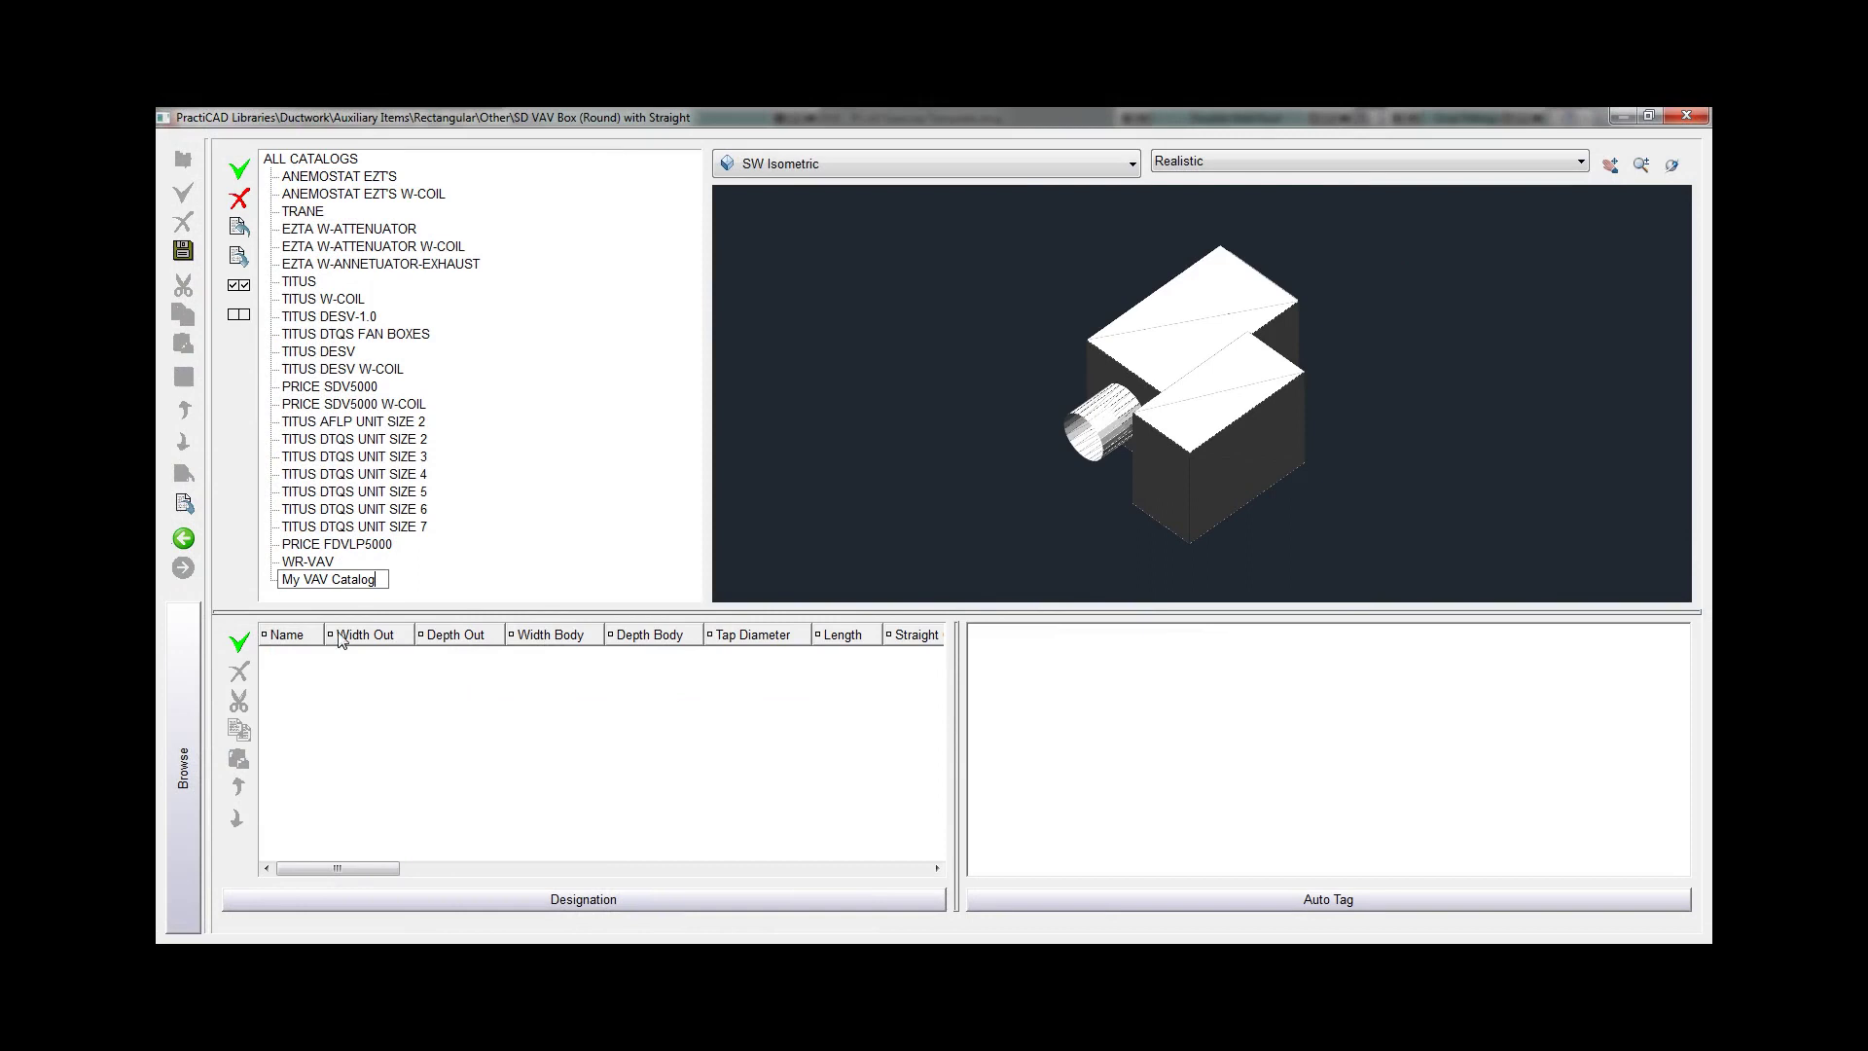
pyautogui.click(241, 641)
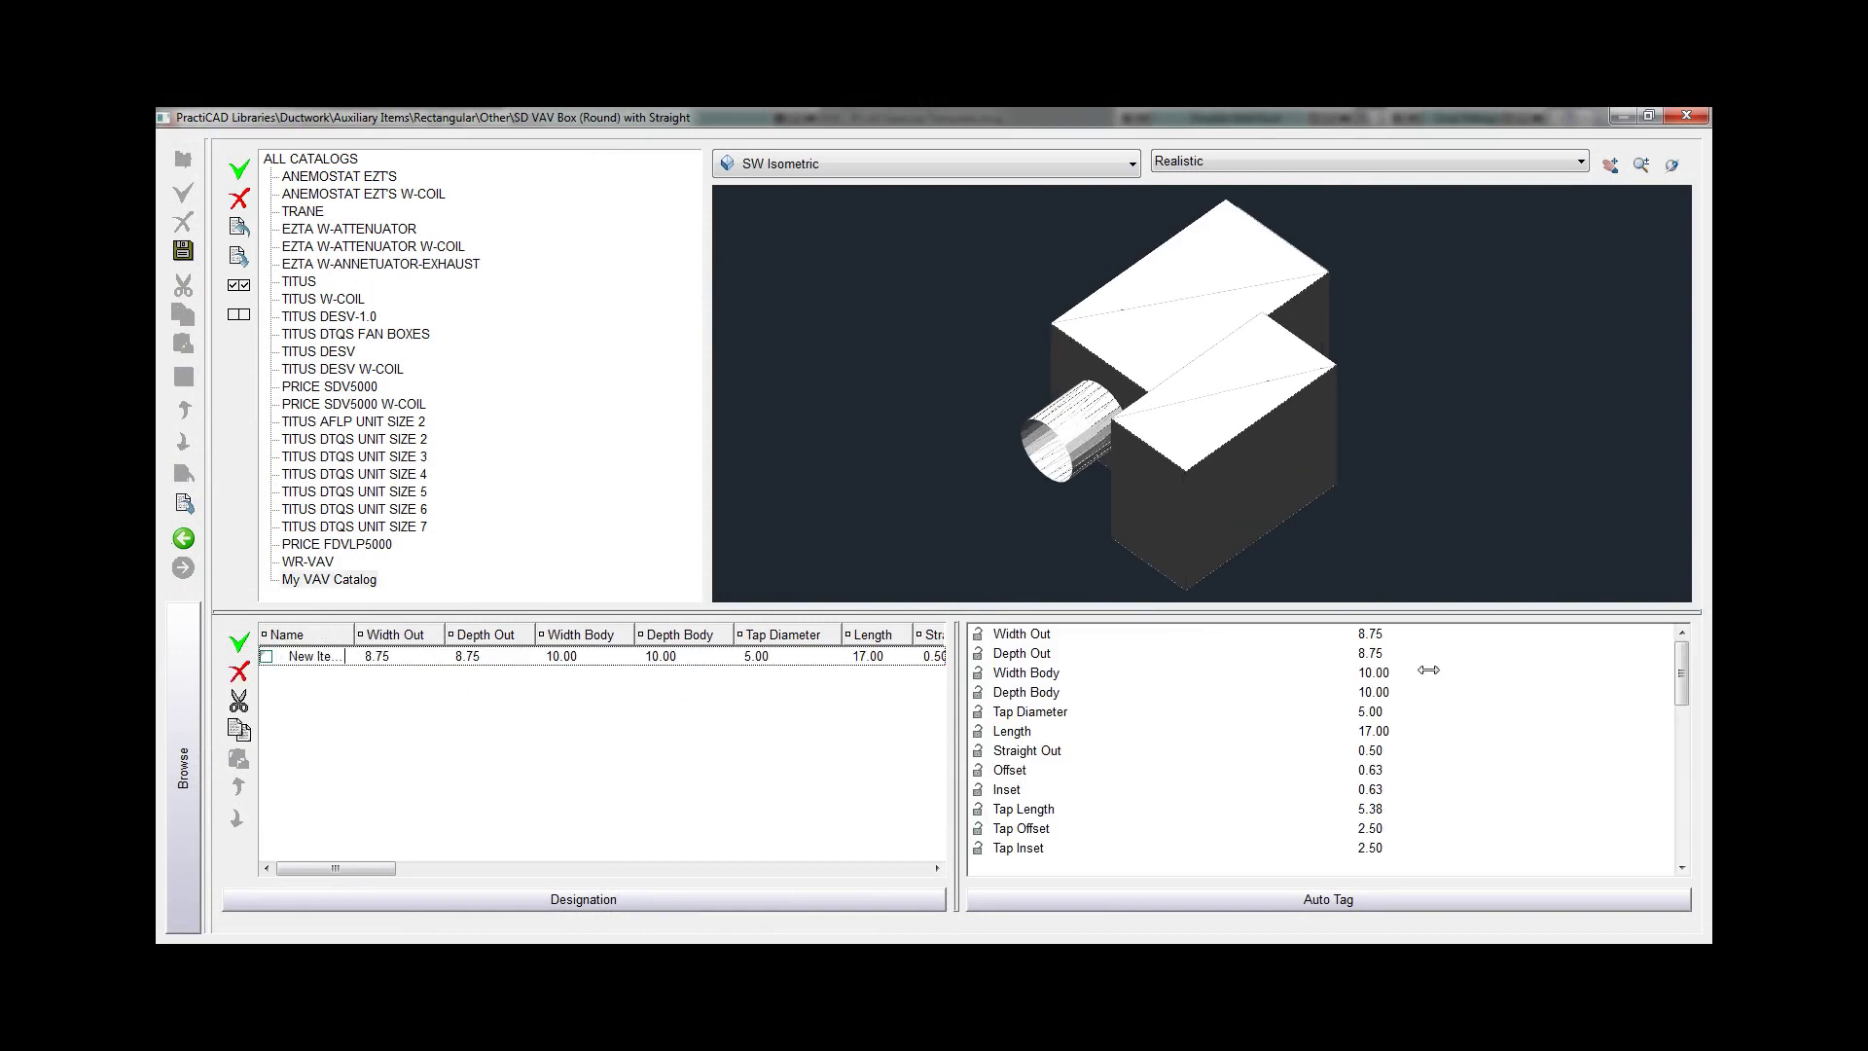
# - Set the new VAV item's Width Body and Depth Body to 12
pyautogui.click(1382, 672)
pyautogui.write('12')
pyautogui.press('Return')
pyautogui.click(1418, 690)
pyautogui.write('12')
pyautogui.press('Return')
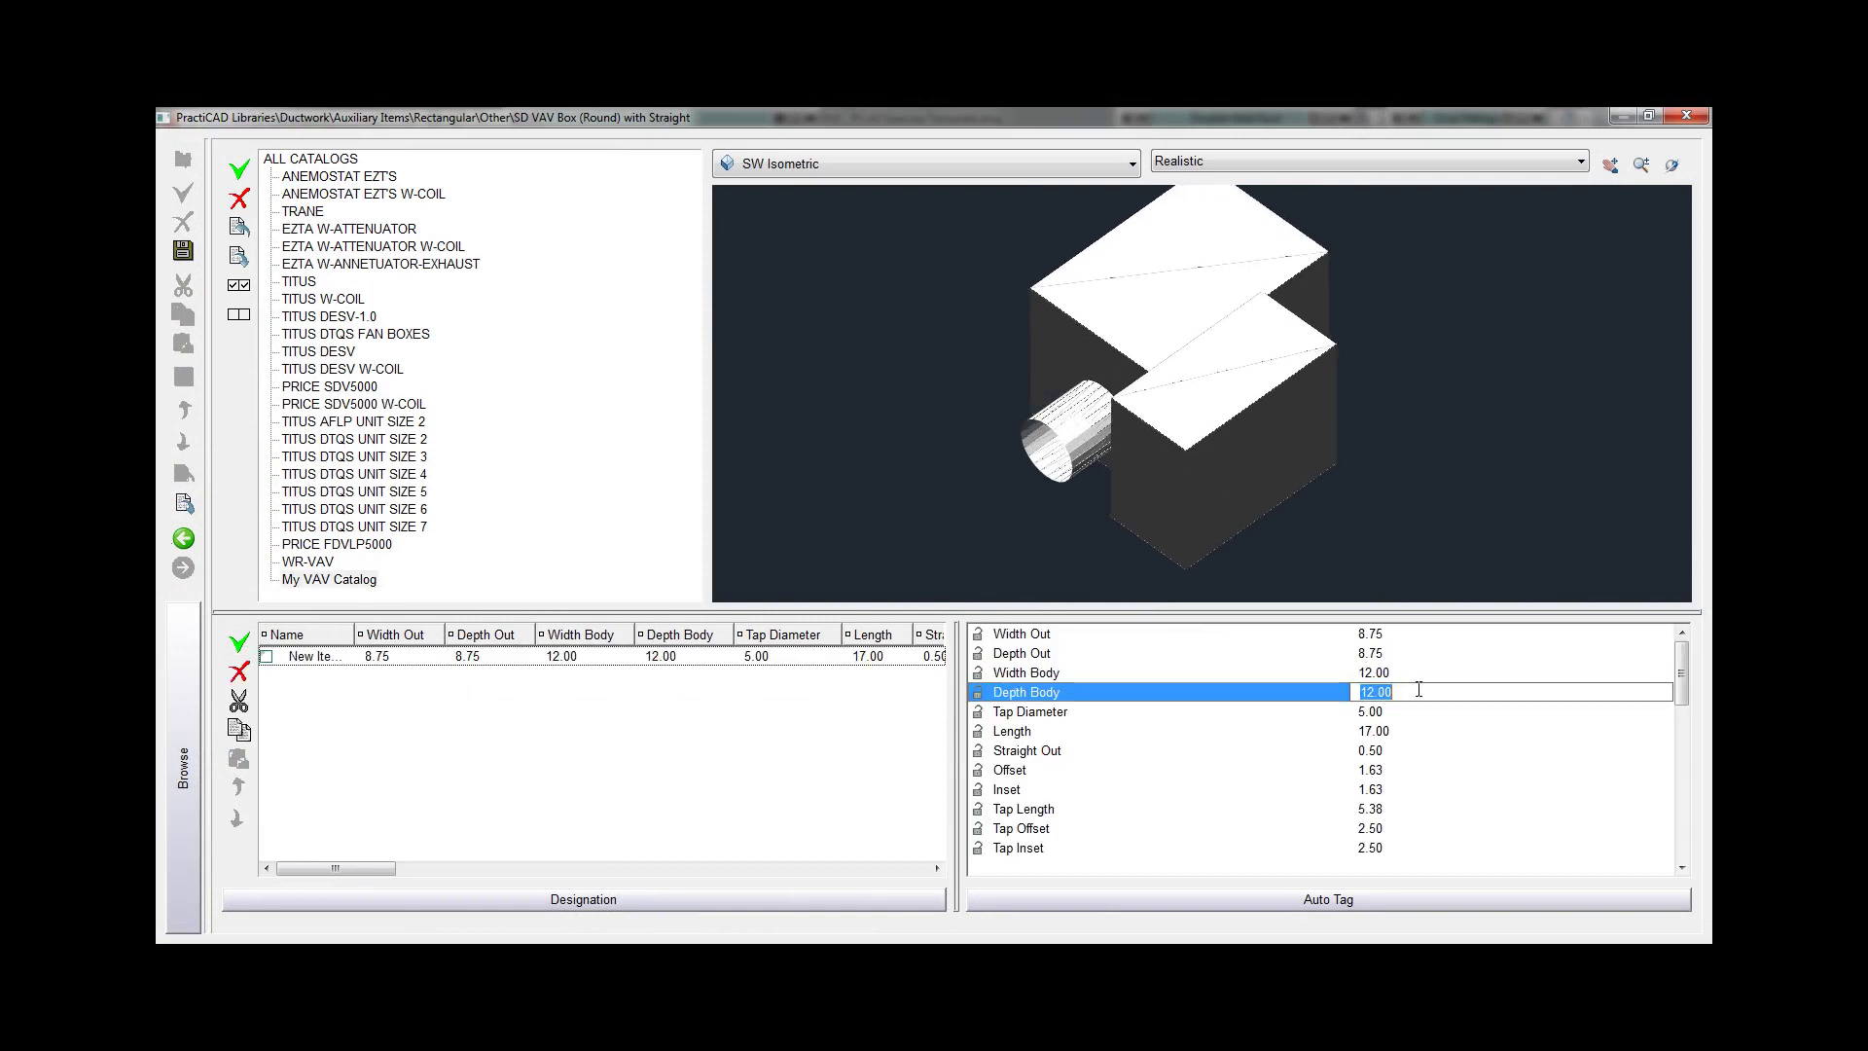
# - Set the new VAV item's Tap Diameter to 6 and its Length to 21
pyautogui.click(1418, 711)
pyautogui.write('6')
pyautogui.press('Return')
pyautogui.click(1418, 731)
pyautogui.write('21')
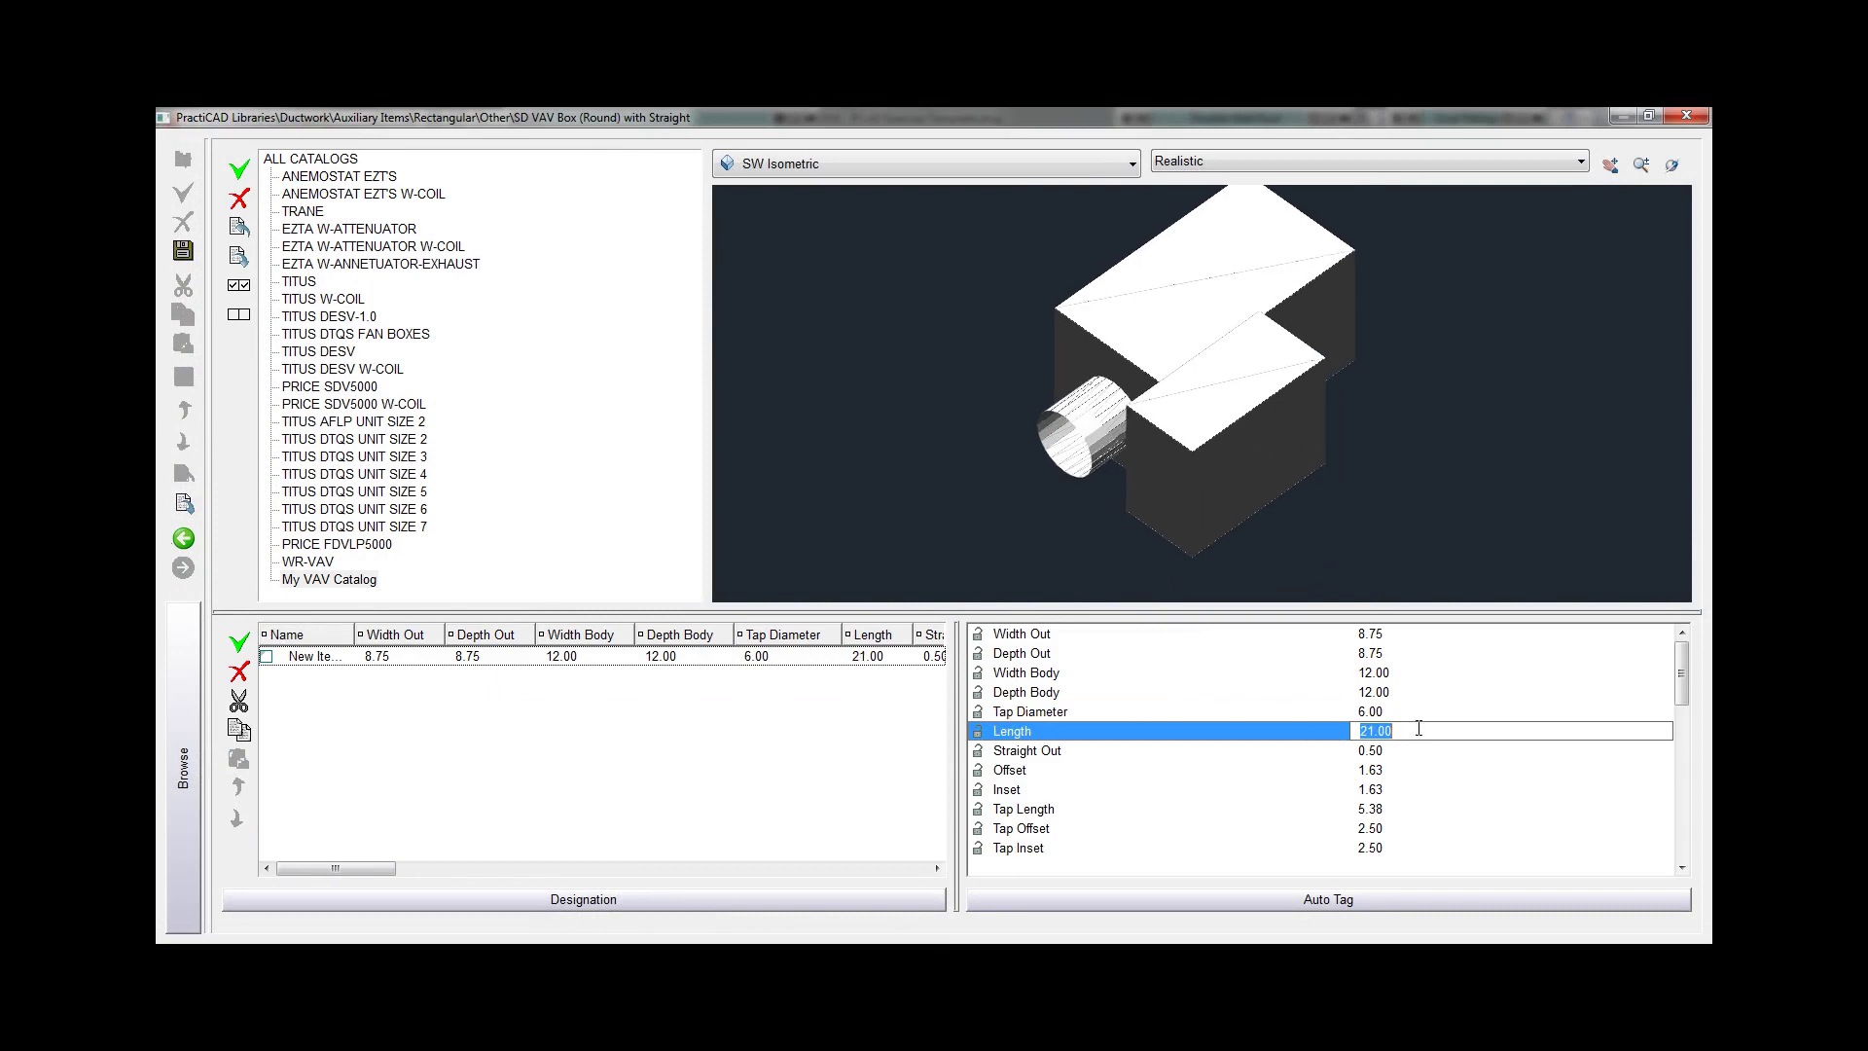
pyautogui.press('Return')
pyautogui.moveTo(1319, 527); pyautogui.dragTo(1317, 493, button='middle')
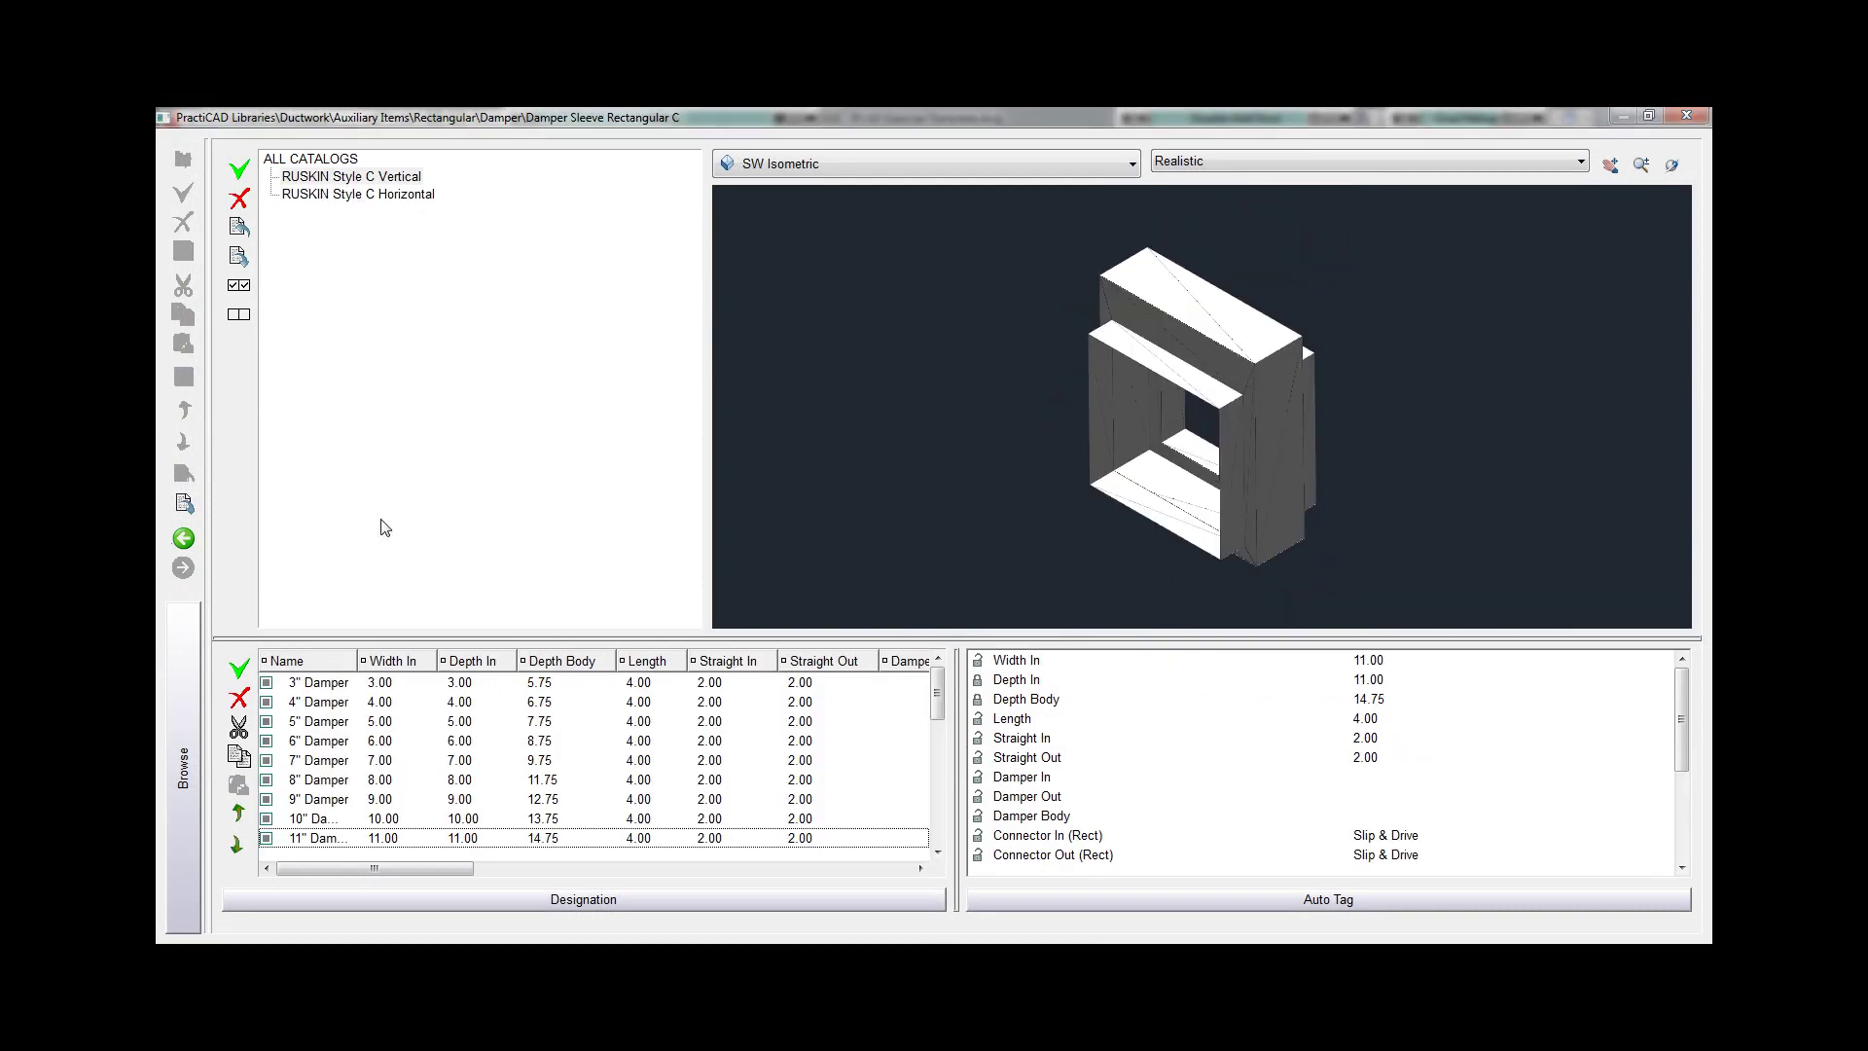
# - Look through the damper sizes from 3" upward for the Damper Sleeve Rectangular C and Damper Sleeve Round fittings
pyautogui.click(327, 684)
pyautogui.press('Down')
pyautogui.press('Down')
pyautogui.press('Down')
pyautogui.press('Down')
pyautogui.press('Down')
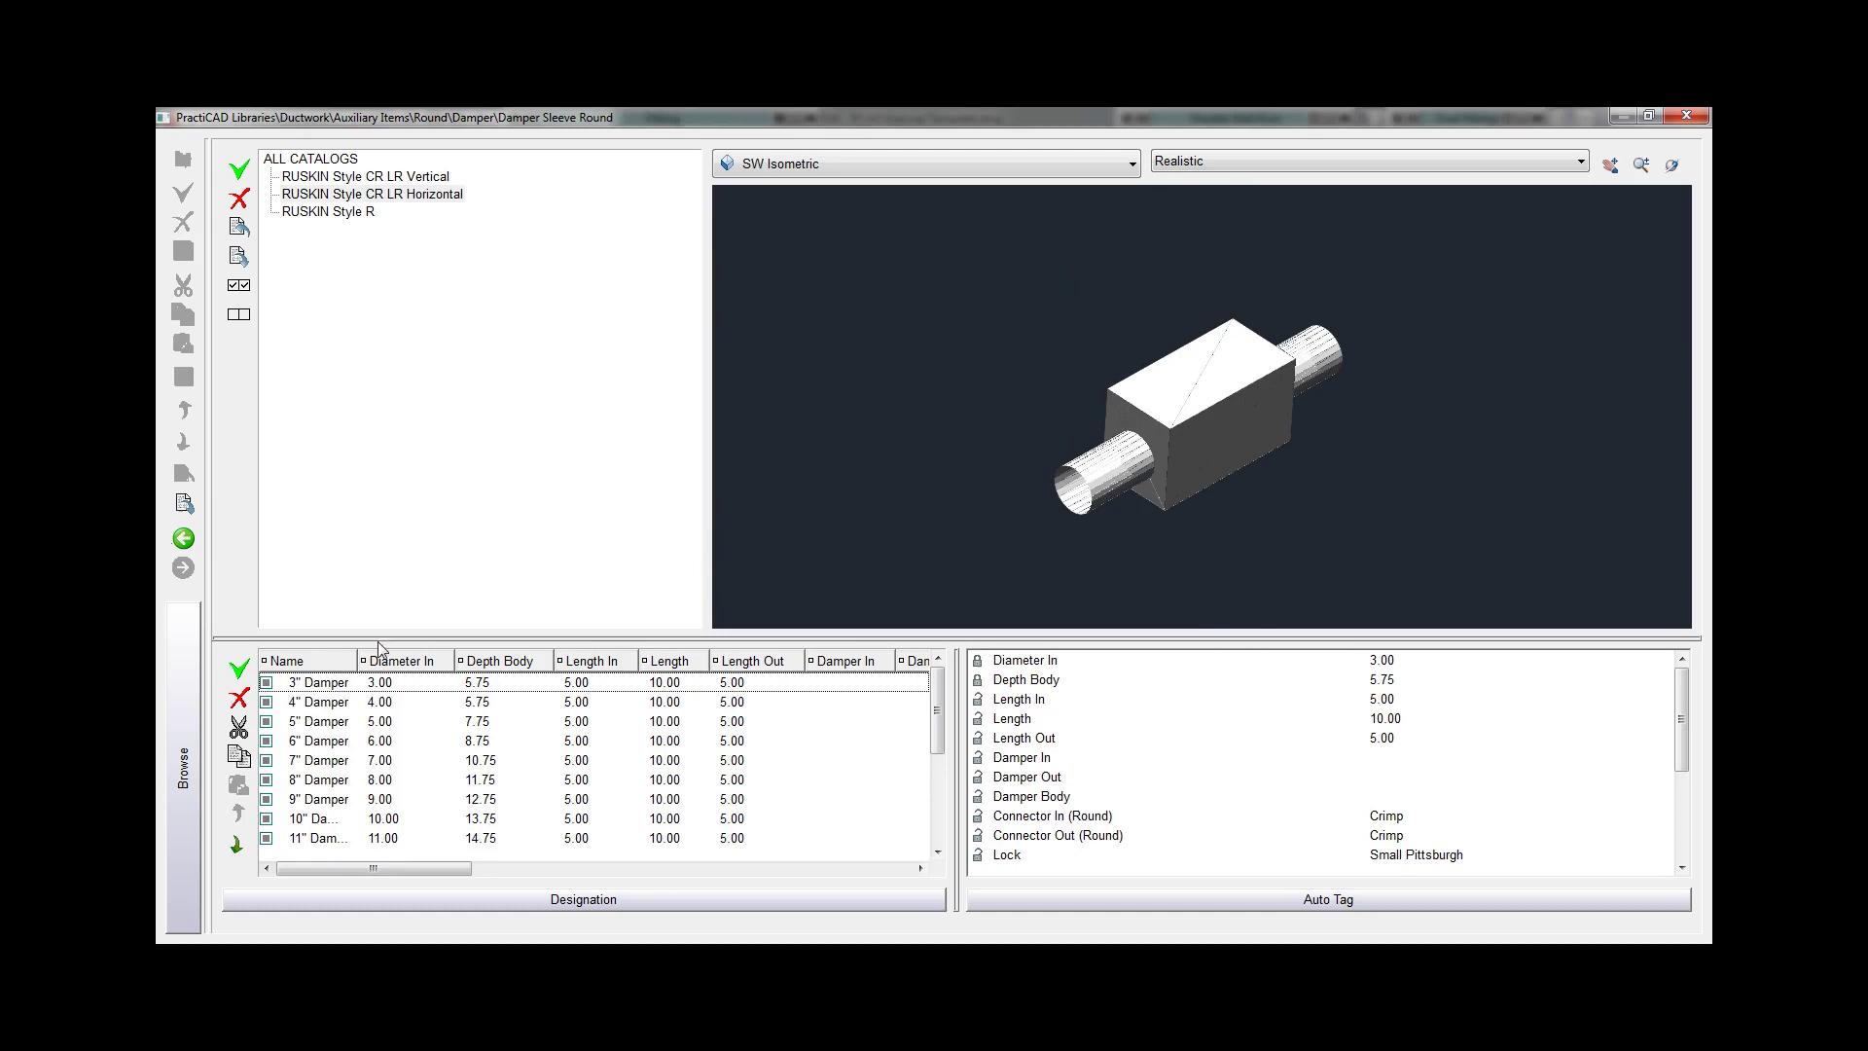
pyautogui.click(333, 688)
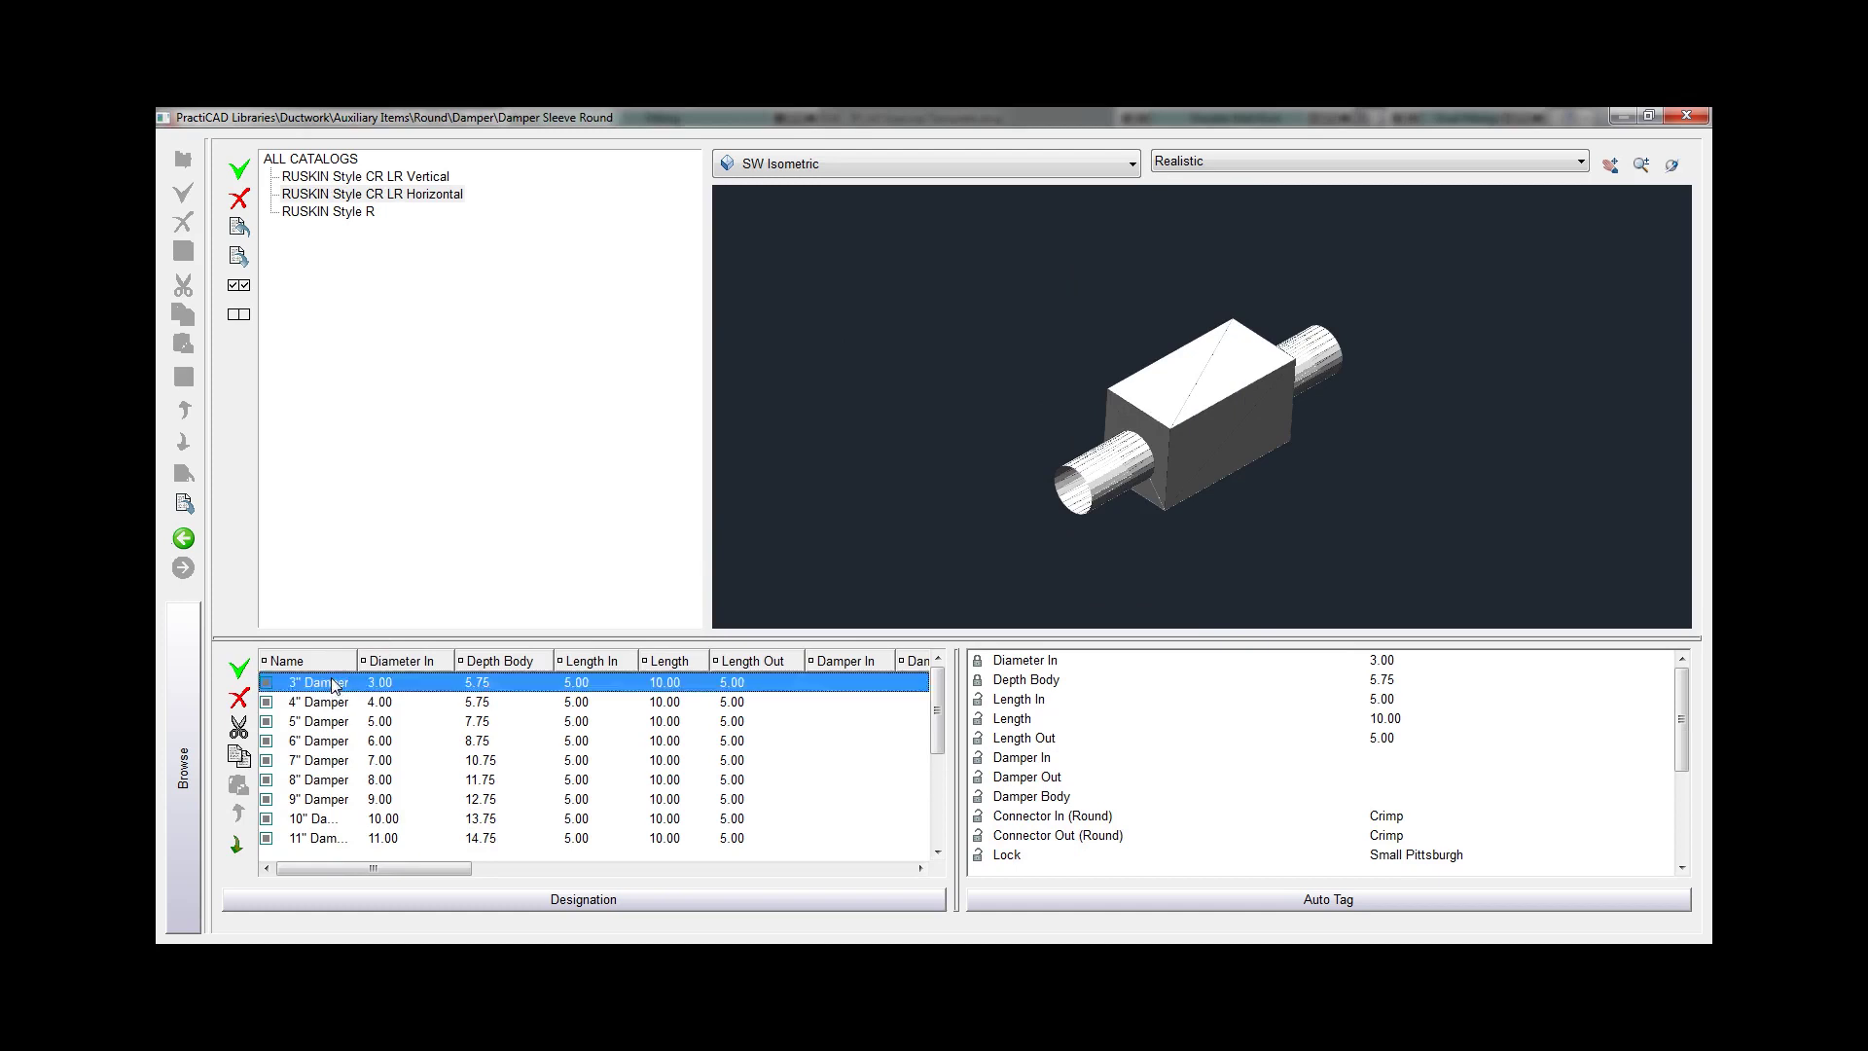
pyautogui.press('Down')
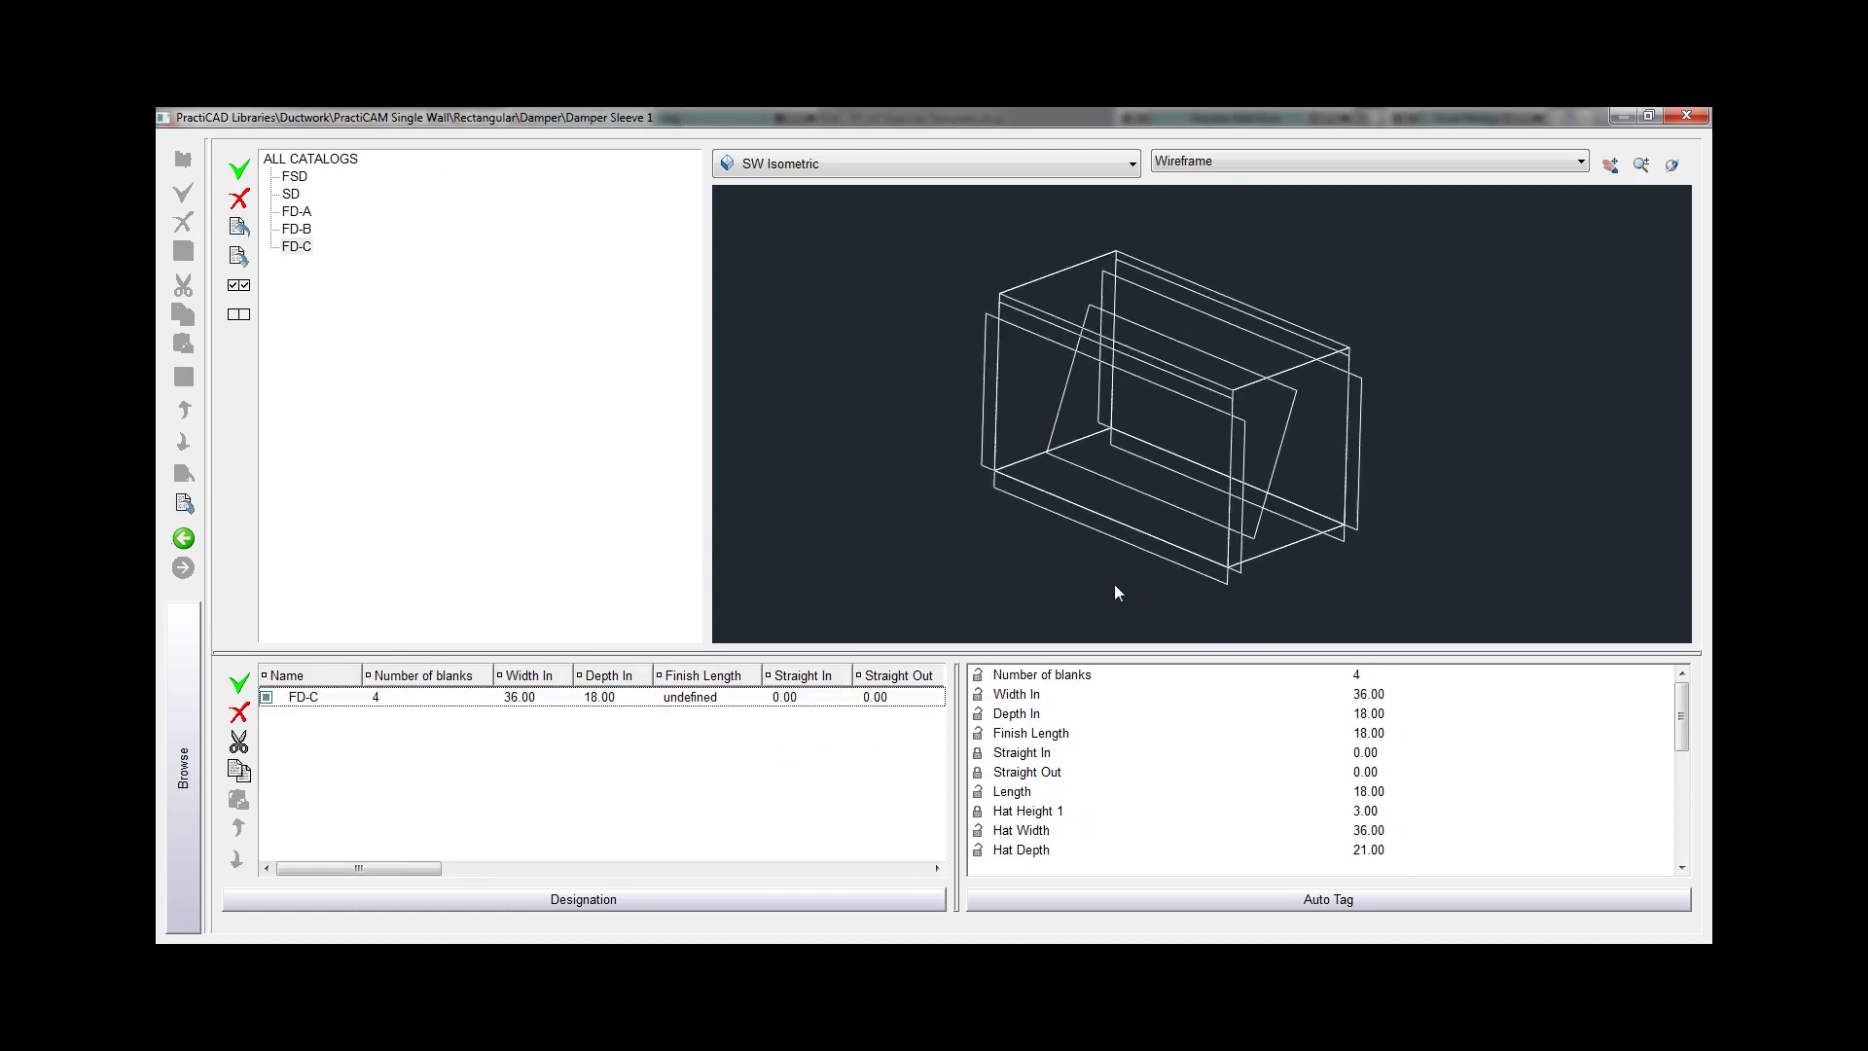
# - Preview the FSD, SD, FD-A and FD-B catalogs of Damper Sleeve 1 and the TRANE VDDF dual duct VAV box
pyautogui.click(298, 180)
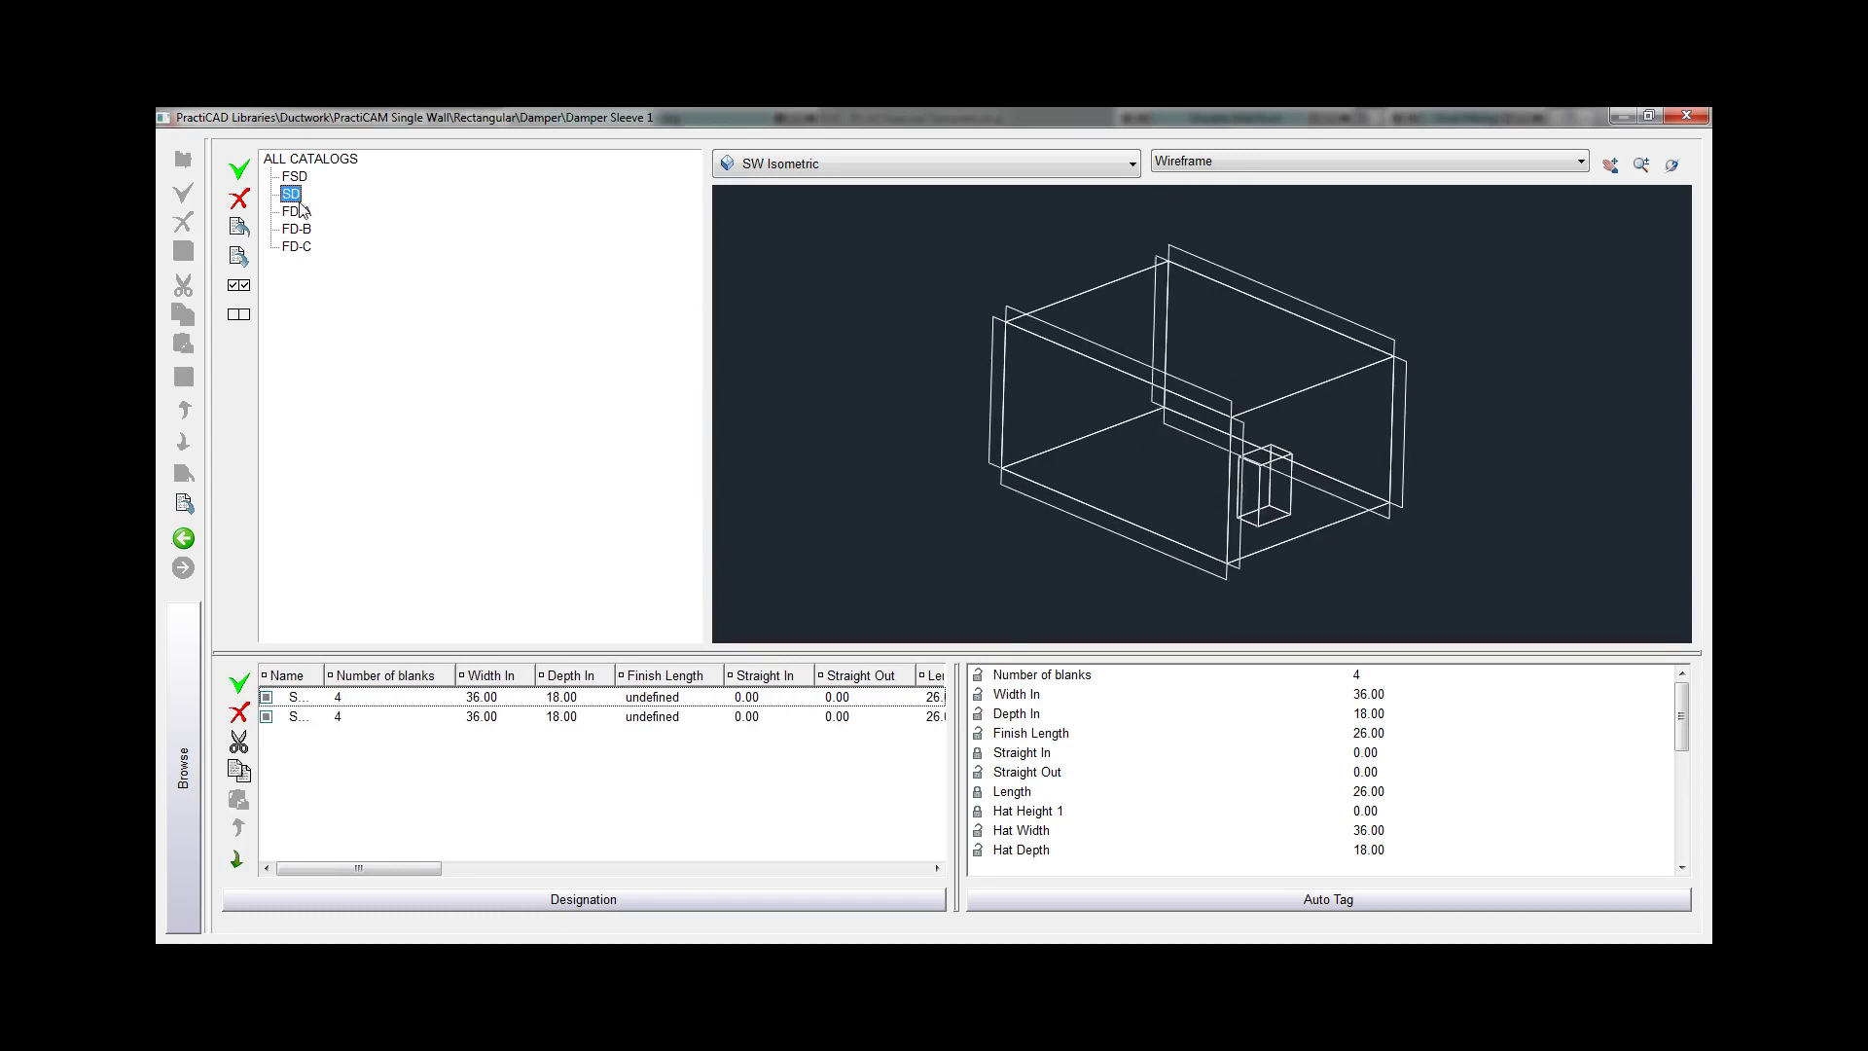
pyautogui.click(299, 214)
pyautogui.click(302, 231)
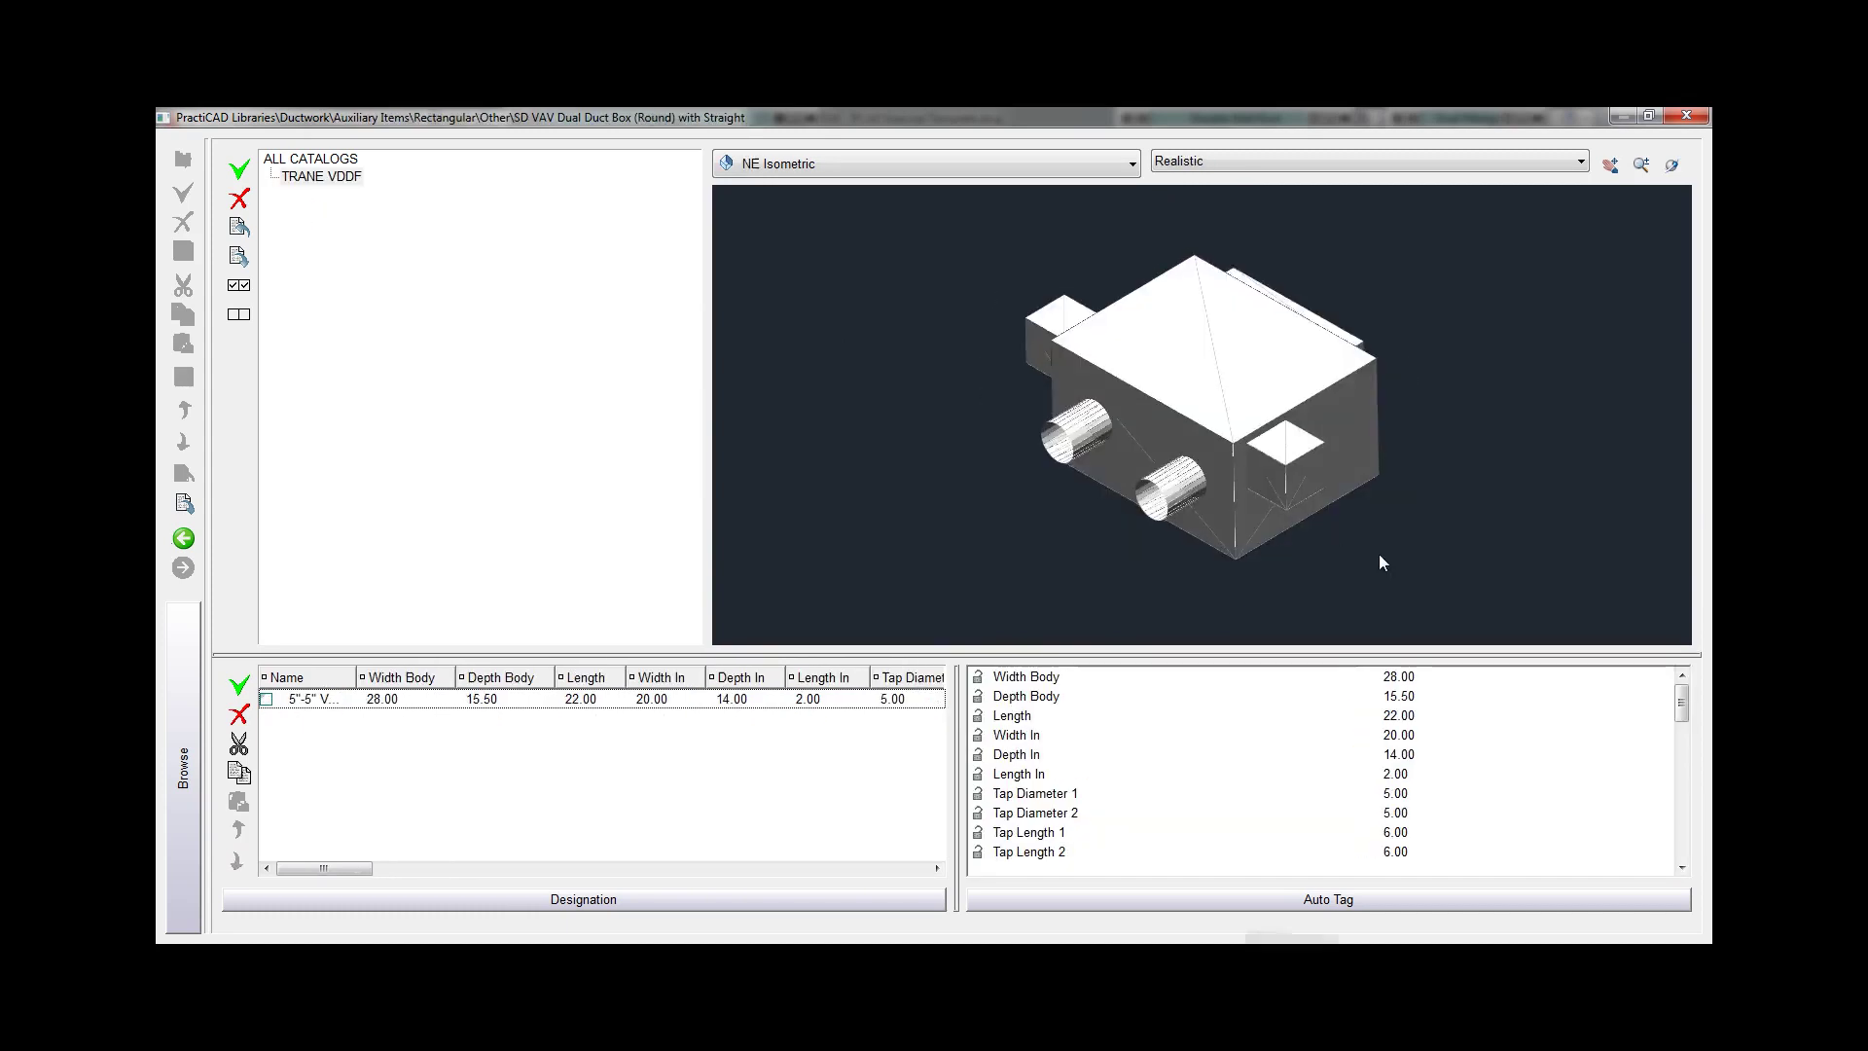
pyautogui.moveTo(1380, 553)
pyautogui.mouseDown()
pyautogui.moveTo(1375, 470)
pyautogui.moveTo(1372, 570)
pyautogui.mouseUp()
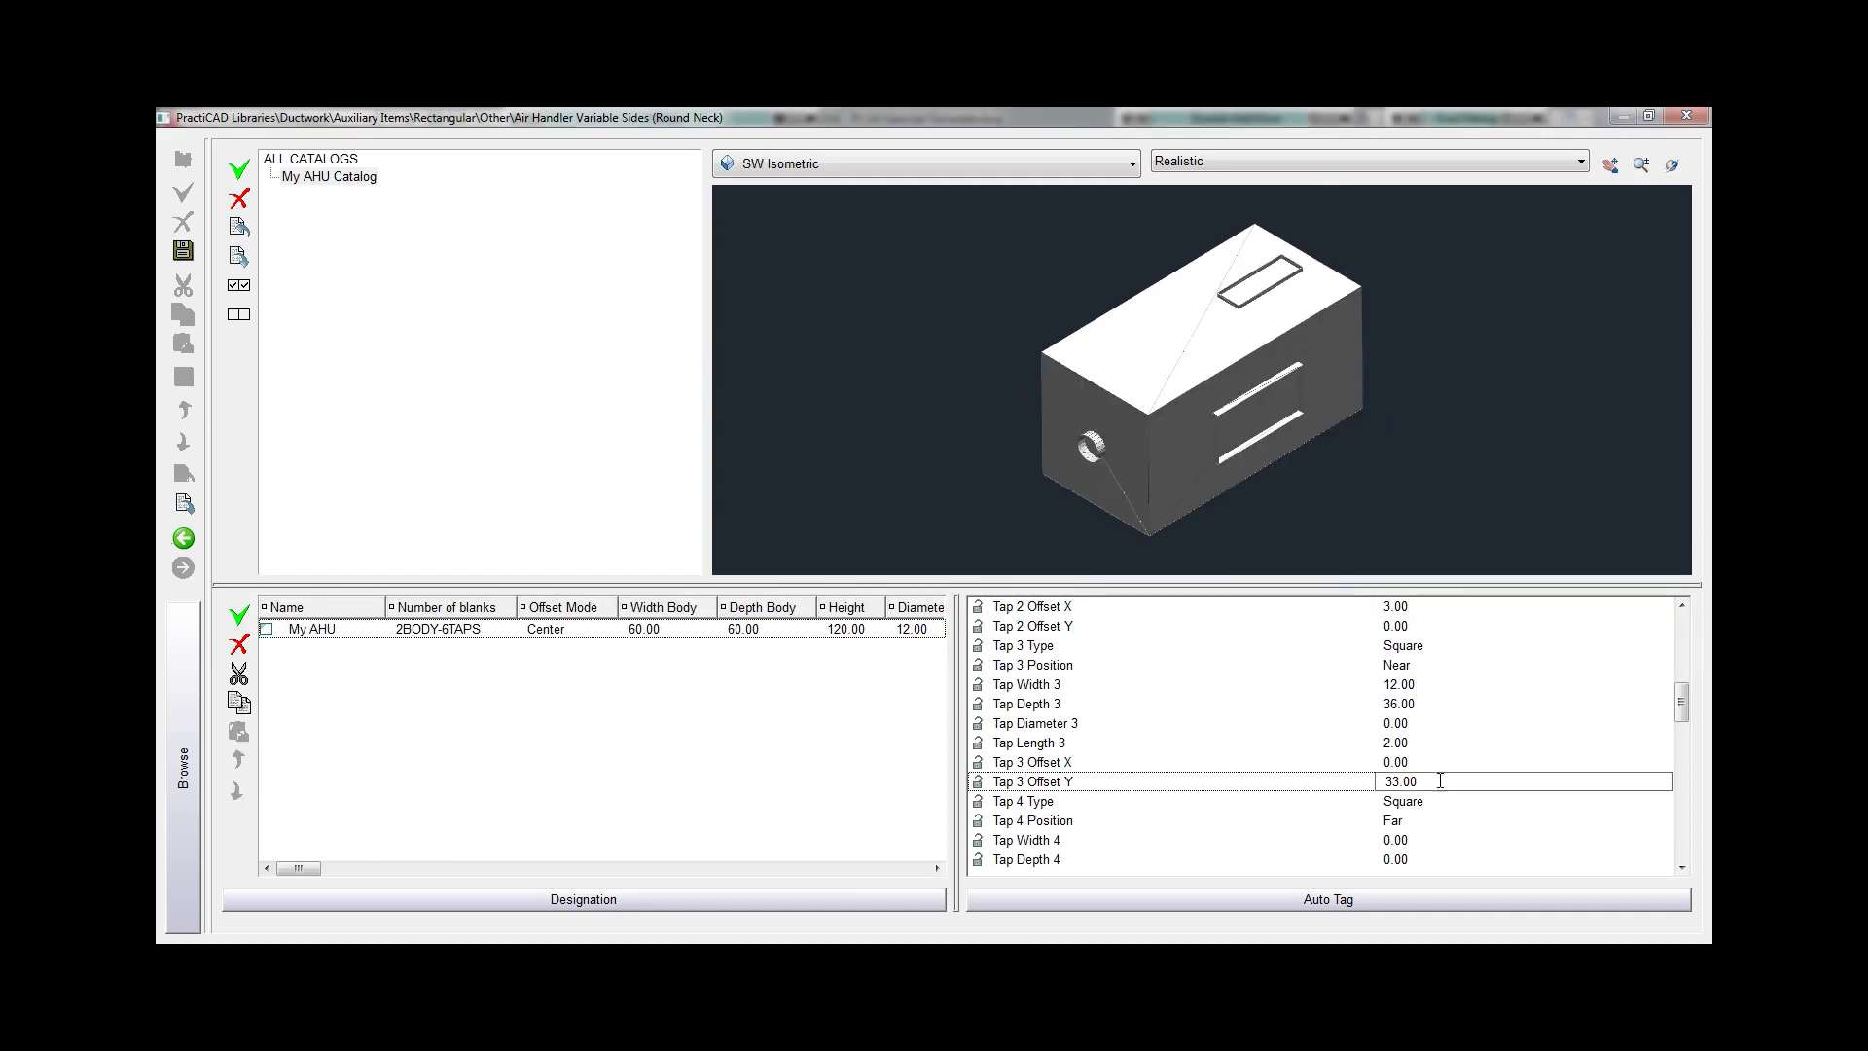
# - Reduce the Tap 3 Offset Y of the My AHU air handler to shift the rectangular opening on its top face
pyautogui.moveTo(1440, 780); pyautogui.dragTo(1405, 782)
pyautogui.scroll(-2, 1380, 782)
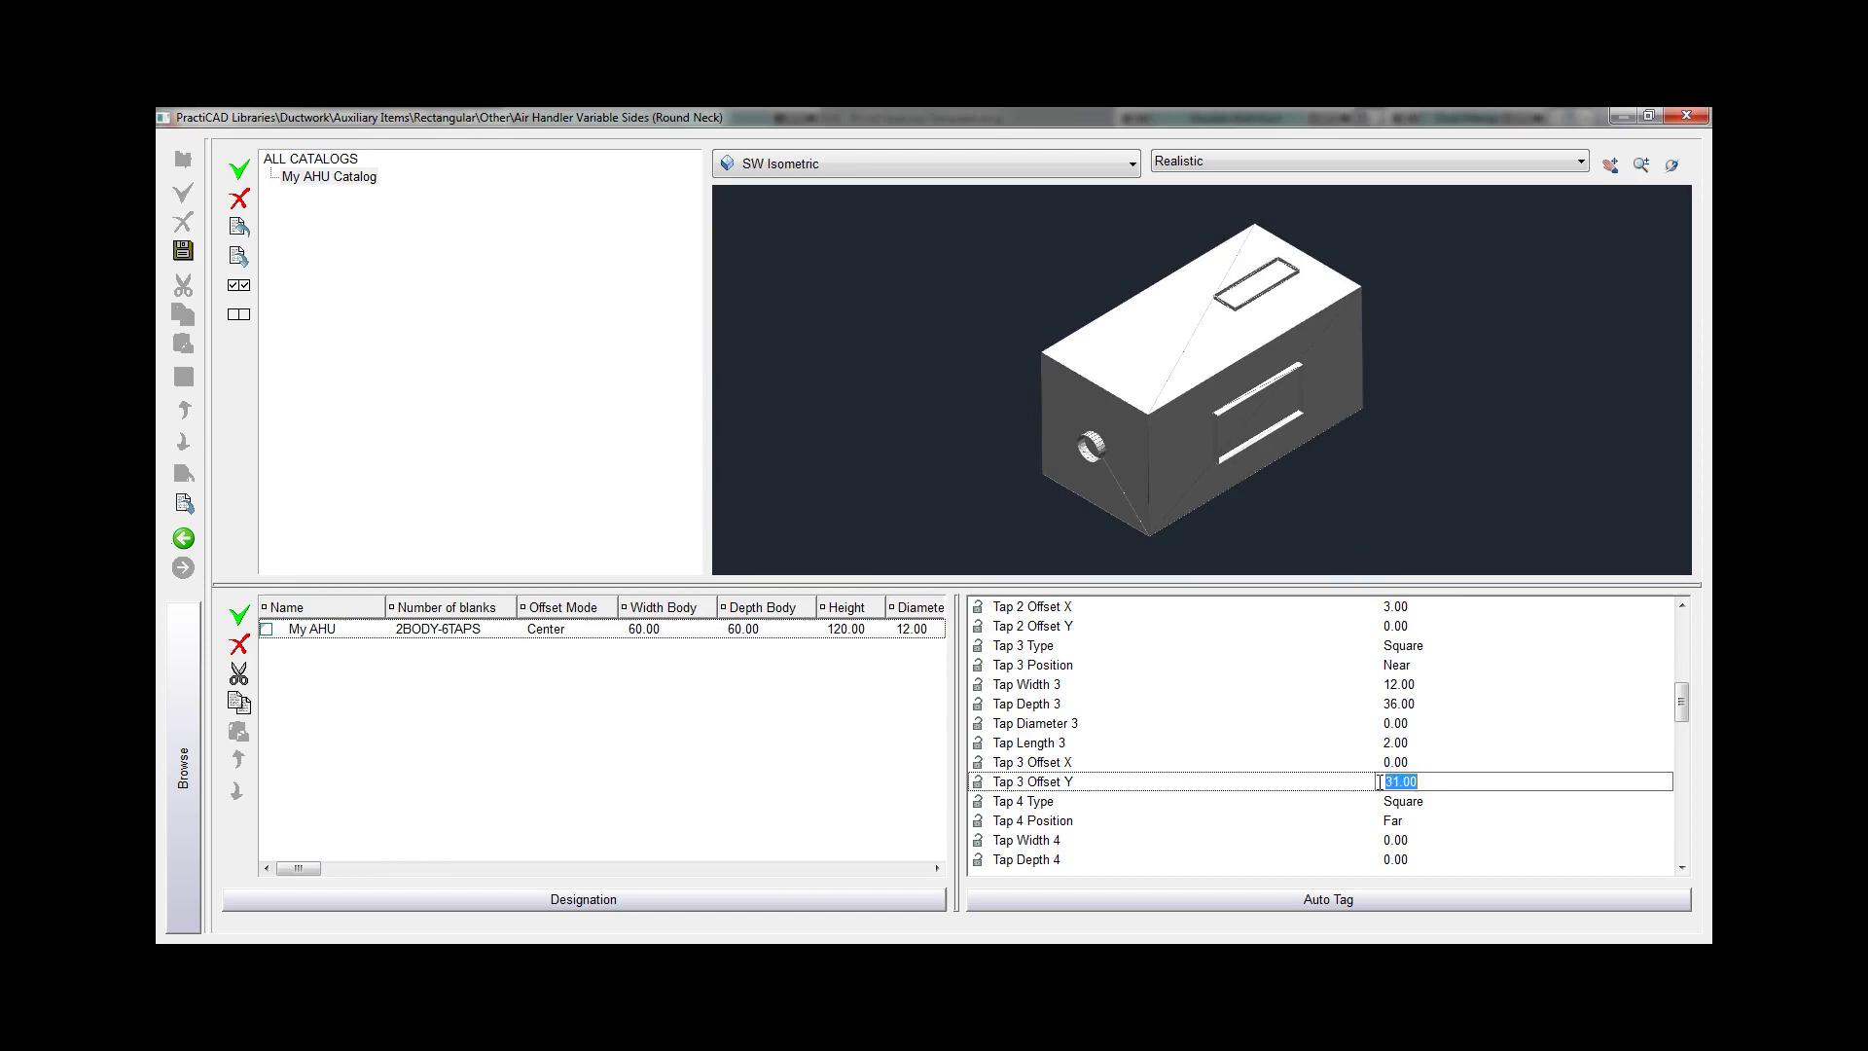
pyautogui.scroll(-6, 1375, 782)
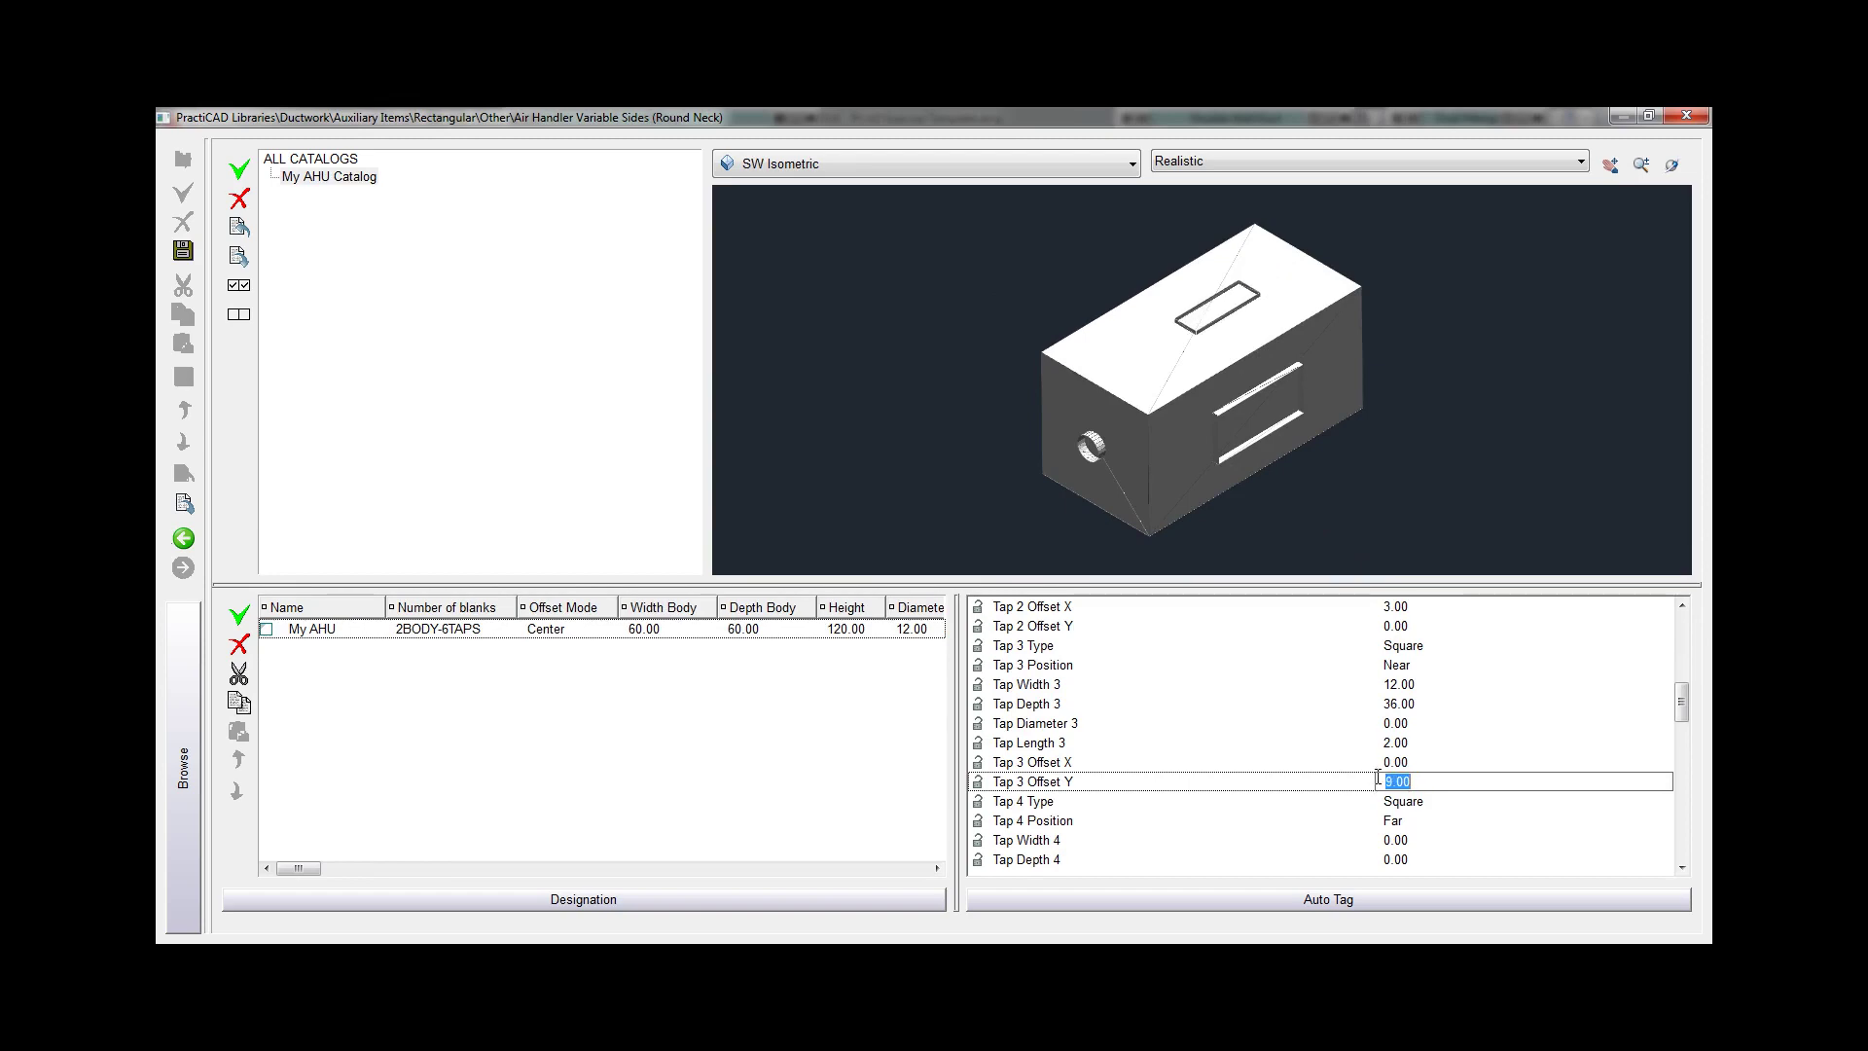
pyautogui.scroll(-7, 1382, 781)
pyautogui.scroll(-4, 1382, 781)
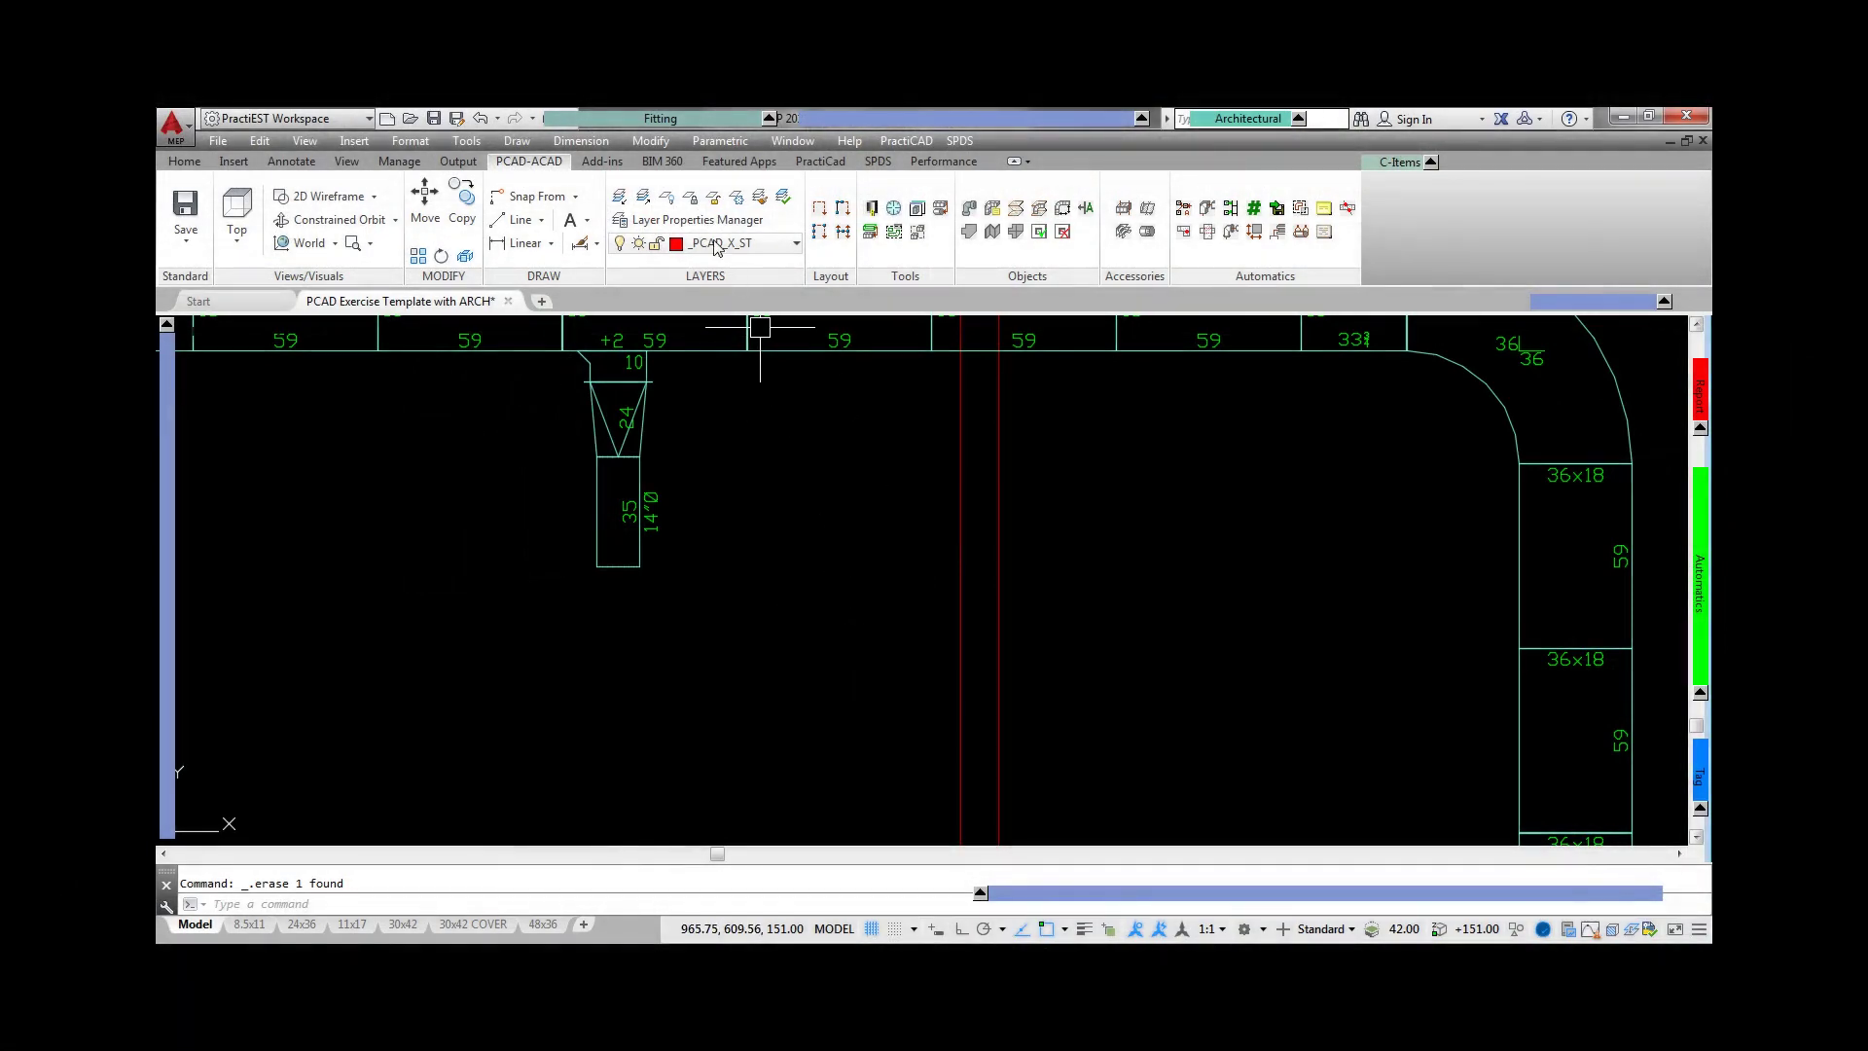
# - Switch to the AutoCAD drawing and place a 14" Price SDV5000 VAV box at the open end of the 14" round duct
pyautogui.click(660, 119)
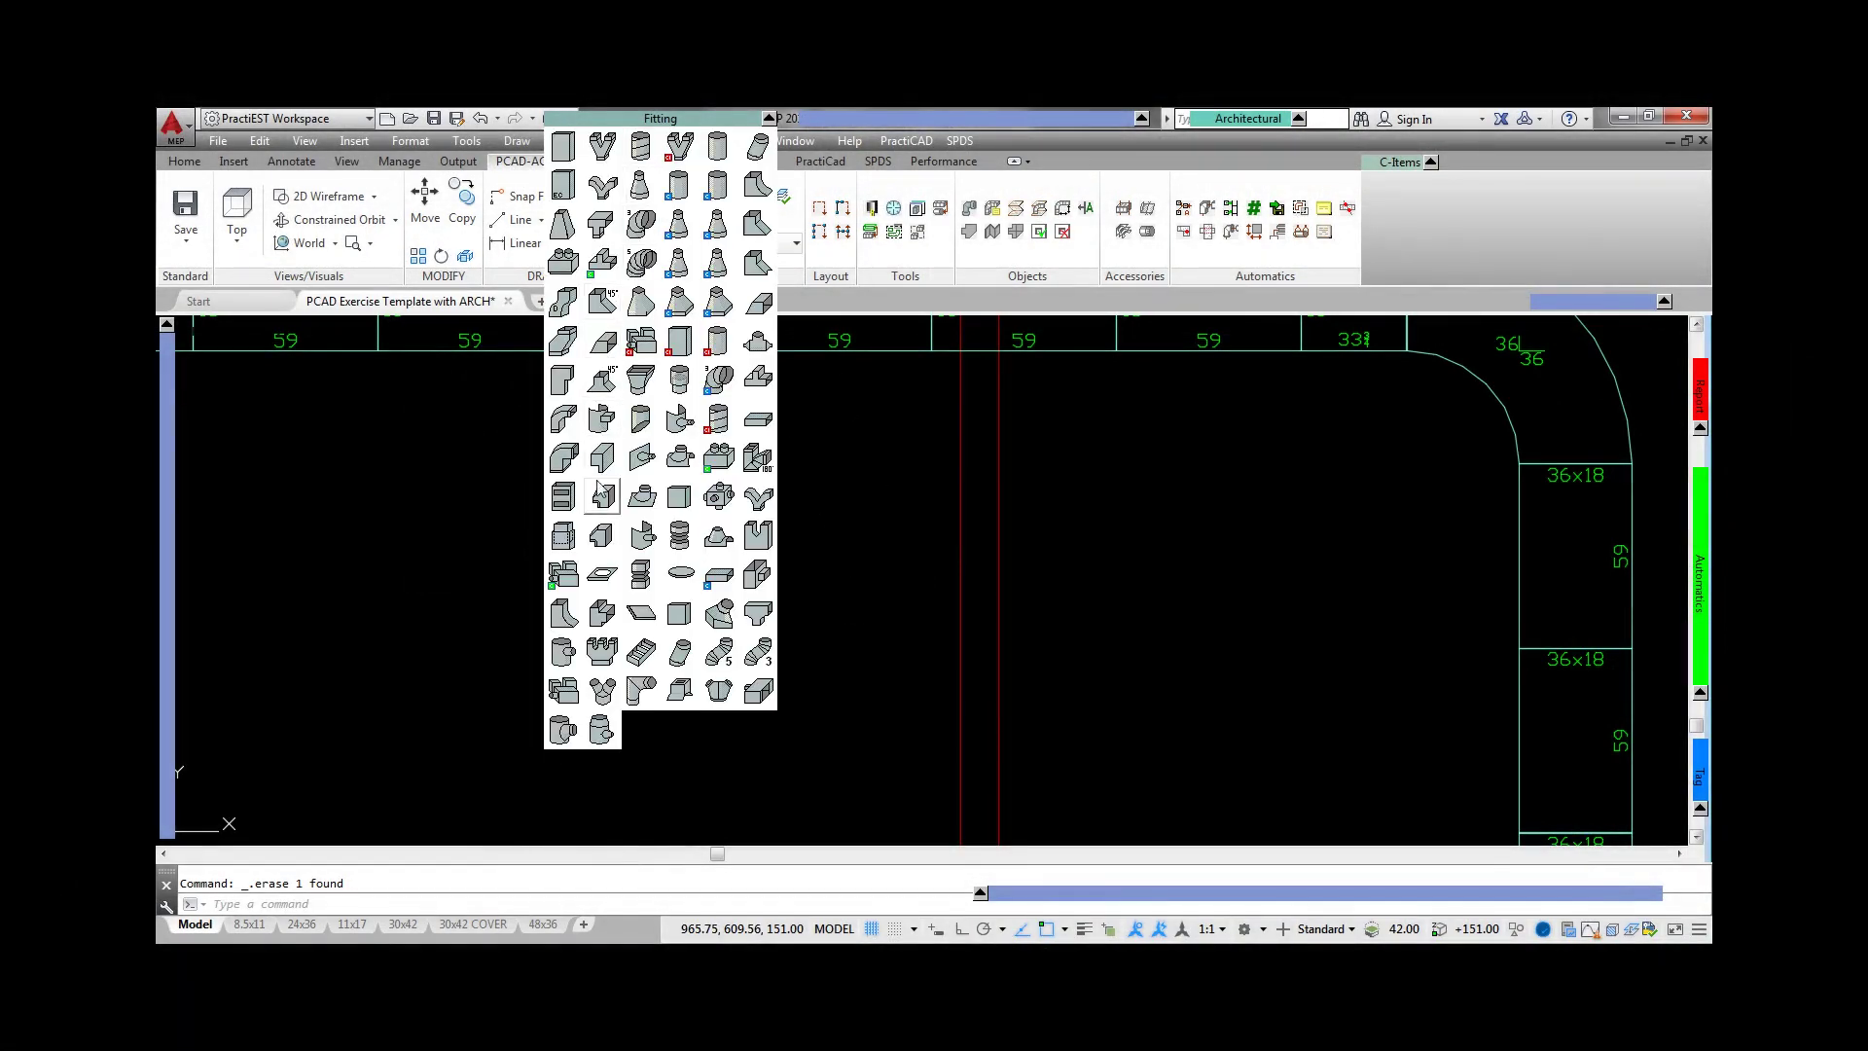
pyautogui.click(586, 583)
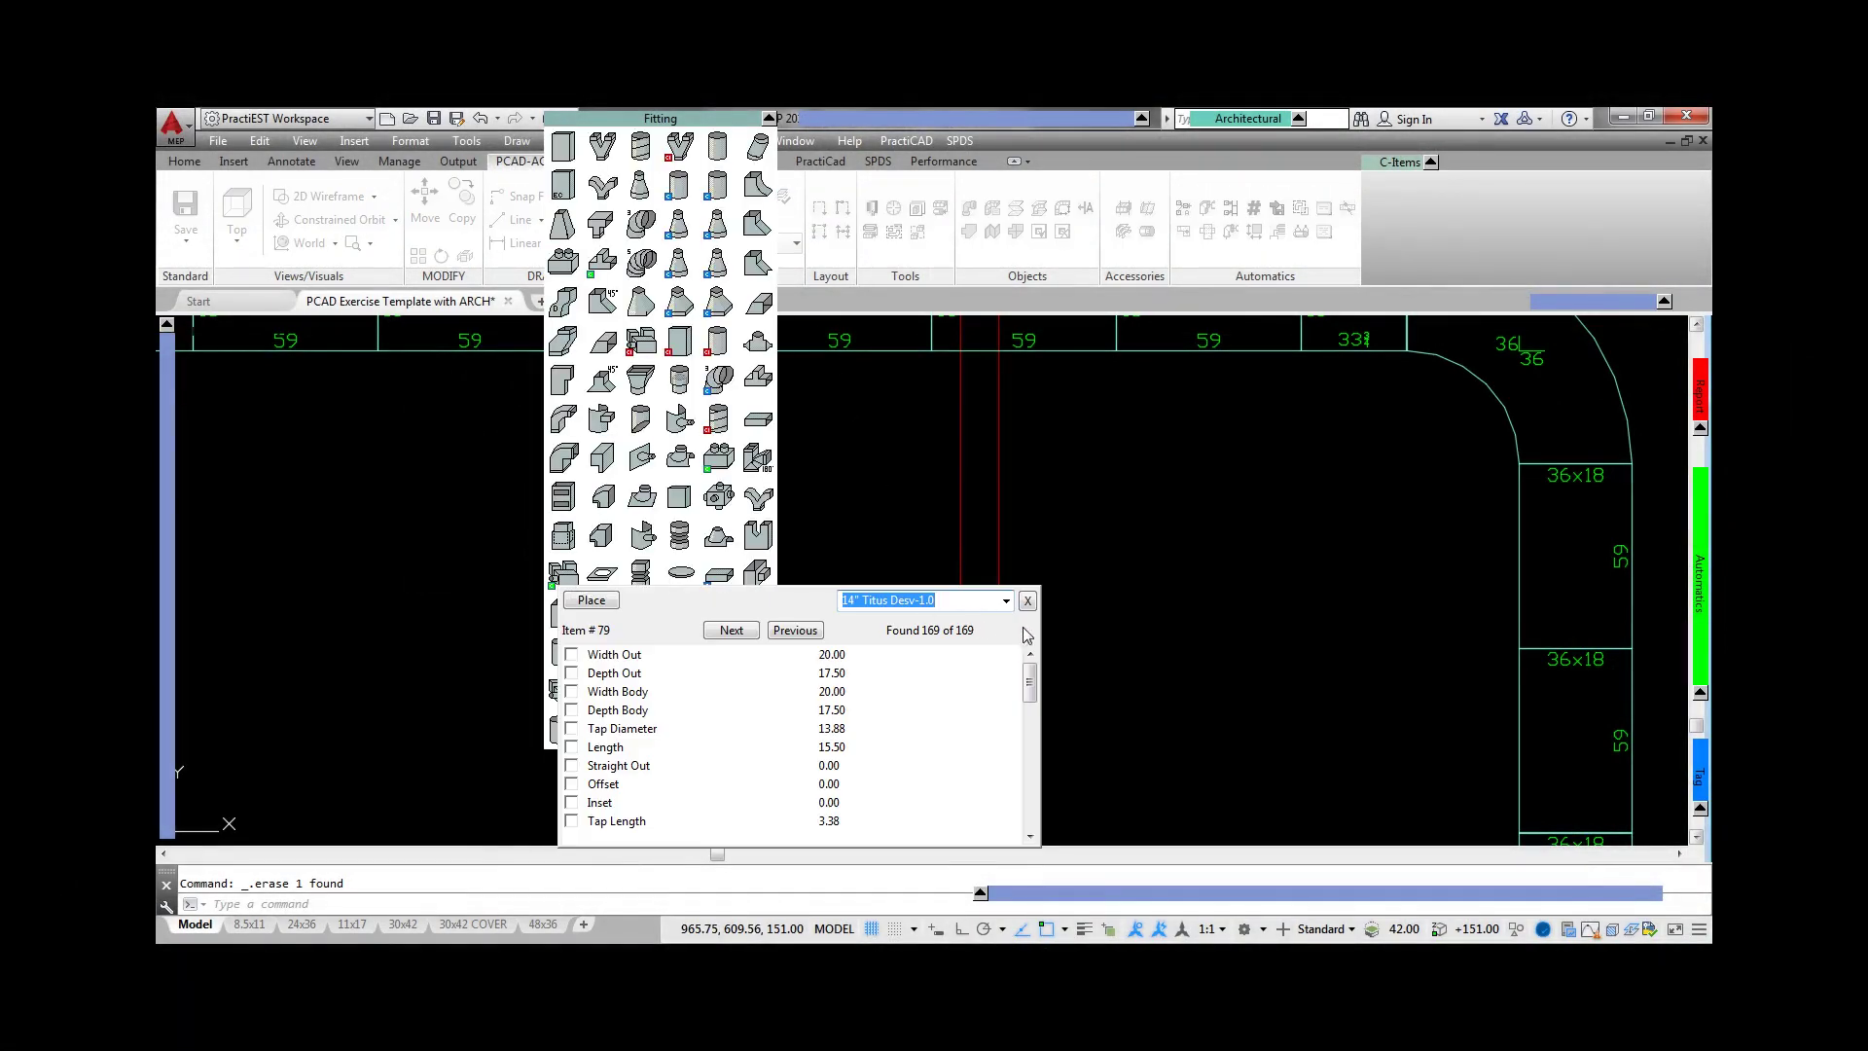
pyautogui.click(1005, 601)
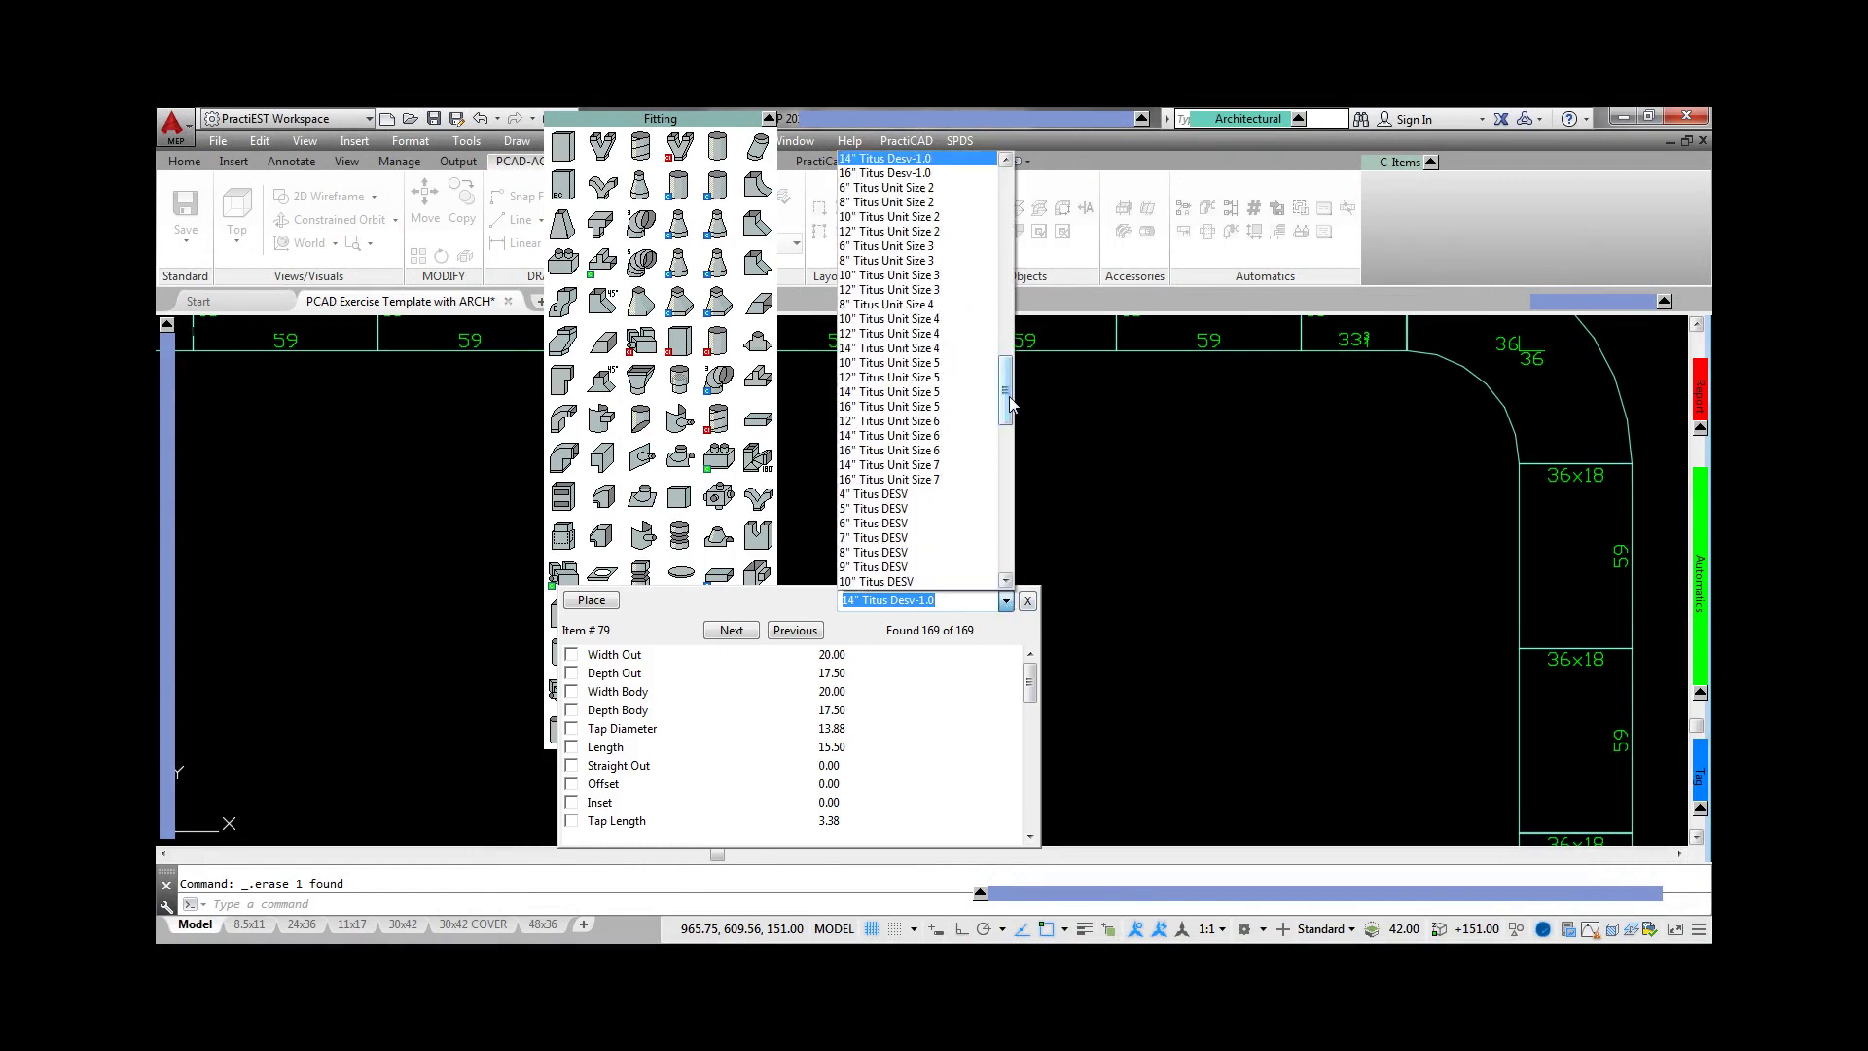
pyautogui.moveTo(1010, 402); pyautogui.dragTo(1010, 483)
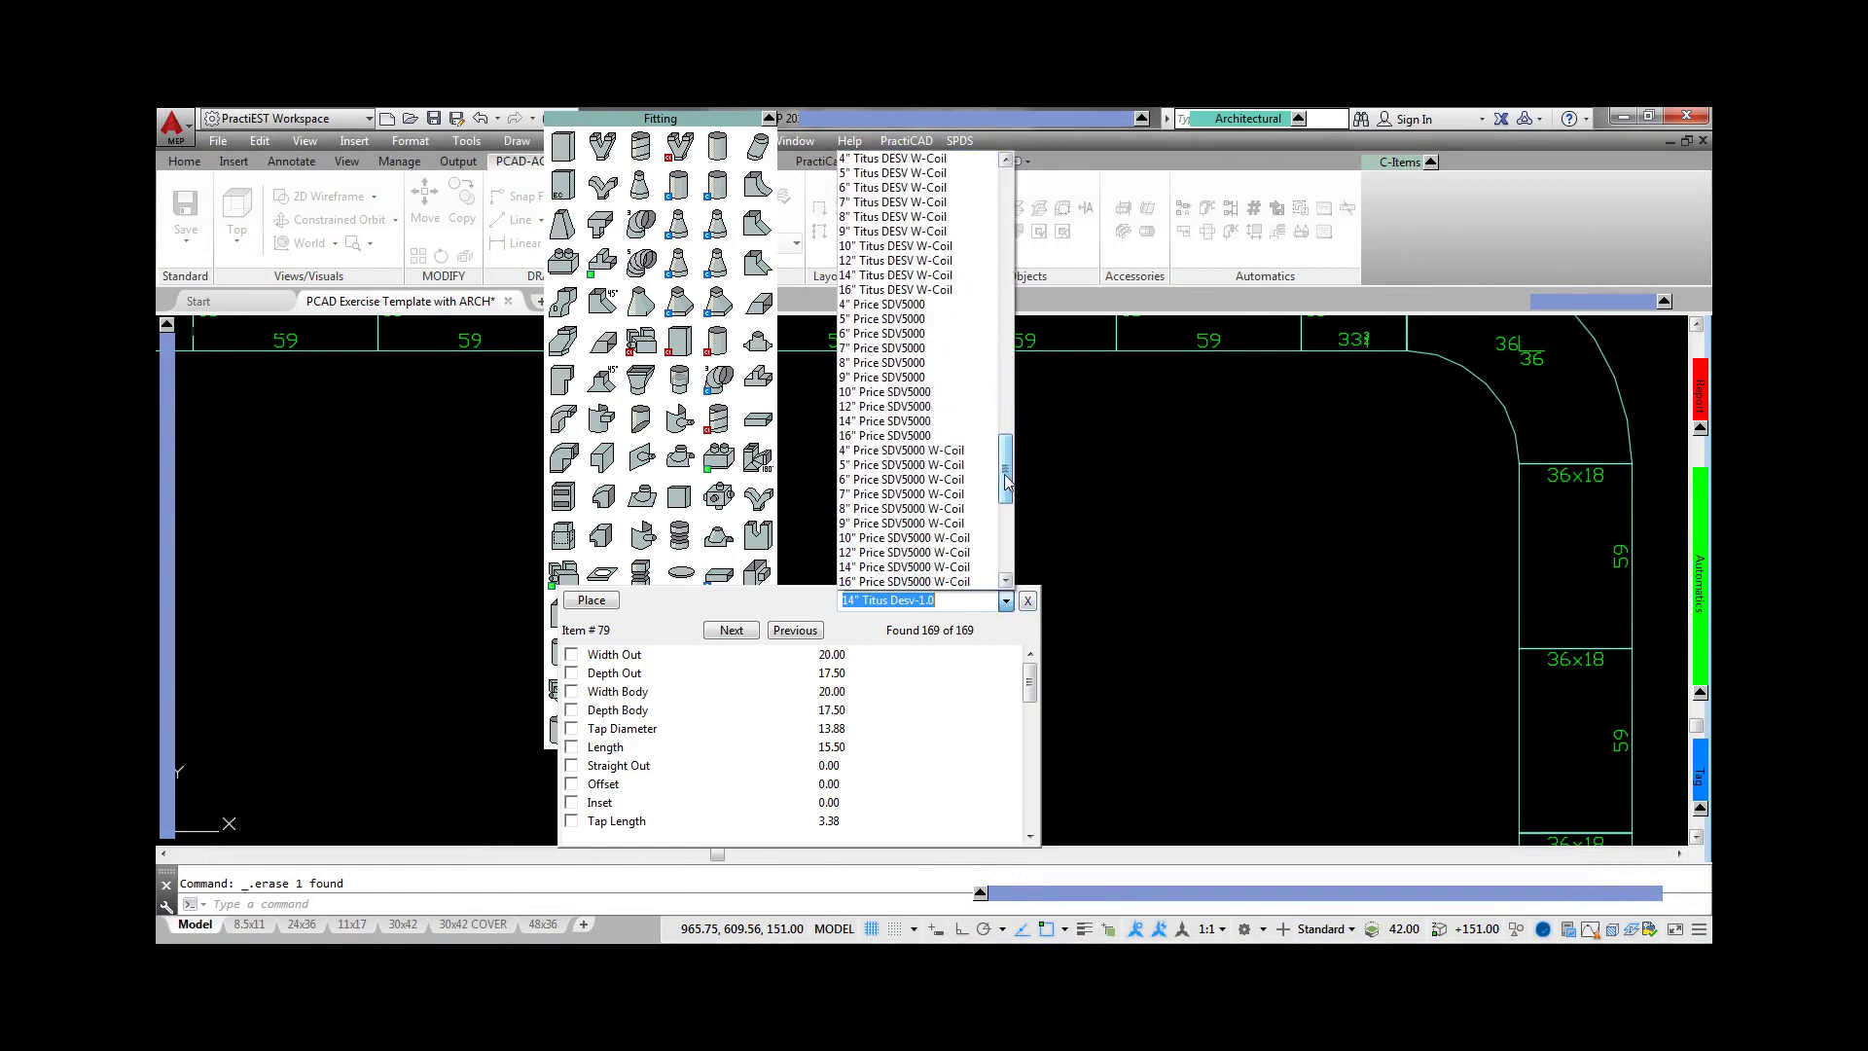
pyautogui.click(956, 424)
pyautogui.click(583, 601)
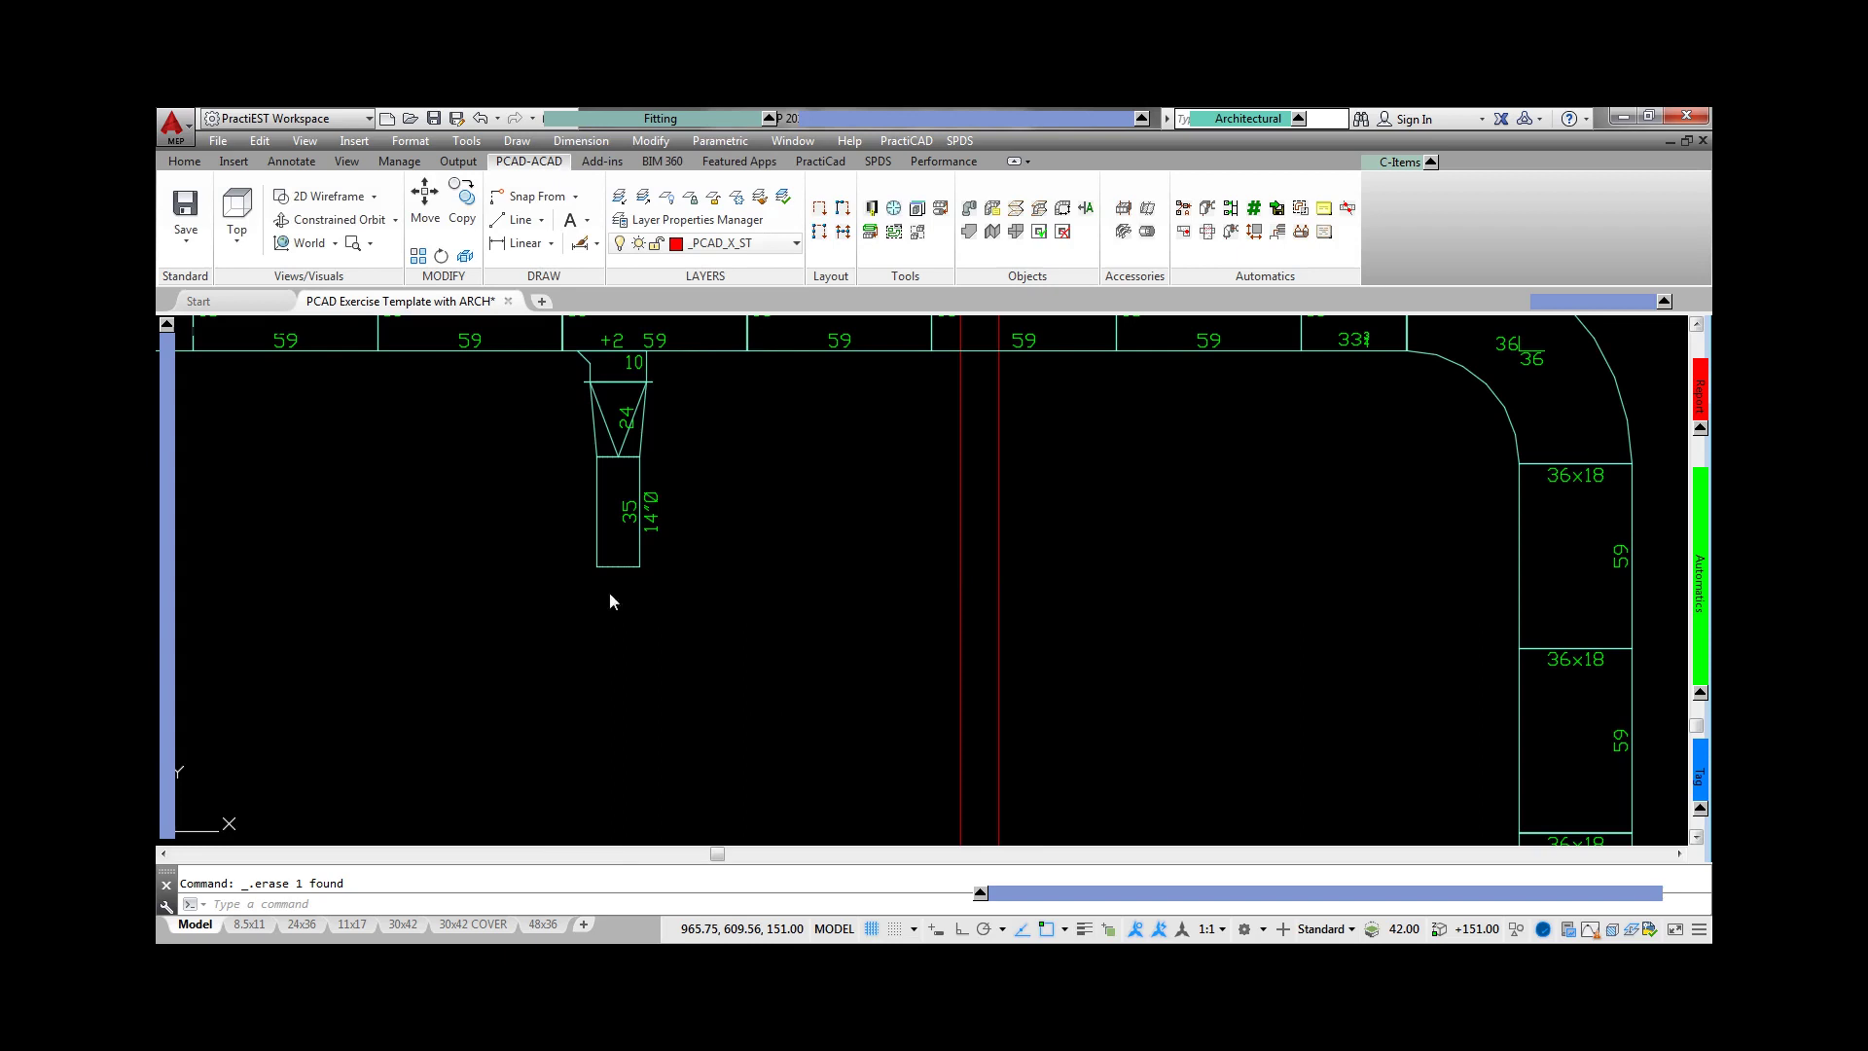
pyautogui.click(732, 576)
pyautogui.press('Escape')
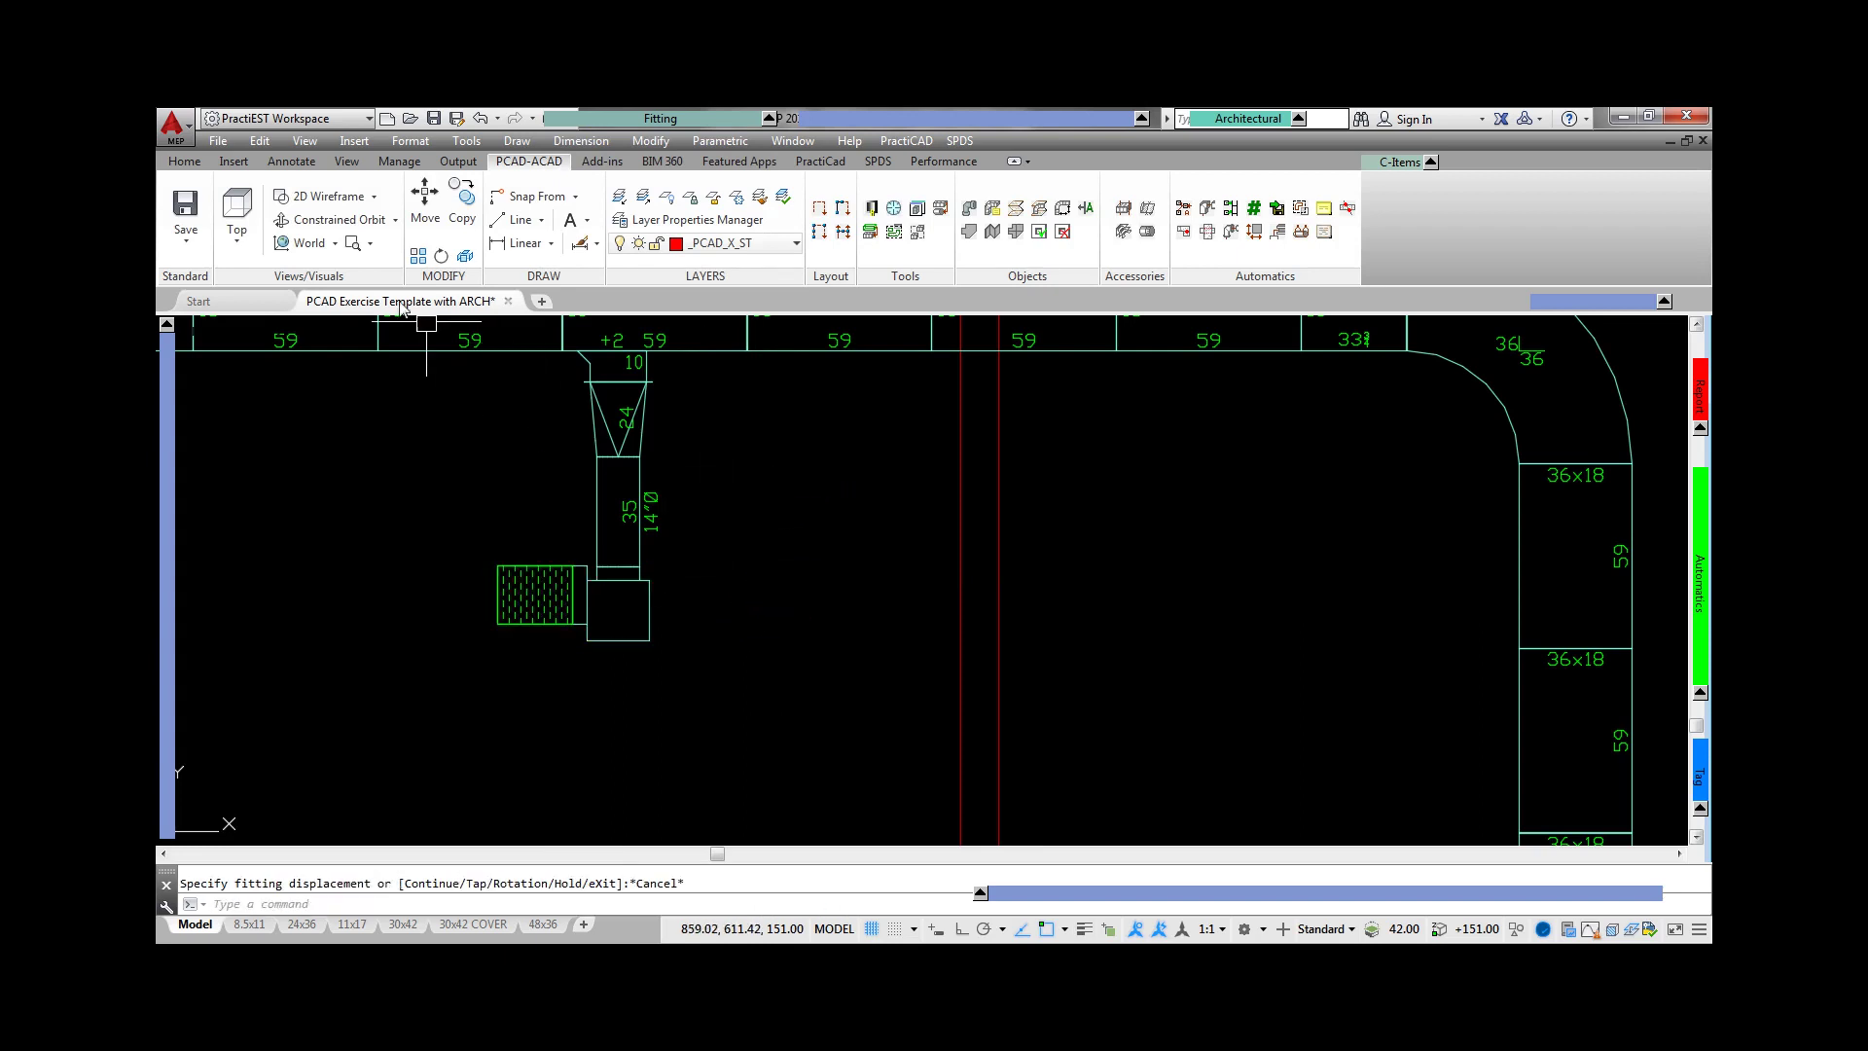
pyautogui.click(350, 241)
pyautogui.moveTo(638, 615); pyautogui.dragTo(681, 492)
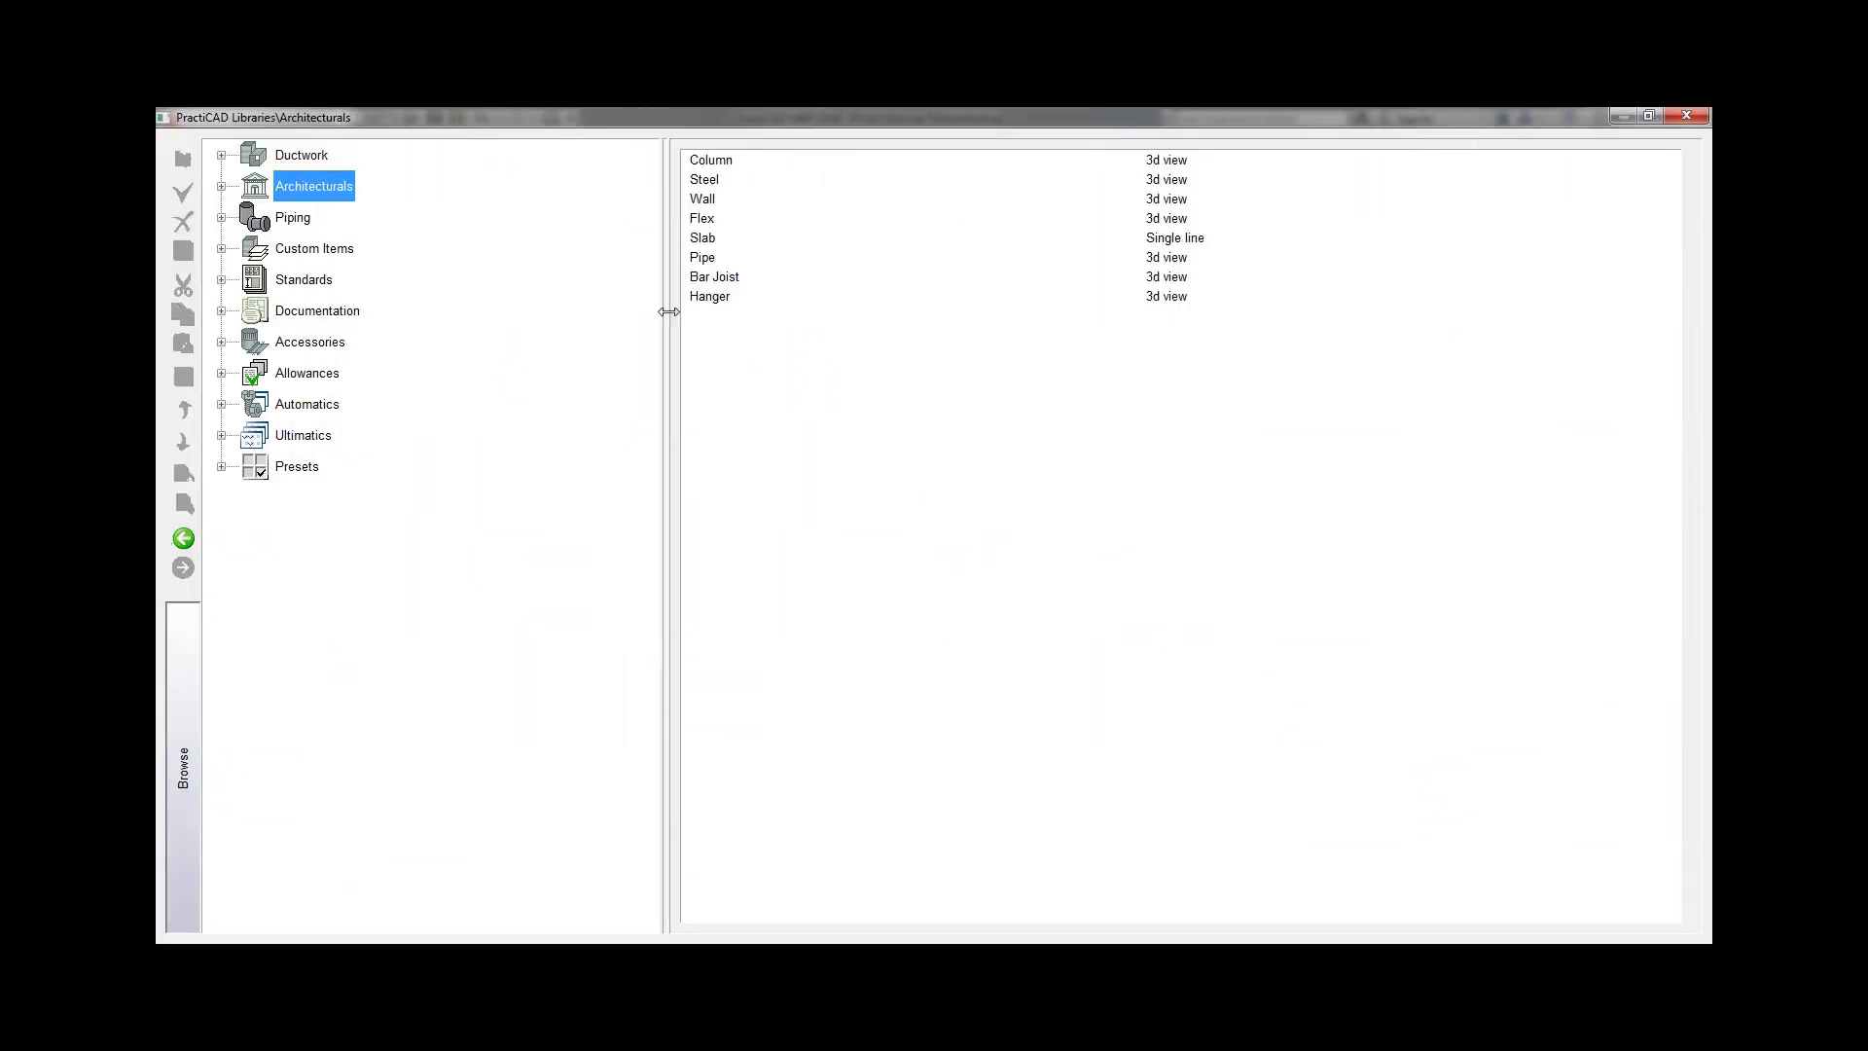
# - Preview the Titus and Price catalogs of Grill Supply in the Architecturals library, including the 6" (24x12) and 8" (16x16) sizes of PRICE-APDF
pyautogui.click(222, 187)
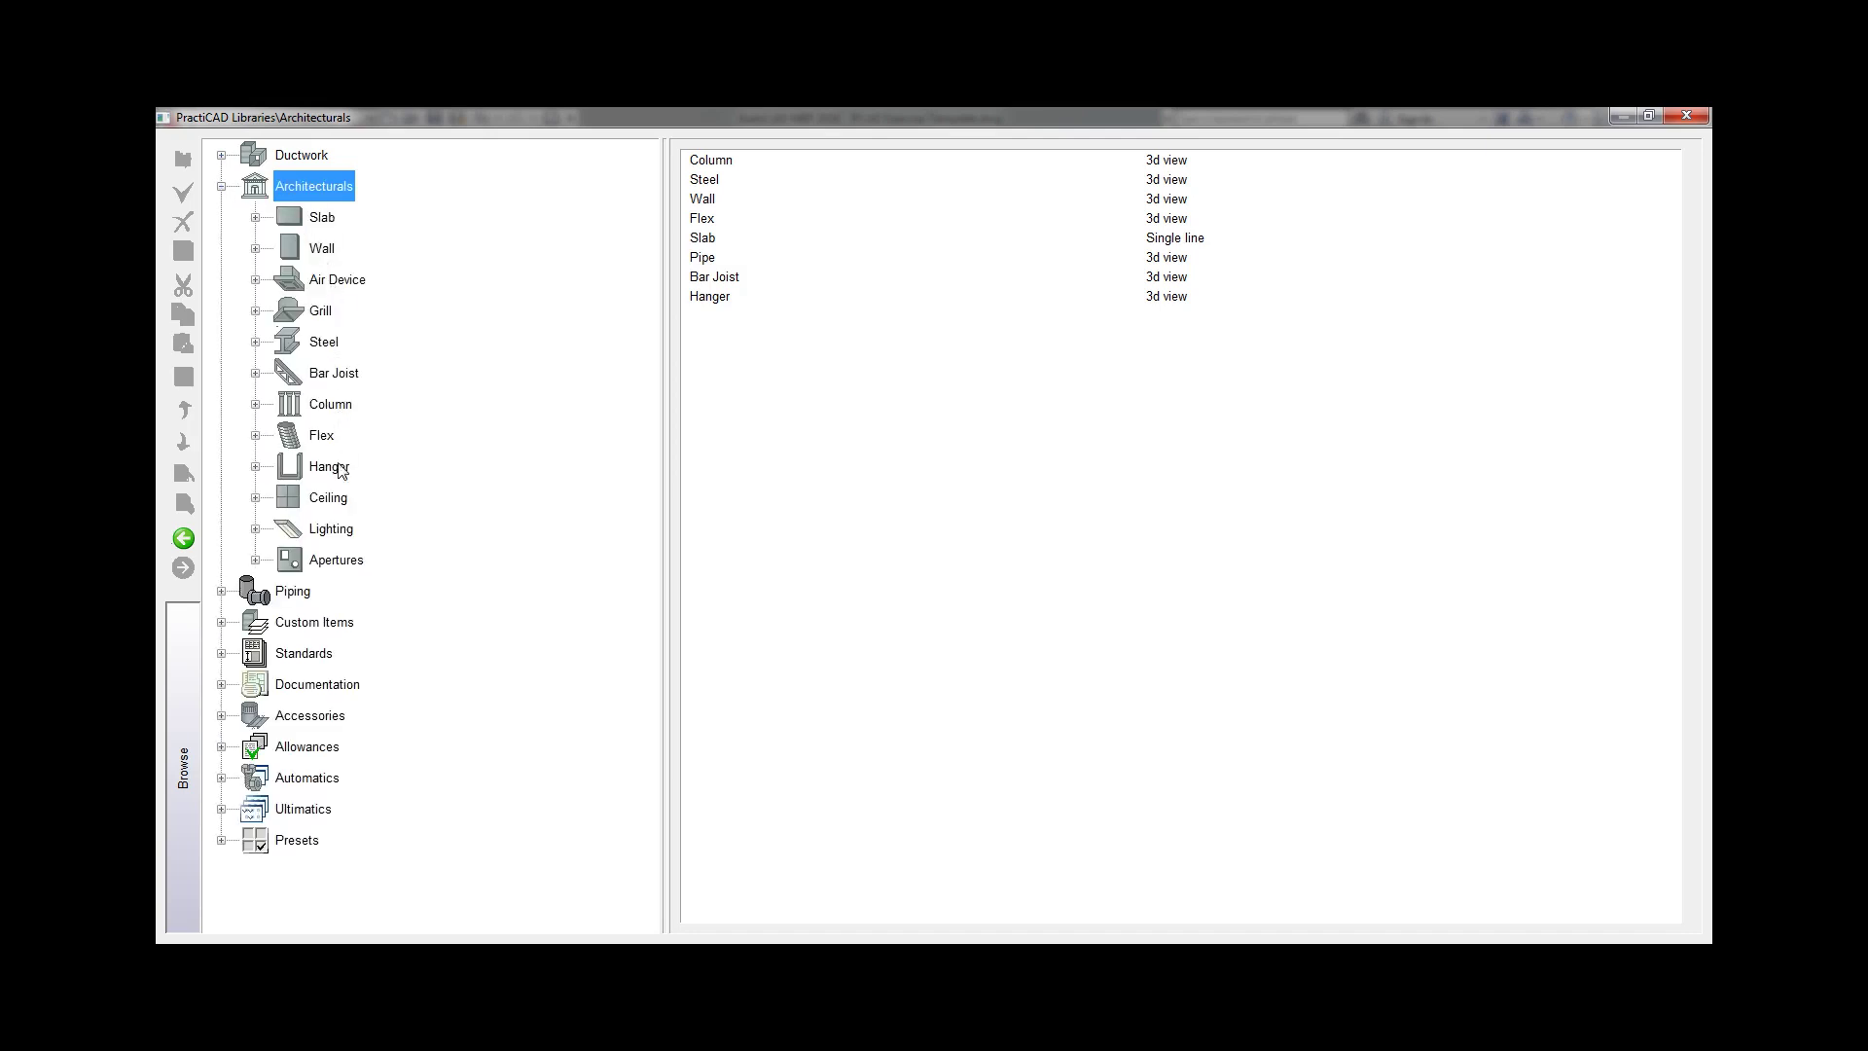
pyautogui.click(256, 311)
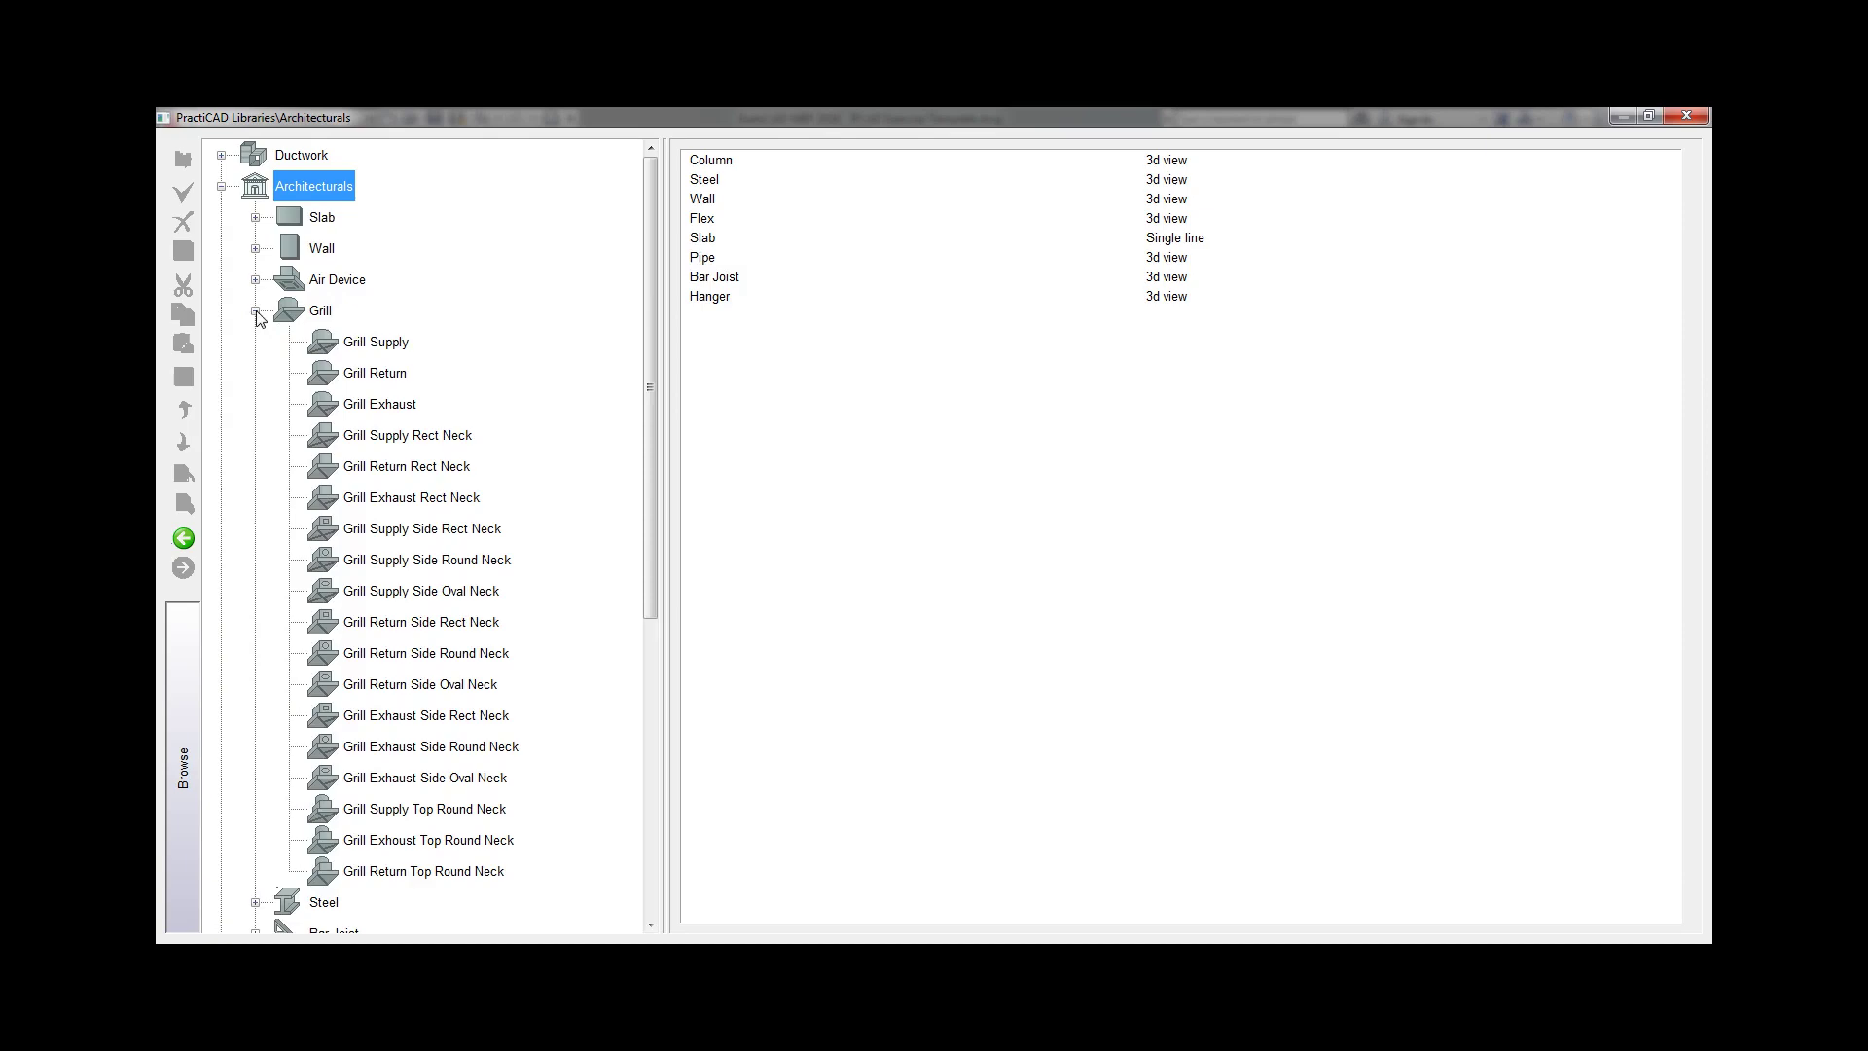
pyautogui.doubleClick(371, 344)
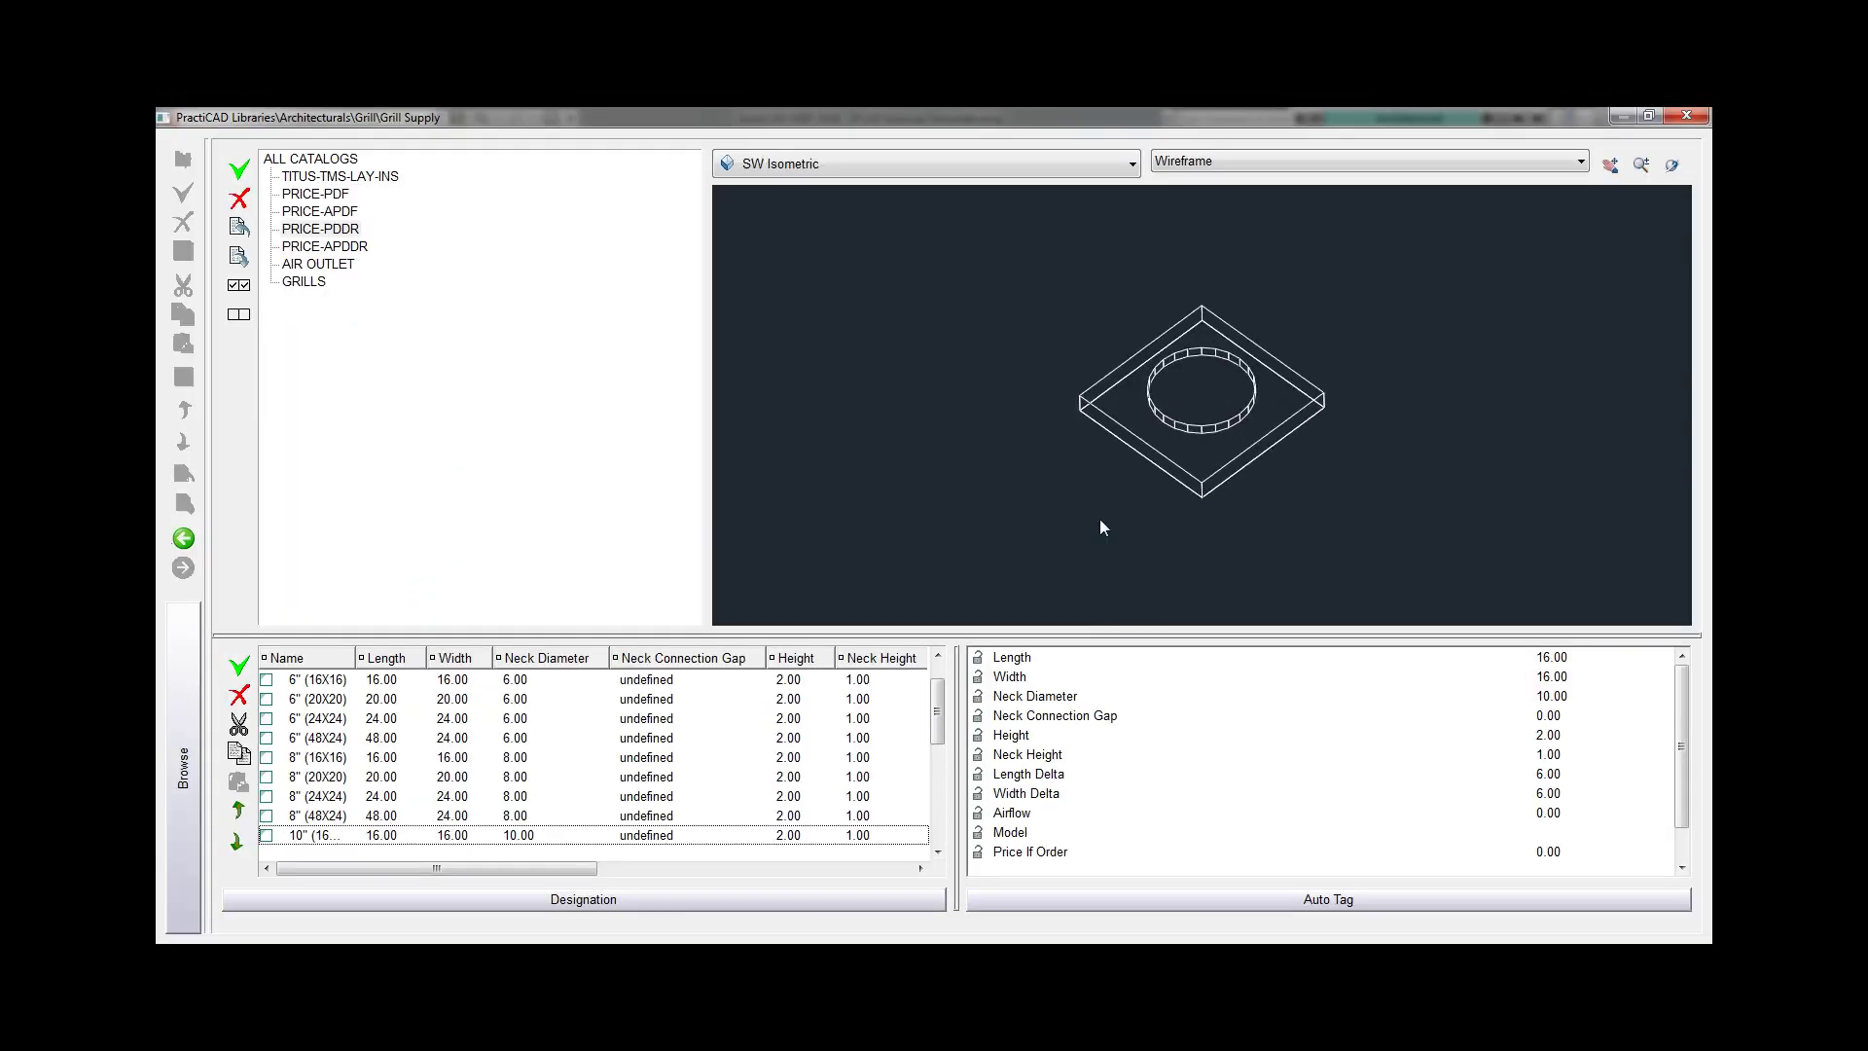
pyautogui.click(326, 179)
pyautogui.click(335, 195)
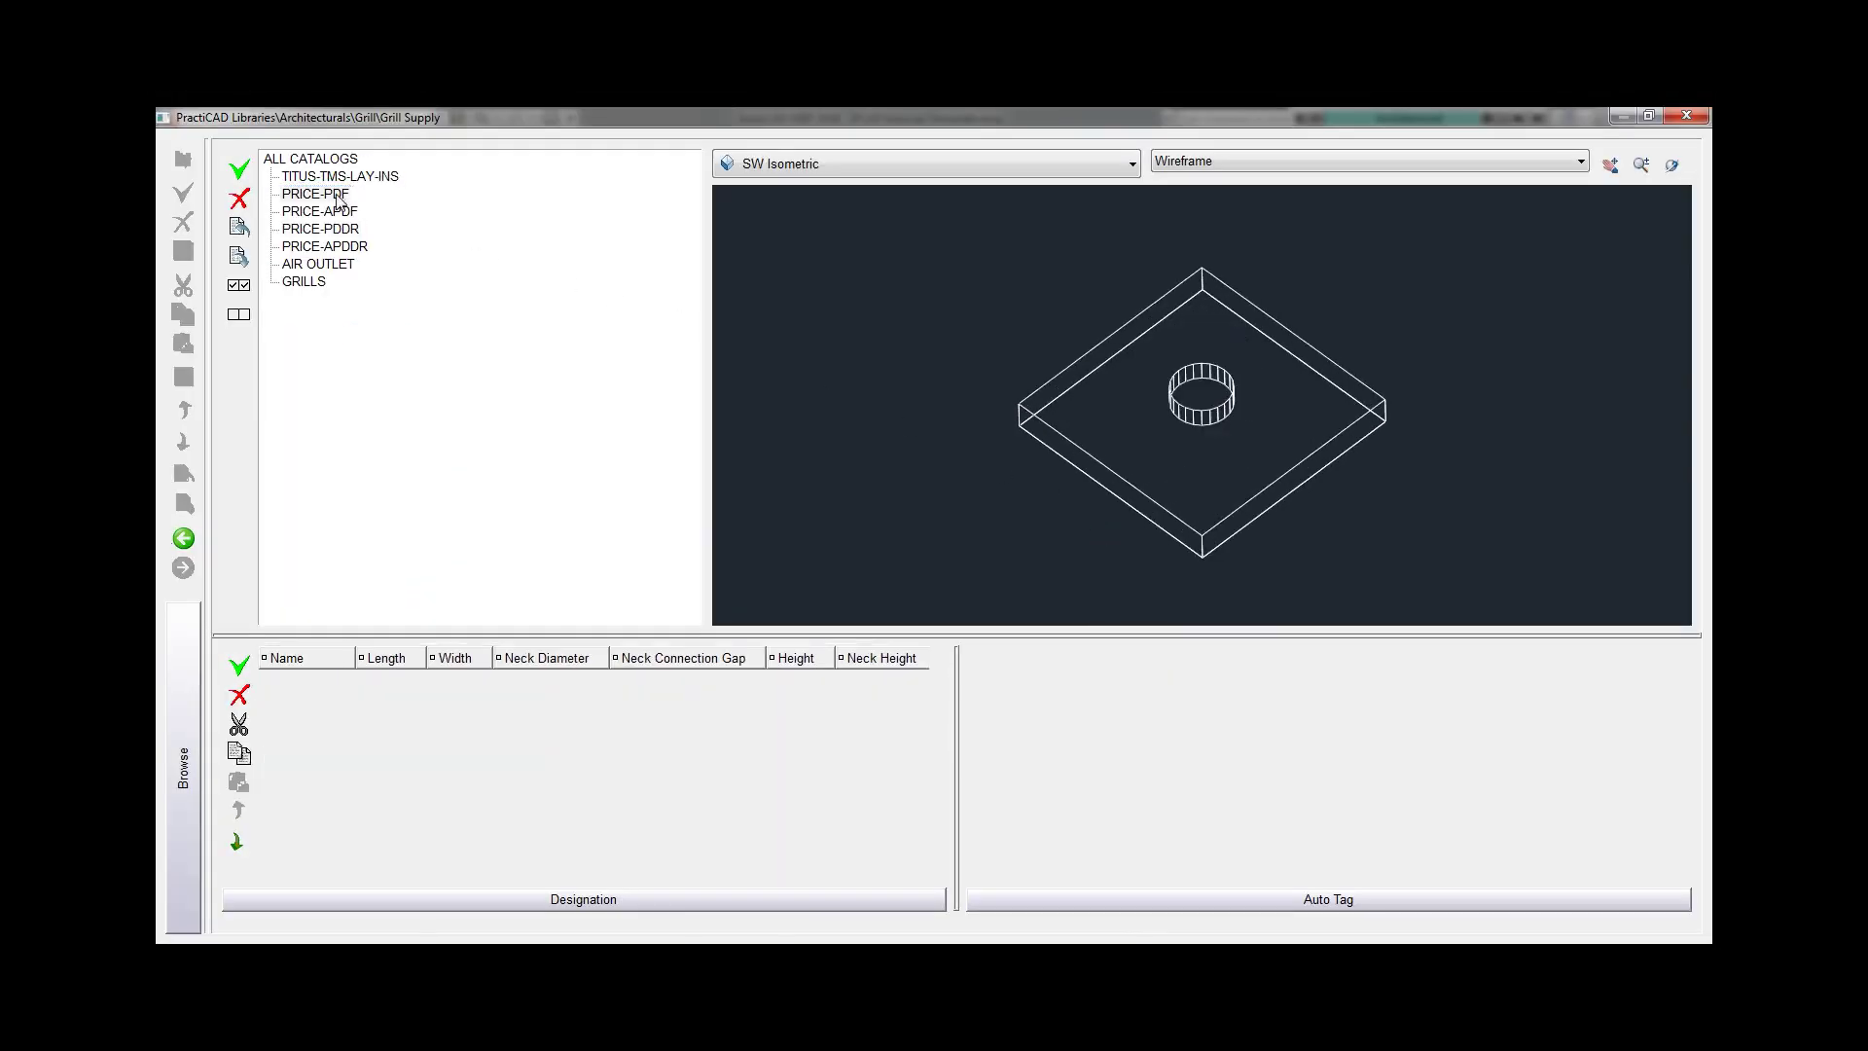
pyautogui.click(341, 212)
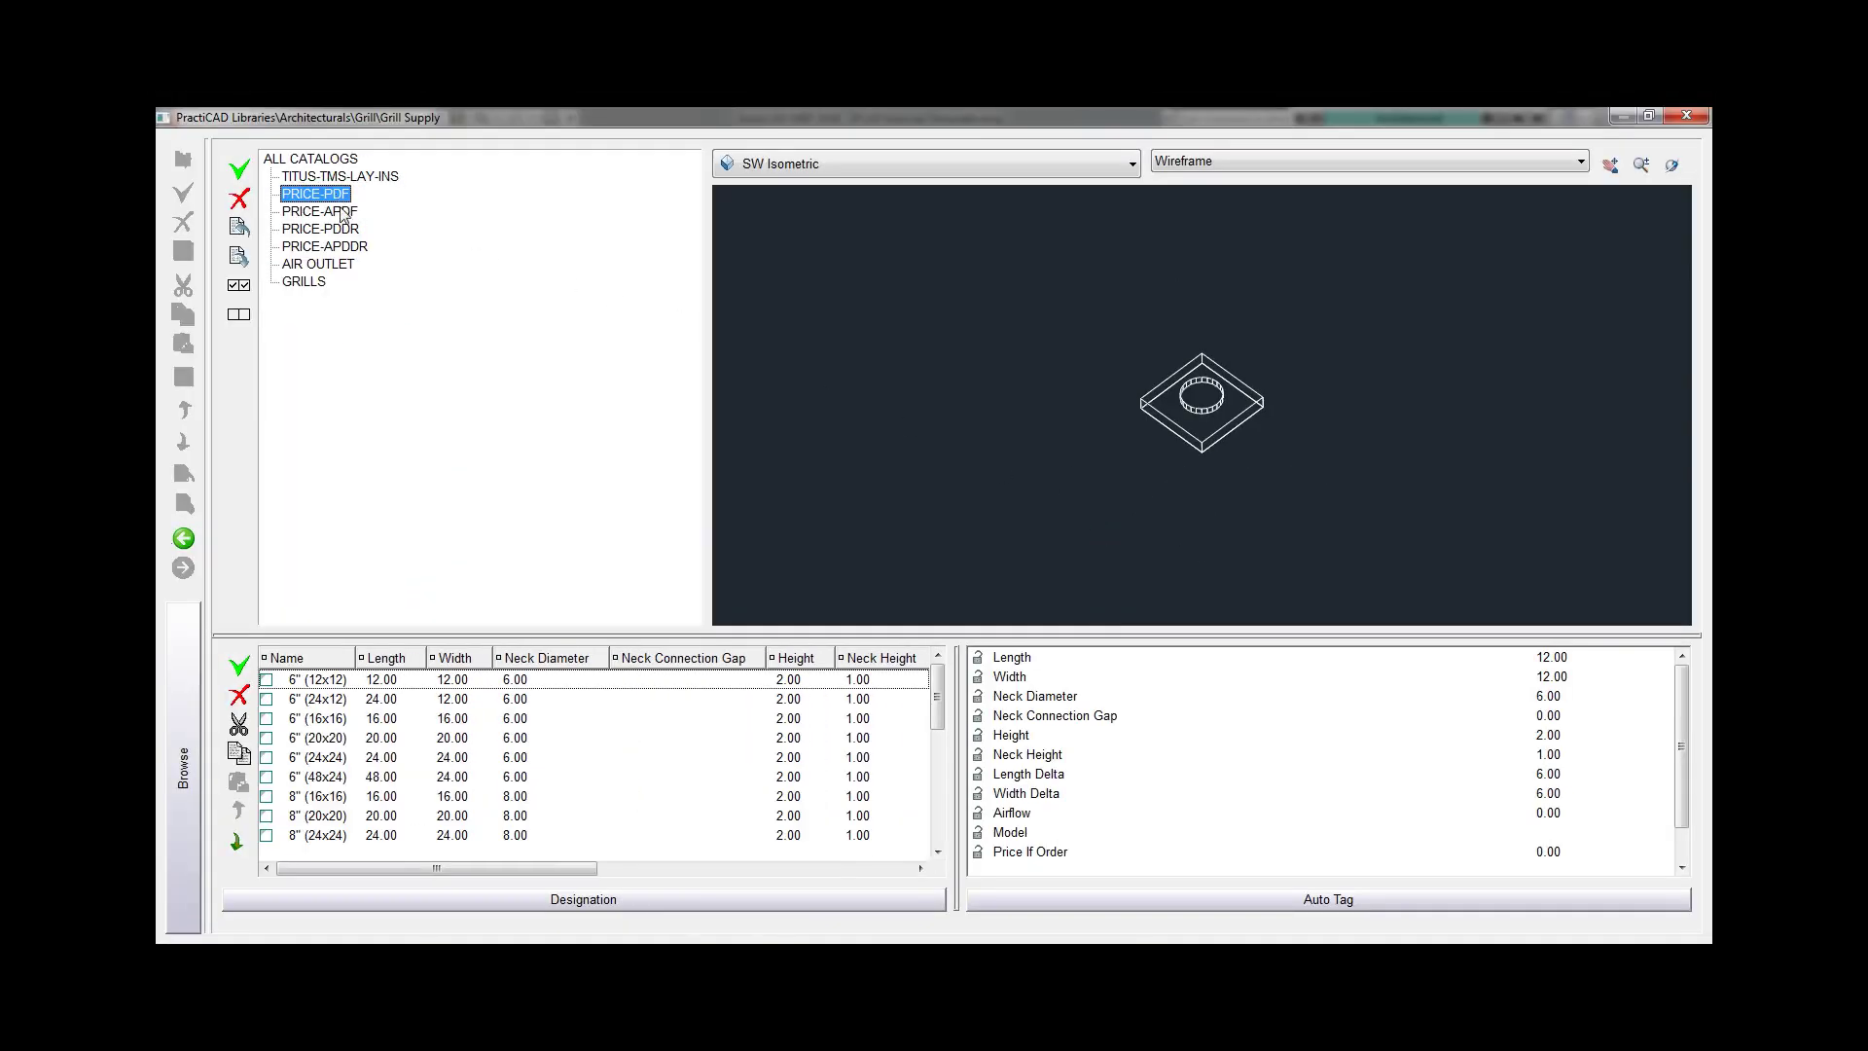
pyautogui.click(317, 699)
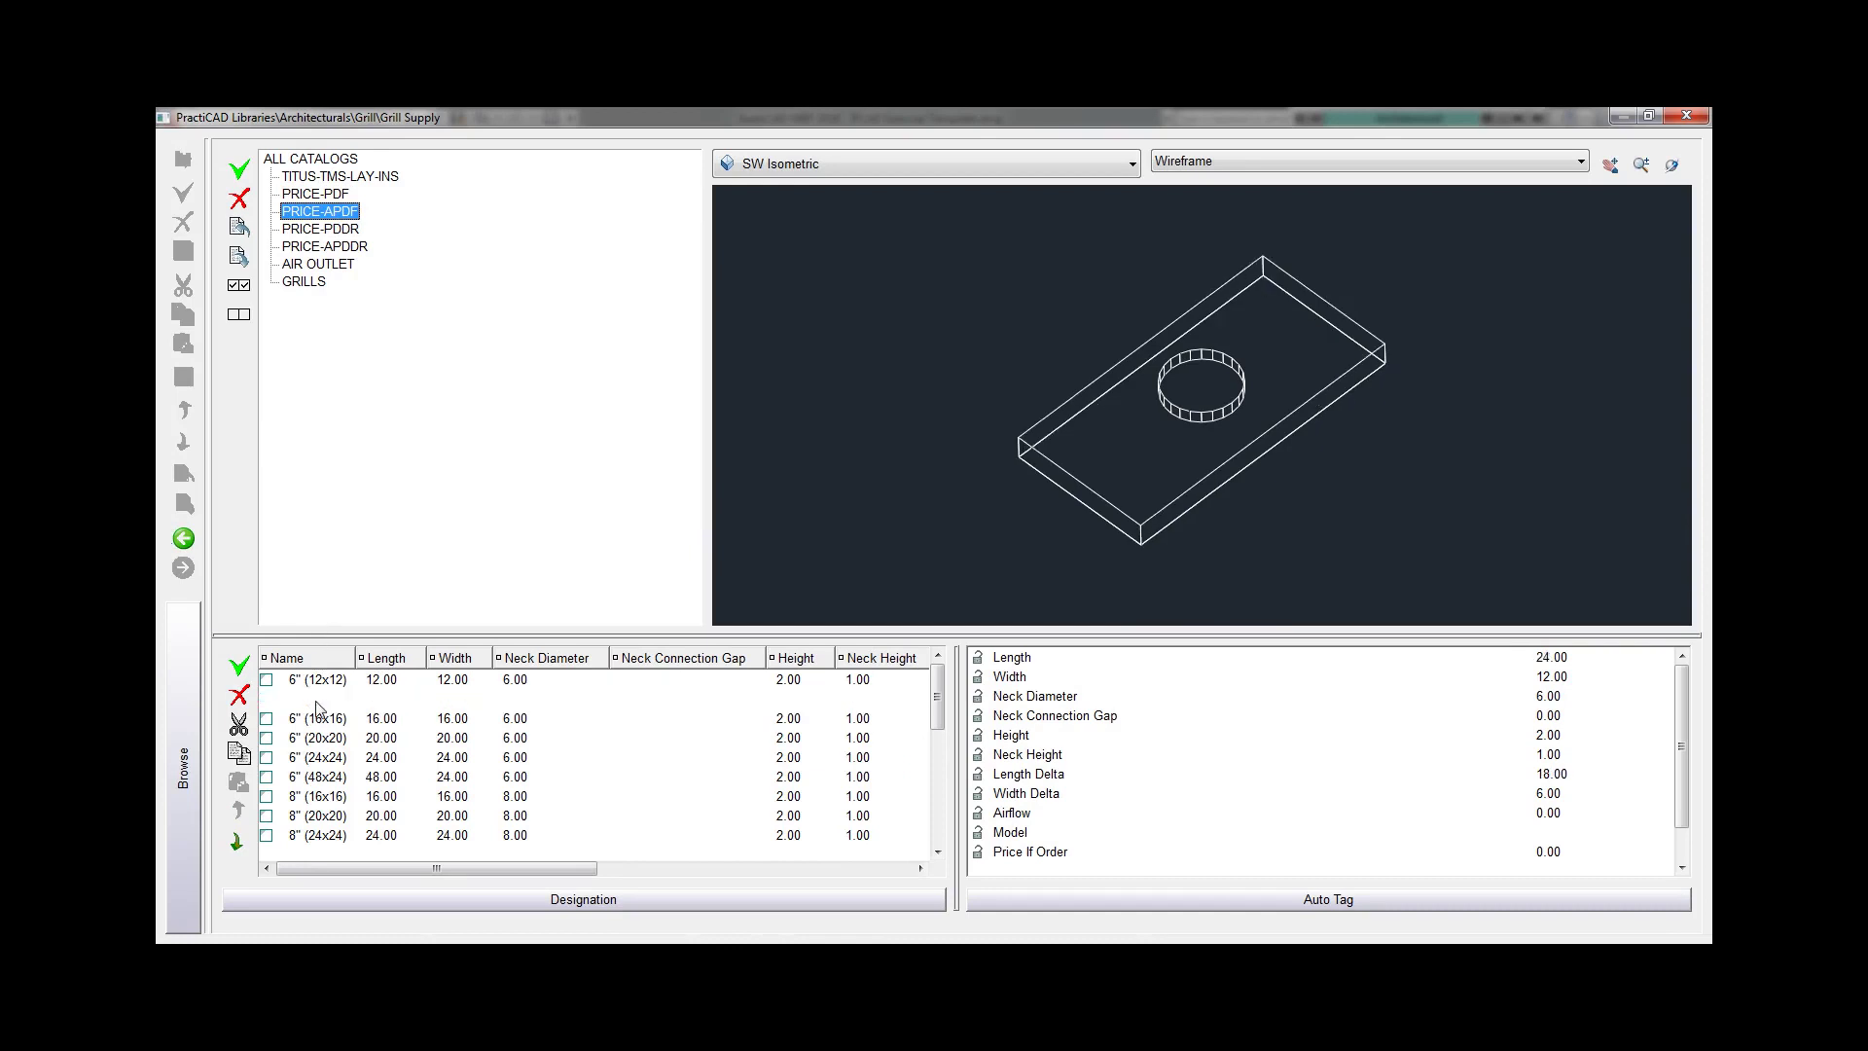
pyautogui.click(317, 796)
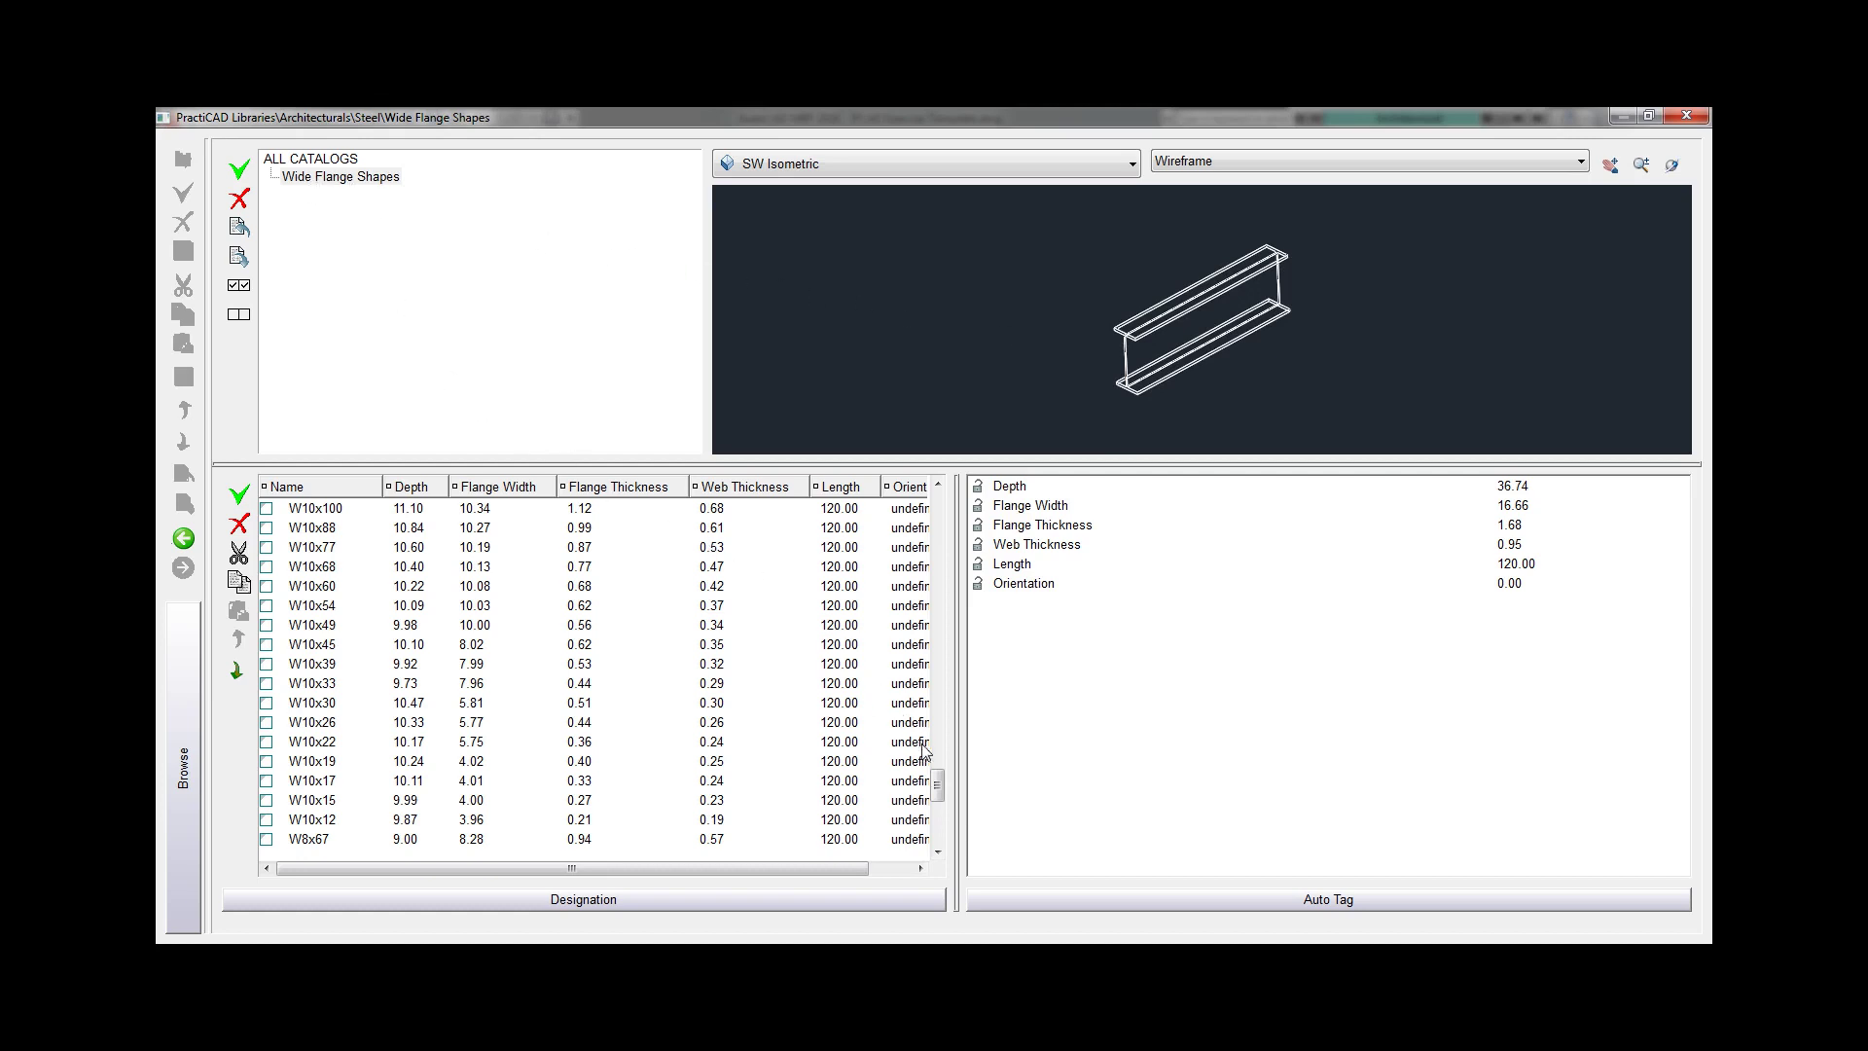
# - Look through the Wide Flange Shapes sizes and the 18LH and 32LH bar joists, and view the building's steel model in the AutoCAD drawing
pyautogui.moveTo(939, 786); pyautogui.dragTo(948, 545)
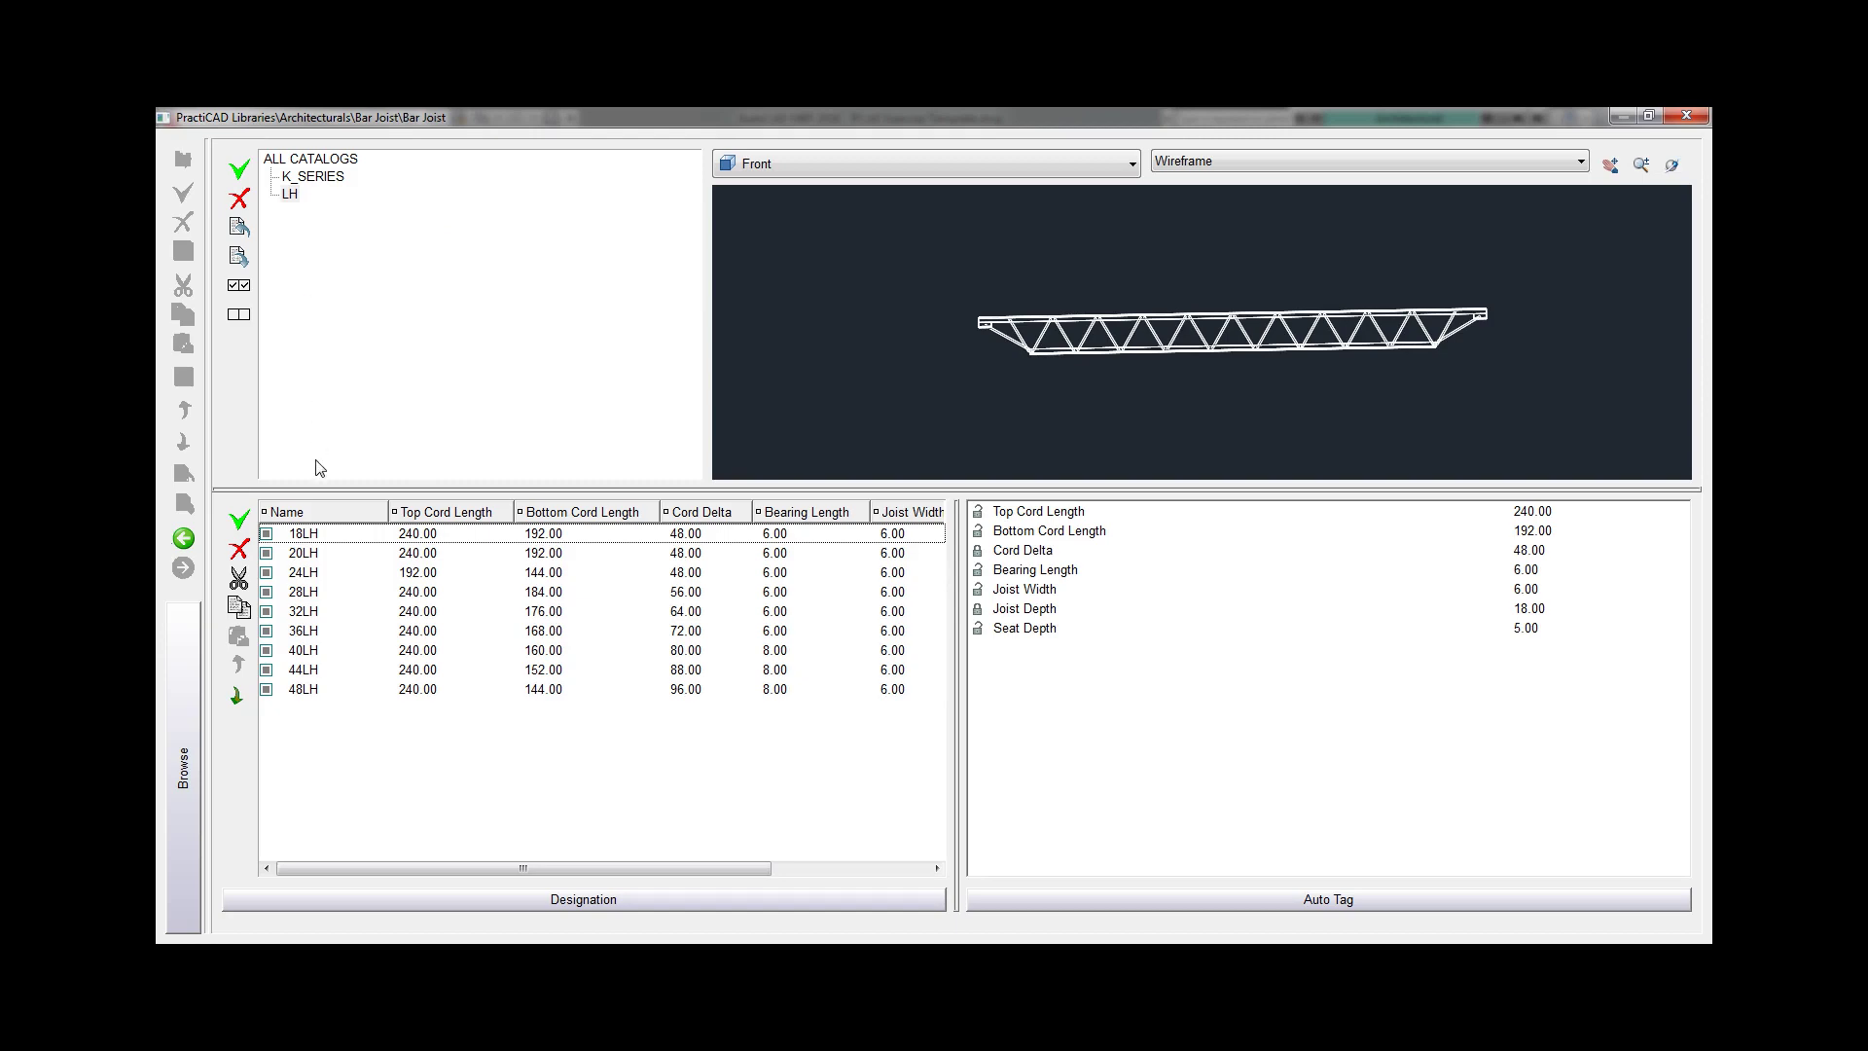
pyautogui.click(320, 536)
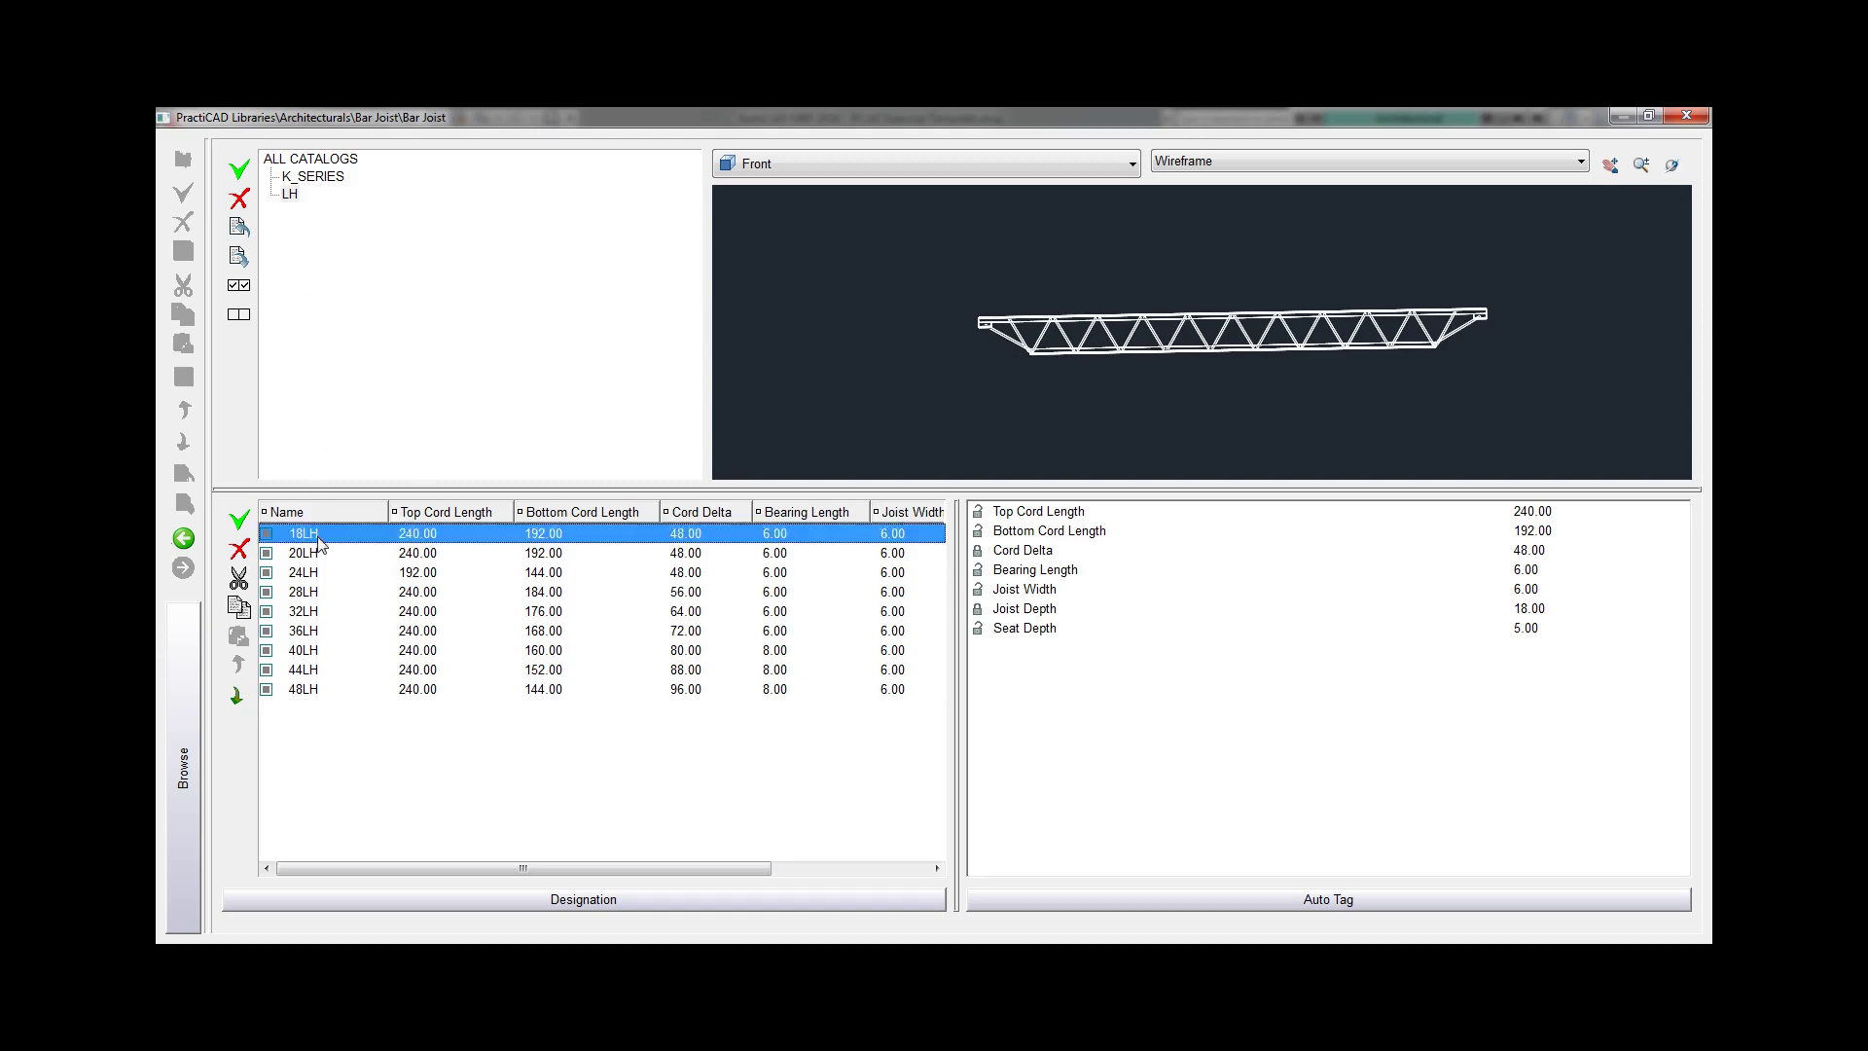
pyautogui.click(302, 611)
pyautogui.press('Escape')
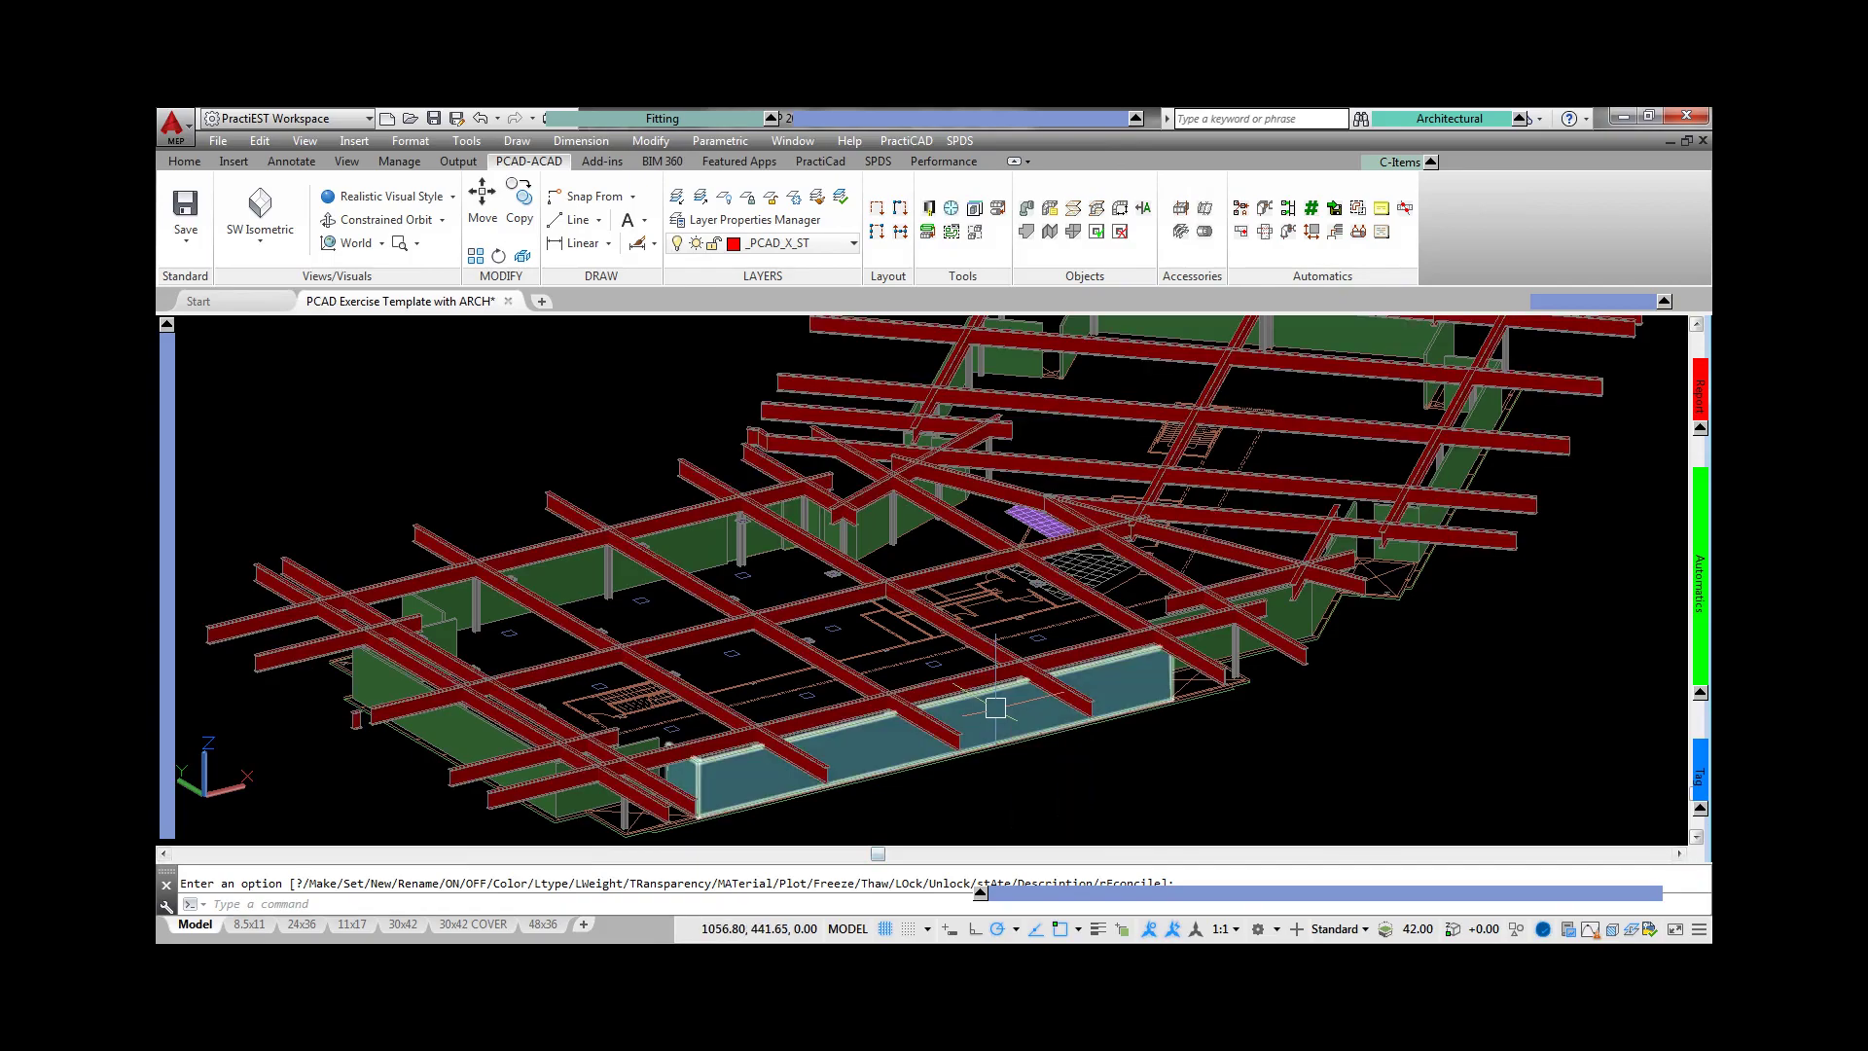
pyautogui.moveTo(995, 707)
pyautogui.keyDown('shift'); pyautogui.mouseDown(button='middle')
pyautogui.moveTo(688, 679)
pyautogui.moveTo(987, 706)
pyautogui.mouseUp(button='middle'); pyautogui.keyUp('shift')
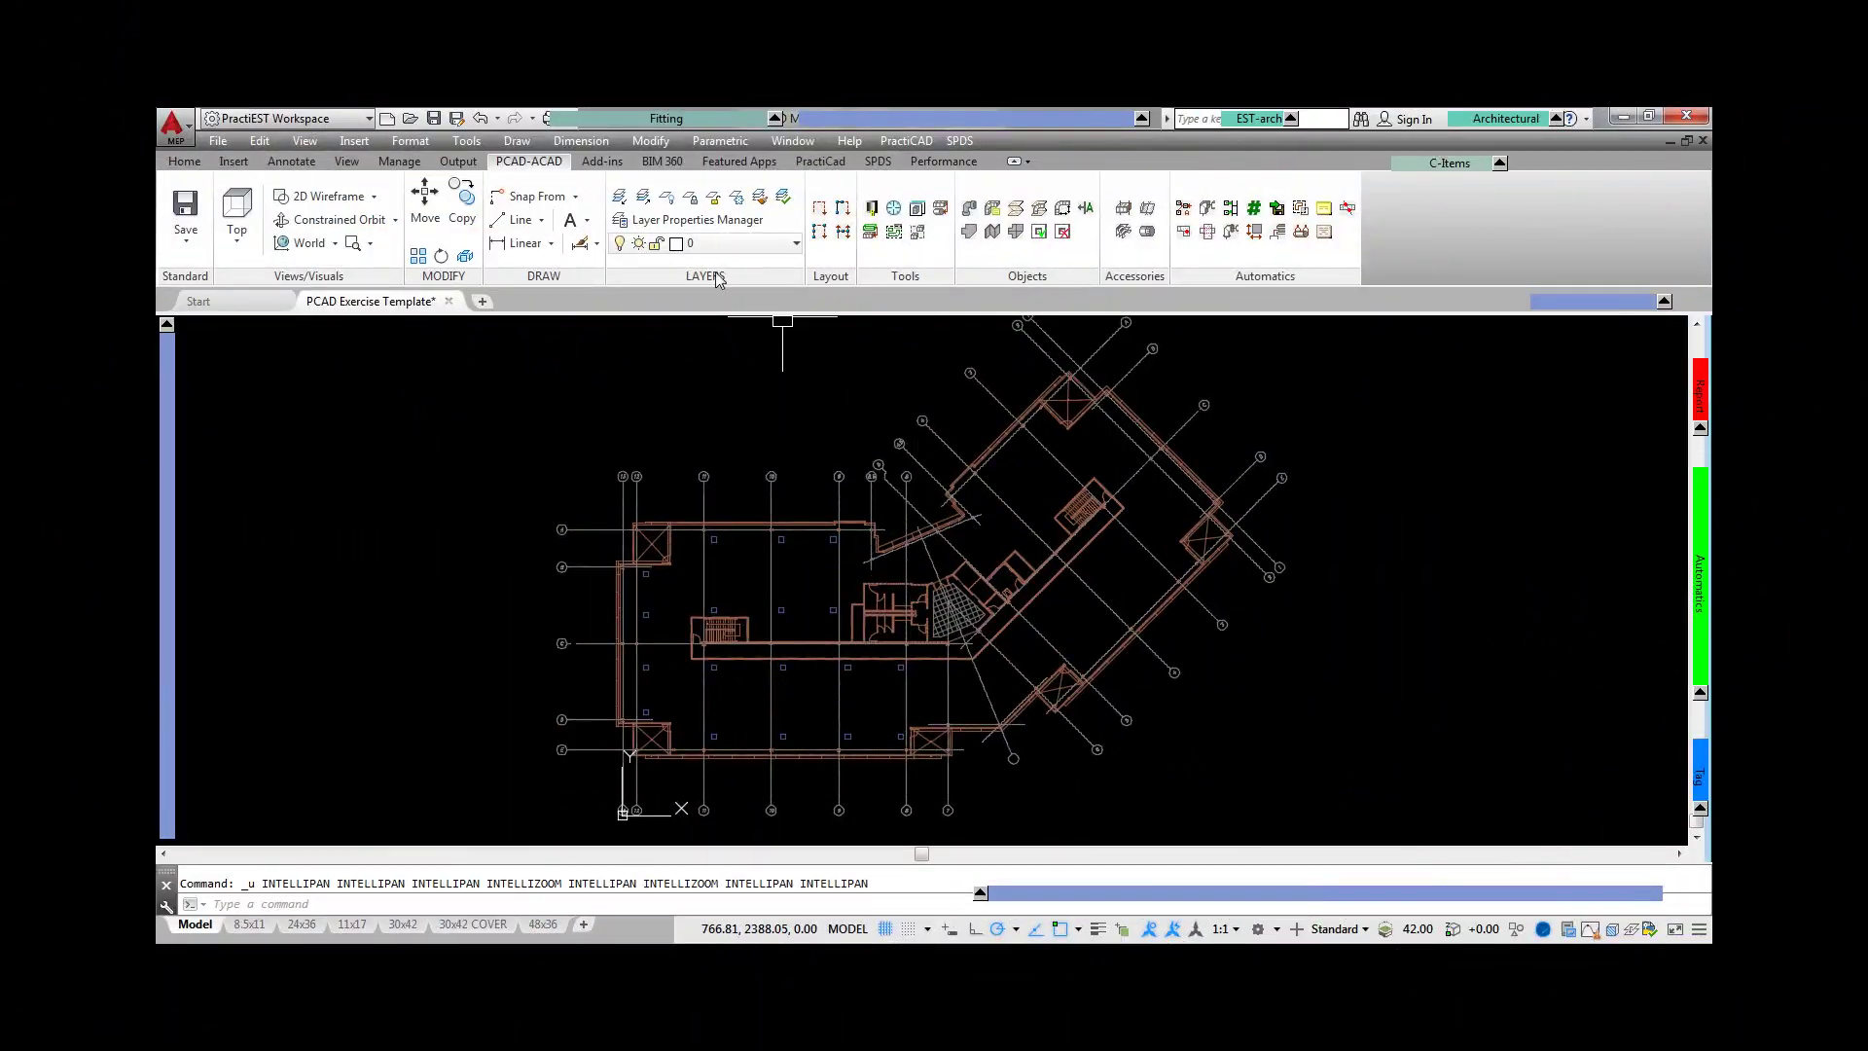
# - Isolate the PCAD_ET_STEEL GRID layer in the floor plan drawing
pyautogui.click(619, 196)
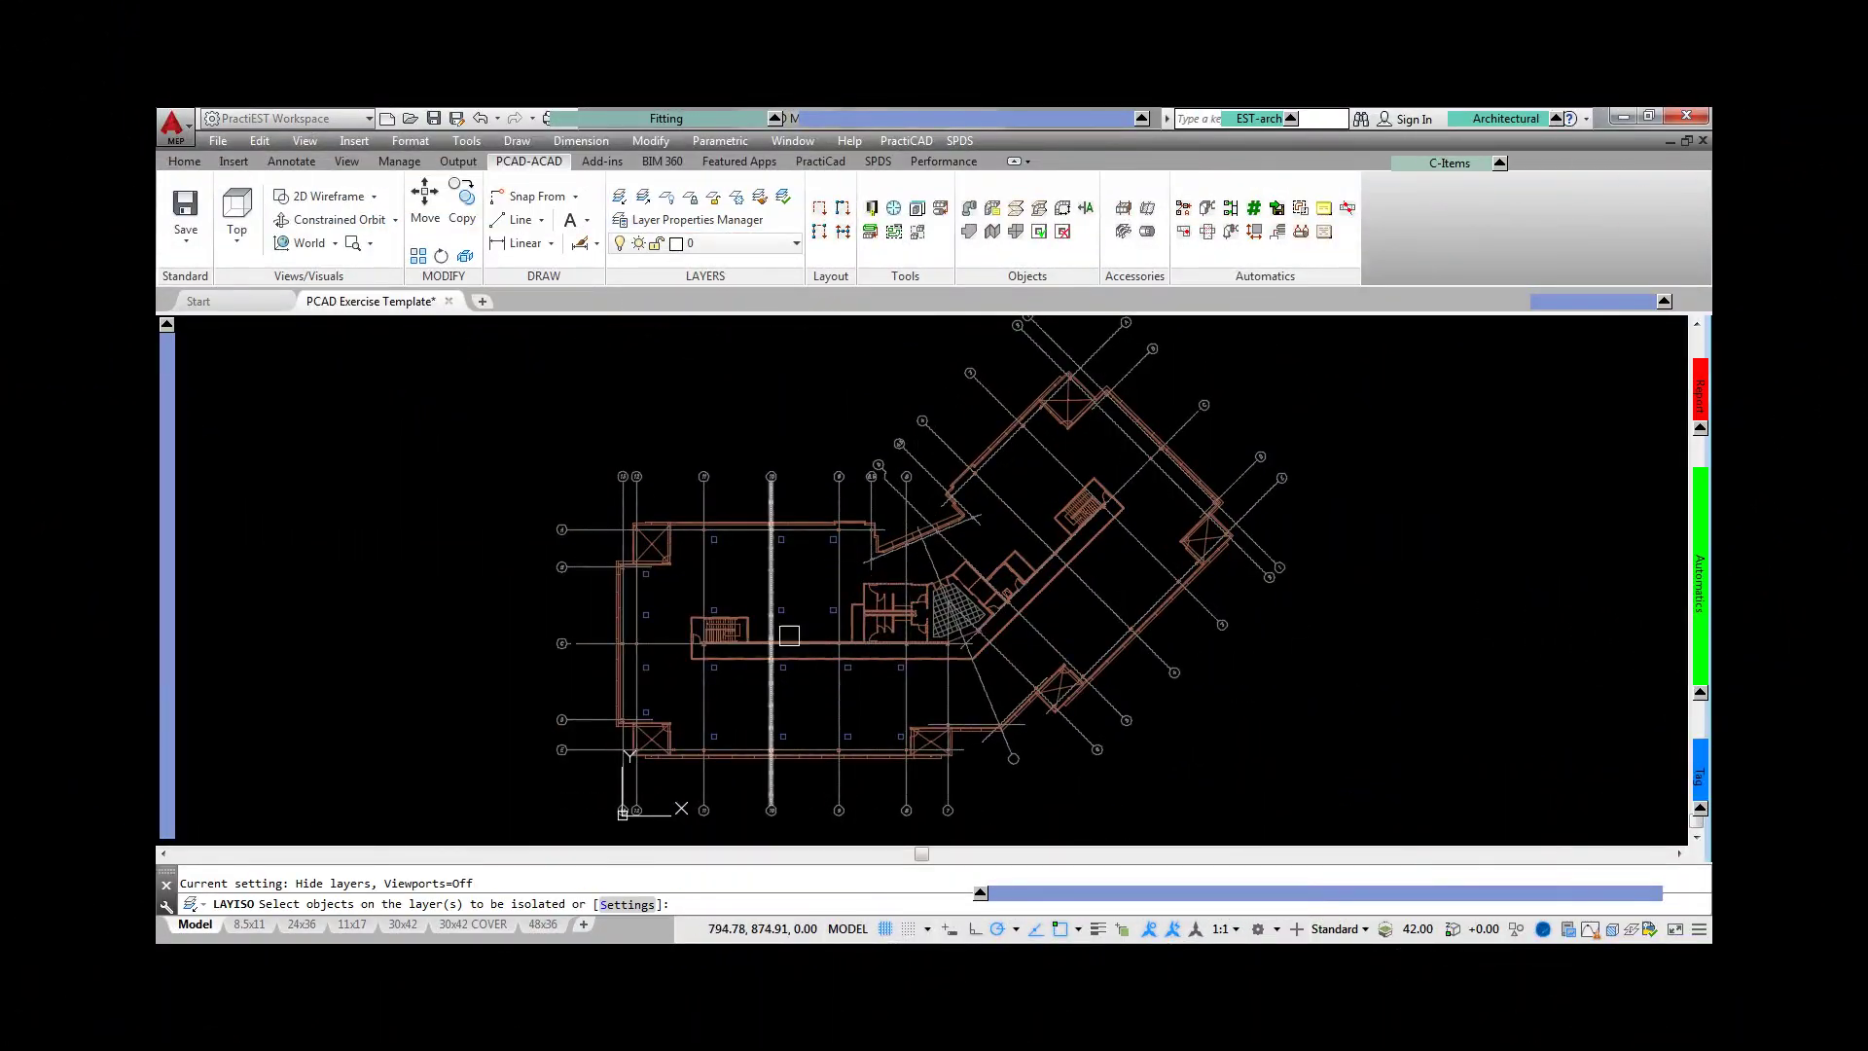
pyautogui.click(772, 572)
pyautogui.press('Return')
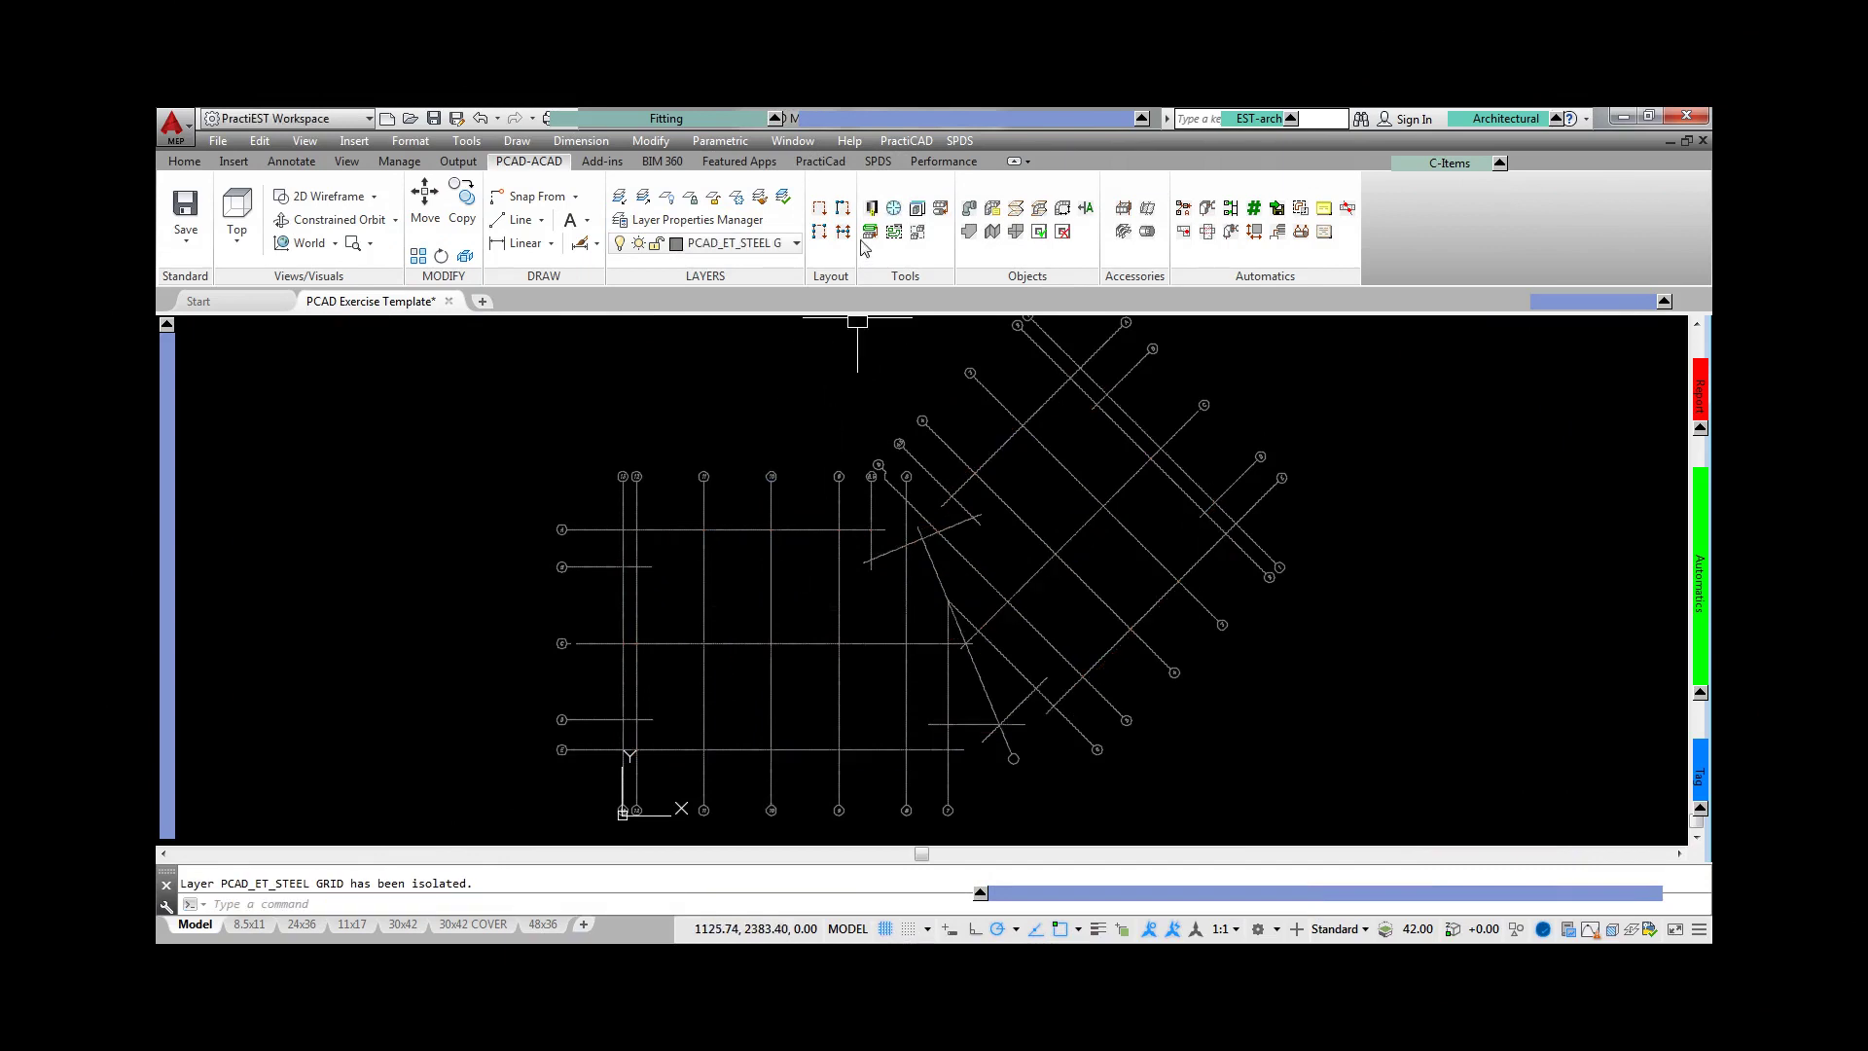
# - Convert all steel grid lines to PractiCAD layout lines and restore the isolated layers
pyautogui.click(844, 210)
pyautogui.click(1226, 773)
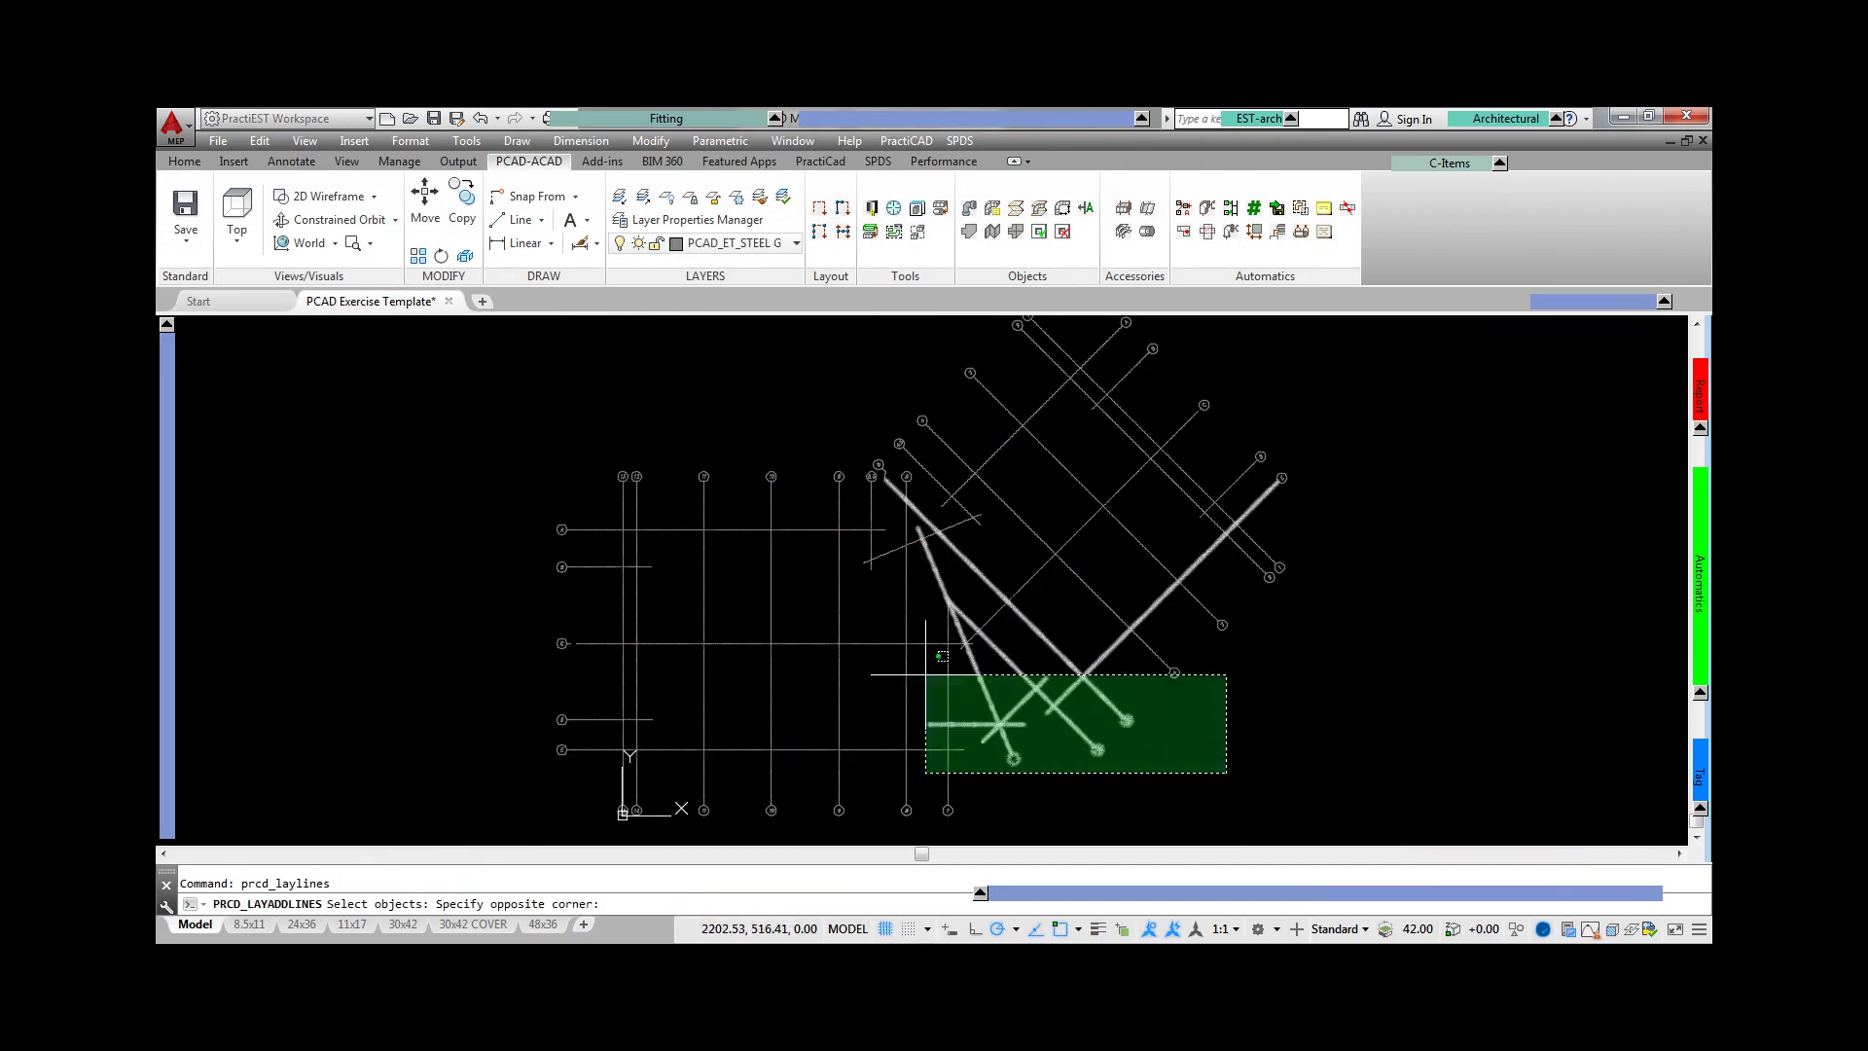
pyautogui.click(582, 333)
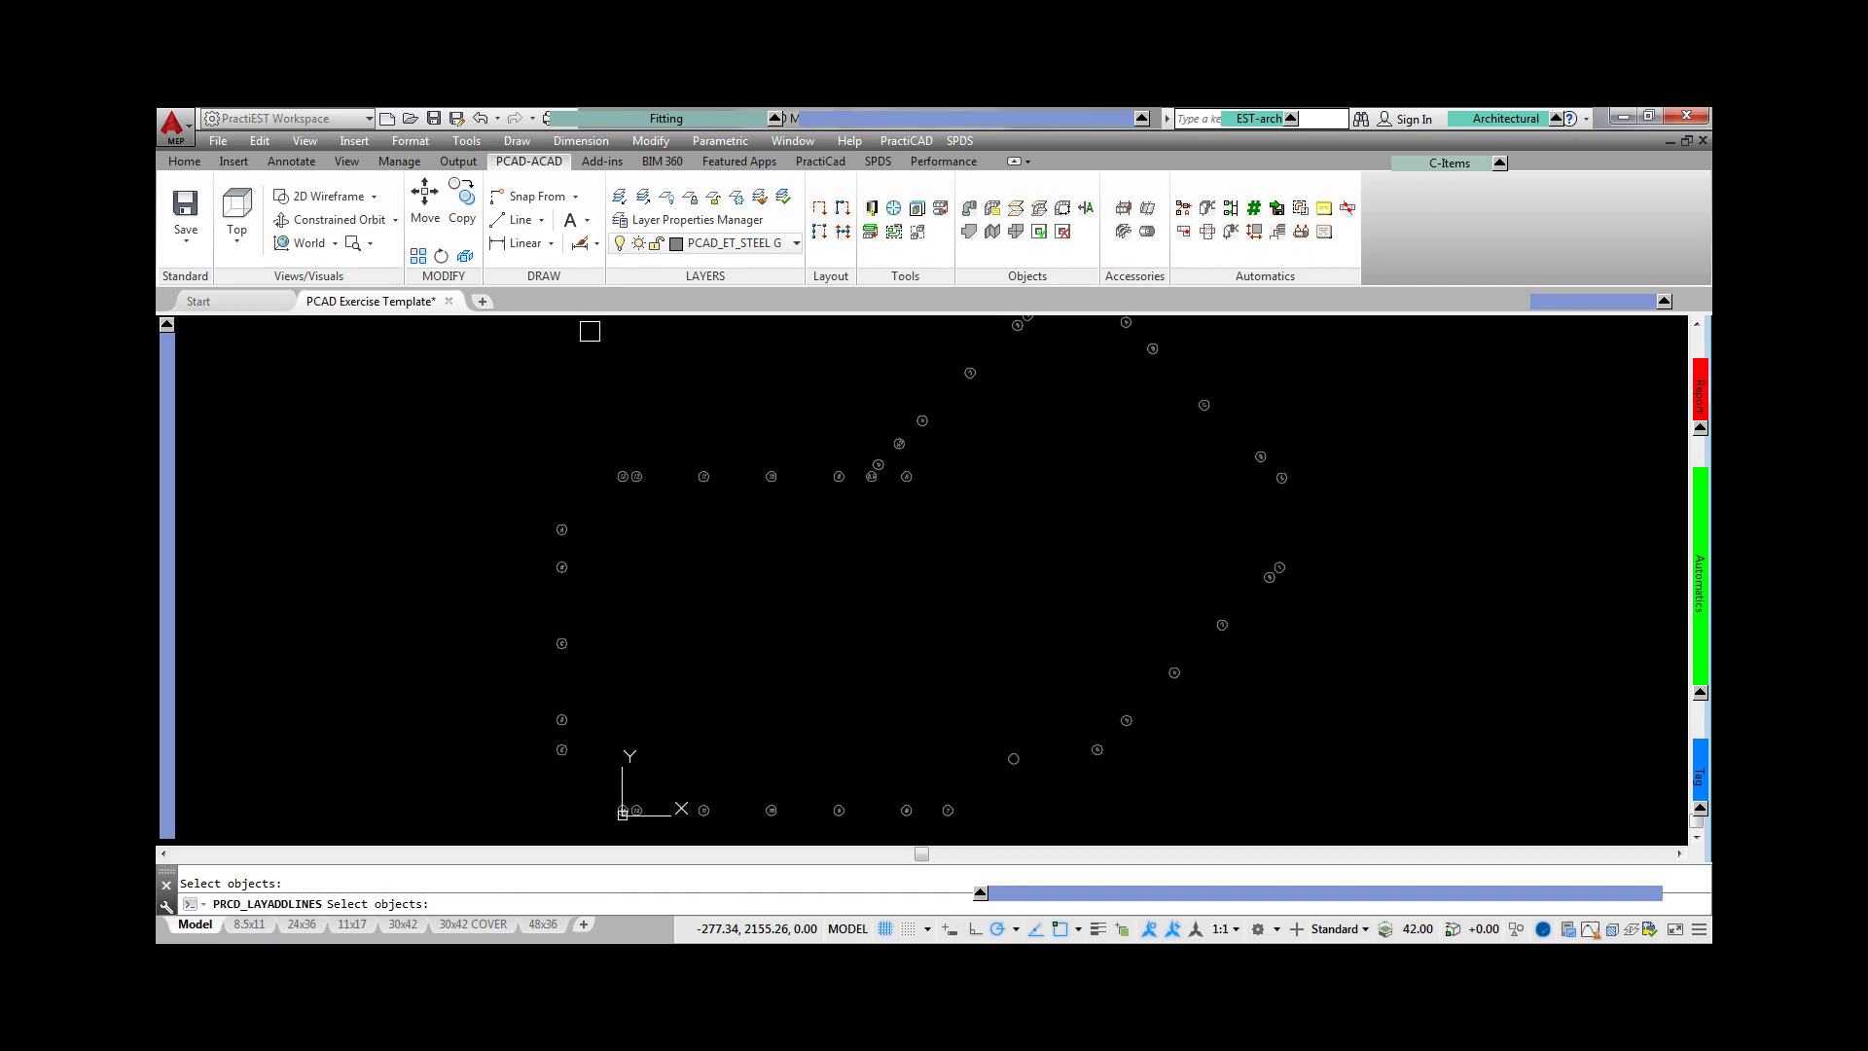
pyautogui.click(643, 197)
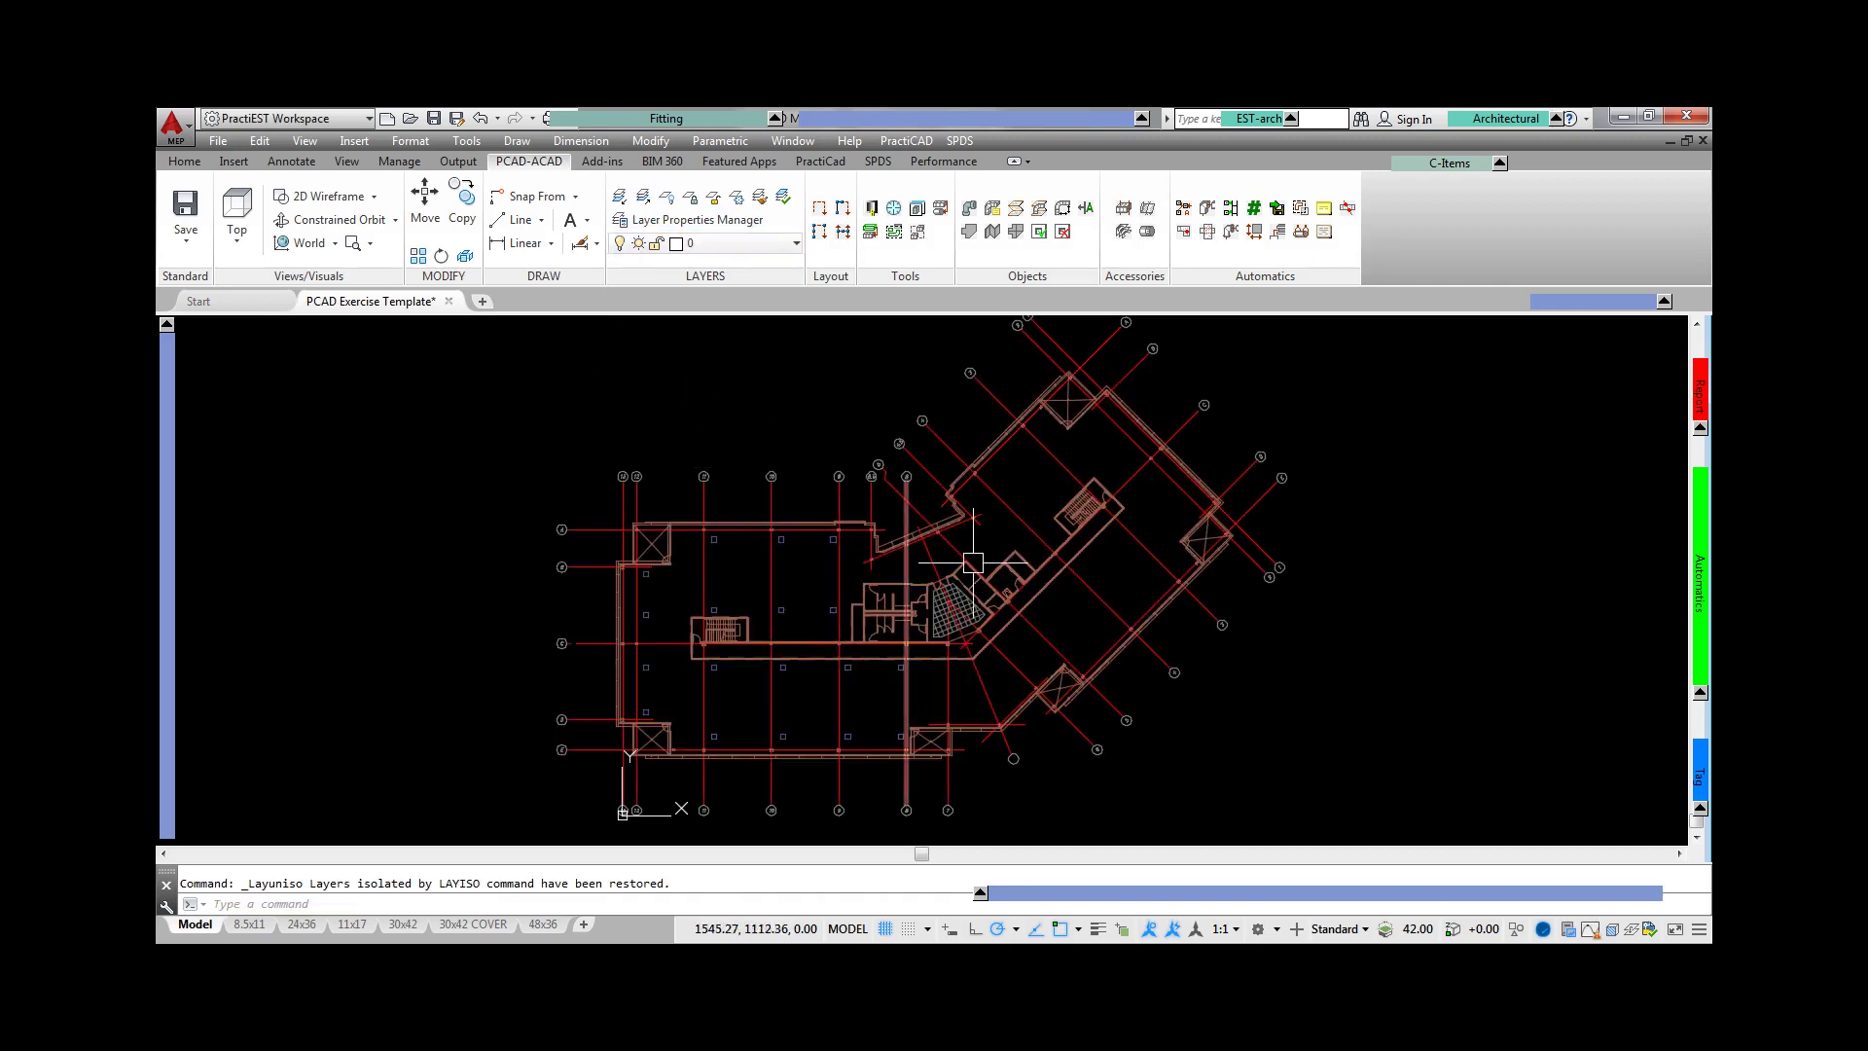
# - Generate W36x170 wide flange beams along all layout lines with Auto Steel, held by the bottom at absolute elevation 156.00, removing the layouts
pyautogui.click(1271, 241)
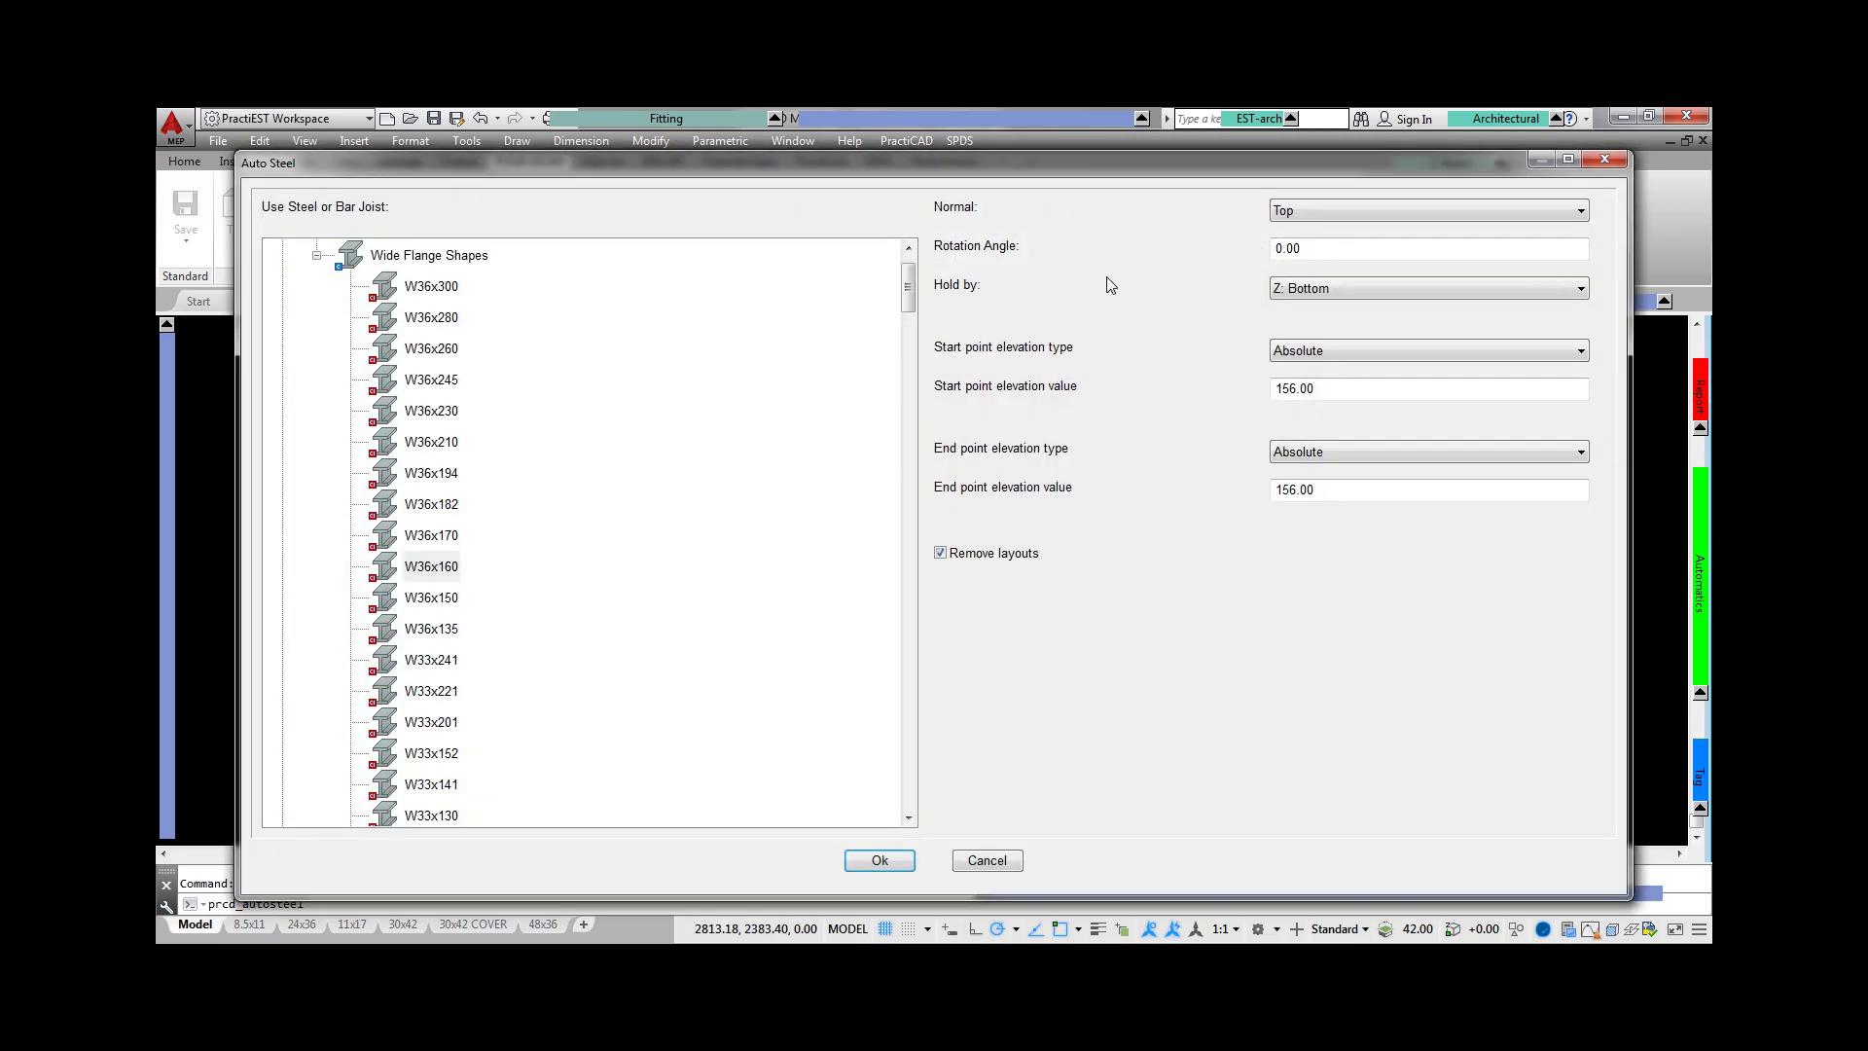
pyautogui.click(317, 257)
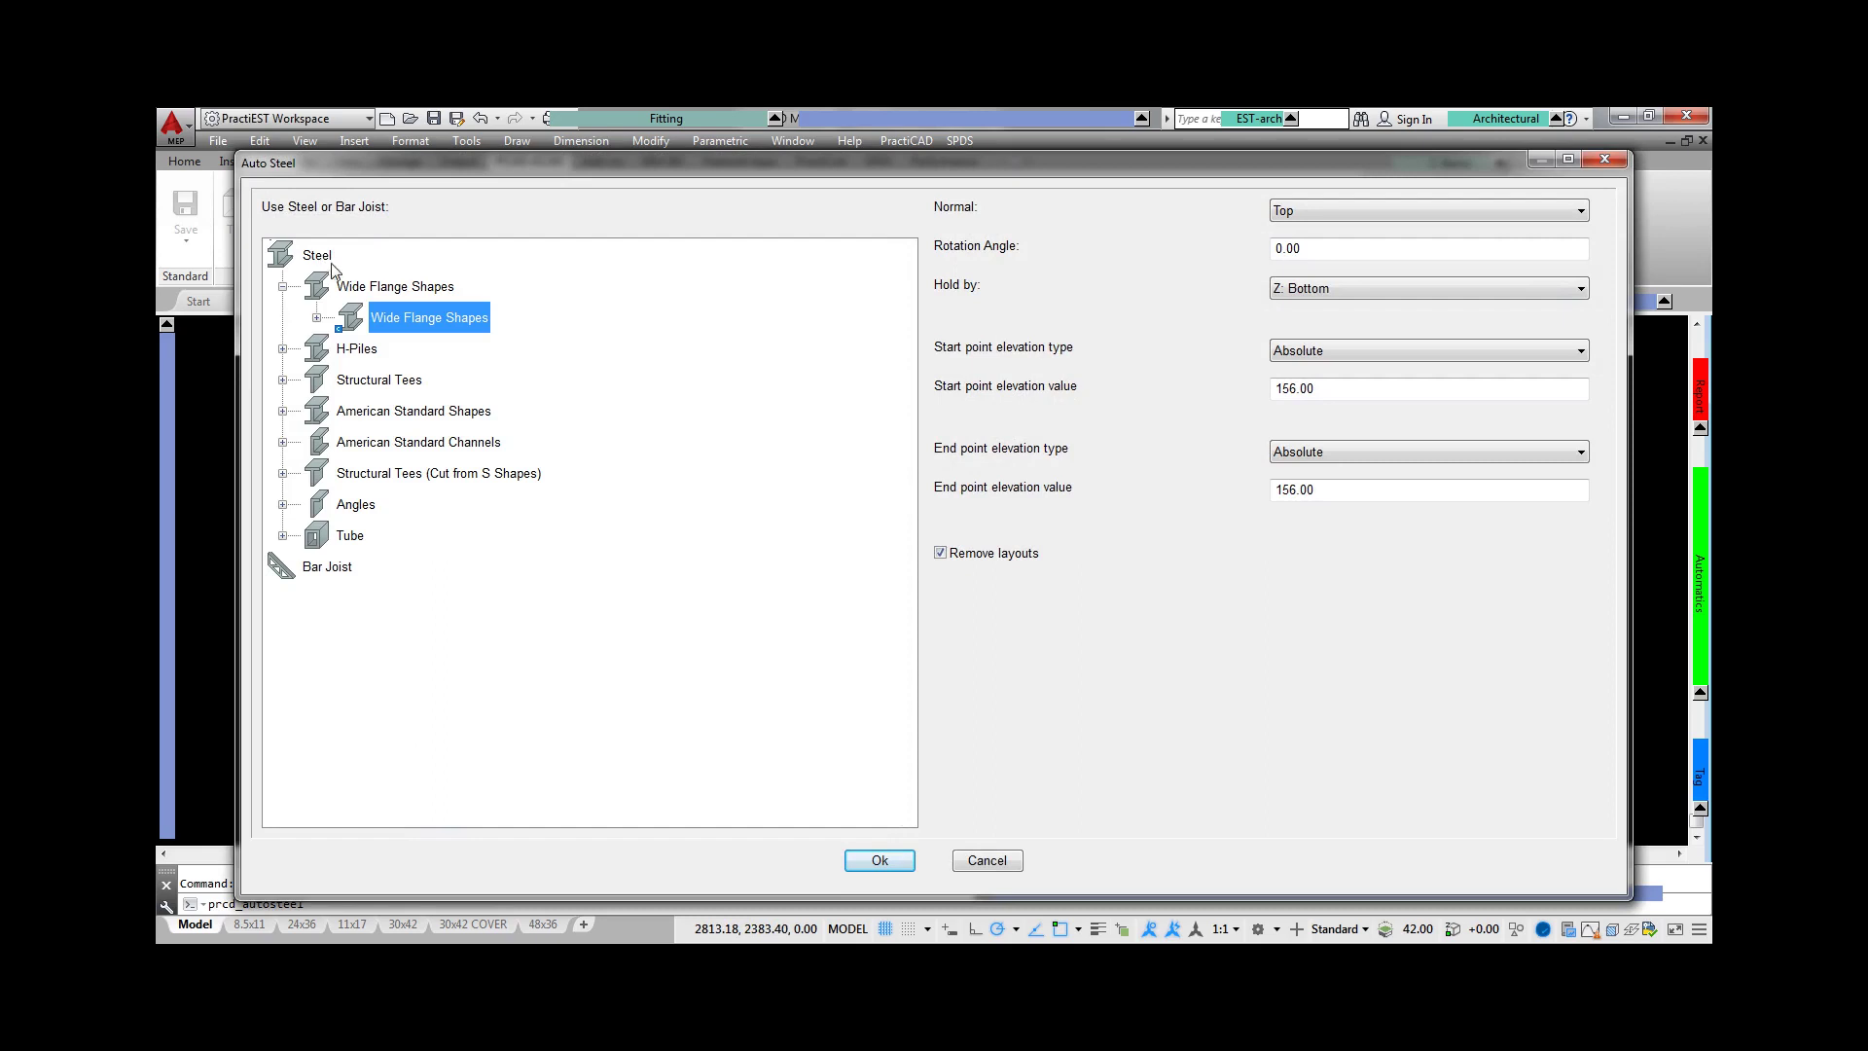
pyautogui.click(317, 319)
pyautogui.click(446, 539)
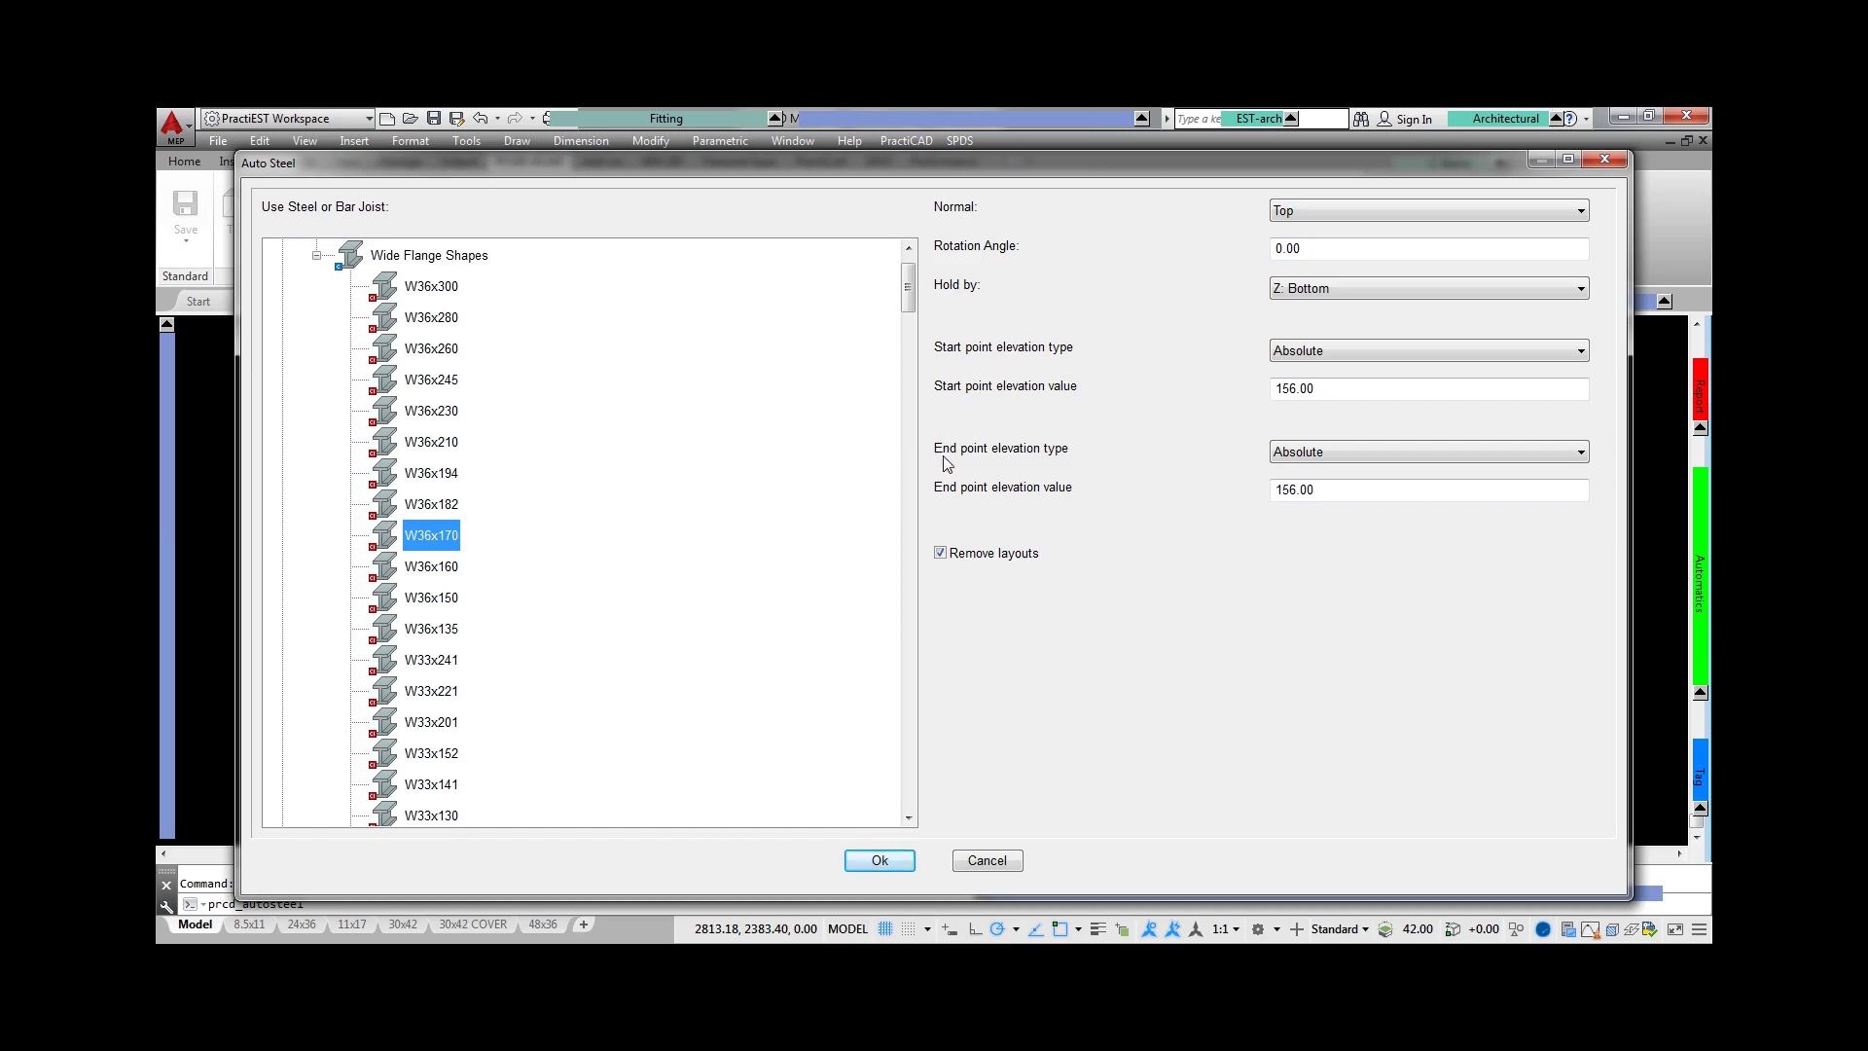
pyautogui.click(881, 861)
pyautogui.click(1318, 800)
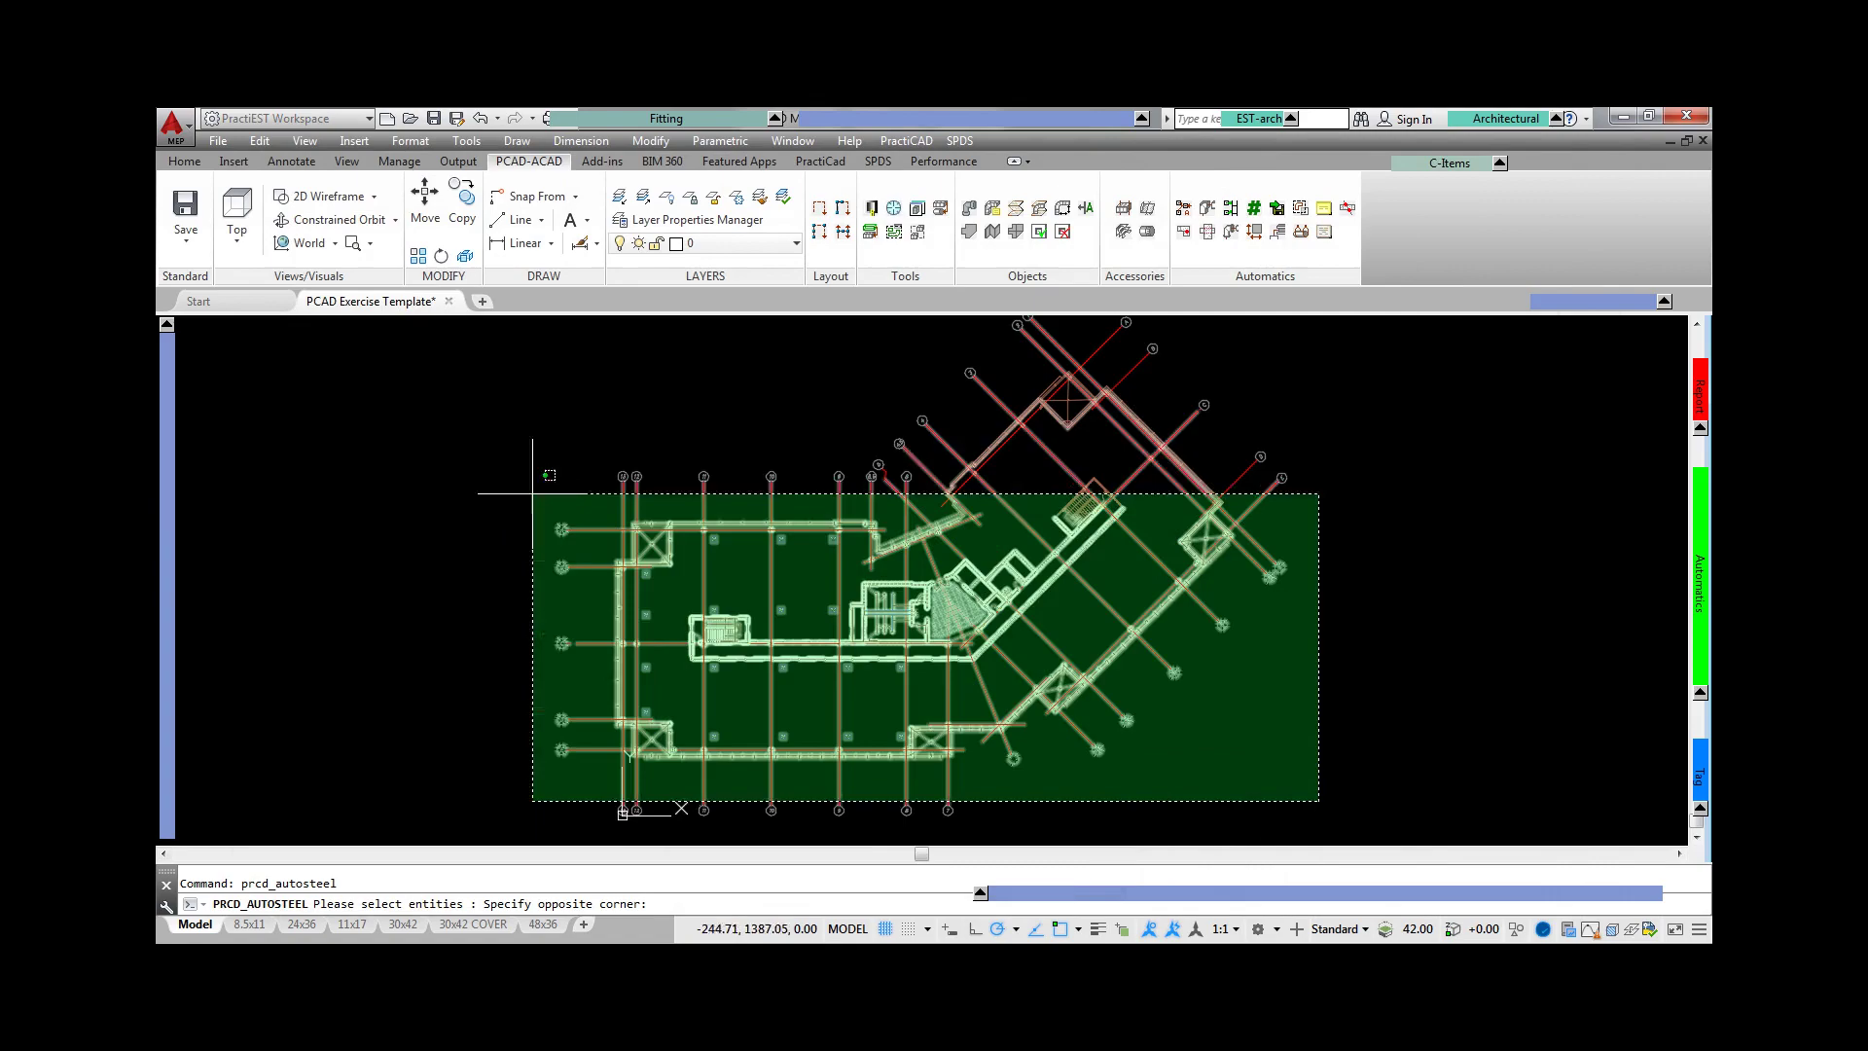
pyautogui.click(481, 380)
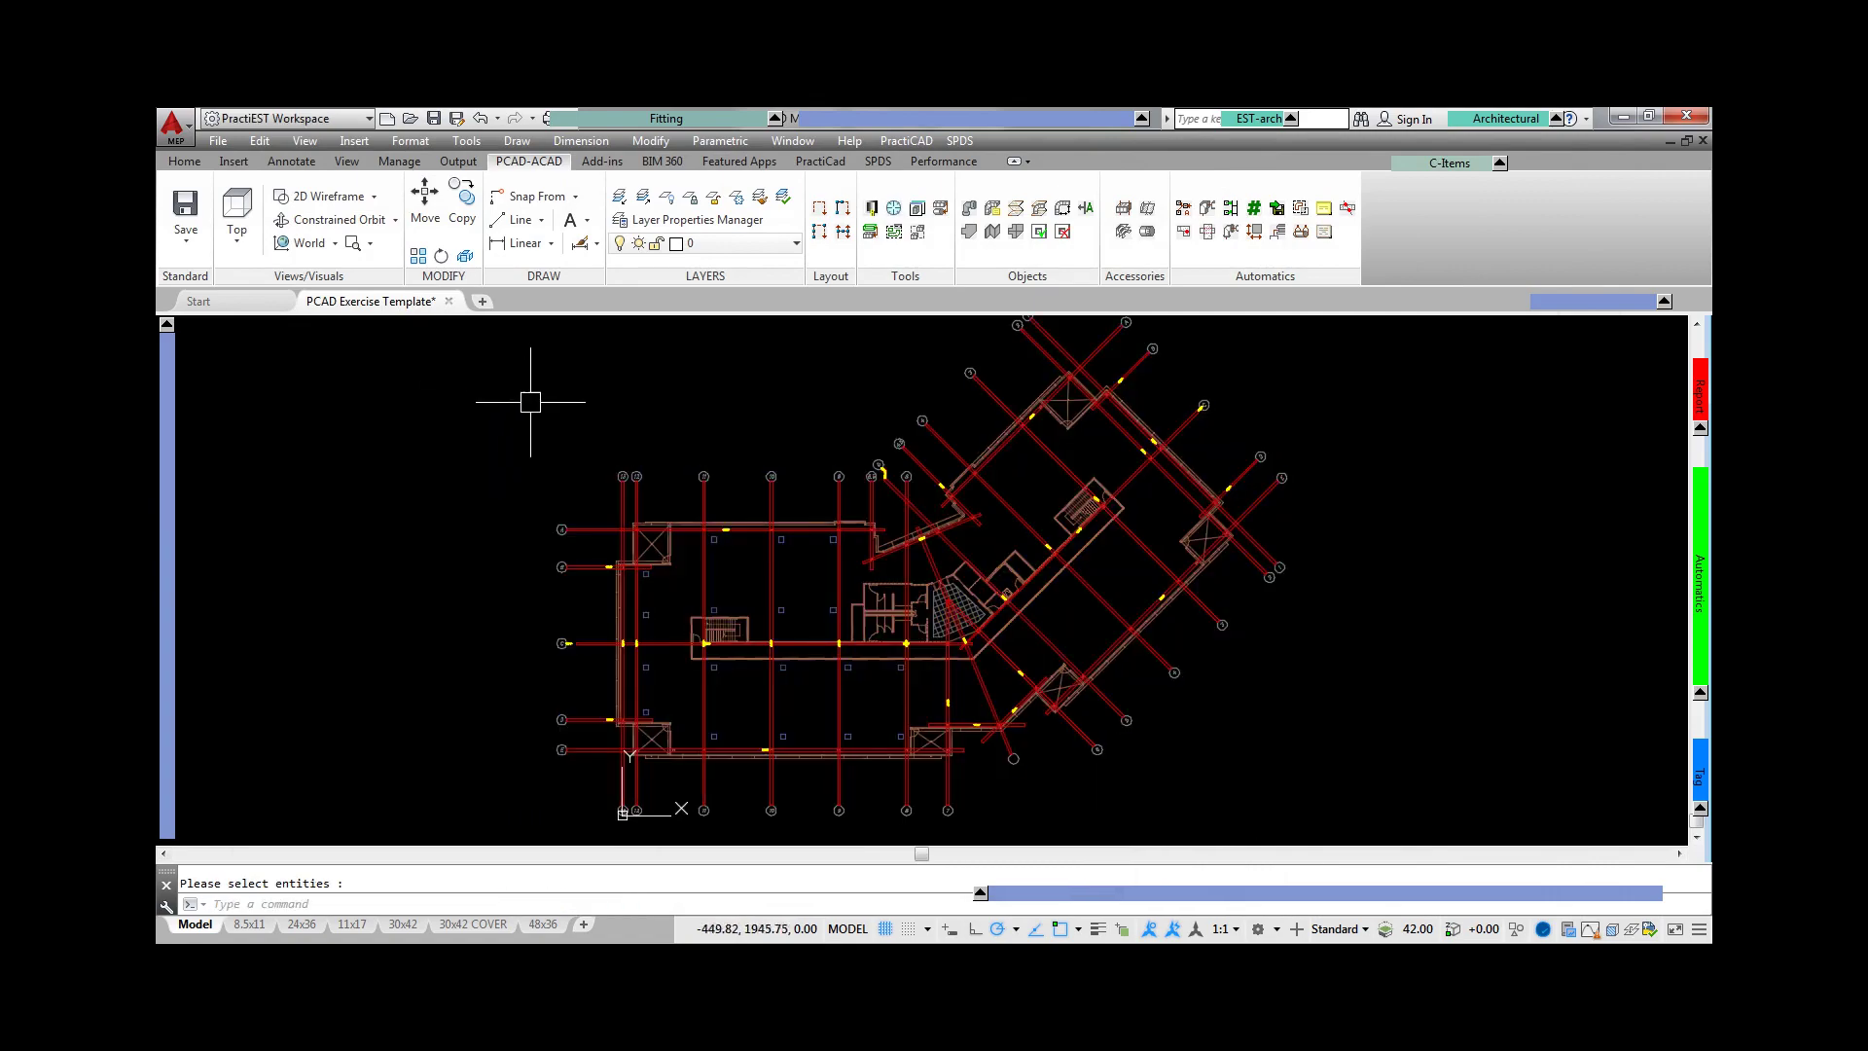
# - Examine the generated steel beams in 3D in the drawing, and the building model with steel and walls in Navisworks
pyautogui.click(331, 220)
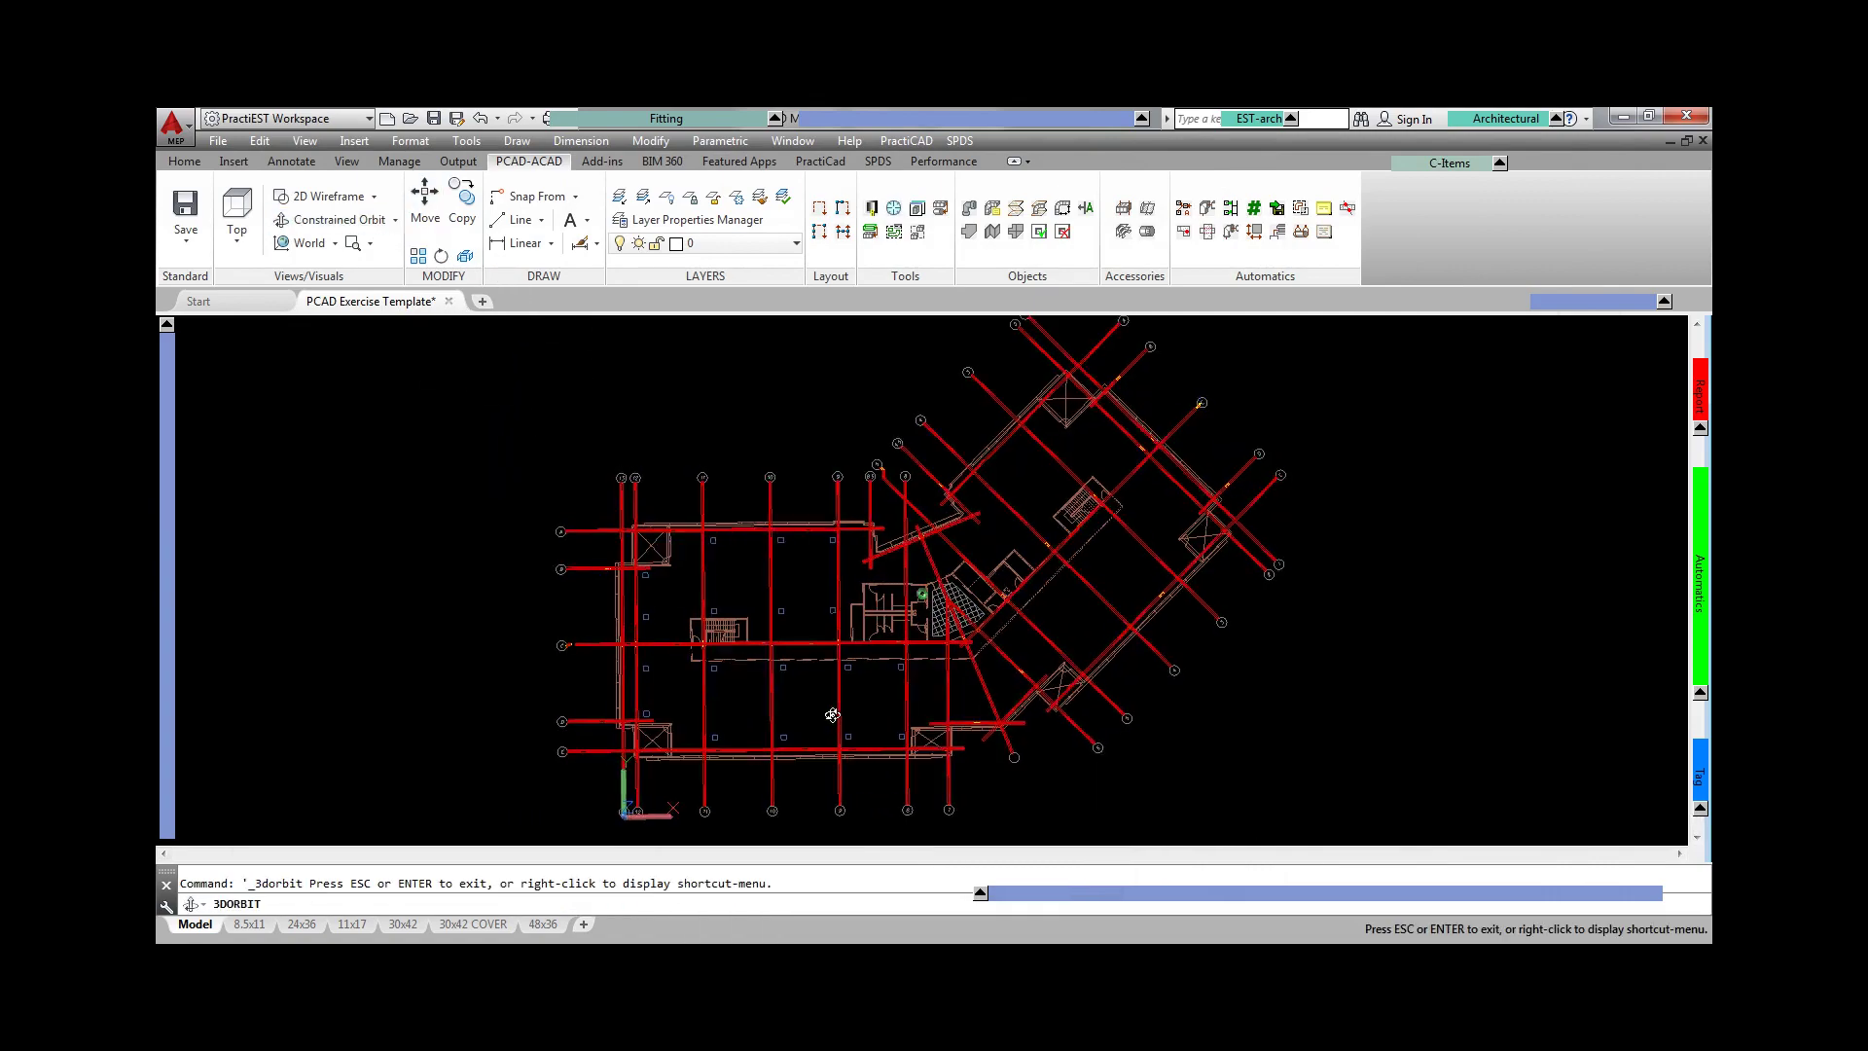
pyautogui.moveTo(832, 715); pyautogui.dragTo(905, 569)
pyautogui.moveTo(797, 587); pyautogui.dragTo(818, 634)
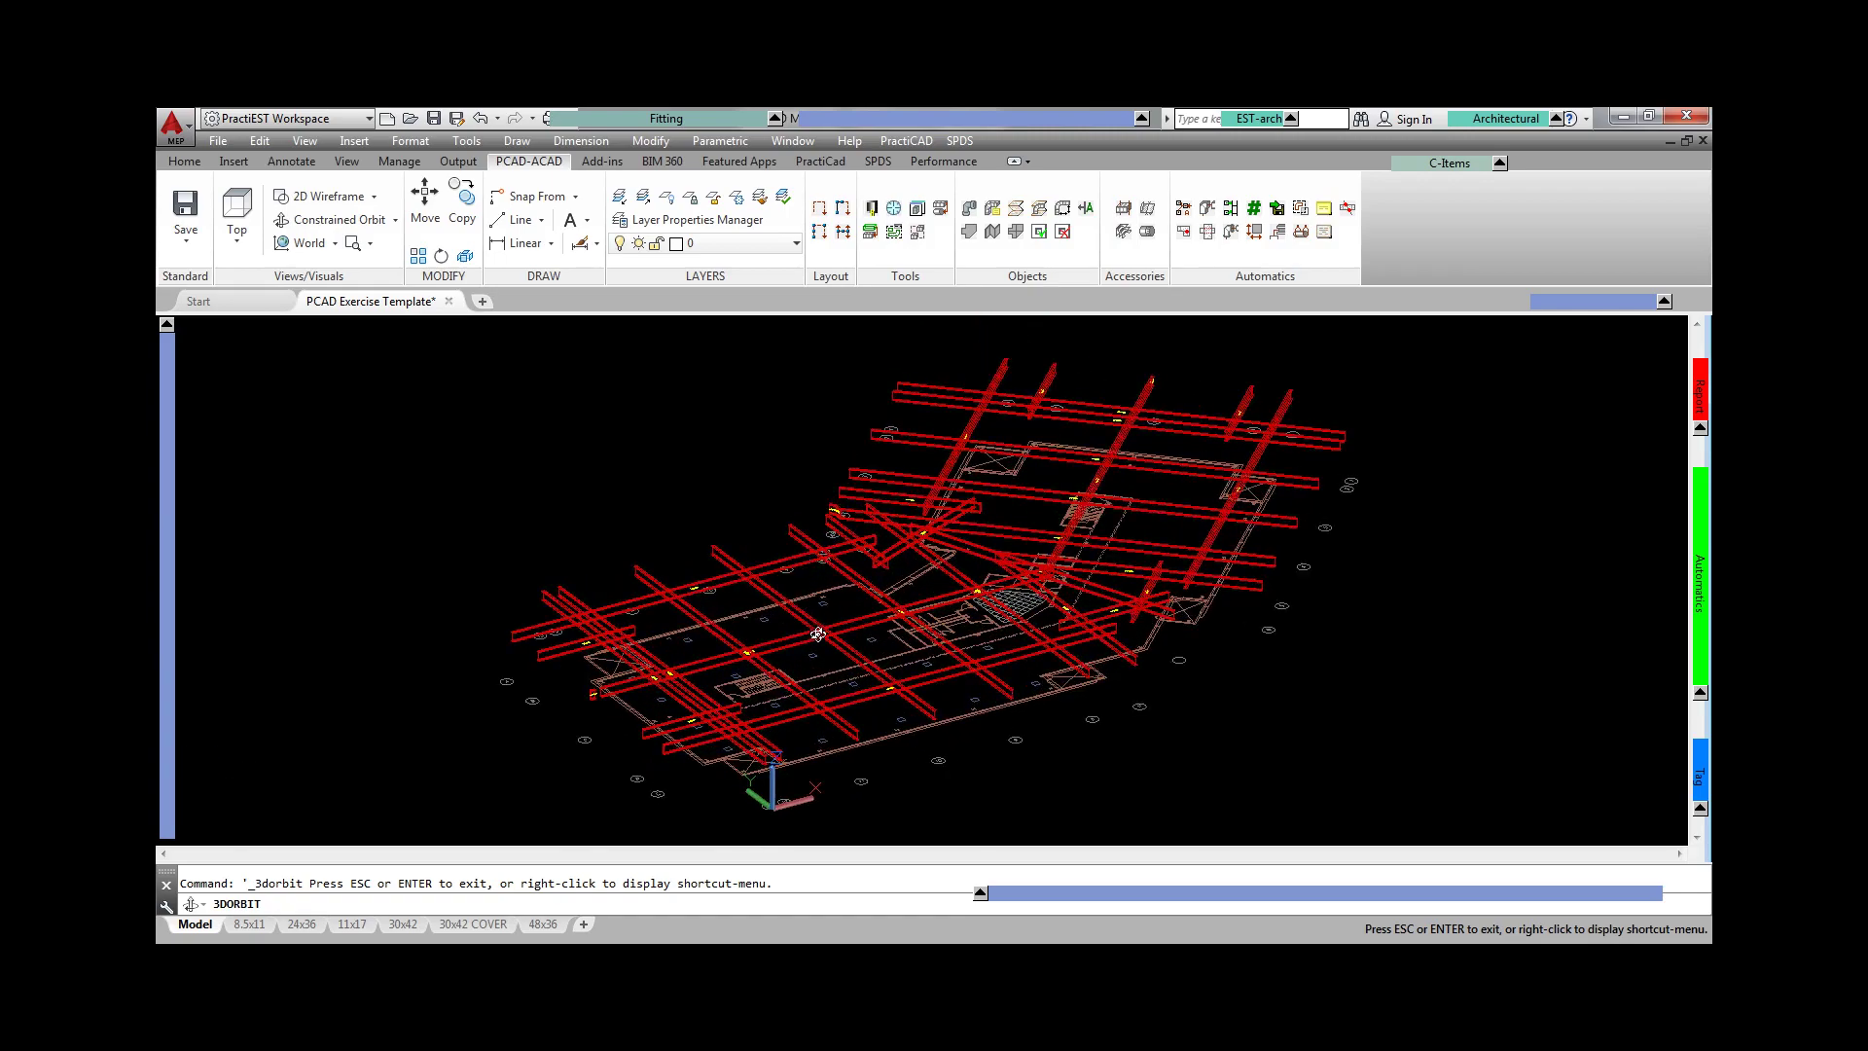
pyautogui.scroll(8, 818, 635)
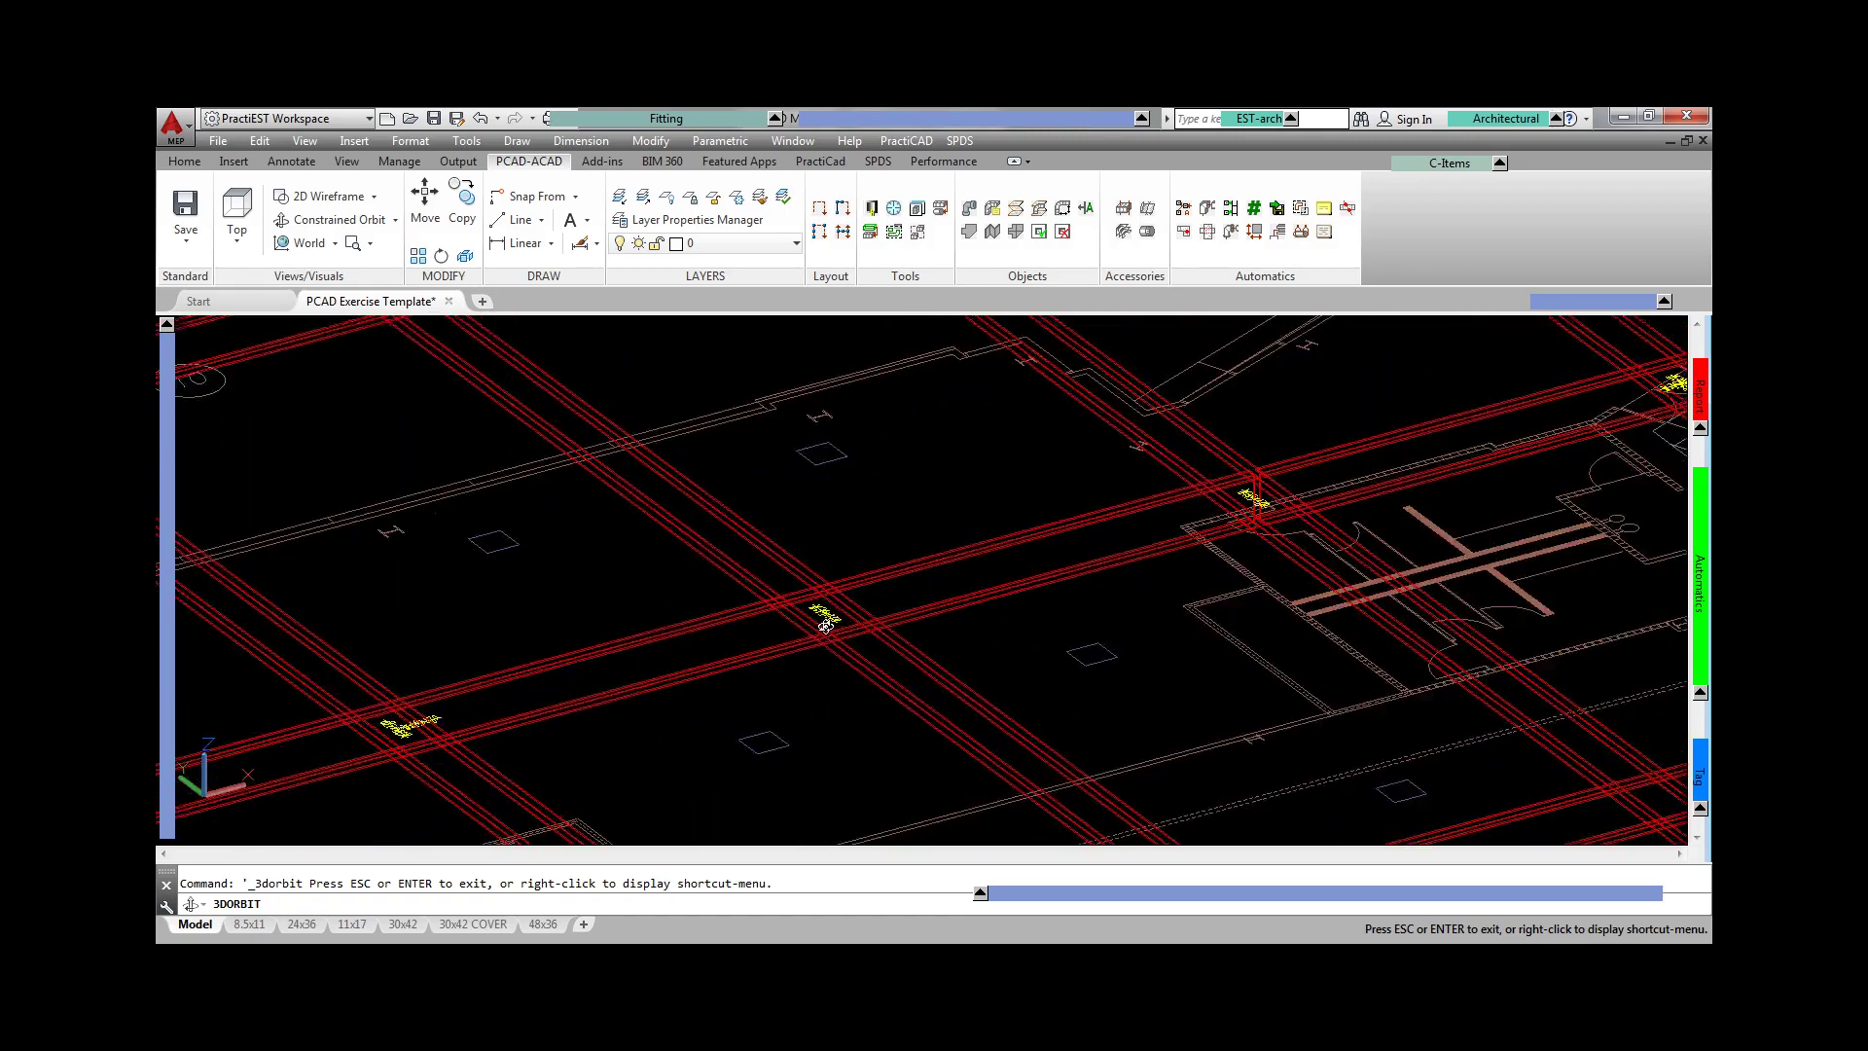
pyautogui.scroll(10, 825, 626)
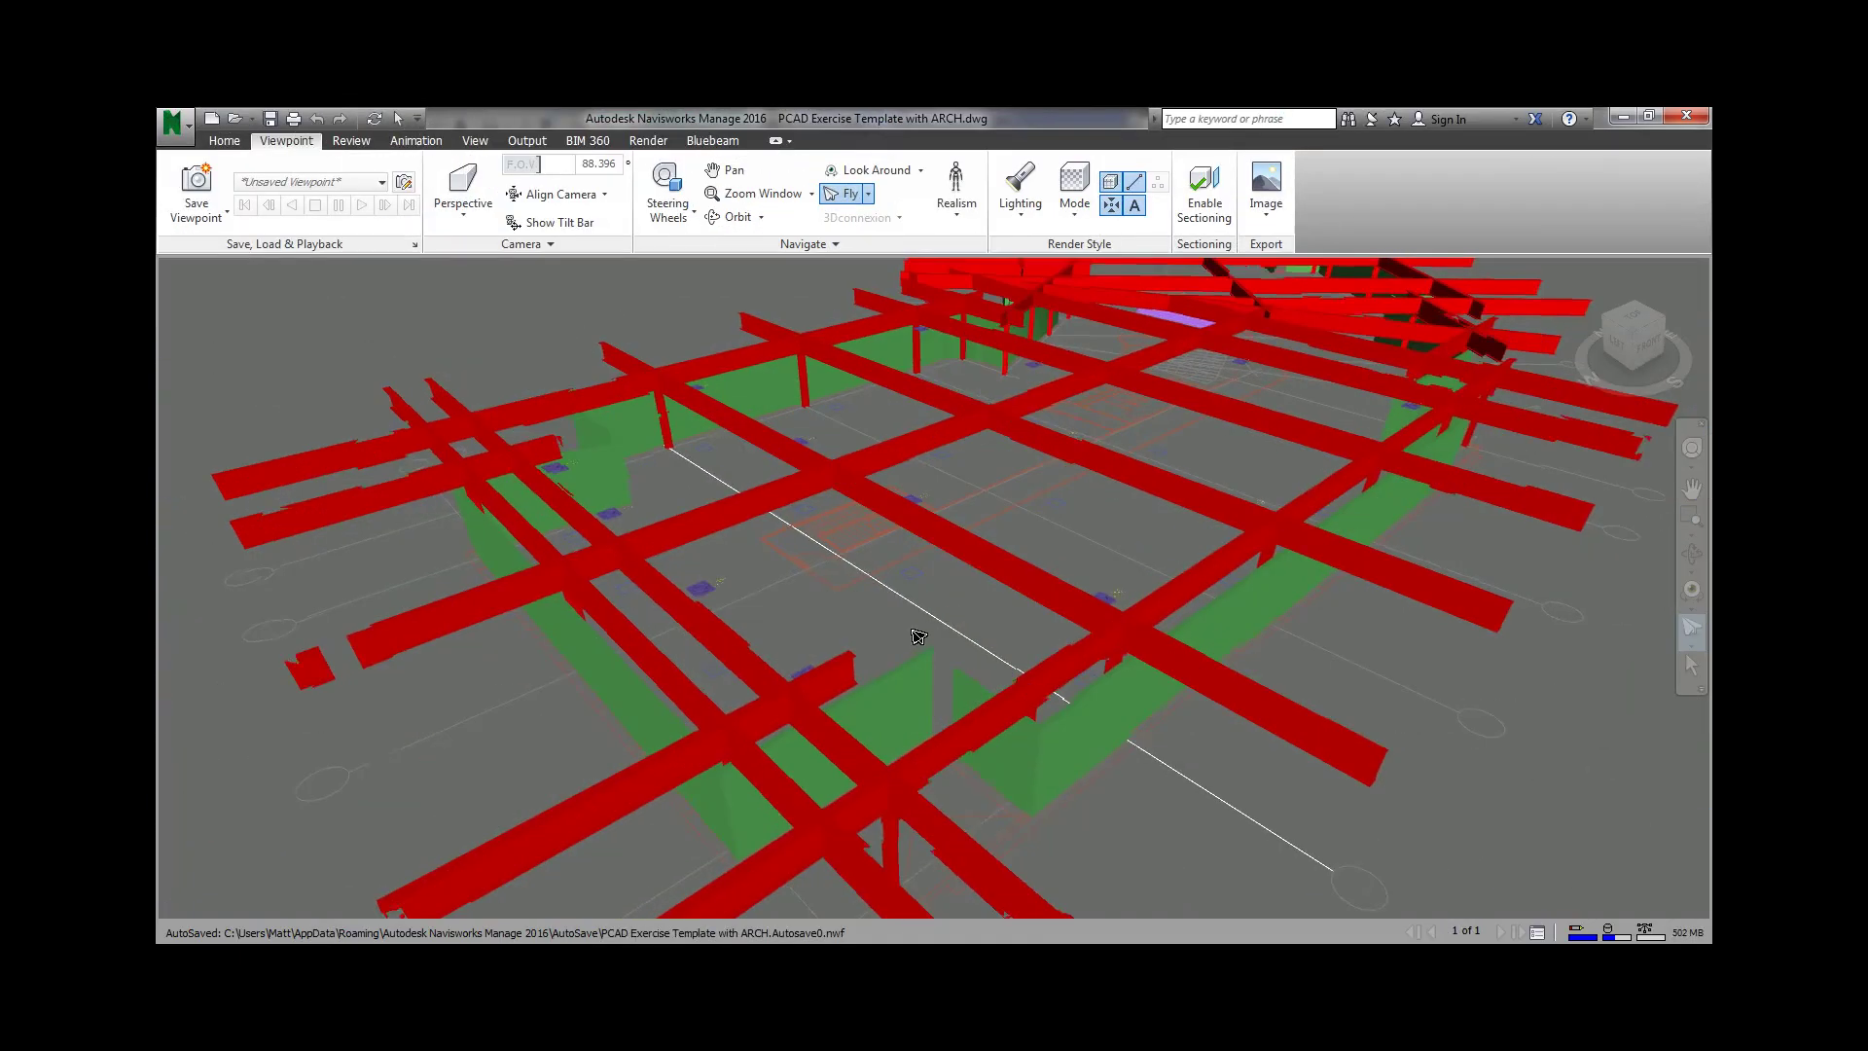
pyautogui.moveTo(919, 637); pyautogui.dragTo(1029, 612)
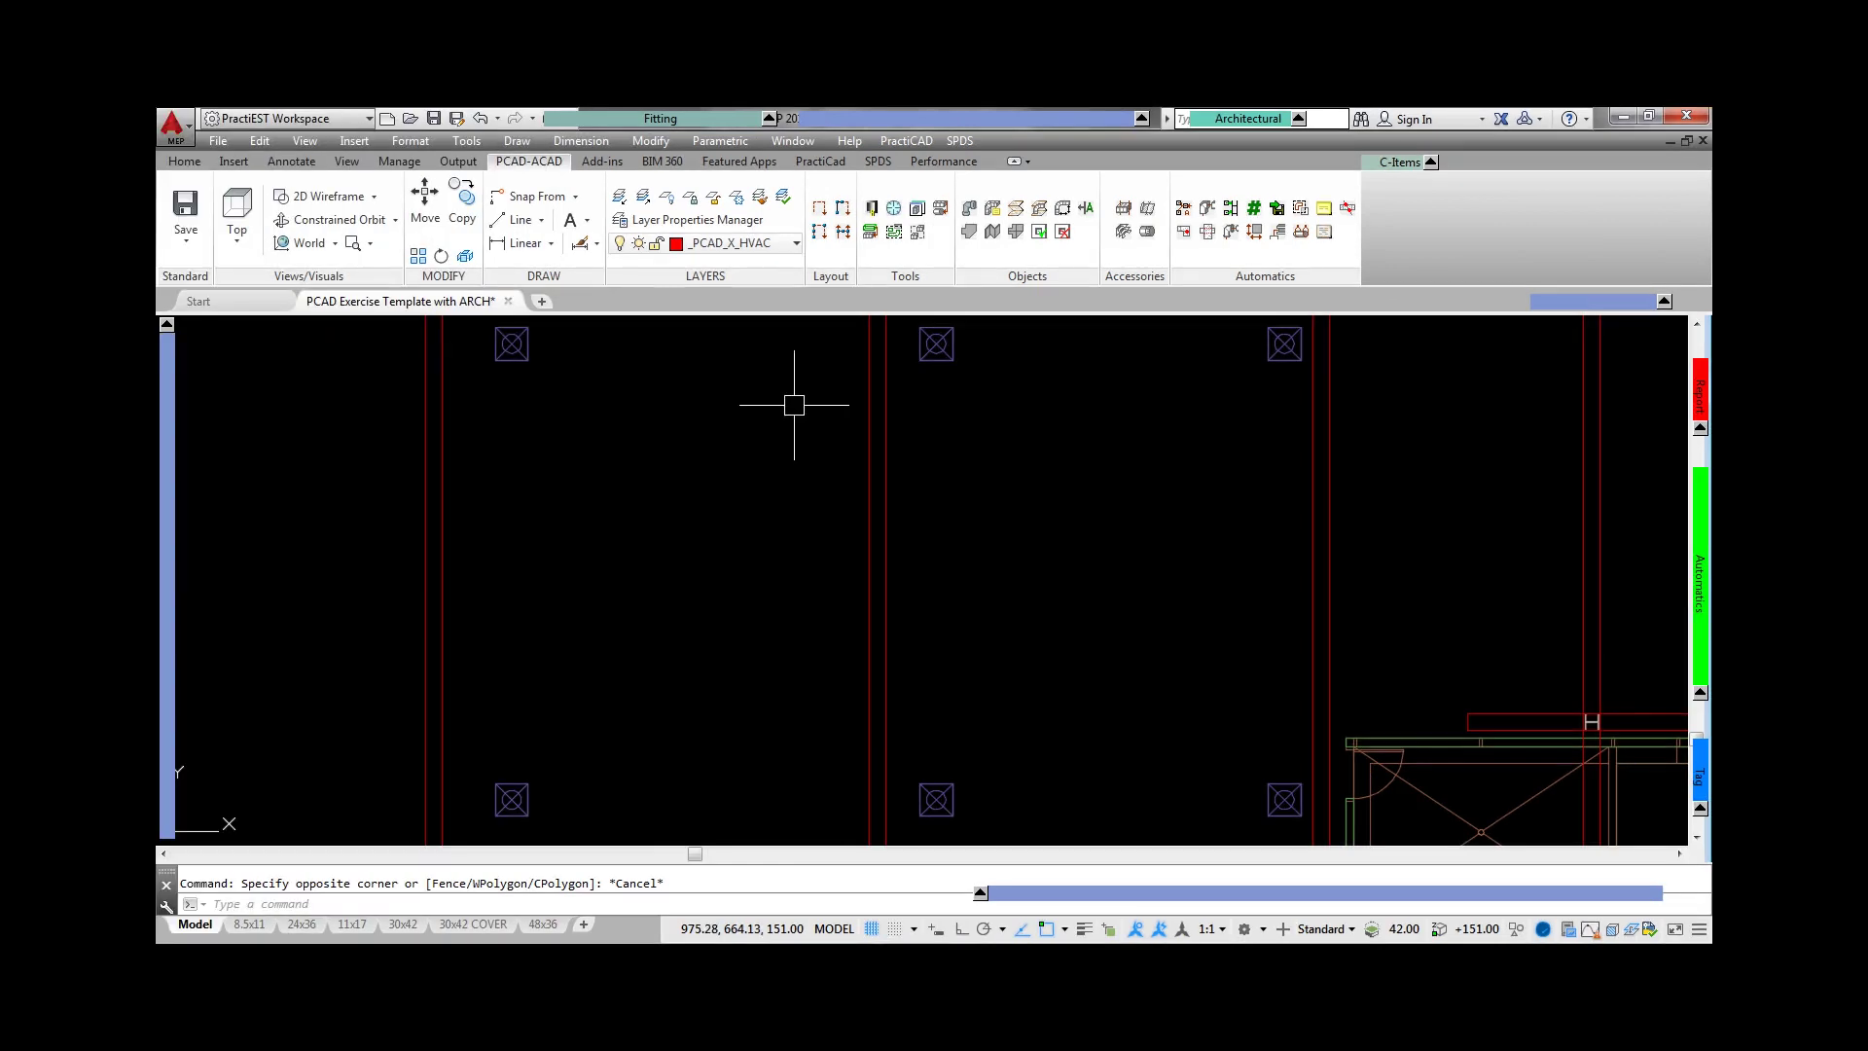
# - Look through the layer list of the PCAD Exercise Template with ARCH drawing in AutoCAD
pyautogui.click(796, 243)
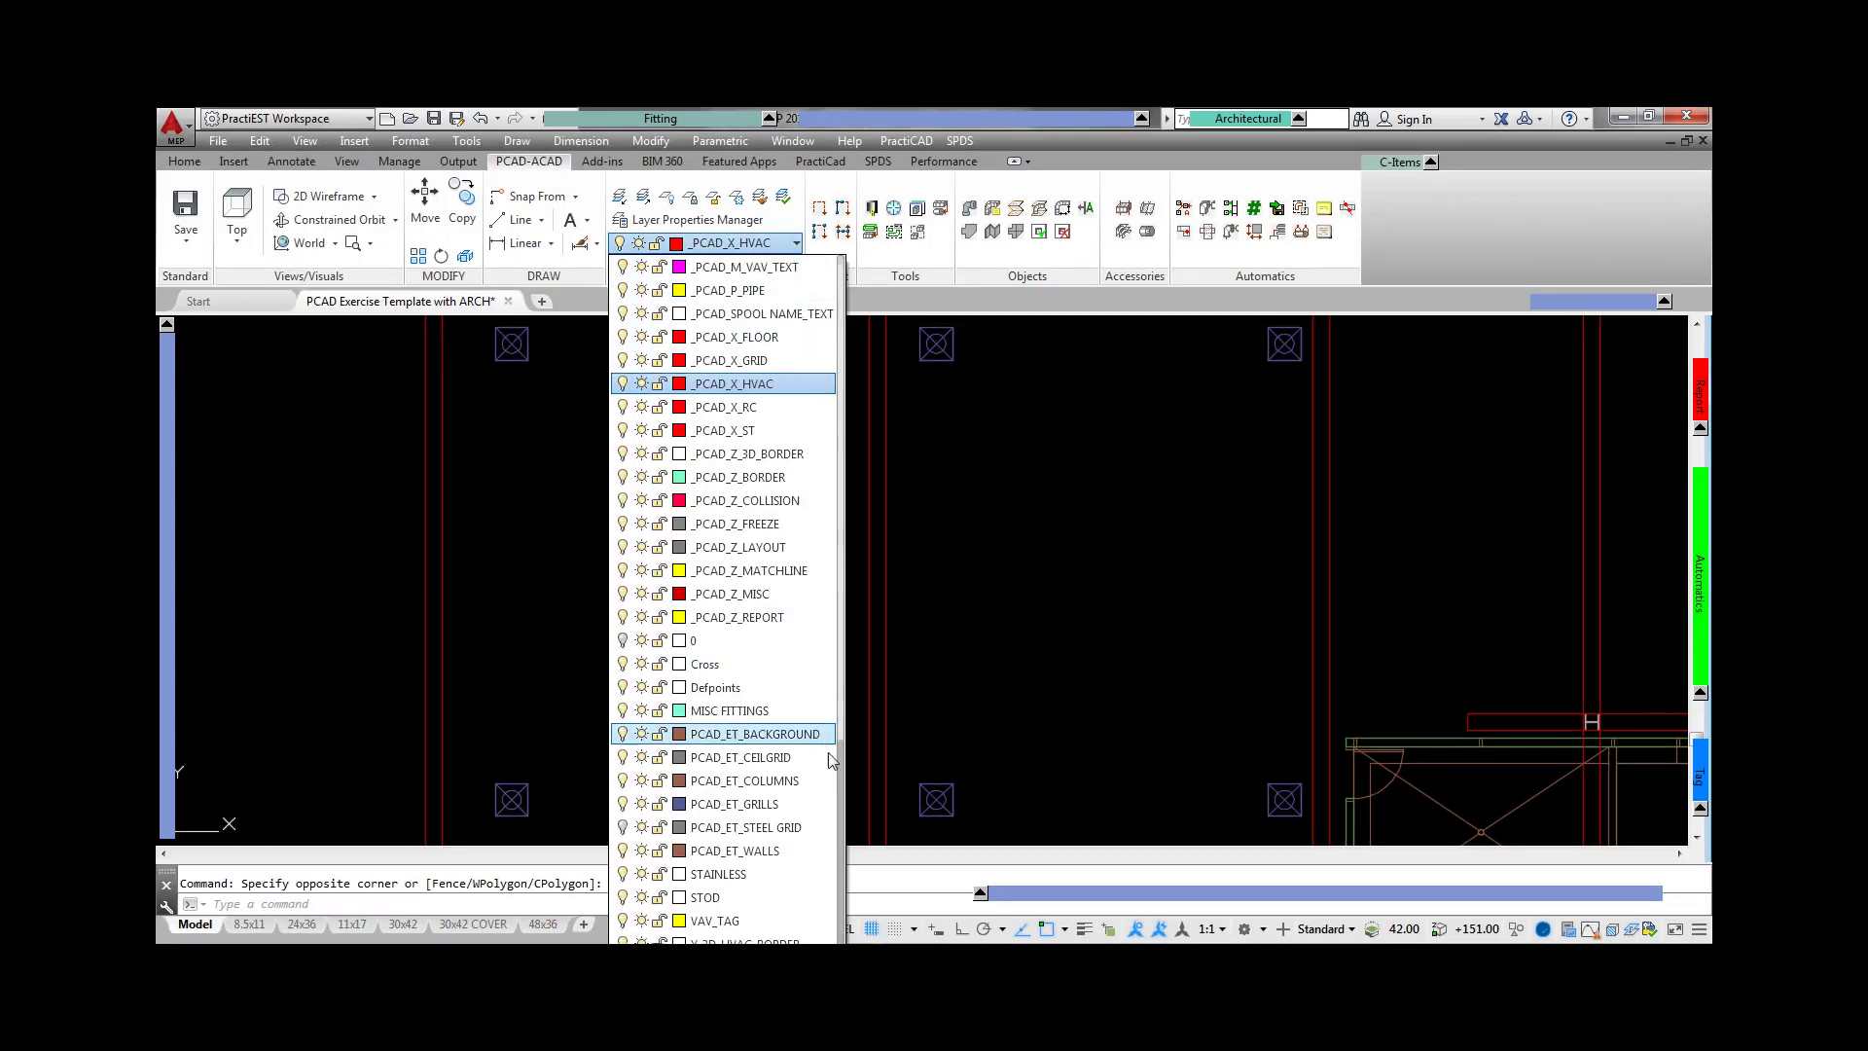
pyautogui.moveTo(840, 759); pyautogui.dragTo(878, 436)
pyautogui.press('Escape')
# - Set the current zone to Supply and the specification to SMACNA - 2" WG S&D, applying both to new fittings only
pyautogui.moveTo(1039, 125)
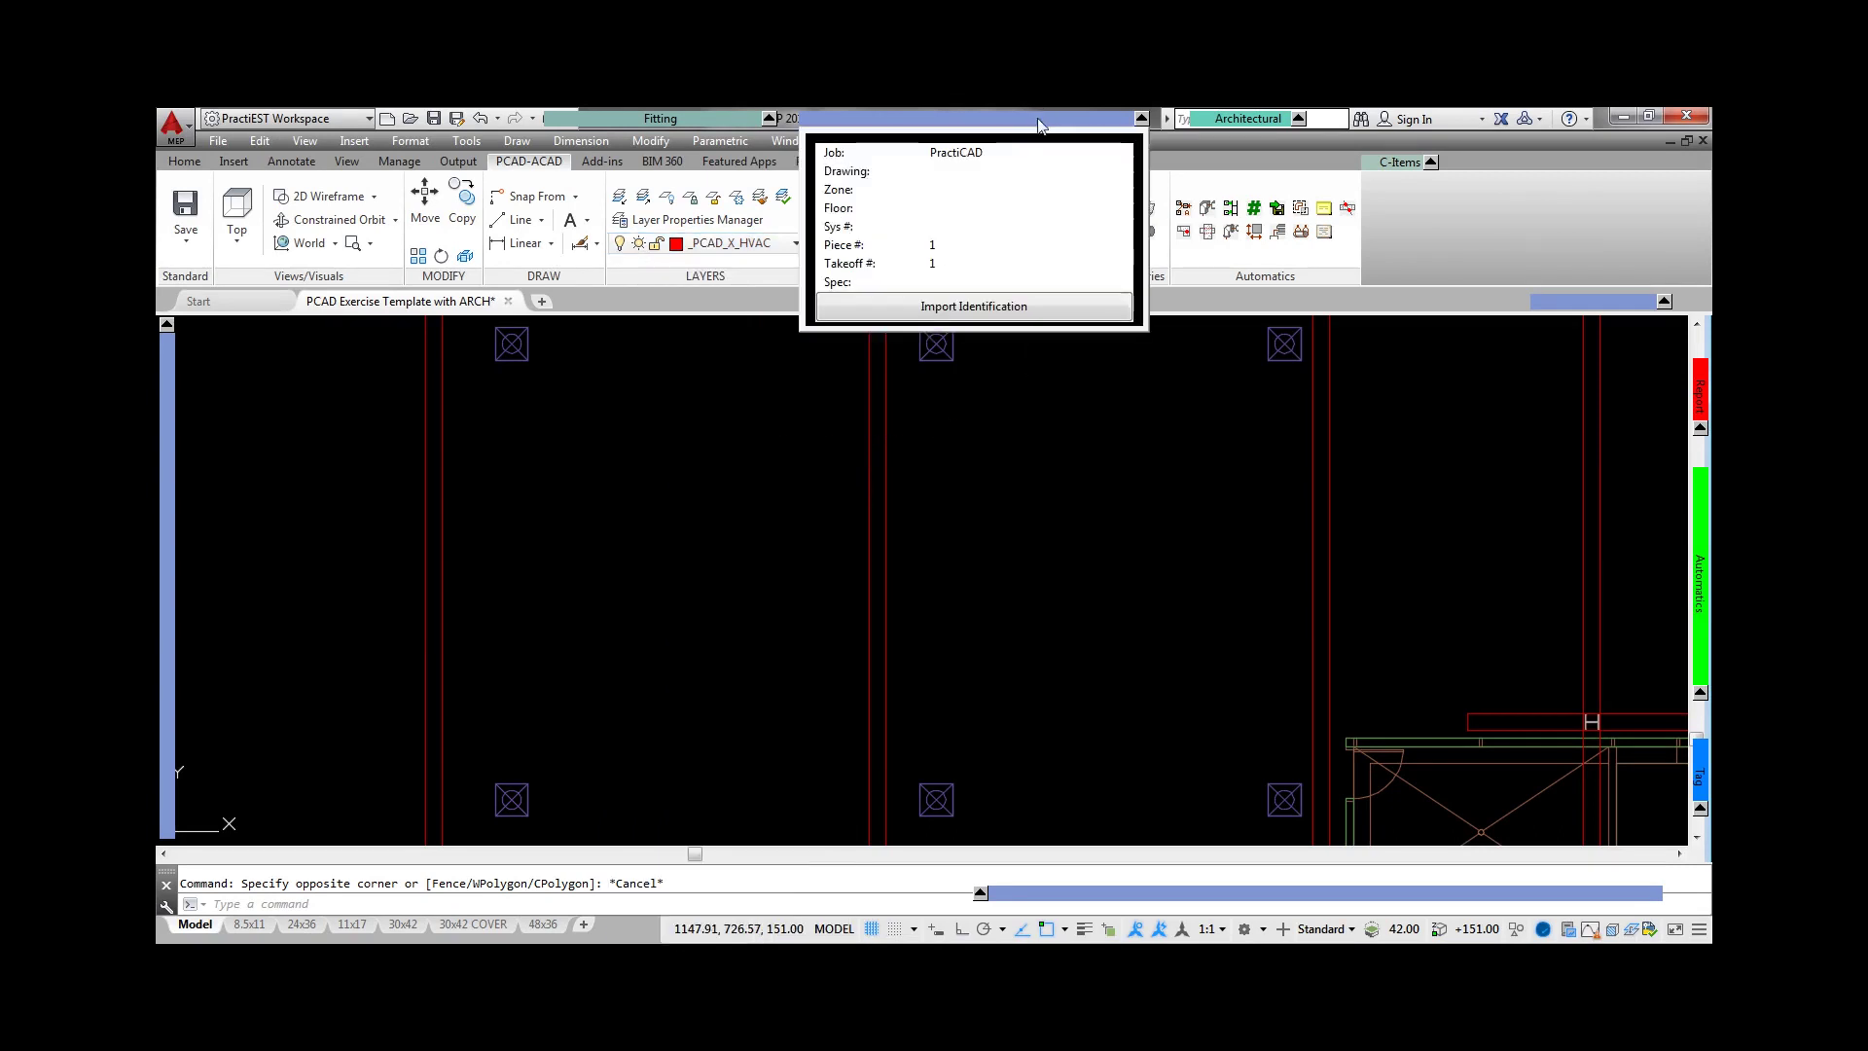
pyautogui.click(1108, 191)
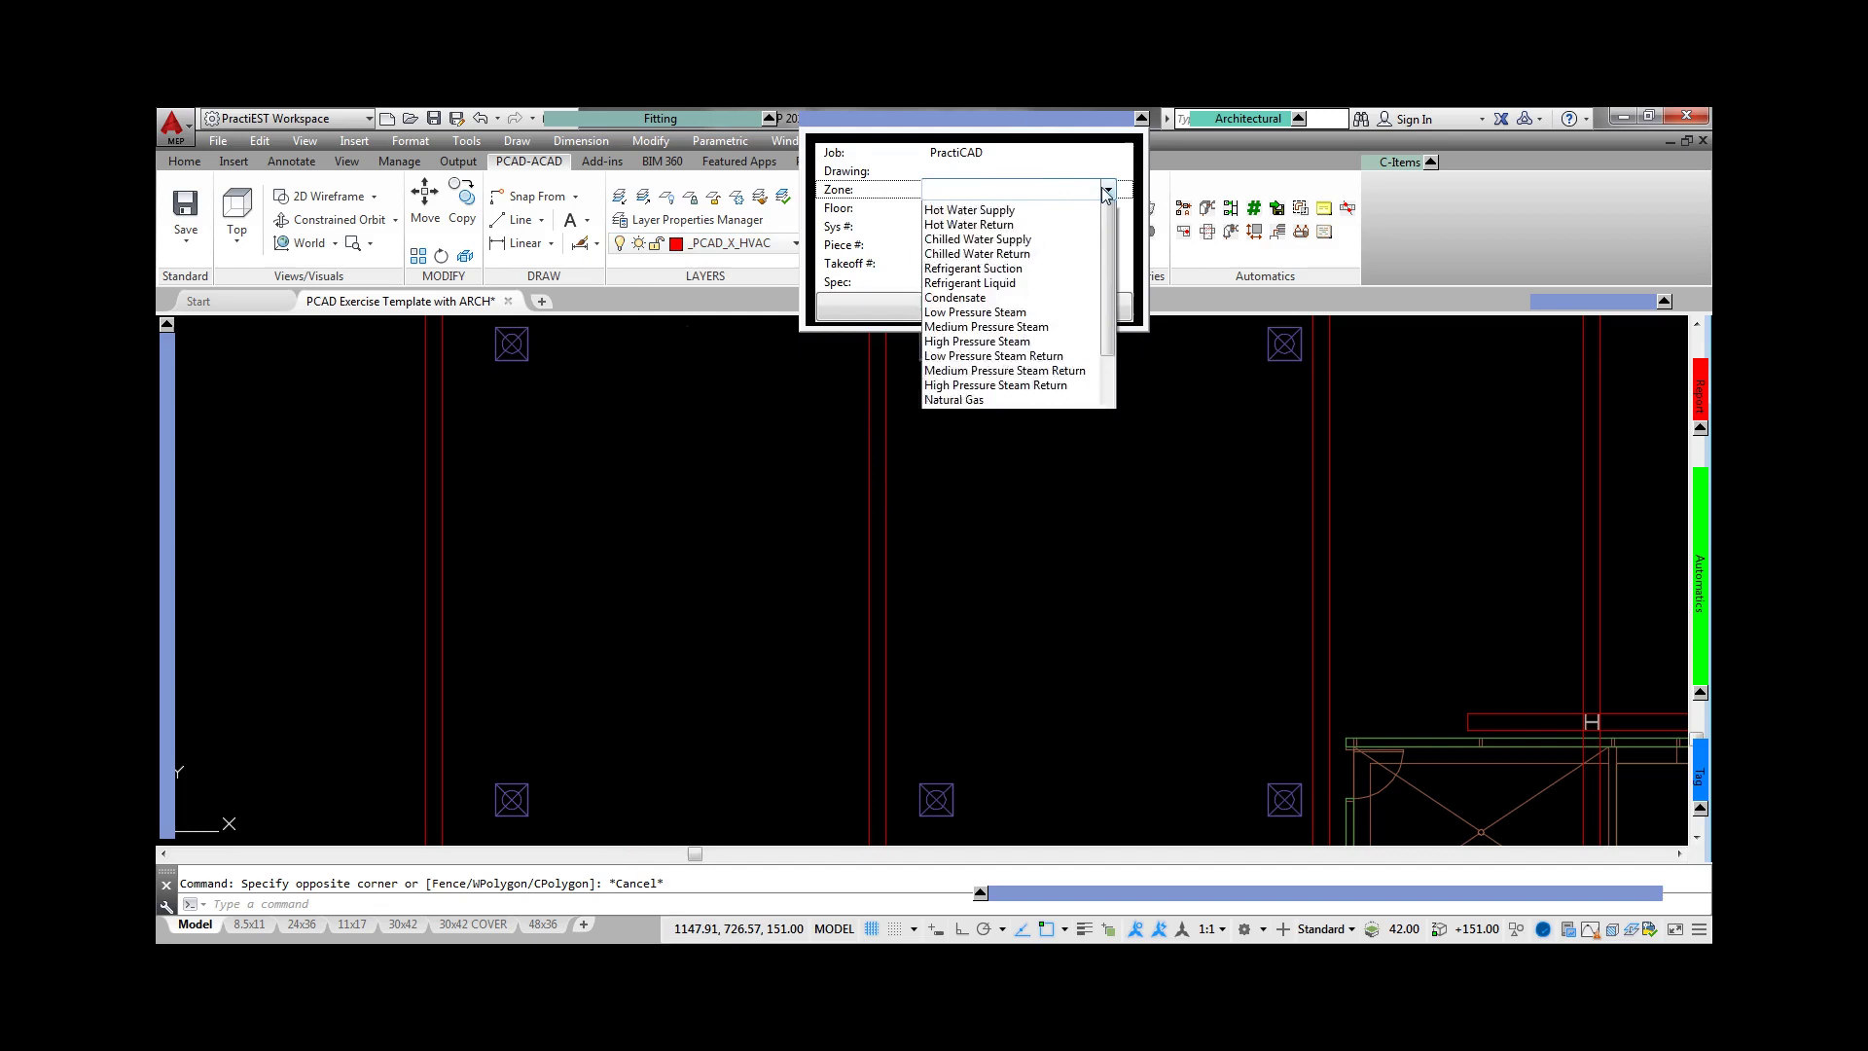
pyautogui.click(1067, 228)
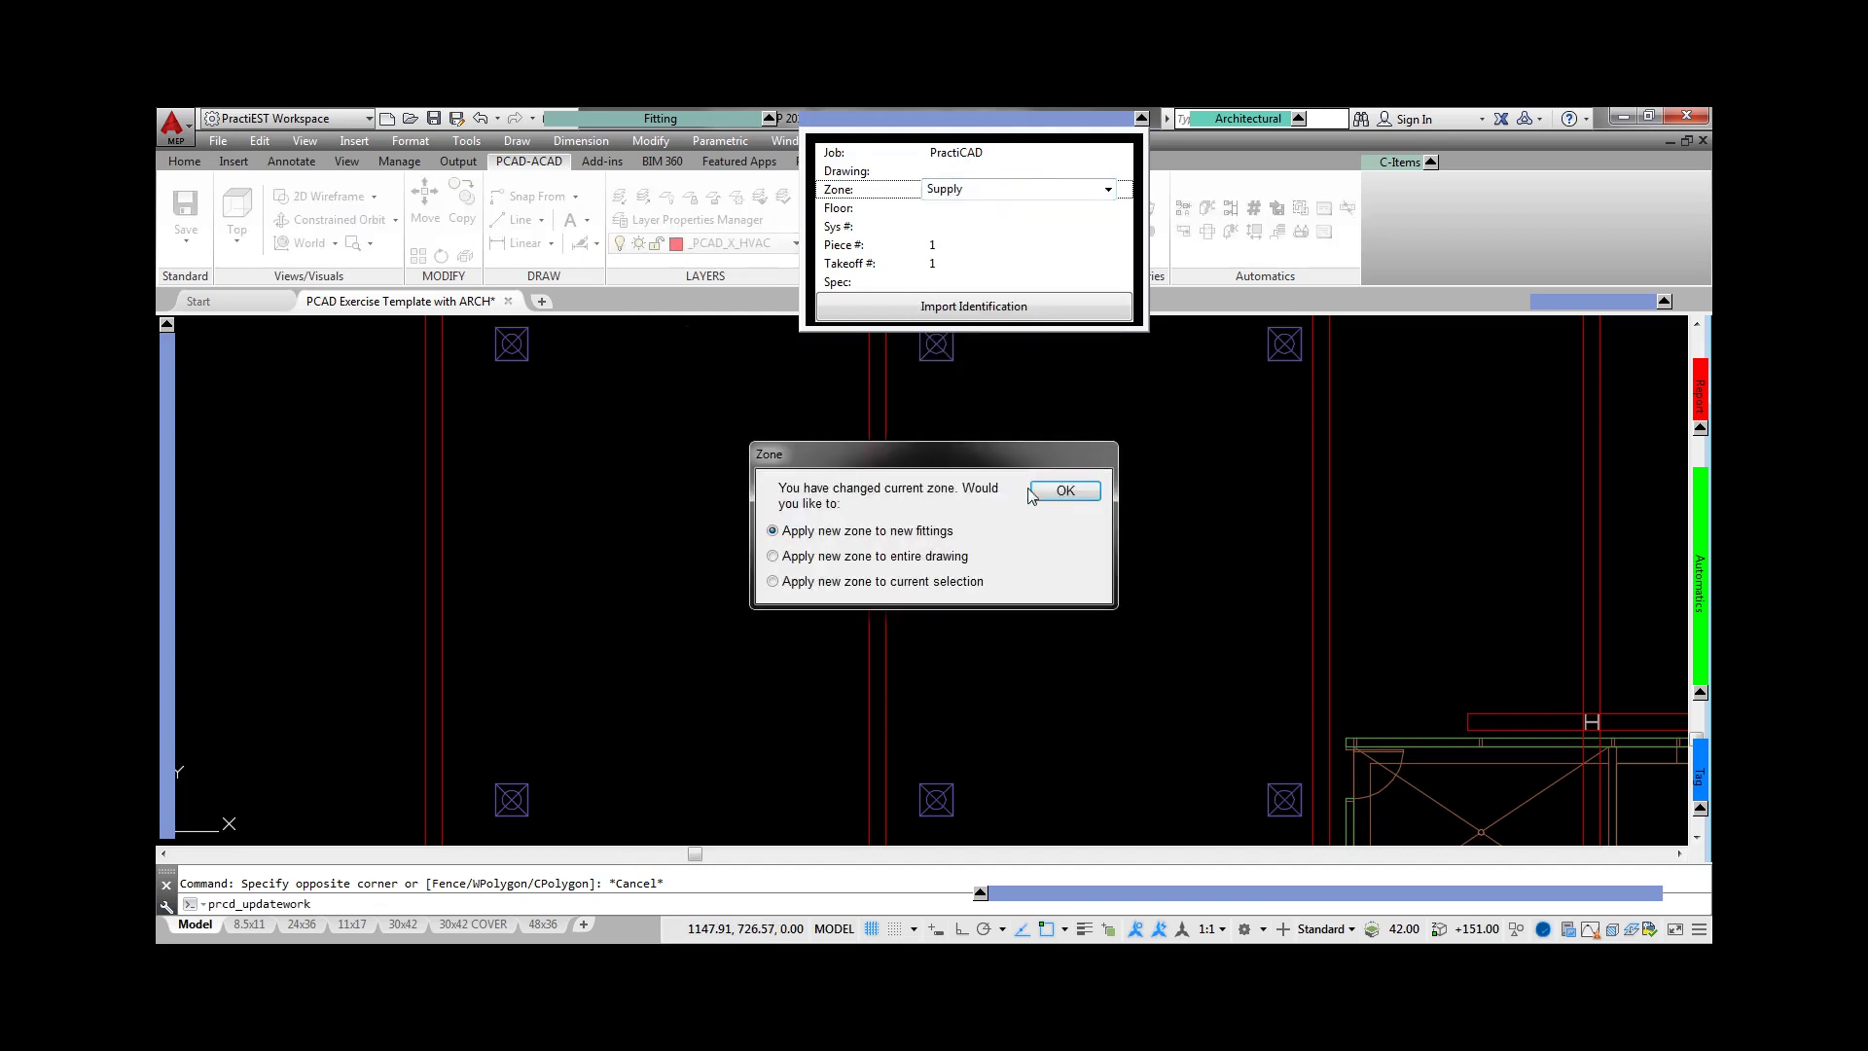
pyautogui.click(1064, 492)
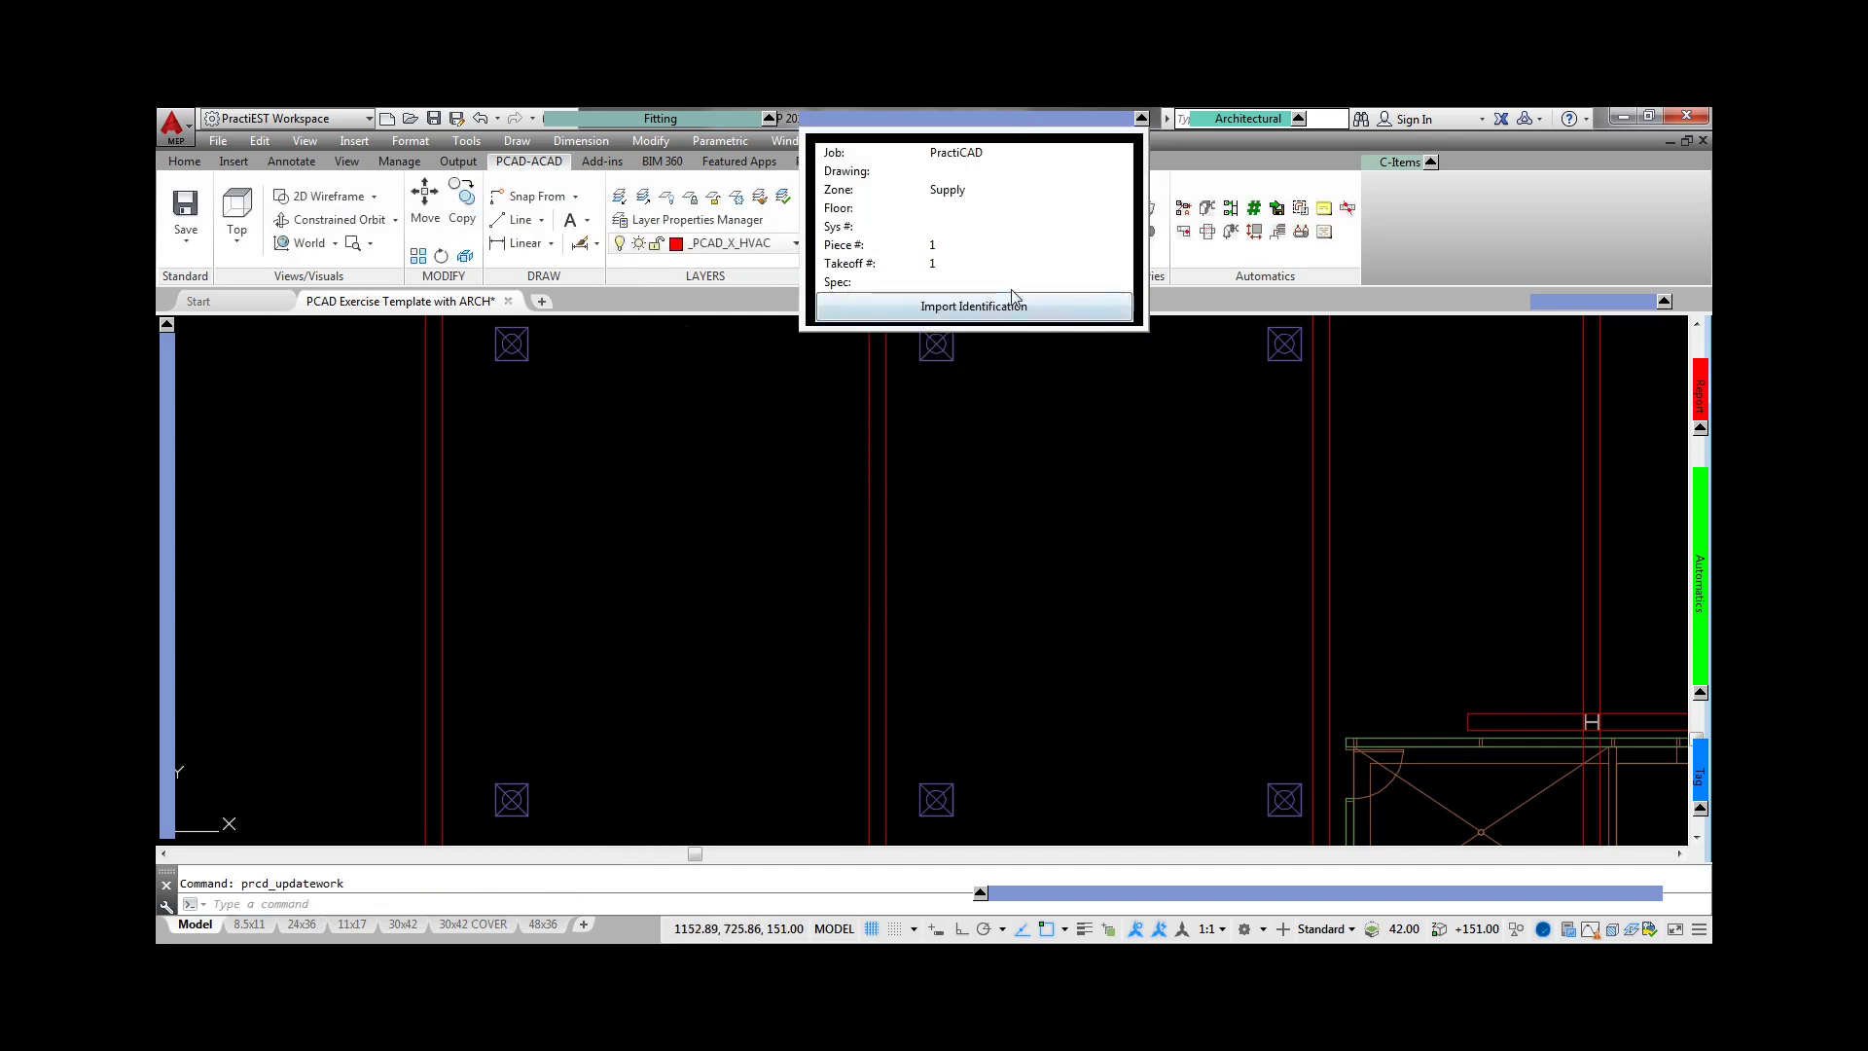
pyautogui.click(1017, 283)
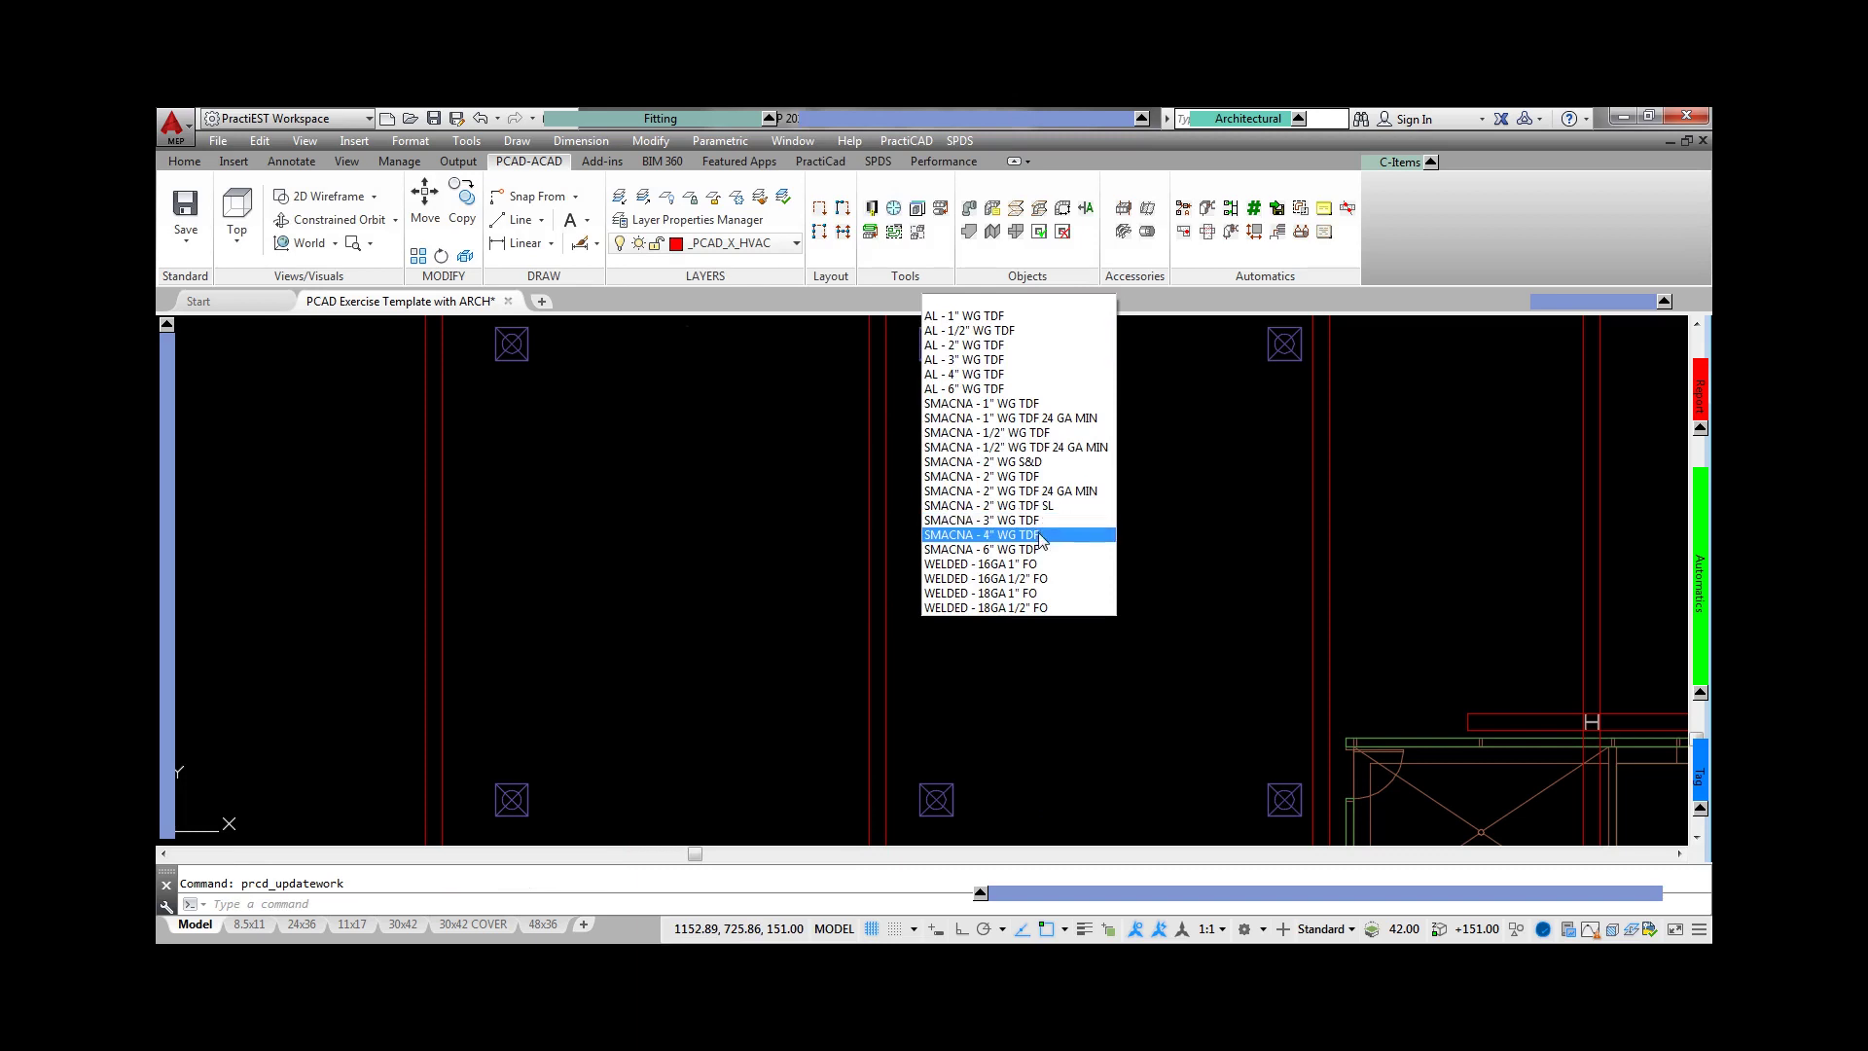
pyautogui.click(1020, 464)
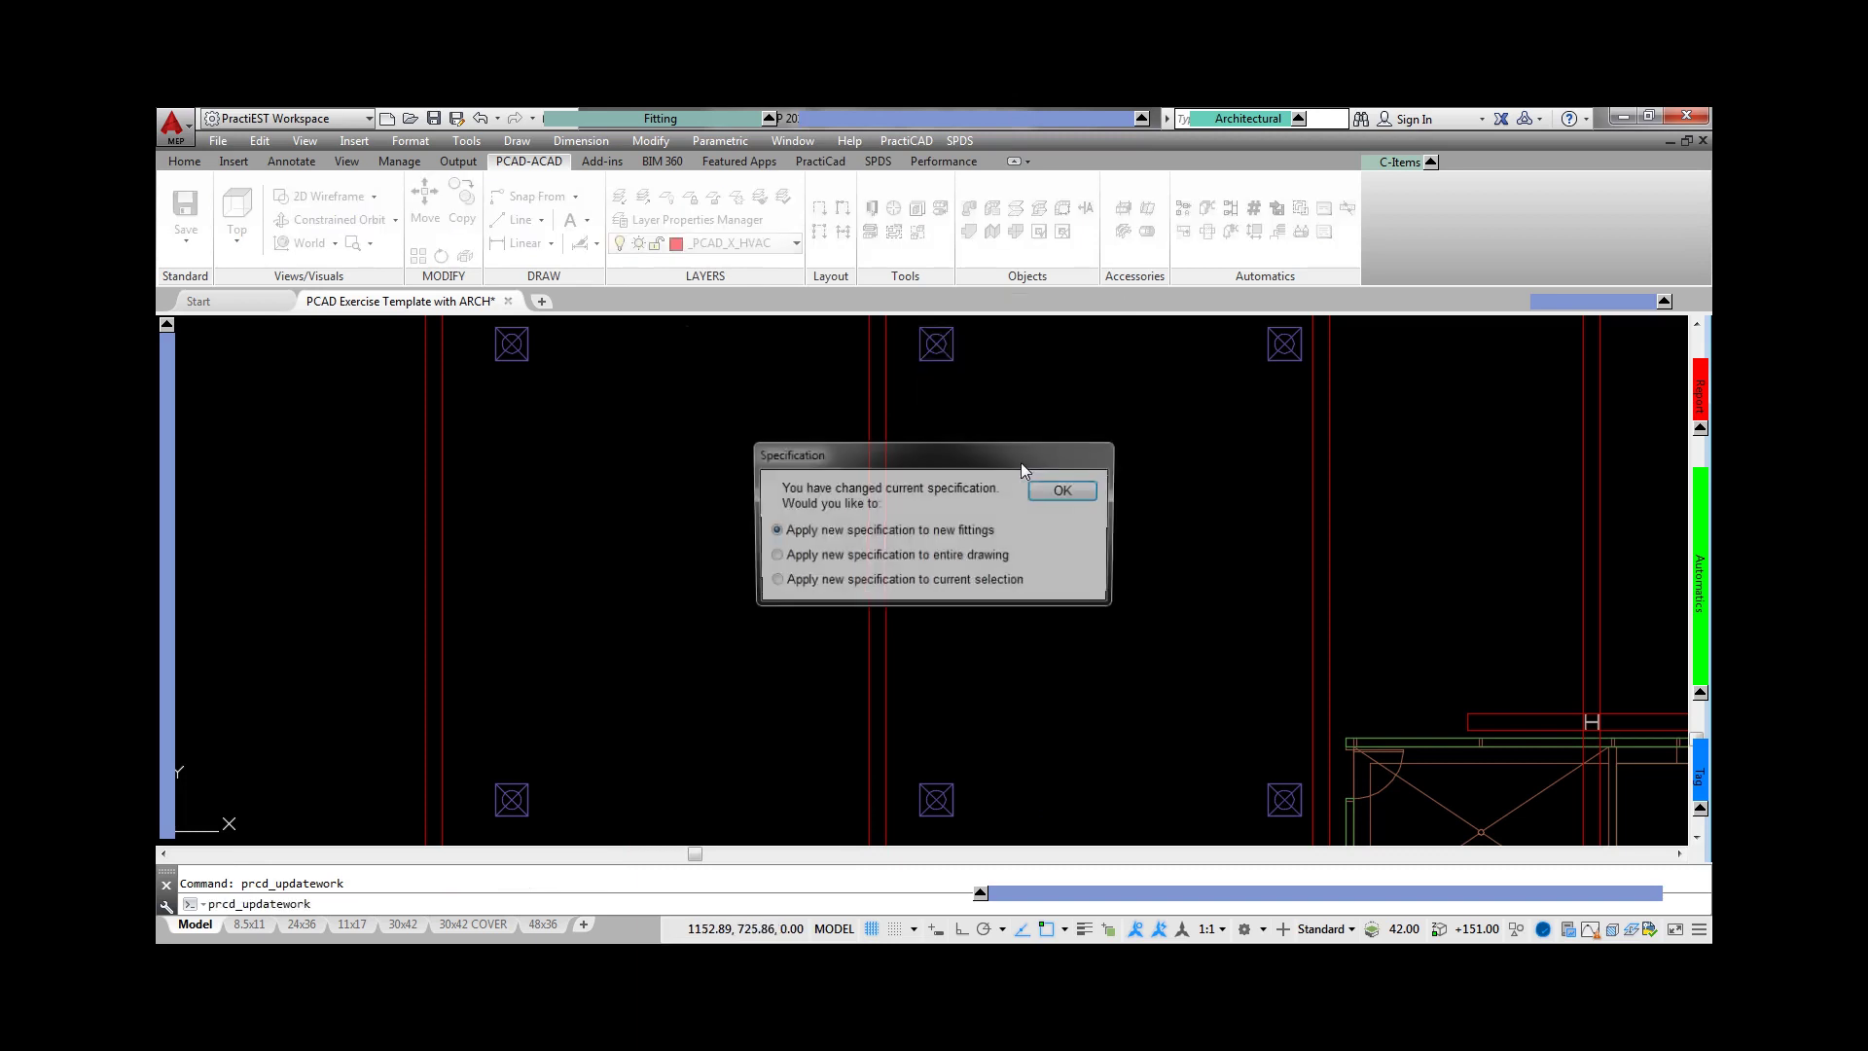
pyautogui.click(1062, 490)
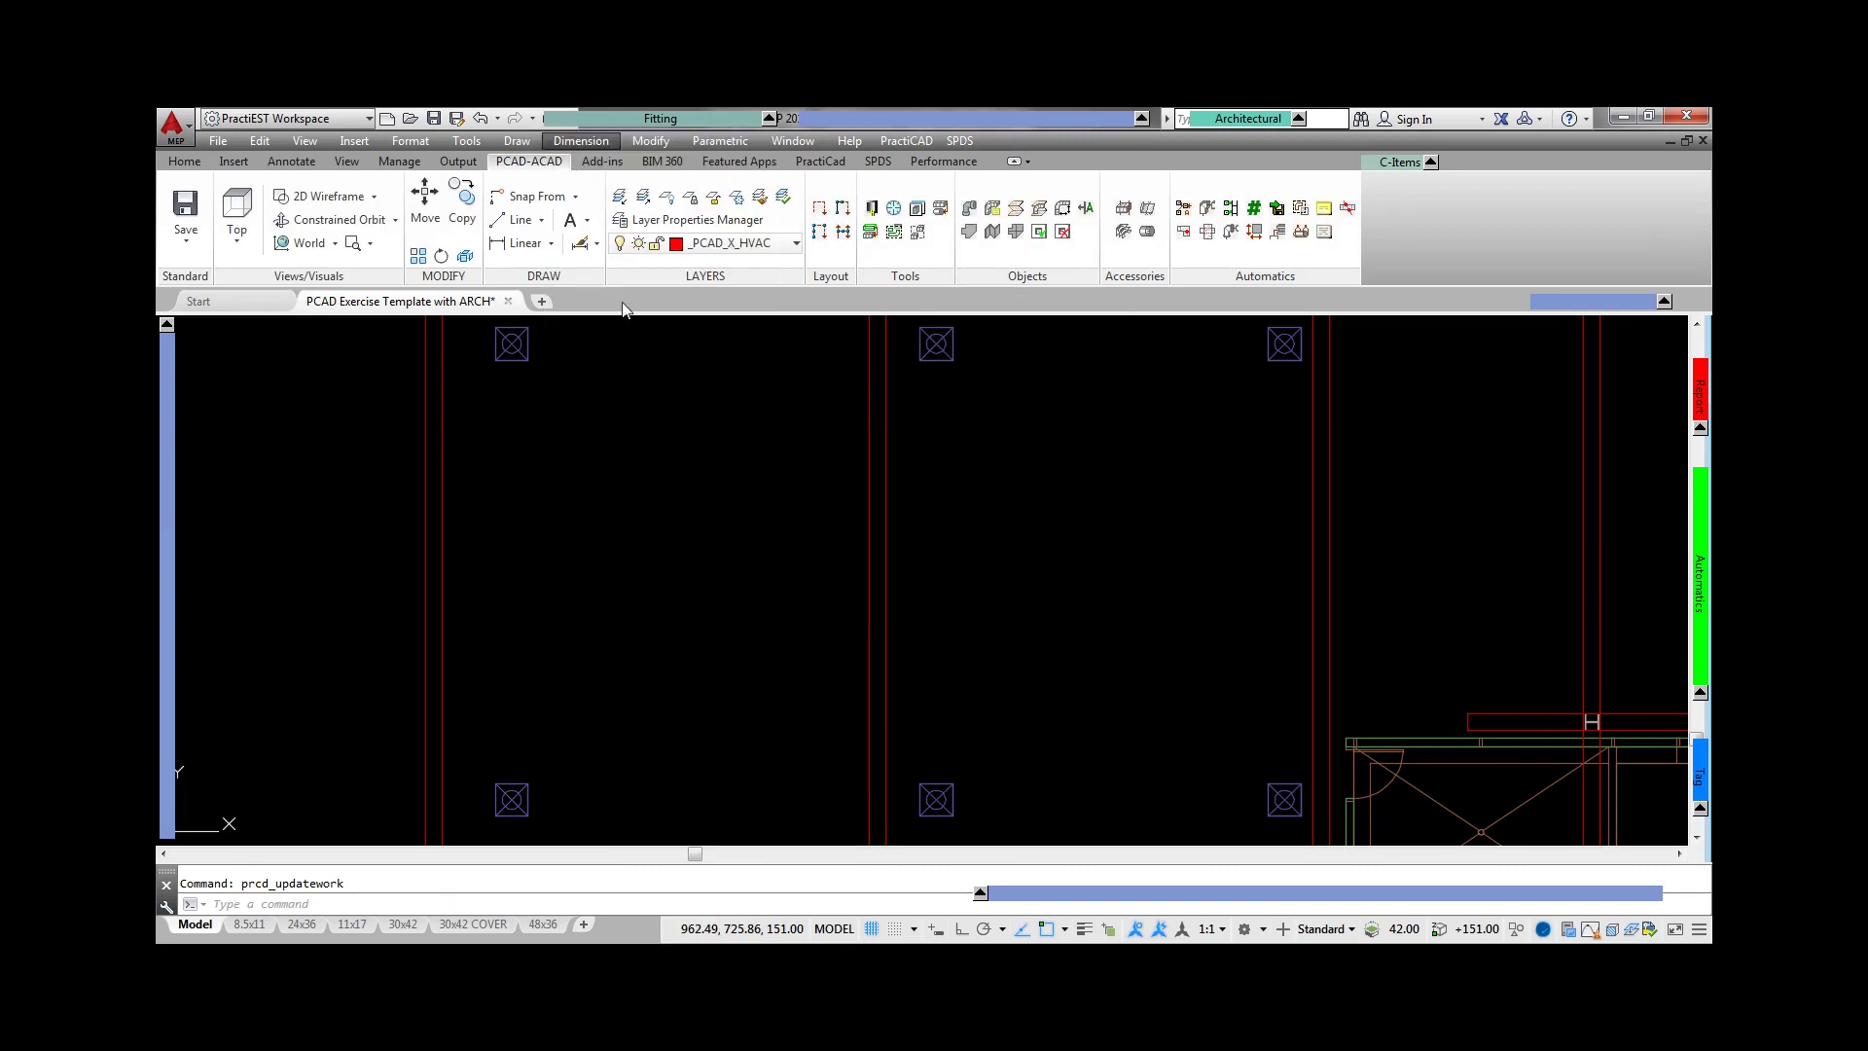
# - Set the rectangular duct's width to 34 and place a horizontal run of four 34x18 supply ducts between the first two beam lines
pyautogui.click(404, 491)
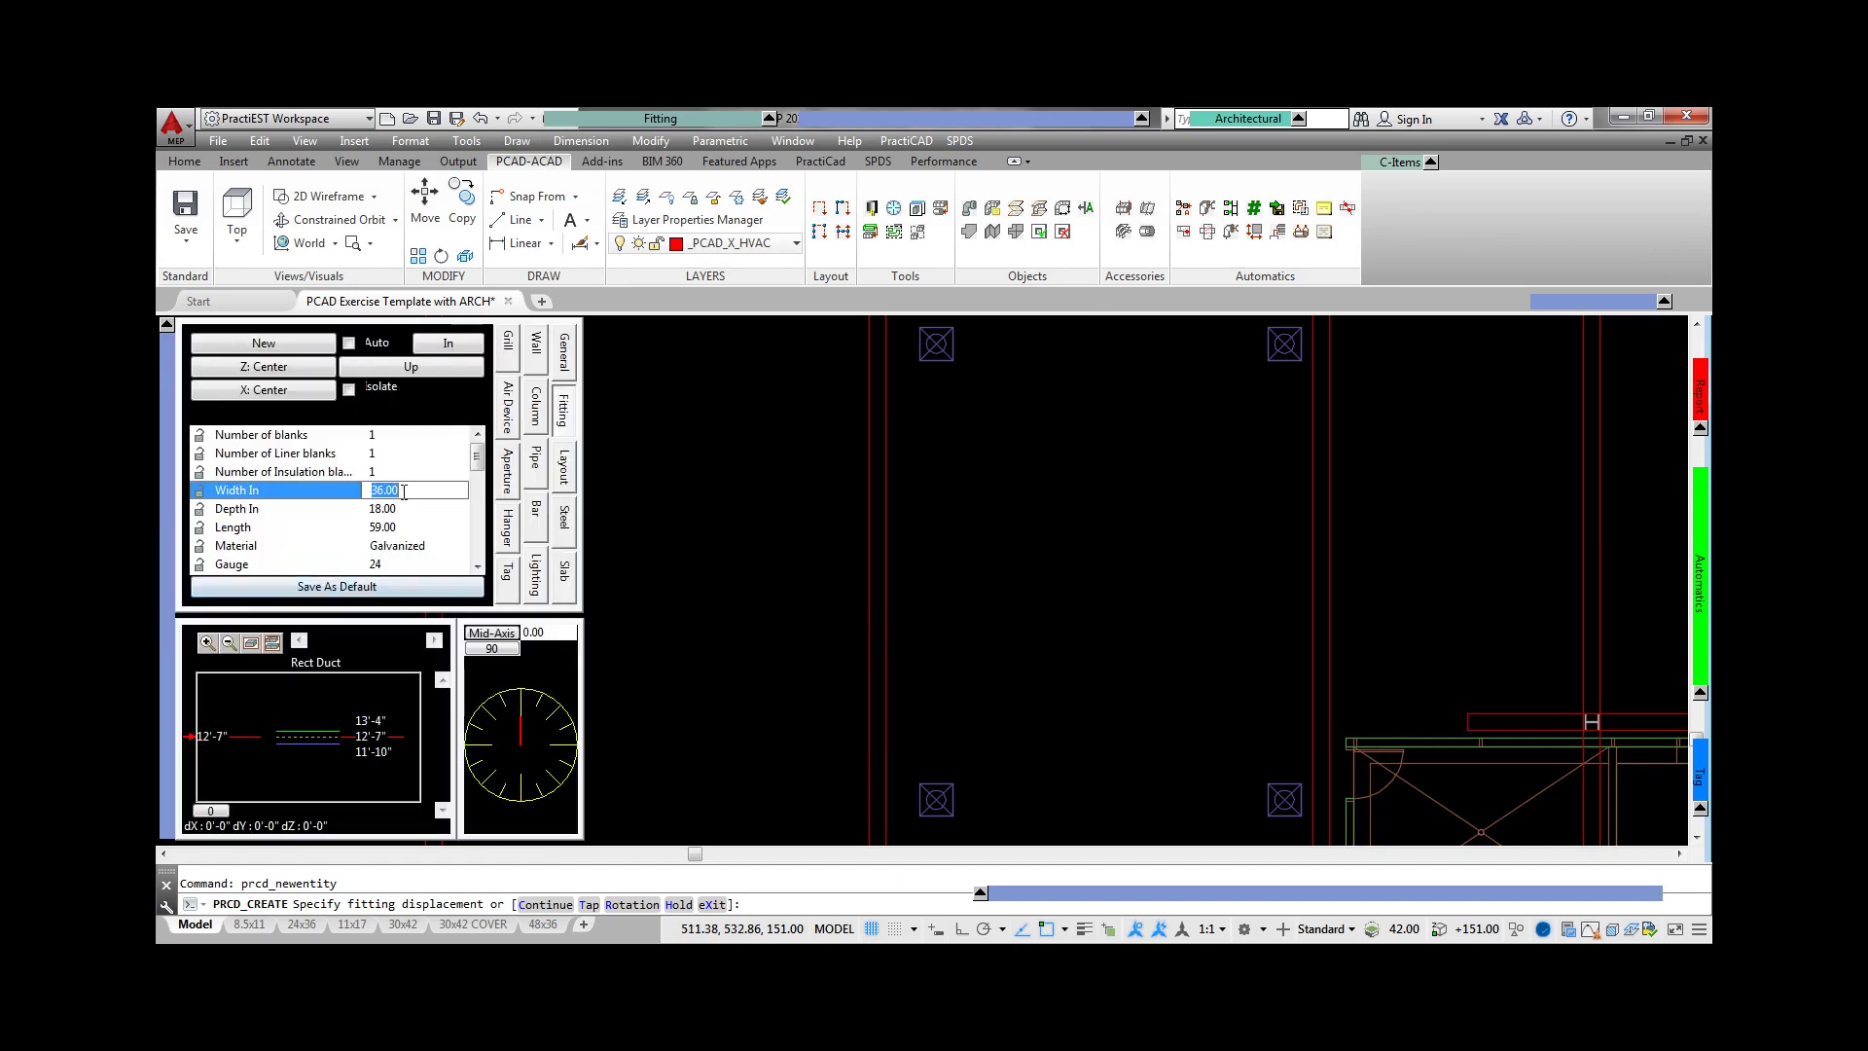
pyautogui.press('Return')
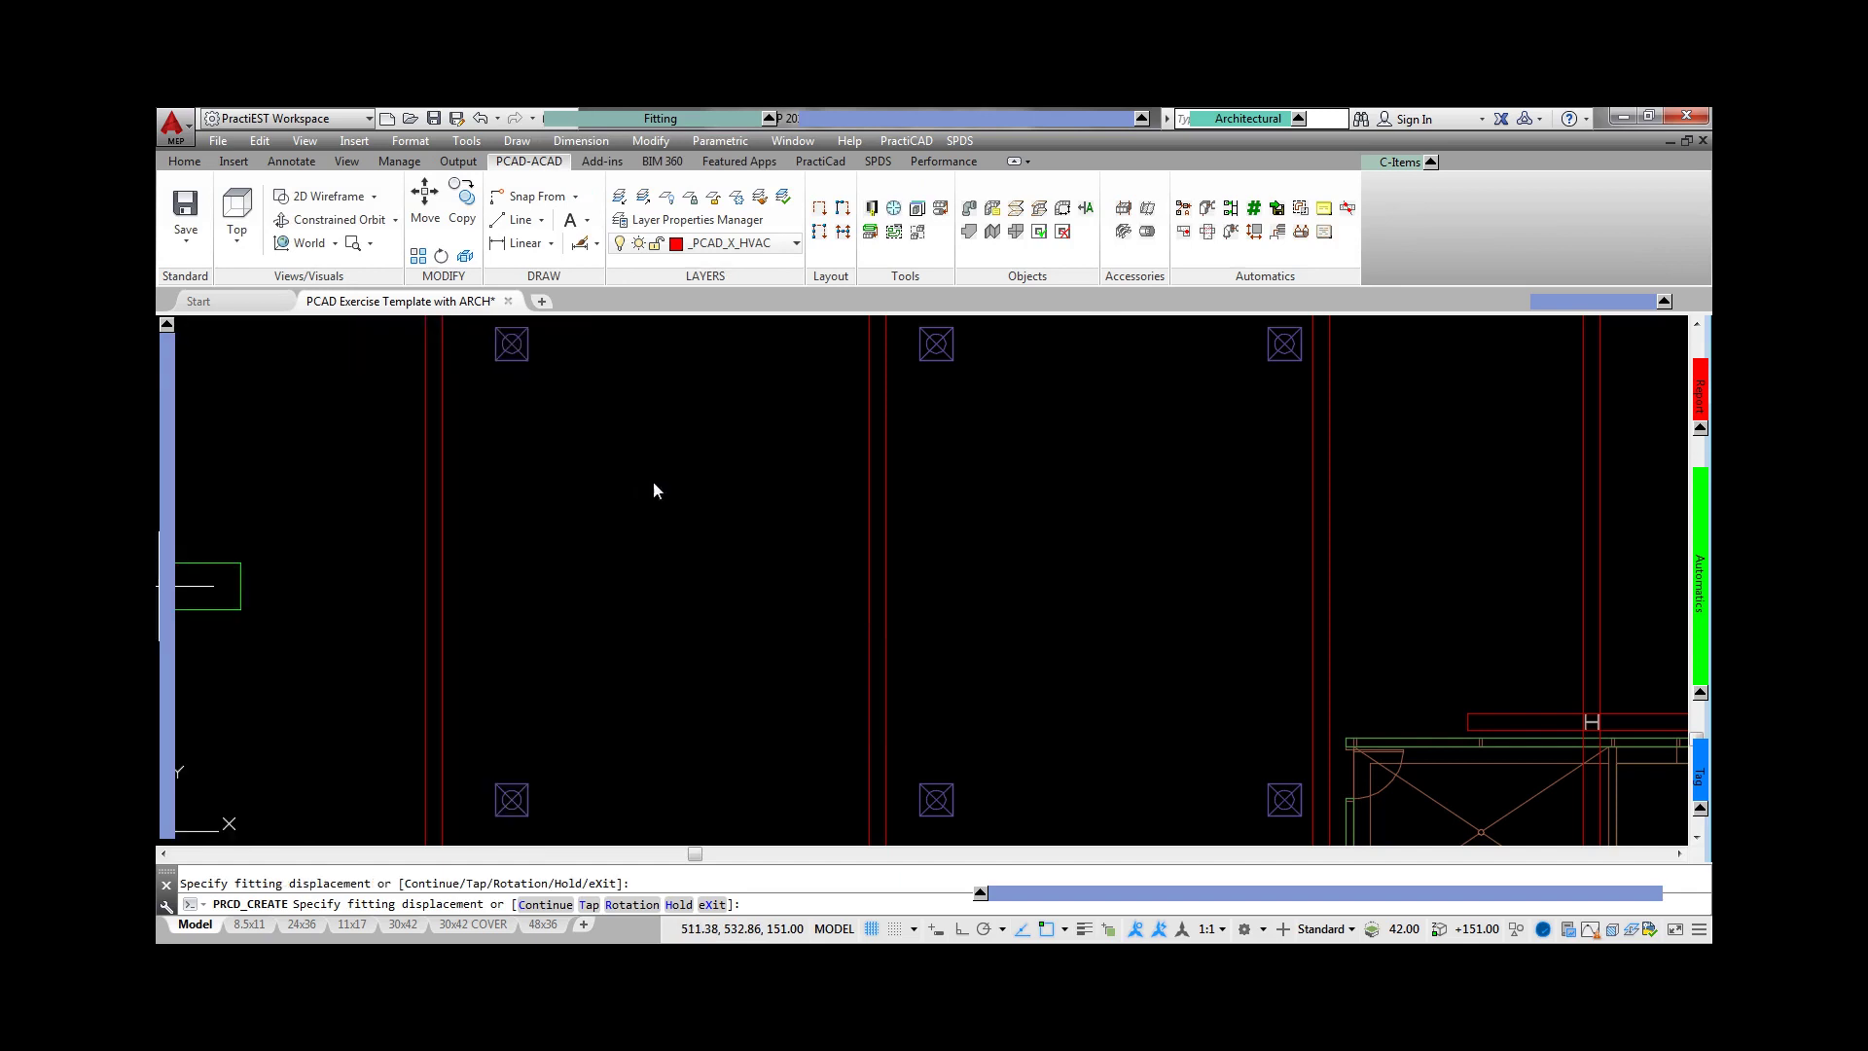
pyautogui.click(491, 486)
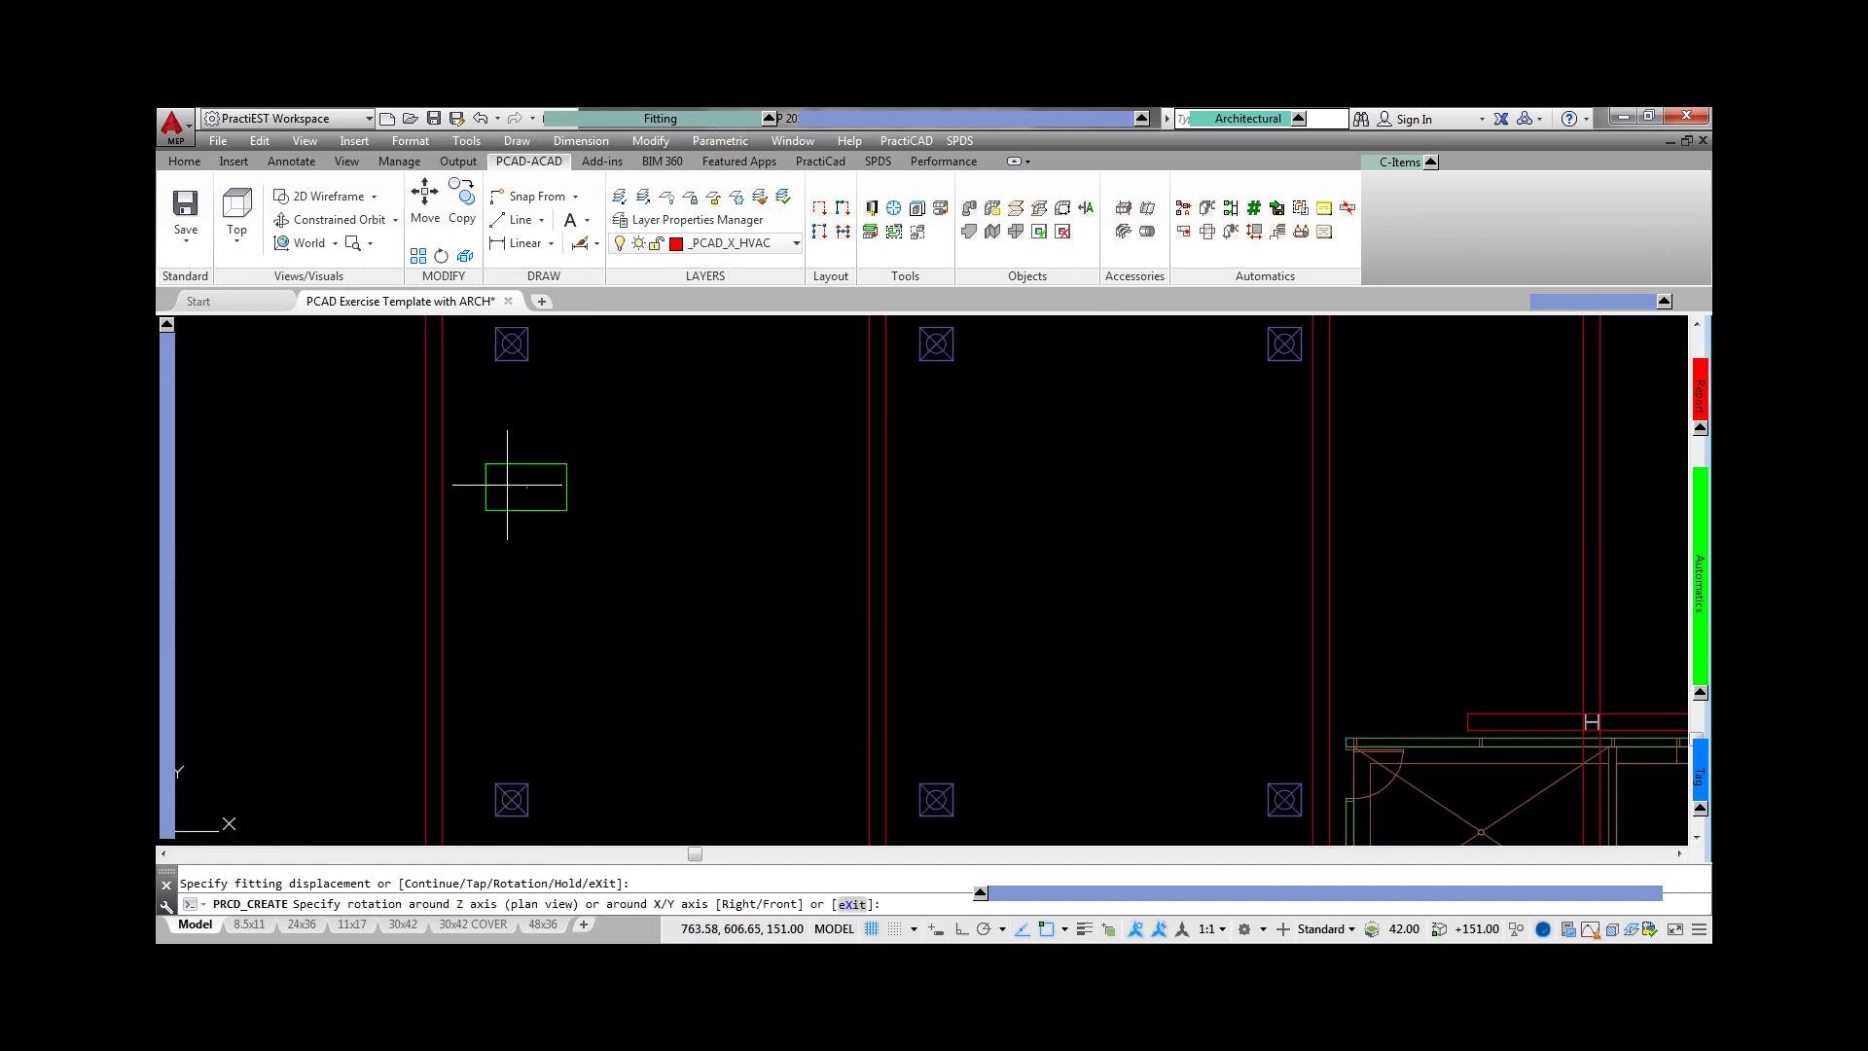
pyautogui.click(775, 487)
# - Change the current zone to Return and the specification to SMACNA - 4" WG TDF
pyautogui.moveTo(1027, 119)
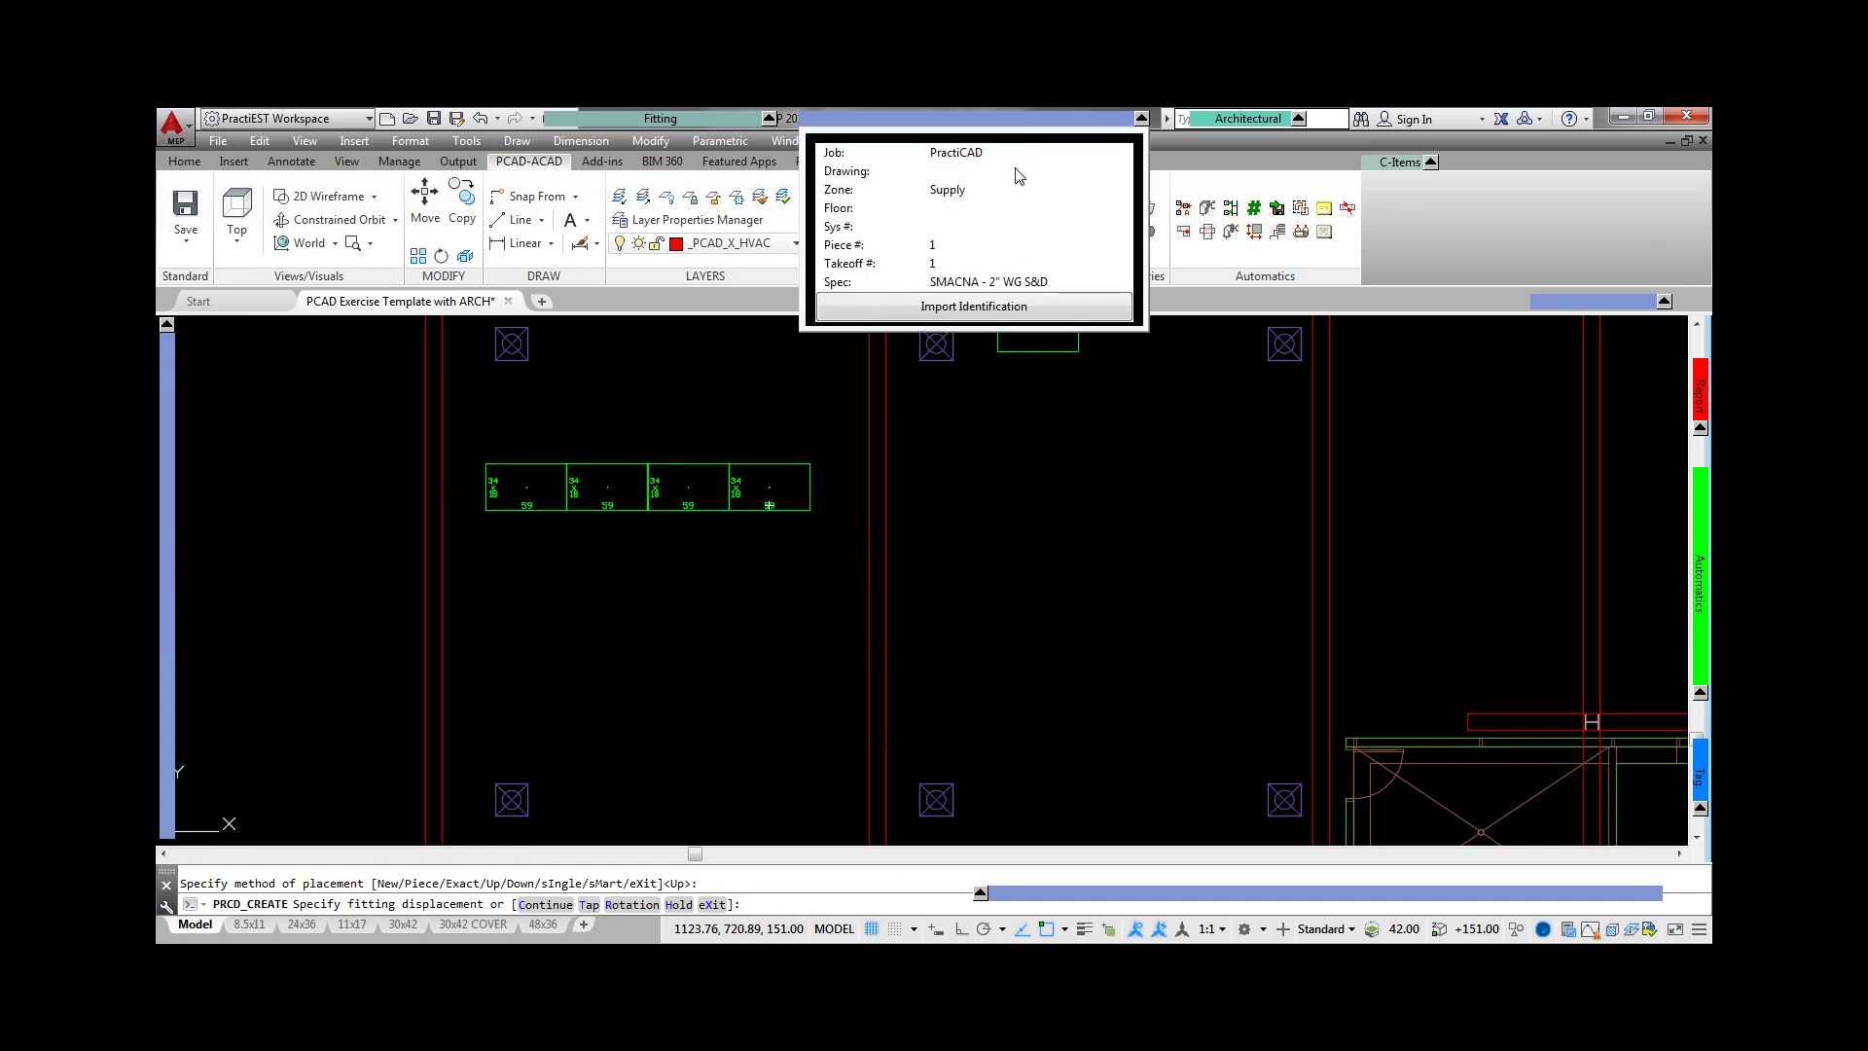
pyautogui.click(1013, 193)
pyautogui.click(1108, 191)
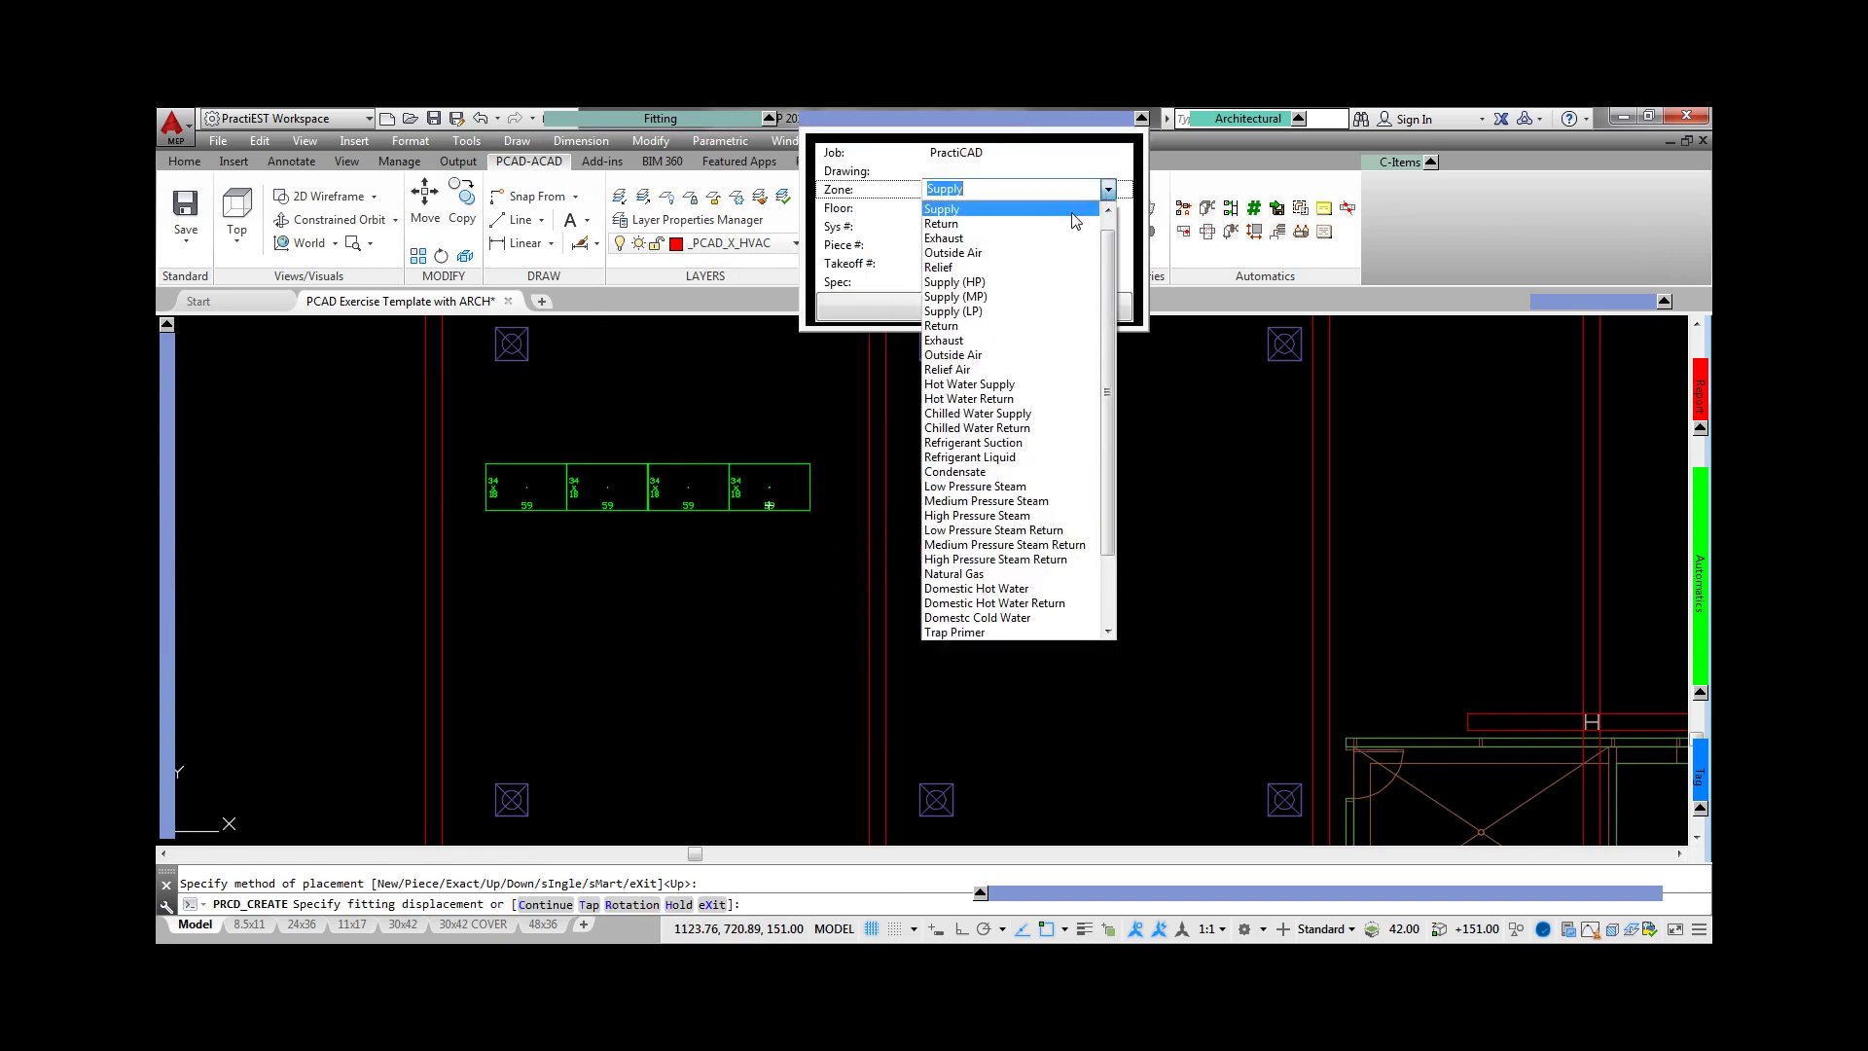
pyautogui.click(1072, 224)
pyautogui.click(1058, 283)
pyautogui.click(1108, 283)
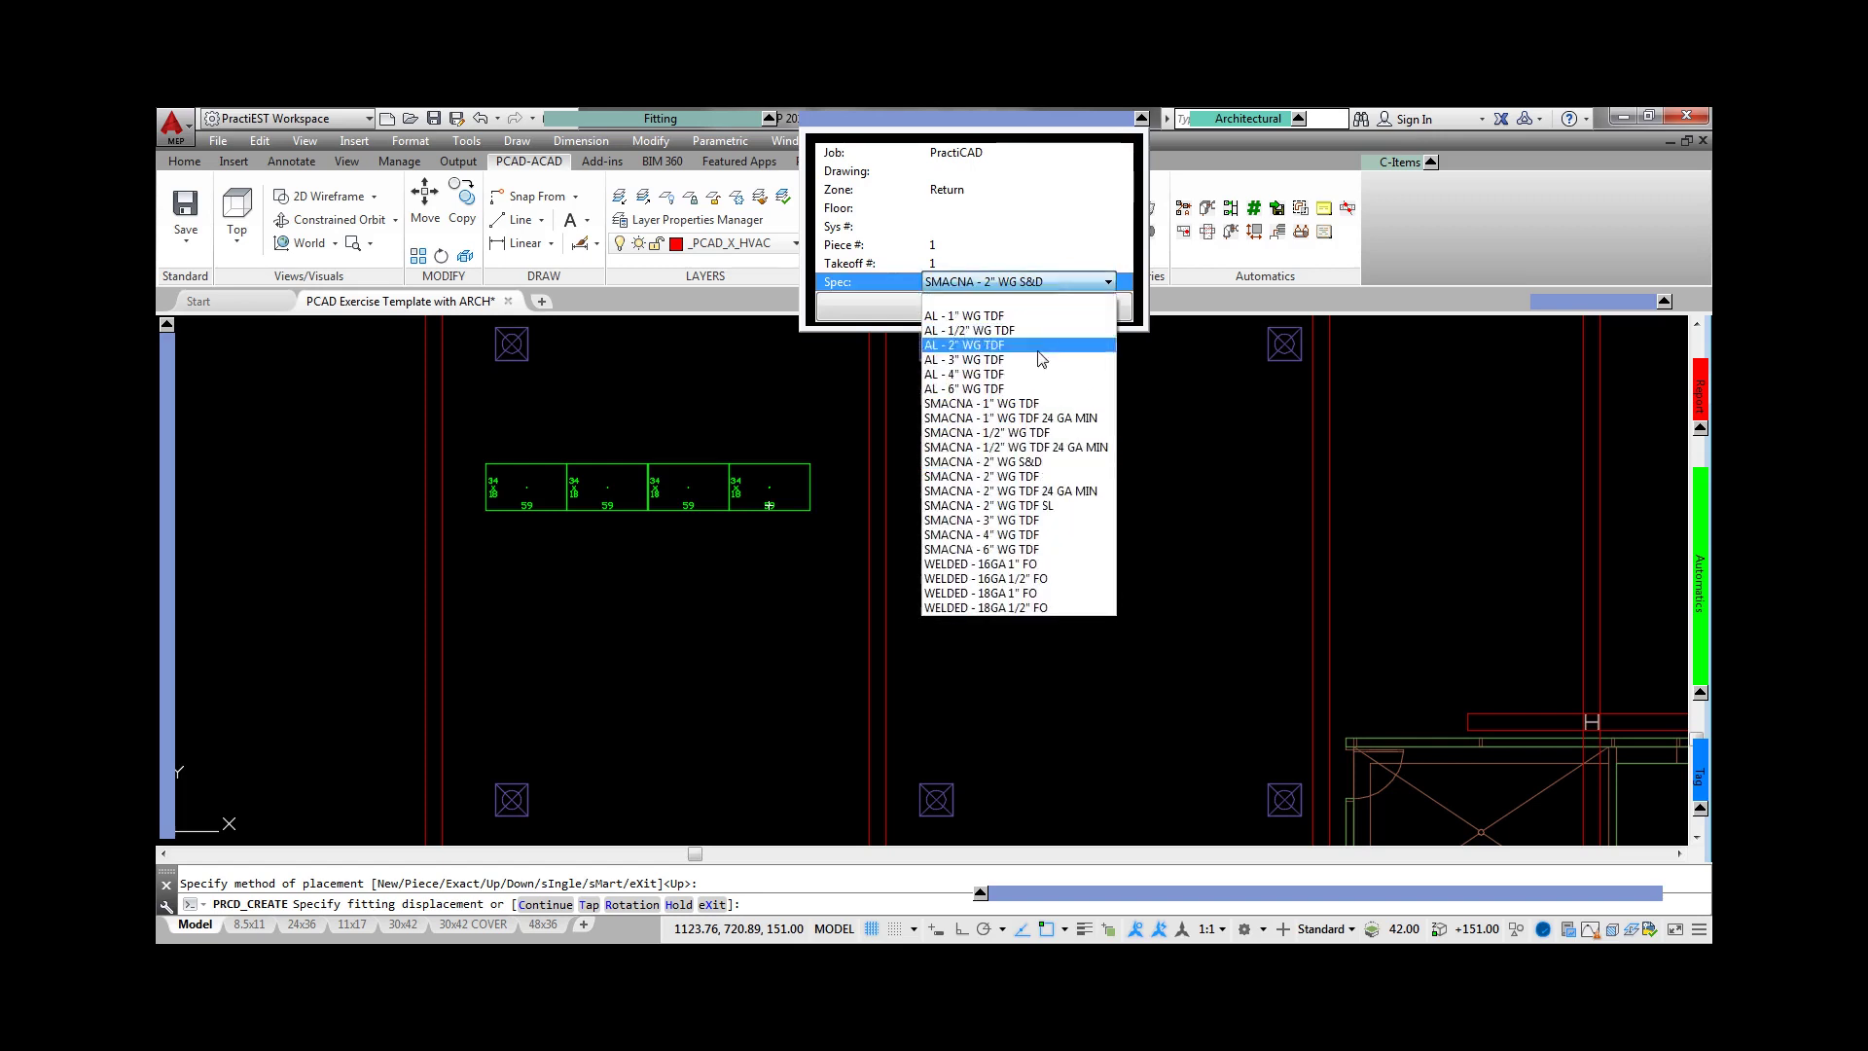
pyautogui.click(1016, 535)
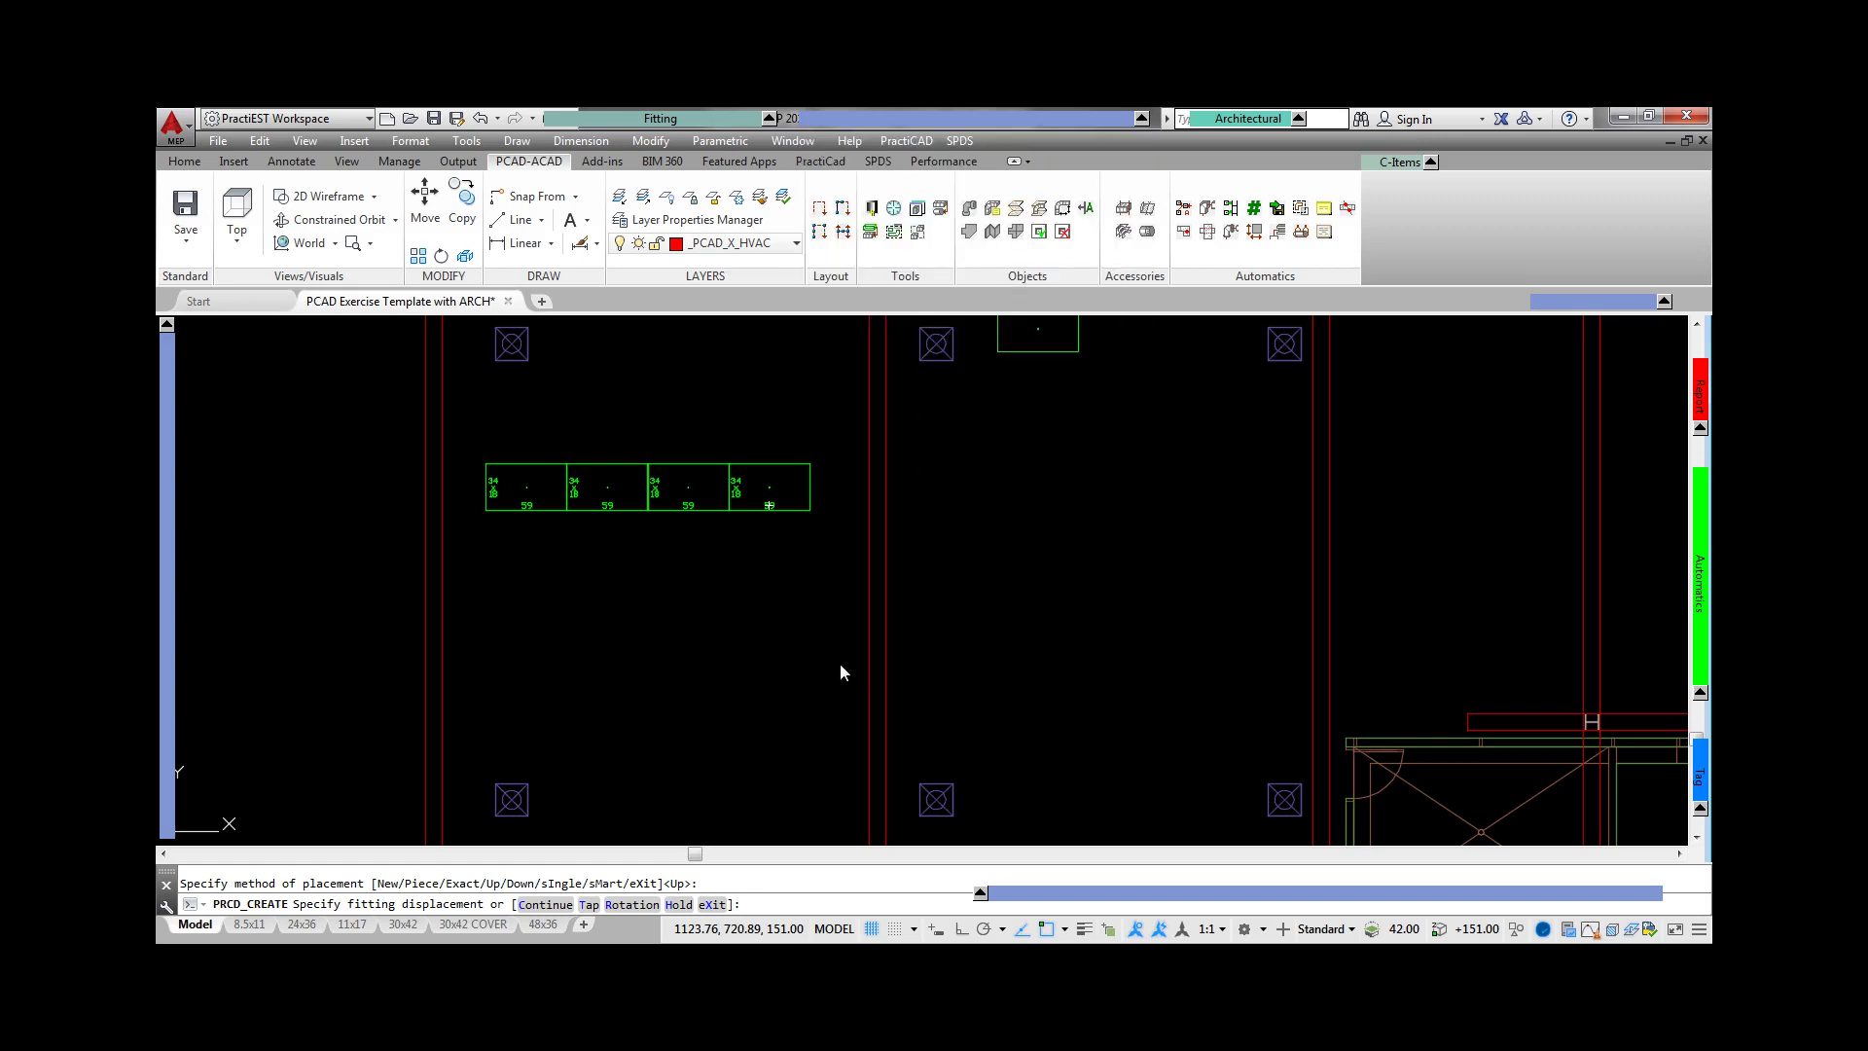
# - Set the duct width to 40 and place a horizontal run of four 40x18 return ducts below the supply run
pyautogui.moveTo(178, 564)
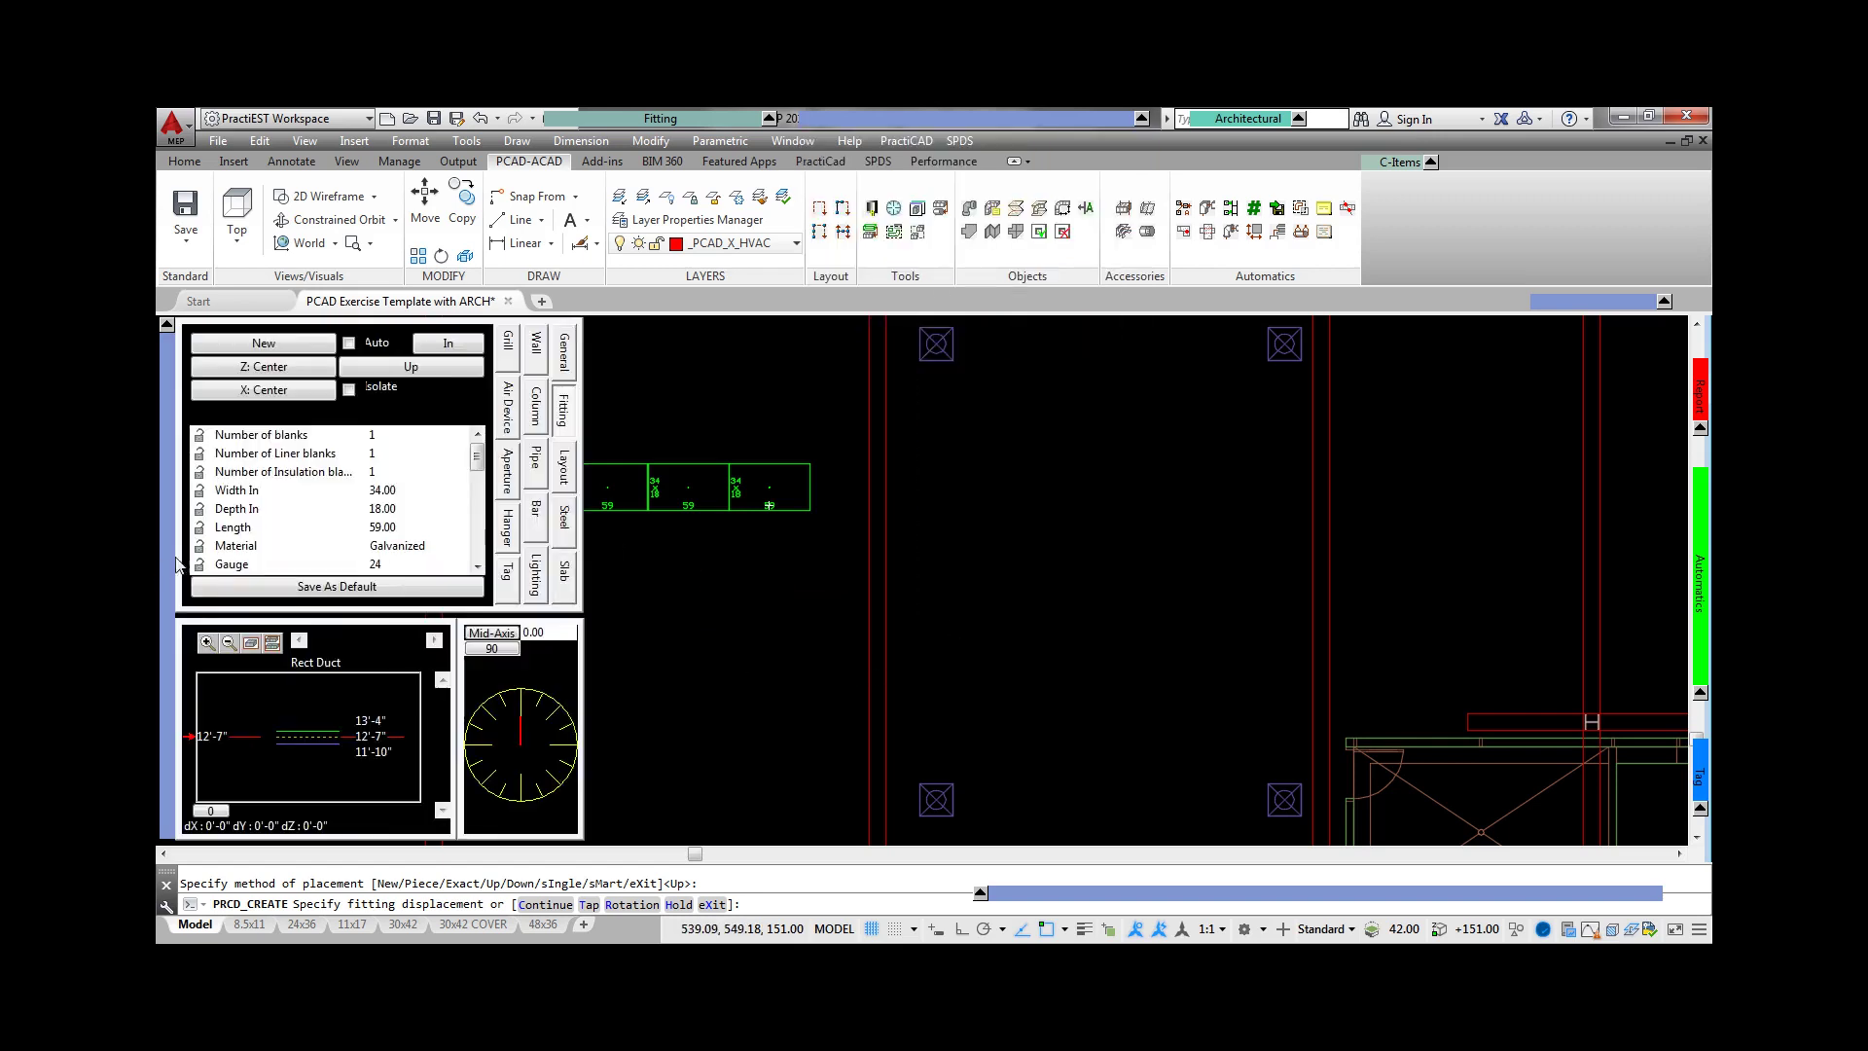
pyautogui.click(399, 492)
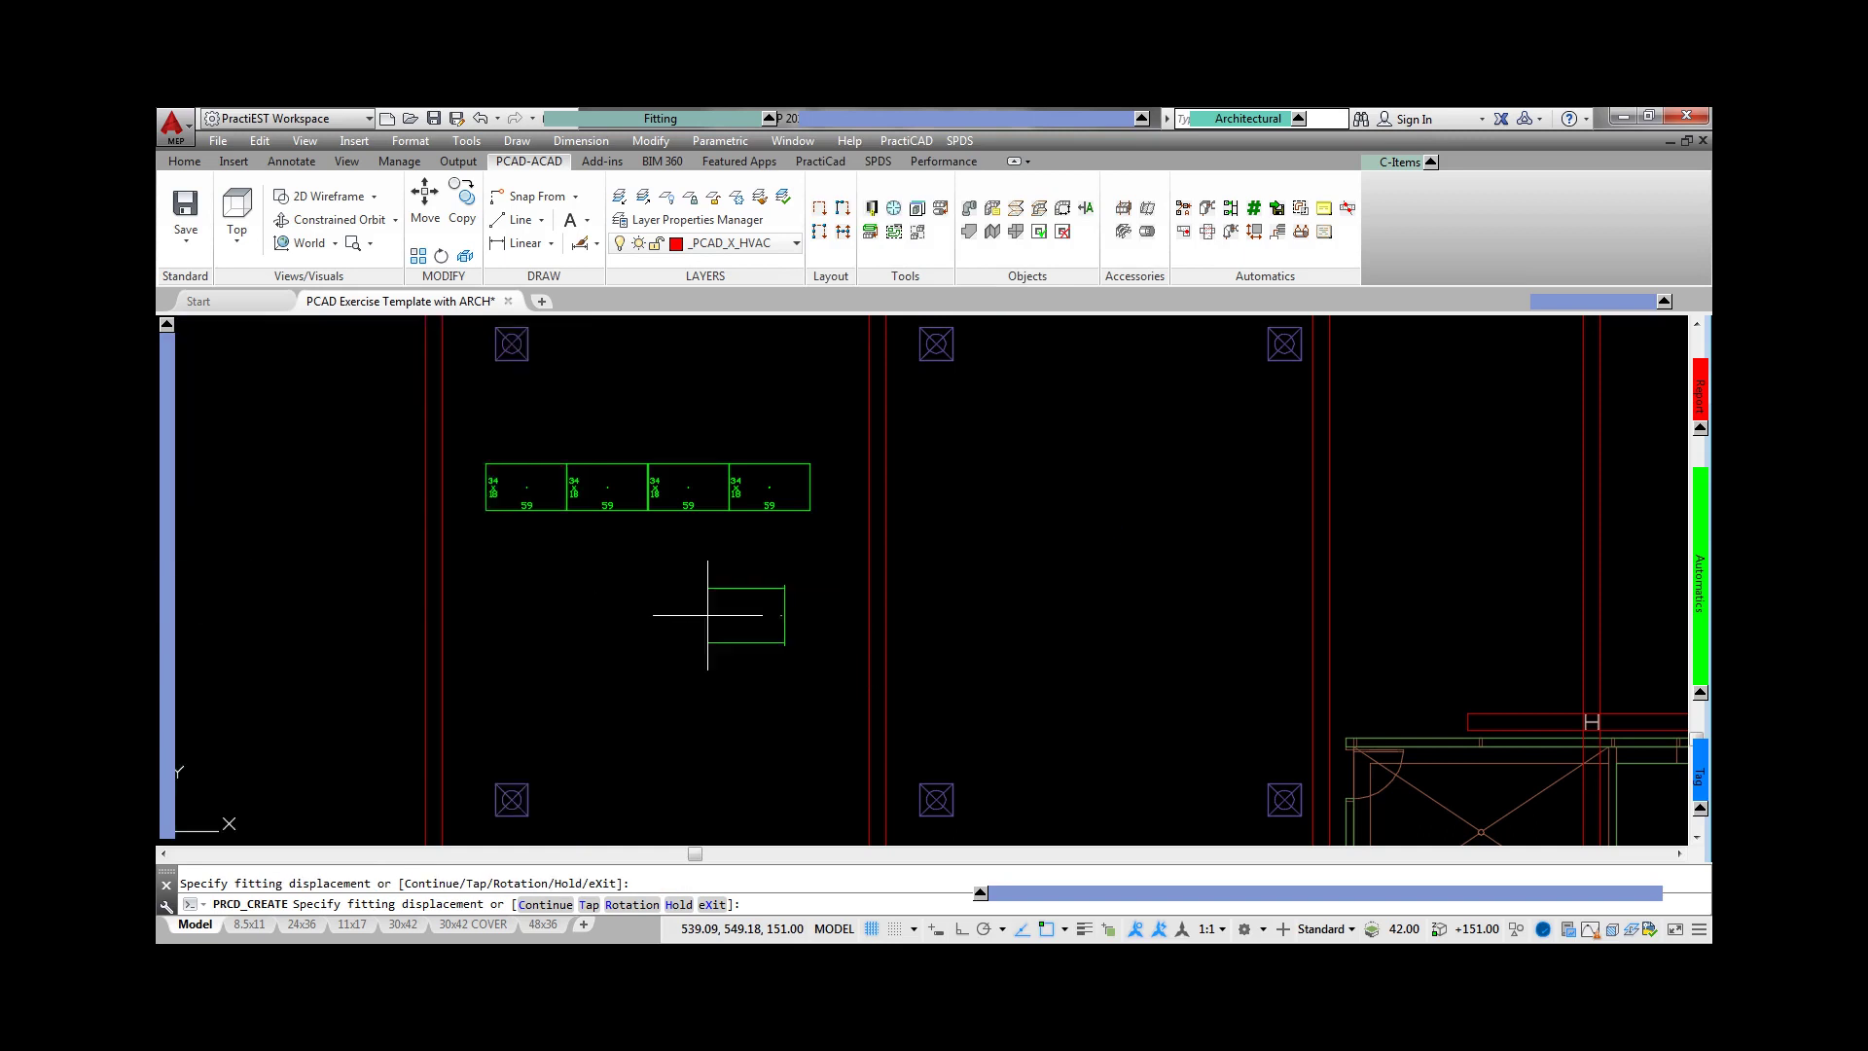
pyautogui.click(522, 613)
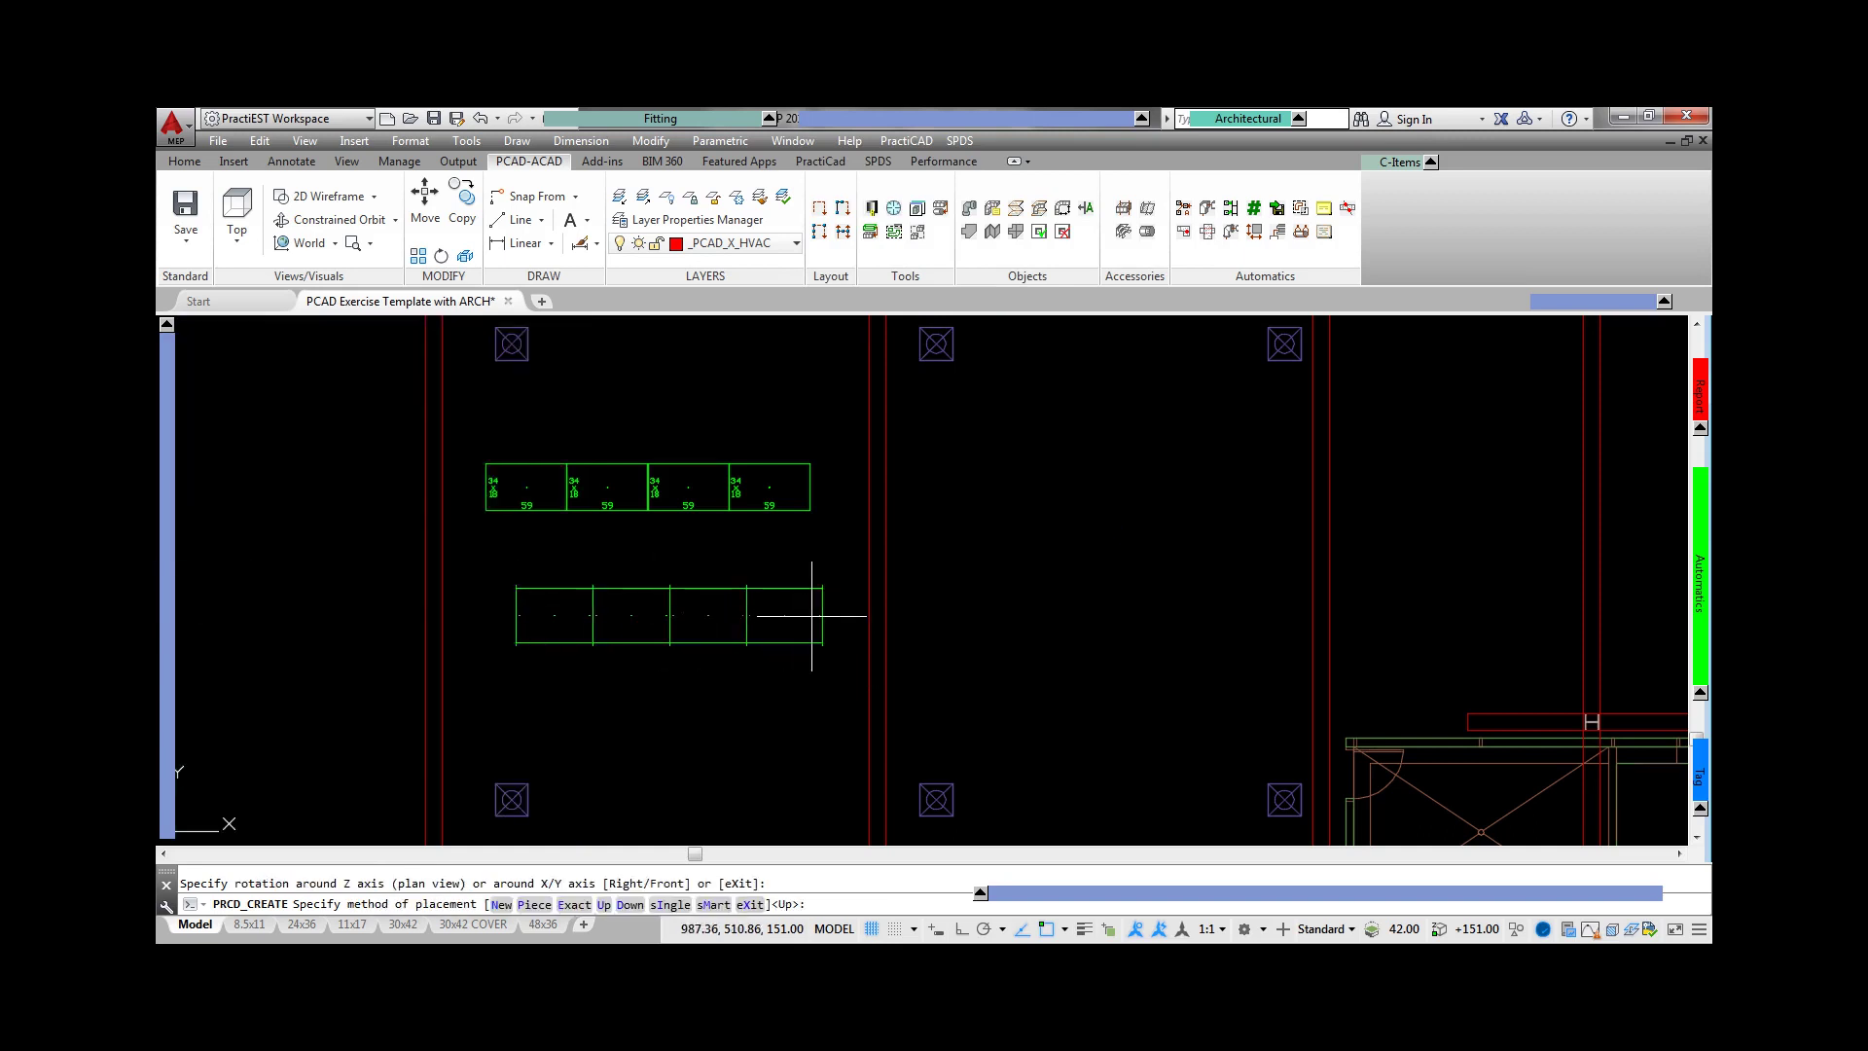
pyautogui.click(818, 610)
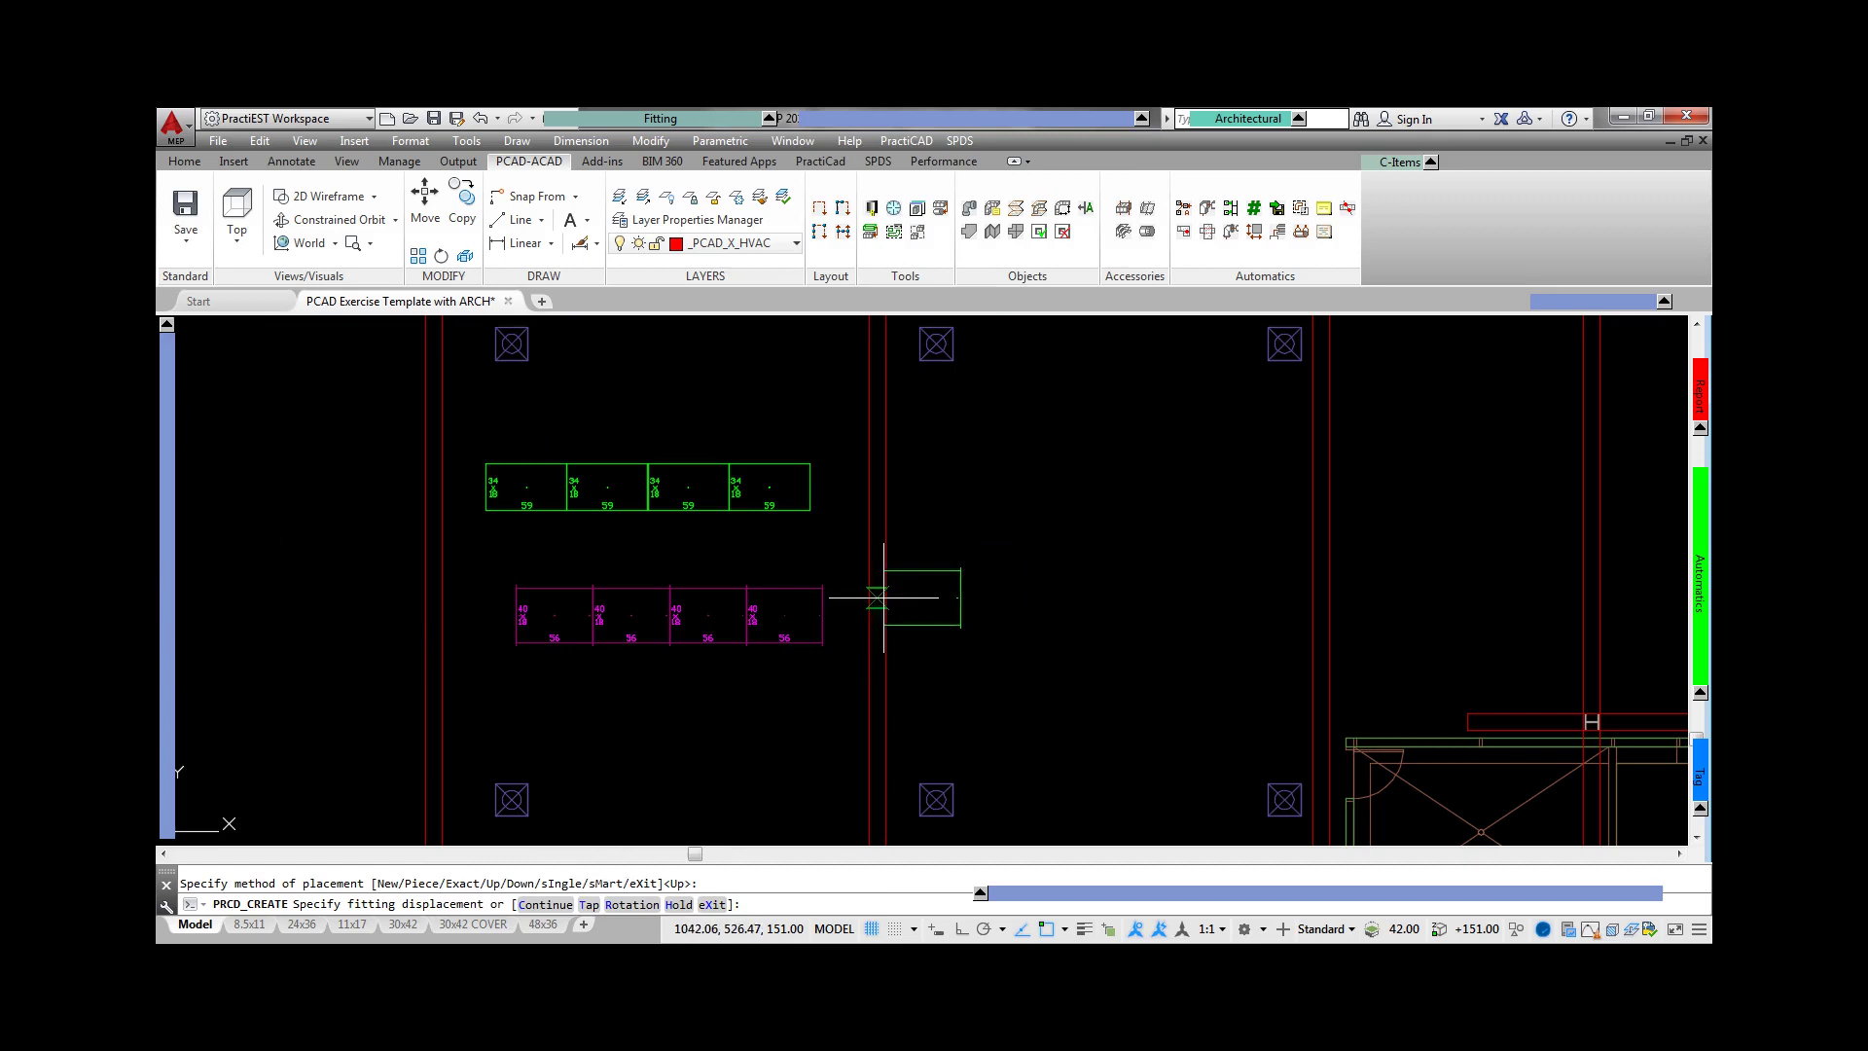
# - Check which layer the supply duct and the return duct were each placed on
pyautogui.scroll(2, 897, 596)
pyautogui.press('Escape')
pyautogui.click(746, 383)
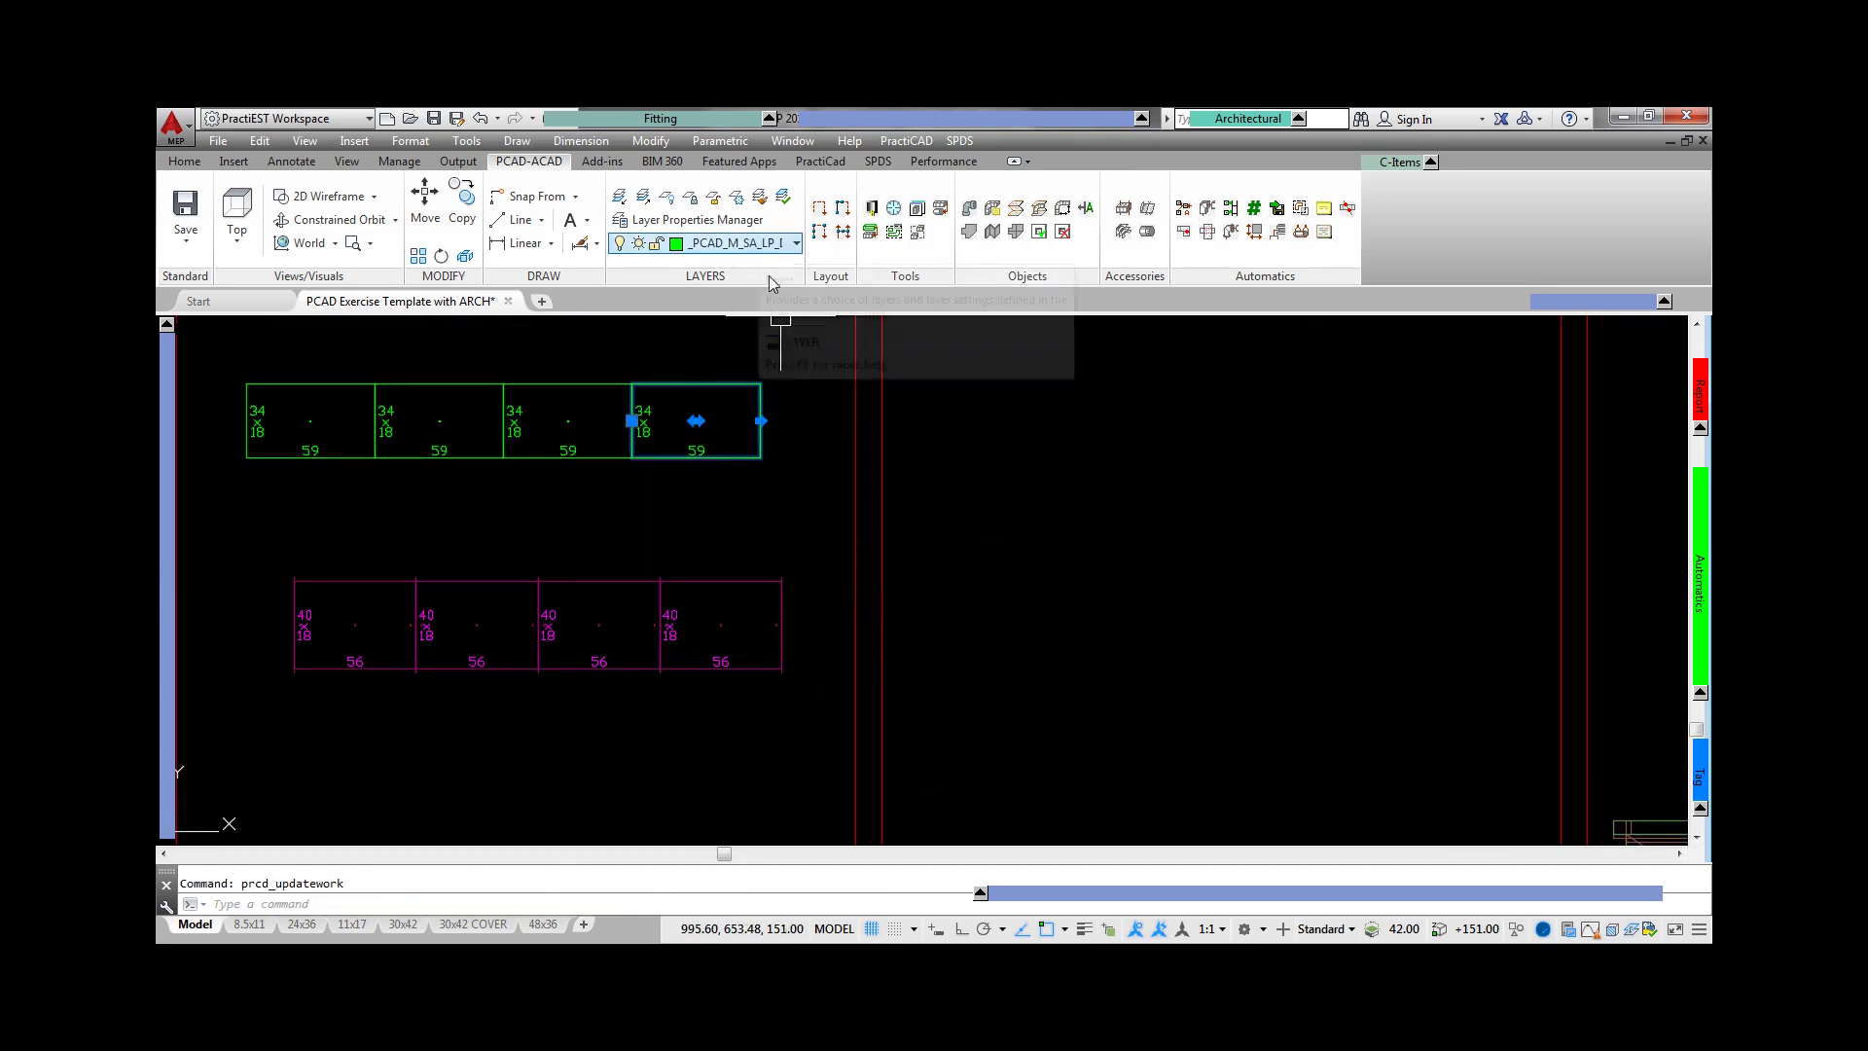
pyautogui.press('Escape')
pyautogui.click(747, 581)
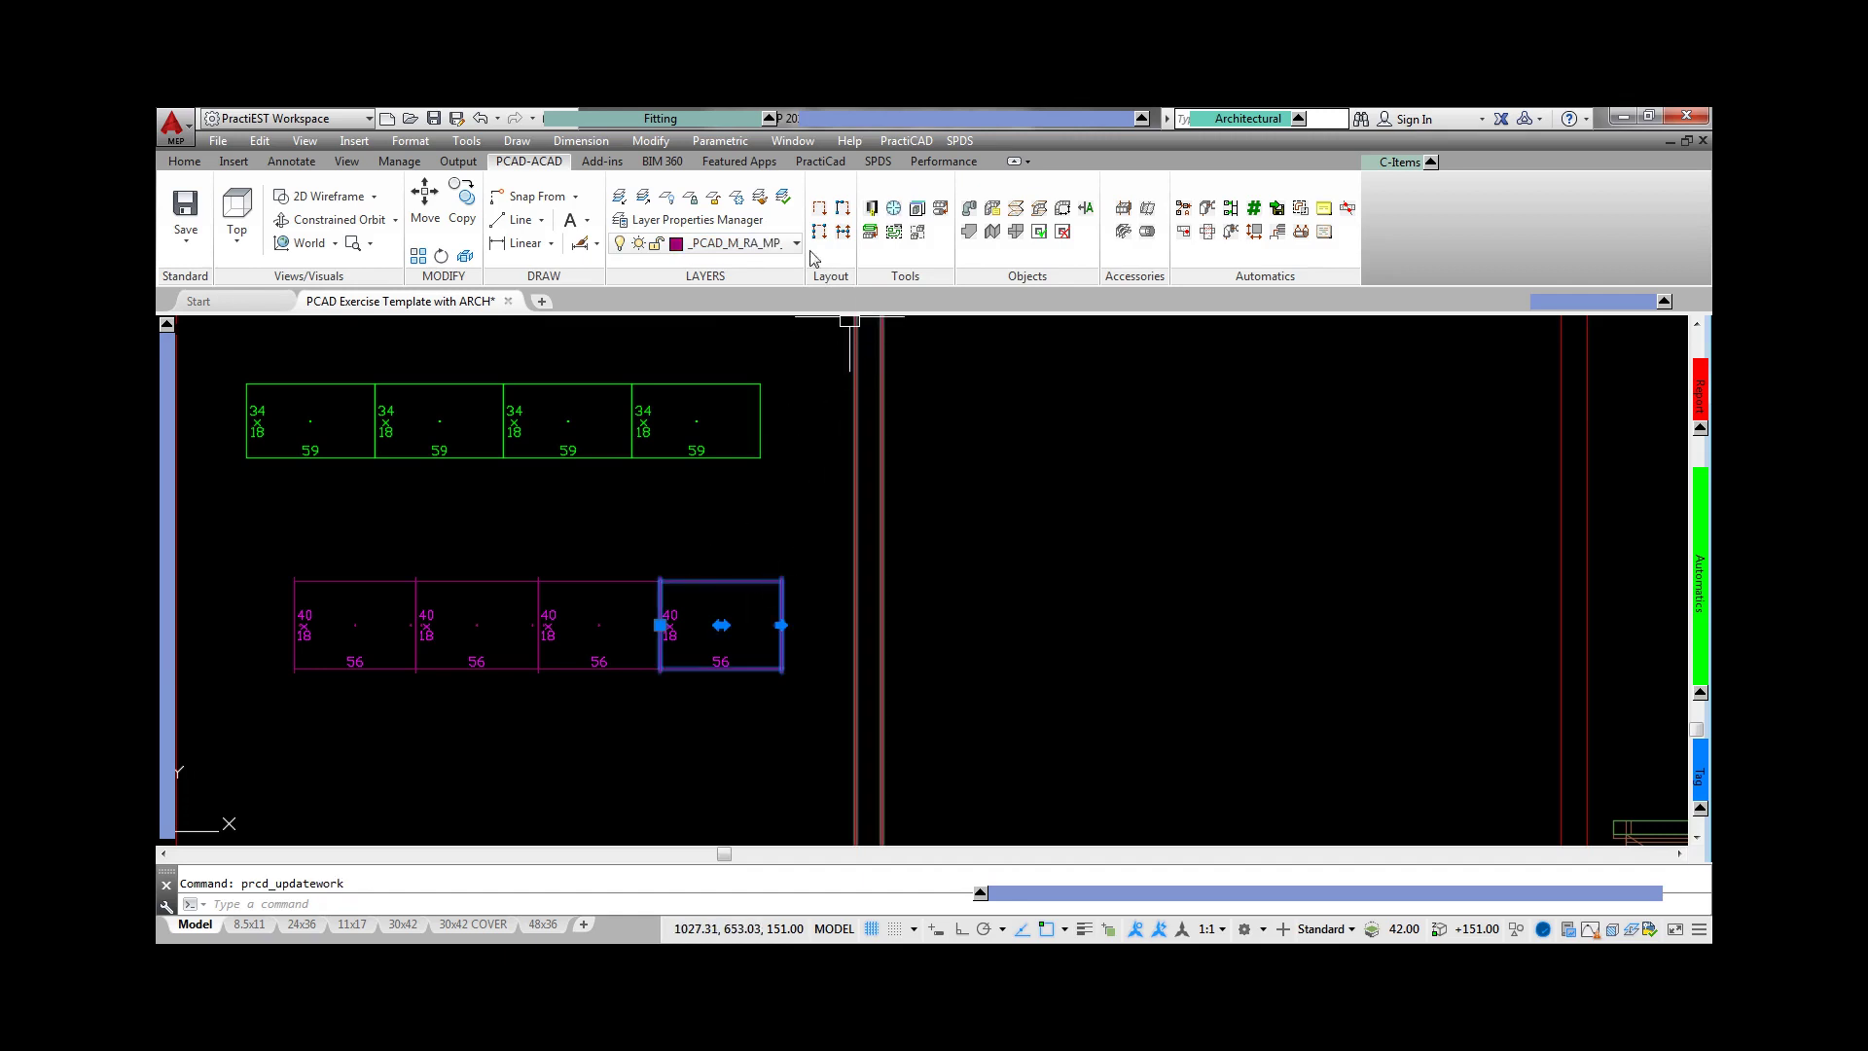
pyautogui.press('Escape')
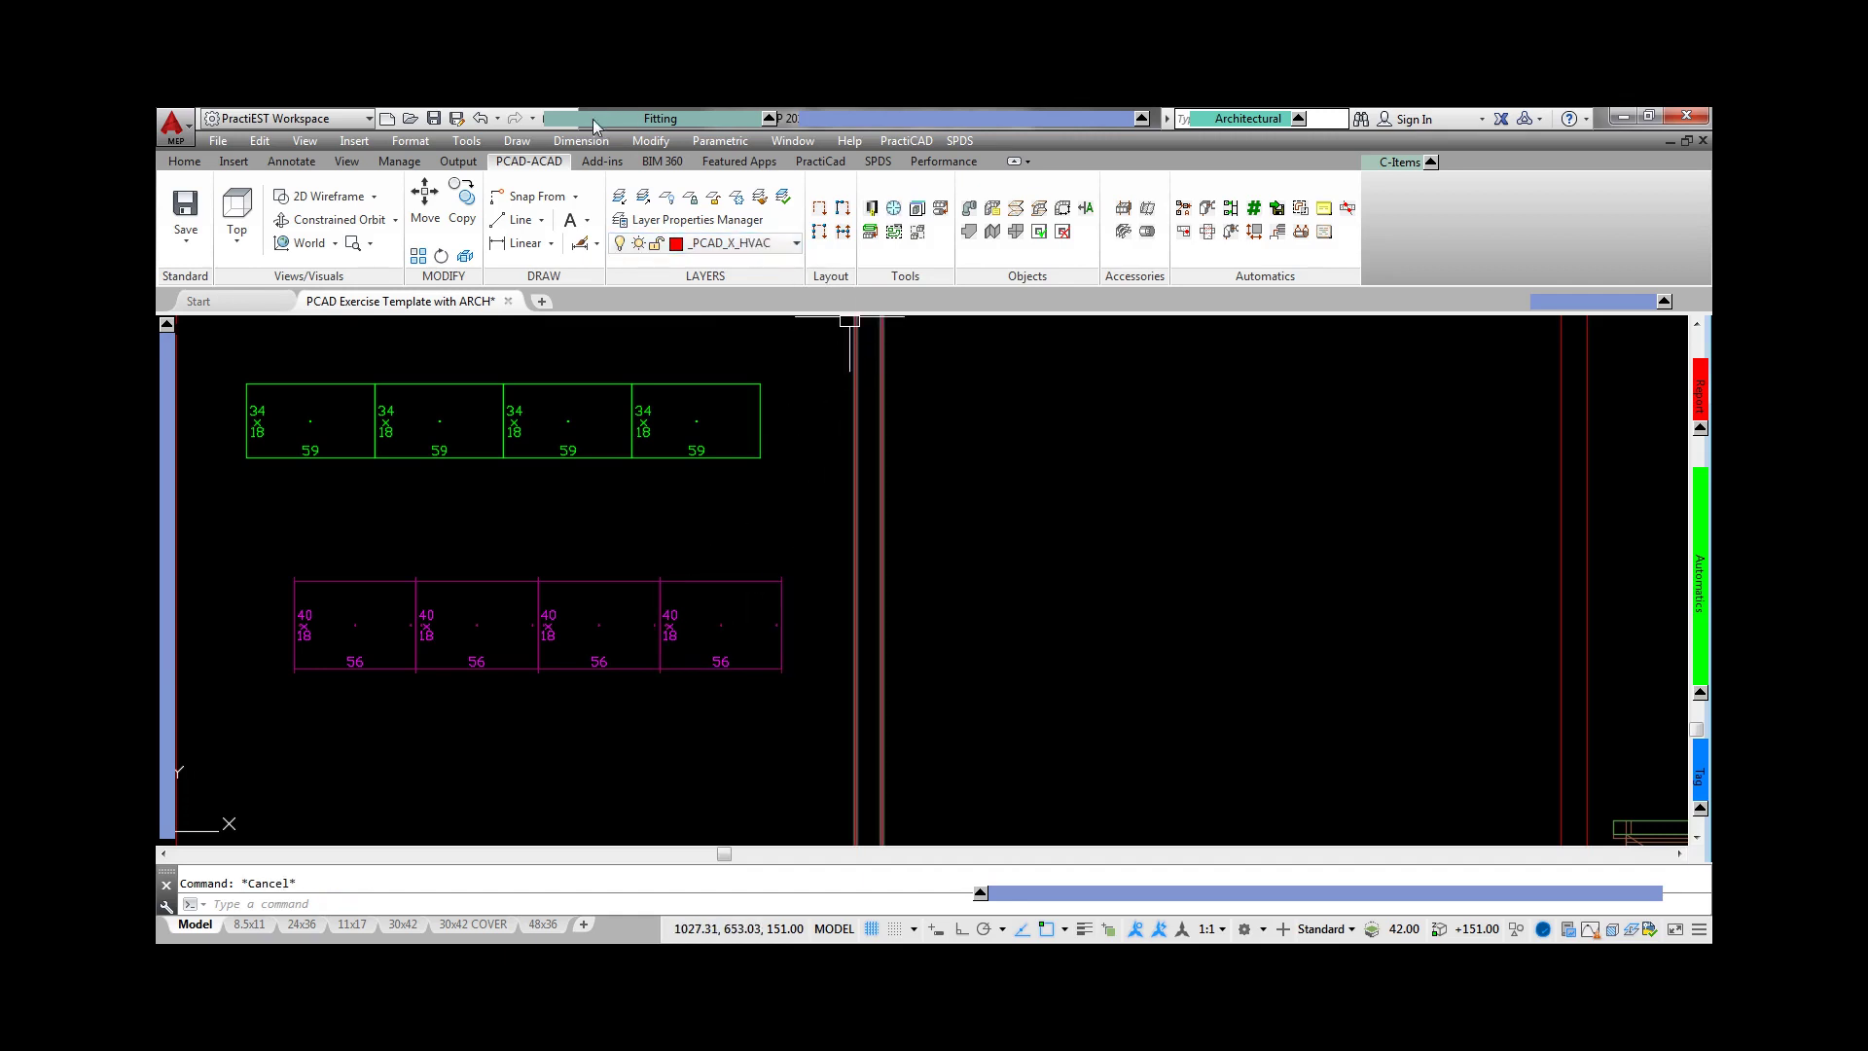
# - Extend the supply run with two more 34x18 straight ducts and the return run with matching 40x18 pieces
pyautogui.click(596, 125)
pyautogui.click(563, 141)
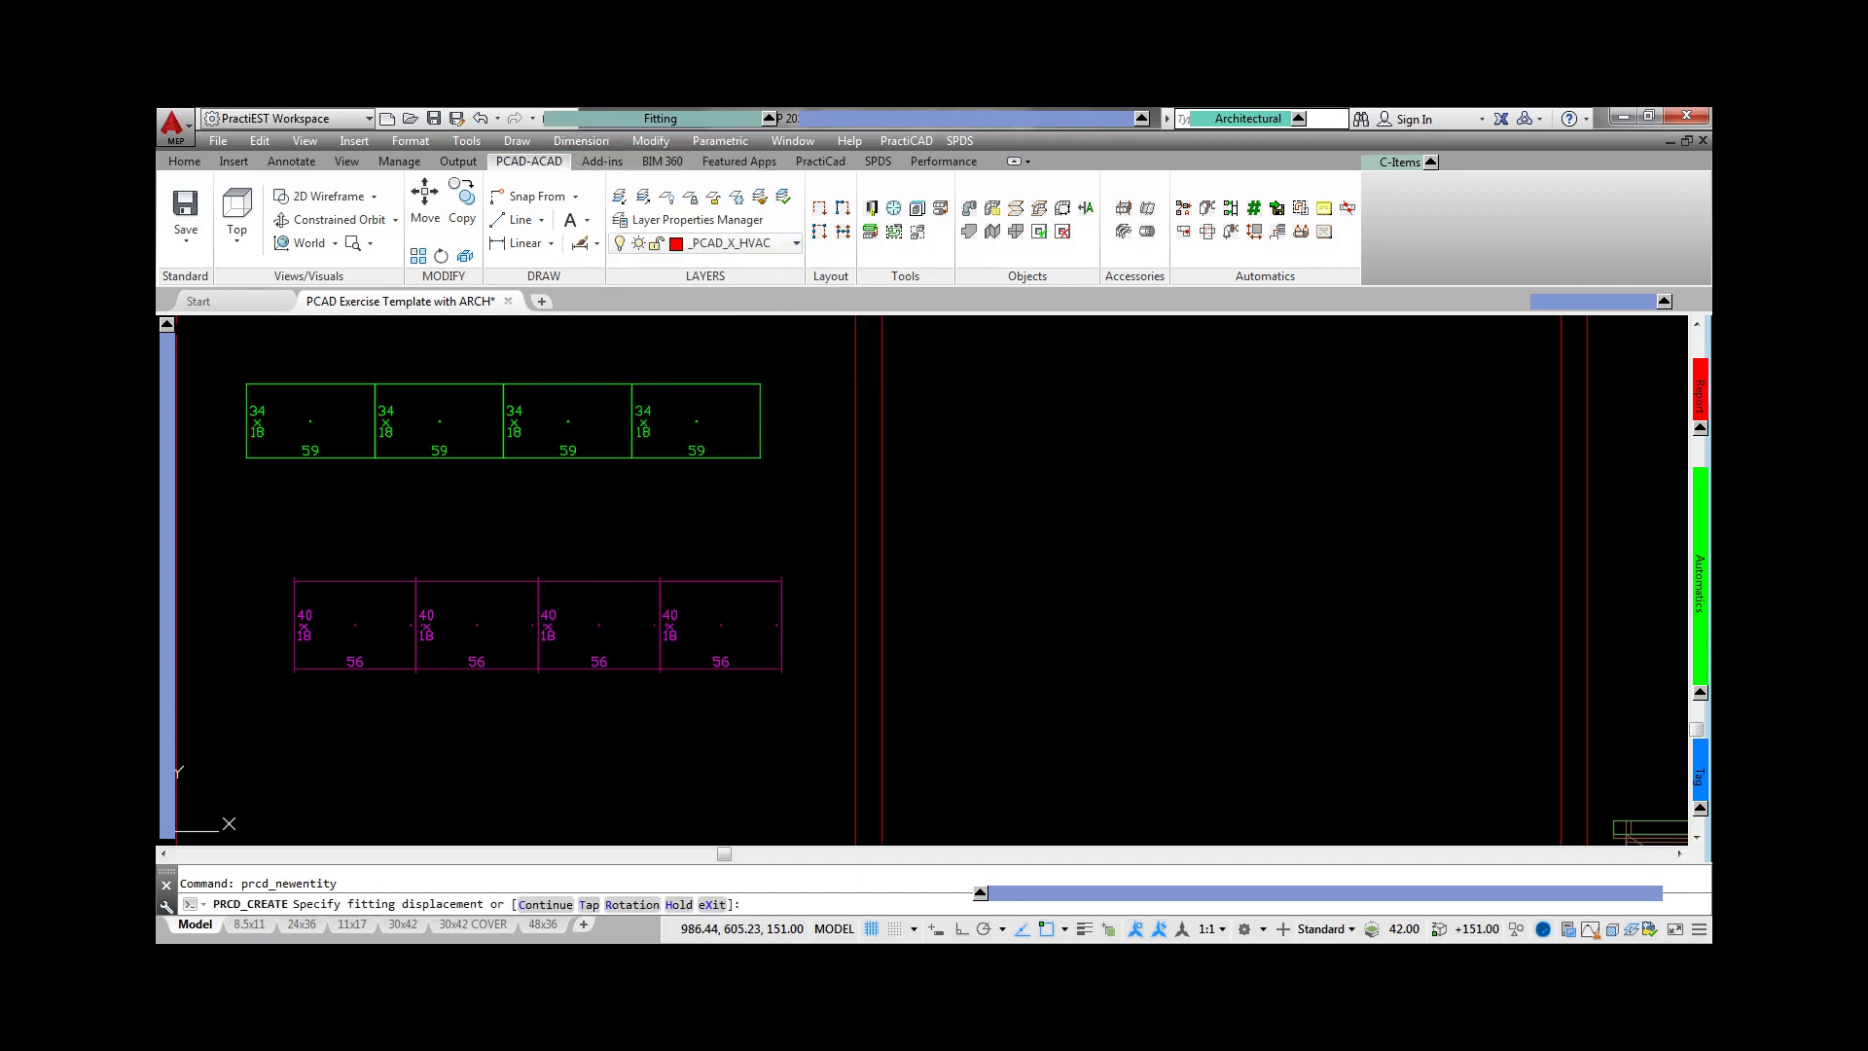
pyautogui.click(774, 421)
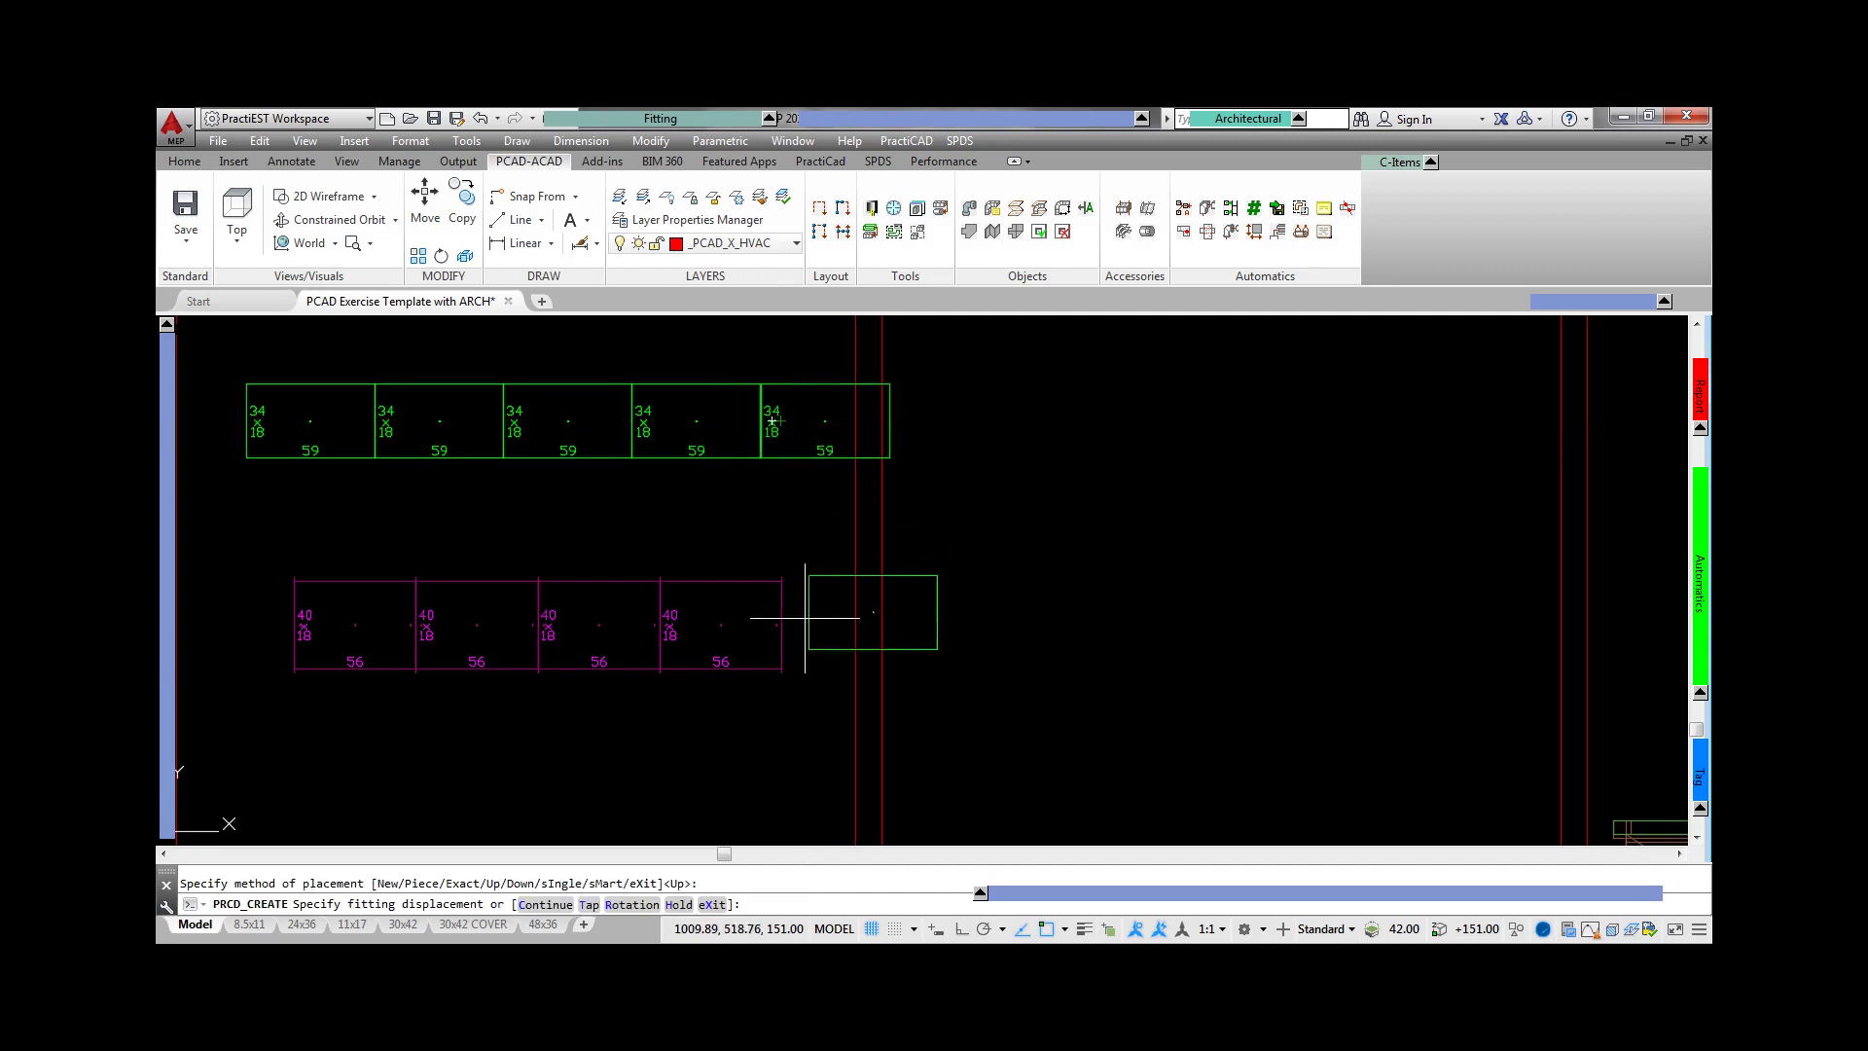
pyautogui.click(790, 617)
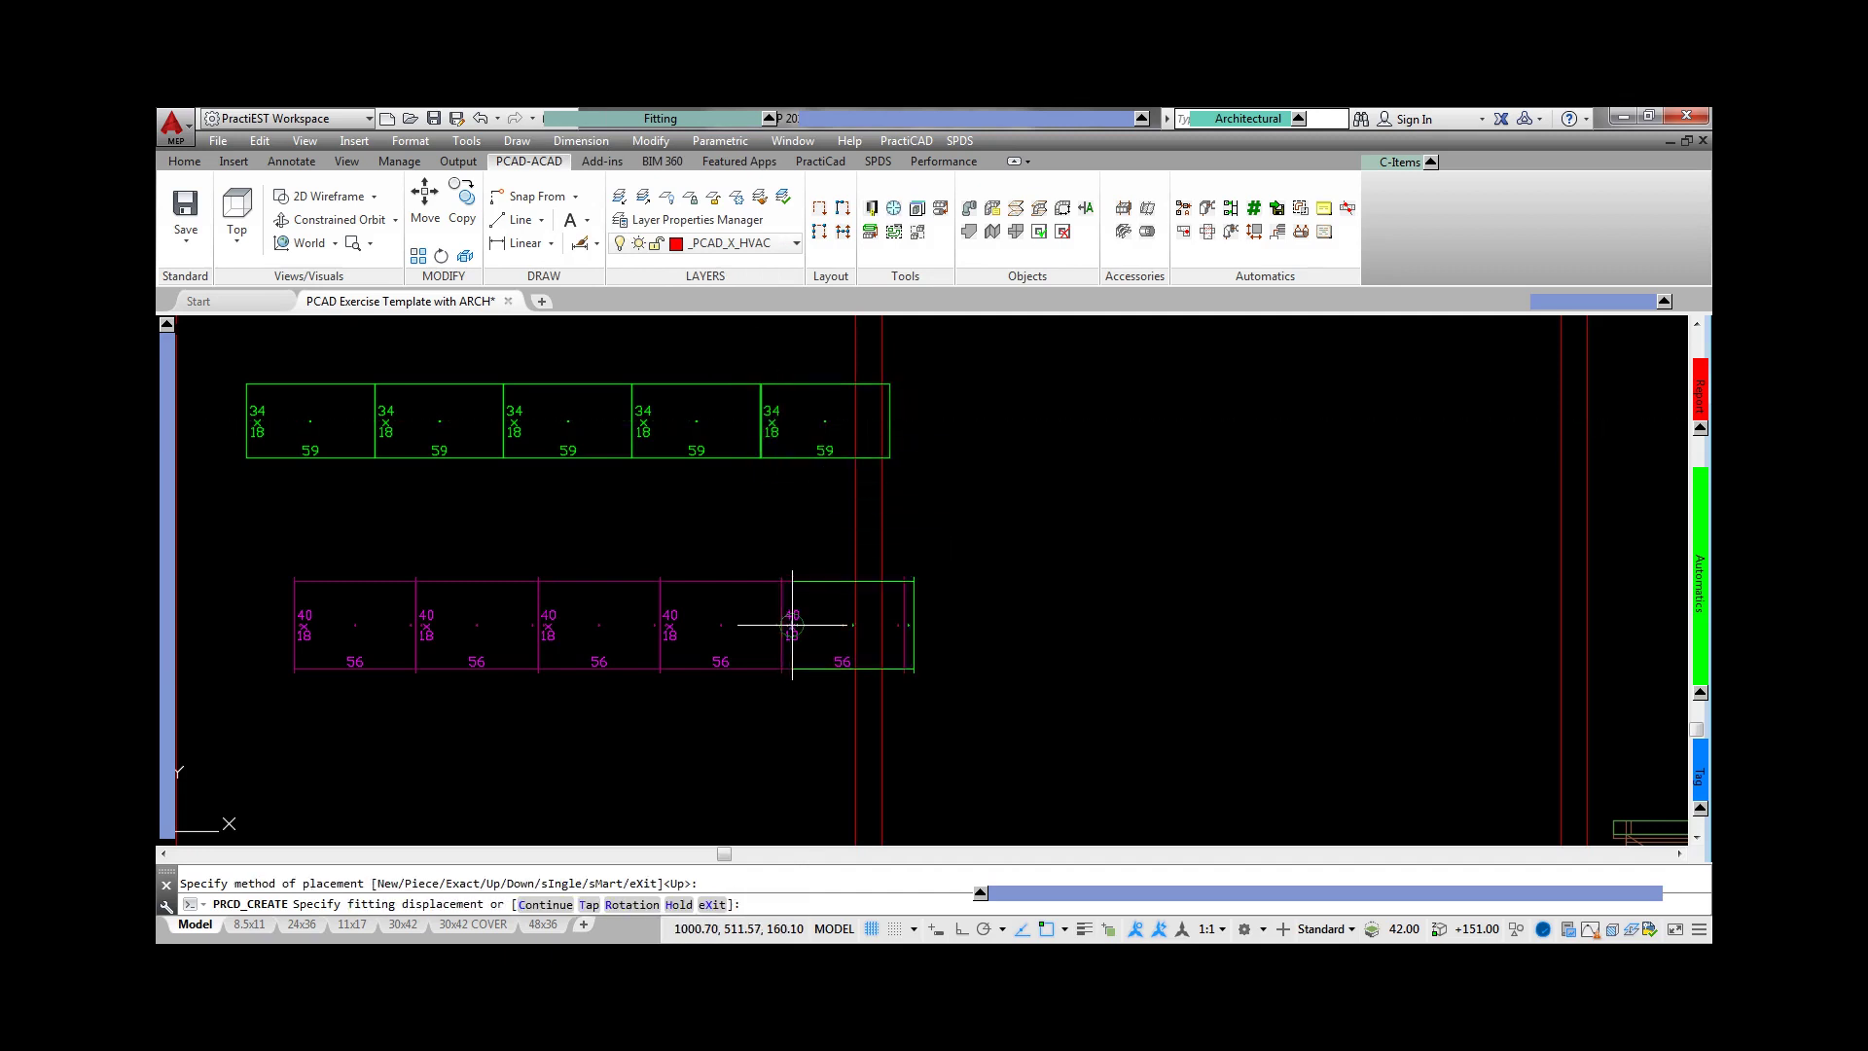
pyautogui.click(893, 420)
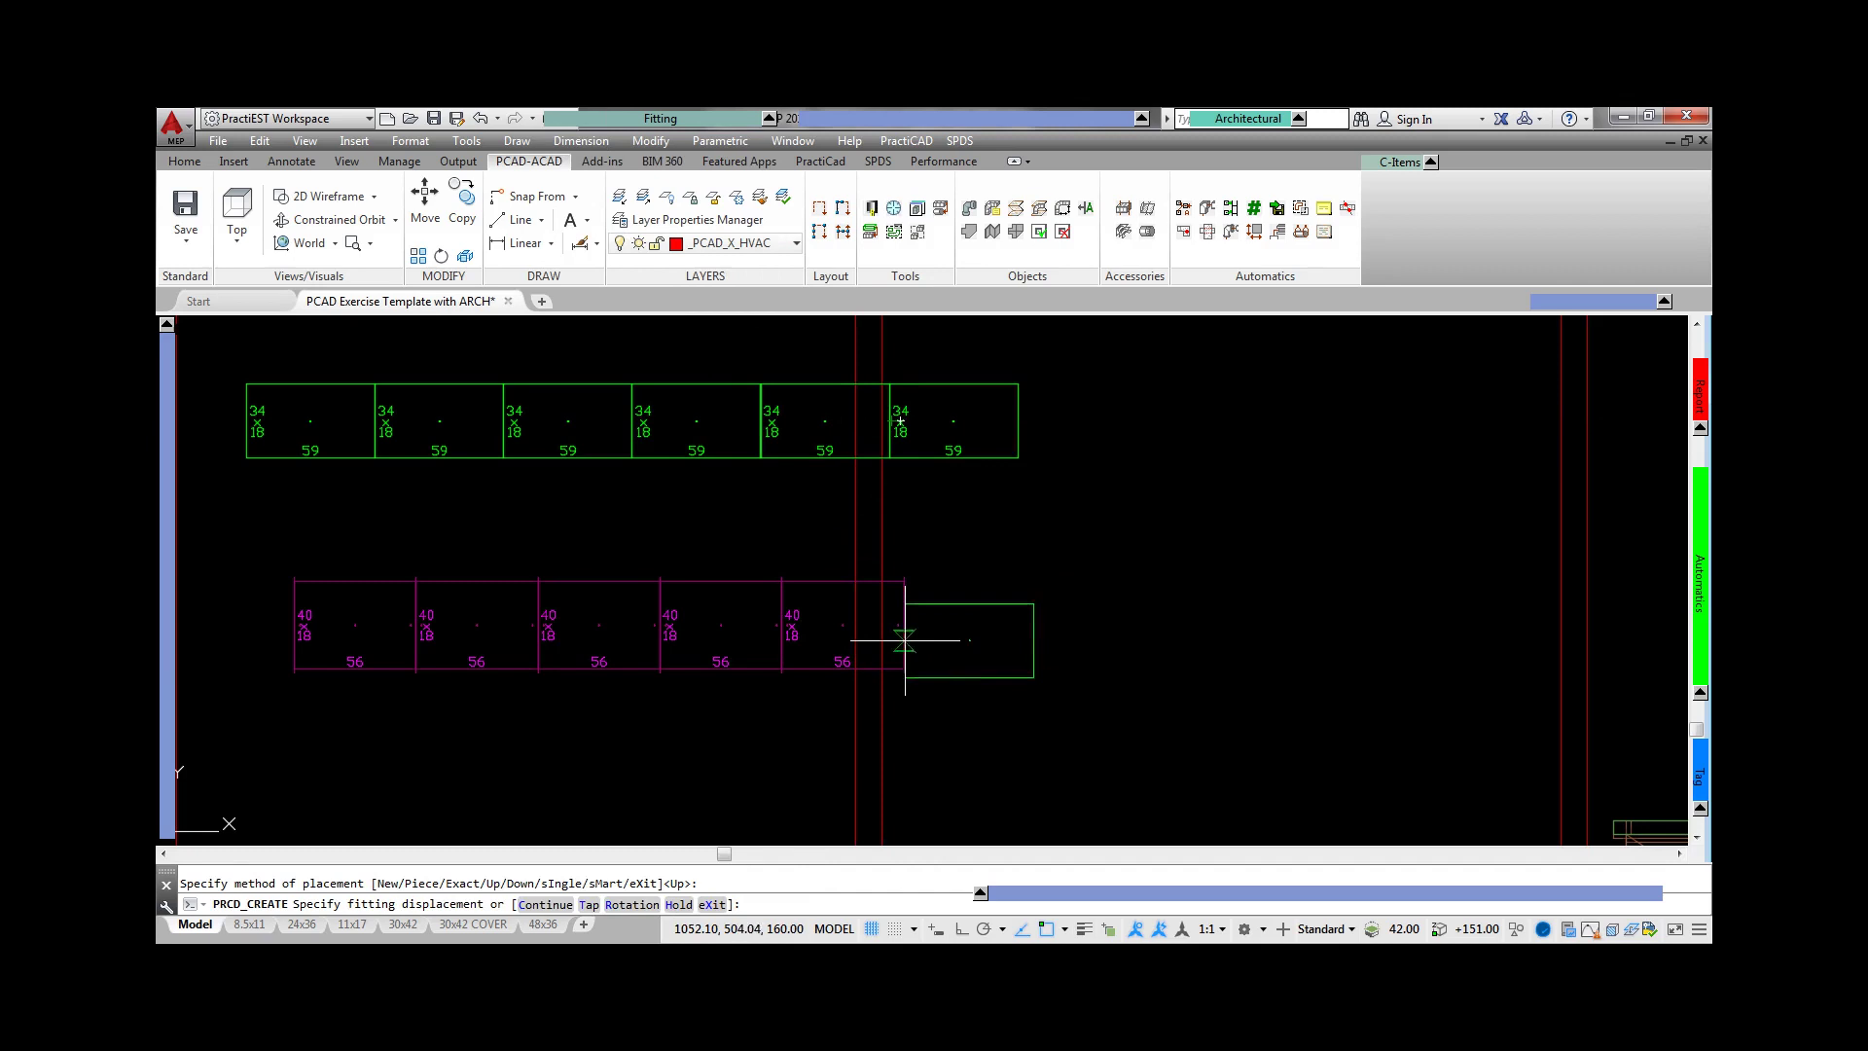
pyautogui.click(905, 640)
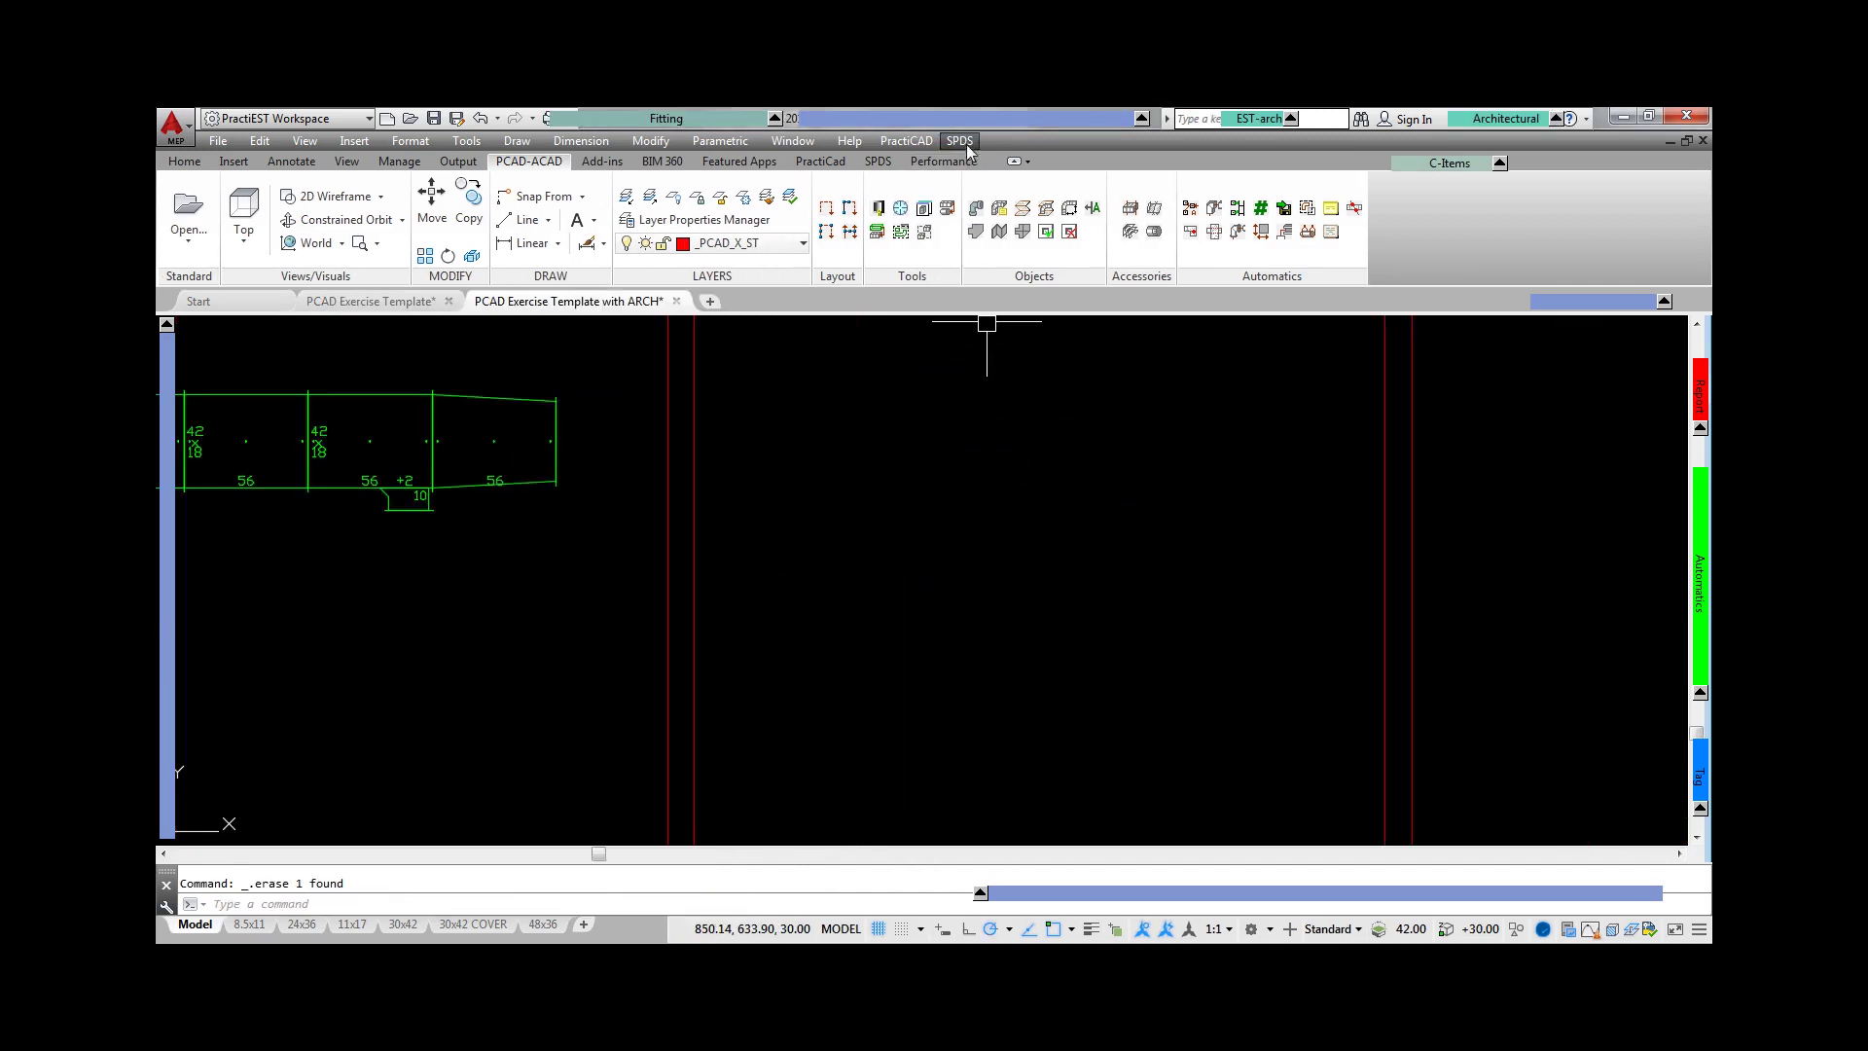
# - Attach a 36x18 straight duct, 56 long, to the open end of the transition on the main supply run
pyautogui.moveTo(971, 160)
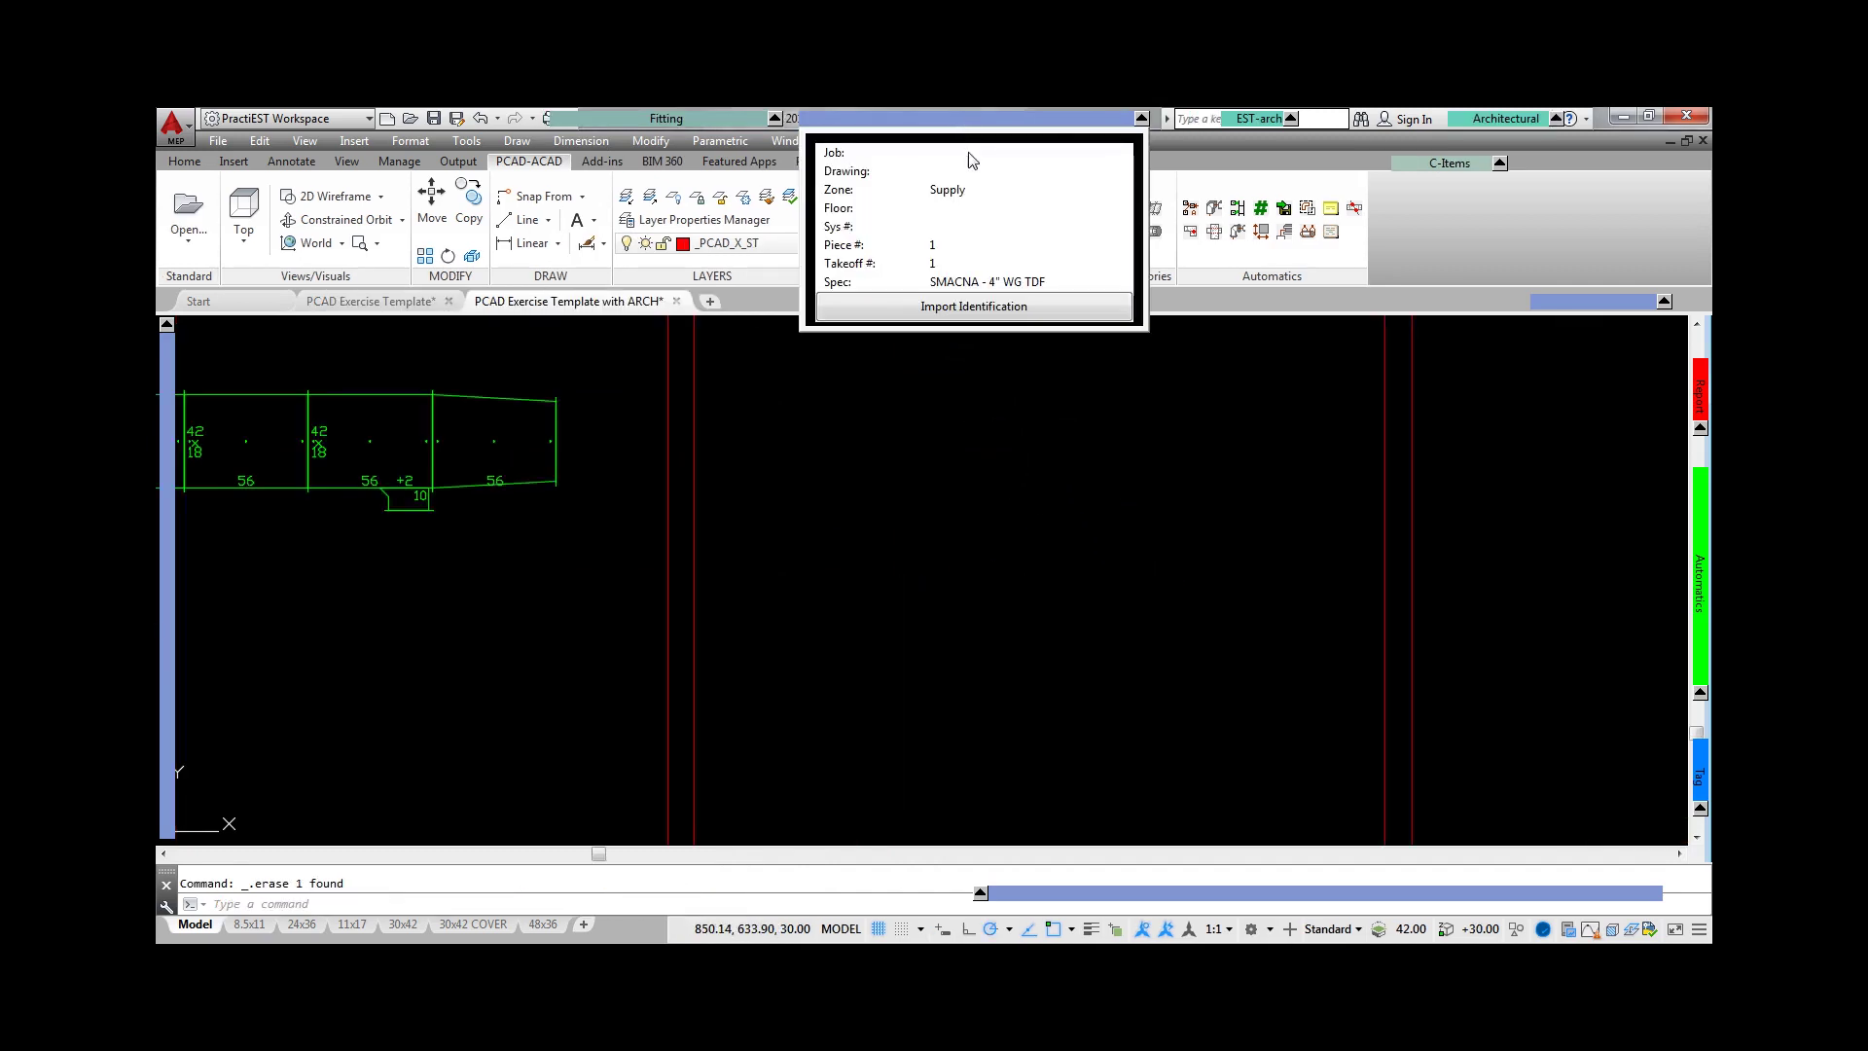
pyautogui.moveTo(593, 121)
pyautogui.click(581, 157)
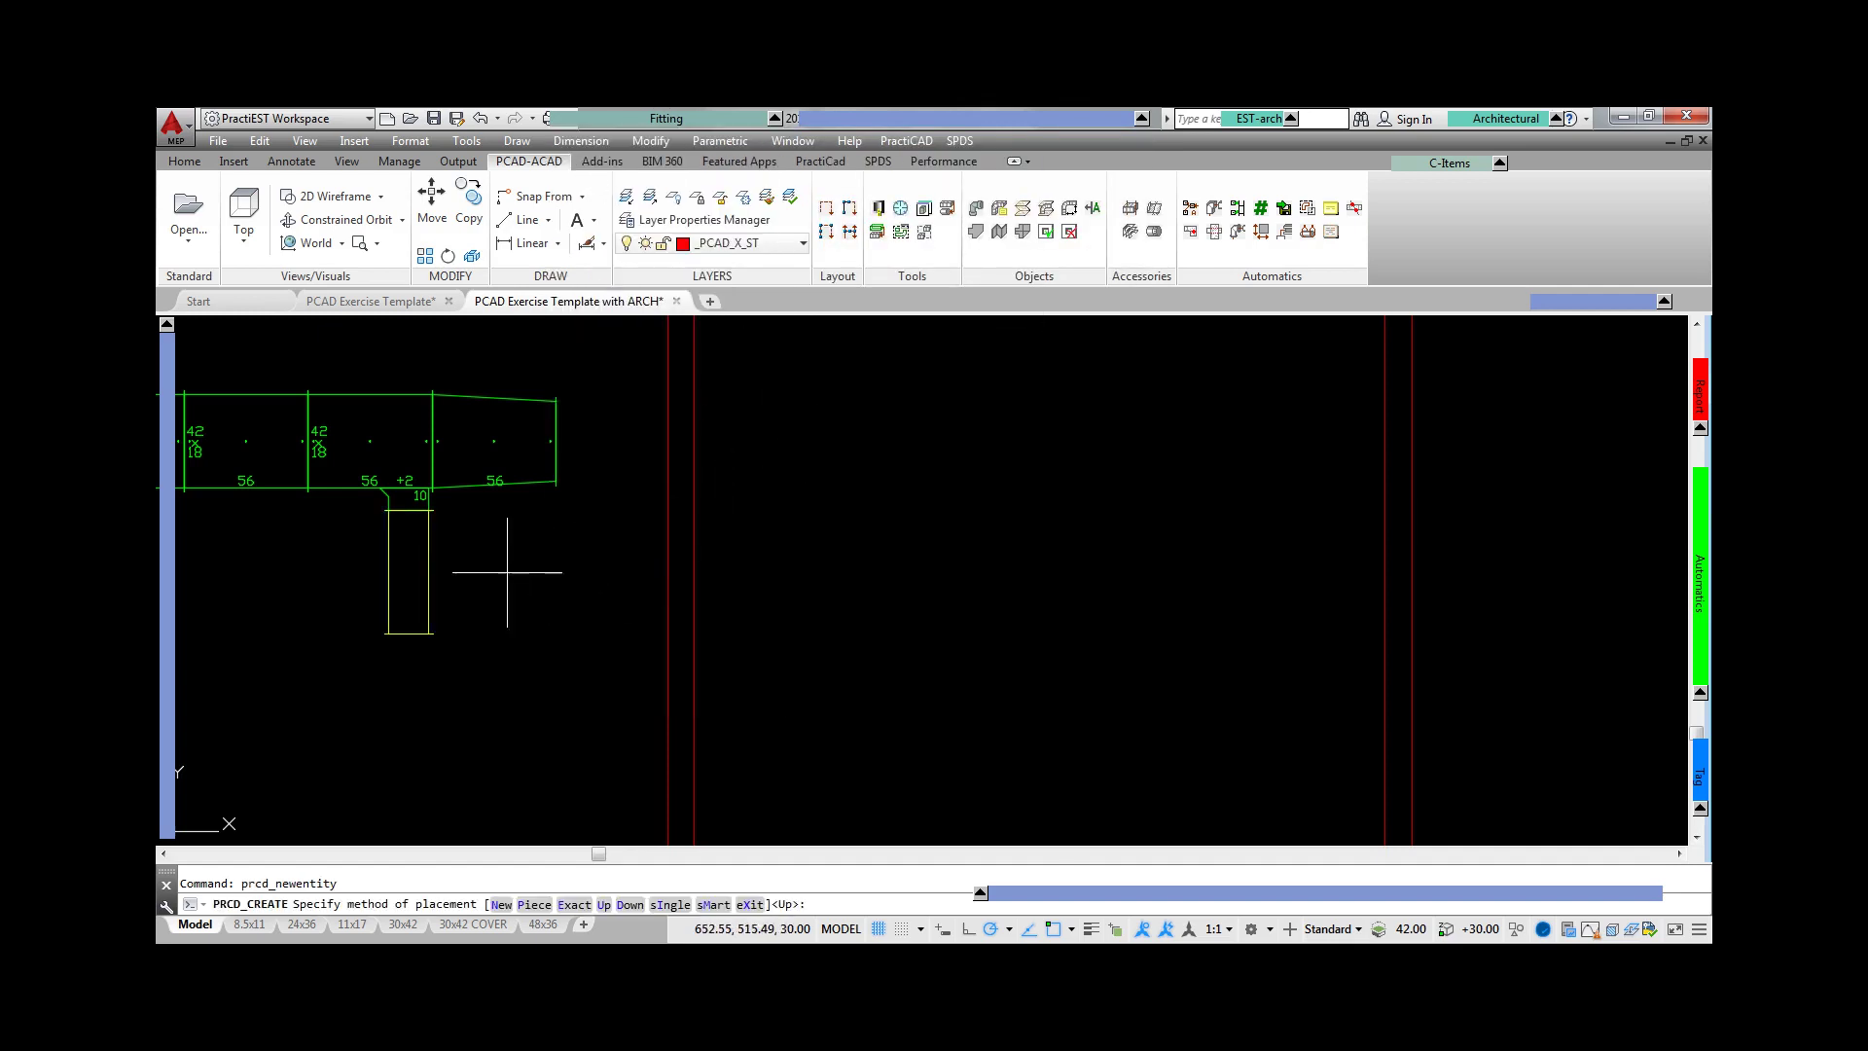
pyautogui.moveTo(220, 521)
pyautogui.moveTo(481, 458); pyautogui.dragTo(479, 481)
pyautogui.press('Return')
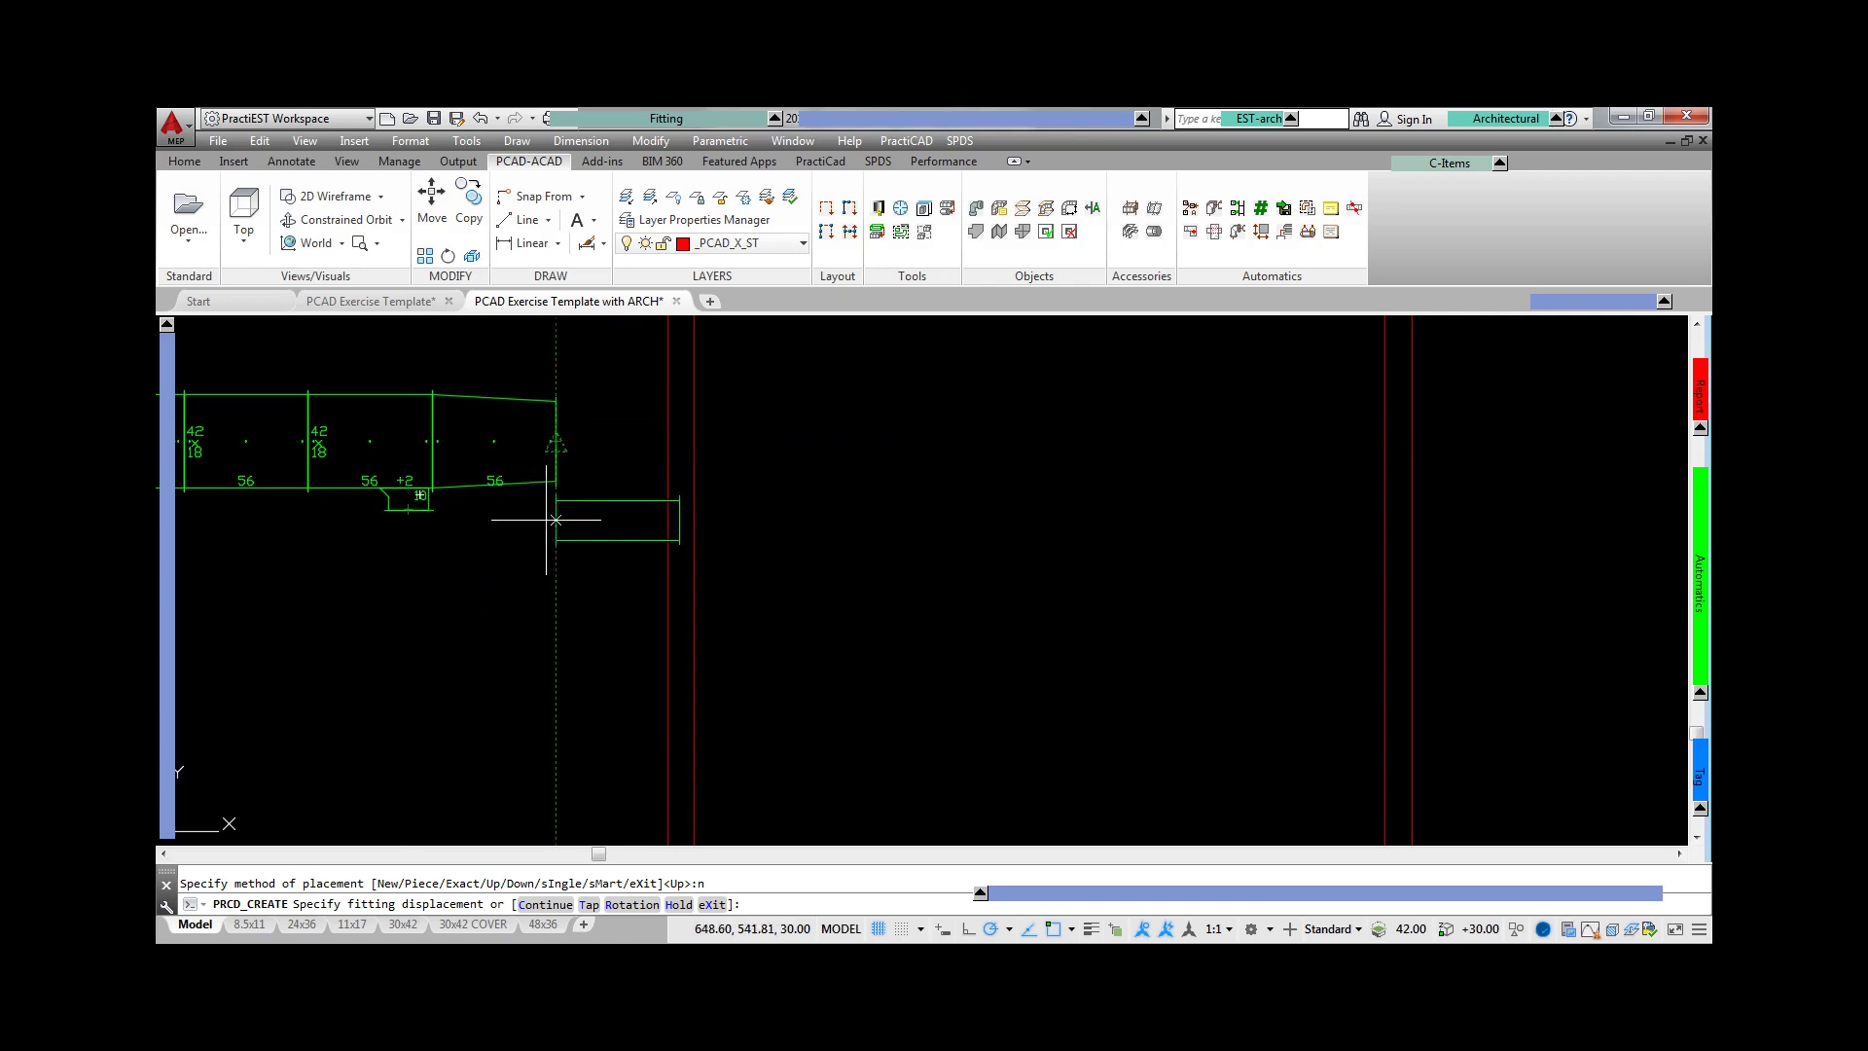
pyautogui.click(623, 455)
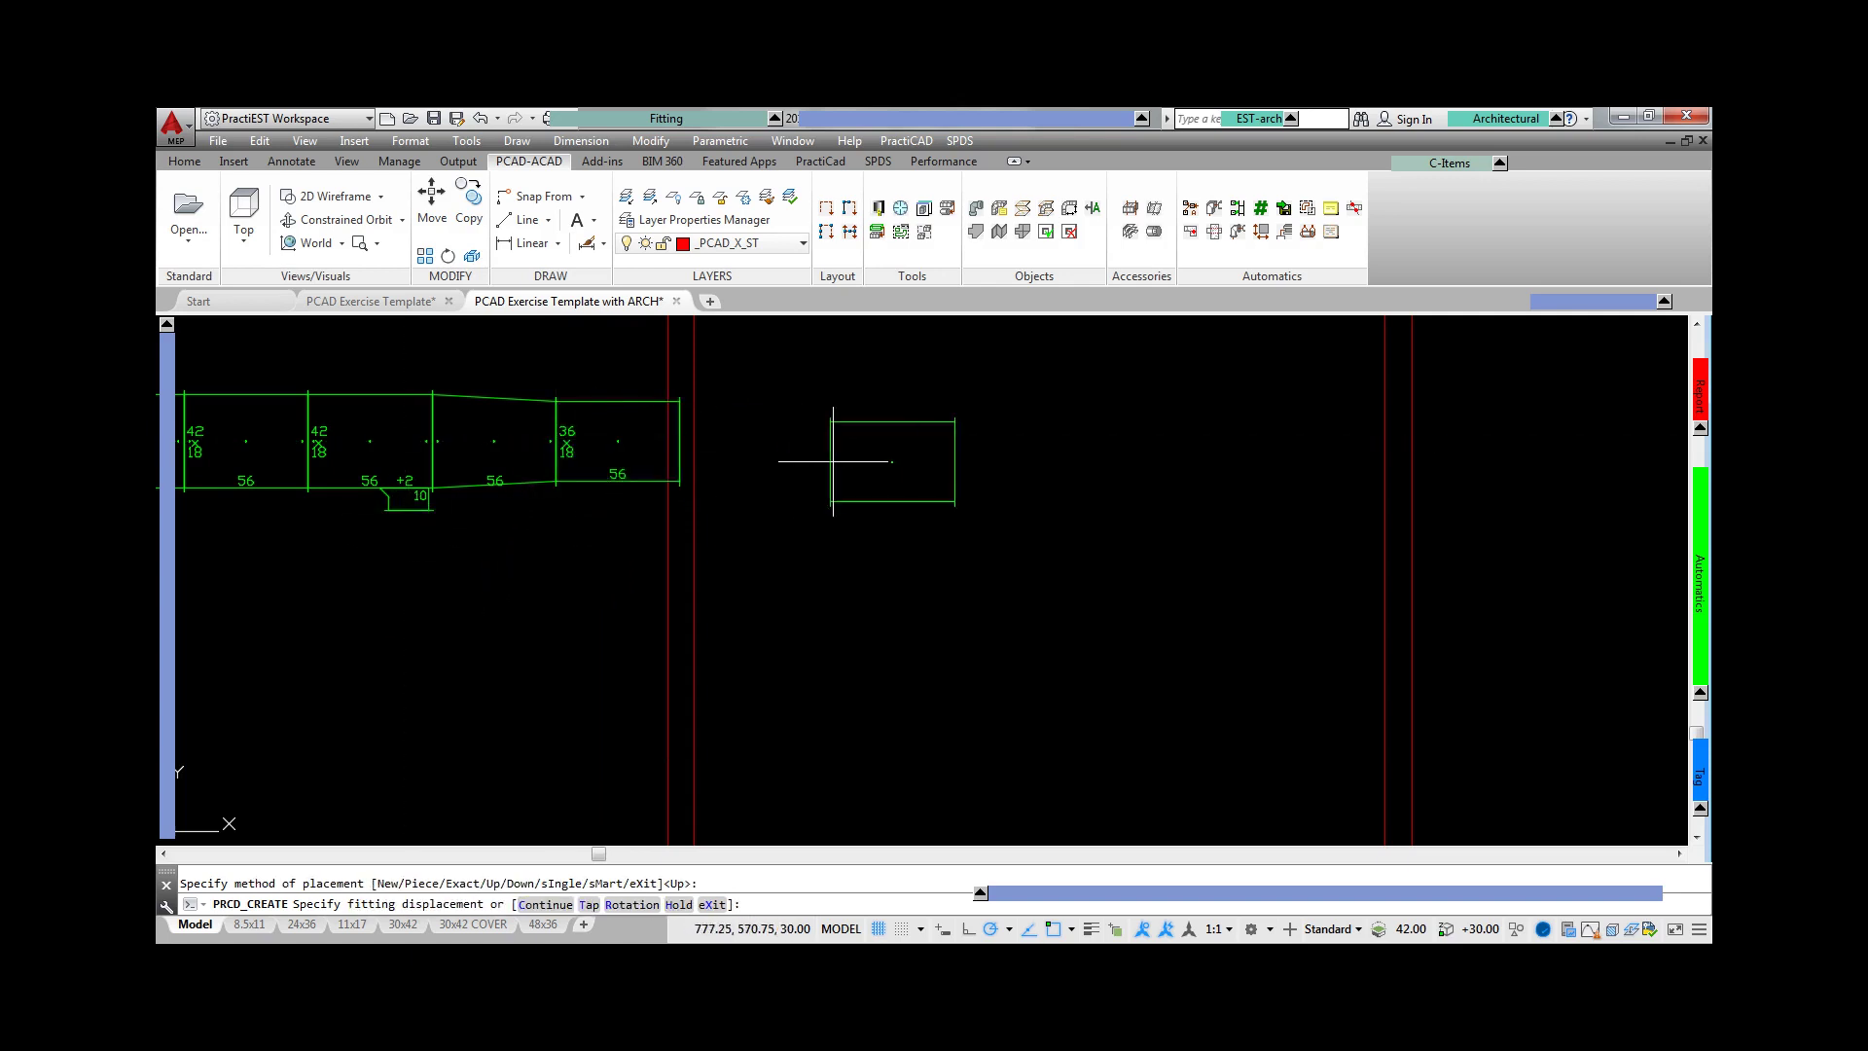
# - Continue the 36x18 run with straight ducts, a 90° square elbow and a downward run of ducts, using the Continue and Up placement options
pyautogui.click(665, 119)
pyautogui.click(594, 304)
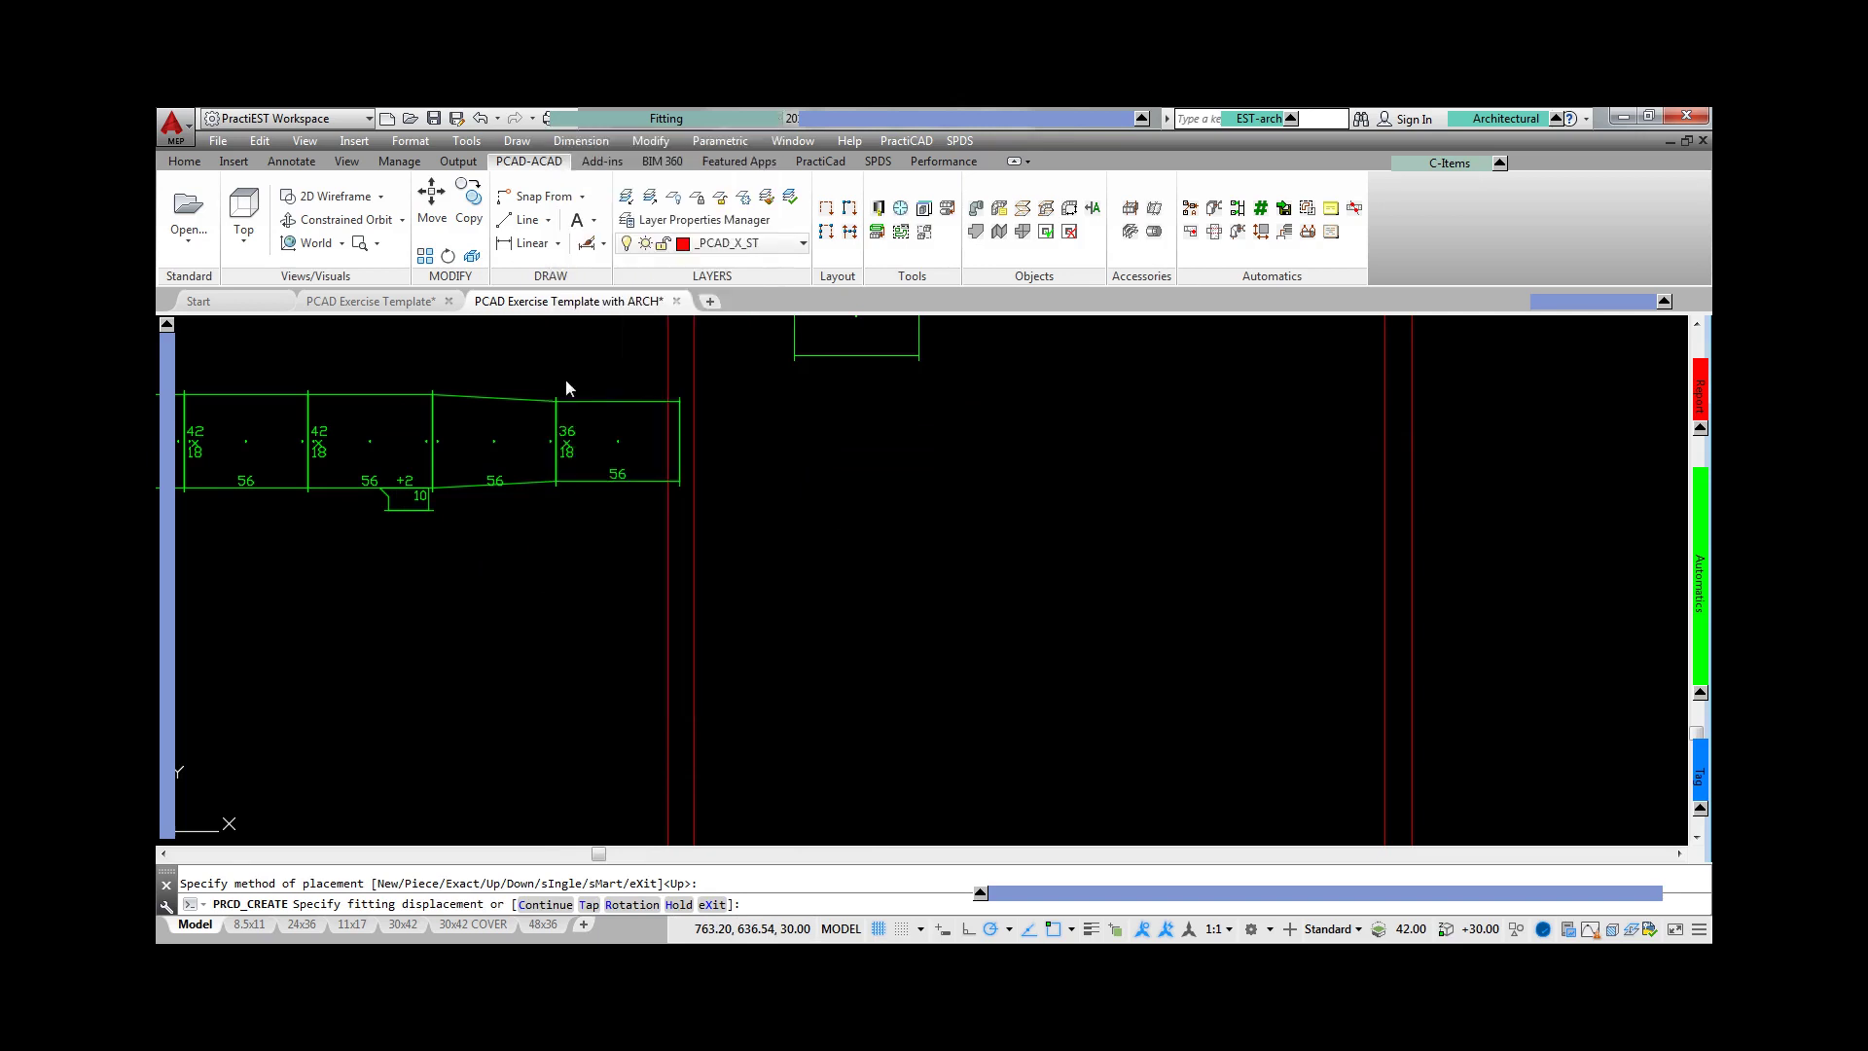
pyautogui.write('c')
pyautogui.press('Return')
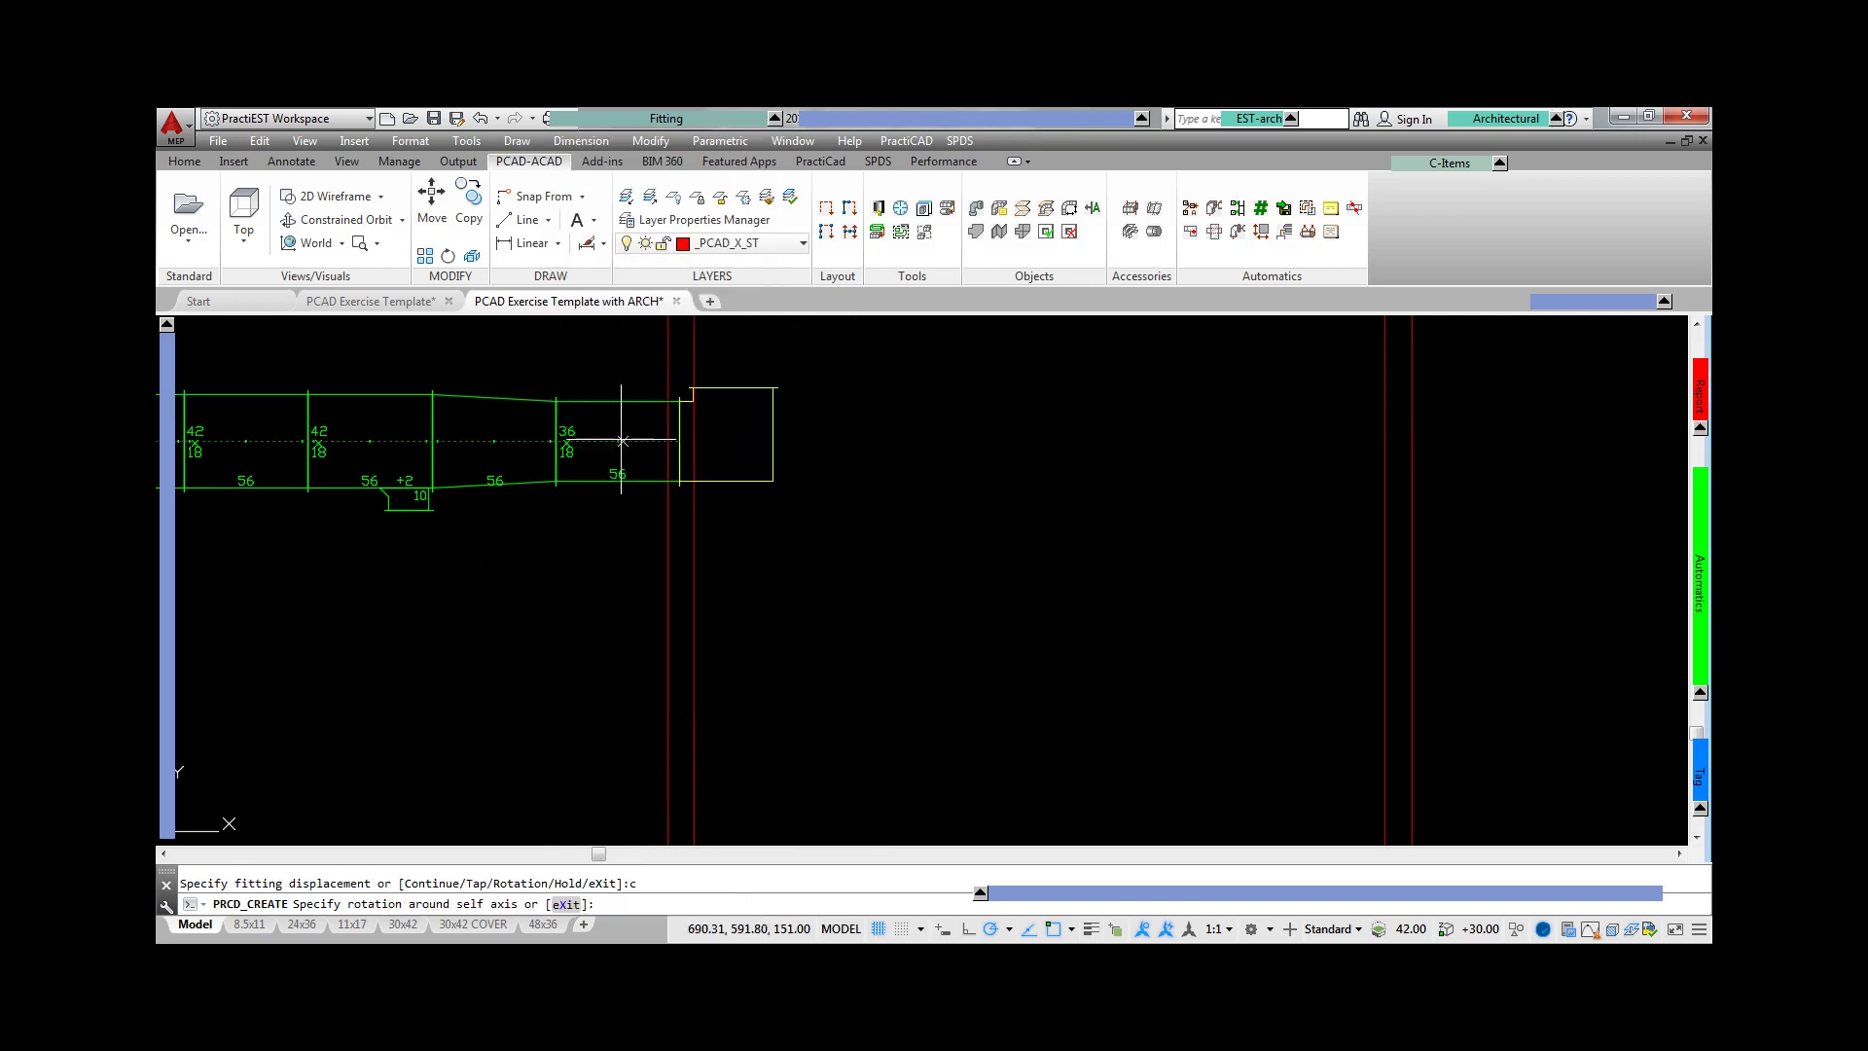
pyautogui.write('e')
pyautogui.press('Return')
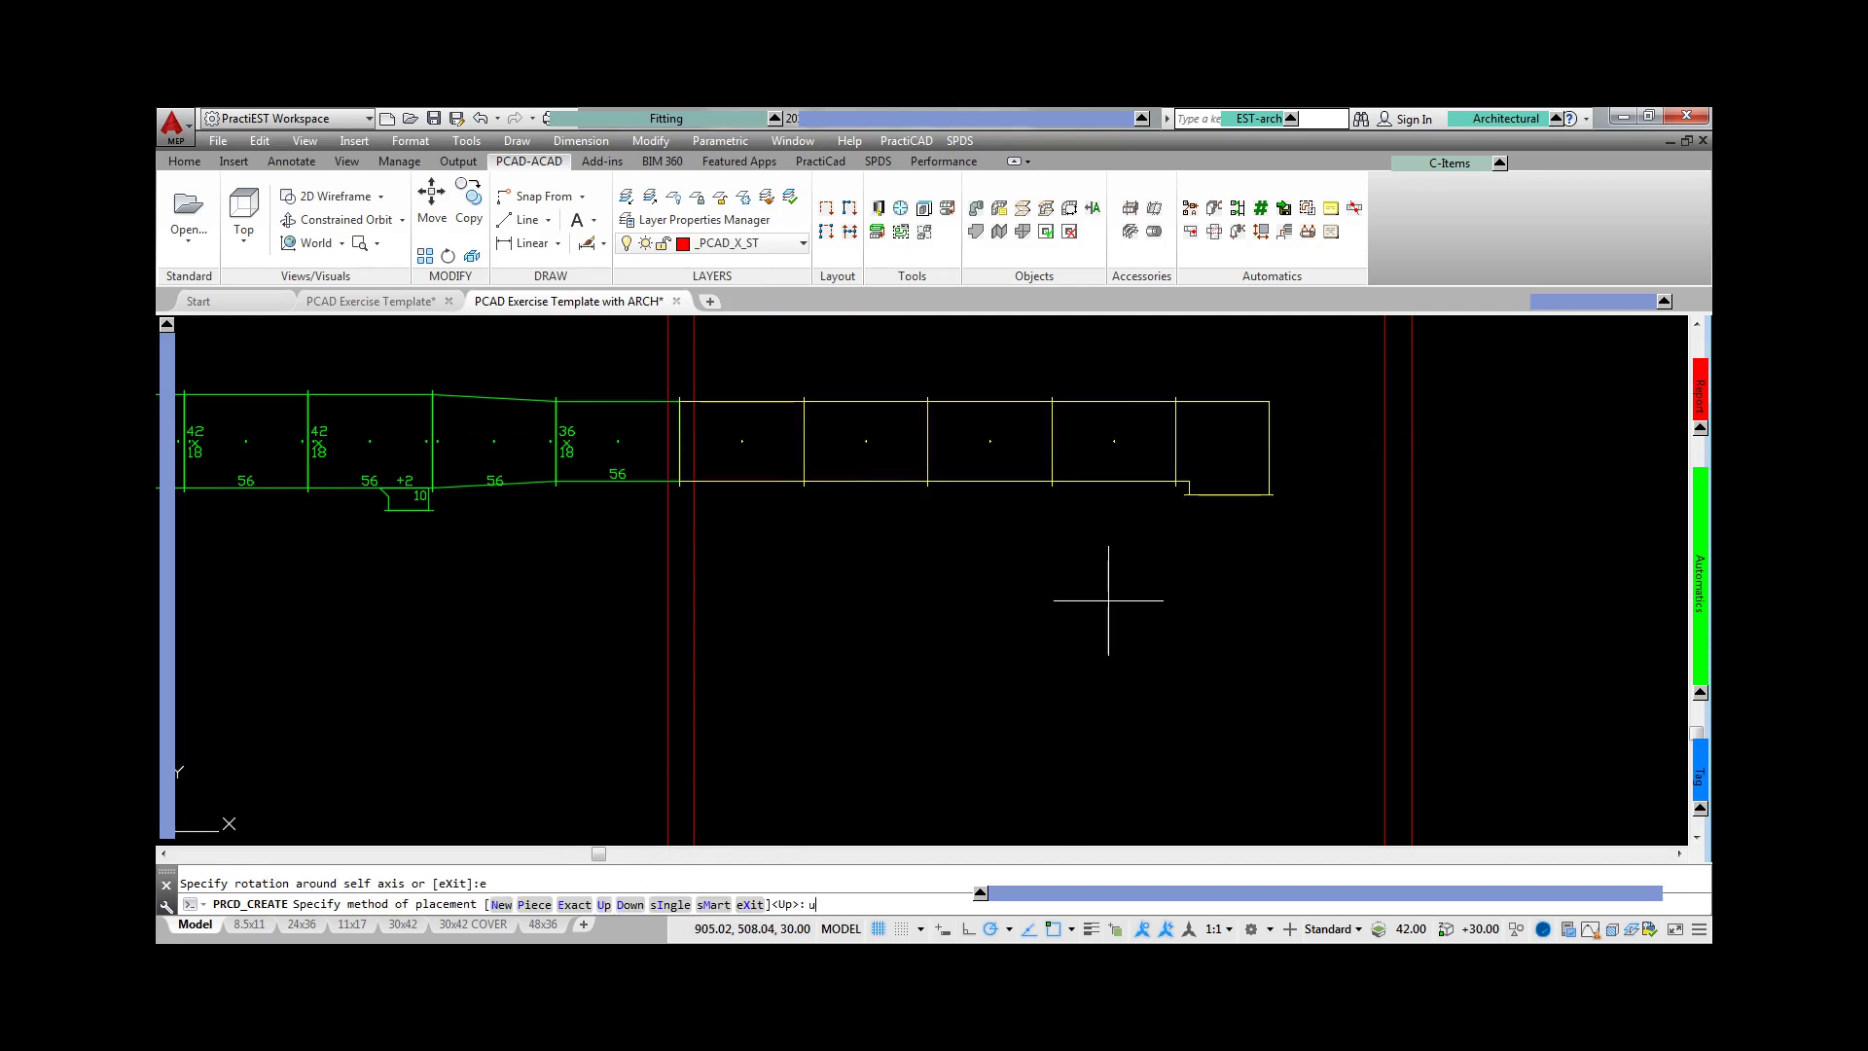
pyautogui.write('u')
pyautogui.press('Return')
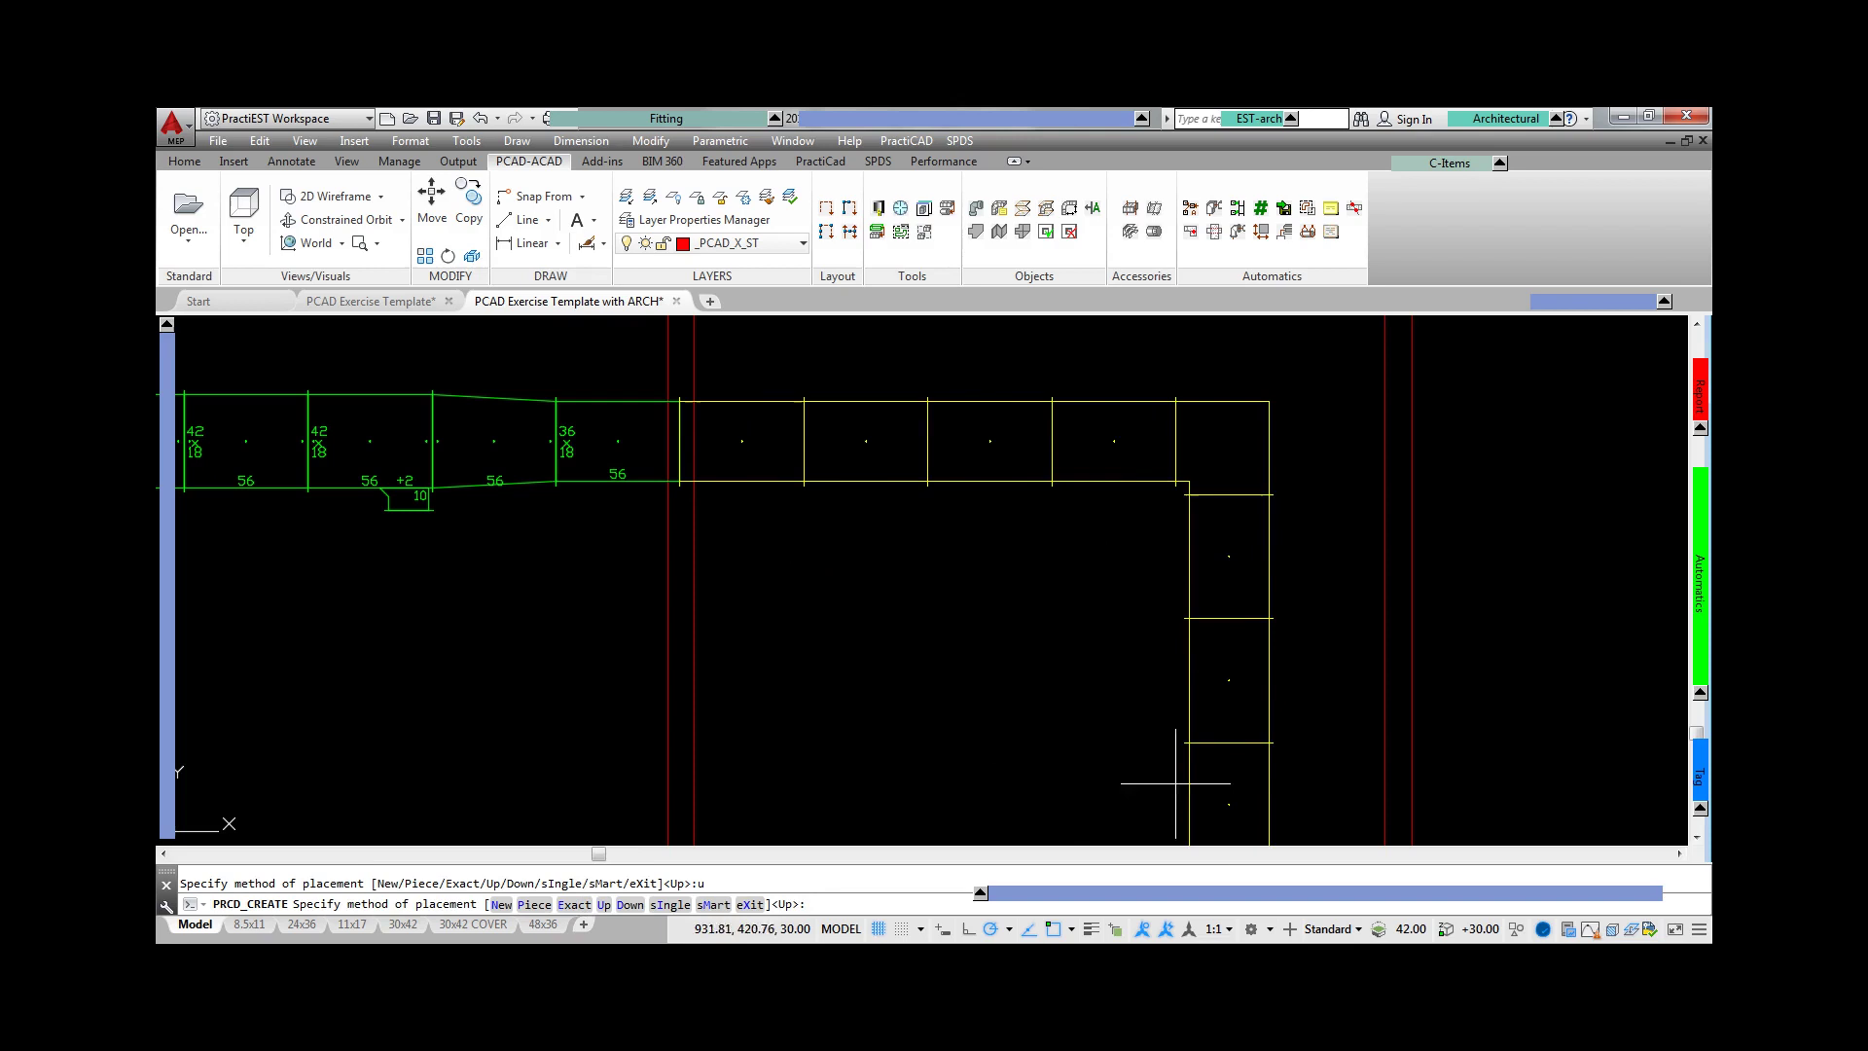
pyautogui.press('Escape')
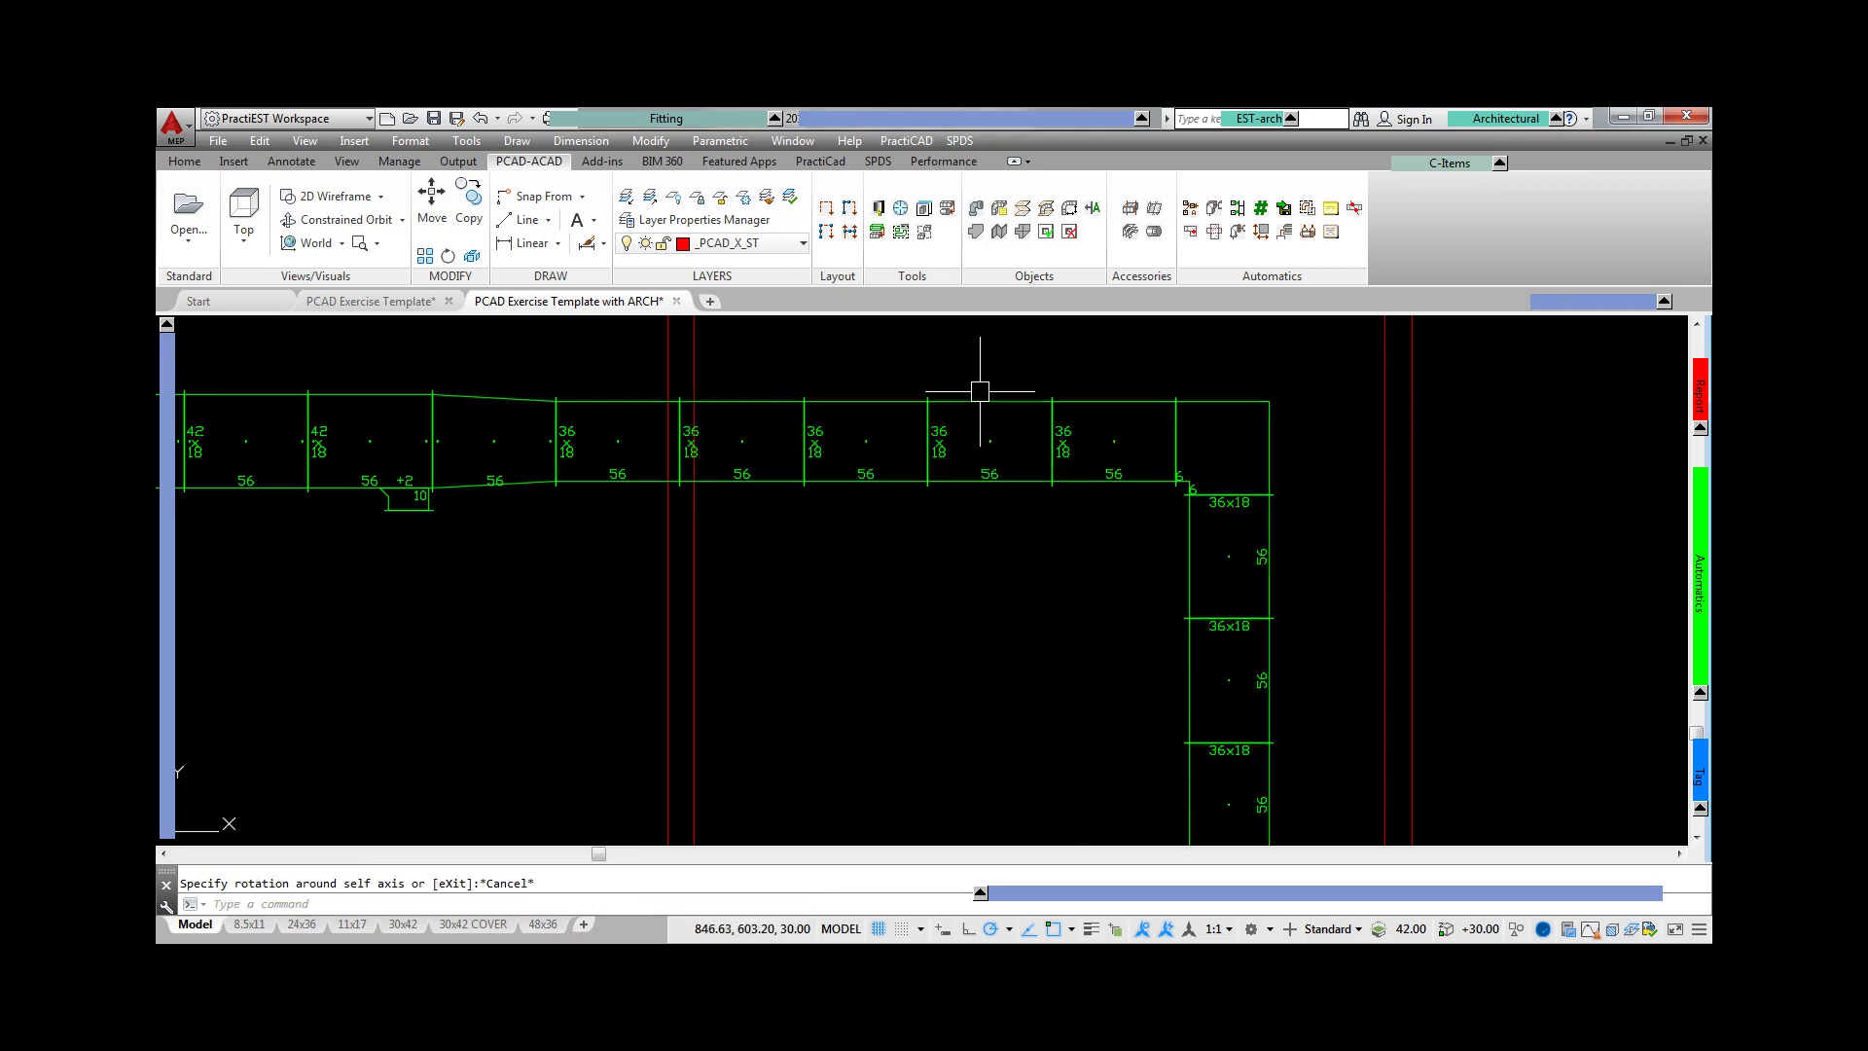
# - Set the width of the third straight duct before the elbow to 34, resizing the connected run
pyautogui.doubleClick(984, 396)
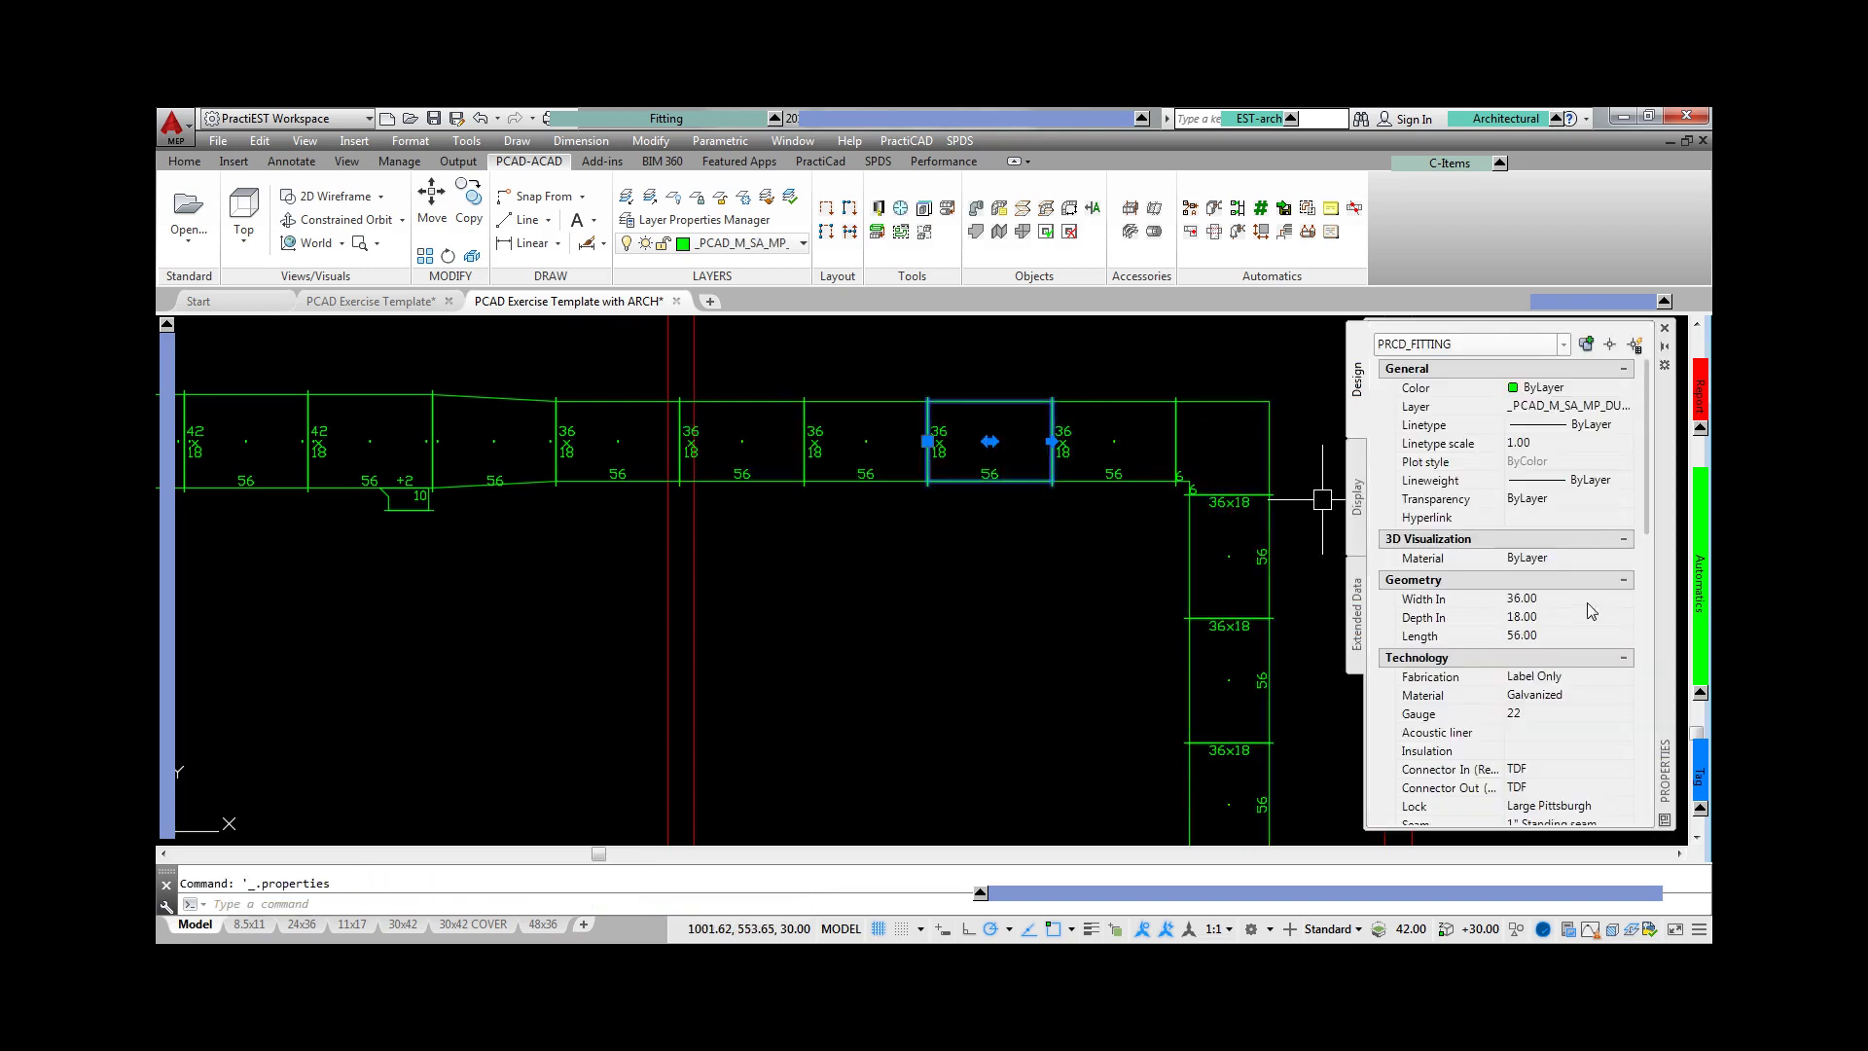
pyautogui.click(1531, 599)
pyautogui.write('34')
pyautogui.press('Tab')
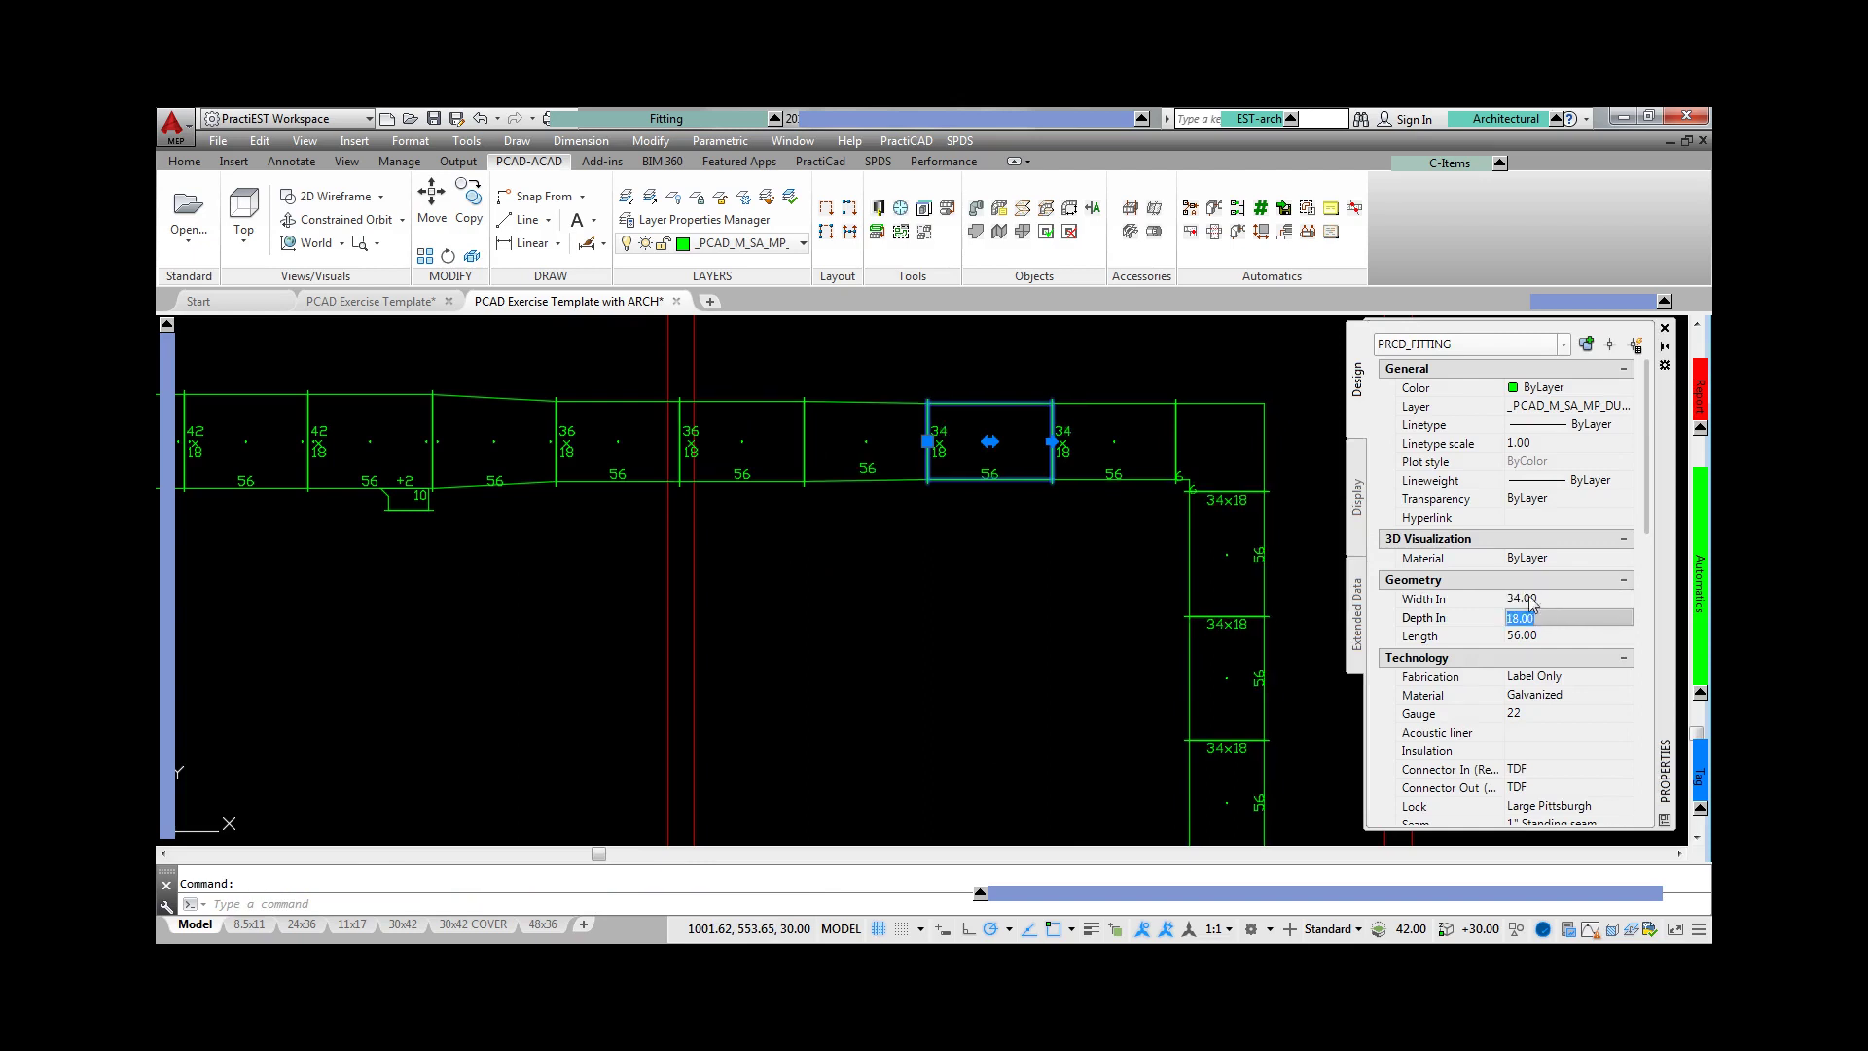
# - Erase two ducts from the lower end of the vertical run and move the elbow with its attached ducts right, past the beam
pyautogui.moveTo(1114, 529); pyautogui.dragTo(734, 490, button='middle')
pyautogui.press('Delete')
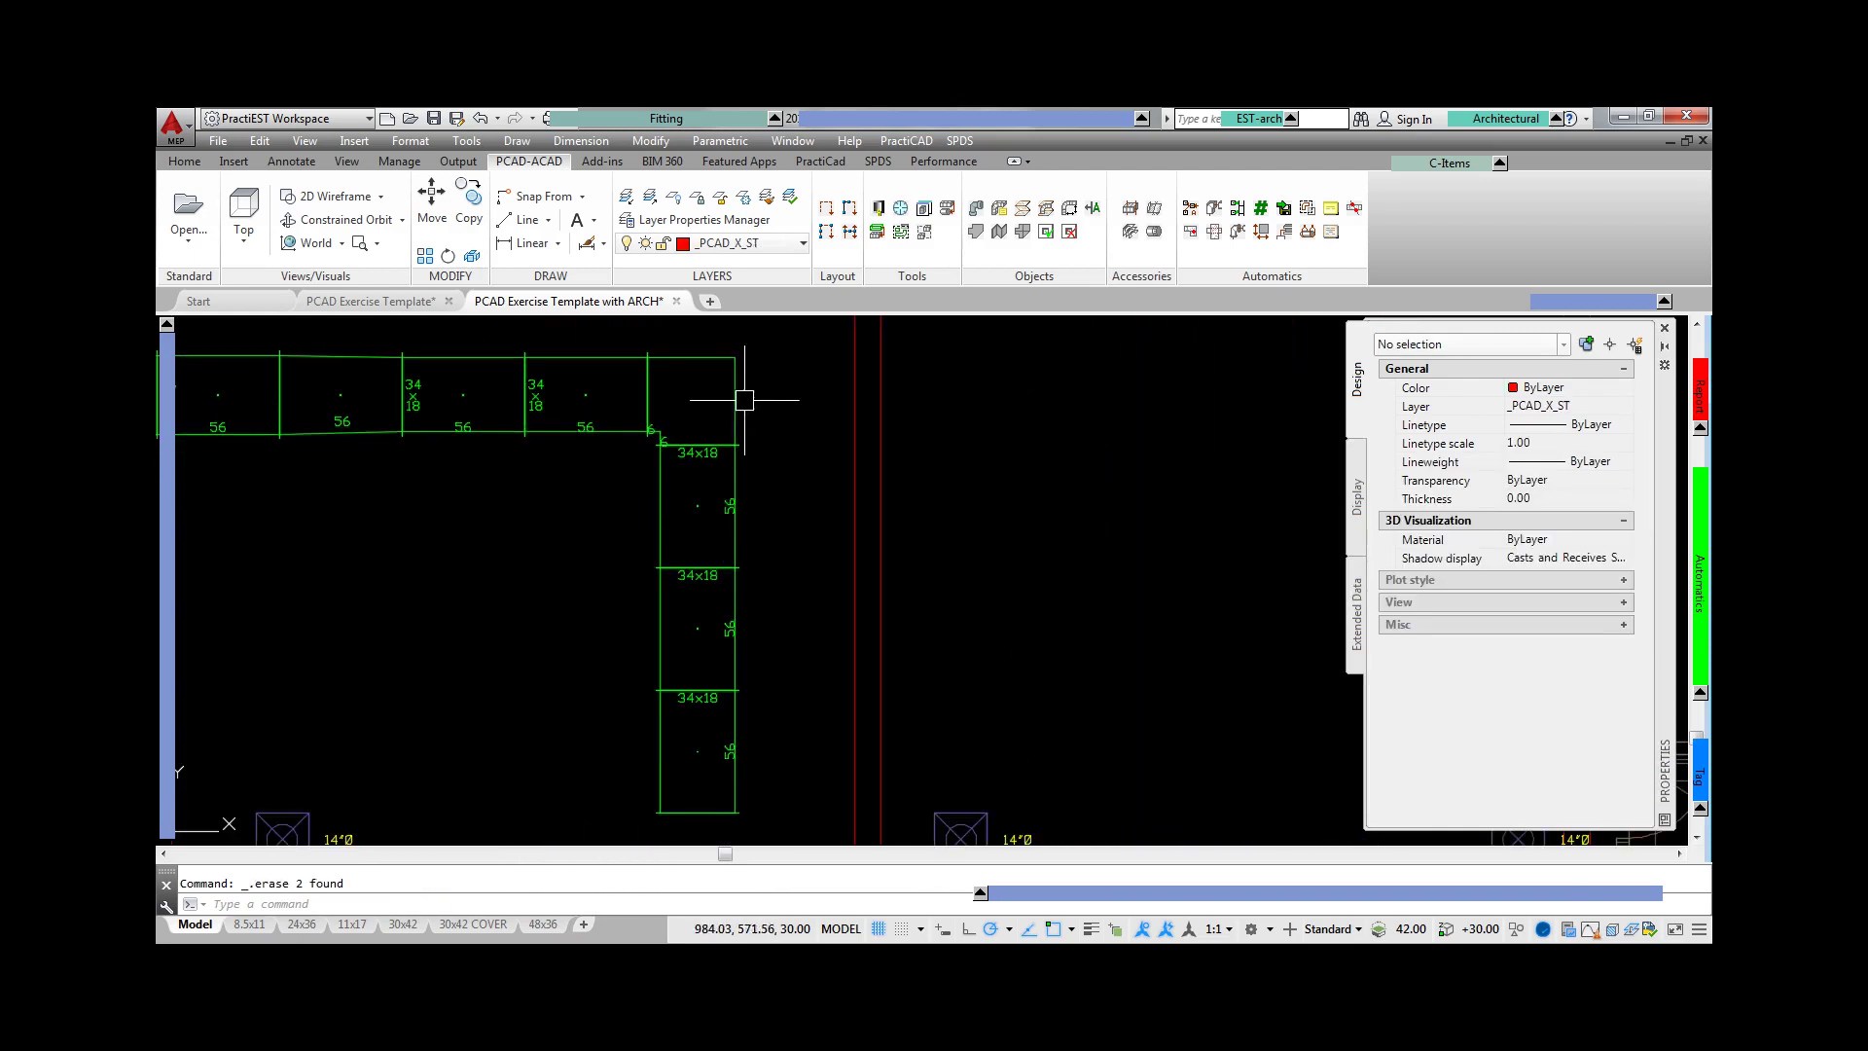
pyautogui.click(710, 392)
pyautogui.click(664, 400)
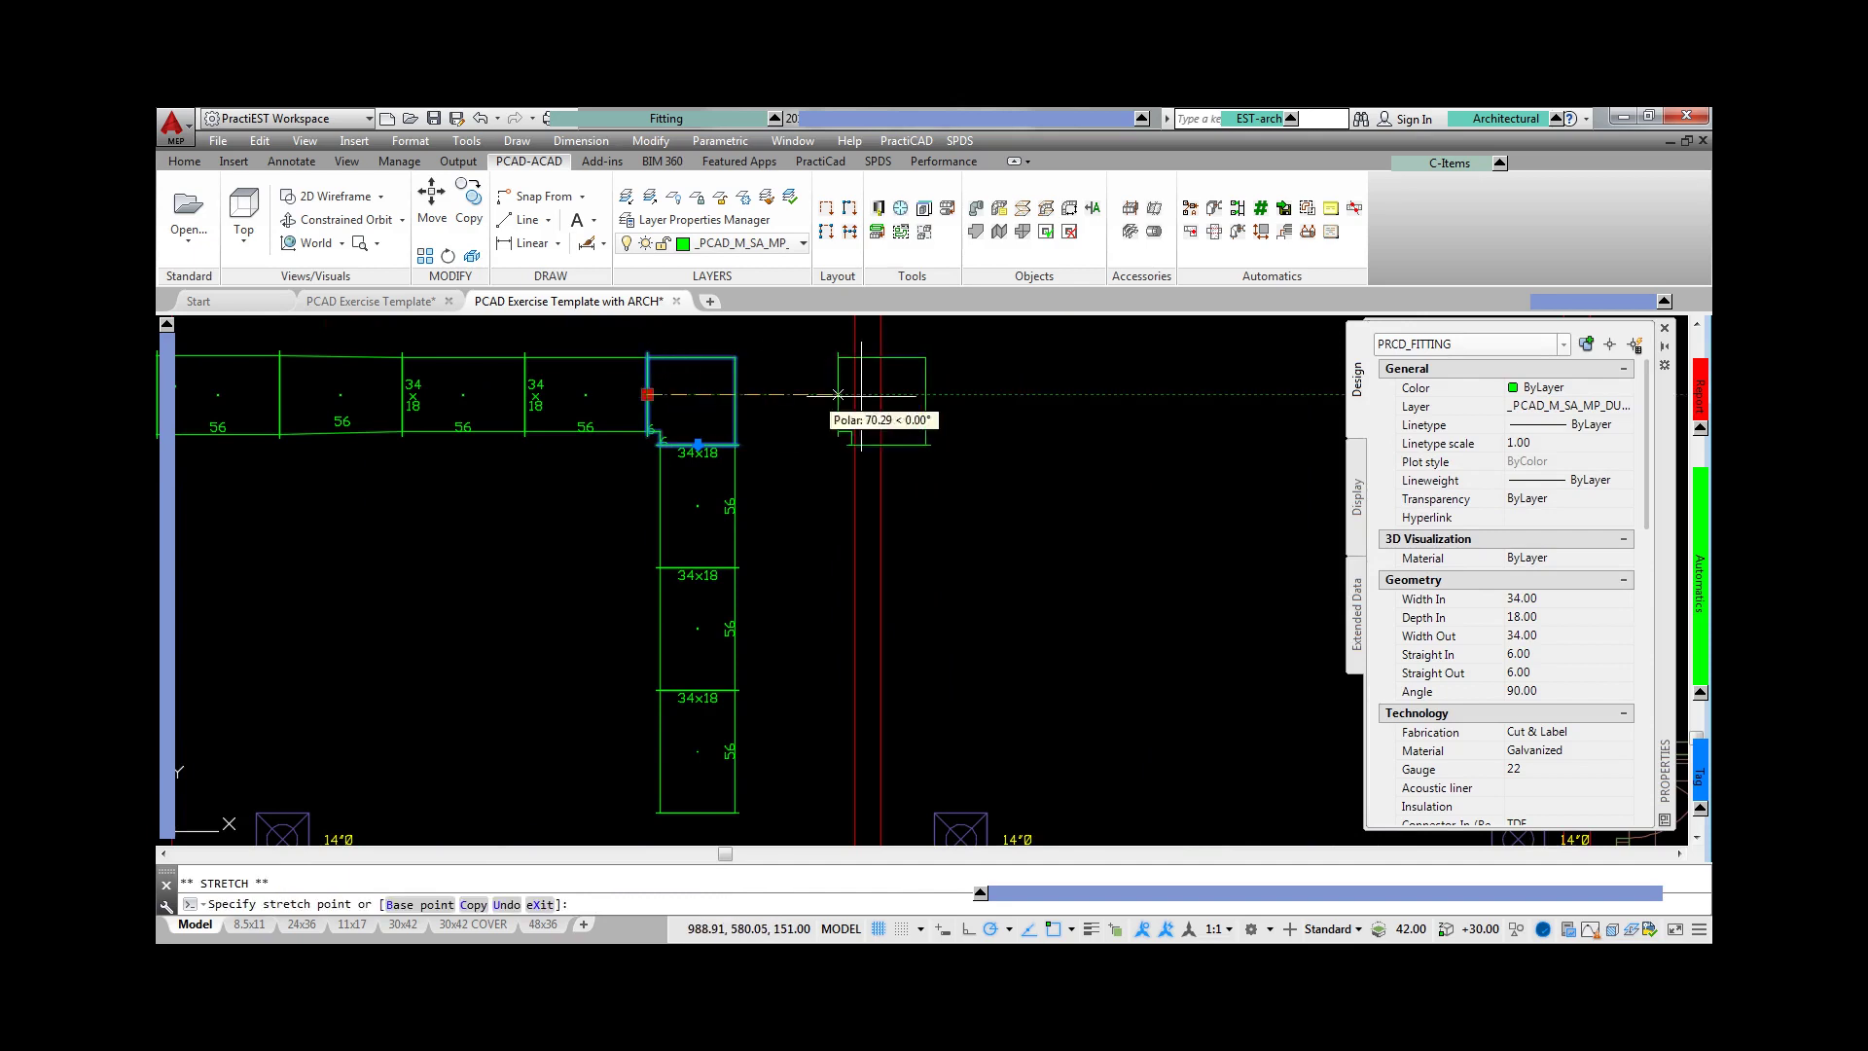
pyautogui.click(951, 400)
pyautogui.press('Escape')
# - Move the two lower 34x18 ducts of the vertical run away to the right, then select the upper one of them
pyautogui.click(947, 594)
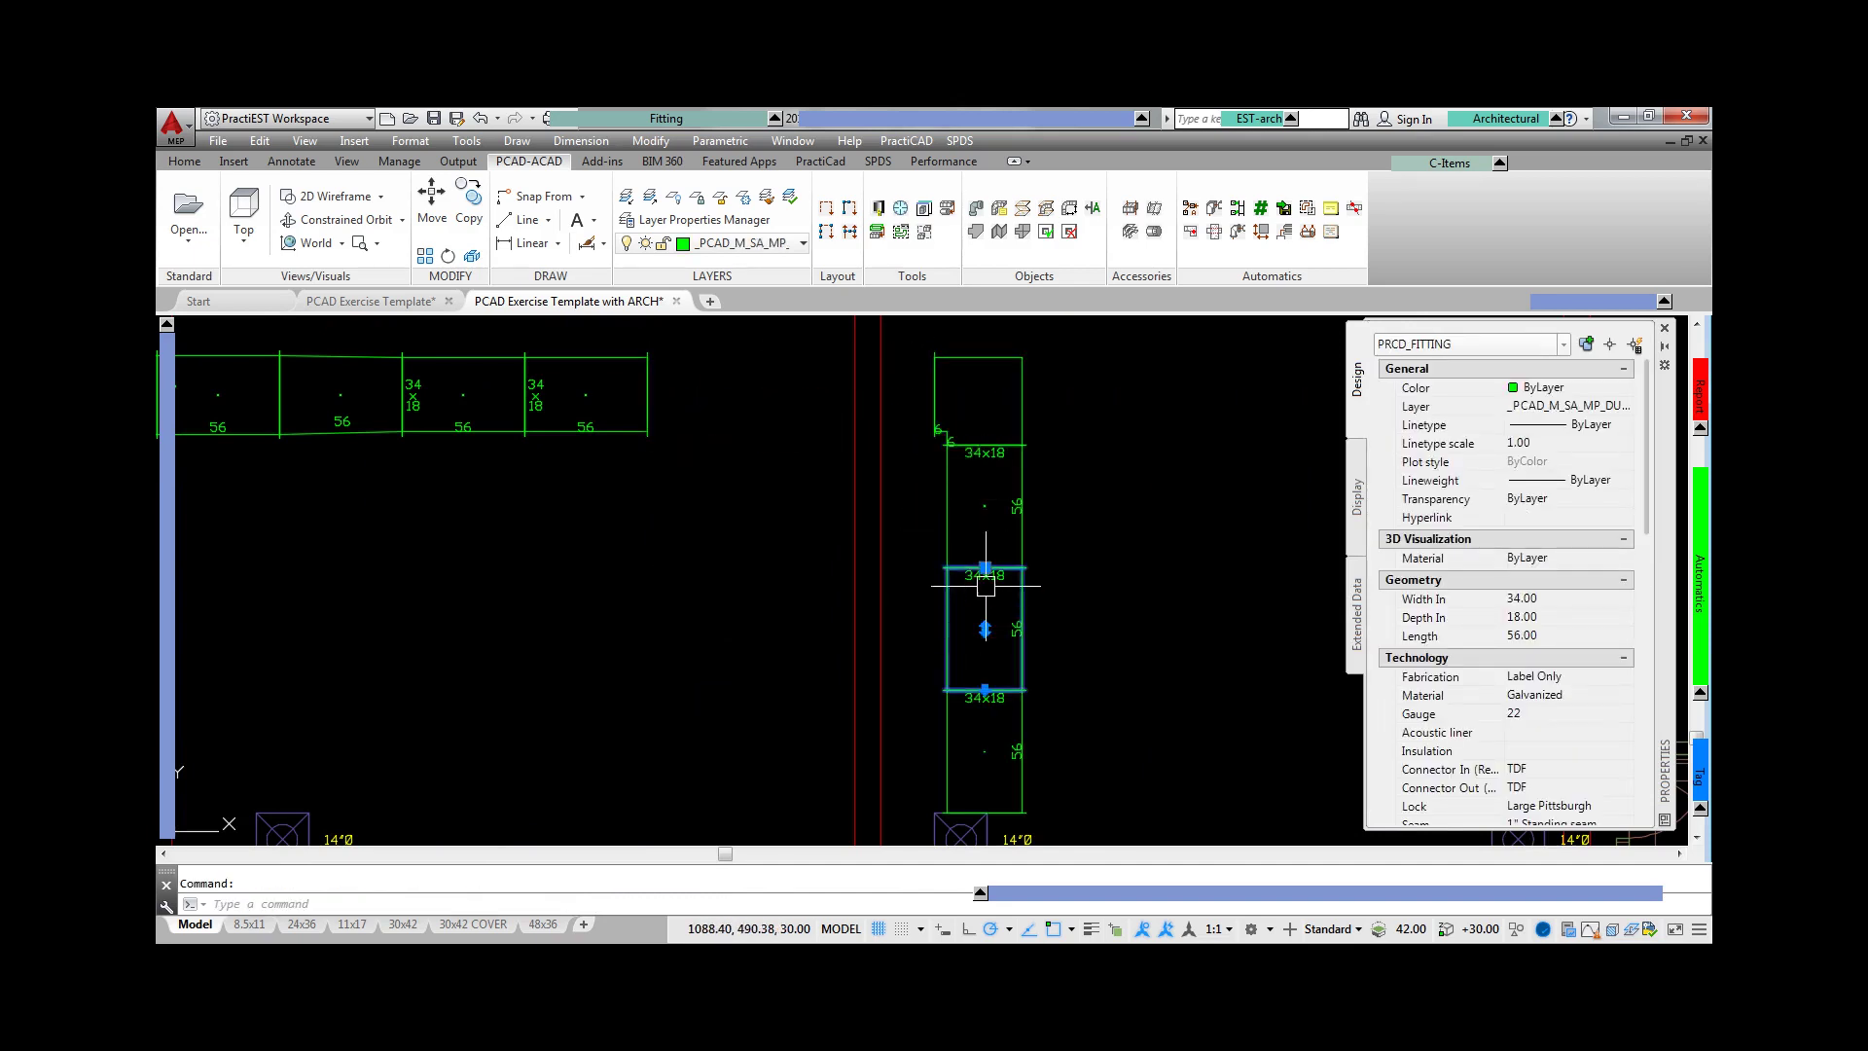
pyautogui.click(985, 568)
pyautogui.click(1211, 520)
pyautogui.press('Escape')
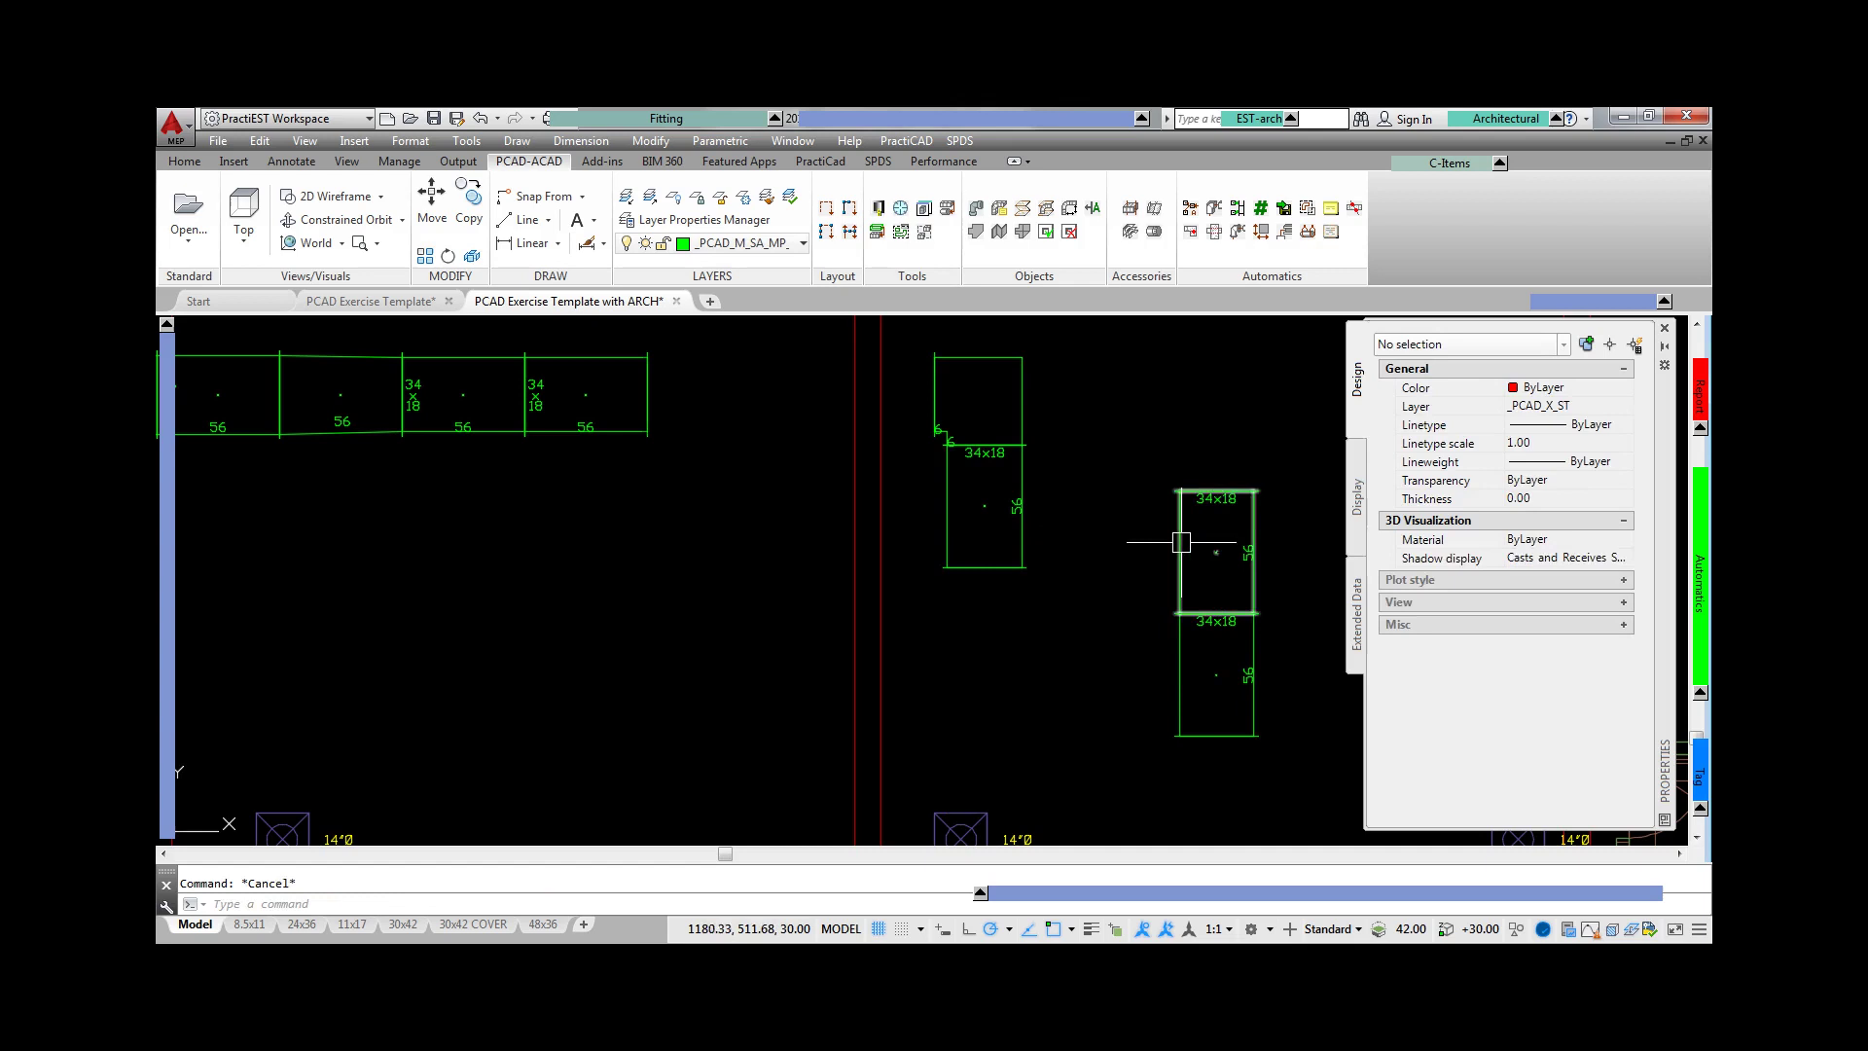
pyautogui.click(1181, 539)
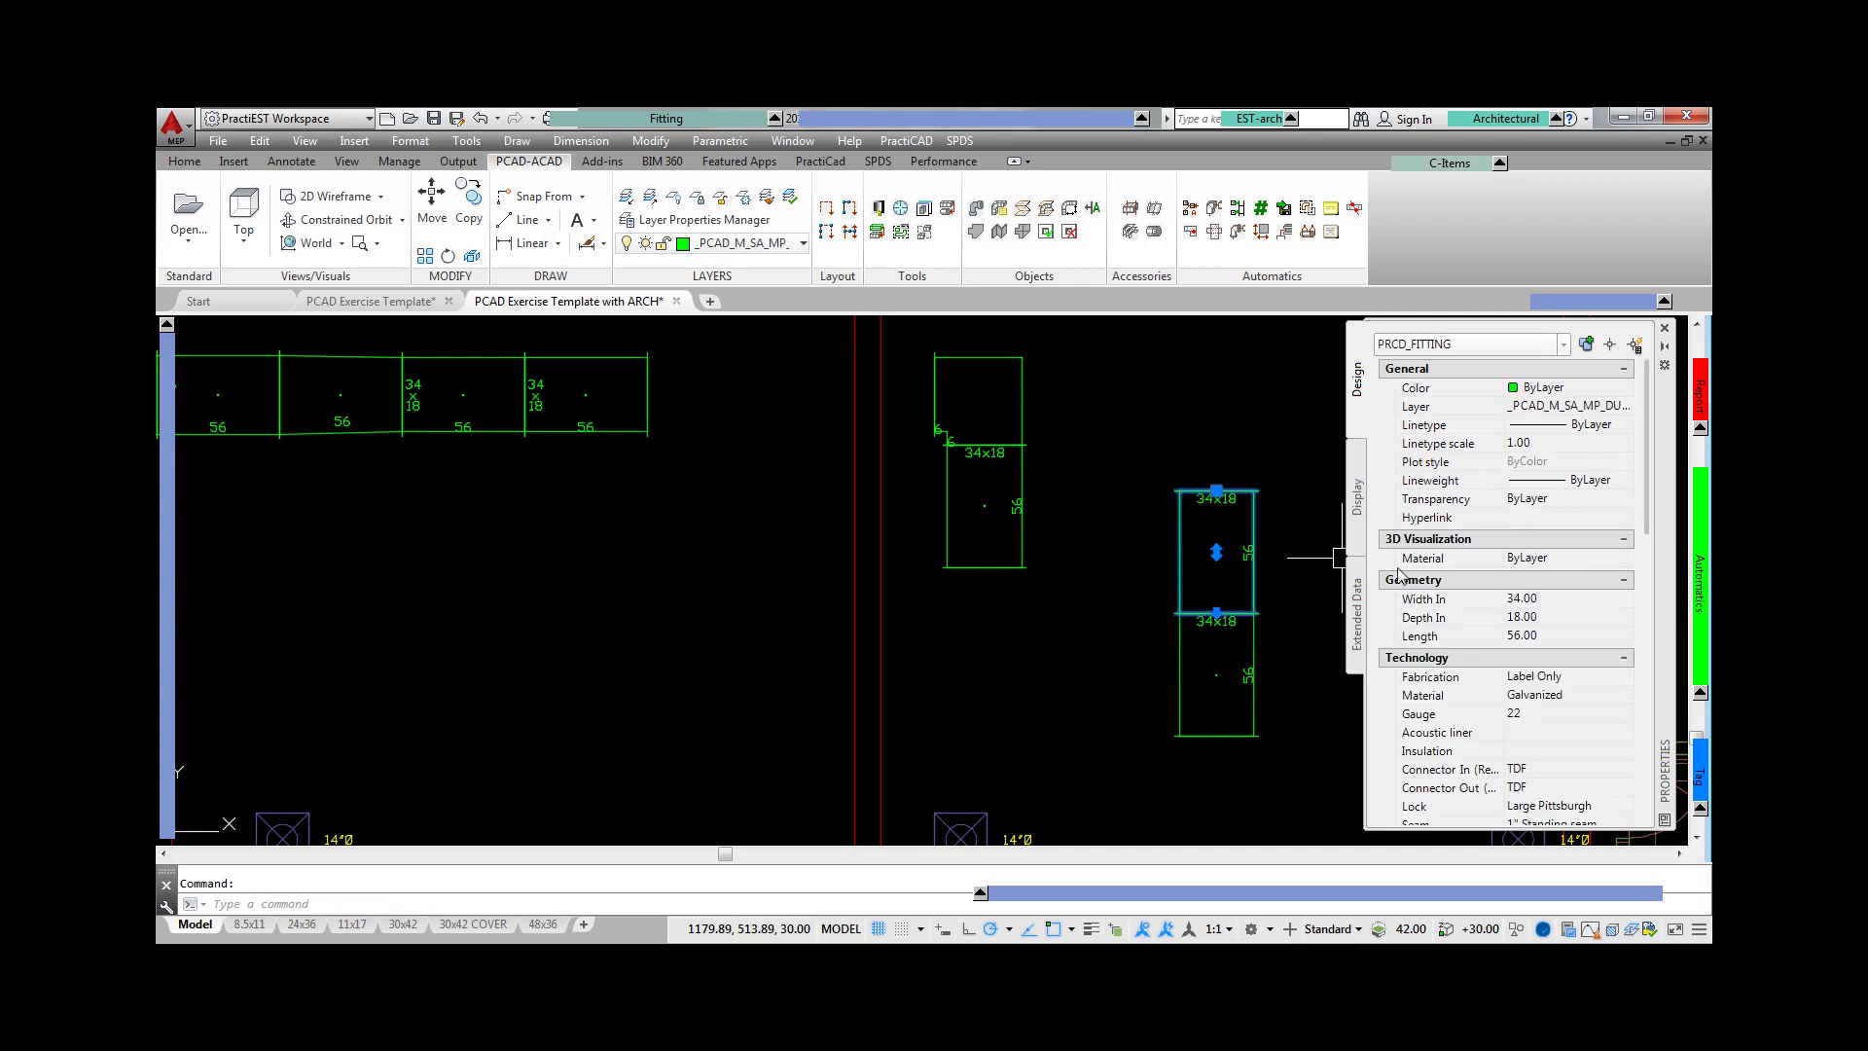
# - Set the width of the upper duct in the detached pair to 32, resizing both connected ducts
pyautogui.click(1585, 599)
pyautogui.write('32')
pyautogui.press('Return')
pyautogui.press('Escape')
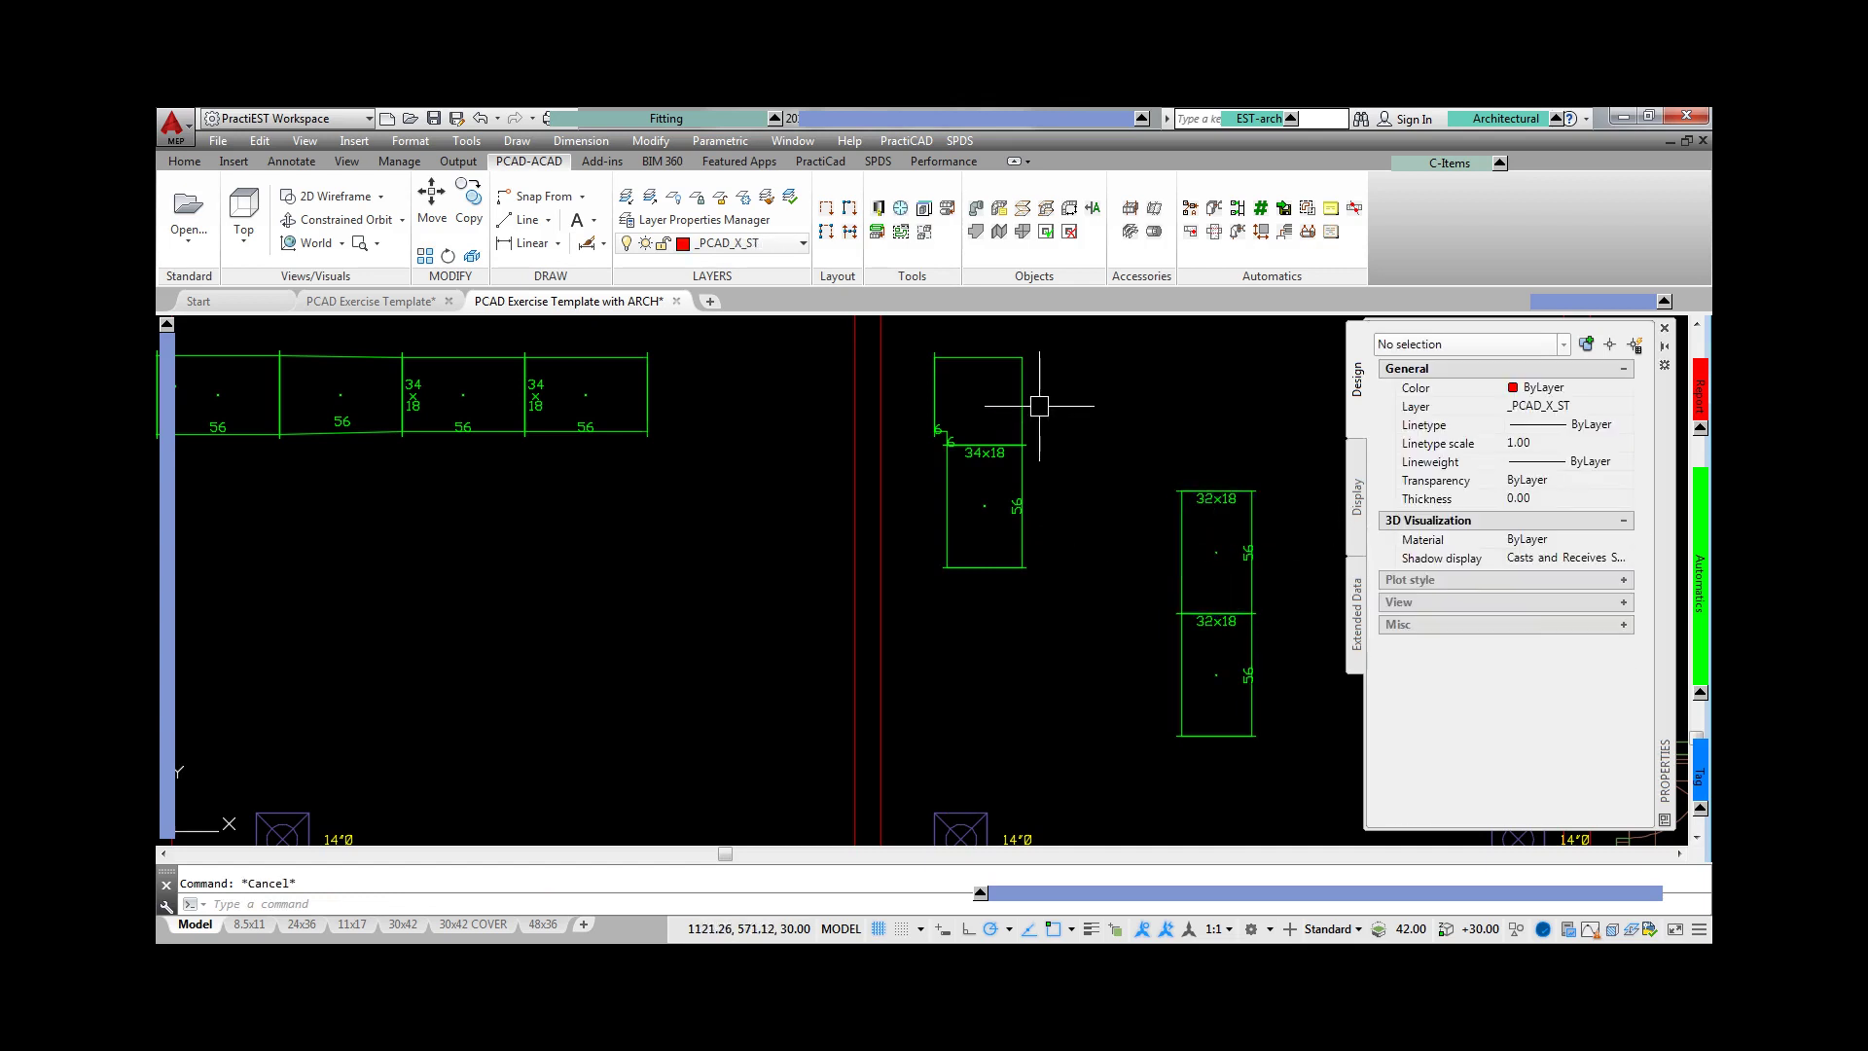
# - Set the detached square elbow's inlet width to 42 and its inlet connector to Slip & Drive
pyautogui.click(1023, 405)
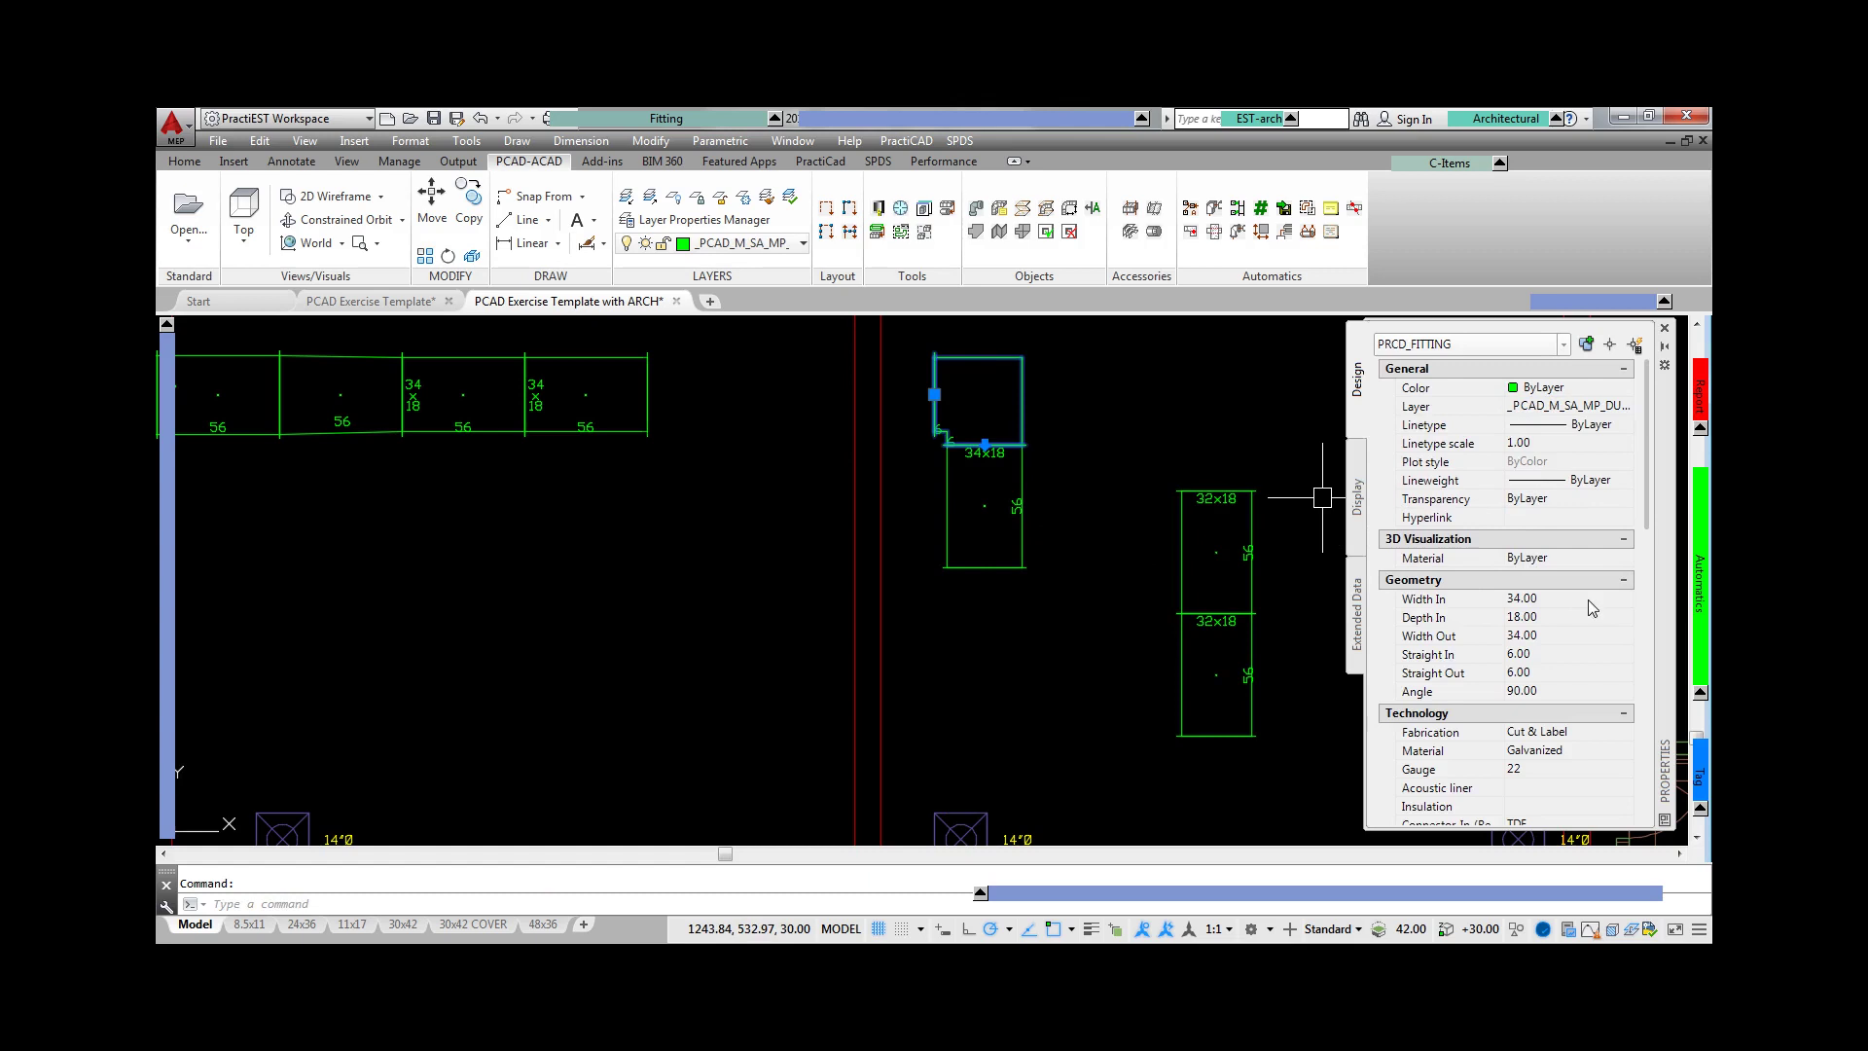
pyautogui.click(1586, 599)
pyautogui.write('42')
pyautogui.press('Tab')
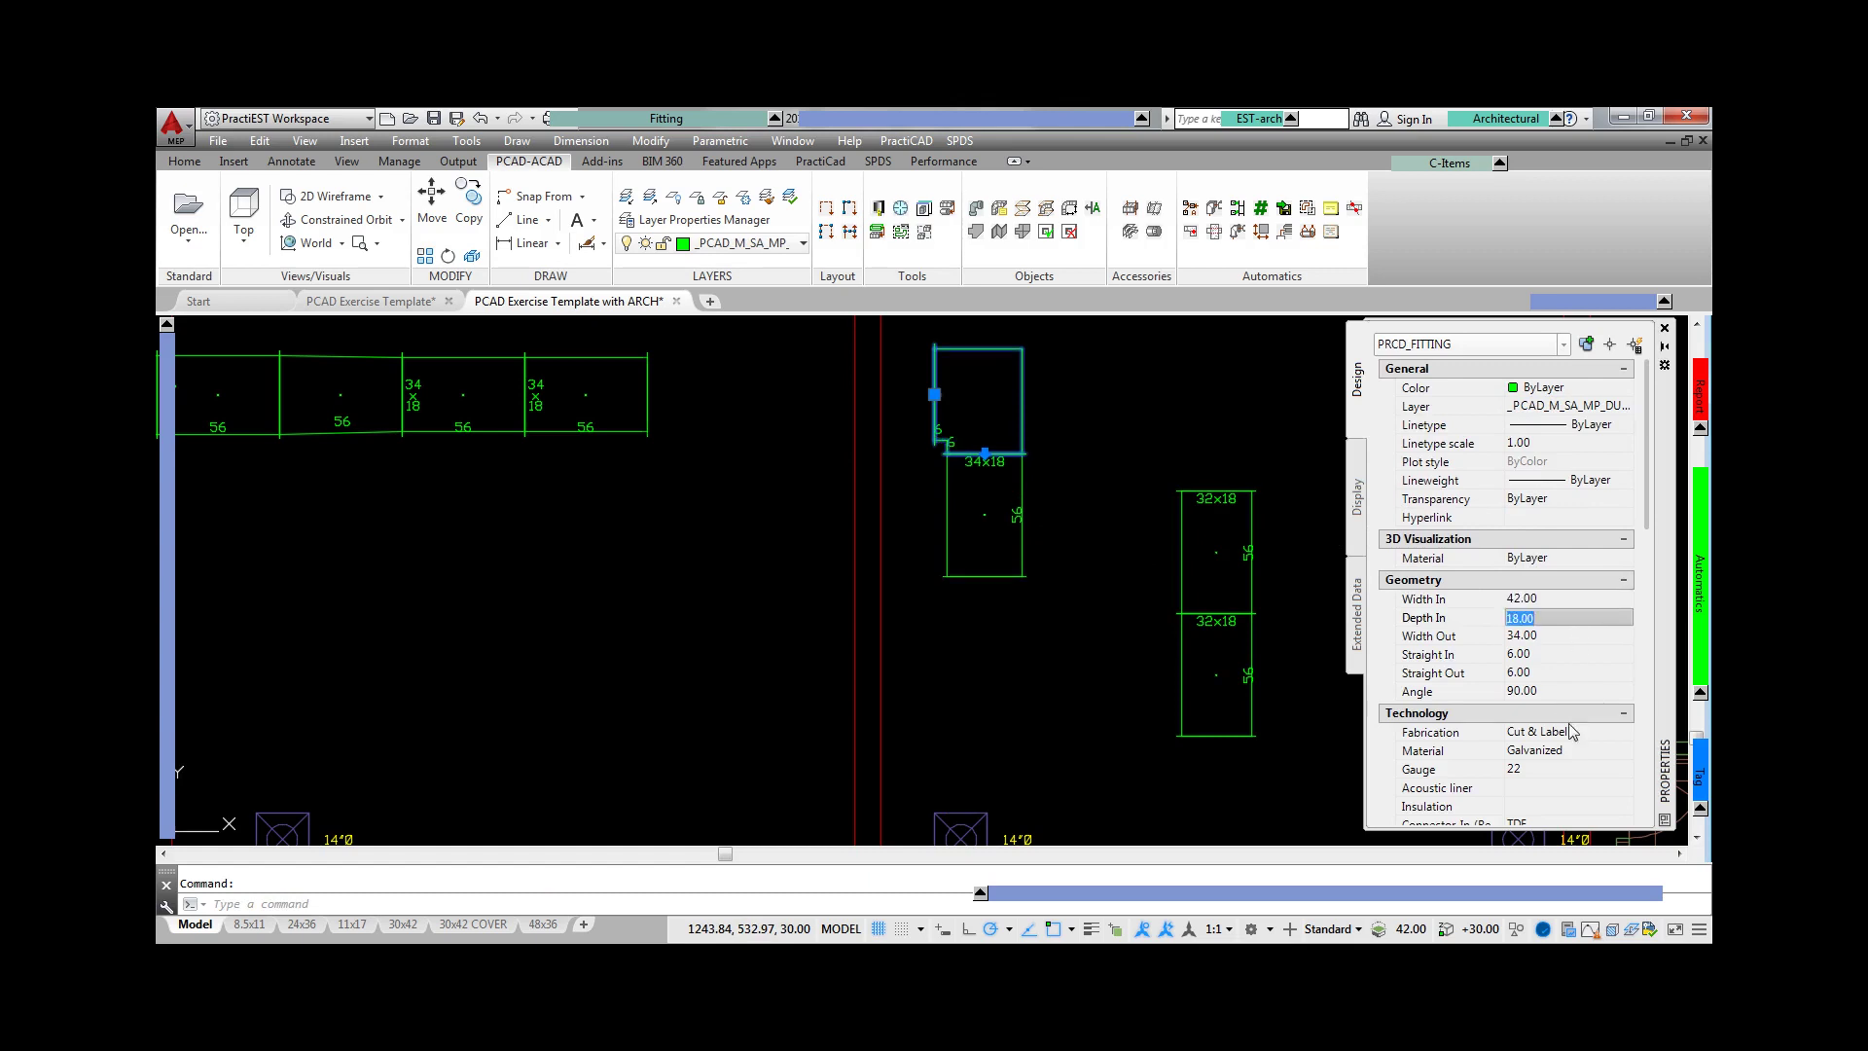
pyautogui.scroll(-3, 1568, 633)
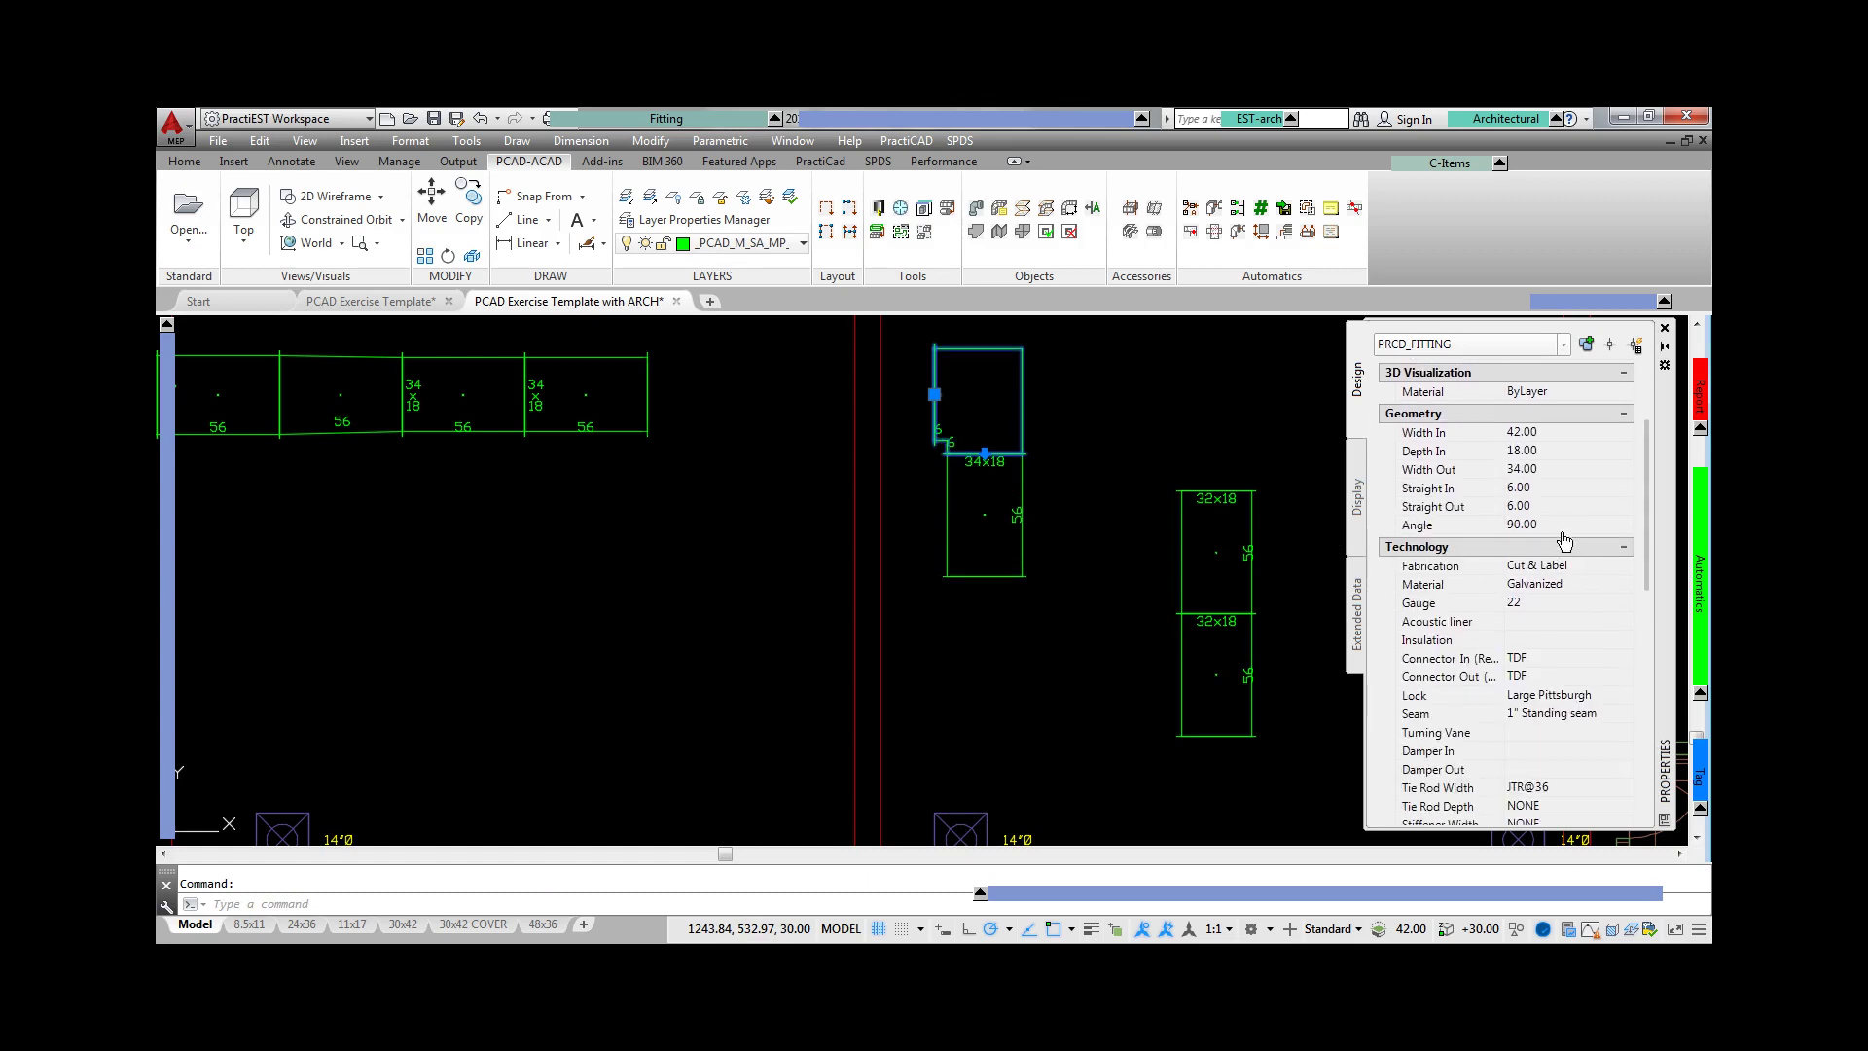
pyautogui.doubleClick(1566, 659)
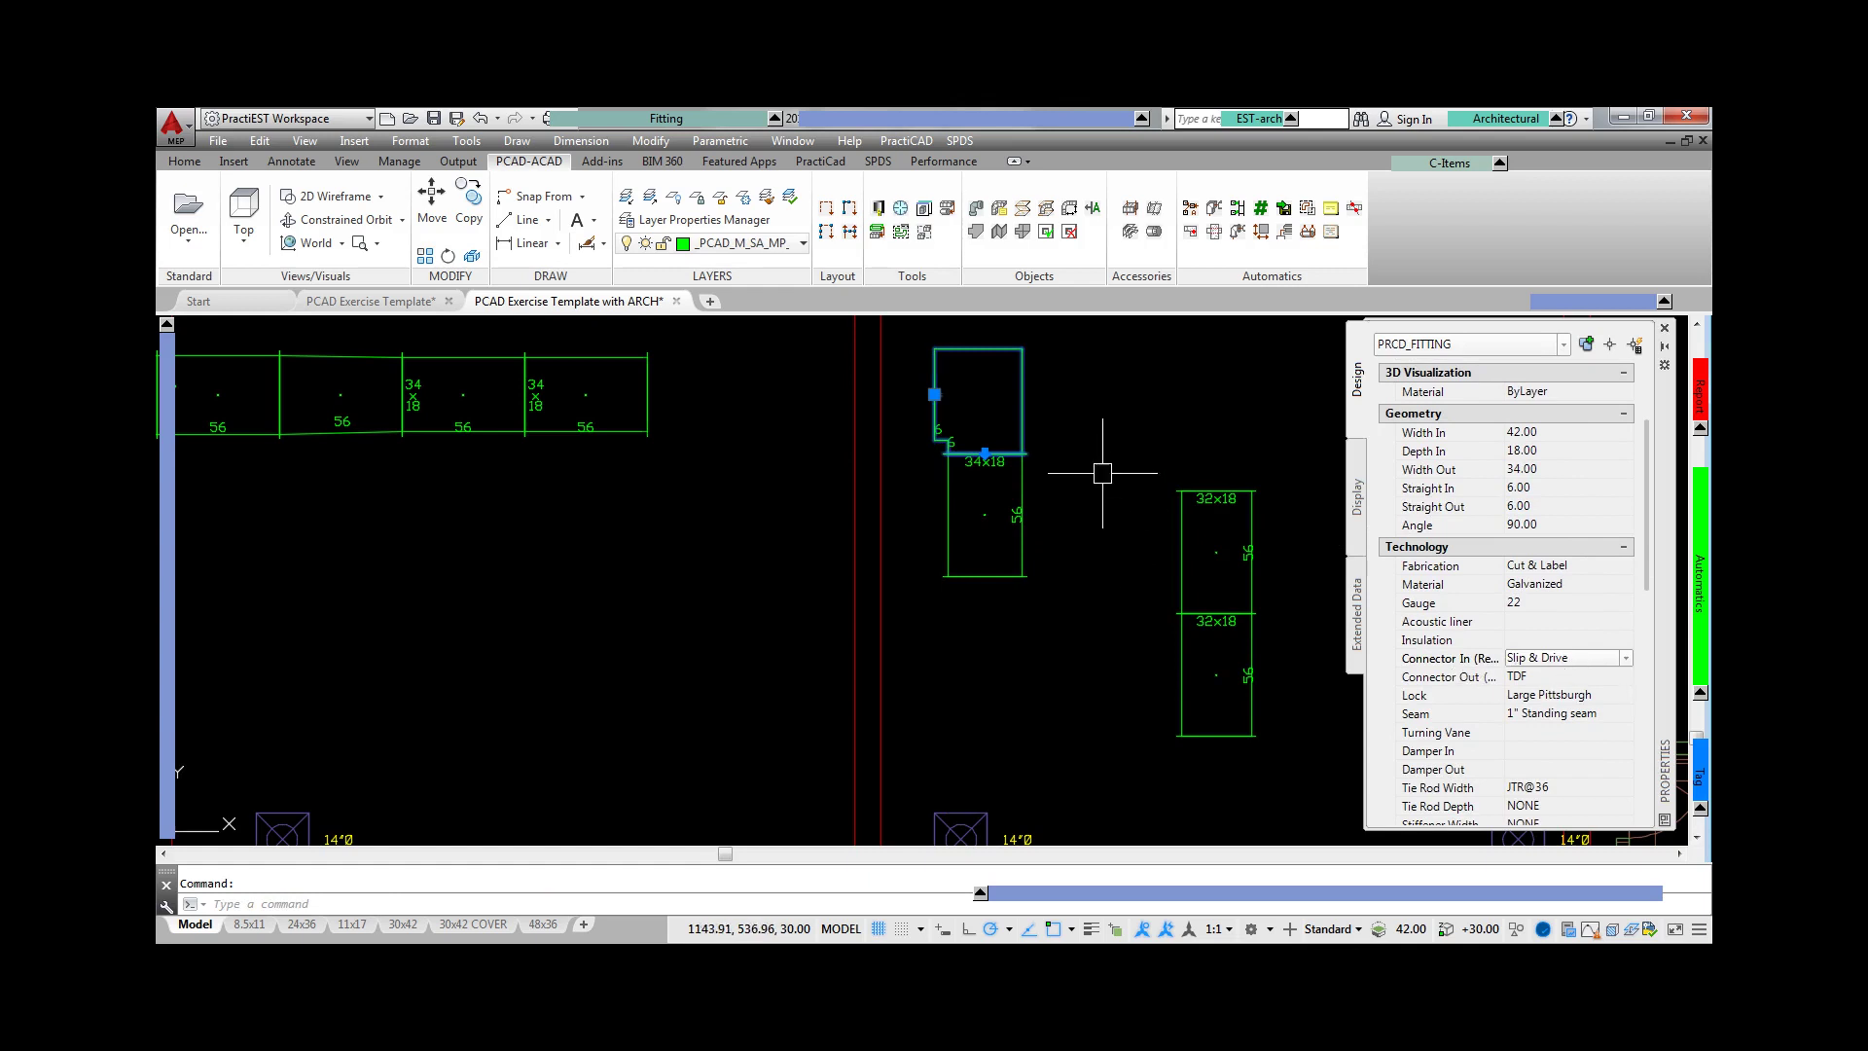
pyautogui.press('Escape')
# - Move the elbow with its attached duct by its inlet grip onto the open end of the horizontal duct run
pyautogui.click(960, 407)
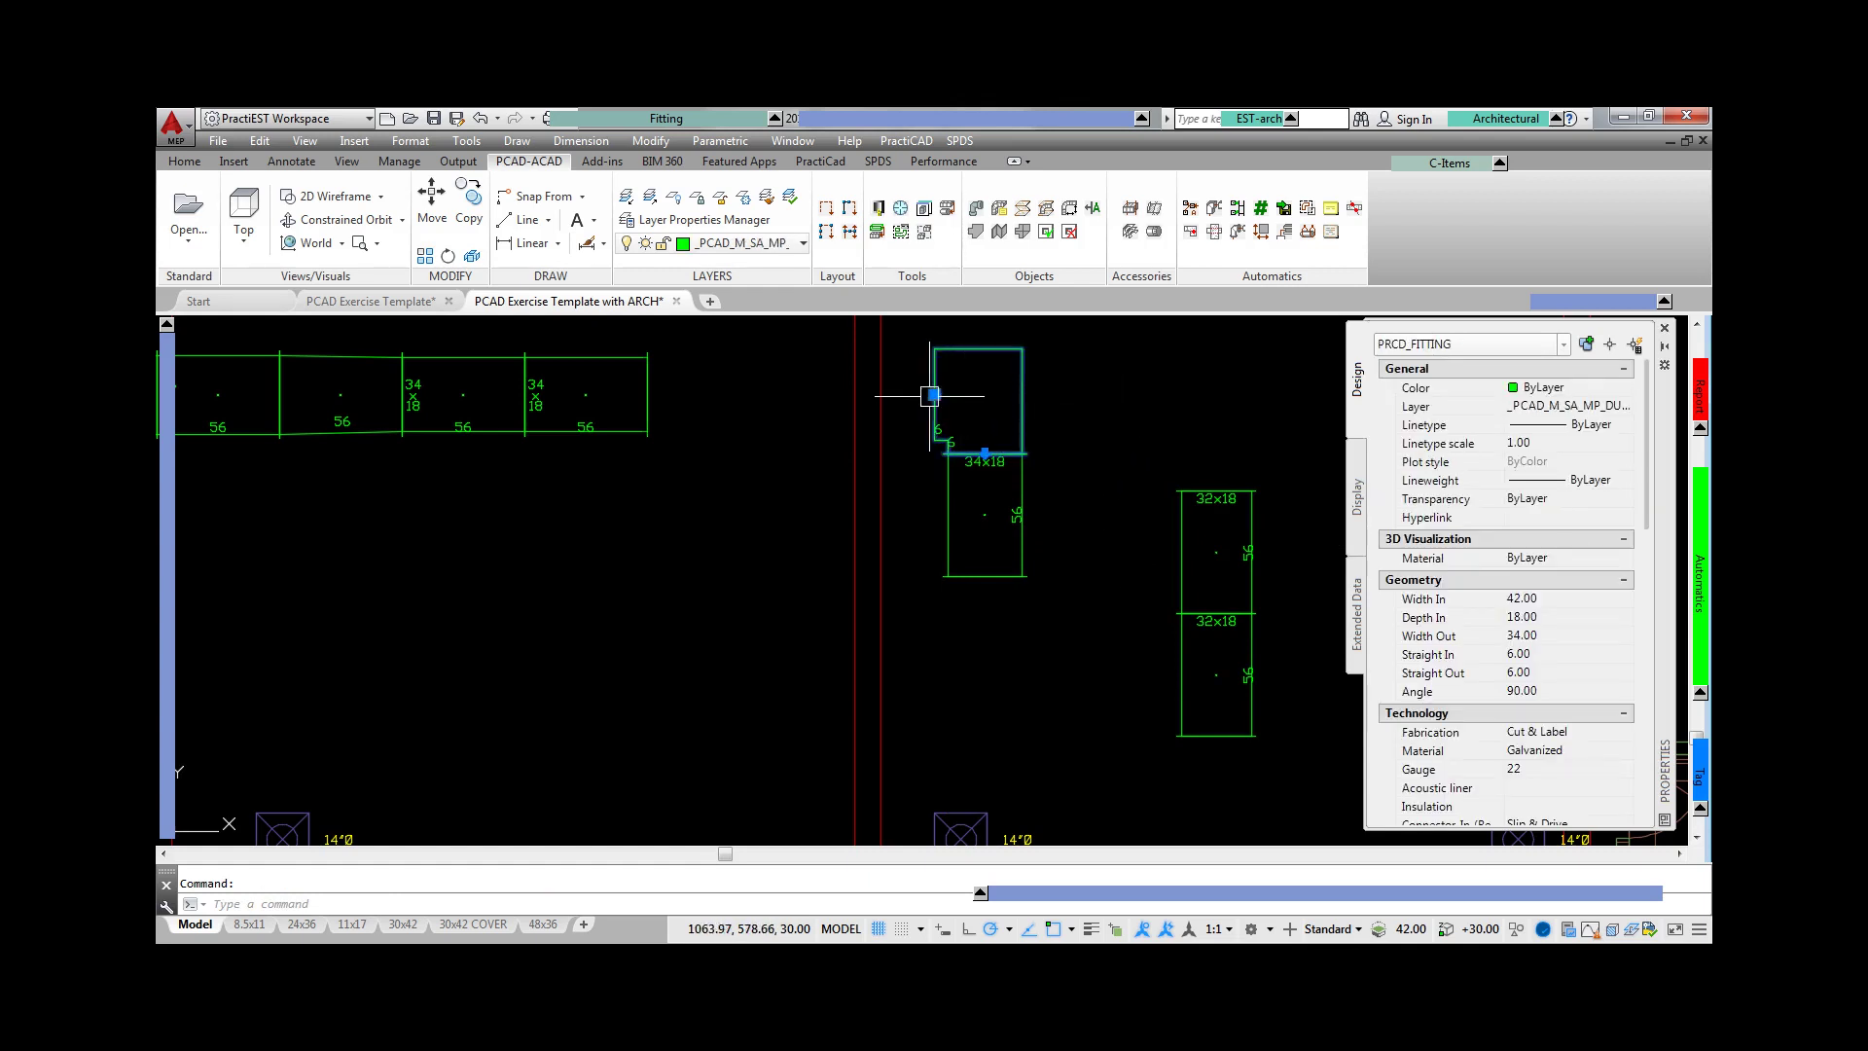
pyautogui.click(932, 395)
pyautogui.click(647, 394)
pyautogui.press('Escape')
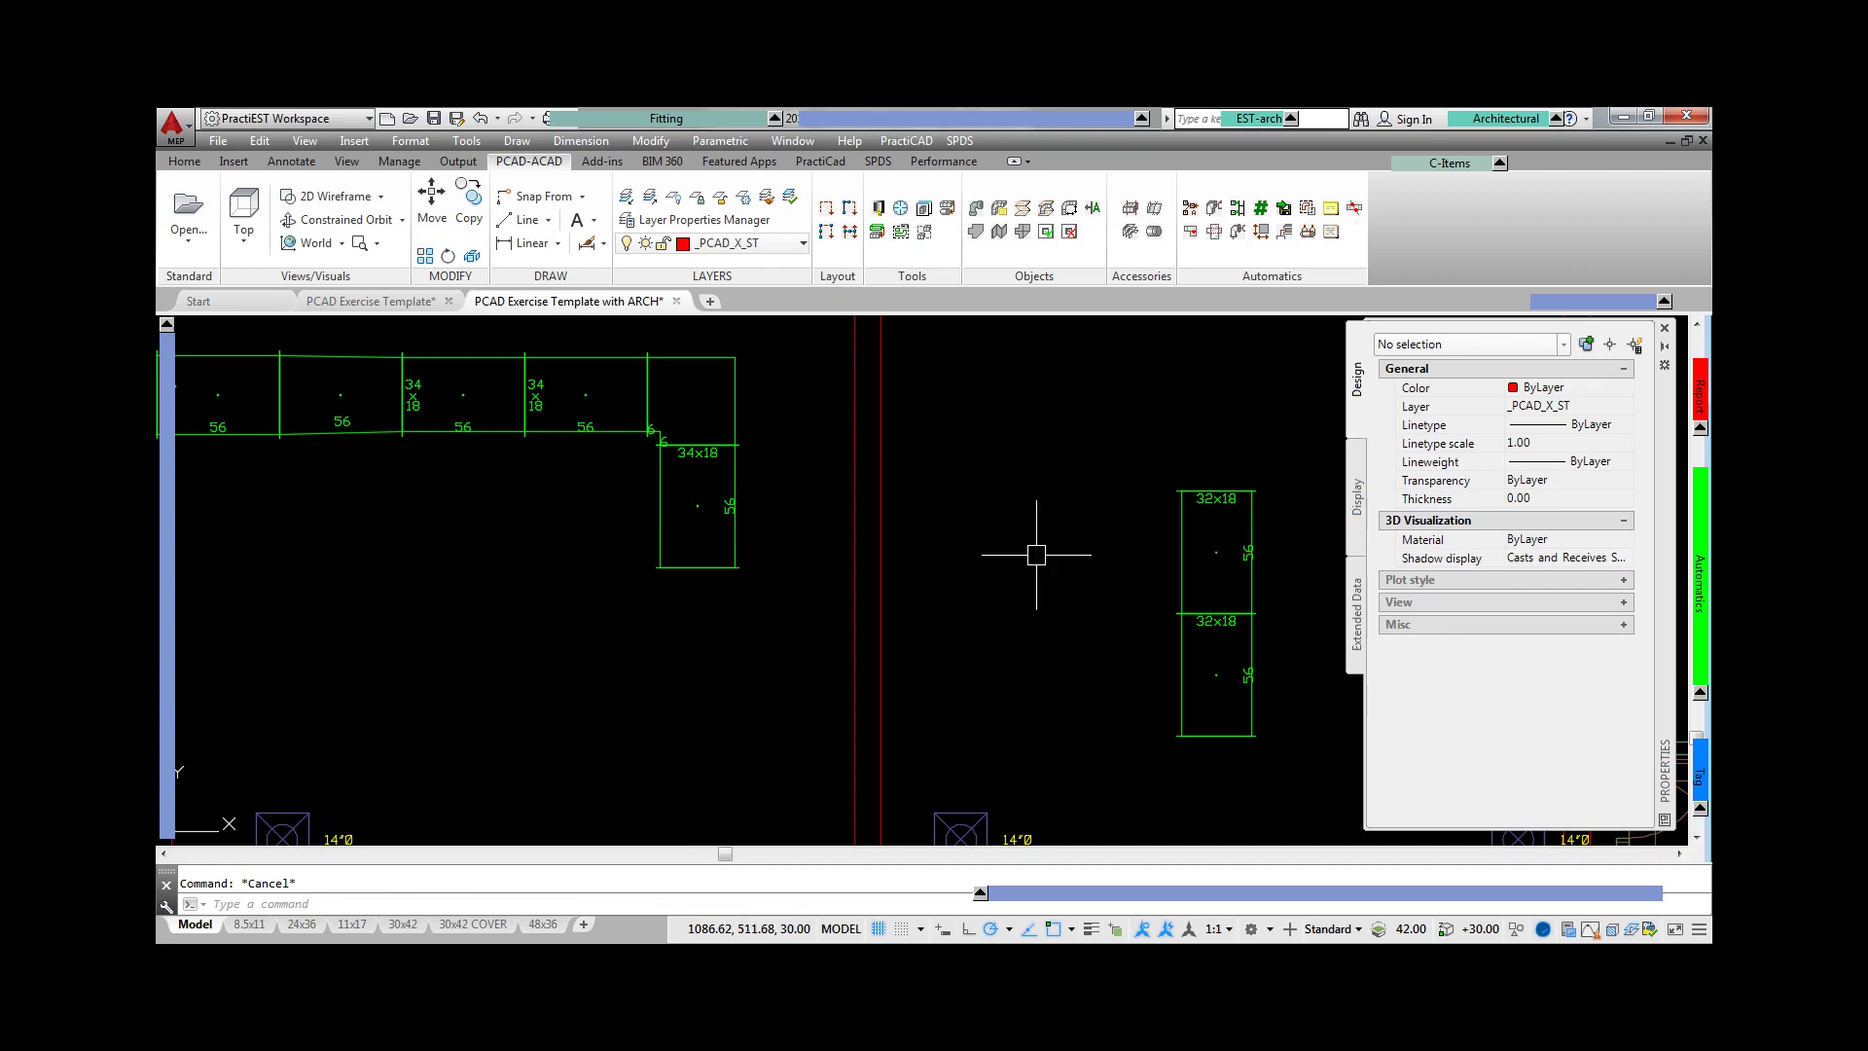
# - Move the detached pair of ducts by the upper grip onto the lower end of the vertical run
pyautogui.click(1216, 493)
pyautogui.click(1216, 491)
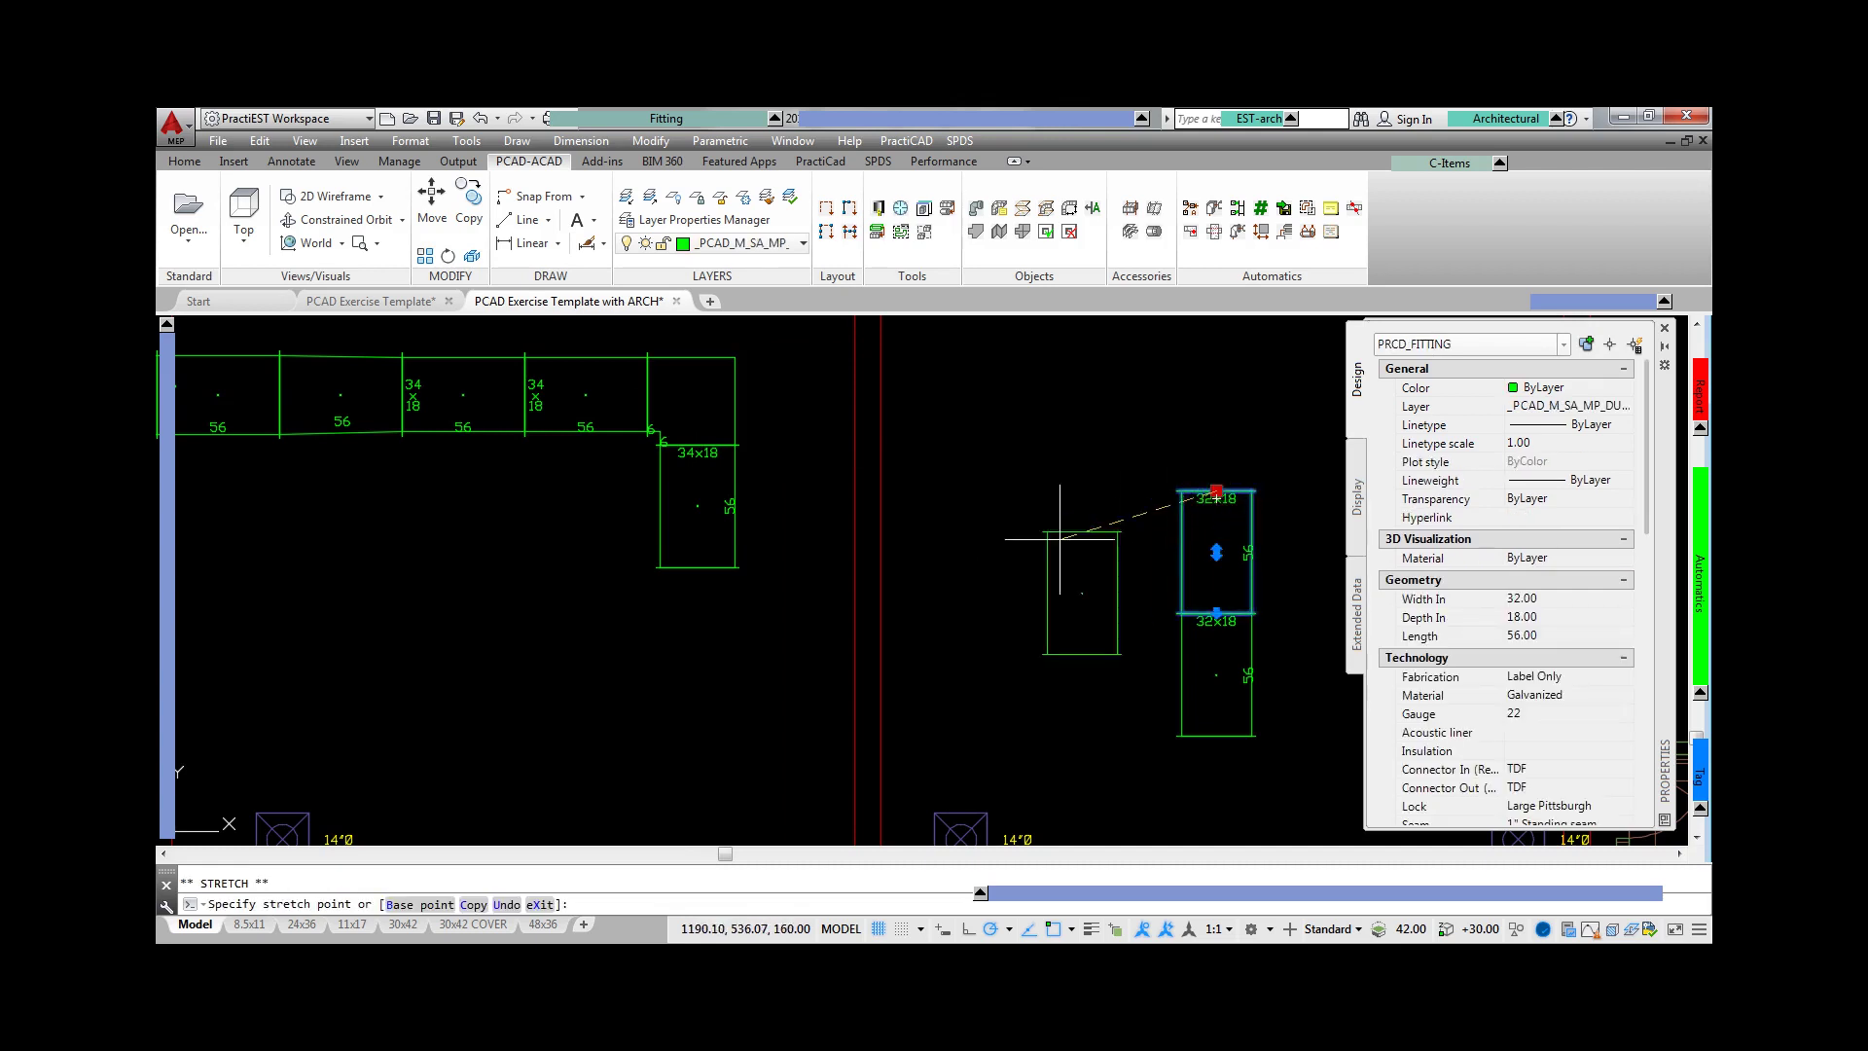
pyautogui.click(698, 568)
pyautogui.press('Escape')
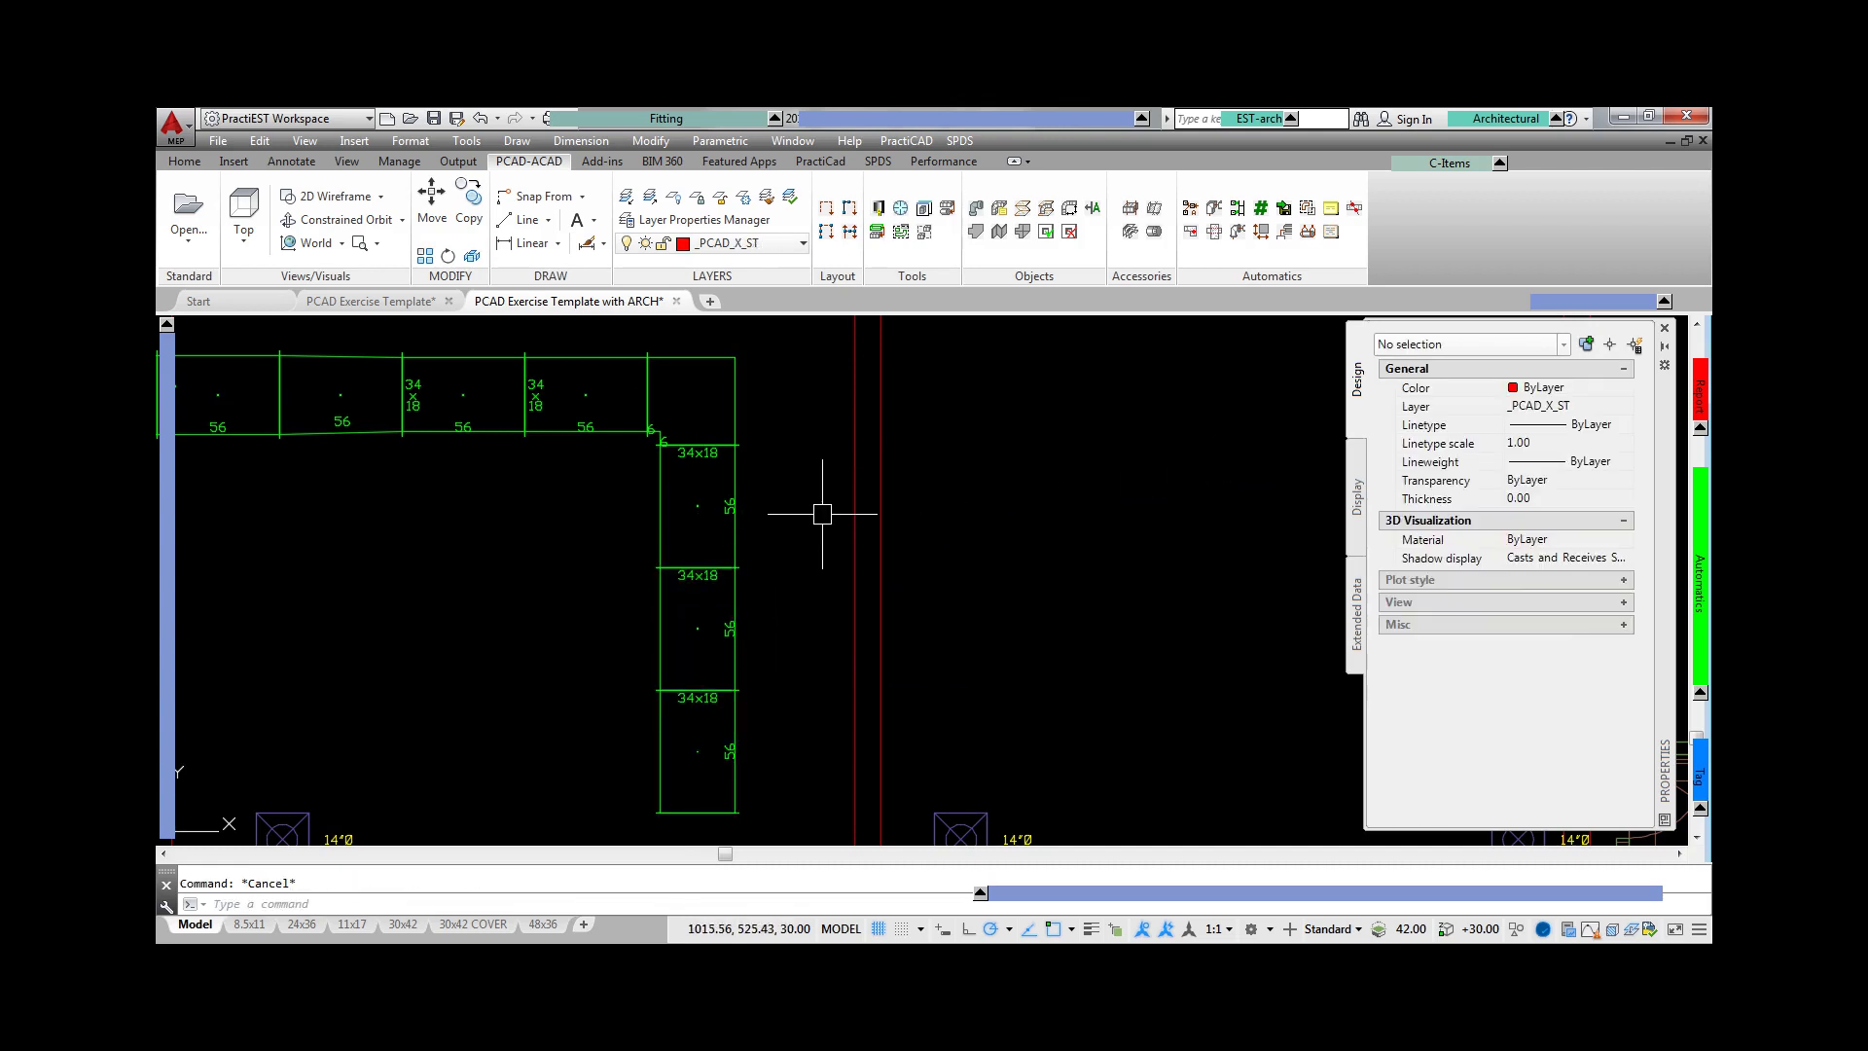
# - Set the left offset of the 36-to-34 transition to 10, shifting the connected run
pyautogui.click(369, 424)
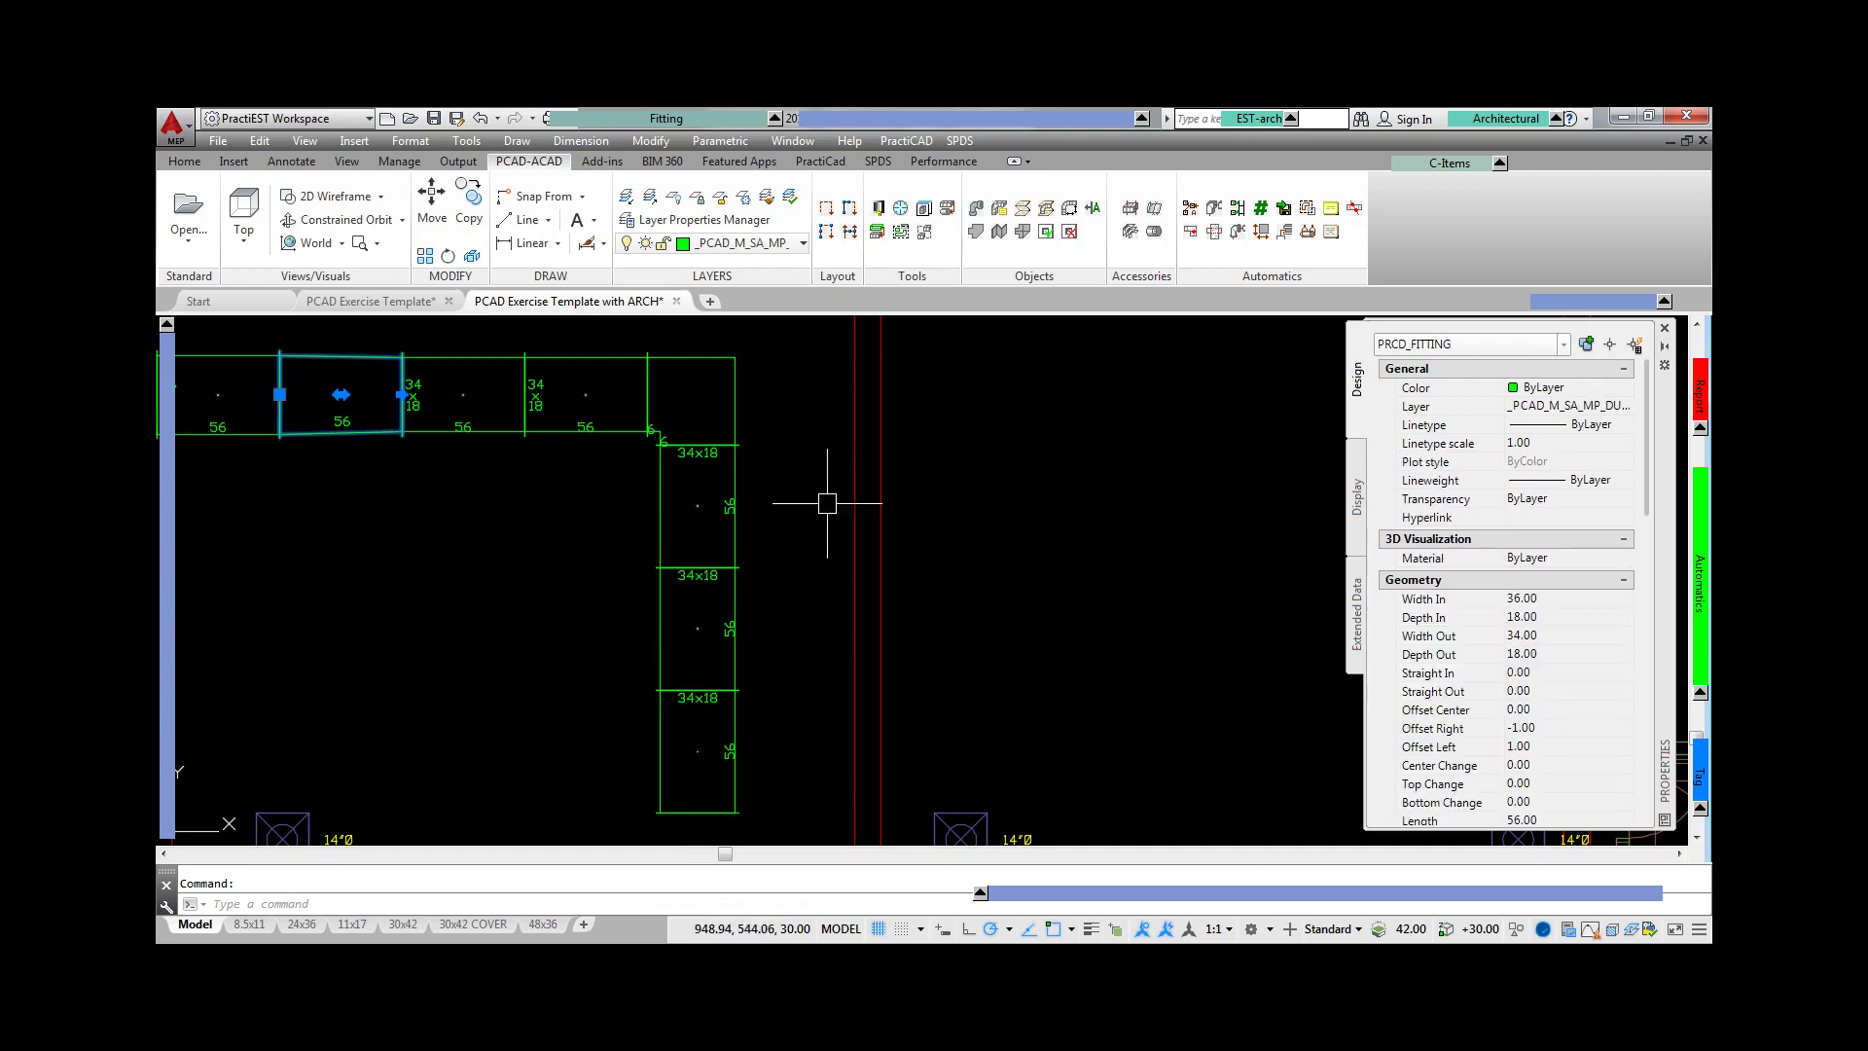
pyautogui.click(1556, 746)
pyautogui.write('10')
pyautogui.press('Return')
pyautogui.press('Escape')
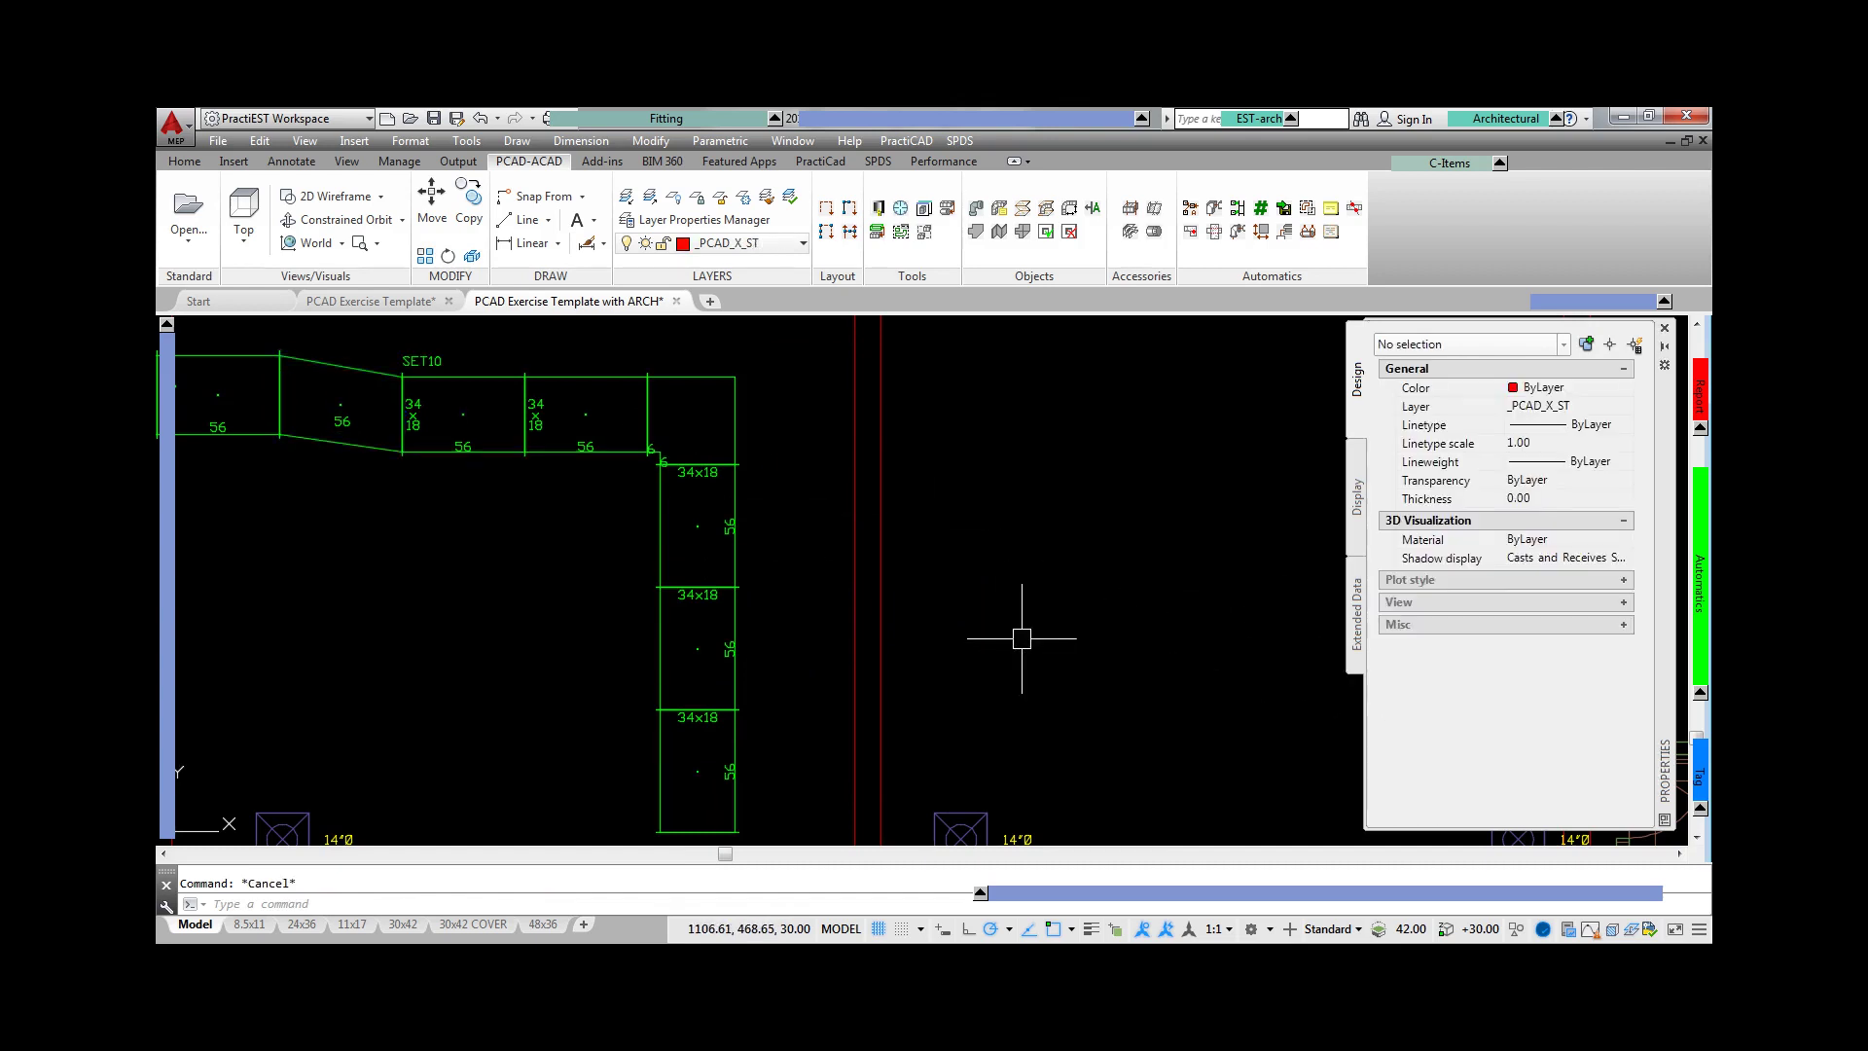
# - Set both connectors of the first straight duct after the transition to Slip & Drive and its length to 54
pyautogui.scroll(4, 792, 571)
pyautogui.click(825, 563)
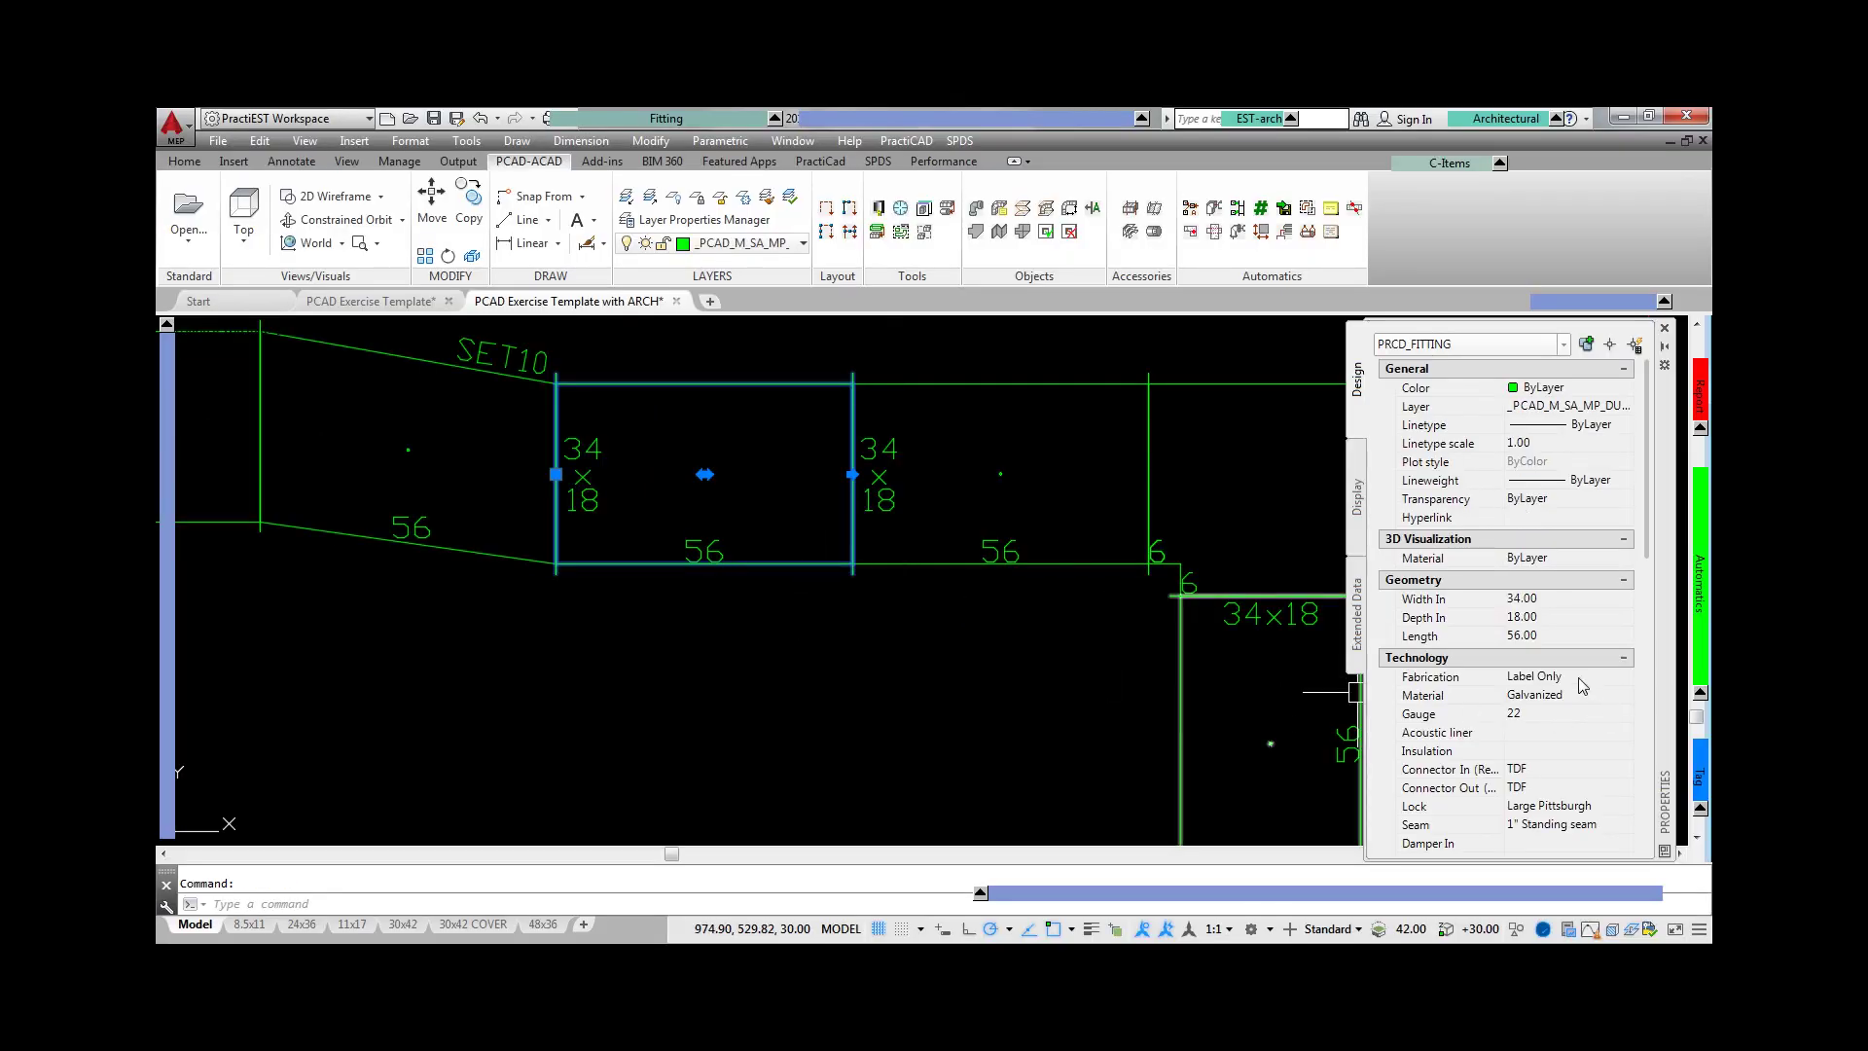
pyautogui.click(1549, 771)
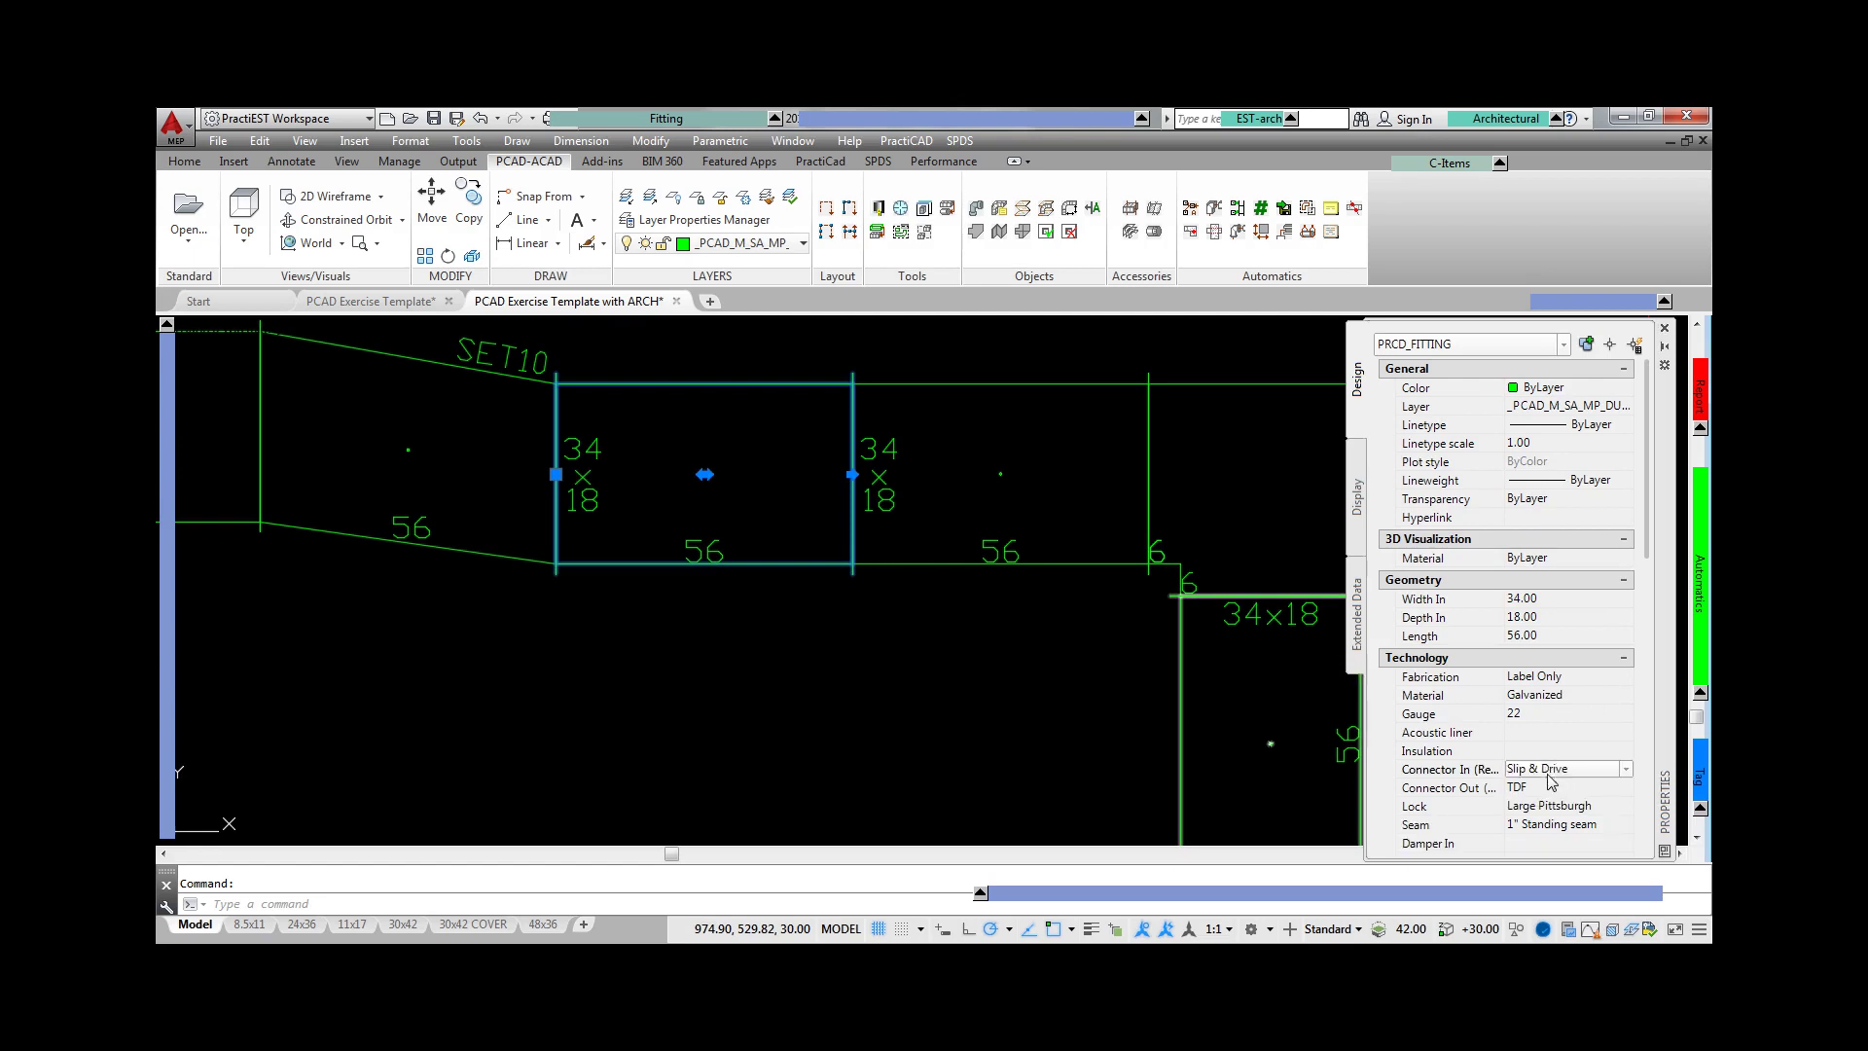
pyautogui.doubleClick(1551, 787)
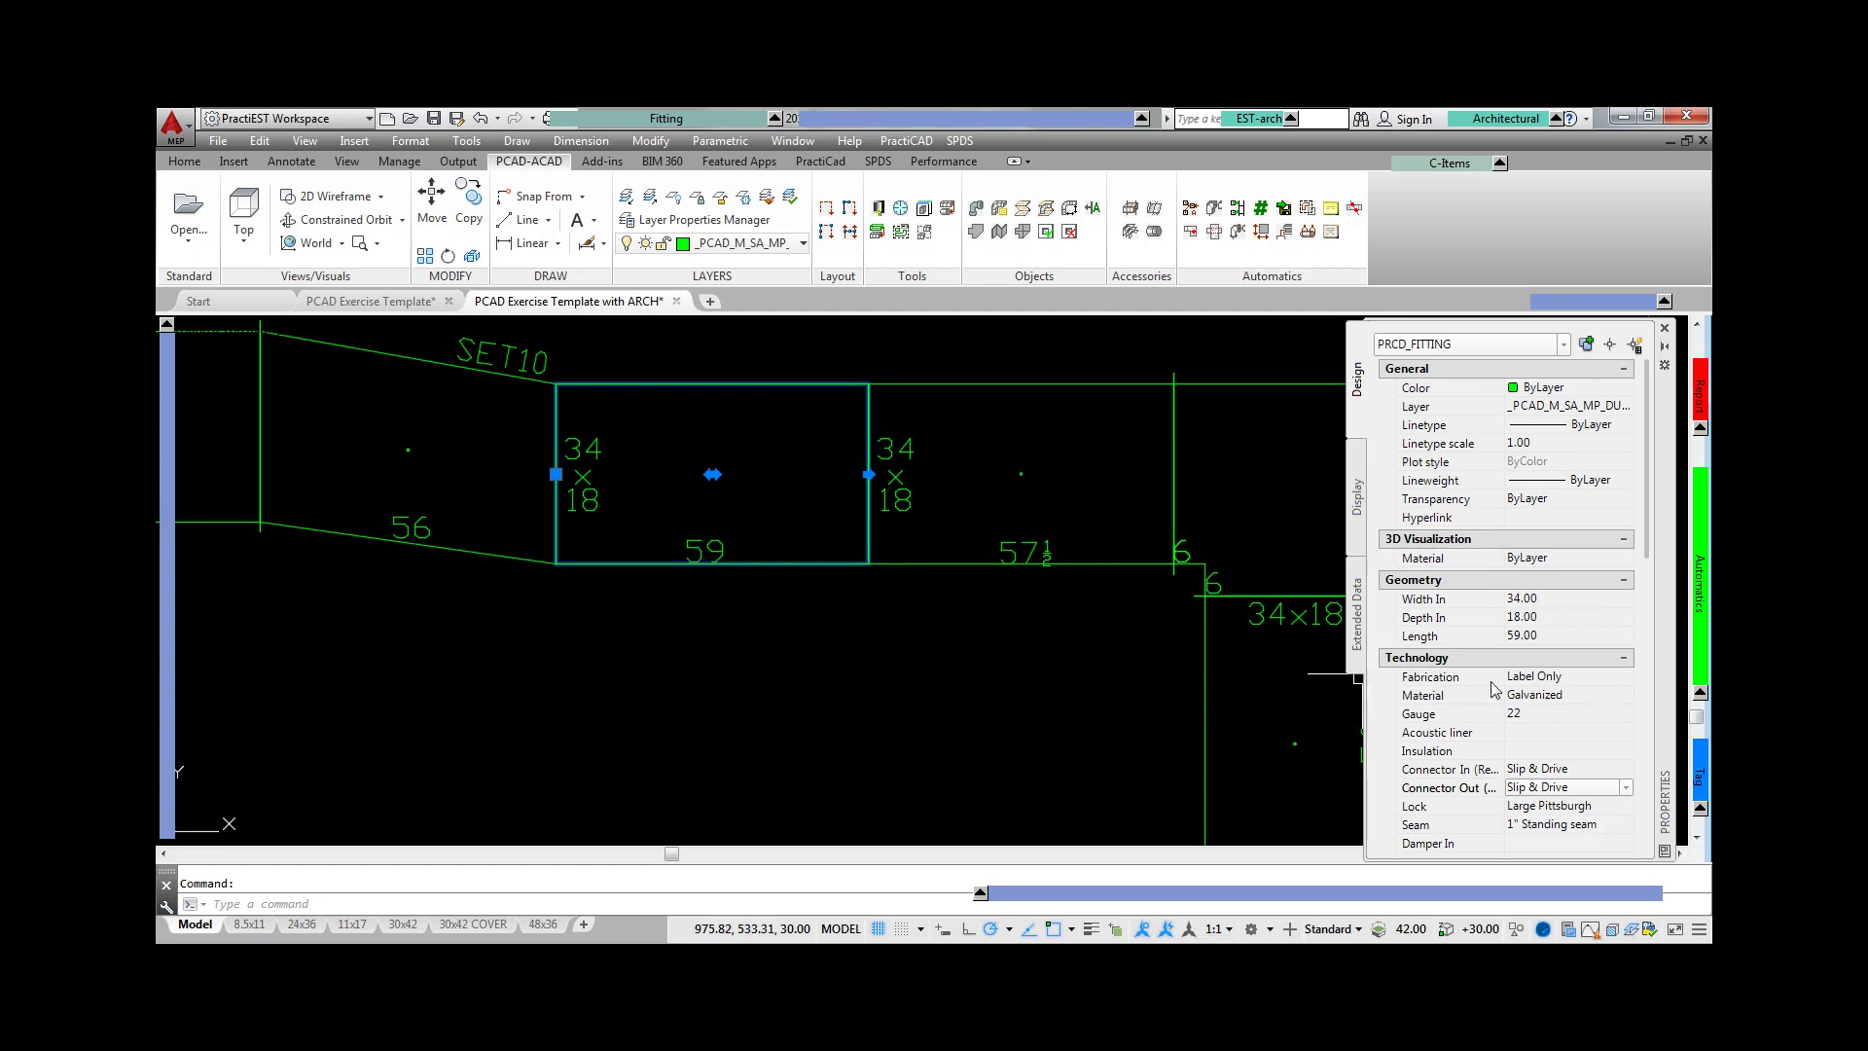
pyautogui.click(1557, 636)
pyautogui.write('54')
pyautogui.press('Return')
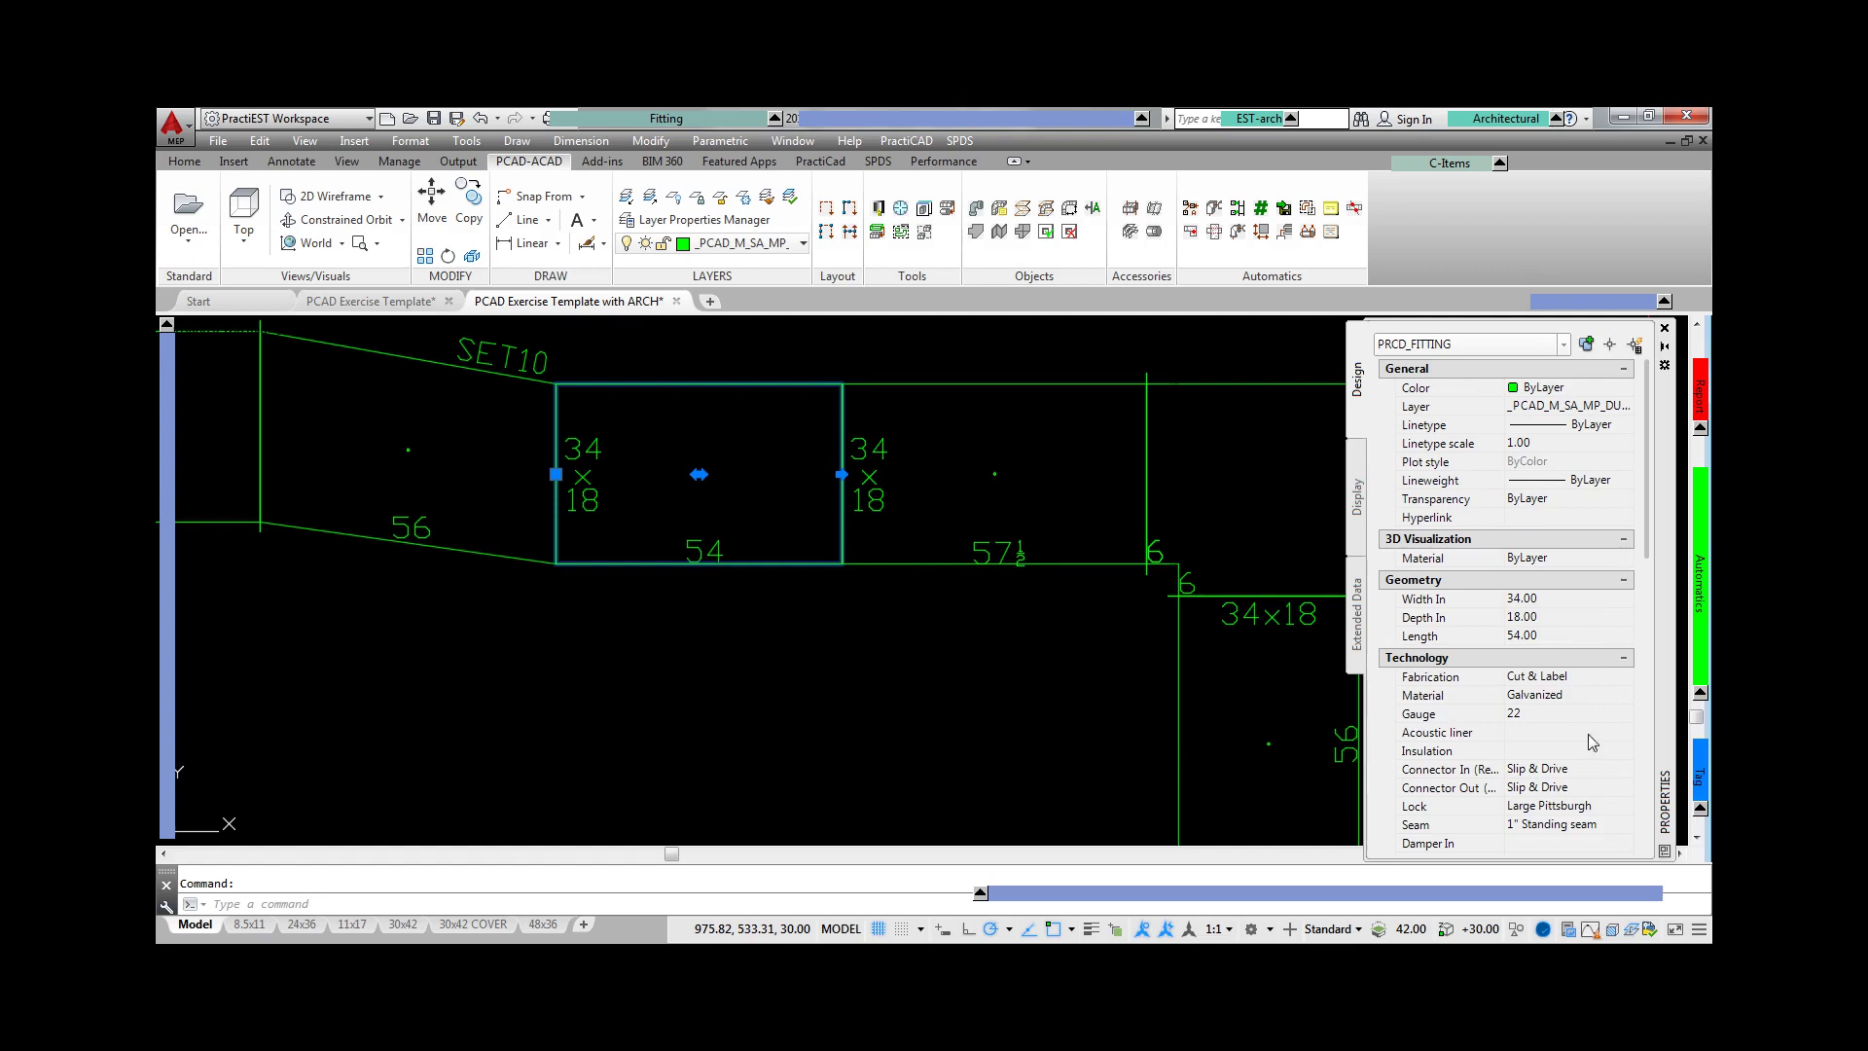
# - Set both connectors of the first straight duct after the transition to TDF and its length to 56
pyautogui.doubleClick(1582, 770)
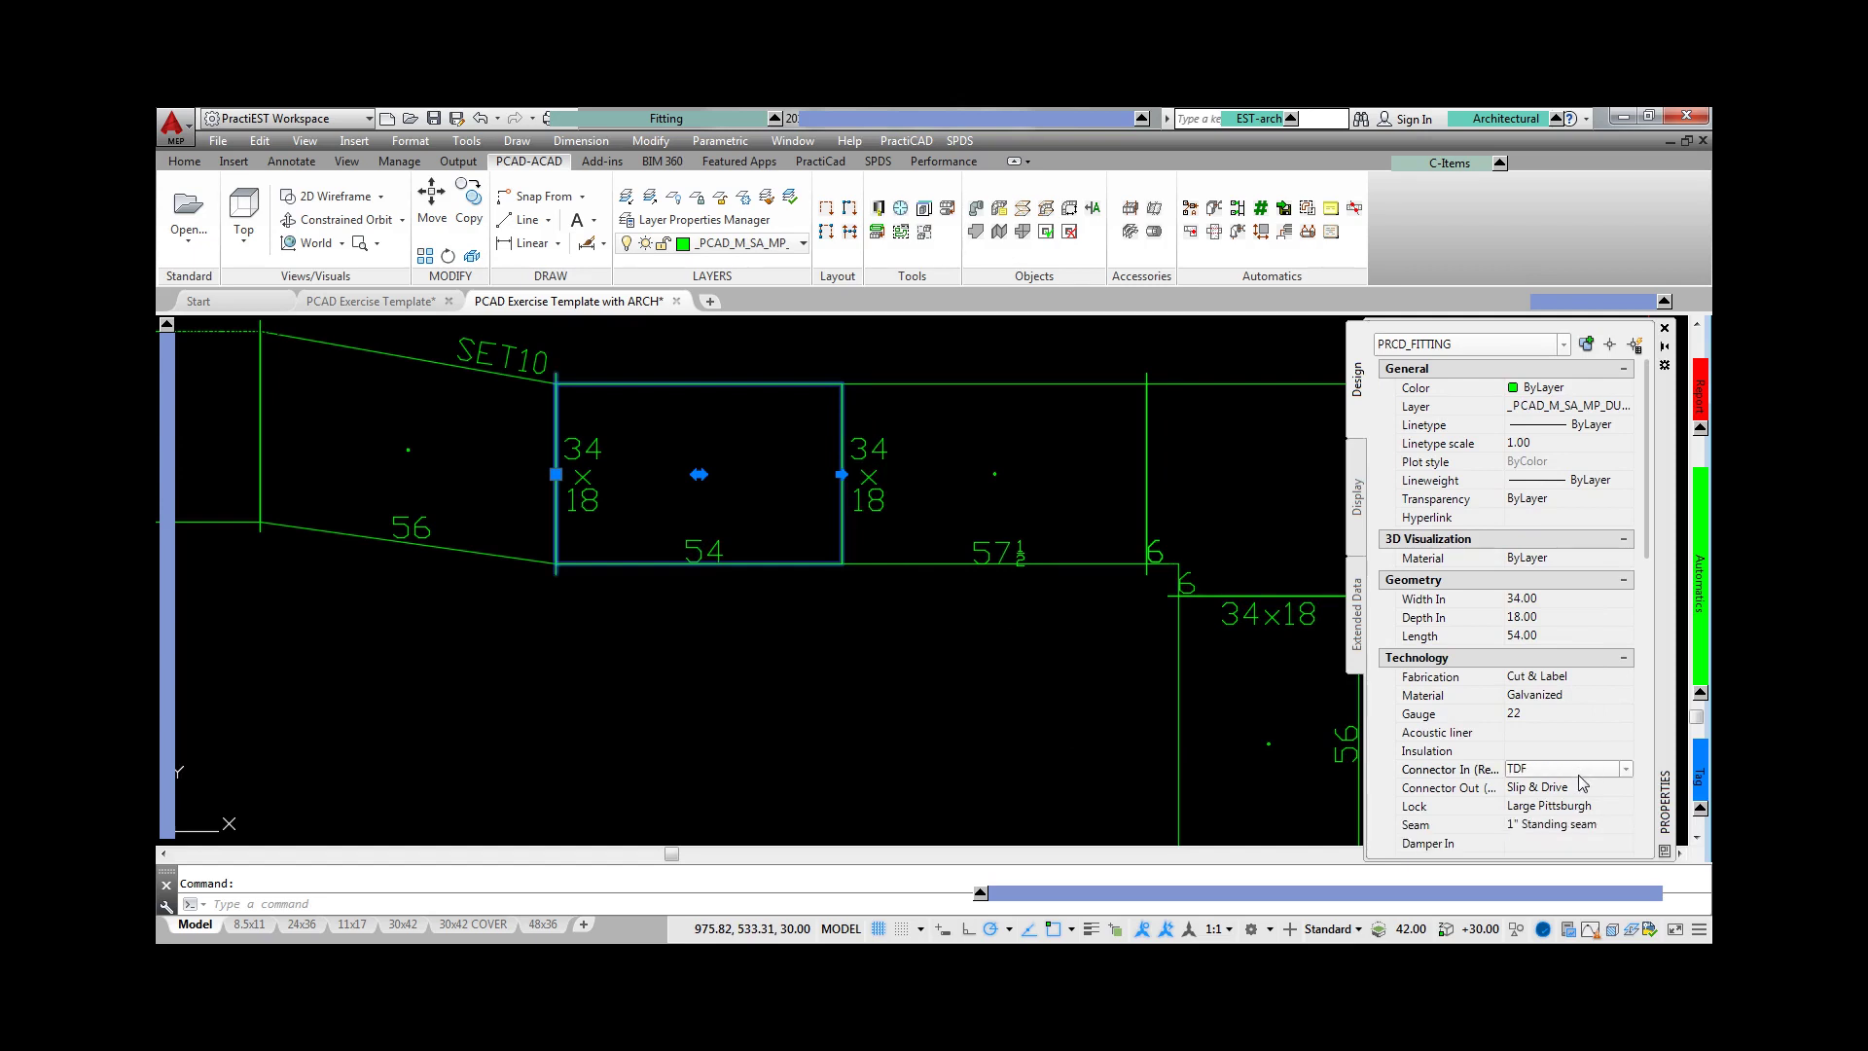
pyautogui.click(1581, 787)
pyautogui.doubleClick(1581, 787)
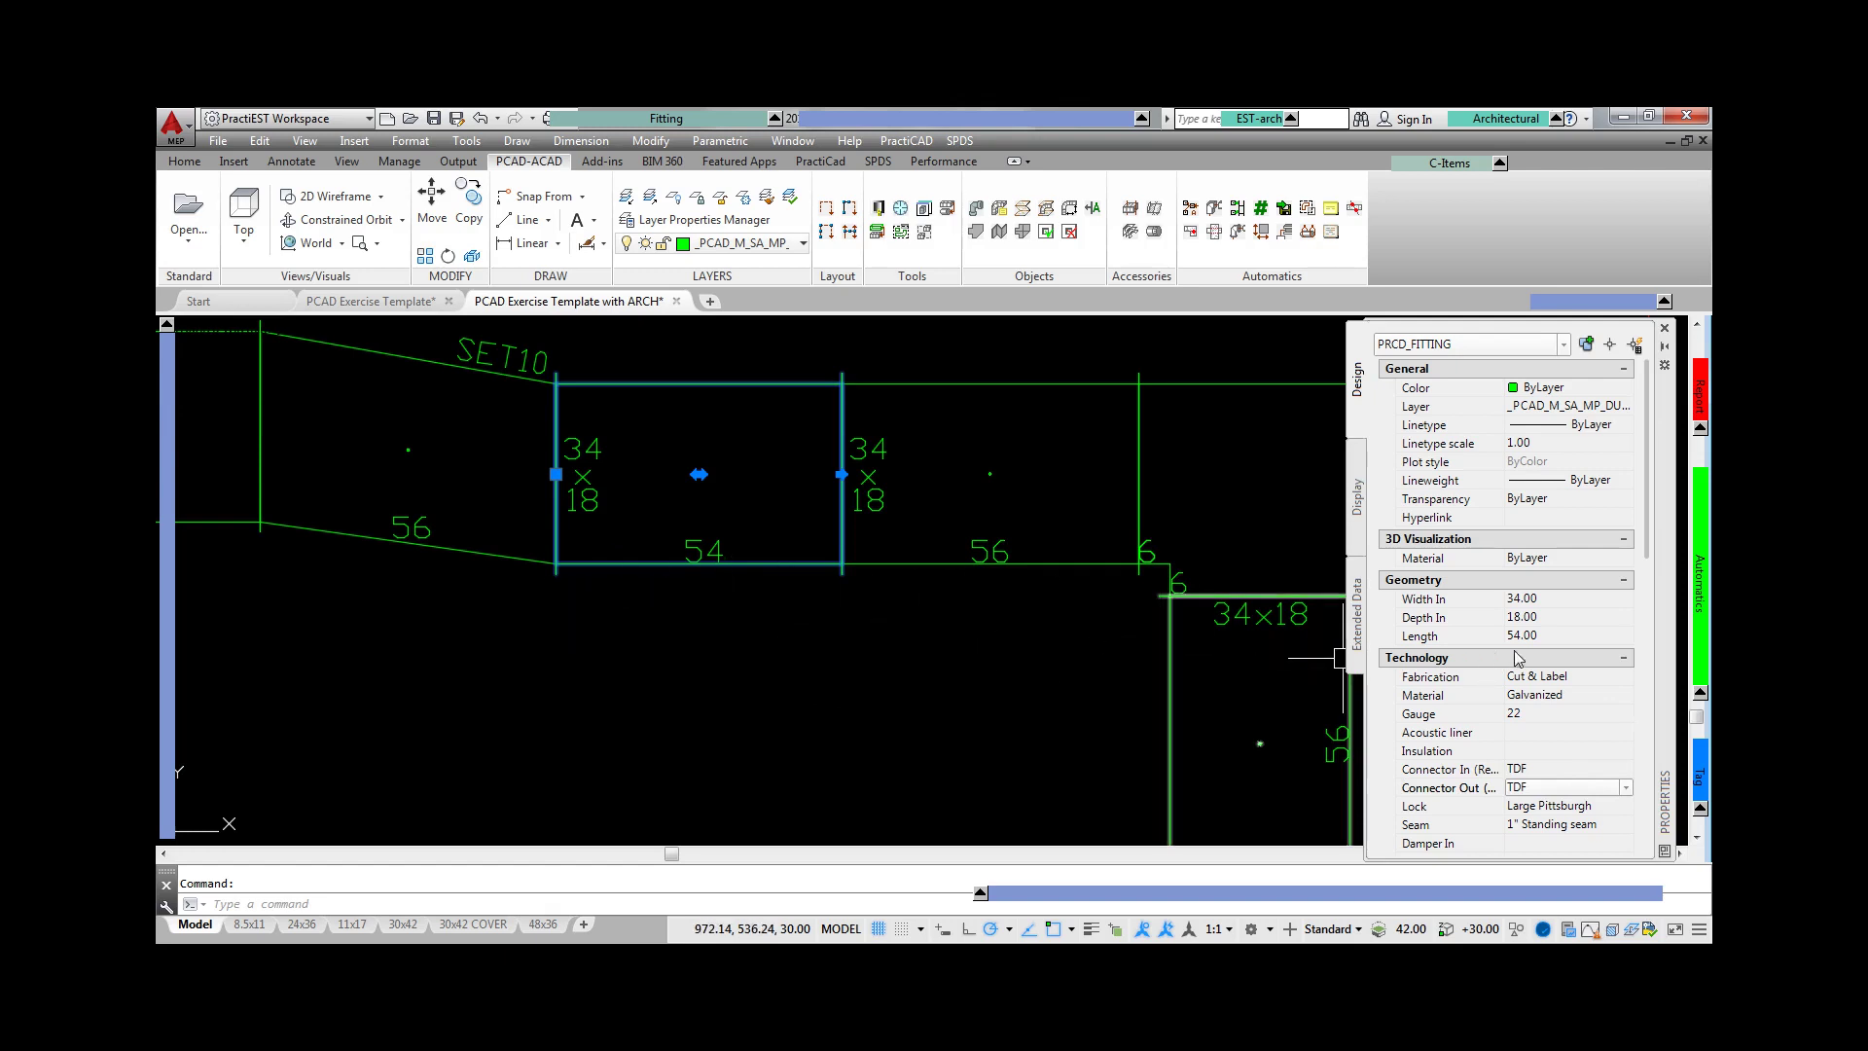
pyautogui.click(1563, 634)
pyautogui.write('56')
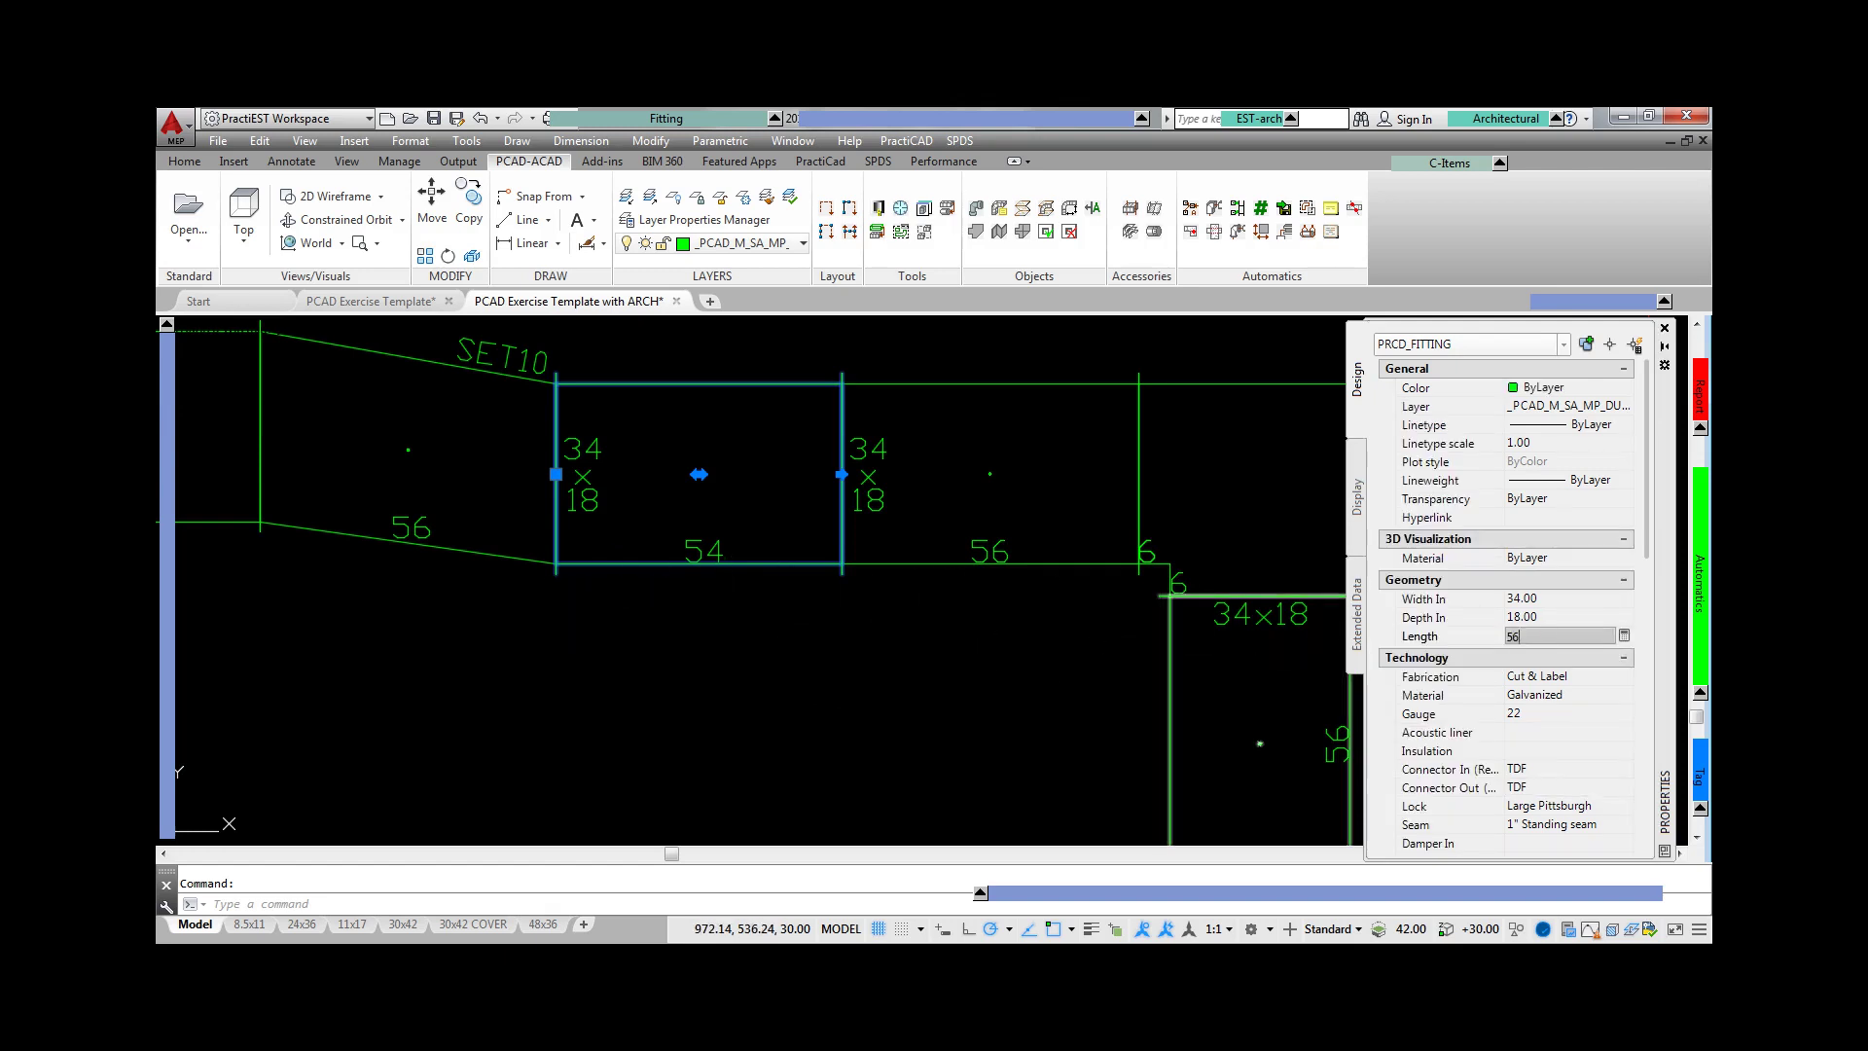
pyautogui.press('Return')
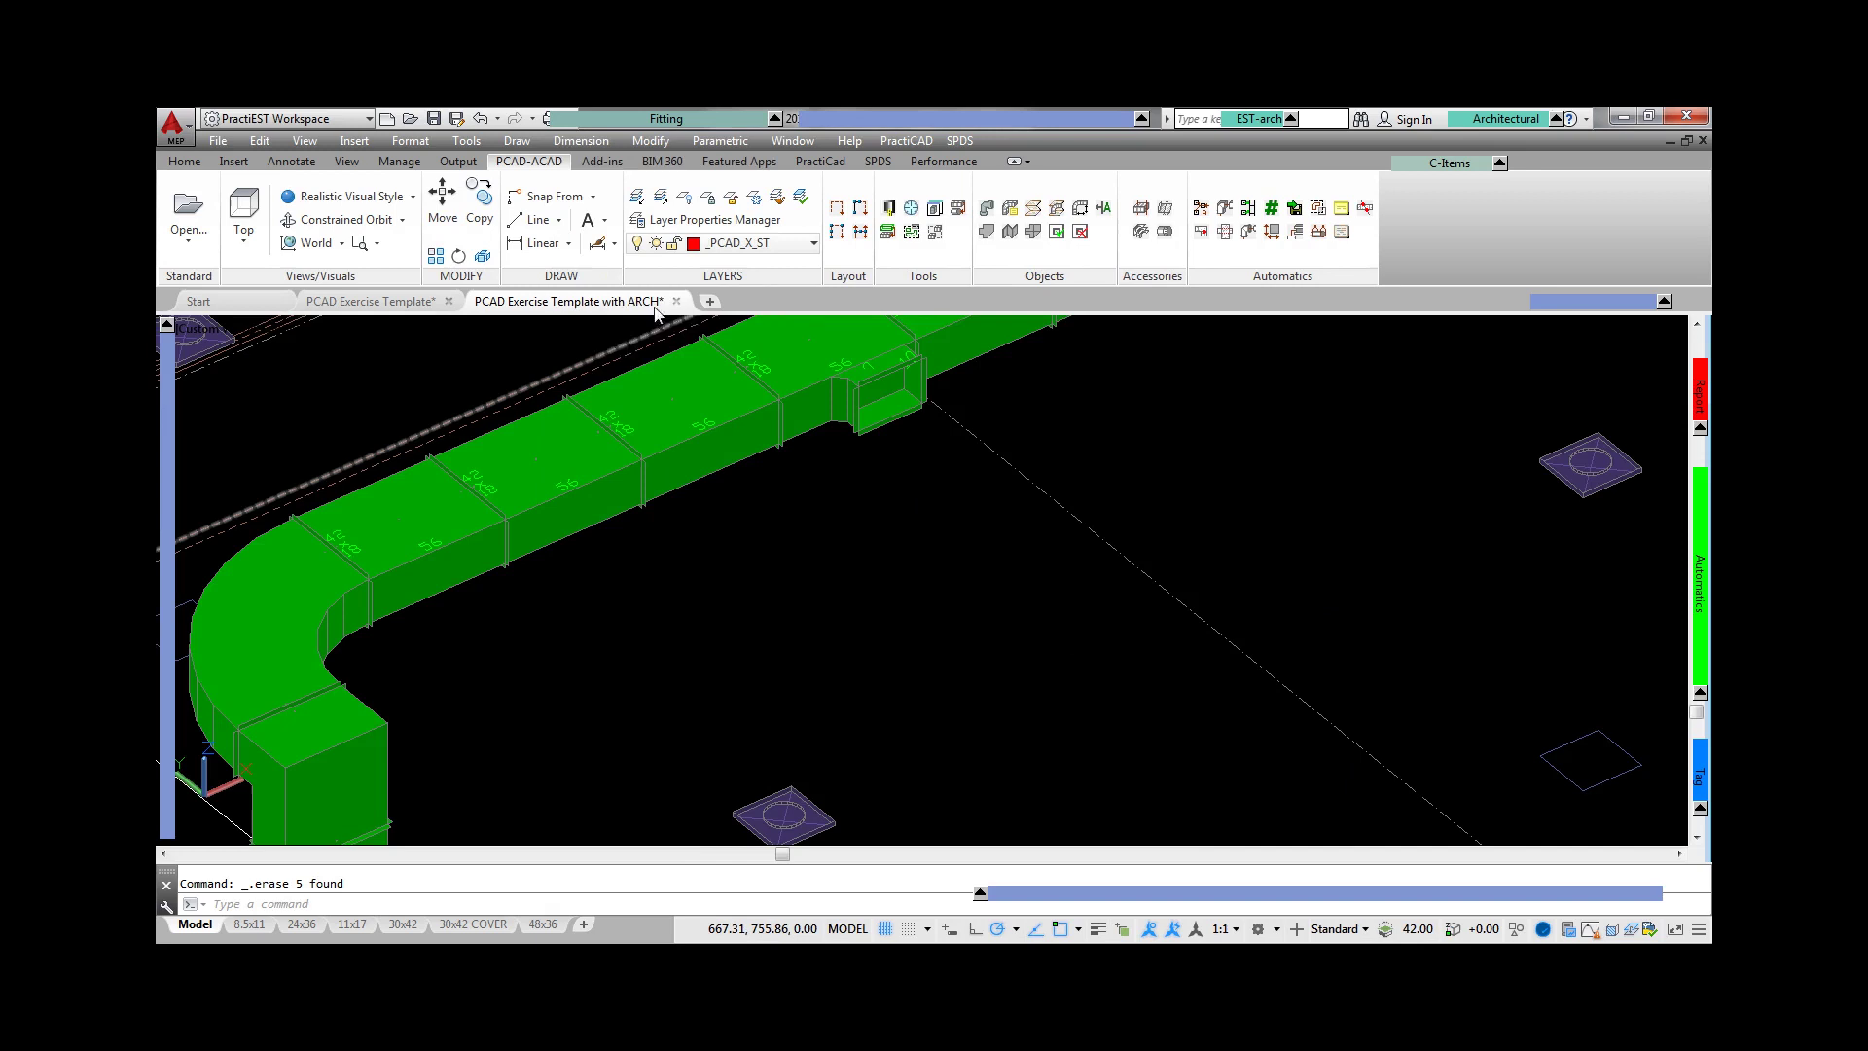
# - Continue from the main duct's side tap with a finished length square-to-round, with an outlet diameter of 16, using New placement
pyautogui.click(890, 394)
pyautogui.write('c')
pyautogui.press('Return')
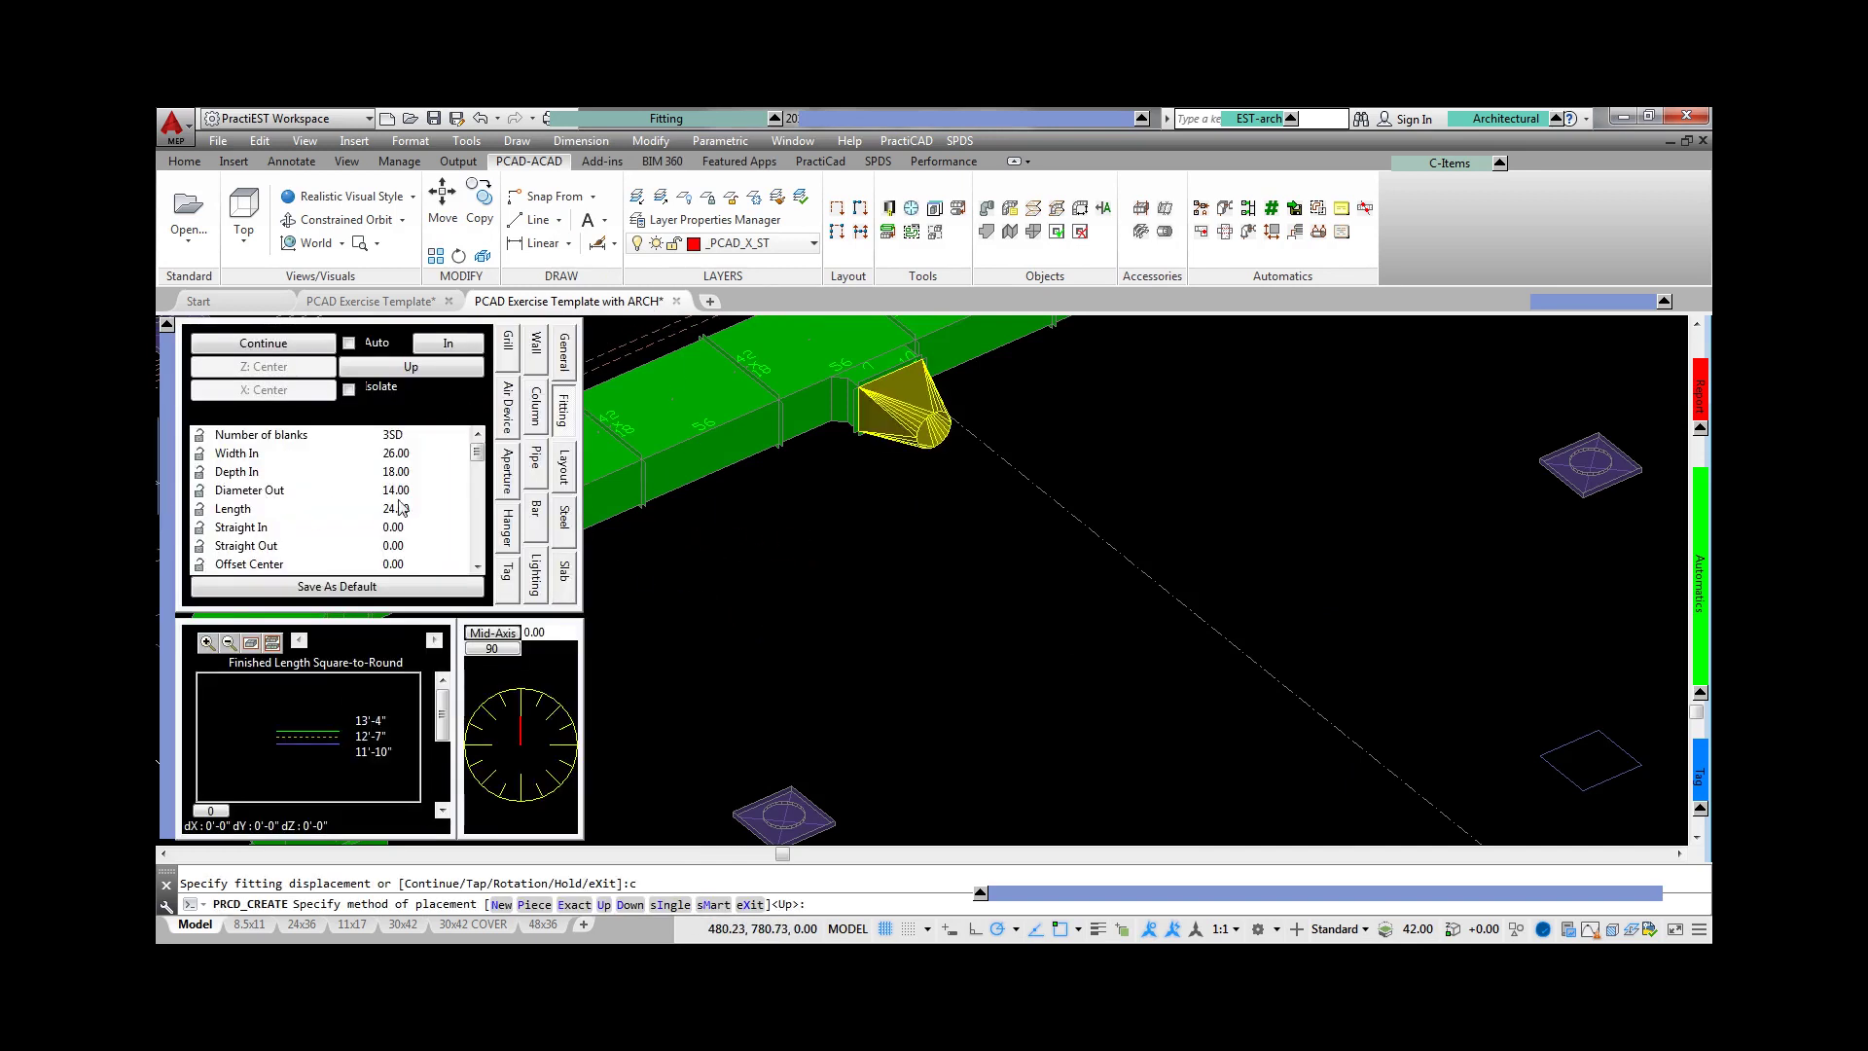
pyautogui.click(421, 492)
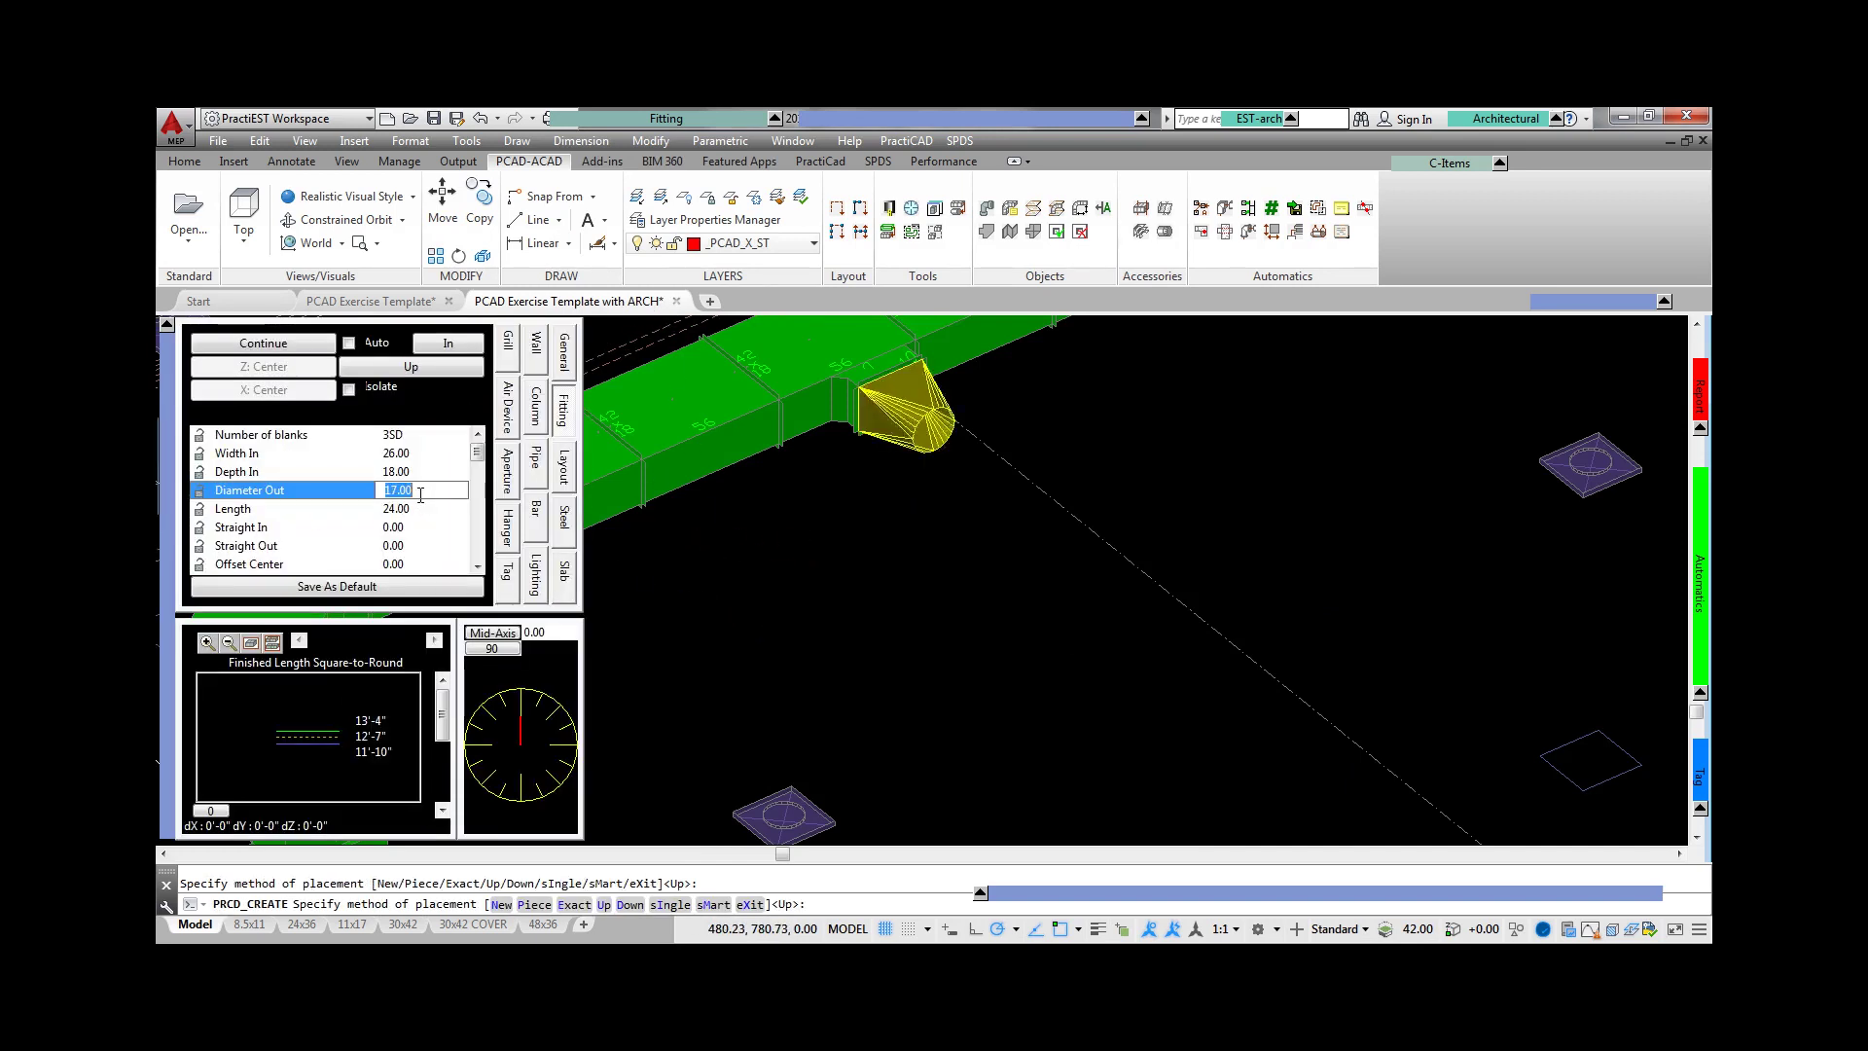
pyautogui.press('Return')
pyautogui.write('n')
pyautogui.press('Return')
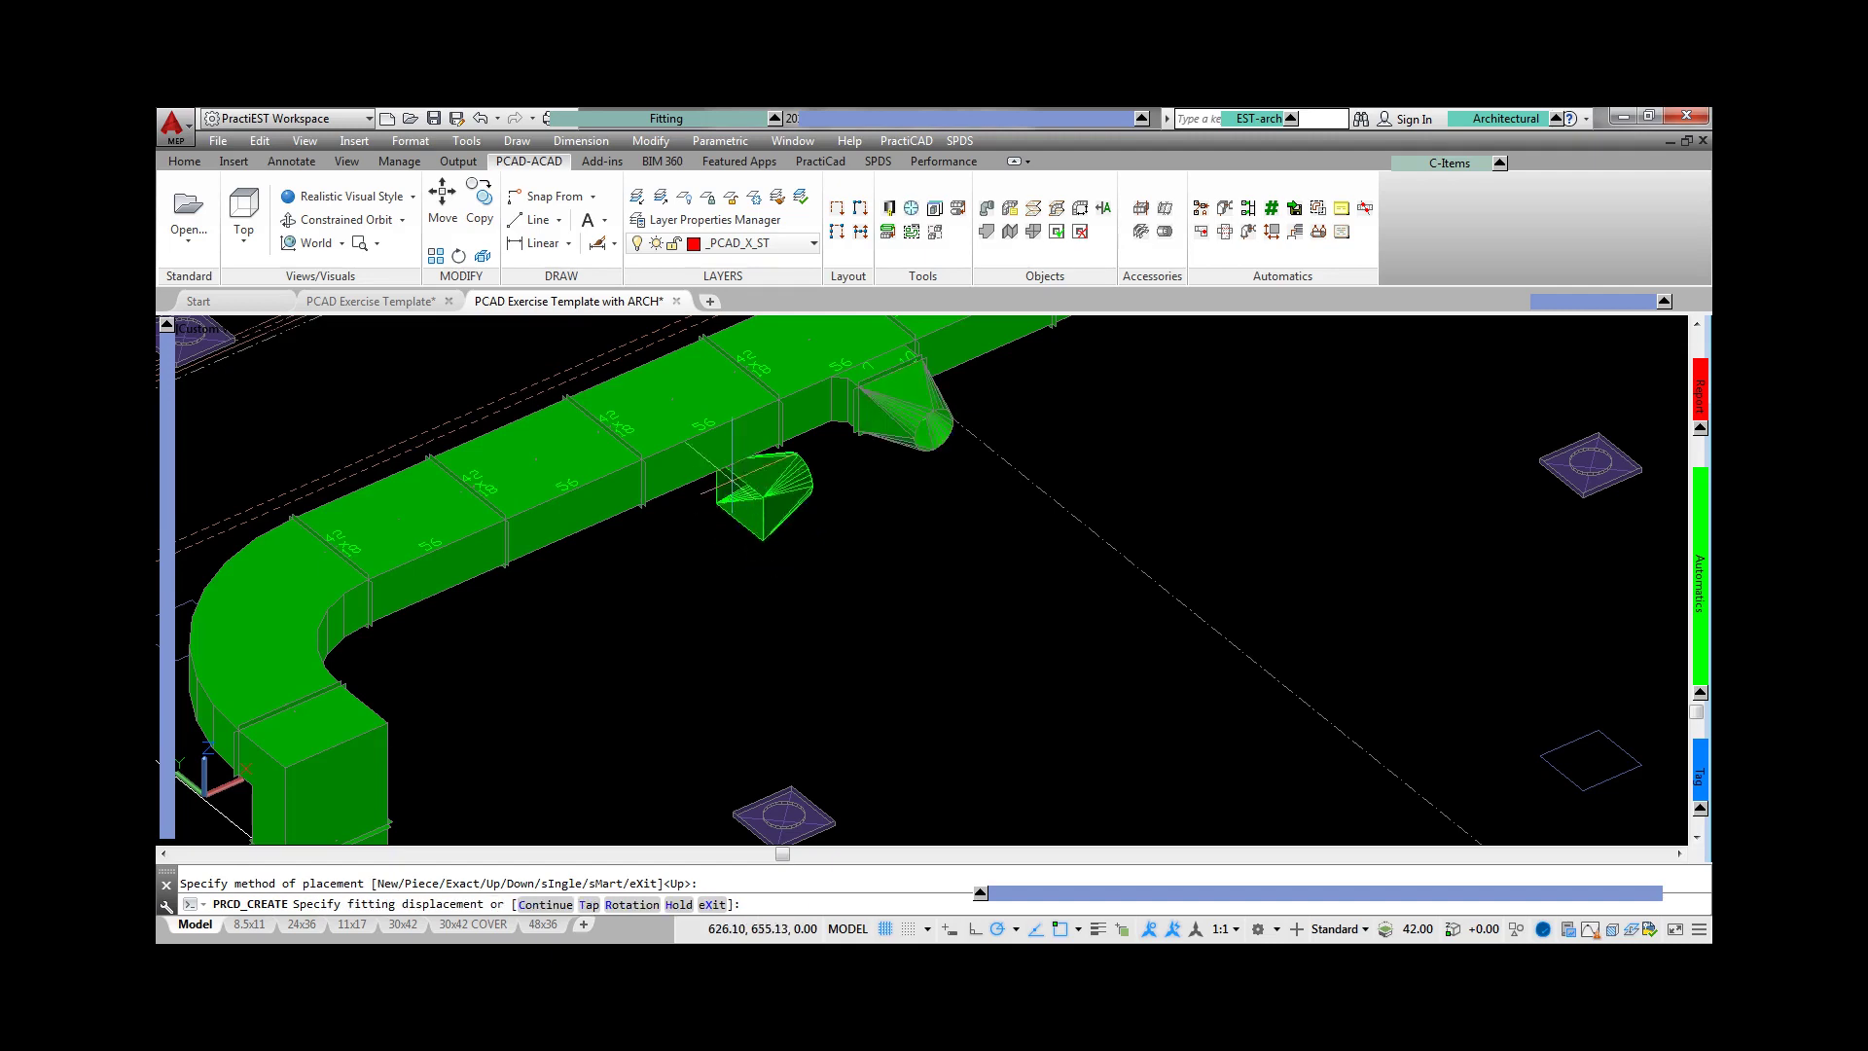
# - Continue from the square-to-round's outlet with a round spiral pipe of diameter 16 and length 36
pyautogui.click(640, 148)
pyautogui.write('c')
pyautogui.press('Return')
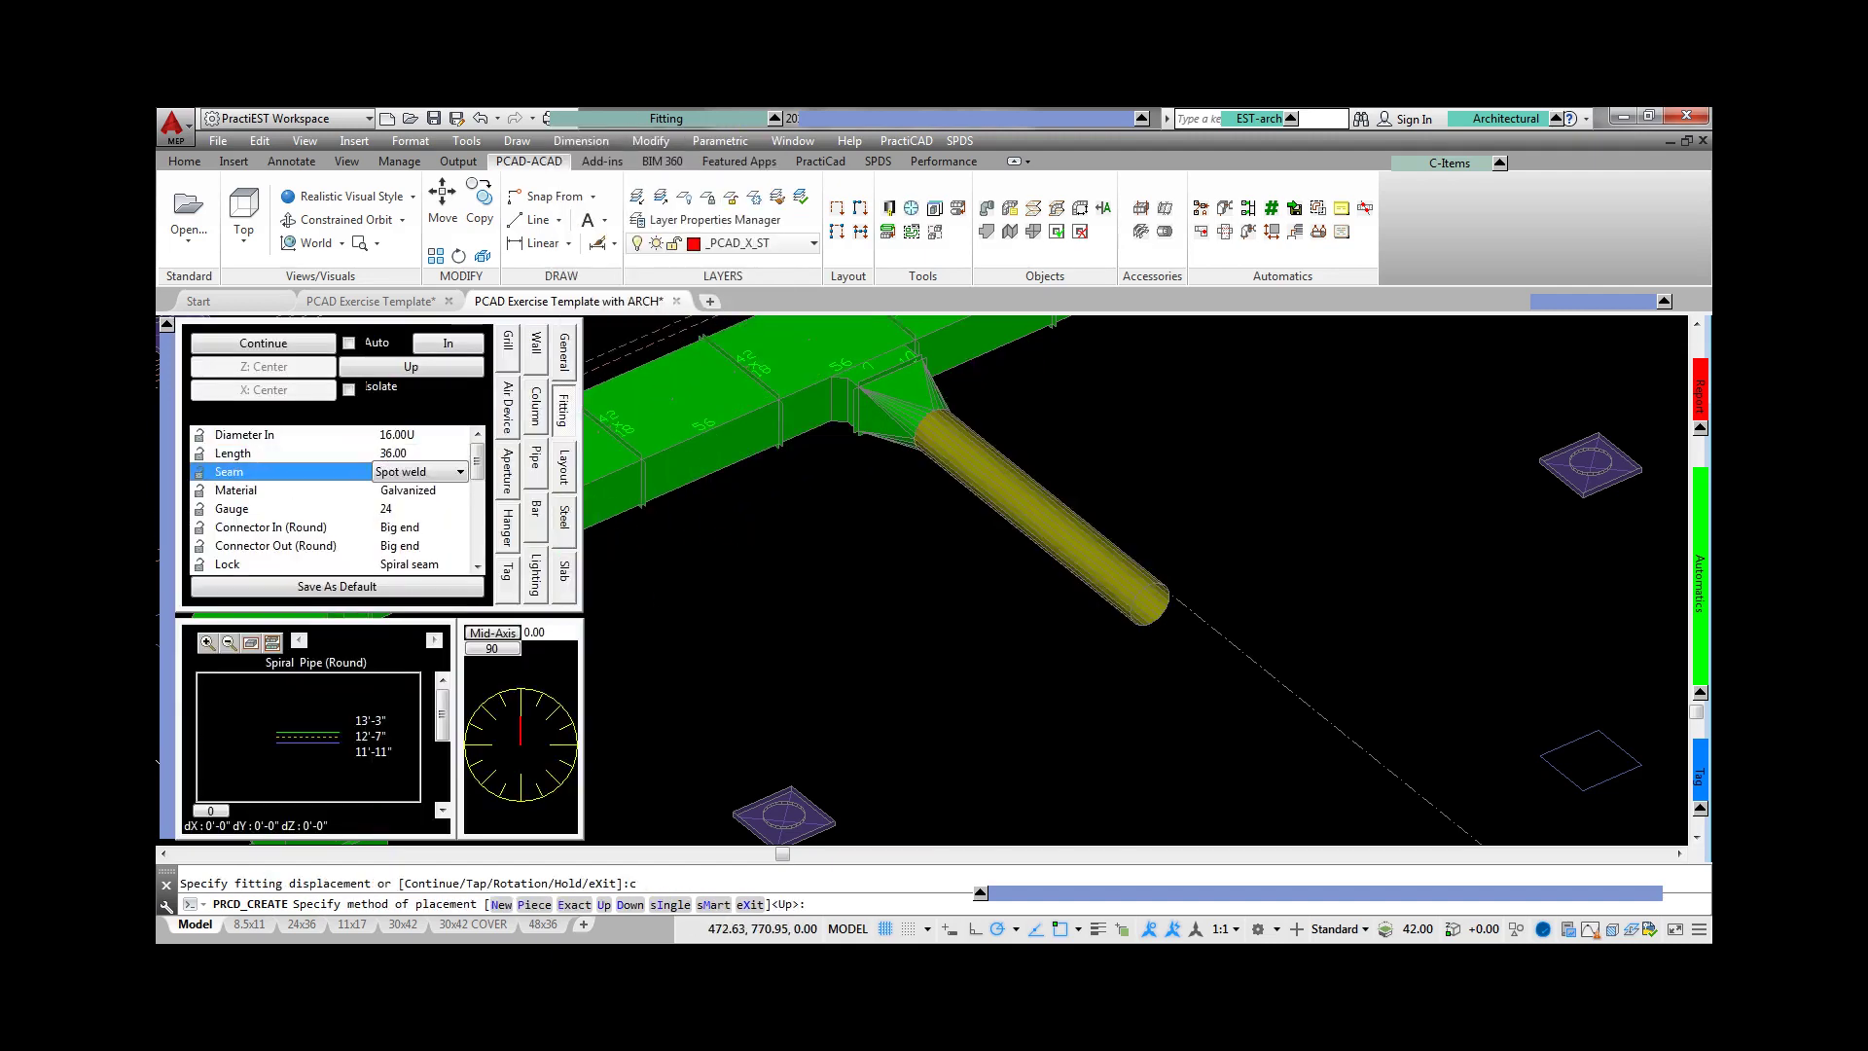
pyautogui.press('Return')
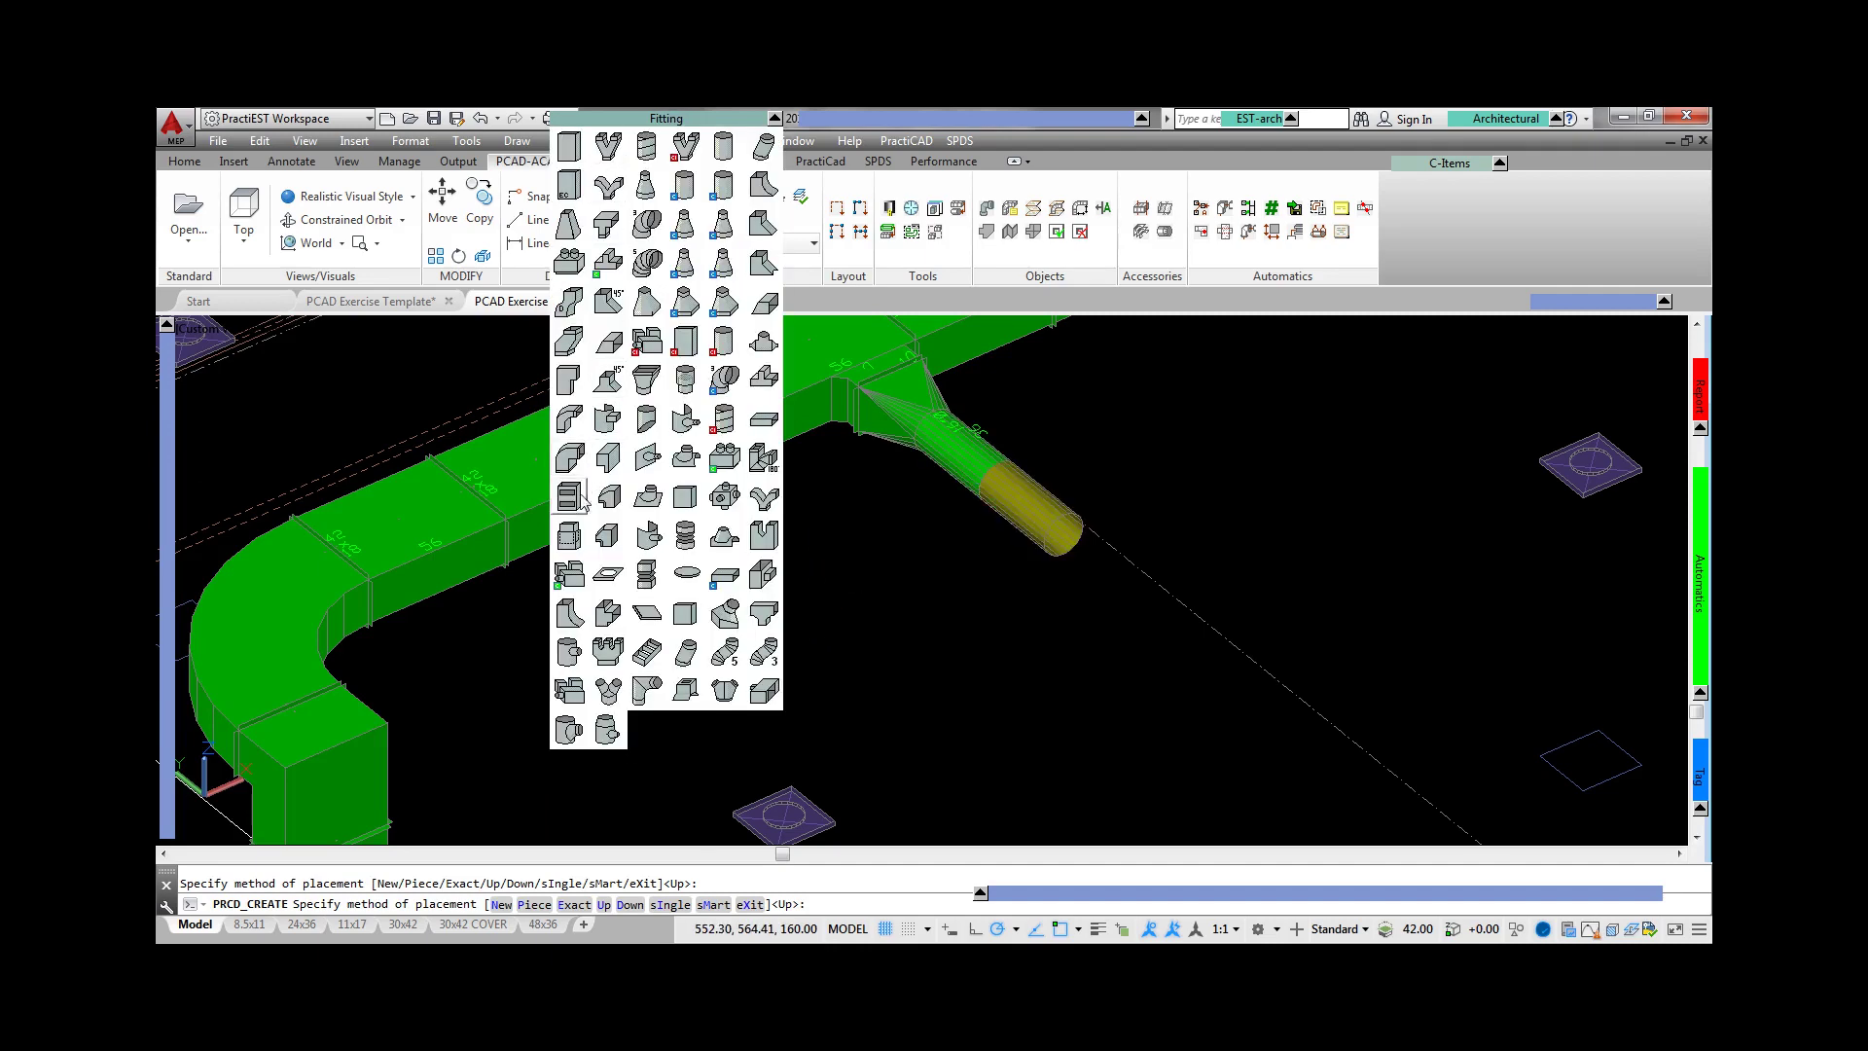
# - Place a 14" Price SDV5000 box on the open end of the spiral pipe
pyautogui.click(569, 576)
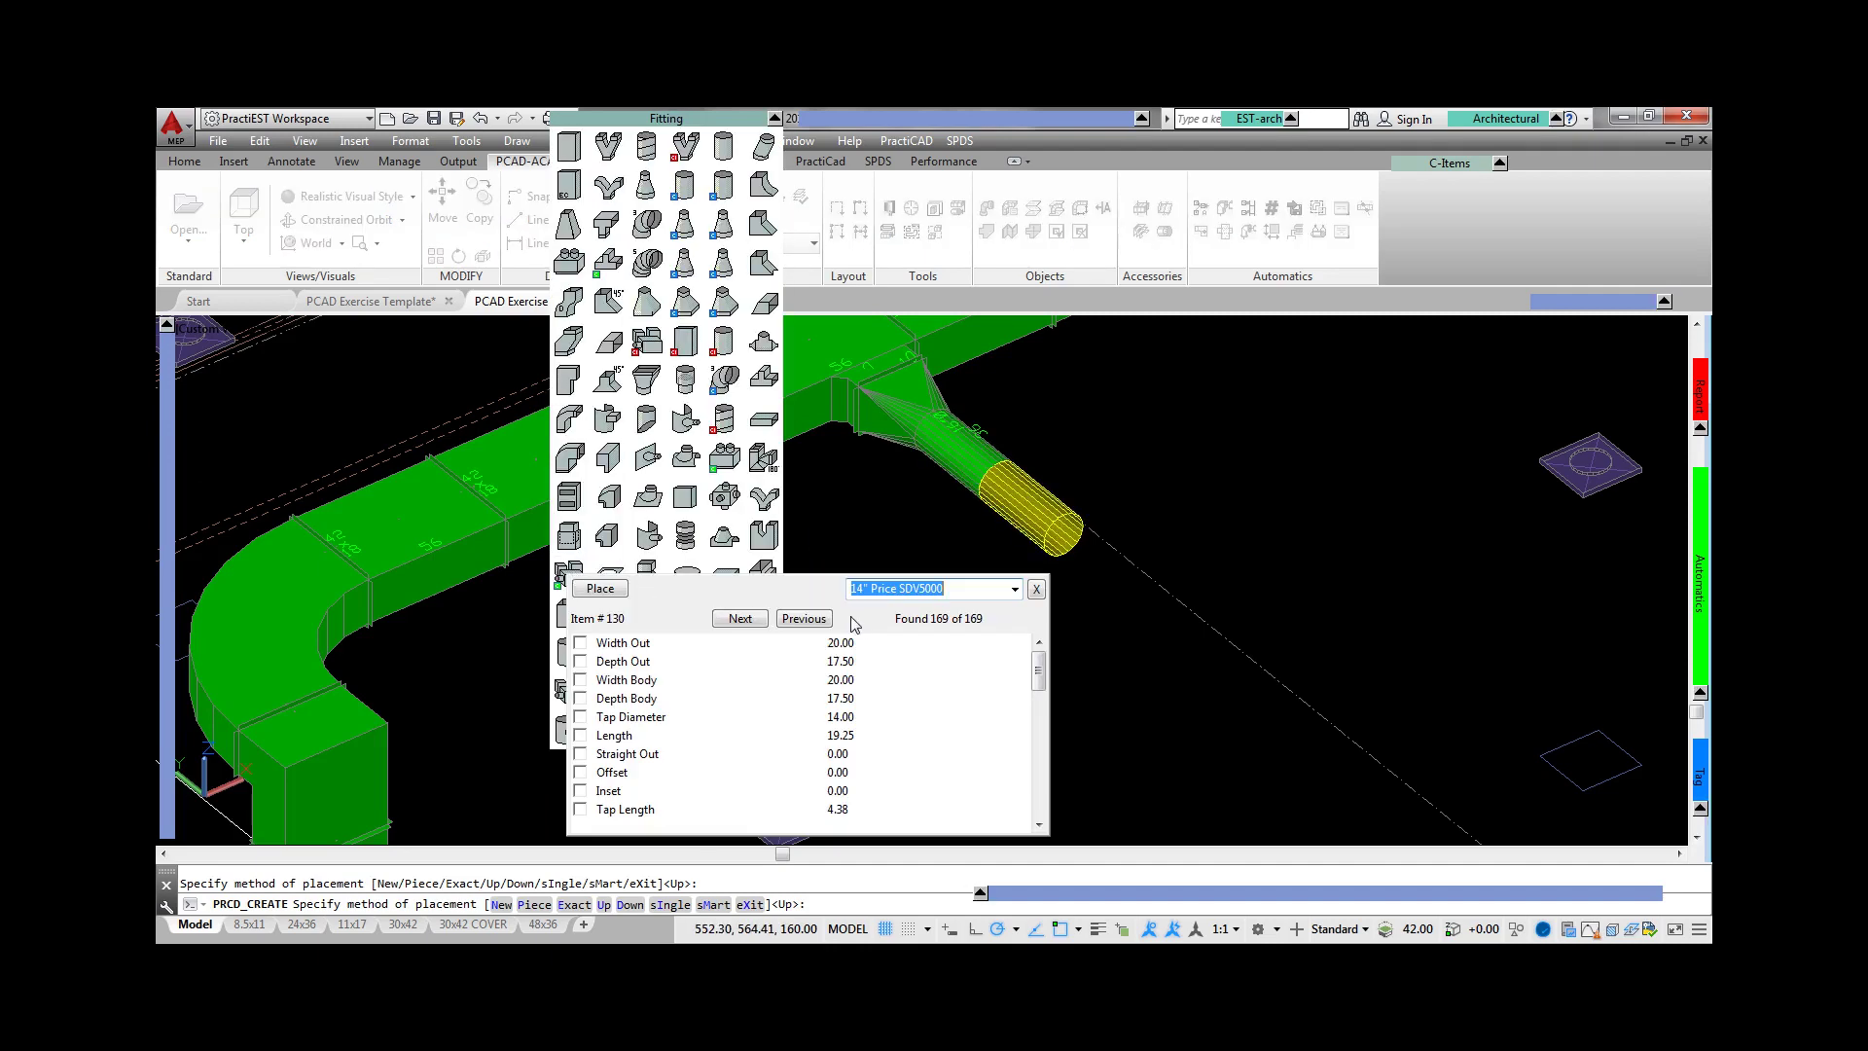
pyautogui.click(596, 589)
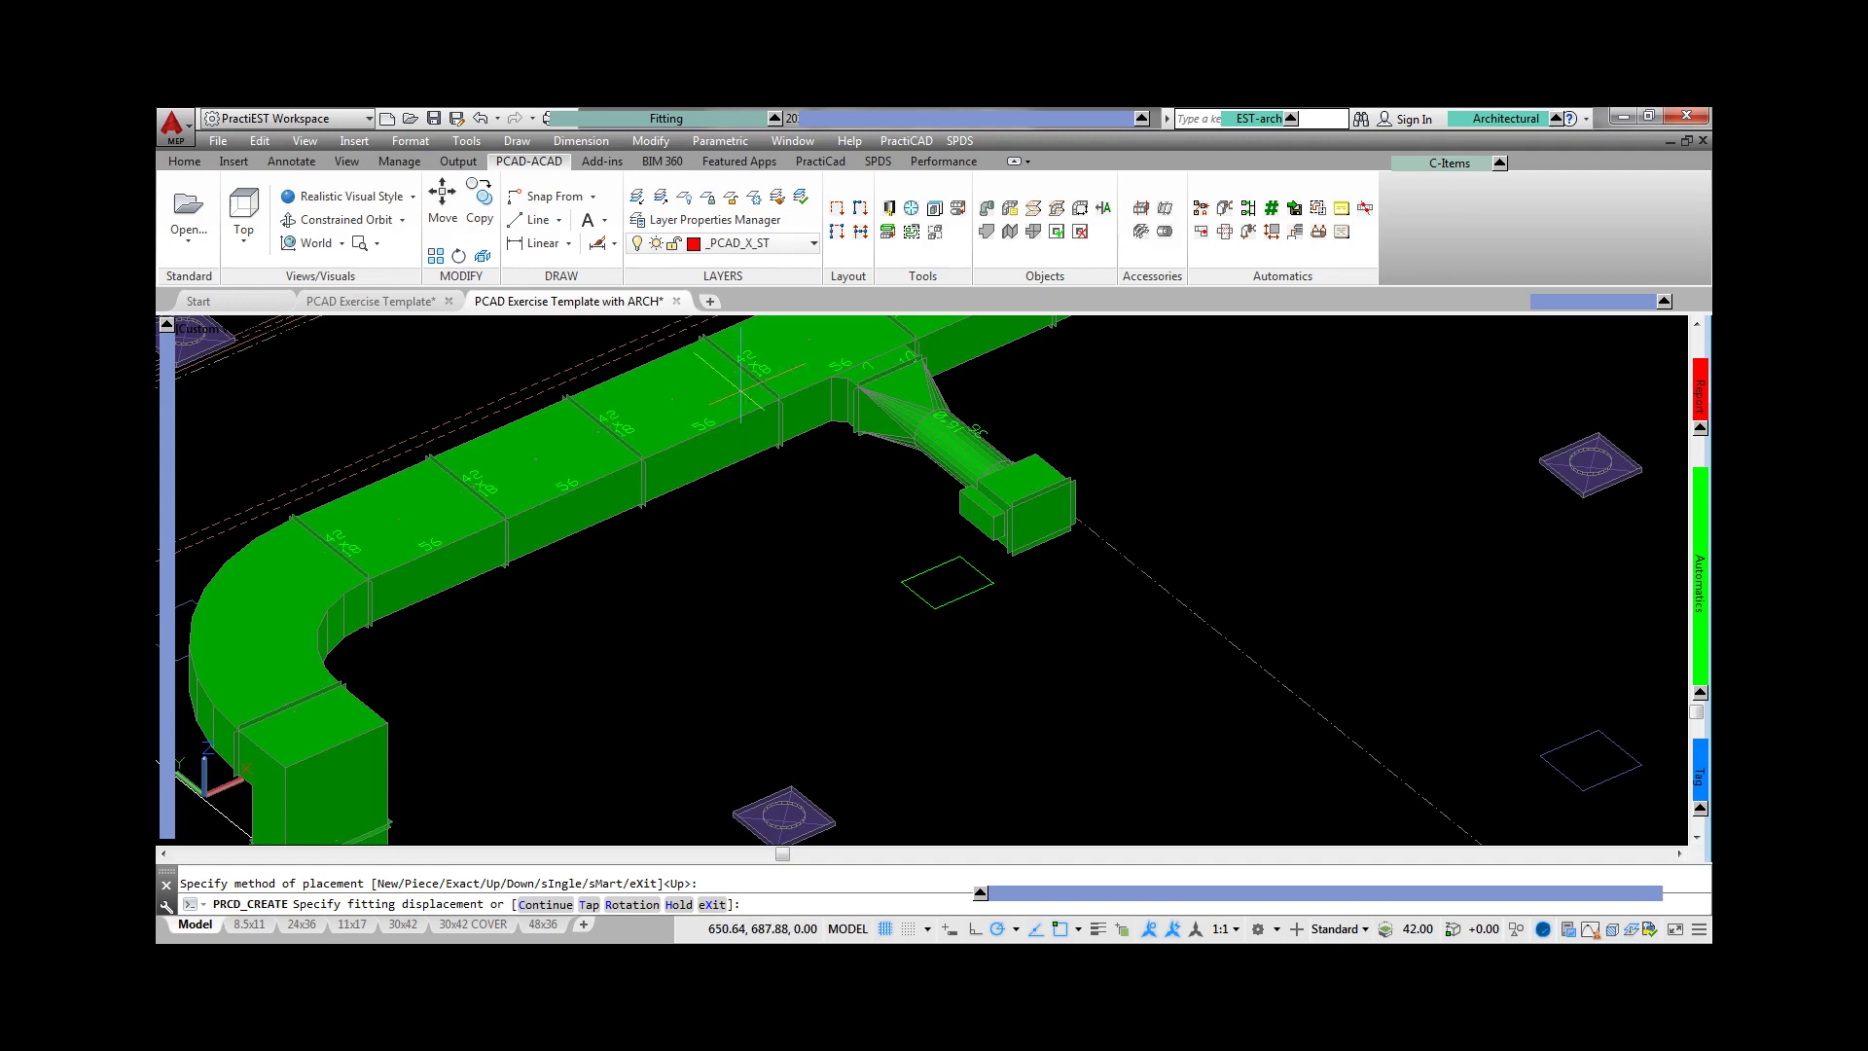
pyautogui.press('Return')
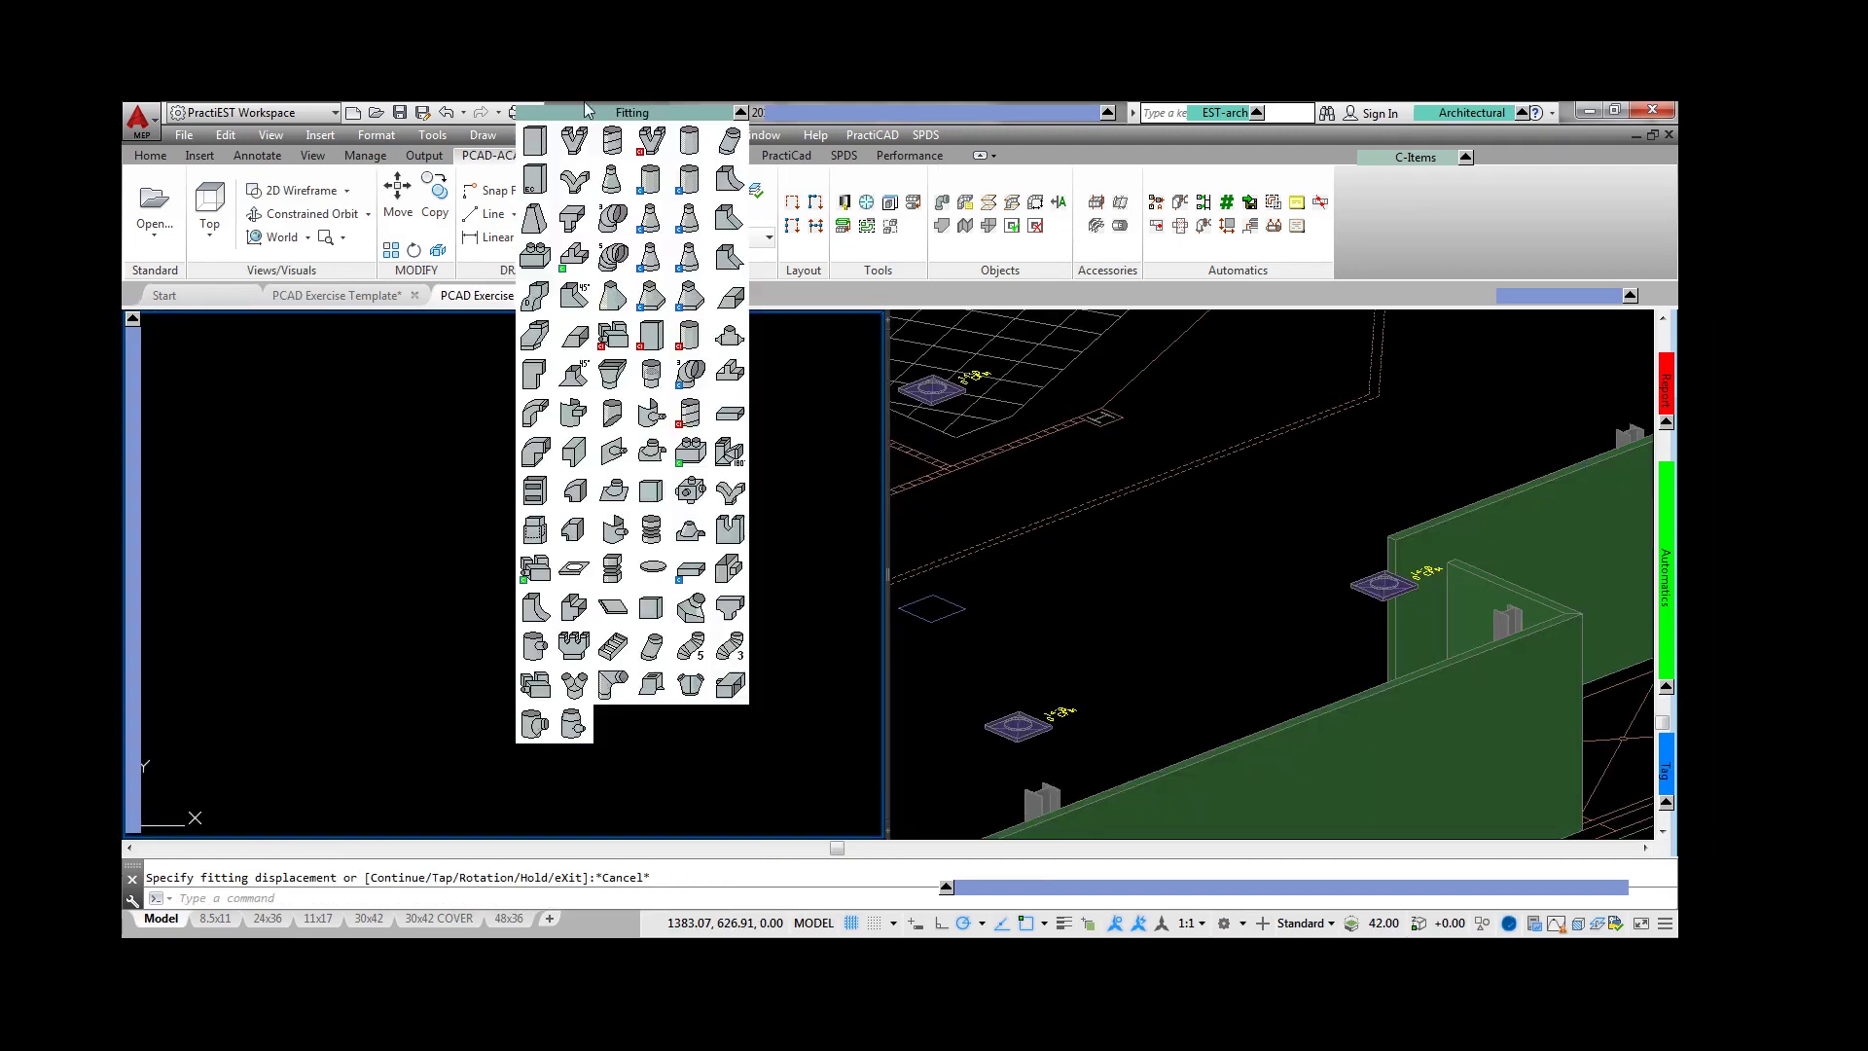
# - Place a rectangular duct with a width of 100 in the plan view, turned upright with the Front rotation option
pyautogui.press('Return')
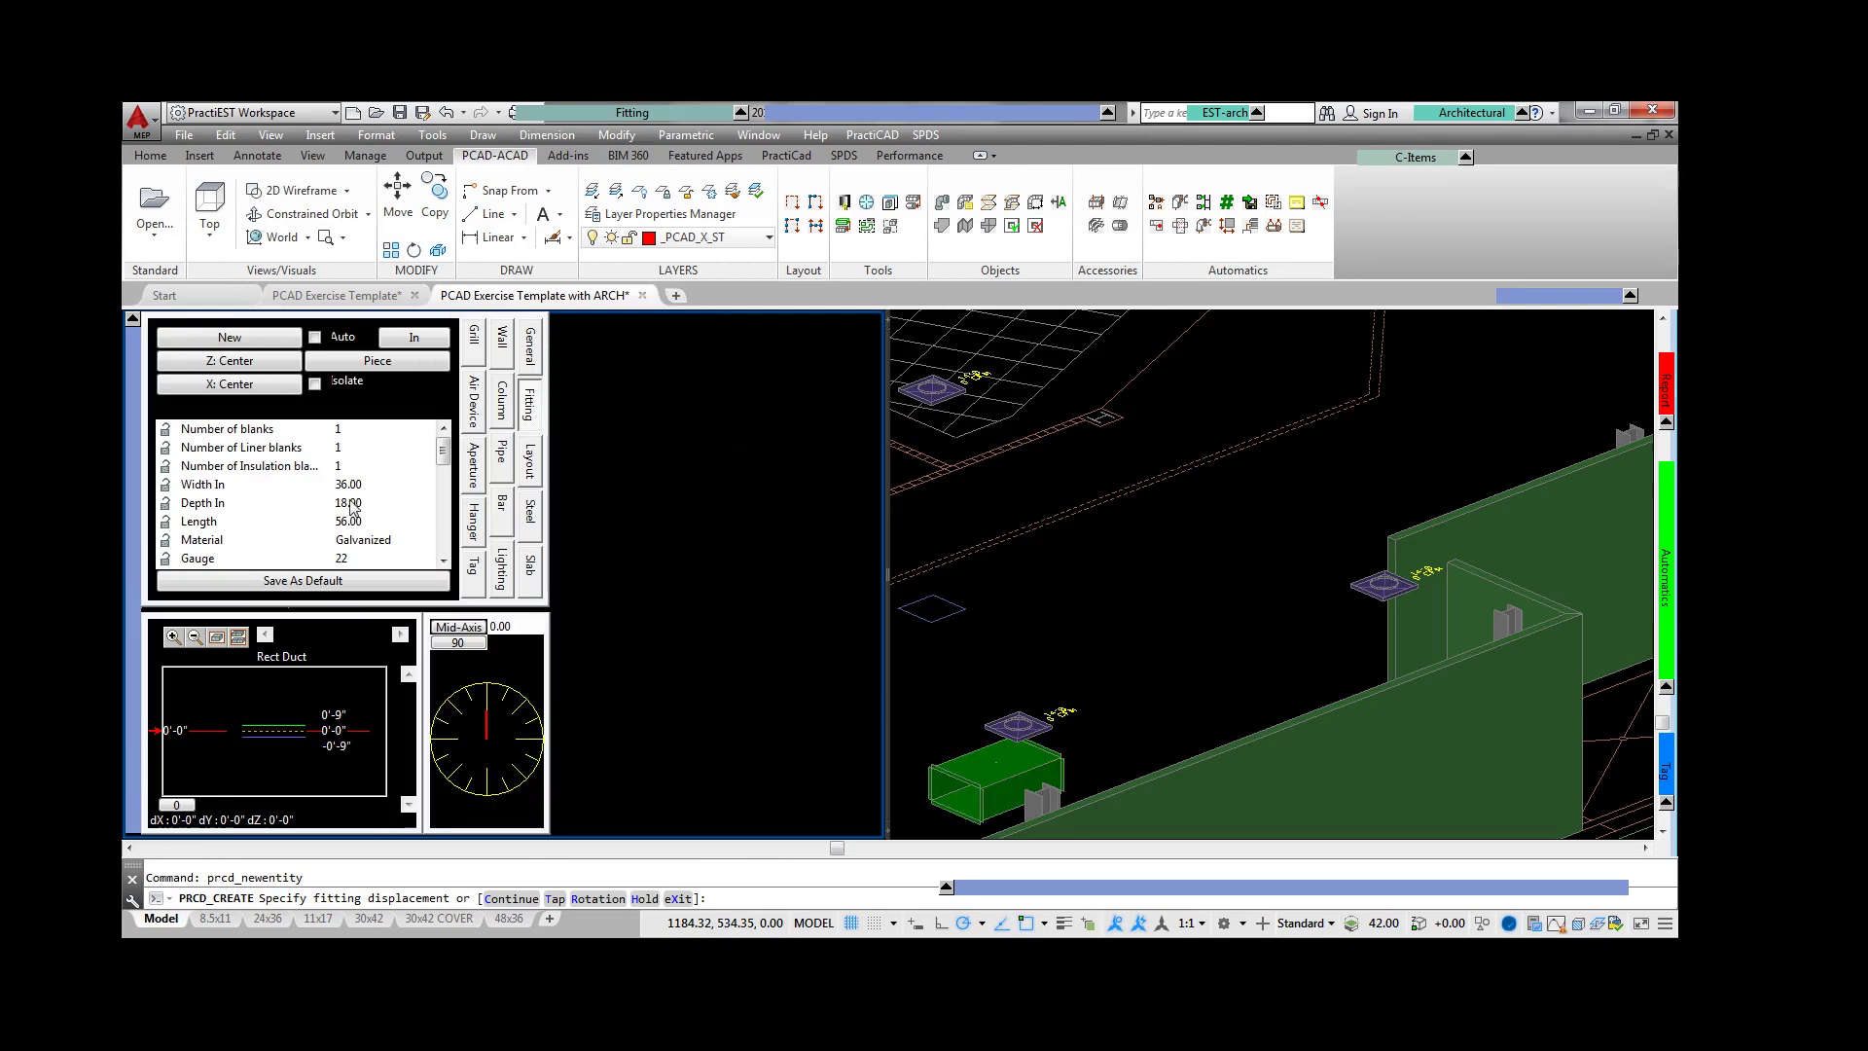
pyautogui.click(366, 491)
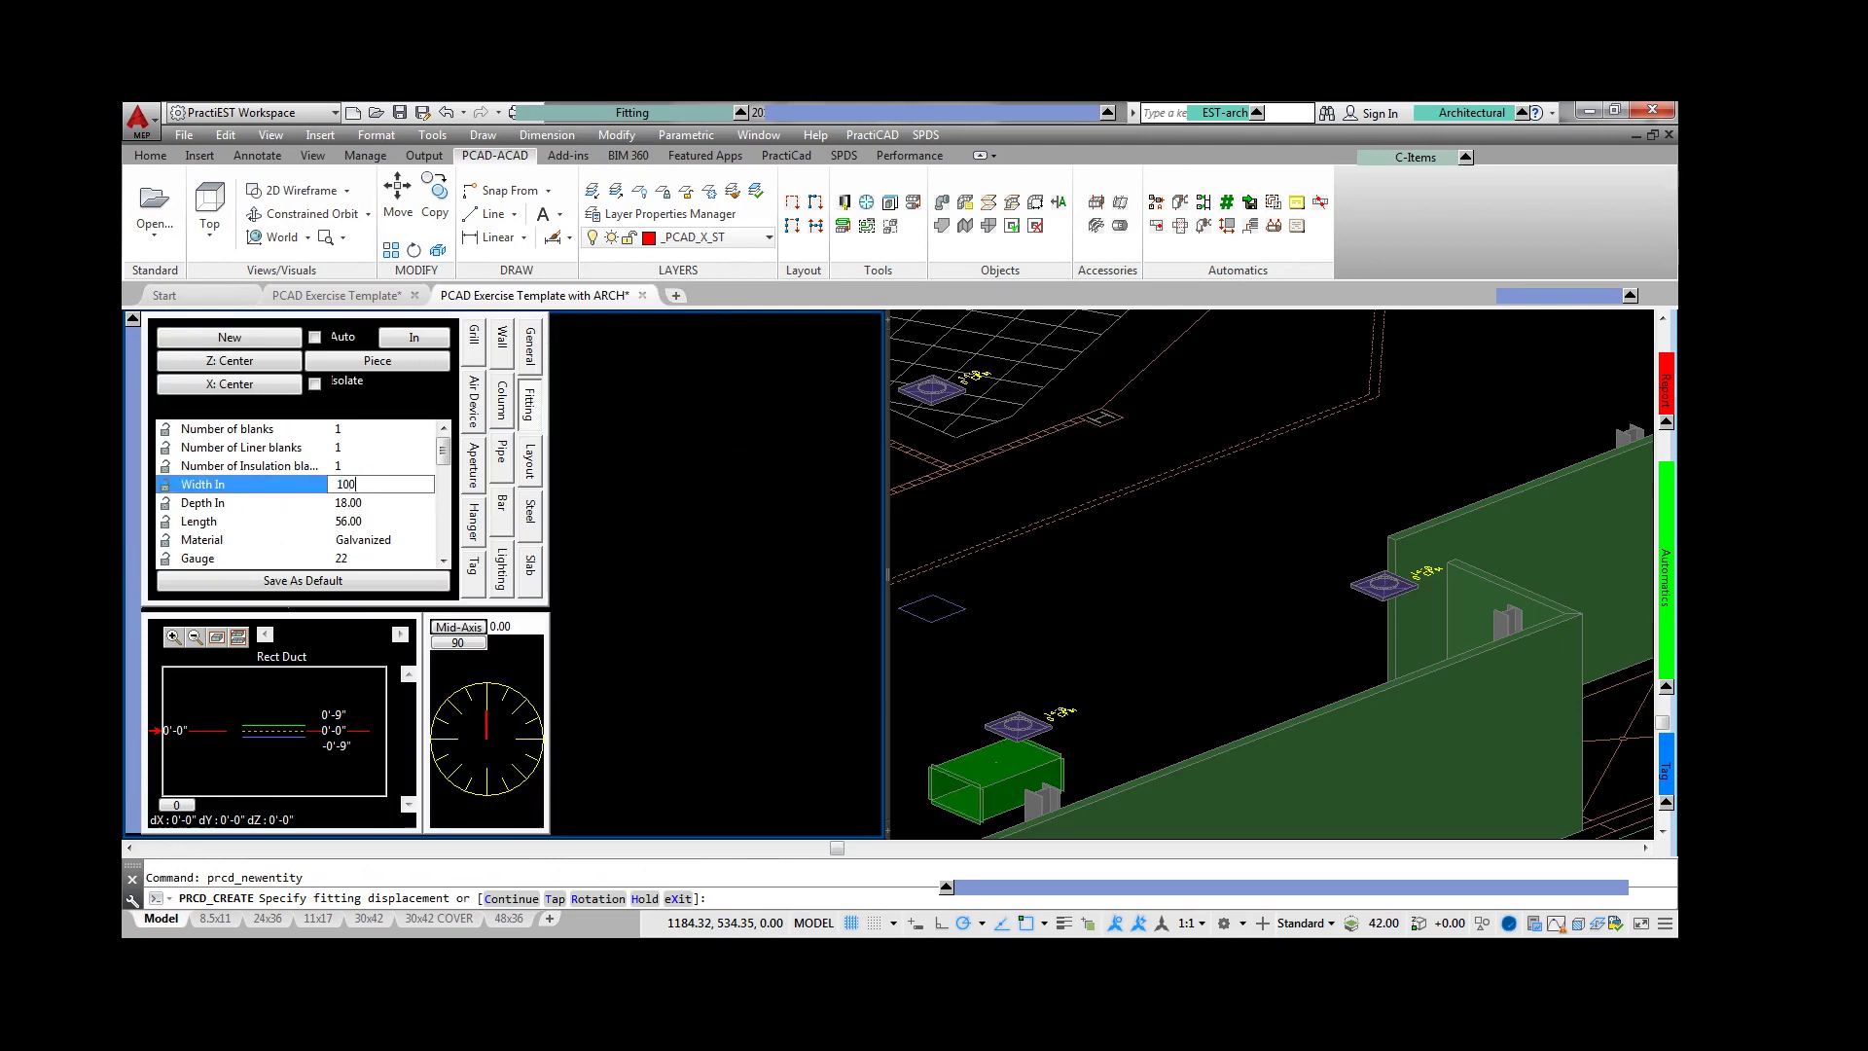
pyautogui.press('Return')
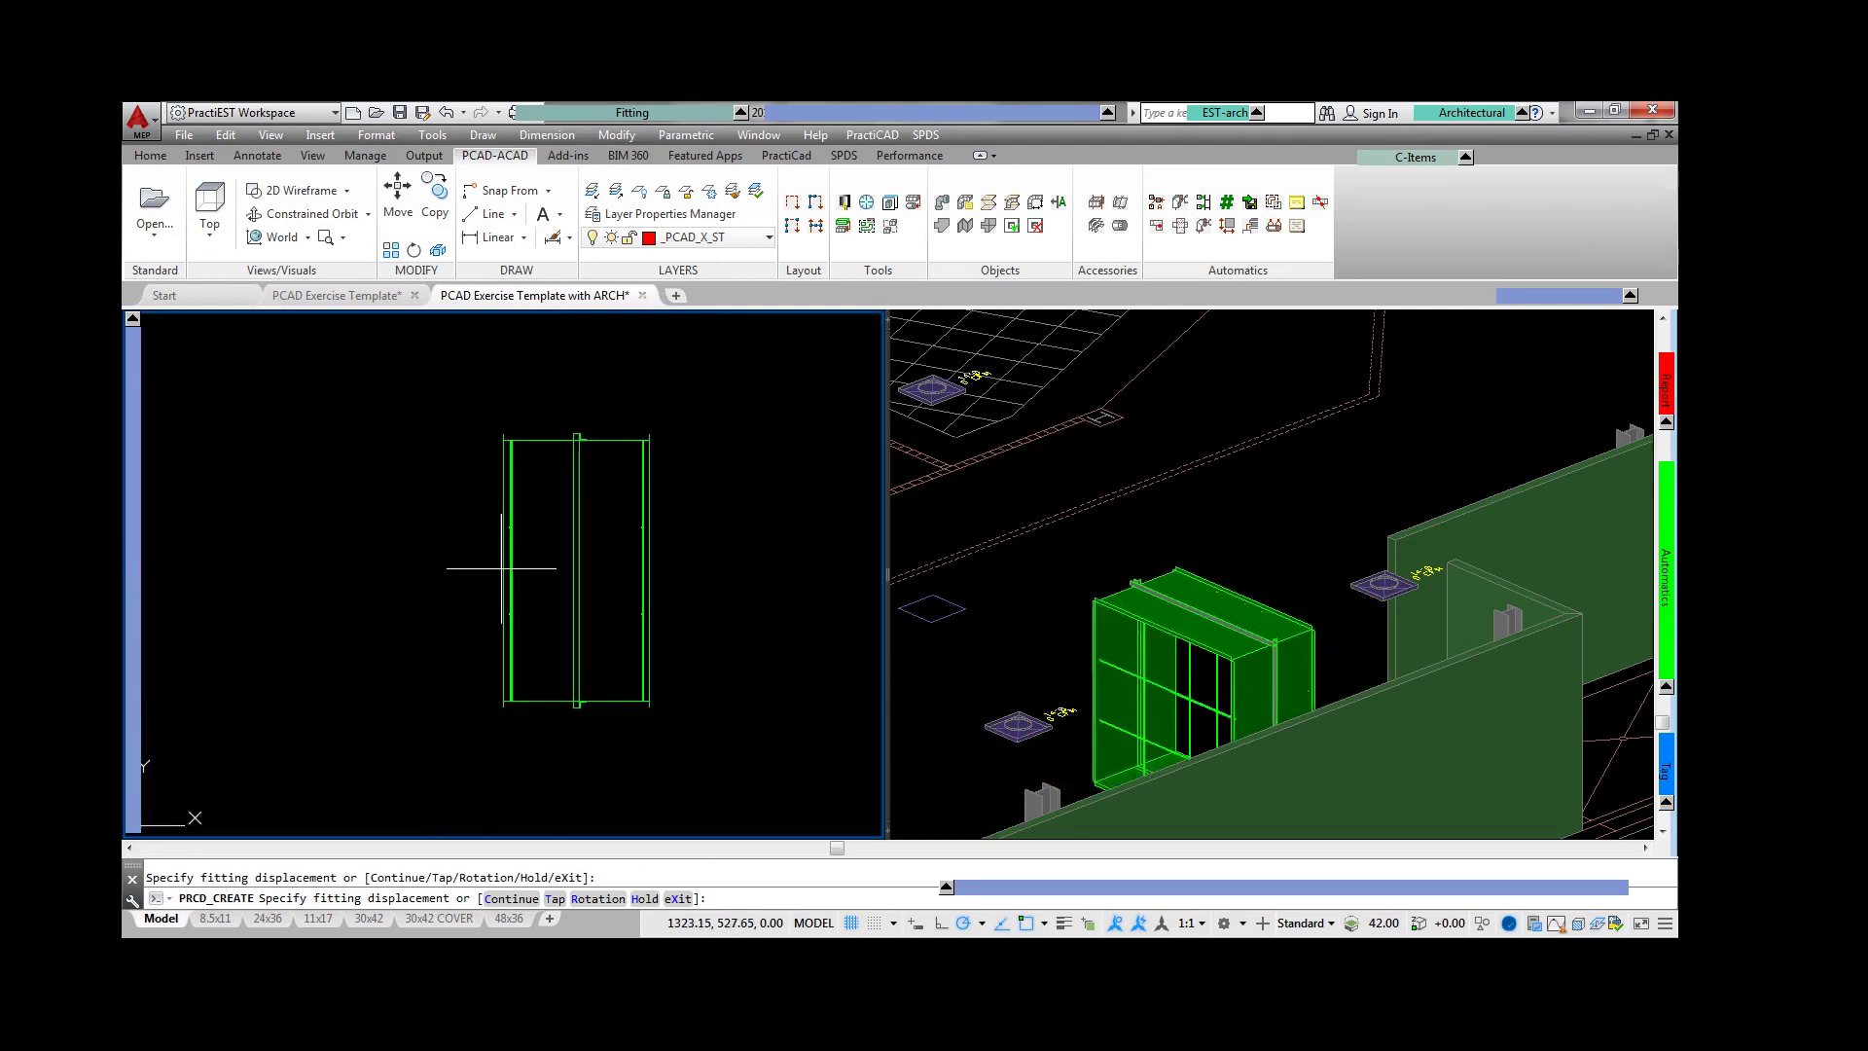
pyautogui.write('r')
pyautogui.press('Return')
pyautogui.write('f')
pyautogui.press('Return')
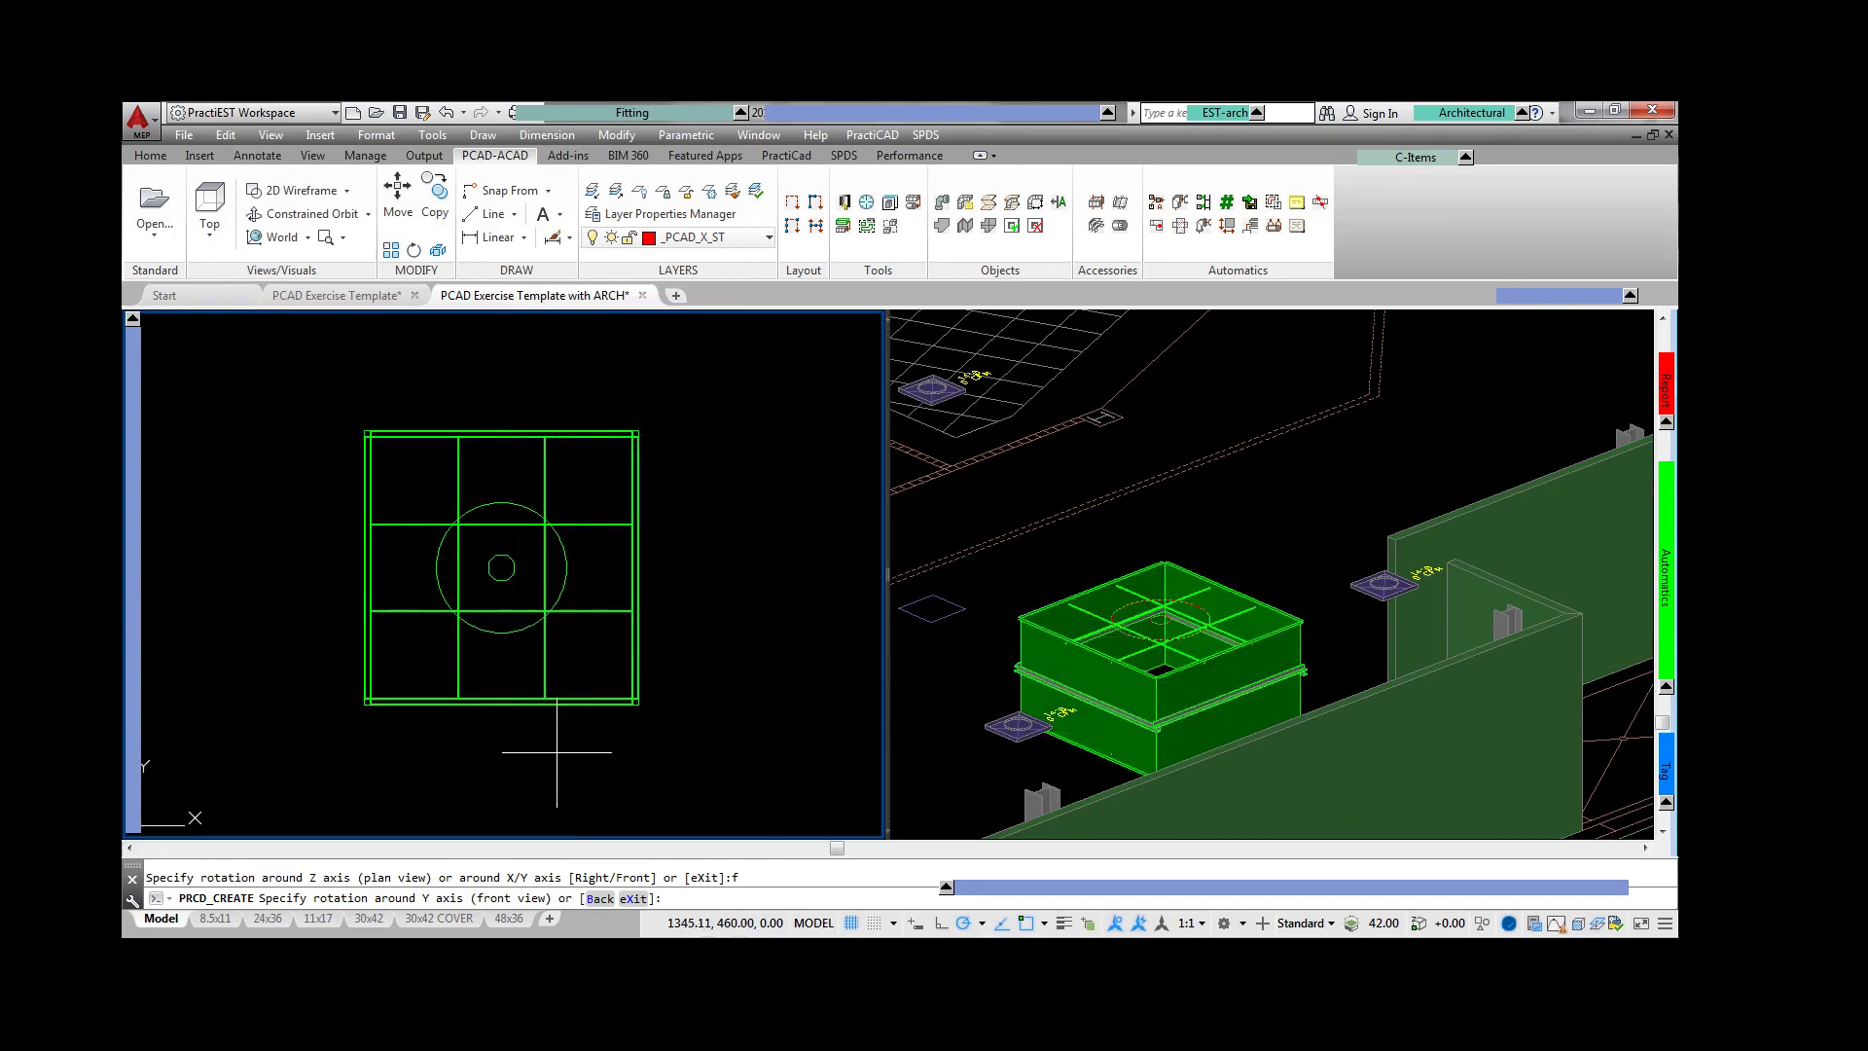
pyautogui.press('Return')
pyautogui.press('Return')
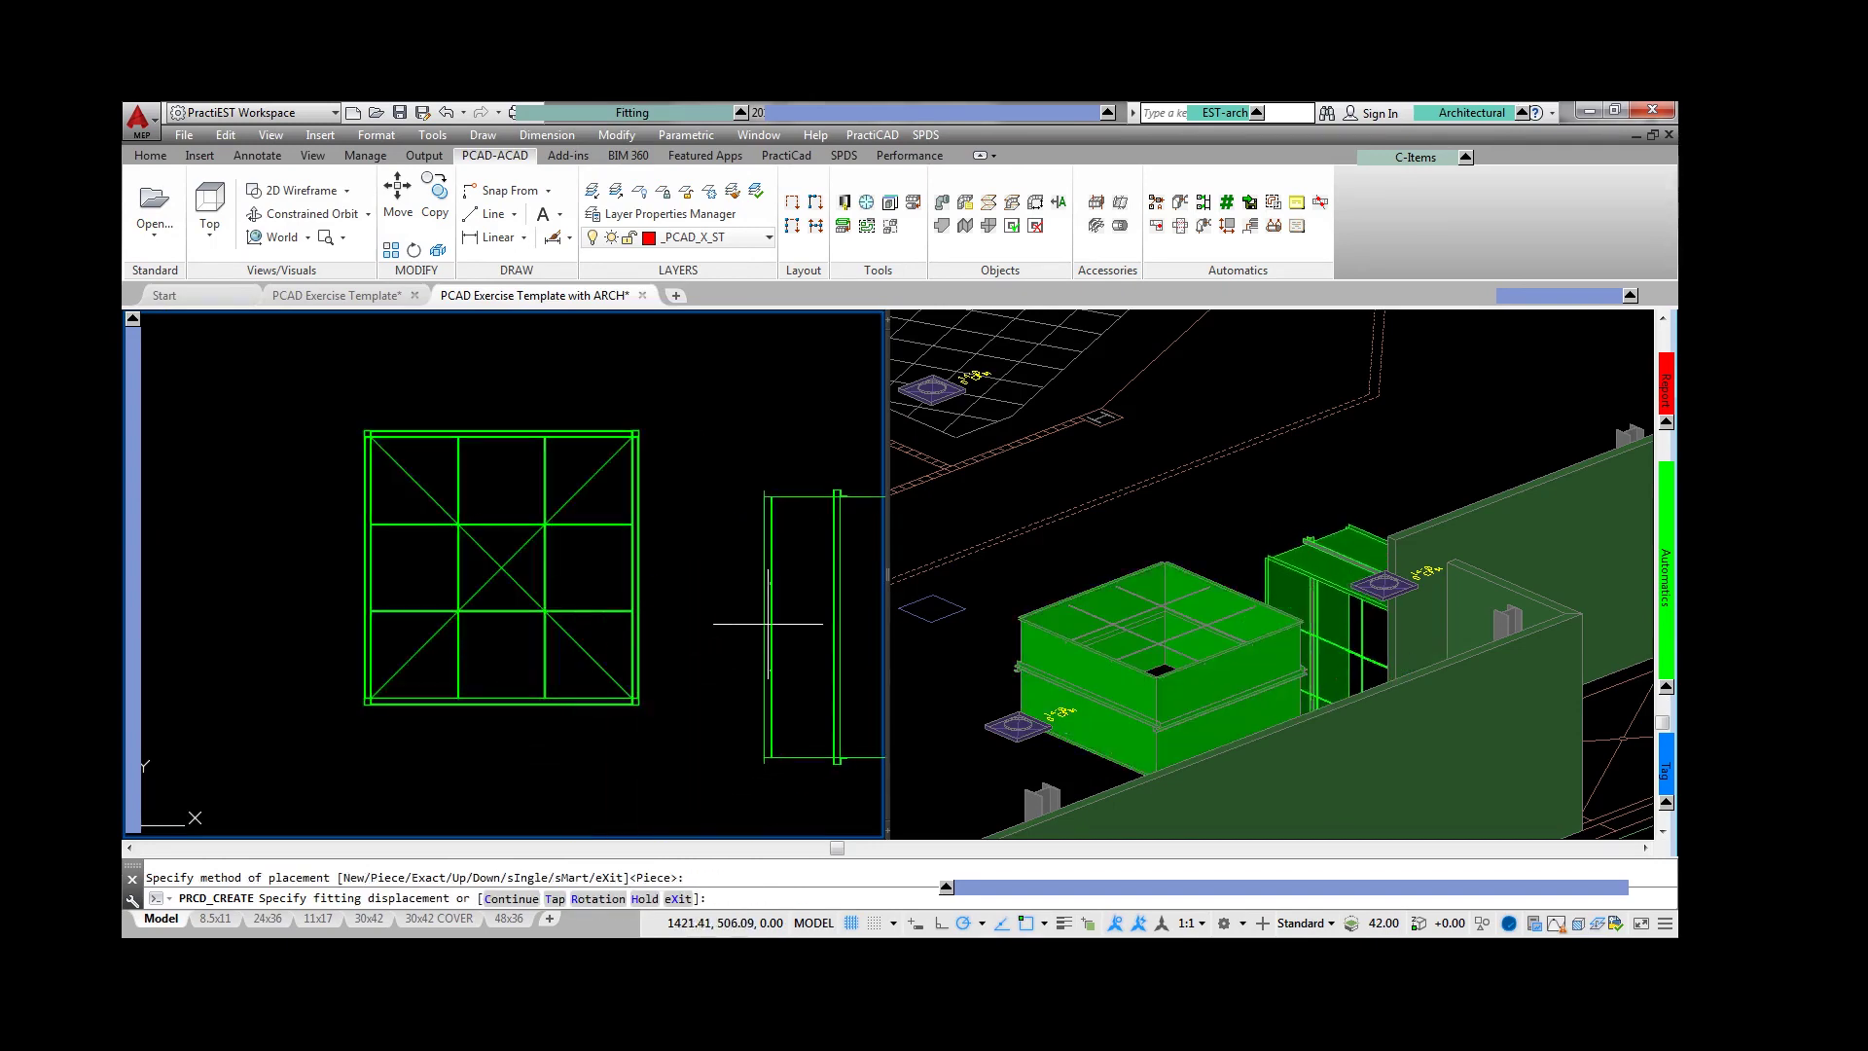
# - Stack further ducts of the same size on top of the upright duct to form a tall riser, using Piece placement
pyautogui.press('Return')
pyautogui.press('Return')
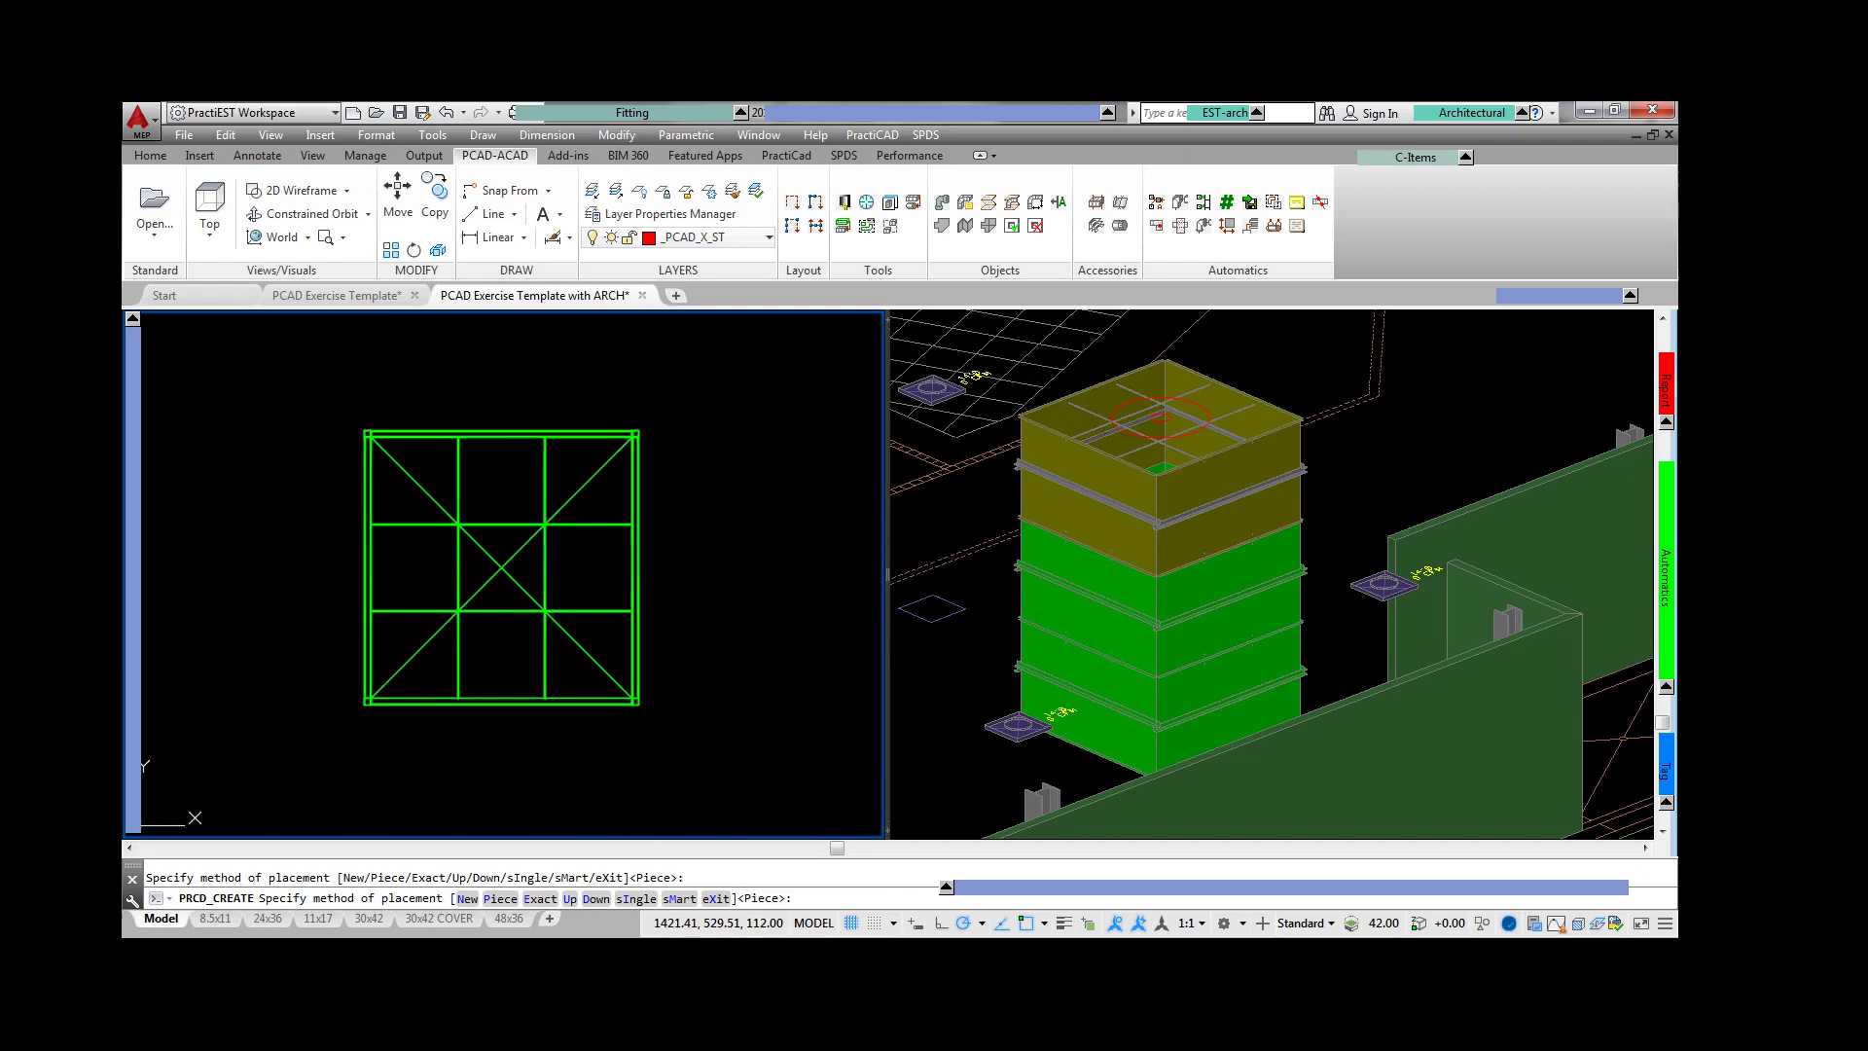
pyautogui.press('Escape')
# - Start a rectangular tap fitting and attach it to the side of a middle section of the riser with the Tap option
pyautogui.click(623, 111)
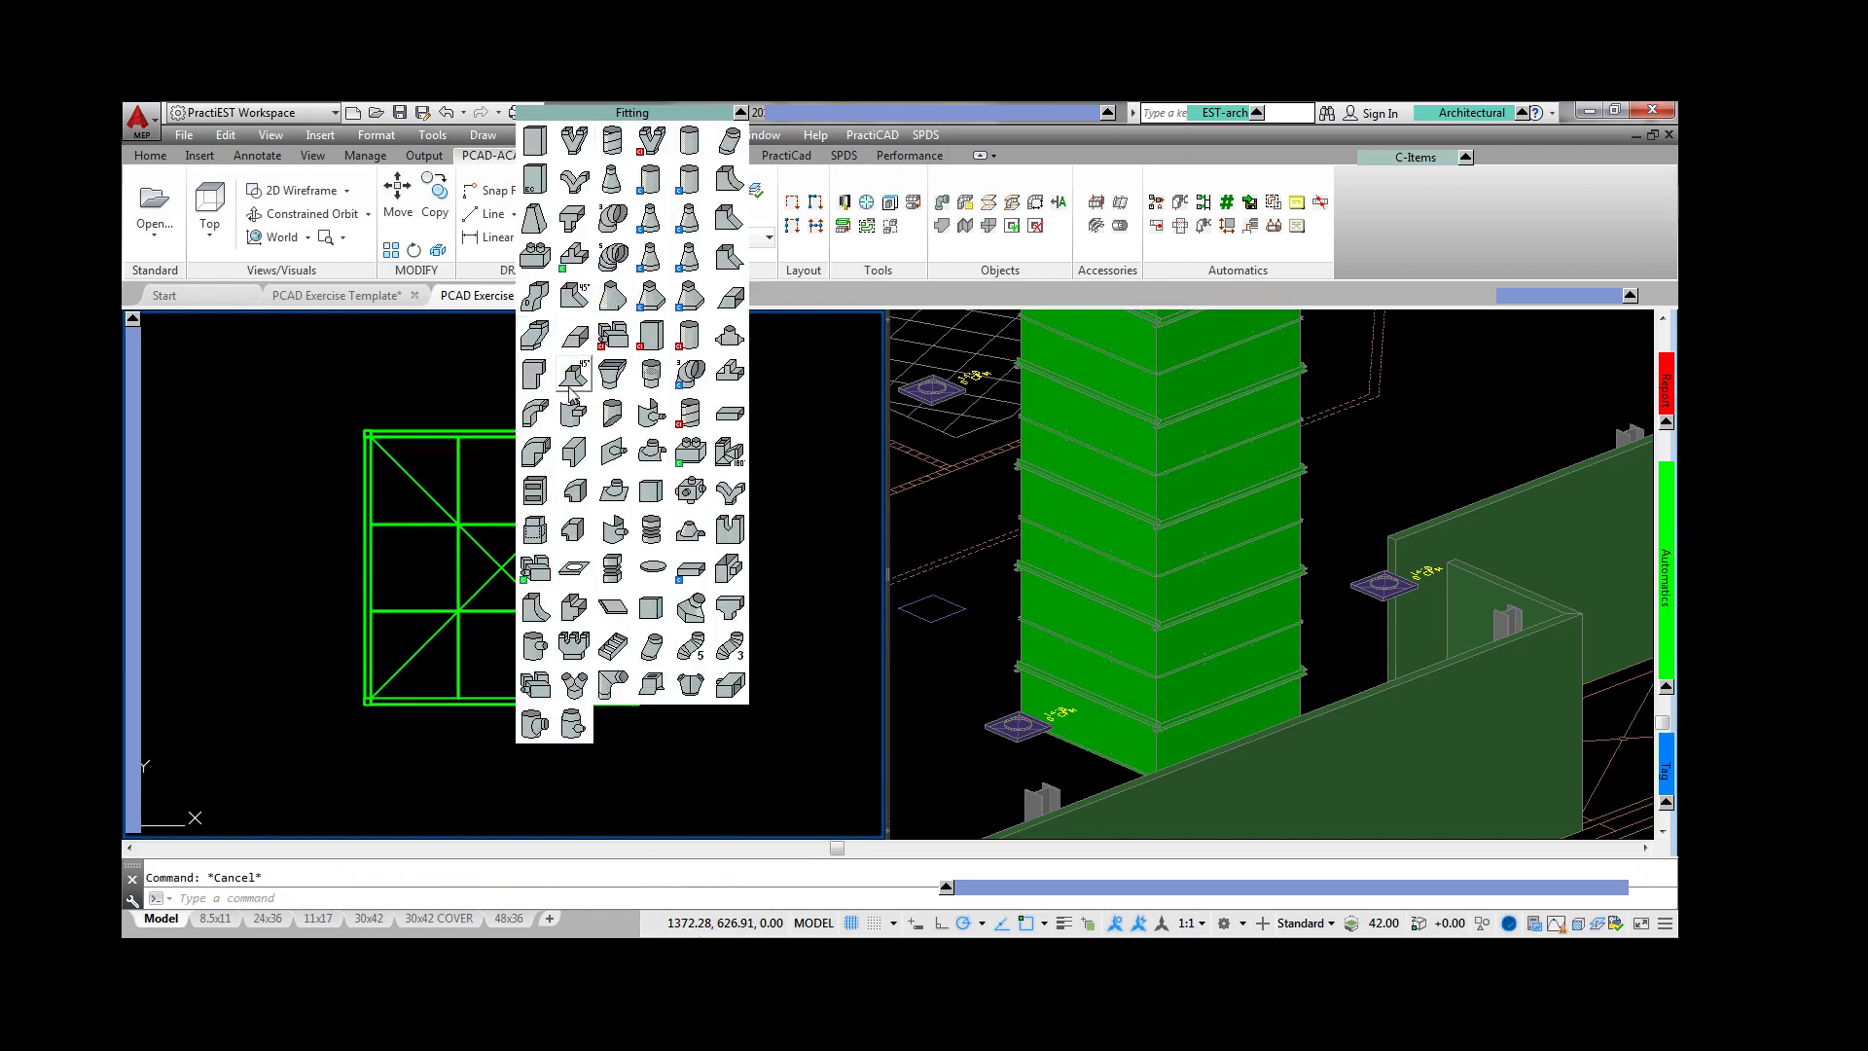
pyautogui.click(577, 300)
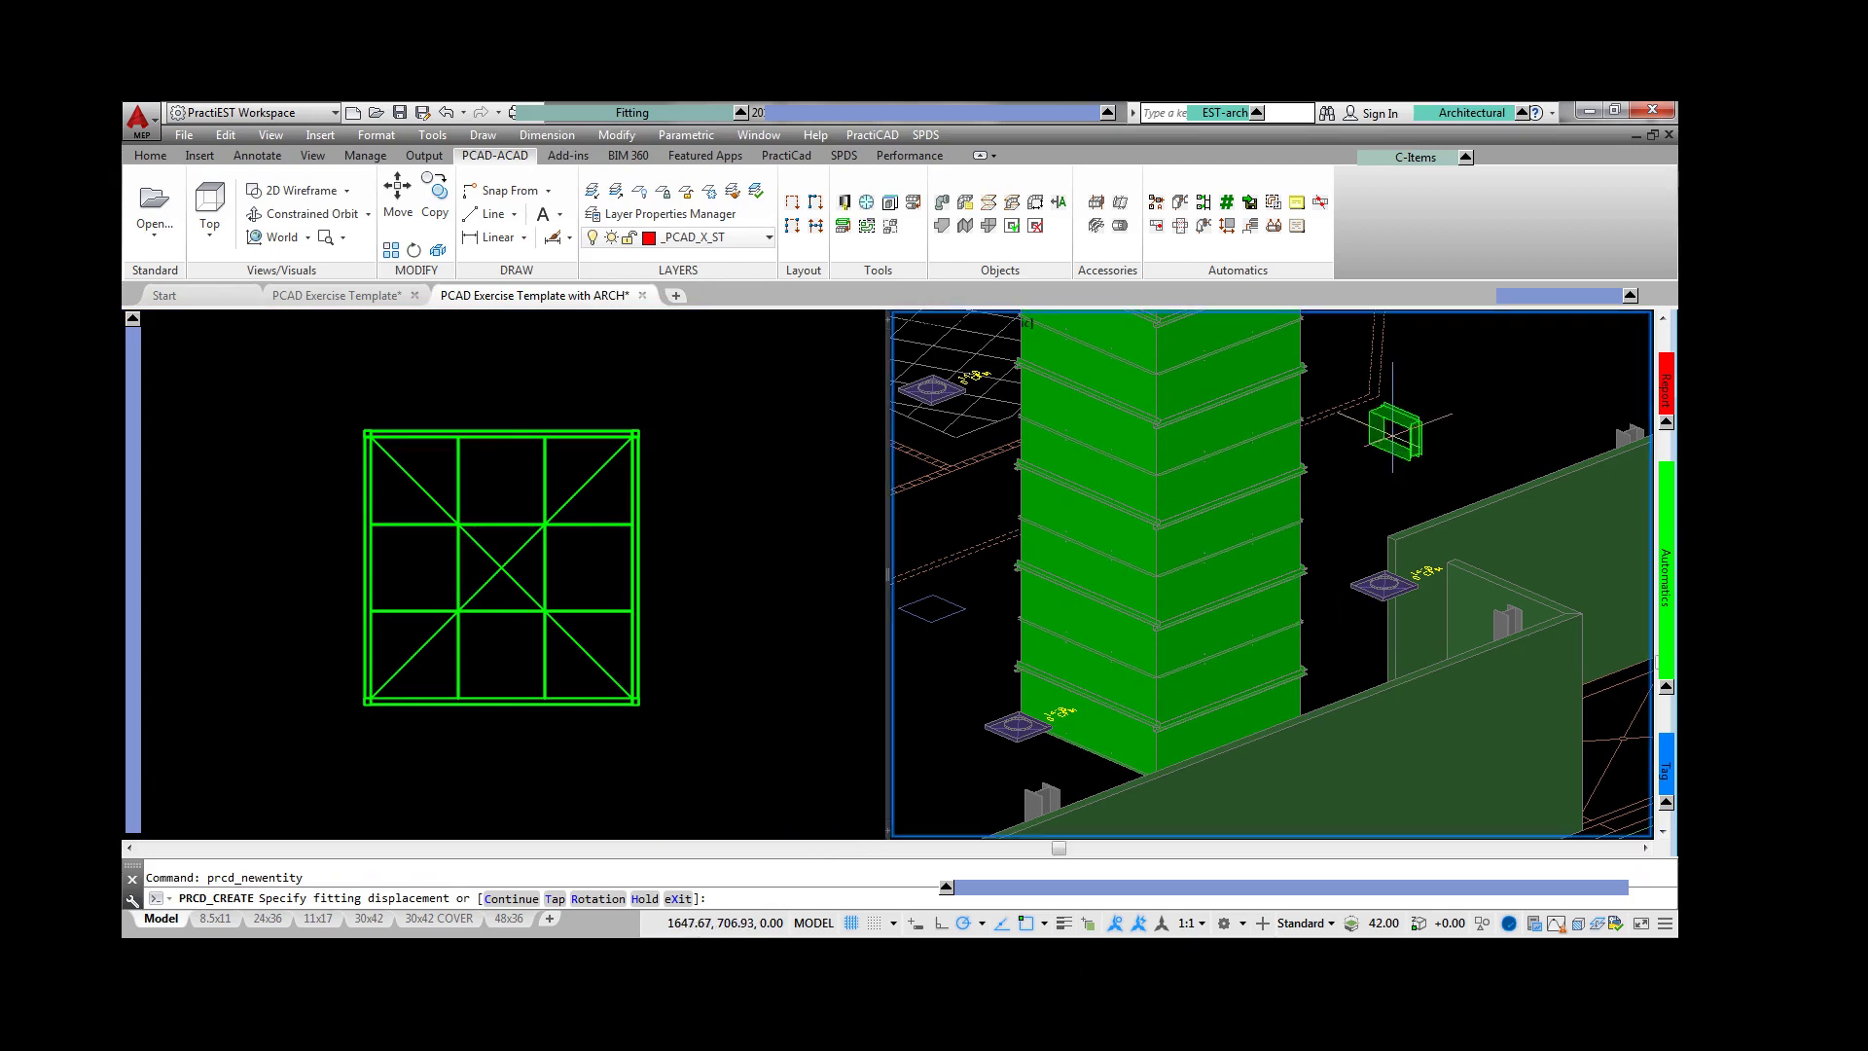
pyautogui.rightClick(1401, 443)
pyautogui.click(1440, 544)
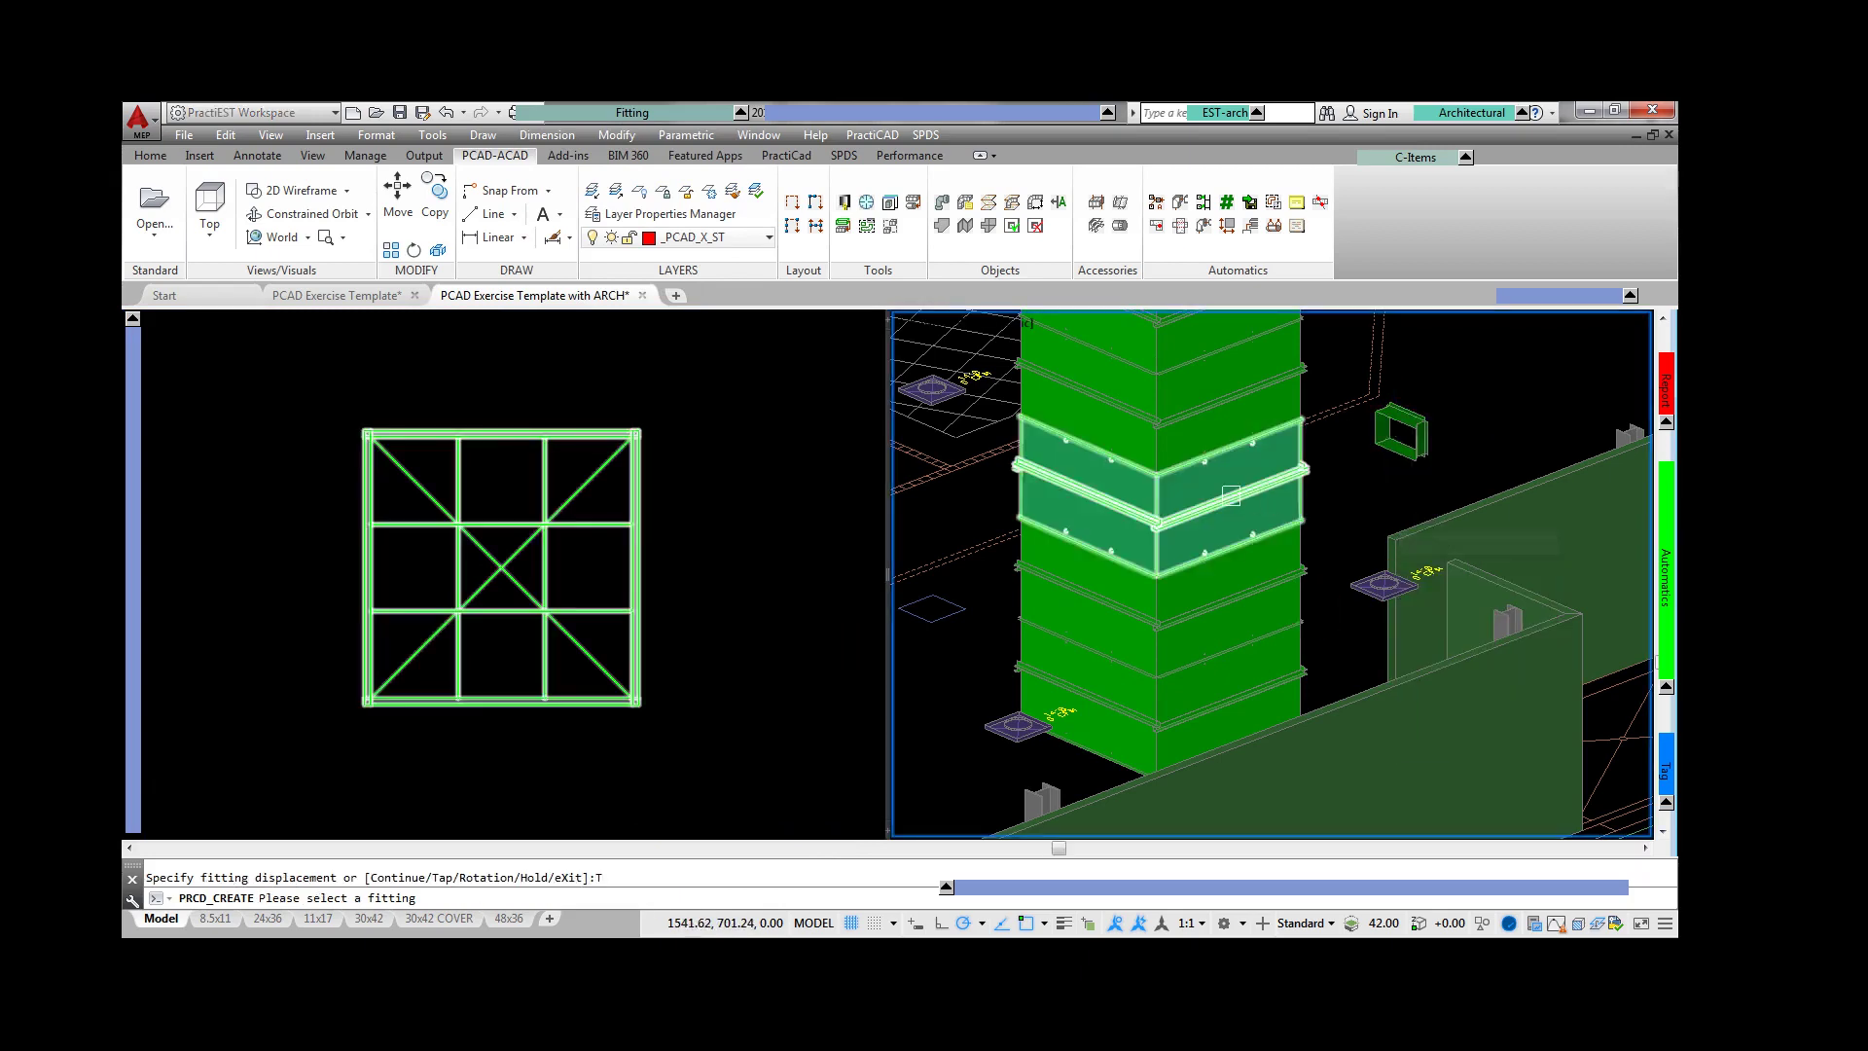
pyautogui.click(1167, 488)
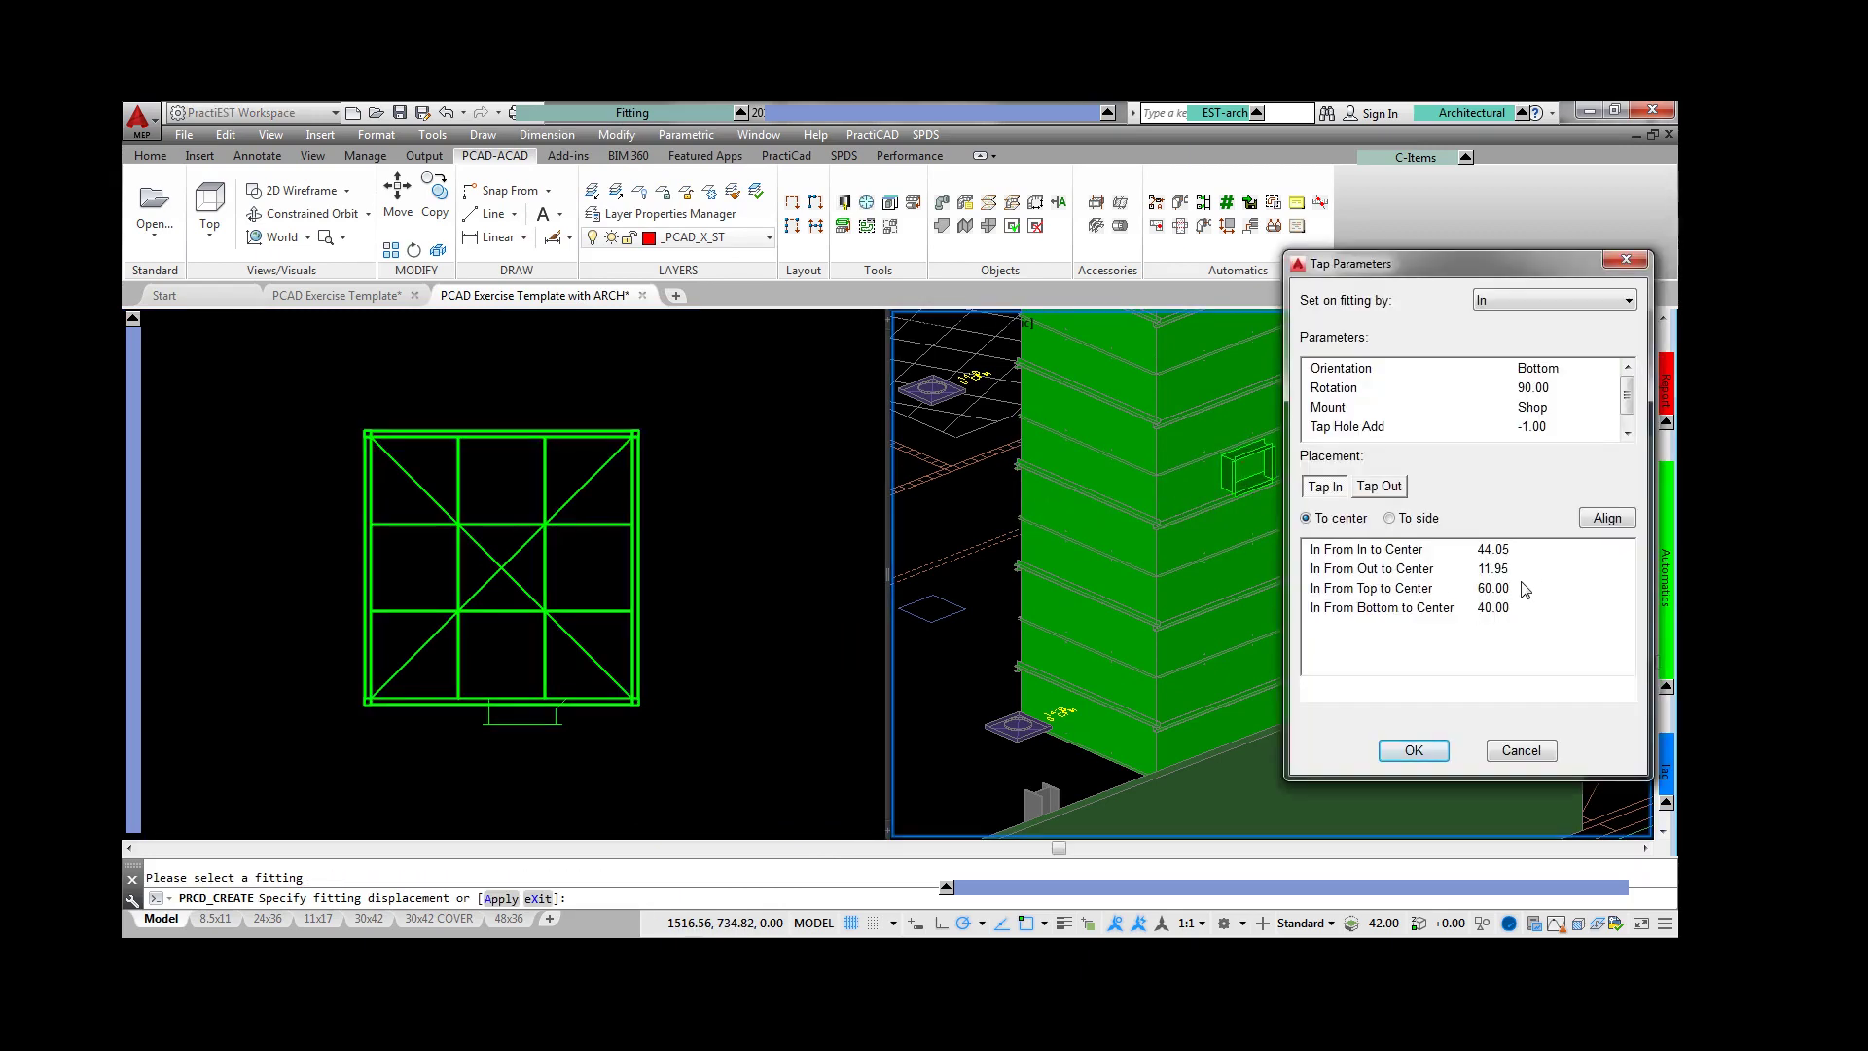
# - Position the tap's center 49.00 from the top and 44.00 from the inlet of the riser section and apply it
pyautogui.click(1524, 588)
pyautogui.scroll(-1, 1520, 585)
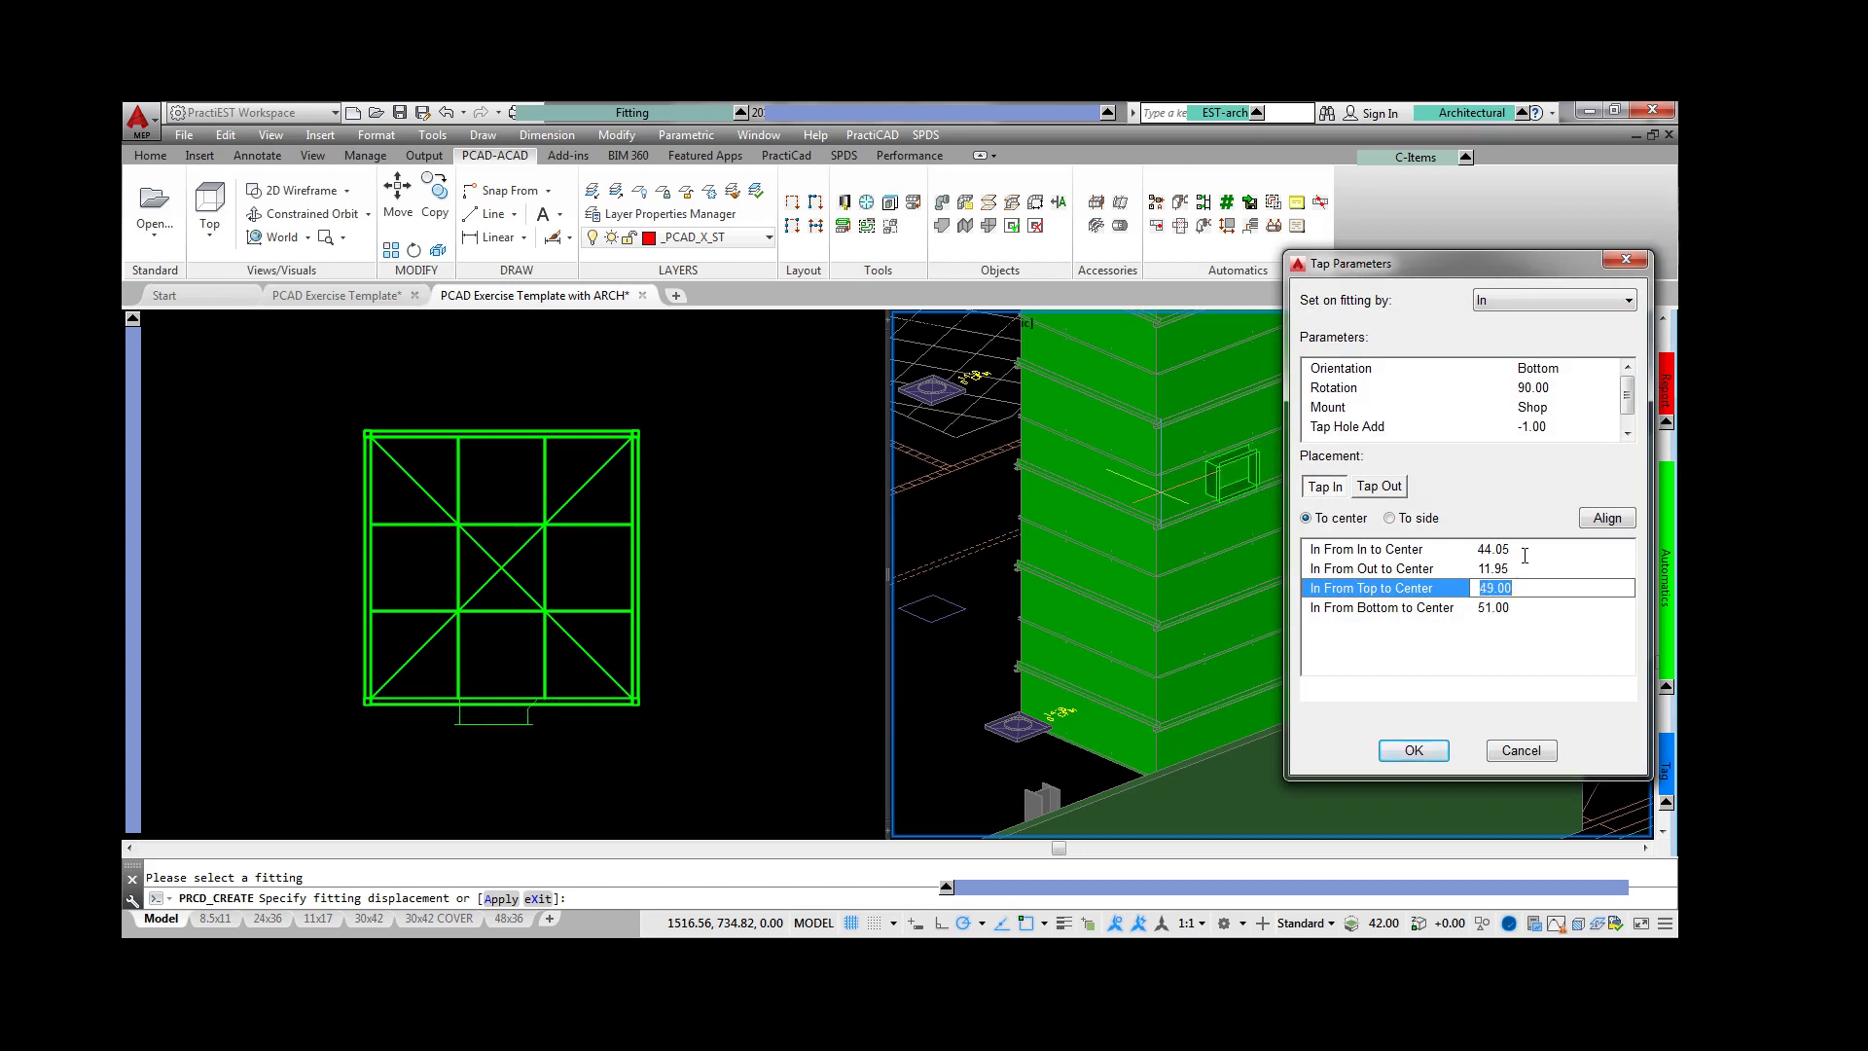
pyautogui.click(1523, 551)
pyautogui.scroll(1, 1520, 553)
pyautogui.scroll(-3, 1521, 558)
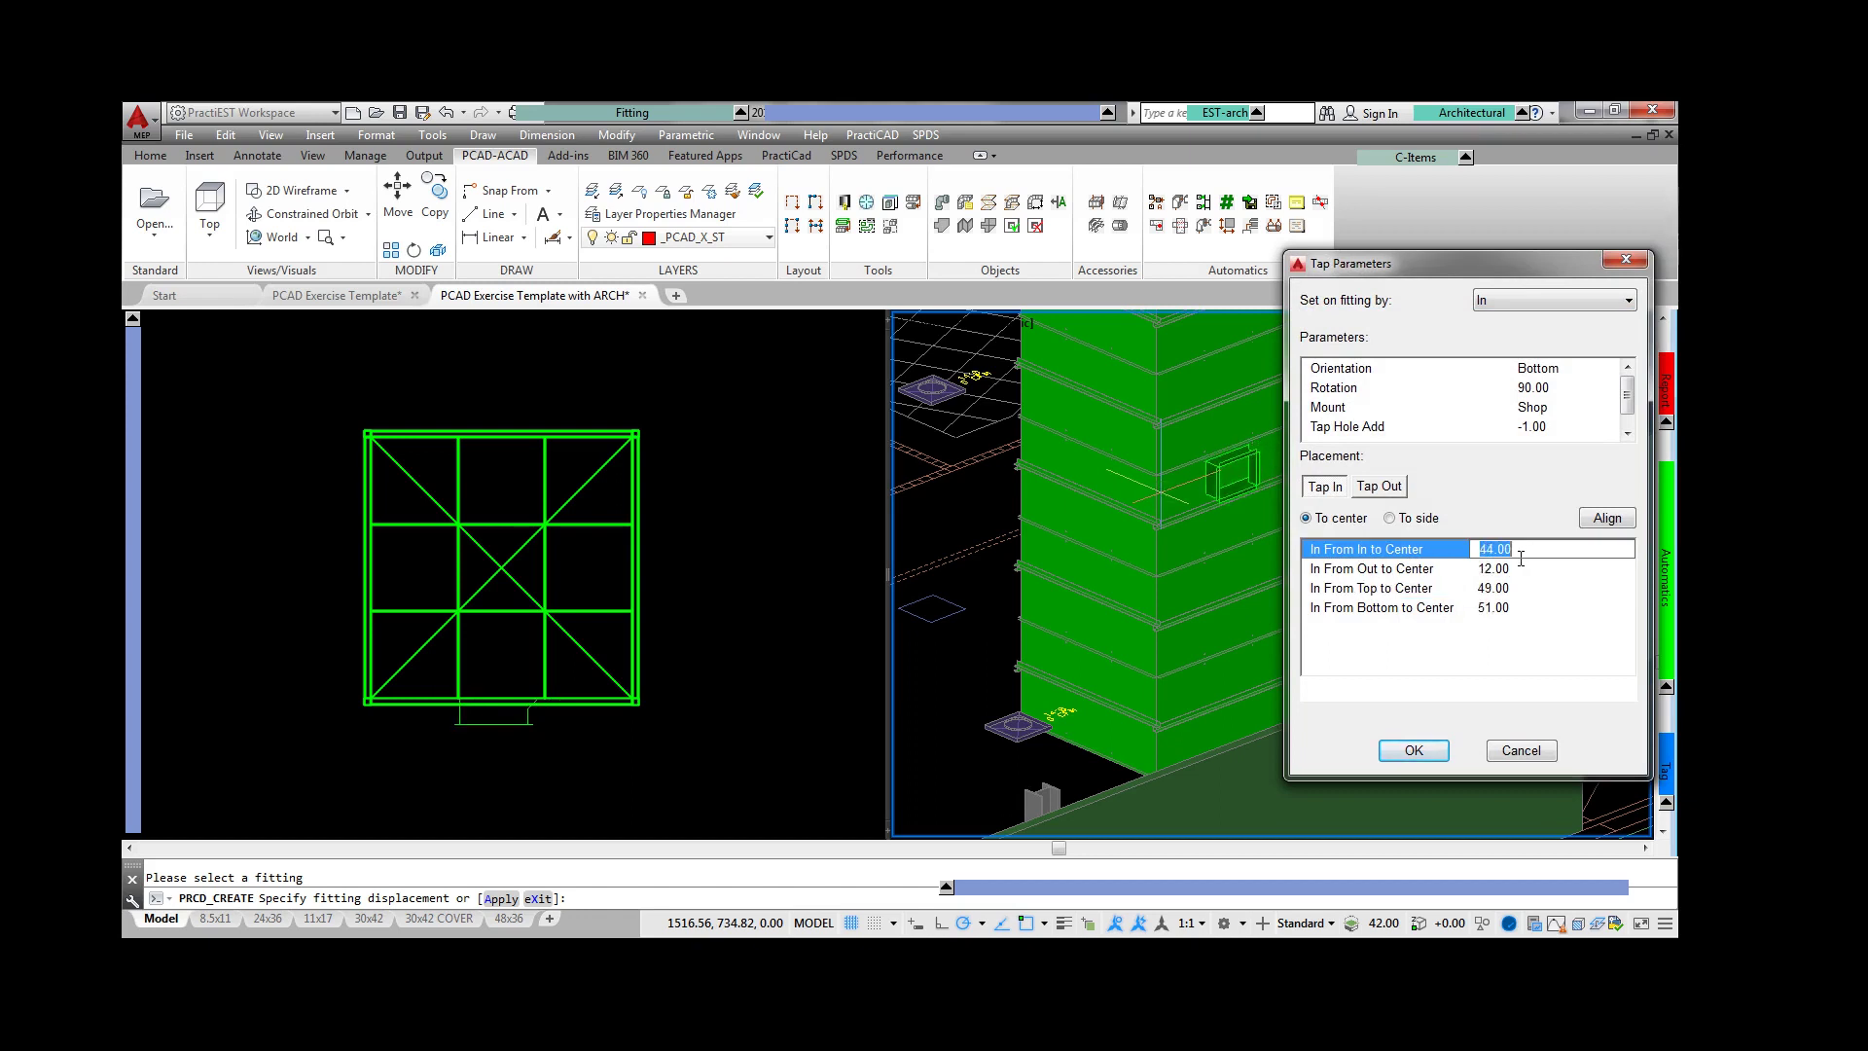
pyautogui.click(1413, 750)
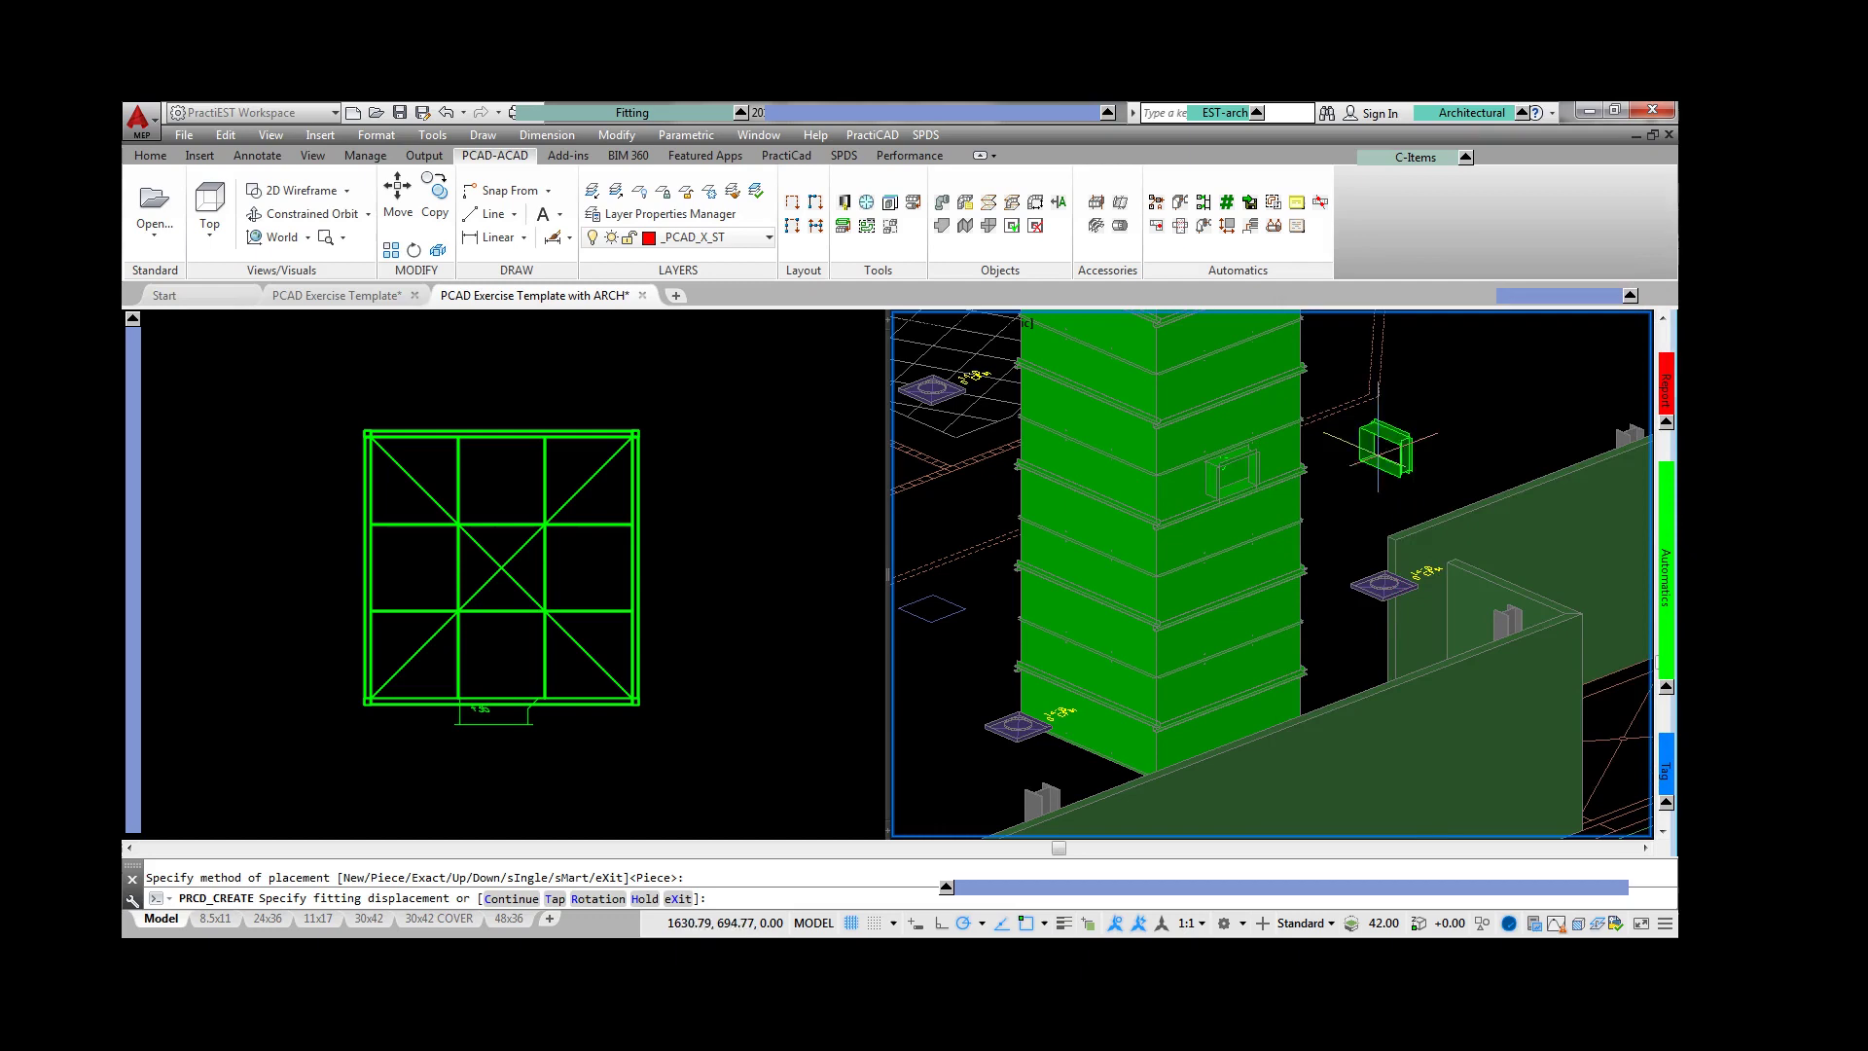
# - Continue from the tap on the riser's side with a further fitting
pyautogui.scroll(3, 1367, 452)
pyautogui.write('c')
pyautogui.press('Return')
pyautogui.click(728, 376)
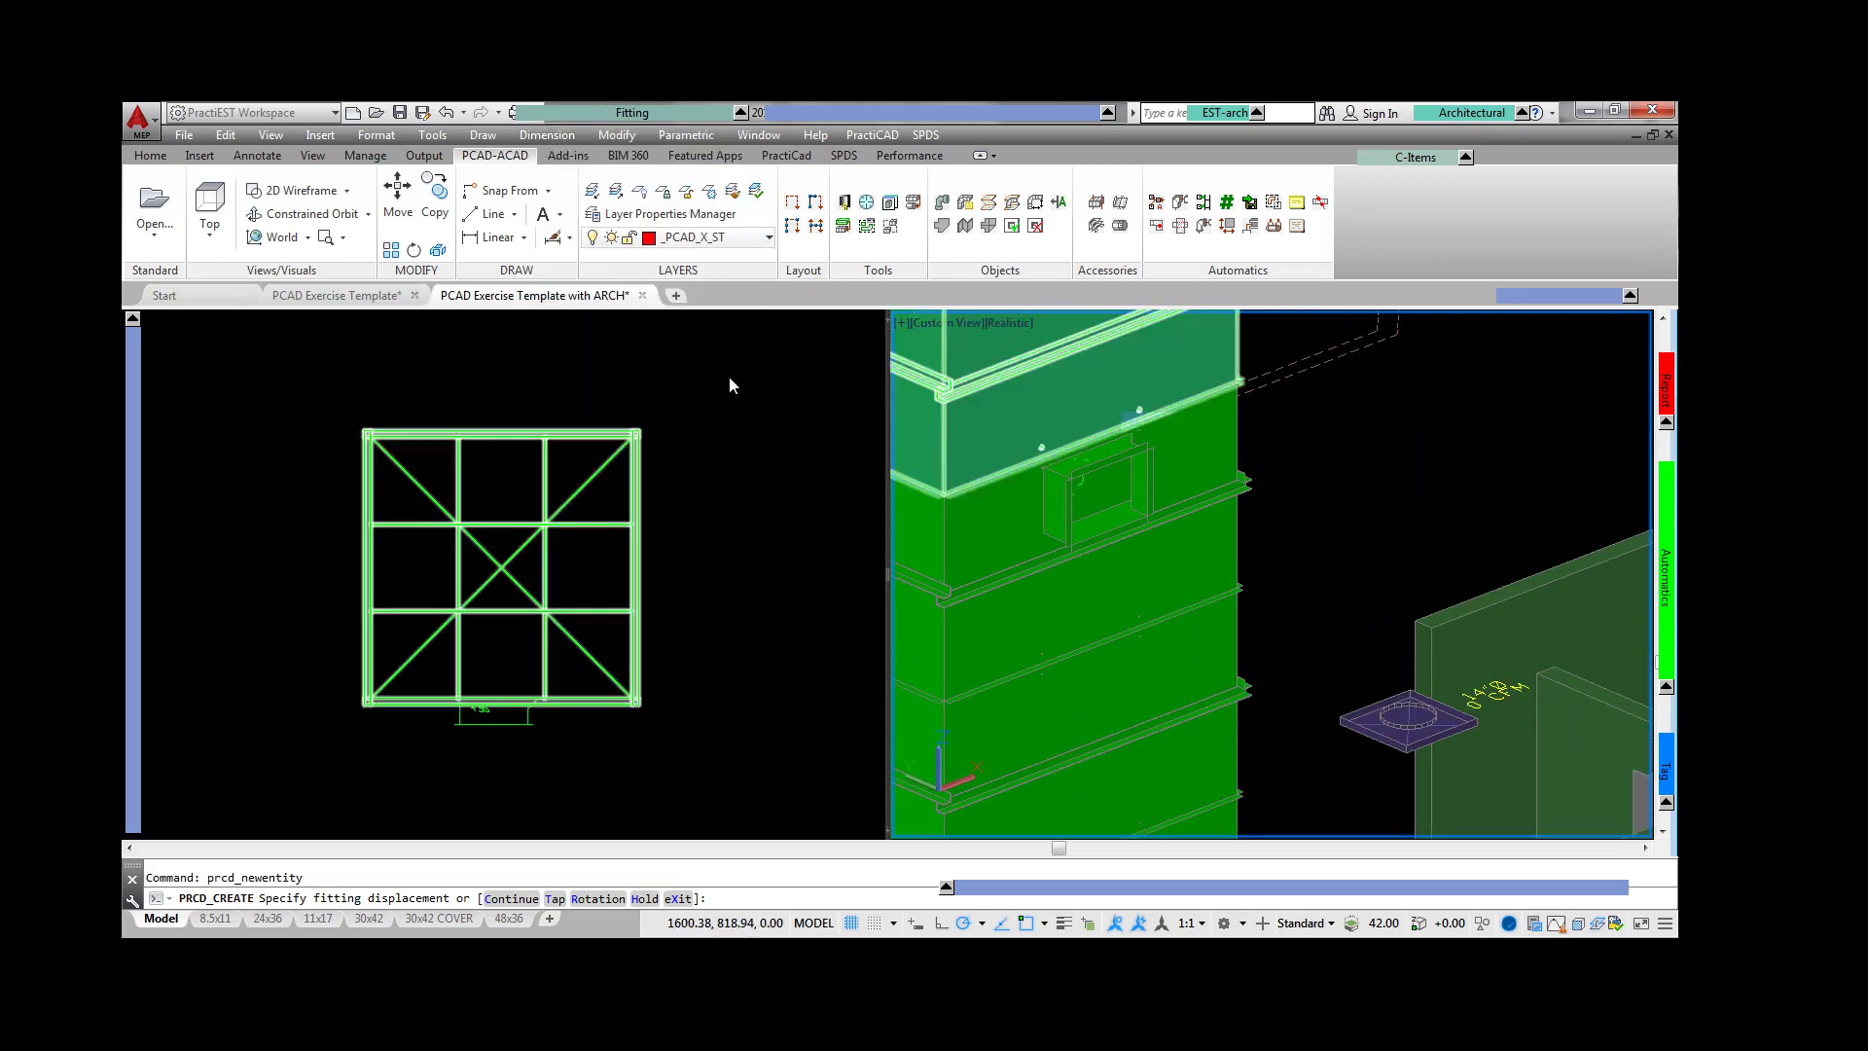
pyautogui.press('Return')
pyautogui.press('Return')
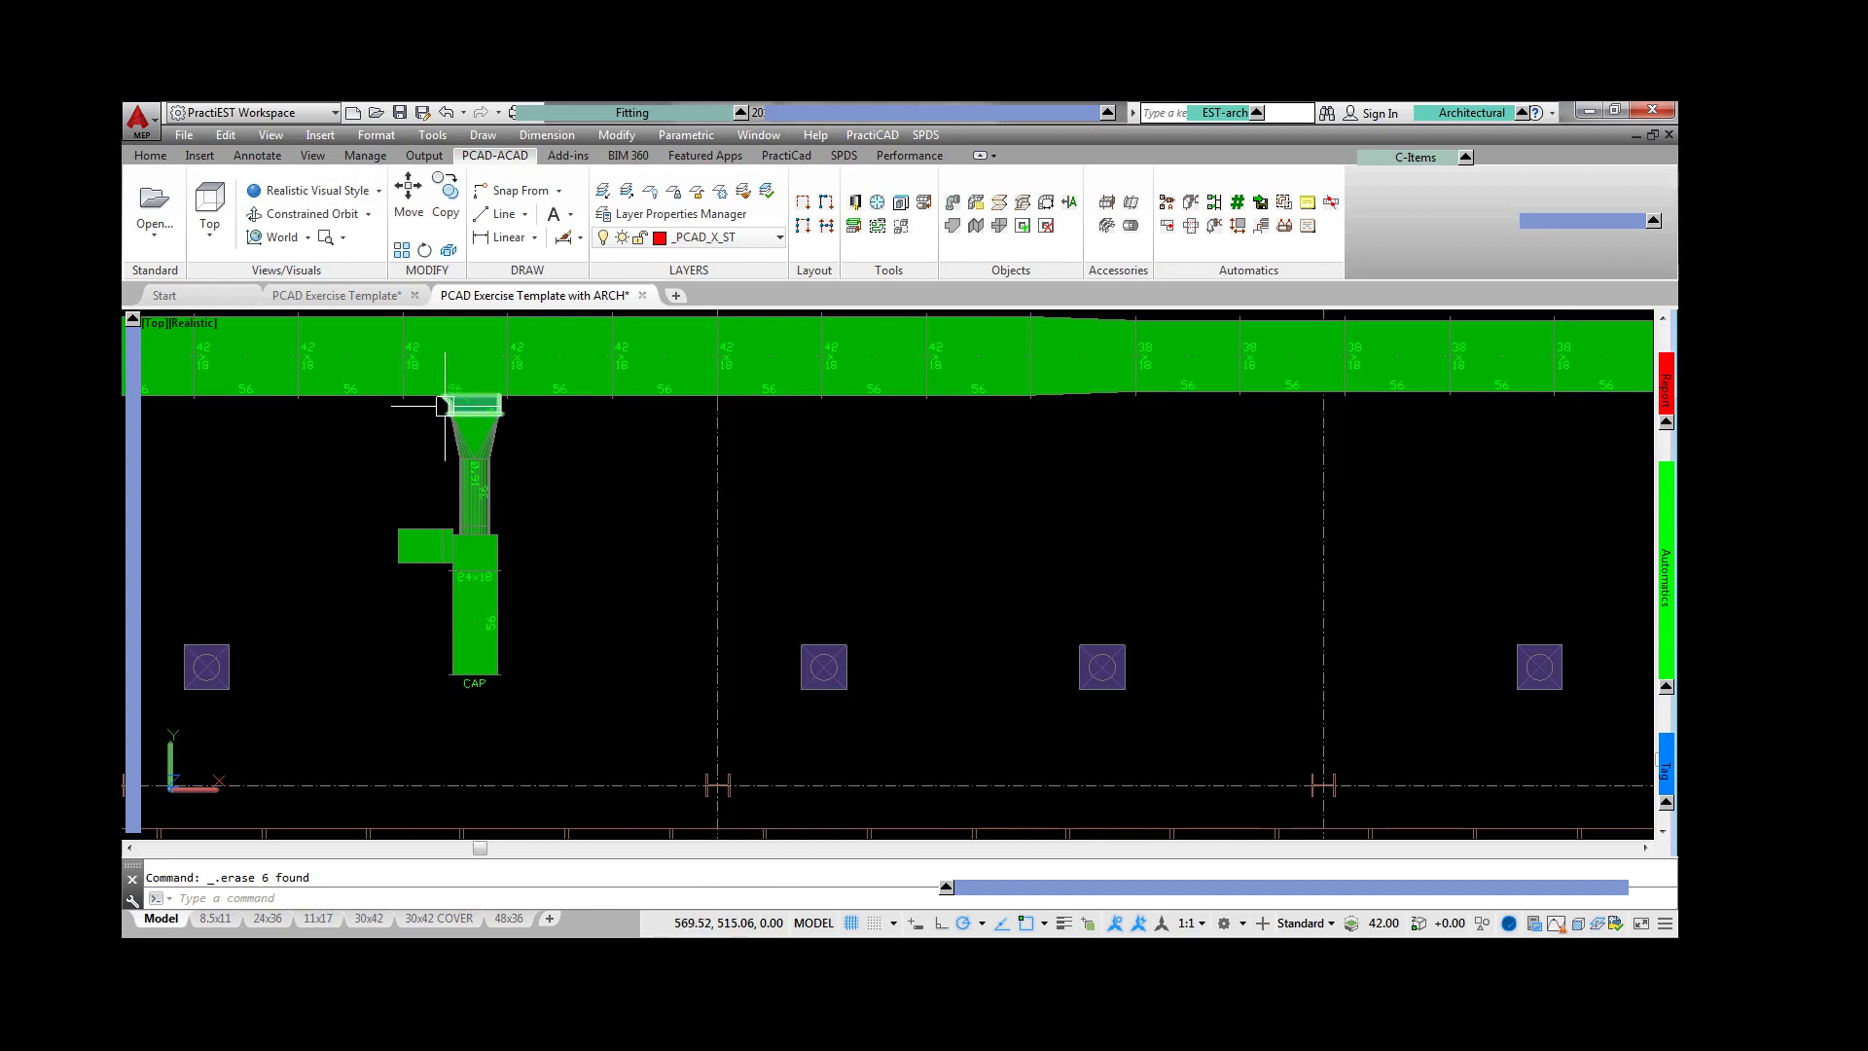
# - Copy the tap branch with its duct, flexes, devices and tags onto the narrower 38x18 section of the main duct
pyautogui.rightClick(445, 405)
pyautogui.click(532, 660)
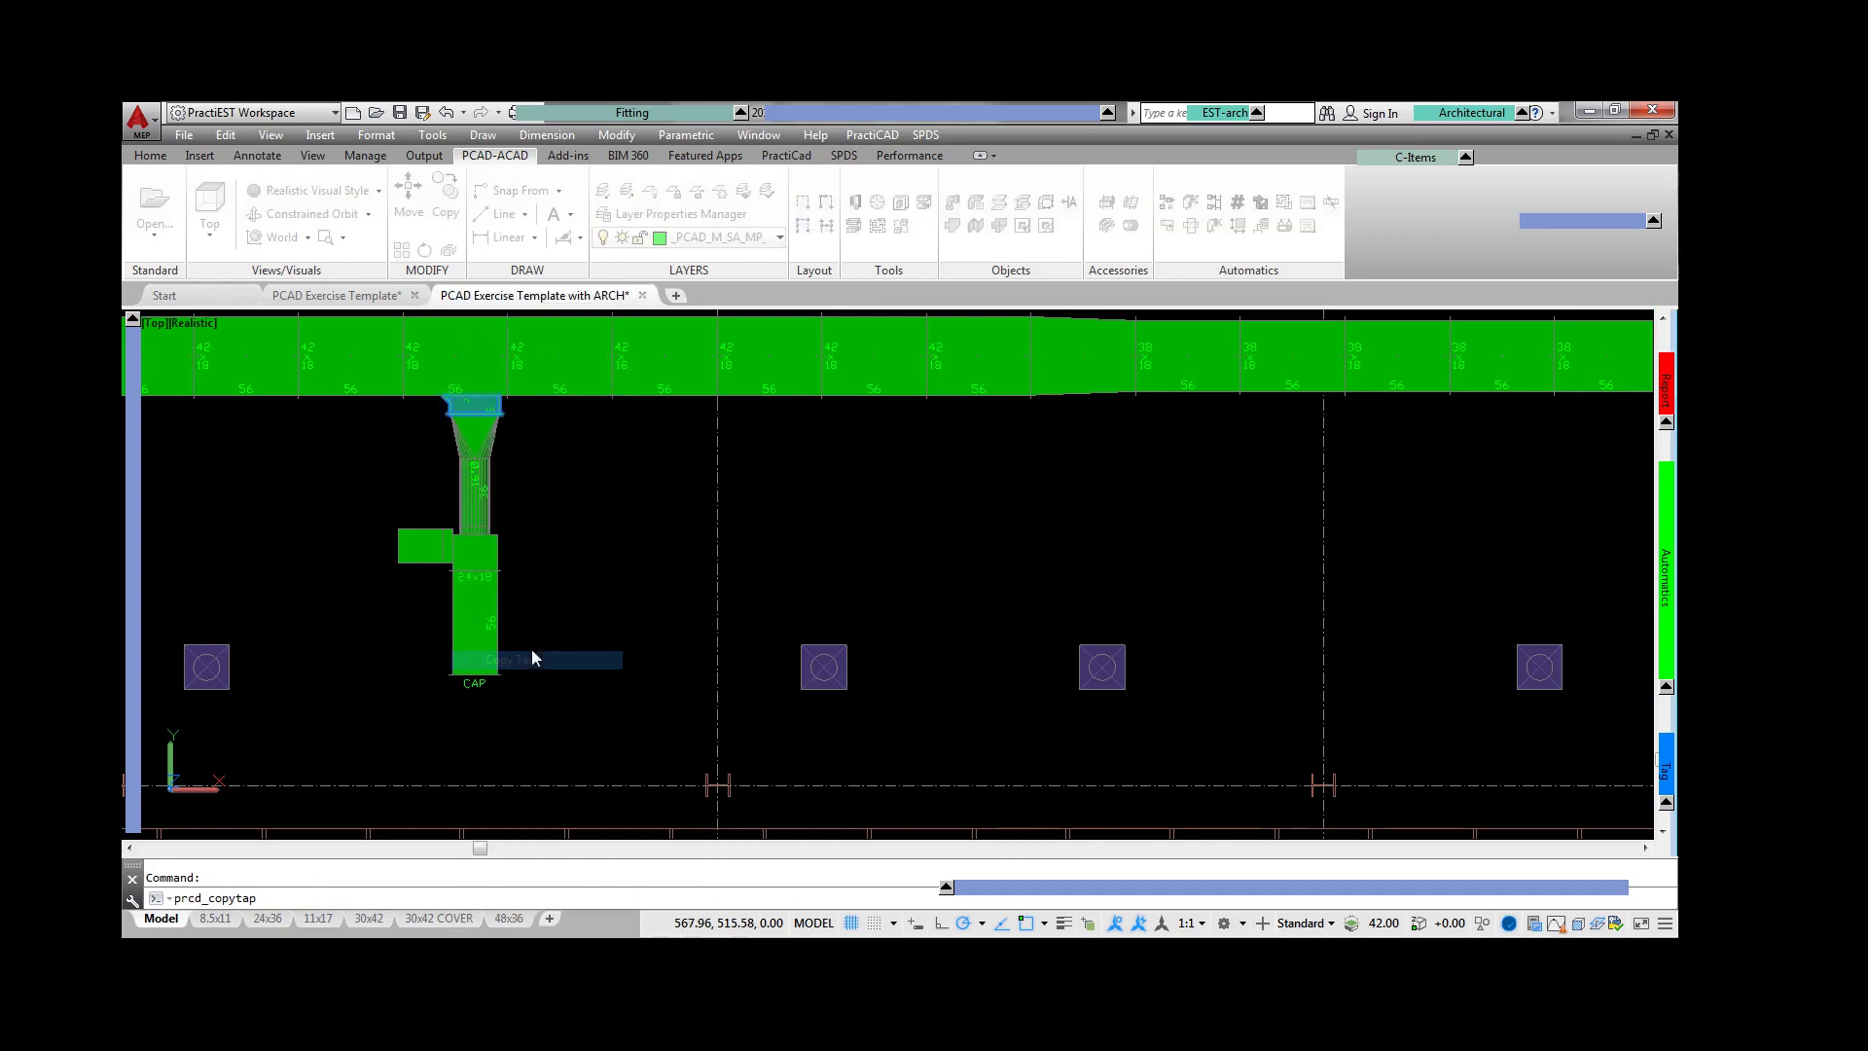
pyautogui.click(852, 588)
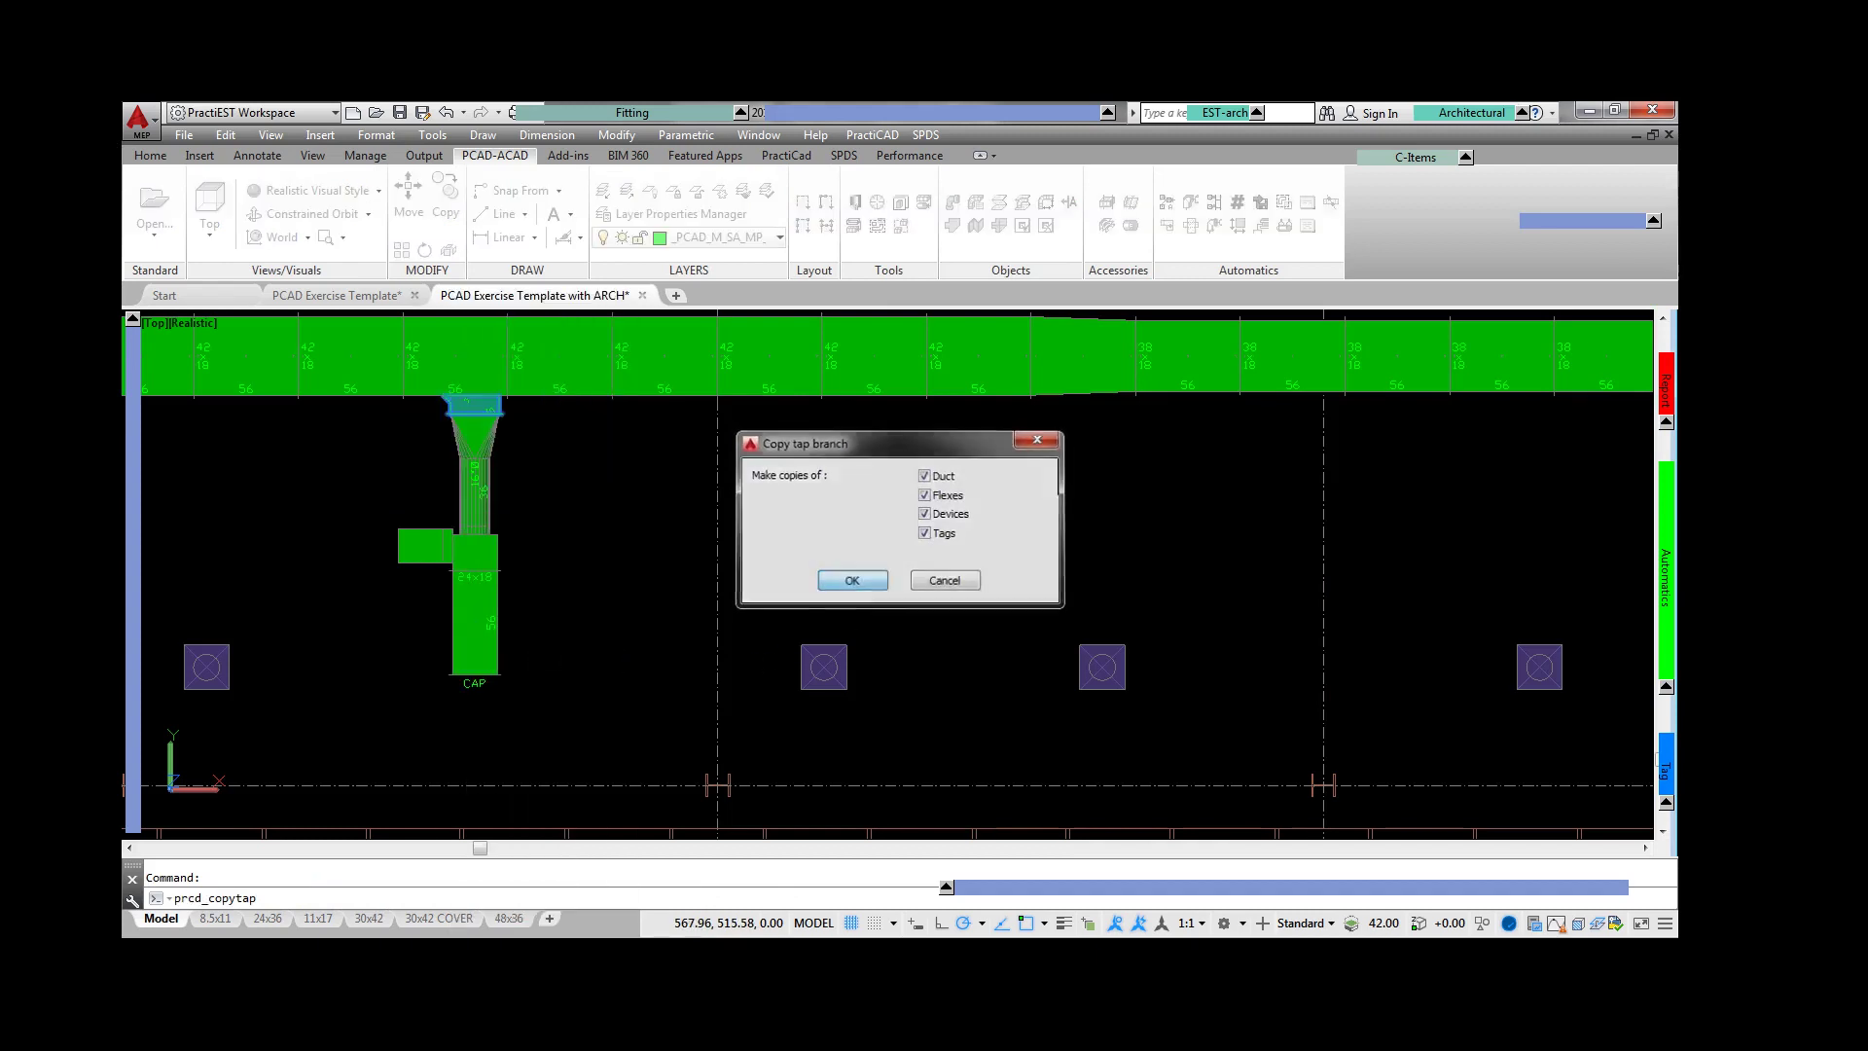
pyautogui.click(1325, 391)
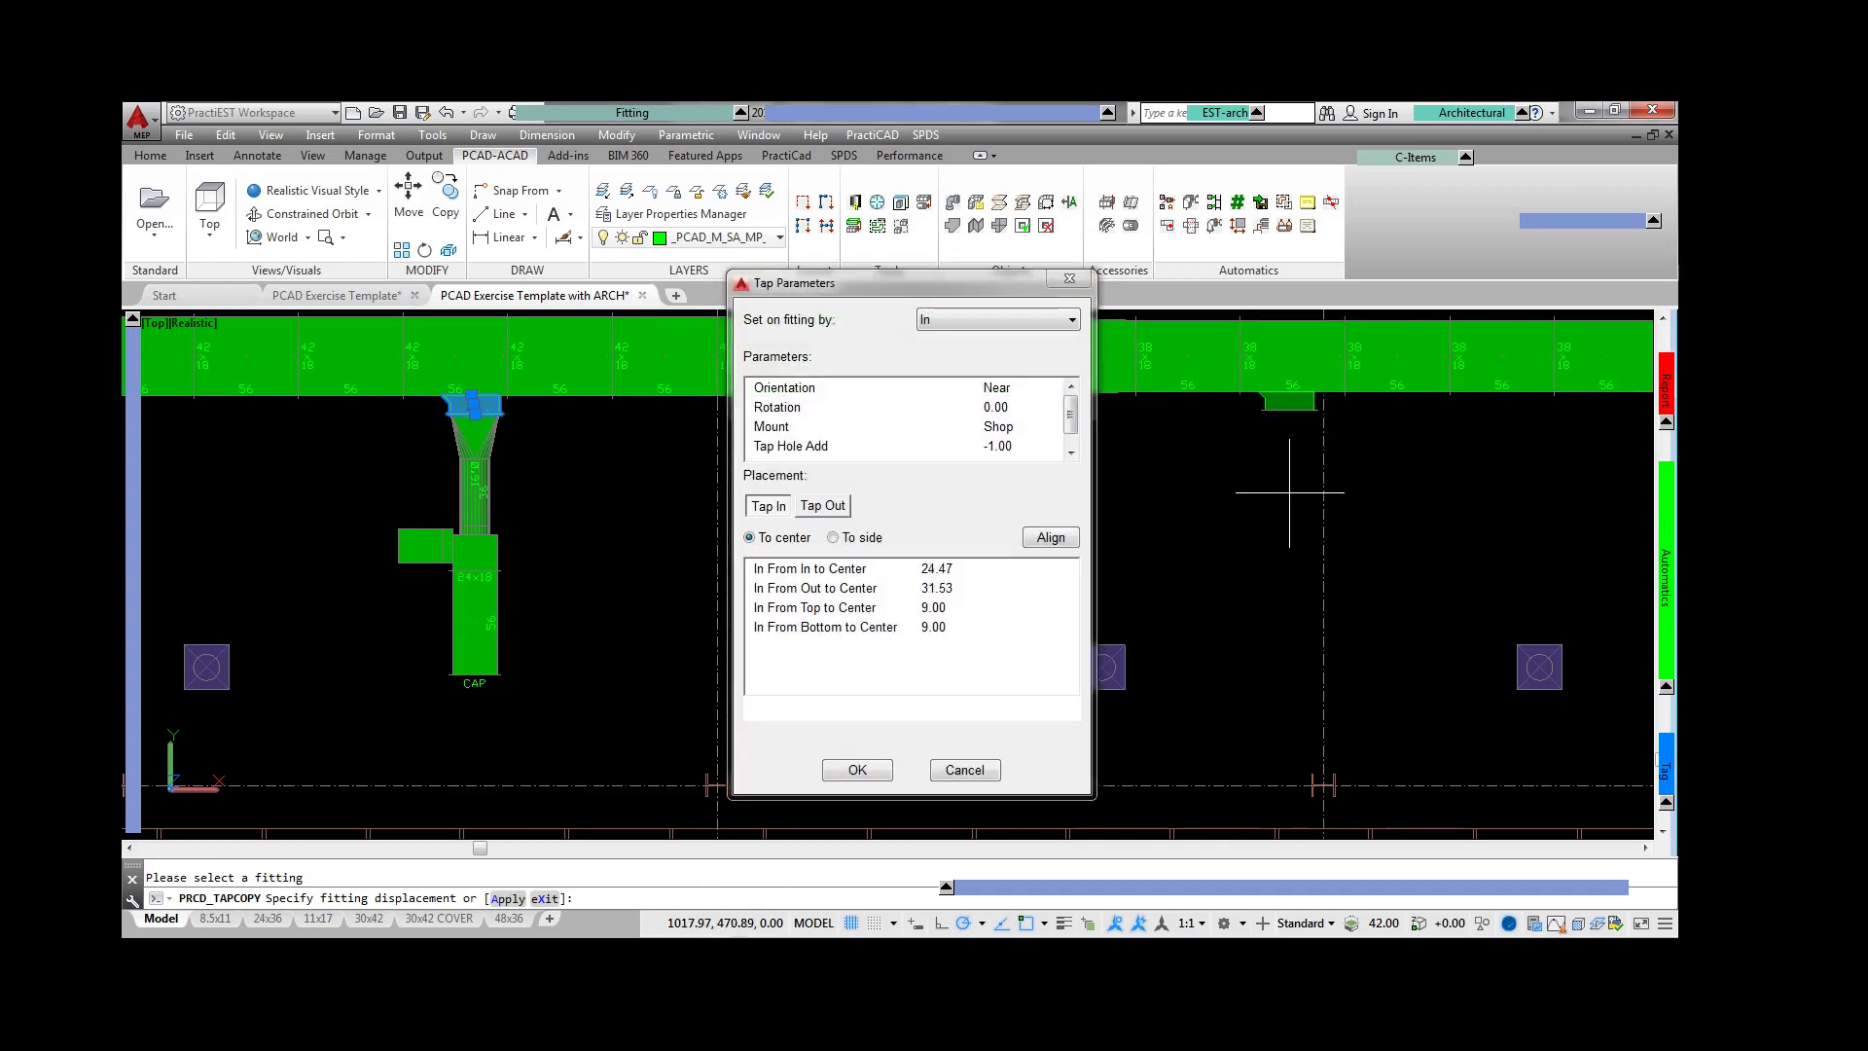
pyautogui.press('Return')
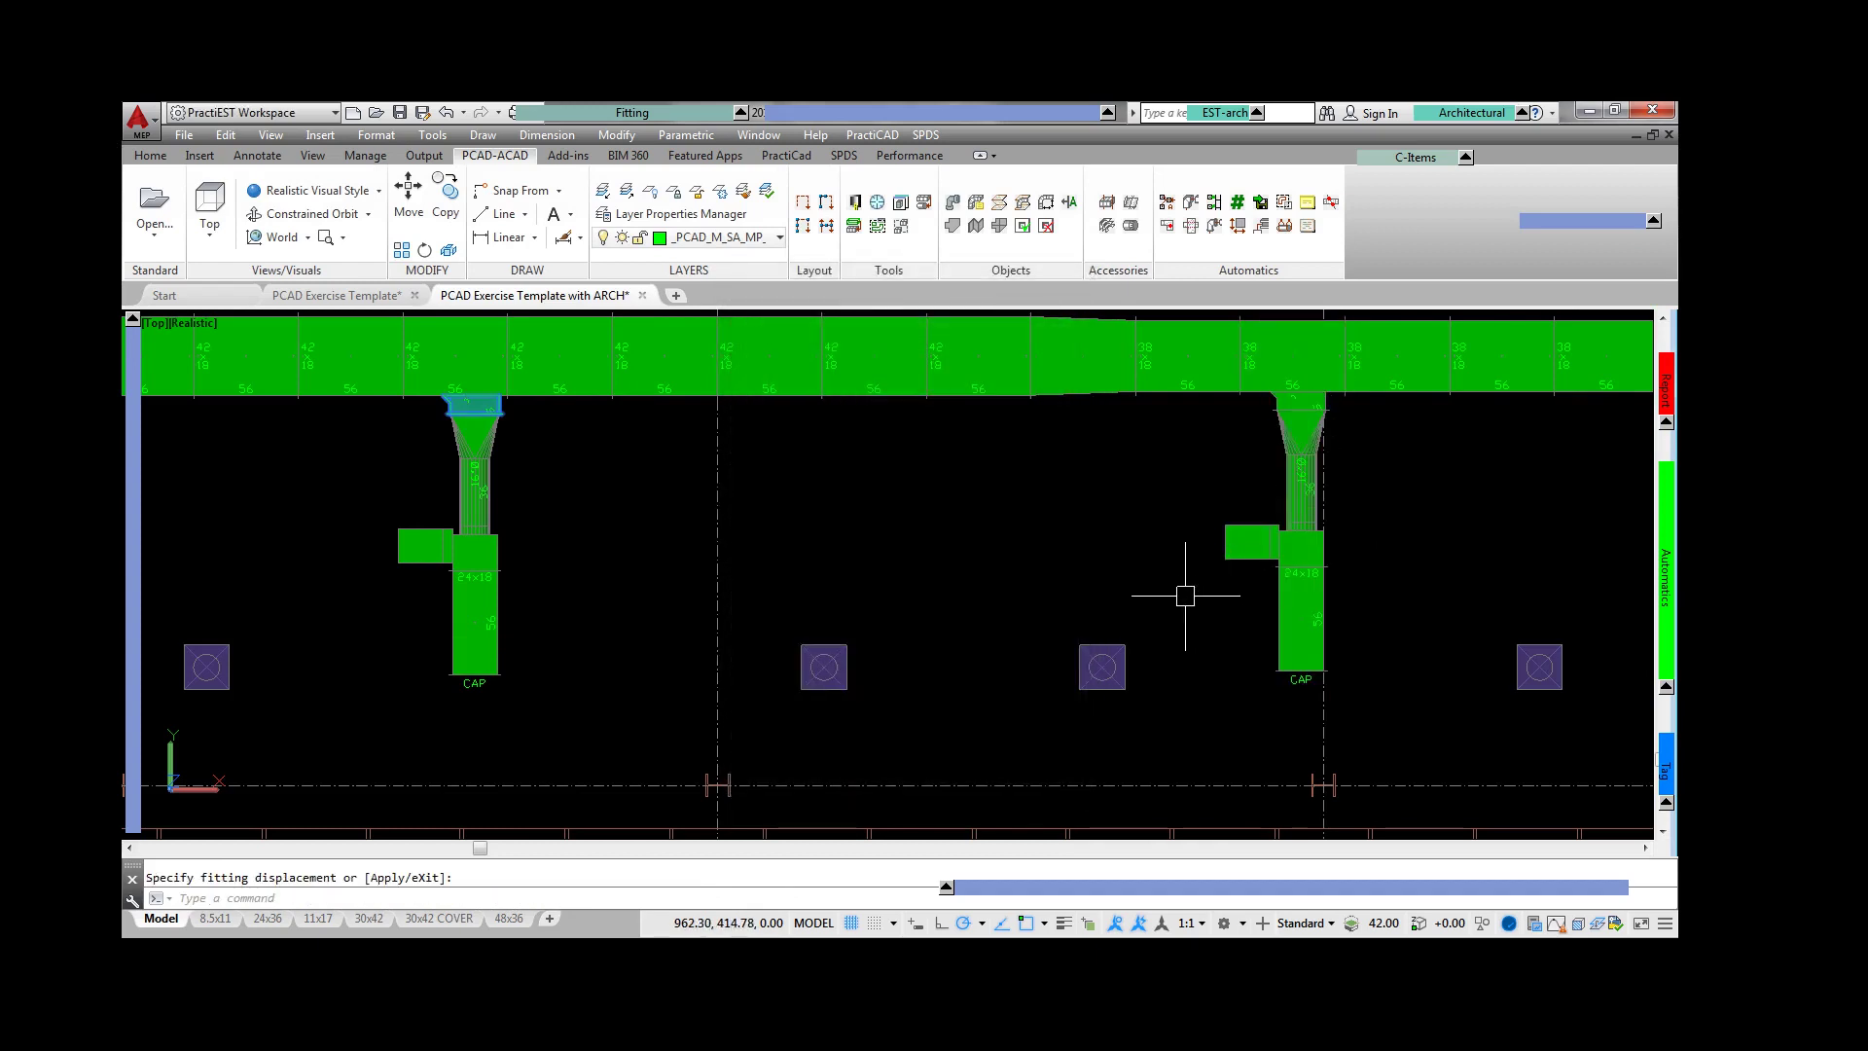
pyautogui.press('Escape')
# - Connect the four diffusers to the two capped branch ducts with the automatic round taps, pipes and flexes, and orbit the result
pyautogui.click(1566, 720)
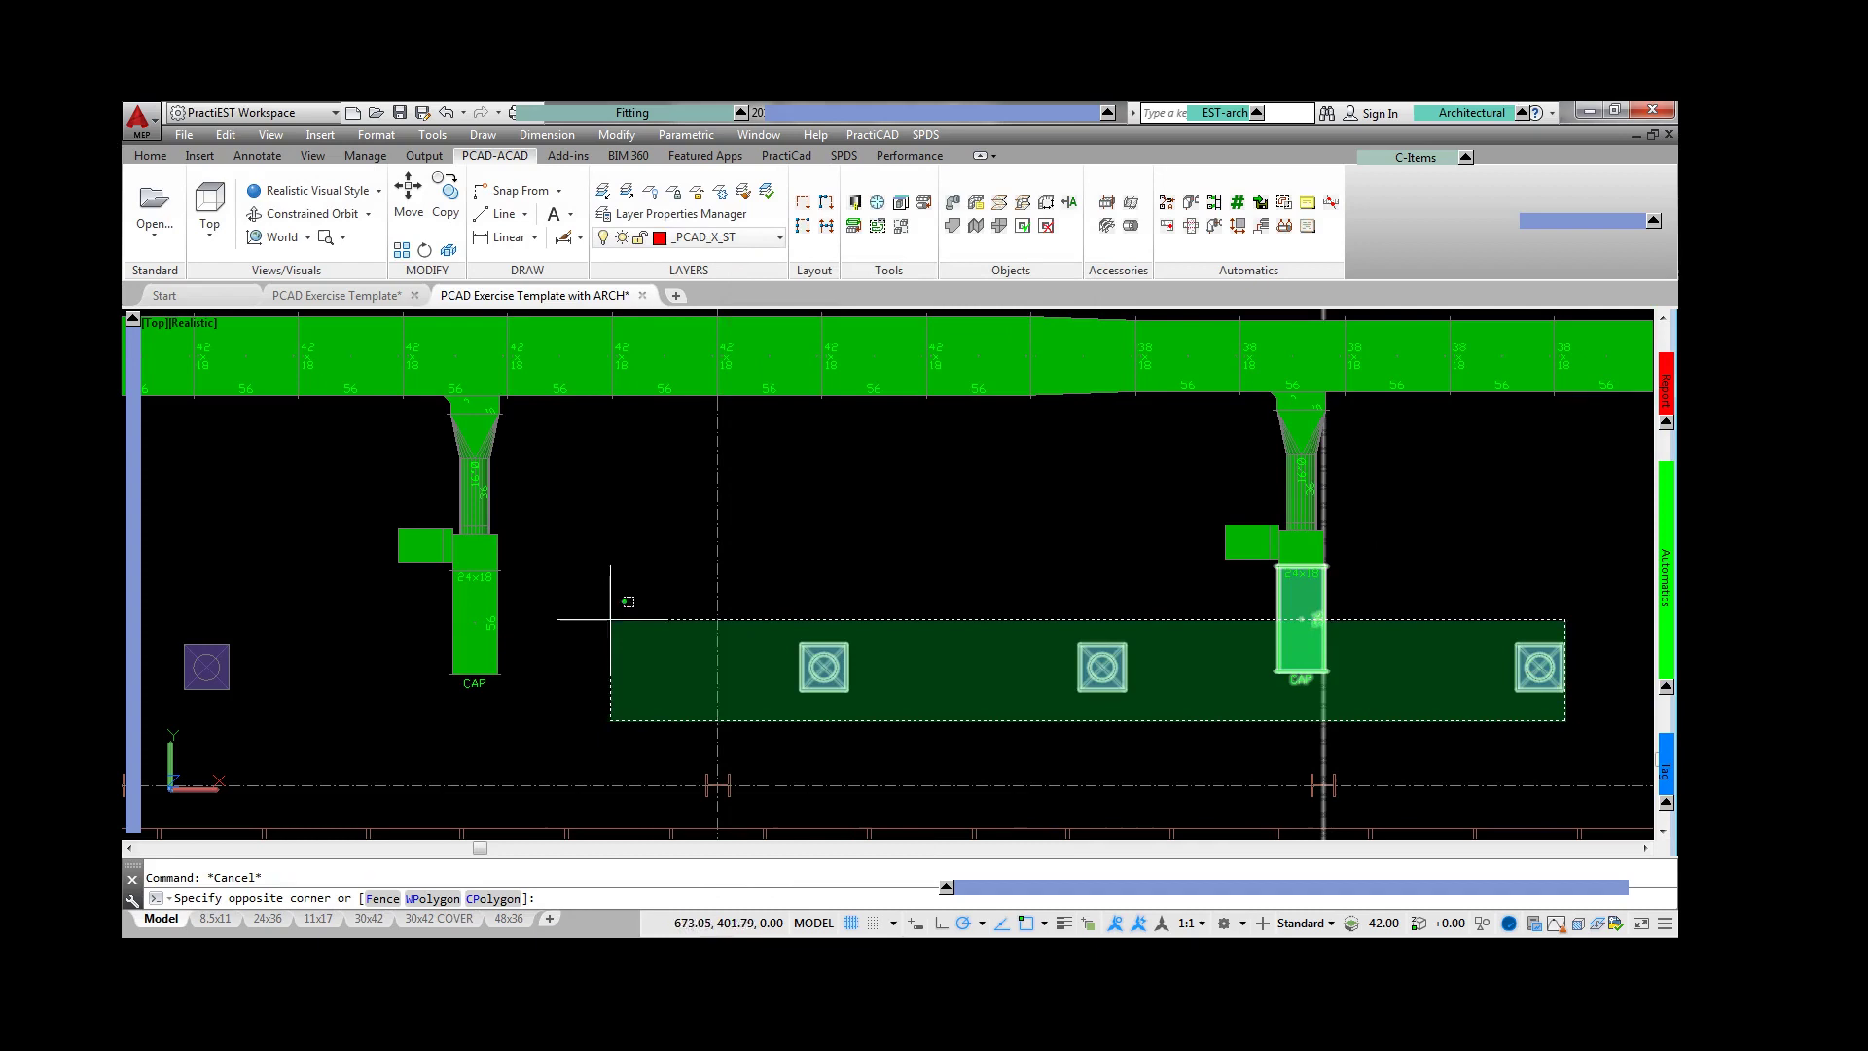
pyautogui.click(167, 626)
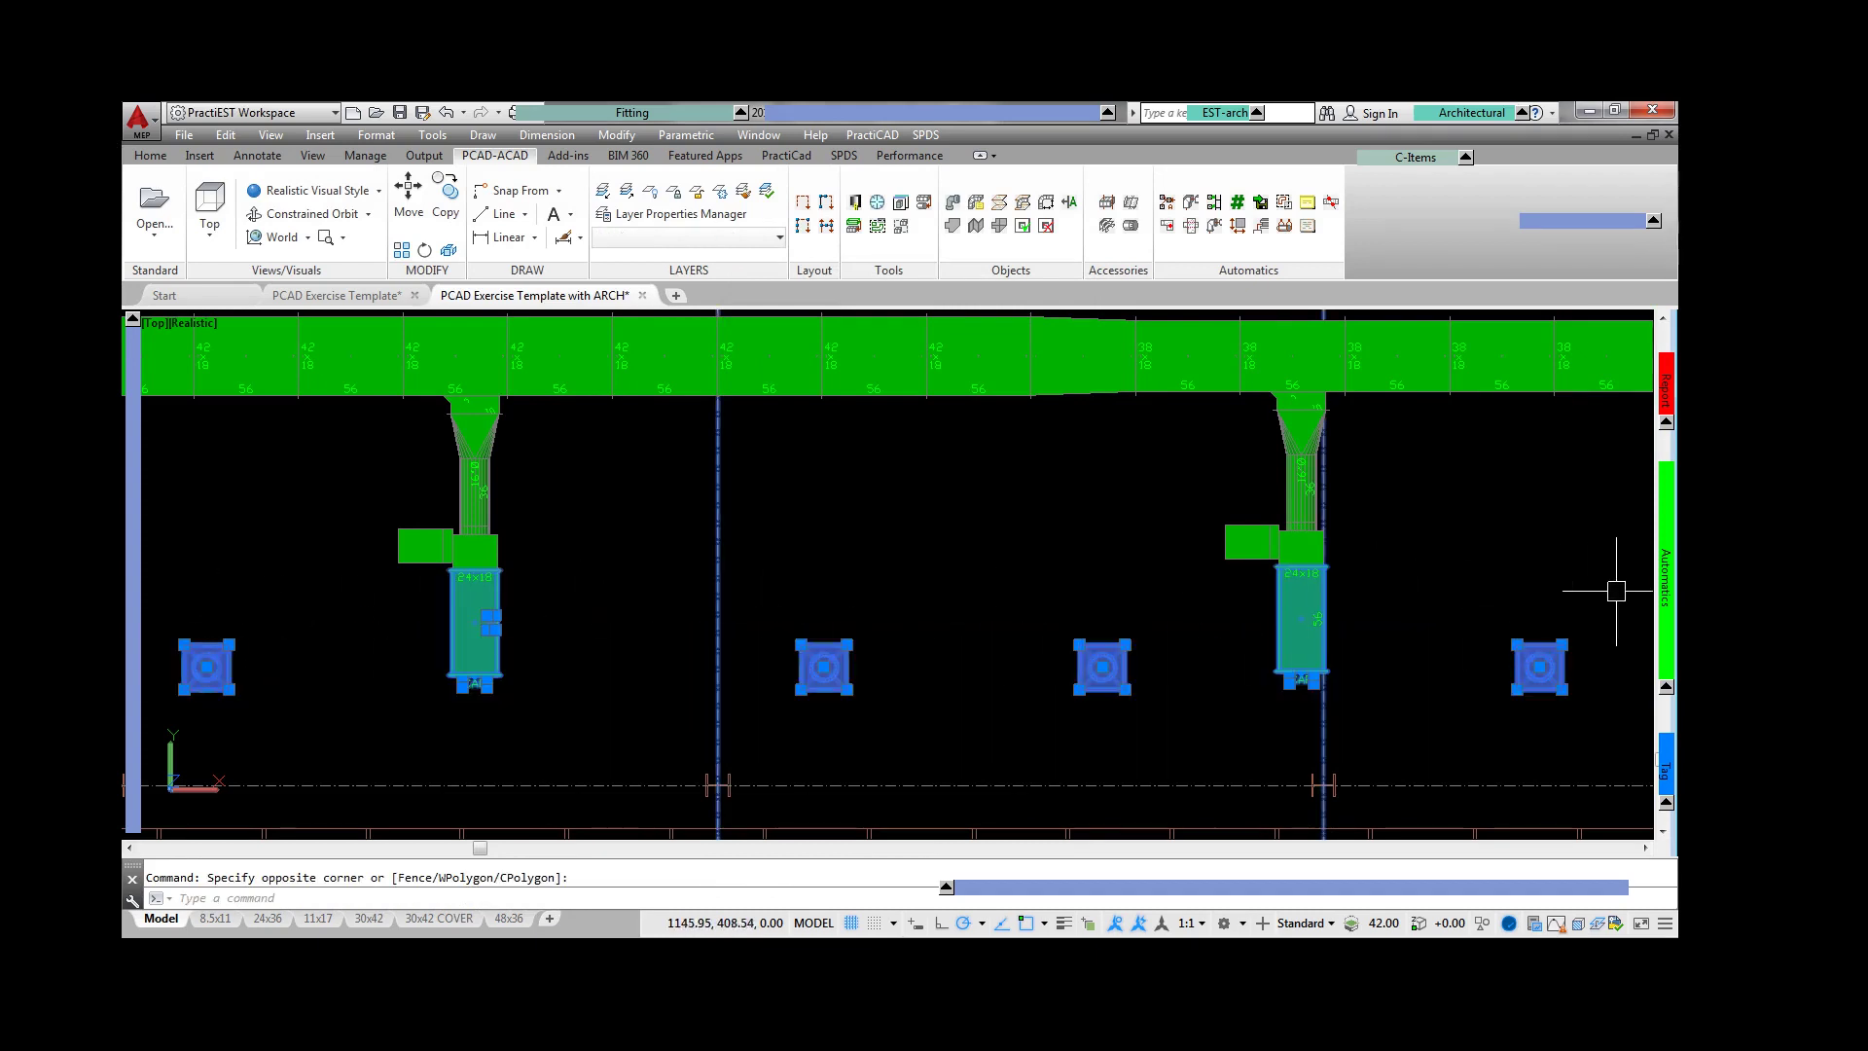
pyautogui.moveTo(1664, 577)
pyautogui.click(1600, 520)
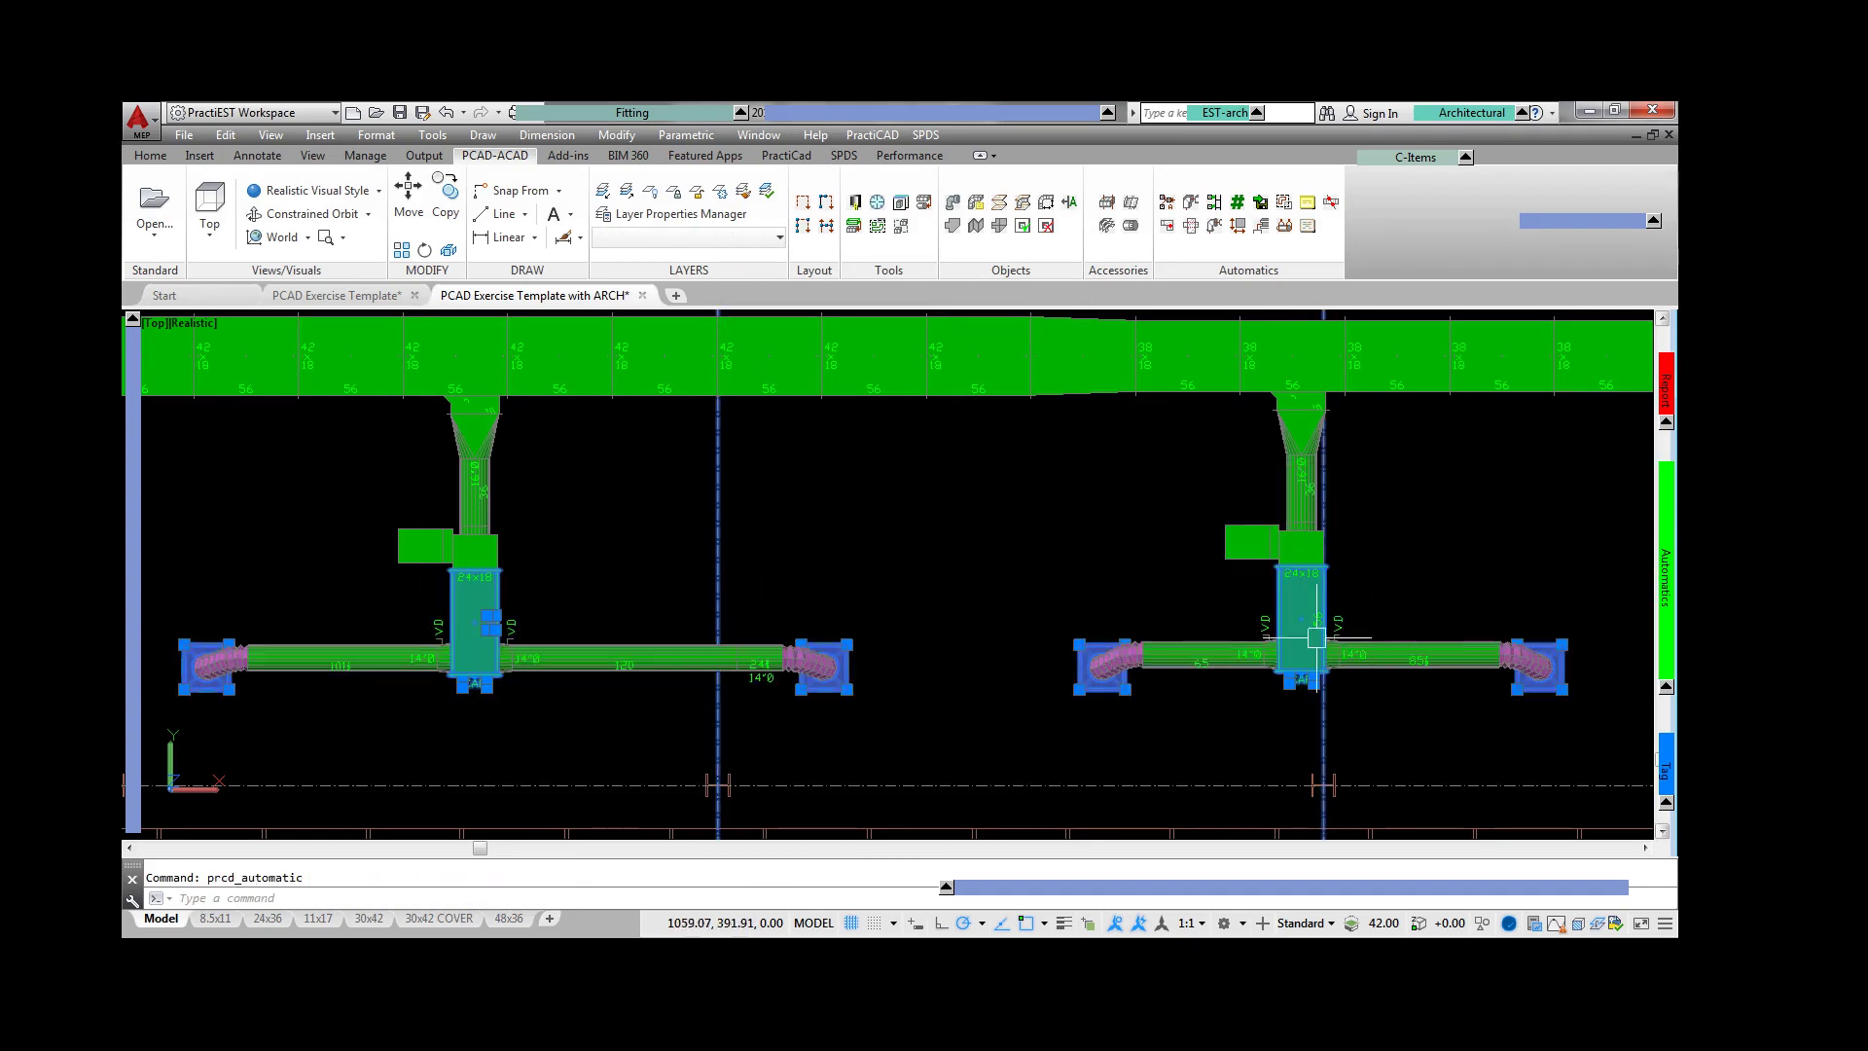
pyautogui.press('Escape')
pyautogui.click(311, 216)
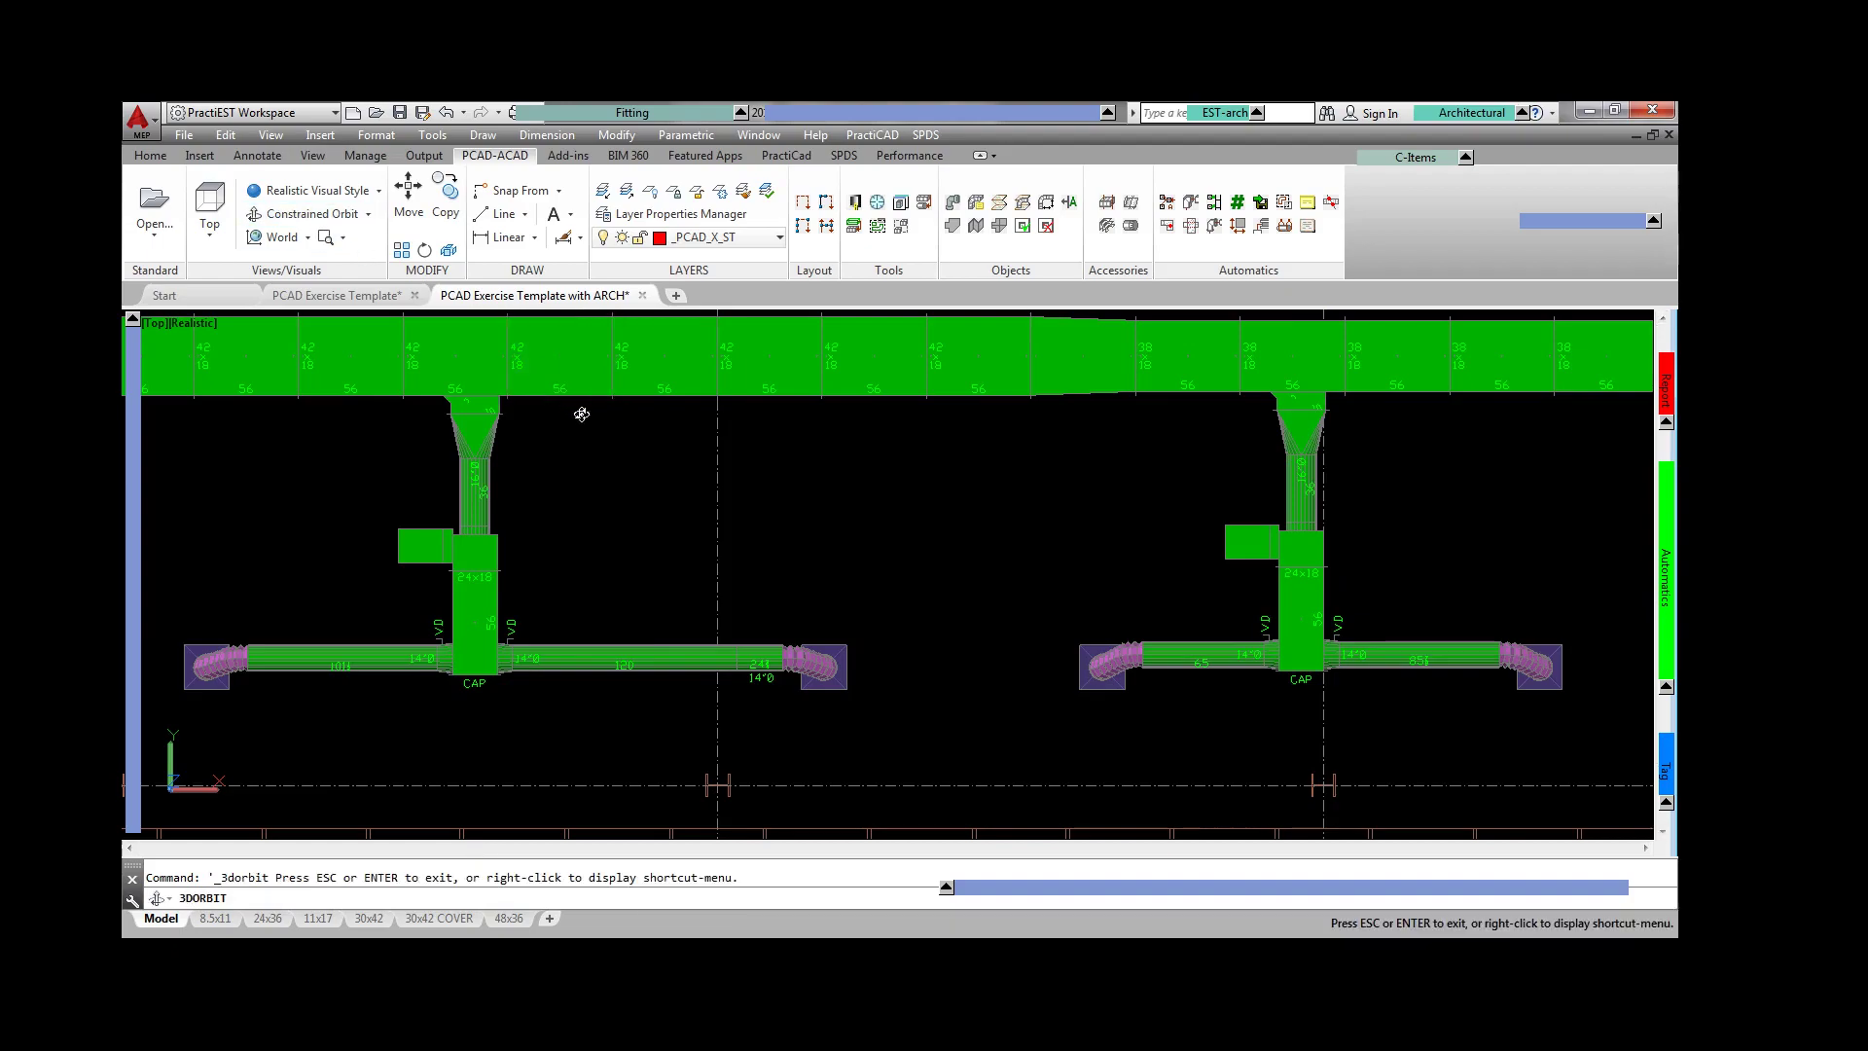
pyautogui.moveTo(847, 532); pyautogui.dragTo(908, 532)
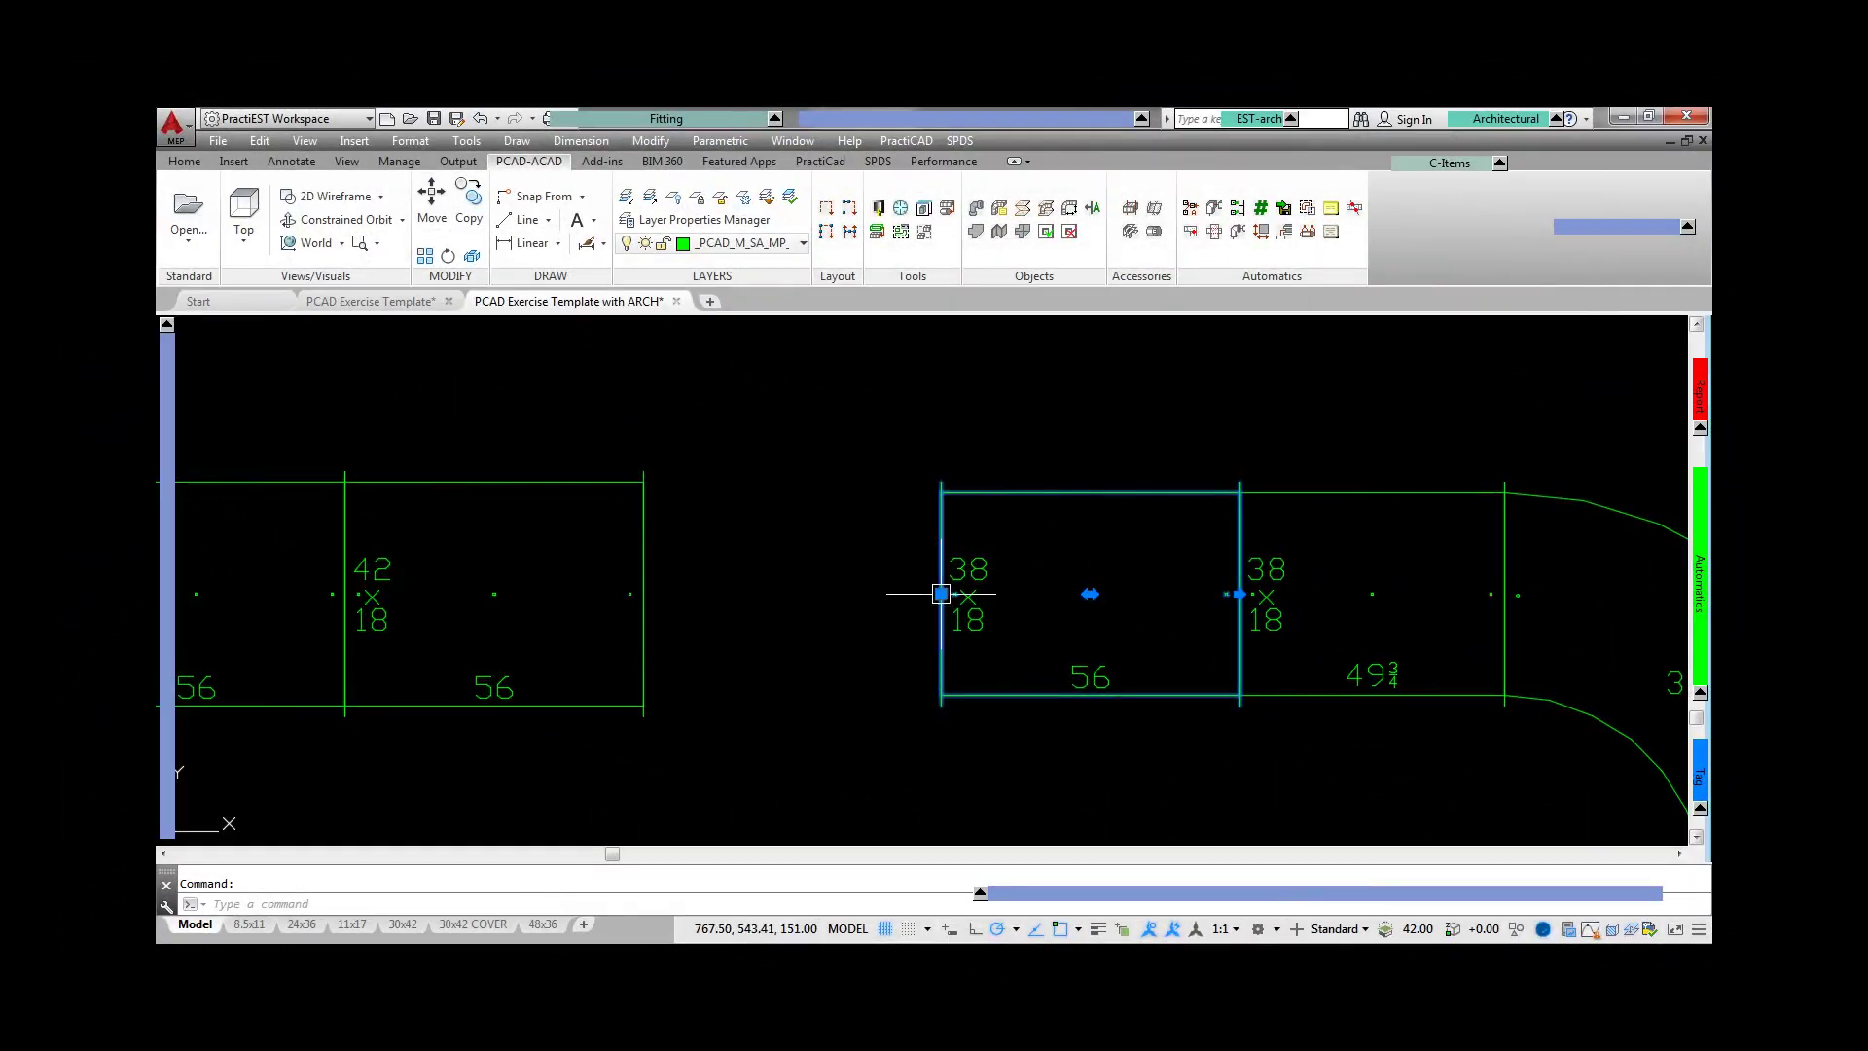
# - Shift the 38x18 duct run upward in plan so that it is offset from the 42x18 run
pyautogui.click(940, 594)
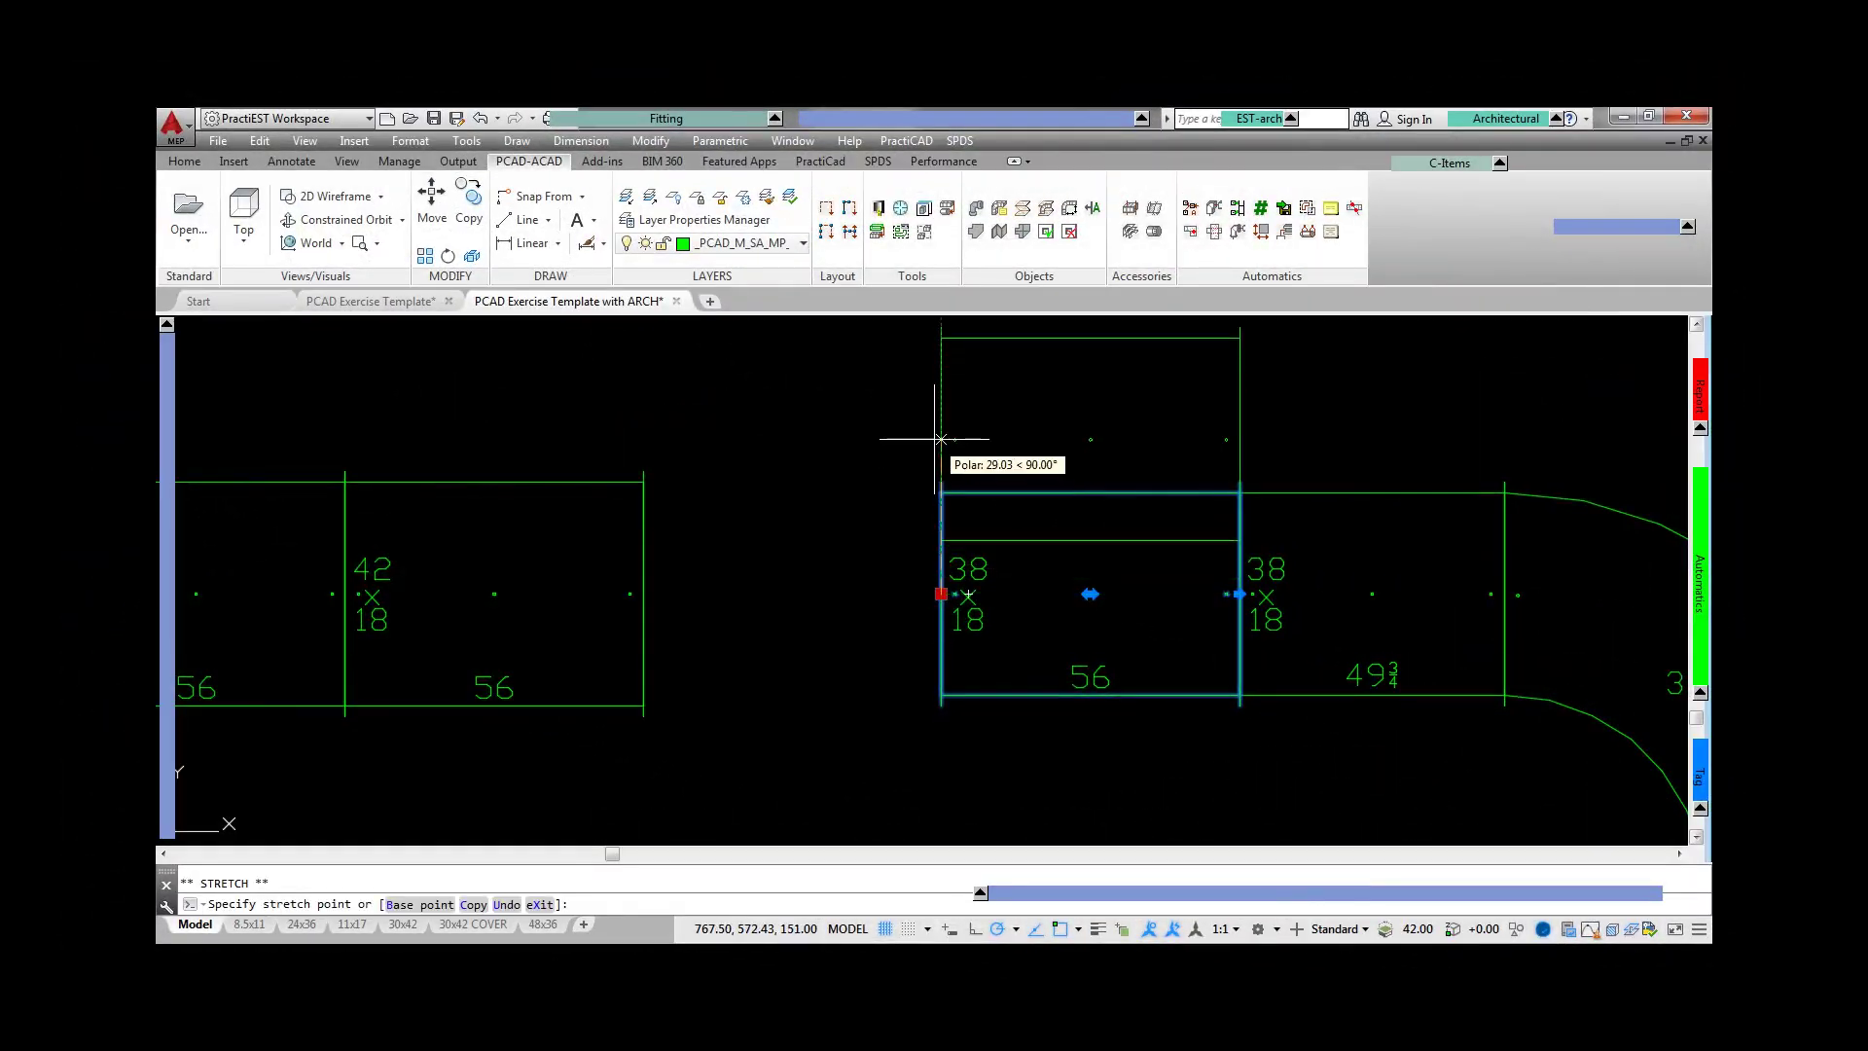
pyautogui.press('Return')
pyautogui.press('Escape')
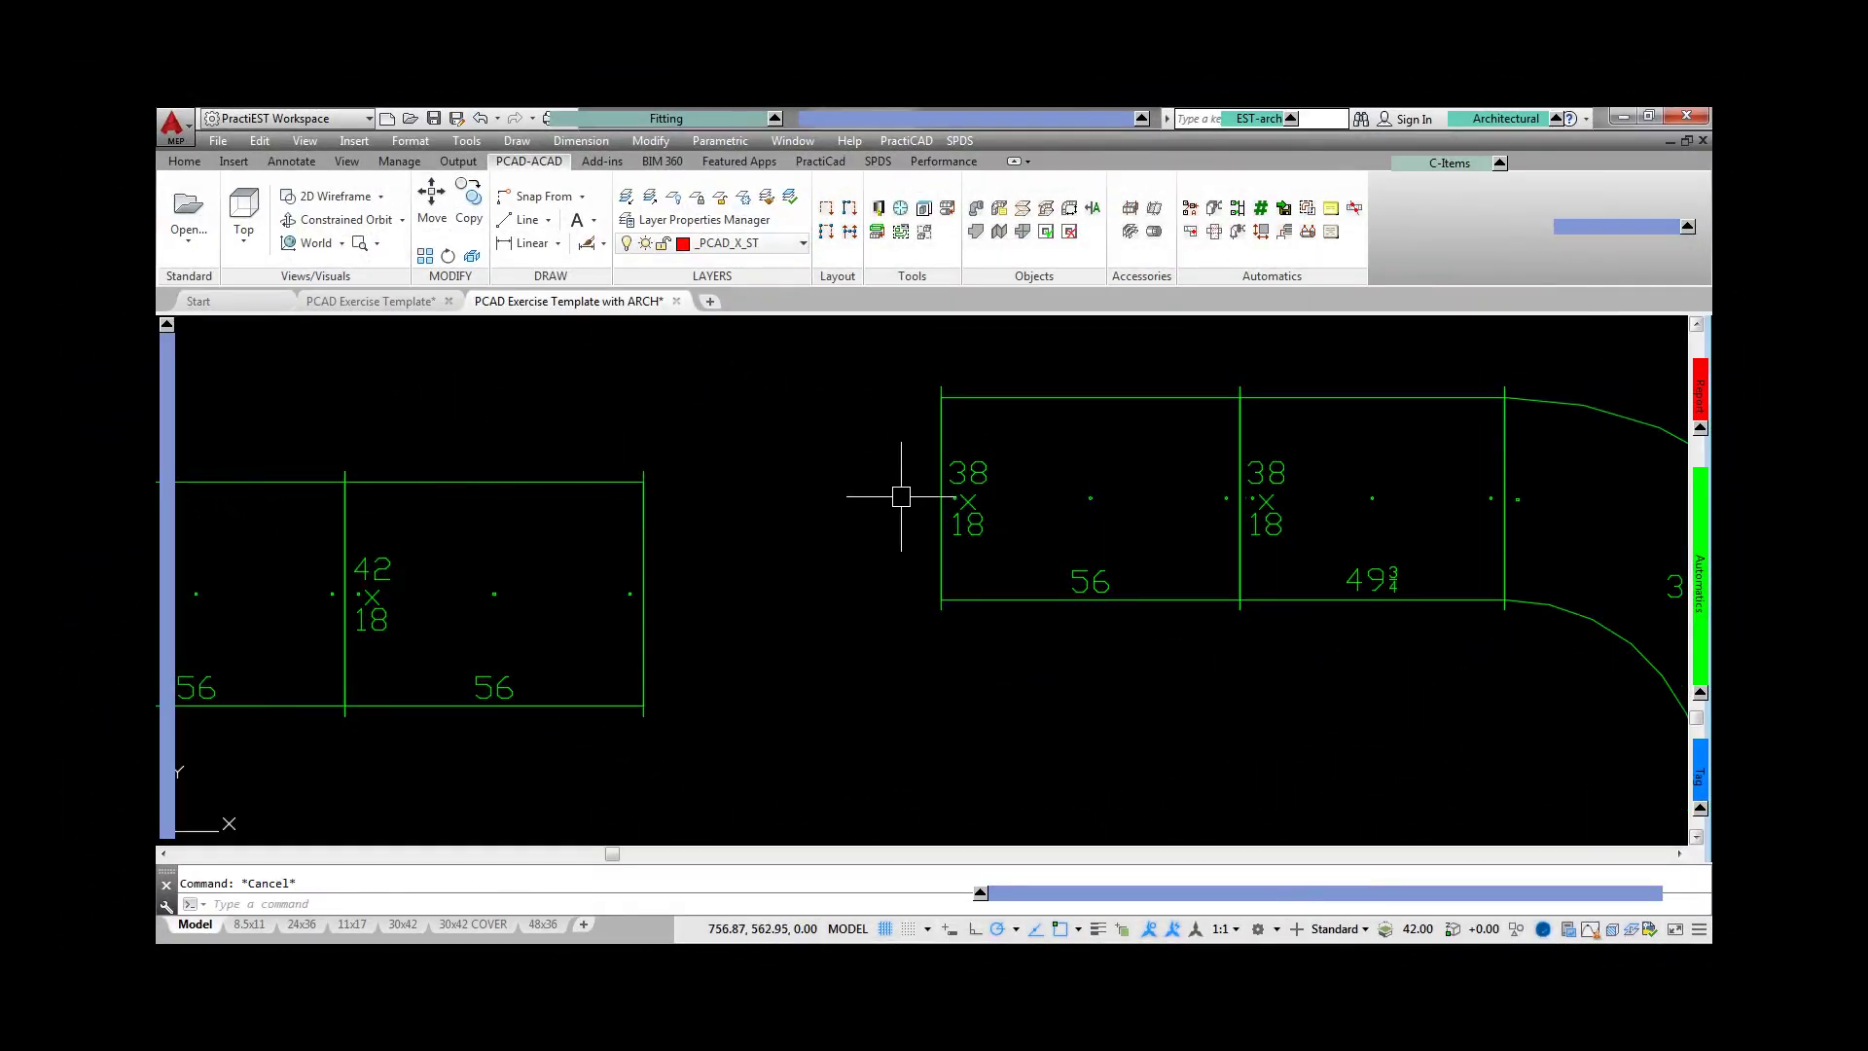
# - Try an automatic straight-sided offset between the 42x18 and 38x18 ducts, and undo it
pyautogui.click(1674, 527)
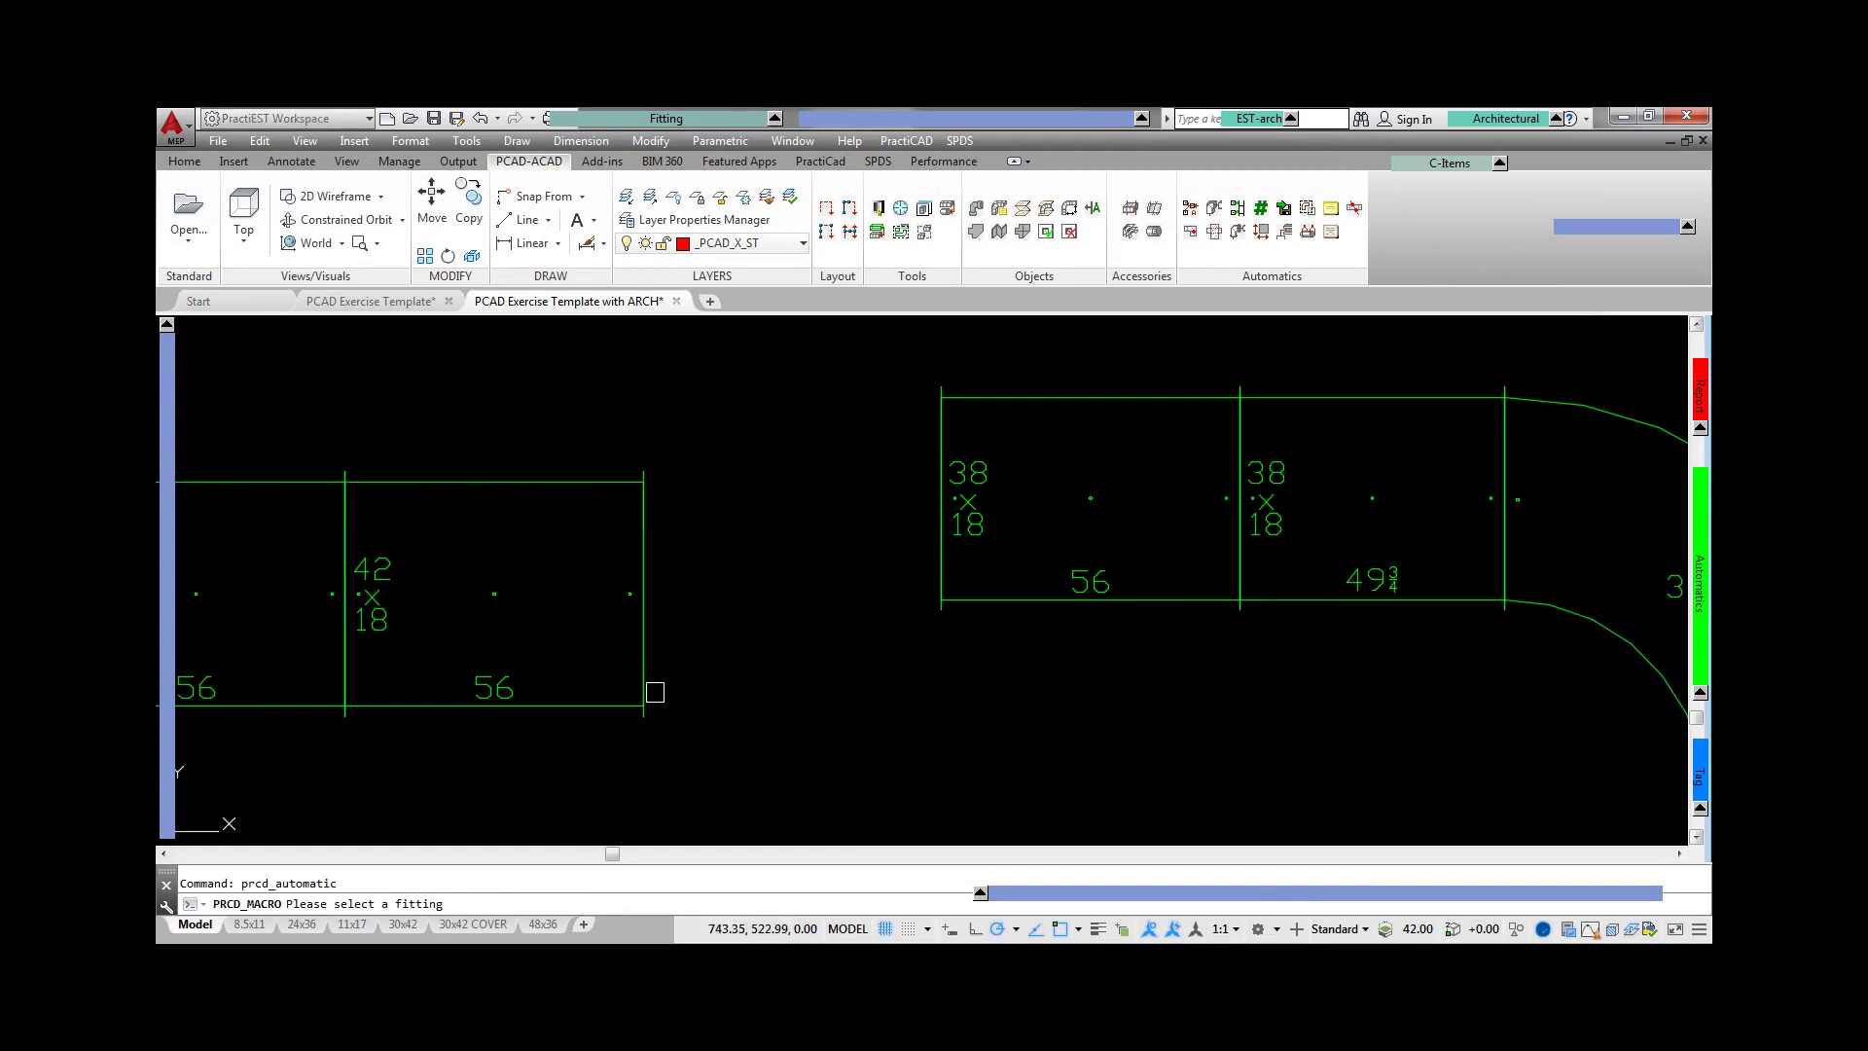
pyautogui.click(860, 653)
pyautogui.click(973, 606)
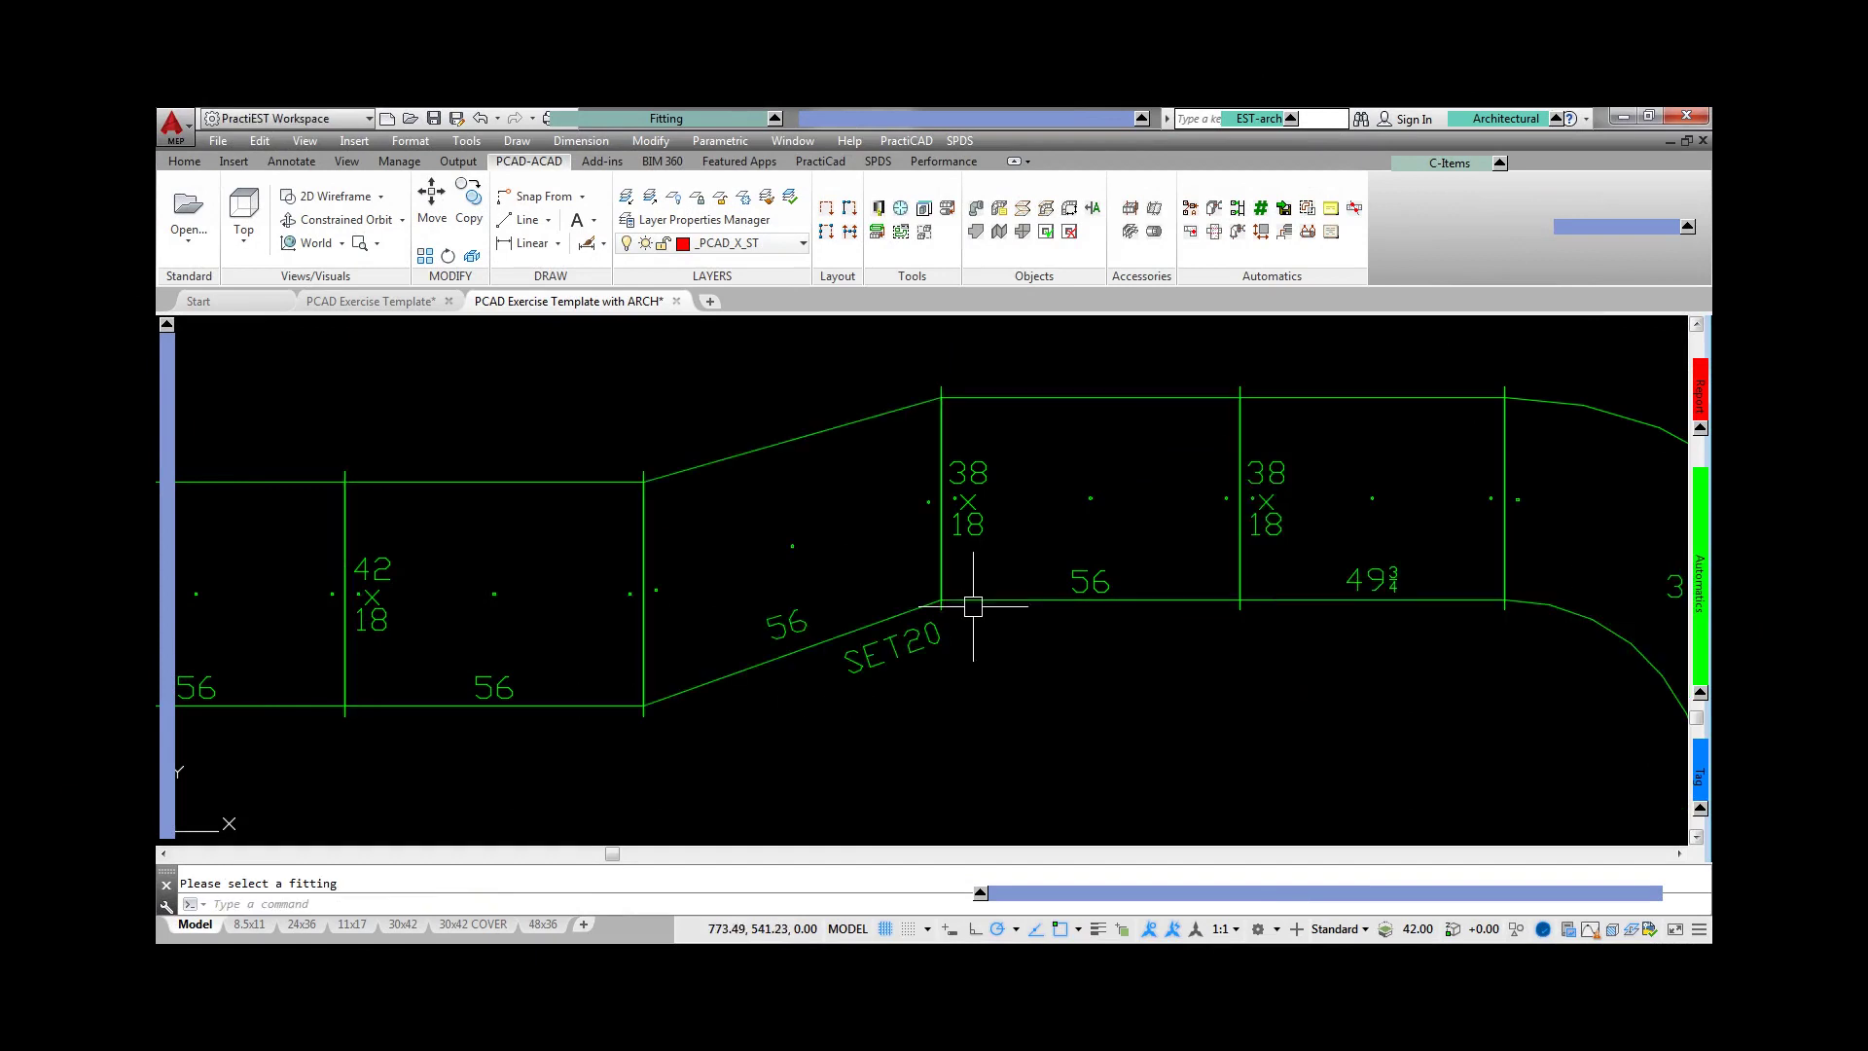
pyautogui.hotkey('ctrl', 'z')
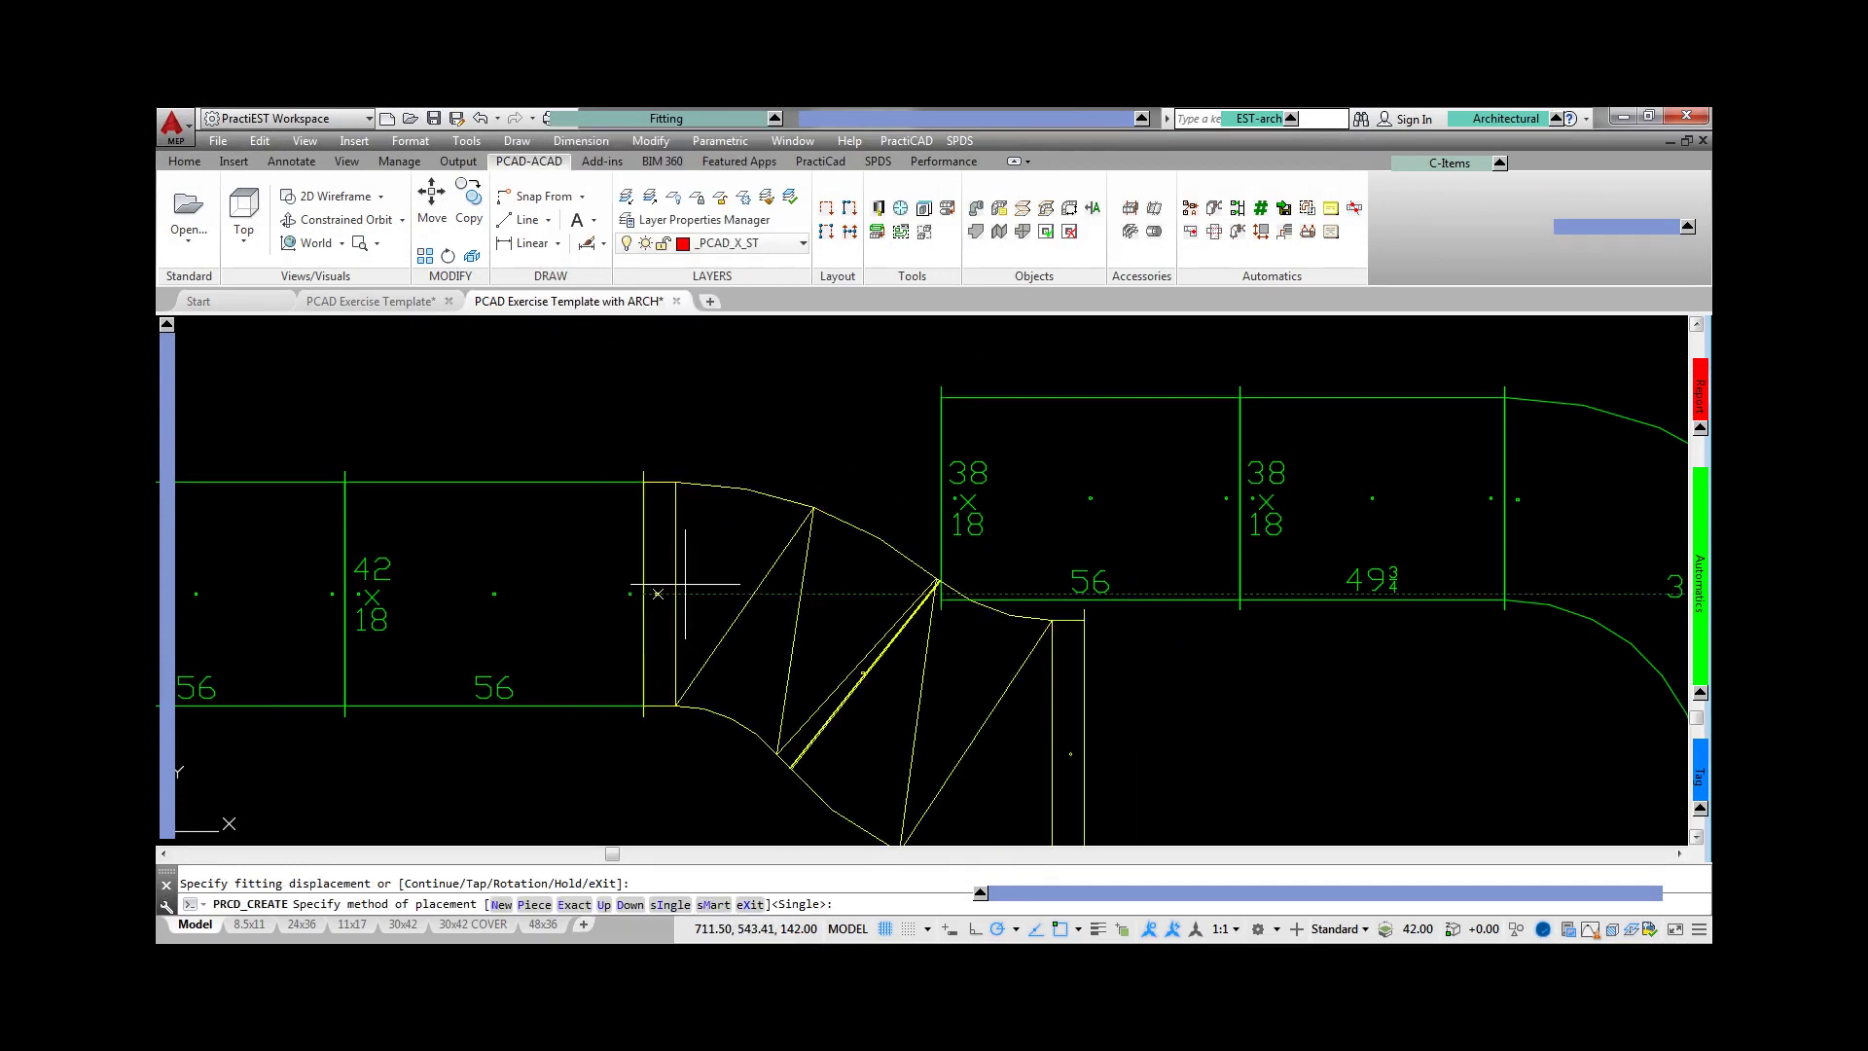
# - Try a curved offset between the two duct runs, undo it, and place an angled offset with straight ends instead
pyautogui.click(959, 499)
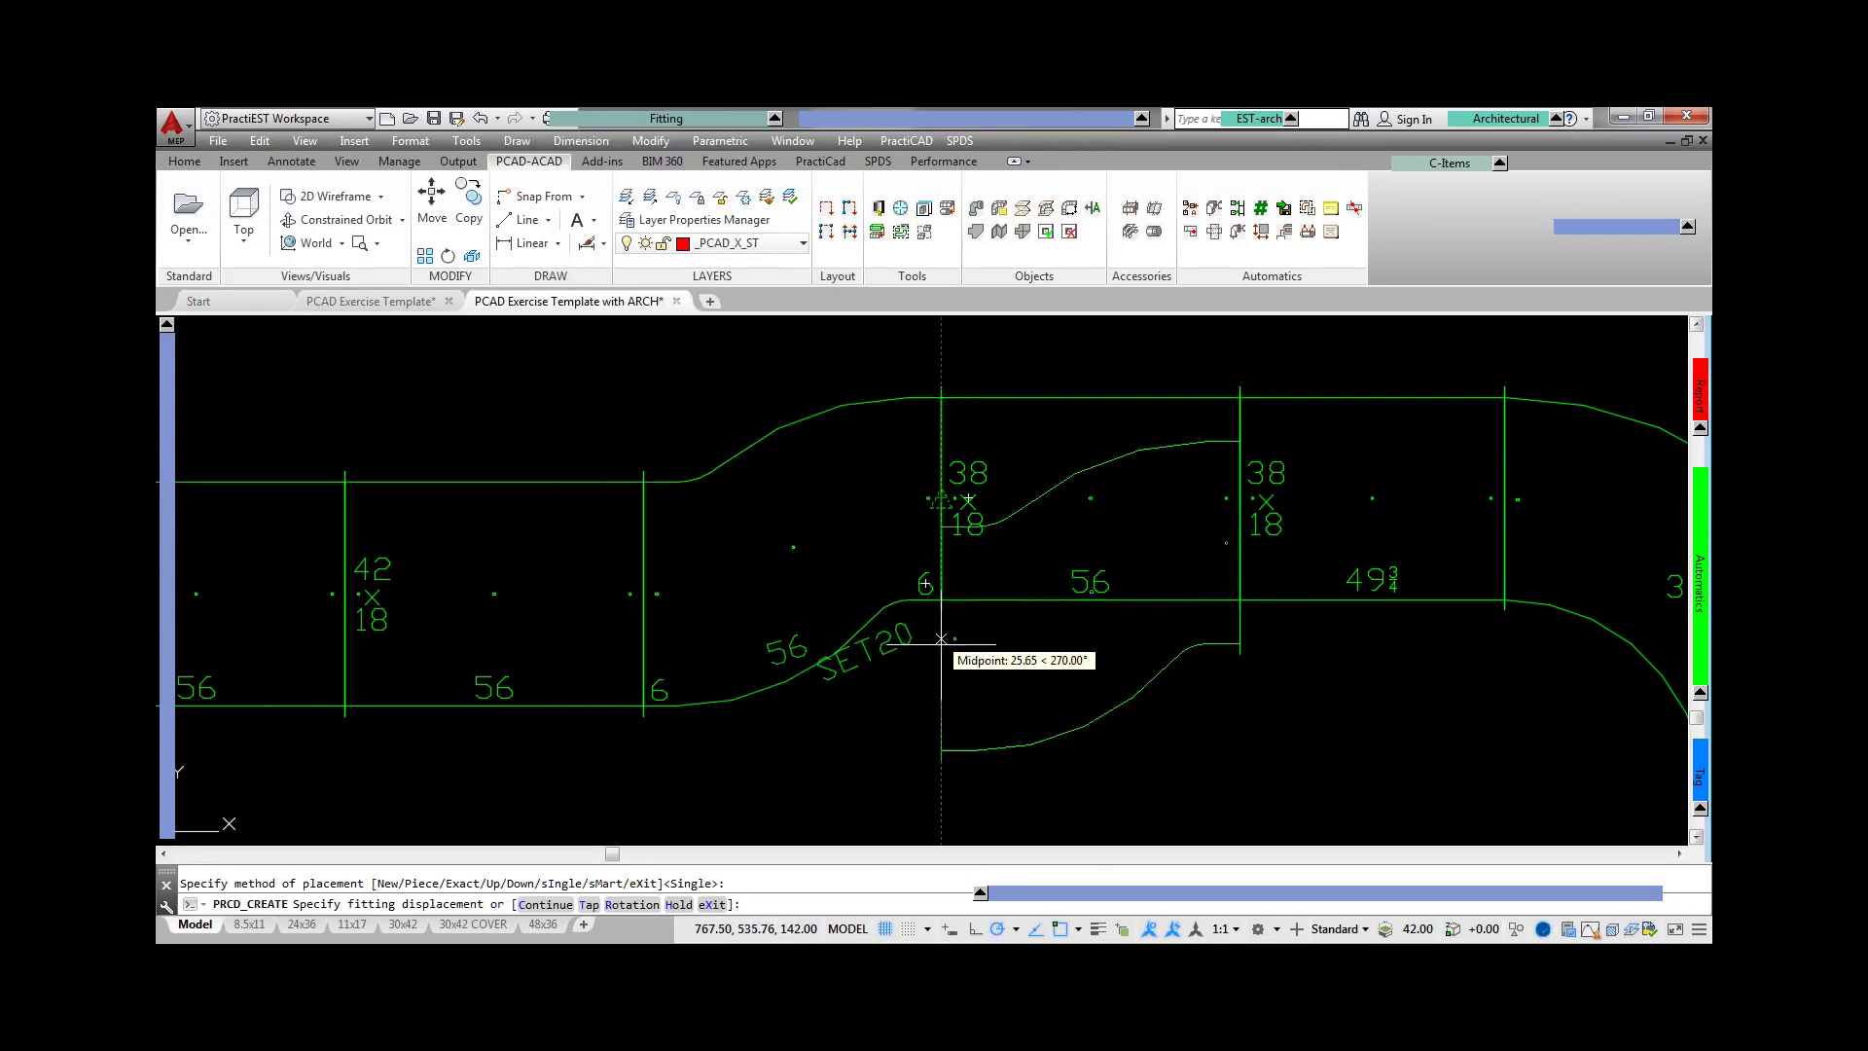
pyautogui.hotkey('ctrl', 'z')
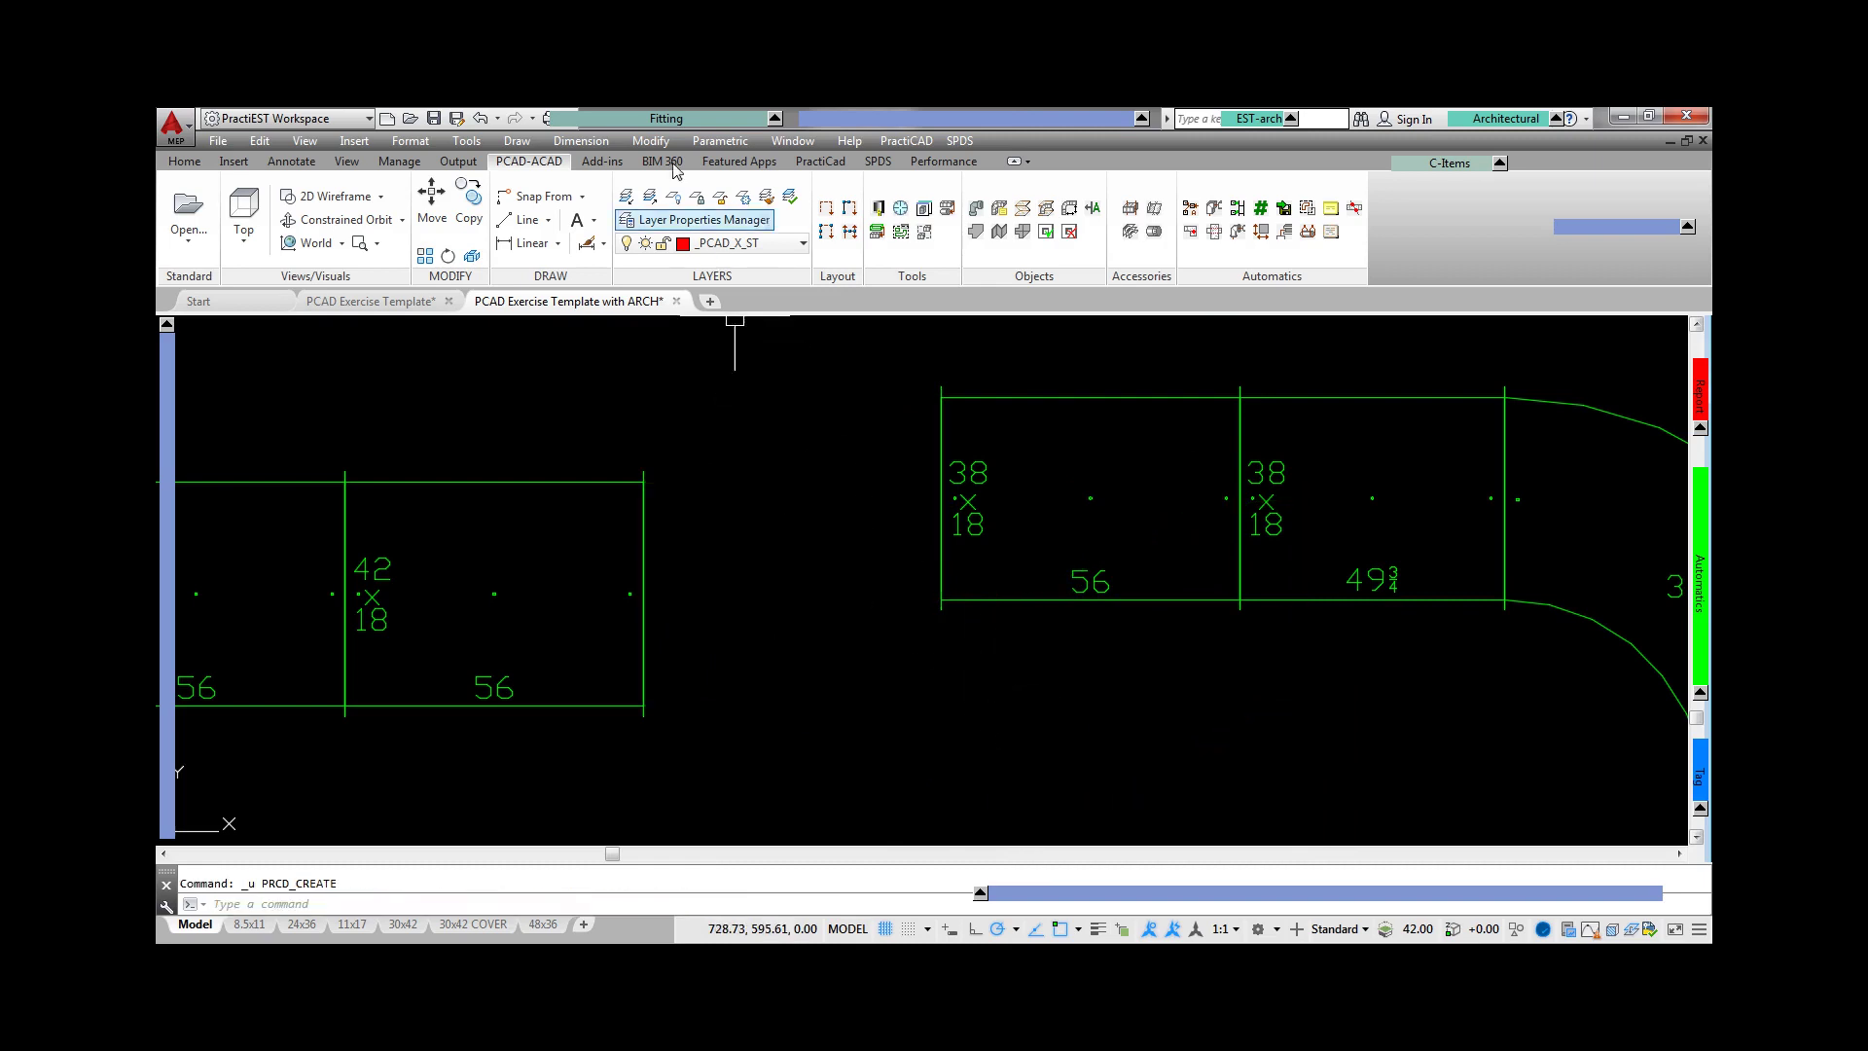
pyautogui.click(608, 341)
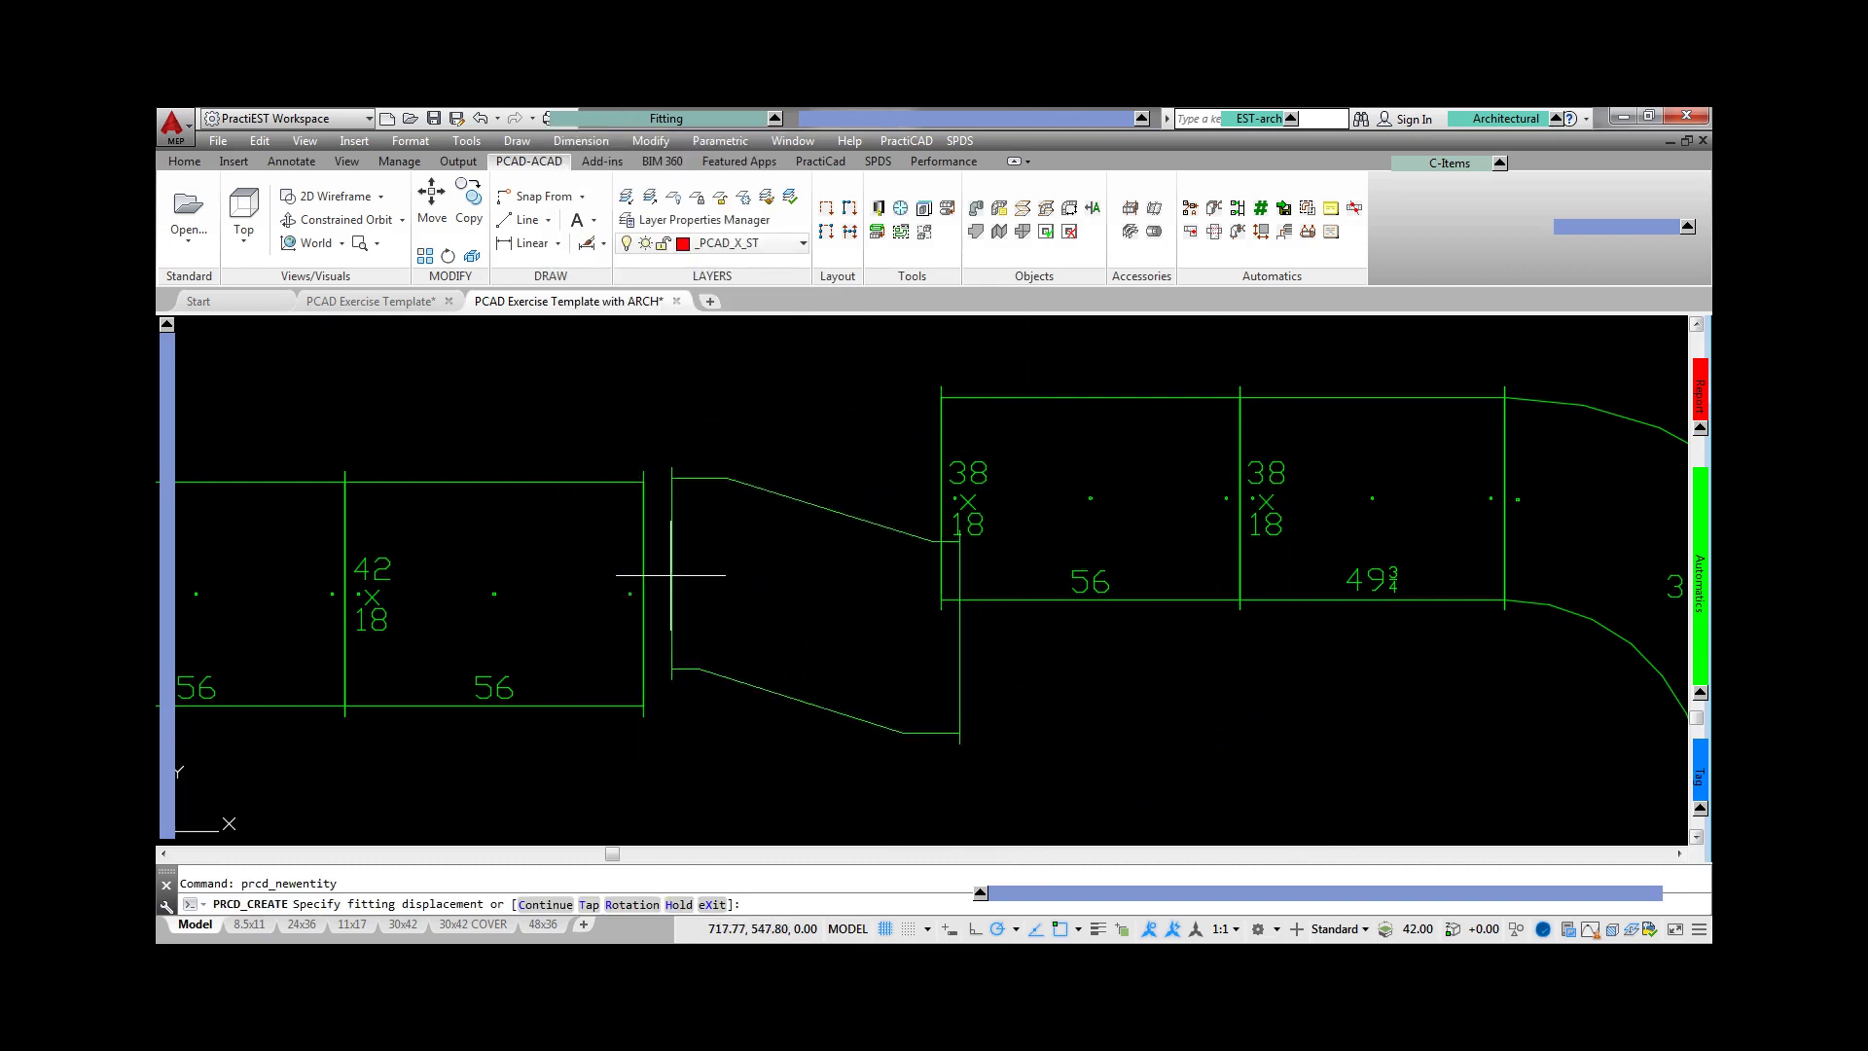
pyautogui.click(934, 506)
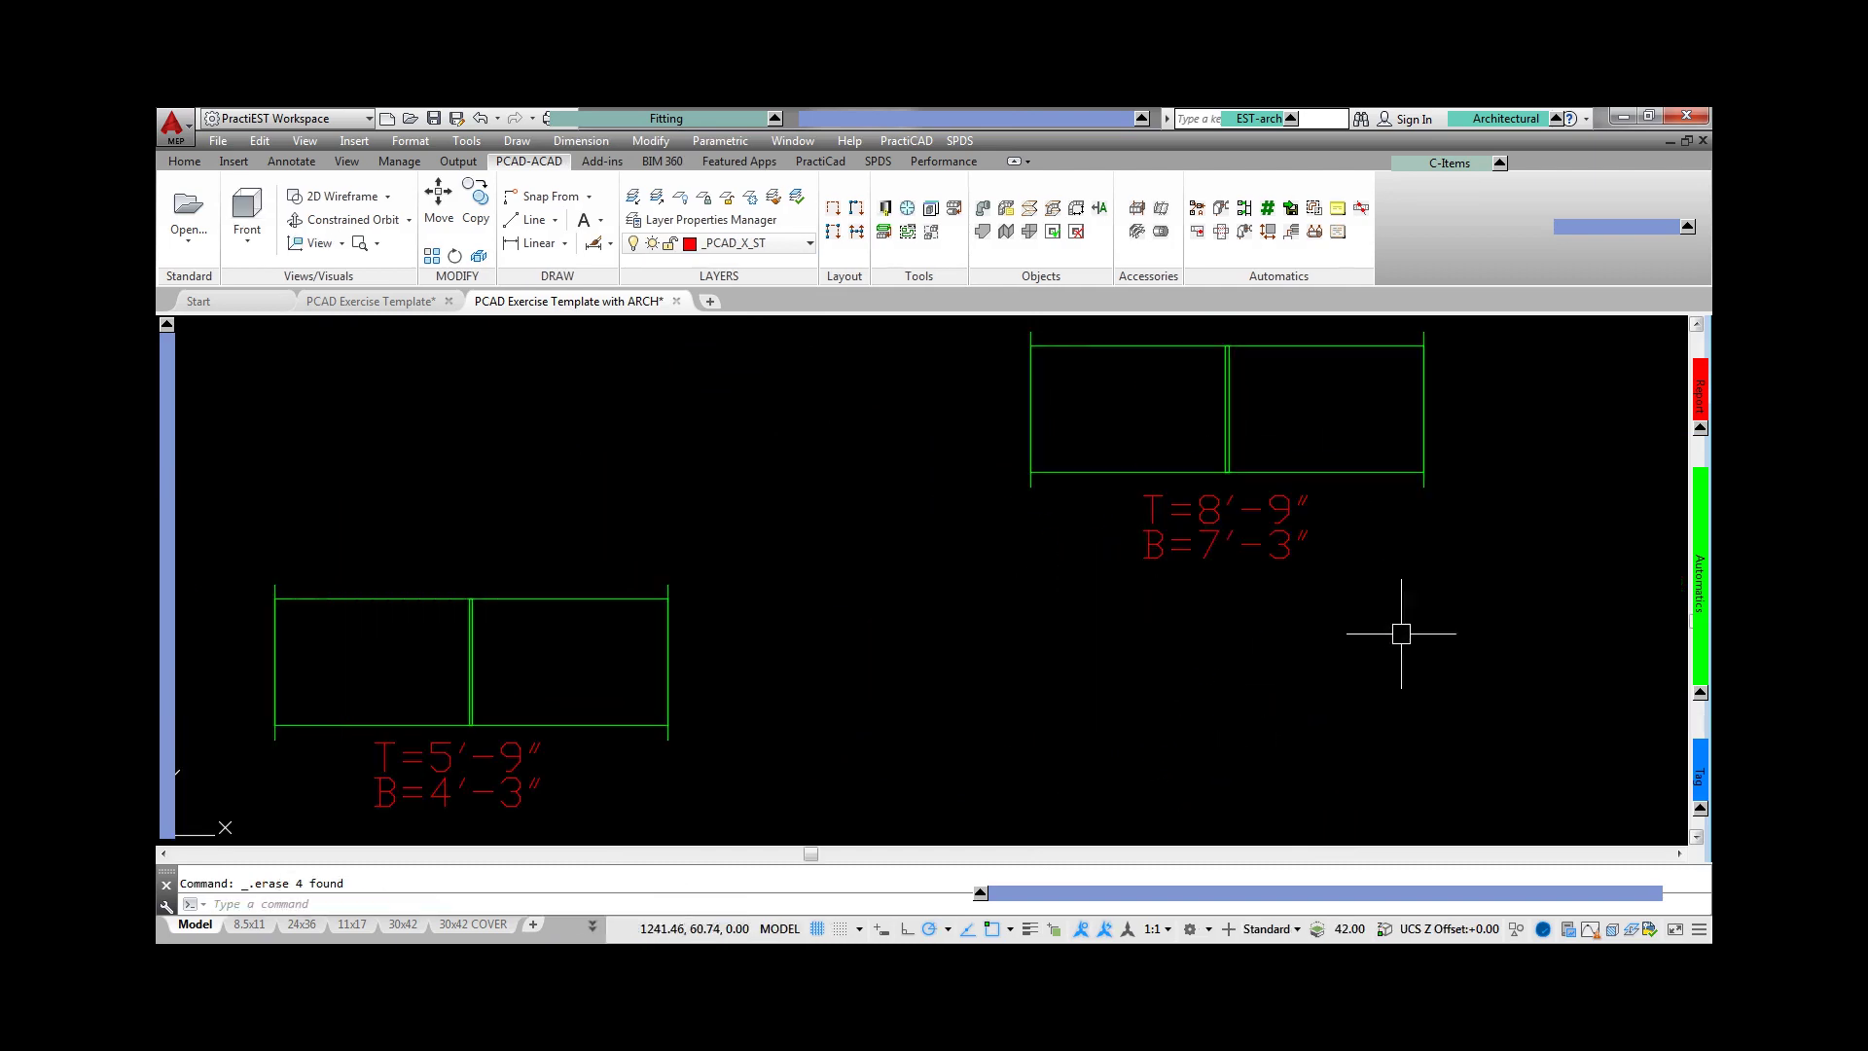
# - Connect the lower duct to the upper duct in the front view with two automatic square elbows
pyautogui.moveTo(1699, 584)
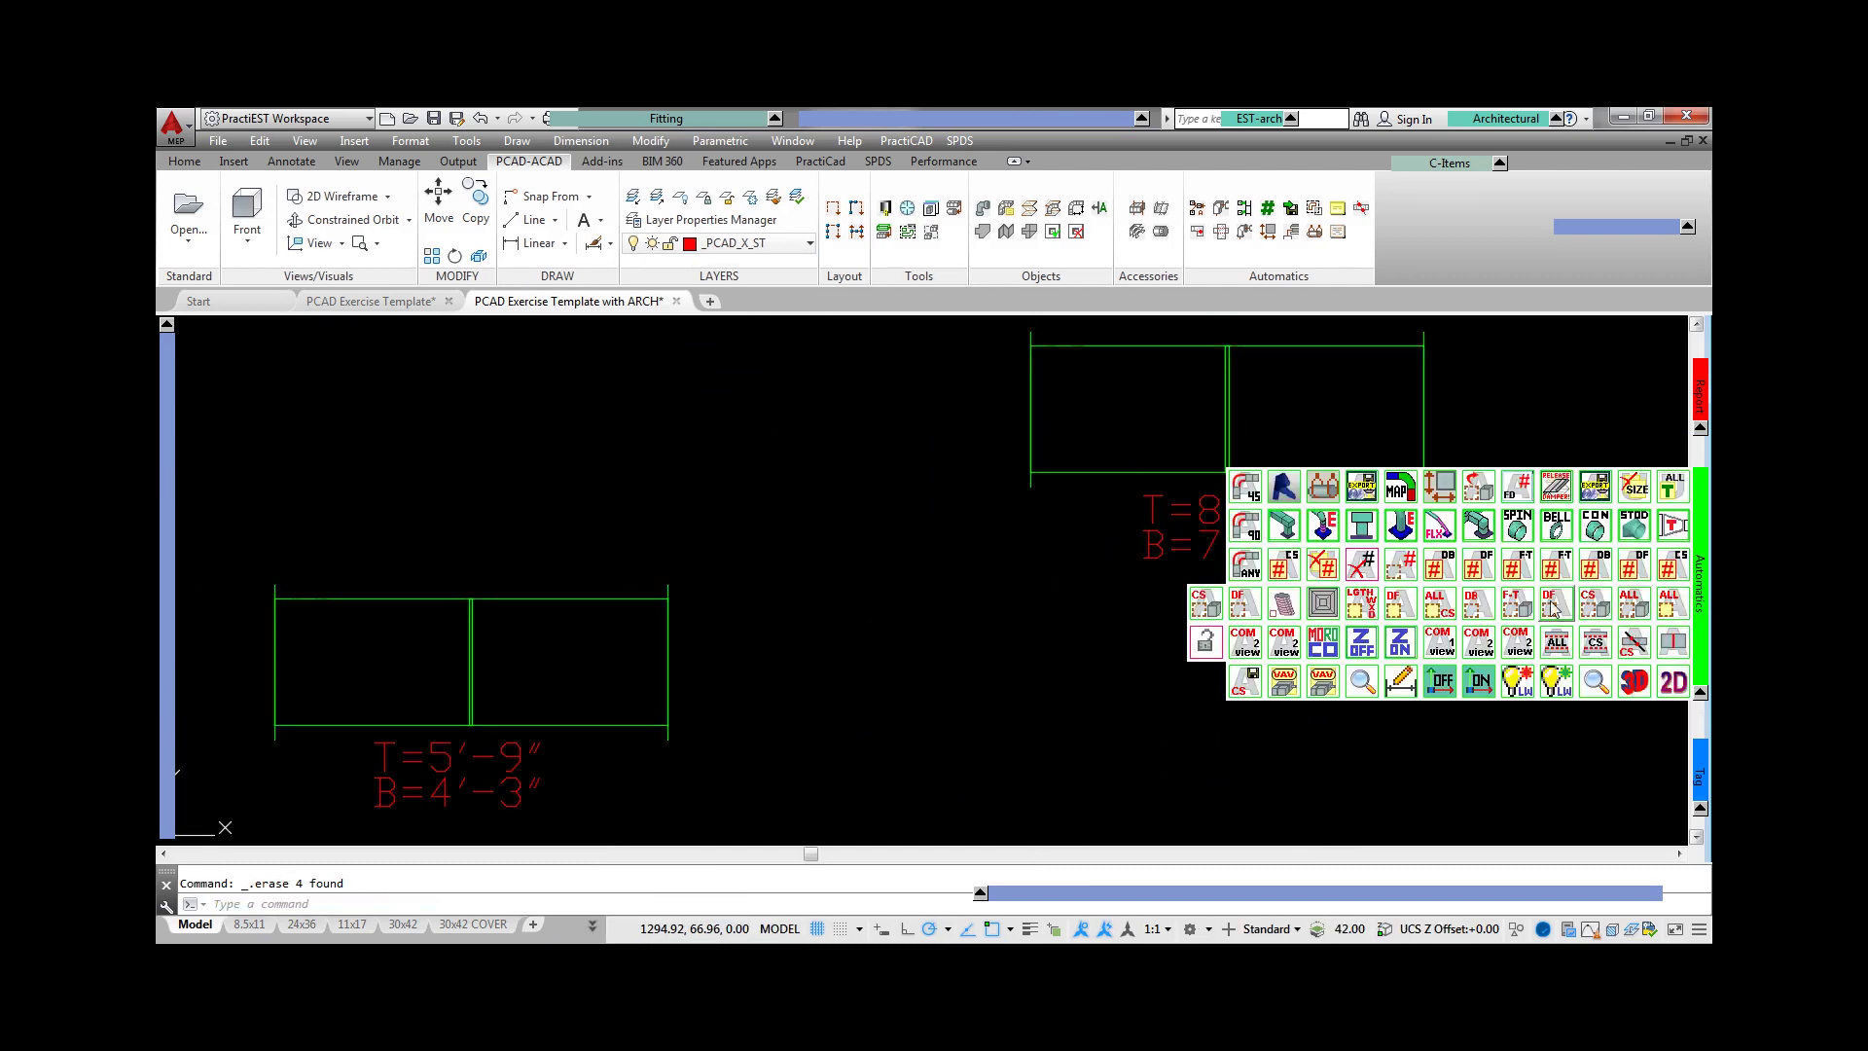
pyautogui.click(1280, 541)
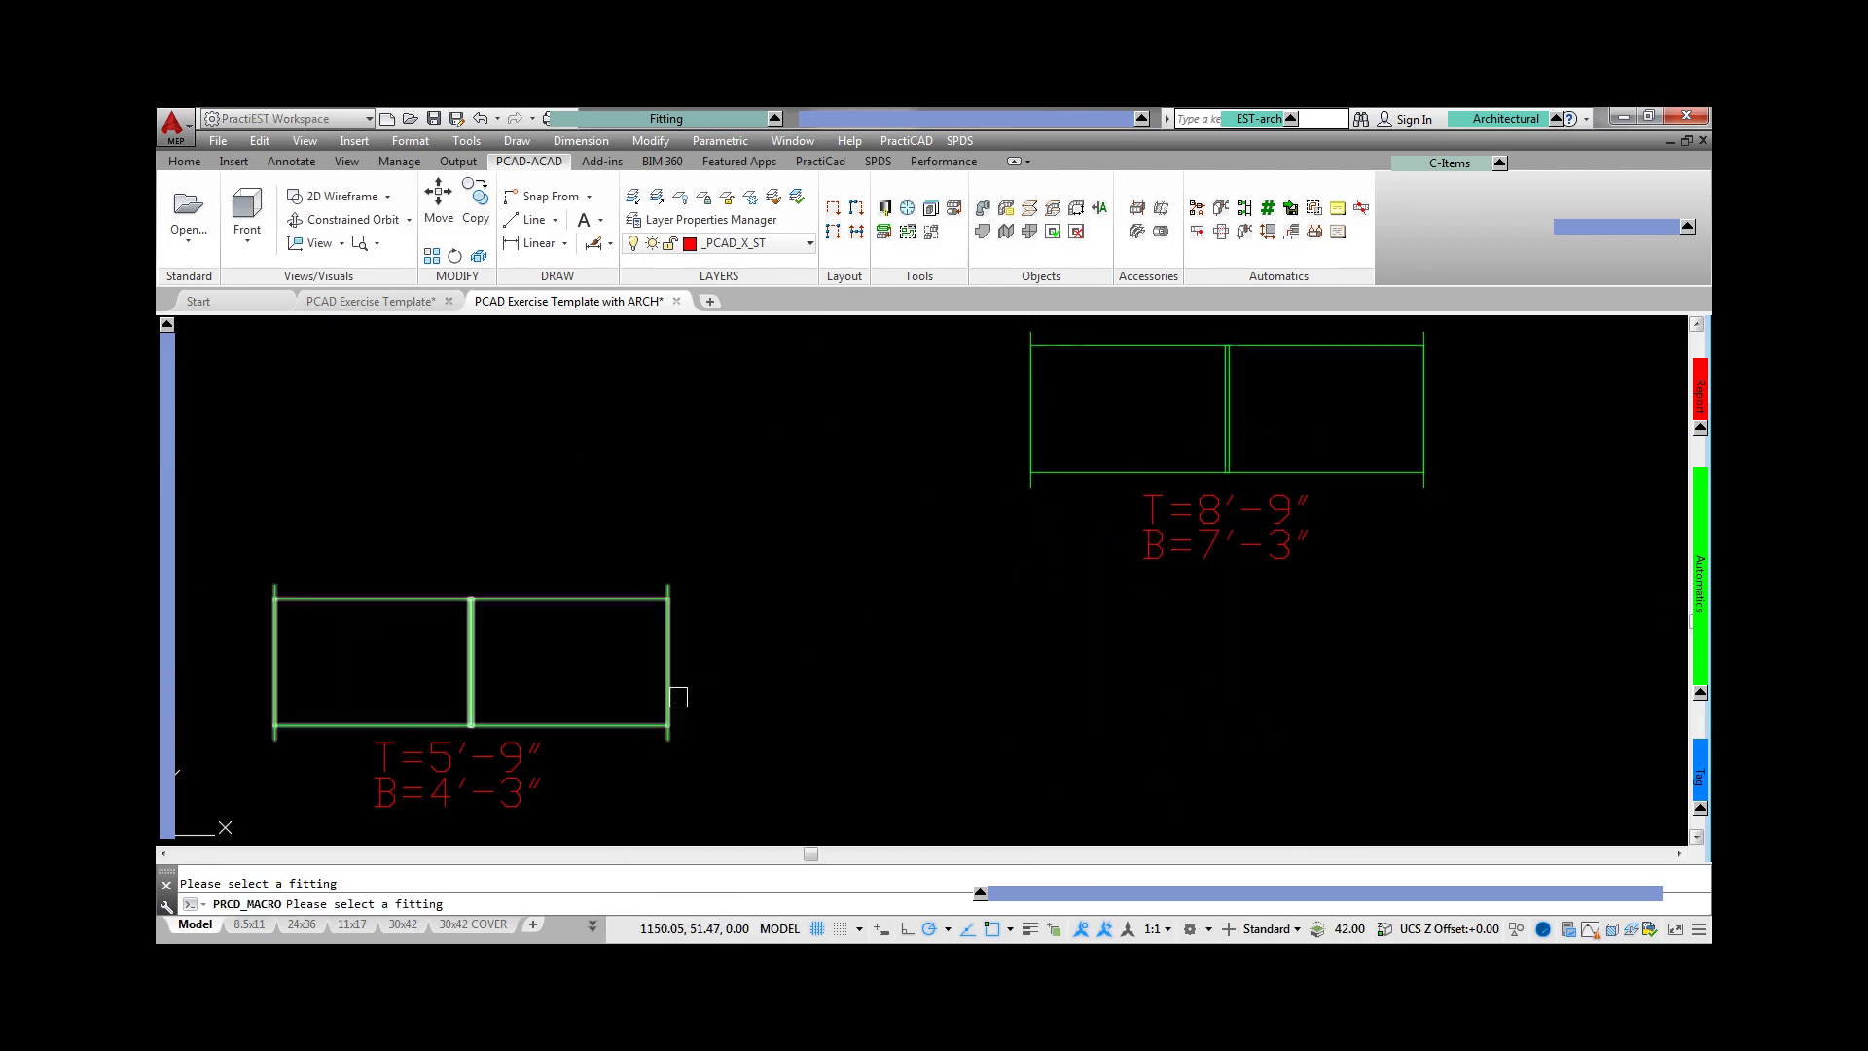
pyautogui.click(1039, 479)
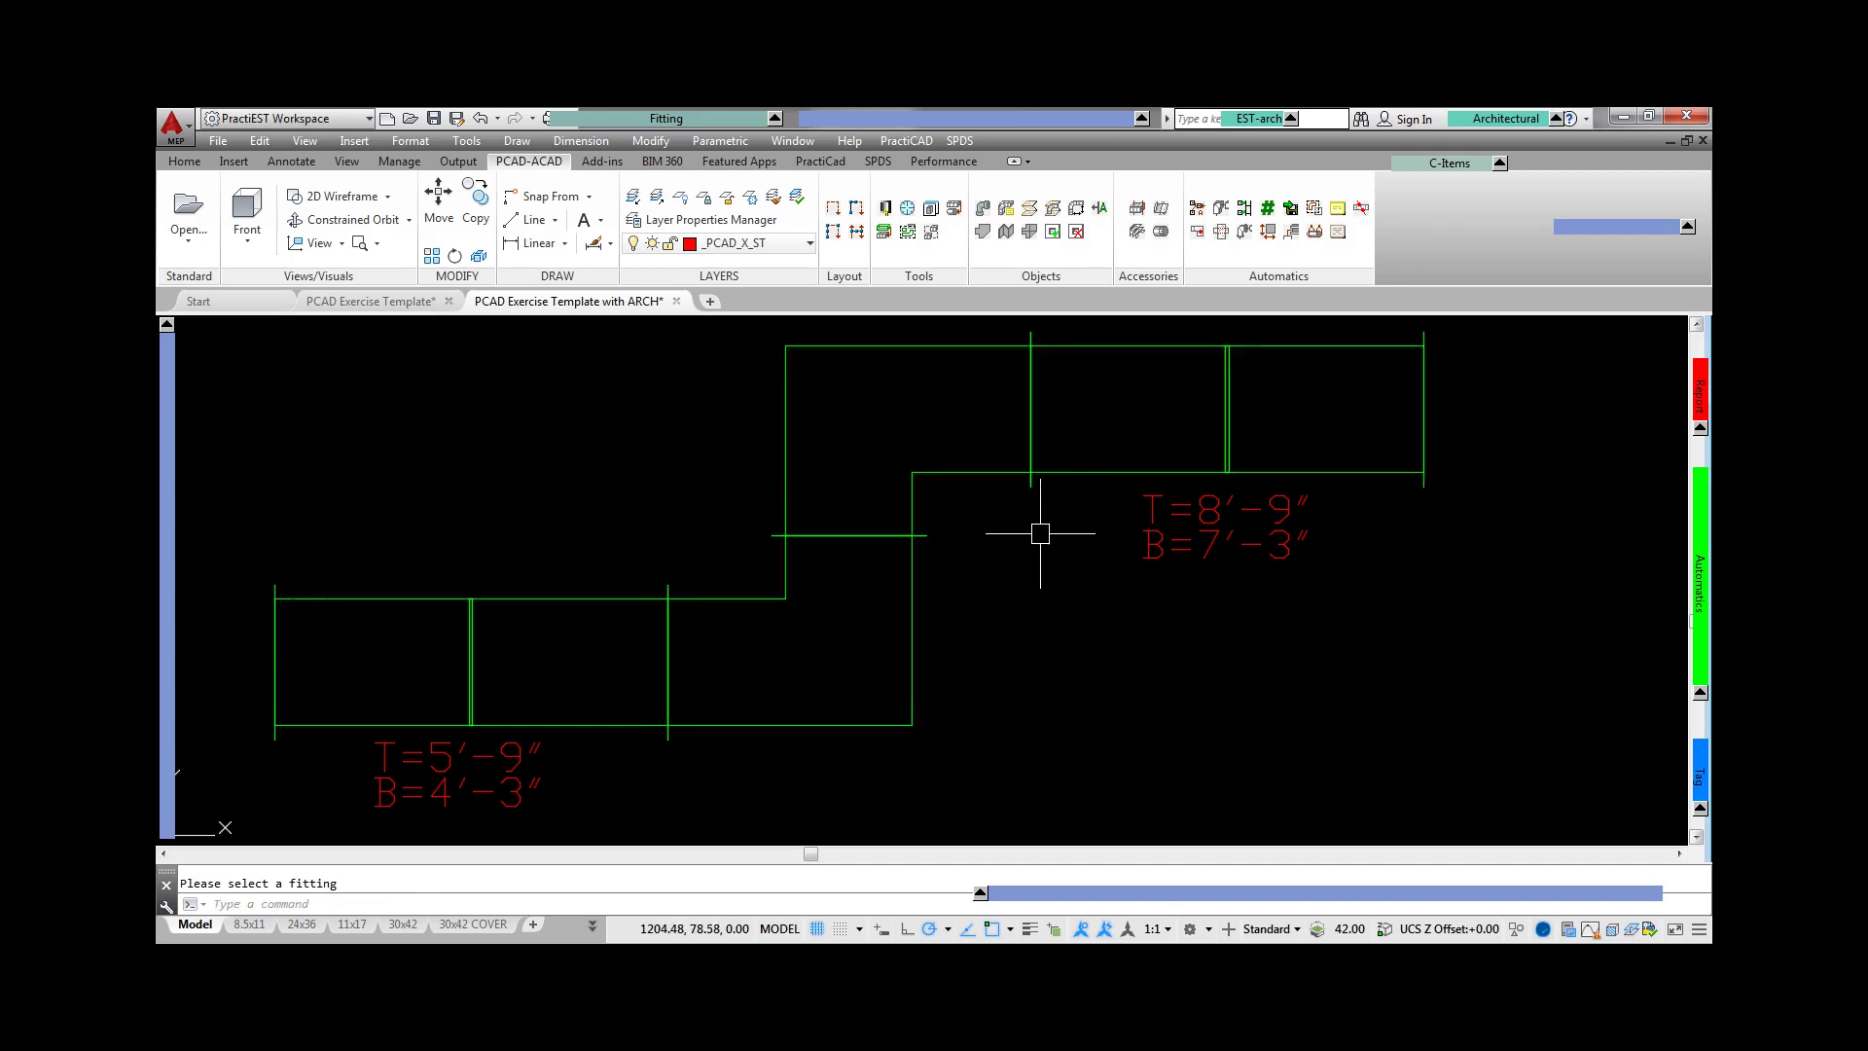
# - Try an automatic connection from the 5'-9" duct to the higher 13'-8¾" duct in the front view
pyautogui.moveTo(1700, 584)
pyautogui.click(1273, 553)
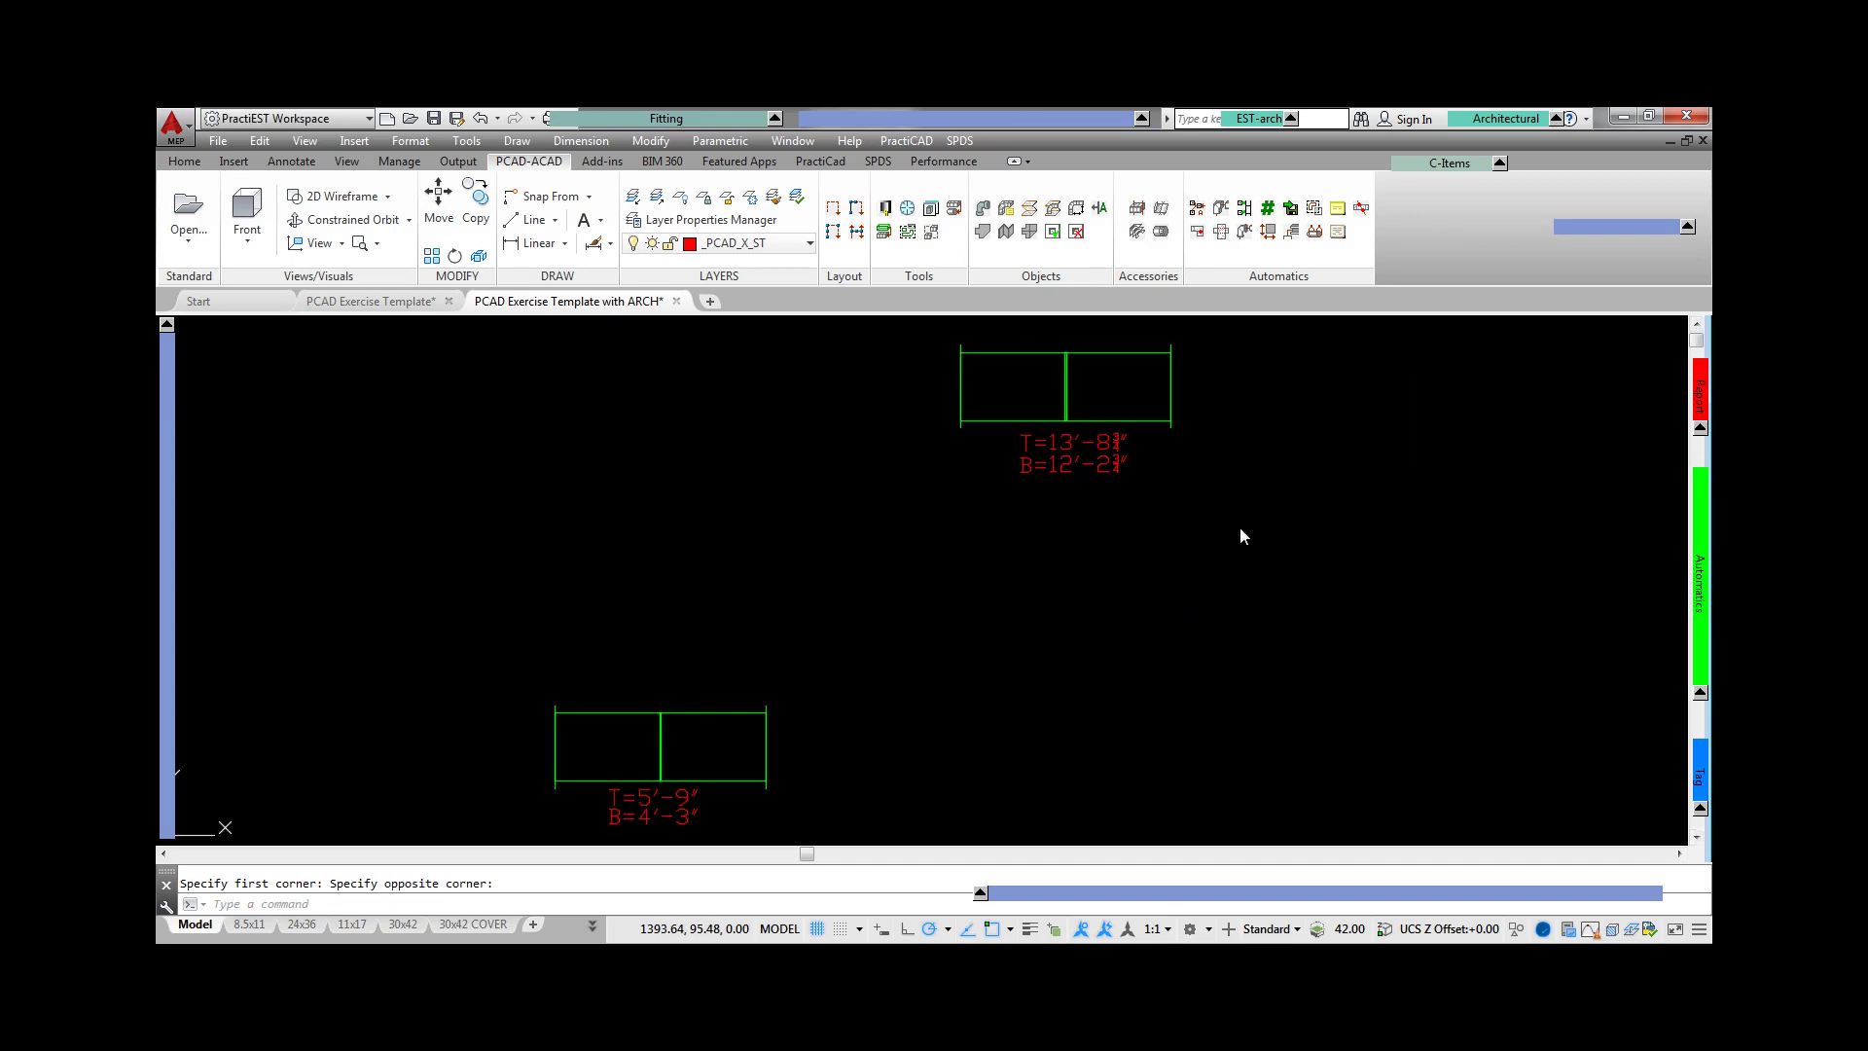
pyautogui.click(963, 421)
# - Connect the two perpendicular ducts in plan with an automatic run of a transition, straight ducts and a square elbow
pyautogui.moveTo(1698, 566)
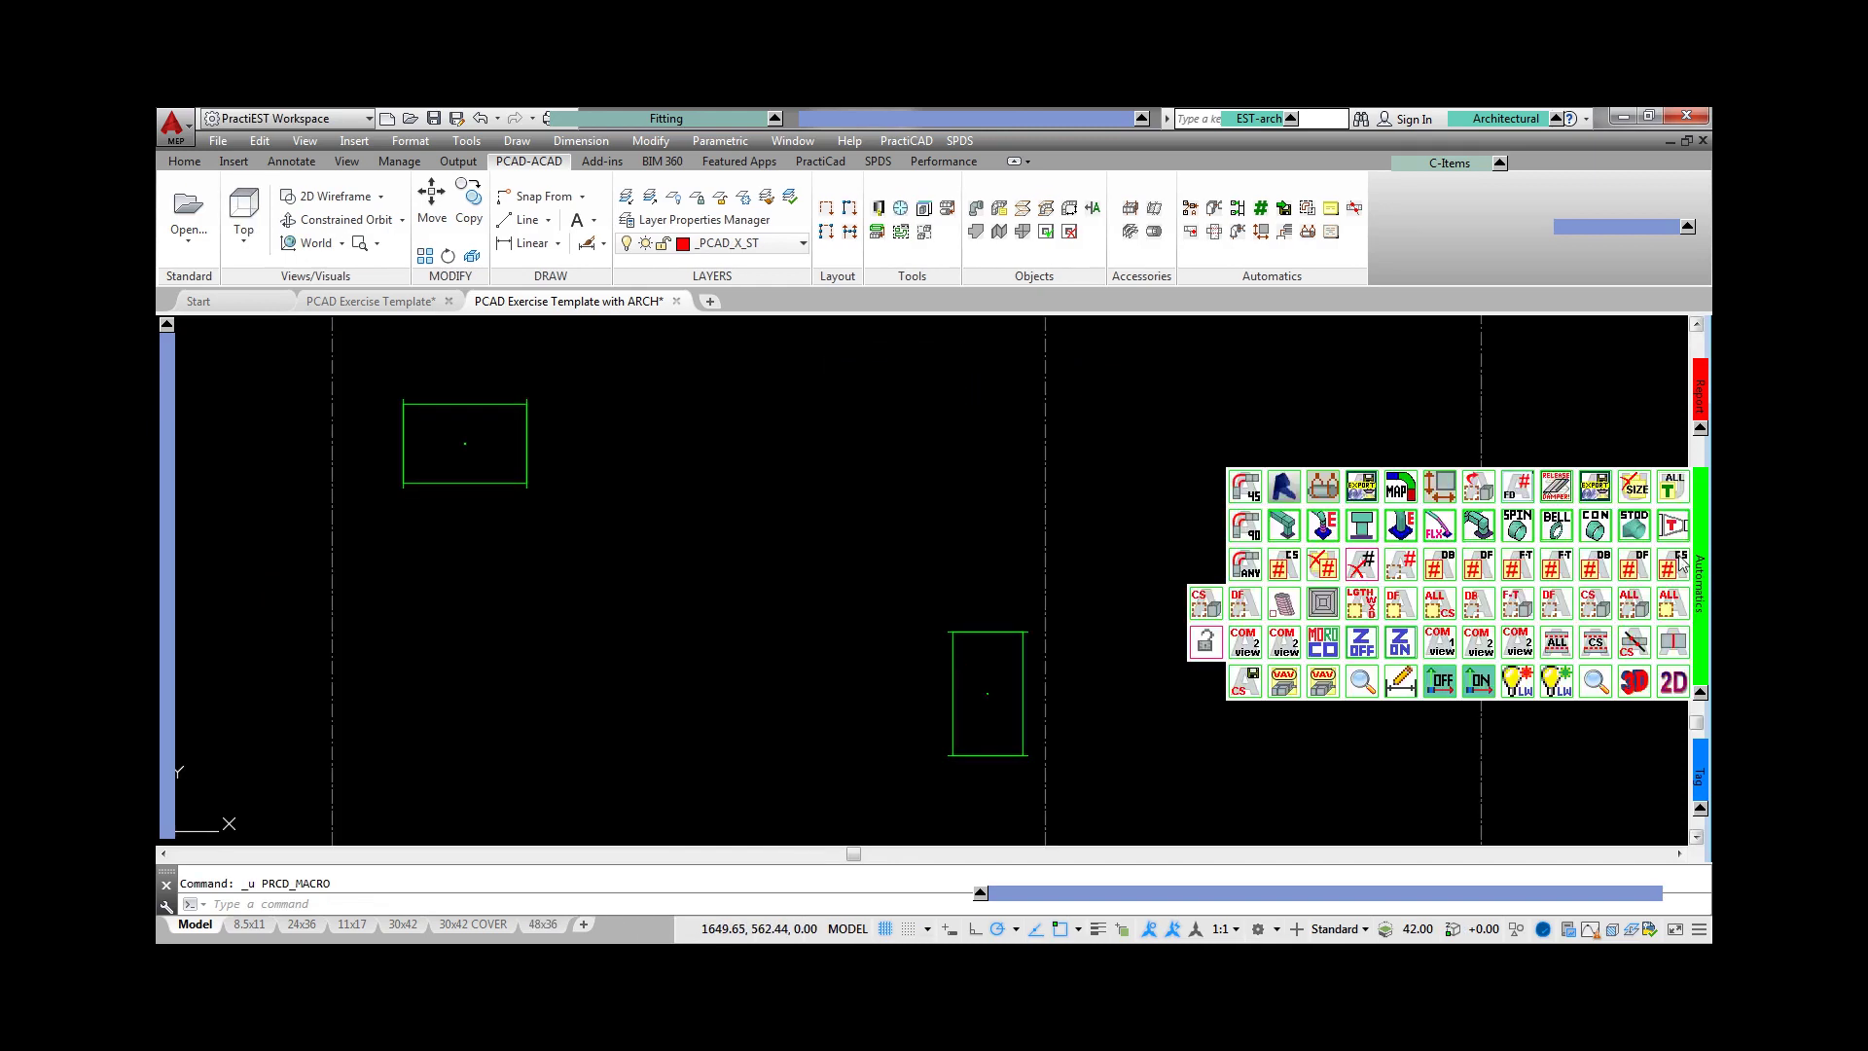
pyautogui.click(1329, 535)
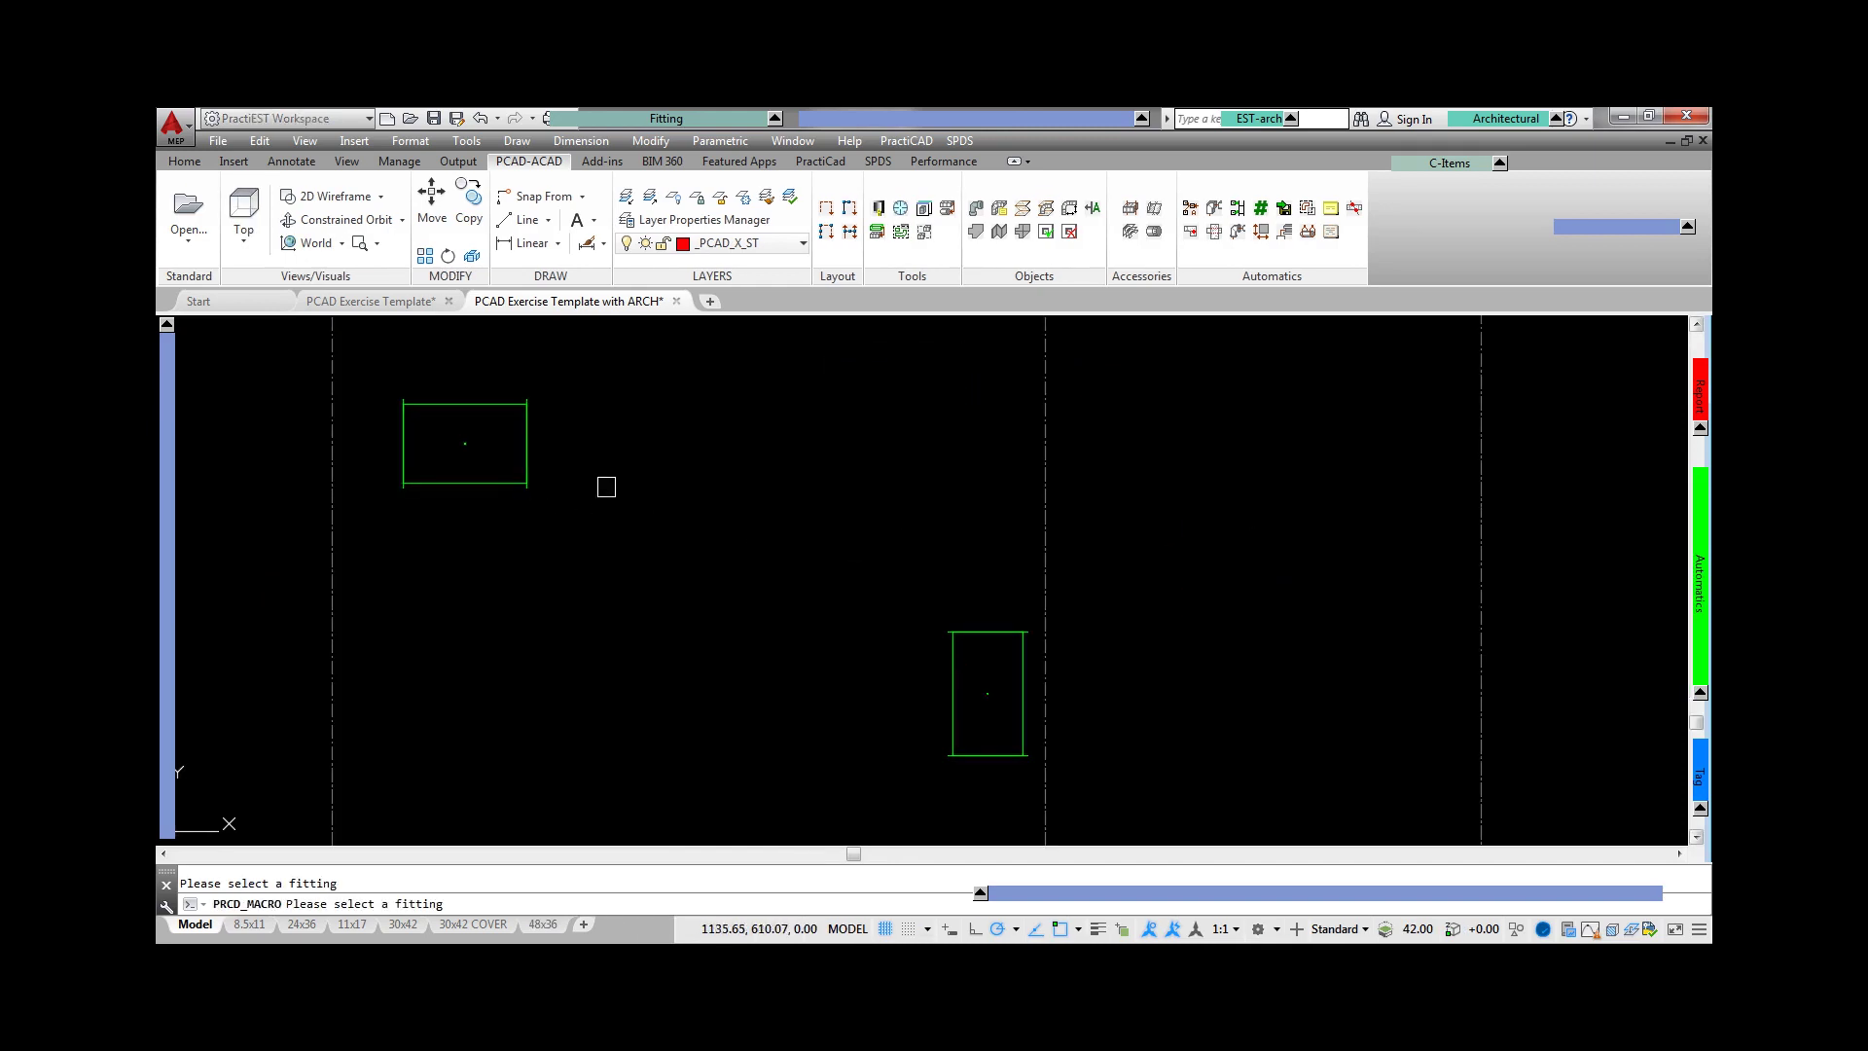
pyautogui.click(953, 639)
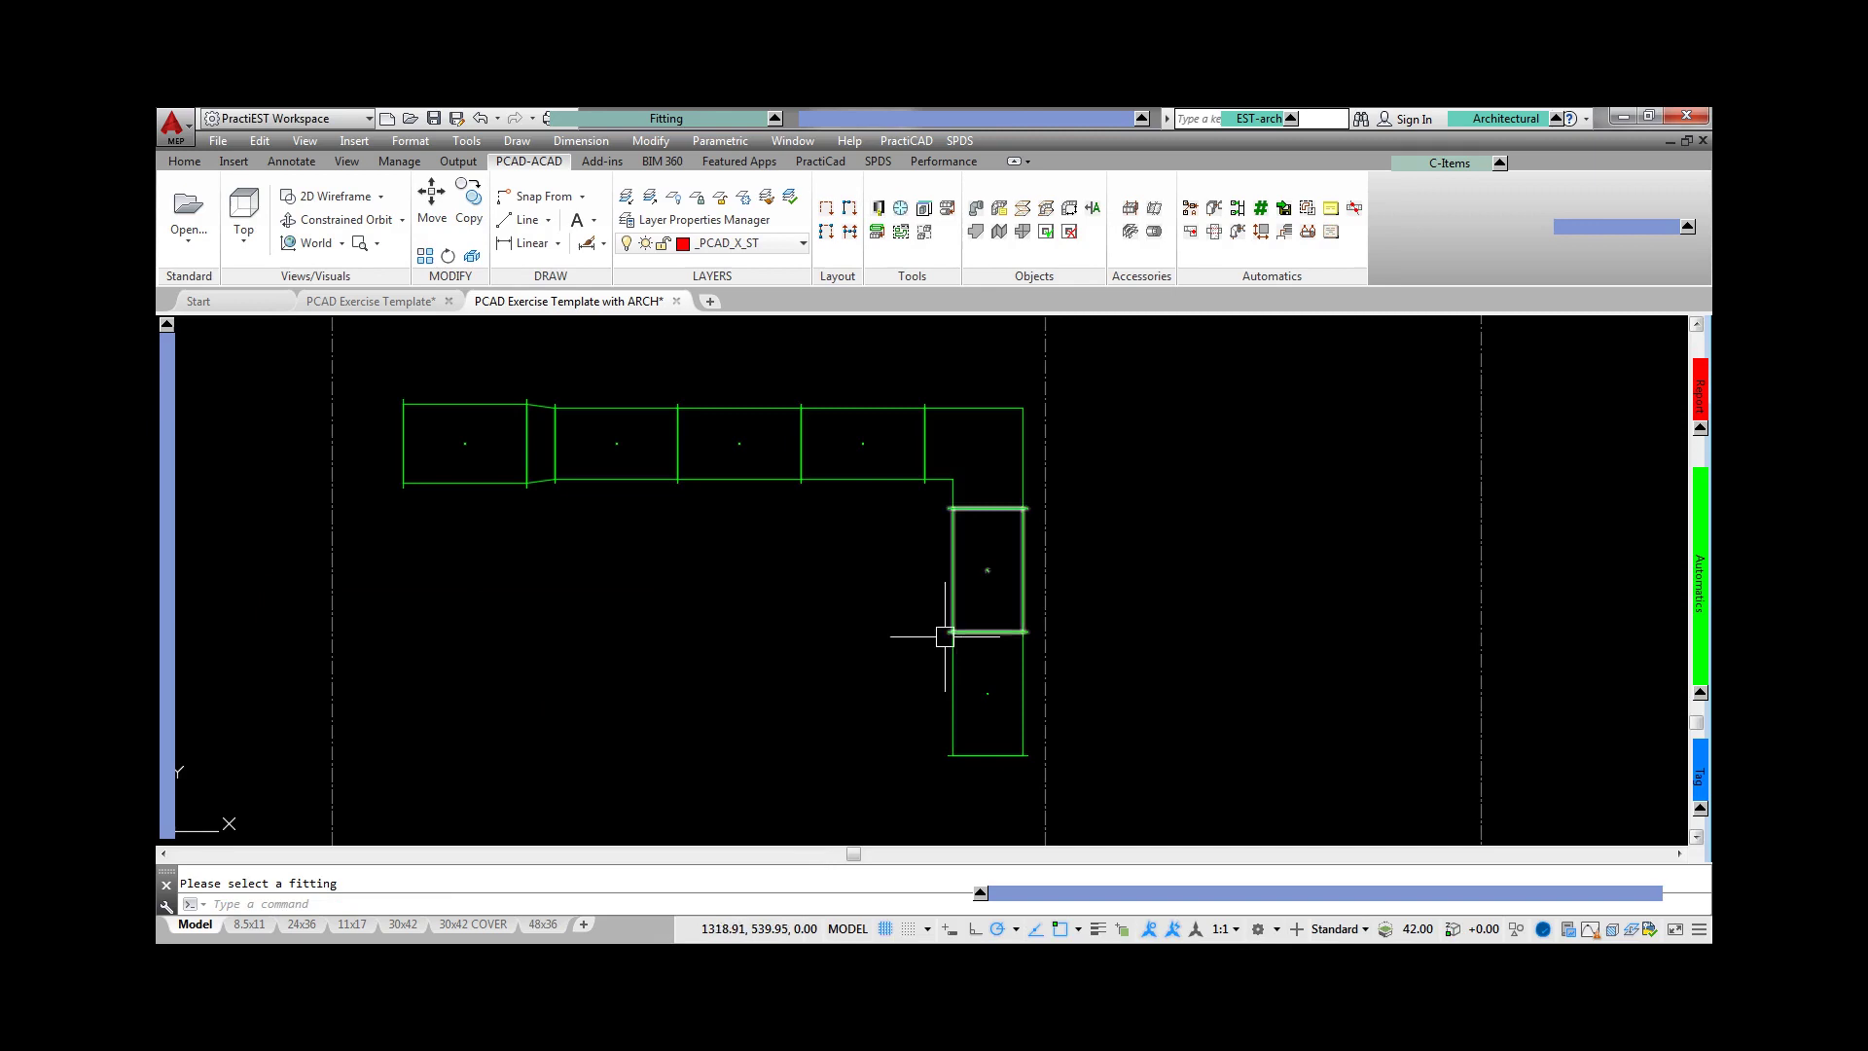
pyautogui.press('Escape')
# - Connect the 5'-9" duct to the higher 13'-8¾" duct in the front view with an automatic 45-degree run
pyautogui.moveTo(1704, 607)
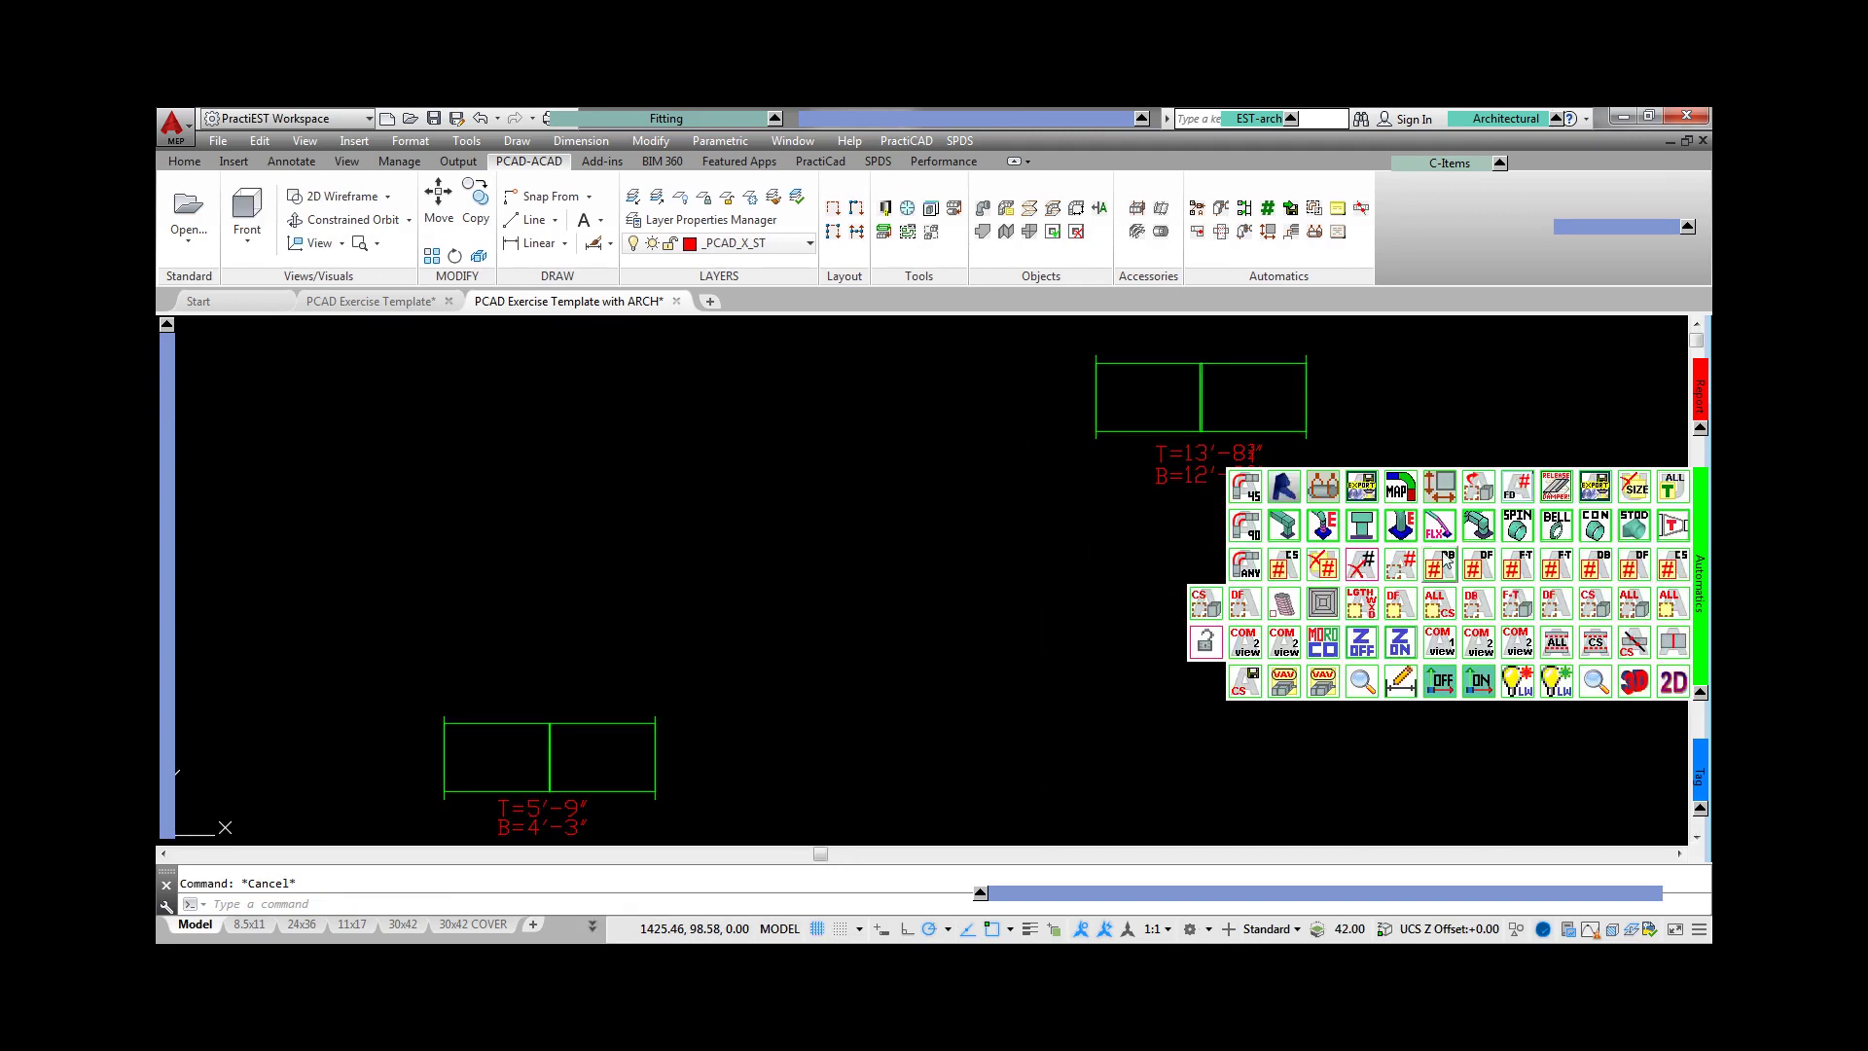
pyautogui.click(1261, 496)
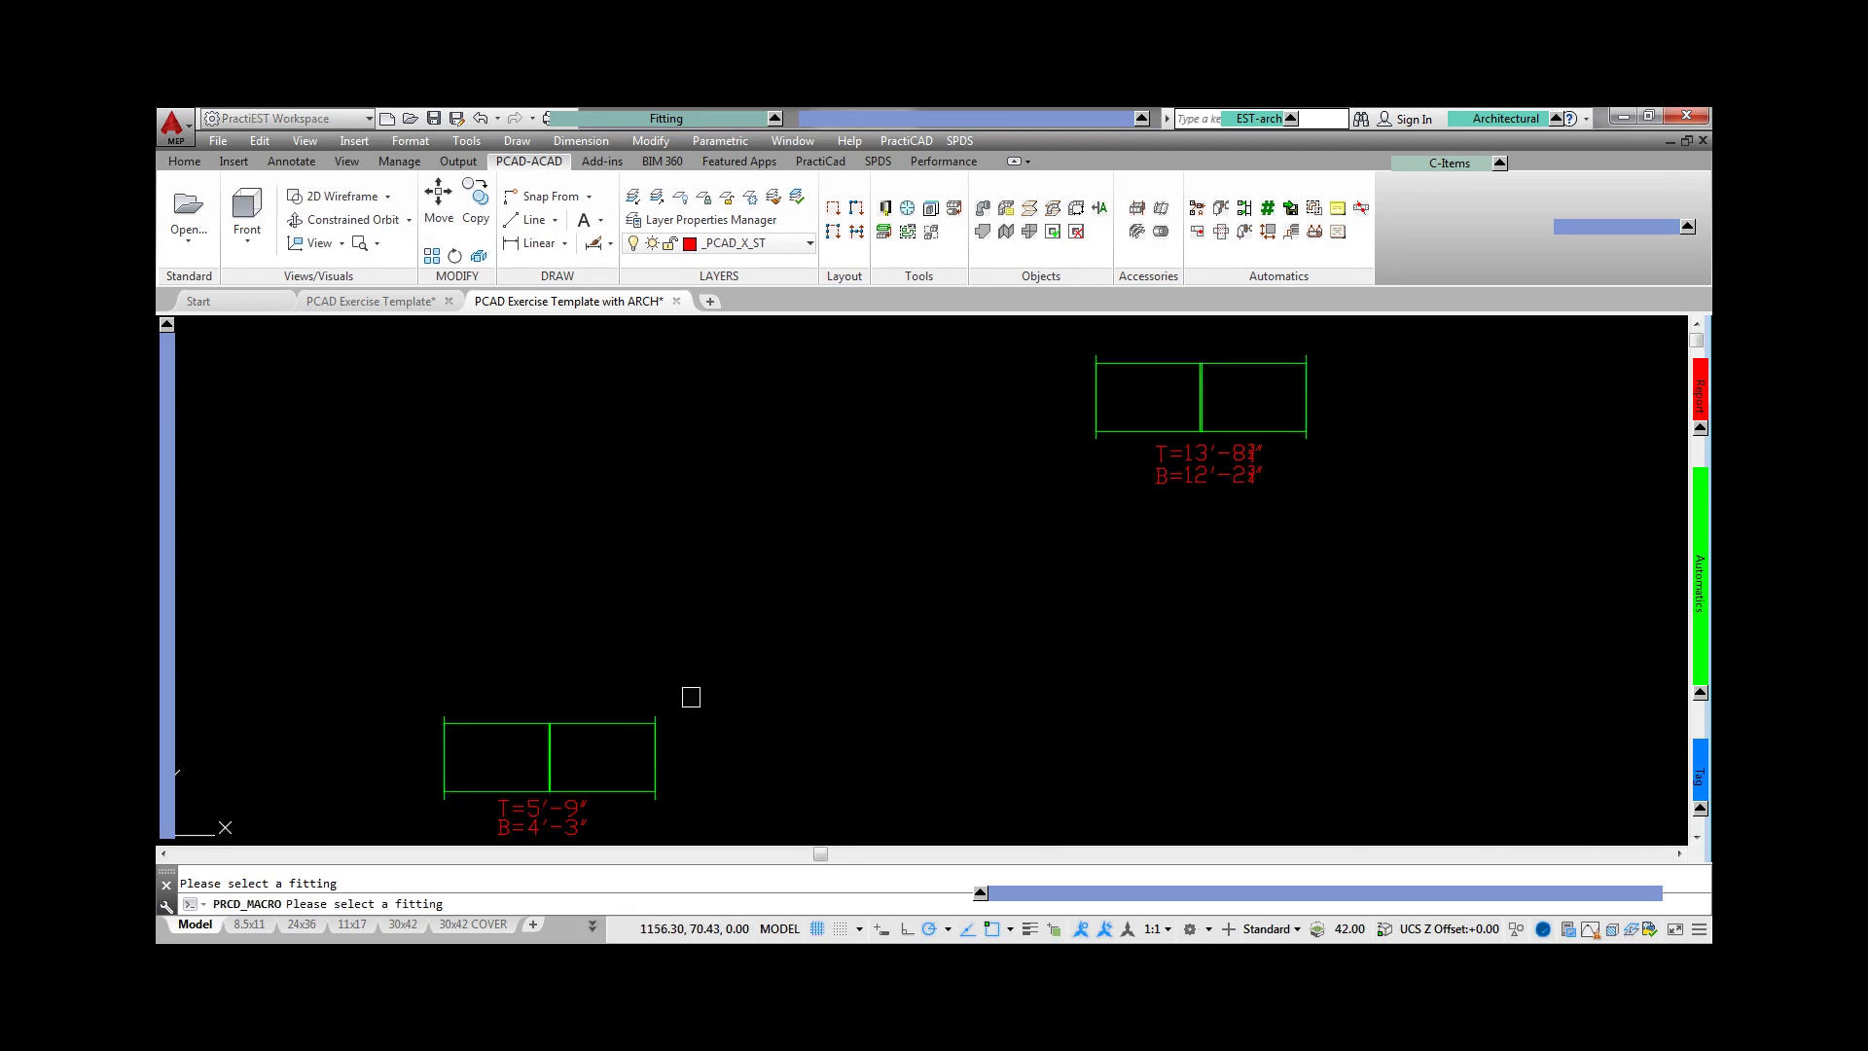
pyautogui.click(1111, 432)
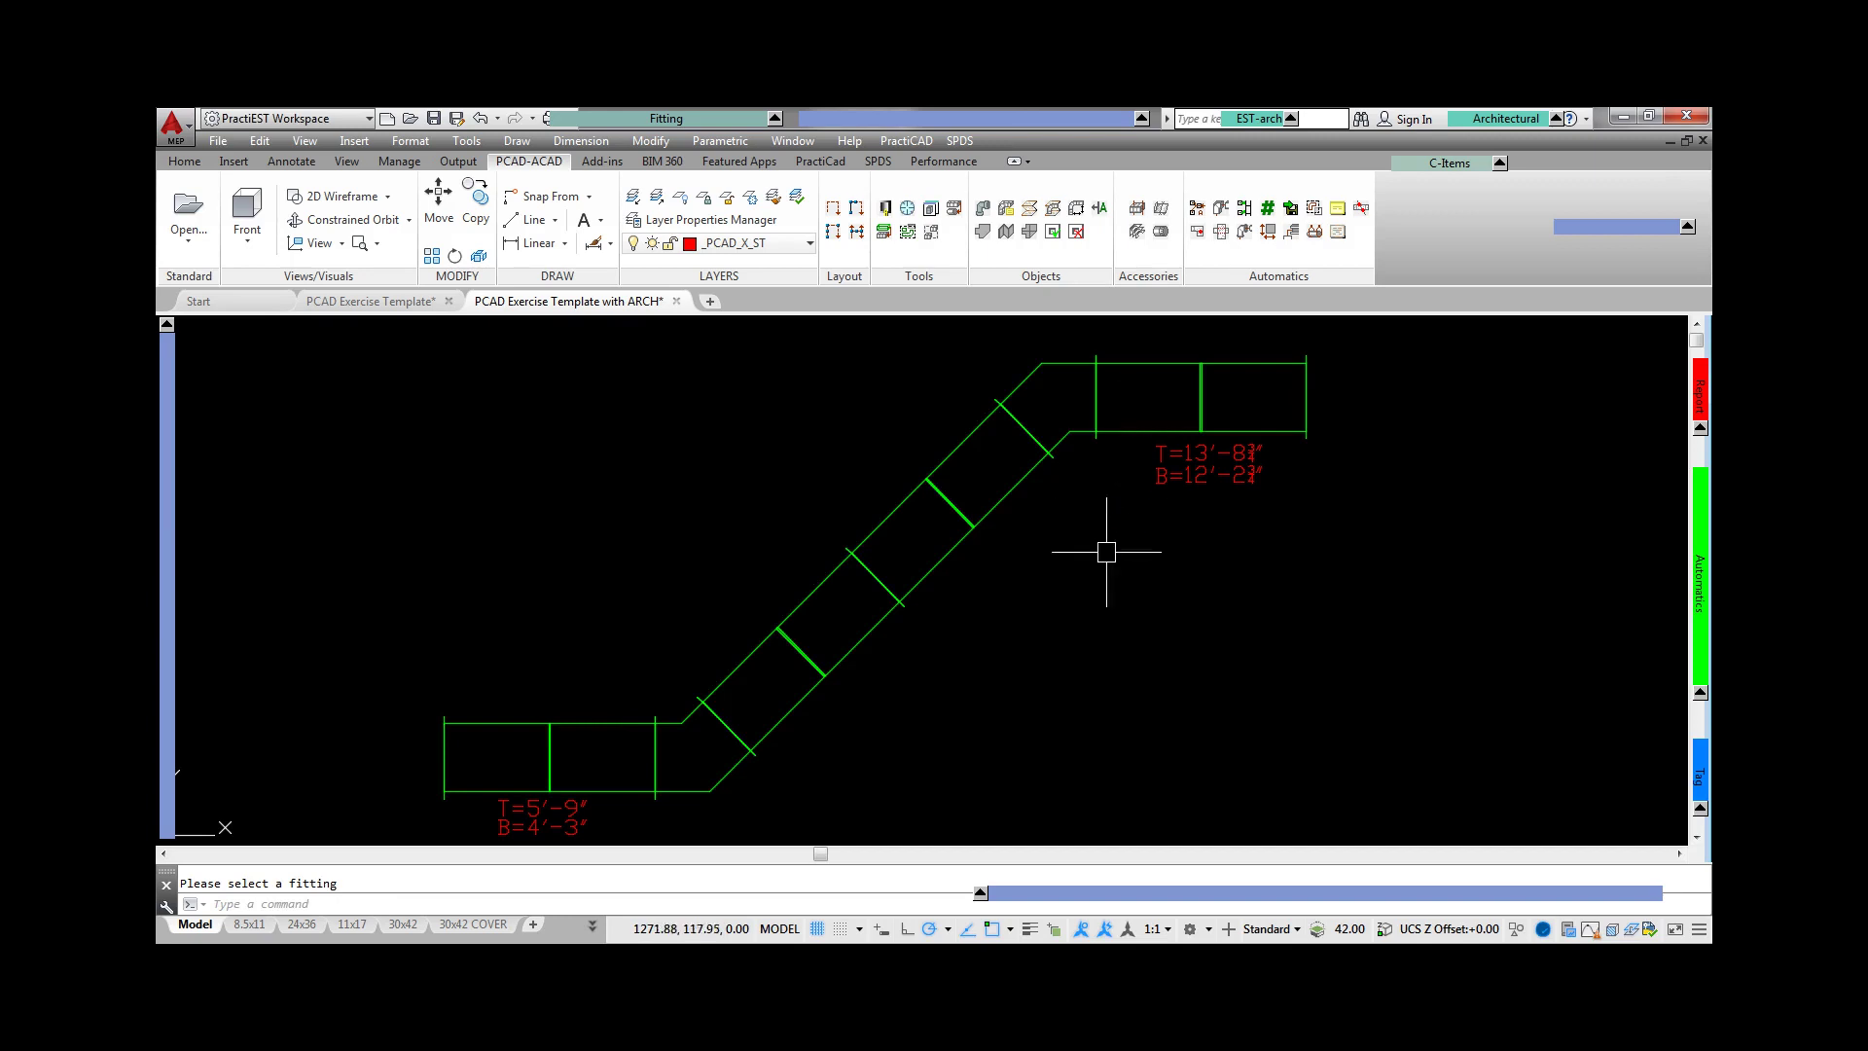
# - Try an automatic connection from the 36x18 rectangular duct to the 18" round duct in plan, and undo it
pyautogui.hotkey('ctrl', 'z')
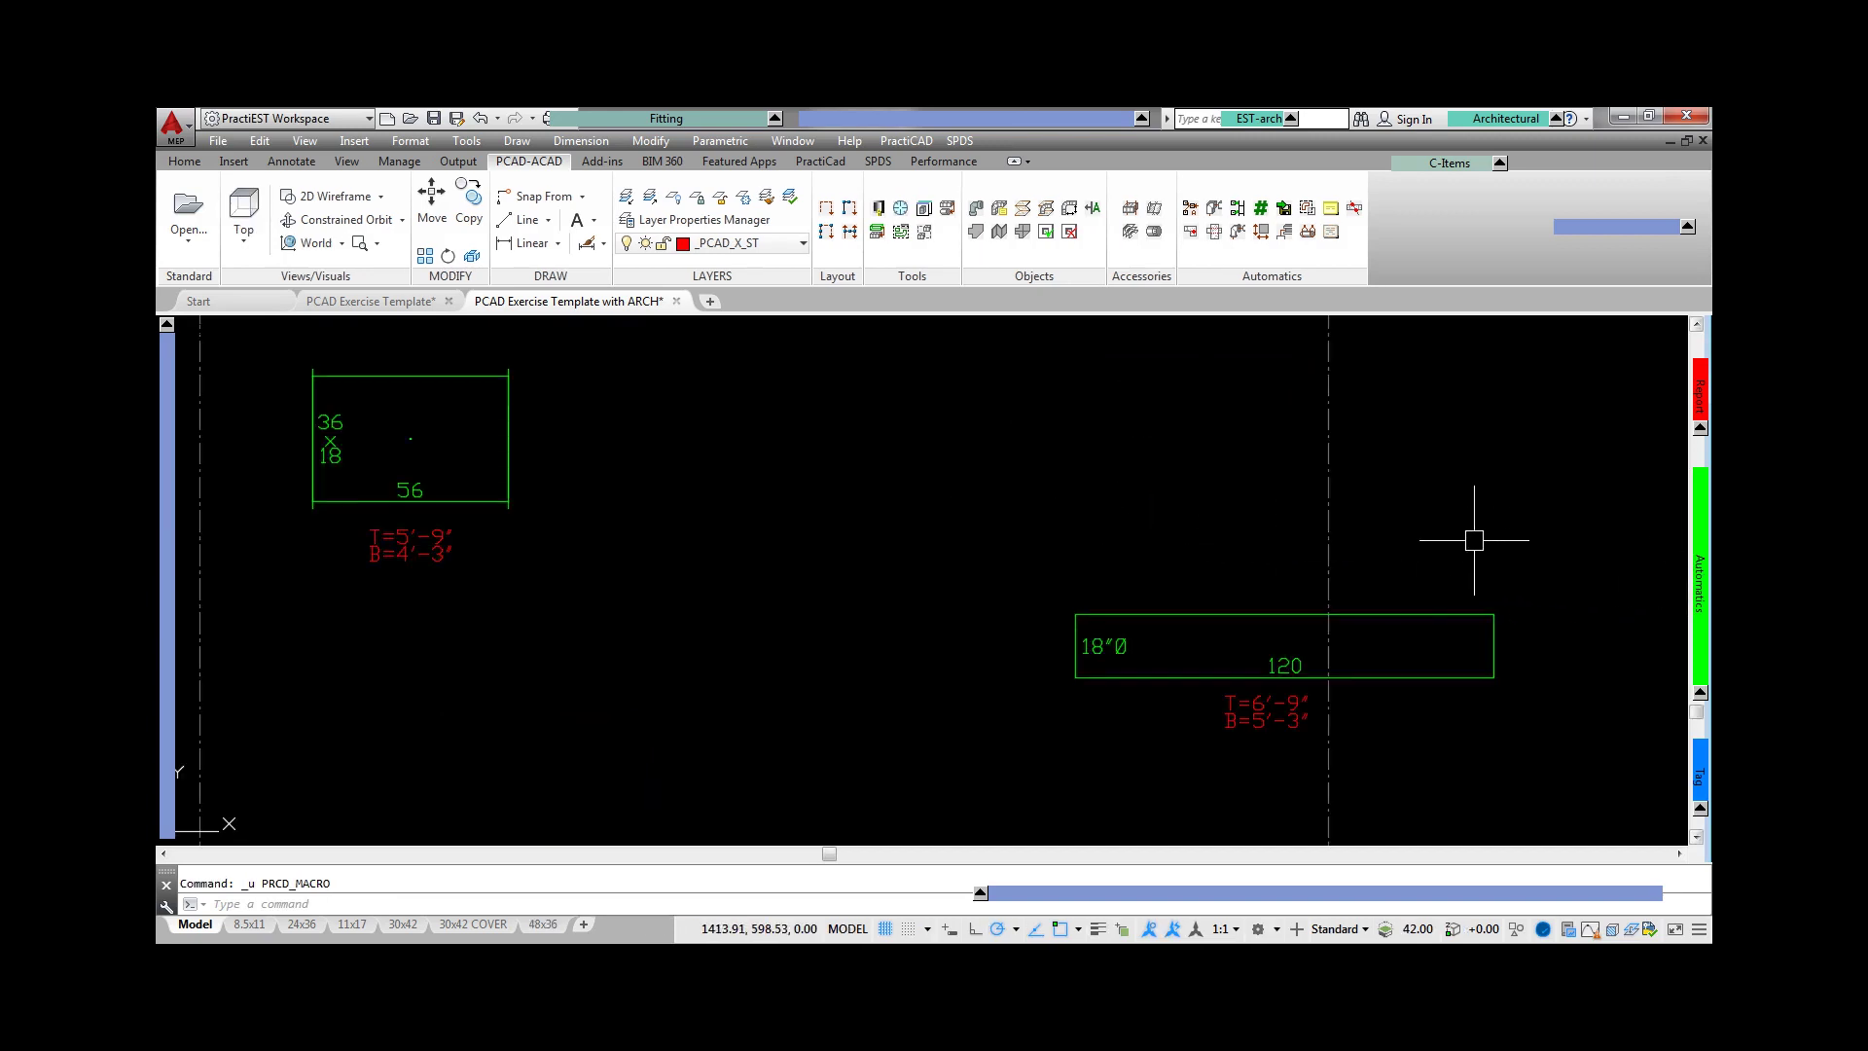
pyautogui.moveTo(1698, 547)
pyautogui.click(1349, 531)
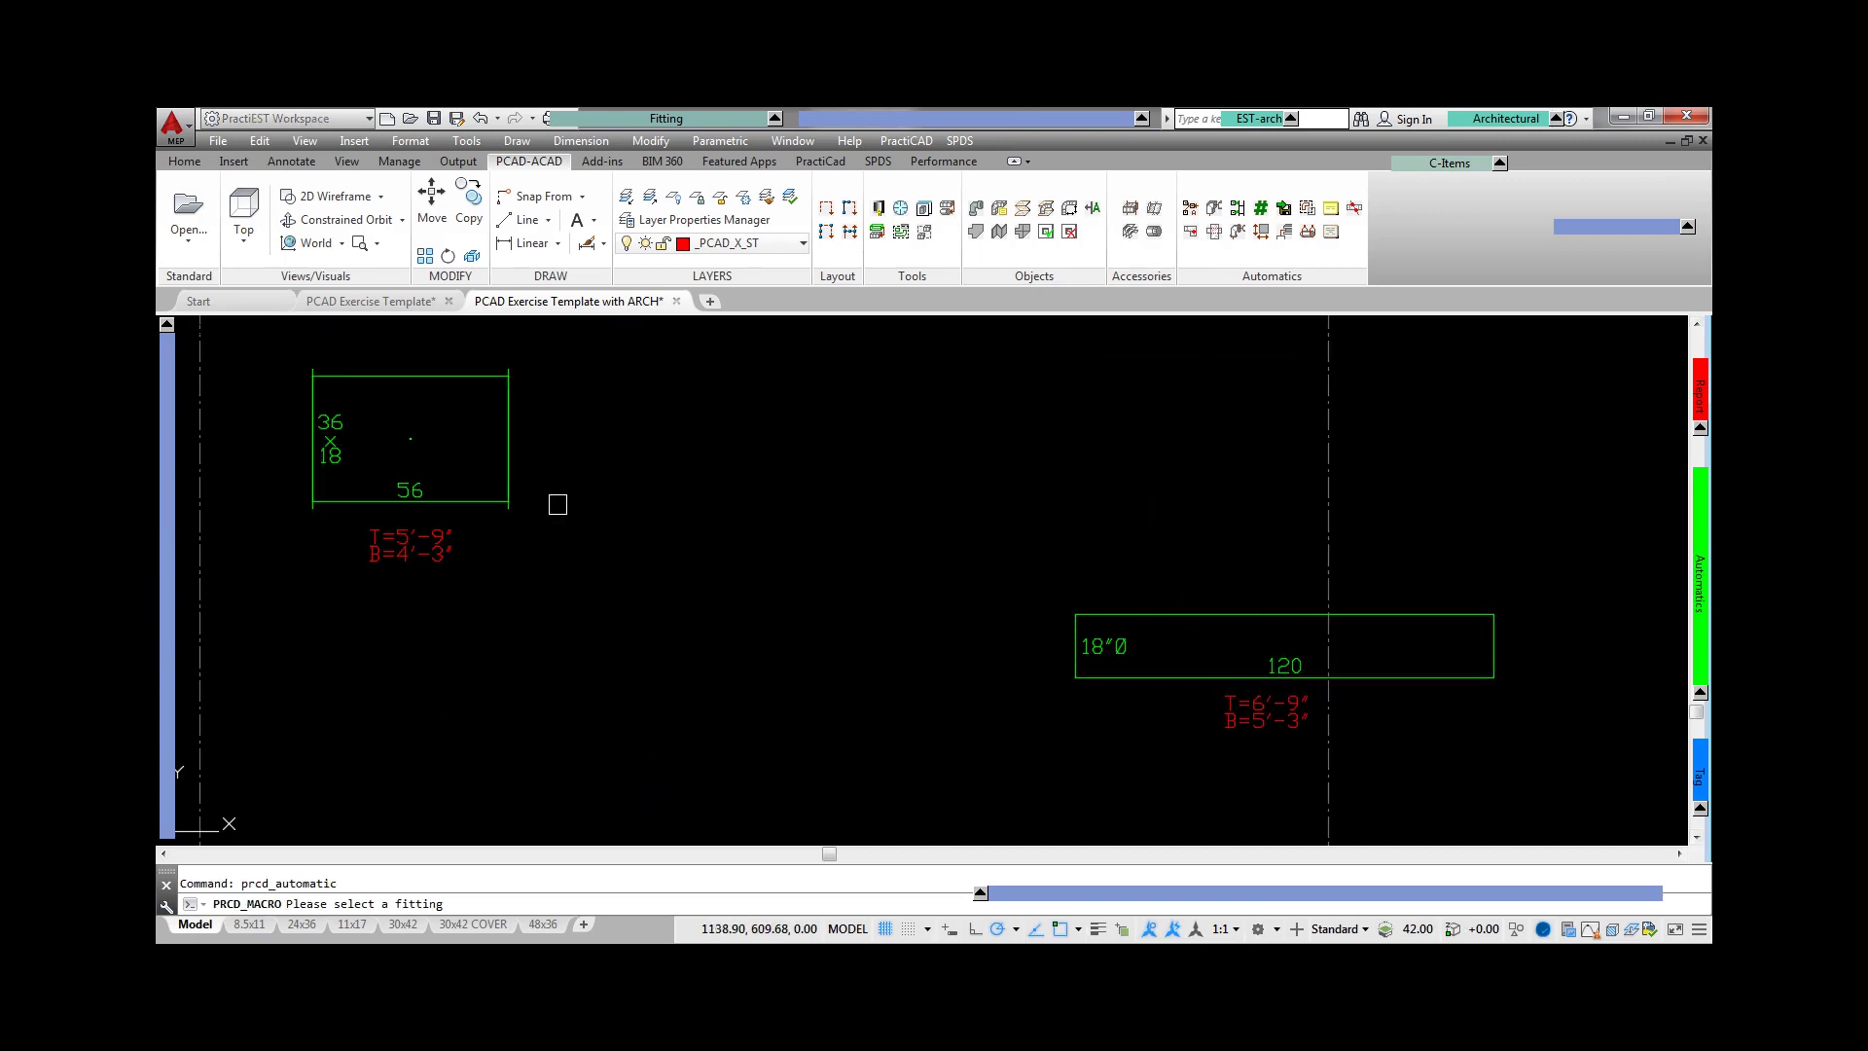
pyautogui.click(1146, 612)
pyautogui.hotkey('ctrl', 'z')
# - Try the any-angle automatic connection between the 36x18 rectangular duct and the 18" round duct, and undo it
pyautogui.moveTo(1697, 542)
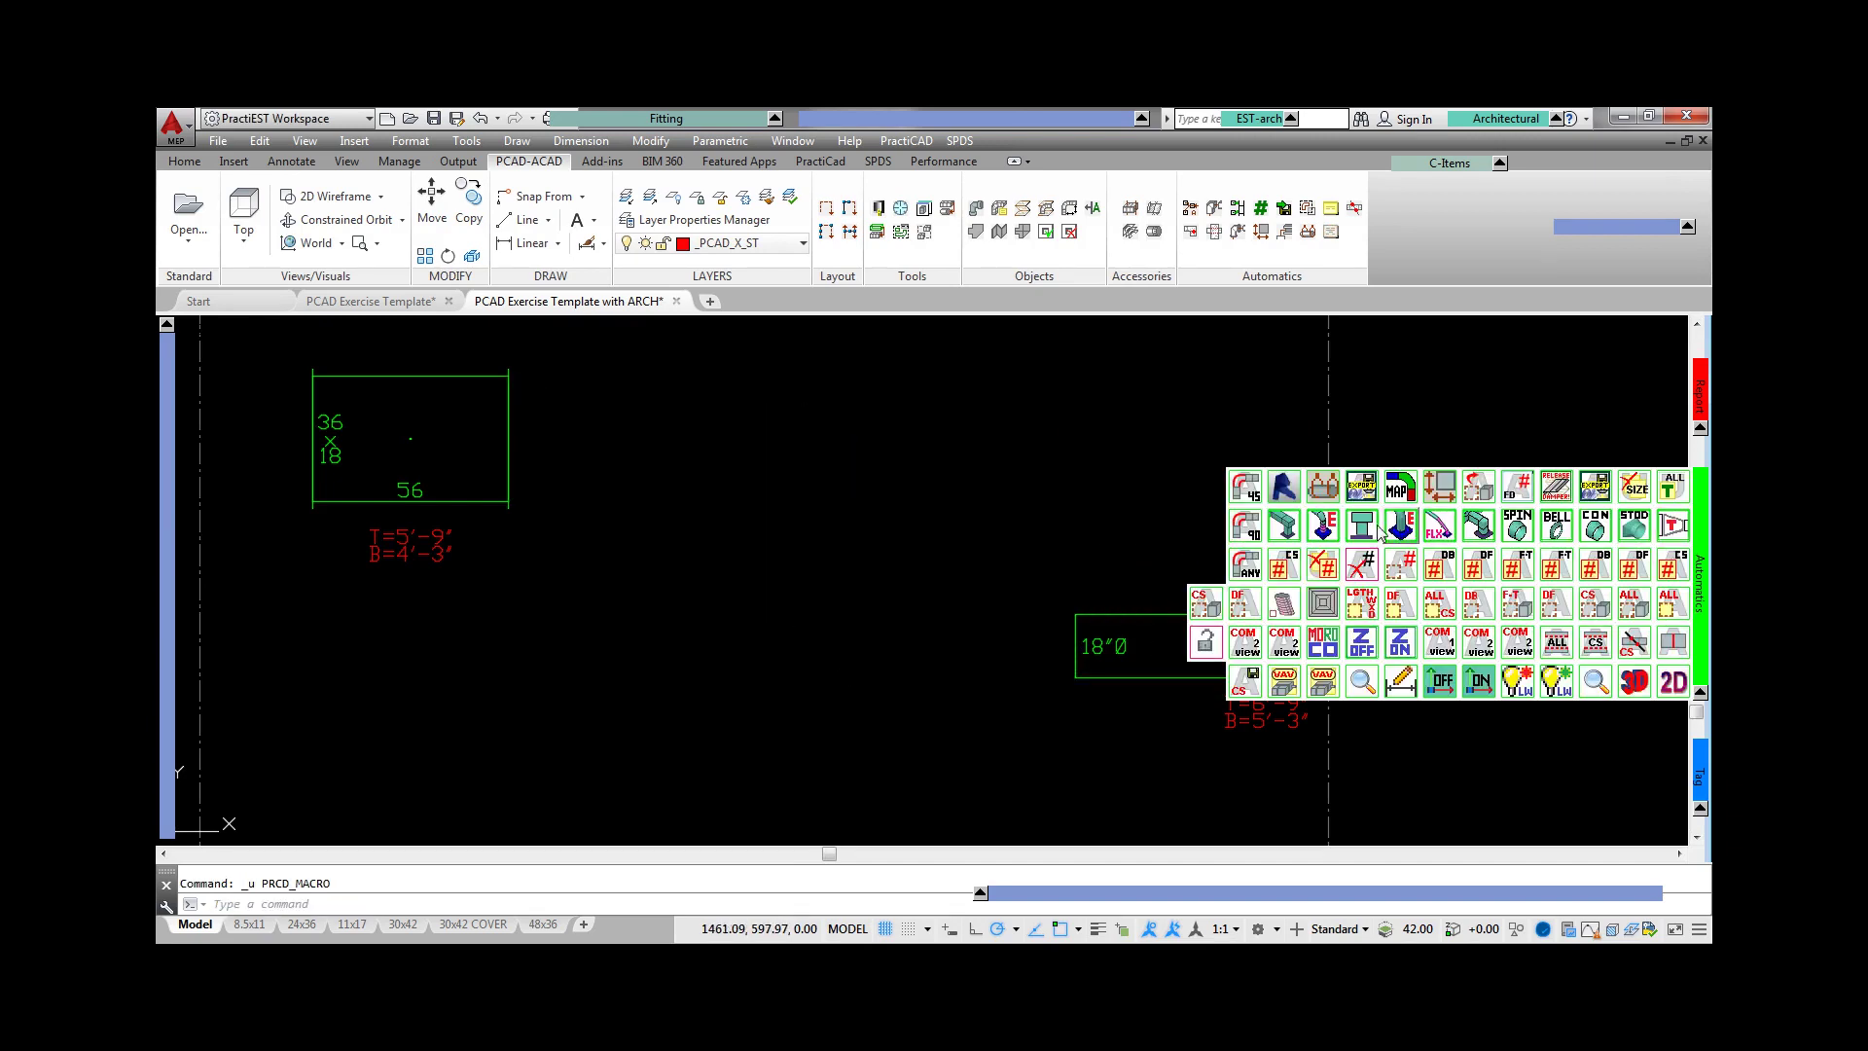
pyautogui.click(1242, 577)
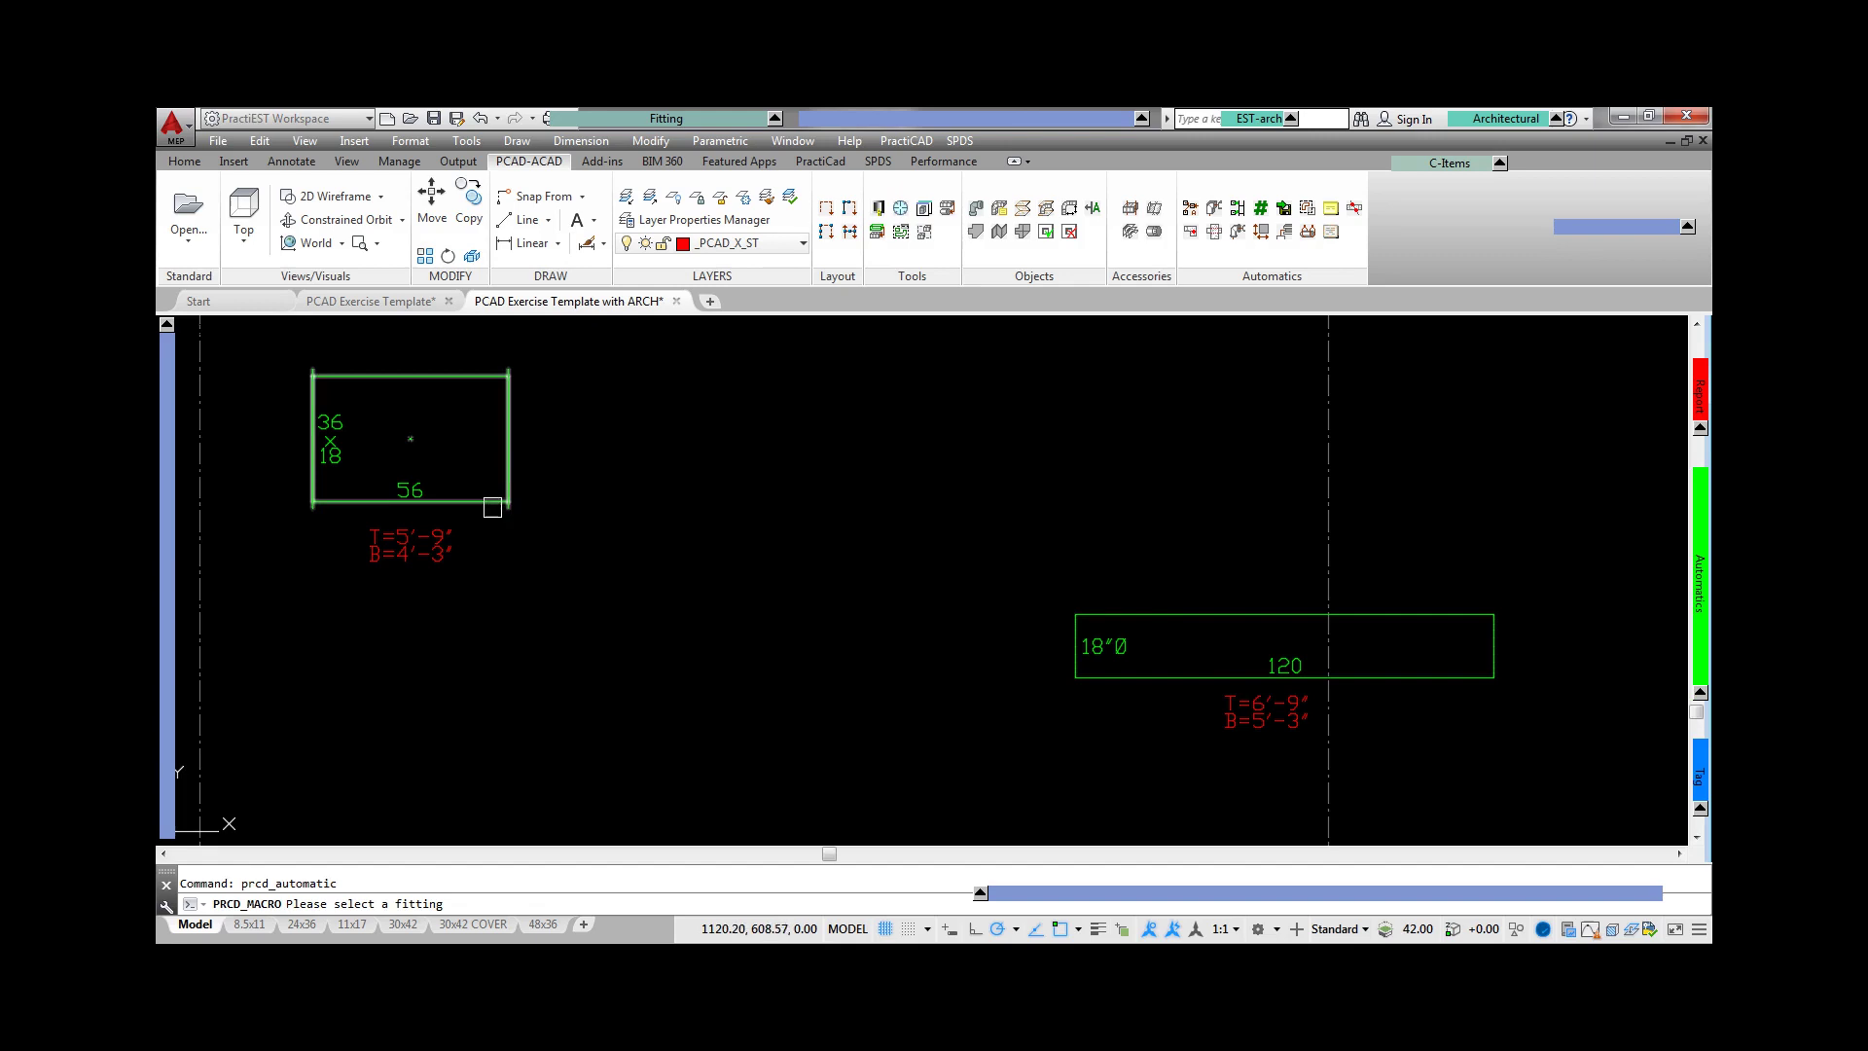
pyautogui.click(1120, 612)
pyautogui.hotkey('ctrl', 'z')
# - Connect the 36x18 duct to the 18" round duct with an automatic transition and 45-degree round elbows, and inspect the run in 3D
pyautogui.moveTo(1697, 542)
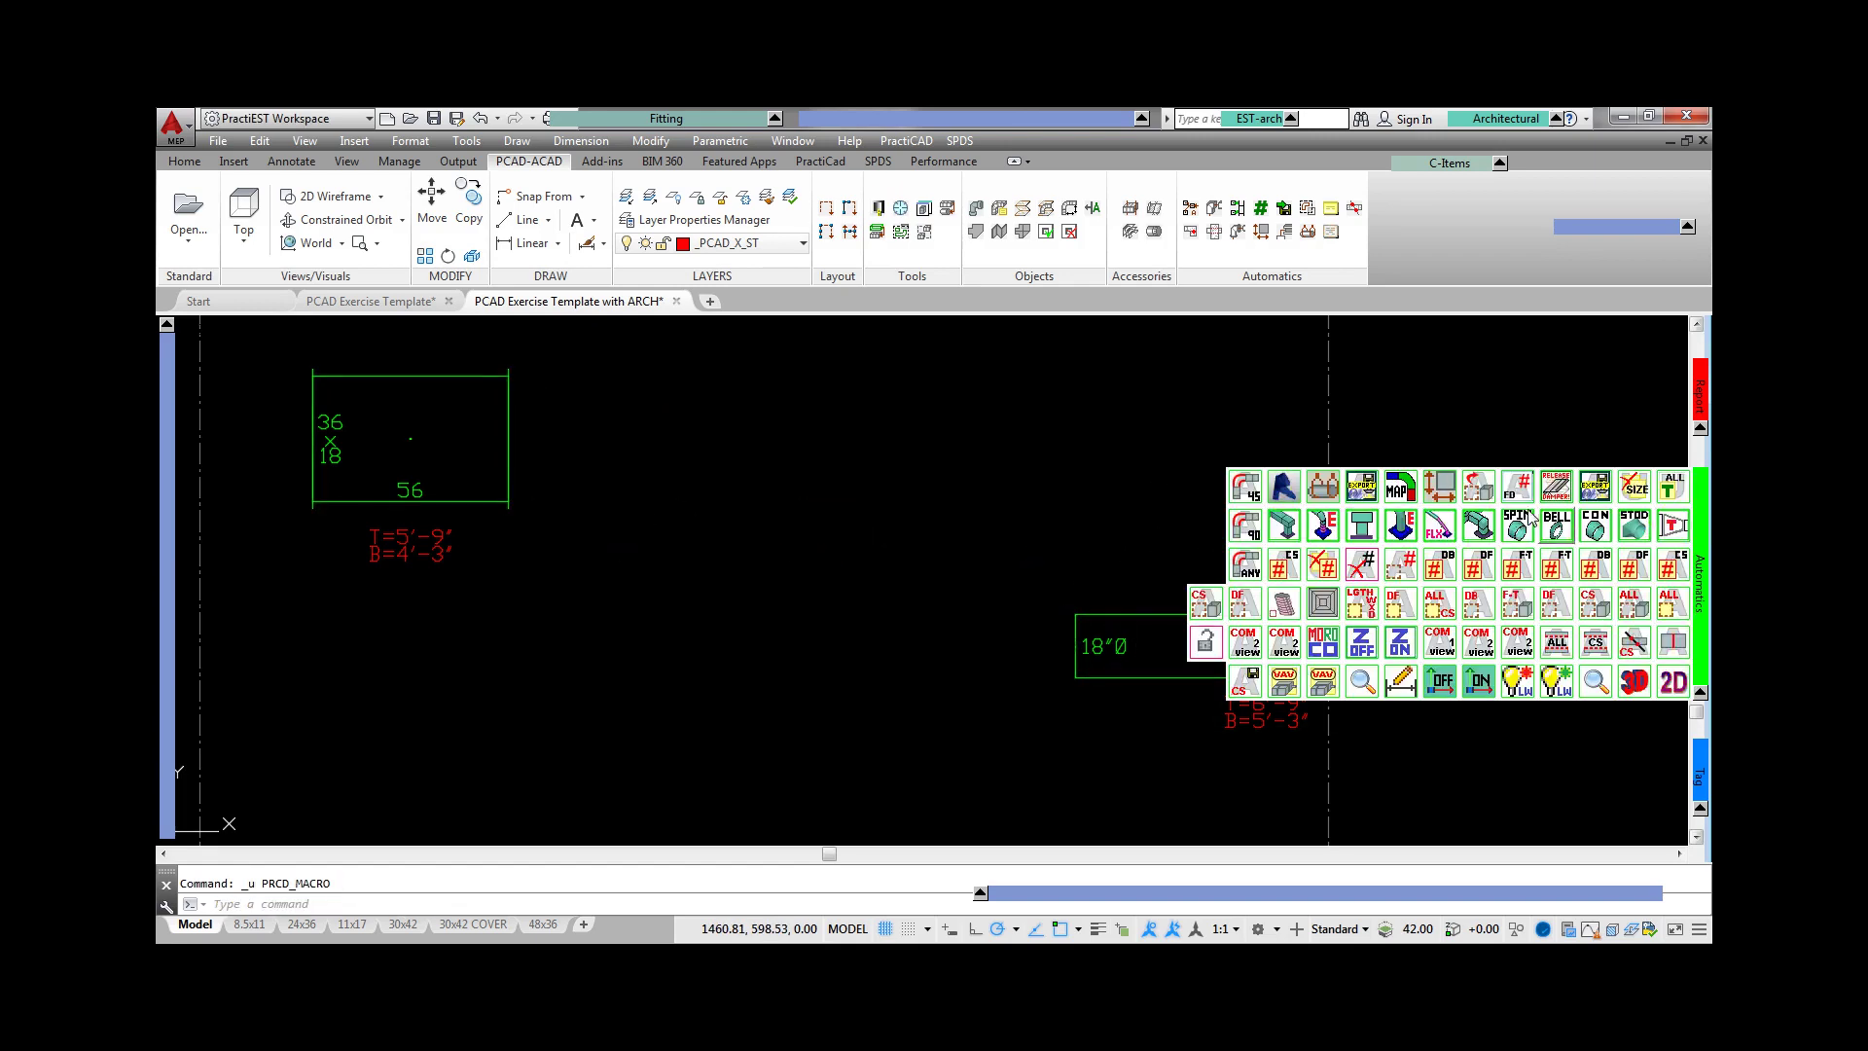
pyautogui.click(1281, 492)
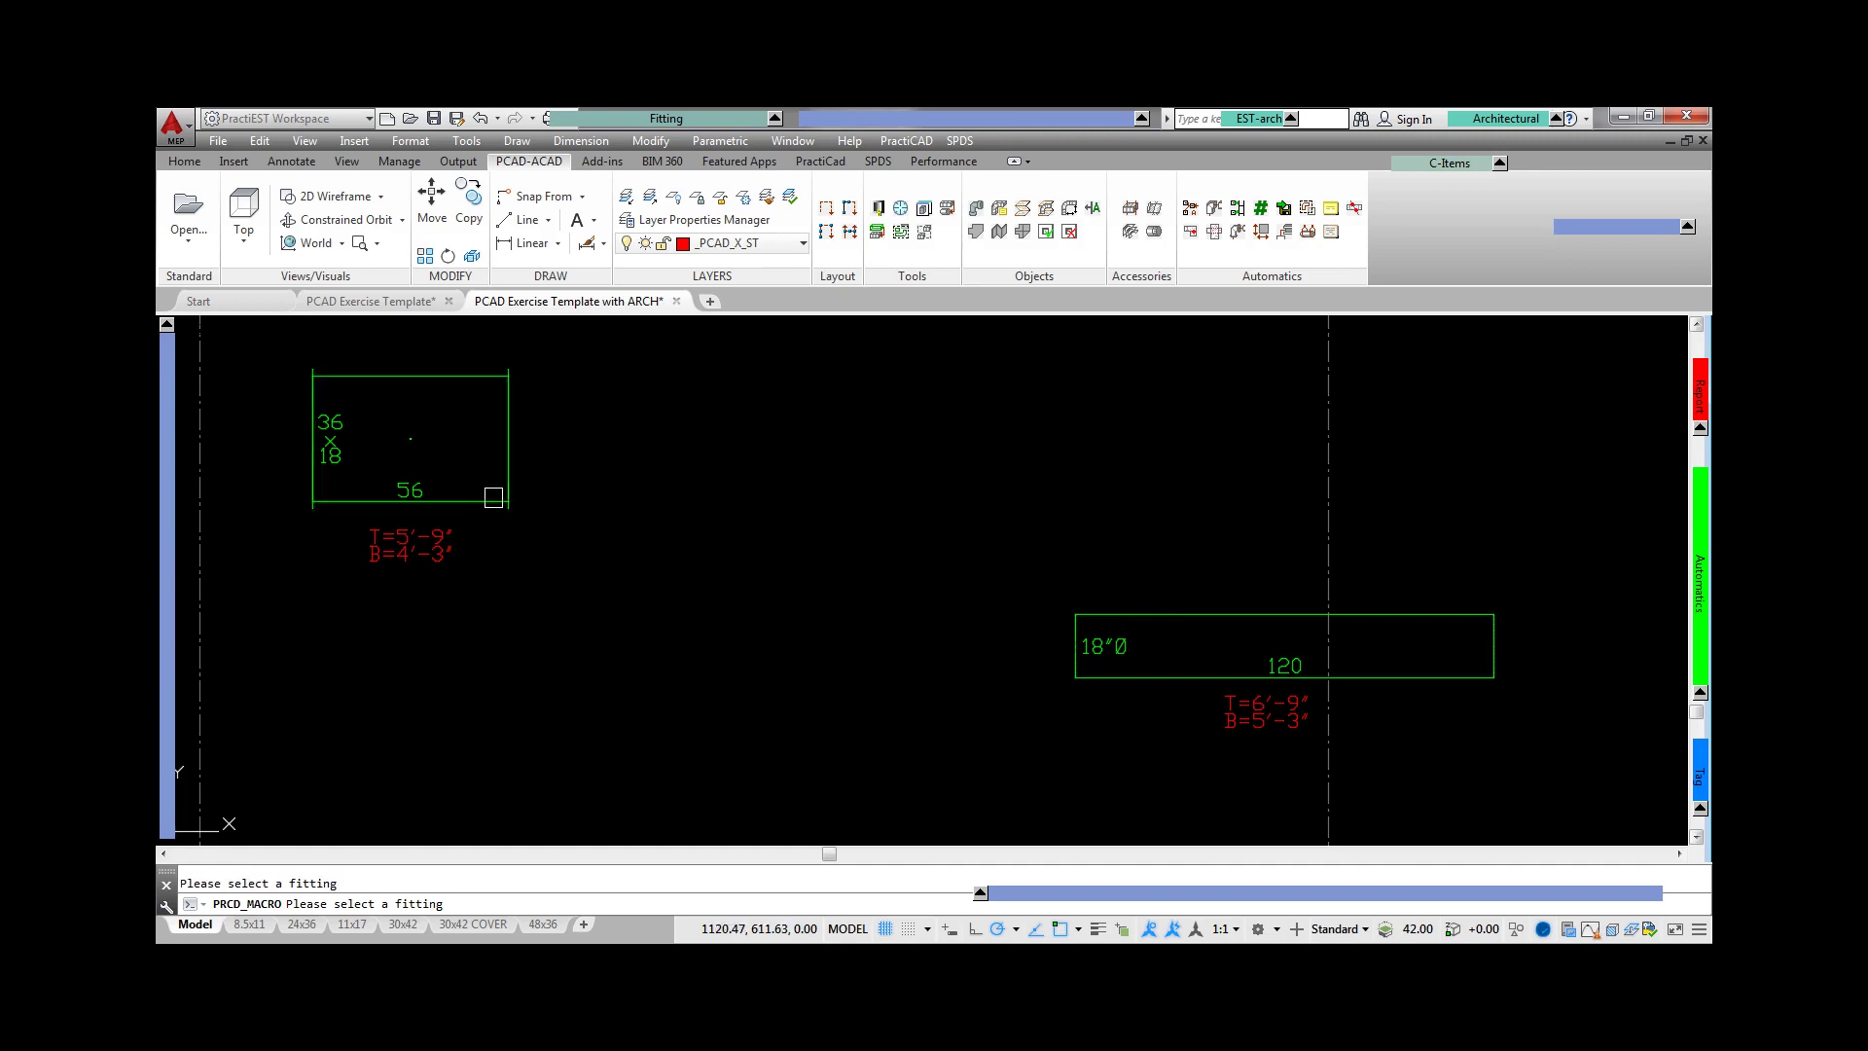
pyautogui.click(1103, 609)
pyautogui.click(1135, 738)
pyautogui.click(324, 416)
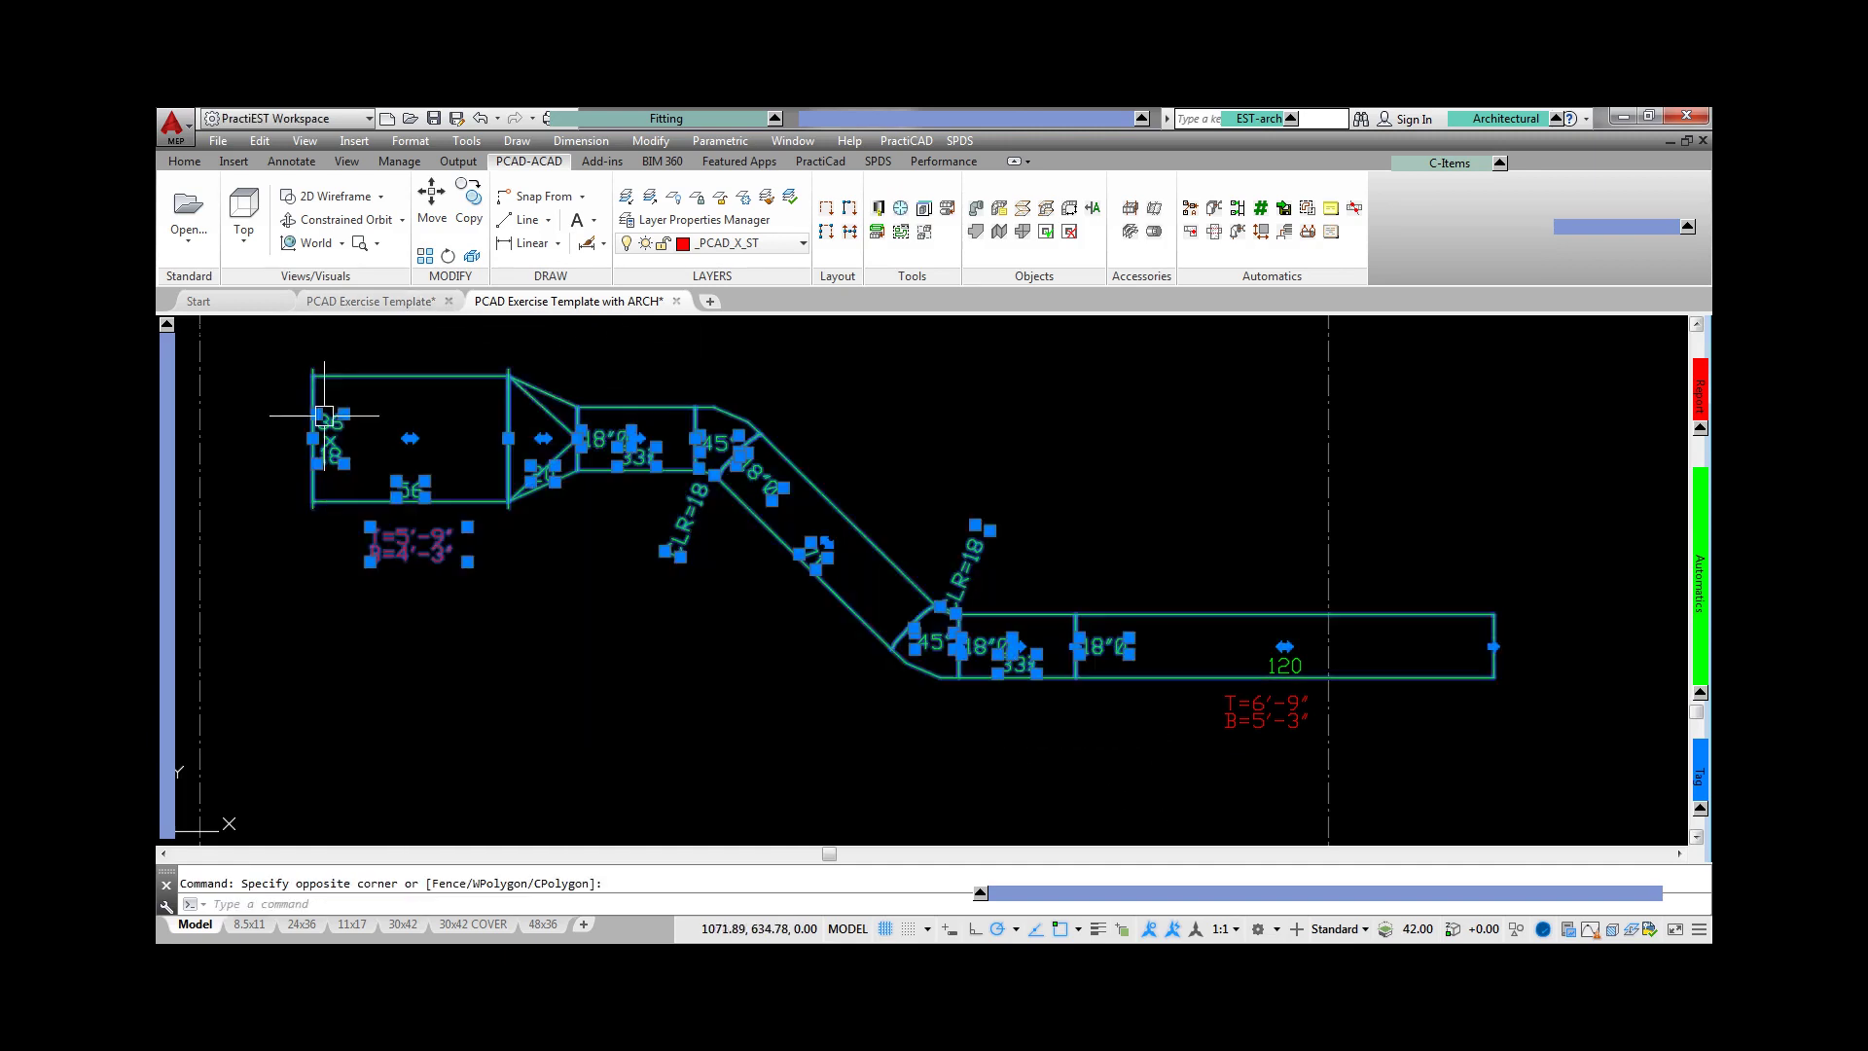
pyautogui.click(342, 219)
pyautogui.moveTo(863, 709); pyautogui.dragTo(1084, 509)
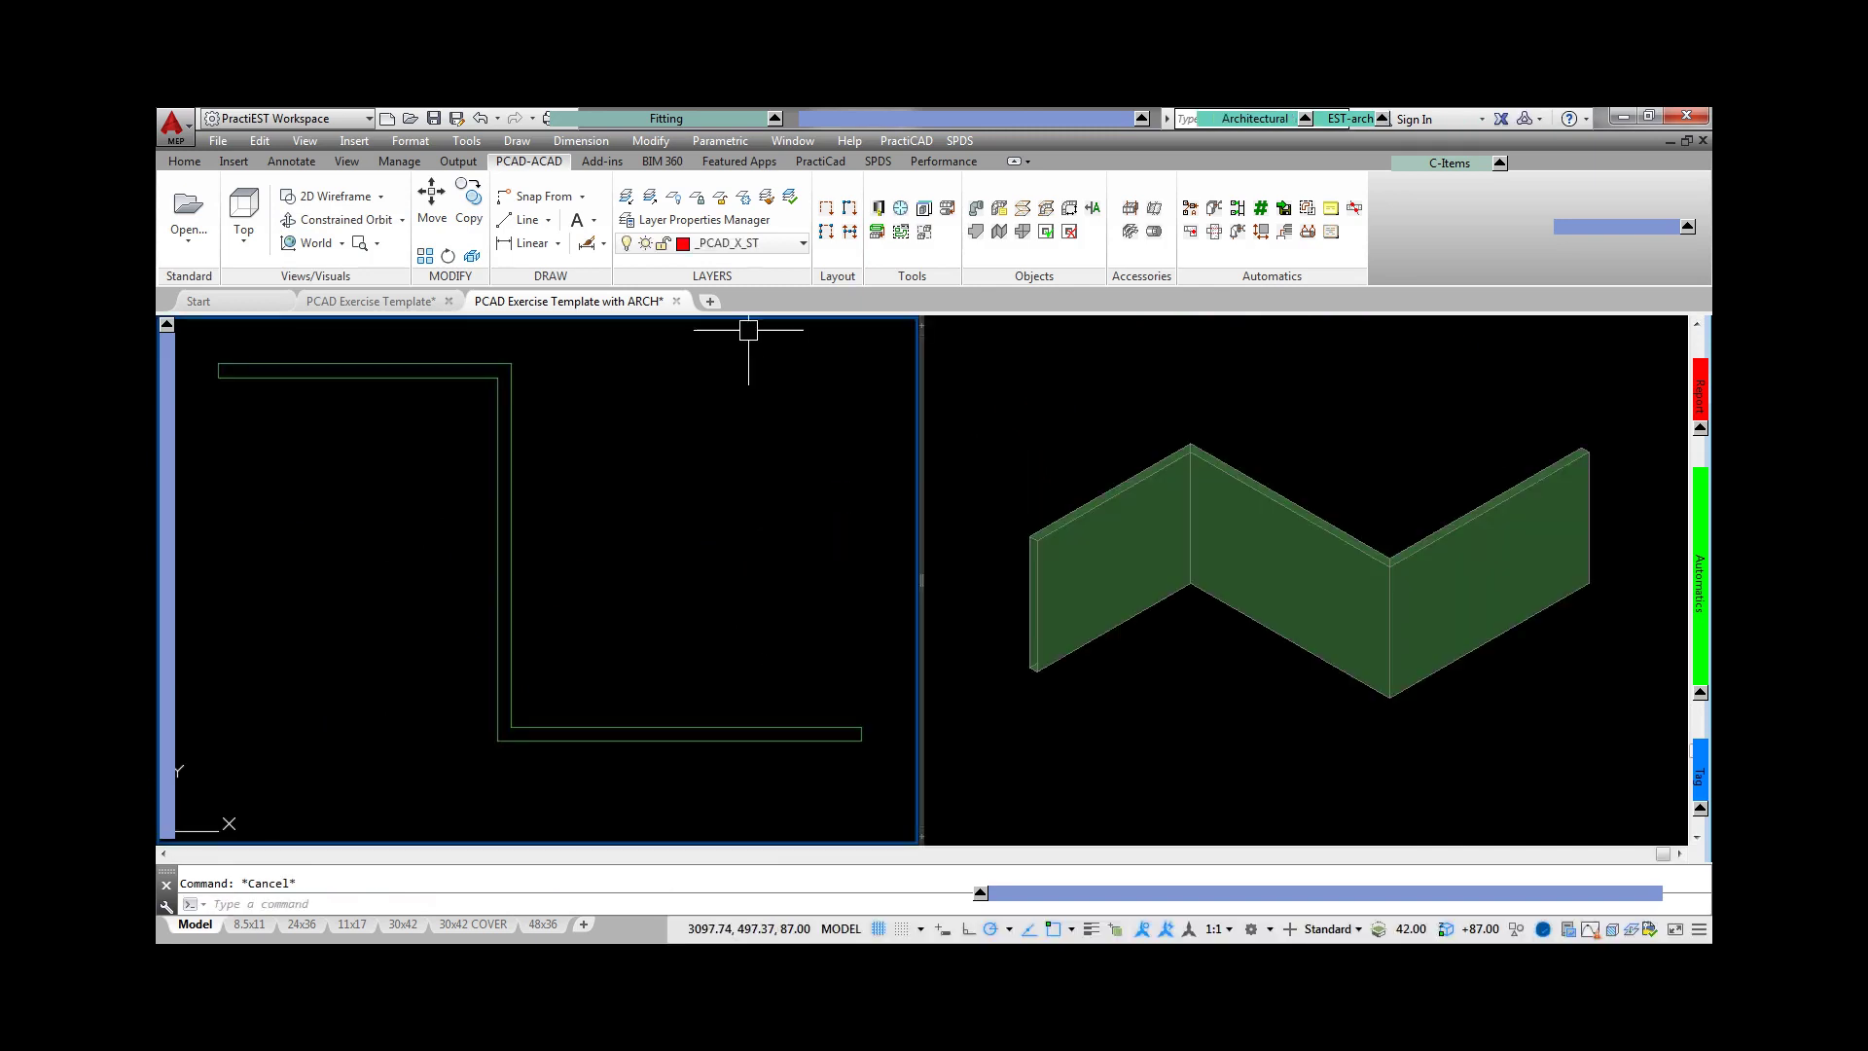
# - Draw a run of straight 36x18 duct horizontally through the middle wall section in plan
pyautogui.click(619, 120)
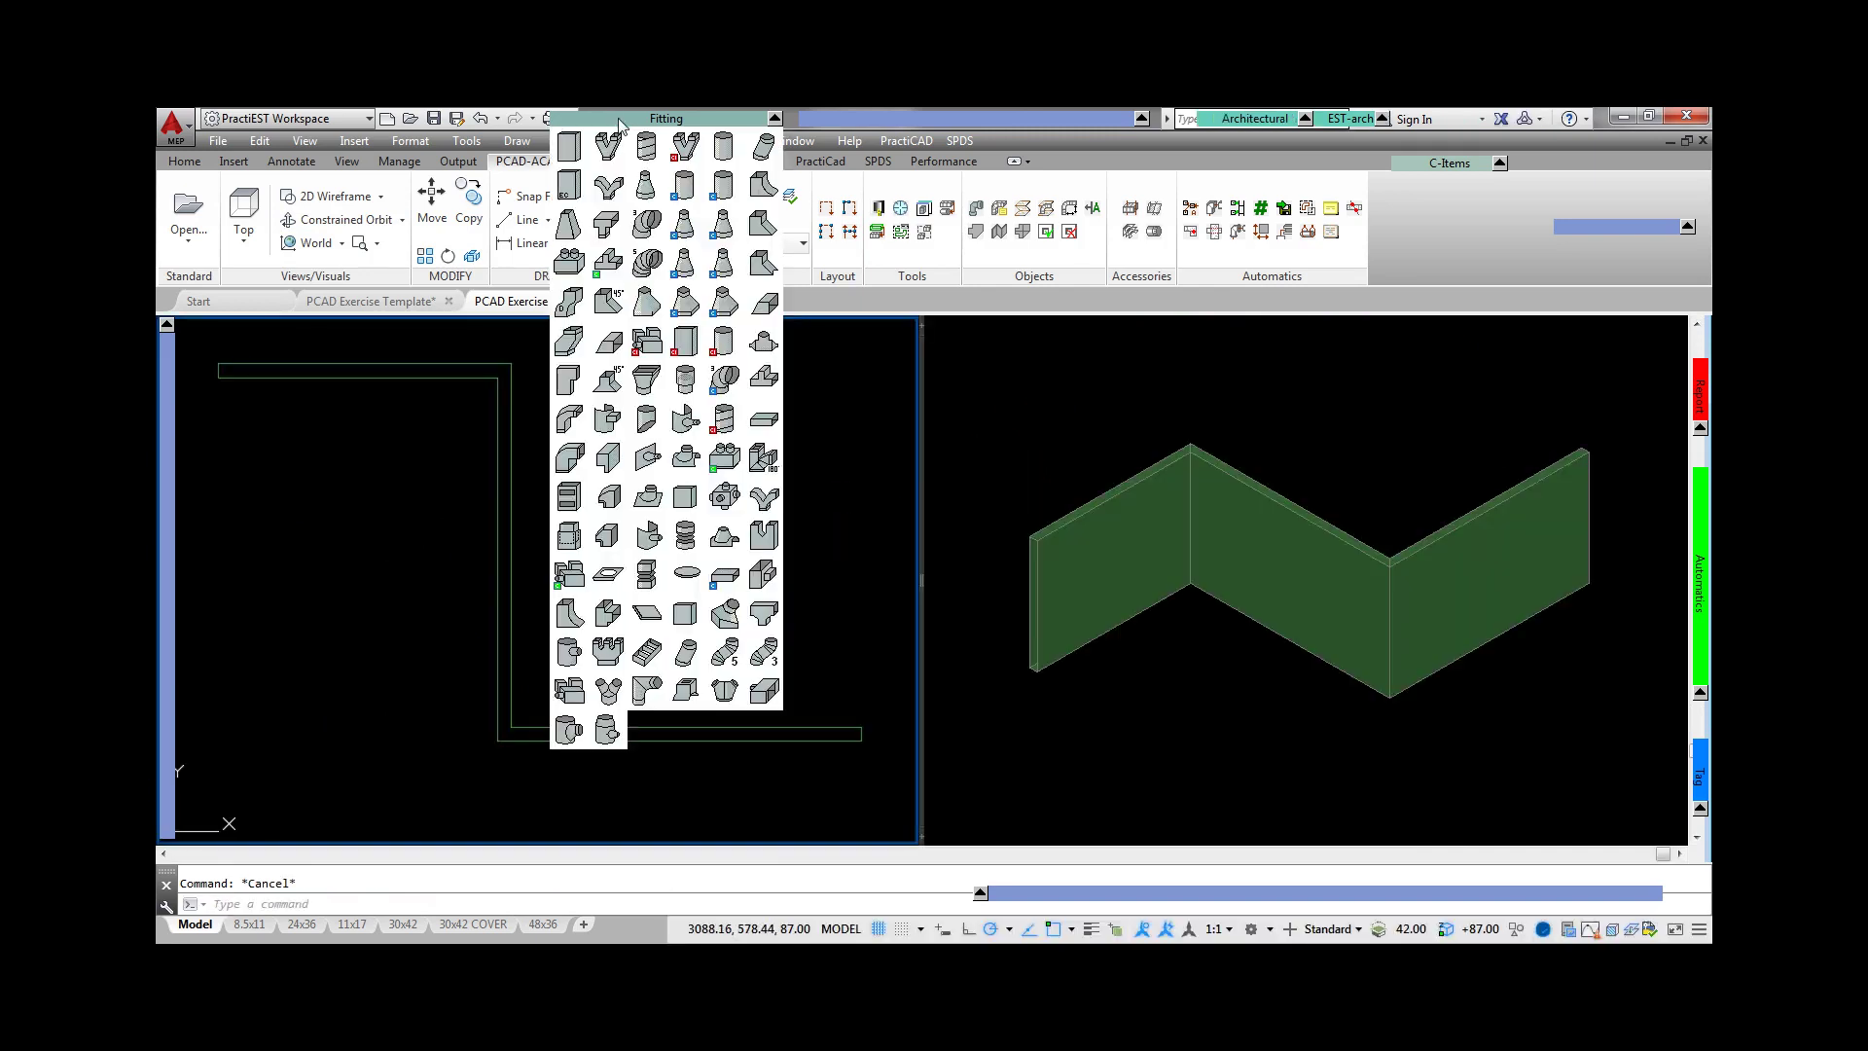
pyautogui.click(571, 146)
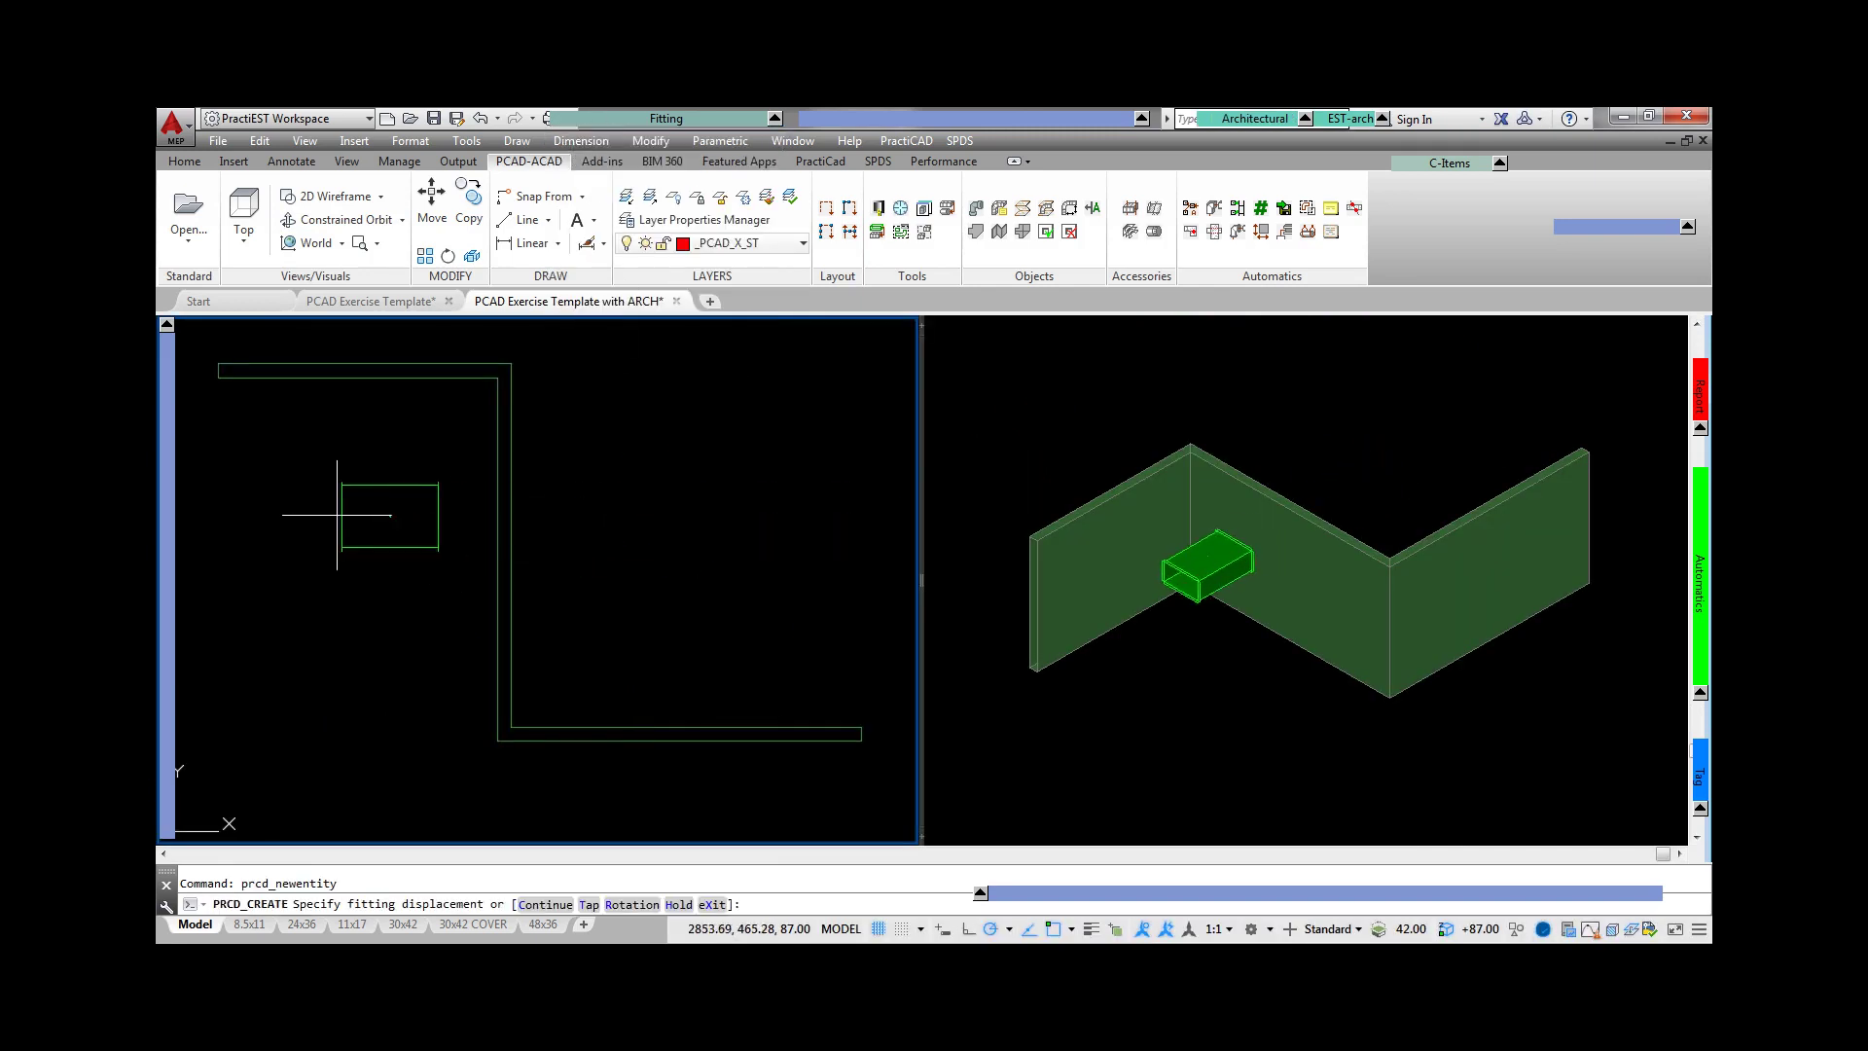
pyautogui.click(334, 515)
pyautogui.click(374, 515)
pyautogui.click(692, 530)
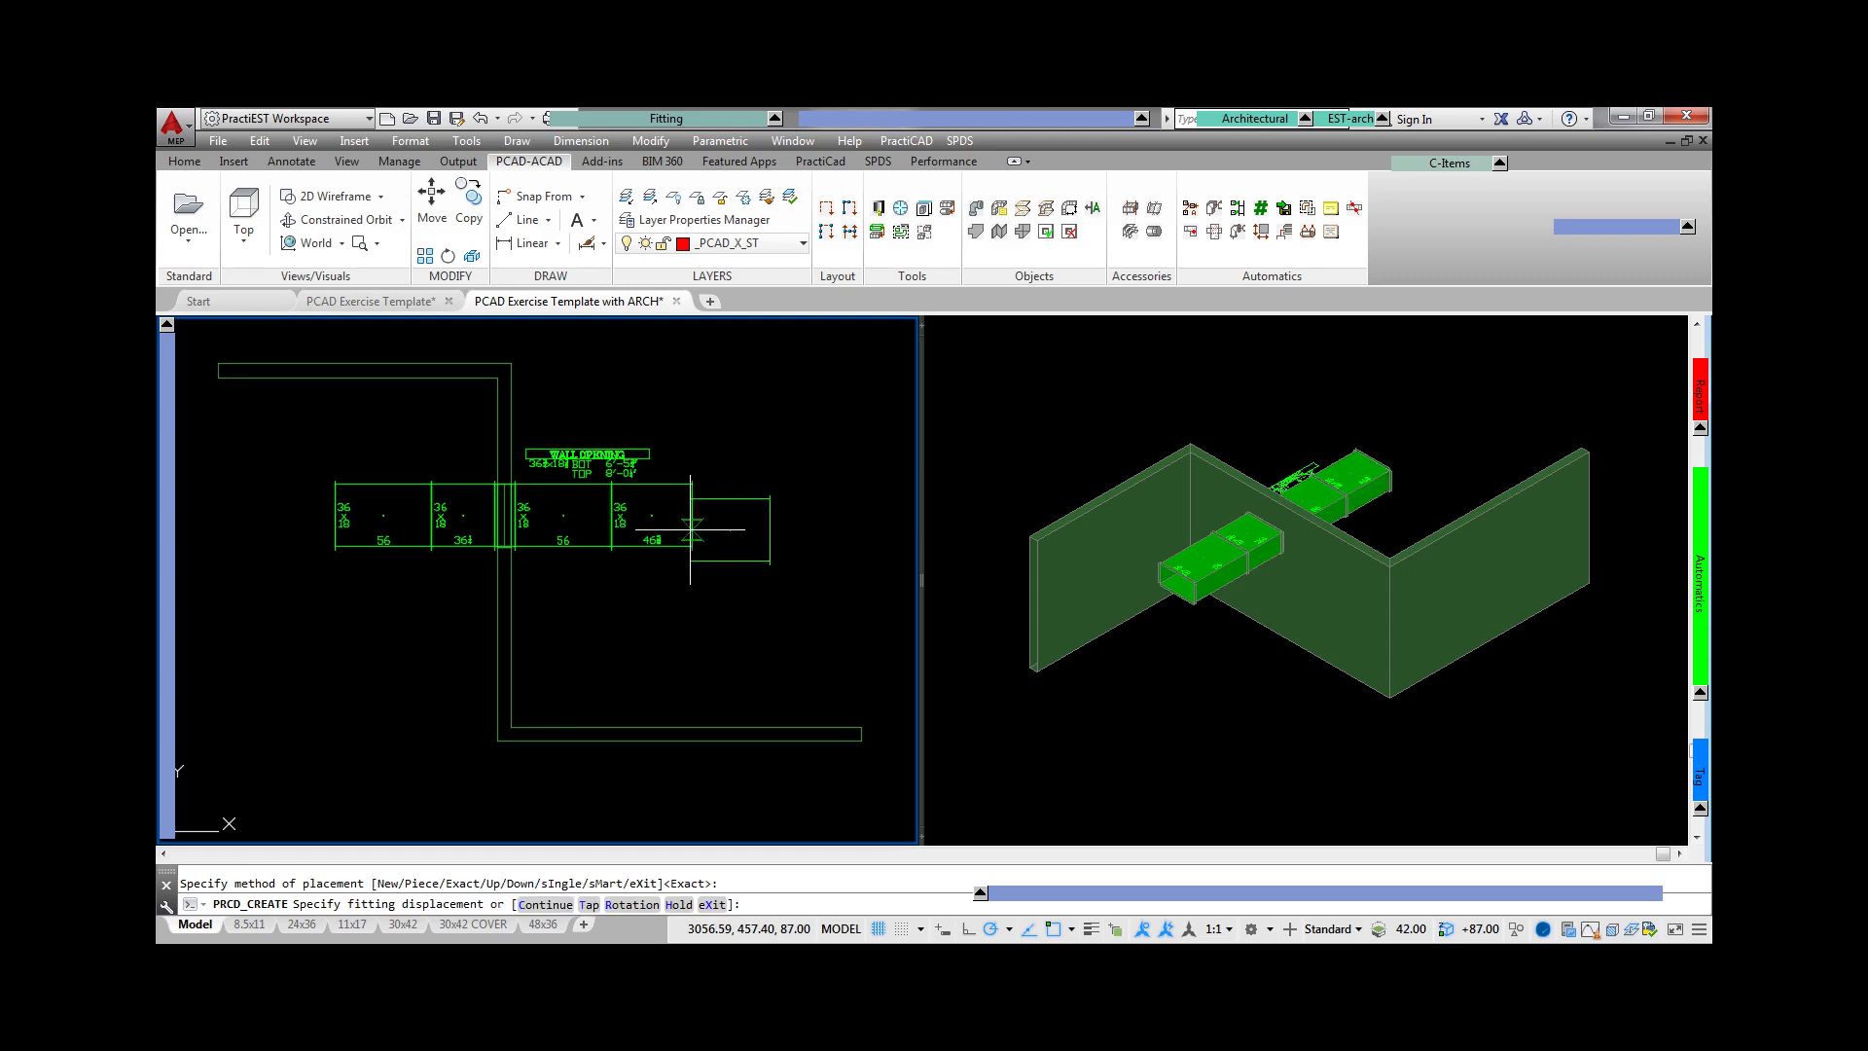
# - Draw a straight 25x18 duct run through the lower wall section, perpendicular to it, and finish placing ducts
pyautogui.click(410, 495)
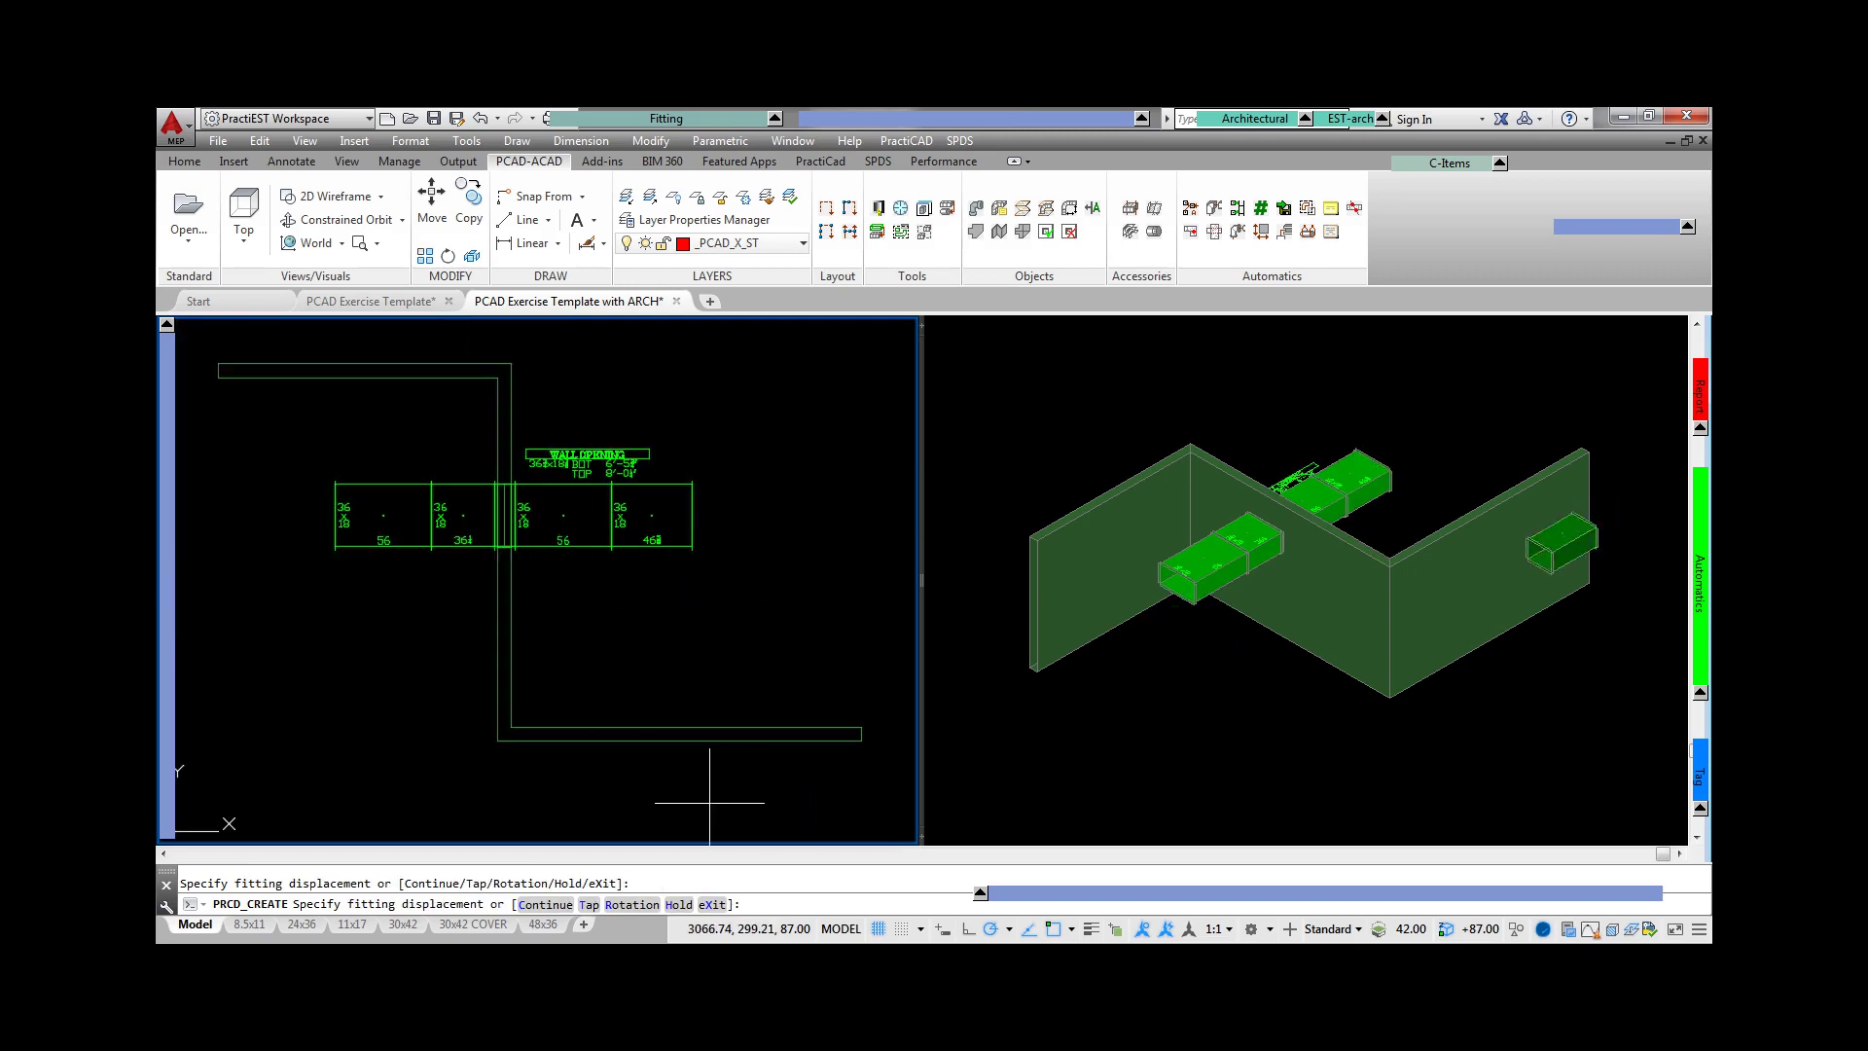
pyautogui.click(711, 769)
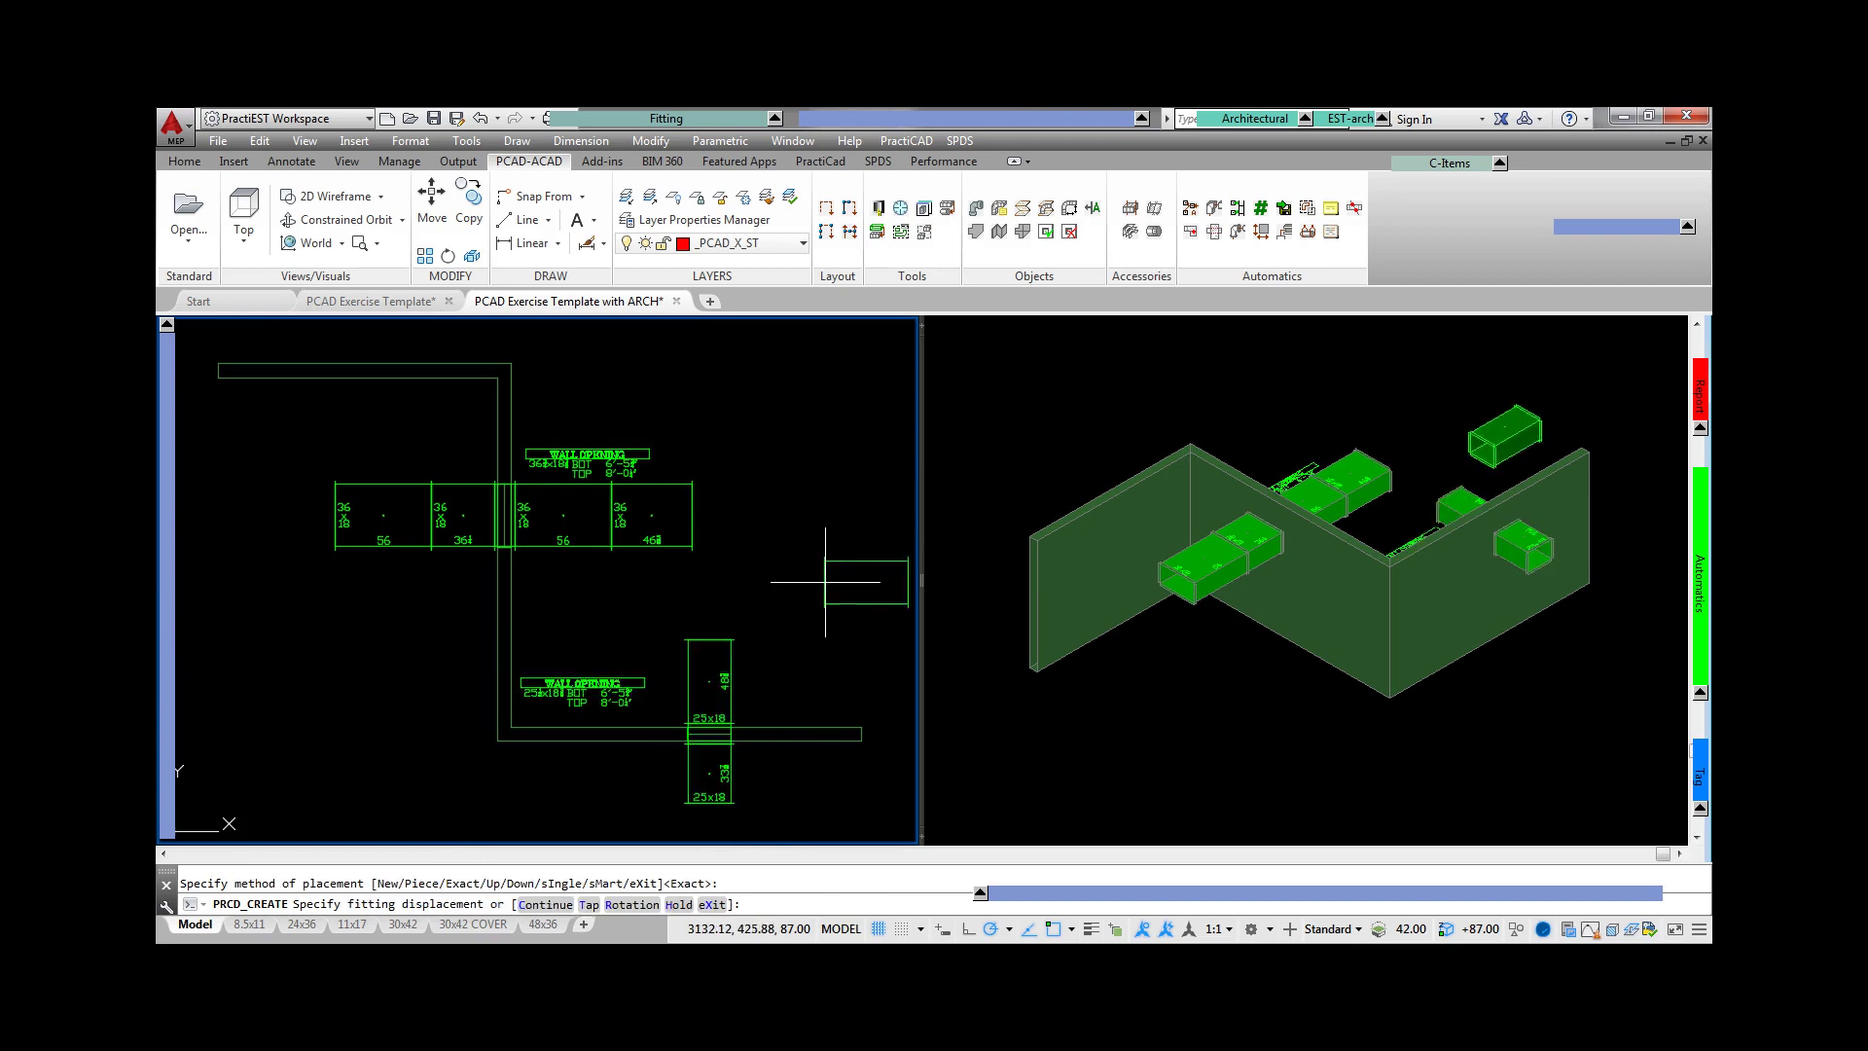
pyautogui.press('Escape')
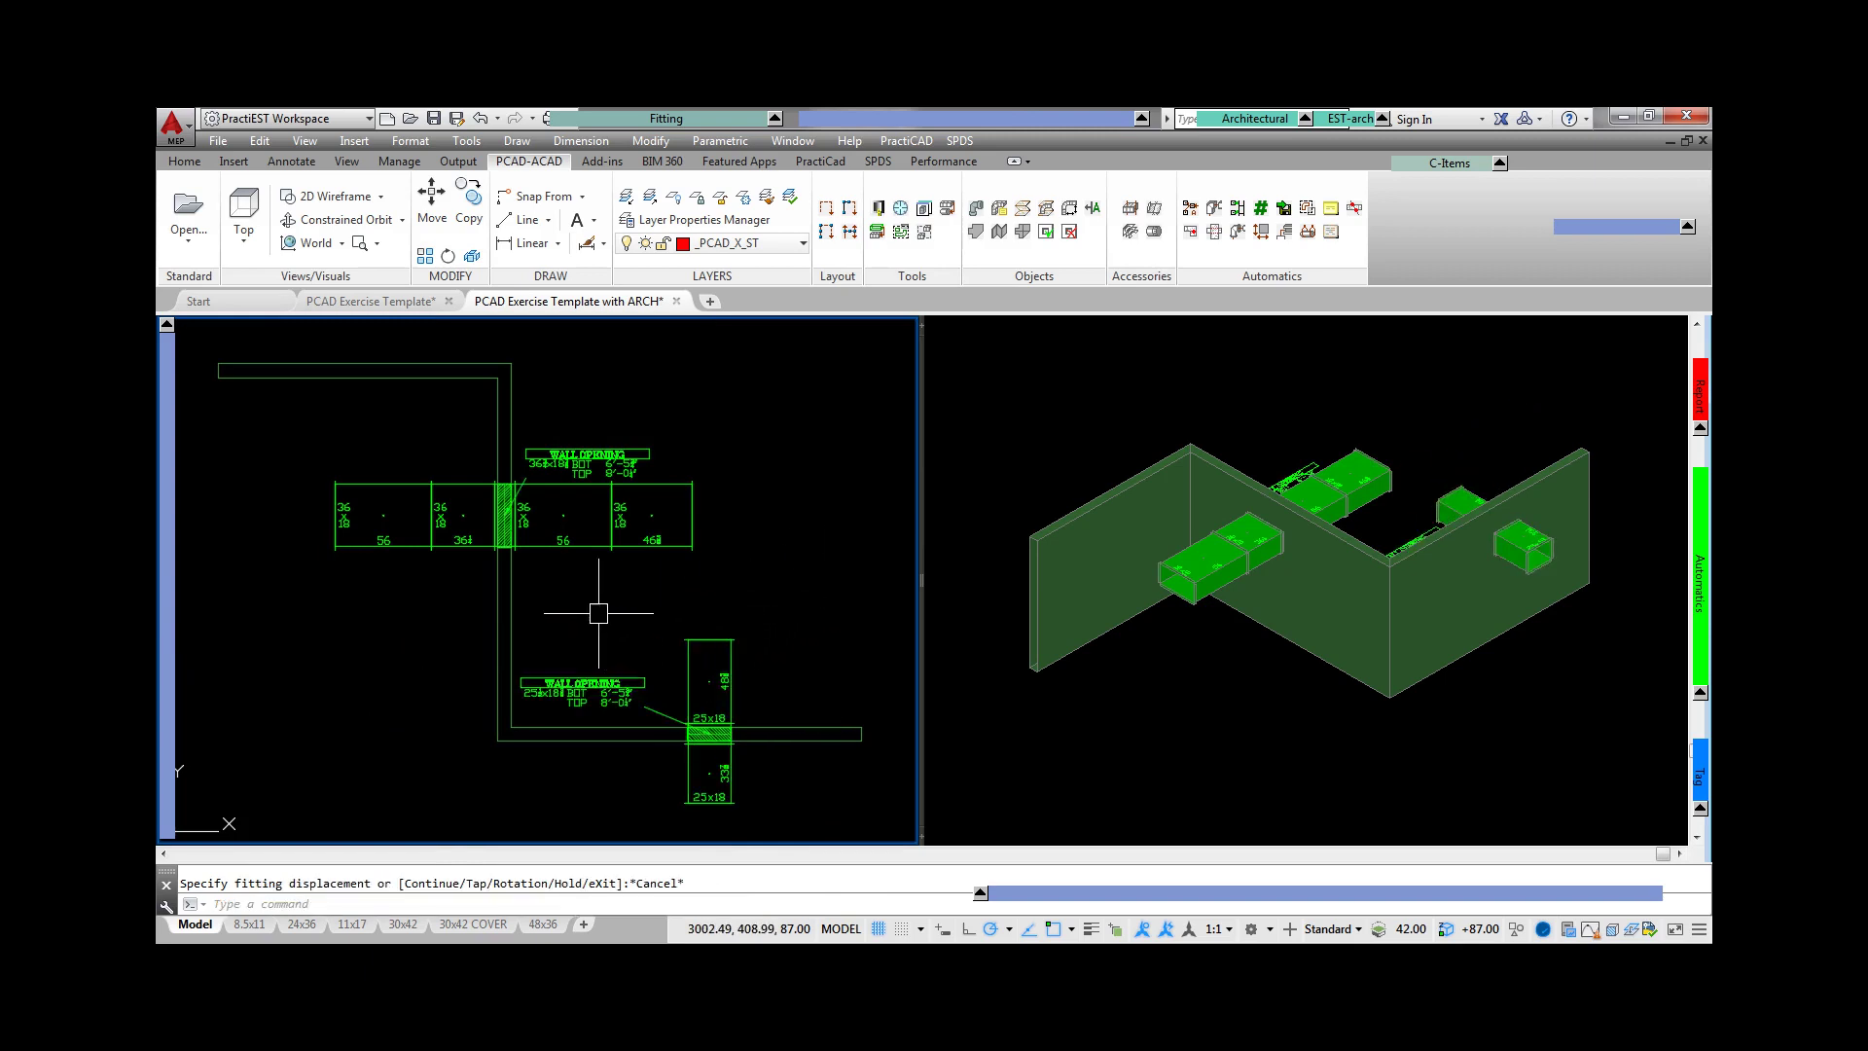
# - Connect the upper-left 14" 200 CFM diffuser to the first straight 42x18 main duct beside the elbow with the automatic STOD tap
pyautogui.scroll(4, 599, 613)
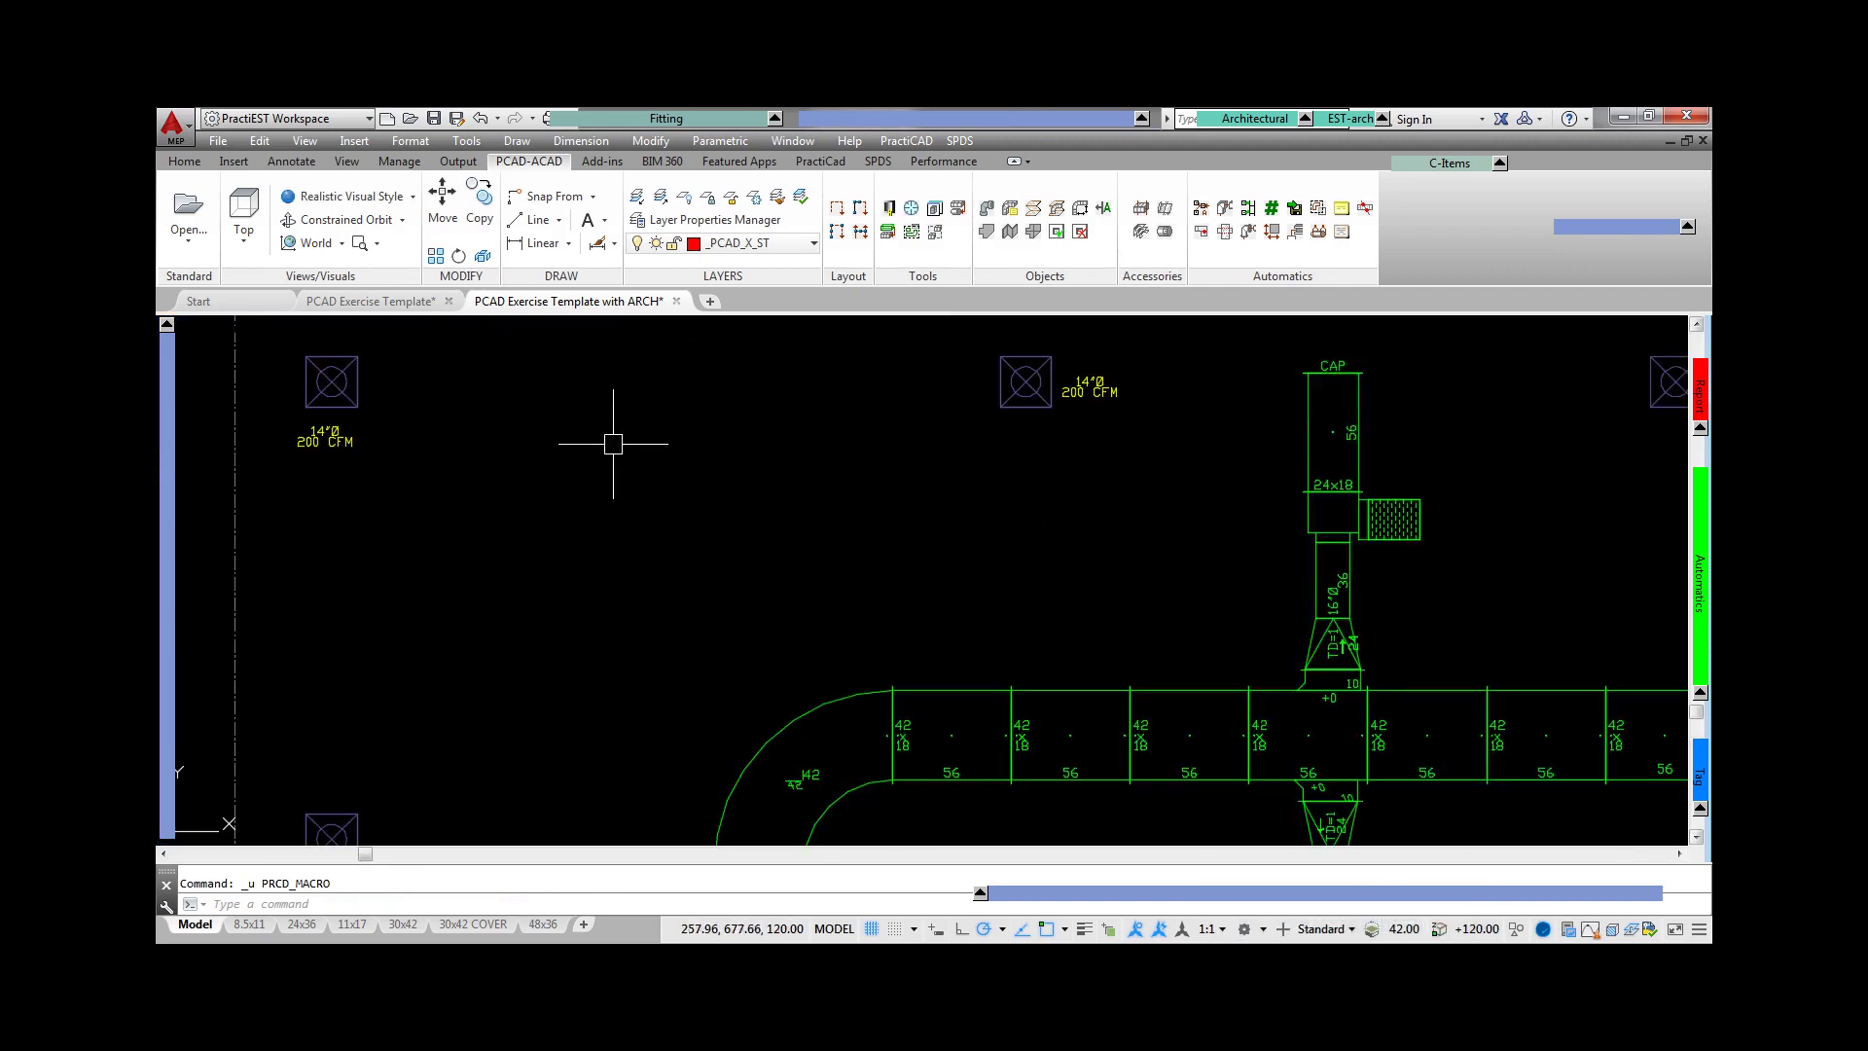
pyautogui.click(352, 387)
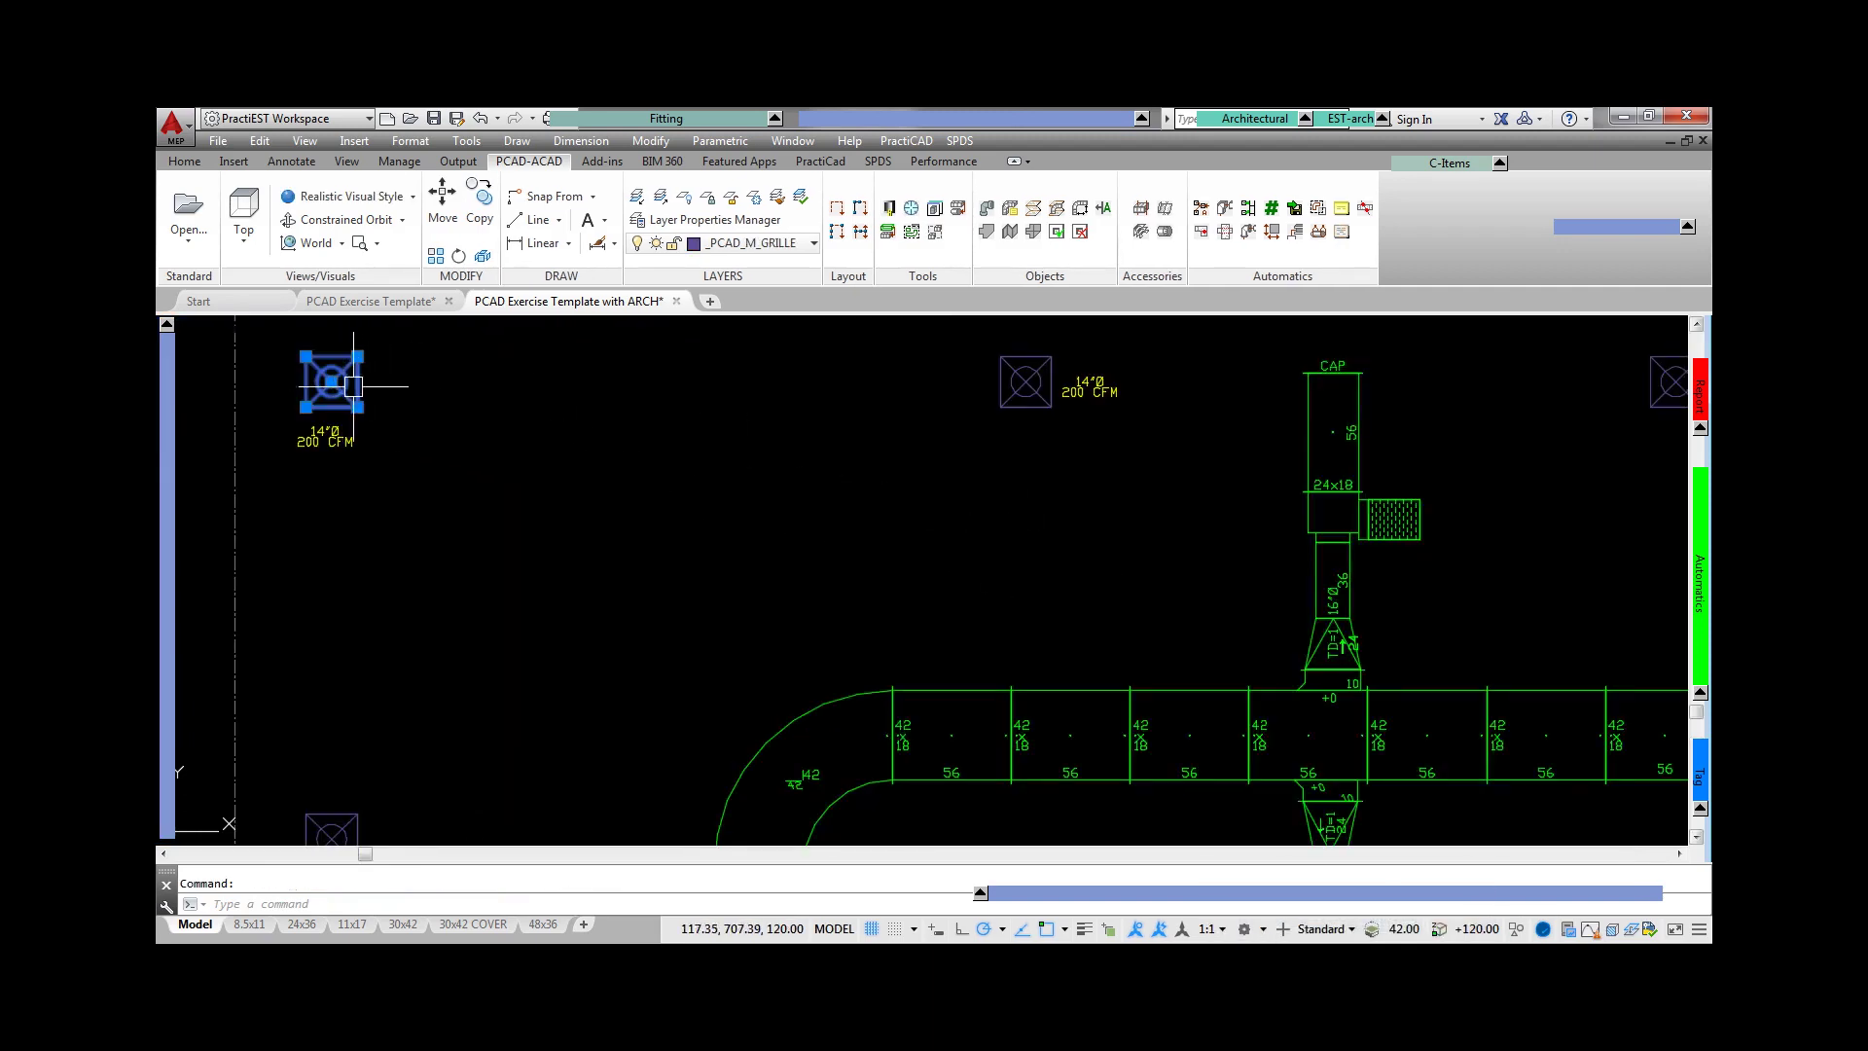
pyautogui.click(979, 689)
pyautogui.moveTo(1699, 584)
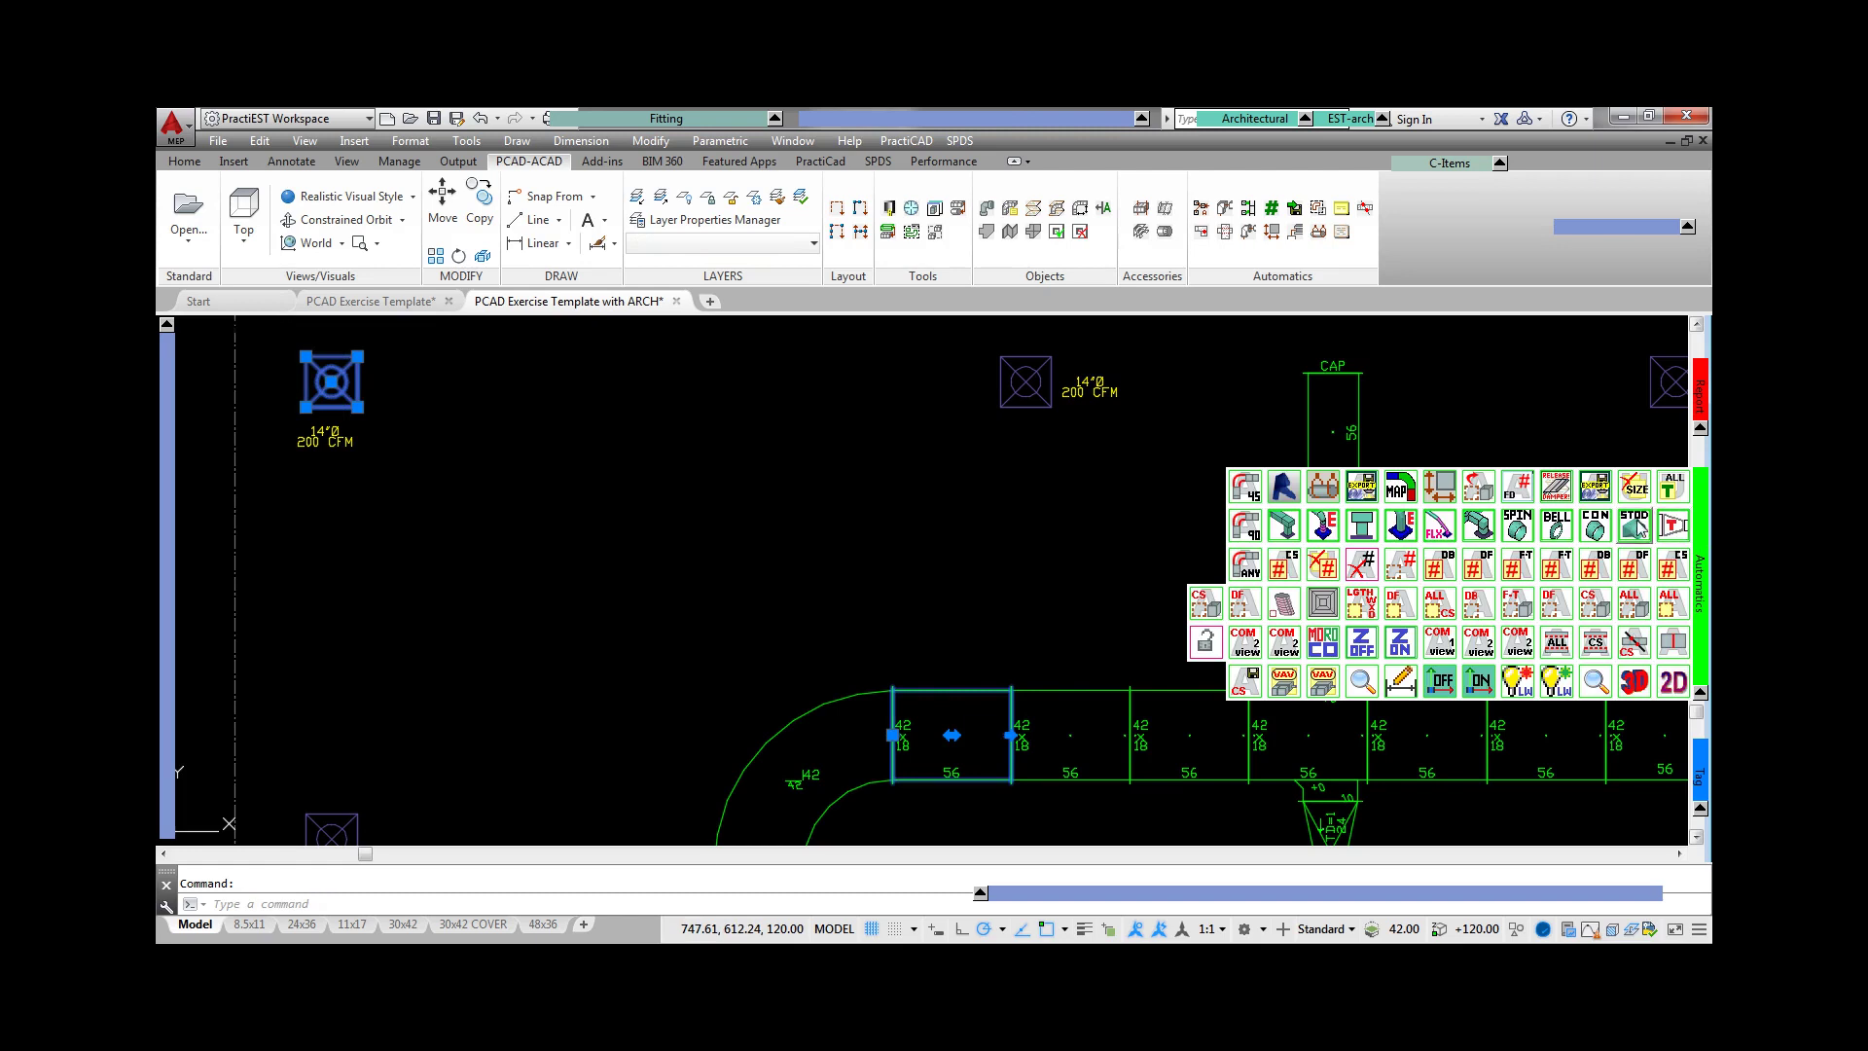
pyautogui.click(1635, 526)
pyautogui.press('Escape')
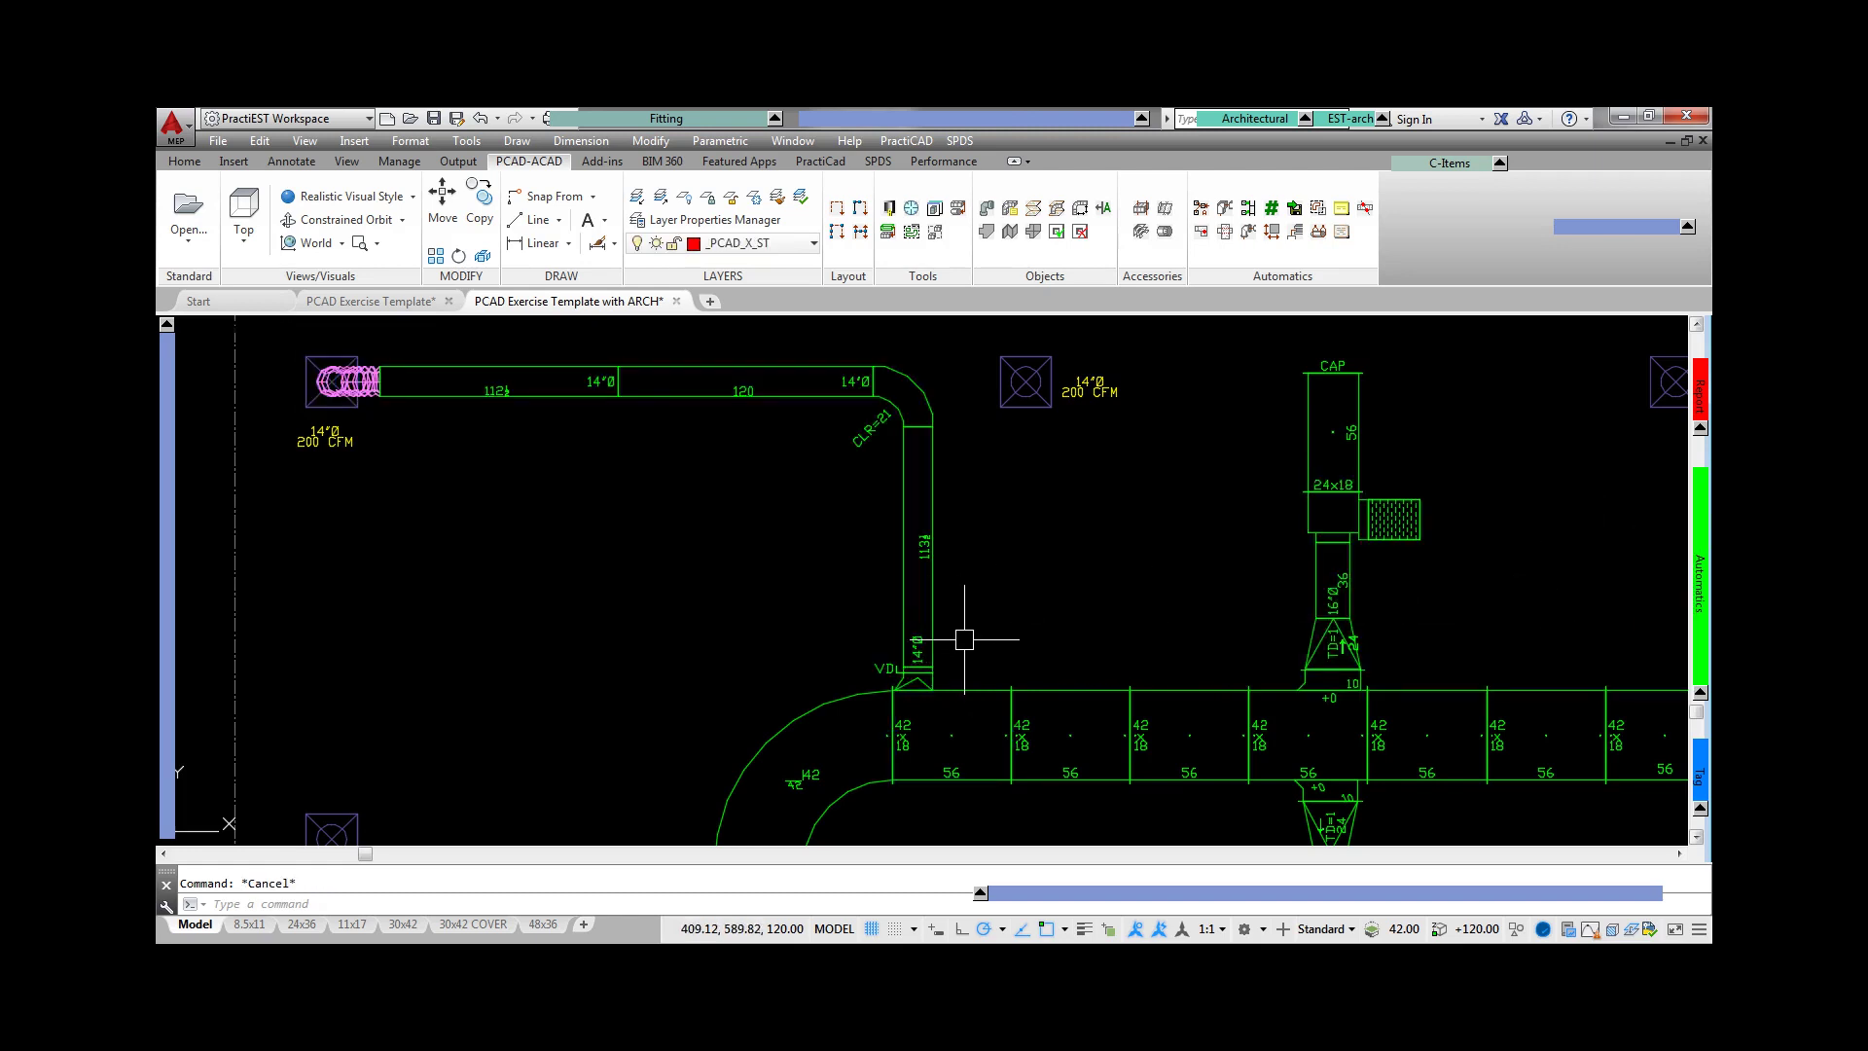
# - Examine the new STOD tap's geometry, technology and identification properties
pyautogui.doubleClick(915, 678)
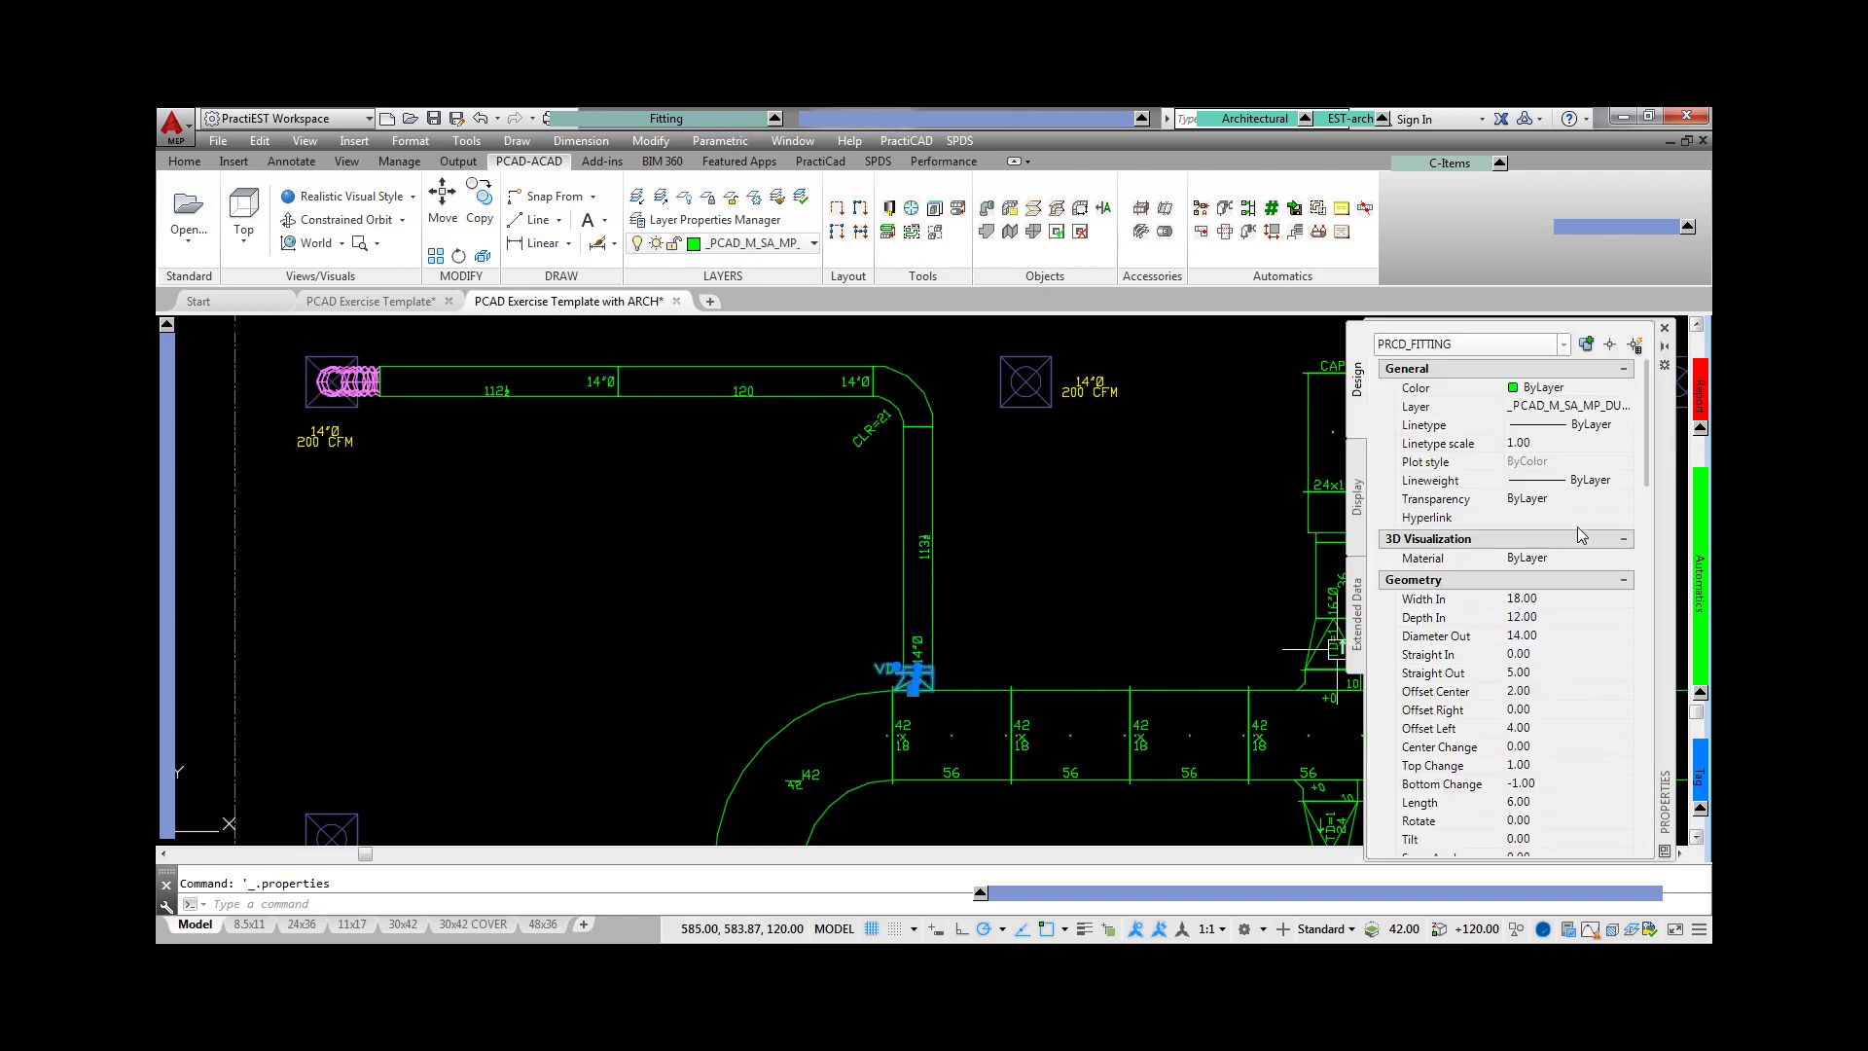
pyautogui.moveTo(1647, 471); pyautogui.dragTo(1641, 591)
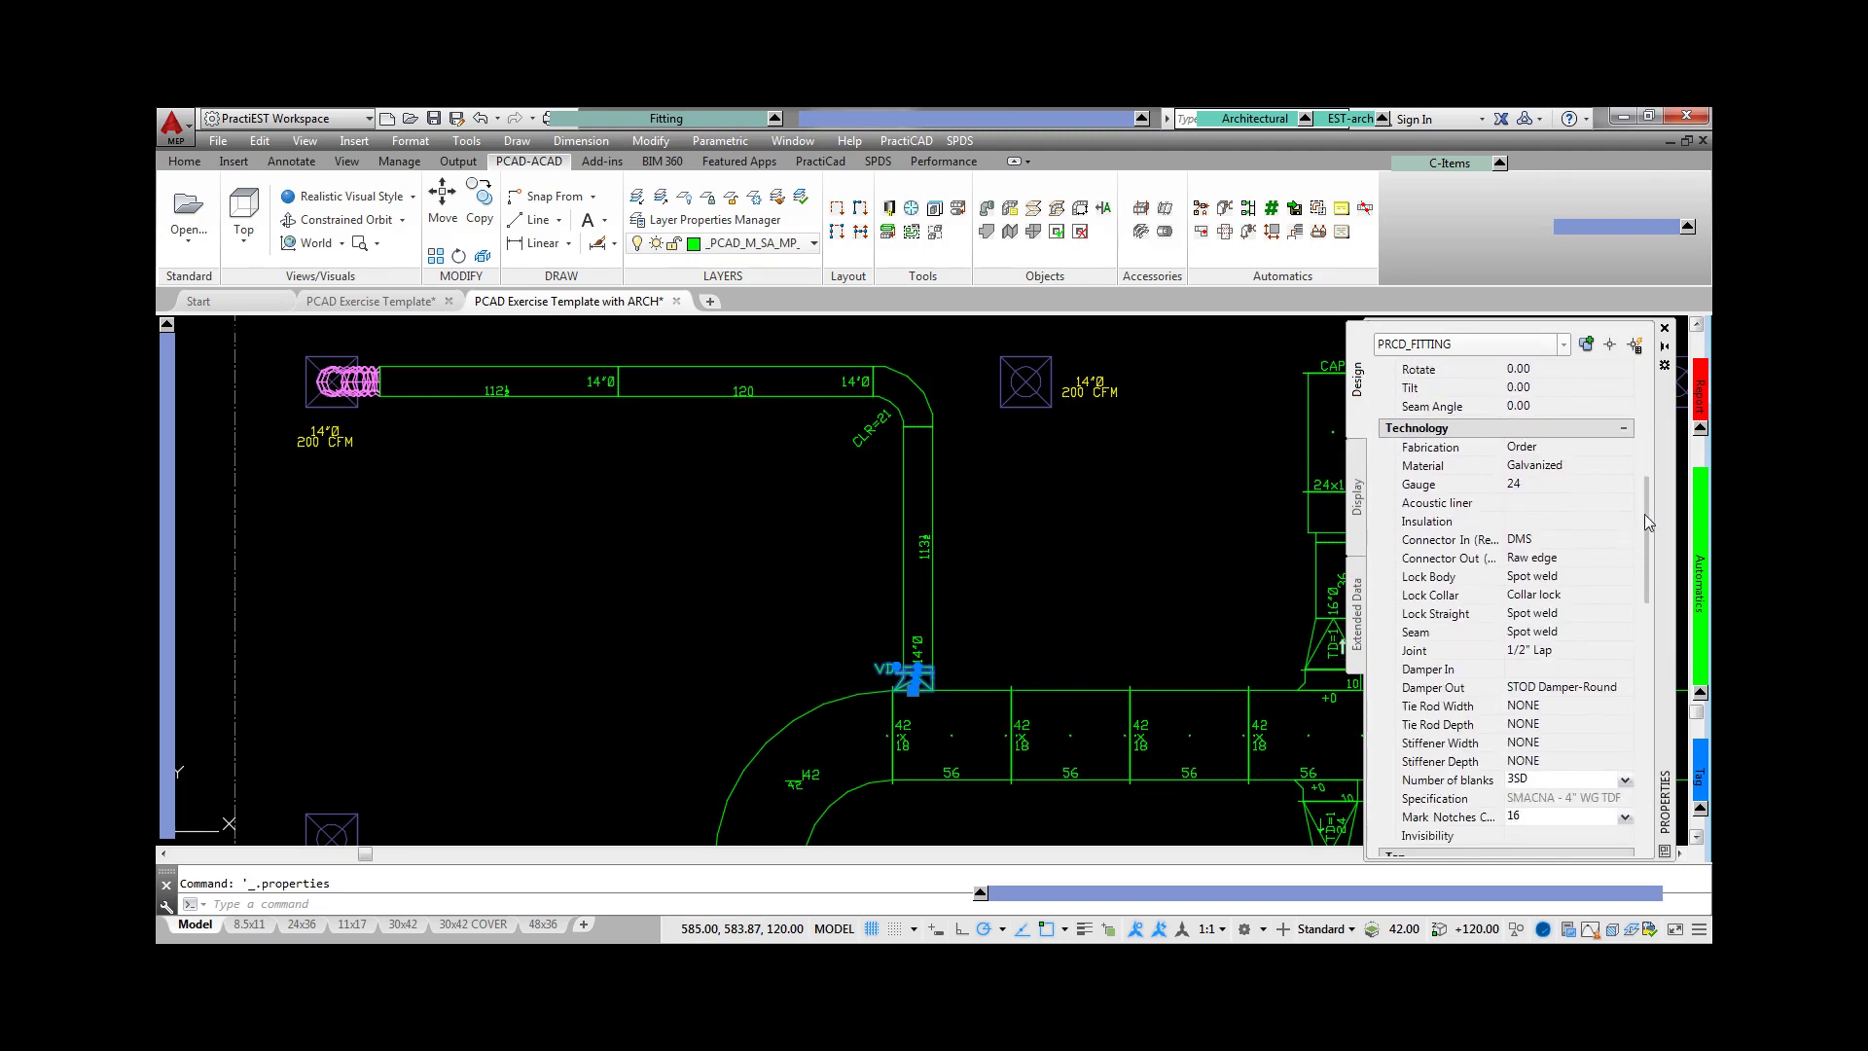
pyautogui.moveTo(1644, 522); pyautogui.dragTo(1643, 686)
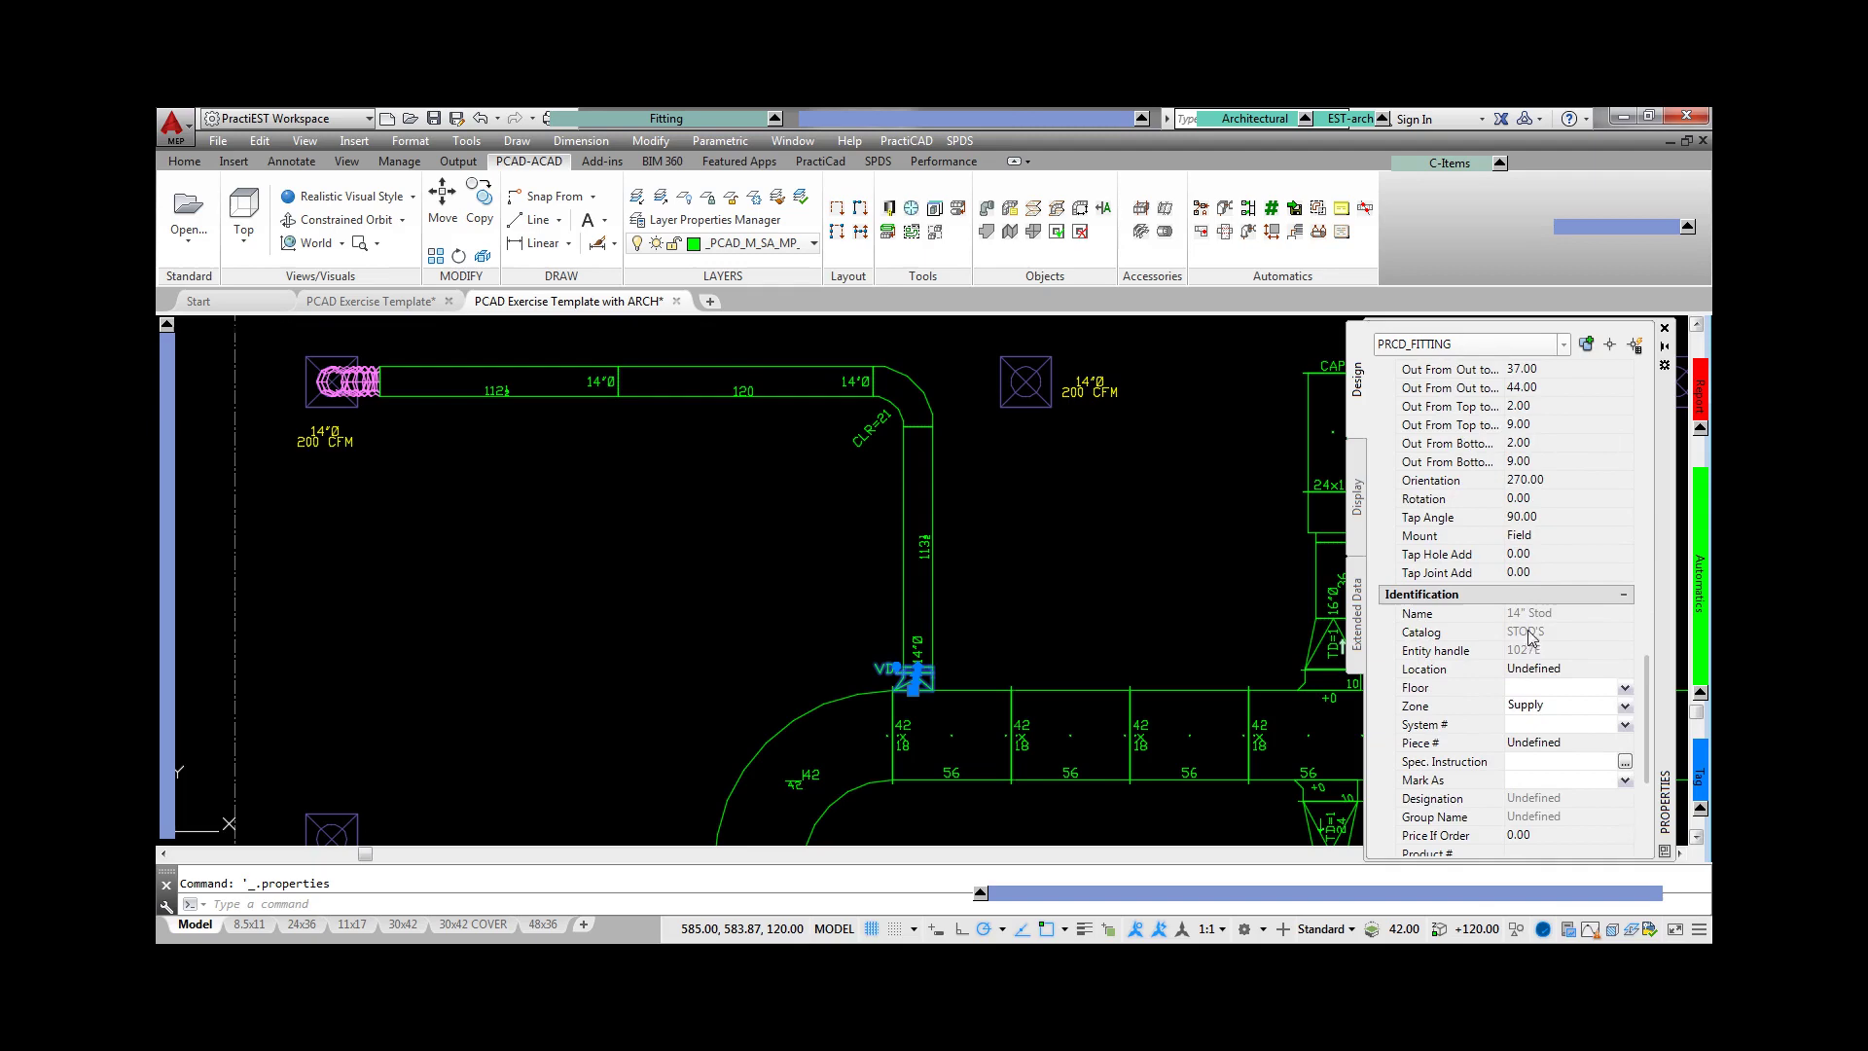
pyautogui.press('Escape')
# - Connect the two diffusers beyond the main's bend to the 38x18 ducts with automatic spin-in taps
pyautogui.moveTo(1155, 526); pyautogui.dragTo(1147, 604, button='middle')
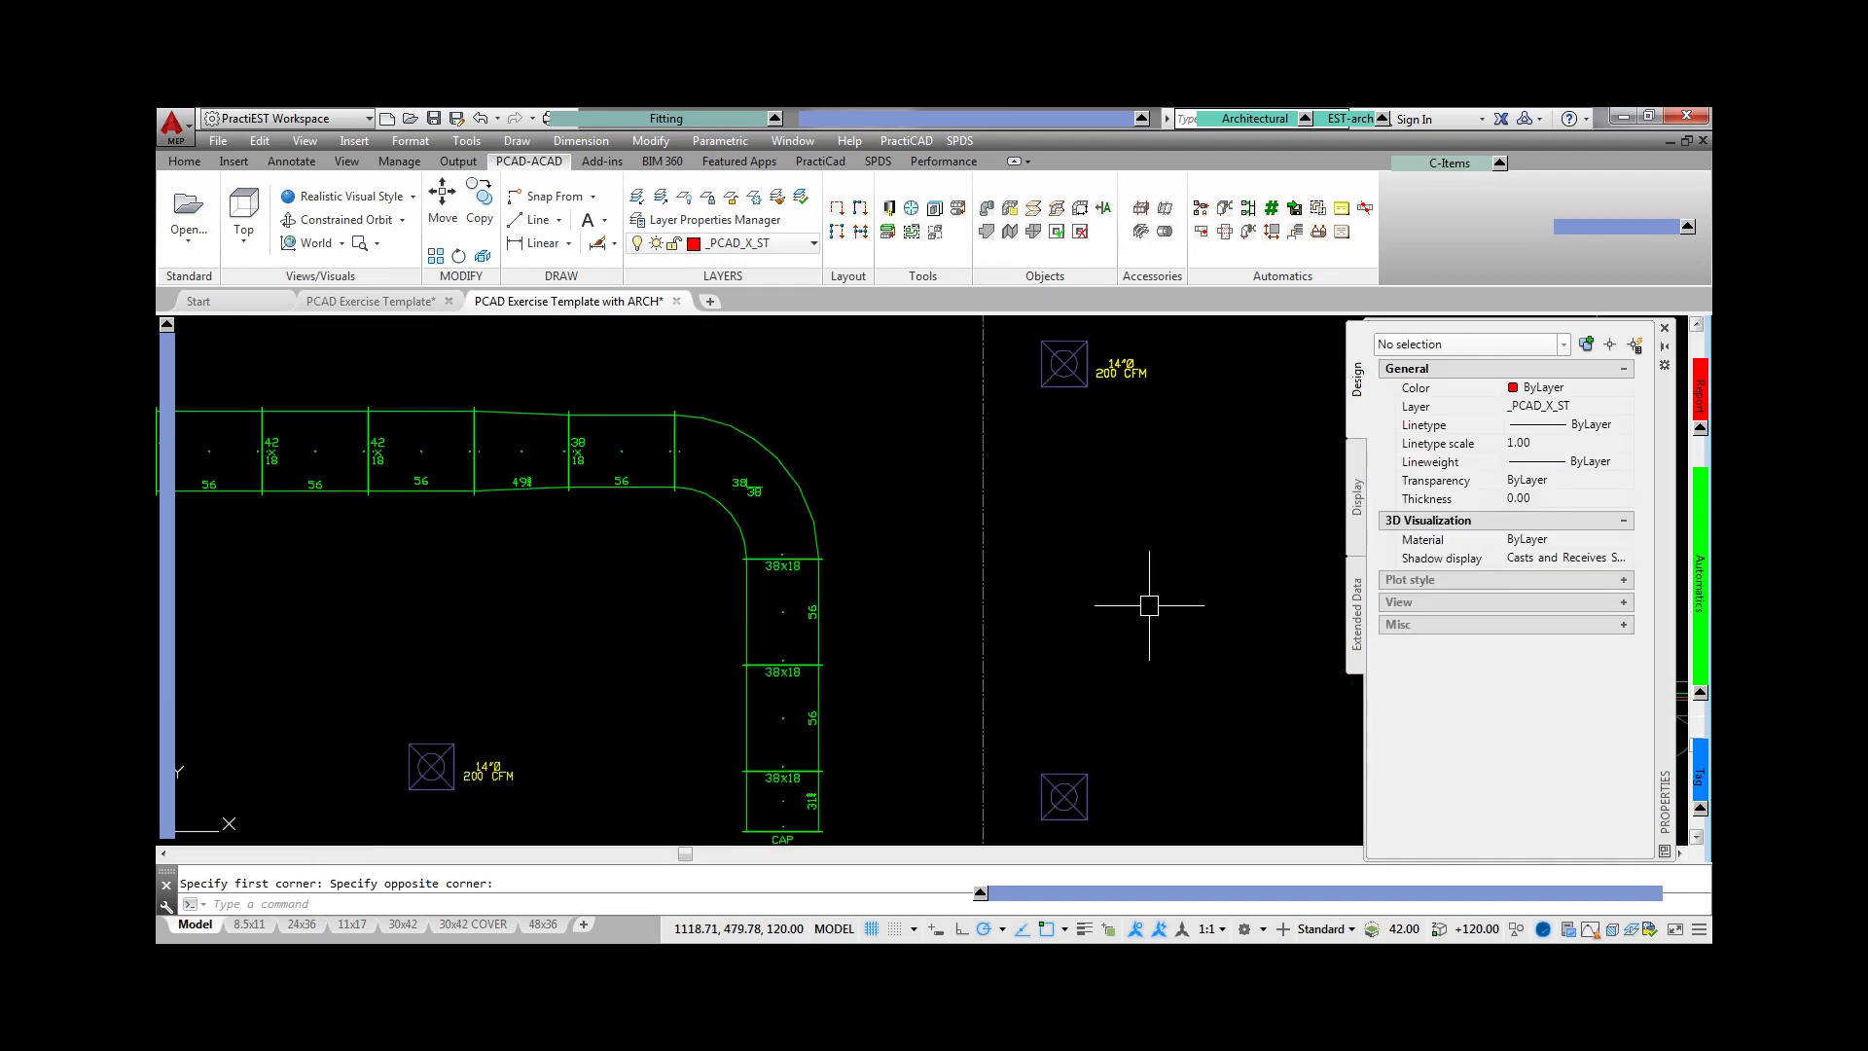
pyautogui.click(1169, 627)
pyautogui.click(873, 455)
pyautogui.click(1153, 810)
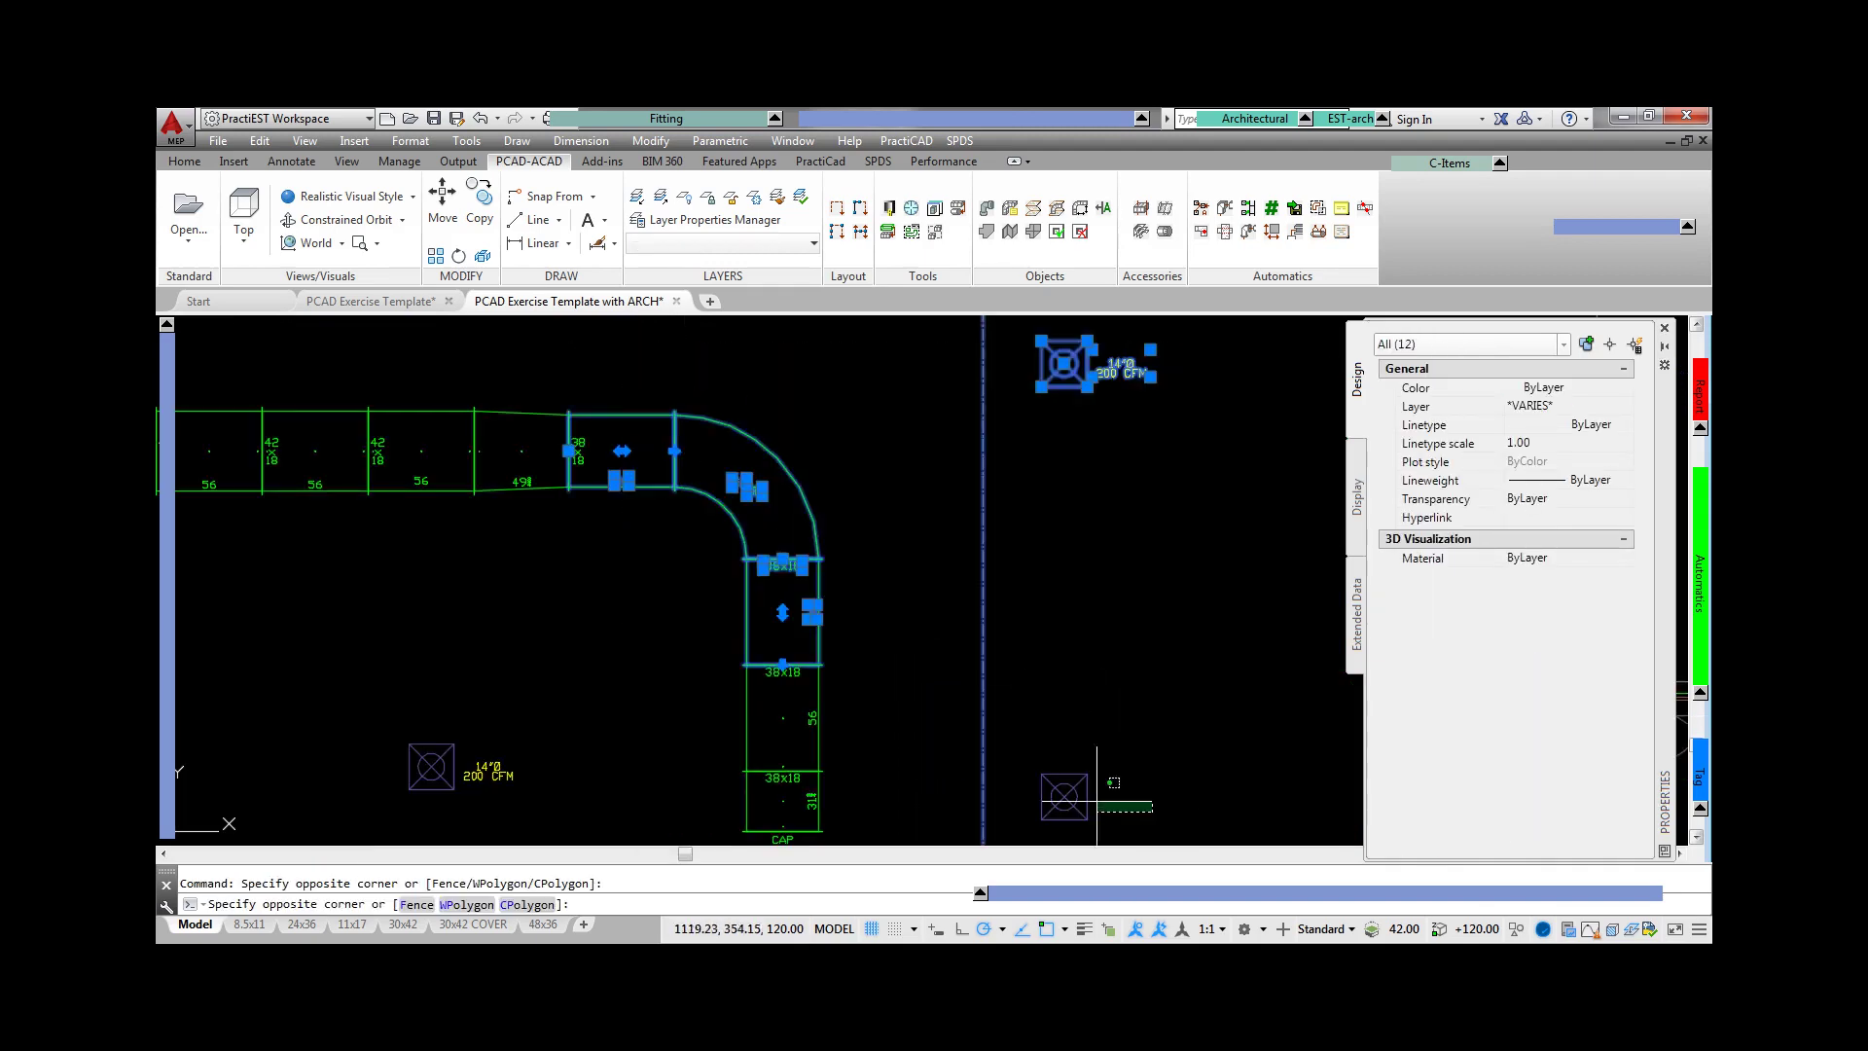
pyautogui.click(678, 737)
pyautogui.moveTo(1700, 583)
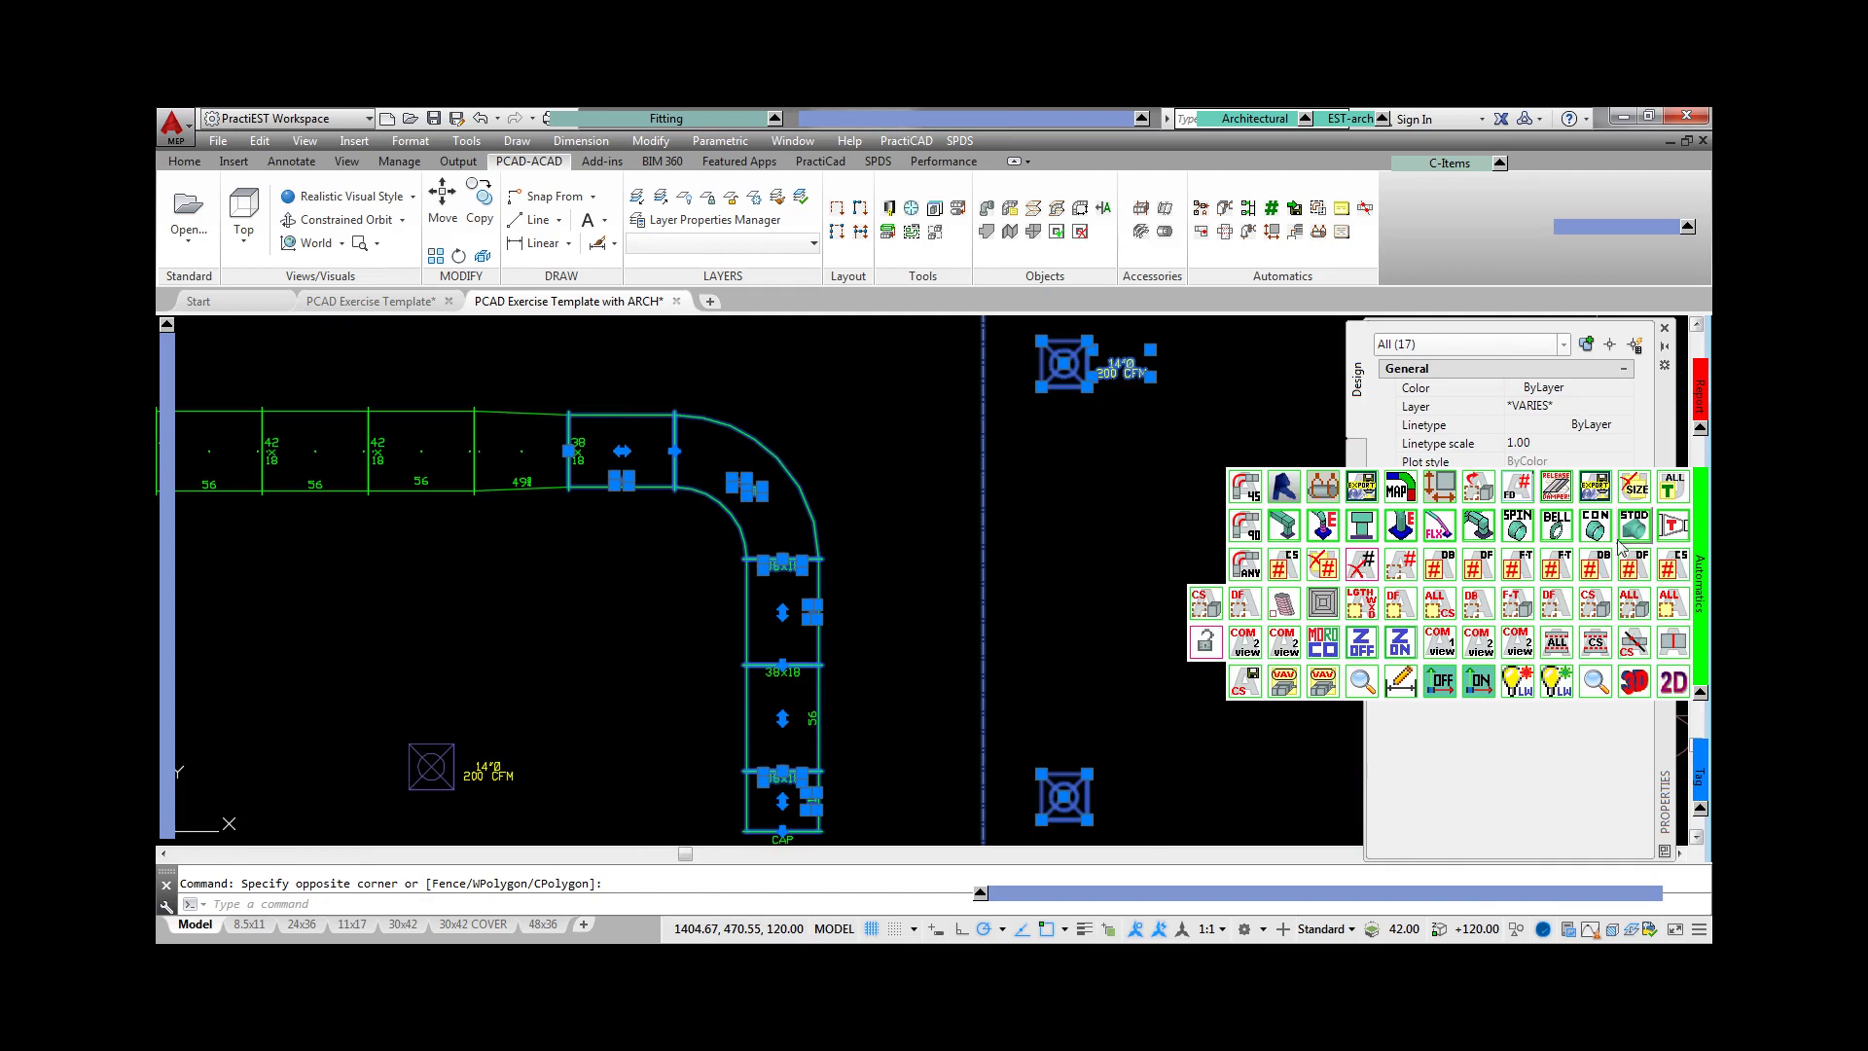
pyautogui.click(1525, 534)
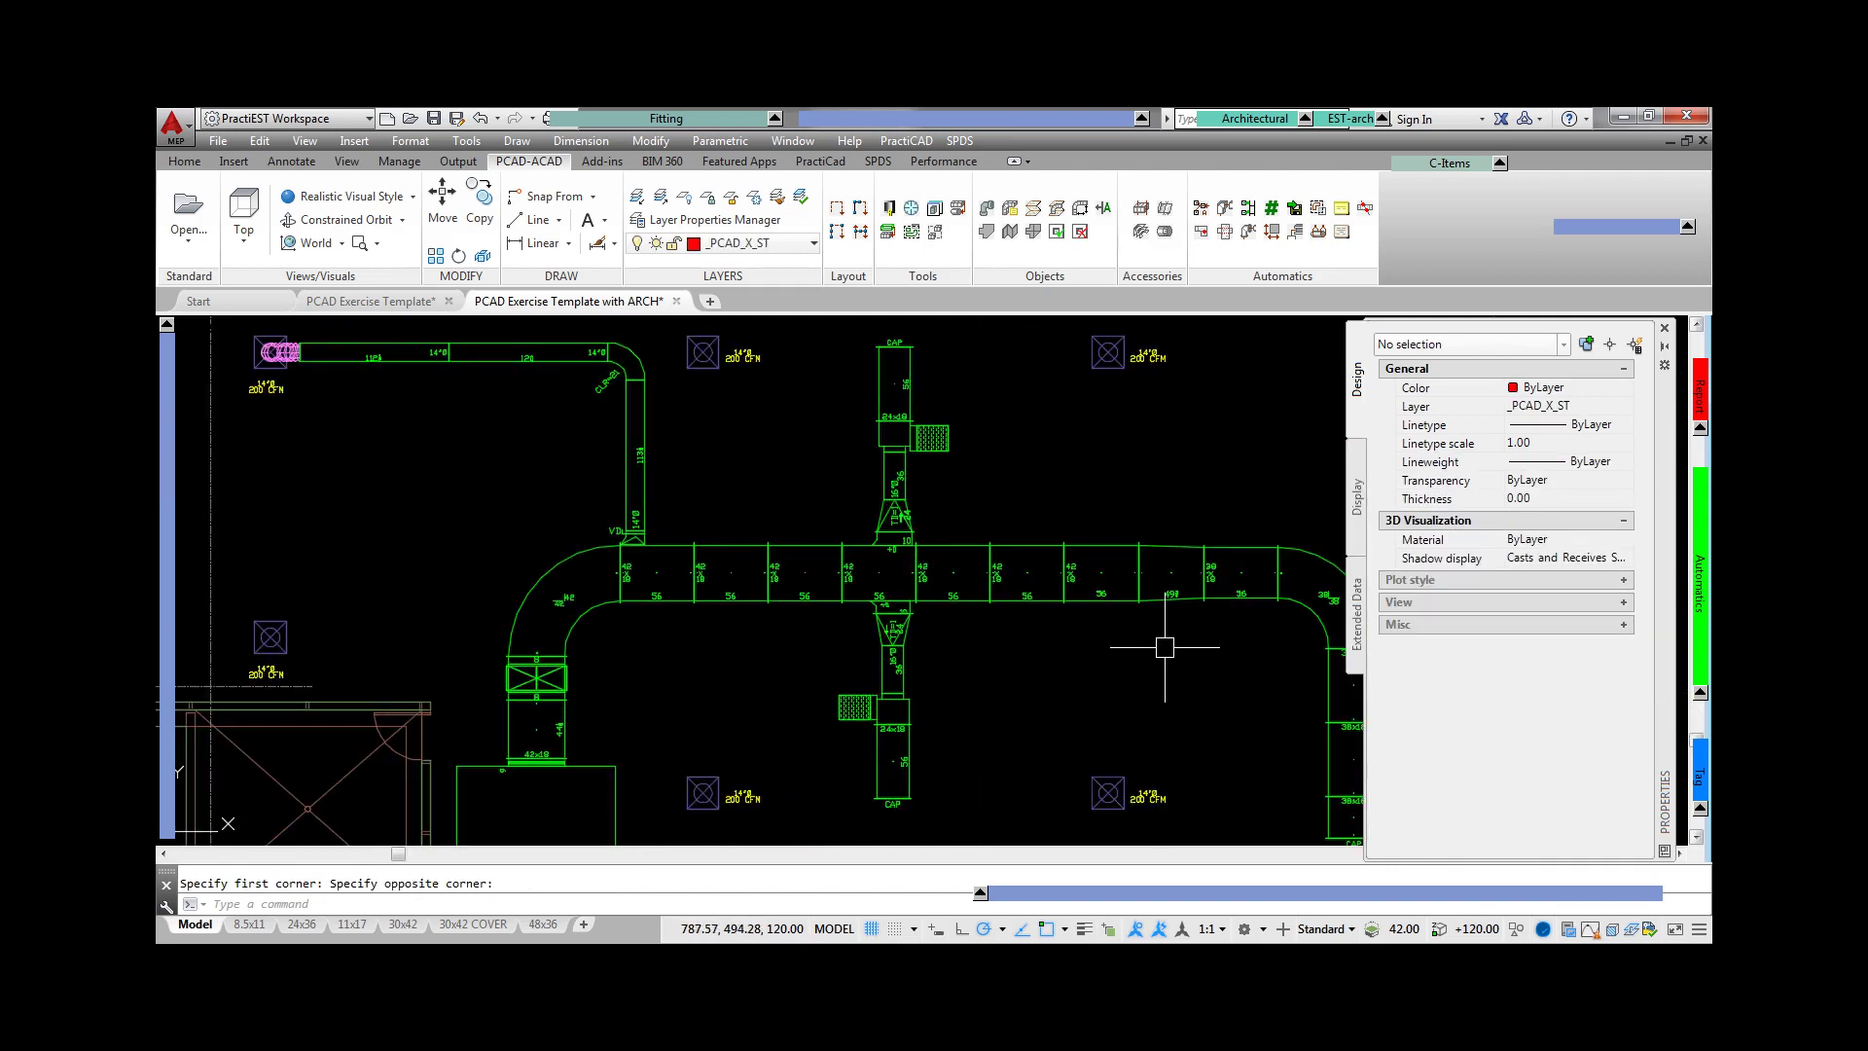
# - Connect the four 14" diffusers around the two branch ducts in the middle of the main with automatic conical taps
pyautogui.click(1189, 806)
pyautogui.click(672, 650)
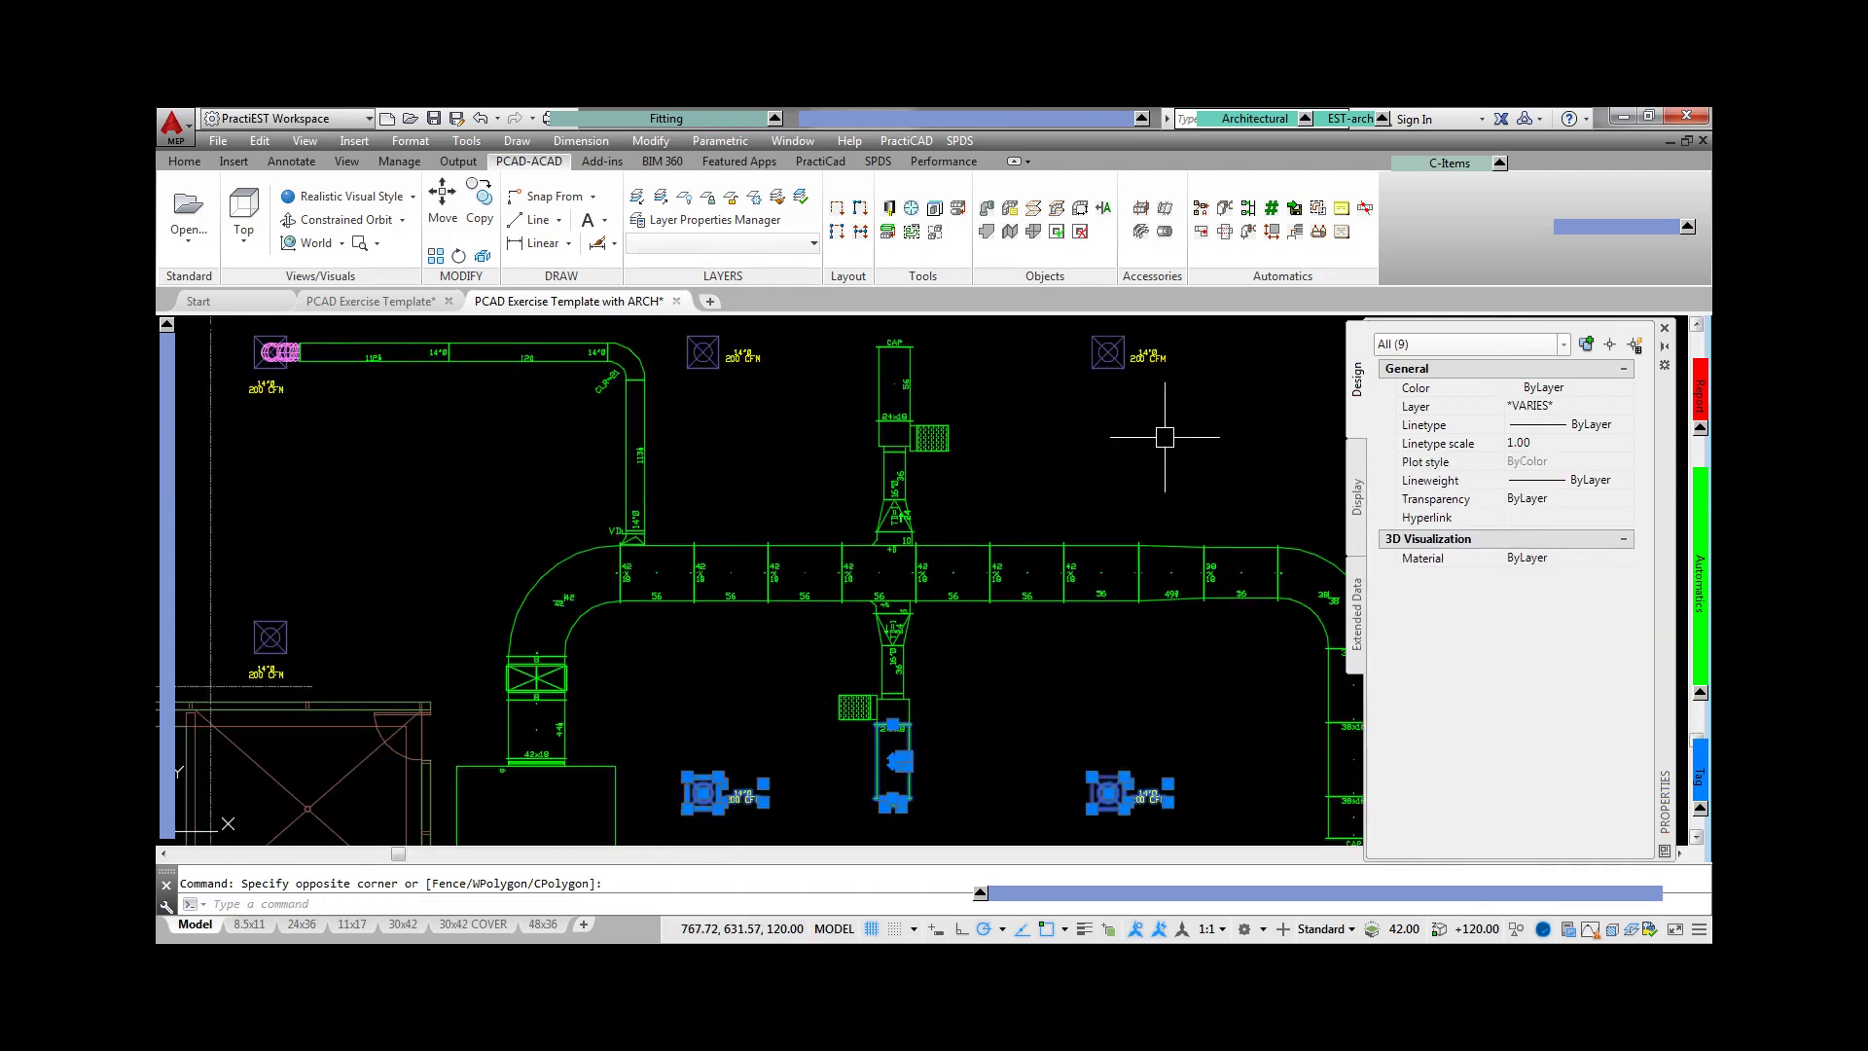
pyautogui.click(1199, 413)
pyautogui.click(657, 326)
pyautogui.moveTo(1699, 565)
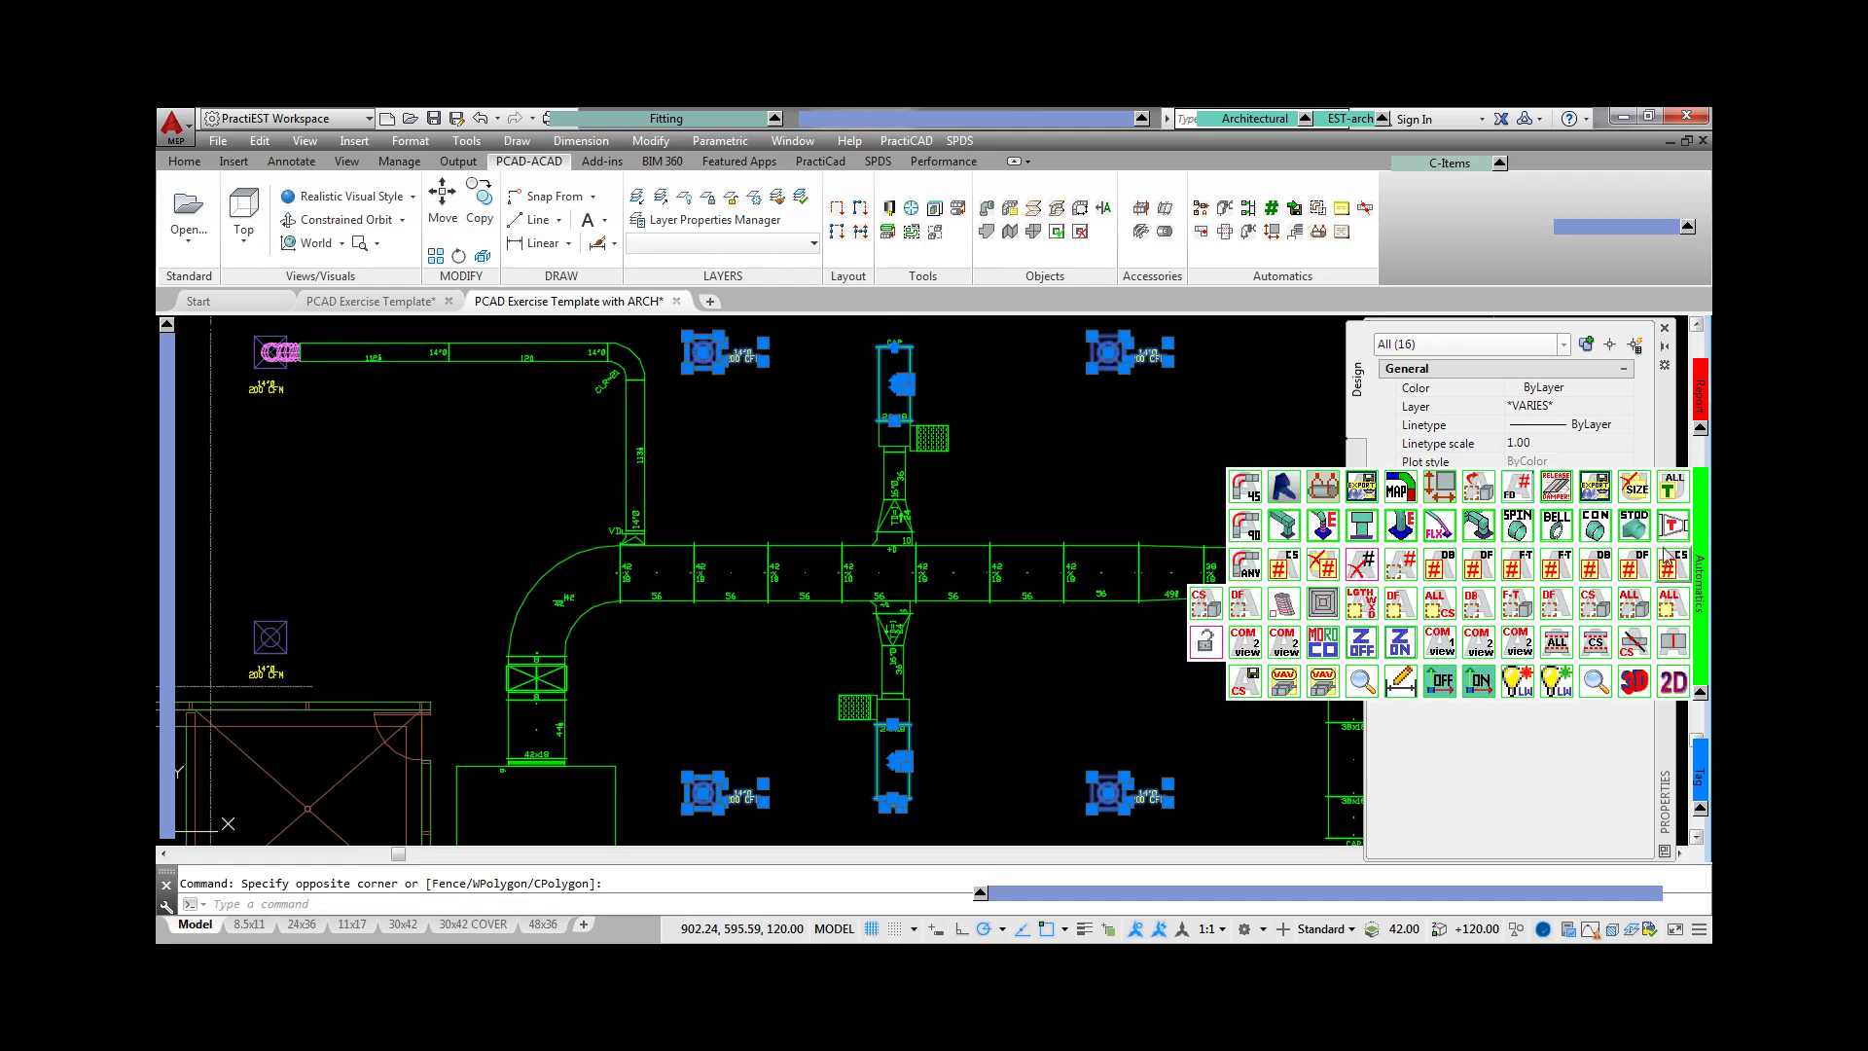
pyautogui.click(1602, 542)
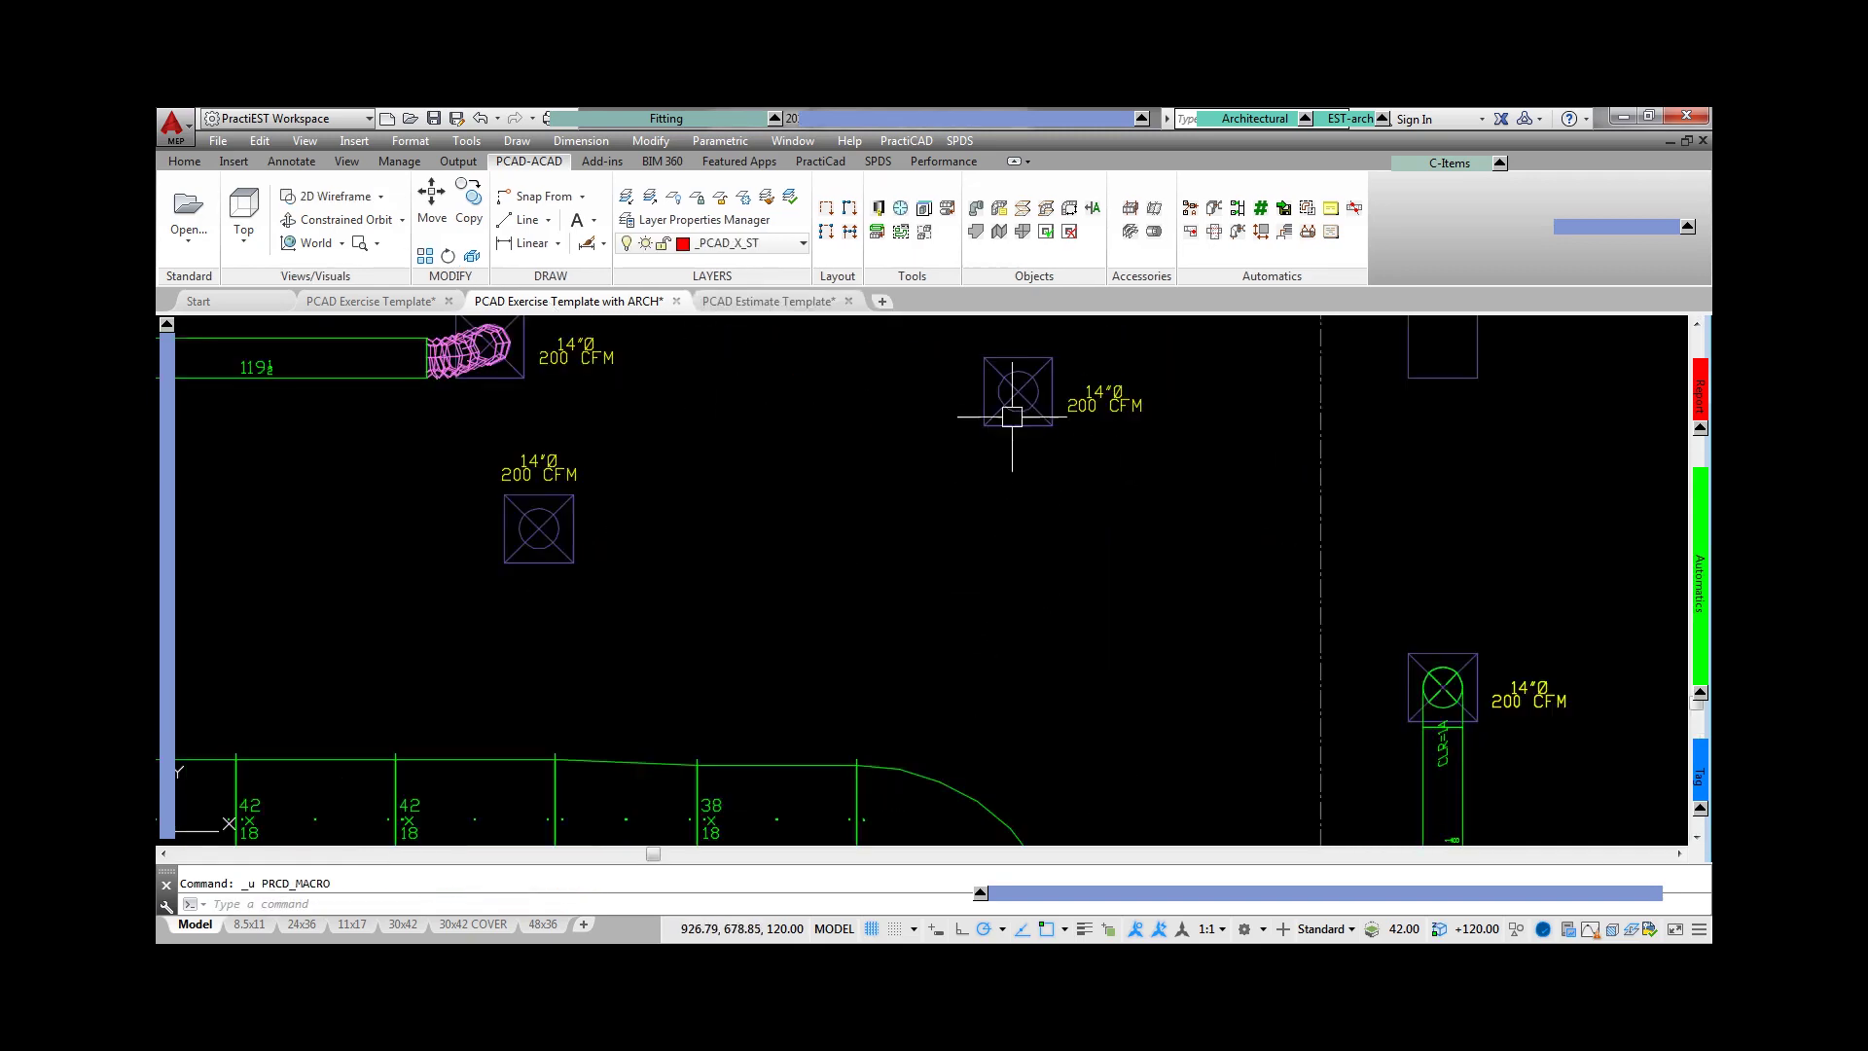
# - Try an automatic spin-in connection from the two 14" diffusers above the main to the 38x18 straight duct
pyautogui.click(1012, 416)
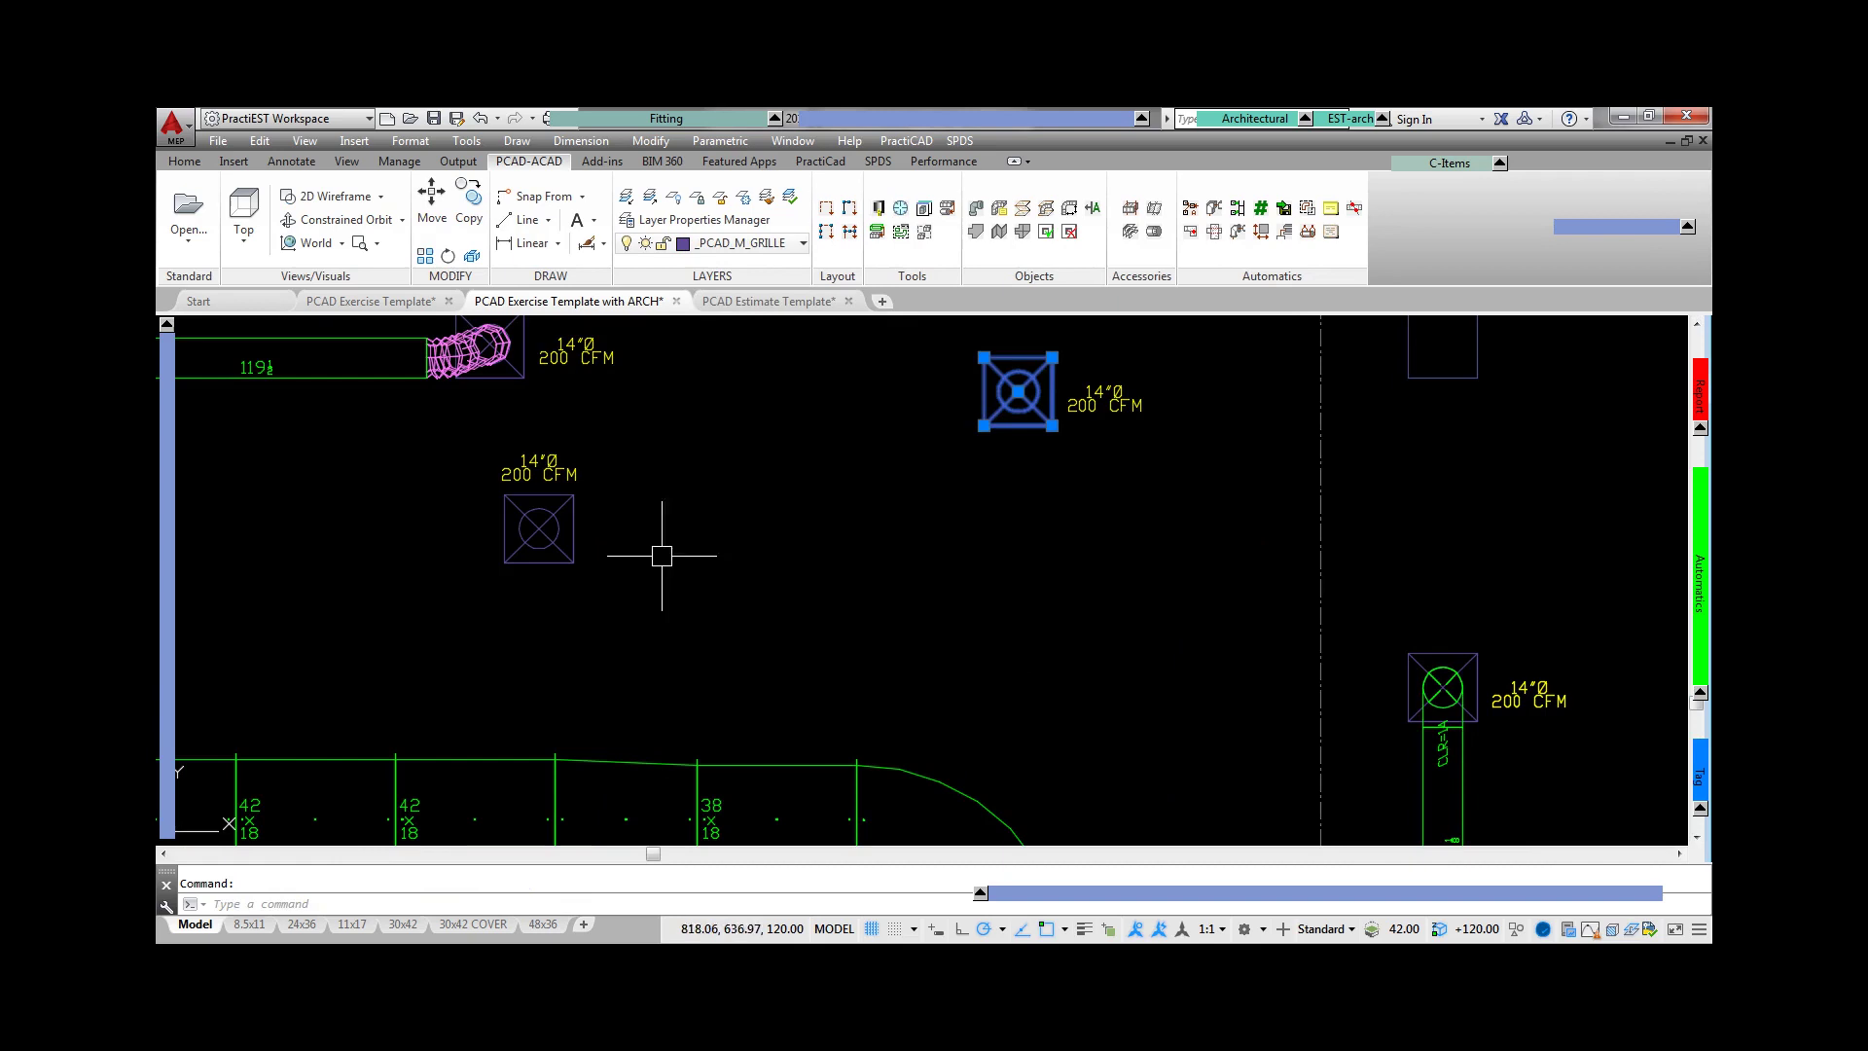
pyautogui.click(539, 528)
pyautogui.click(788, 764)
pyautogui.moveTo(1699, 584)
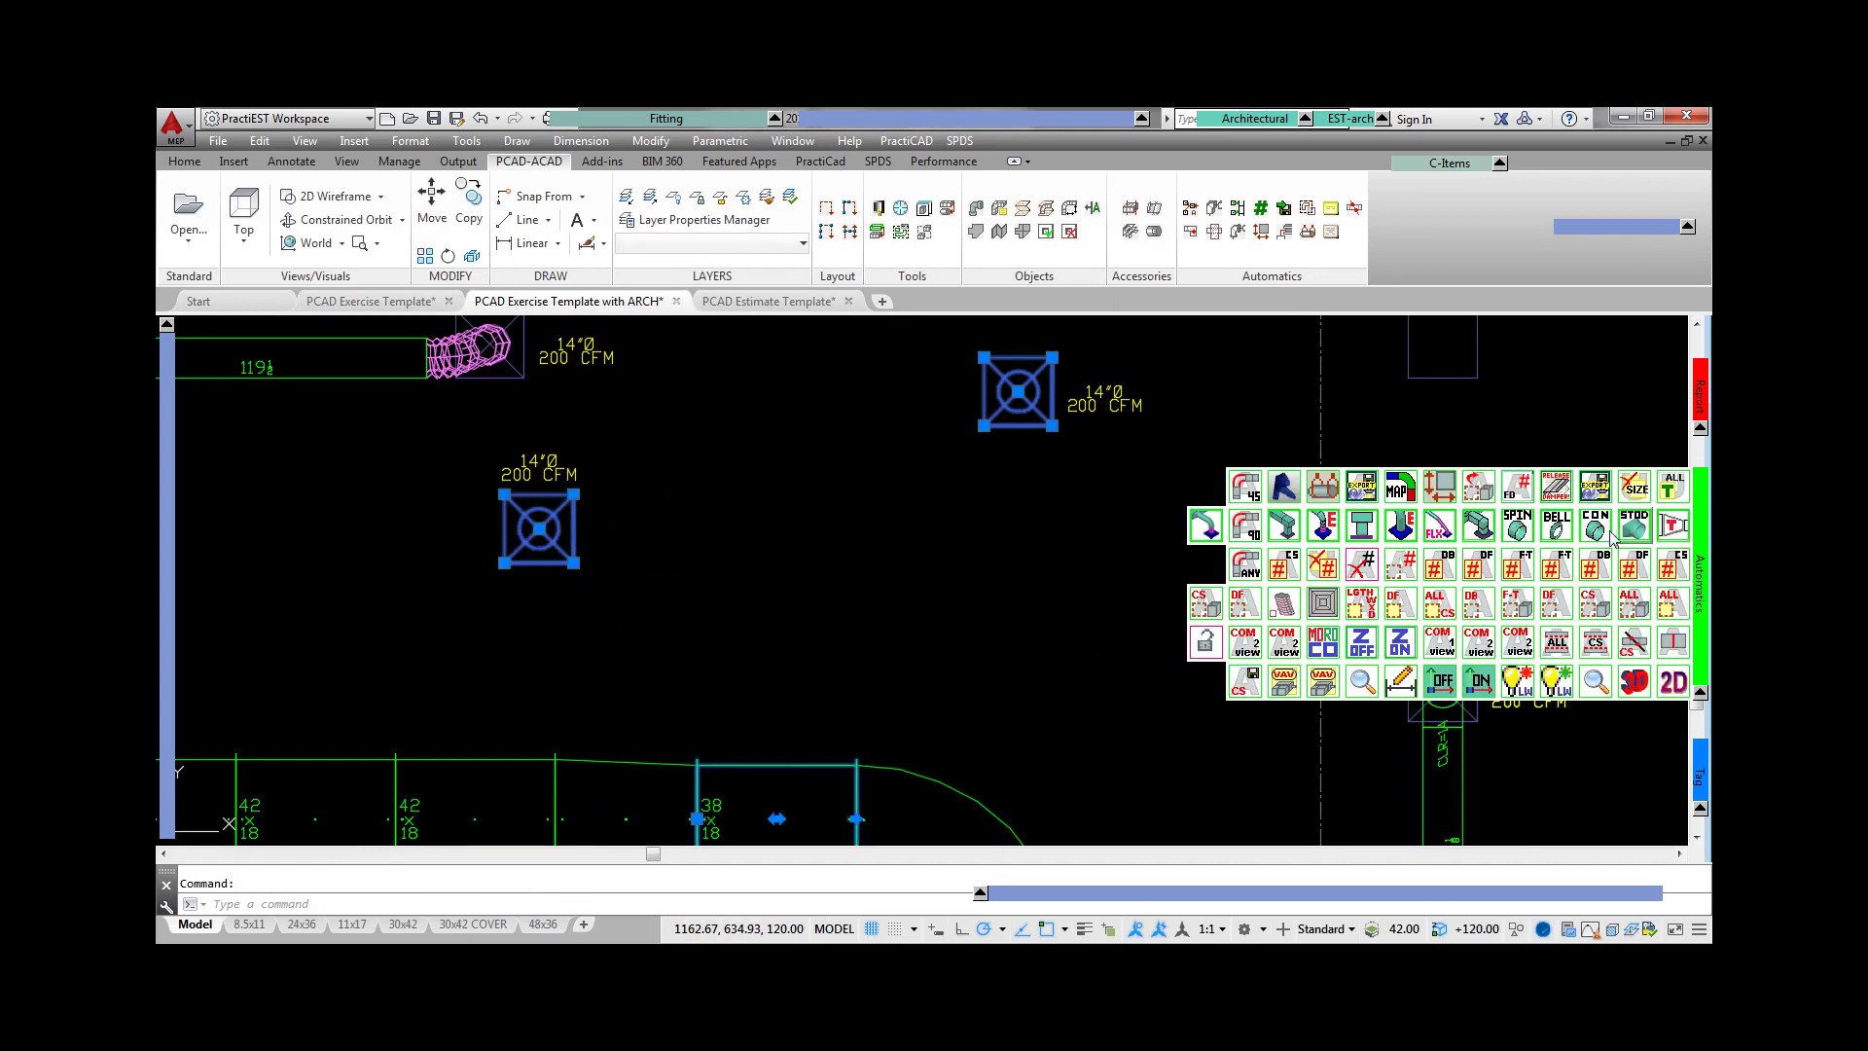
pyautogui.click(1515, 531)
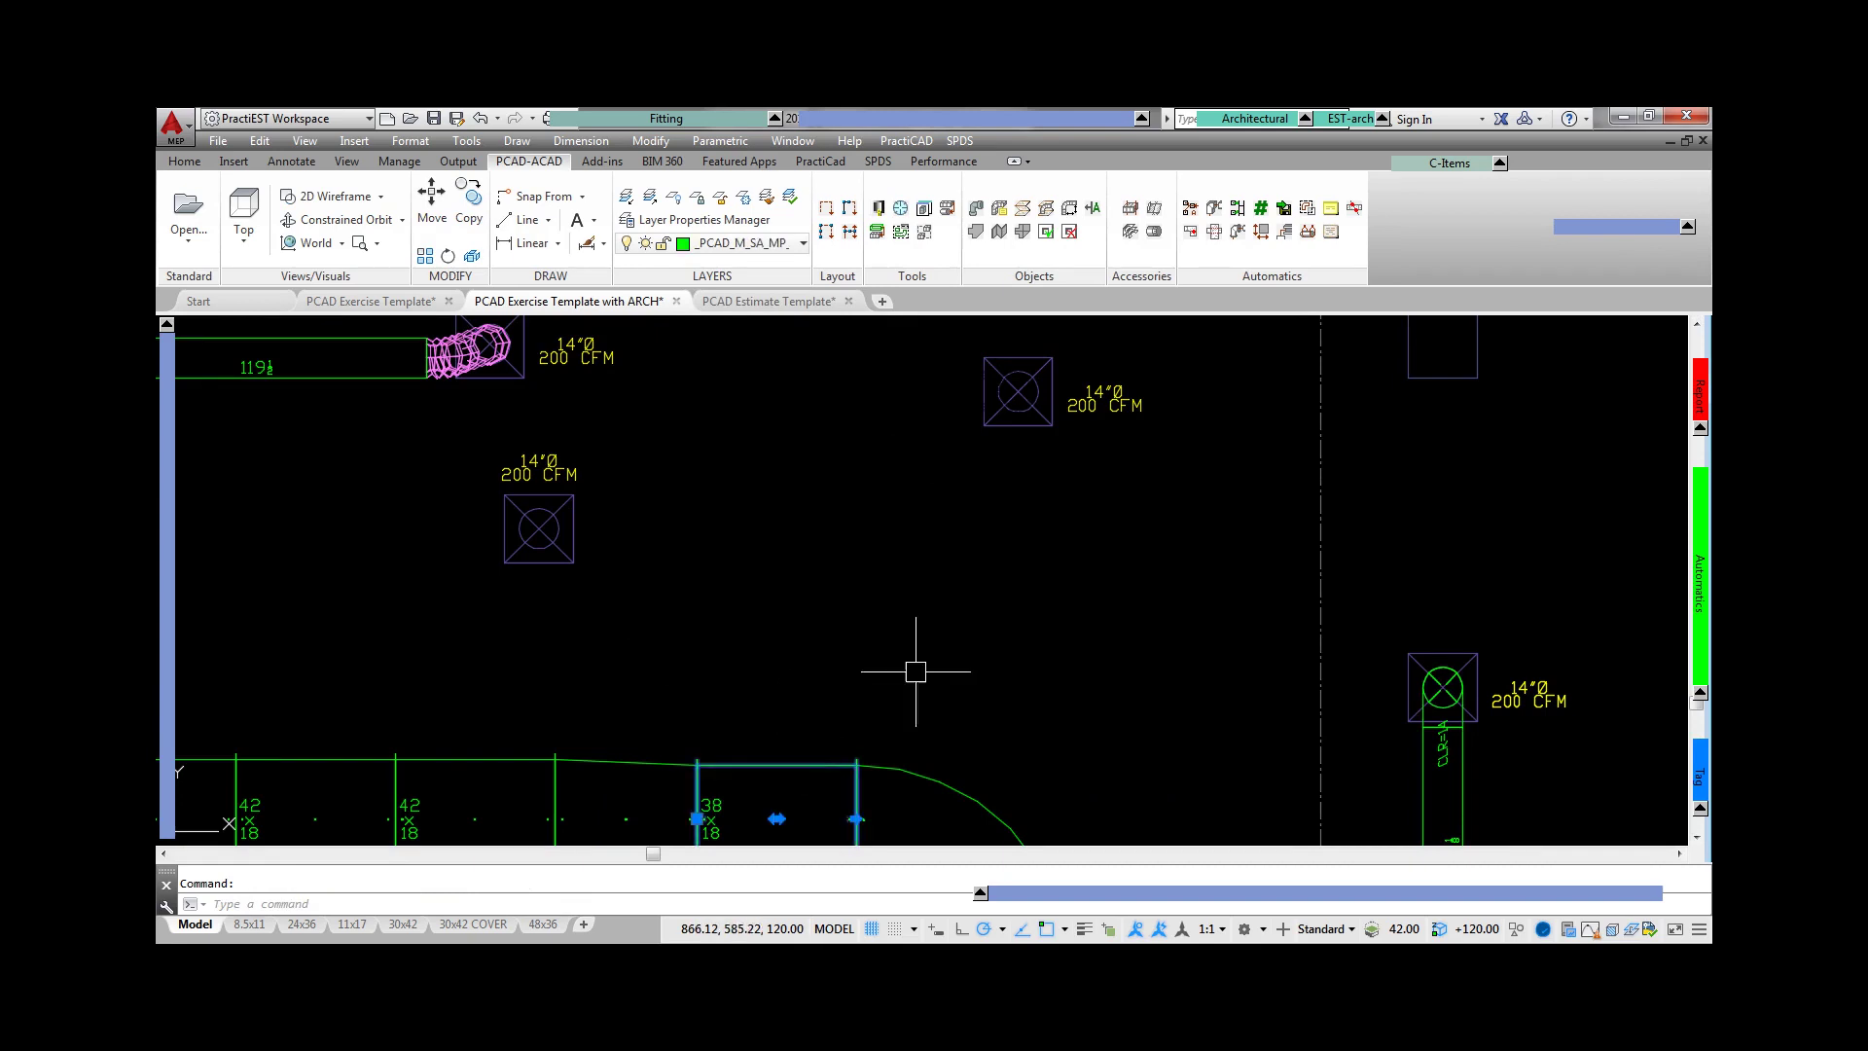
# - Run a different automatic duct connection from the two 14" diffusers above the main to the 38x18 straight duct
pyautogui.click(1194, 626)
pyautogui.click(487, 408)
pyautogui.moveTo(1700, 584)
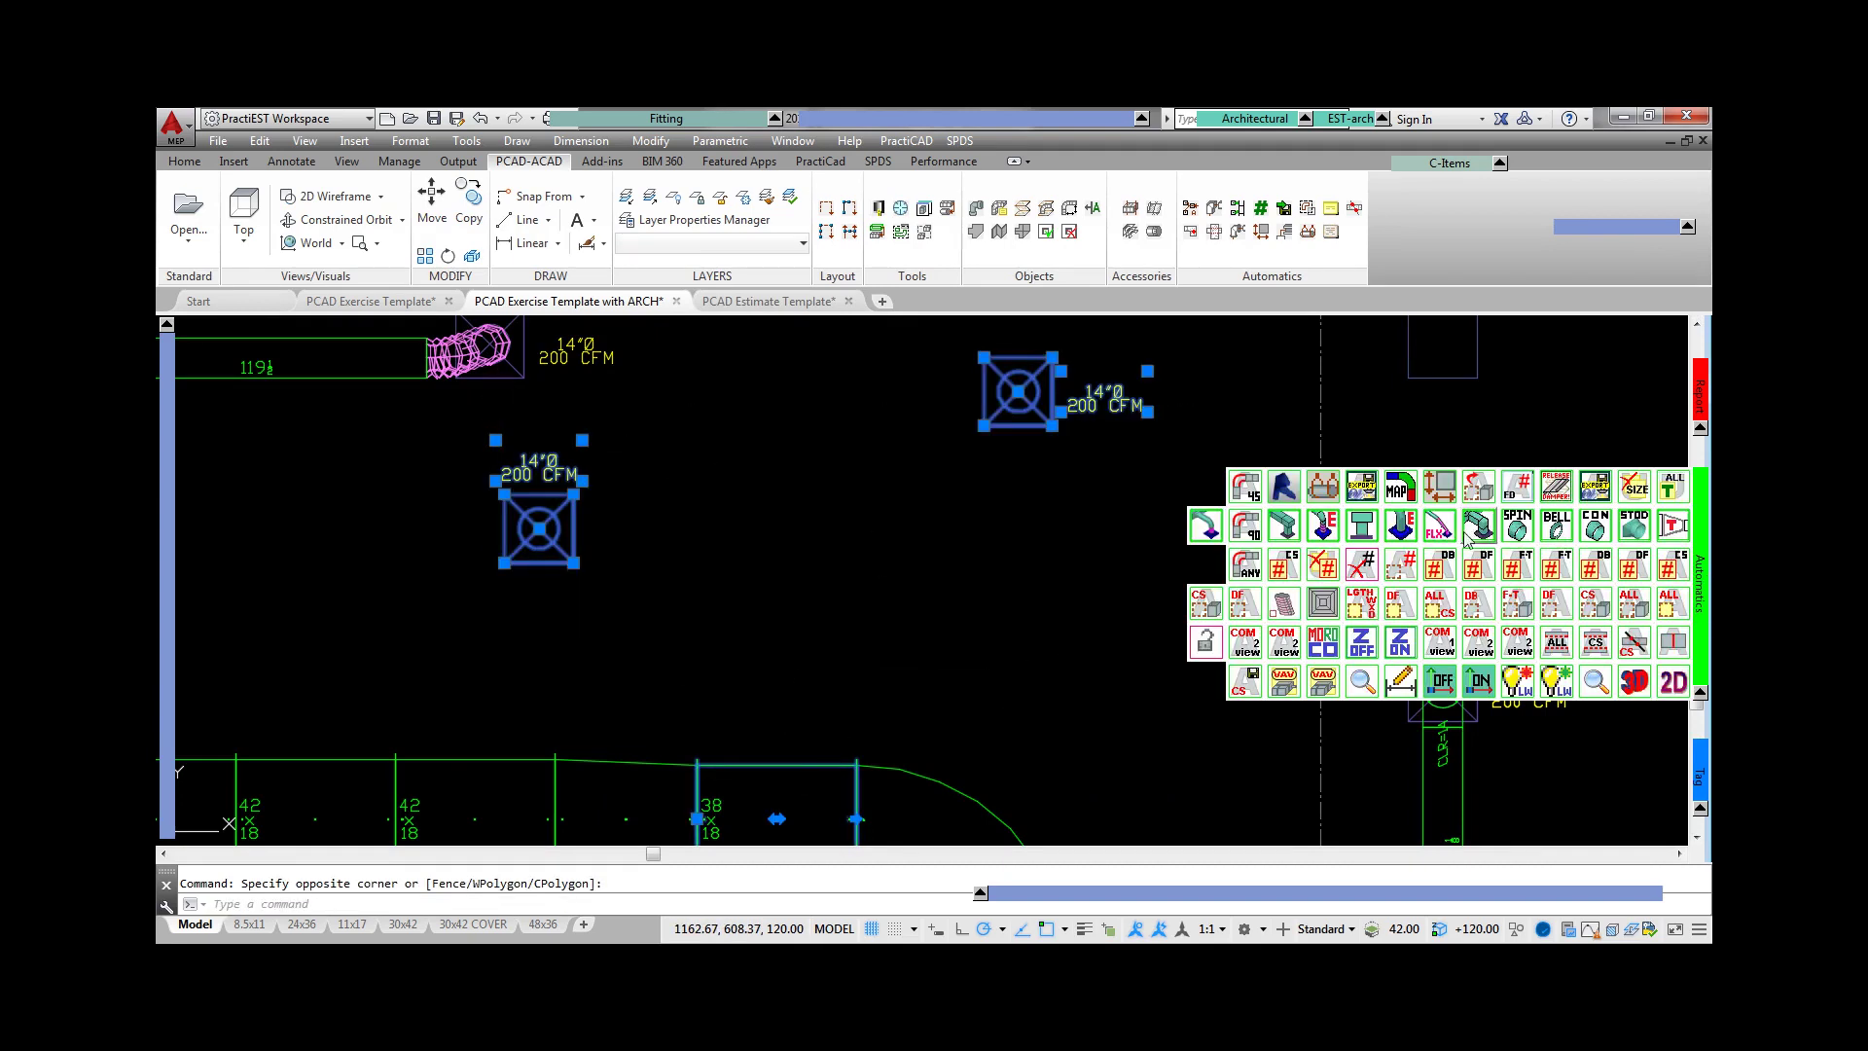
pyautogui.click(1207, 526)
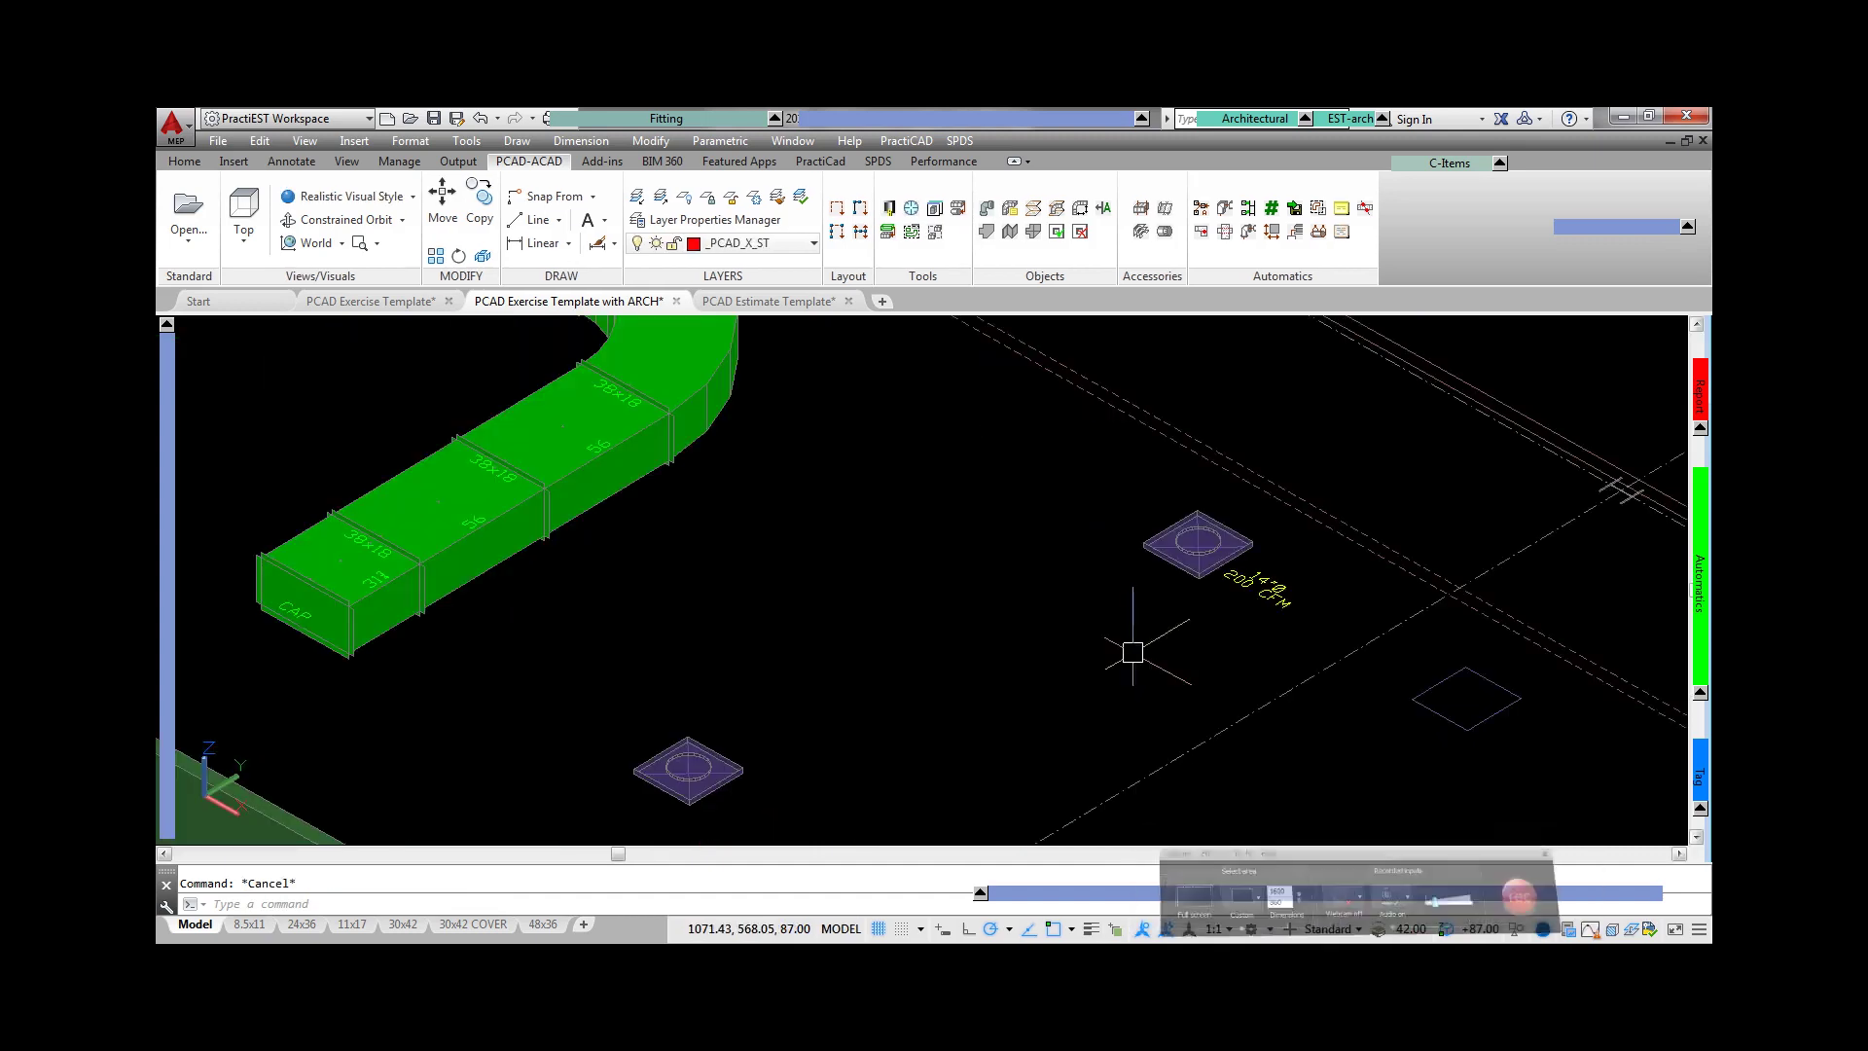
# - Connect the far 14" diffuser to the 38x18 duct next to the bend with an automatic spin-in tap
pyautogui.click(1194, 550)
pyautogui.click(610, 477)
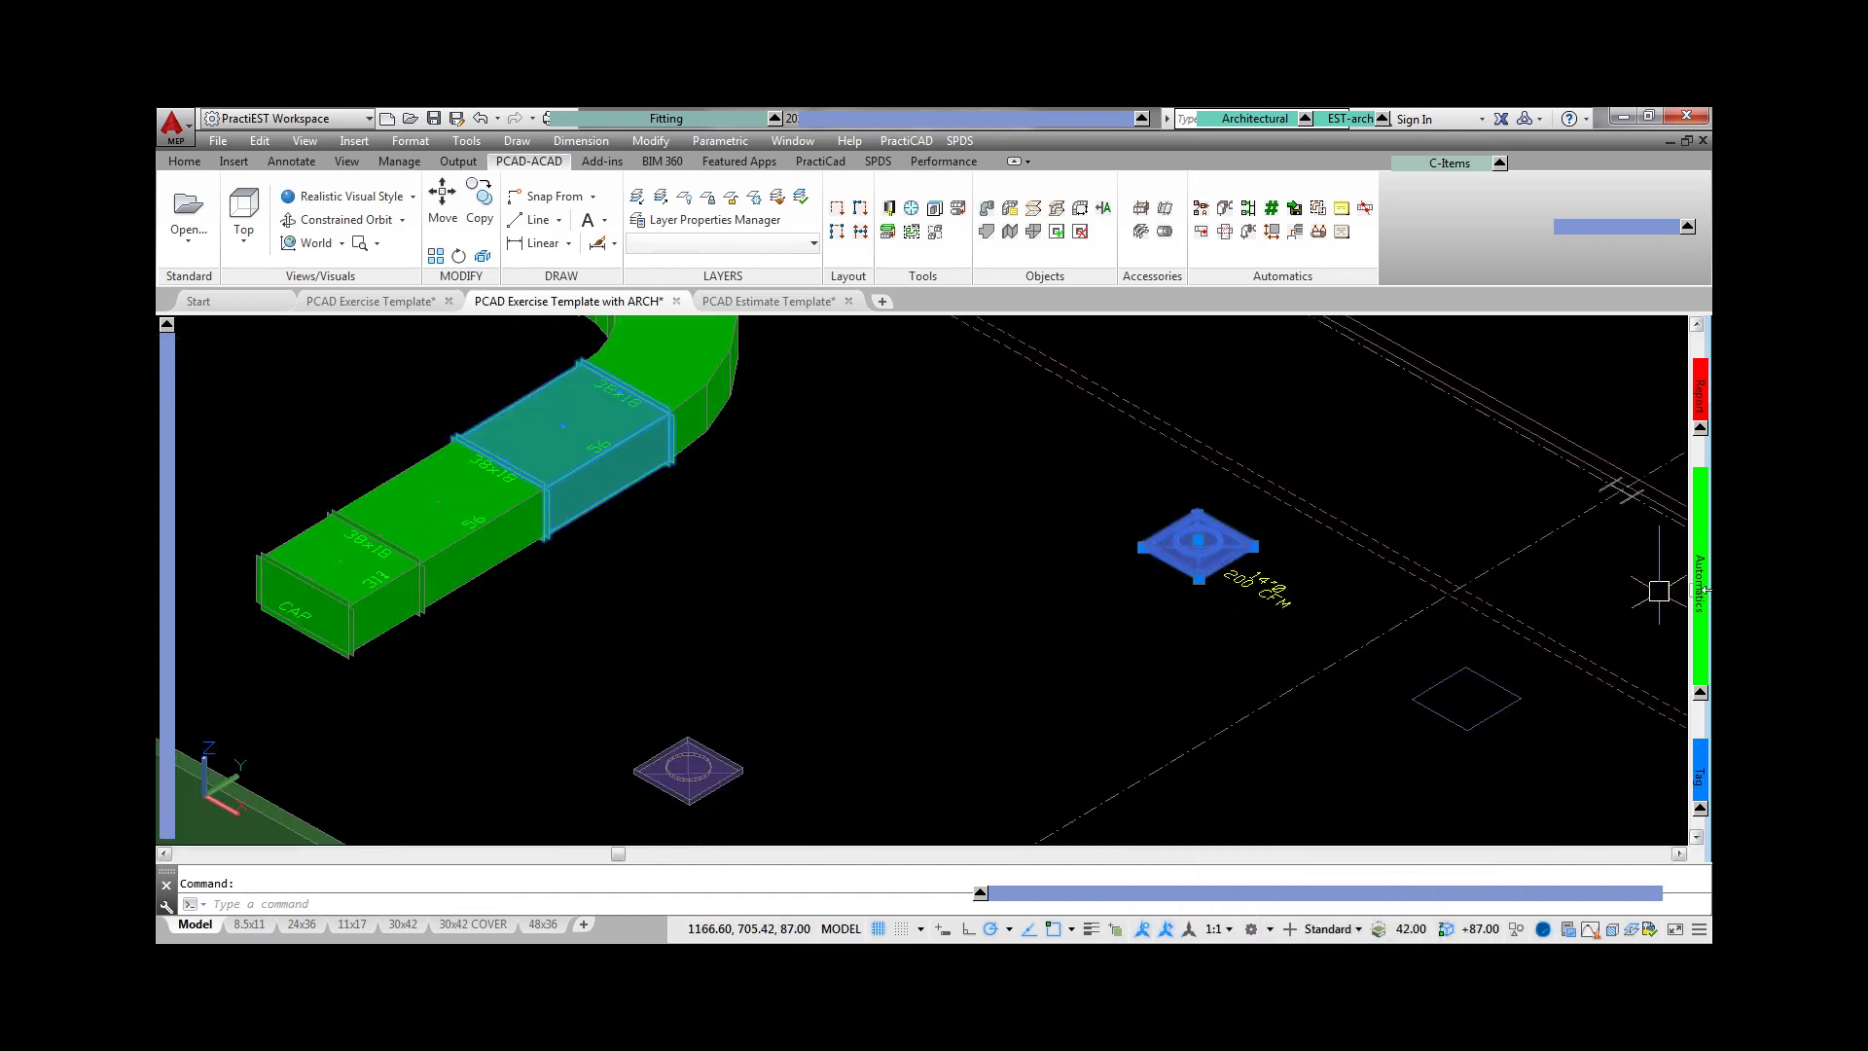
pyautogui.moveTo(1700, 589)
pyautogui.click(1515, 532)
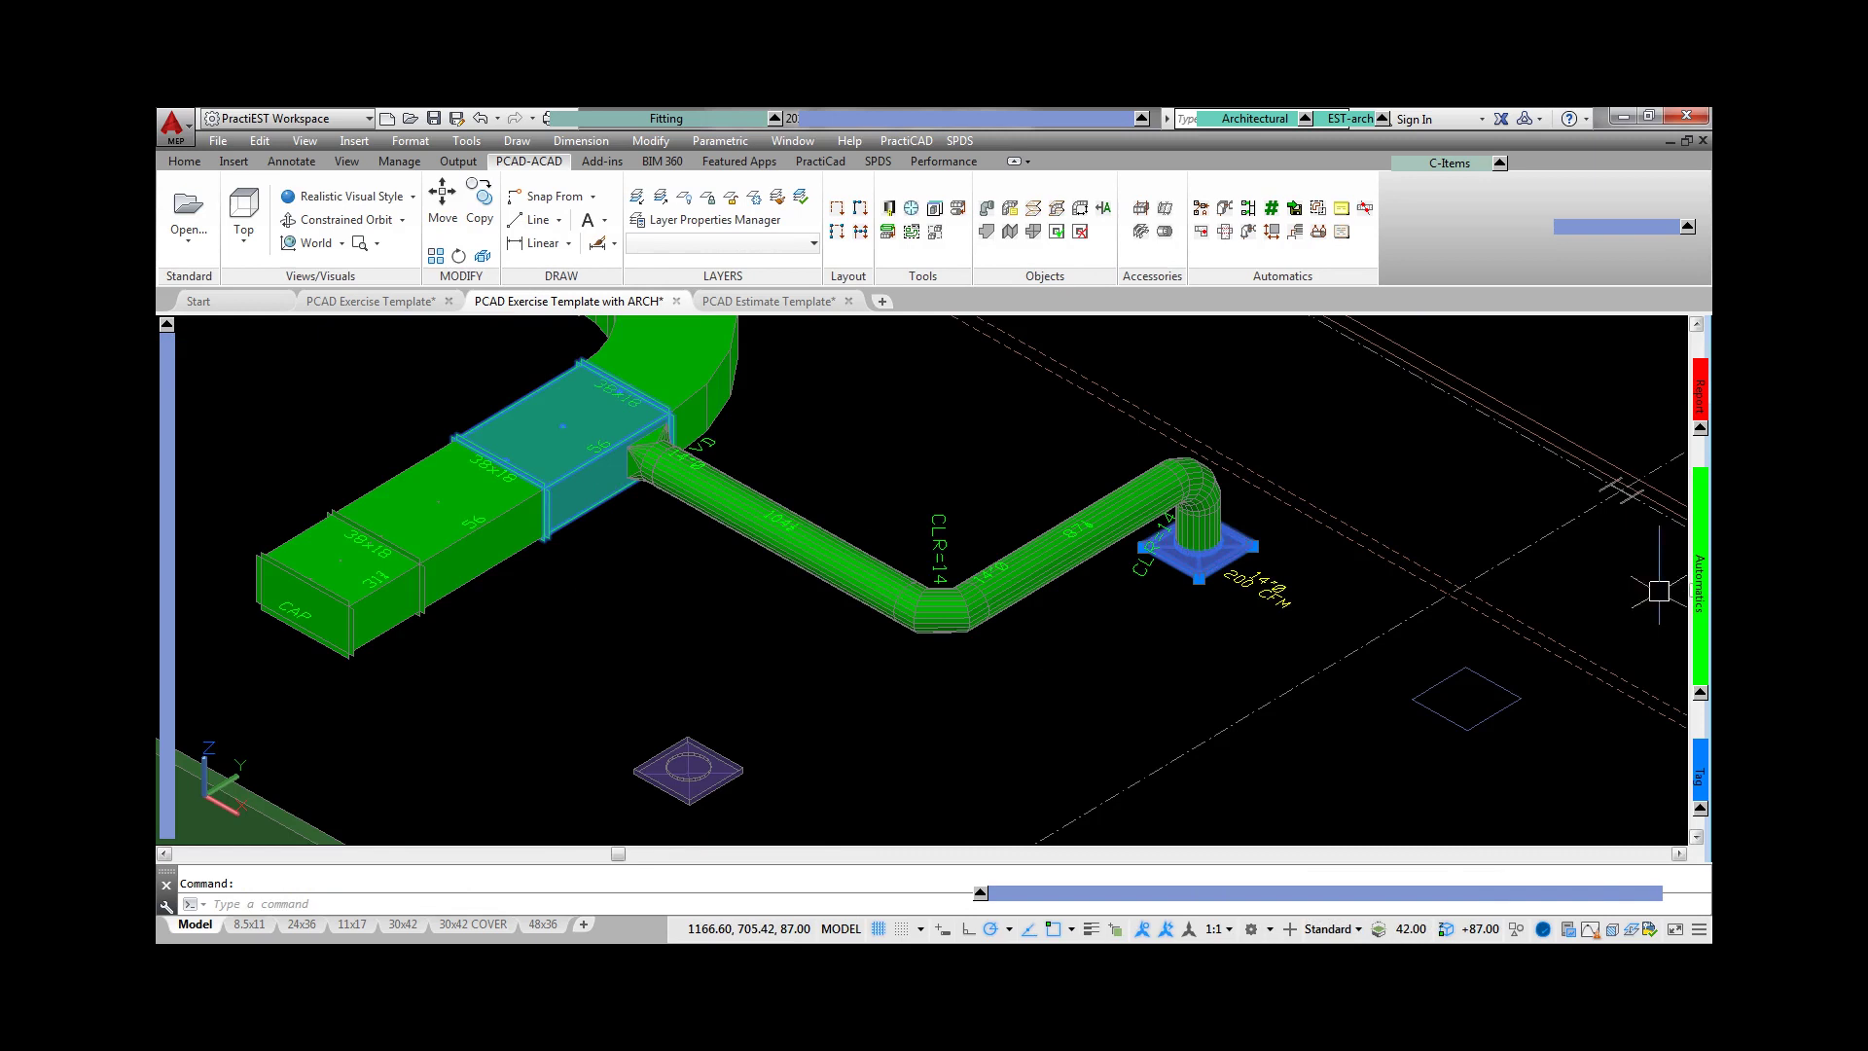
pyautogui.press('Escape')
# - Connect the nearer diffuser to the short capped duct at the main's end with an automatic spin-in tap
pyautogui.click(686, 769)
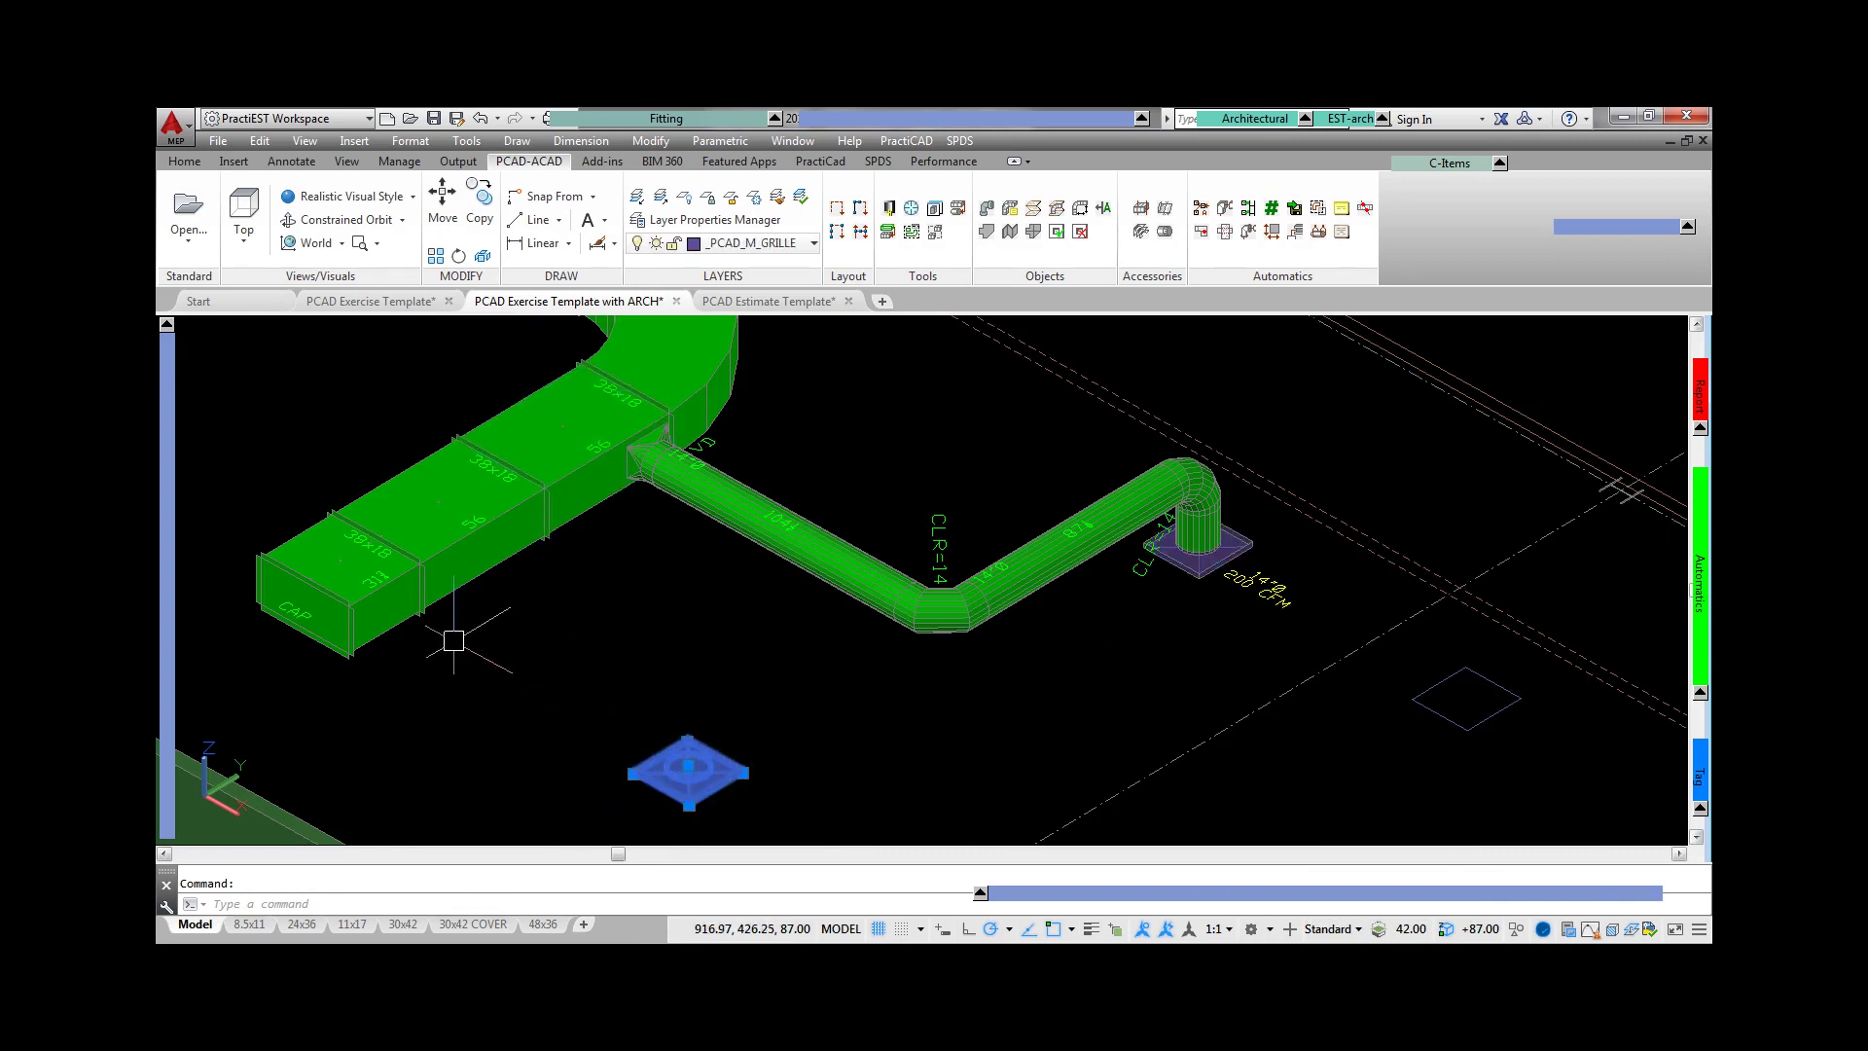
pyautogui.click(311, 593)
pyautogui.moveTo(1698, 588)
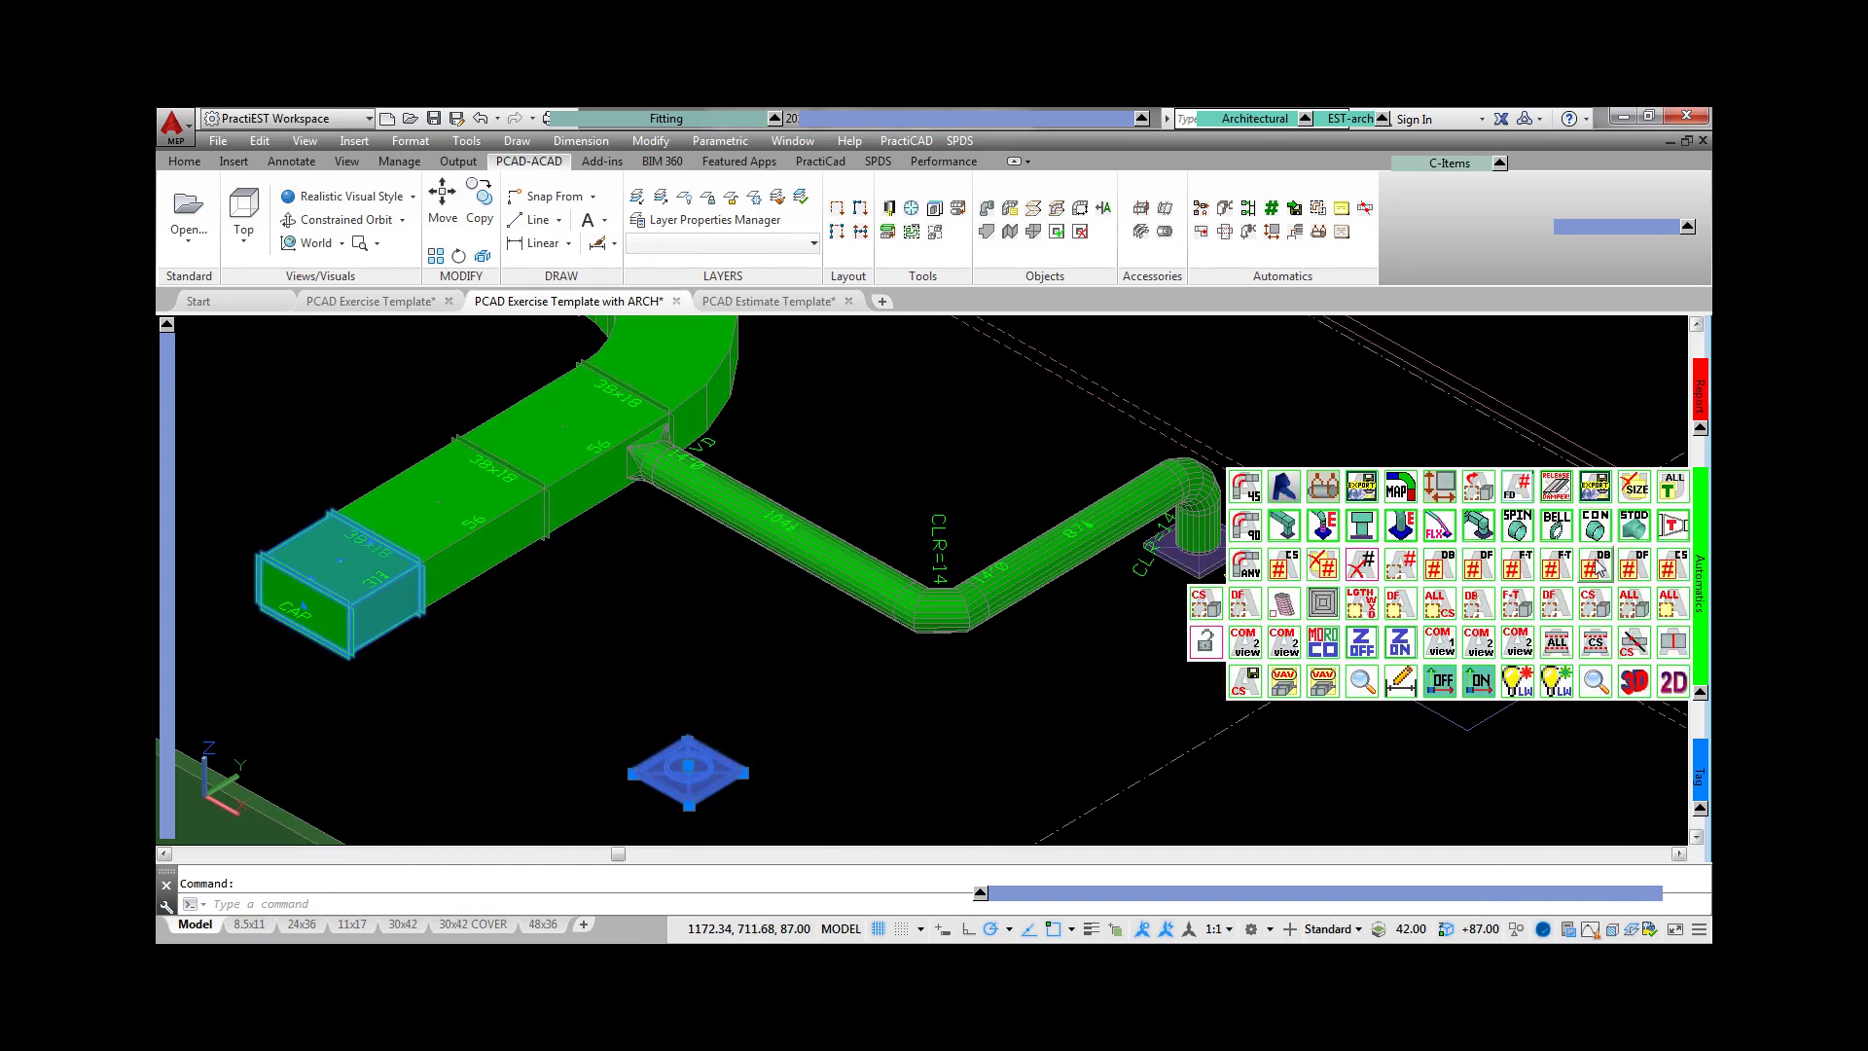
pyautogui.click(1518, 530)
pyautogui.press('Escape')
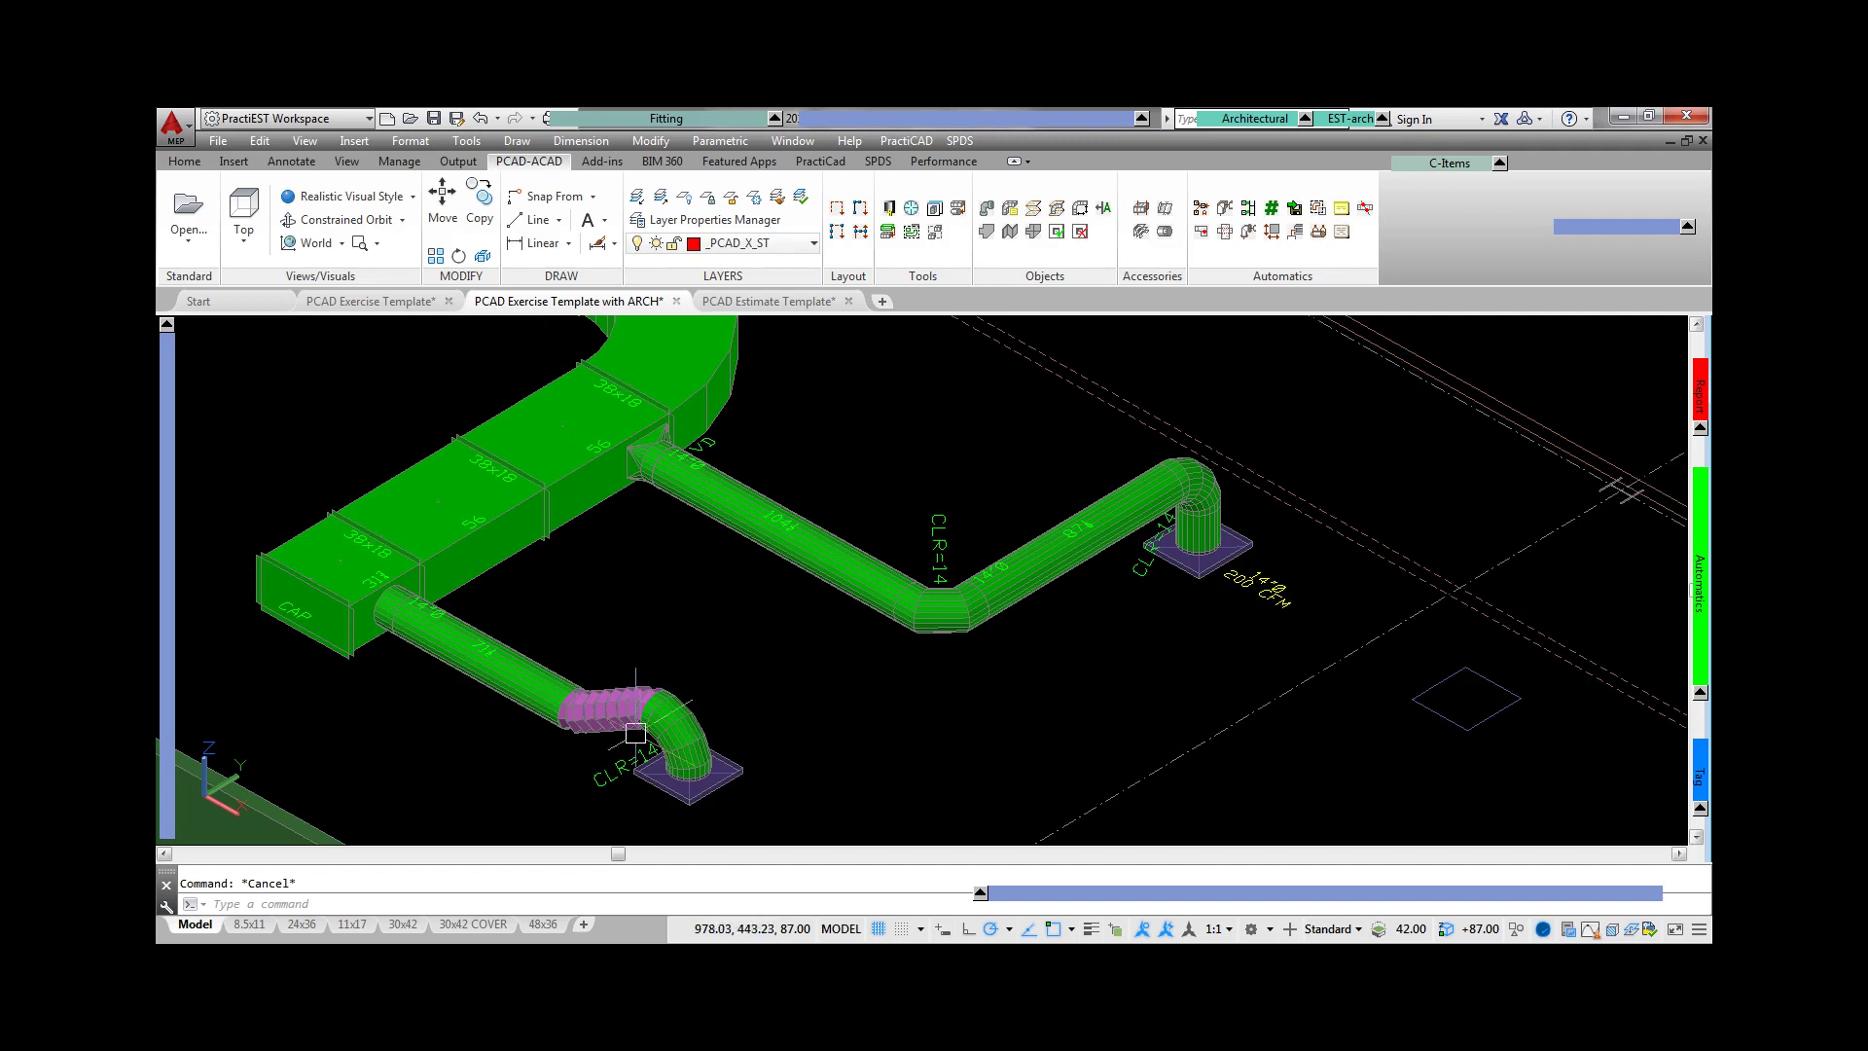
# - Connect the two diffusers directly beneath the 38x18 ducts on either side of the bend with automatic vertical drops
pyautogui.scroll(2, 638, 737)
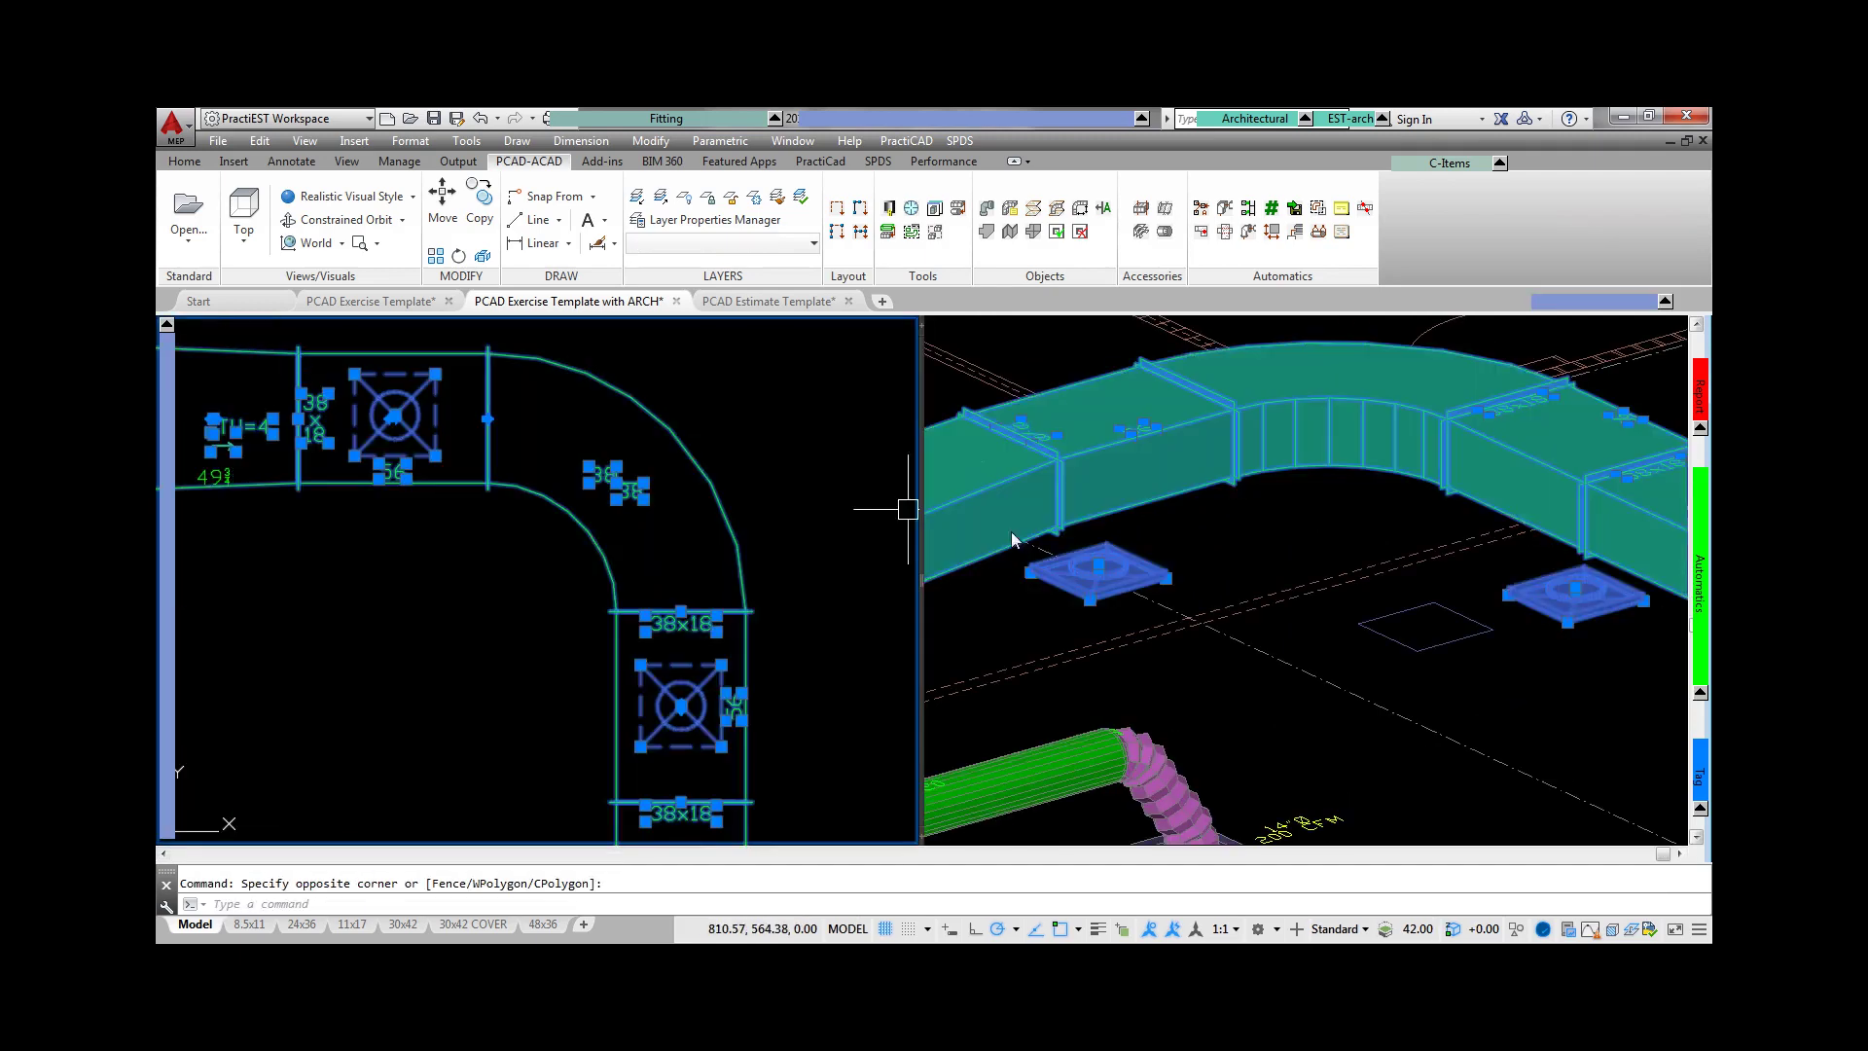
pyautogui.moveTo(1698, 584)
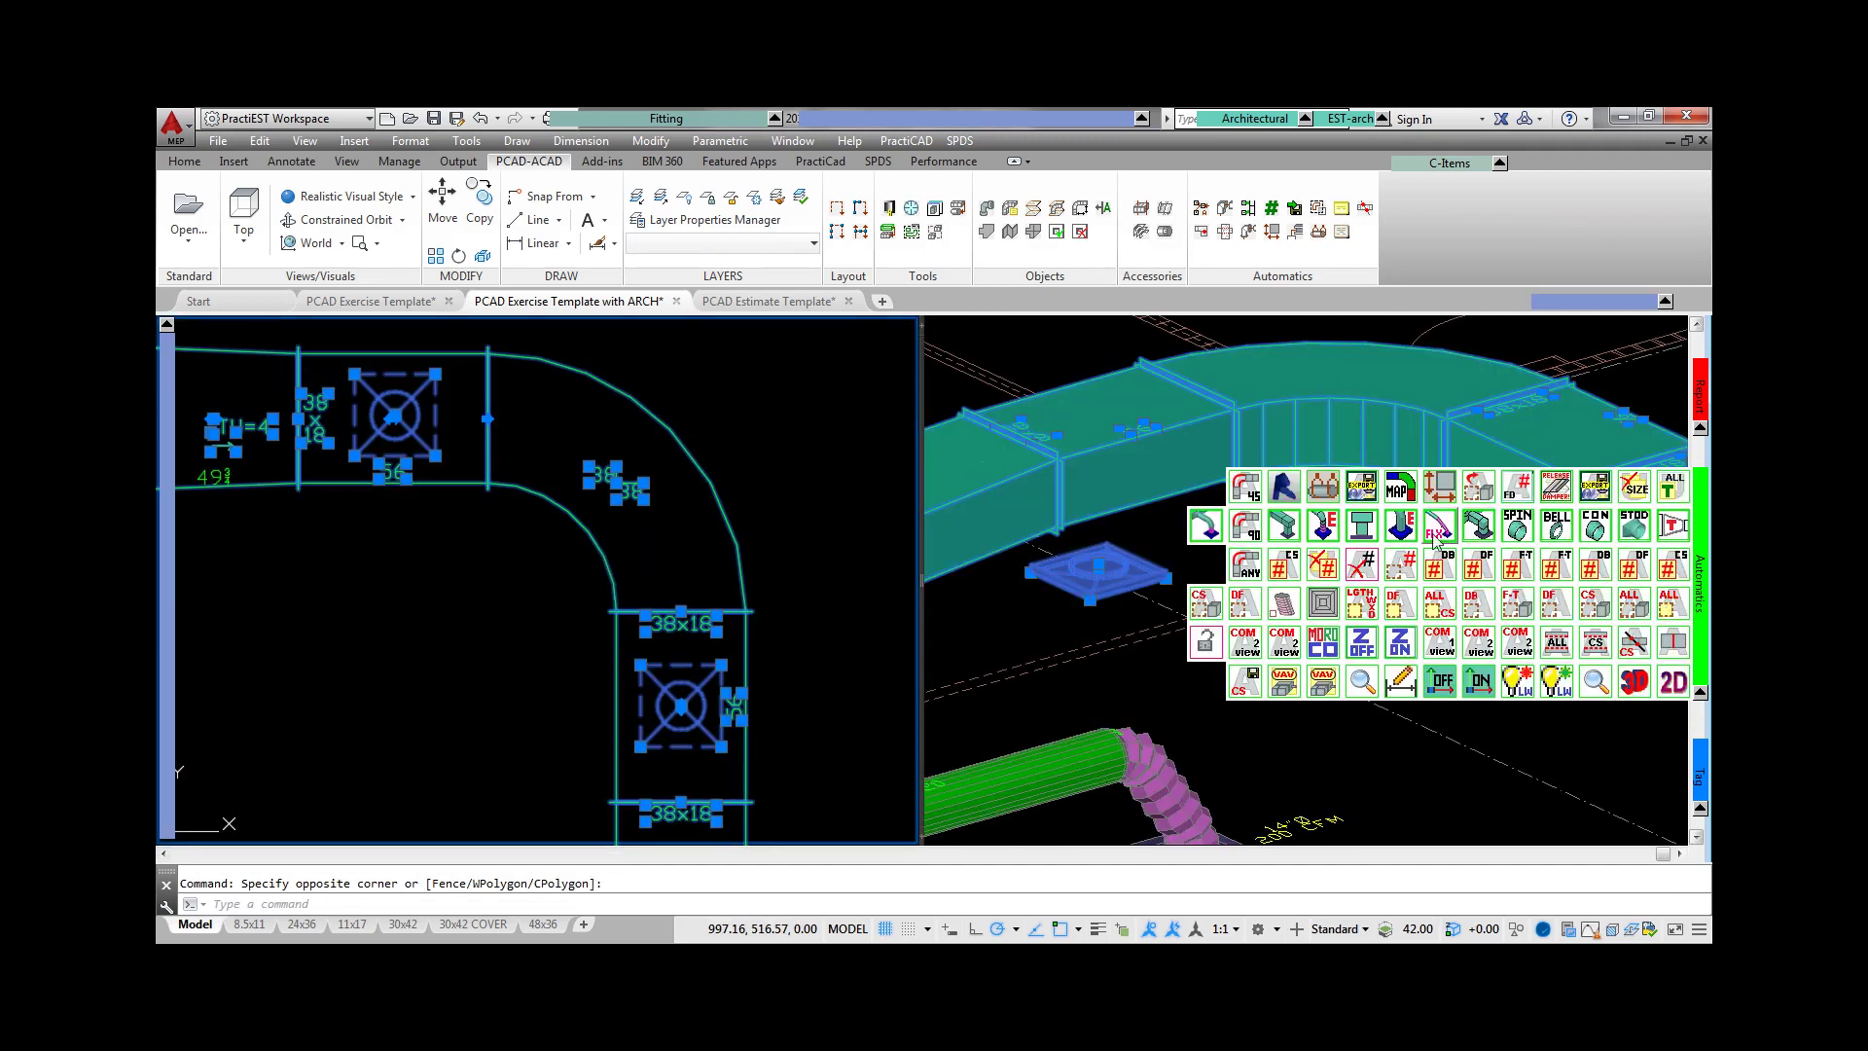
pyautogui.click(1367, 535)
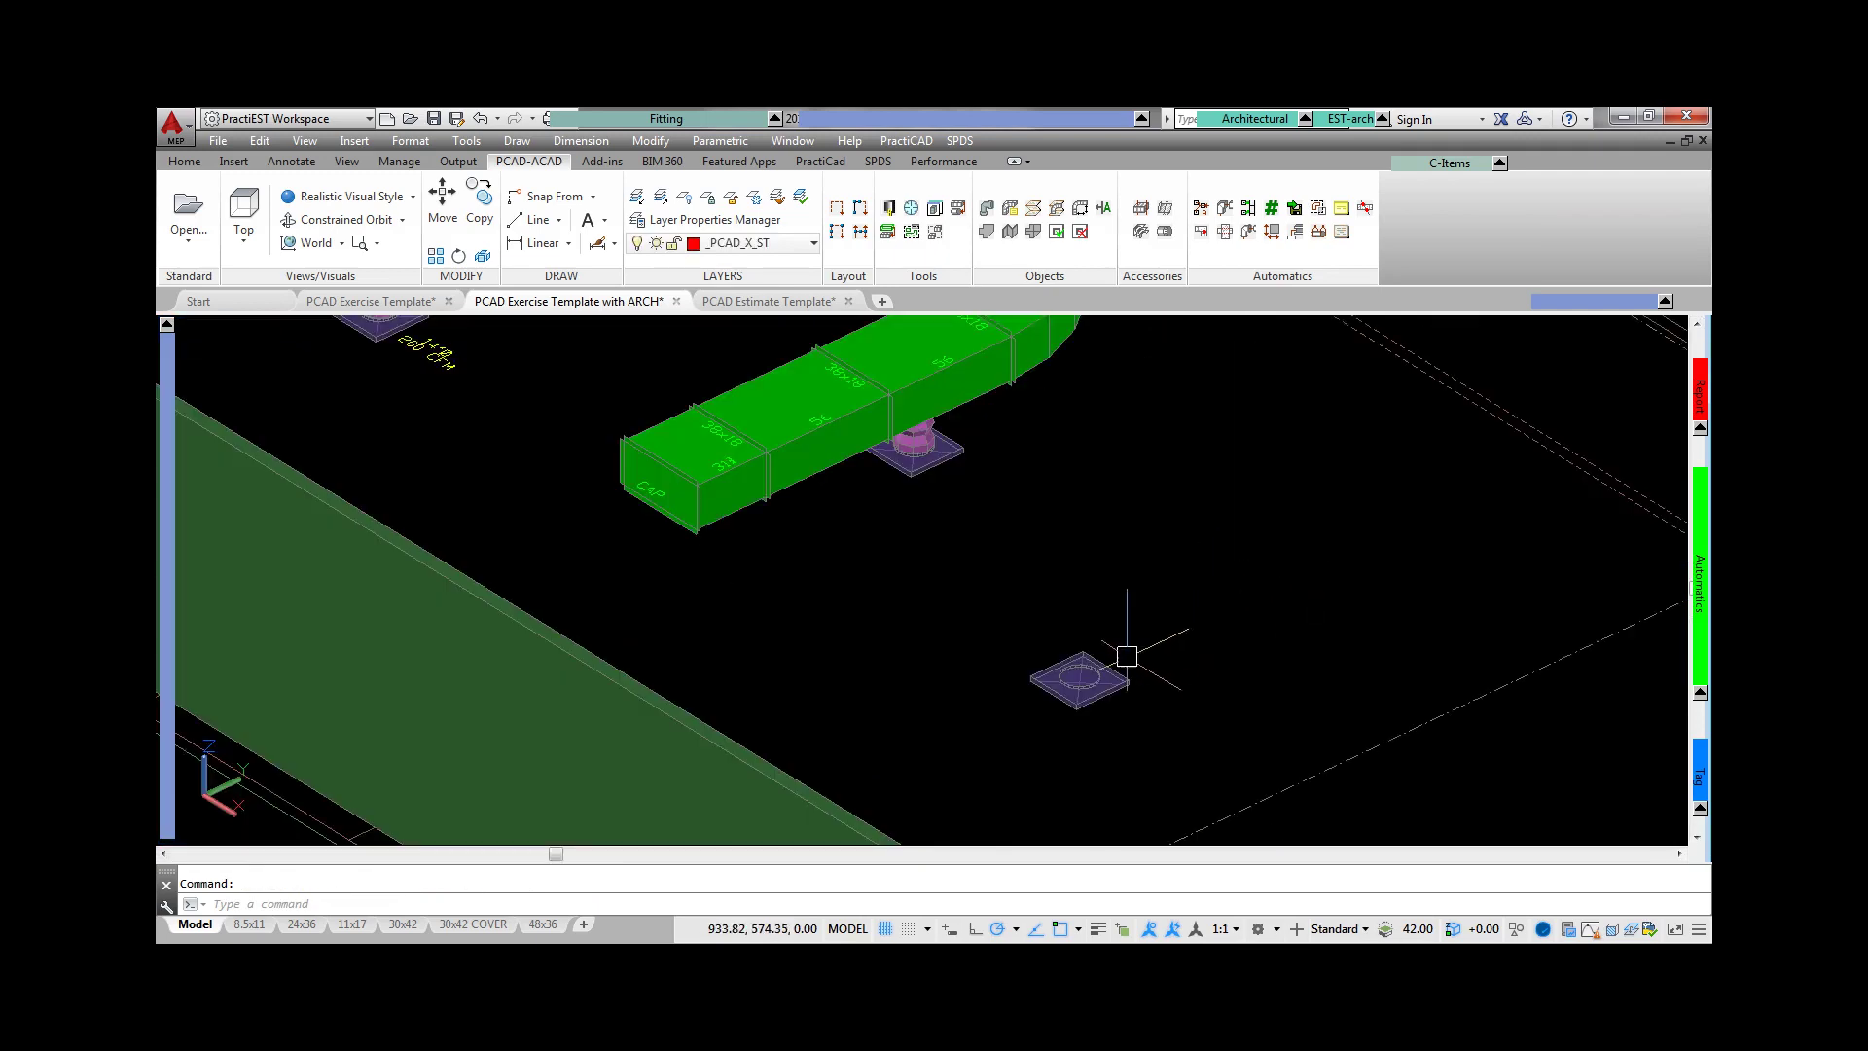
# - Connect the offset diffuser to the middle 38x18 duct with an automatic capped rectangular branch and a vertical drop
pyautogui.click(1078, 678)
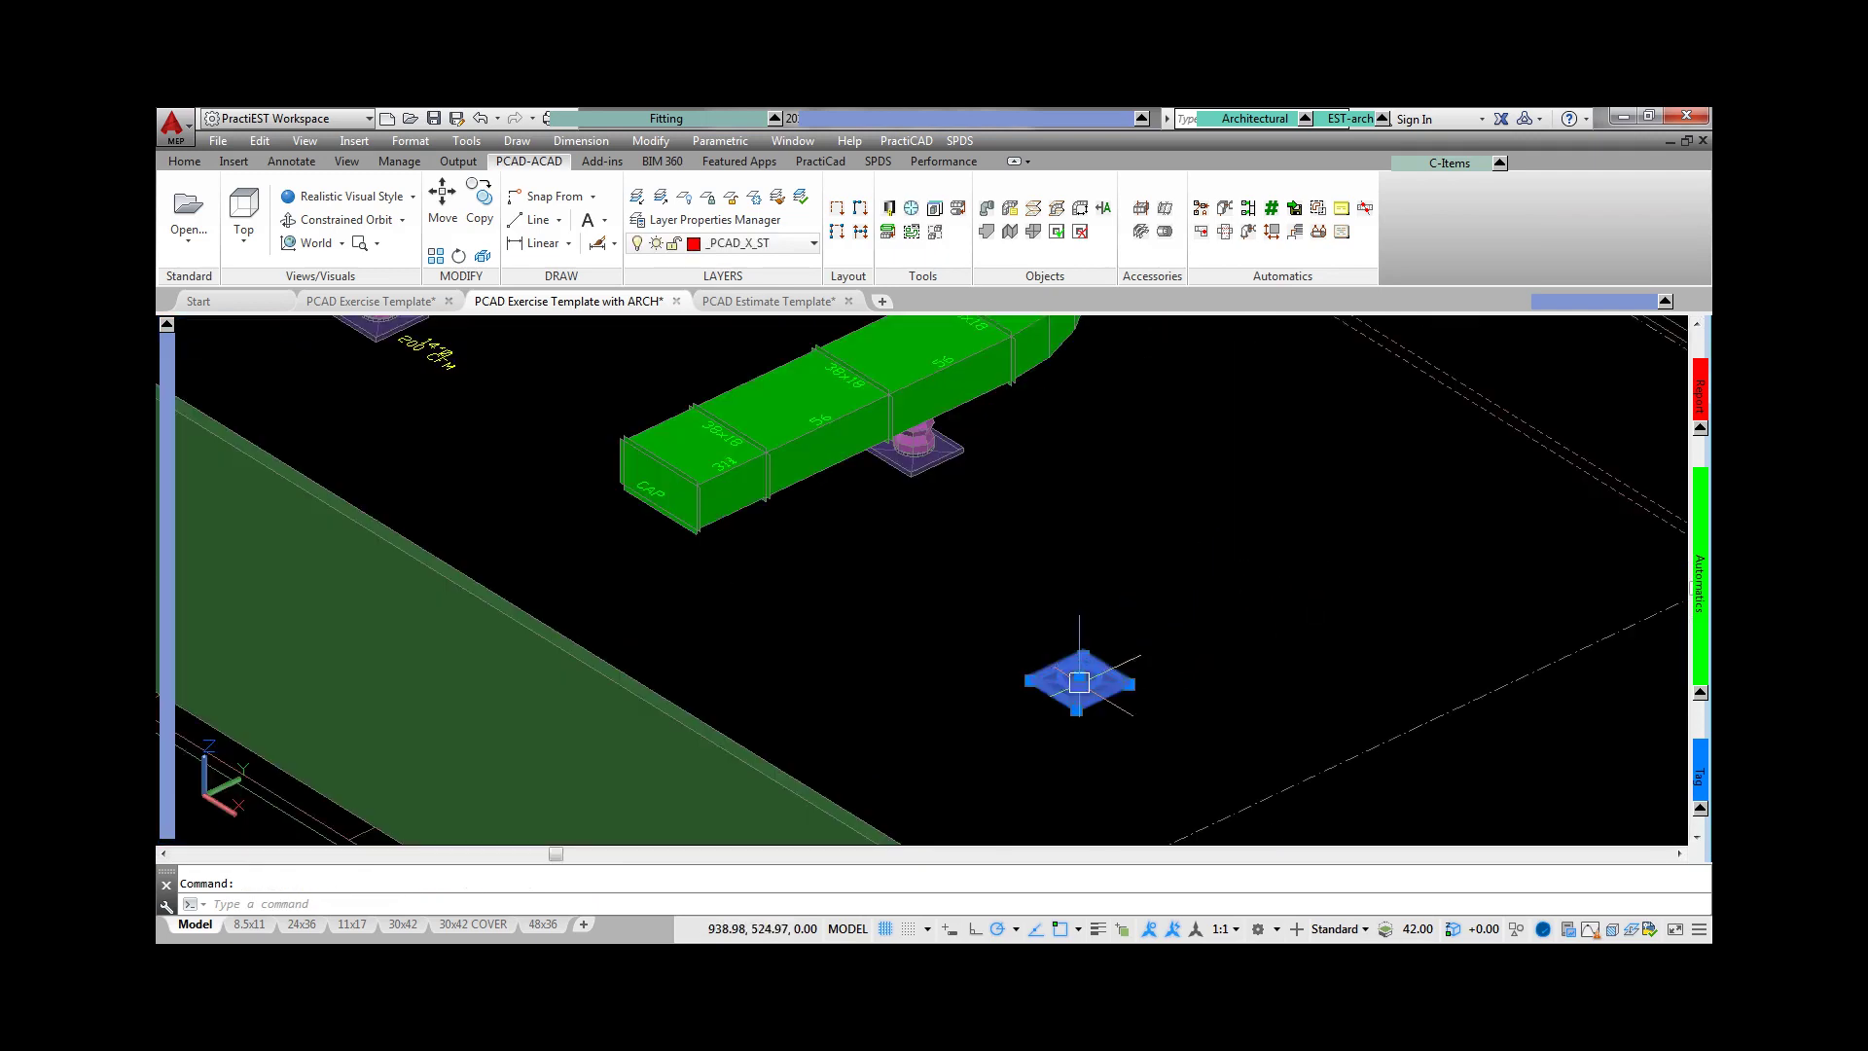
pyautogui.click(826, 457)
pyautogui.moveTo(1698, 574)
pyautogui.click(1276, 532)
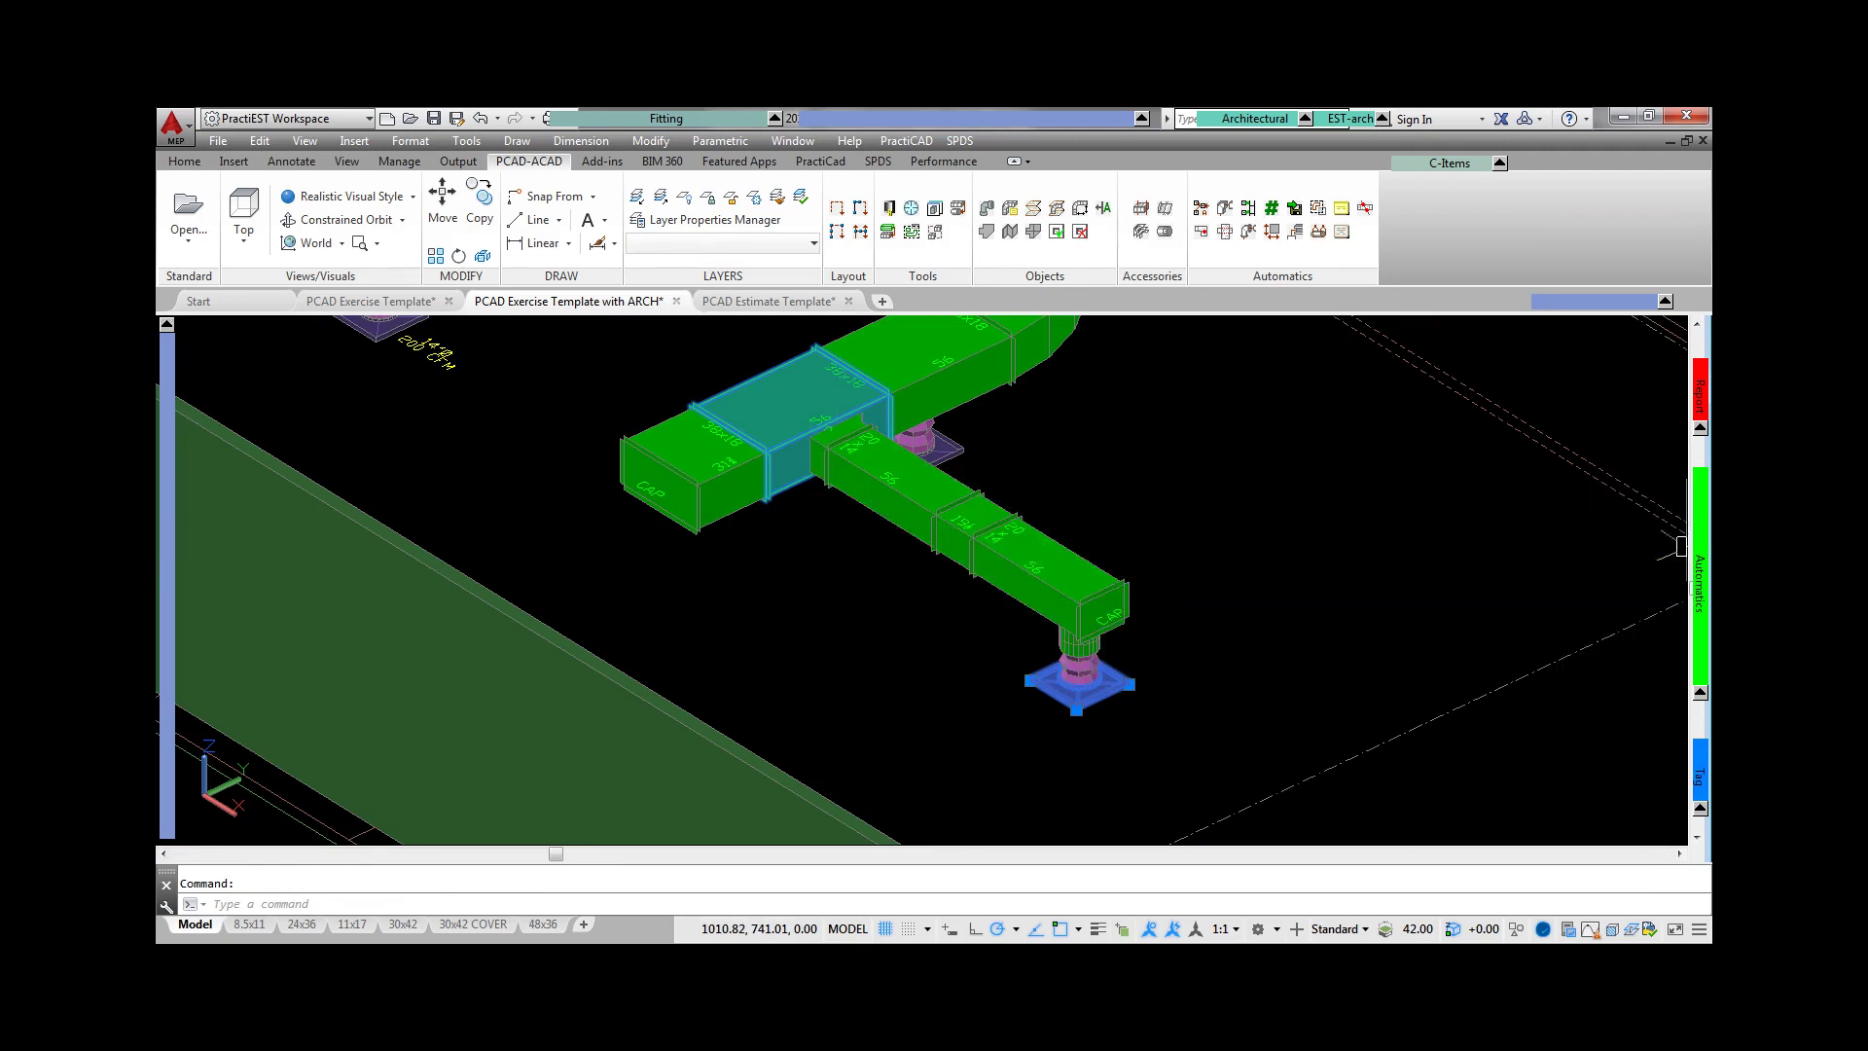
pyautogui.press('Escape')
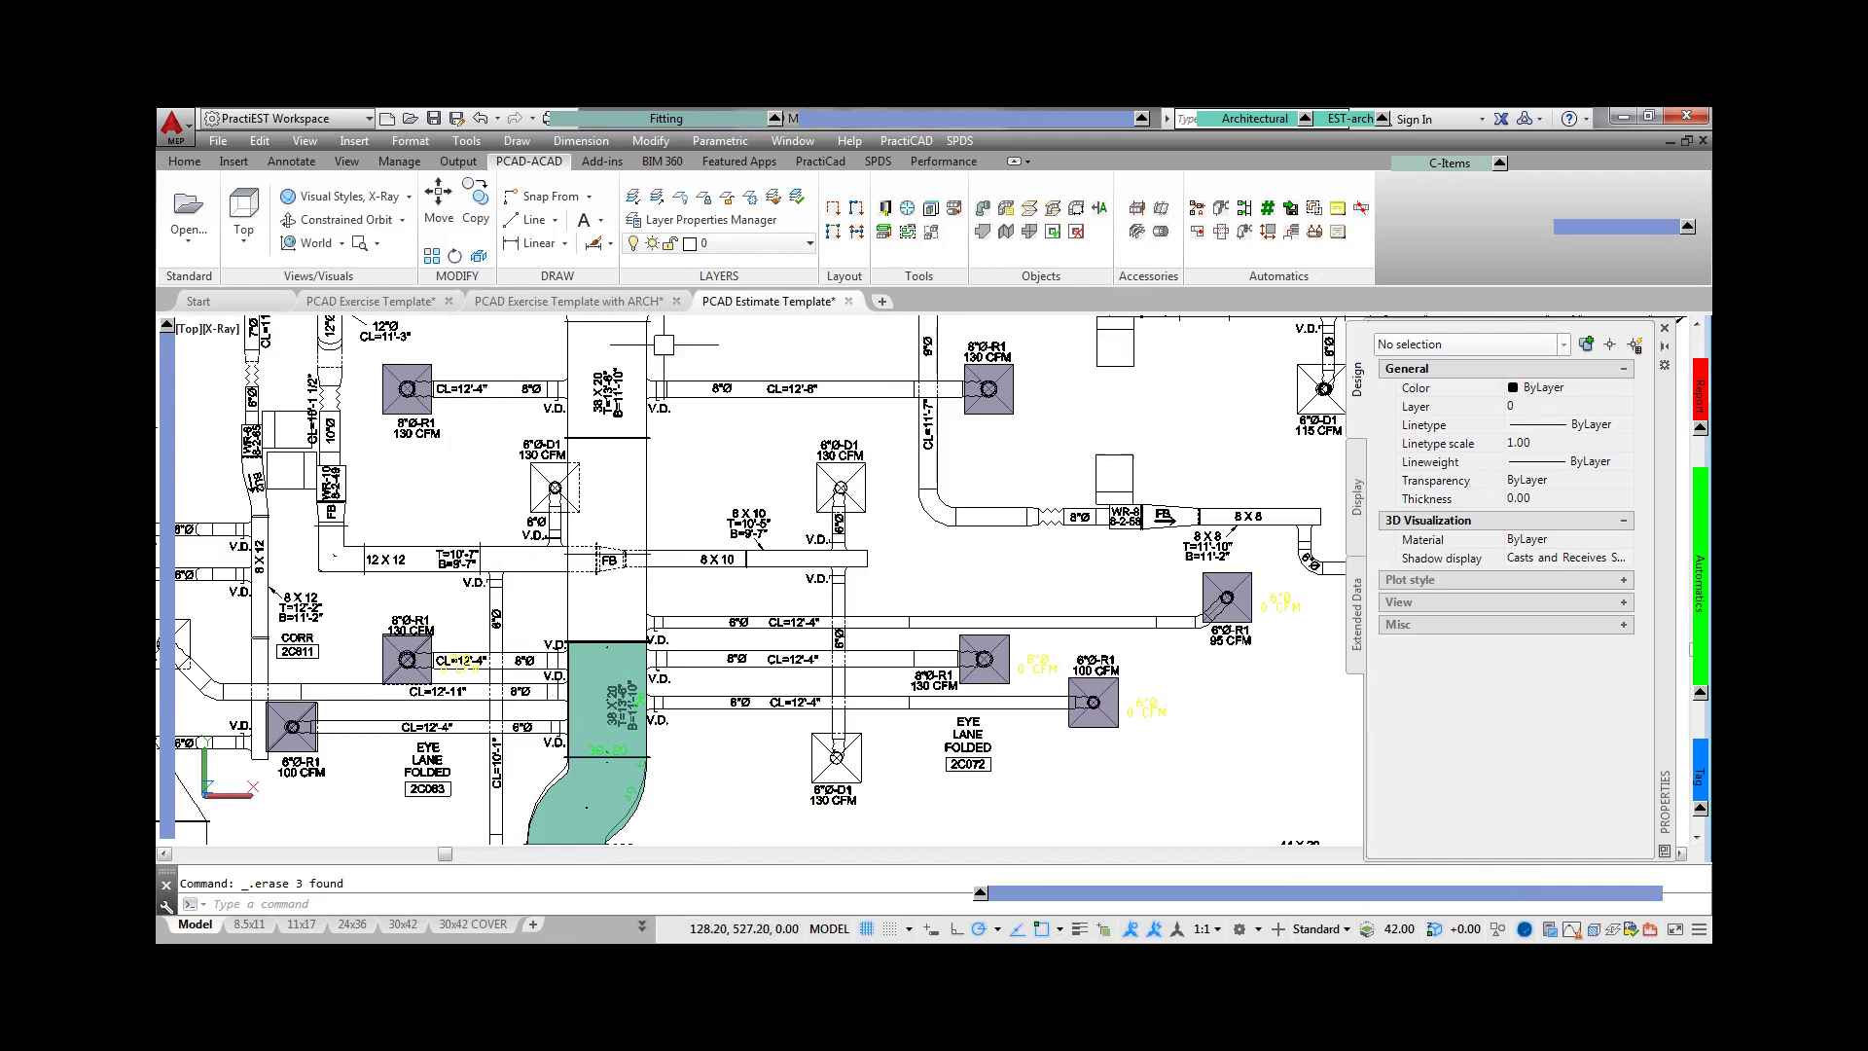
# - Extend the main duct in the PCAD Estimate Template drawing with straight duct pieces traced over the background plan
pyautogui.click(615, 124)
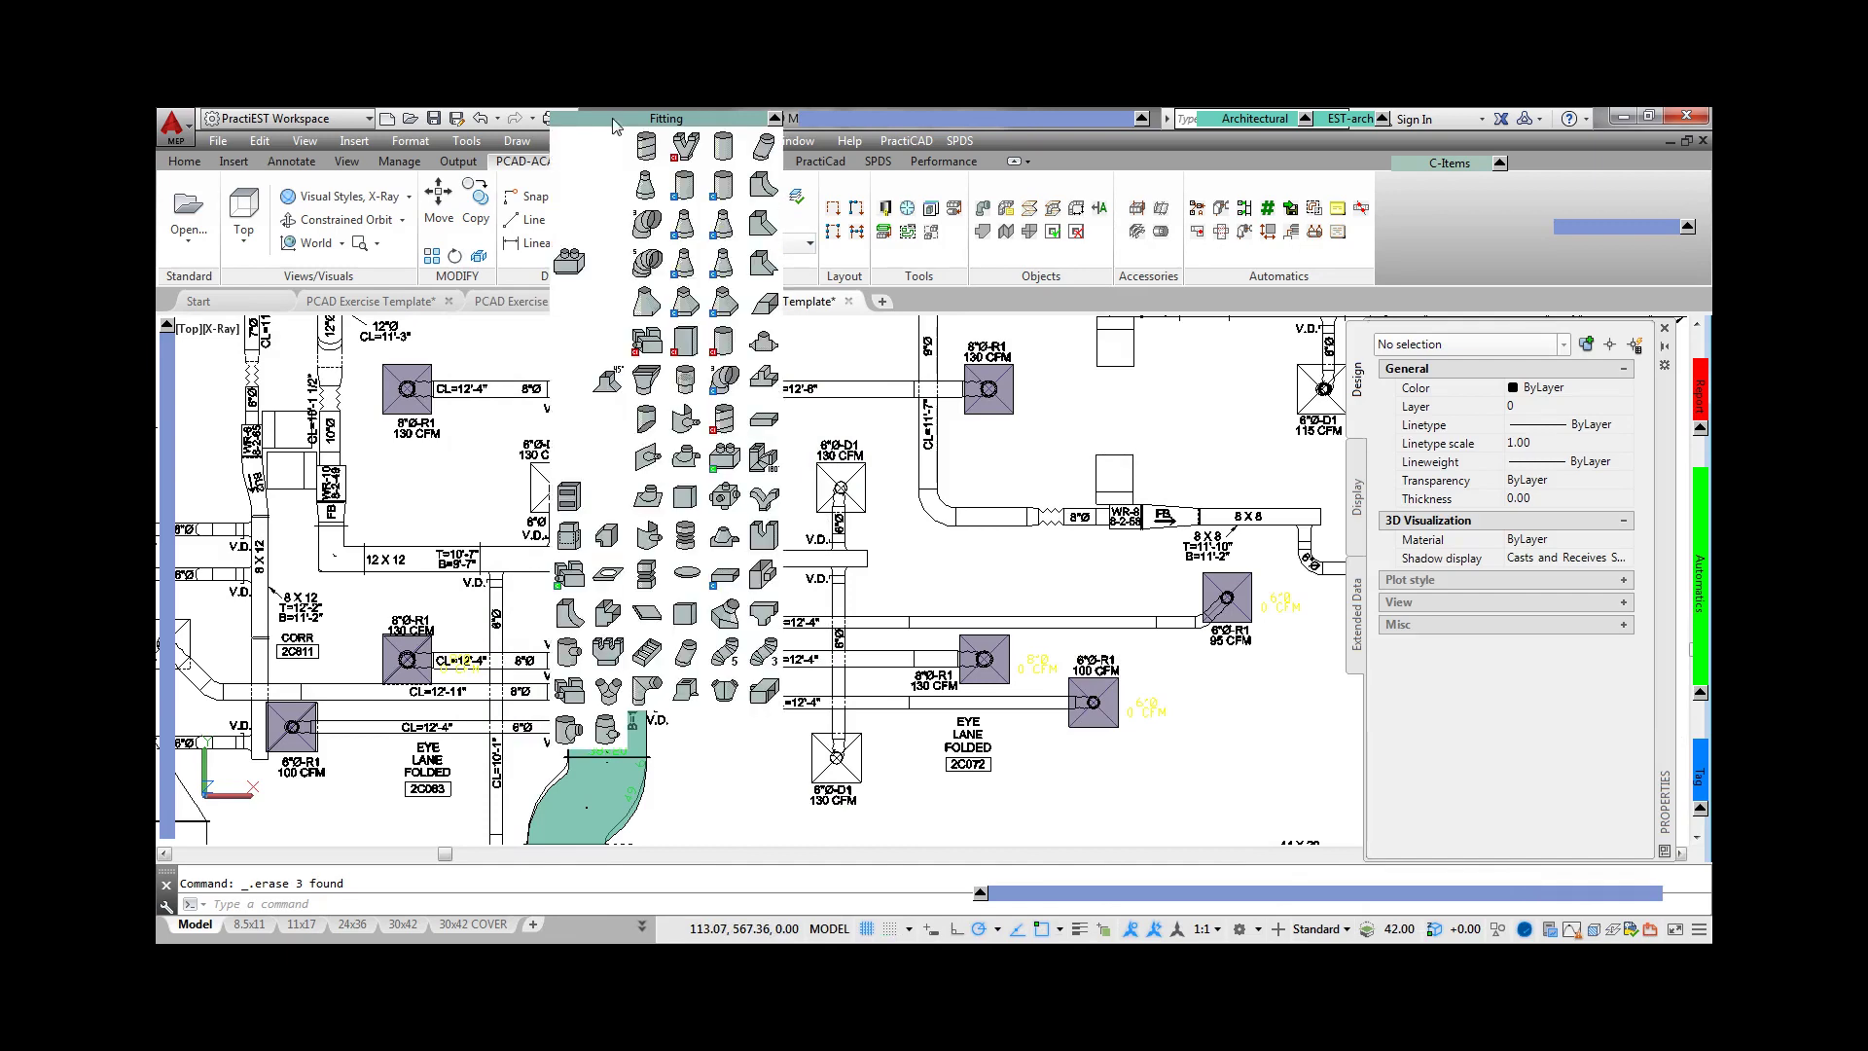
pyautogui.click(570, 457)
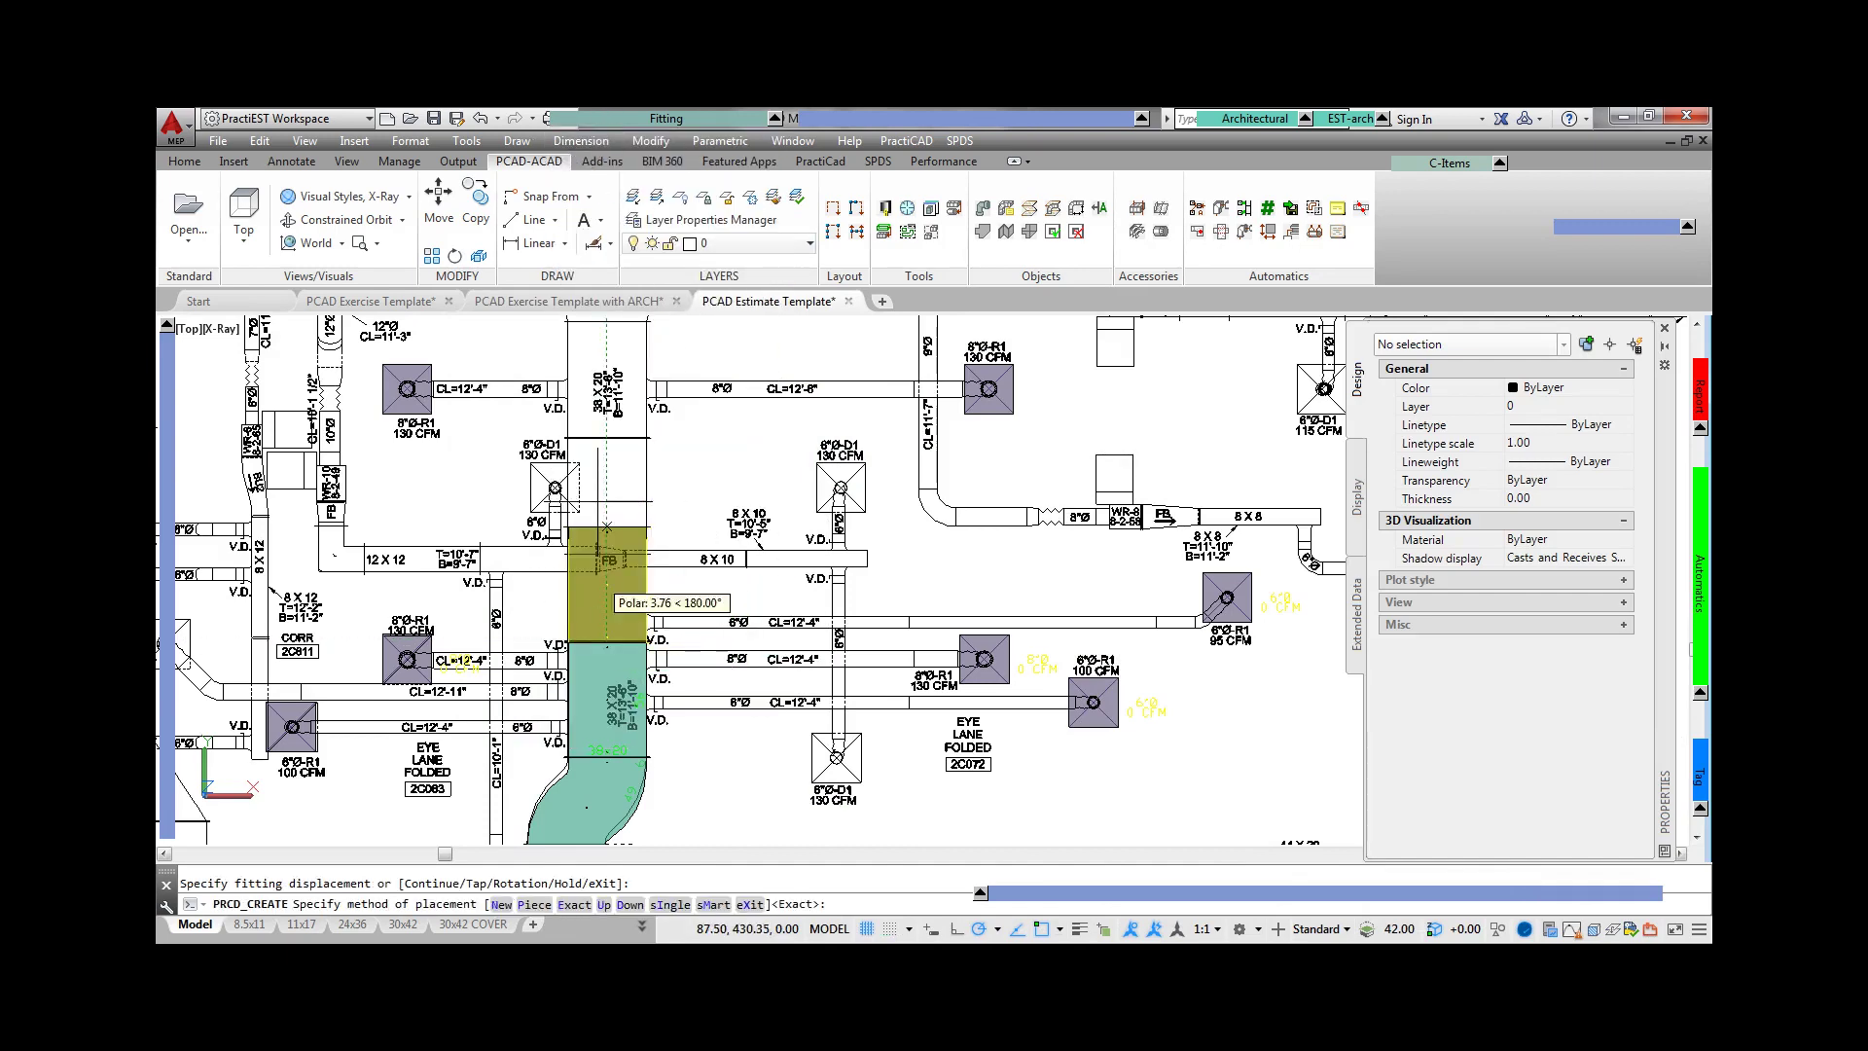
pyautogui.press('Escape')
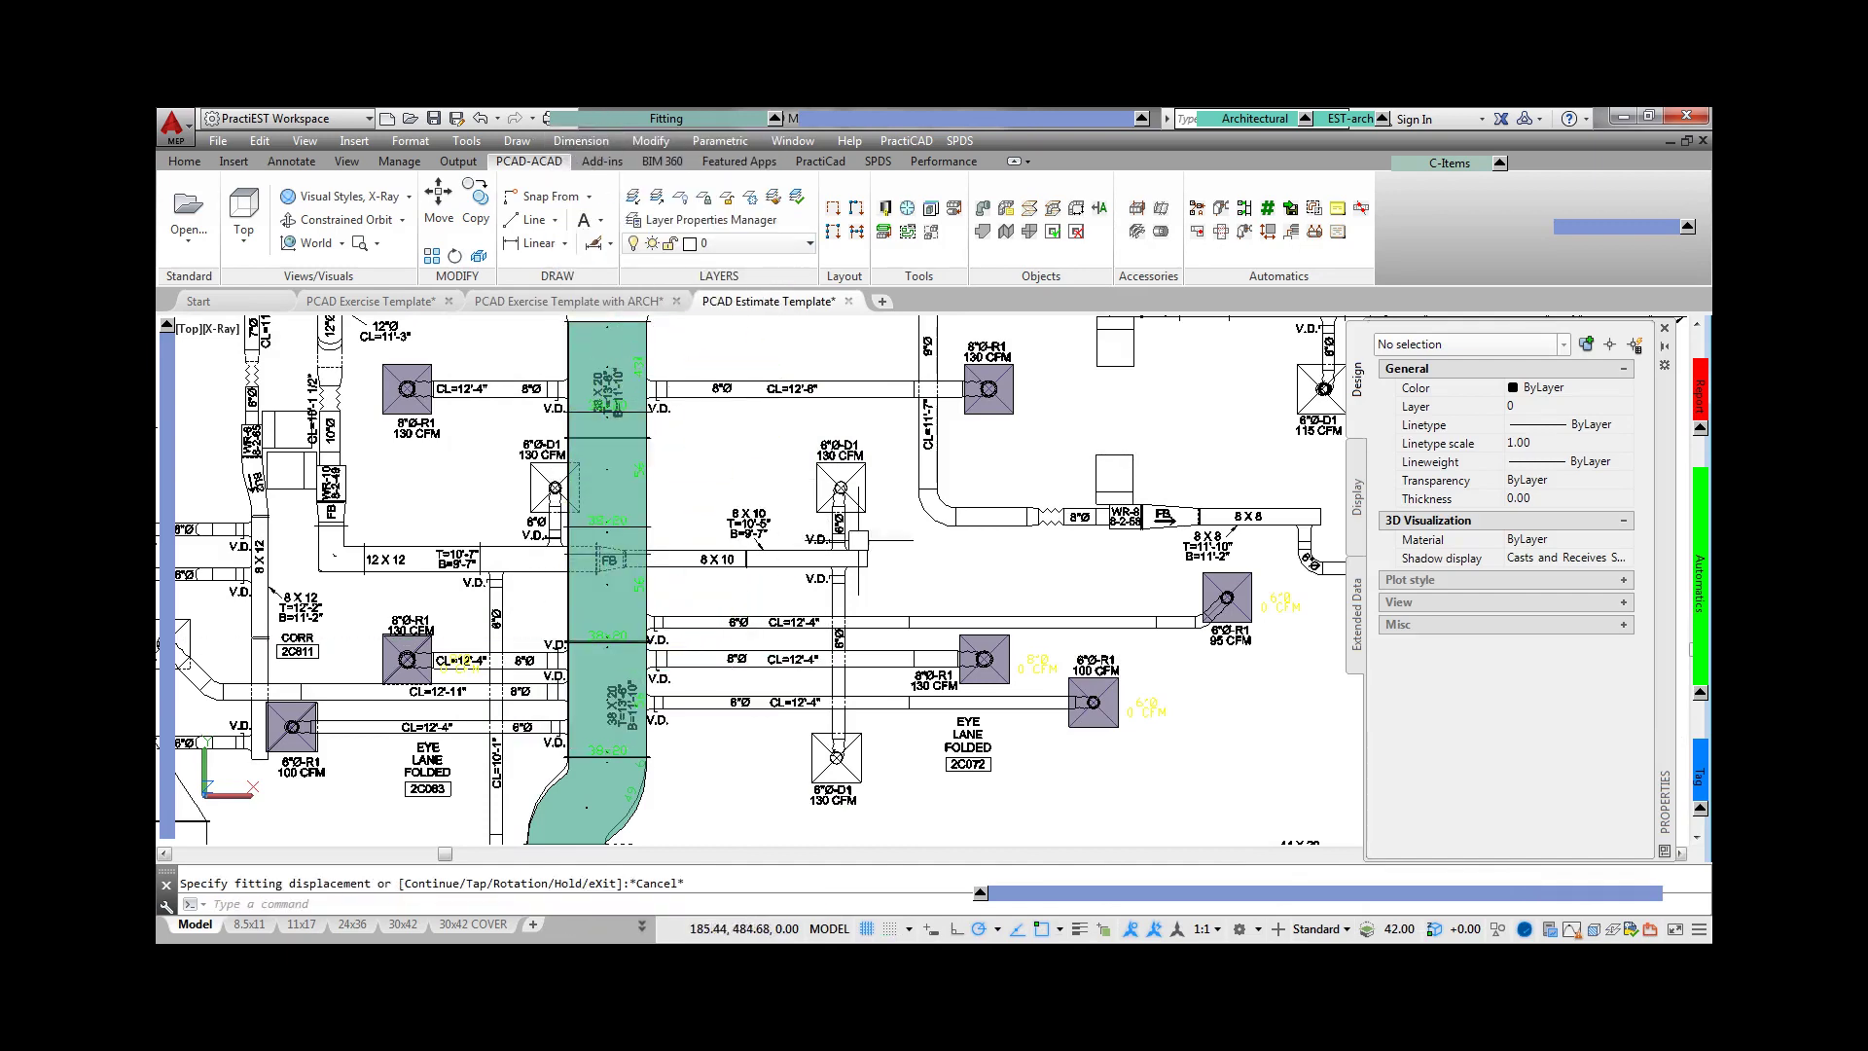
# - Select the 130 CFM and 100 CFM R1 diffusers beside the main near room 2C072
pyautogui.click(1270, 728)
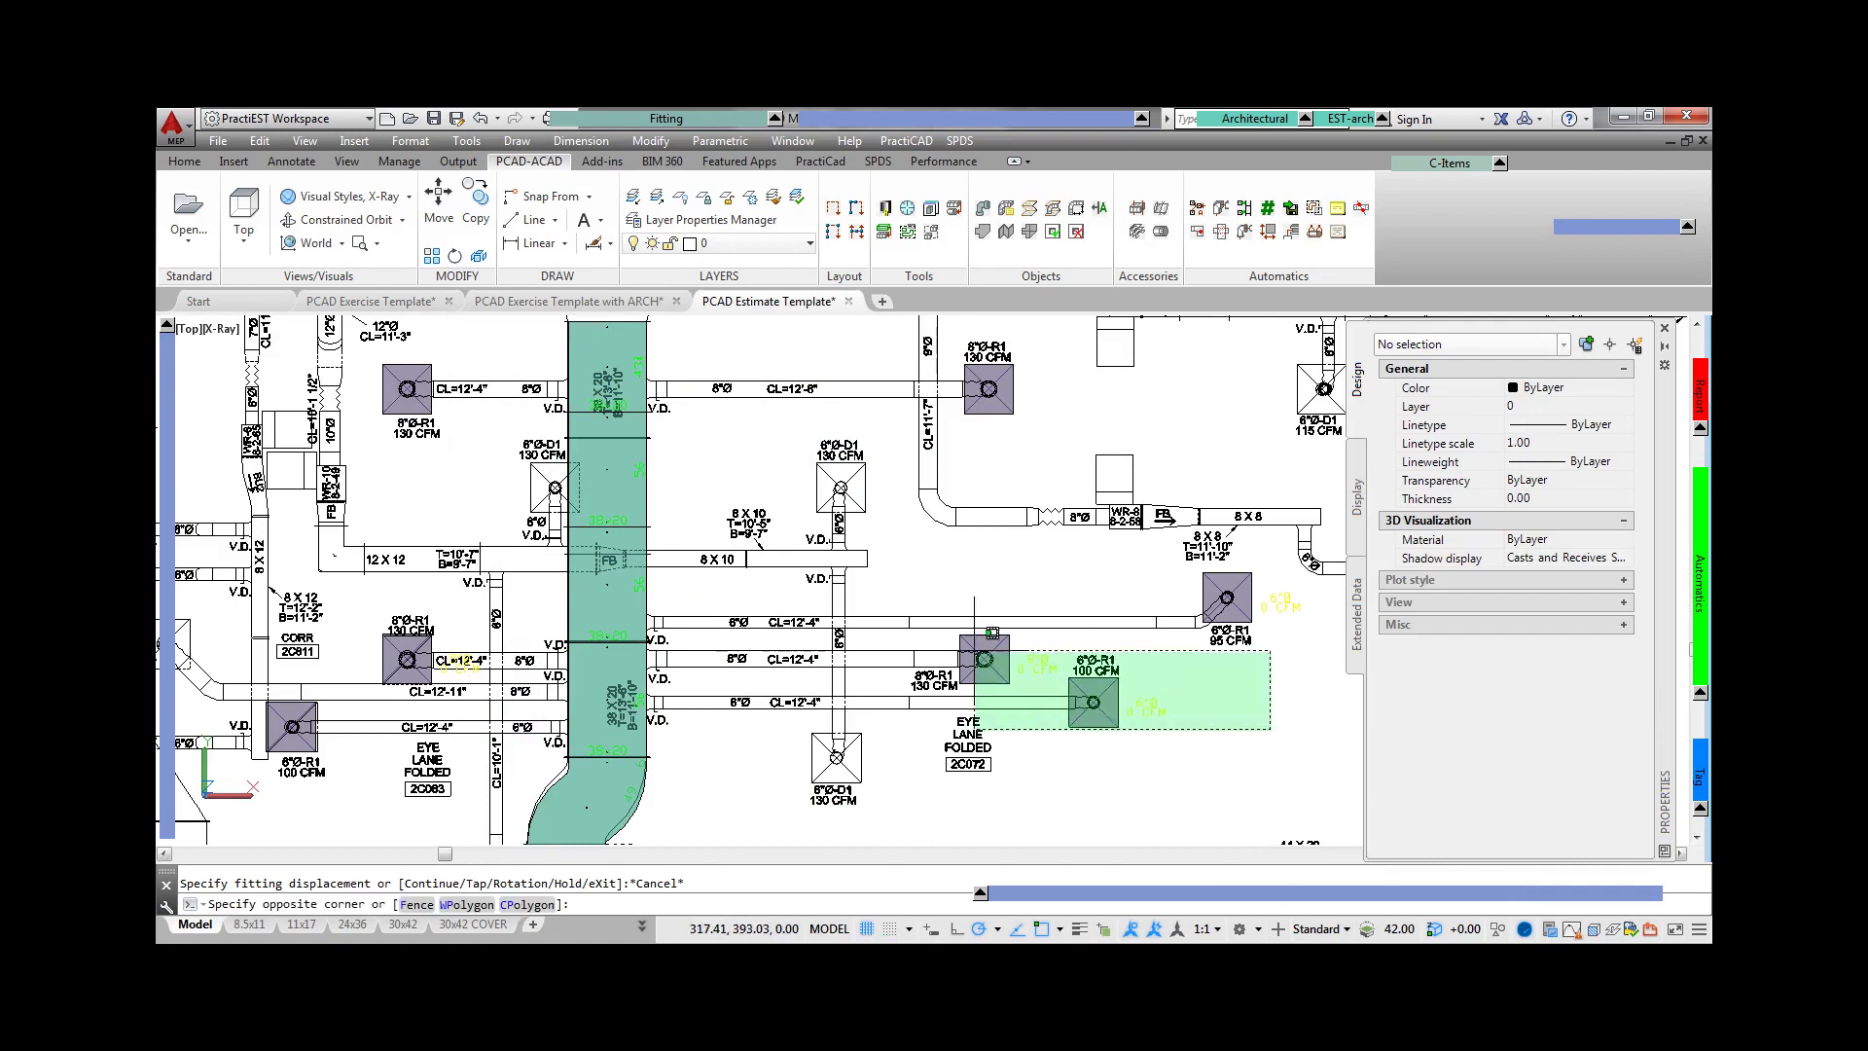
pyautogui.click(267, 392)
pyautogui.moveTo(1705, 587)
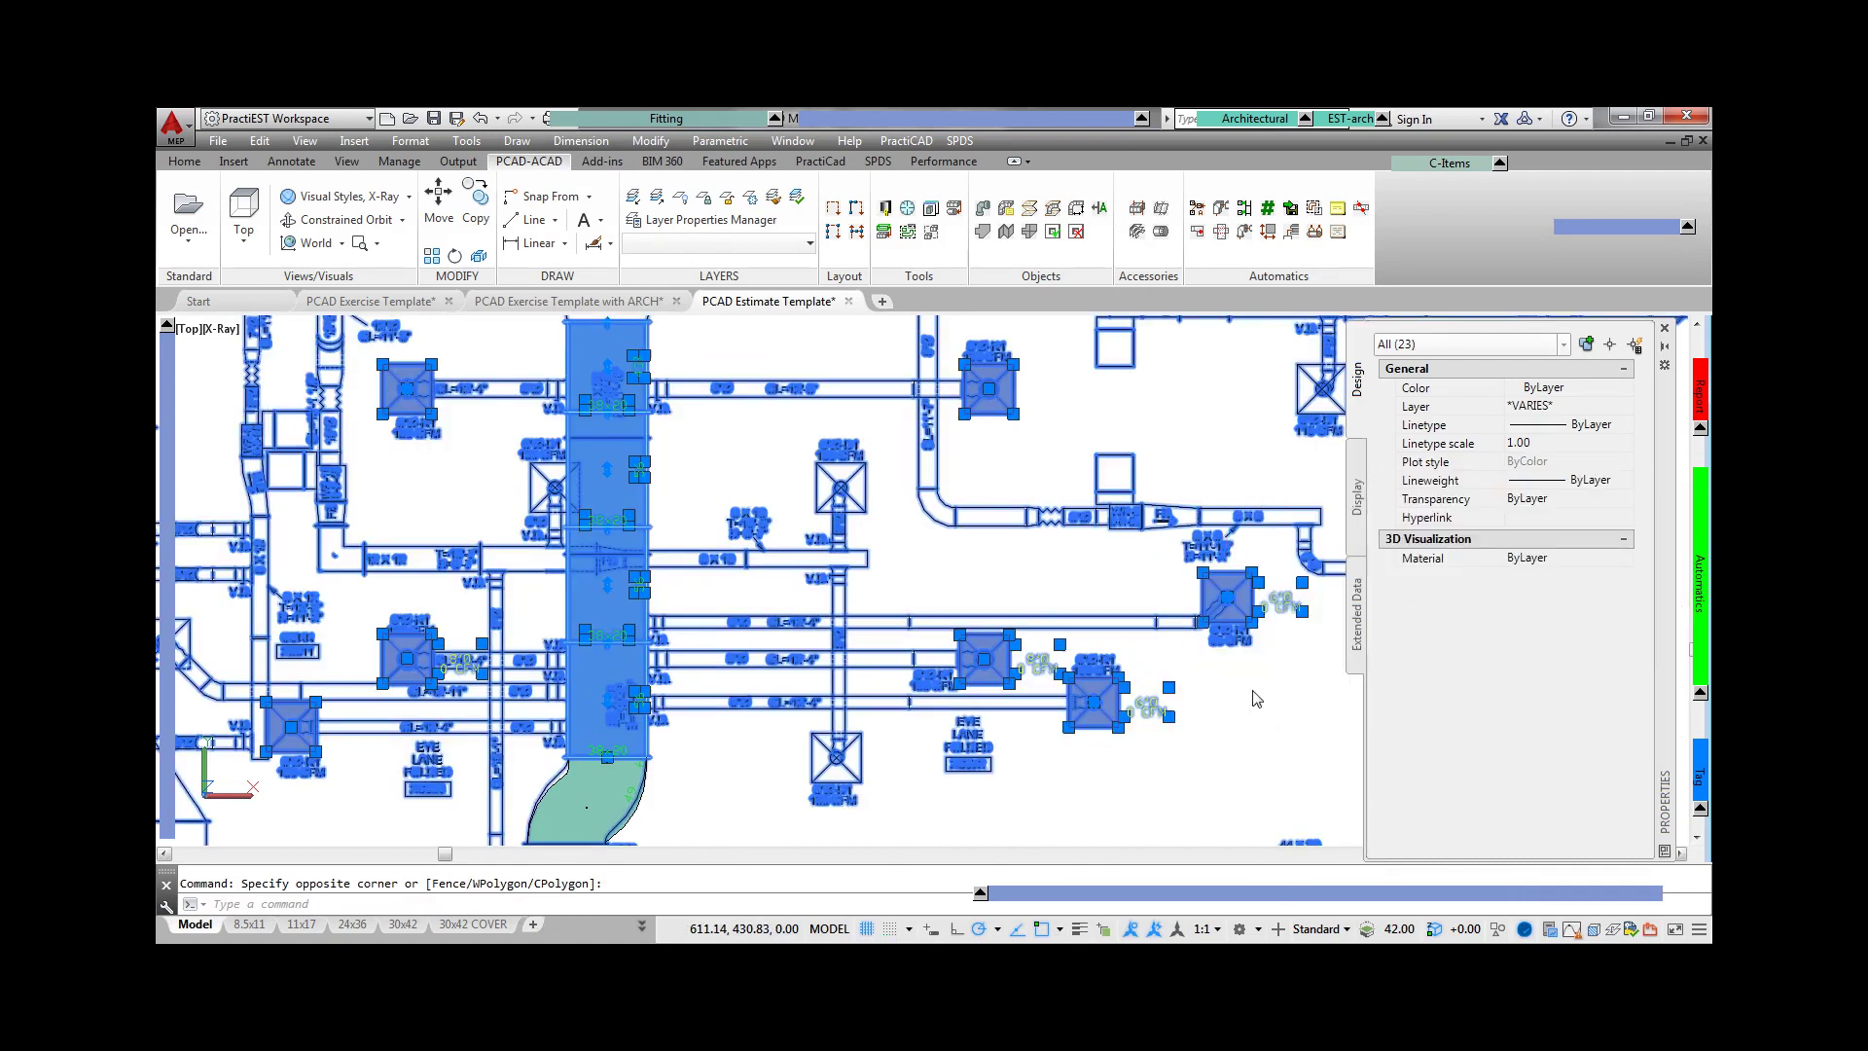
pyautogui.press('Escape')
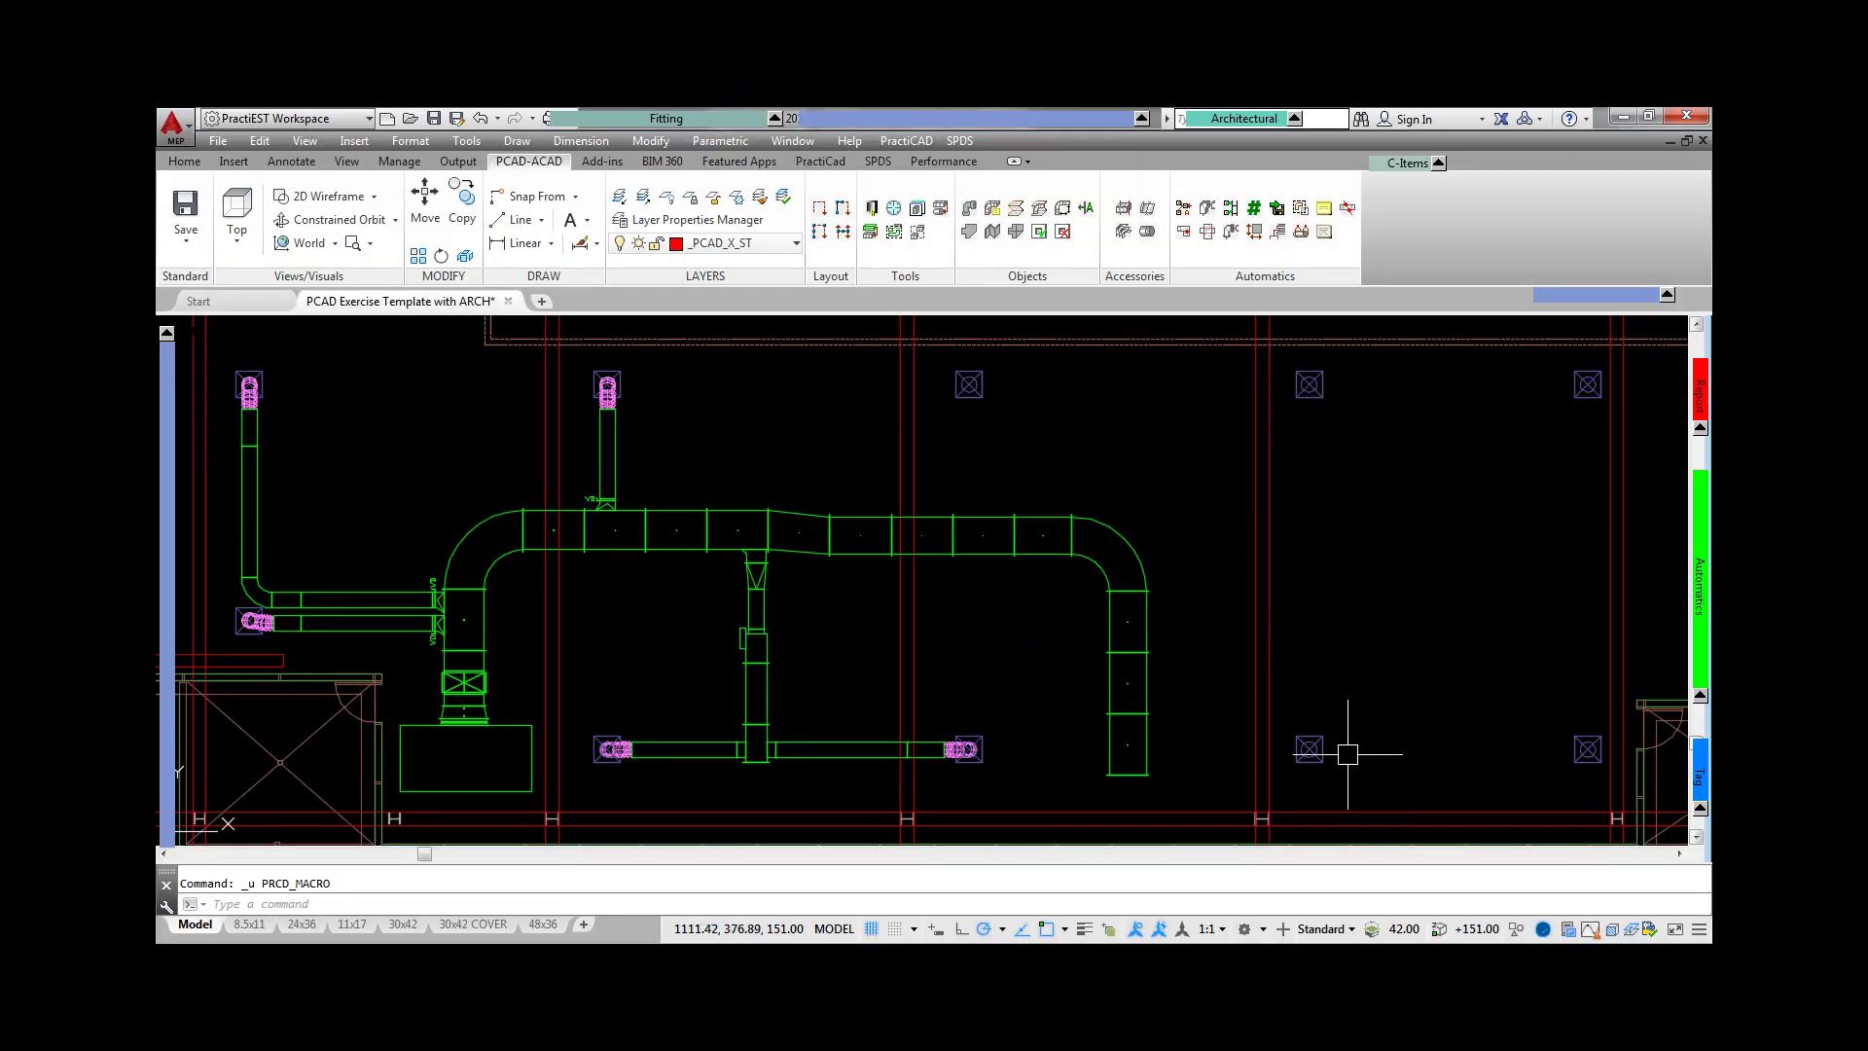
# - Automatically connect the three unconnected diffusers around the elbow and downstream run to the main duct
pyautogui.click(1379, 784)
pyautogui.click(1100, 369)
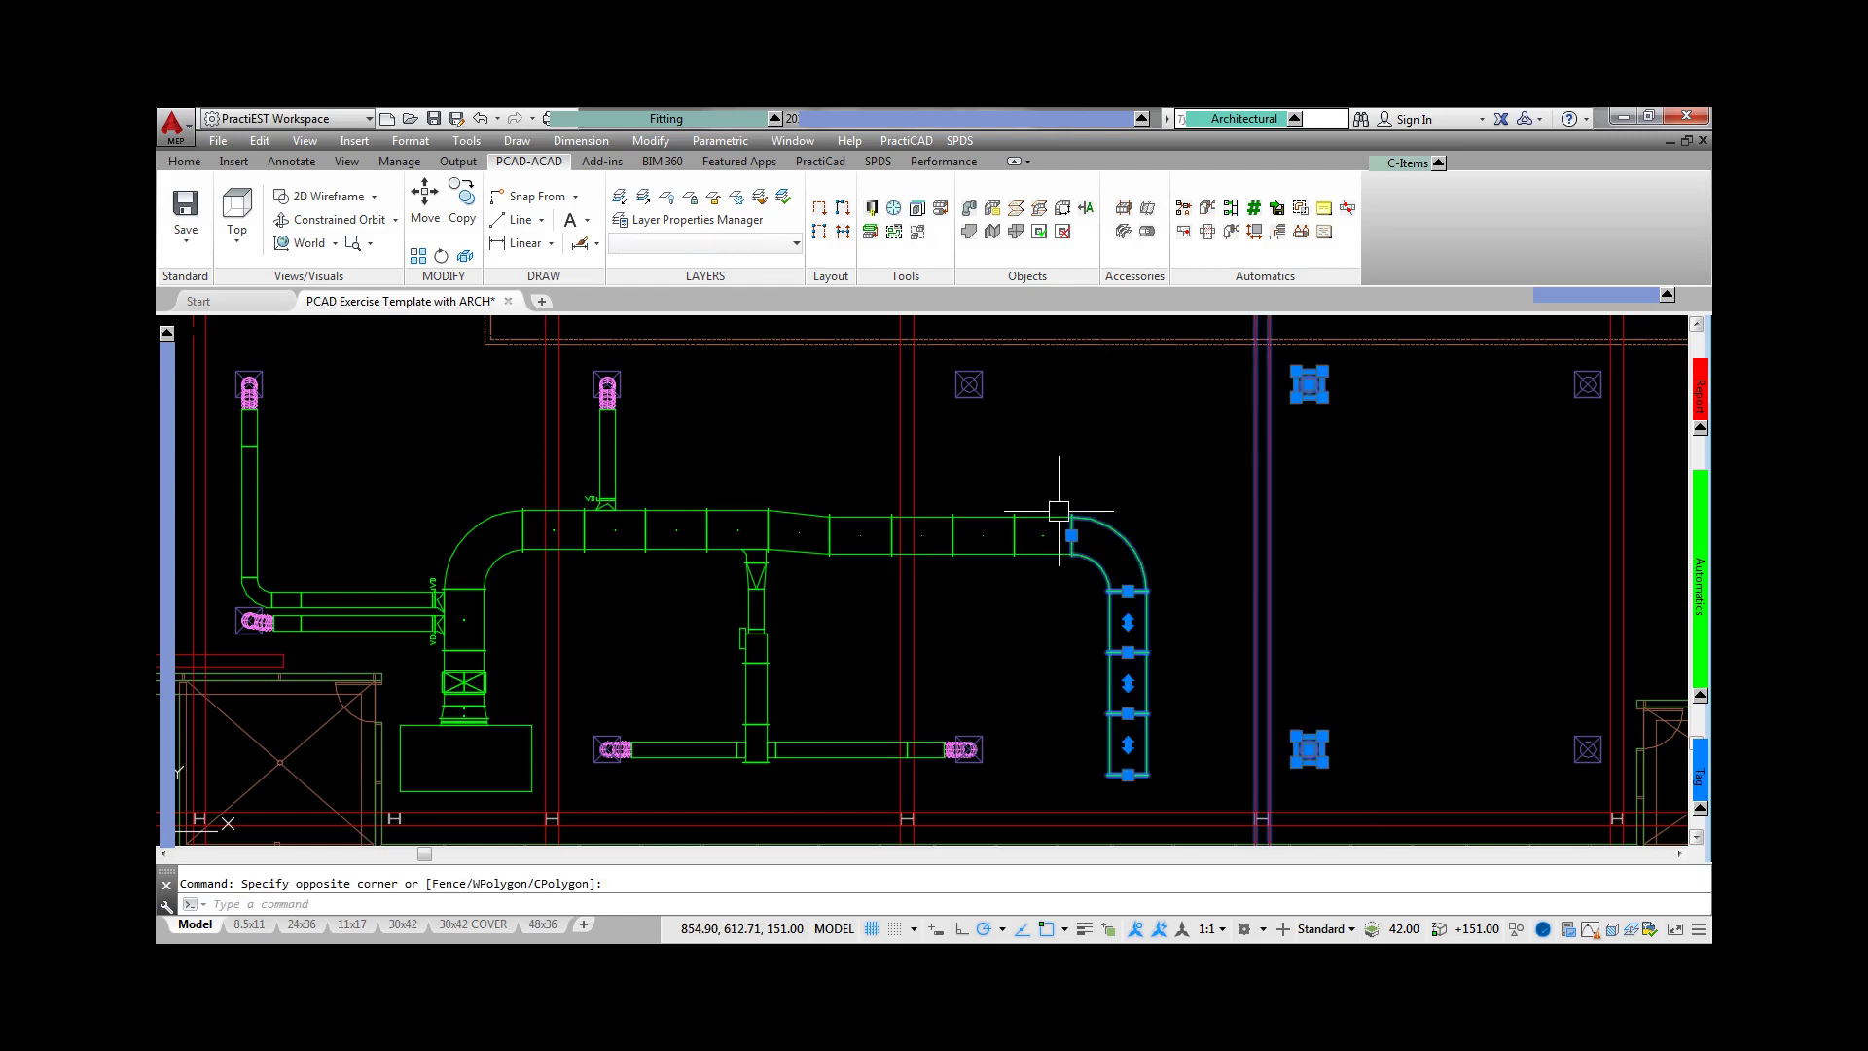
pyautogui.click(1061, 613)
pyautogui.click(943, 391)
pyautogui.moveTo(1700, 578)
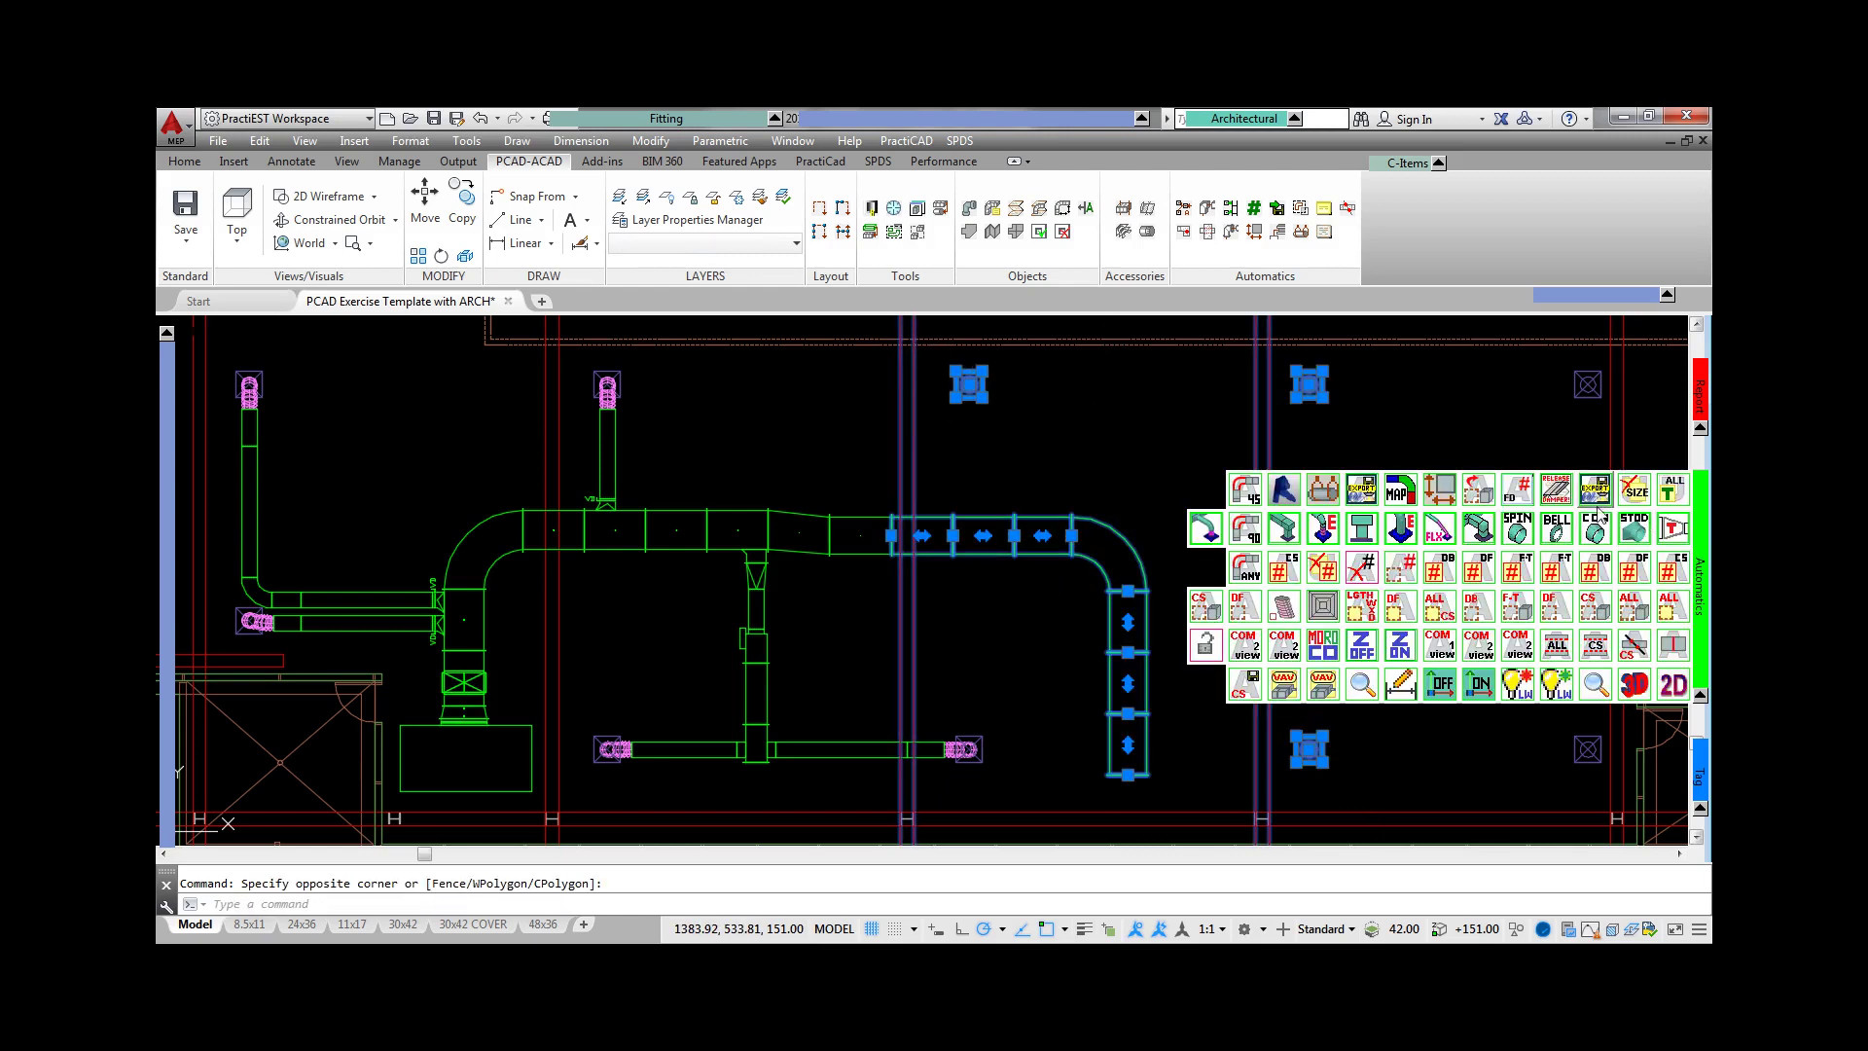
pyautogui.click(1597, 524)
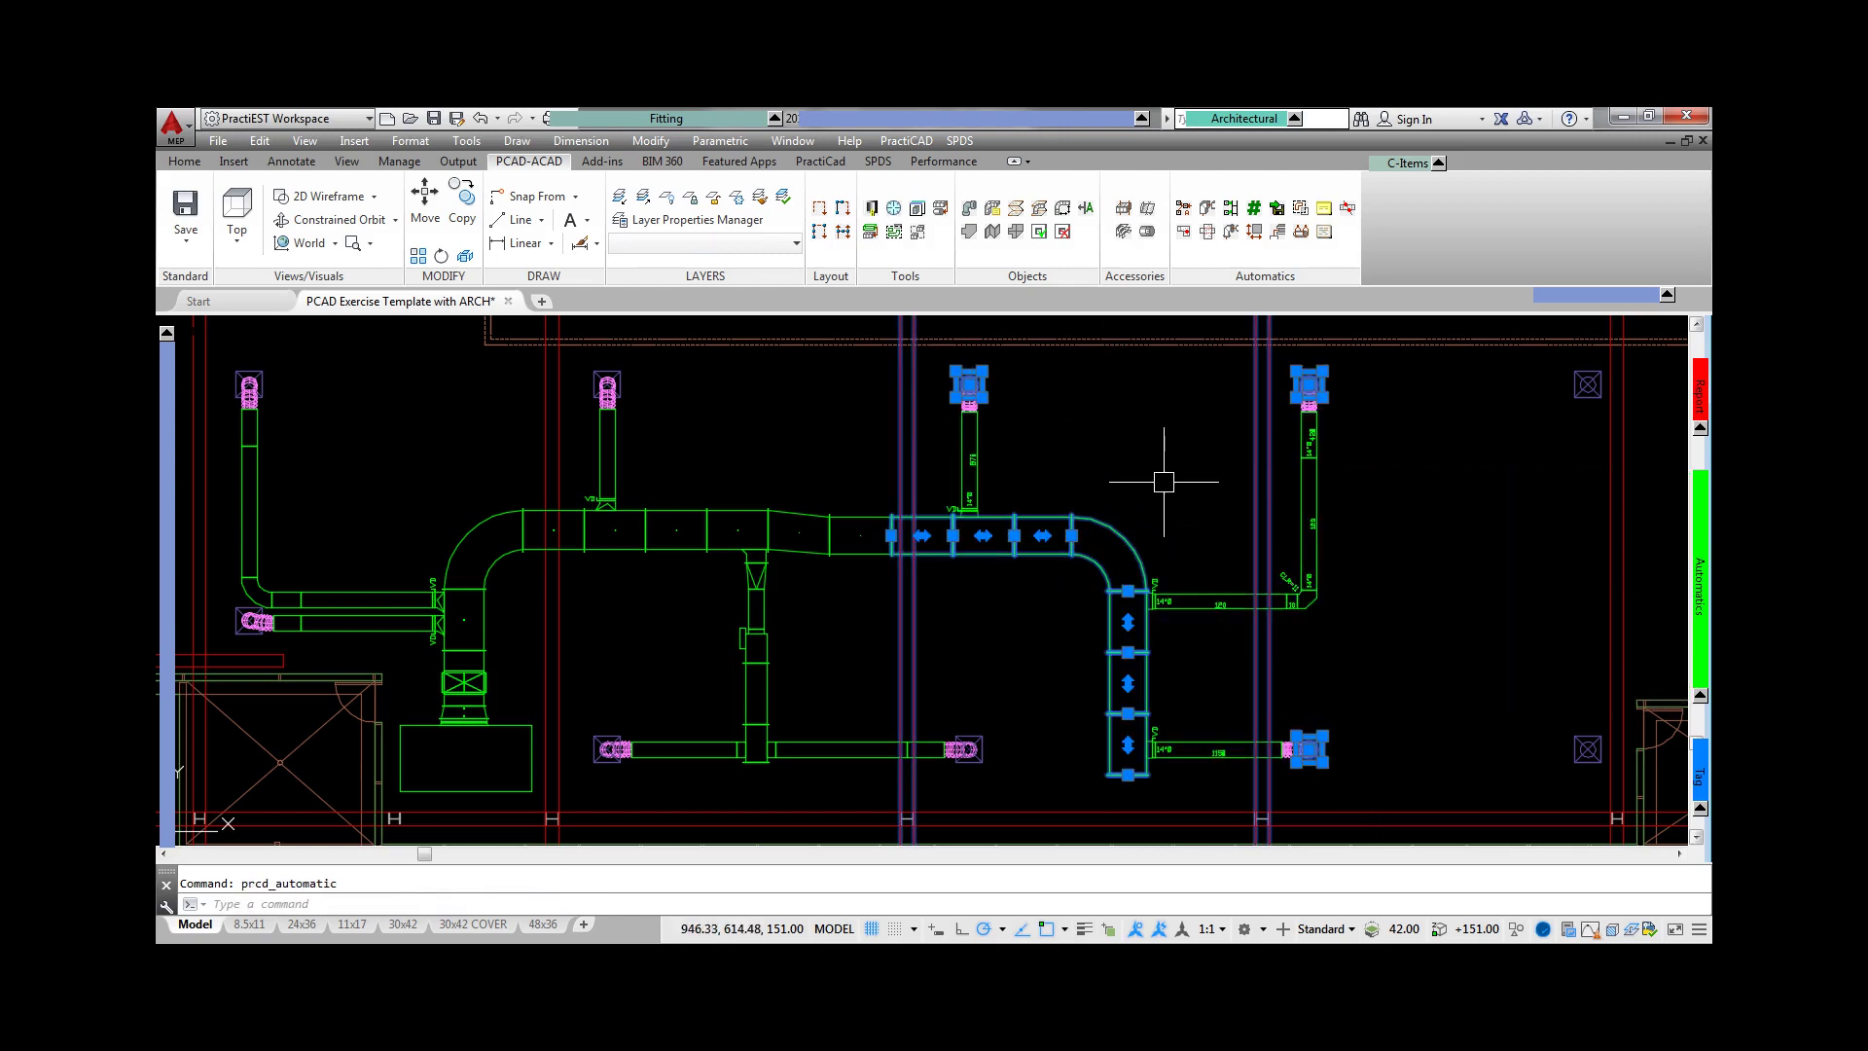
pyautogui.moveTo(1164, 481); pyautogui.dragTo(1127, 502, button='middle')
pyautogui.press('Escape')
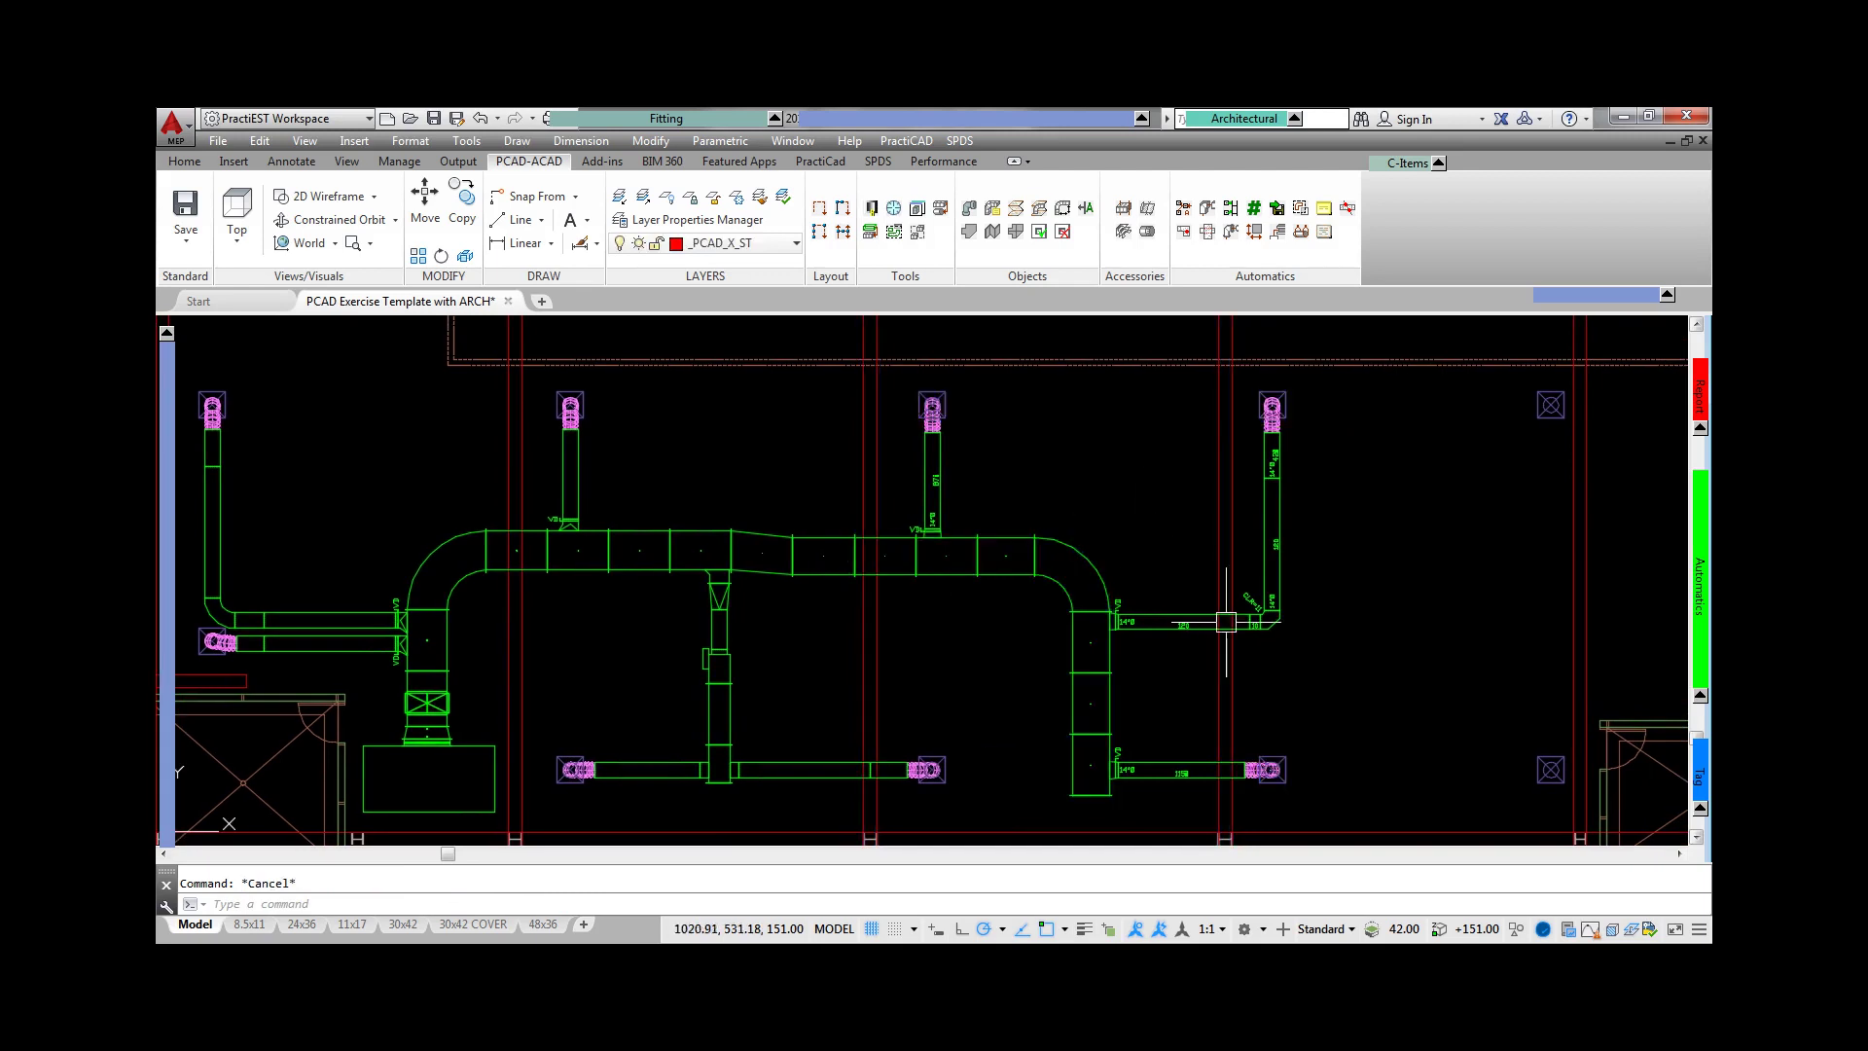
# - Automatically tag the whole duct system, including the main run, branches and connected diffusers
pyautogui.click(1395, 805)
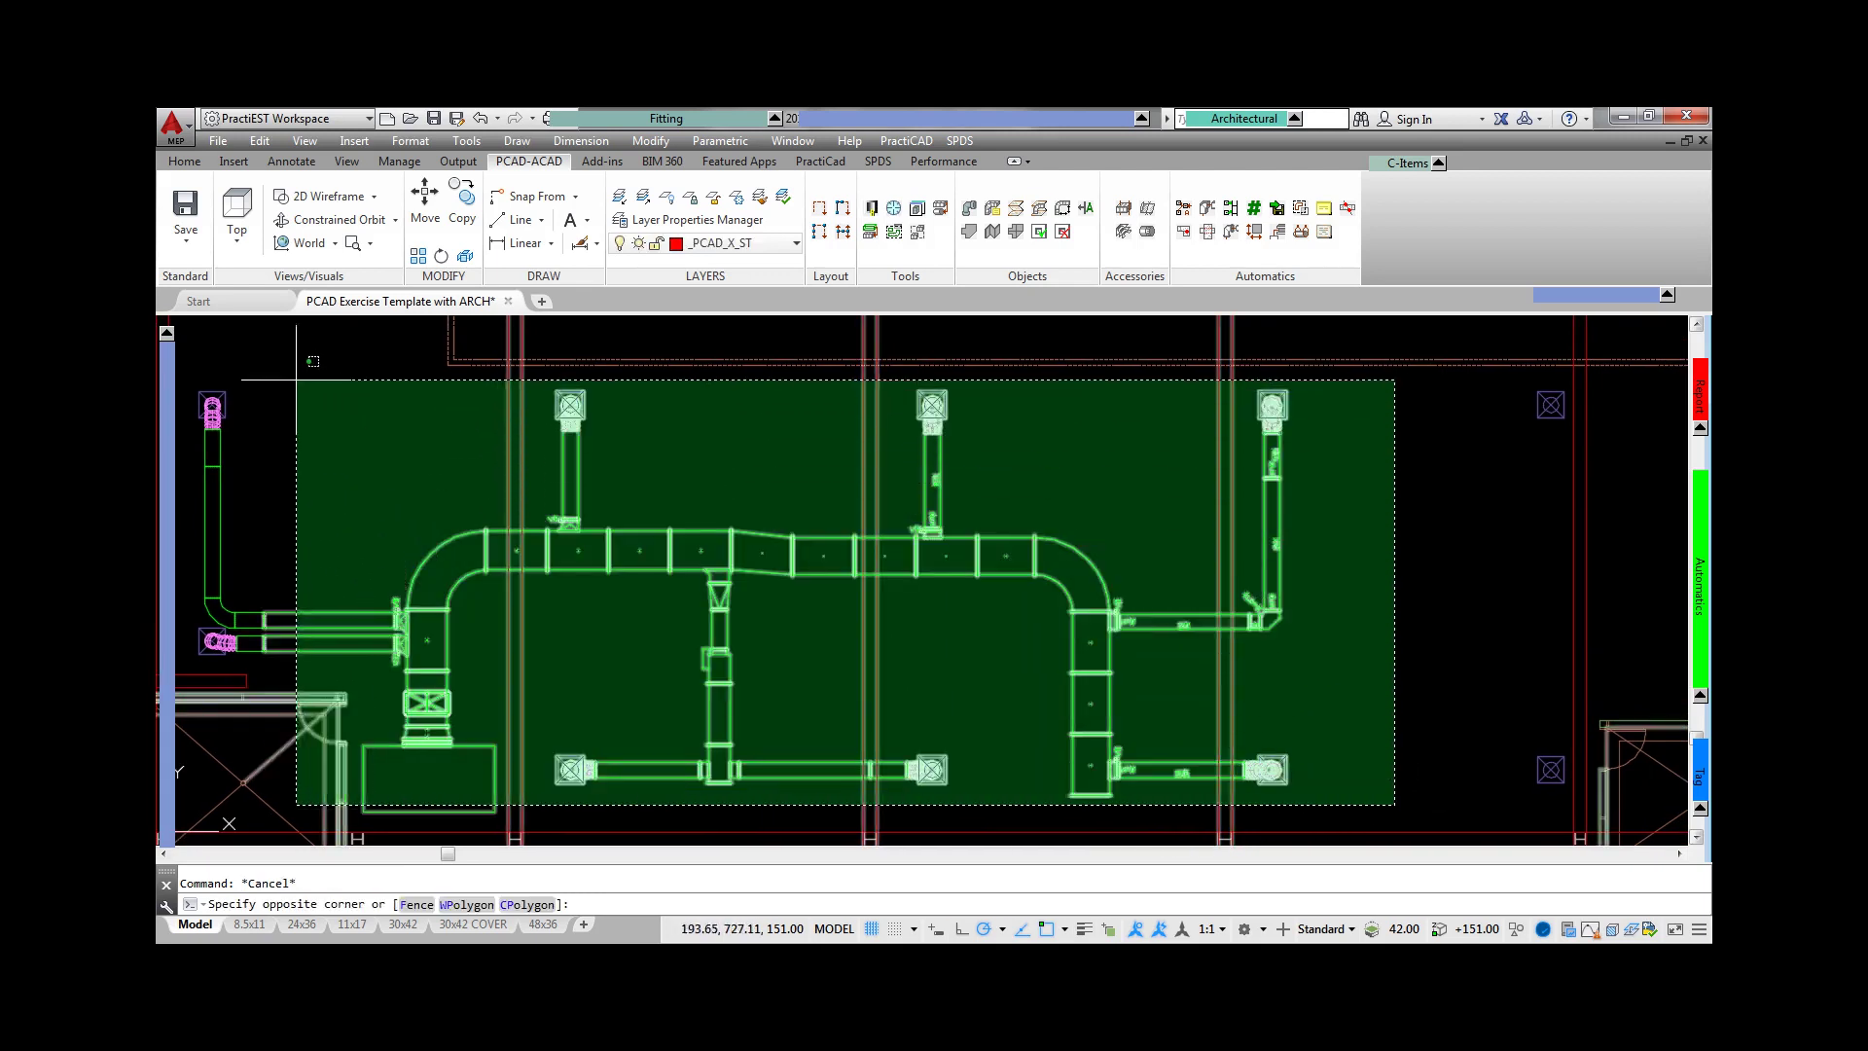
pyautogui.click(214, 330)
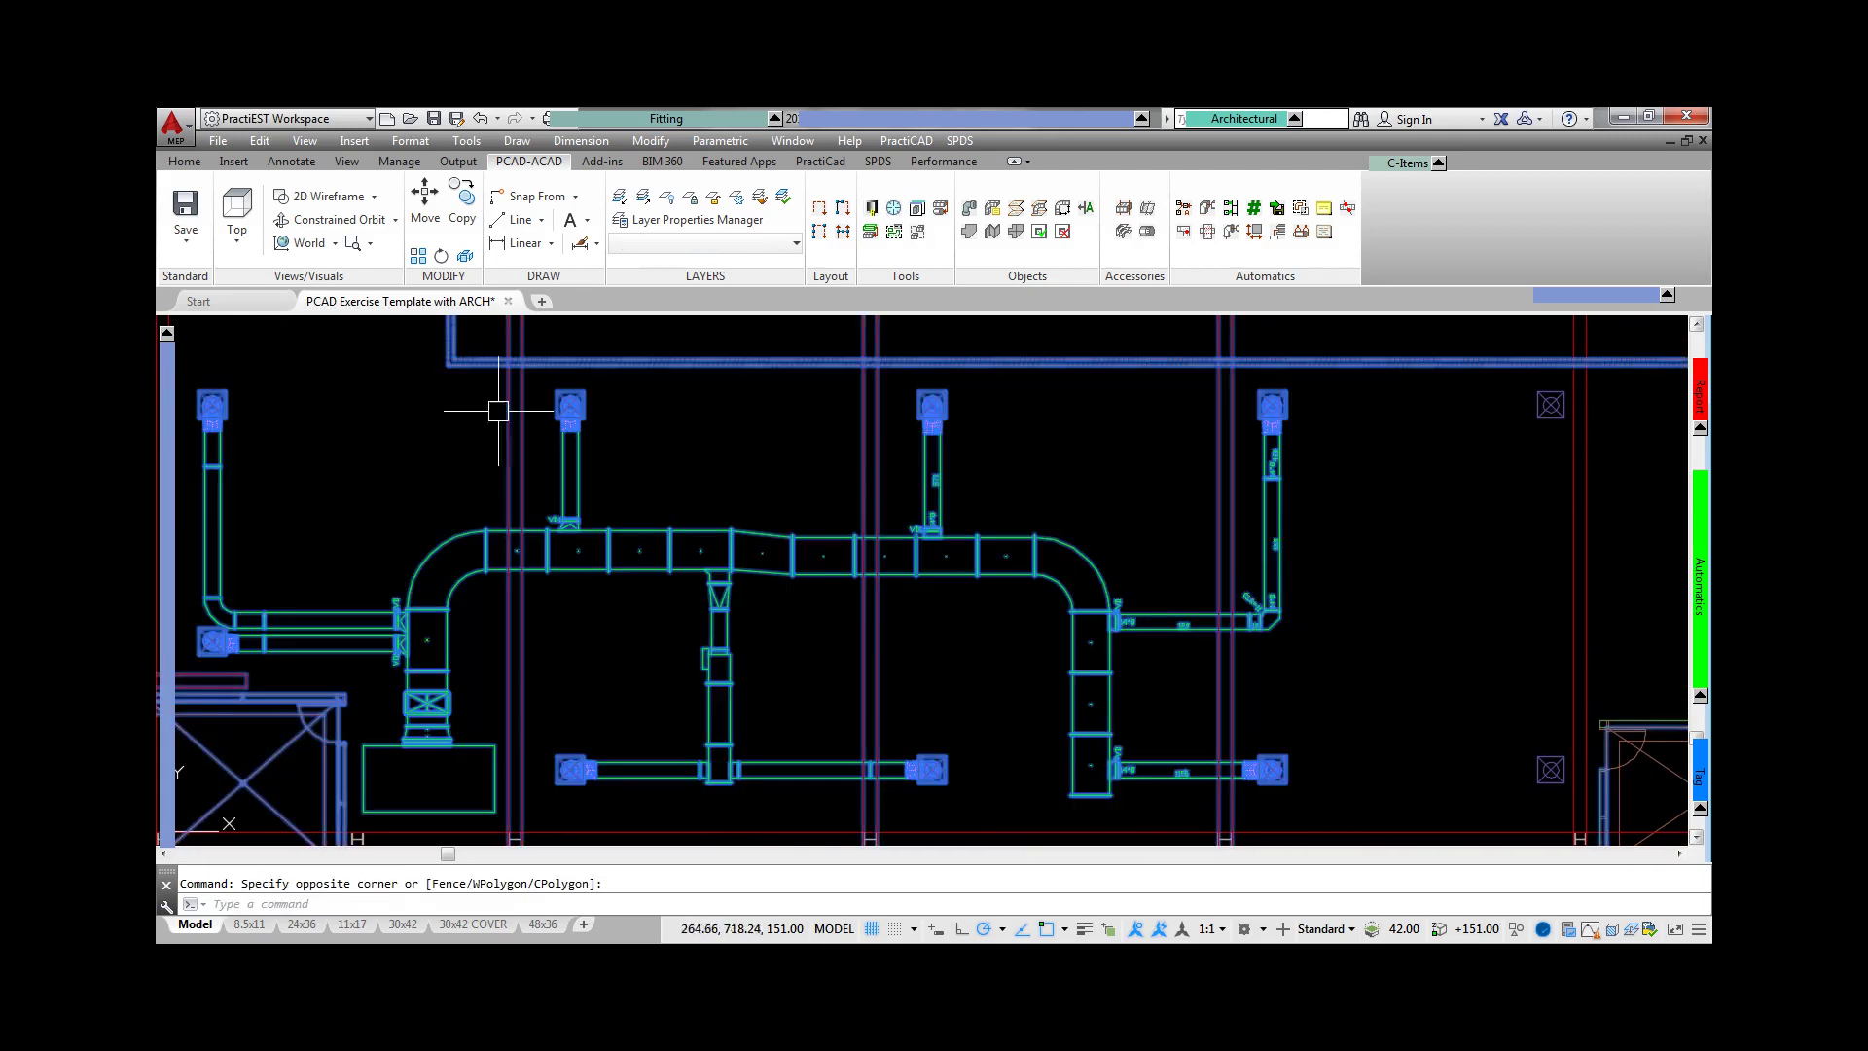
pyautogui.click(1666, 498)
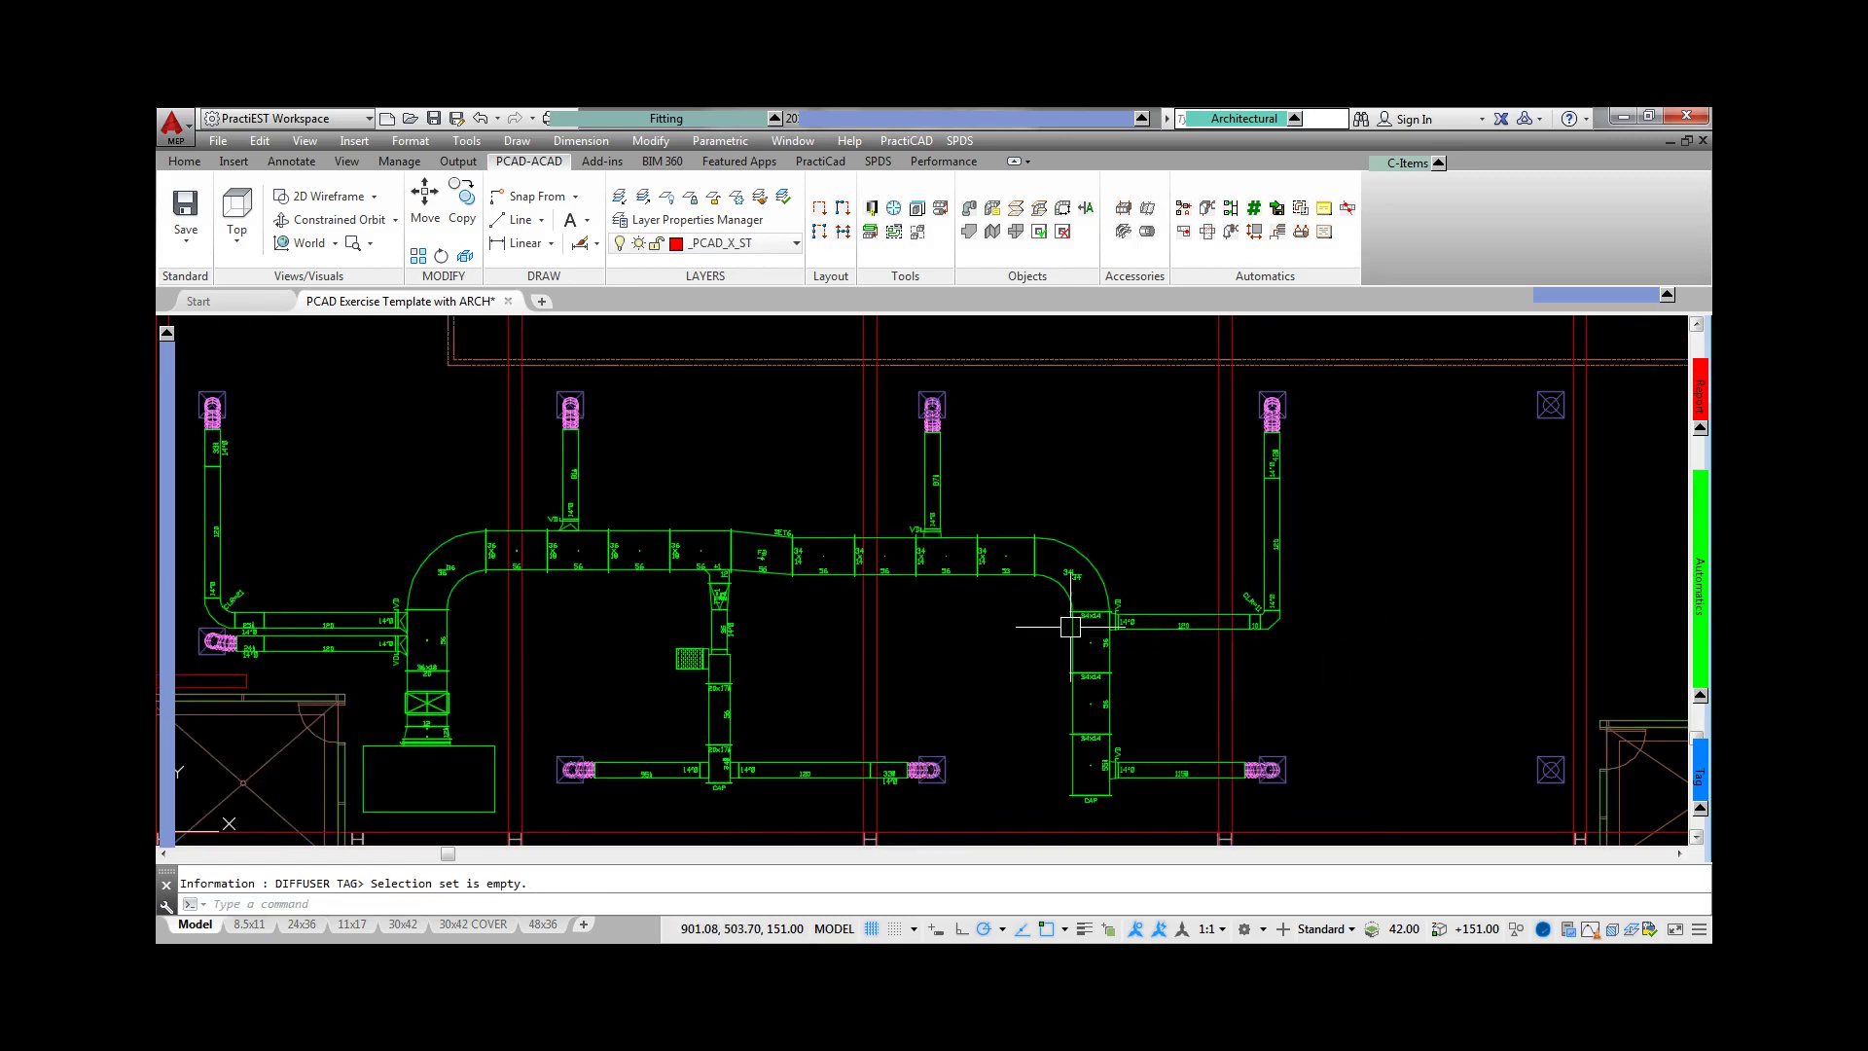
# - Place a 200 by 200 rectangular slab, 5 high, at elevation 57.50 across the main duct's downstream elbow with rotation 0
pyautogui.scroll(2, 1070, 627)
pyautogui.moveTo(1159, 493); pyautogui.dragTo(1005, 600, button='middle')
pyautogui.scroll(2, 1315, 541)
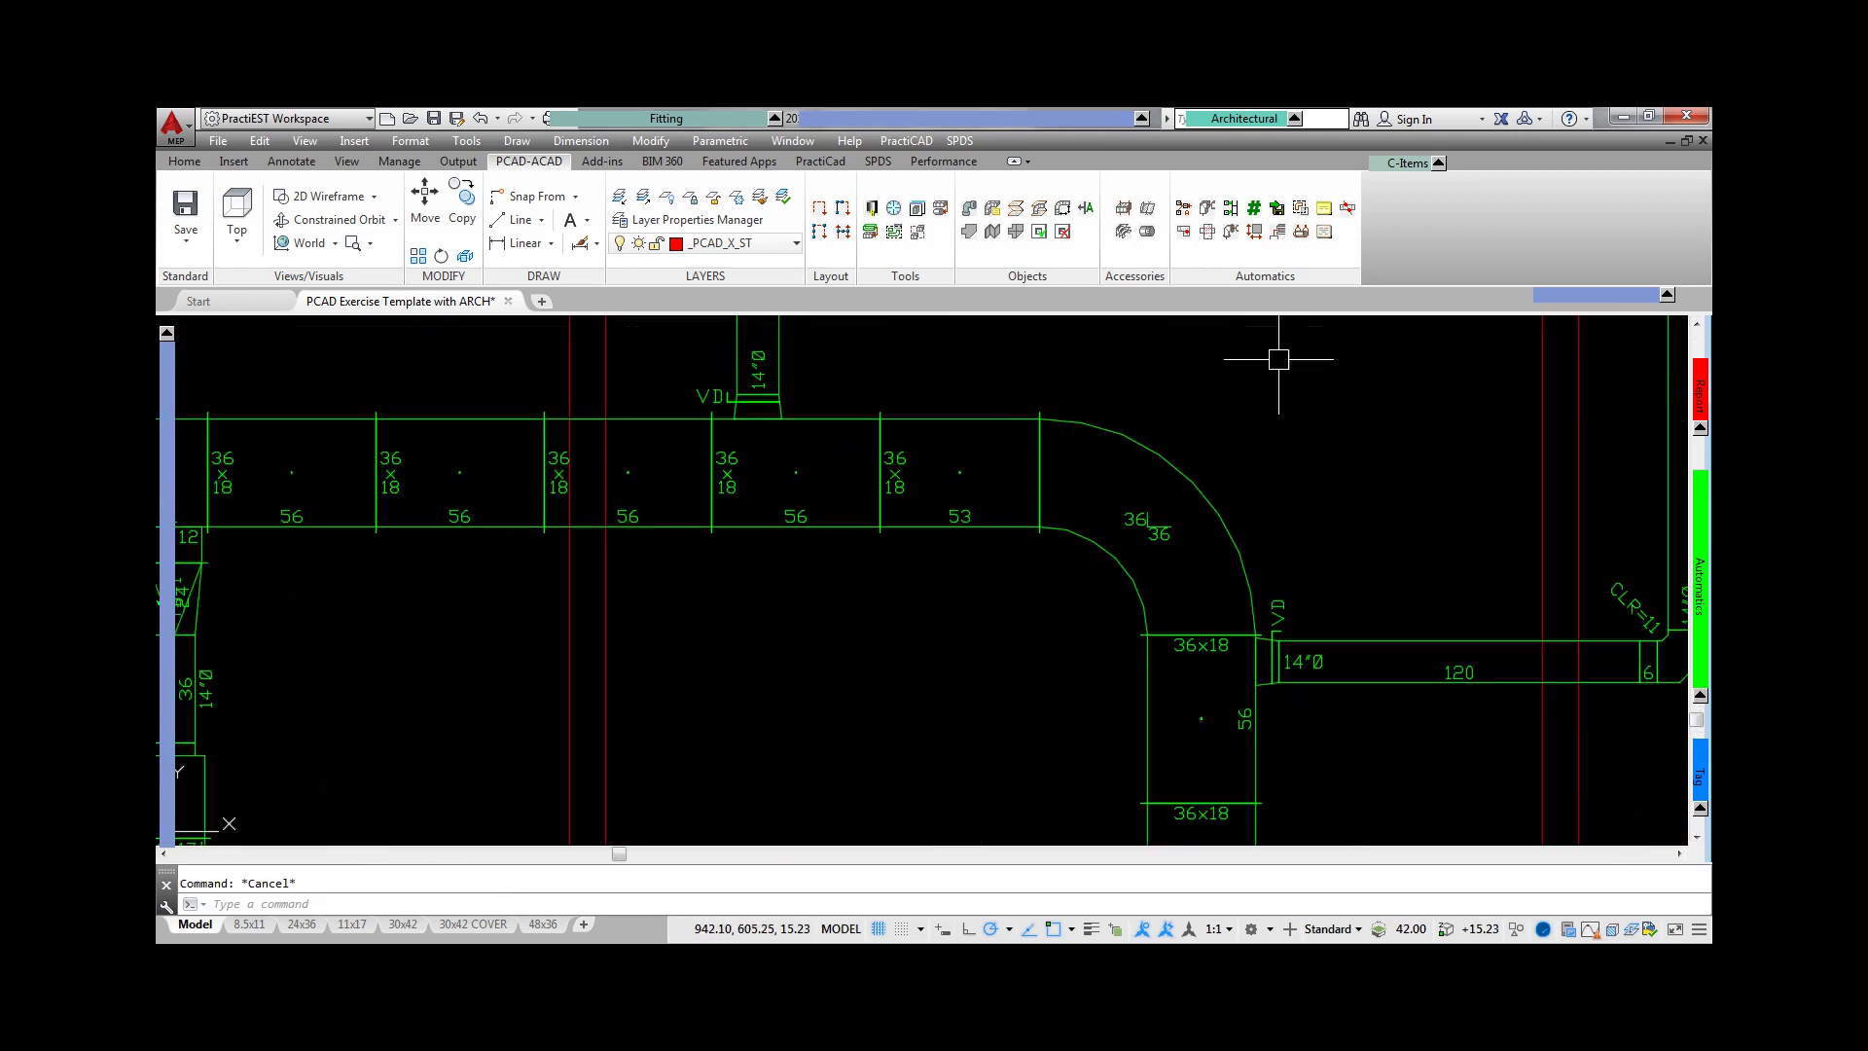
pyautogui.click(1258, 146)
pyautogui.click(1259, 147)
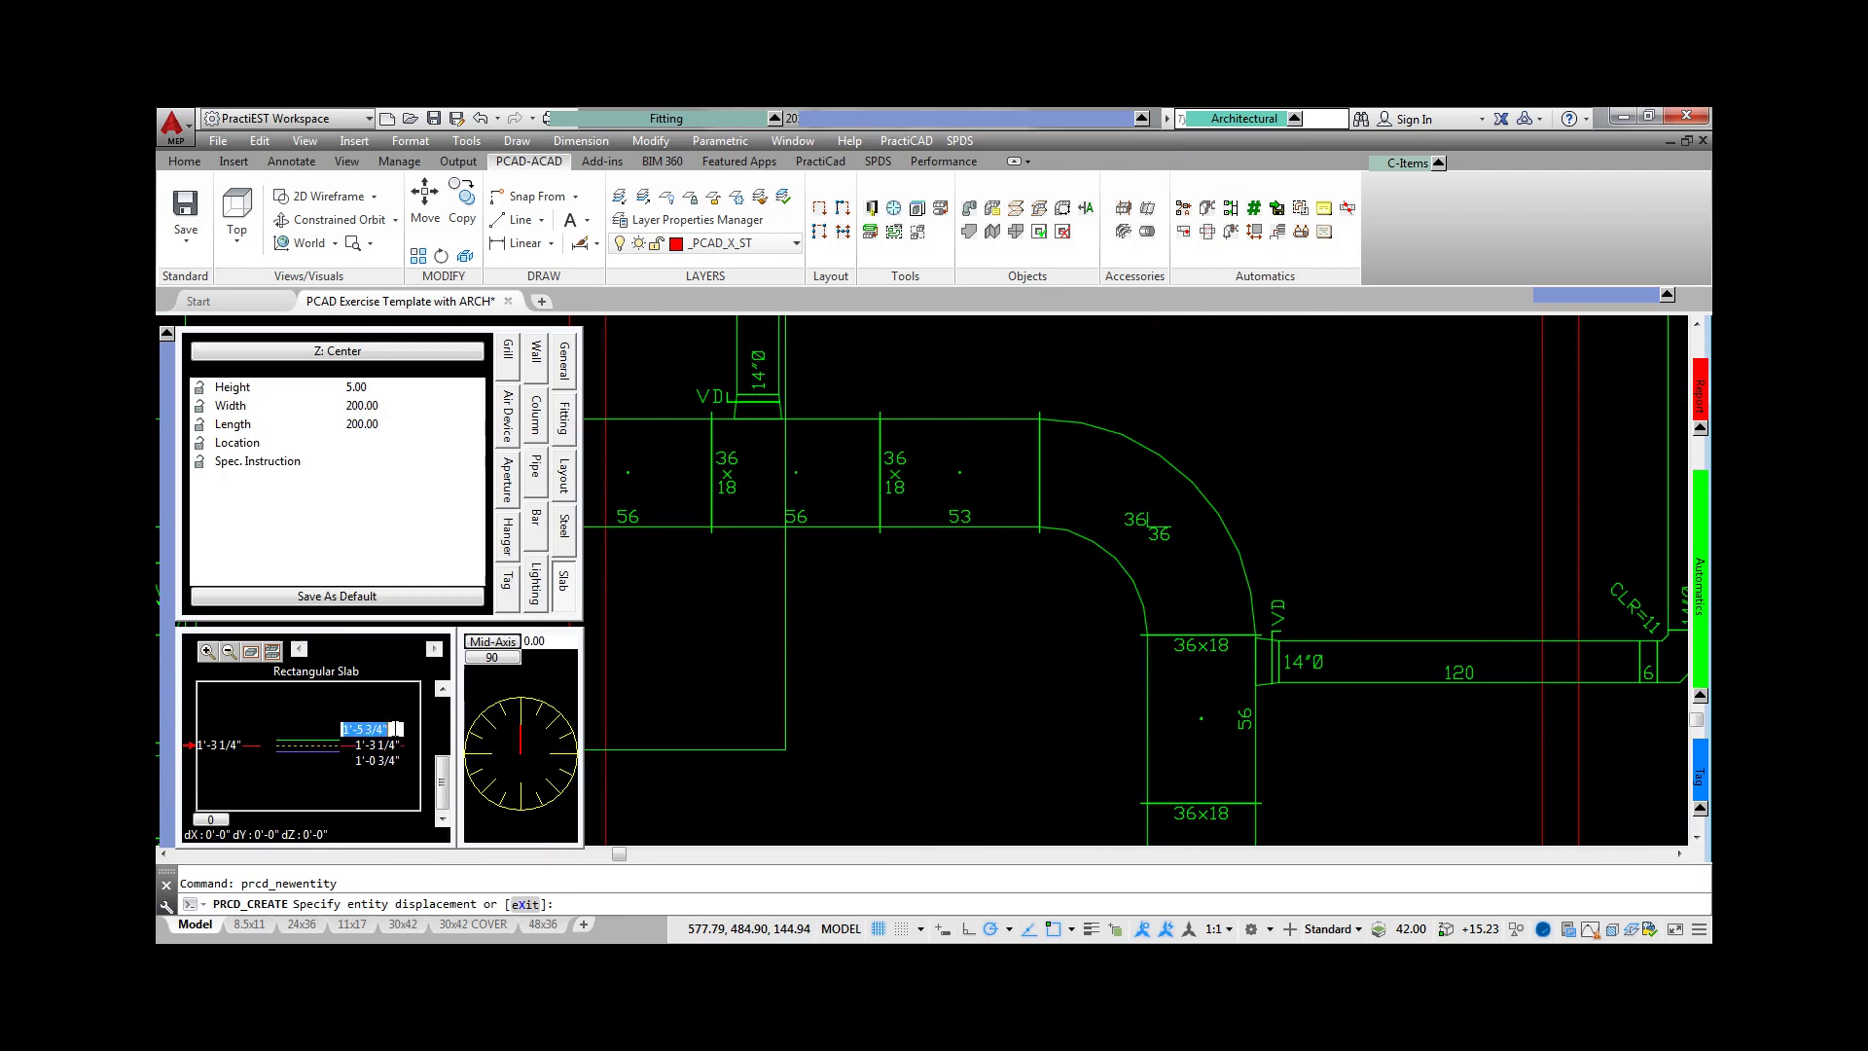
pyautogui.click(880, 721)
pyautogui.write('0')
pyautogui.press('Return')
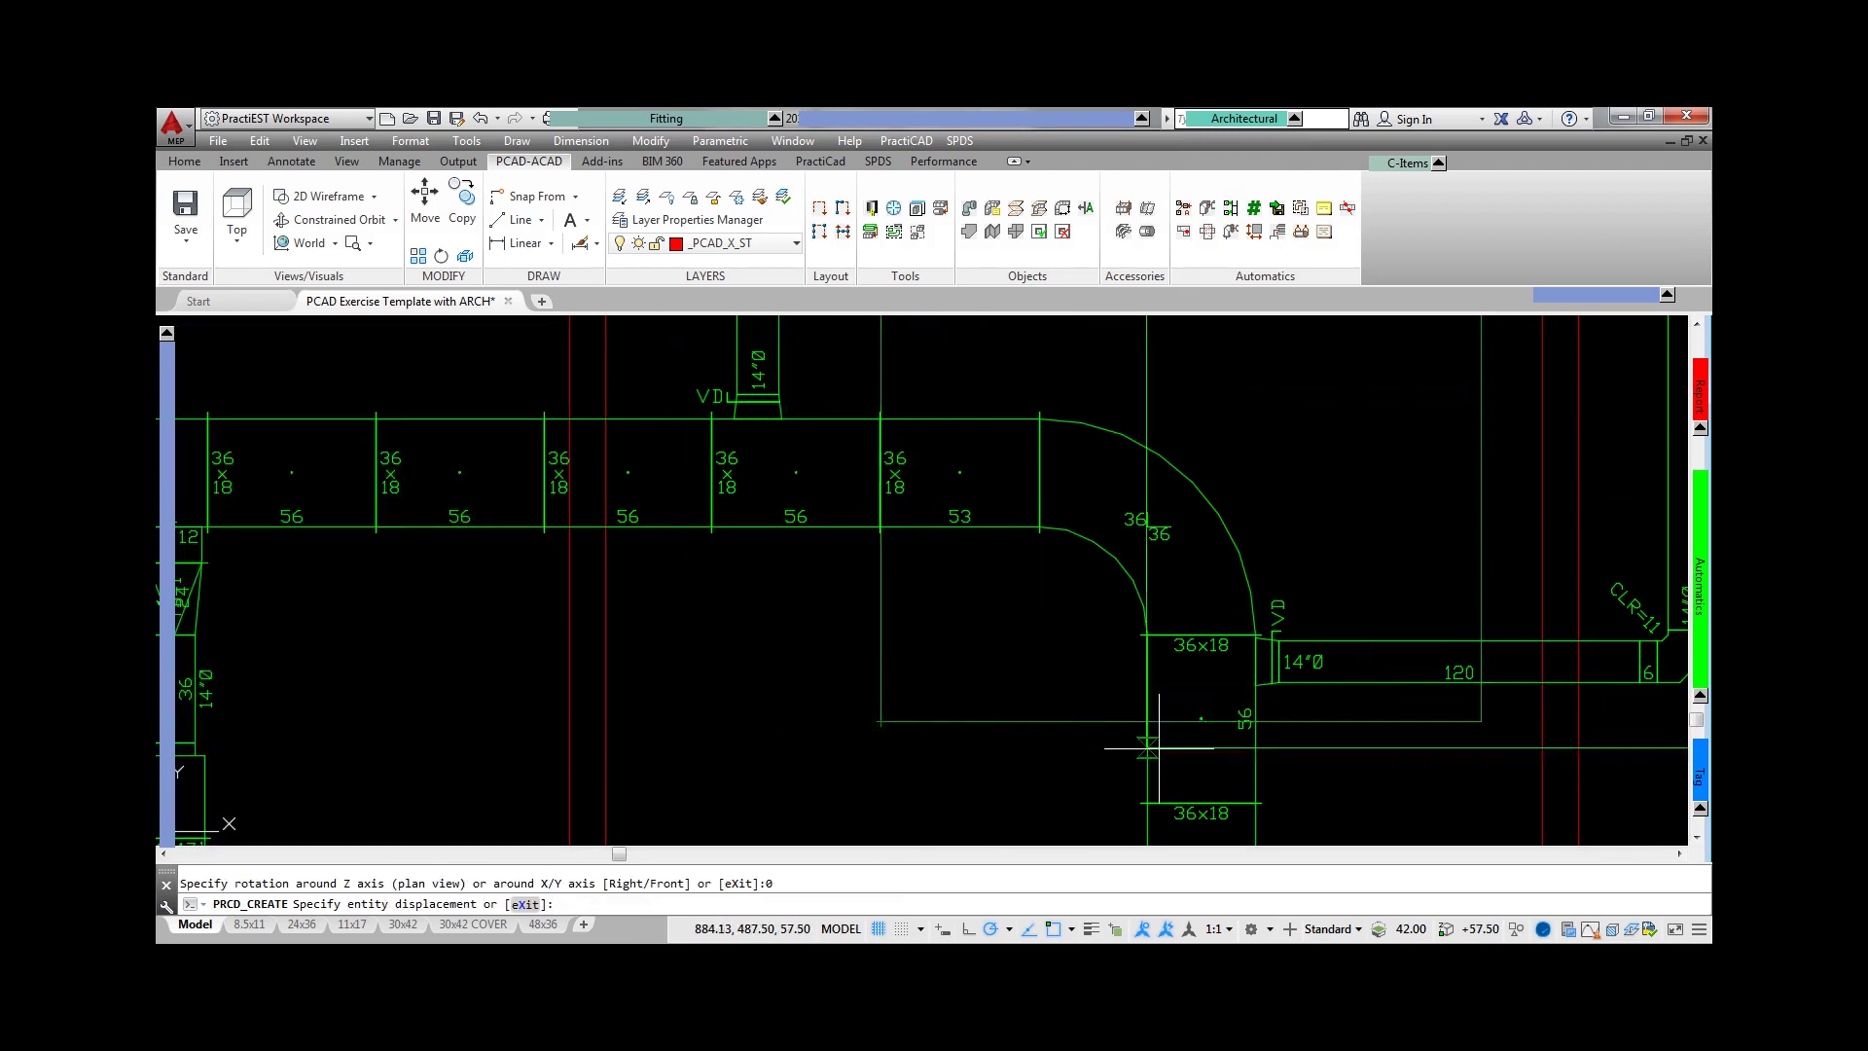
pyautogui.press('Escape')
# - Place top and bottom elevation tags below the straight duct section outside the slab and the 53-long section over it
pyautogui.click(1685, 766)
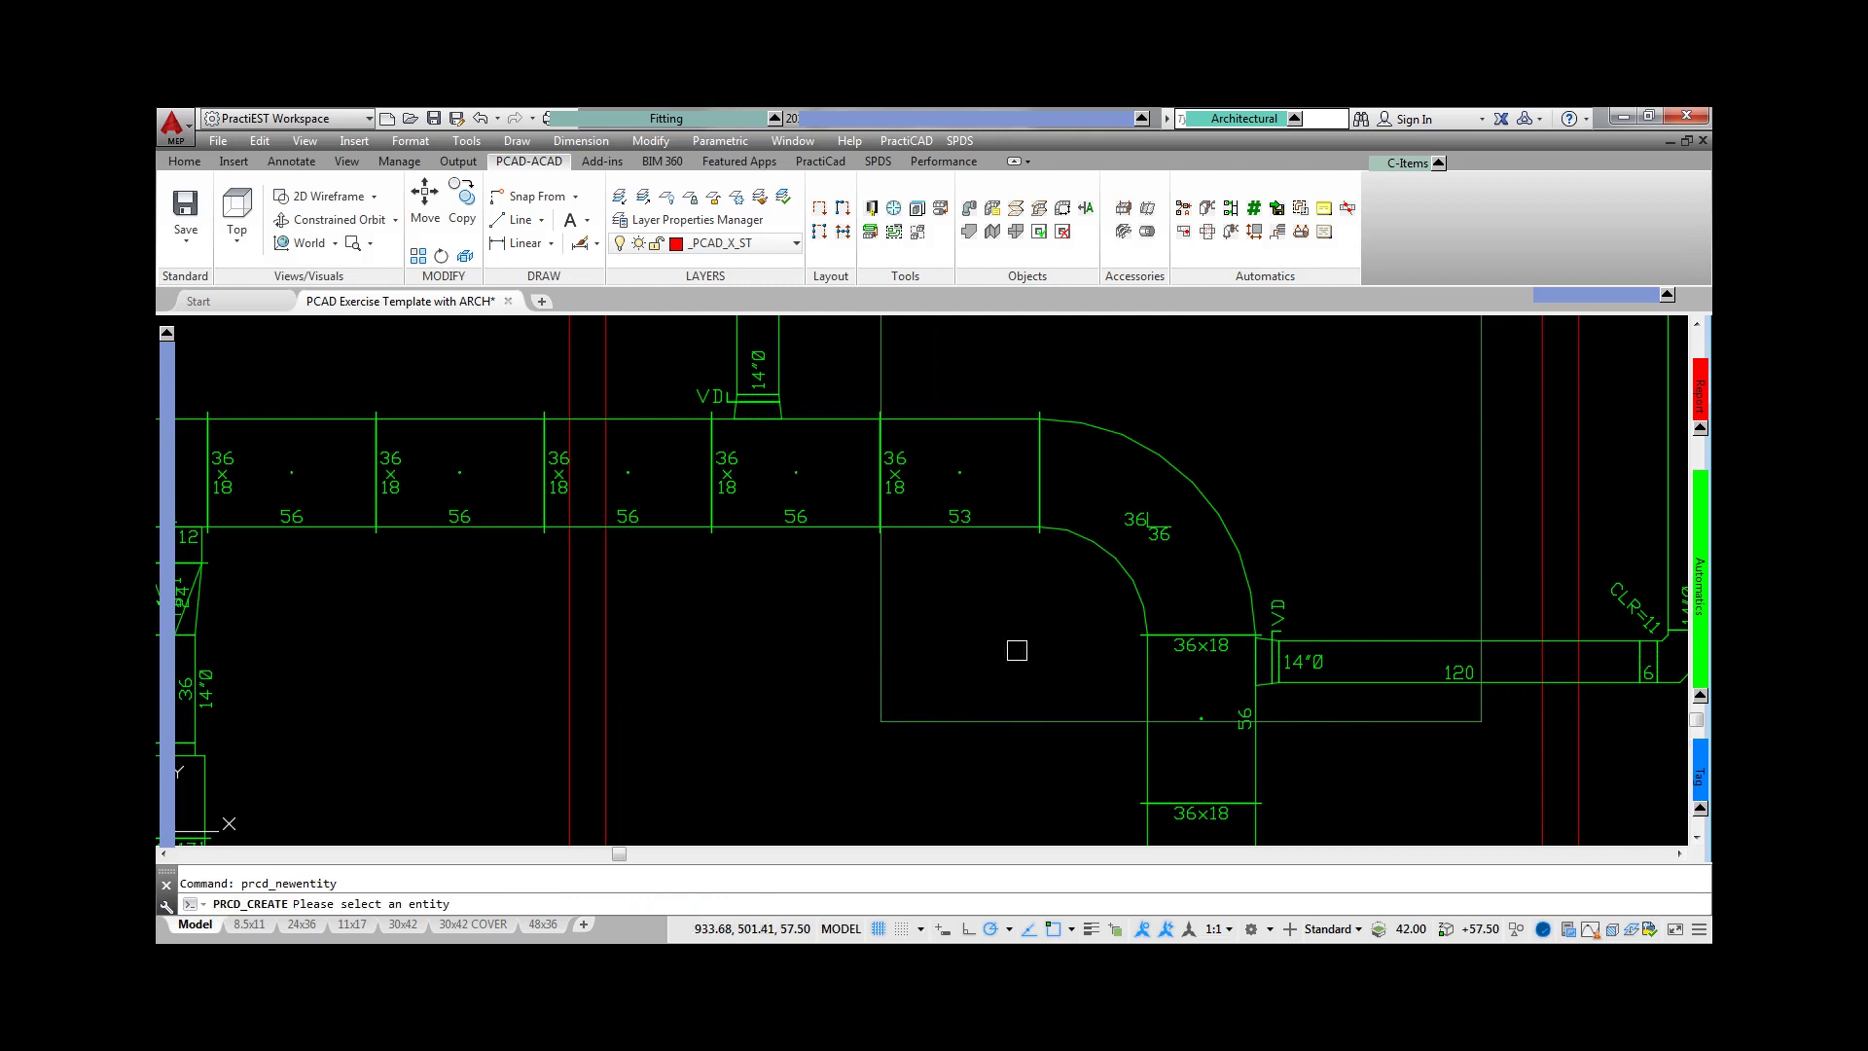
pyautogui.click(732, 526)
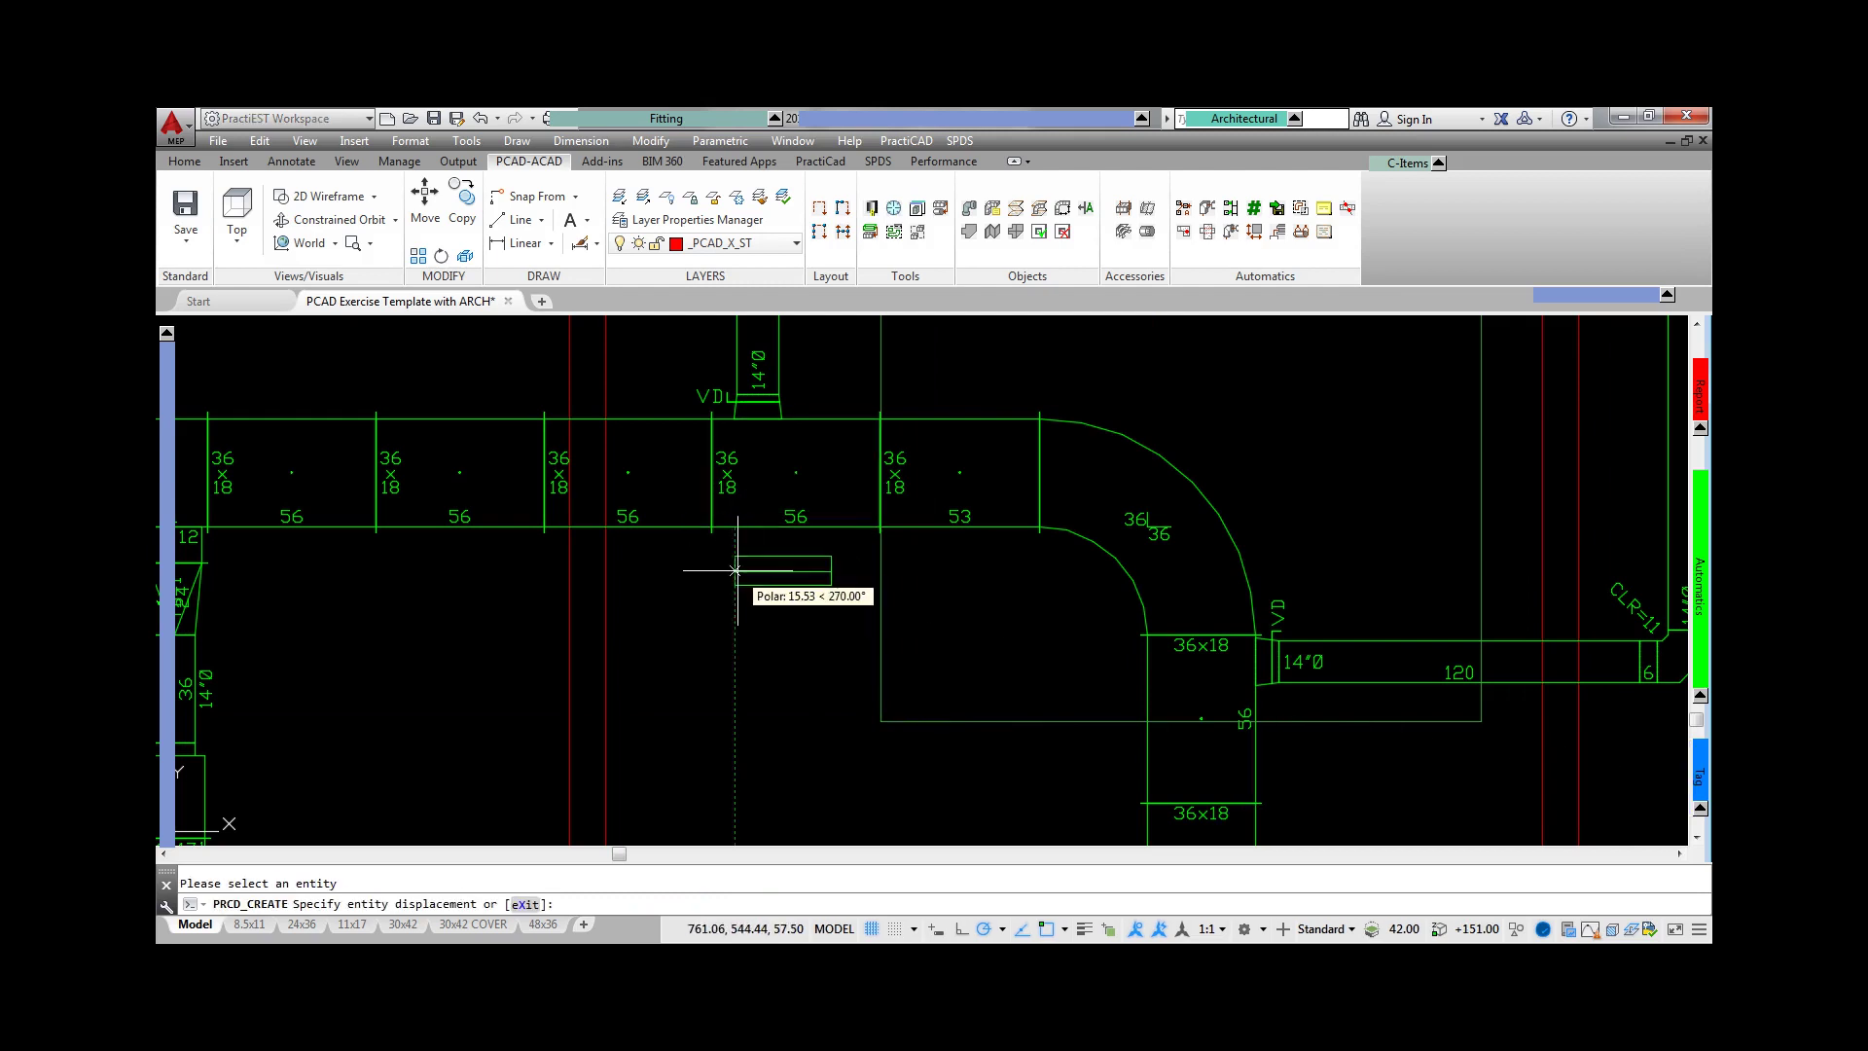
pyautogui.click(796, 578)
pyautogui.moveTo(1698, 773)
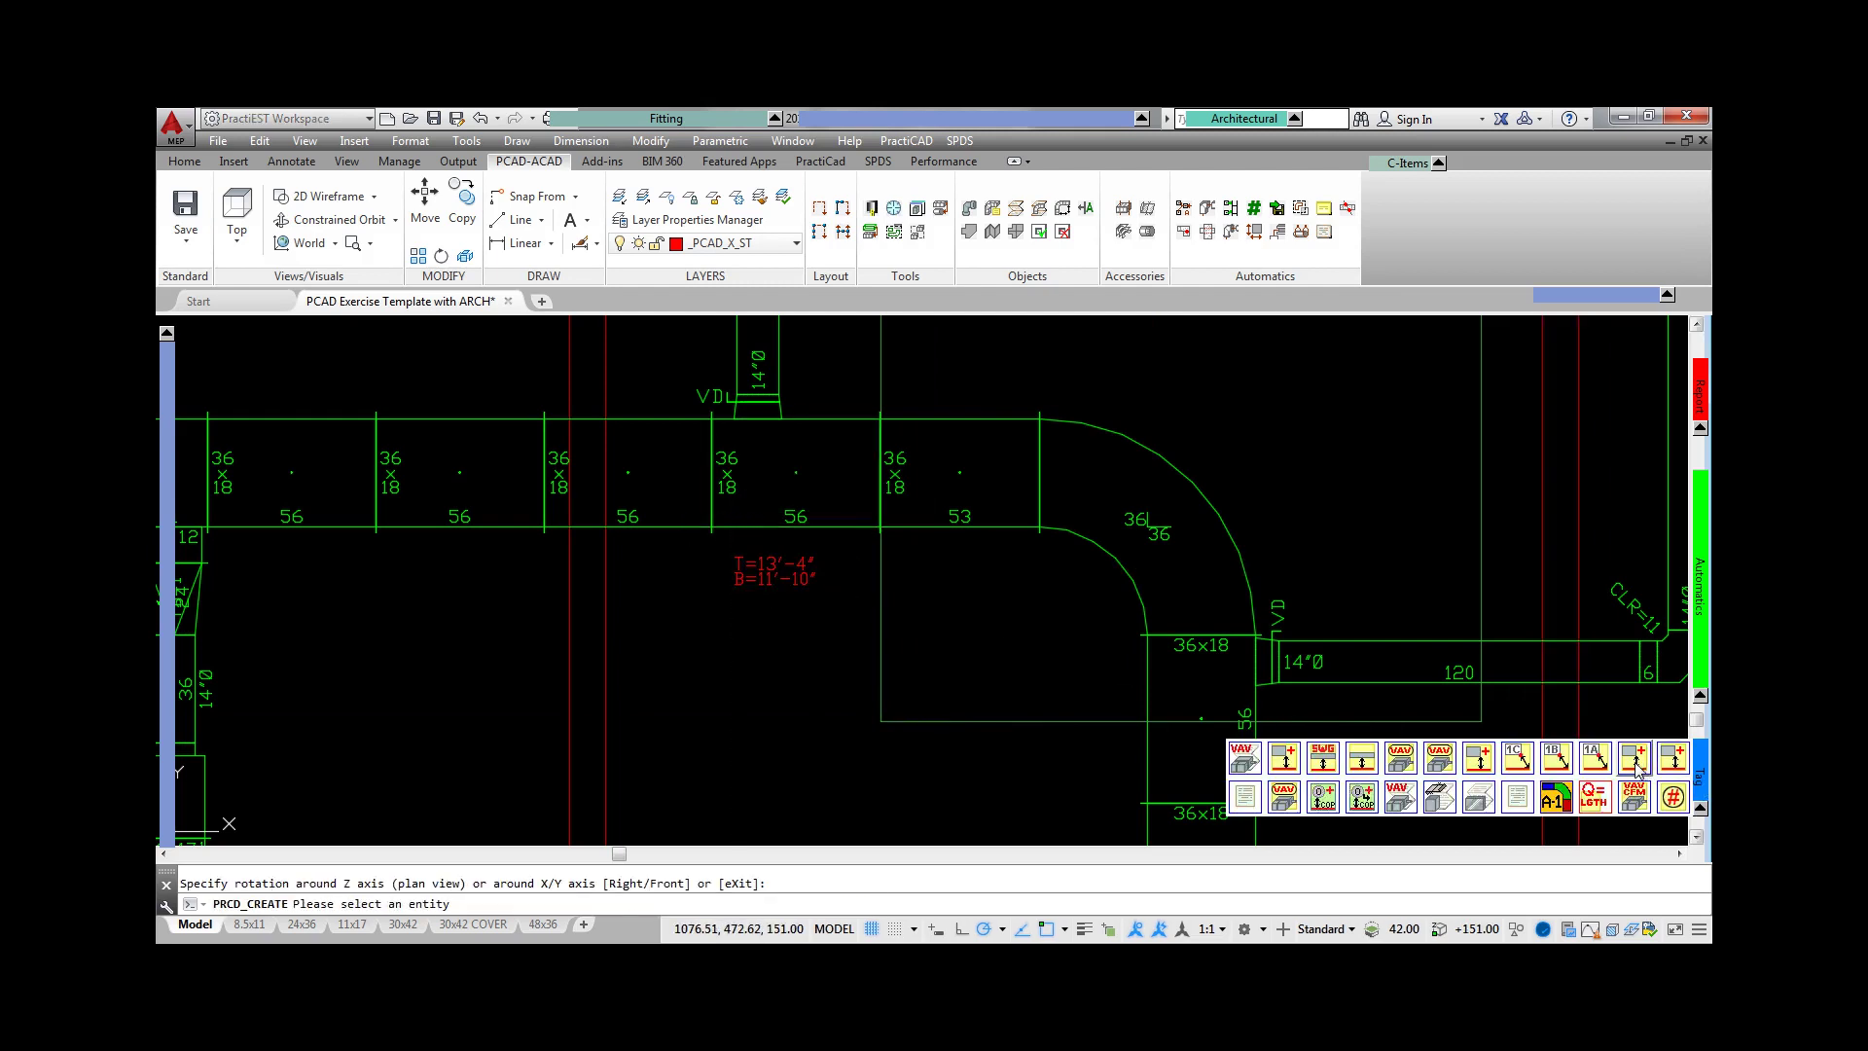
pyautogui.click(1637, 765)
pyautogui.click(965, 501)
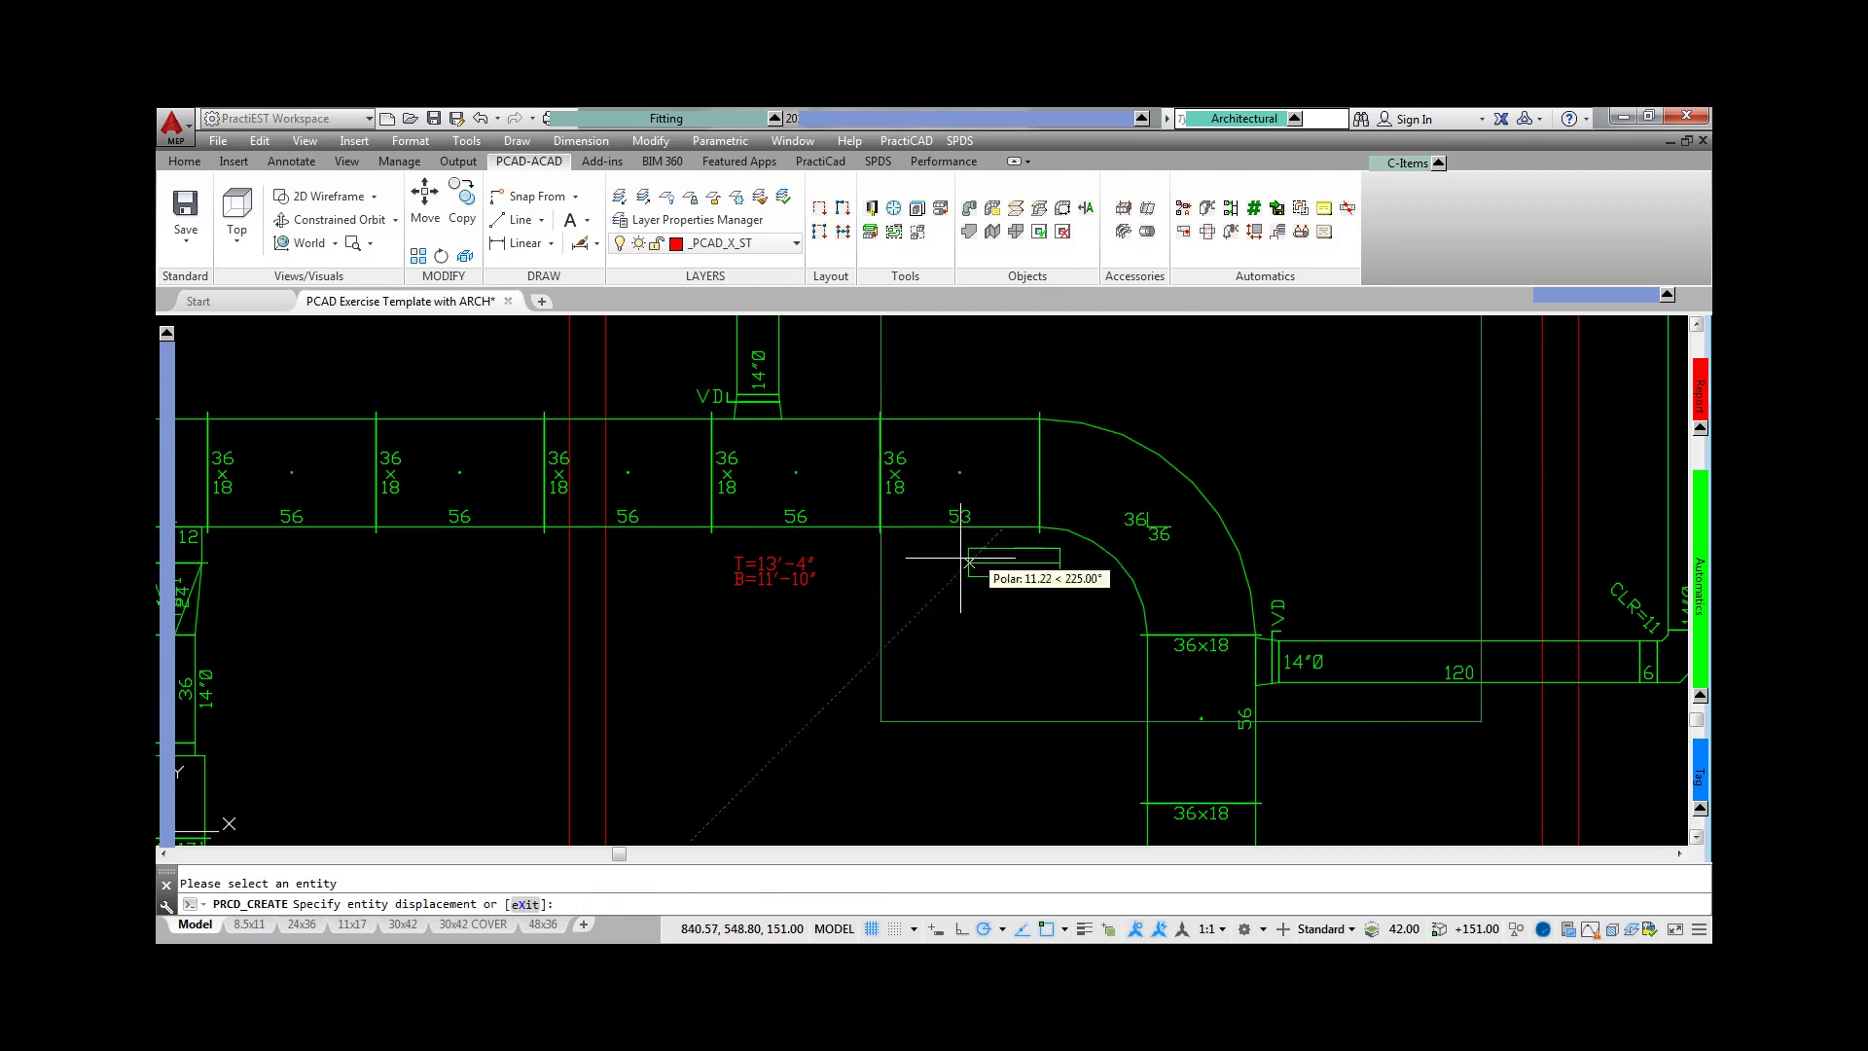
pyautogui.click(958, 564)
pyautogui.press('Return')
pyautogui.press('Escape')
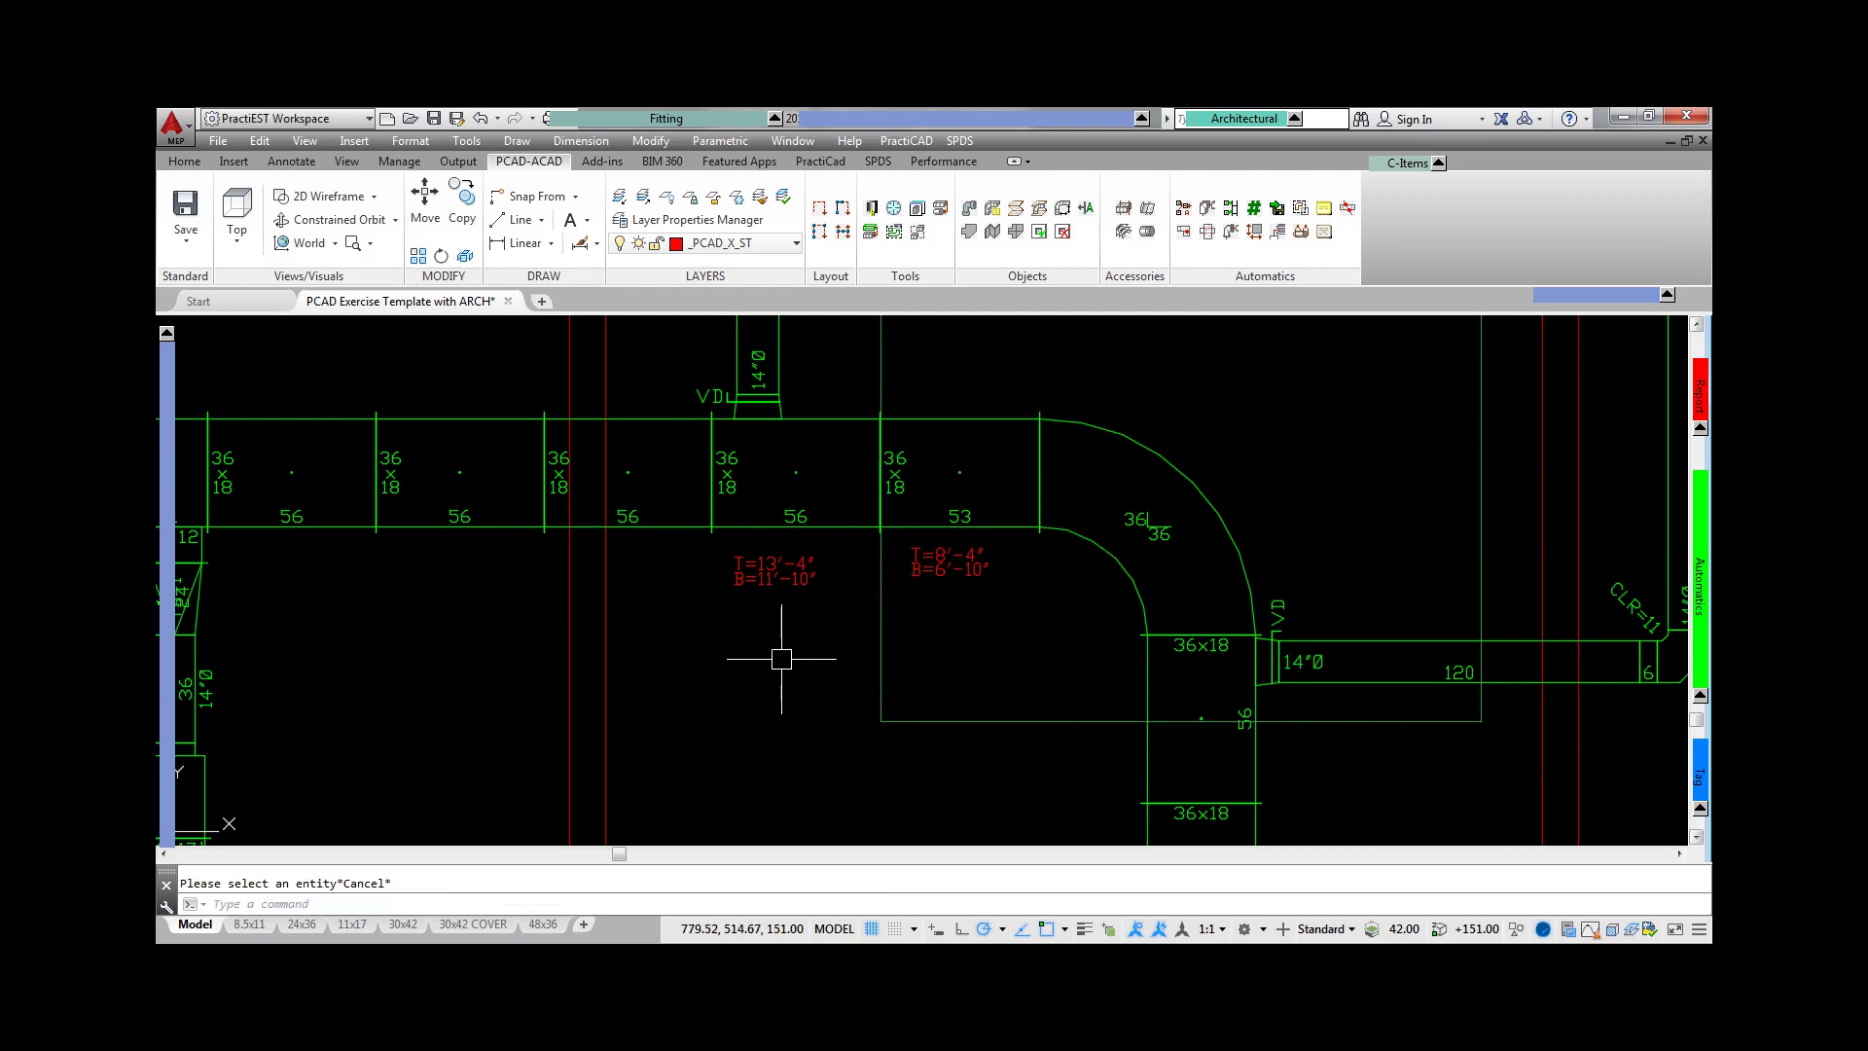
# - Set the width of the fourth straight duct section before the elbow to 34
pyautogui.doubleClick(496, 421)
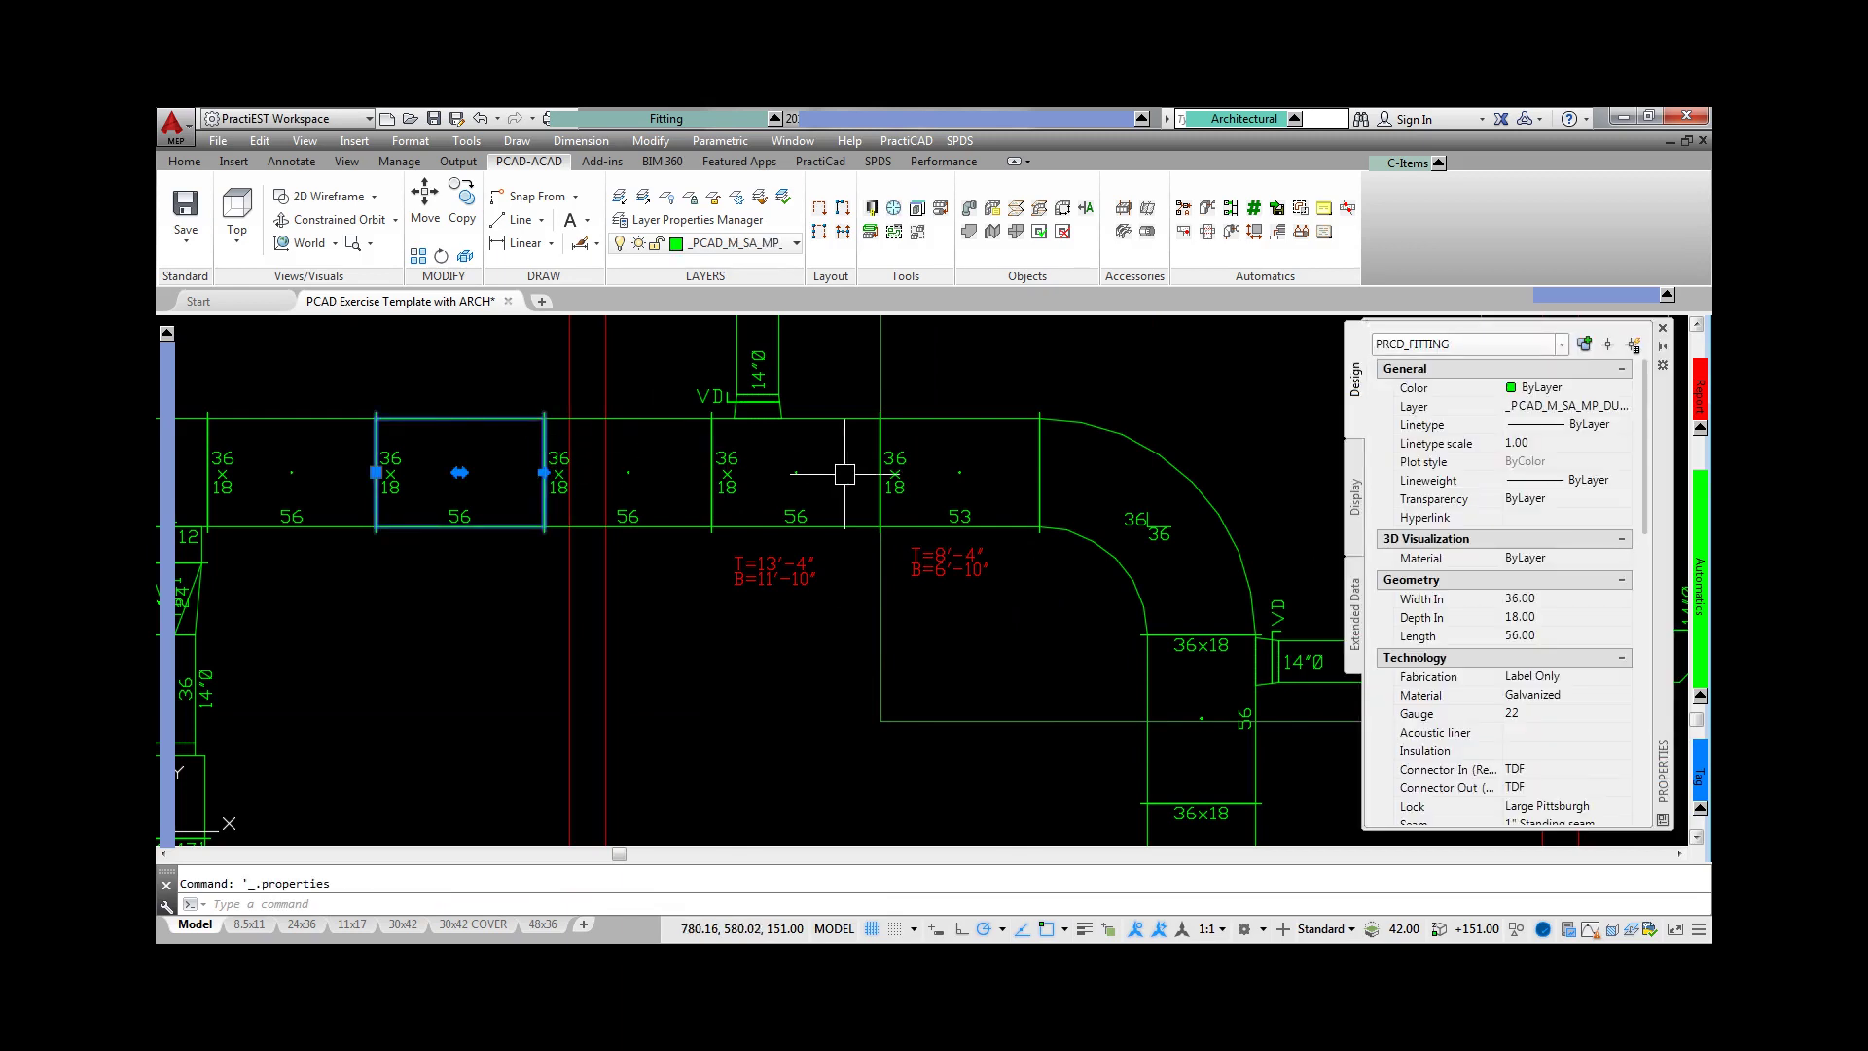
pyautogui.click(1549, 598)
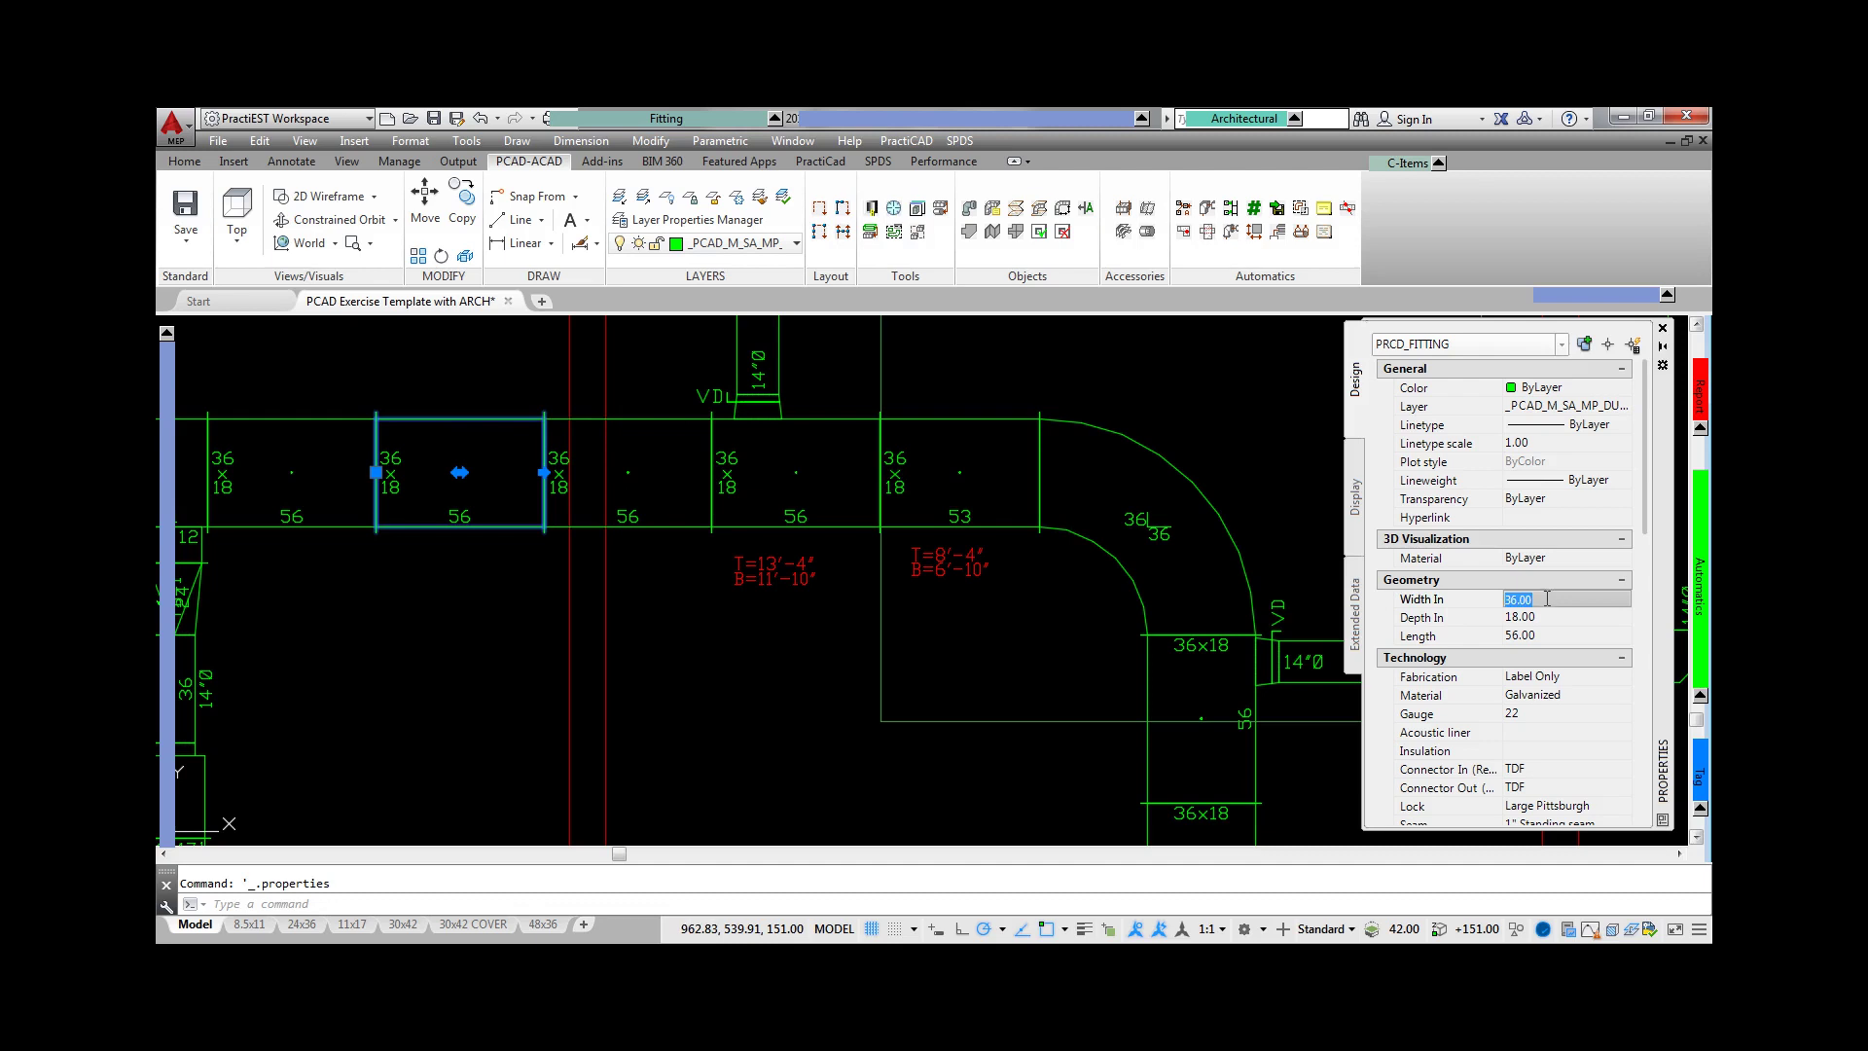
pyautogui.click(1546, 617)
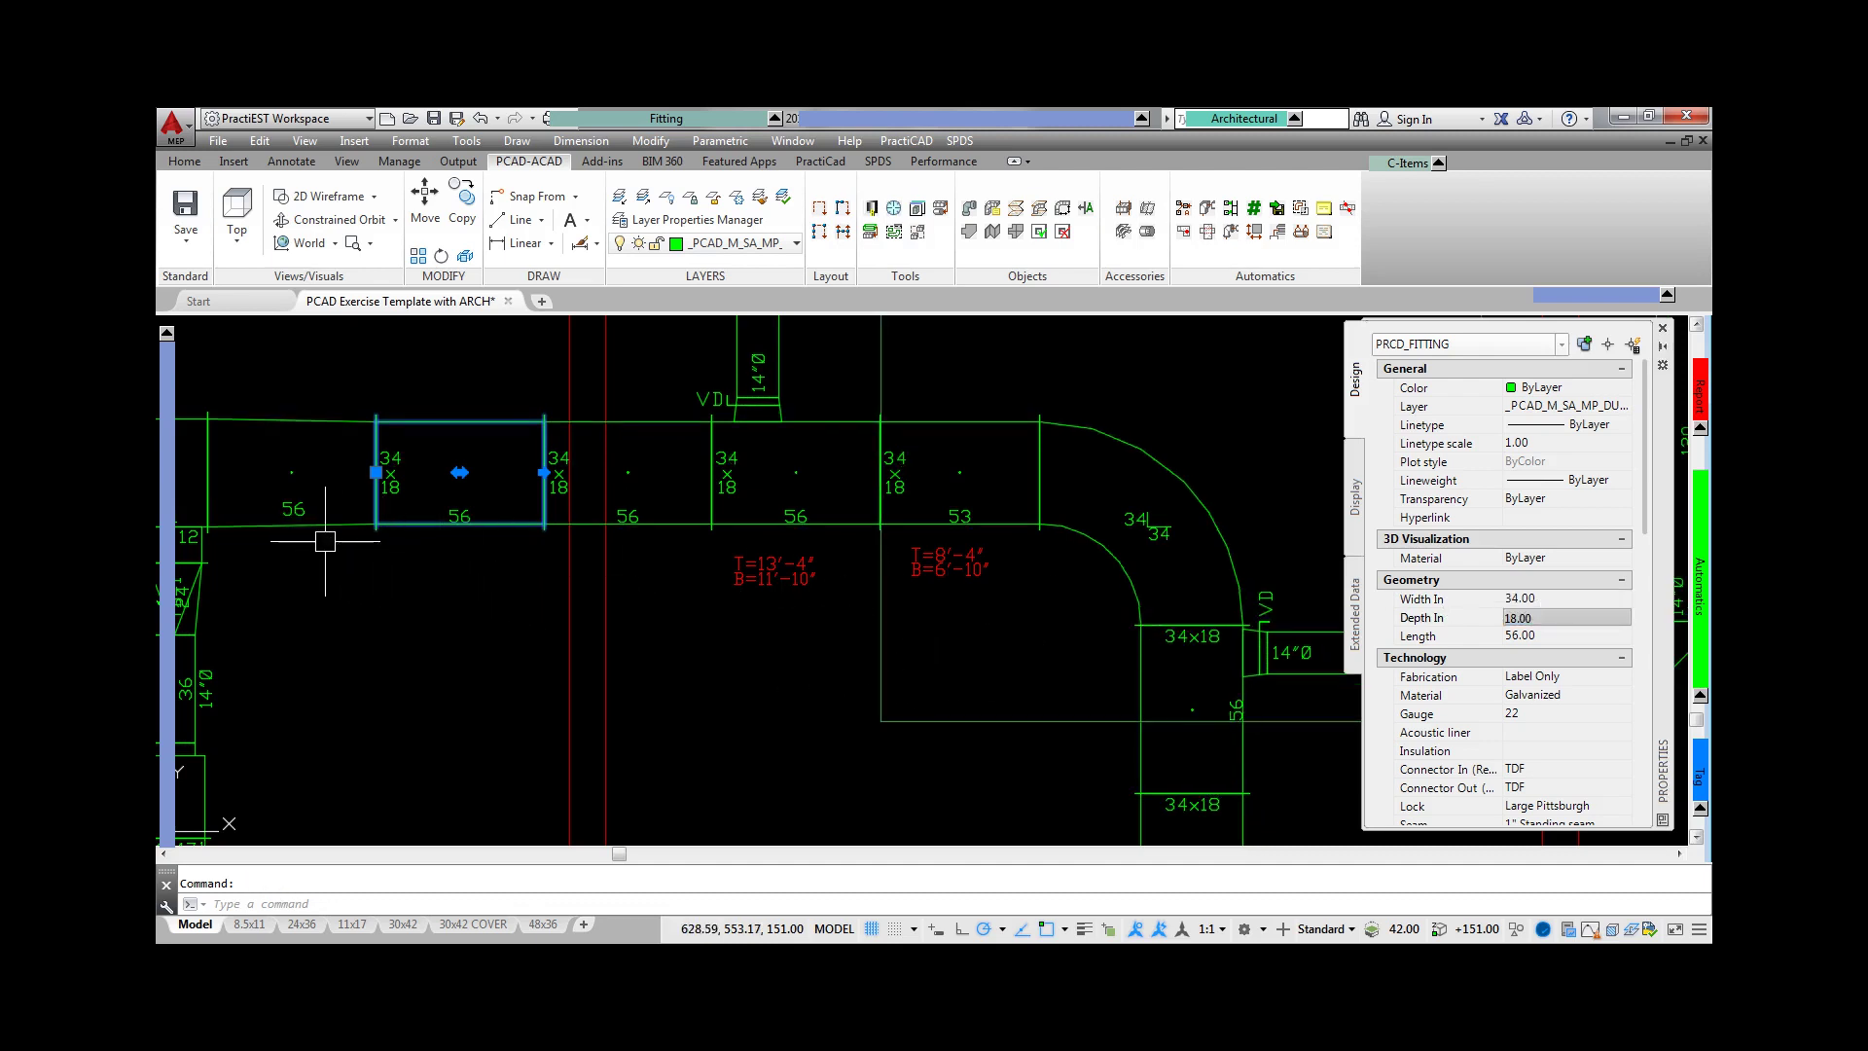
pyautogui.press('Escape')
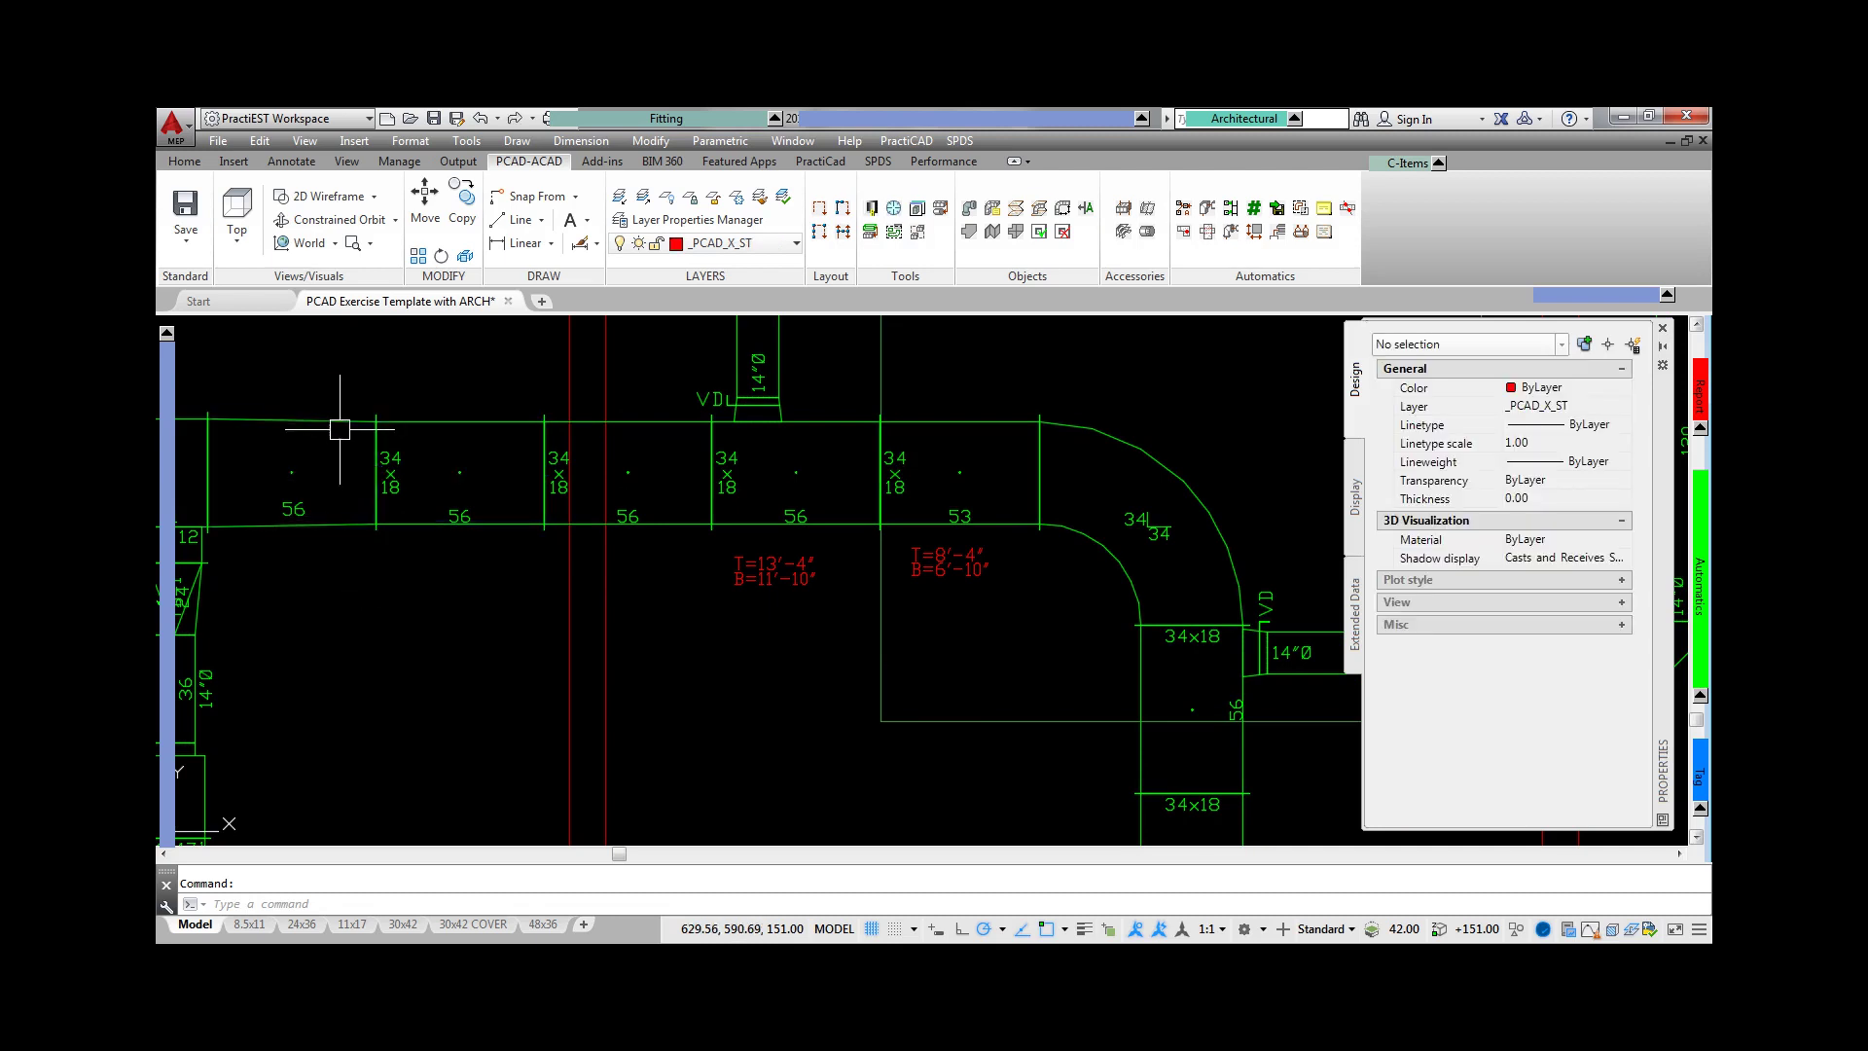
# - Set the outlet depth of the transition section ahead of the 34-wide run to 14
pyautogui.click(341, 428)
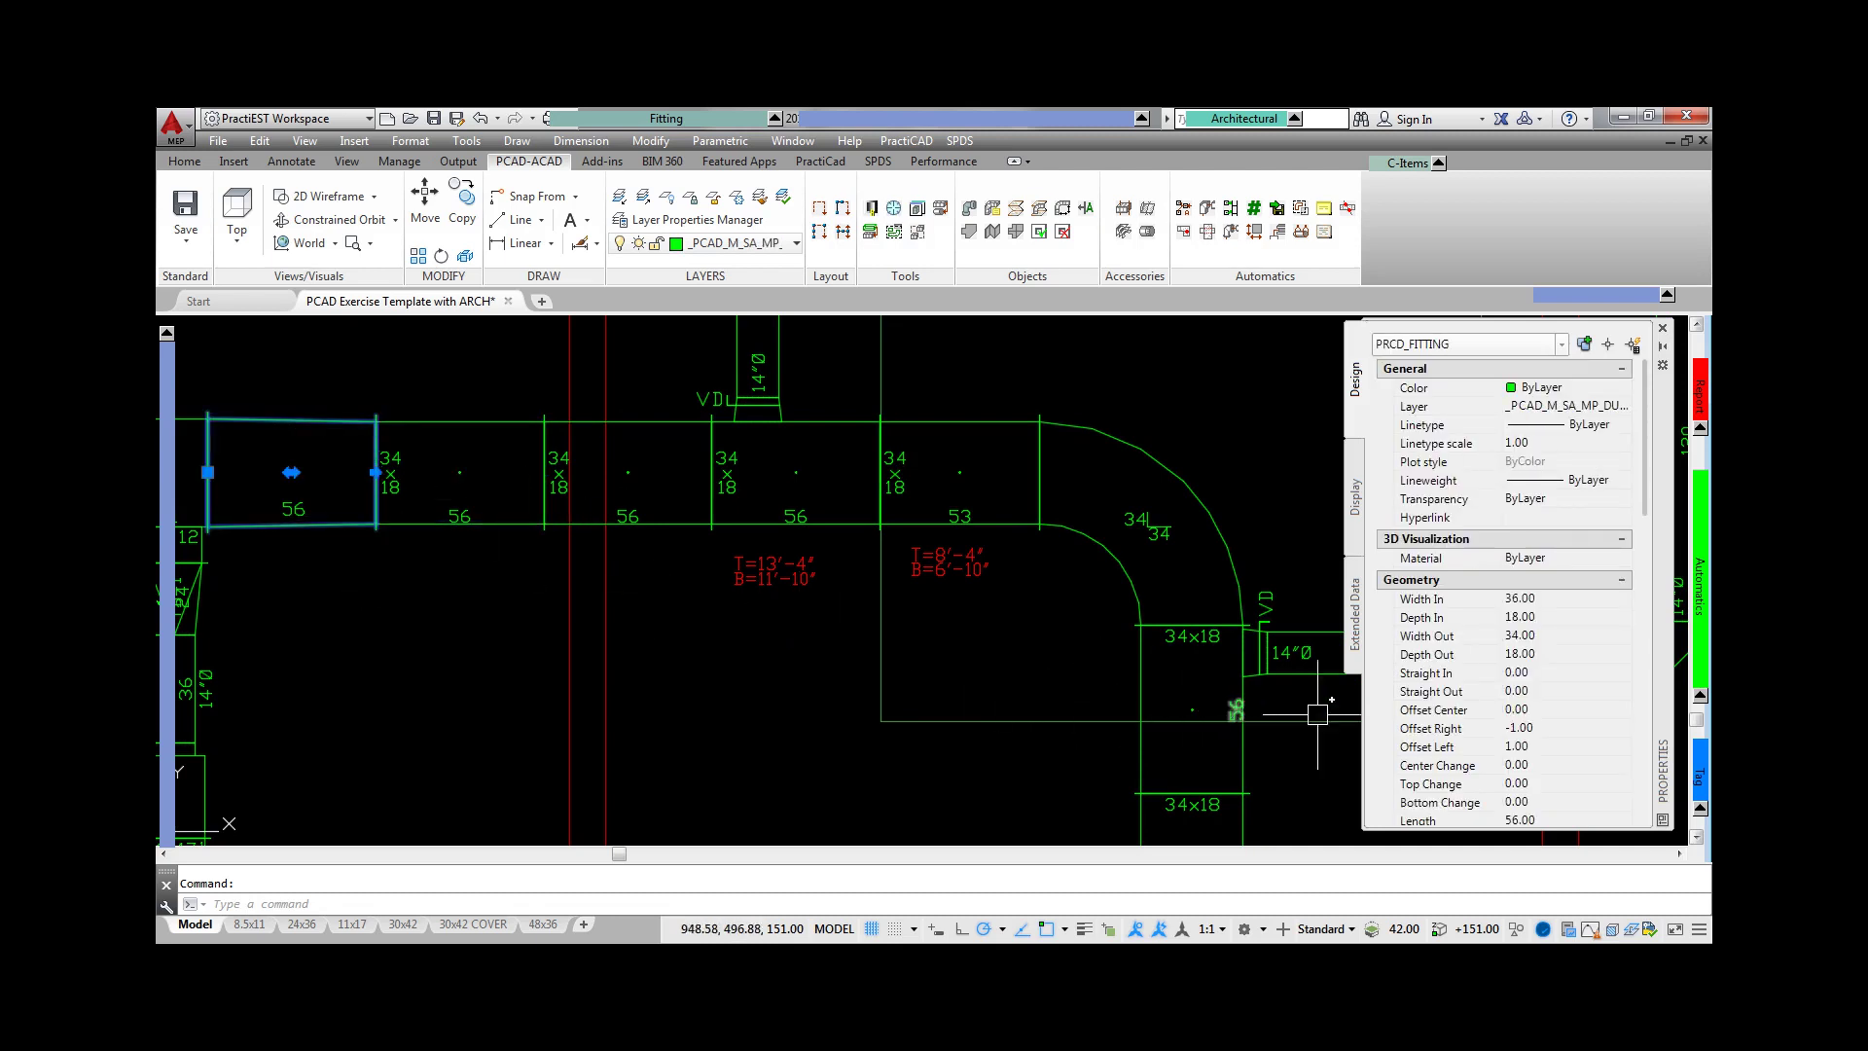
pyautogui.click(1539, 655)
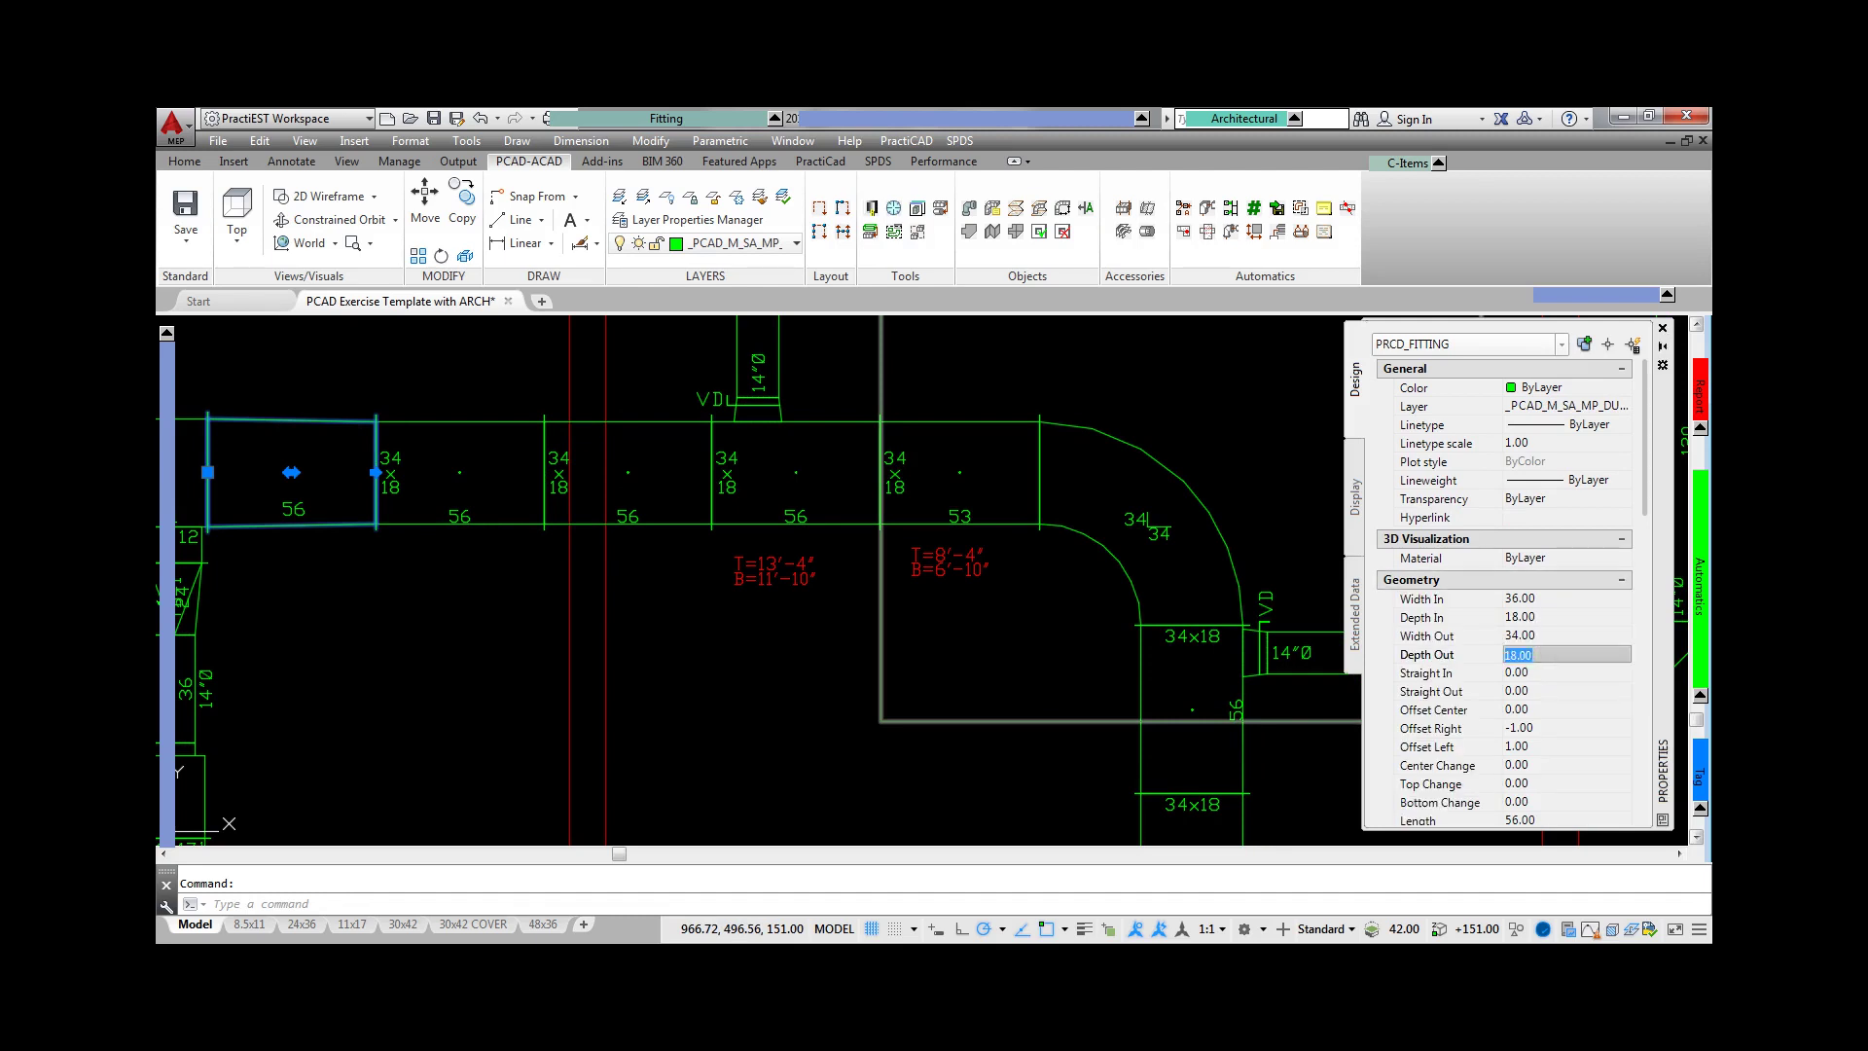
pyautogui.write('14')
pyautogui.press('Tab')
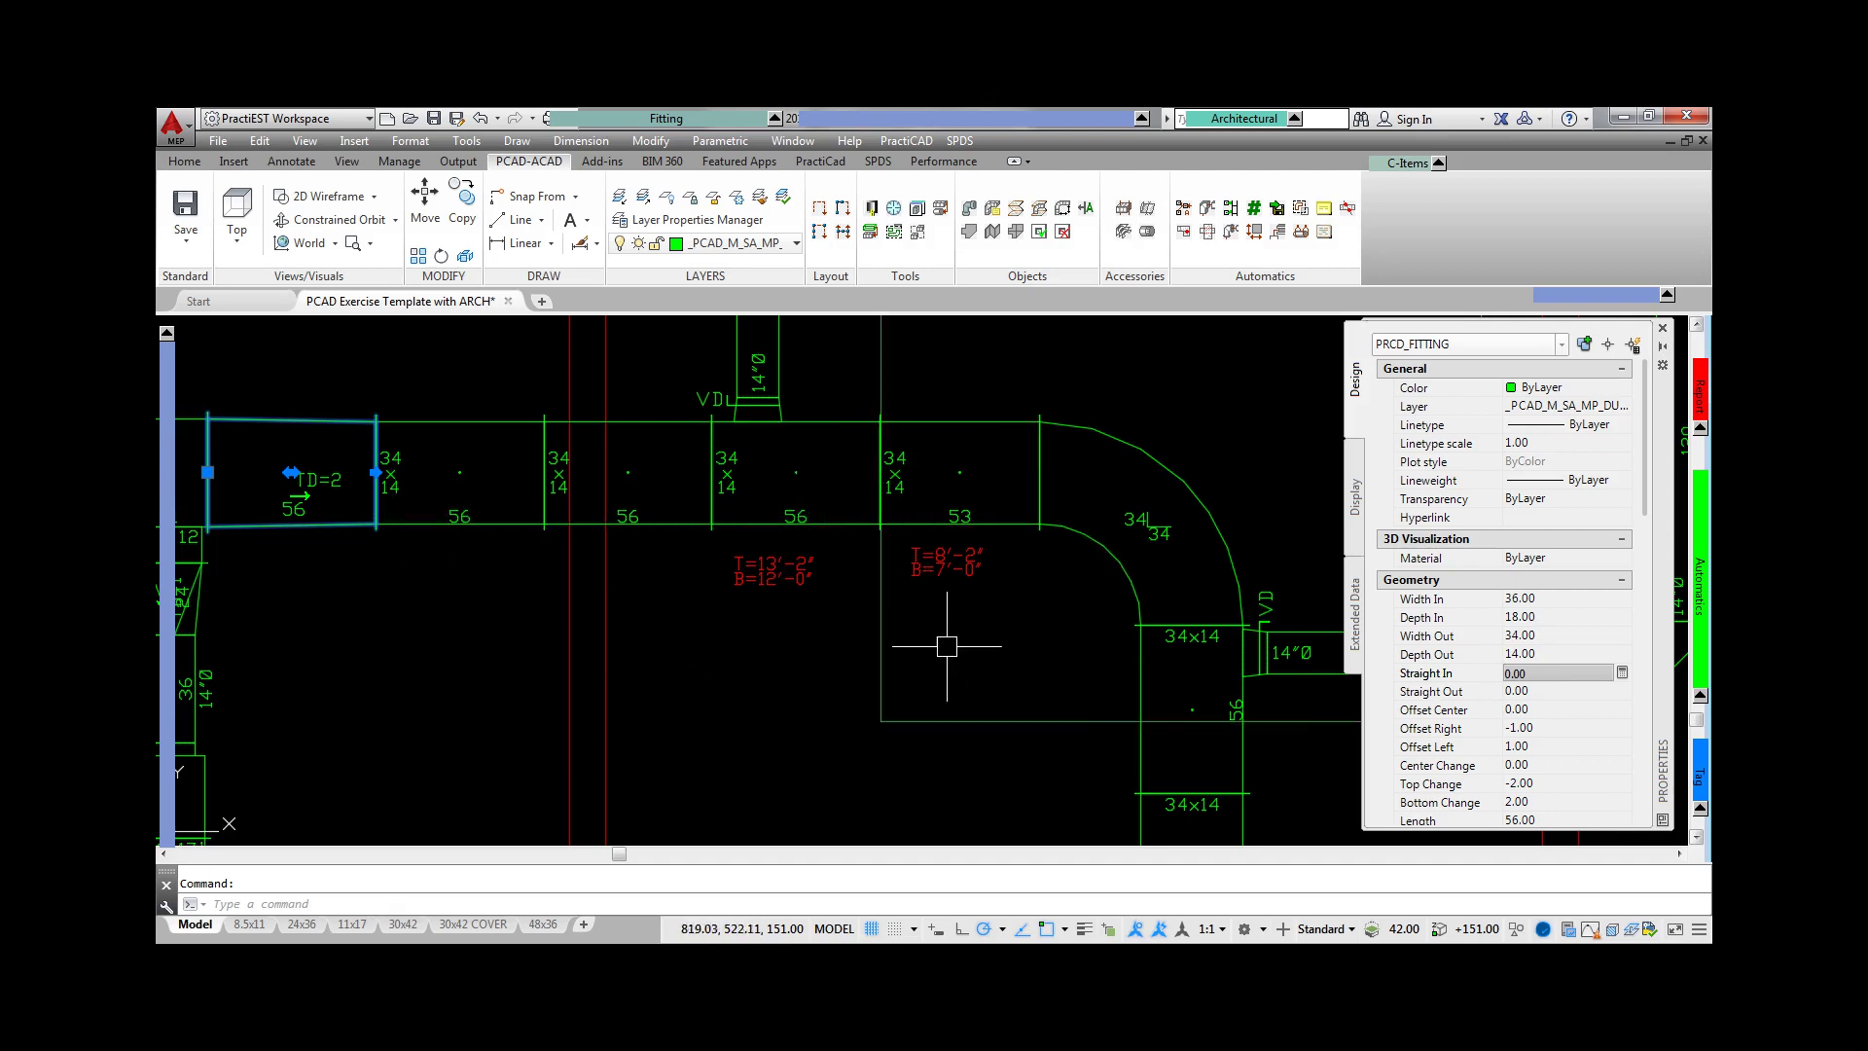
# - Set the transition's top change to 0, followed by its bottom change to 0
pyautogui.click(1588, 783)
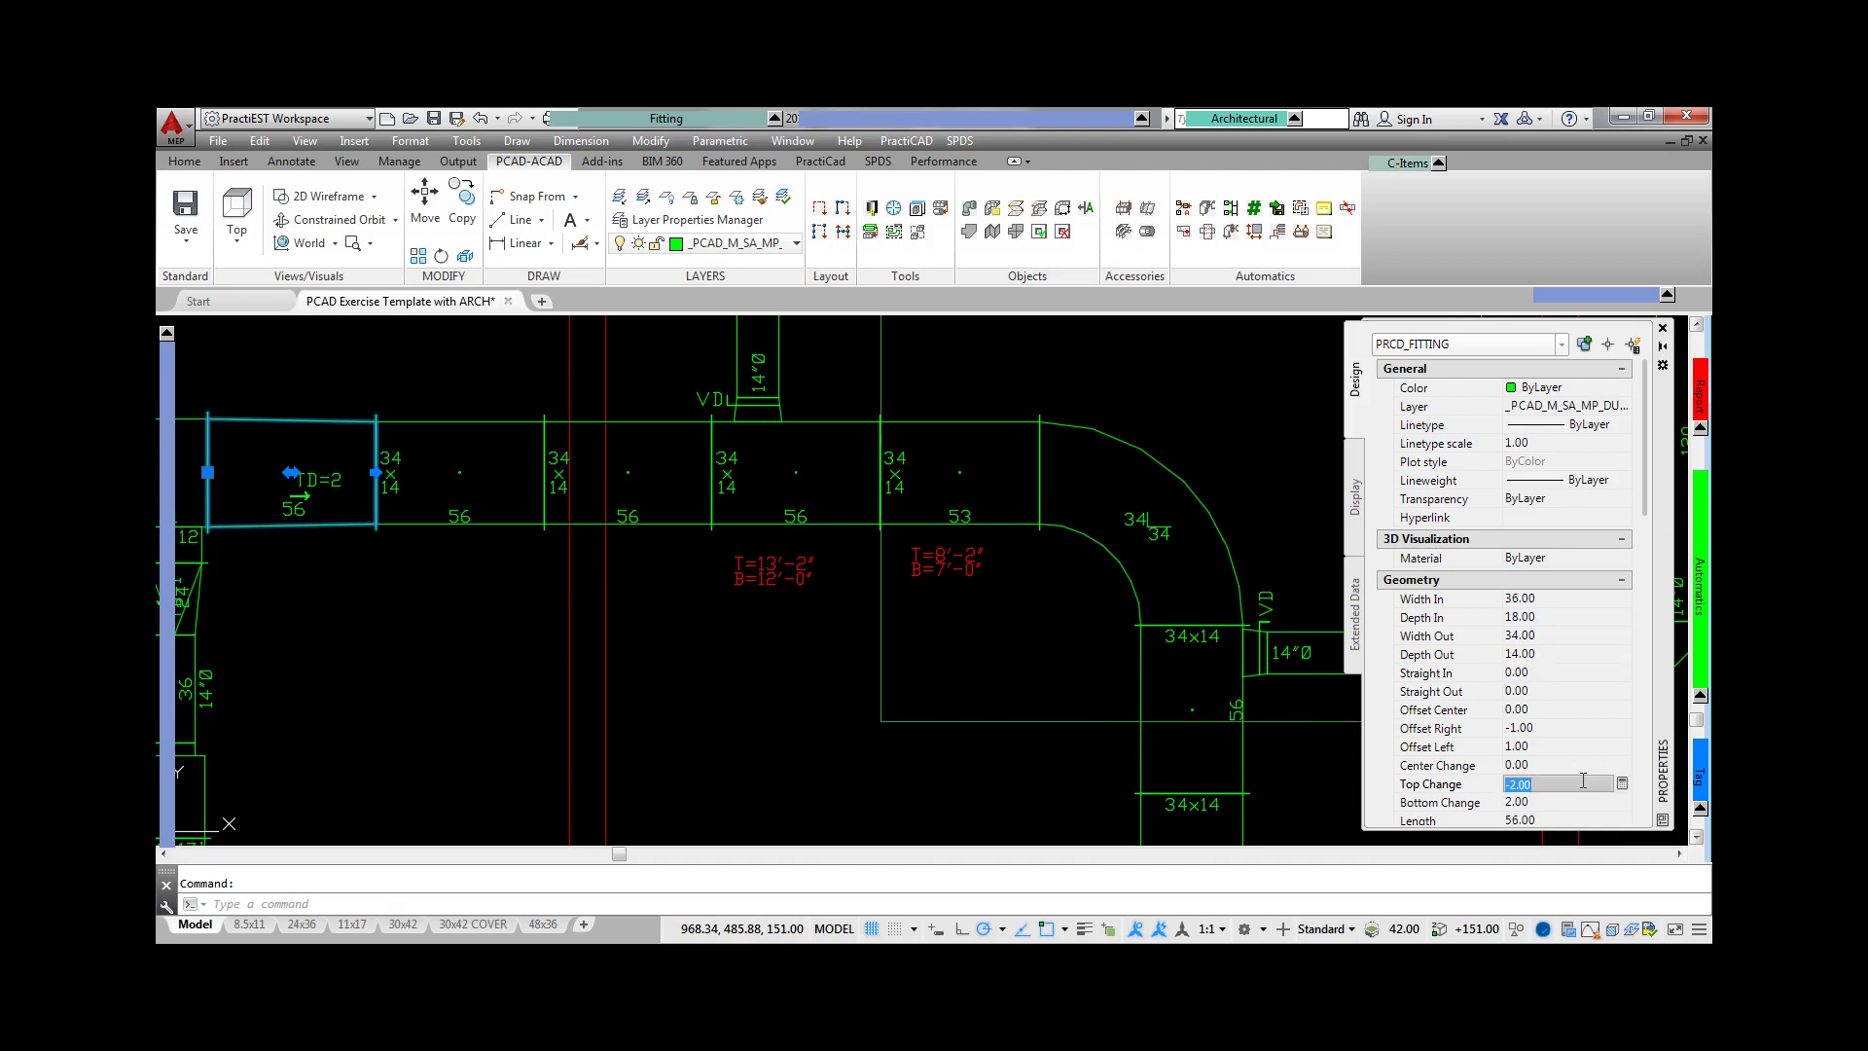
pyautogui.press('Return')
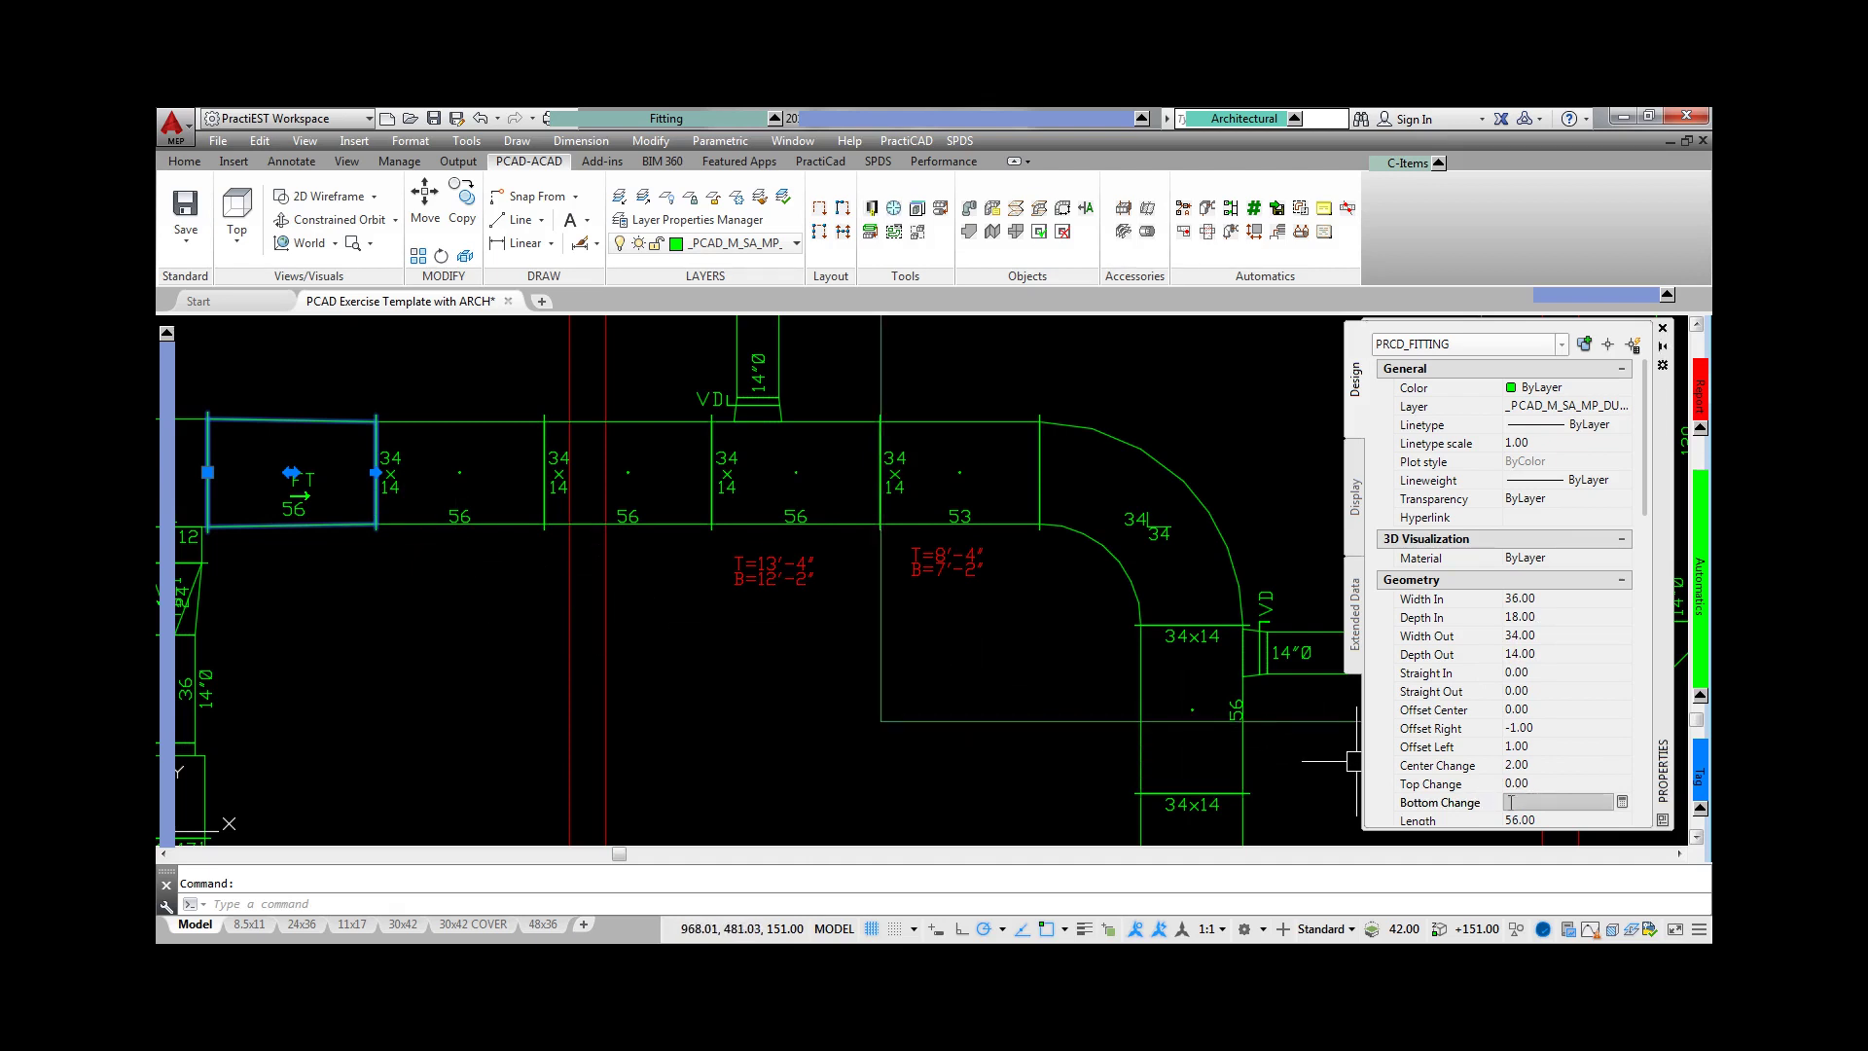
pyautogui.press('Return')
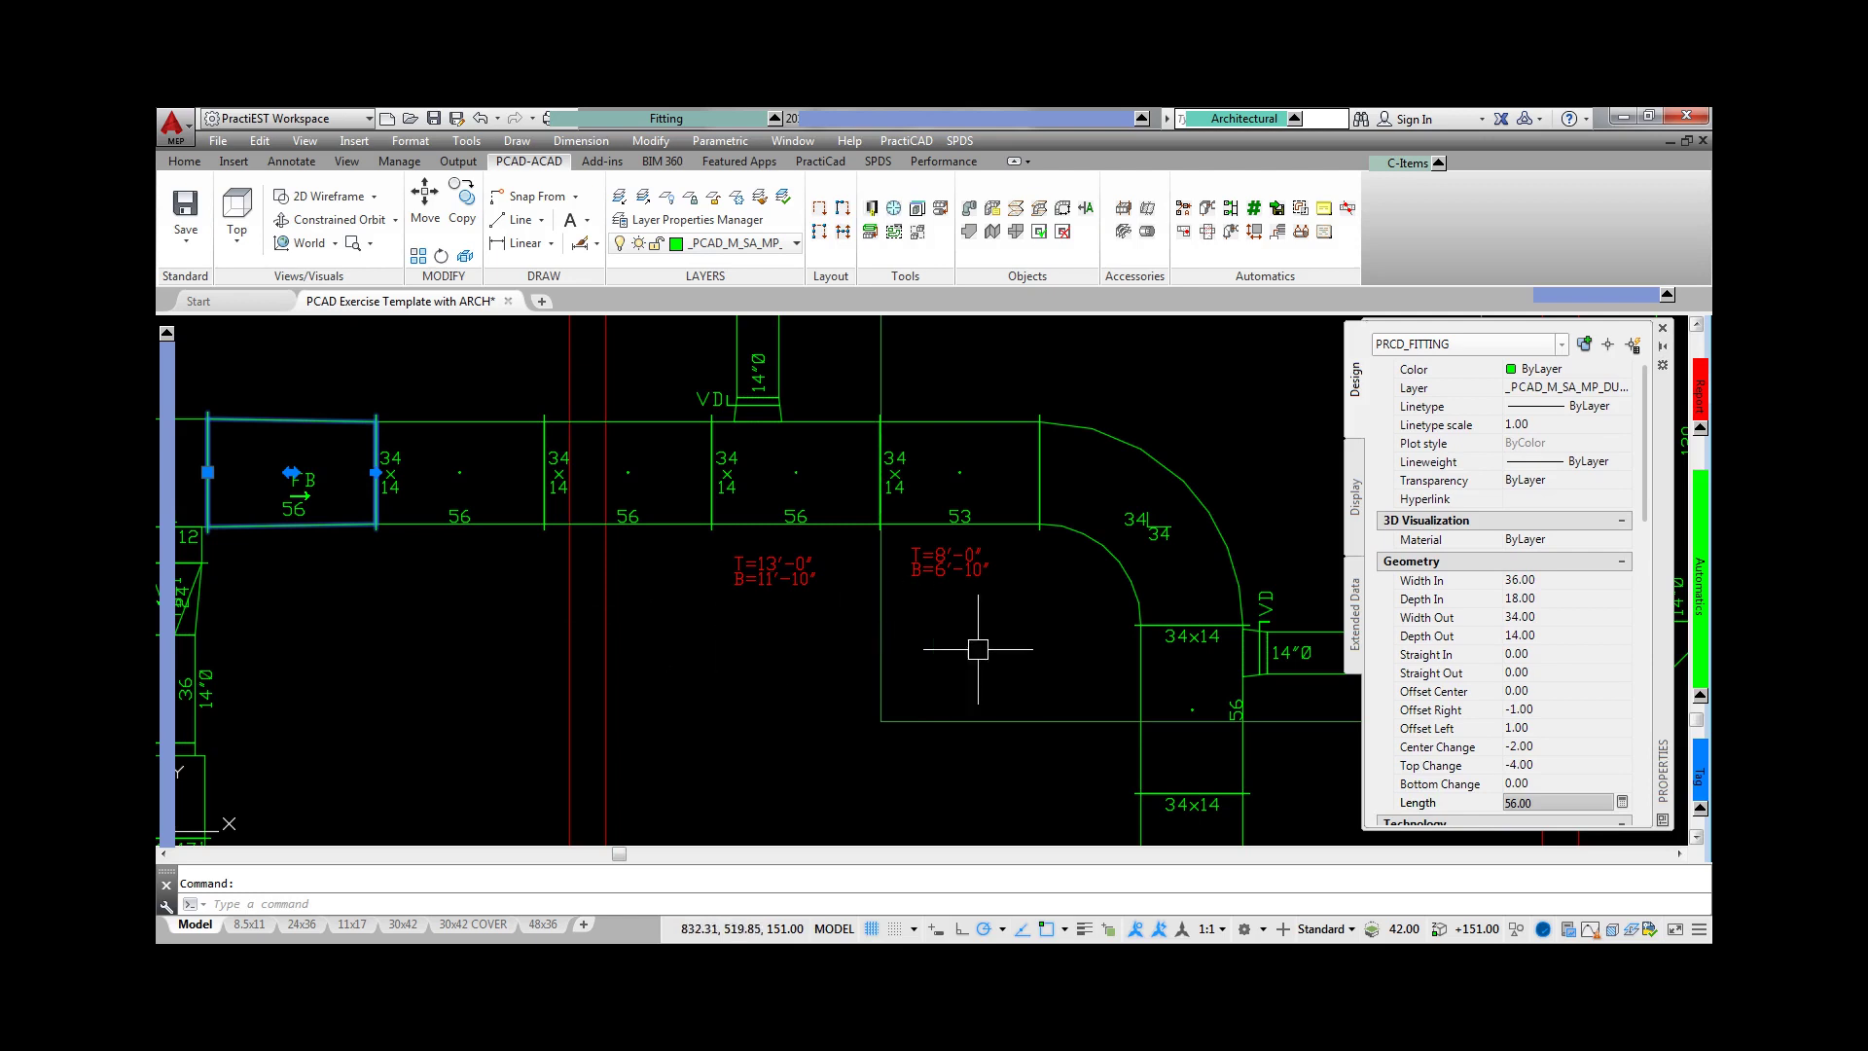
# - Set the transition's left offset to 6
pyautogui.click(1523, 728)
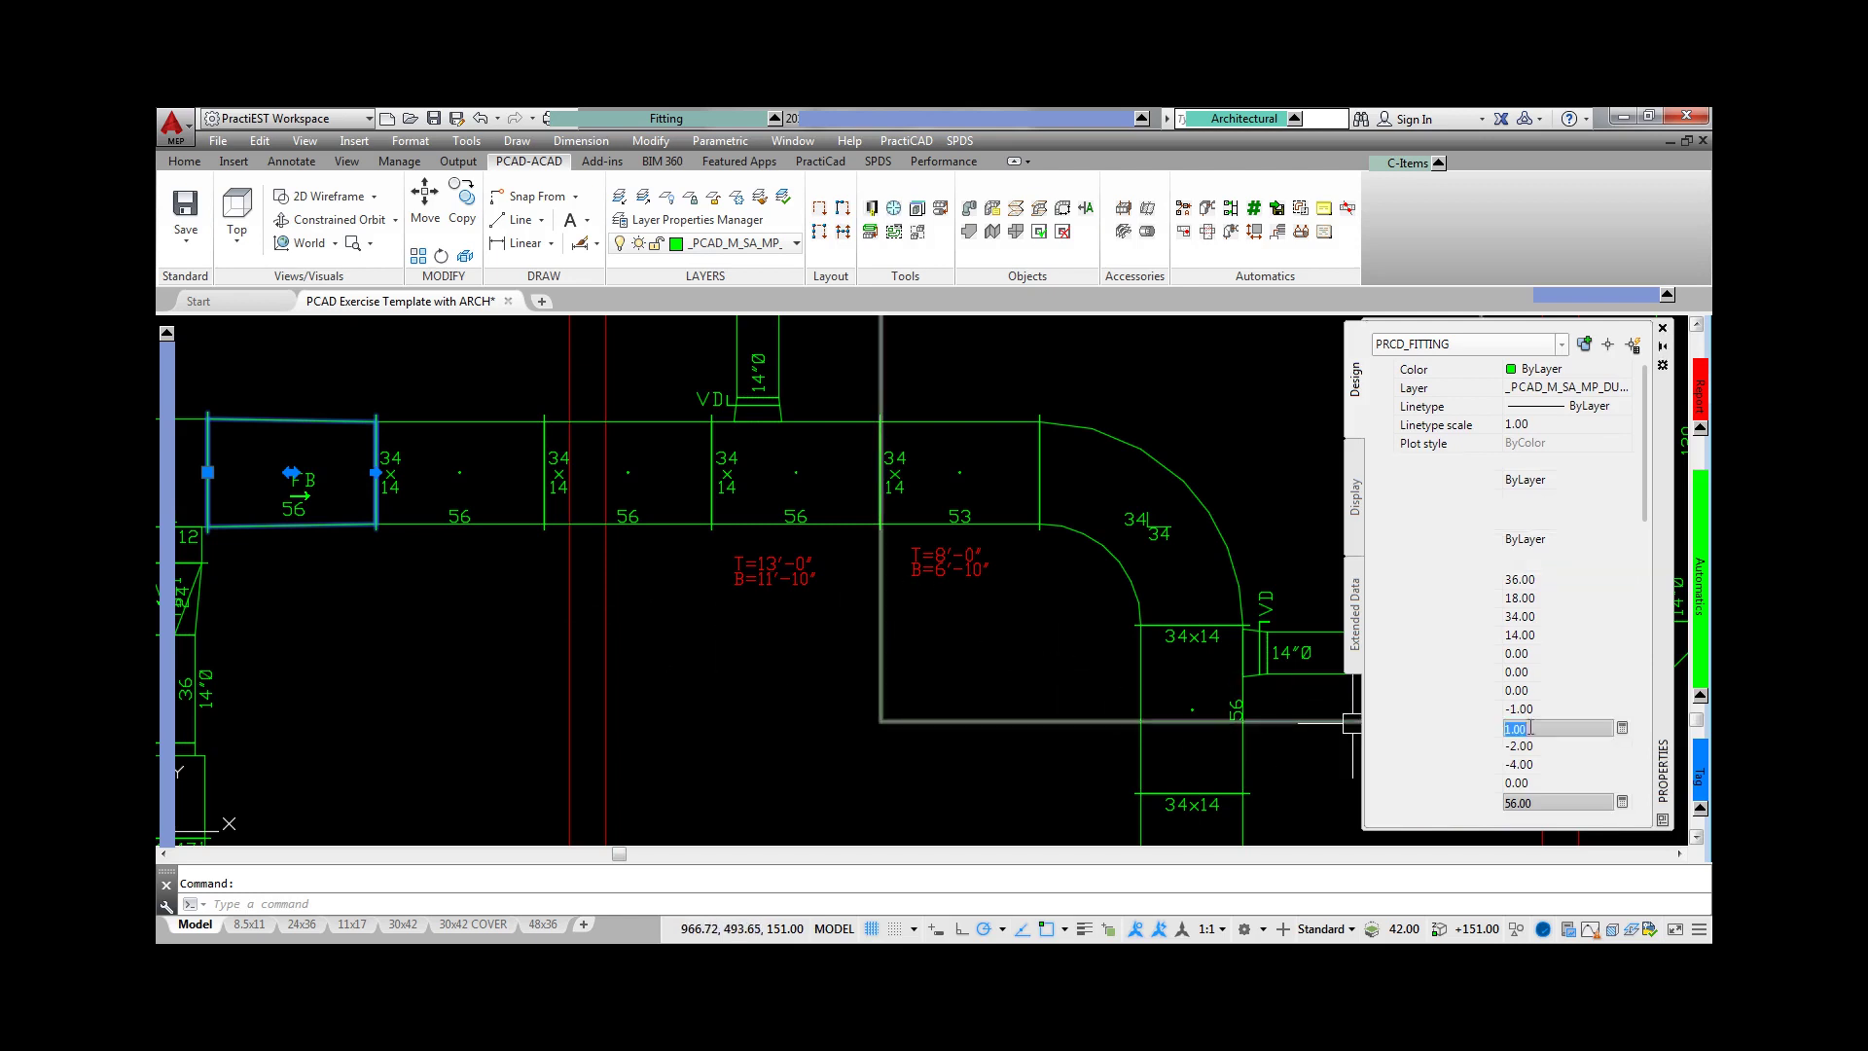
pyautogui.press('Return')
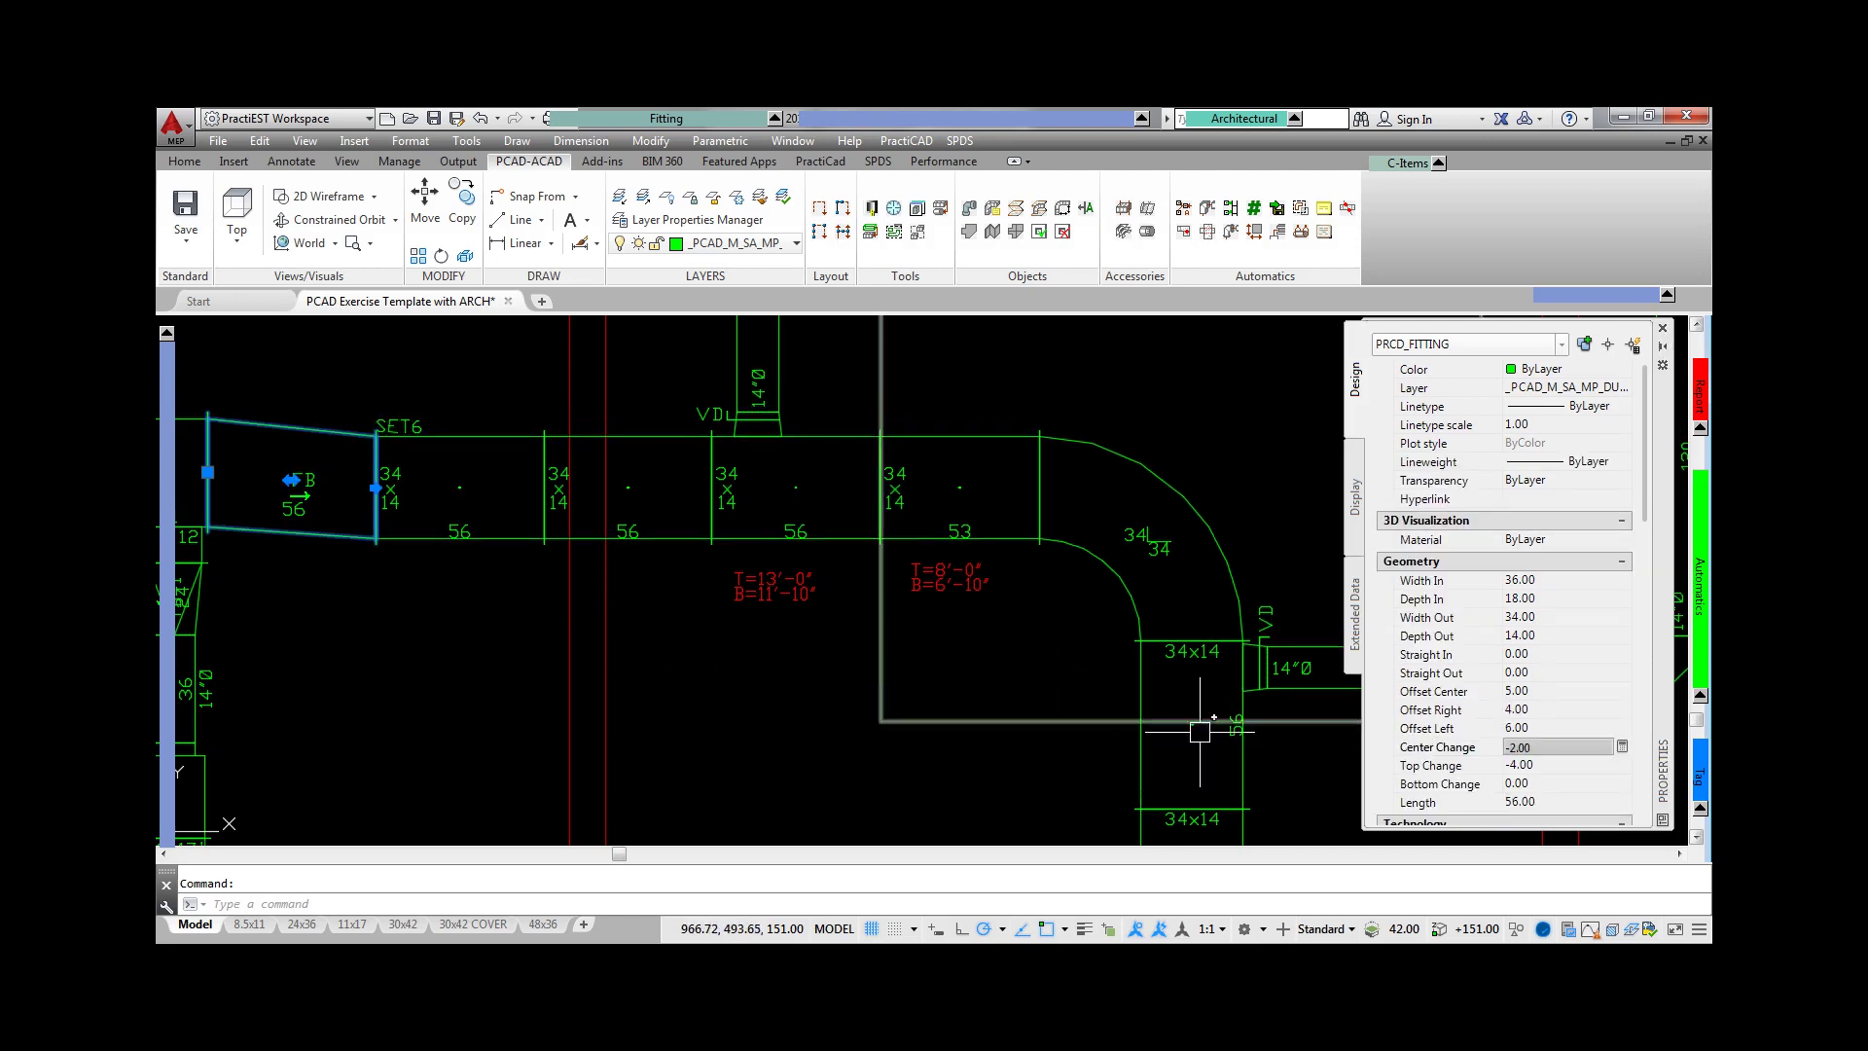
pyautogui.press('Escape')
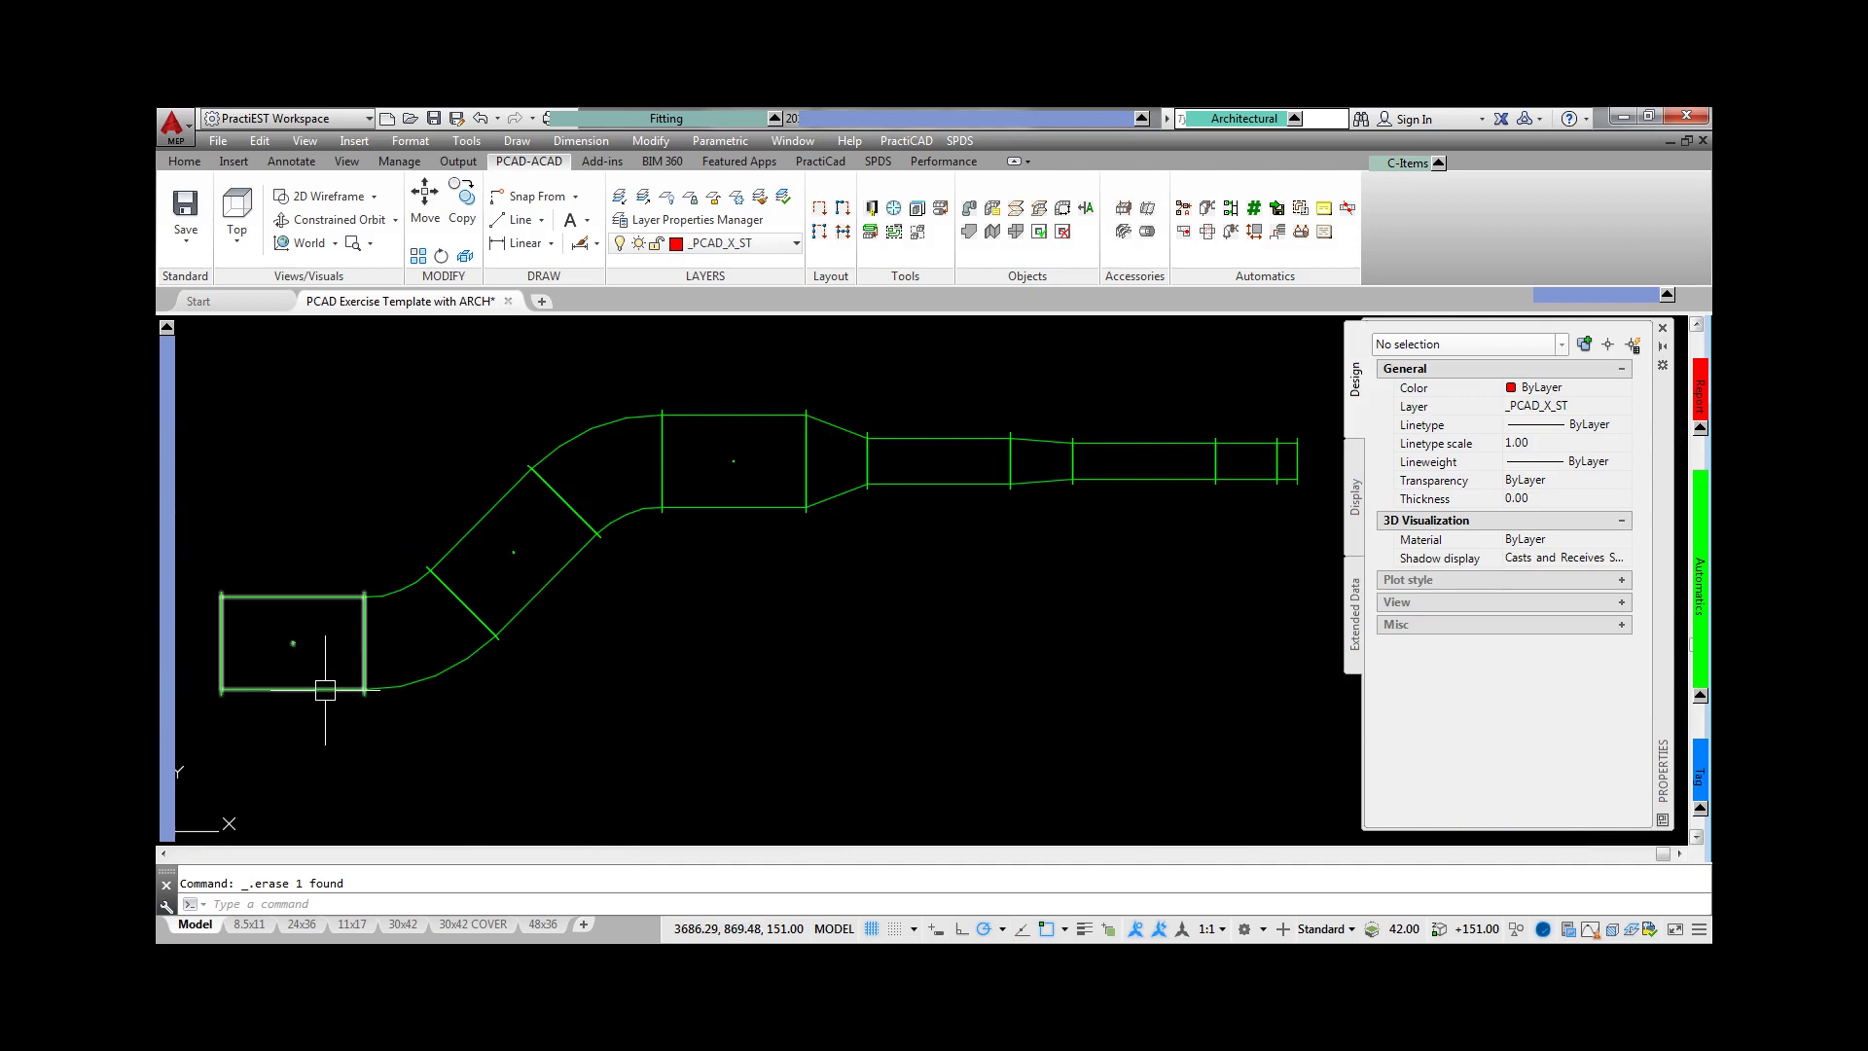
# - Automatically tag the first straight duct of the offset run with its size and length, and inspect the size tag's properties
pyautogui.click(326, 689)
pyautogui.moveTo(1703, 512)
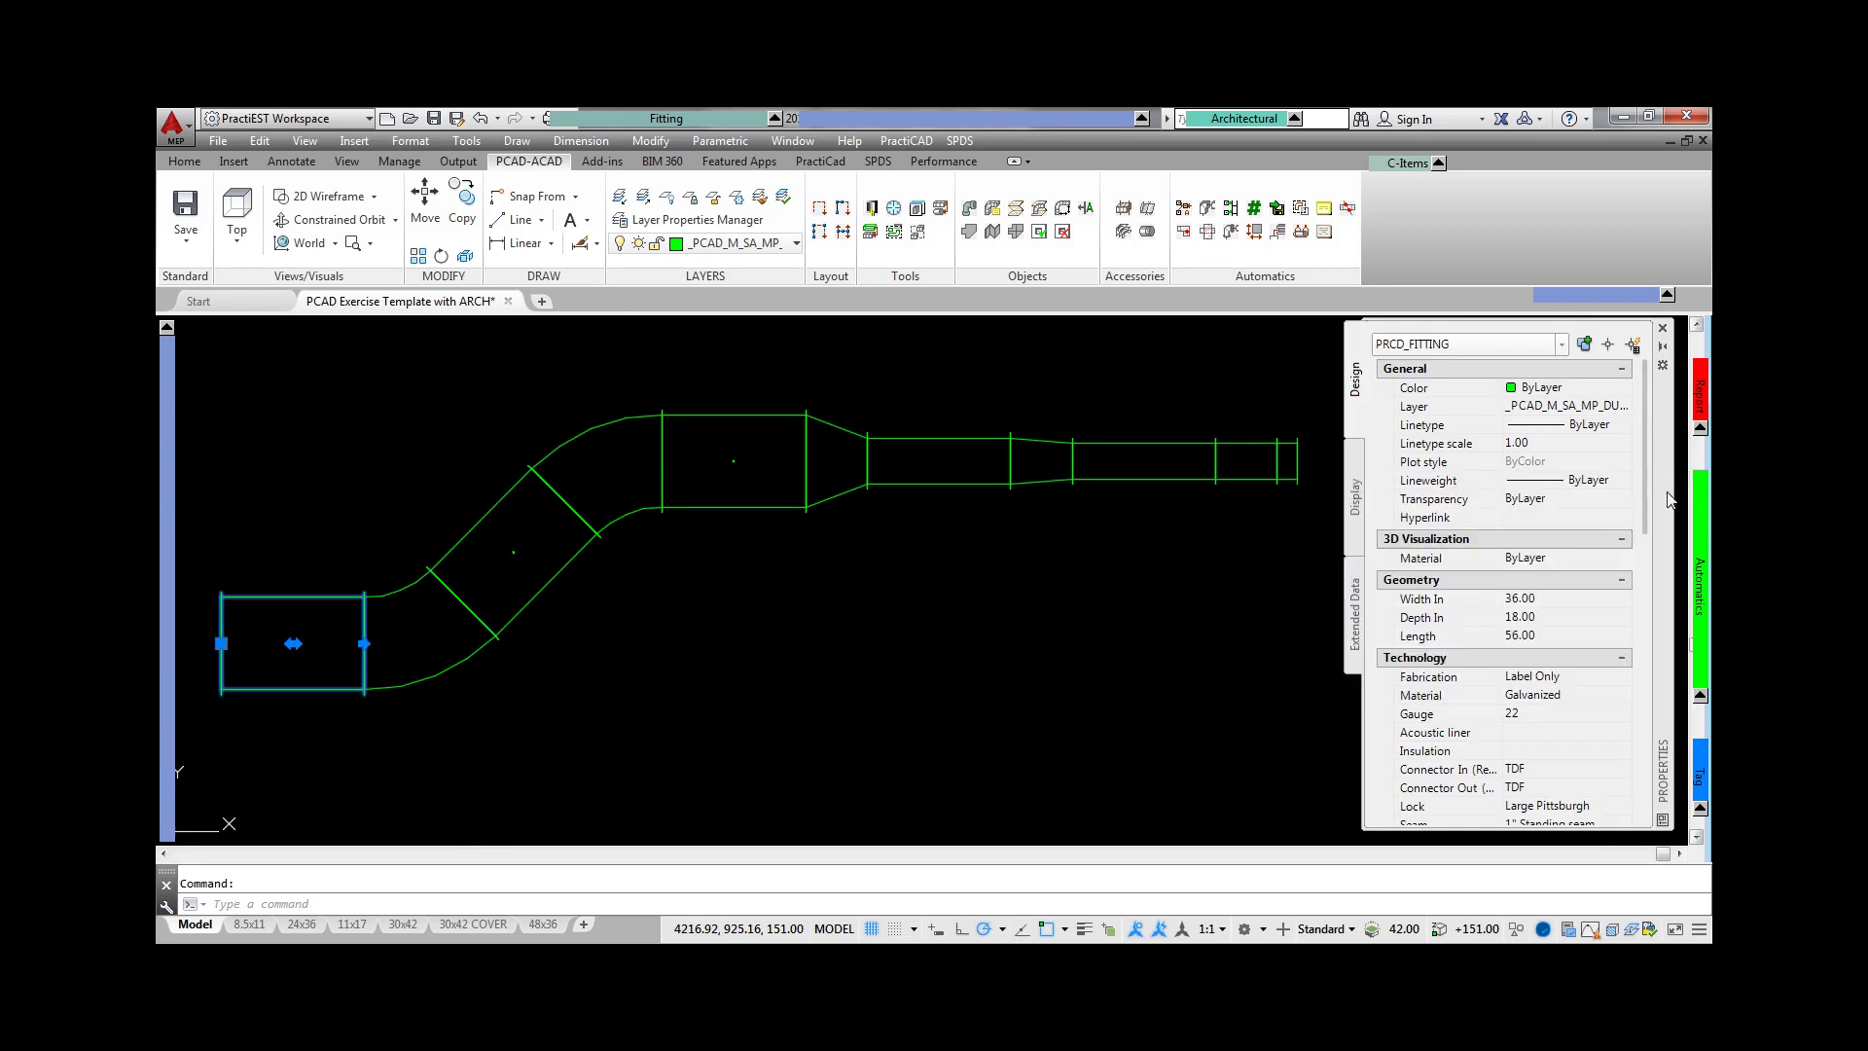
pyautogui.press('Escape')
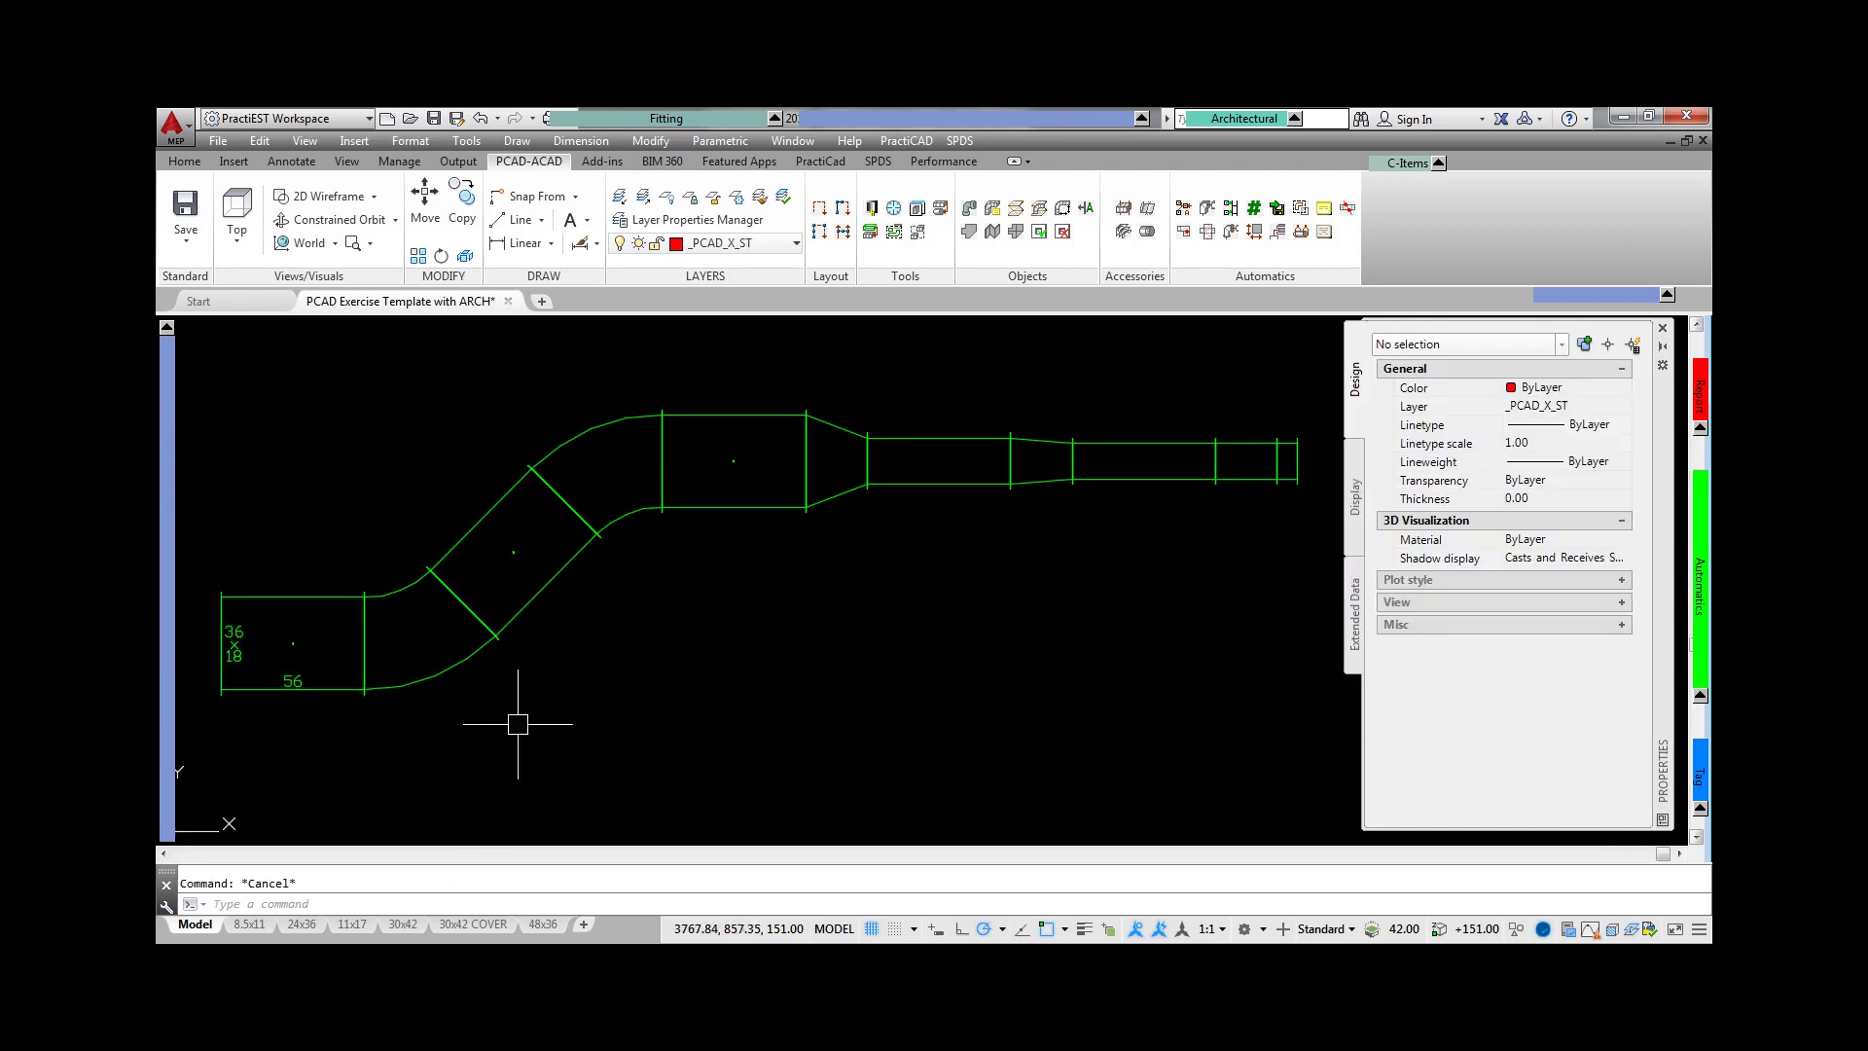
pyautogui.click(232, 632)
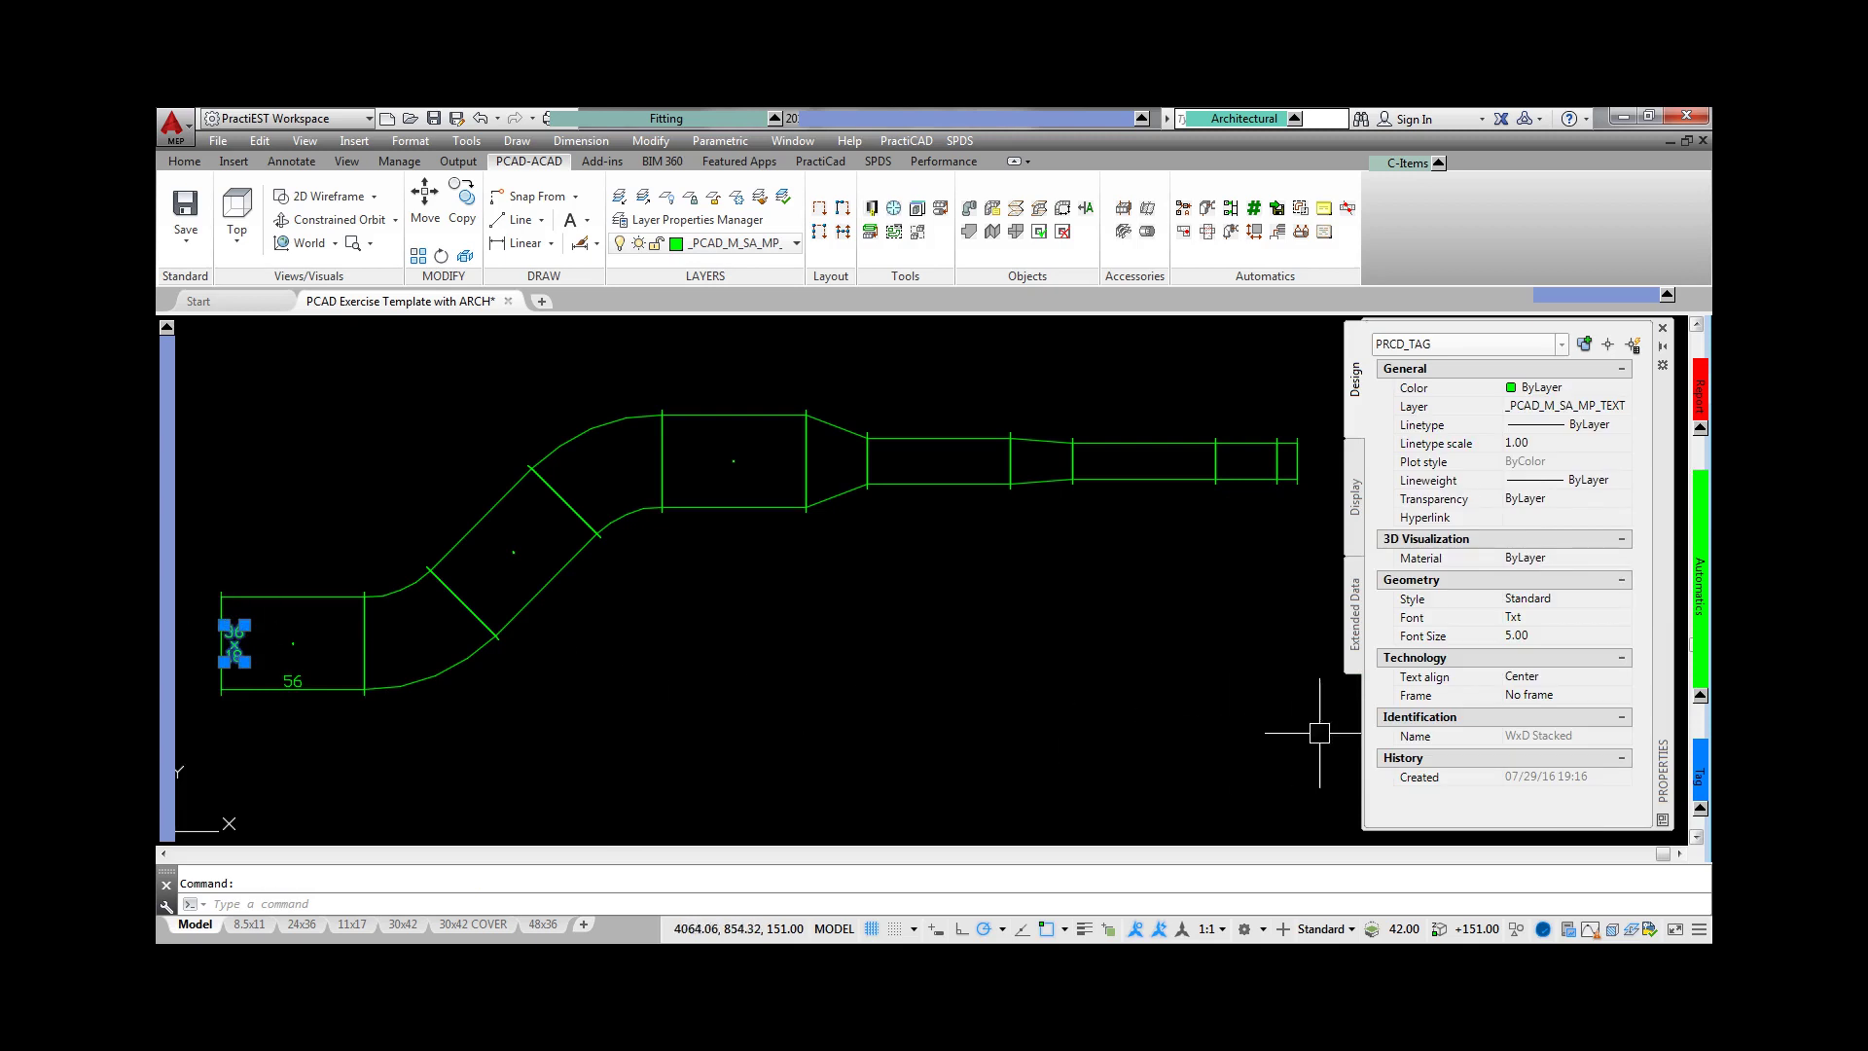
pyautogui.press('Escape')
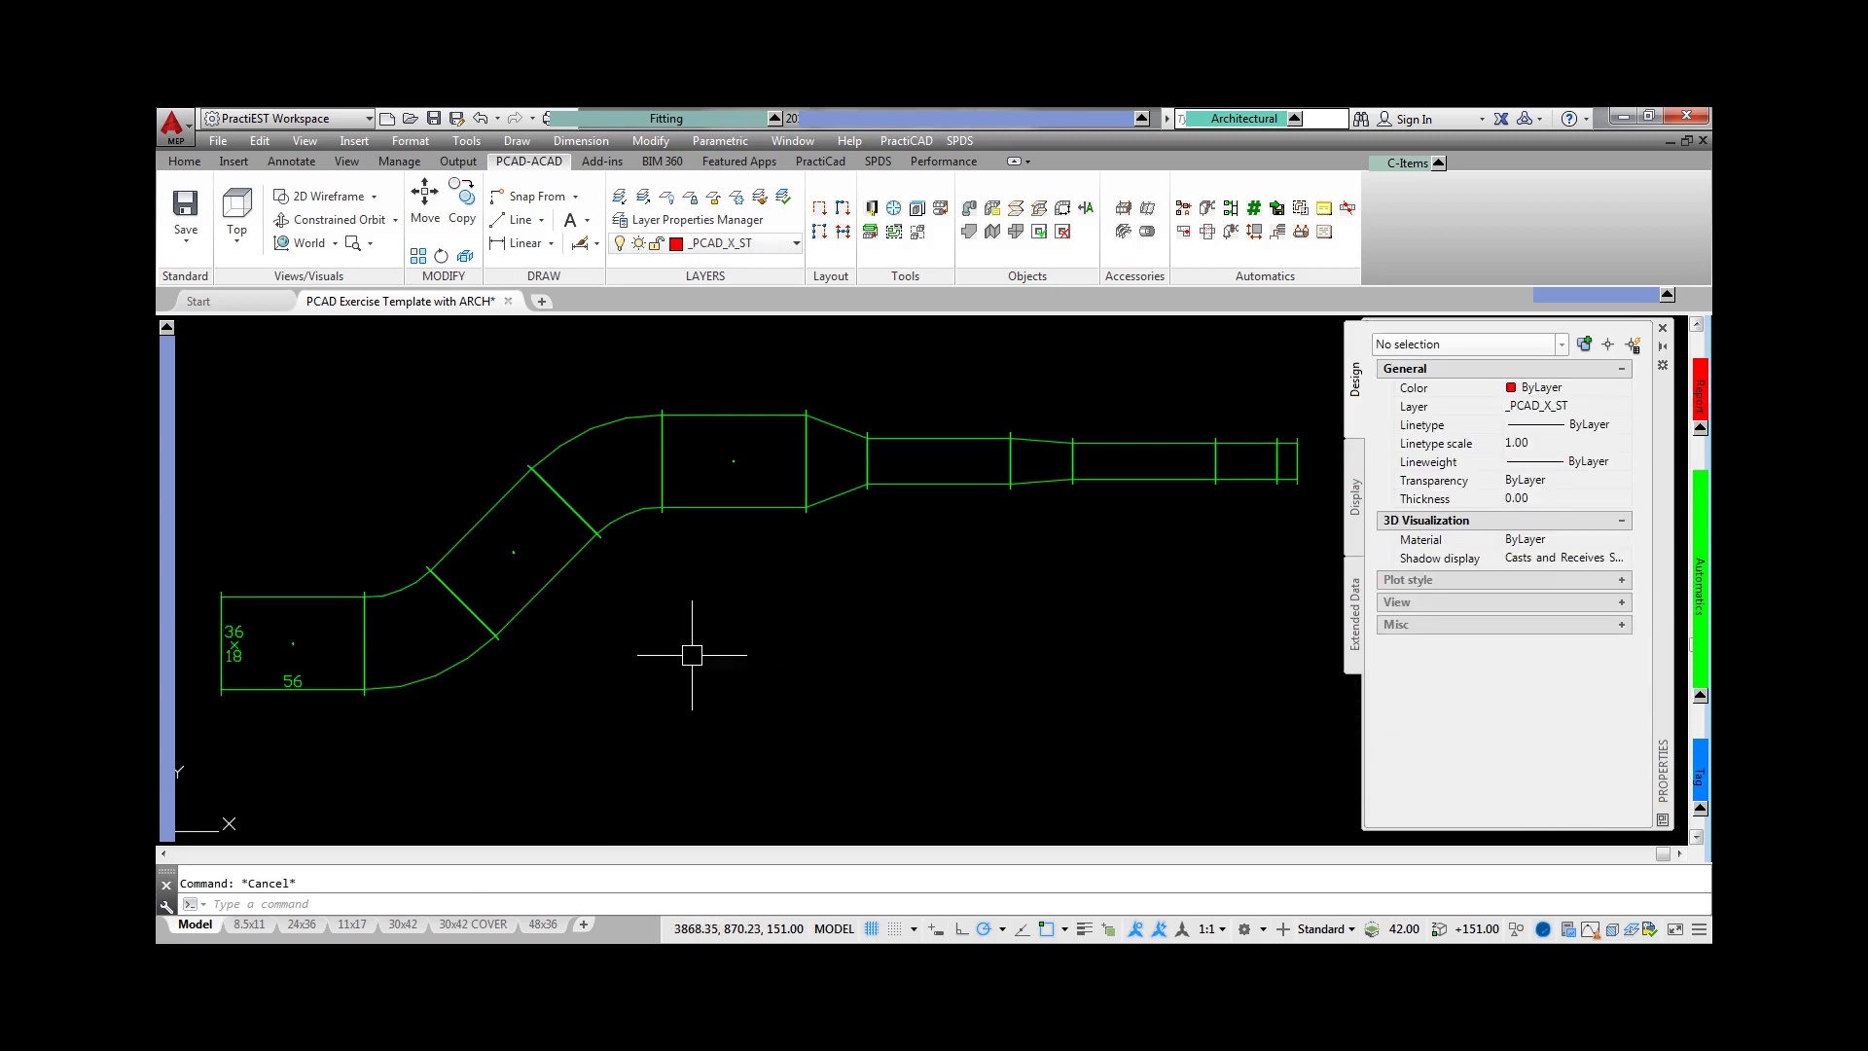
# - Automatically tag the diagonal straight duct of the offset run with its size and length, and inspect the size tag's properties
pyautogui.click(547, 584)
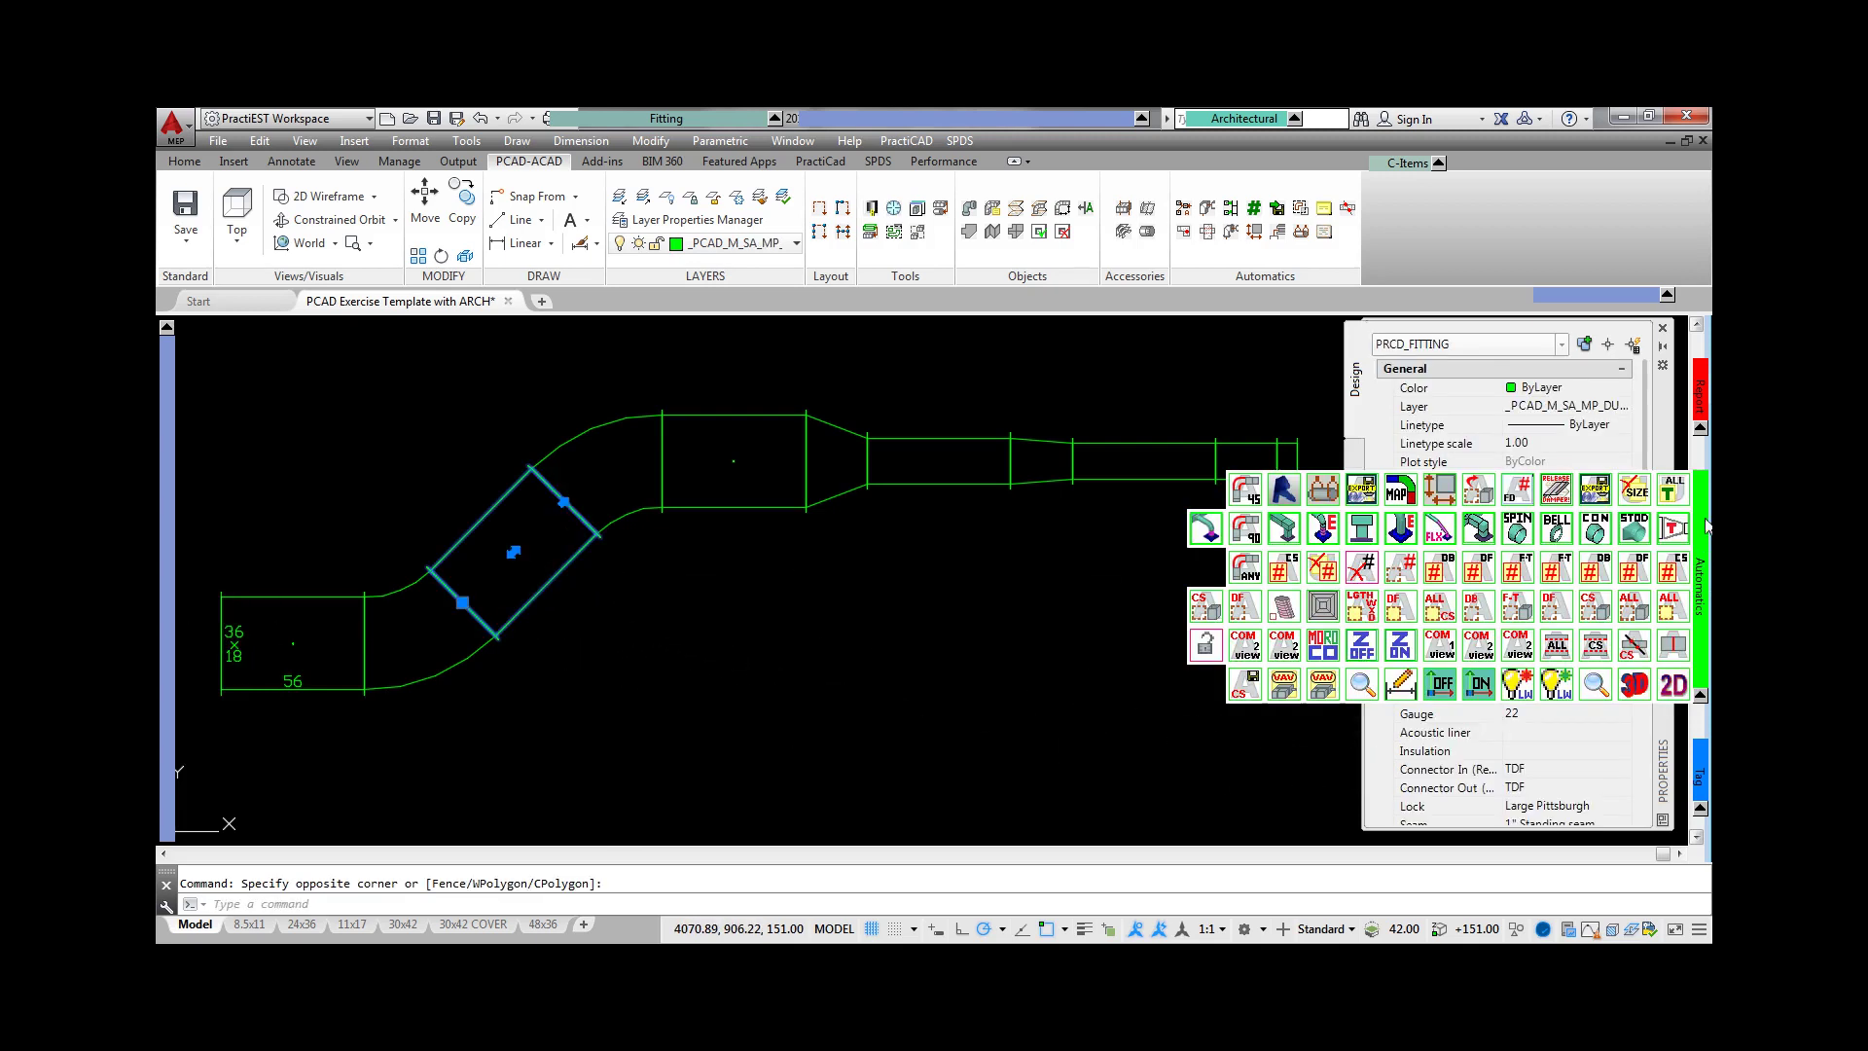
pyautogui.press('Escape')
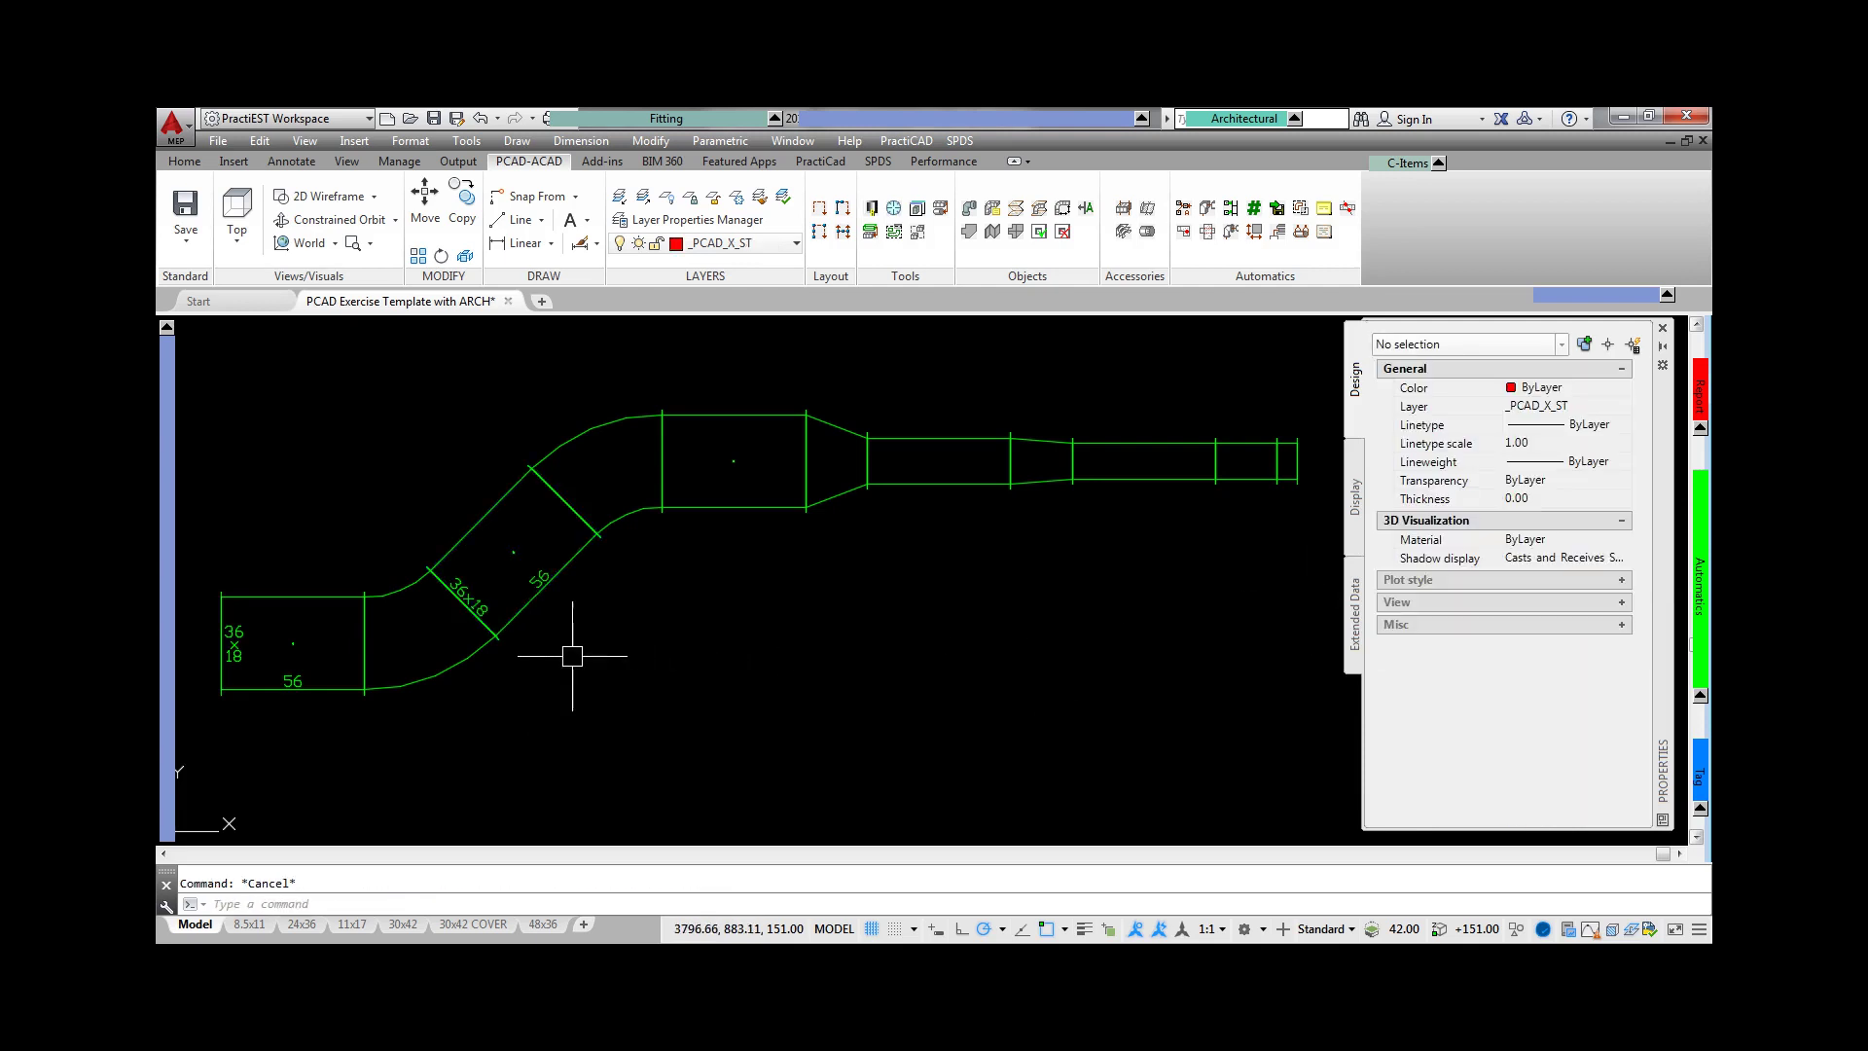
pyautogui.click(482, 606)
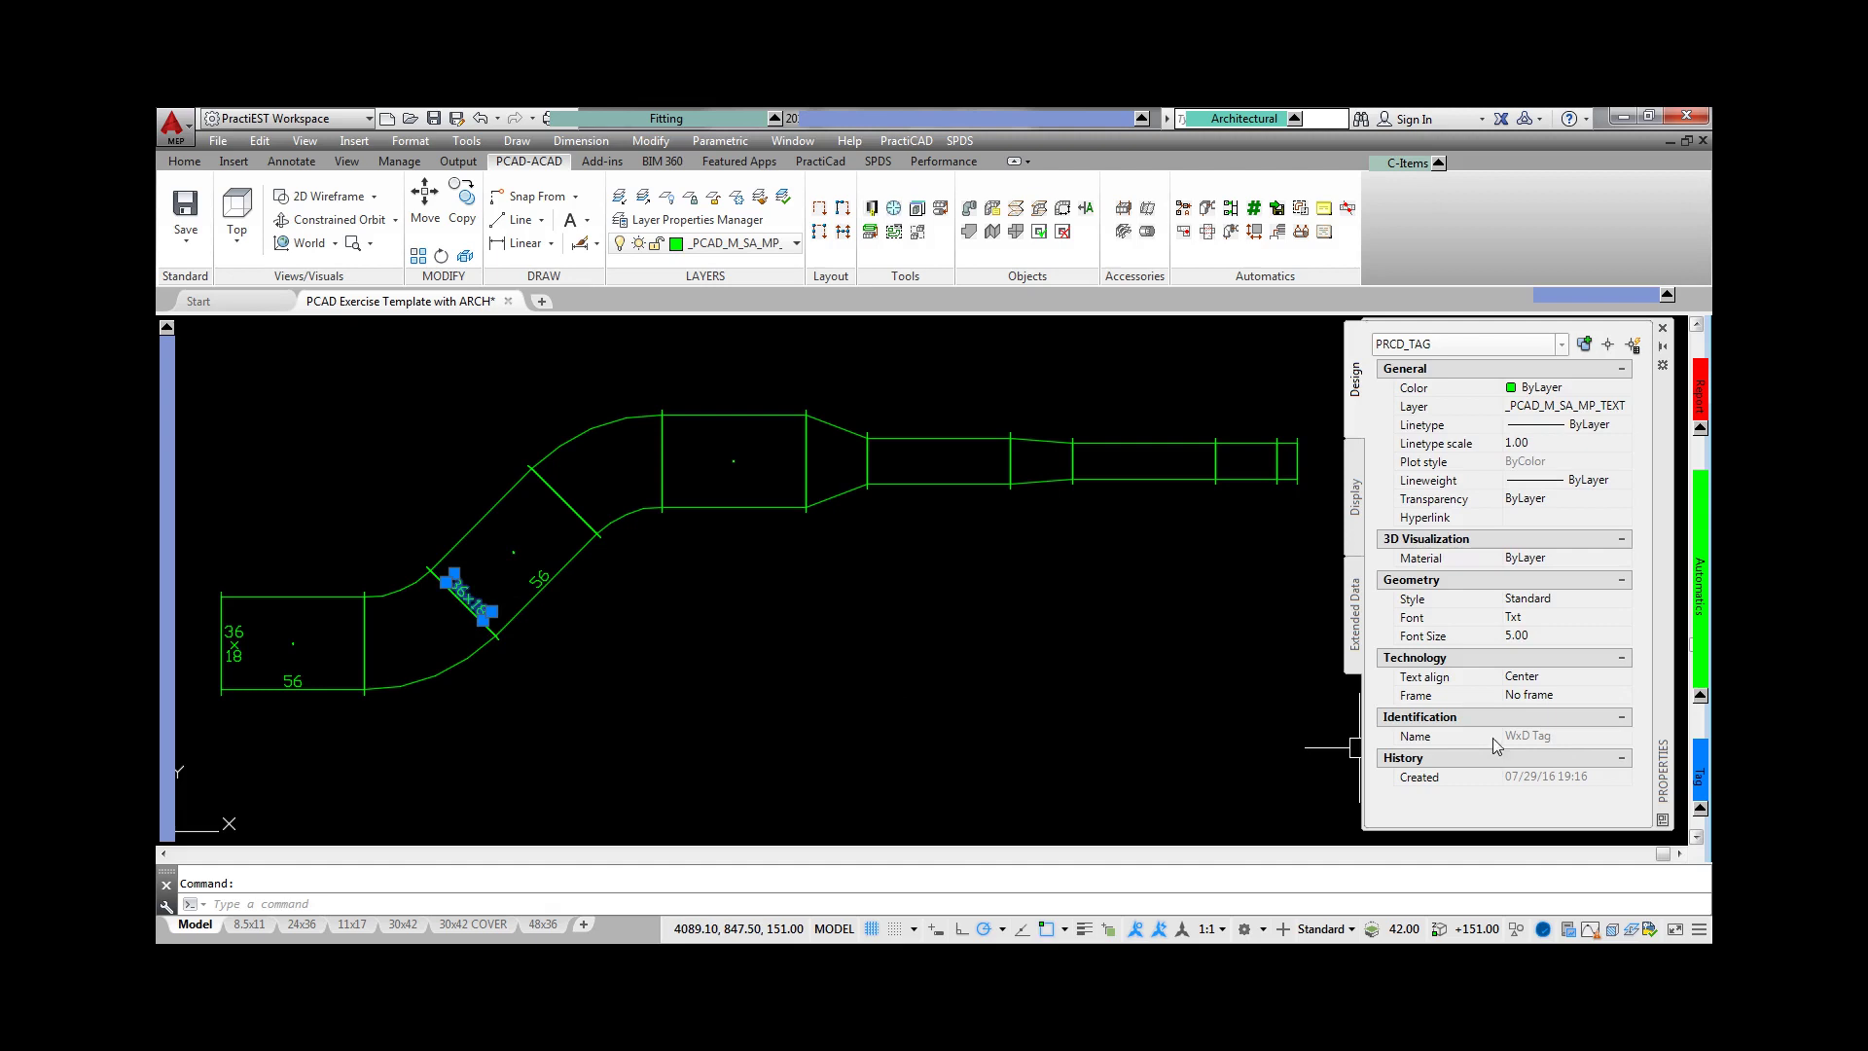
pyautogui.press('Escape')
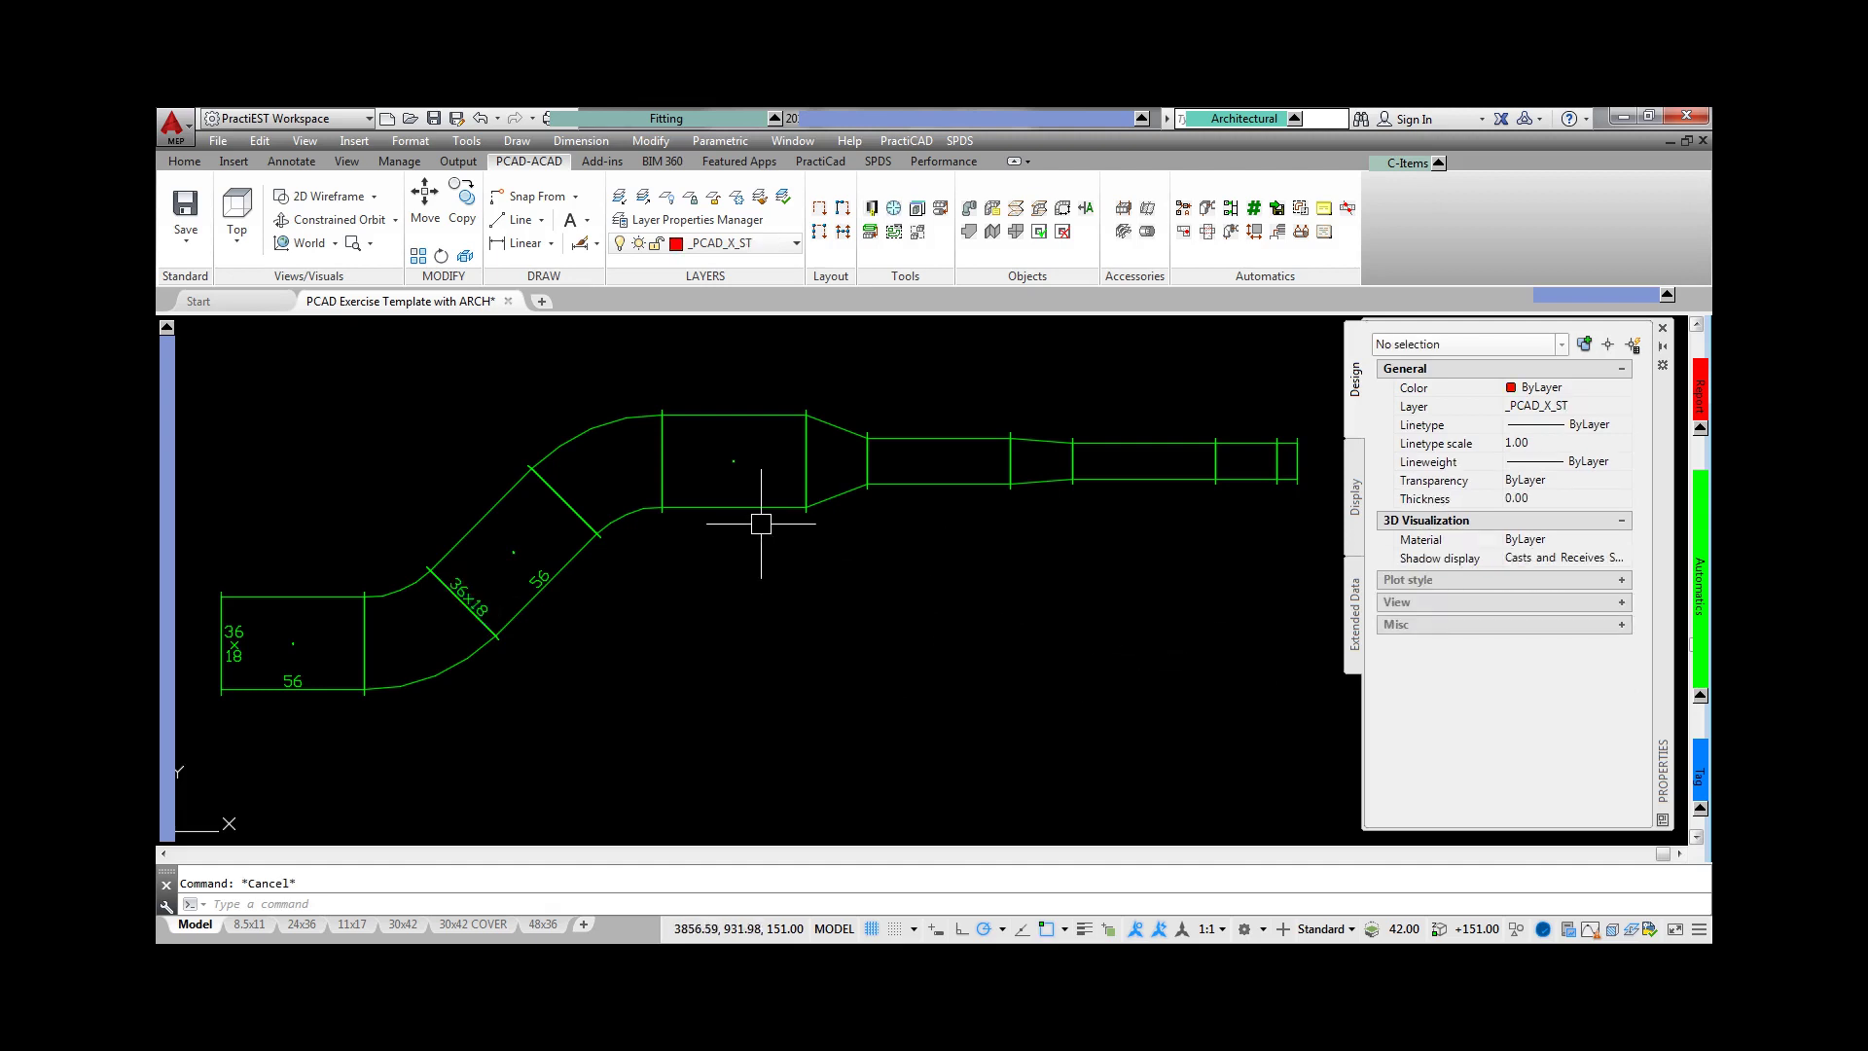
# - Automatically tag the horizontal straight duct after the second elbow with its size and length
pyautogui.click(734, 456)
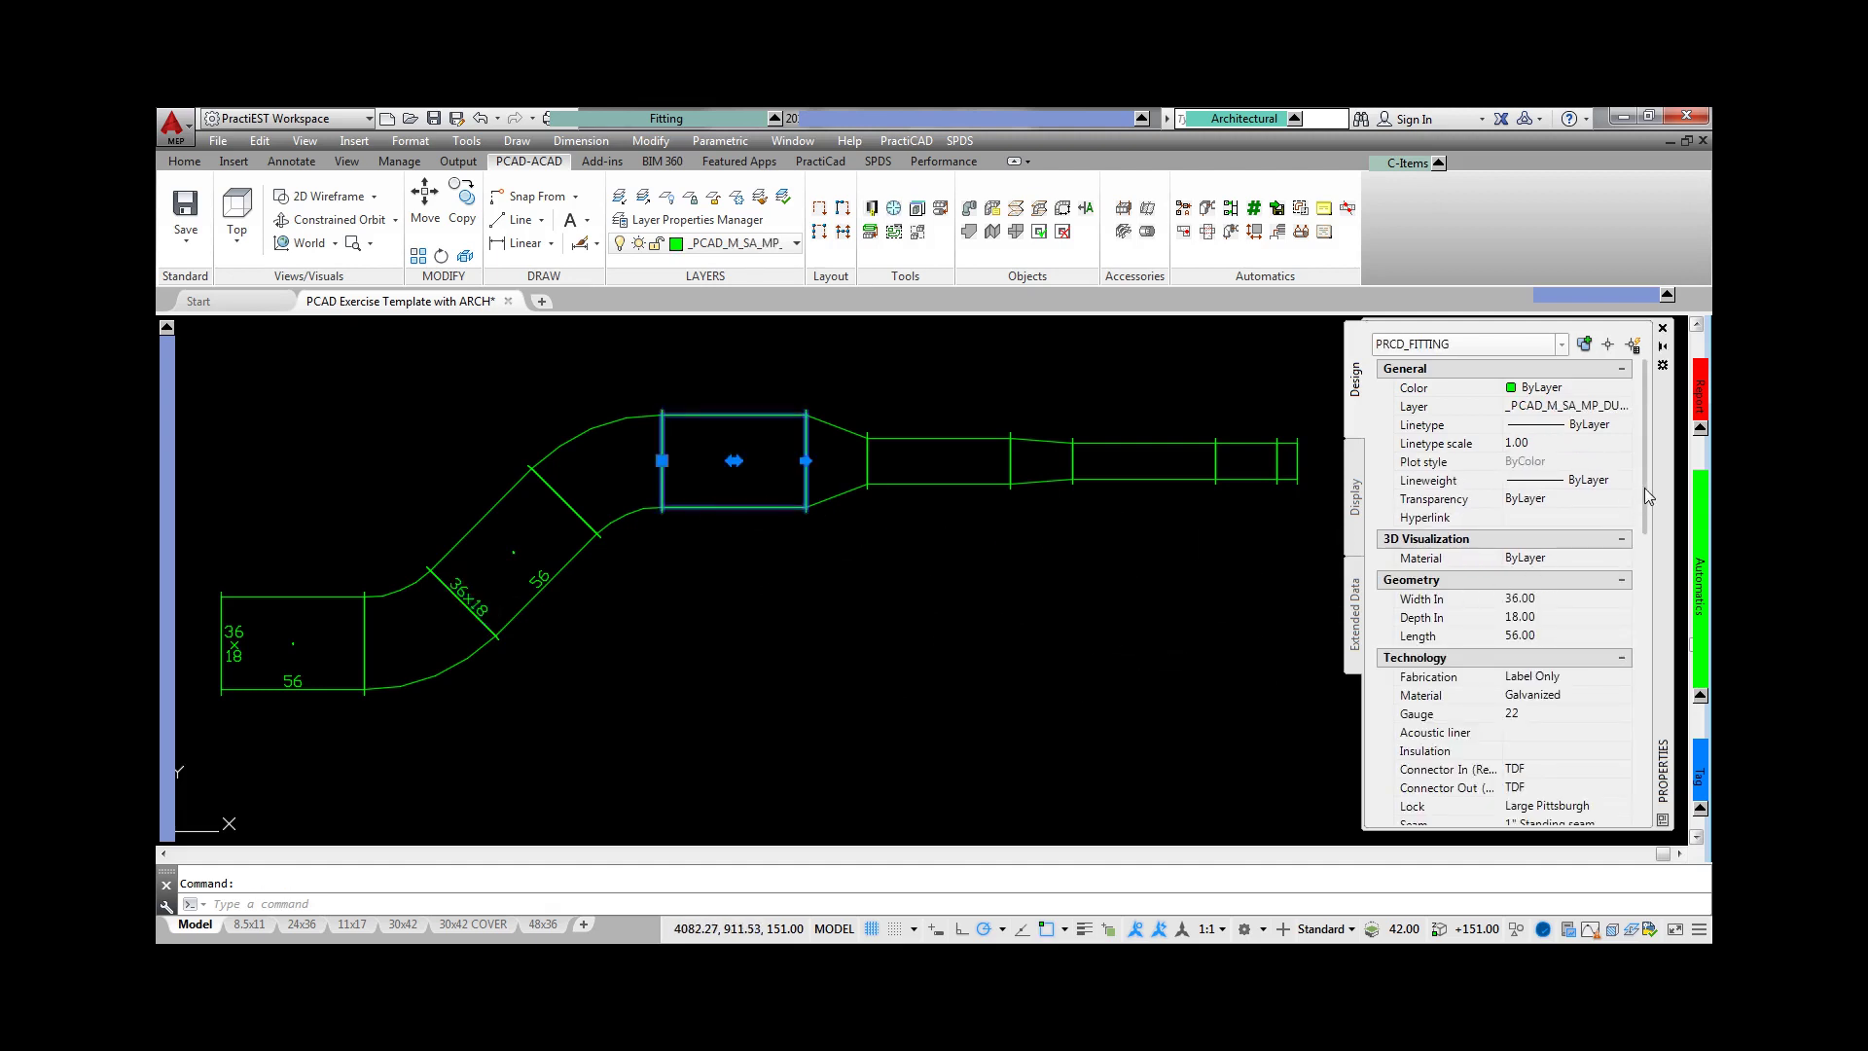
pyautogui.moveTo(1645, 489); pyautogui.dragTo(1655, 551)
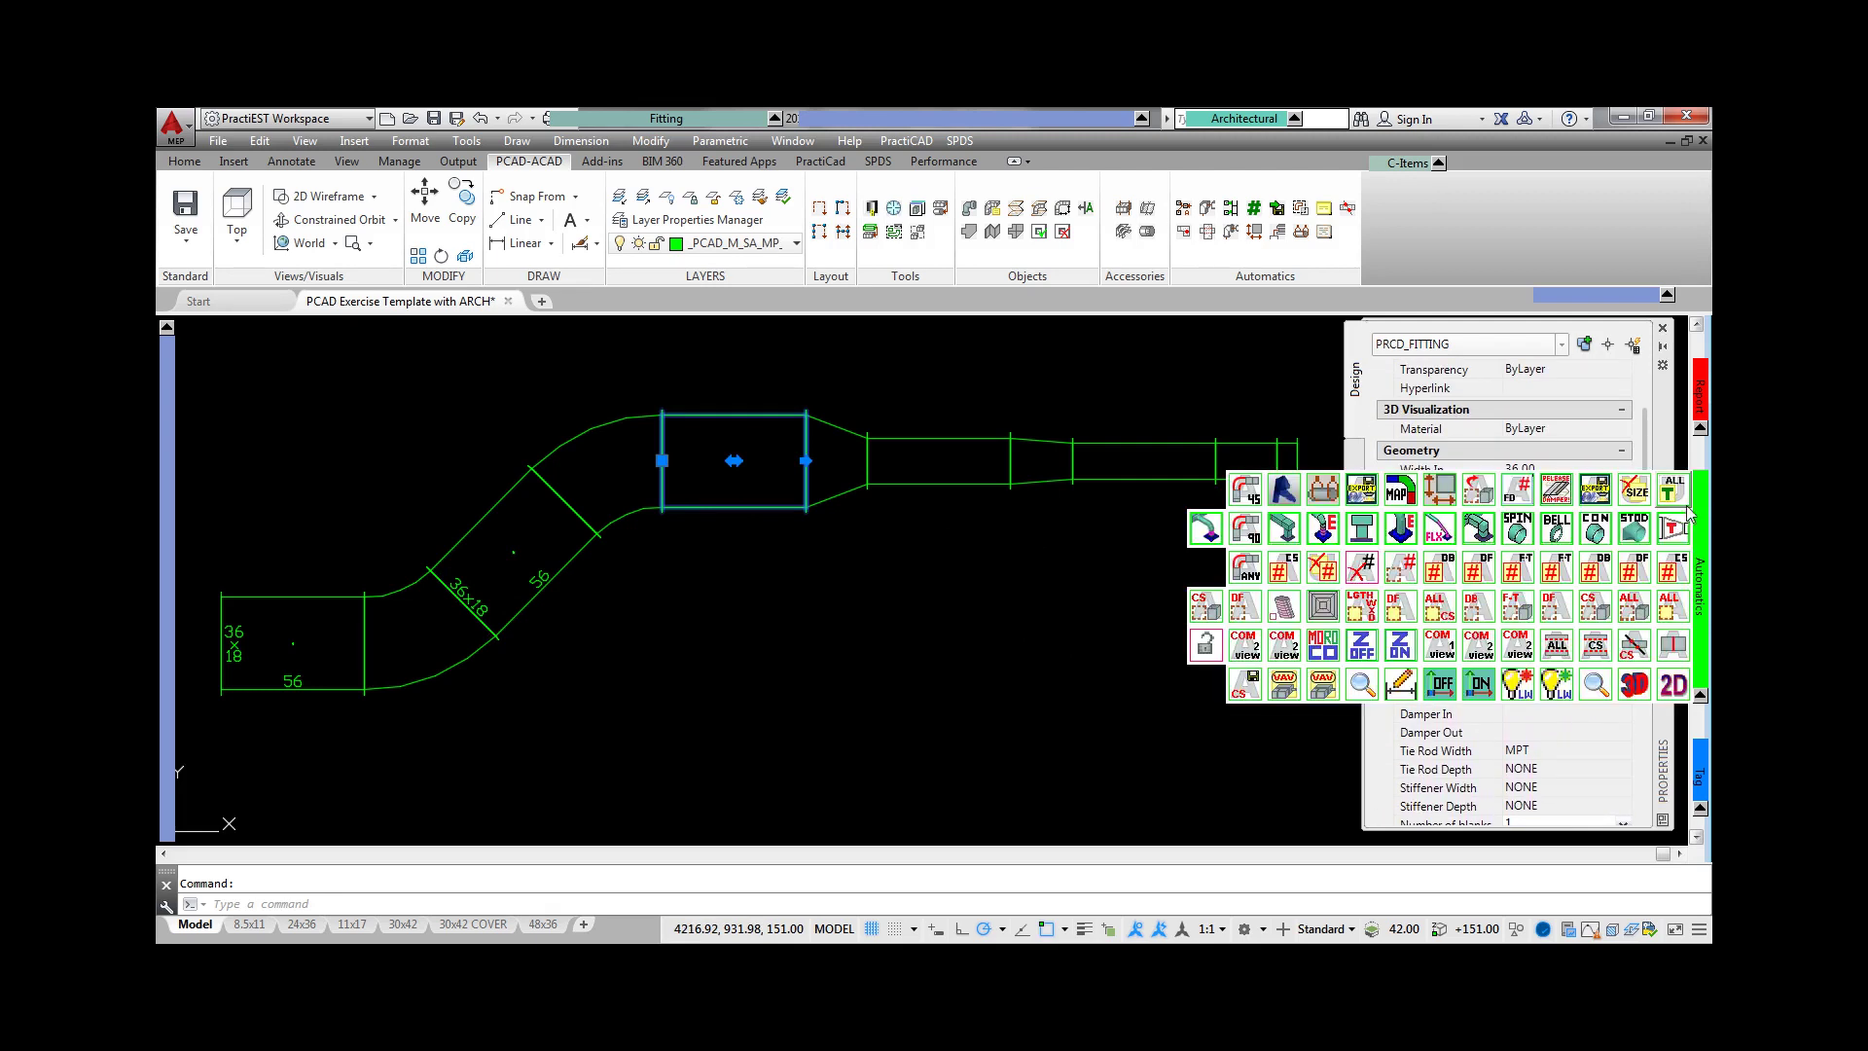
pyautogui.press('Escape')
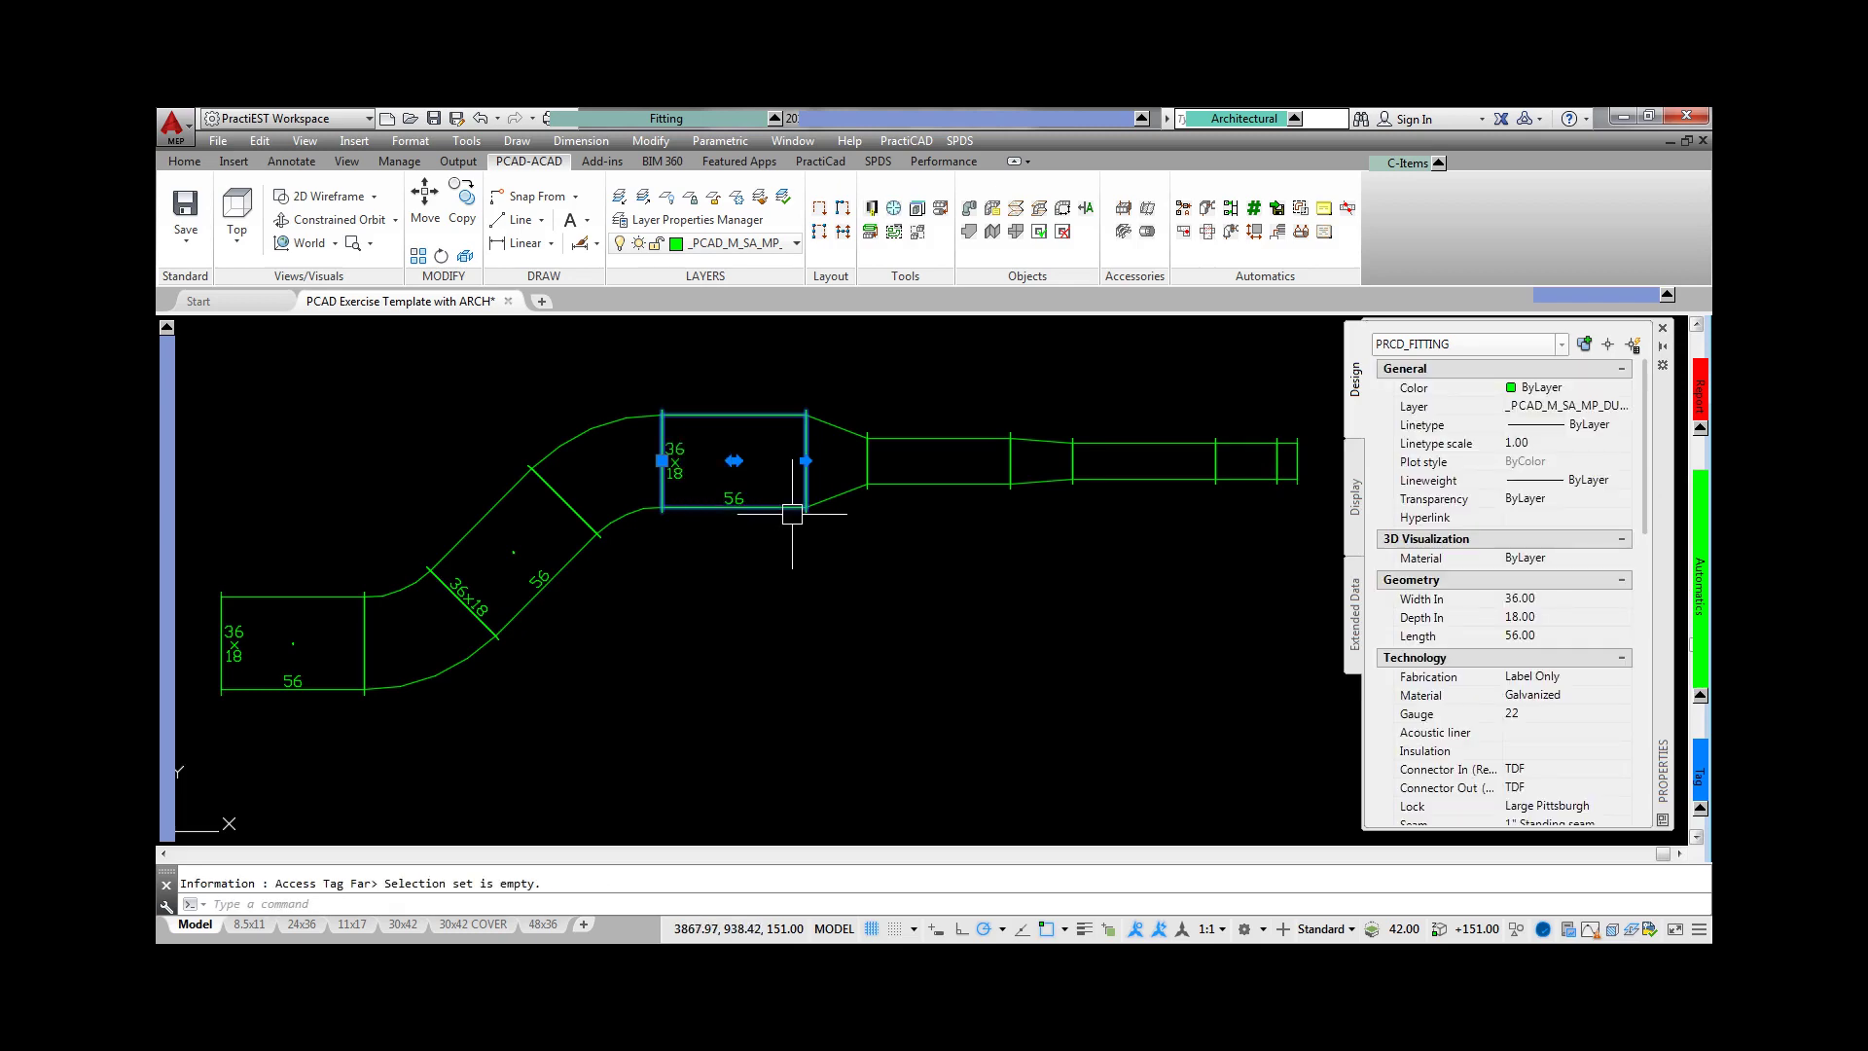
# - Automatically tag the four remaining straight ducts beyond the first transition with their sizes and lengths together
pyautogui.click(1304, 525)
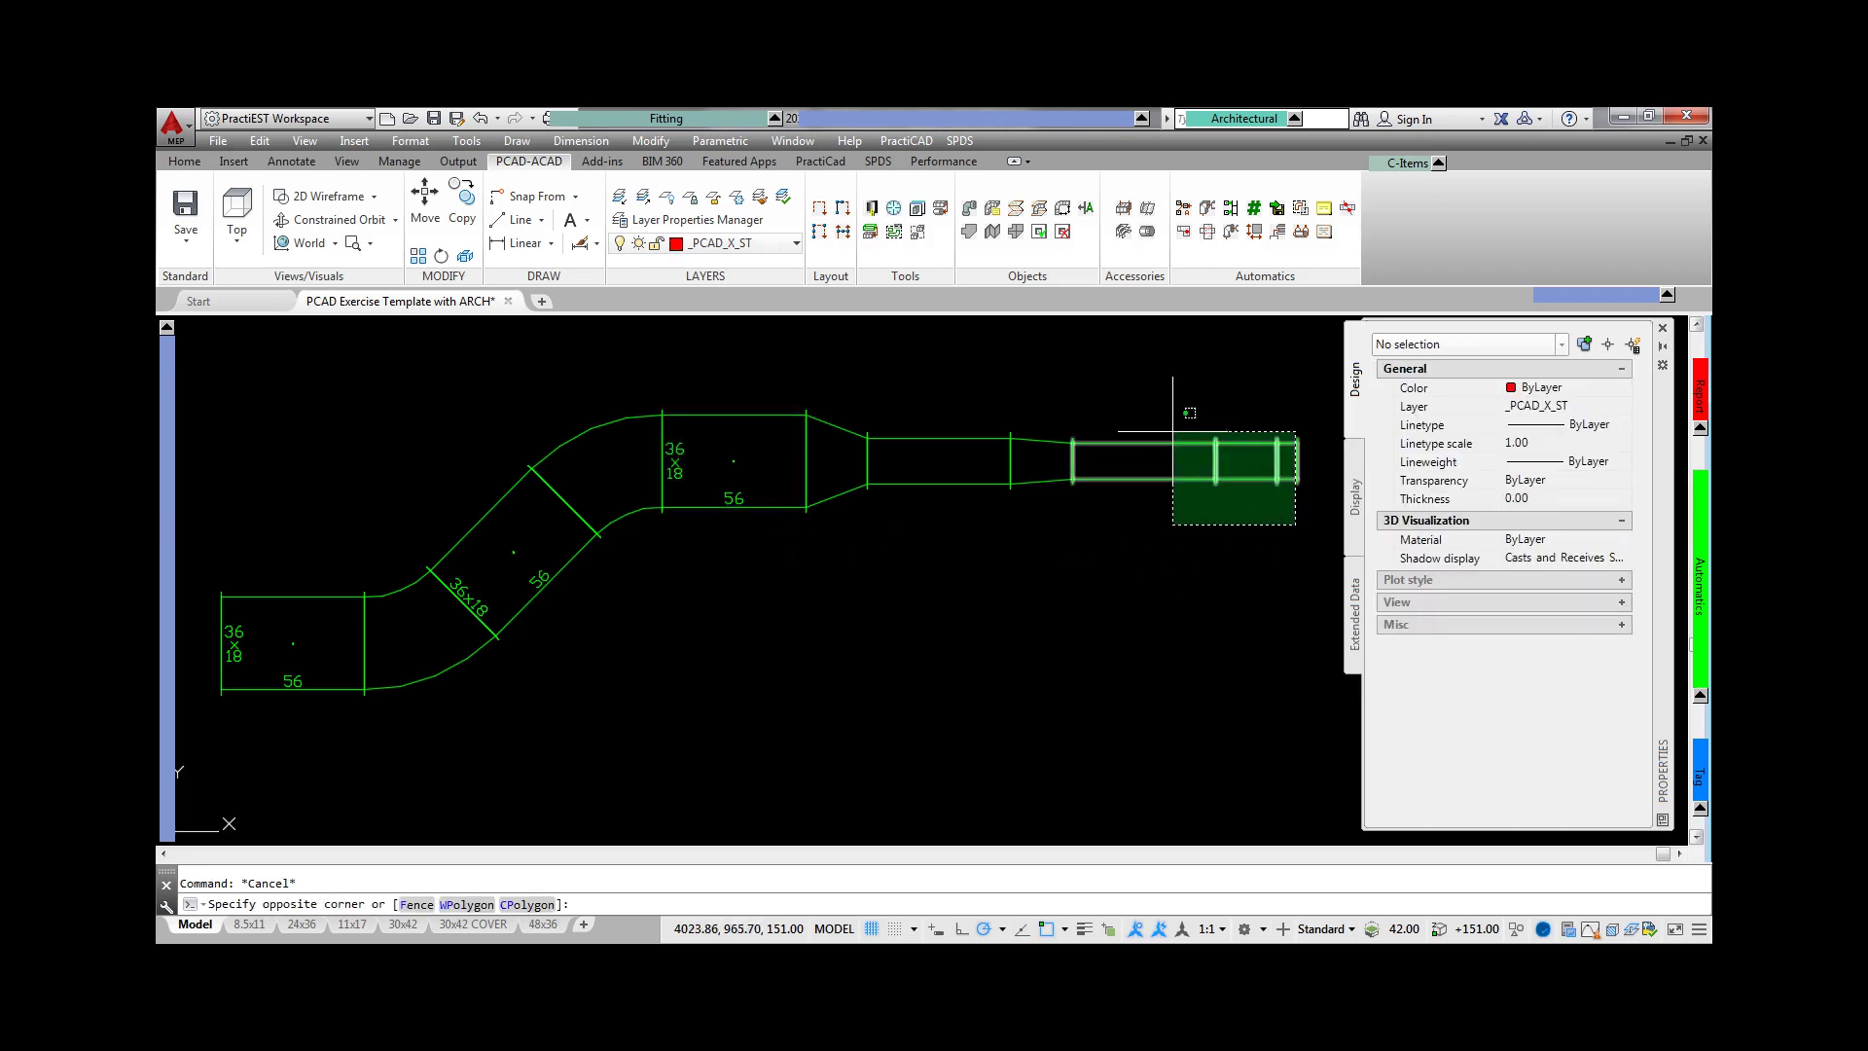
pyautogui.click(1065, 367)
pyautogui.click(978, 543)
pyautogui.click(858, 360)
pyautogui.moveTo(1699, 584)
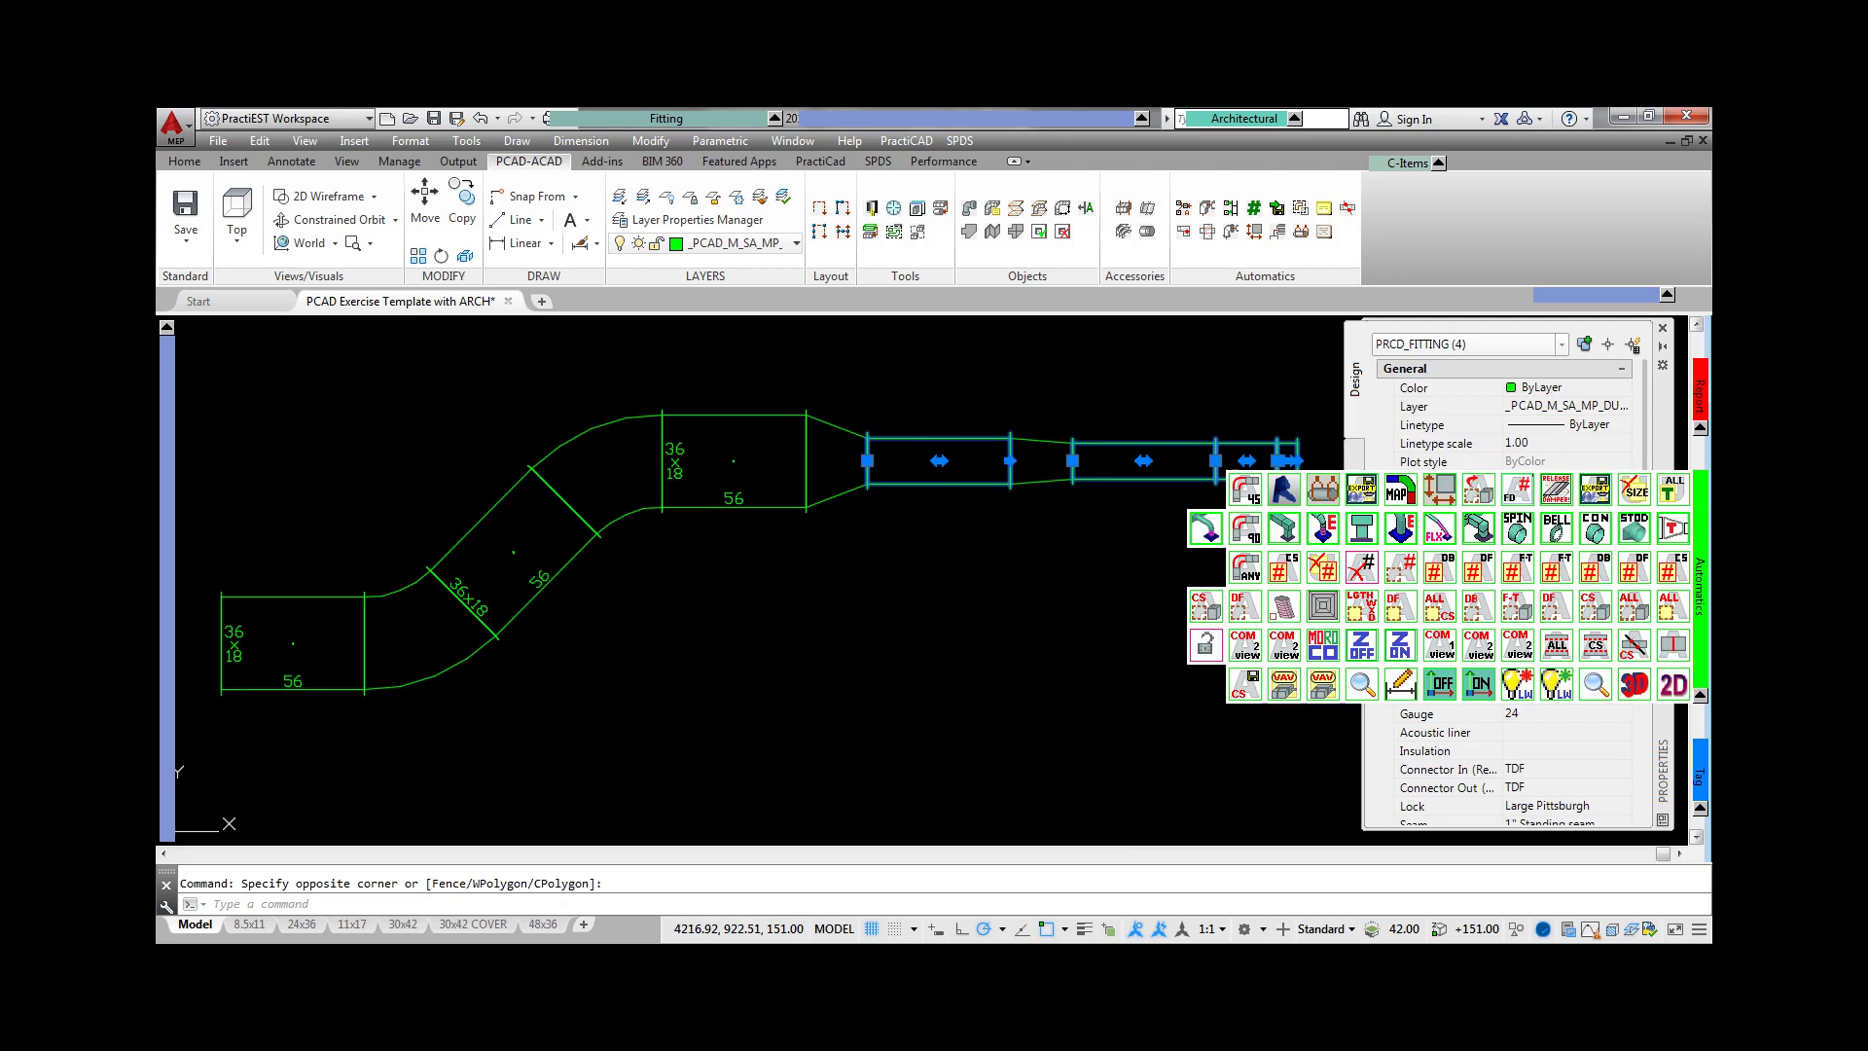
pyautogui.press('Escape')
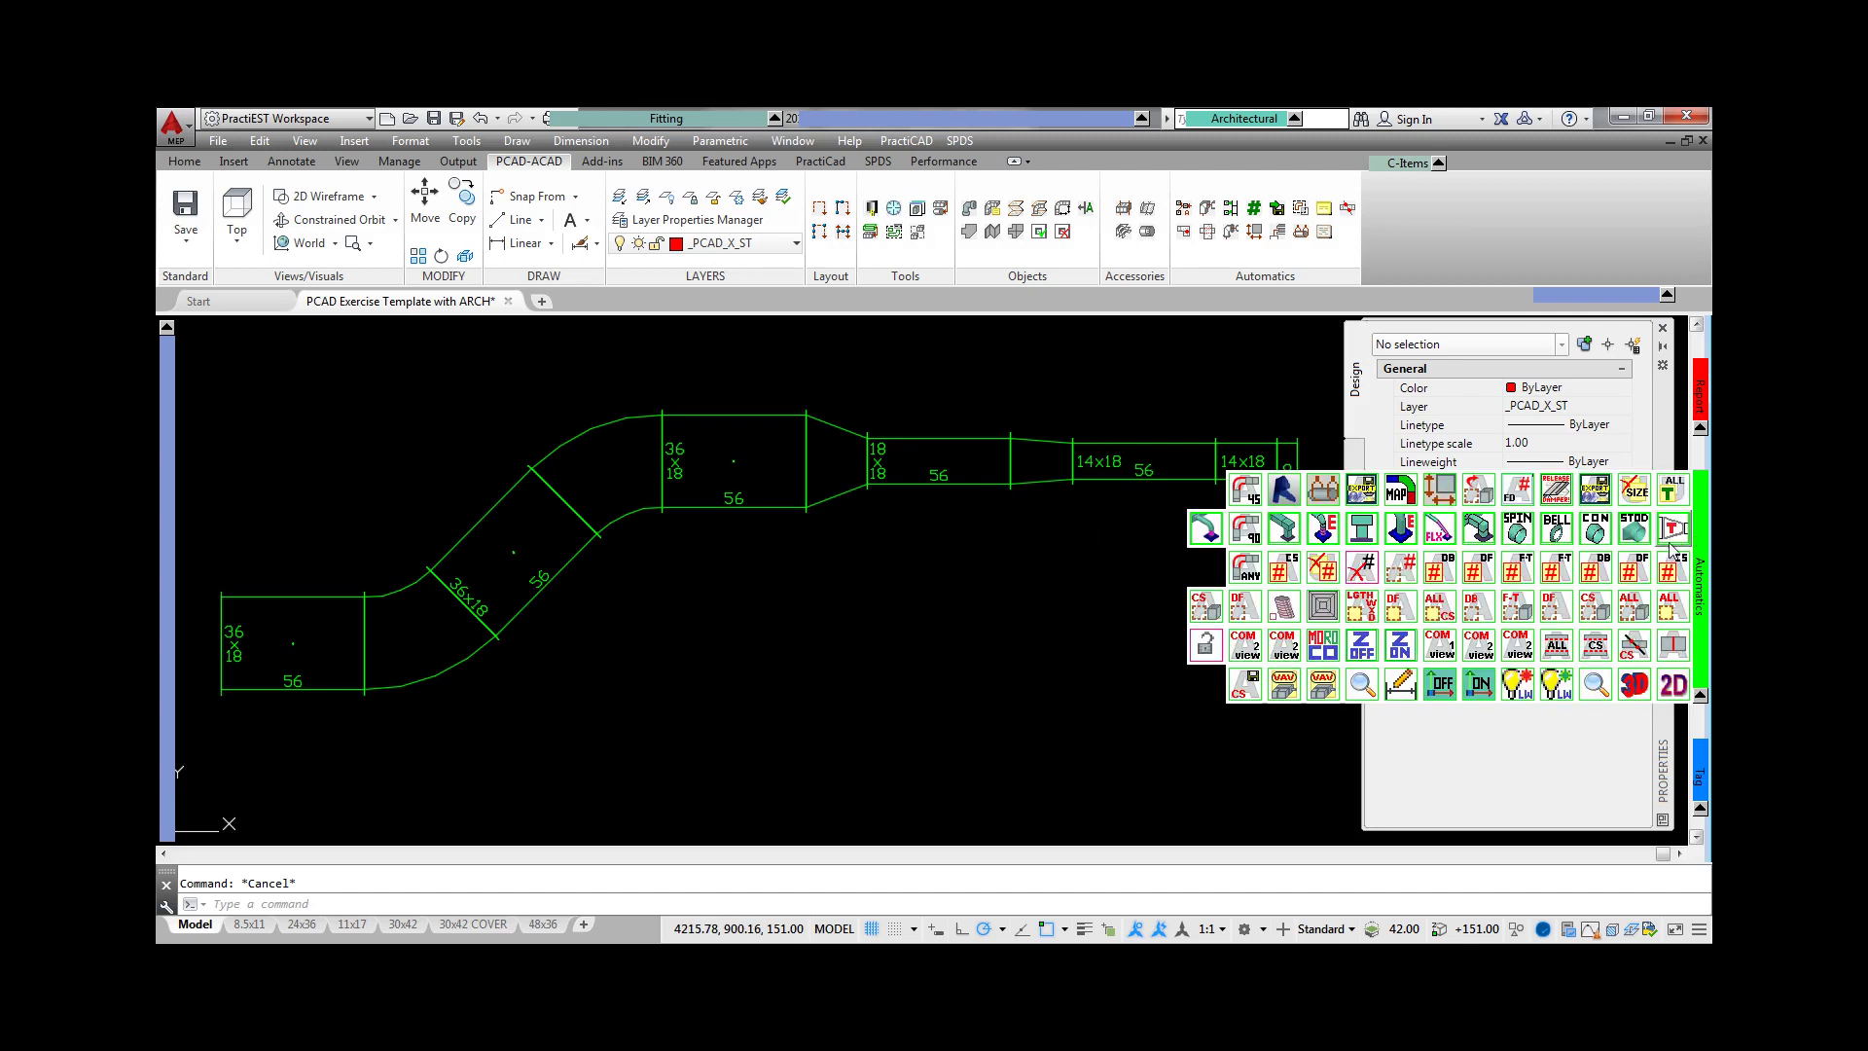
# - Automatically number all connected fittings of the tagged offset run, starting from its first straight duct
pyautogui.click(1670, 542)
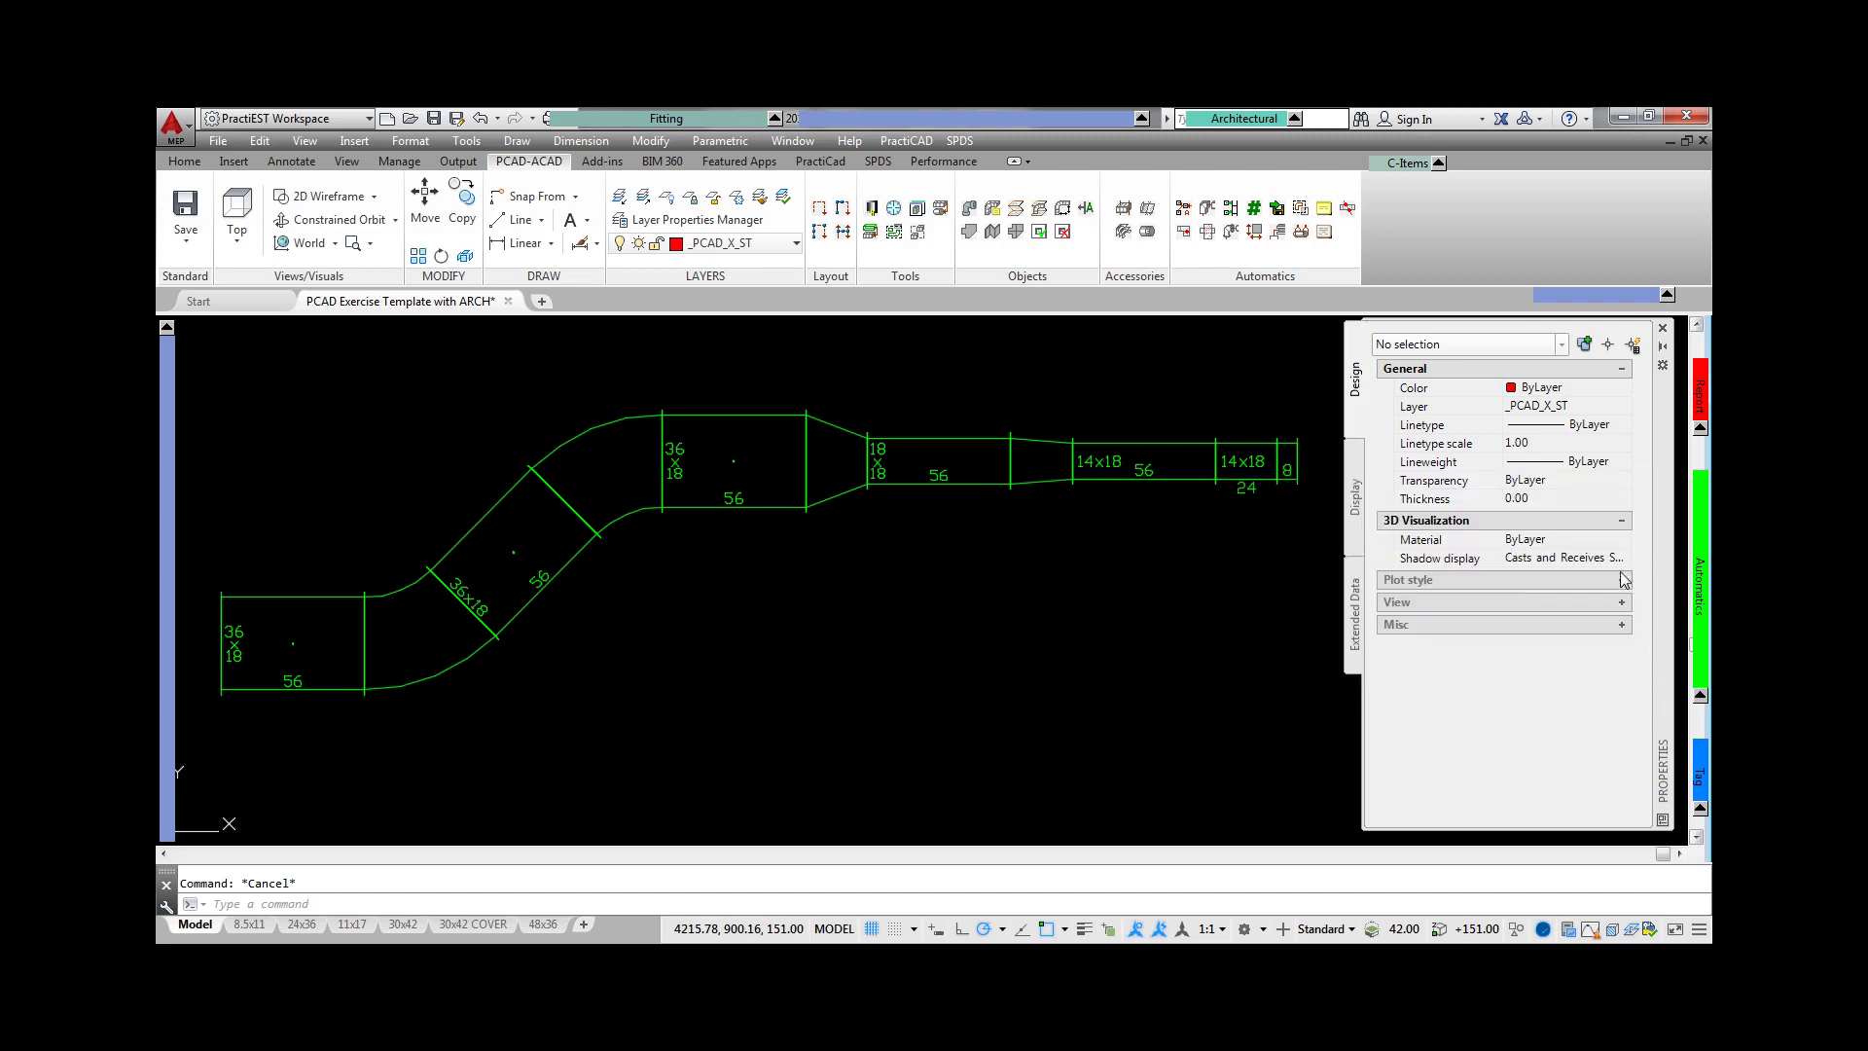
pyautogui.click(330, 601)
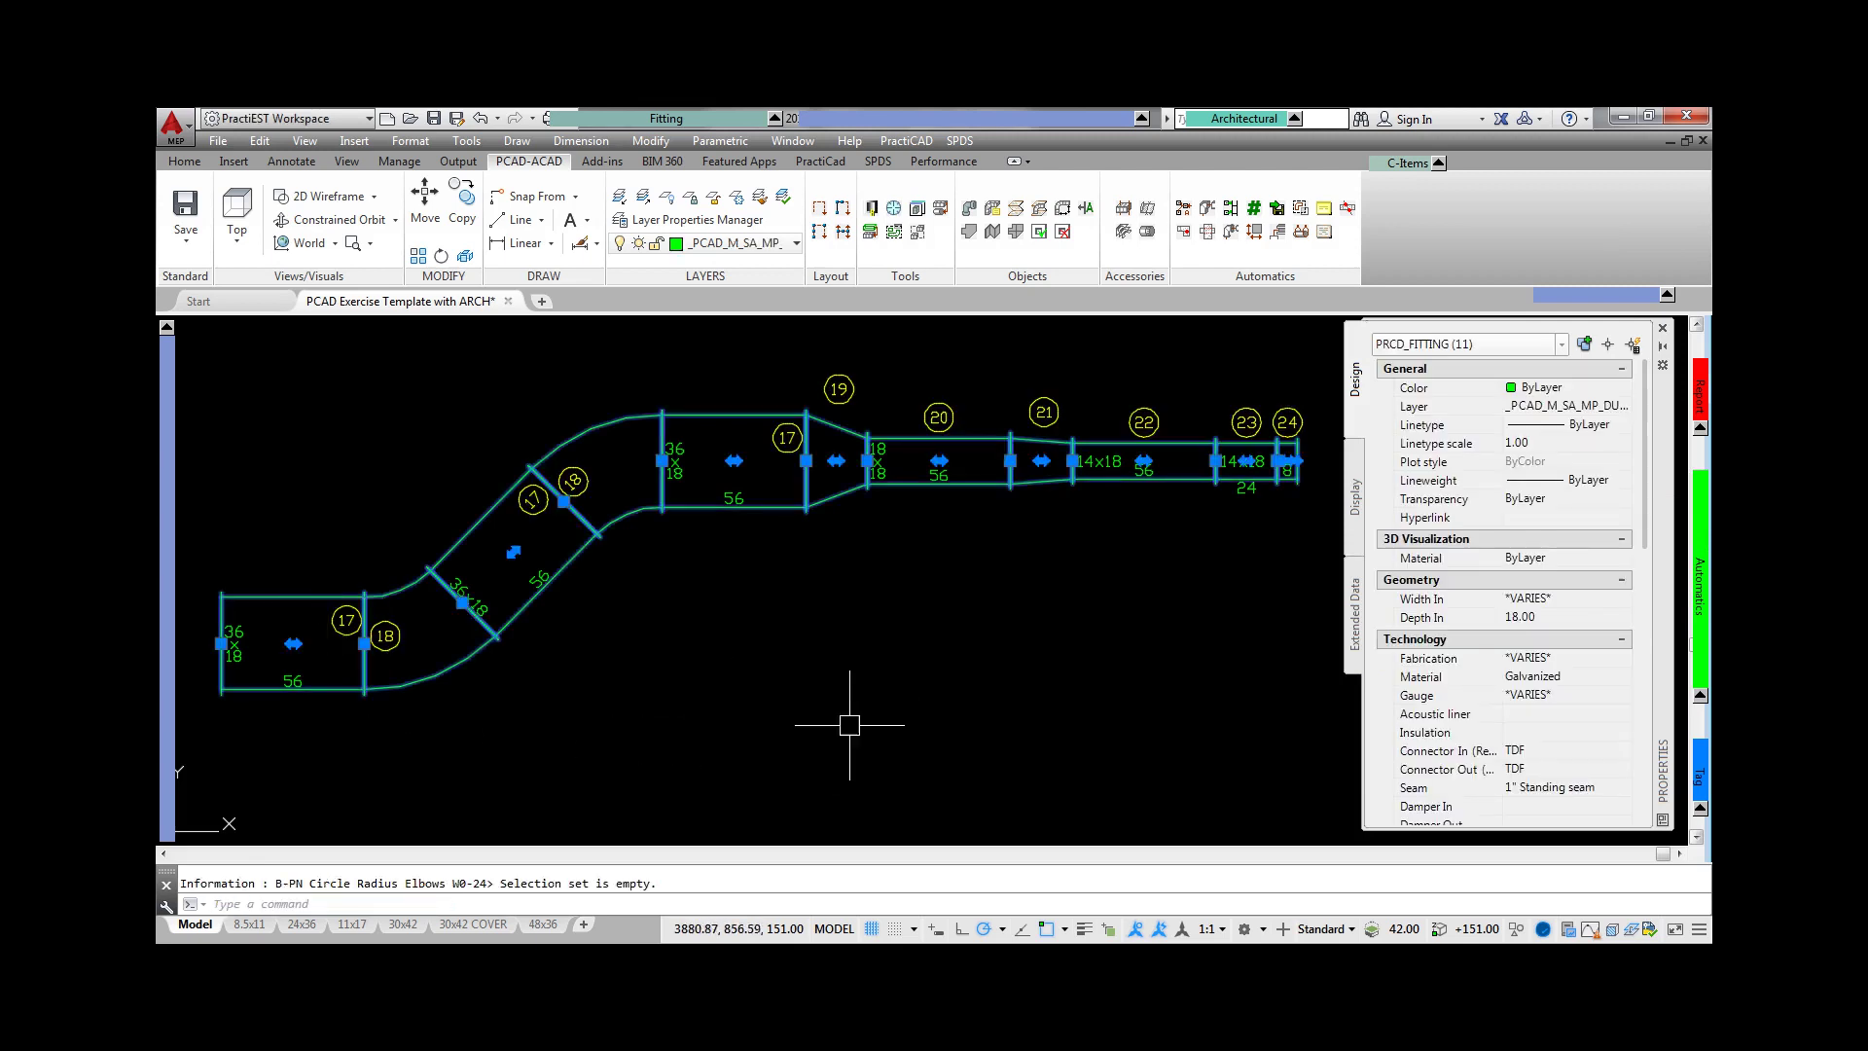
pyautogui.press('Escape')
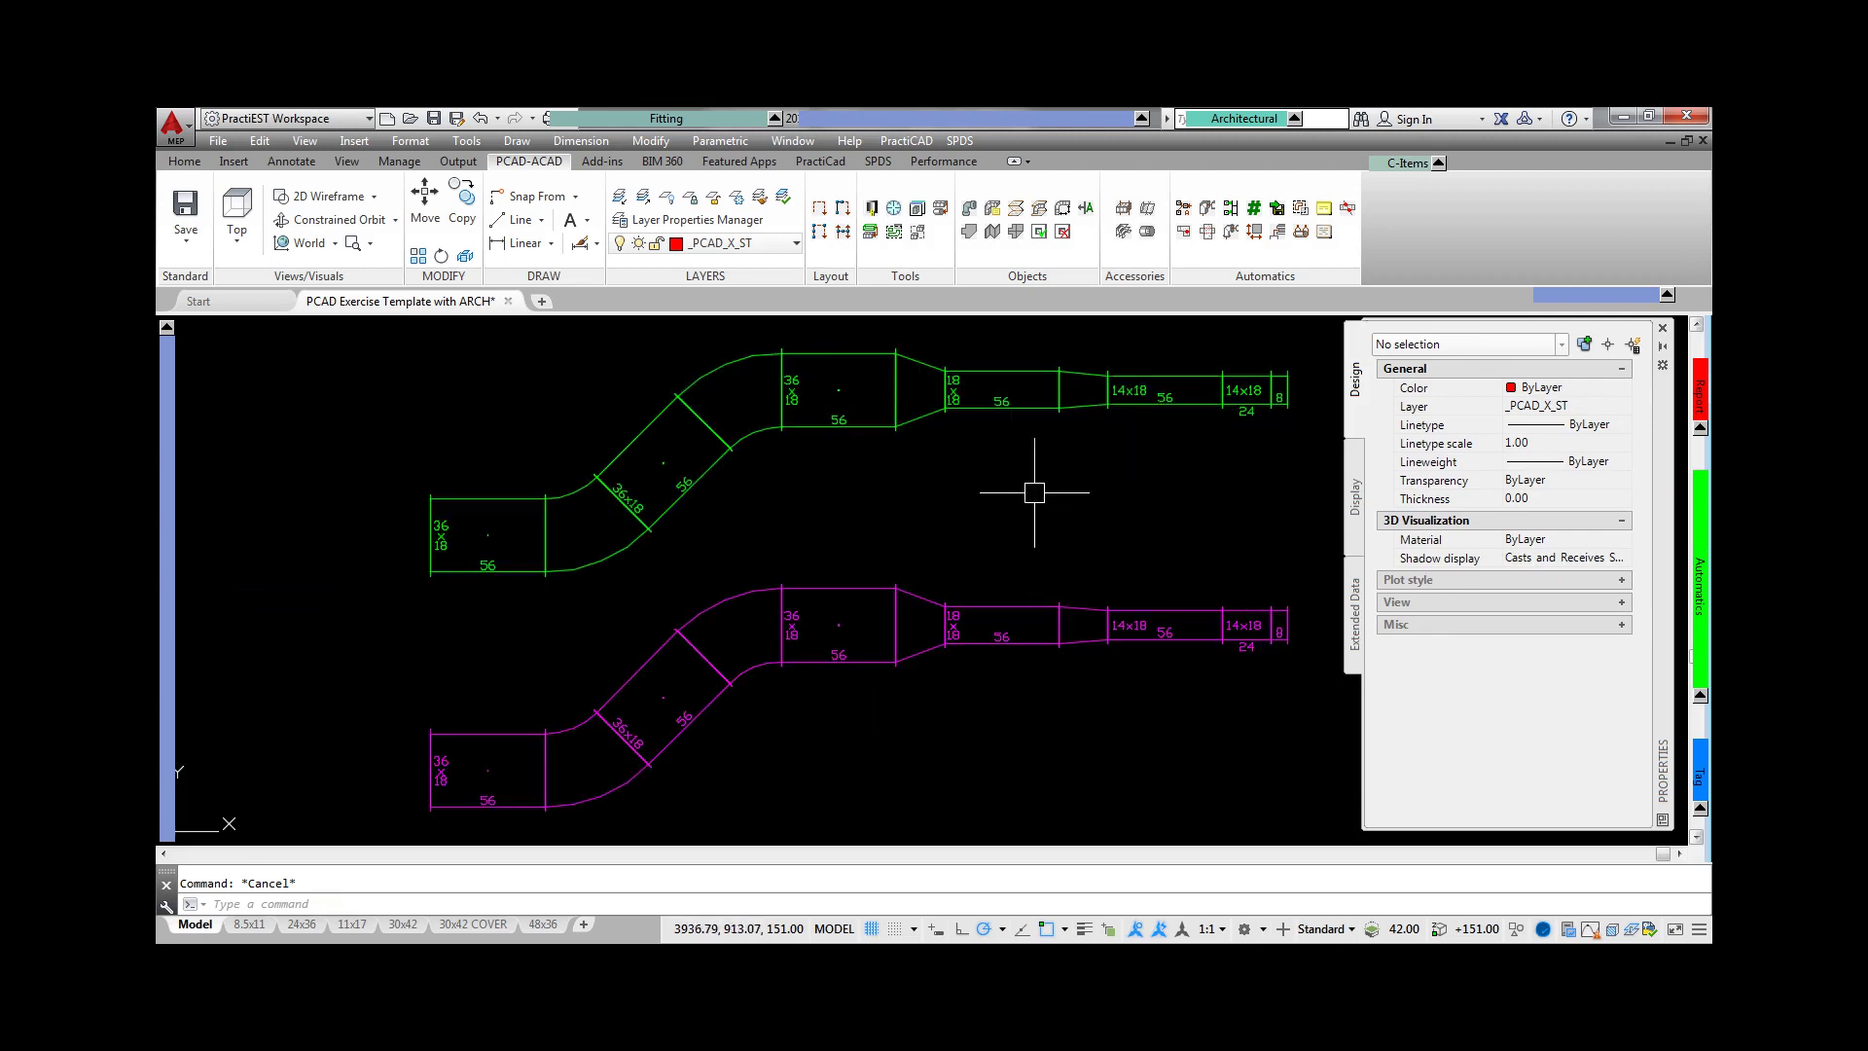
# - Automatically number the green supply run with S-suffixed piece numbers, starting from its first straight duct
pyautogui.click(1672, 570)
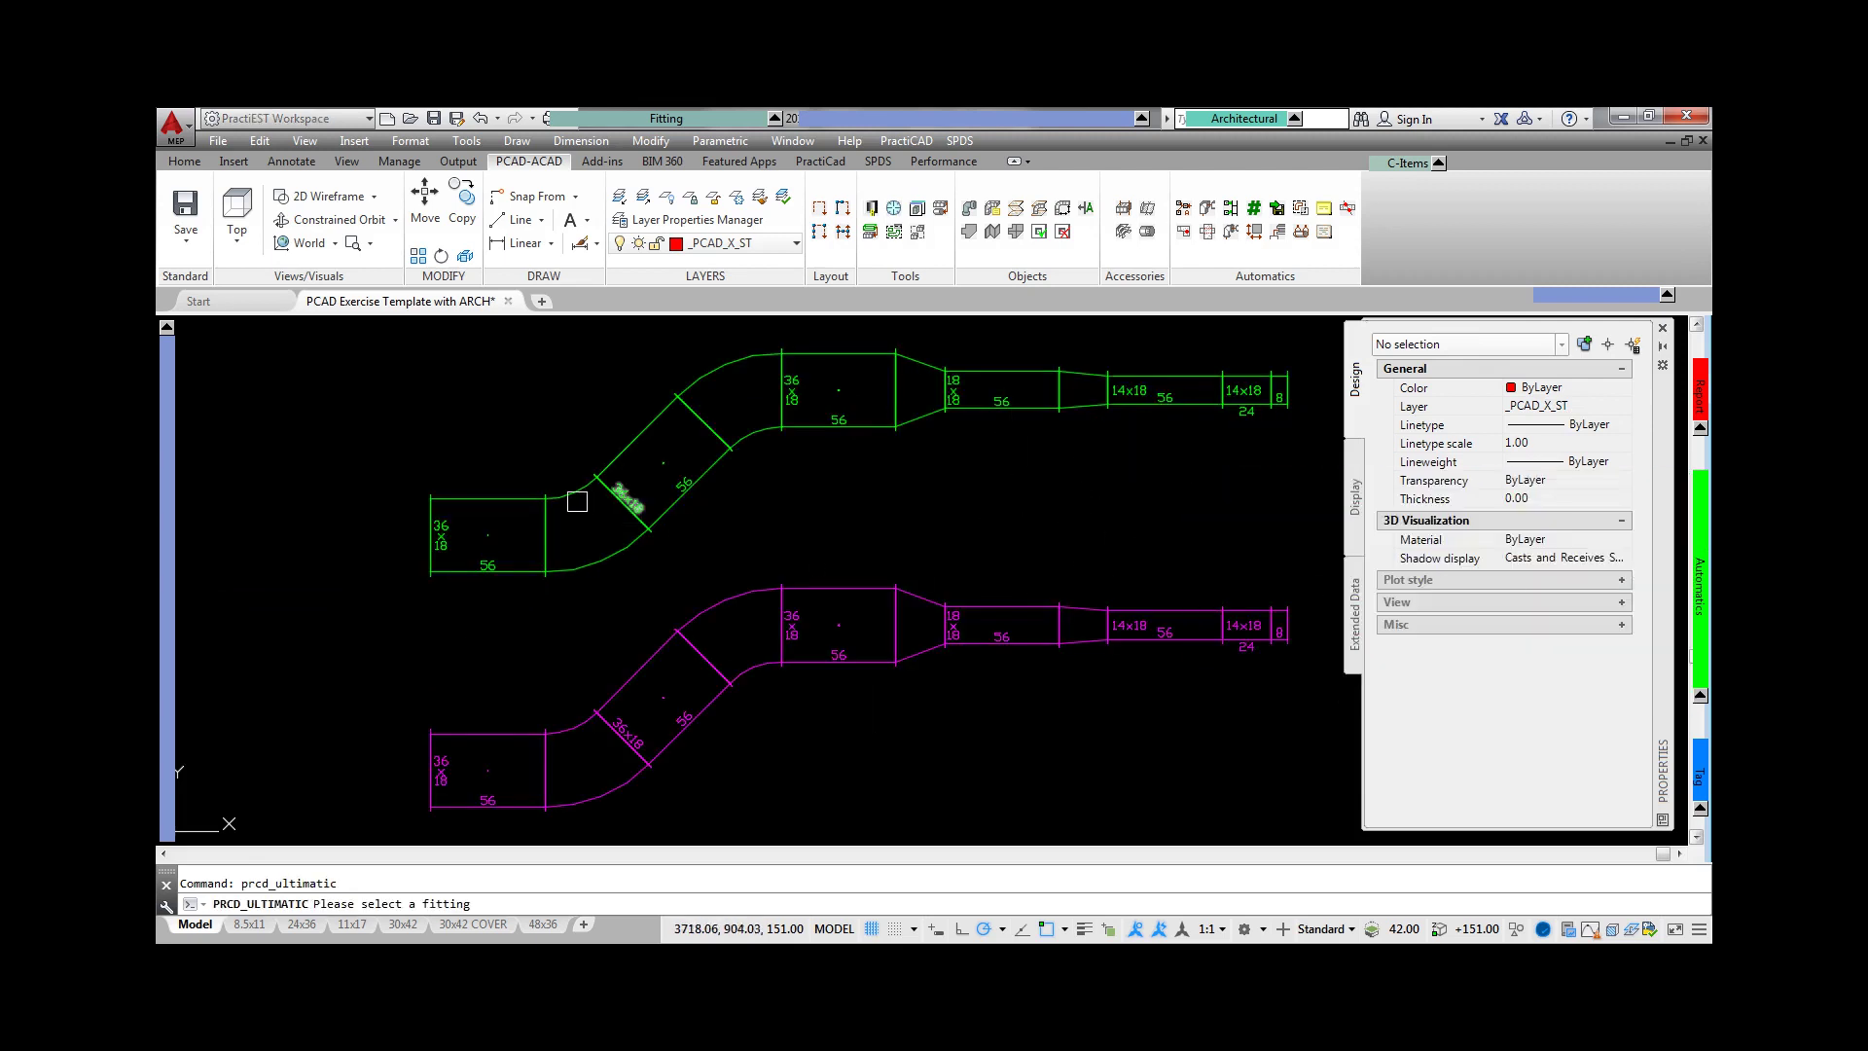
pyautogui.click(495, 508)
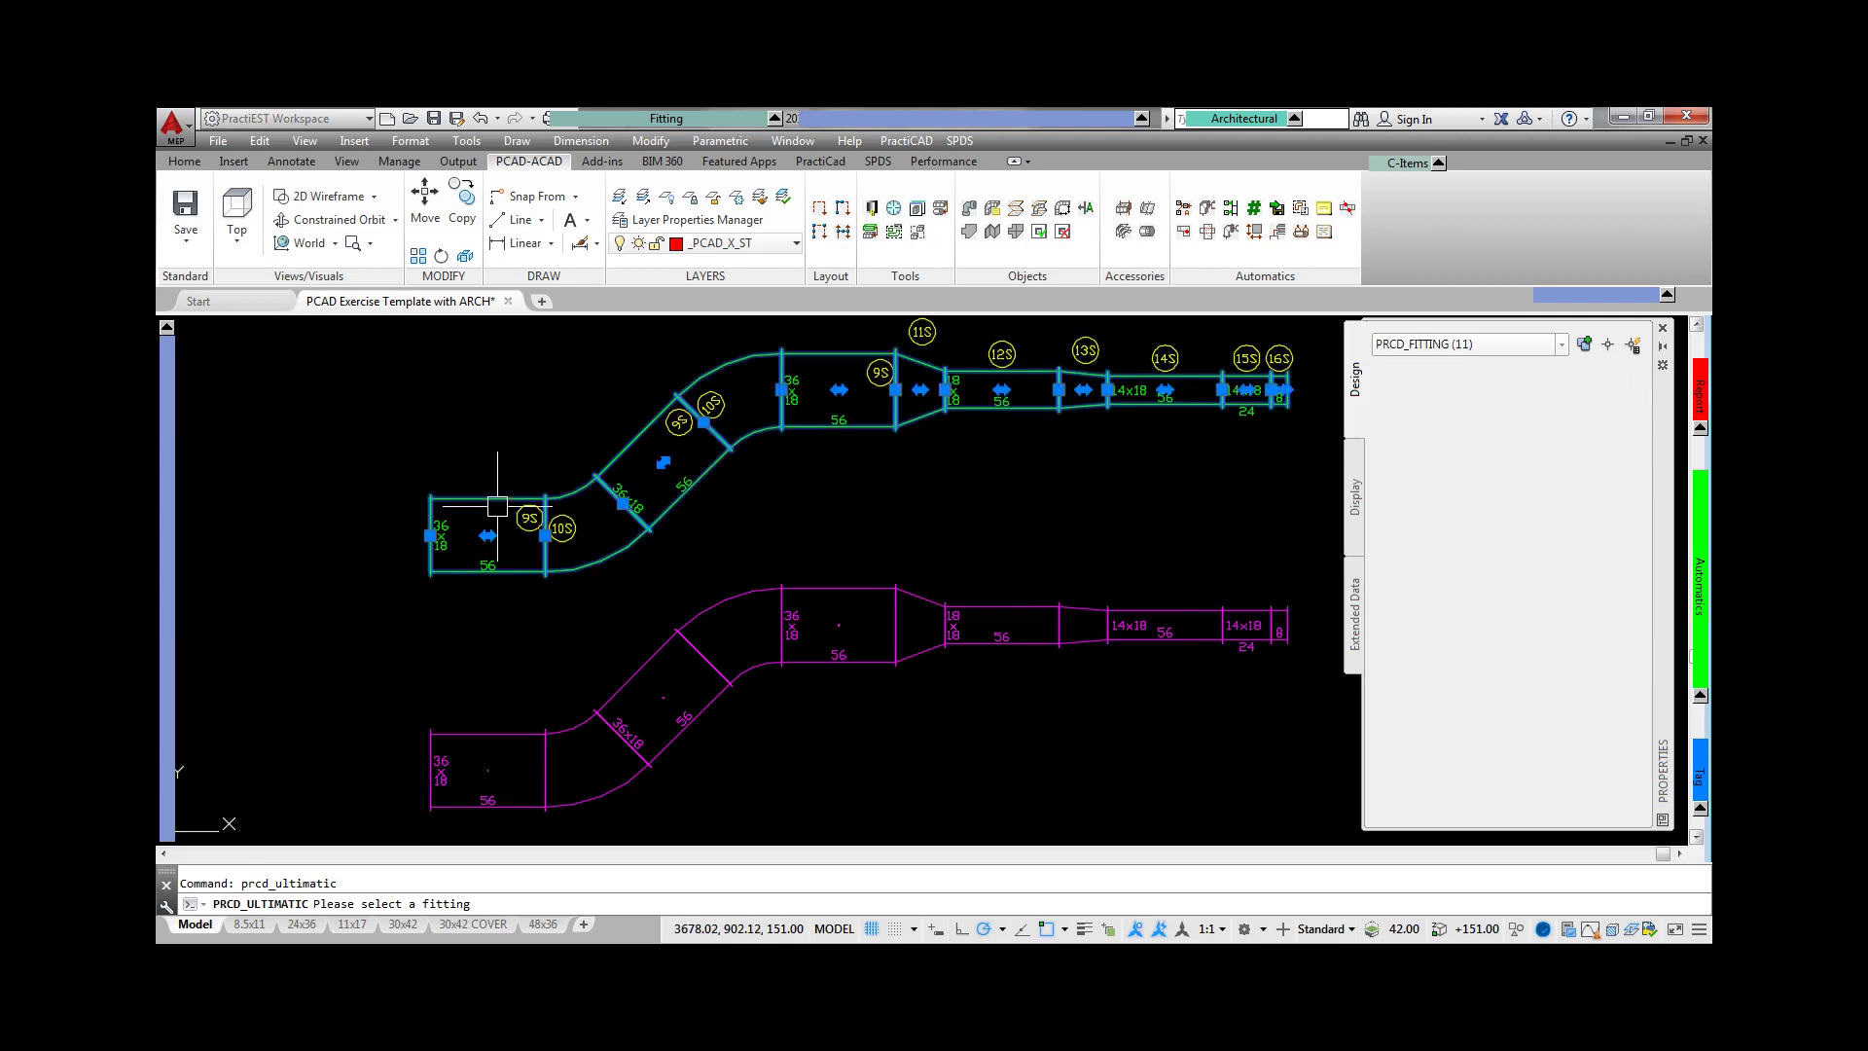
pyautogui.press('Escape')
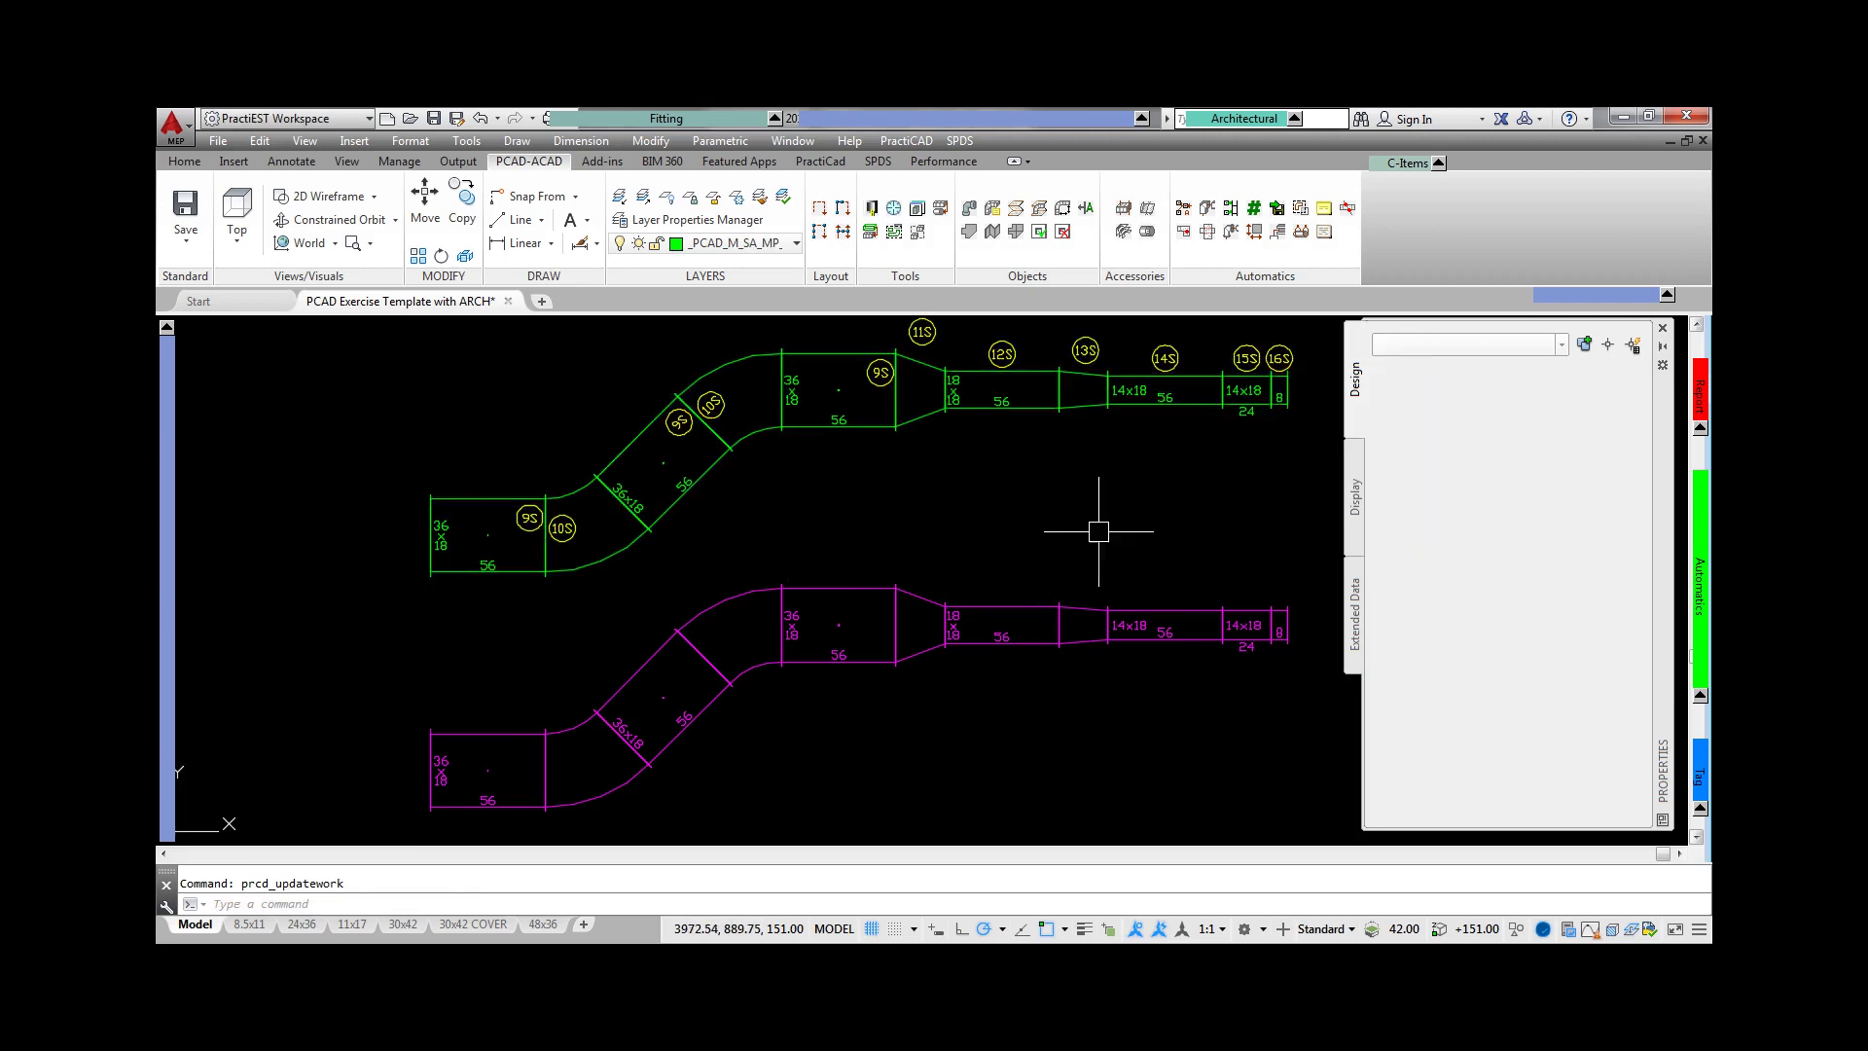
# - Automatically number the magenta run with R-suffixed piece numbers from its first straight duct, and inspect the numbers near the second elbow
pyautogui.click(1671, 593)
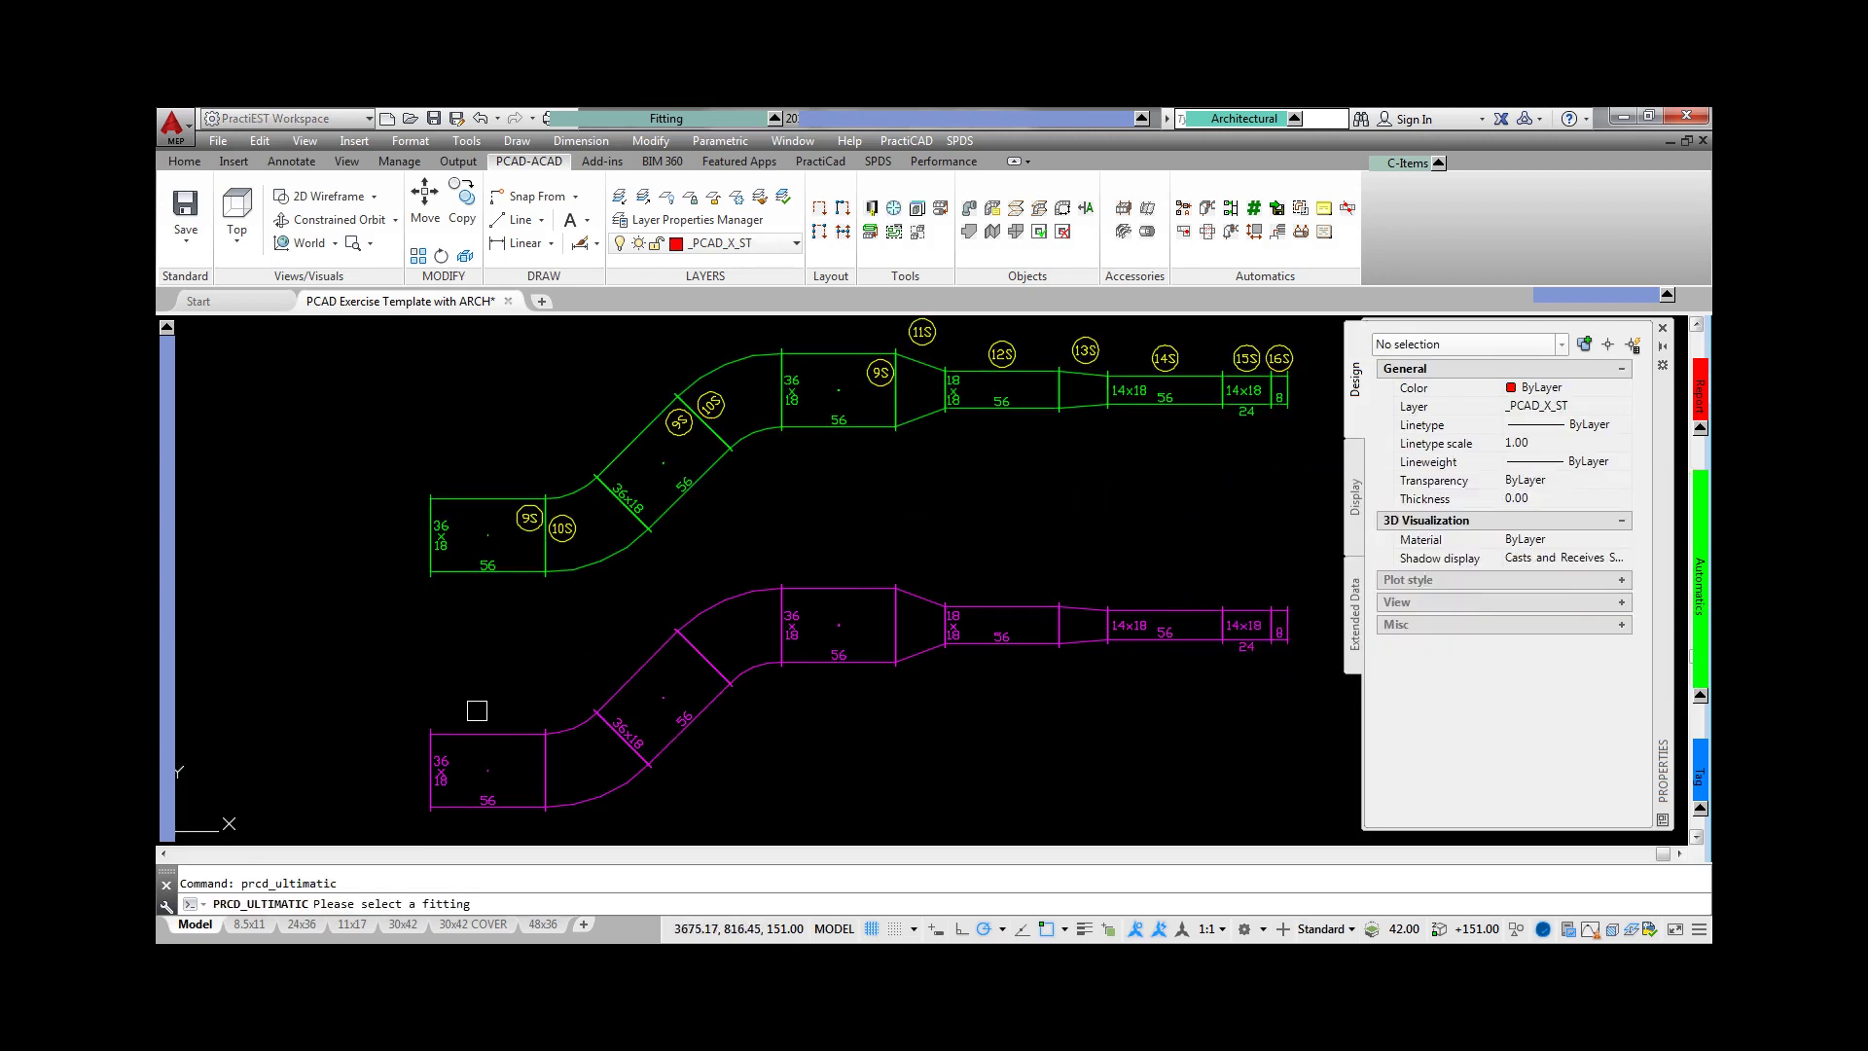
pyautogui.click(493, 739)
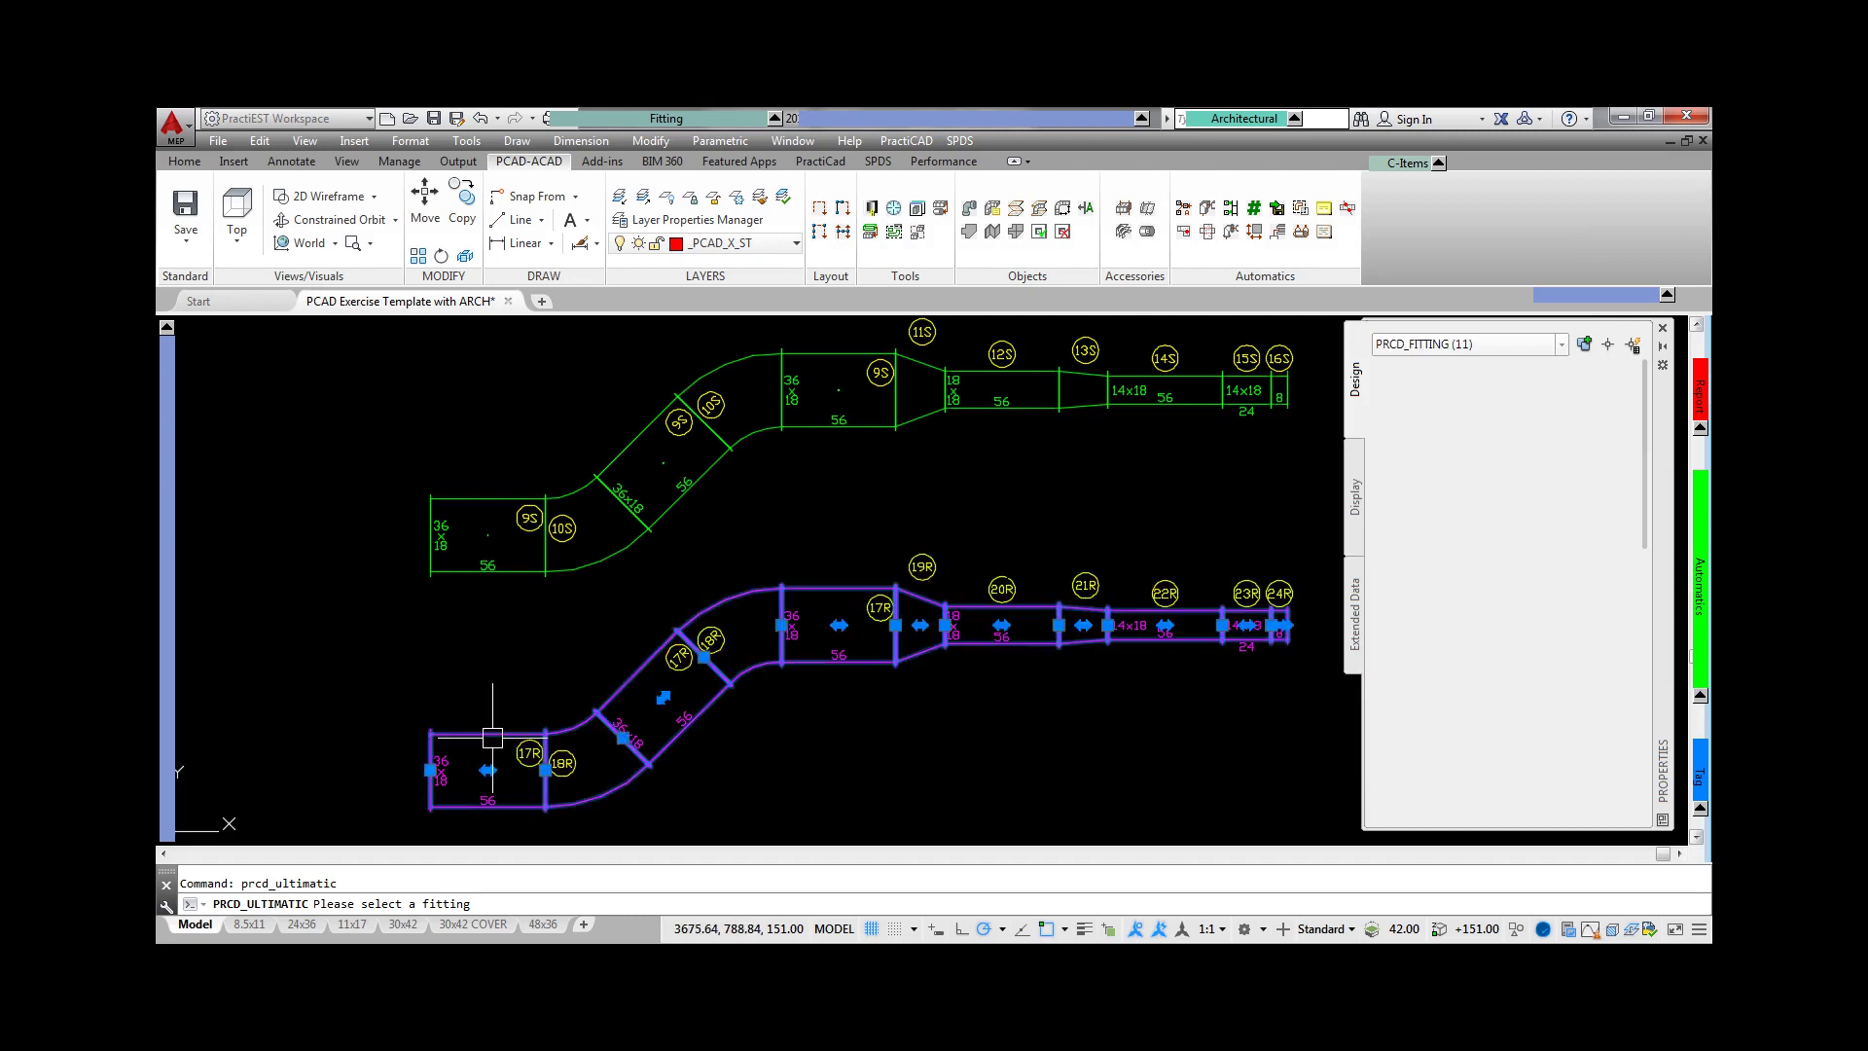
pyautogui.scroll(3, 750, 513)
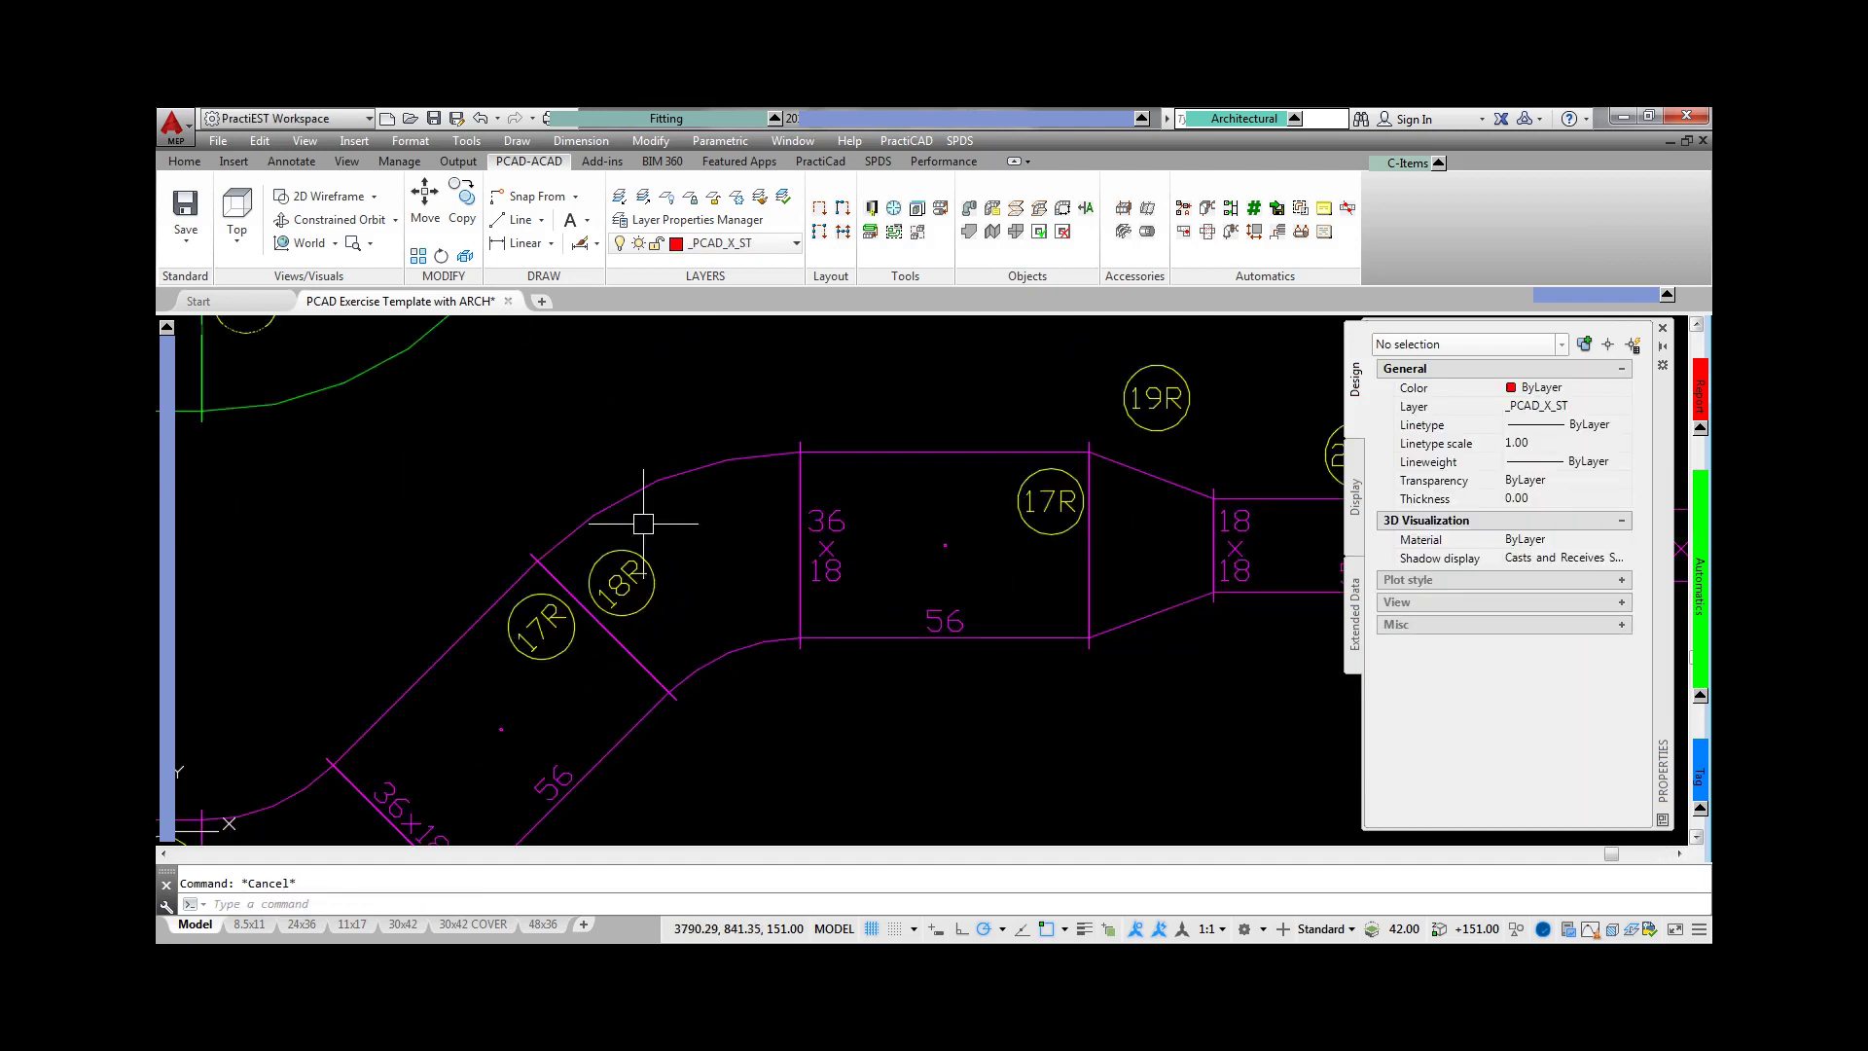
pyautogui.scroll(2, 604, 471)
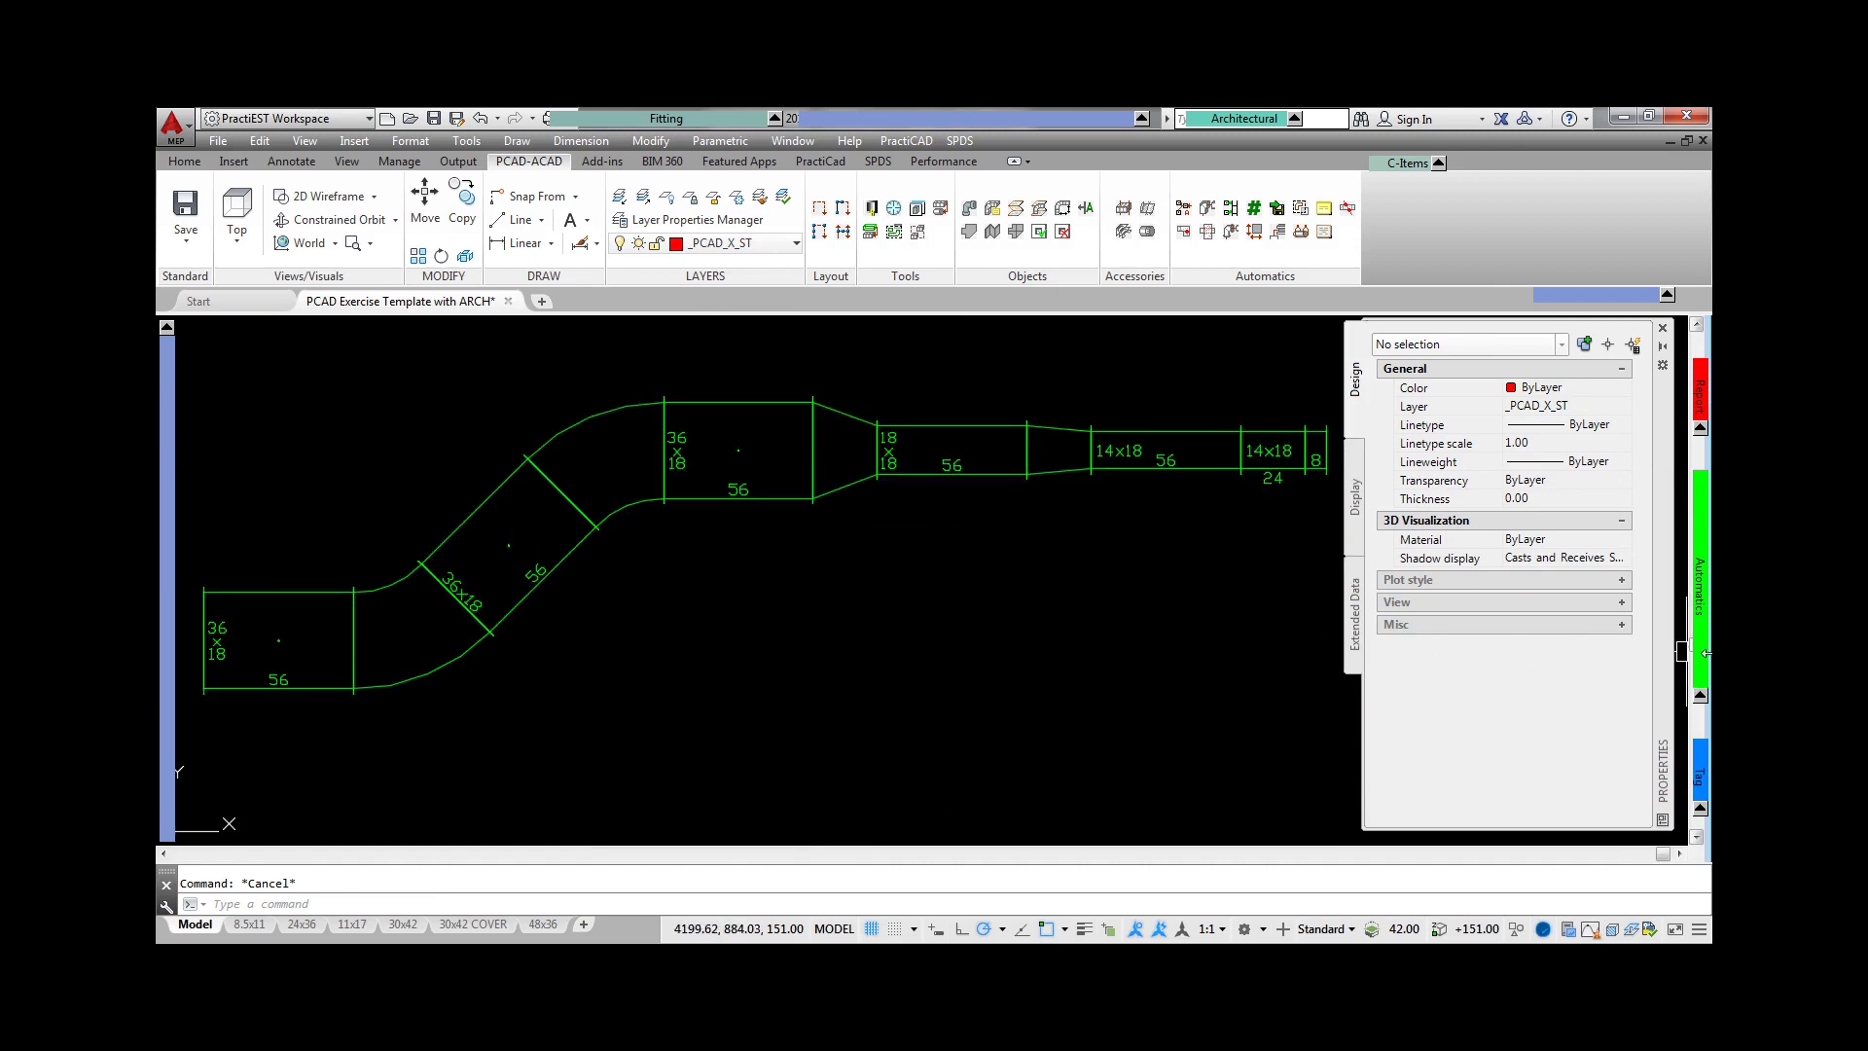
# - Automatically number the fittings of the single green offset run from 1 to 8, starting at its first straight duct
pyautogui.moveTo(1701, 628)
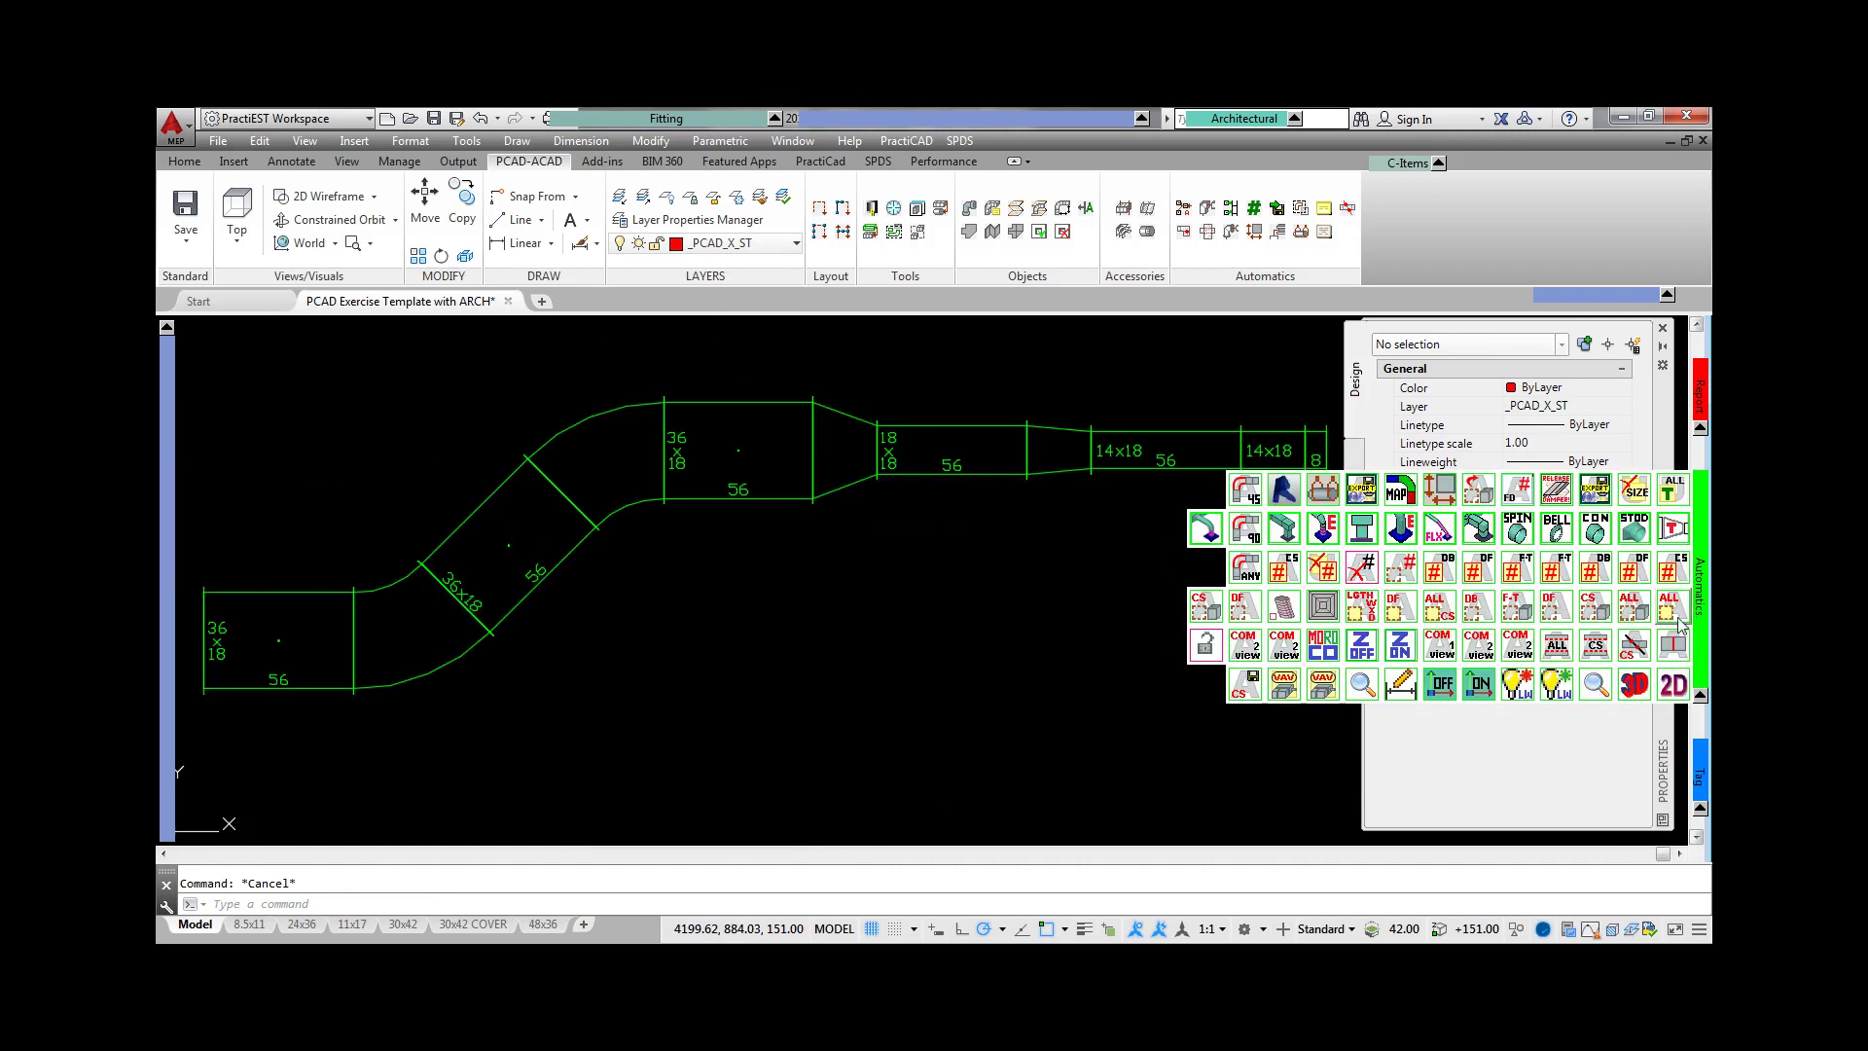
pyautogui.click(1625, 584)
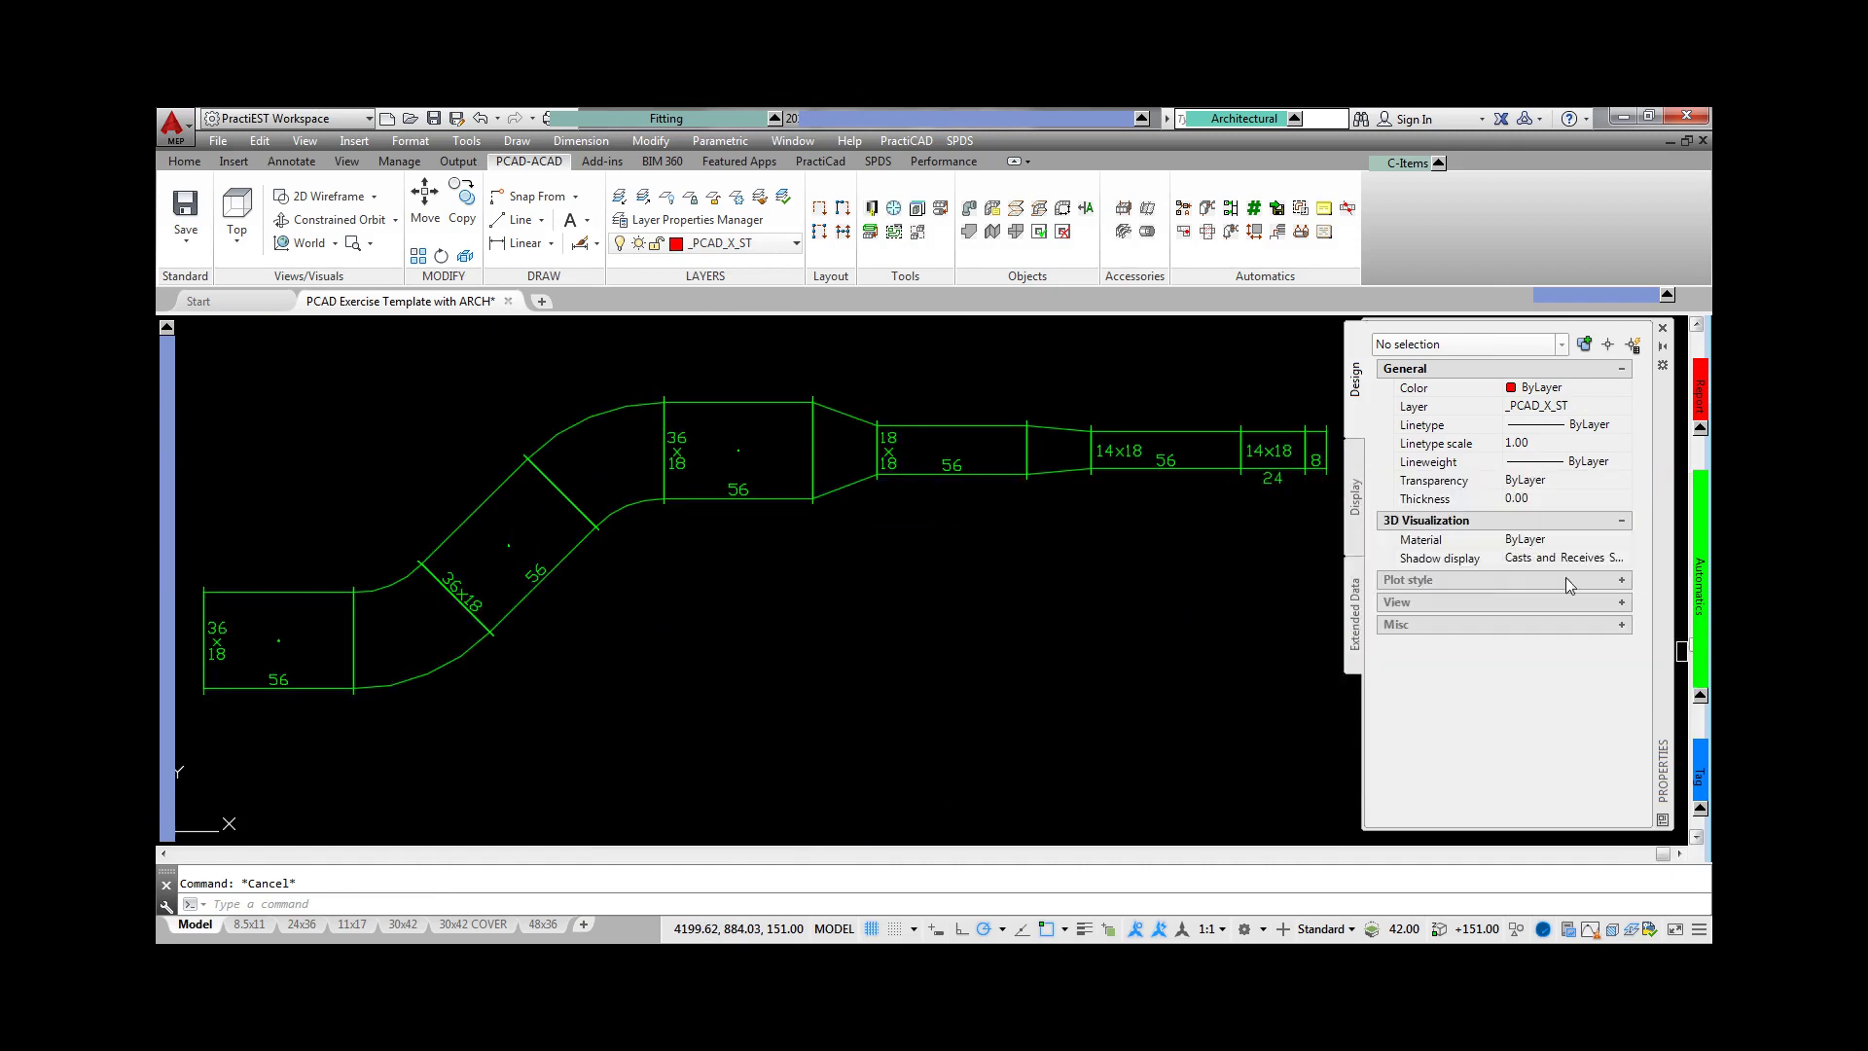
pyautogui.click(313, 596)
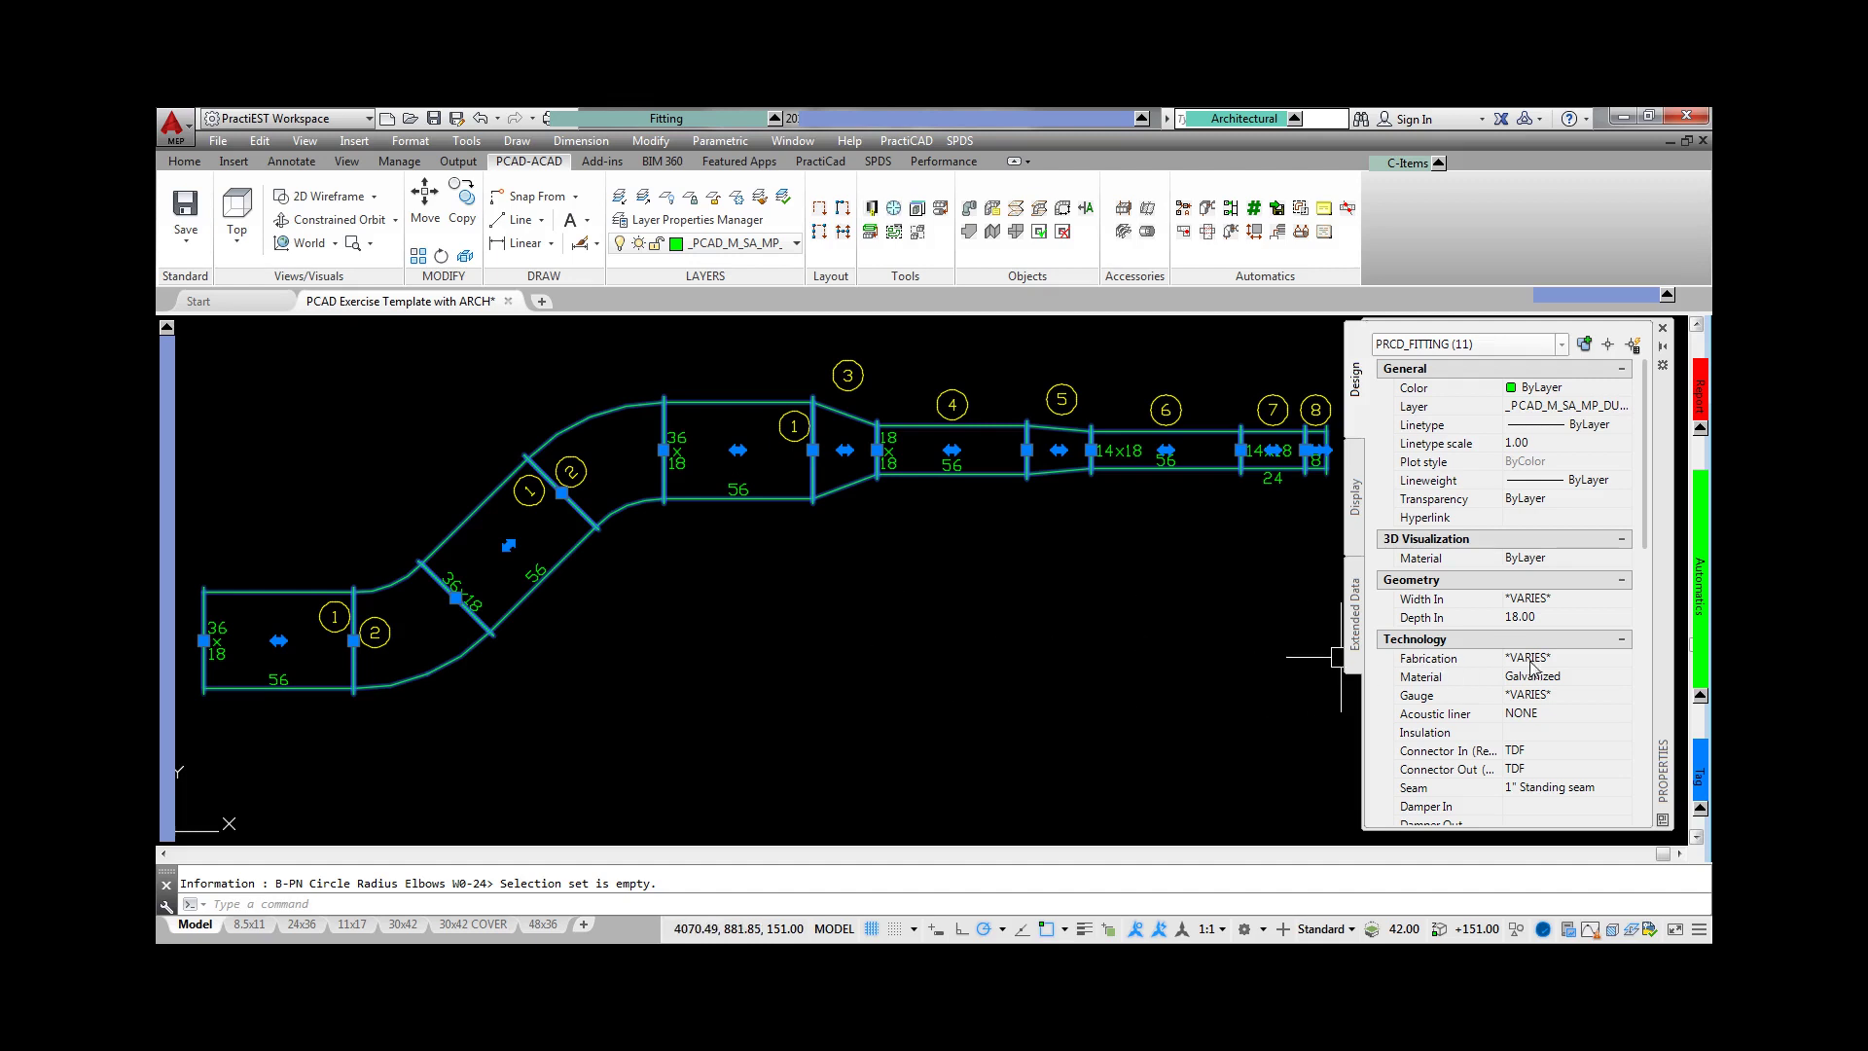
# - Keep the numbered run's material as Galvanized and set its acoustic liner to 1" Acoustic Liner
pyautogui.click(1617, 675)
pyautogui.click(1620, 676)
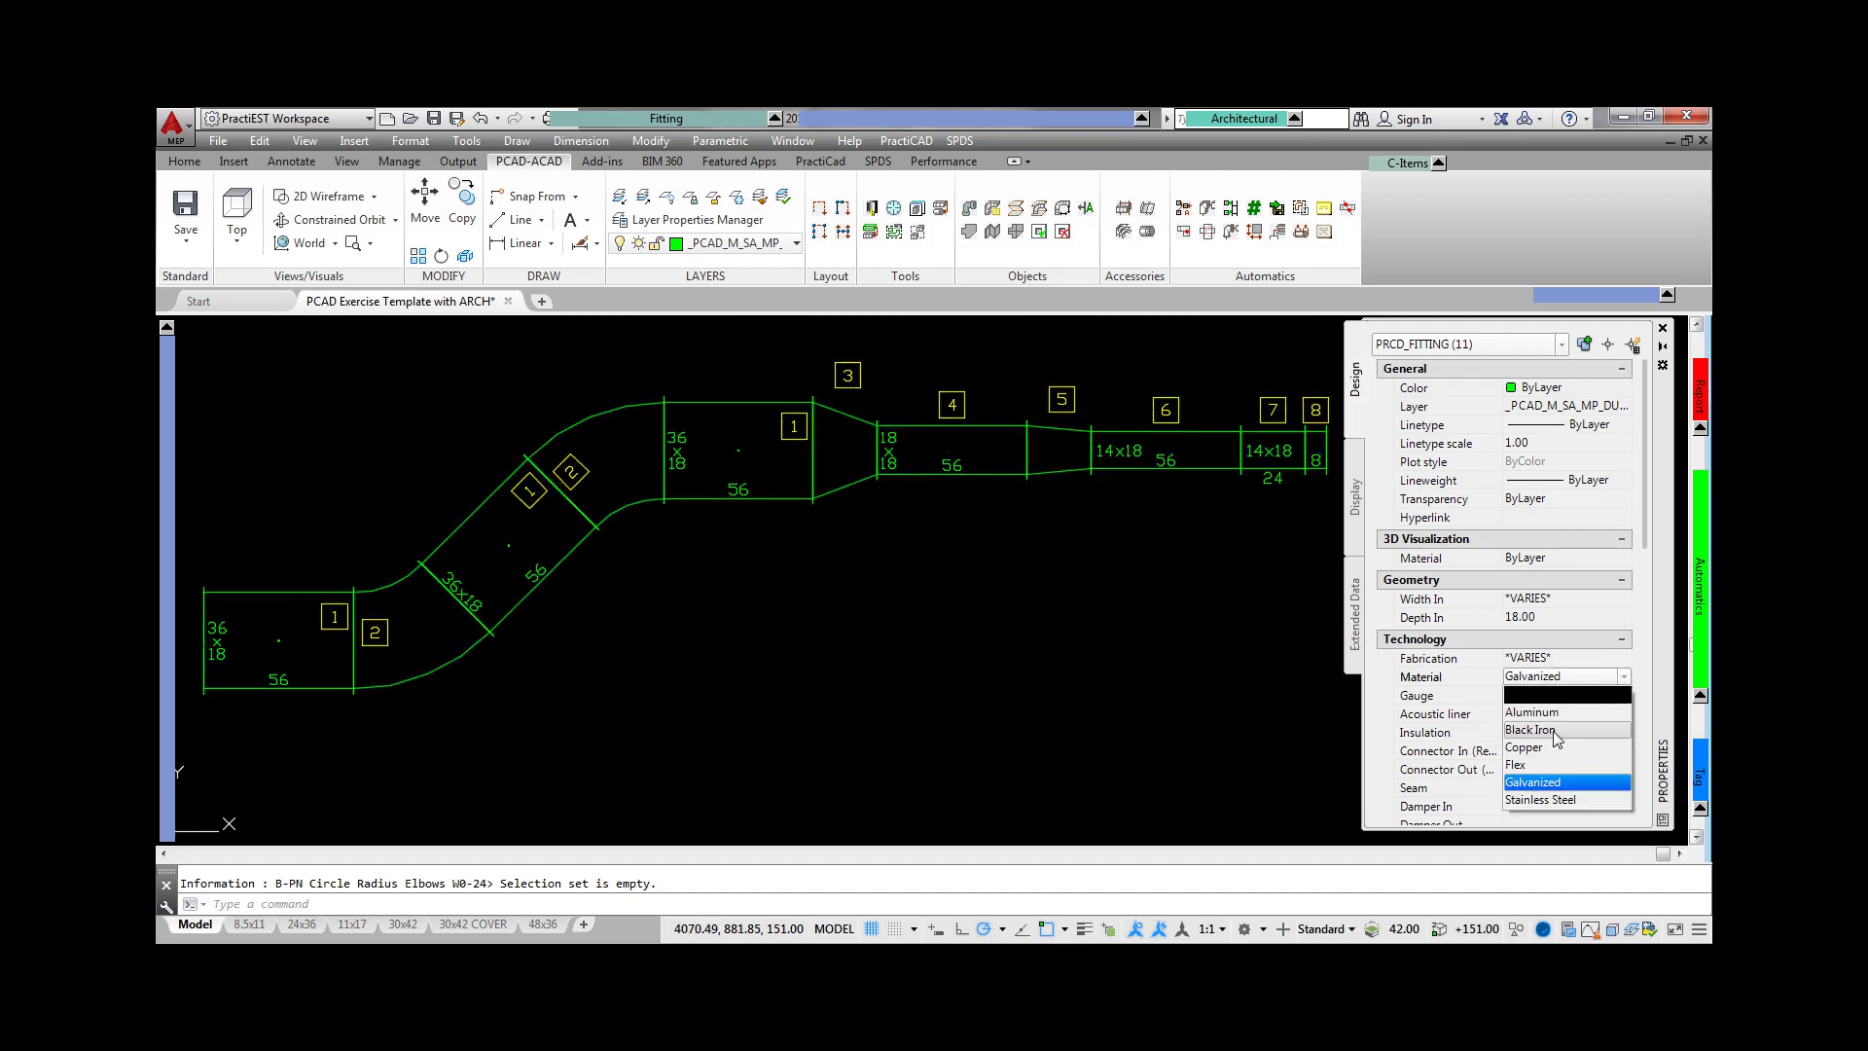
pyautogui.click(1548, 783)
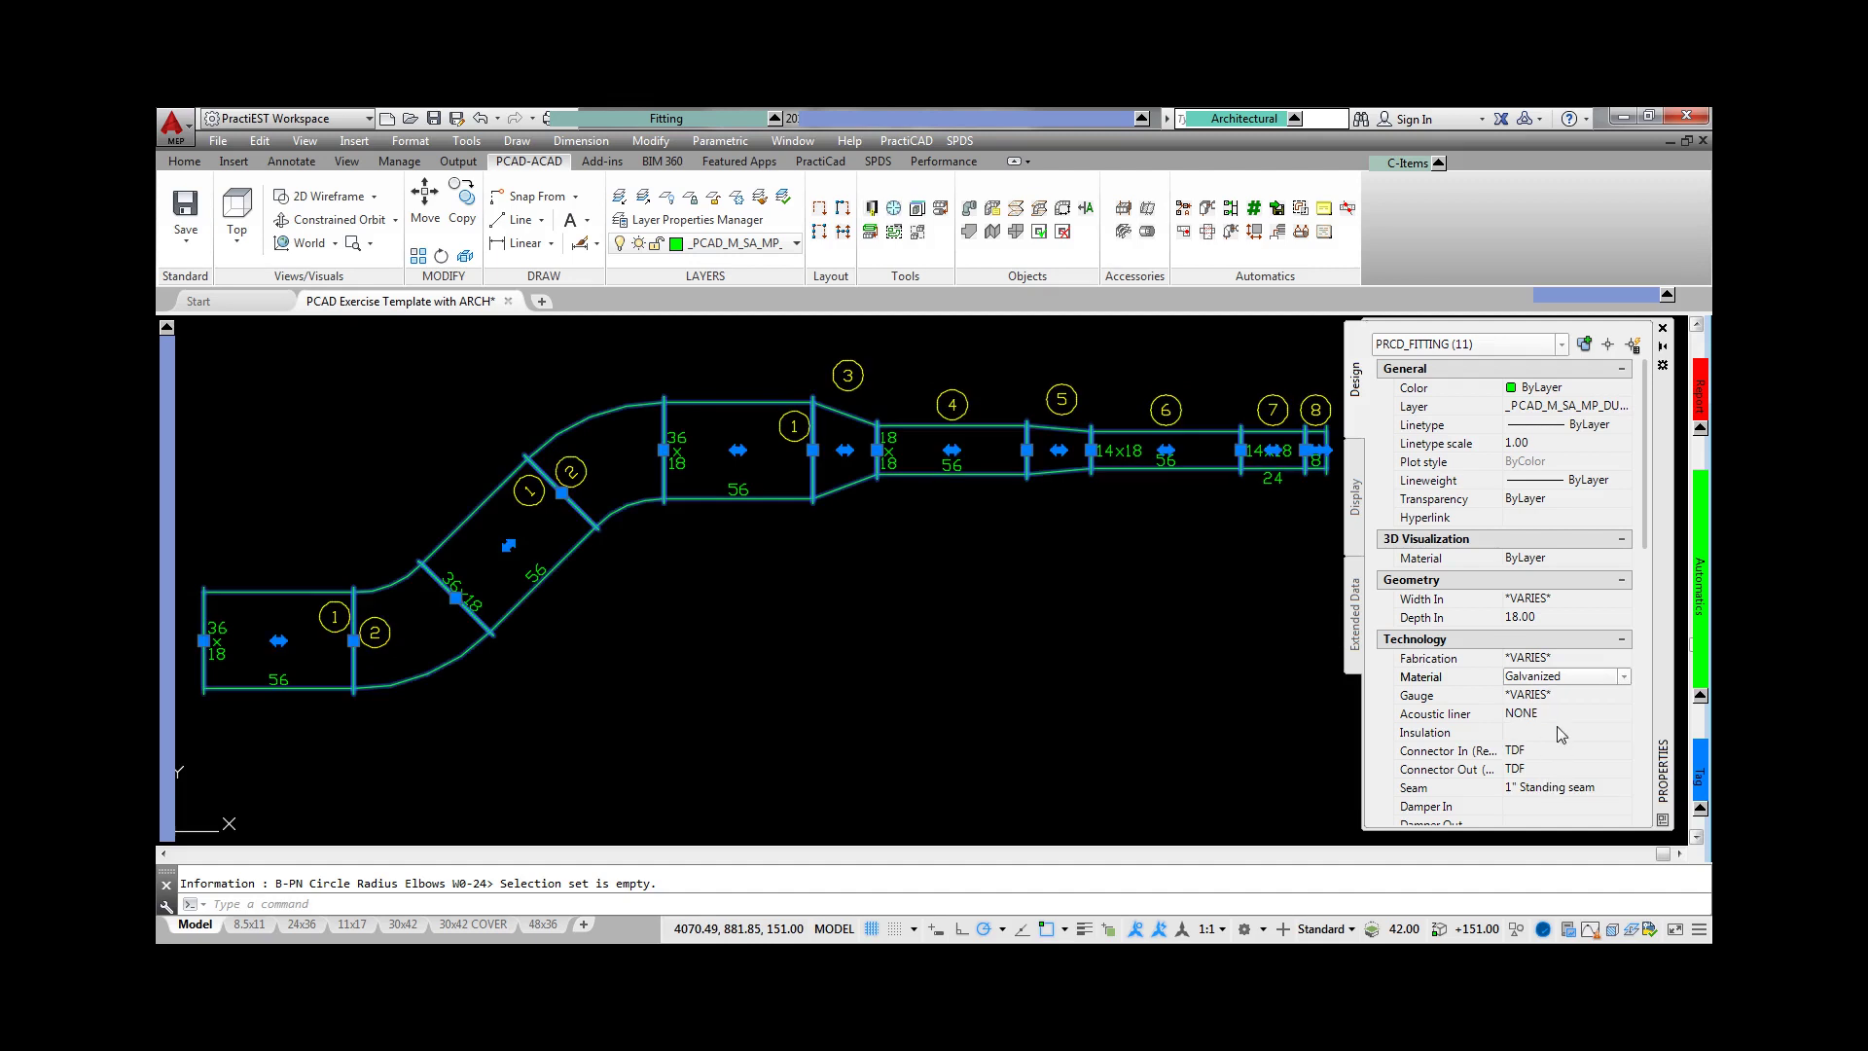
pyautogui.click(1584, 714)
pyautogui.click(1623, 716)
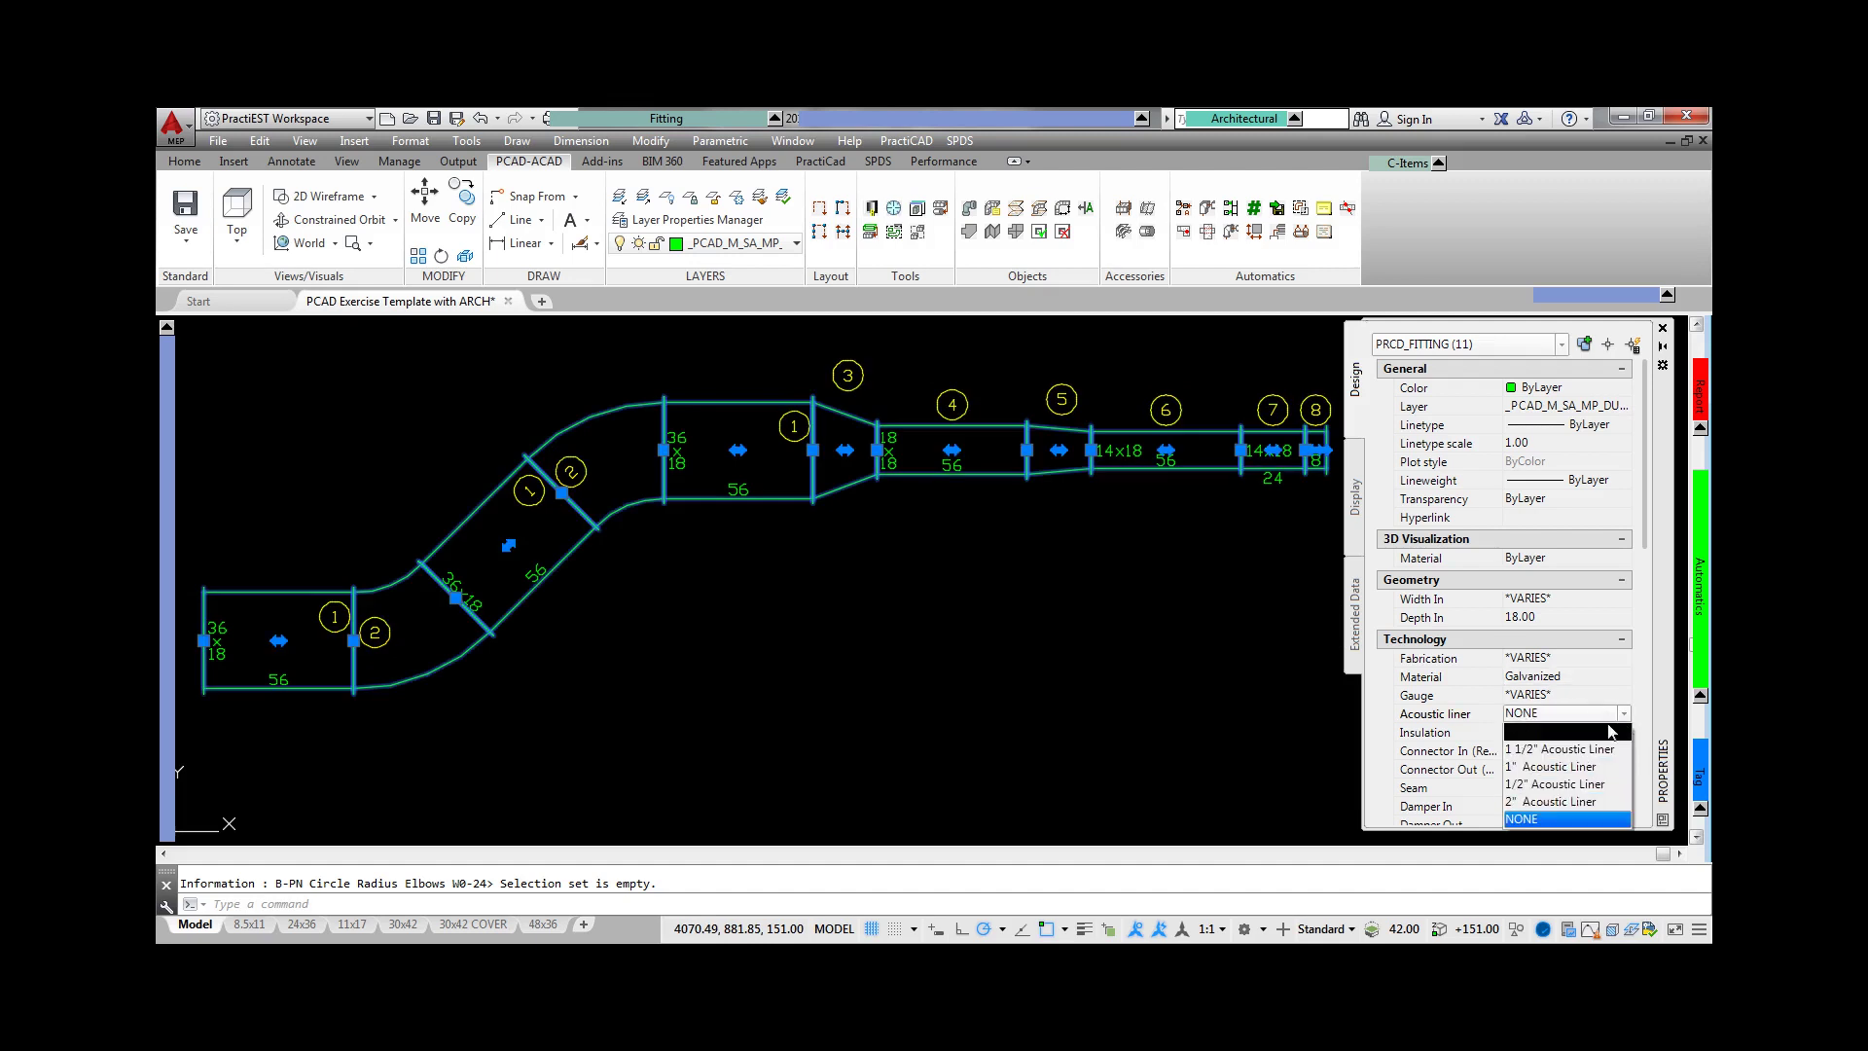
pyautogui.click(1577, 767)
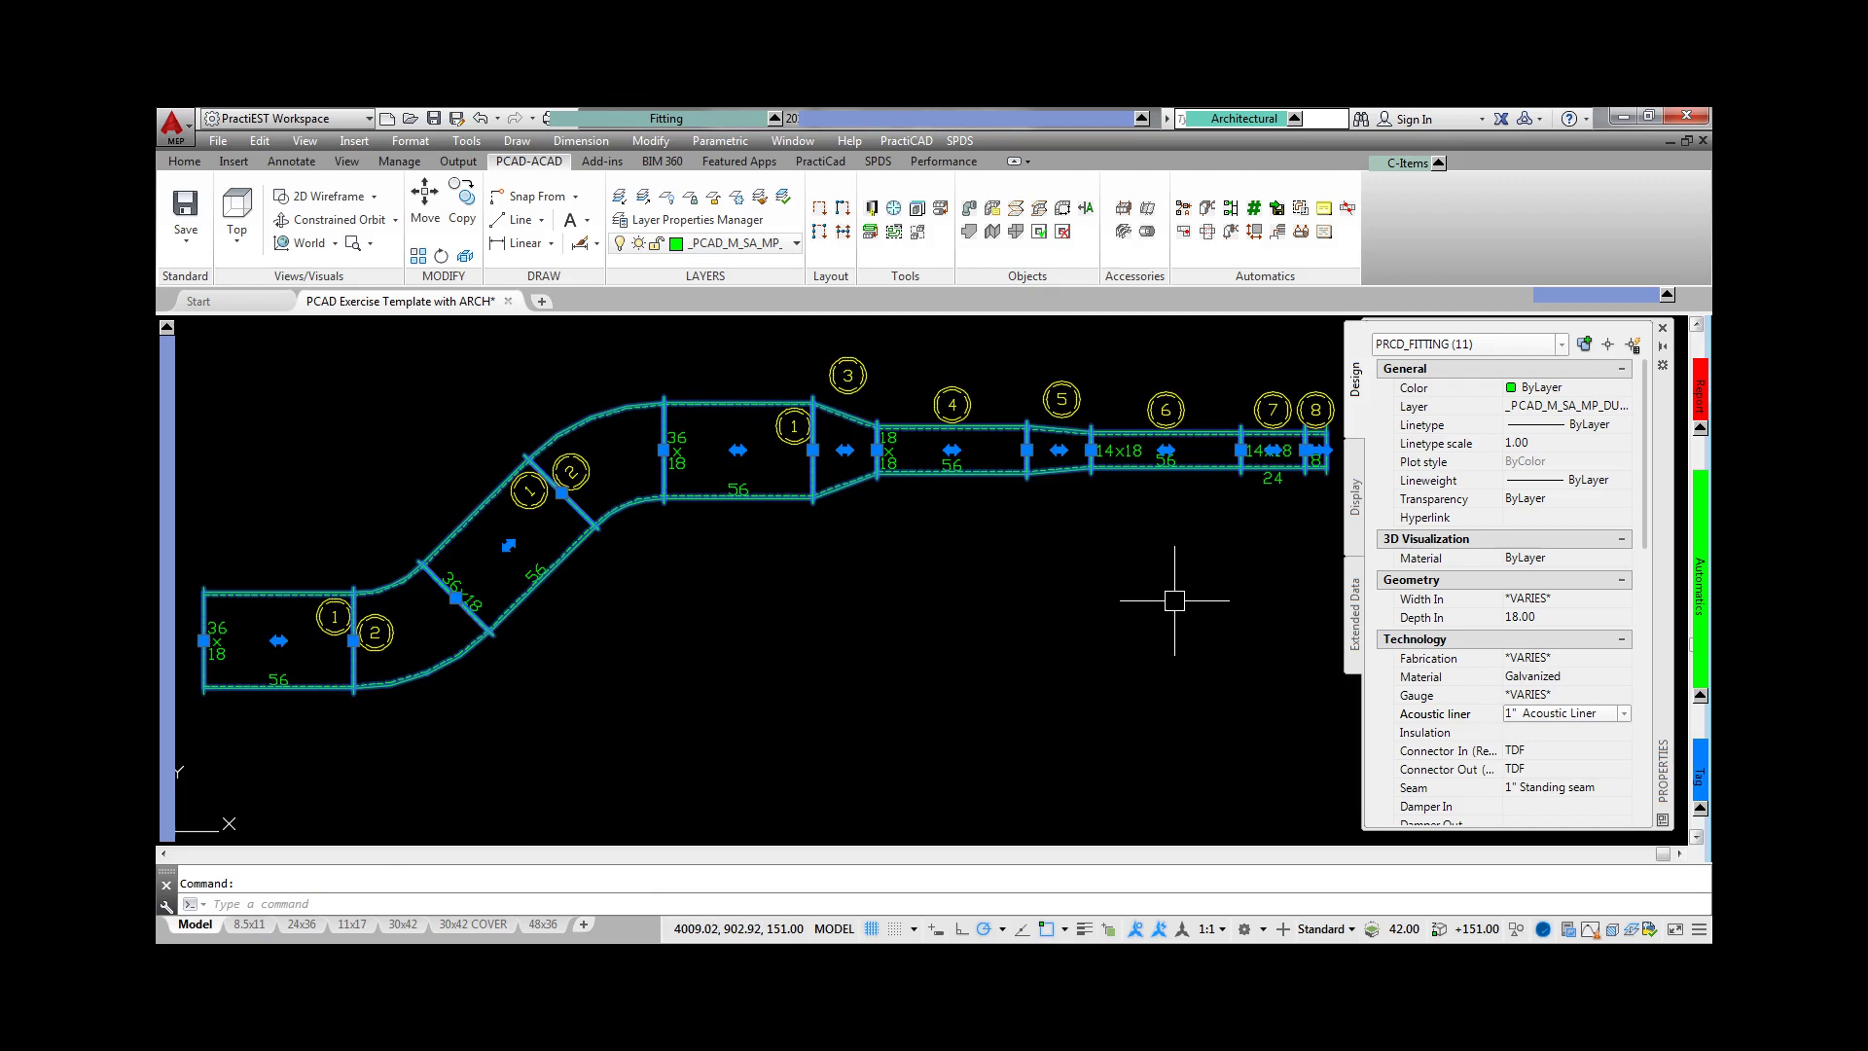
pyautogui.press('Escape')
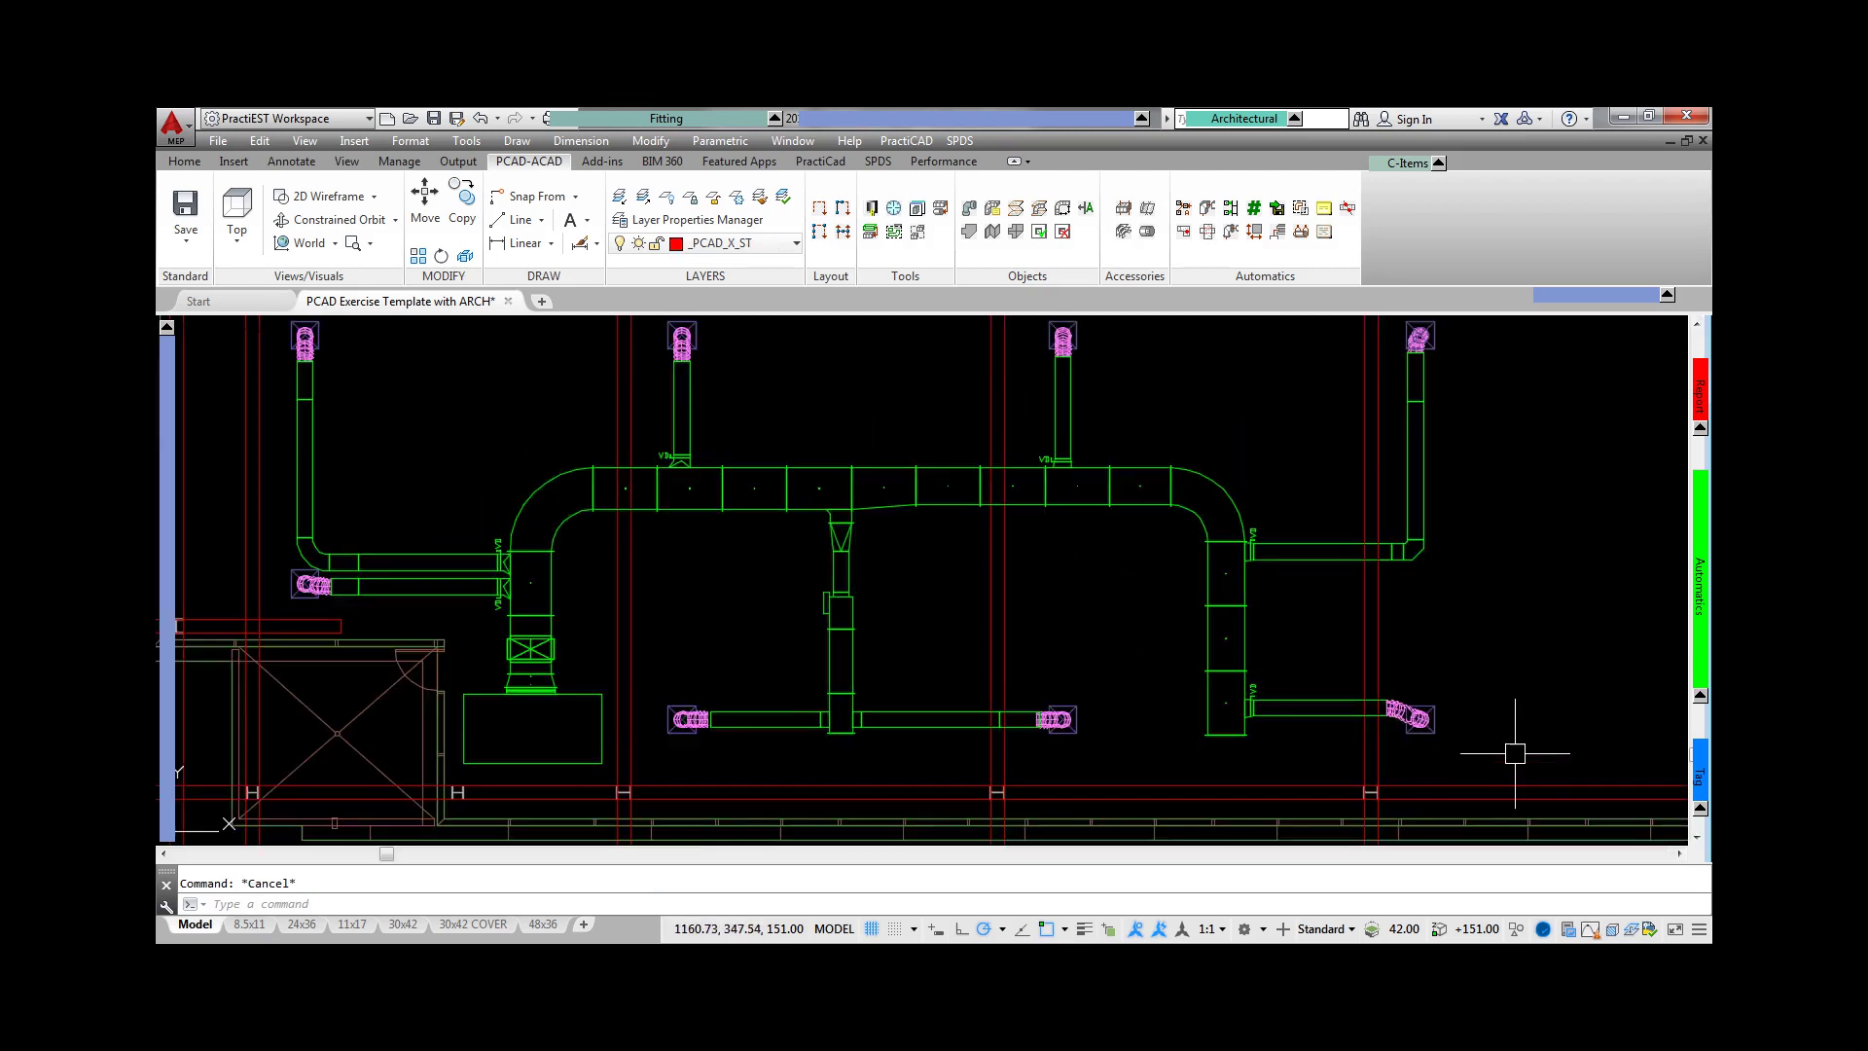
# - Automatically tag the entire duct system on the floor plan, including its branches, fittings and diffusers
pyautogui.click(1513, 752)
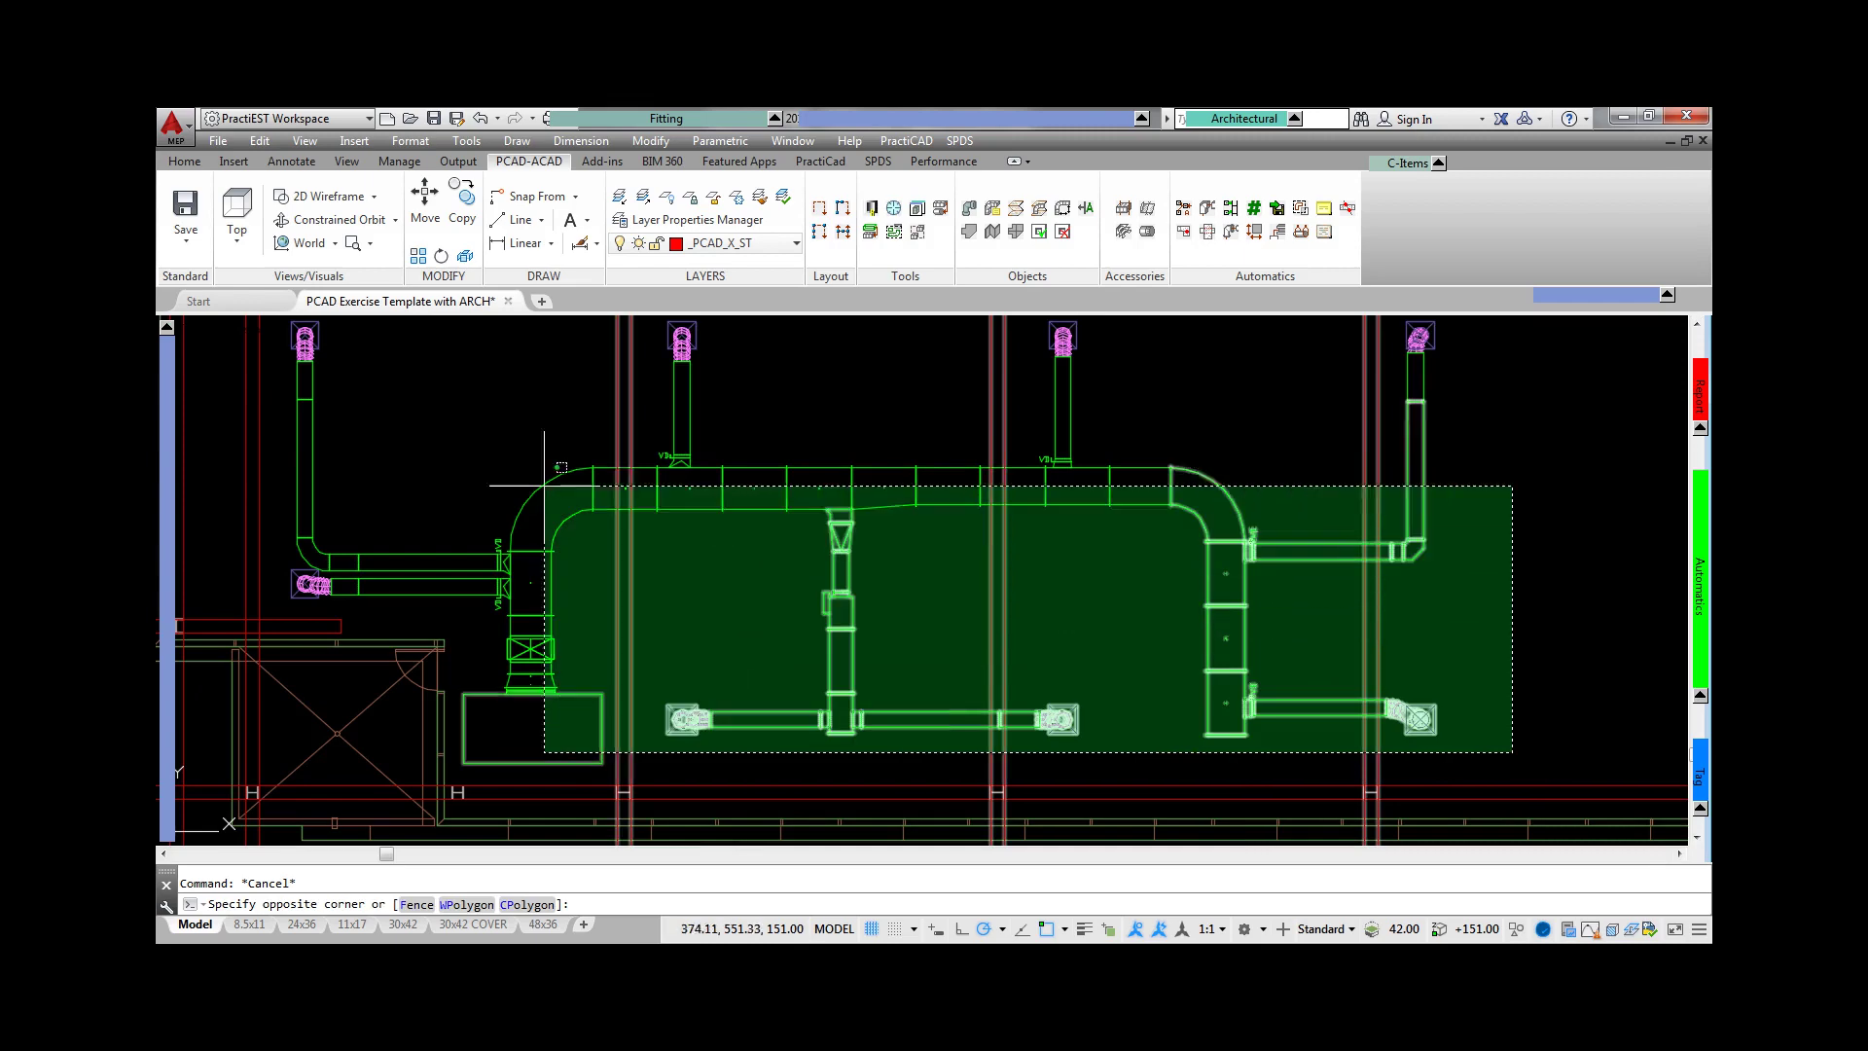
pyautogui.click(295, 343)
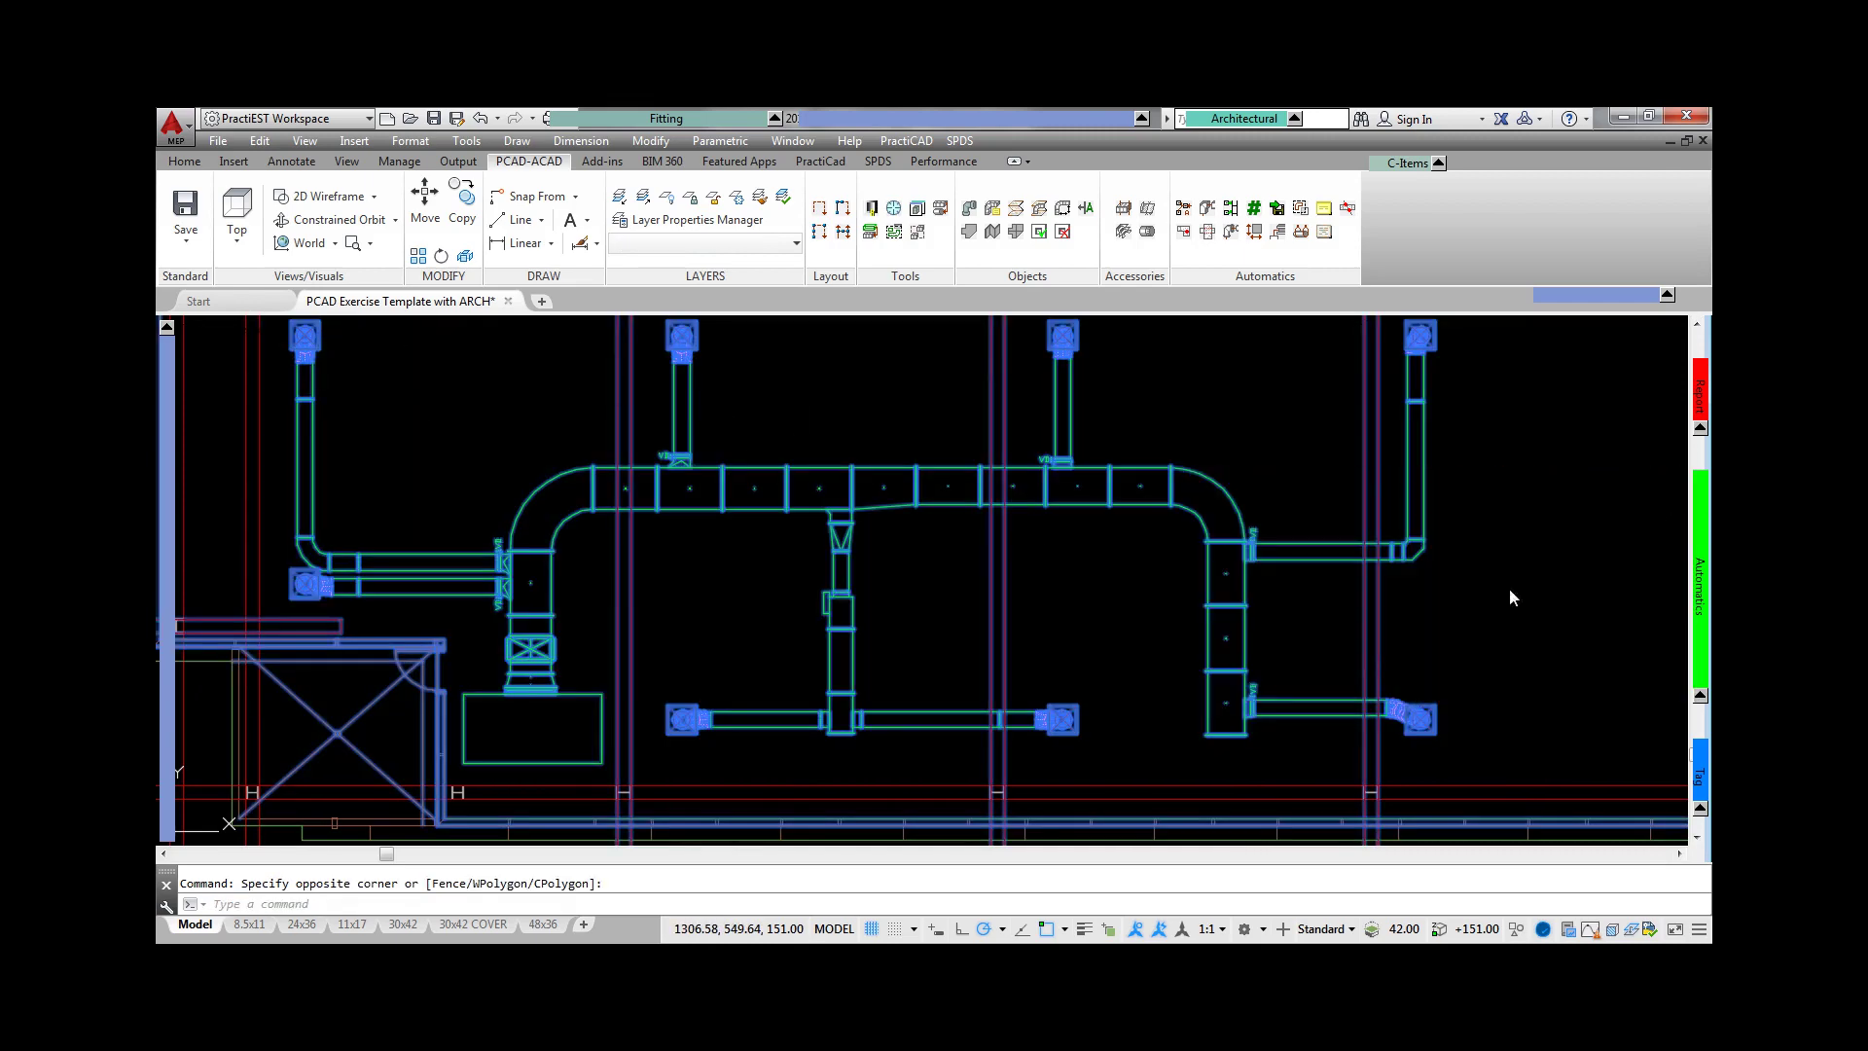
pyautogui.press('Return')
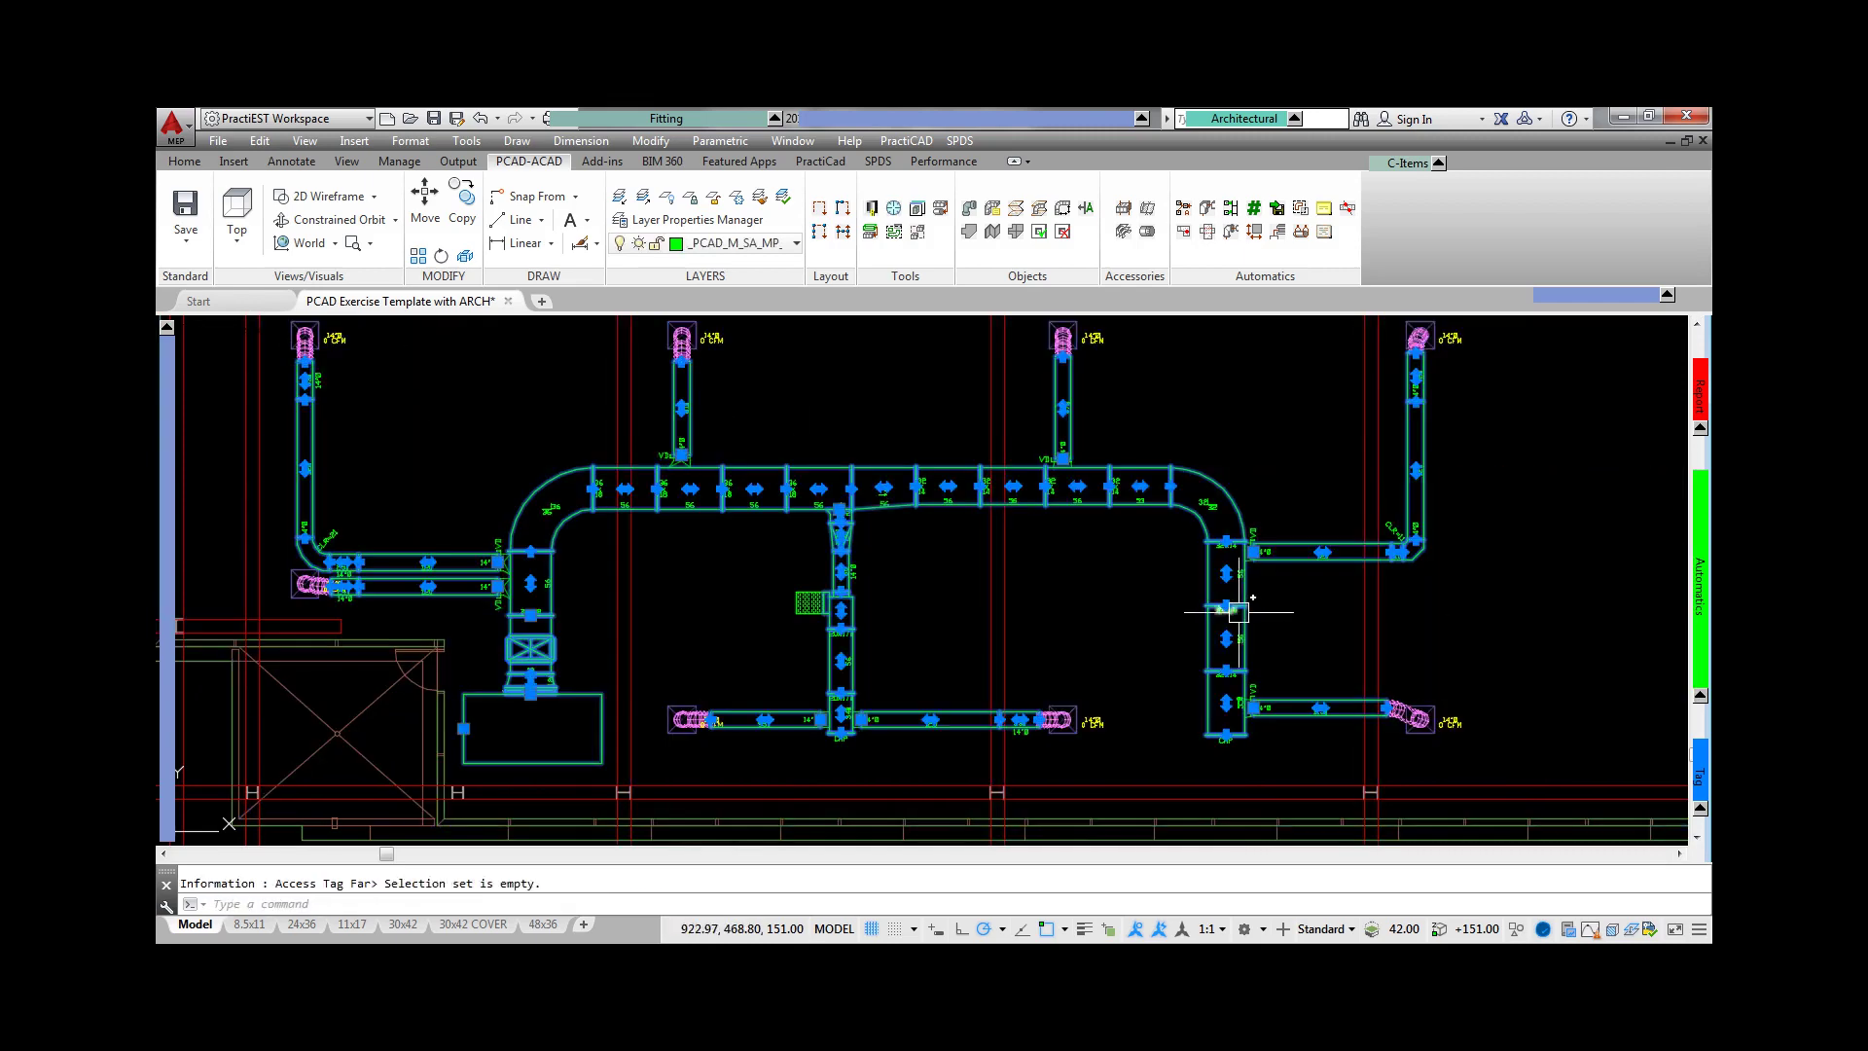
pyautogui.press('Escape')
# - Automatically number all connected fittings of the floor plan duct system from the equipment connection, and inspect the numbers along the main duct
pyautogui.moveTo(1703, 628)
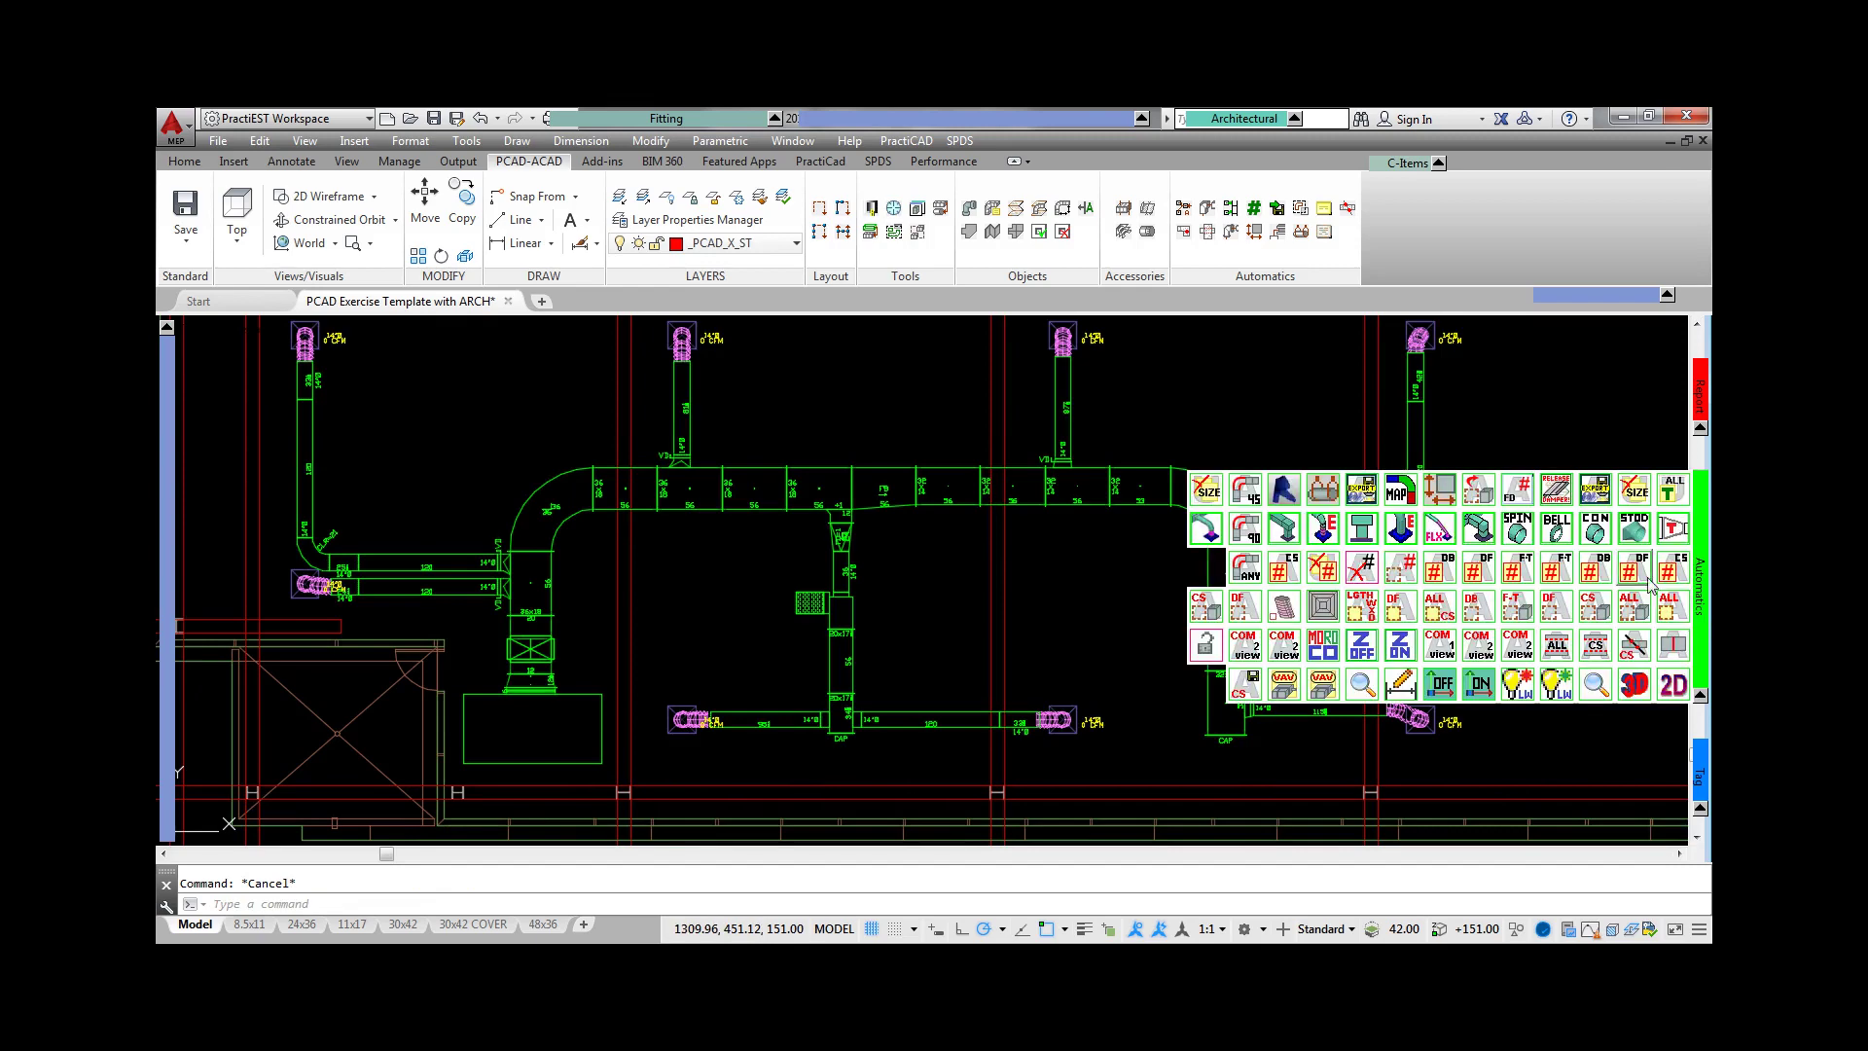
pyautogui.click(1648, 582)
pyautogui.click(576, 699)
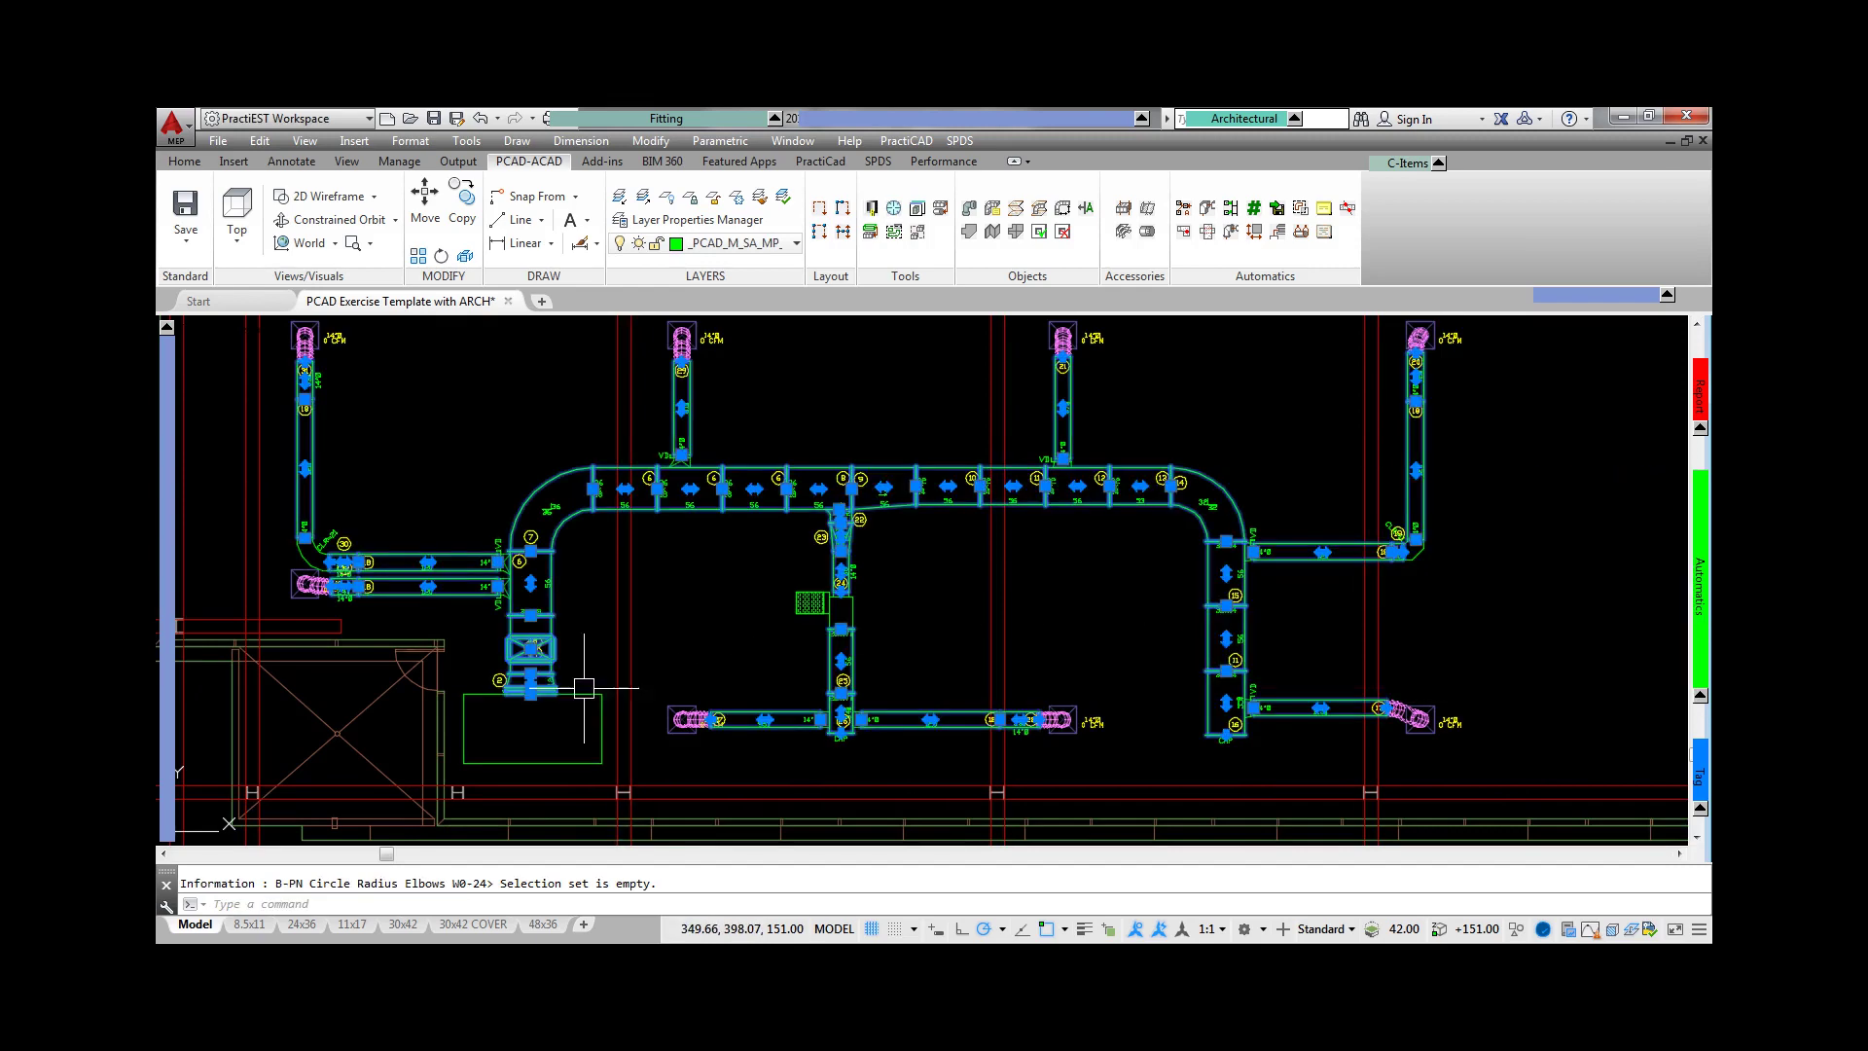
pyautogui.scroll(4, 1090, 511)
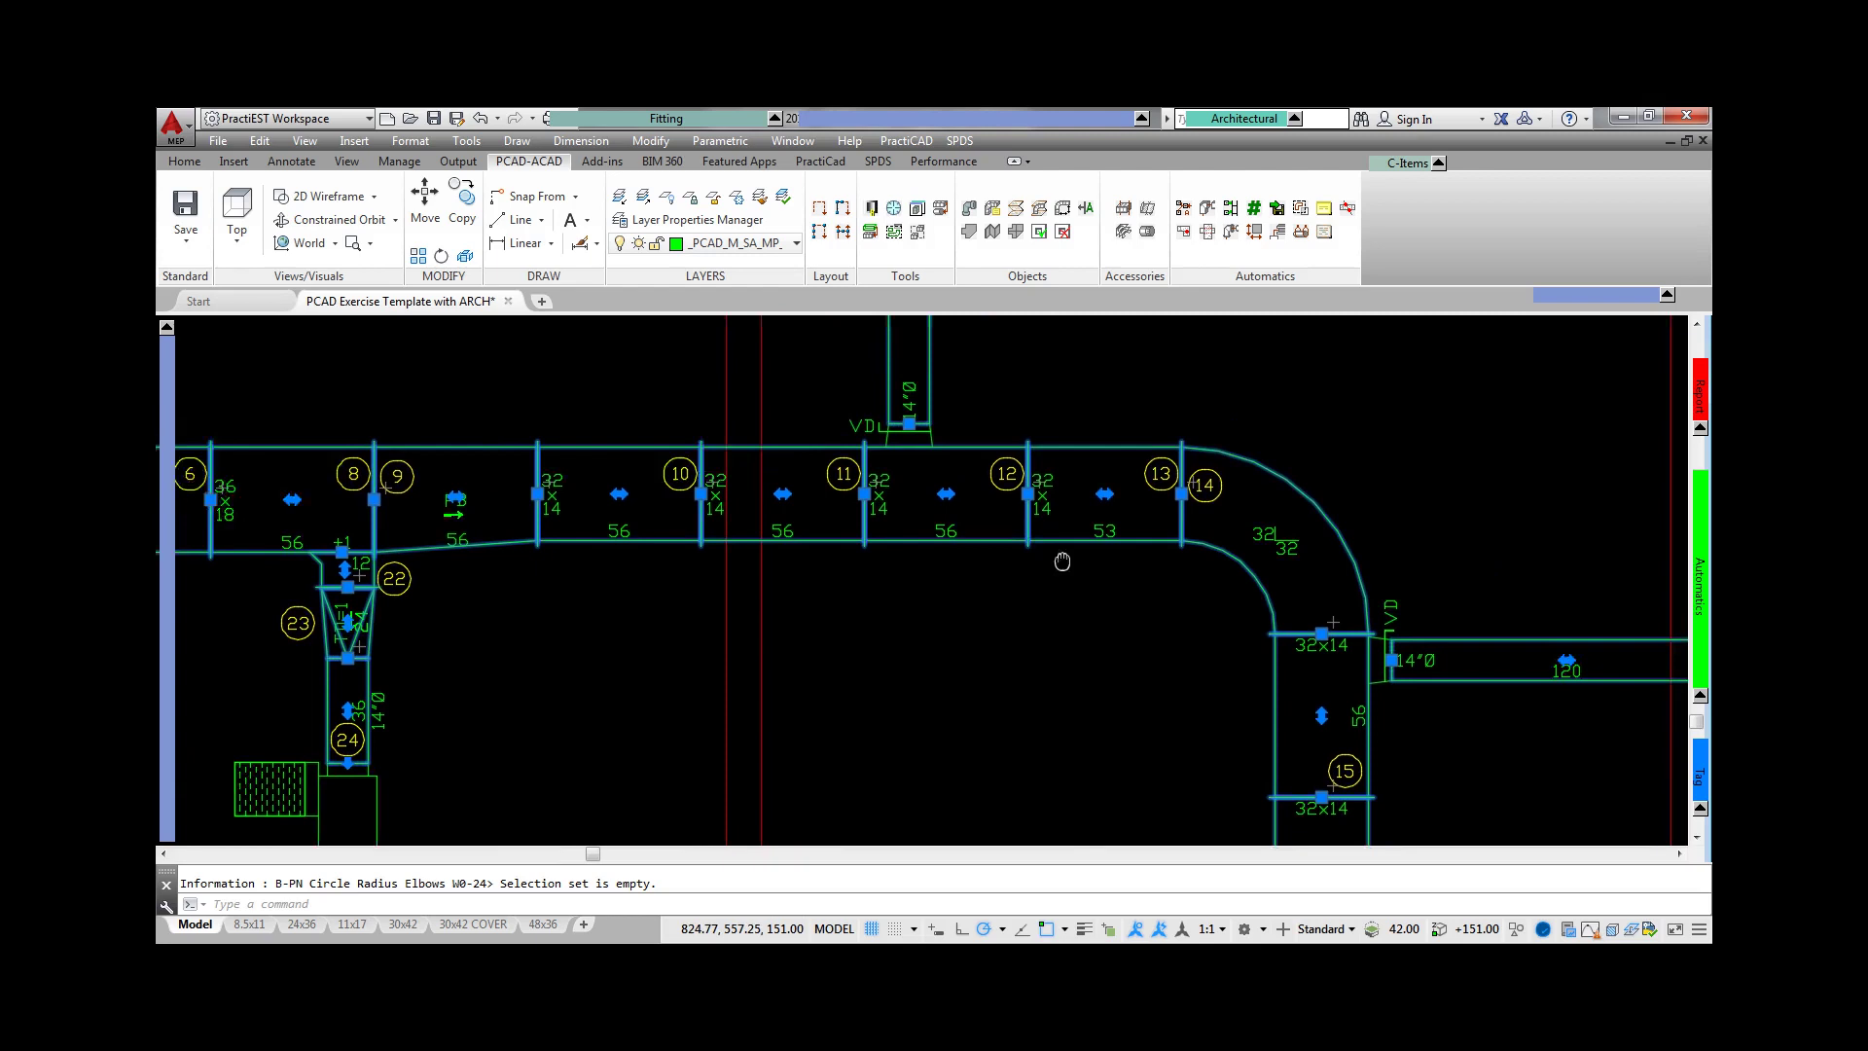
pyautogui.moveTo(1063, 561); pyautogui.dragTo(832, 647, button='middle')
pyautogui.press('Escape')
# - Delete piece numbers 10 to 14 from the main duct's straight sections and the following elbow
pyautogui.click(979, 724)
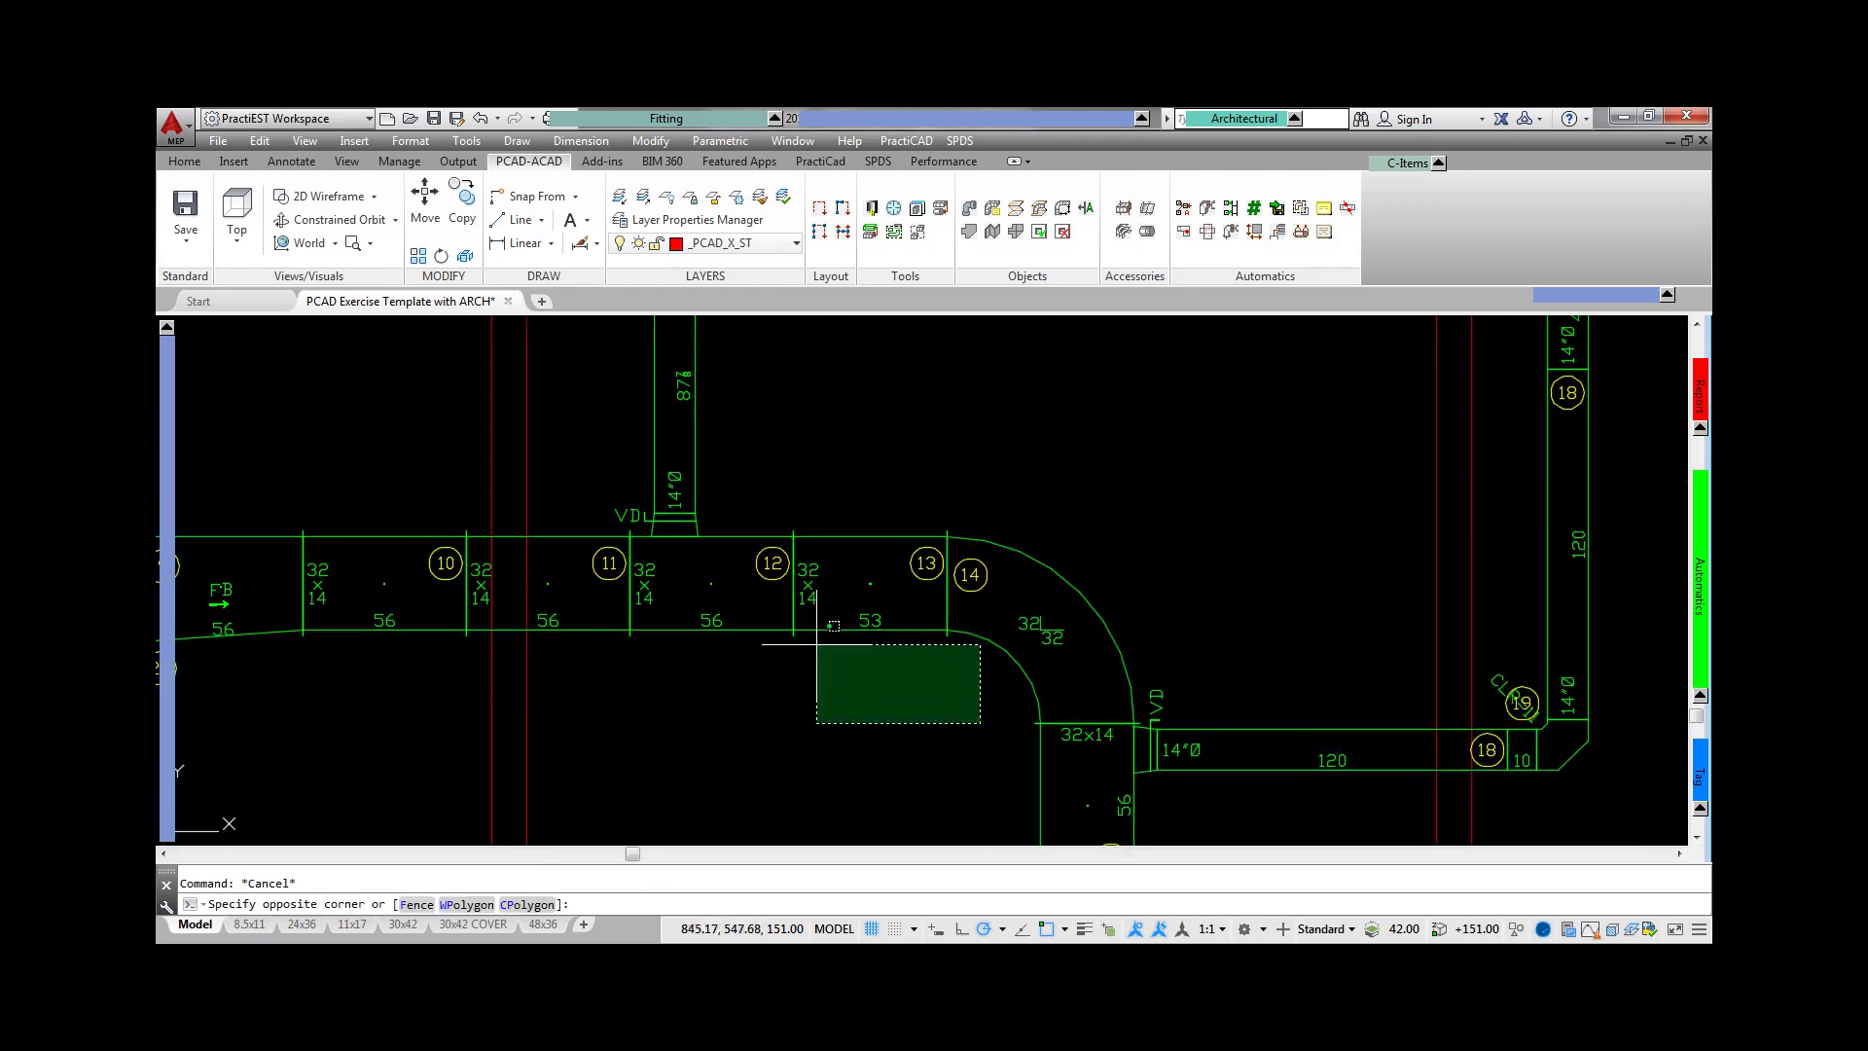
pyautogui.click(474, 440)
pyautogui.moveTo(1699, 584)
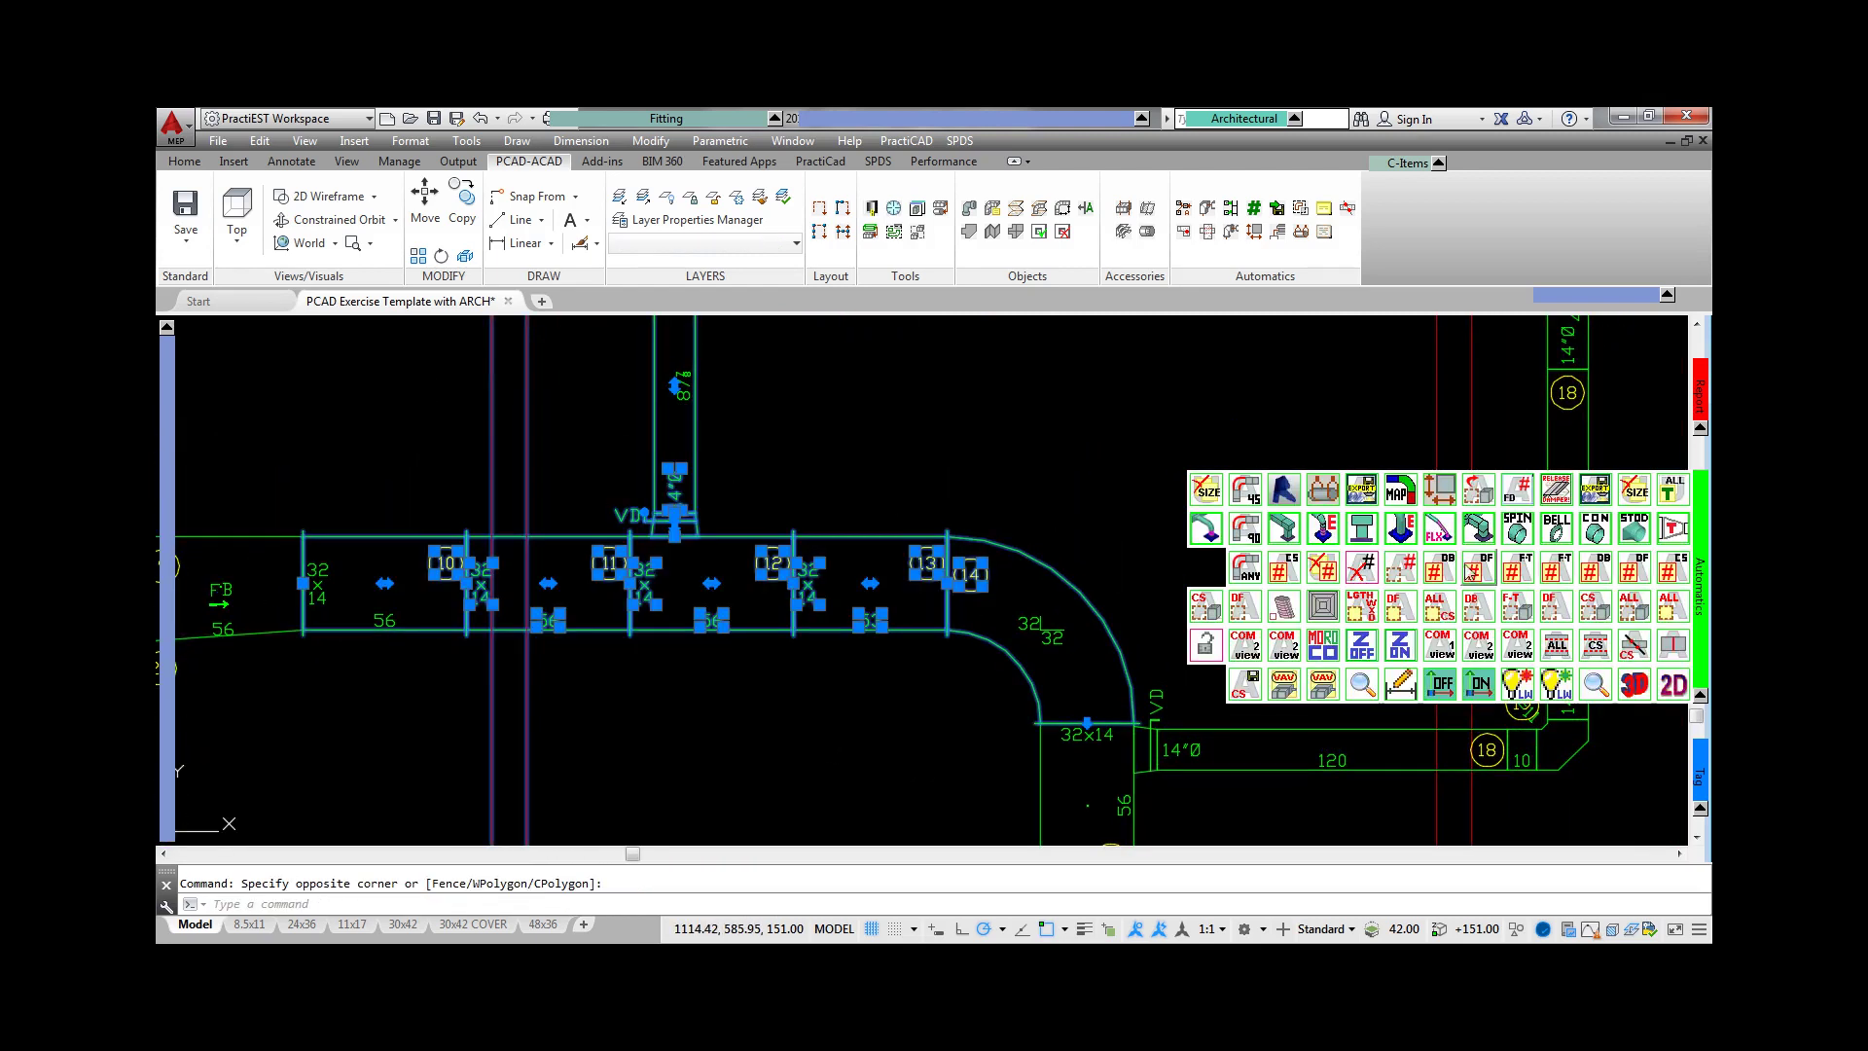
pyautogui.click(1342, 574)
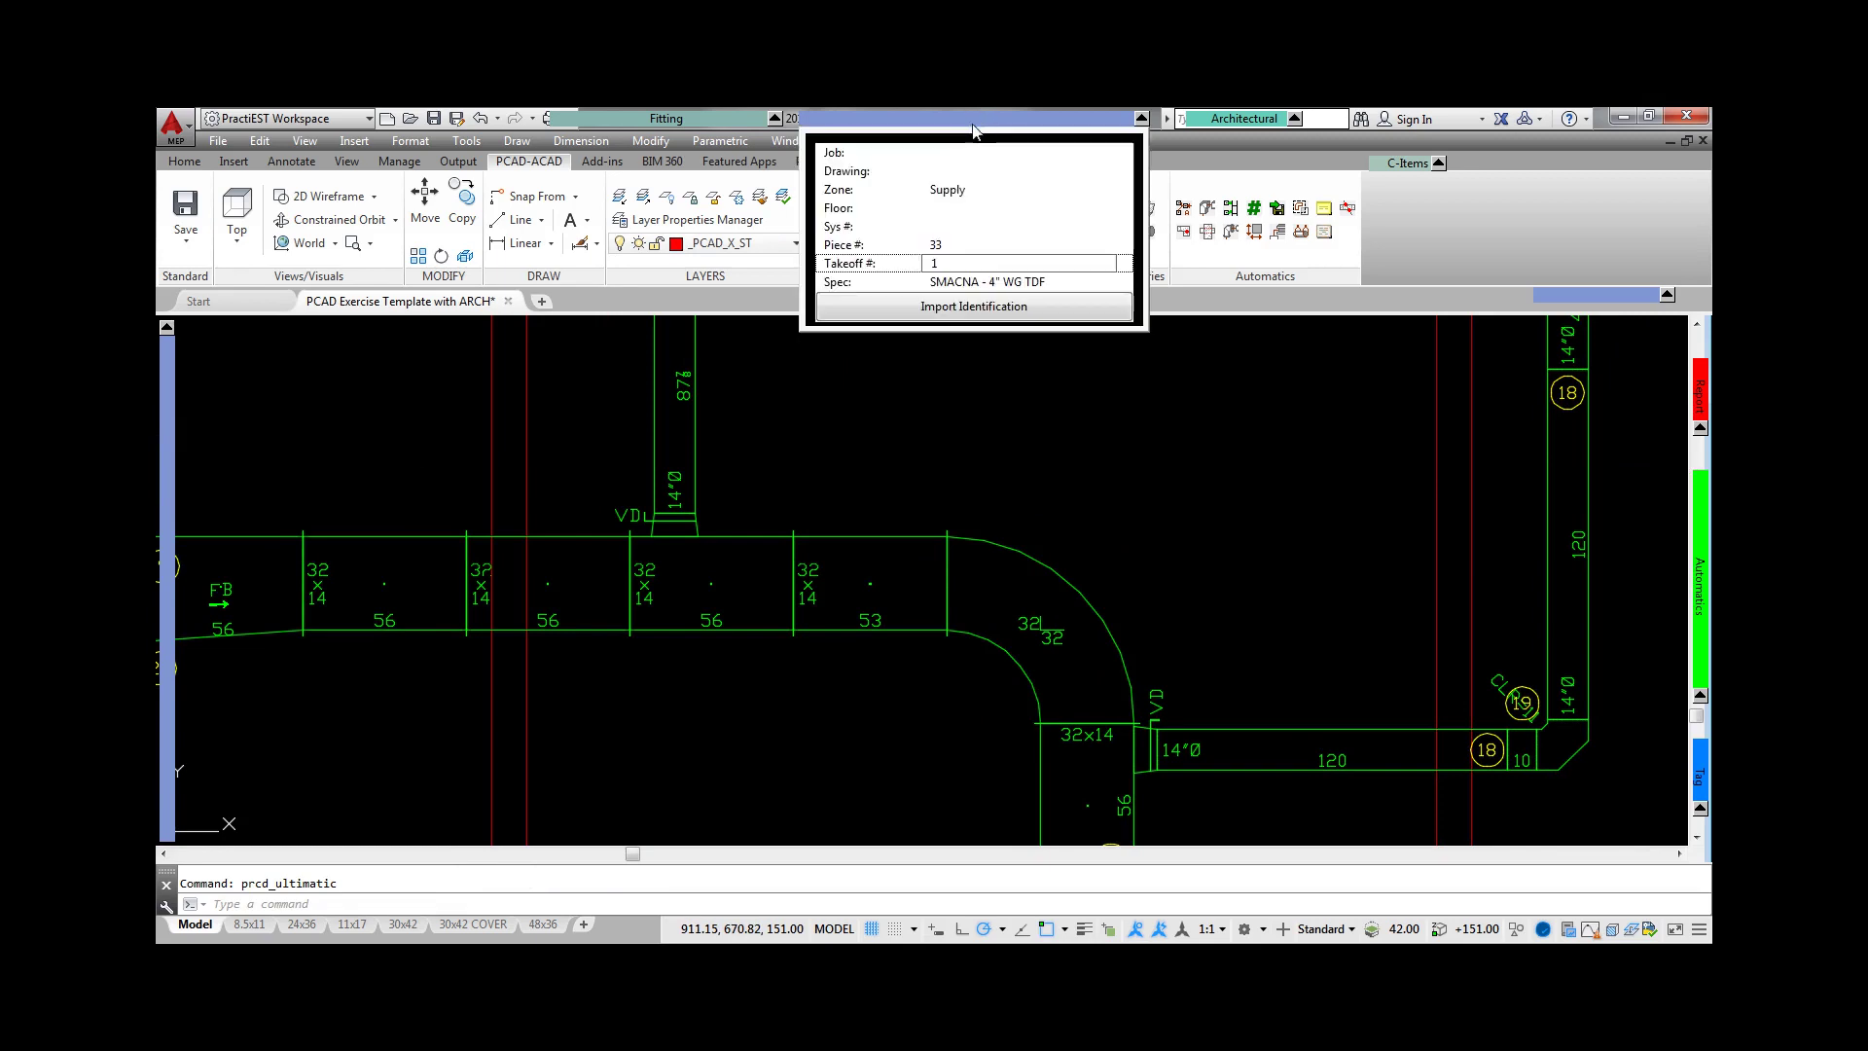
# - Set the starting piece number to 100 and automatically renumber the unnumbered straight ducts and elbow of the main run
pyautogui.click(959, 246)
pyautogui.press('Return')
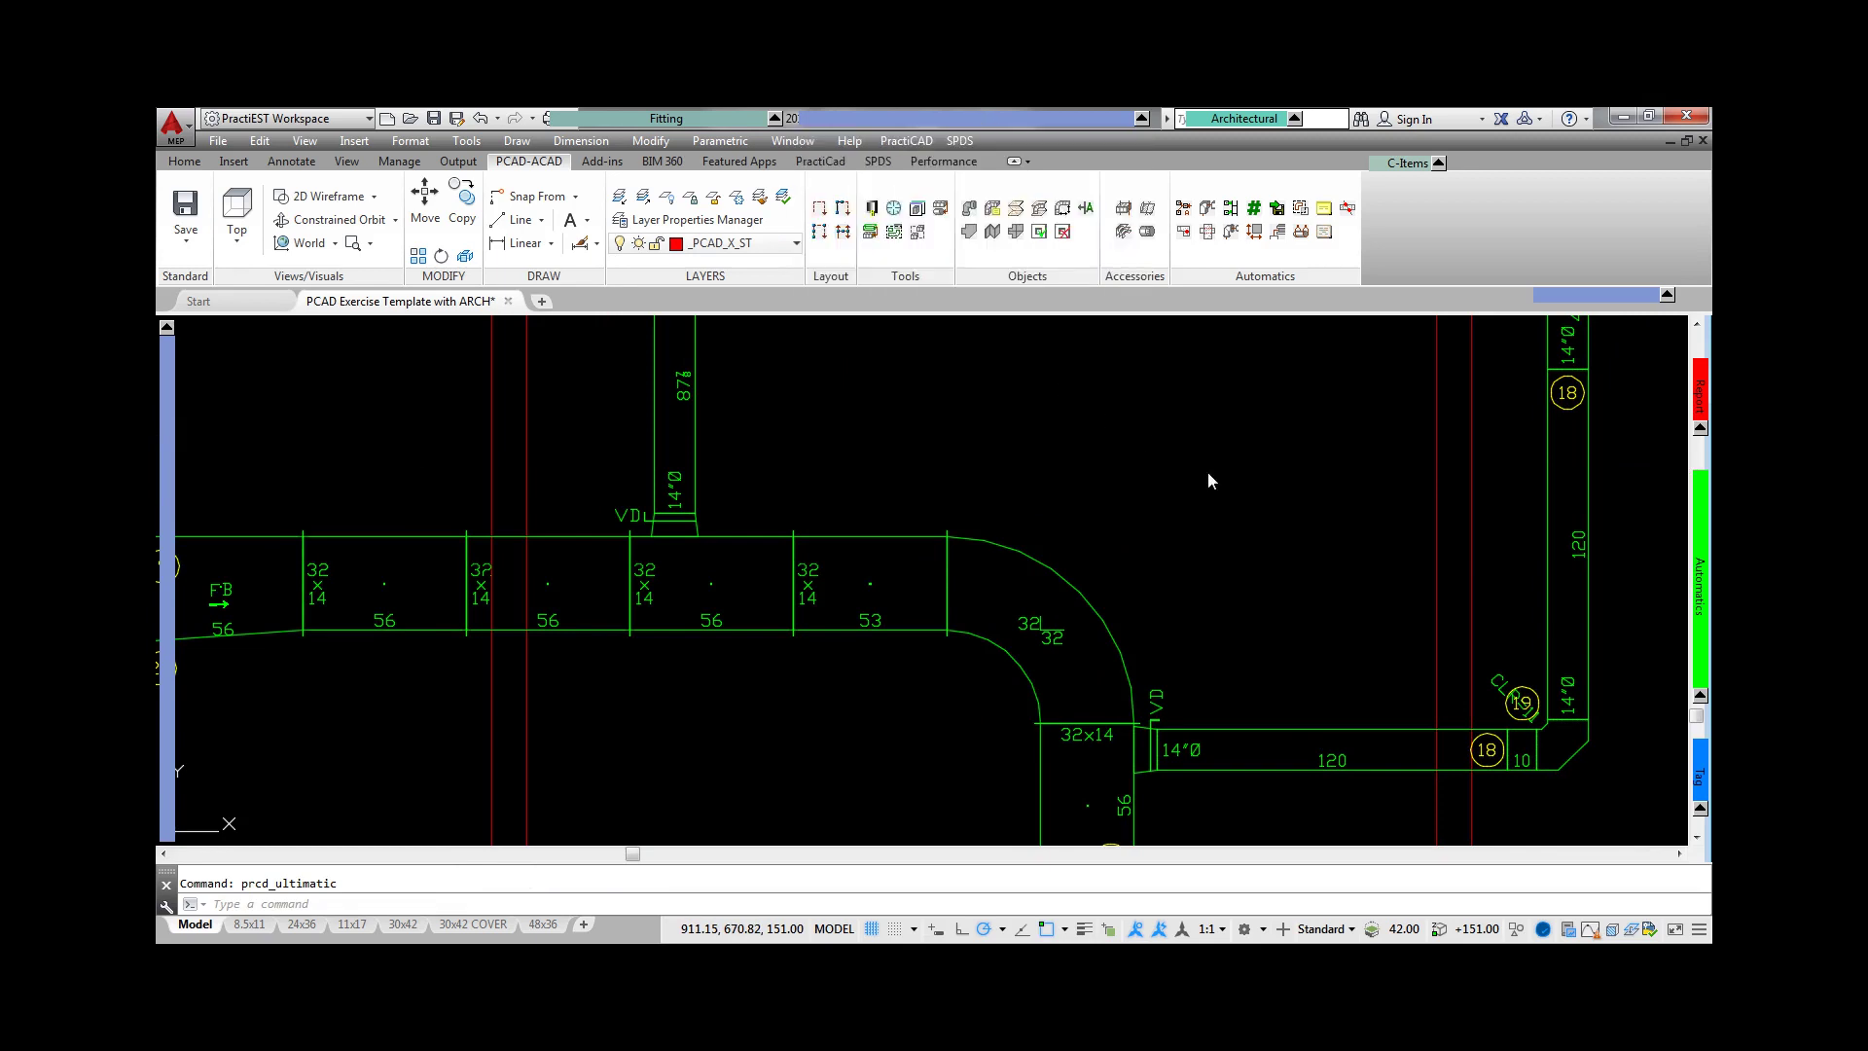
pyautogui.moveTo(1698, 584)
pyautogui.click(1616, 559)
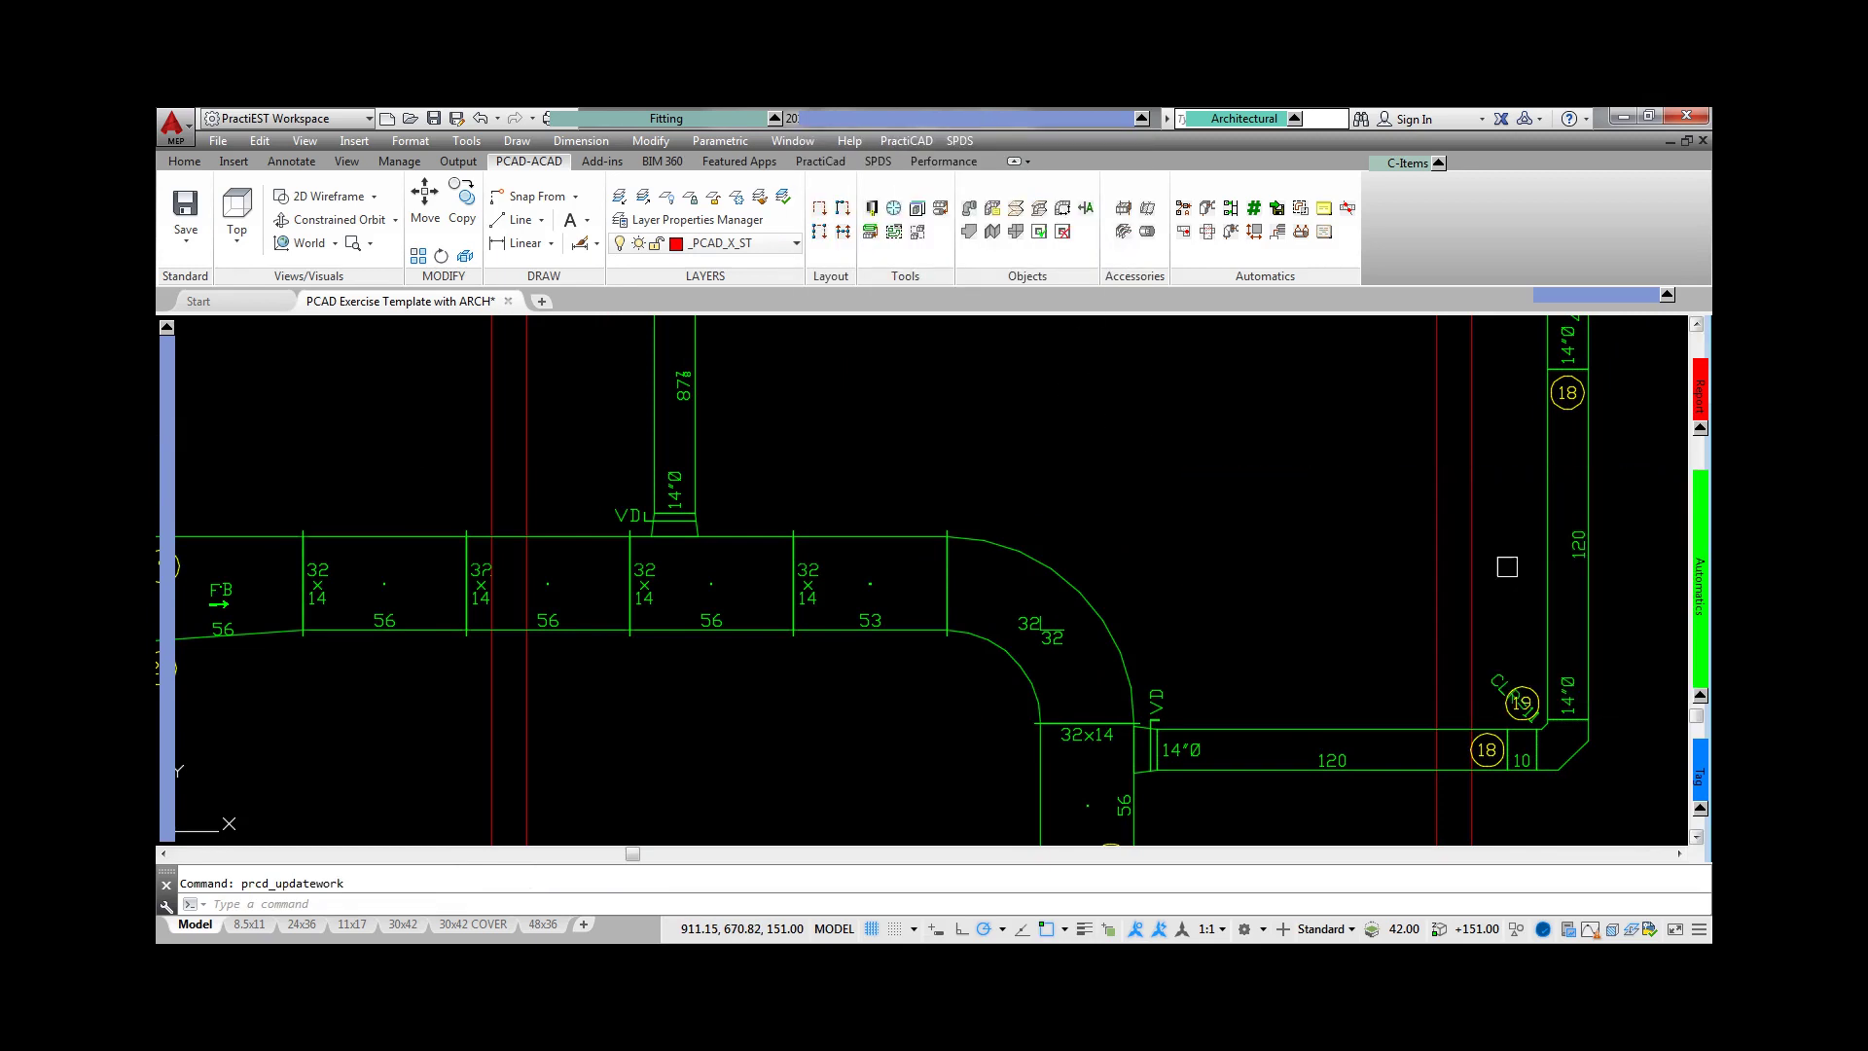
pyautogui.click(1004, 556)
pyautogui.press('Escape')
# - Set the piece number of the last straight duct before the elbow to 250
pyautogui.doubleClick(874, 533)
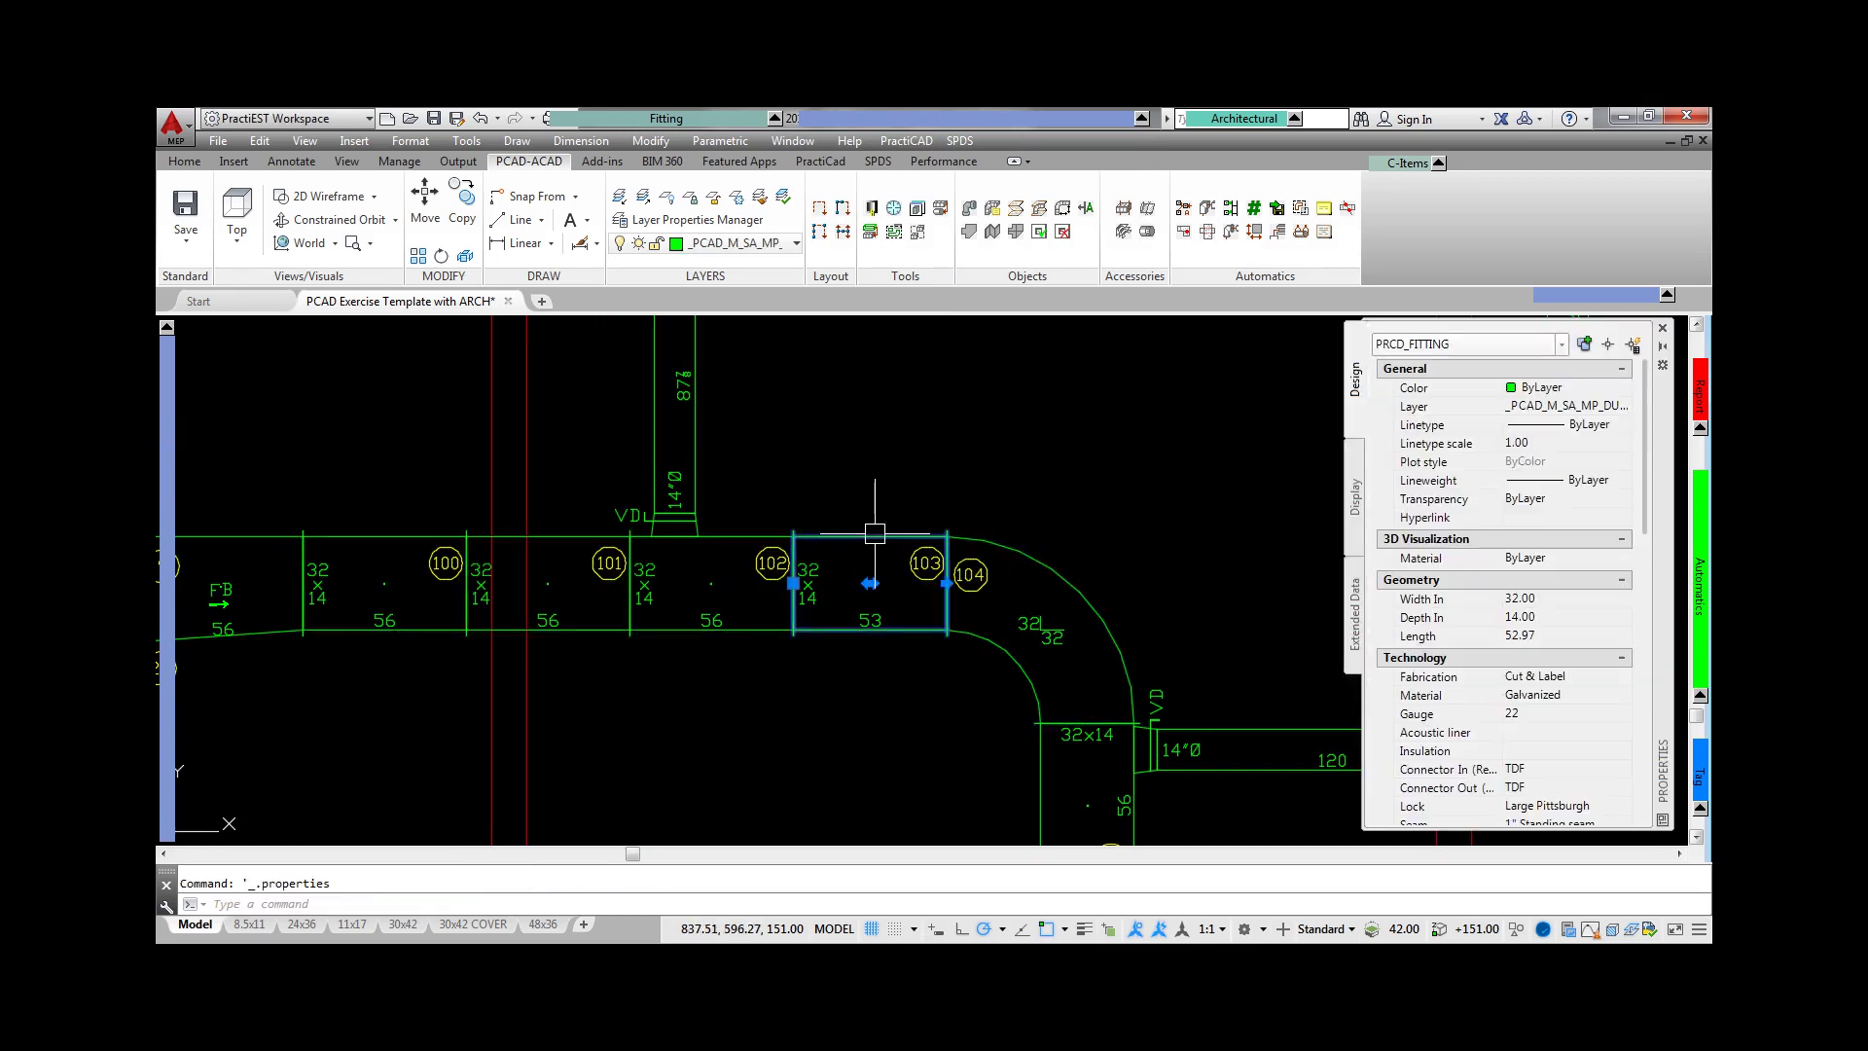
pyautogui.scroll(-4, 1547, 660)
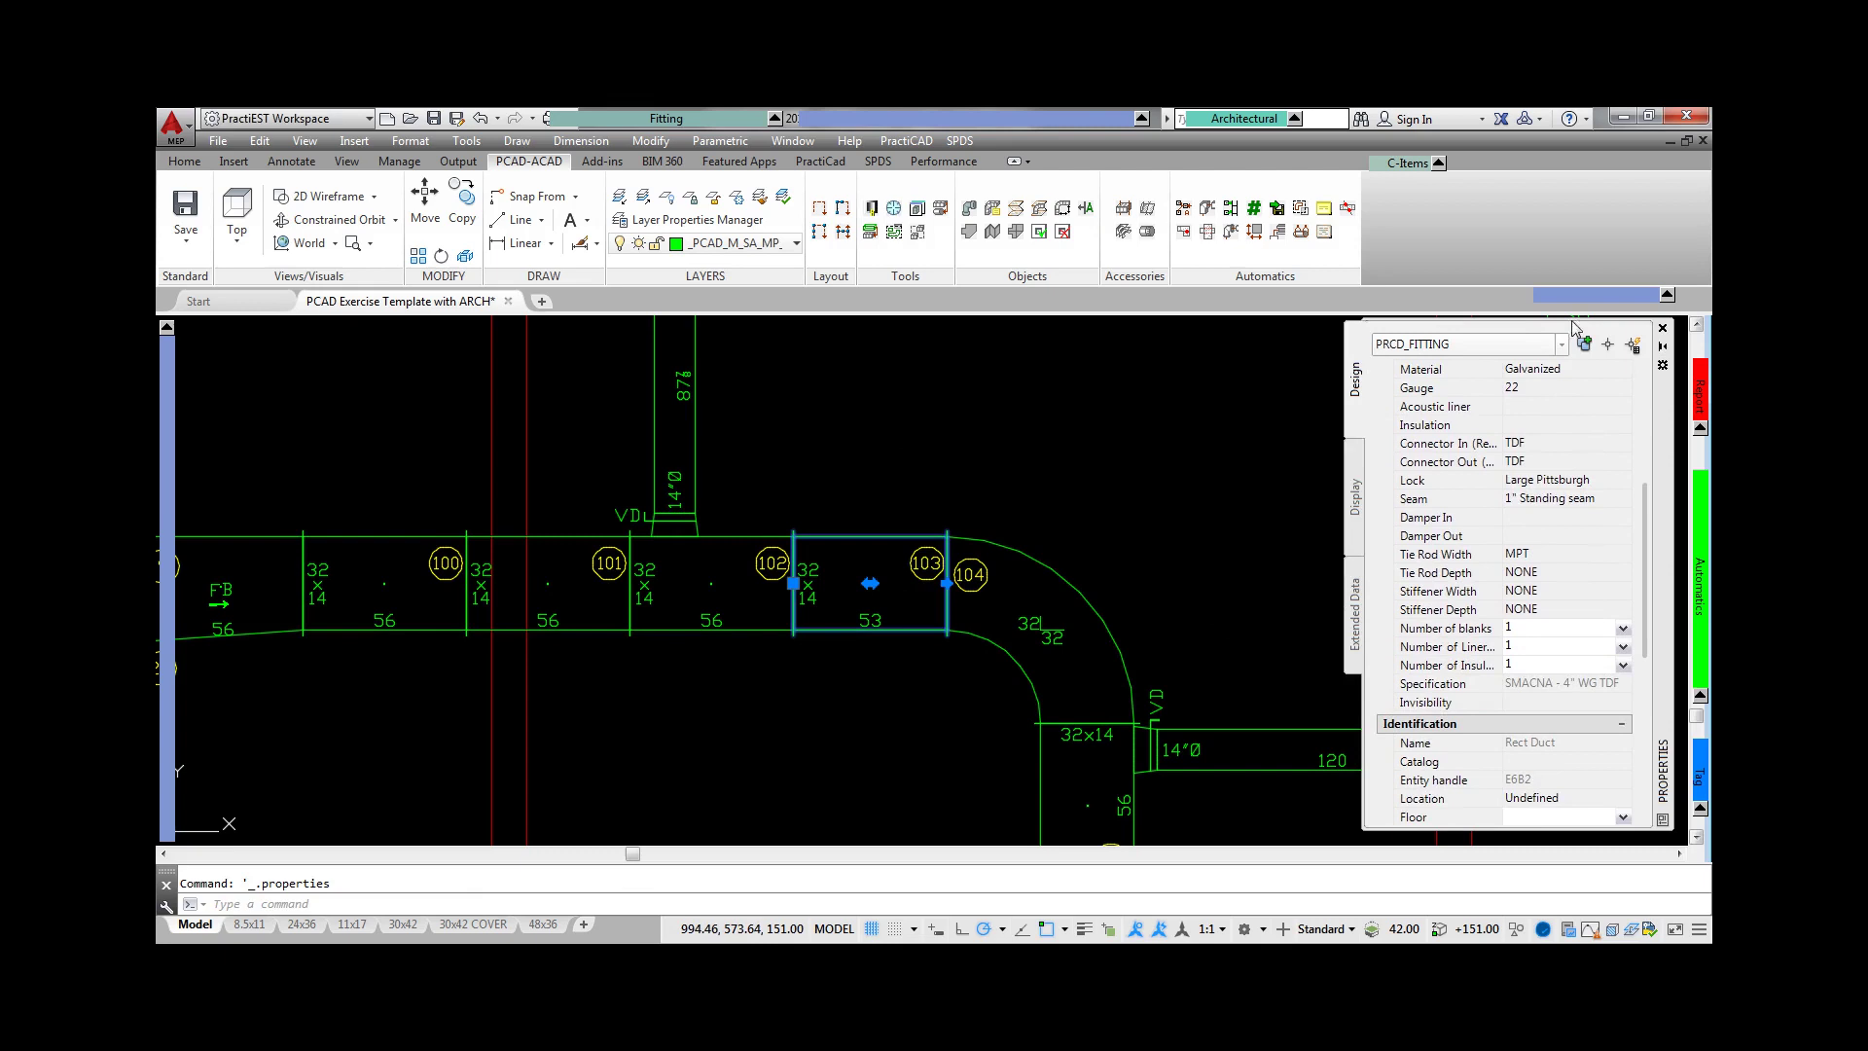
pyautogui.scroll(-5, 1571, 699)
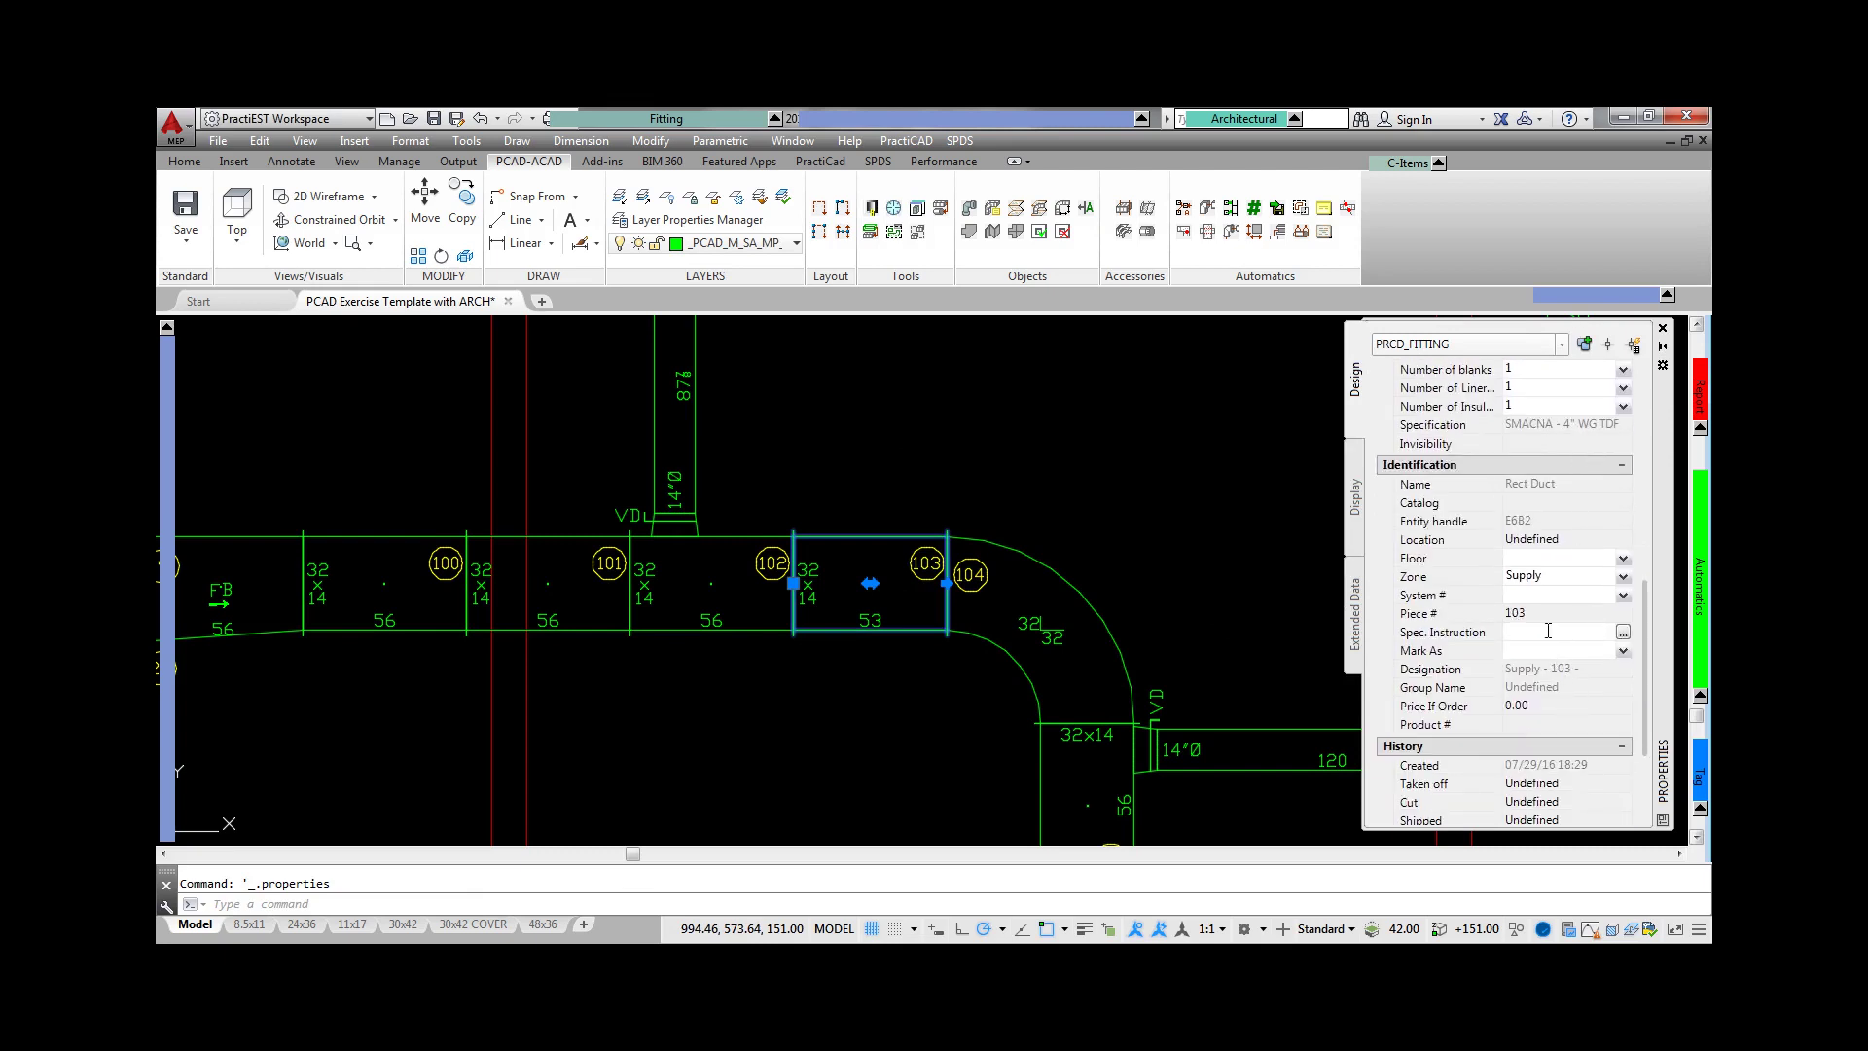
pyautogui.click(1548, 615)
pyautogui.write('250')
pyautogui.press('Tab')
pyautogui.press('Escape')
# - Set the outlet width of transition fitting 9 on the main duct to 12
pyautogui.click(208, 538)
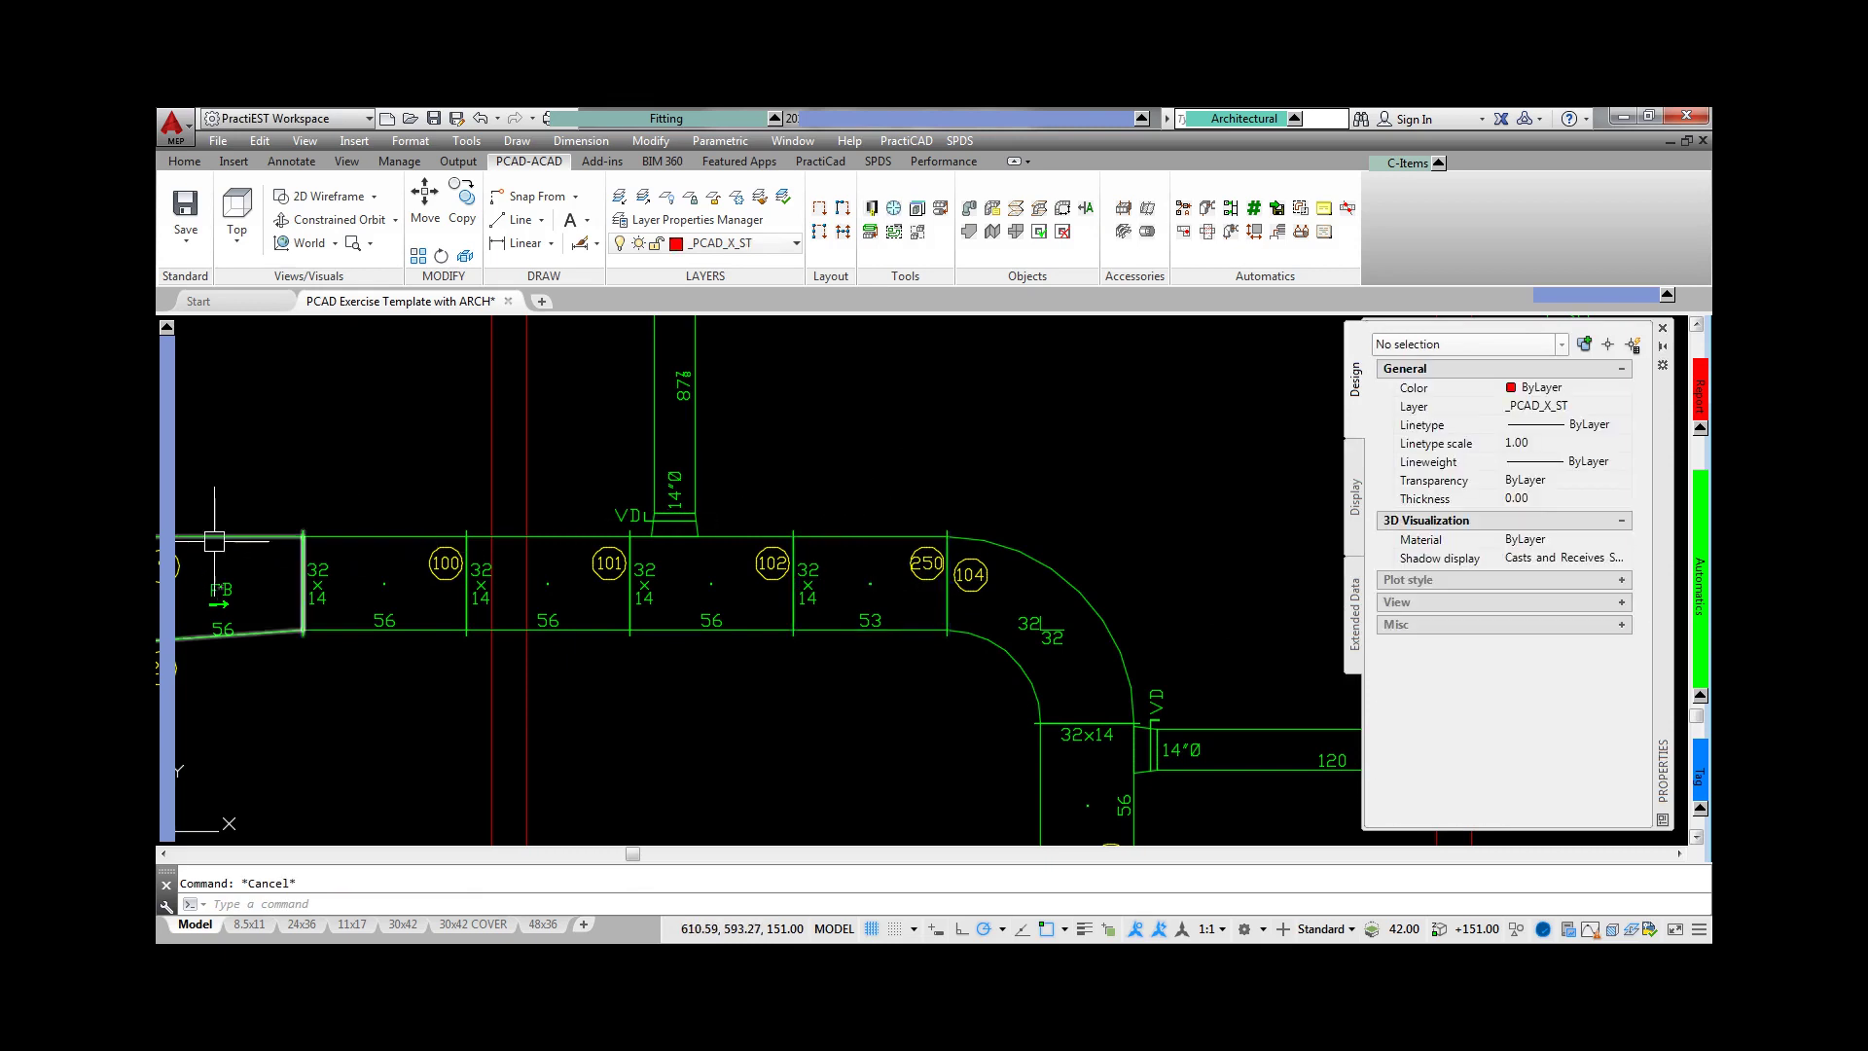
pyautogui.moveTo(255, 532); pyautogui.dragTo(324, 432, button='middle')
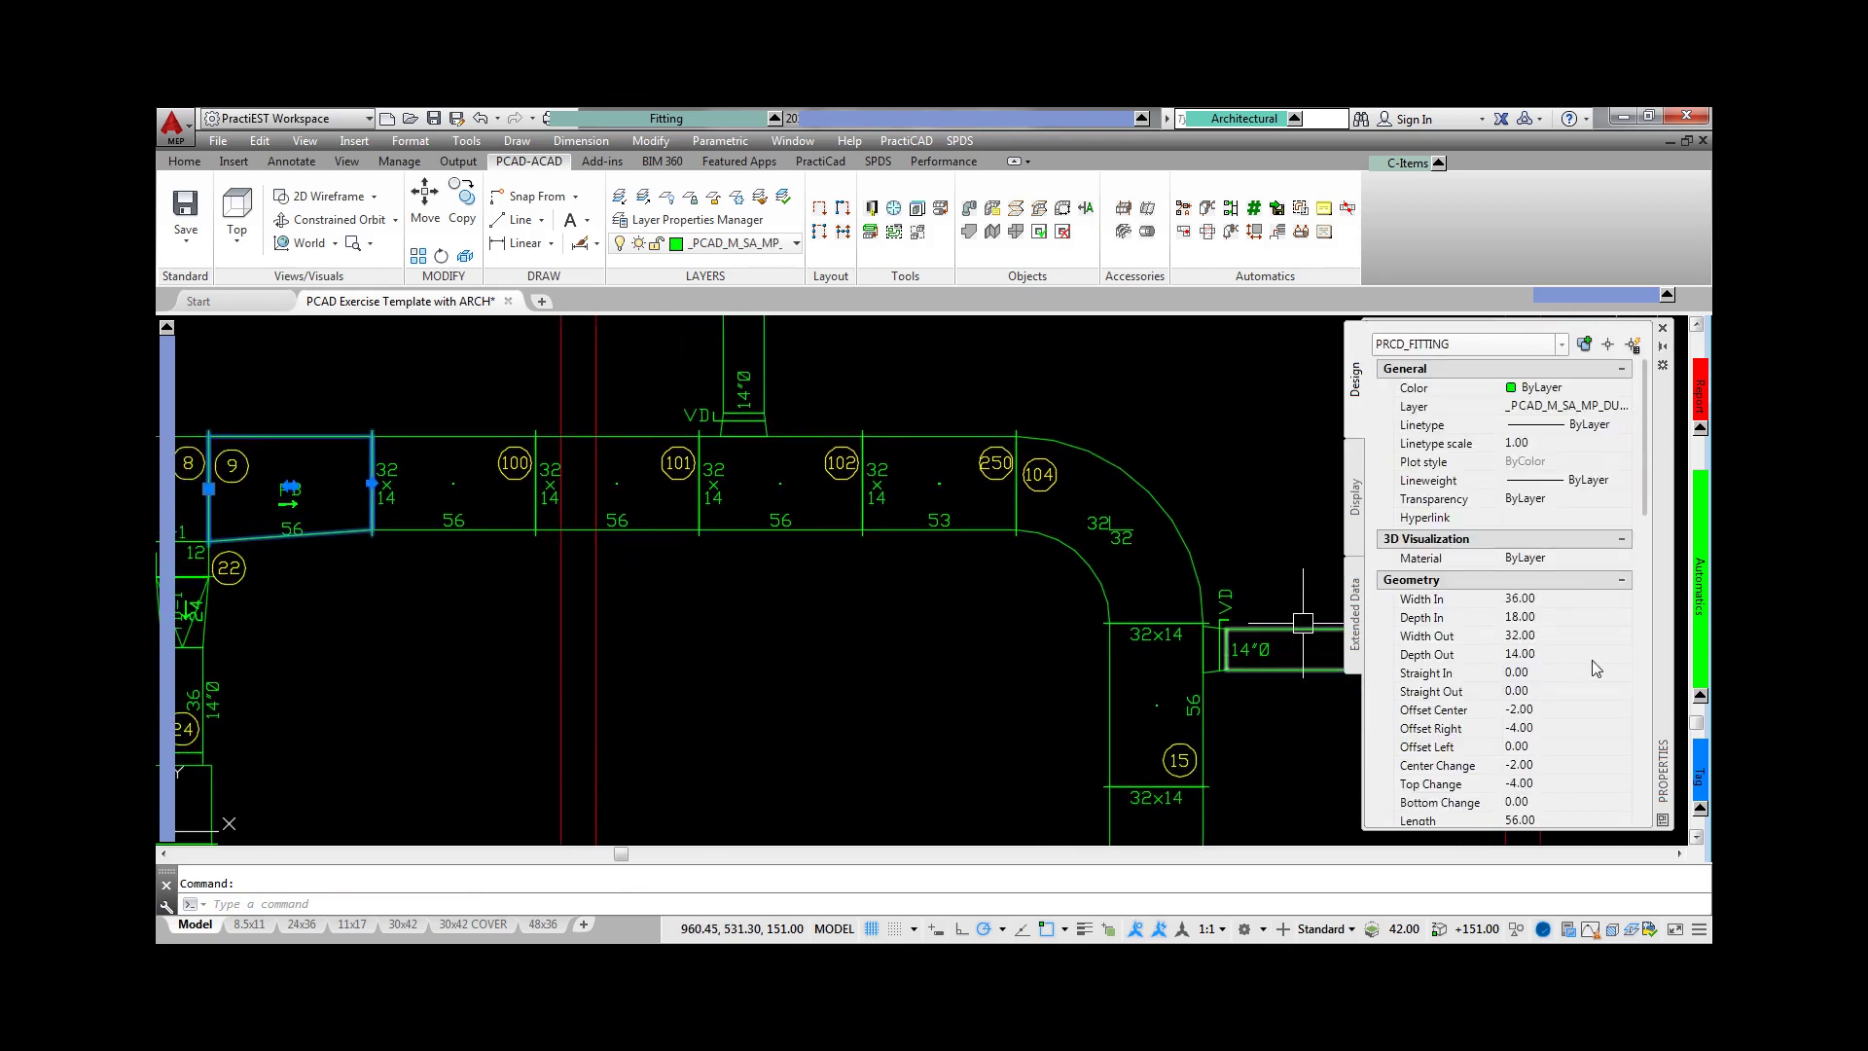
pyautogui.click(1556, 635)
pyautogui.write('12')
pyautogui.press('Tab')
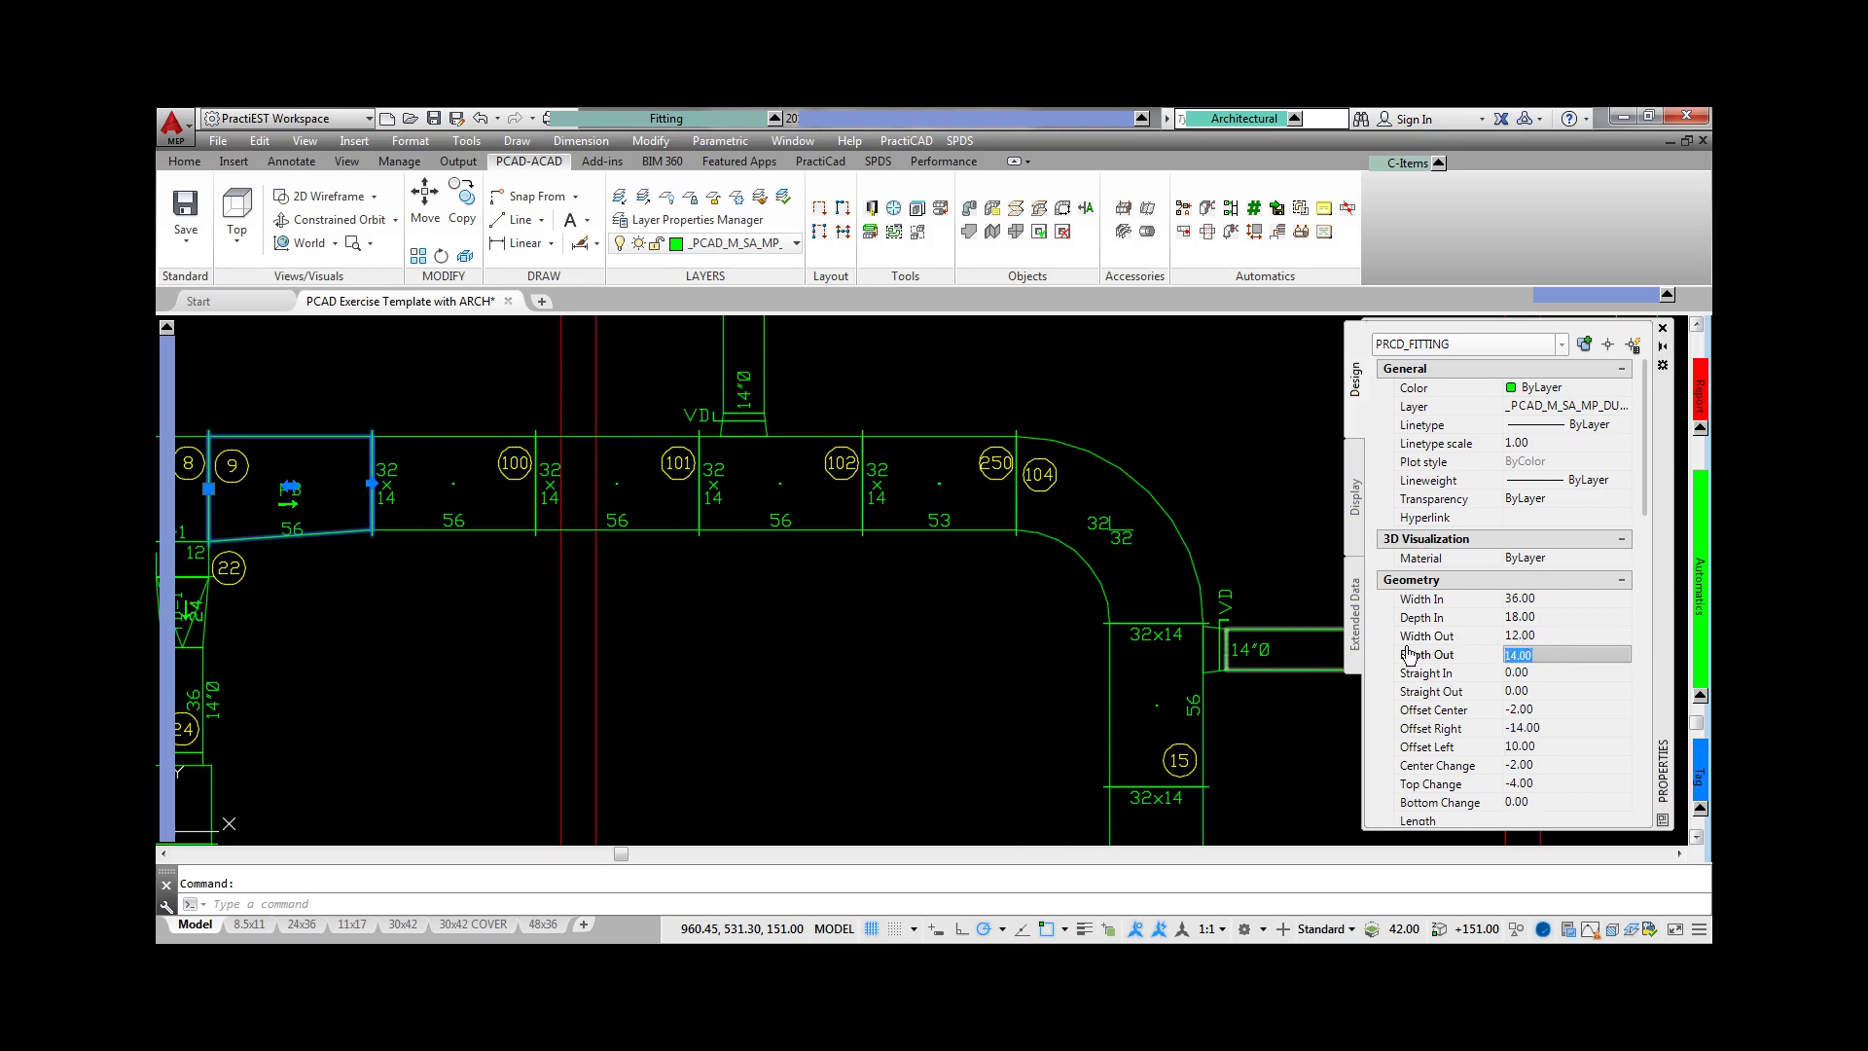
pyautogui.scroll(-2, 889, 541)
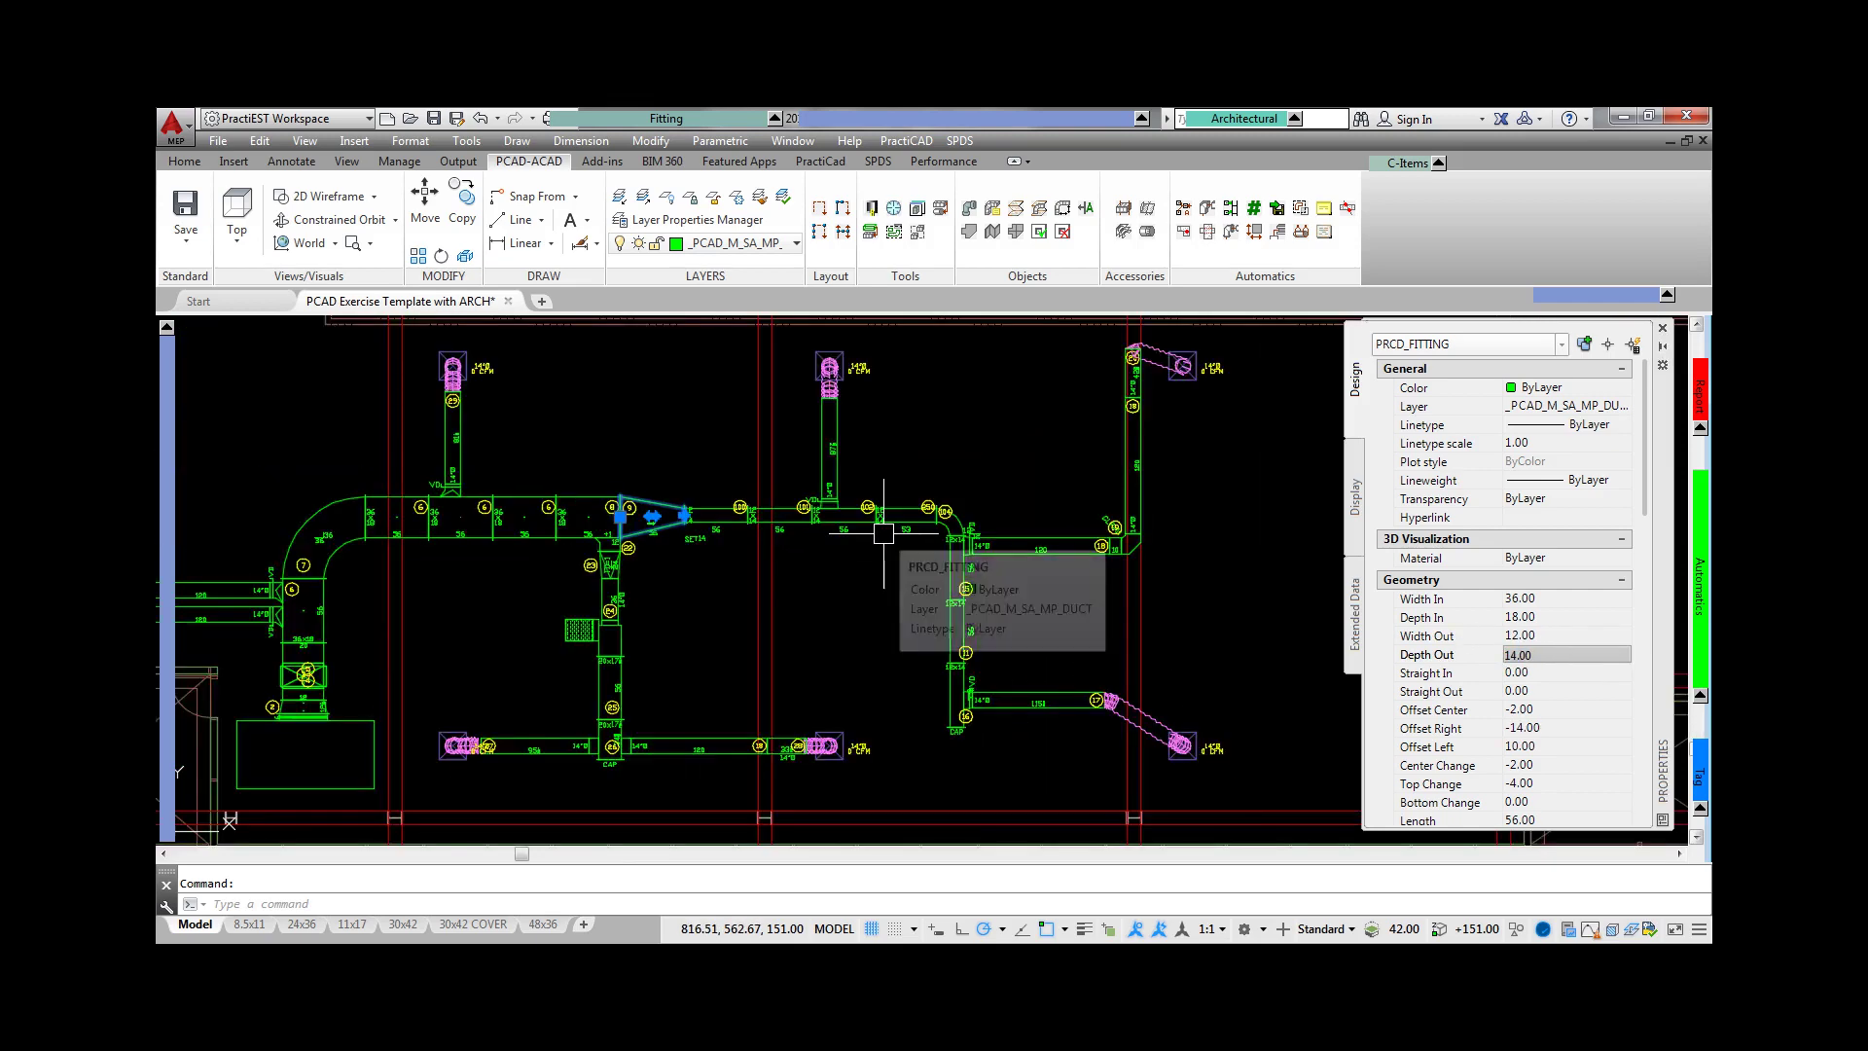
pyautogui.scroll(2, 884, 534)
# - Select all fittings downstream from transition 9 and automatically rebuild their tags for the 12-wide duct run
pyautogui.moveTo(1699, 584)
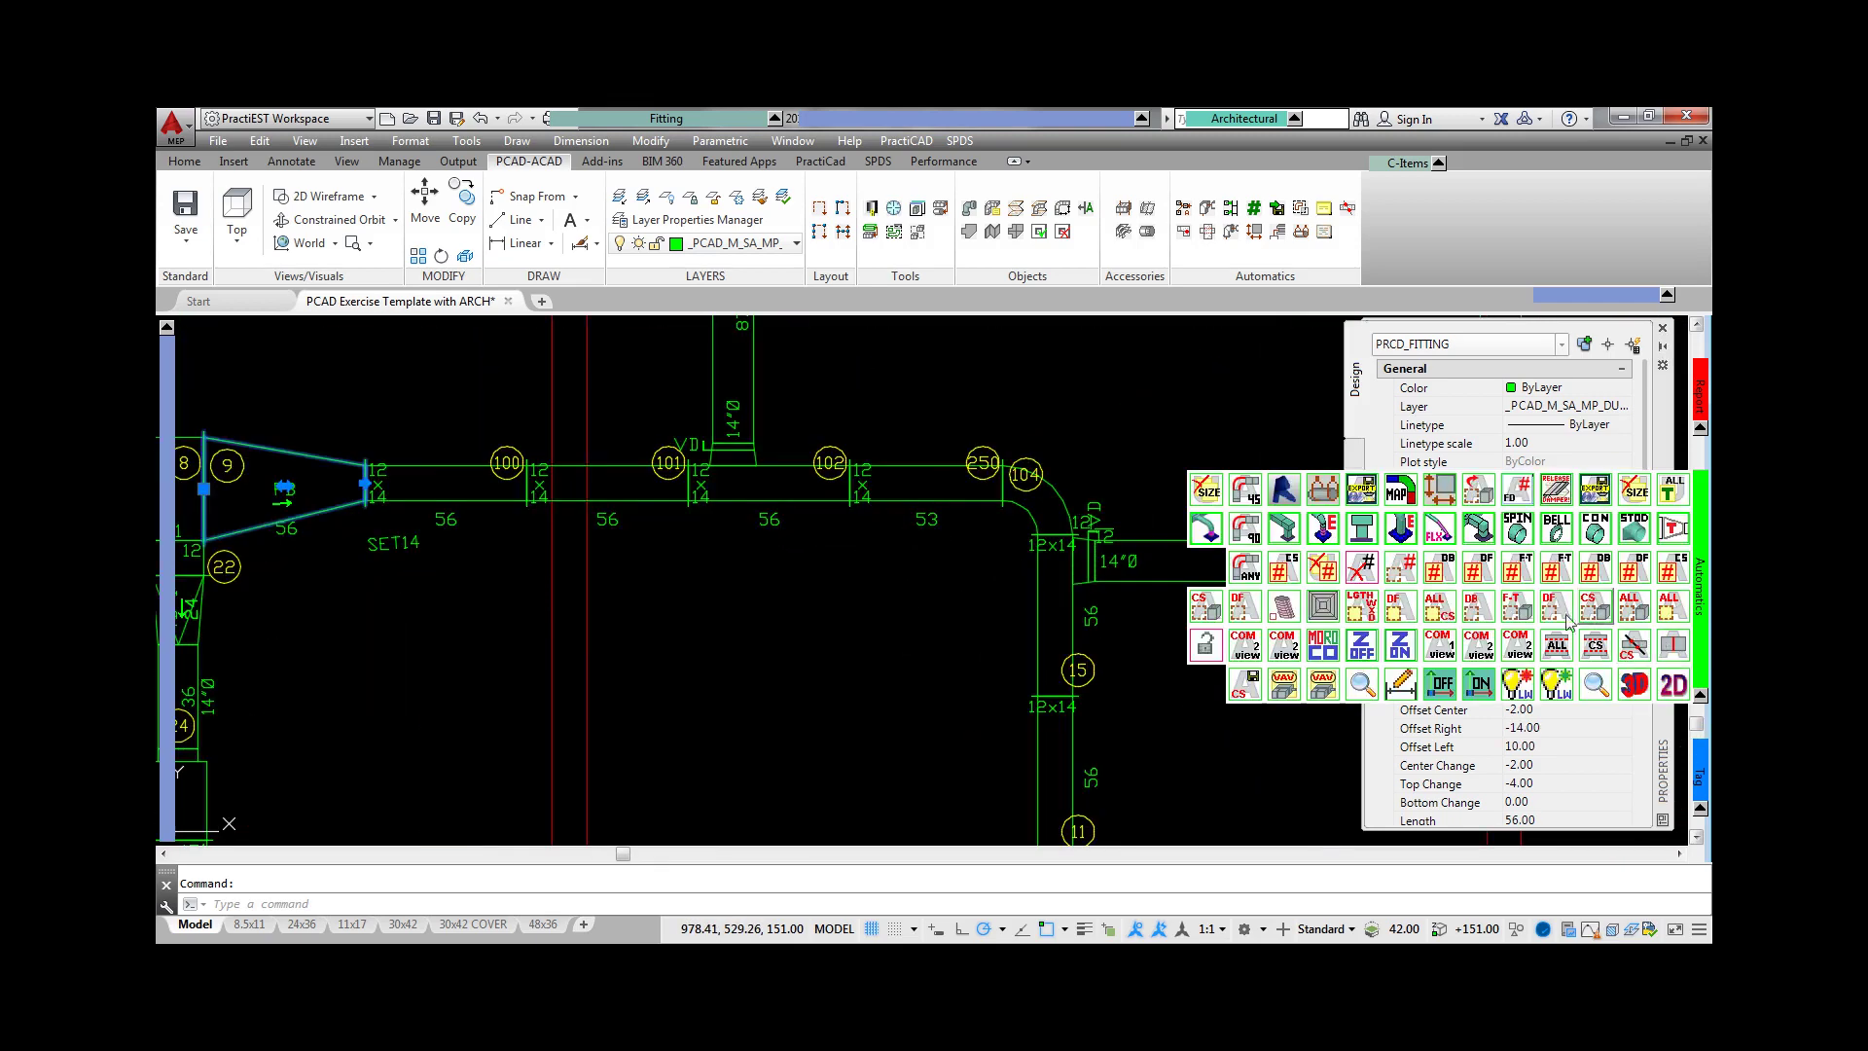
pyautogui.click(1557, 616)
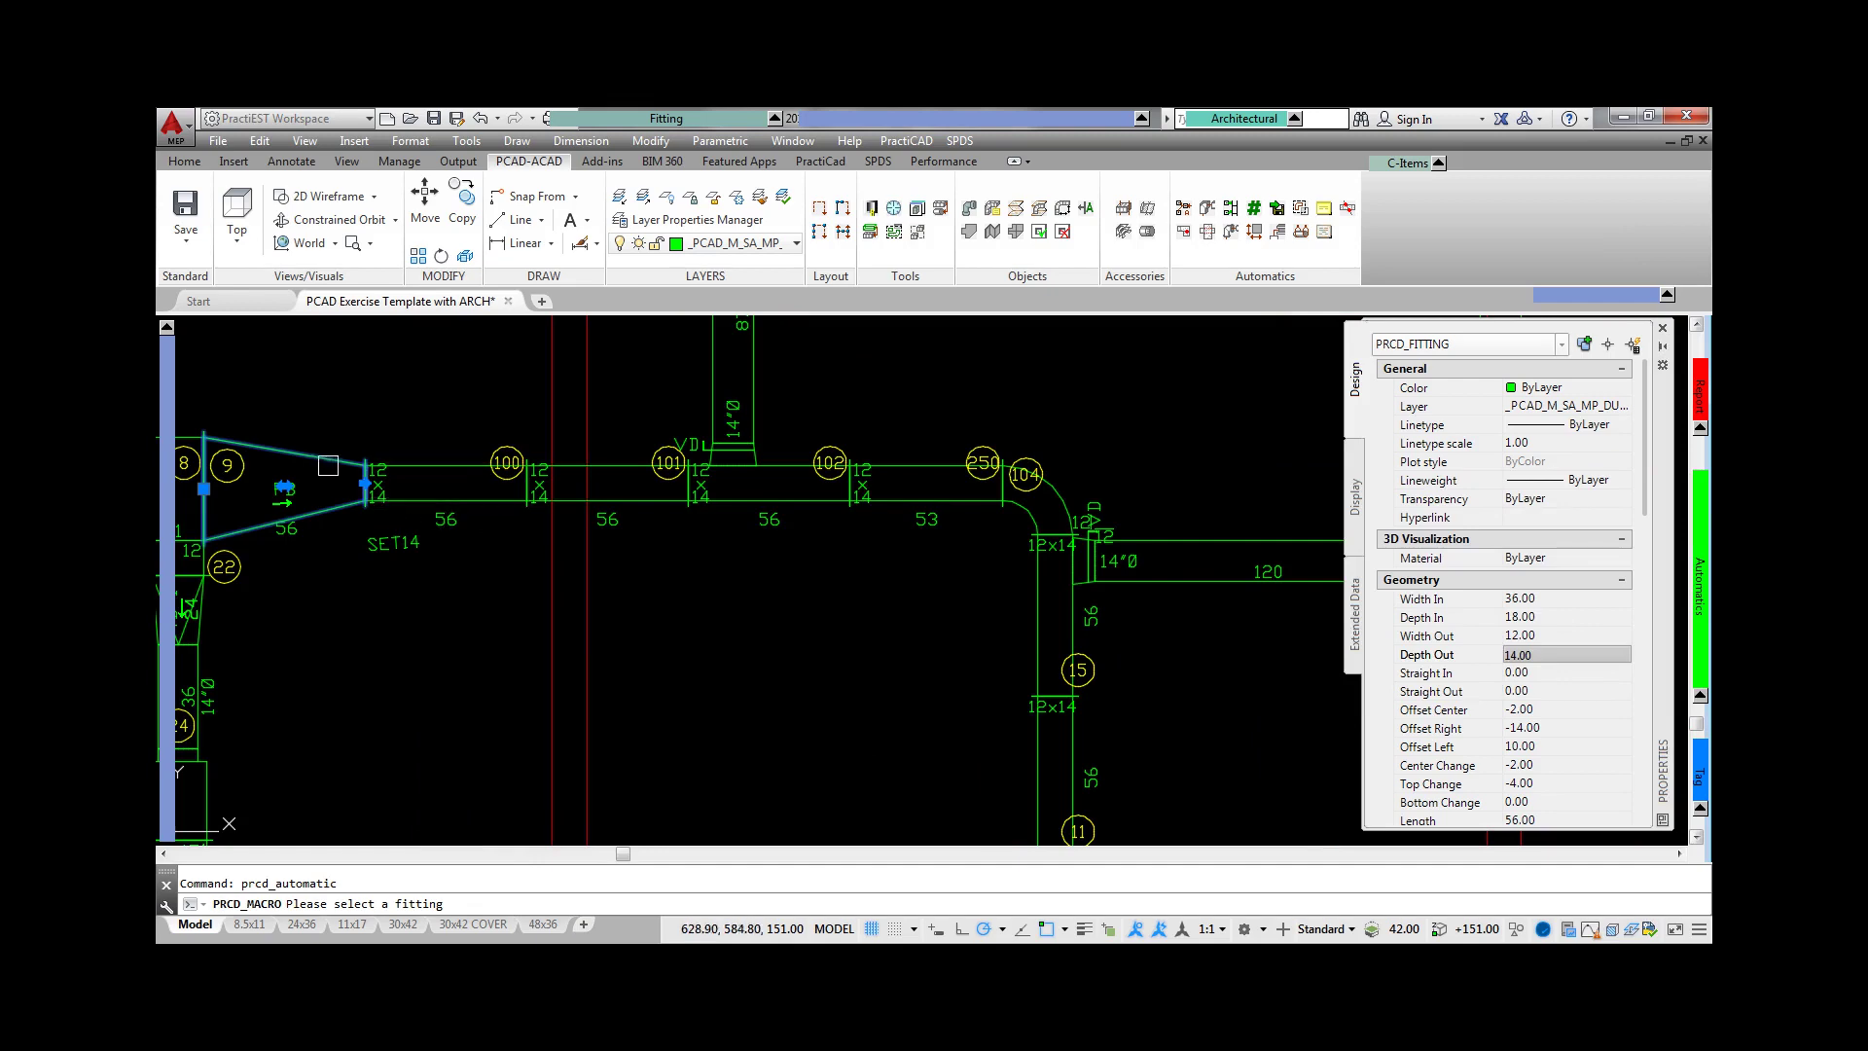
pyautogui.moveTo(1698, 579)
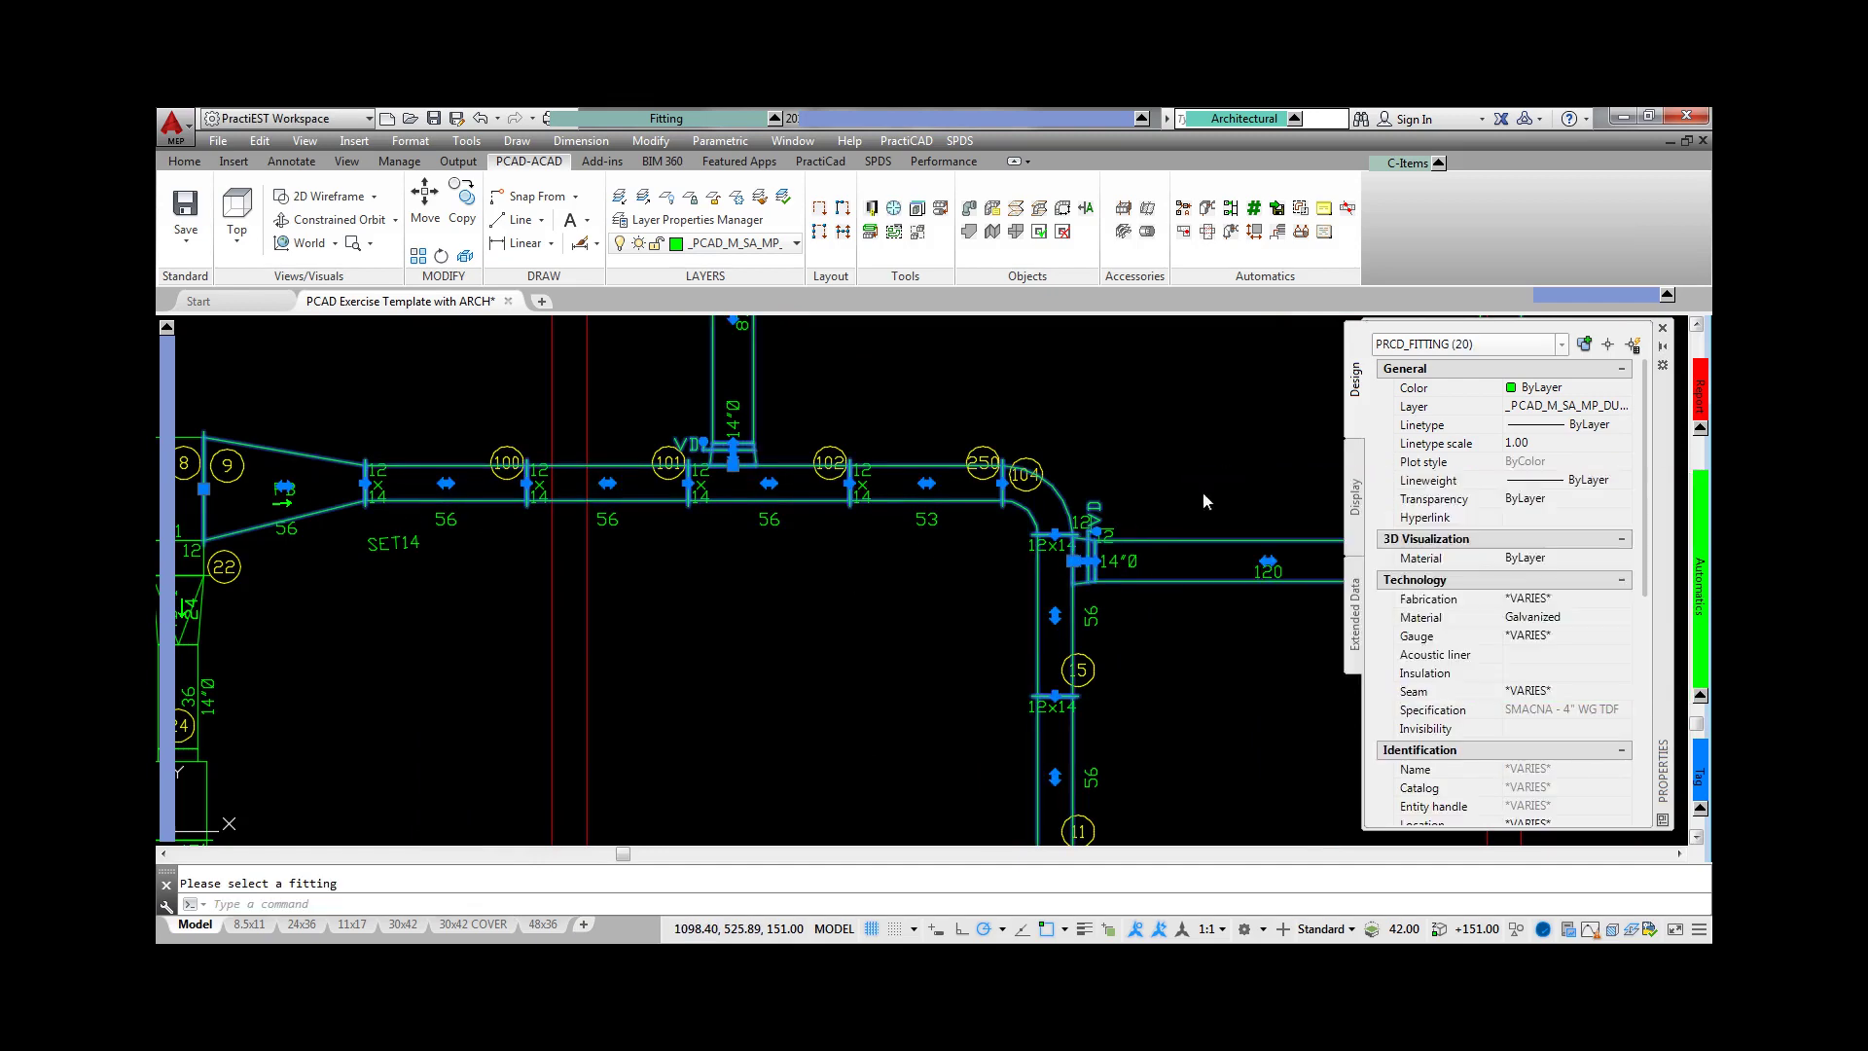
pyautogui.click(1205, 493)
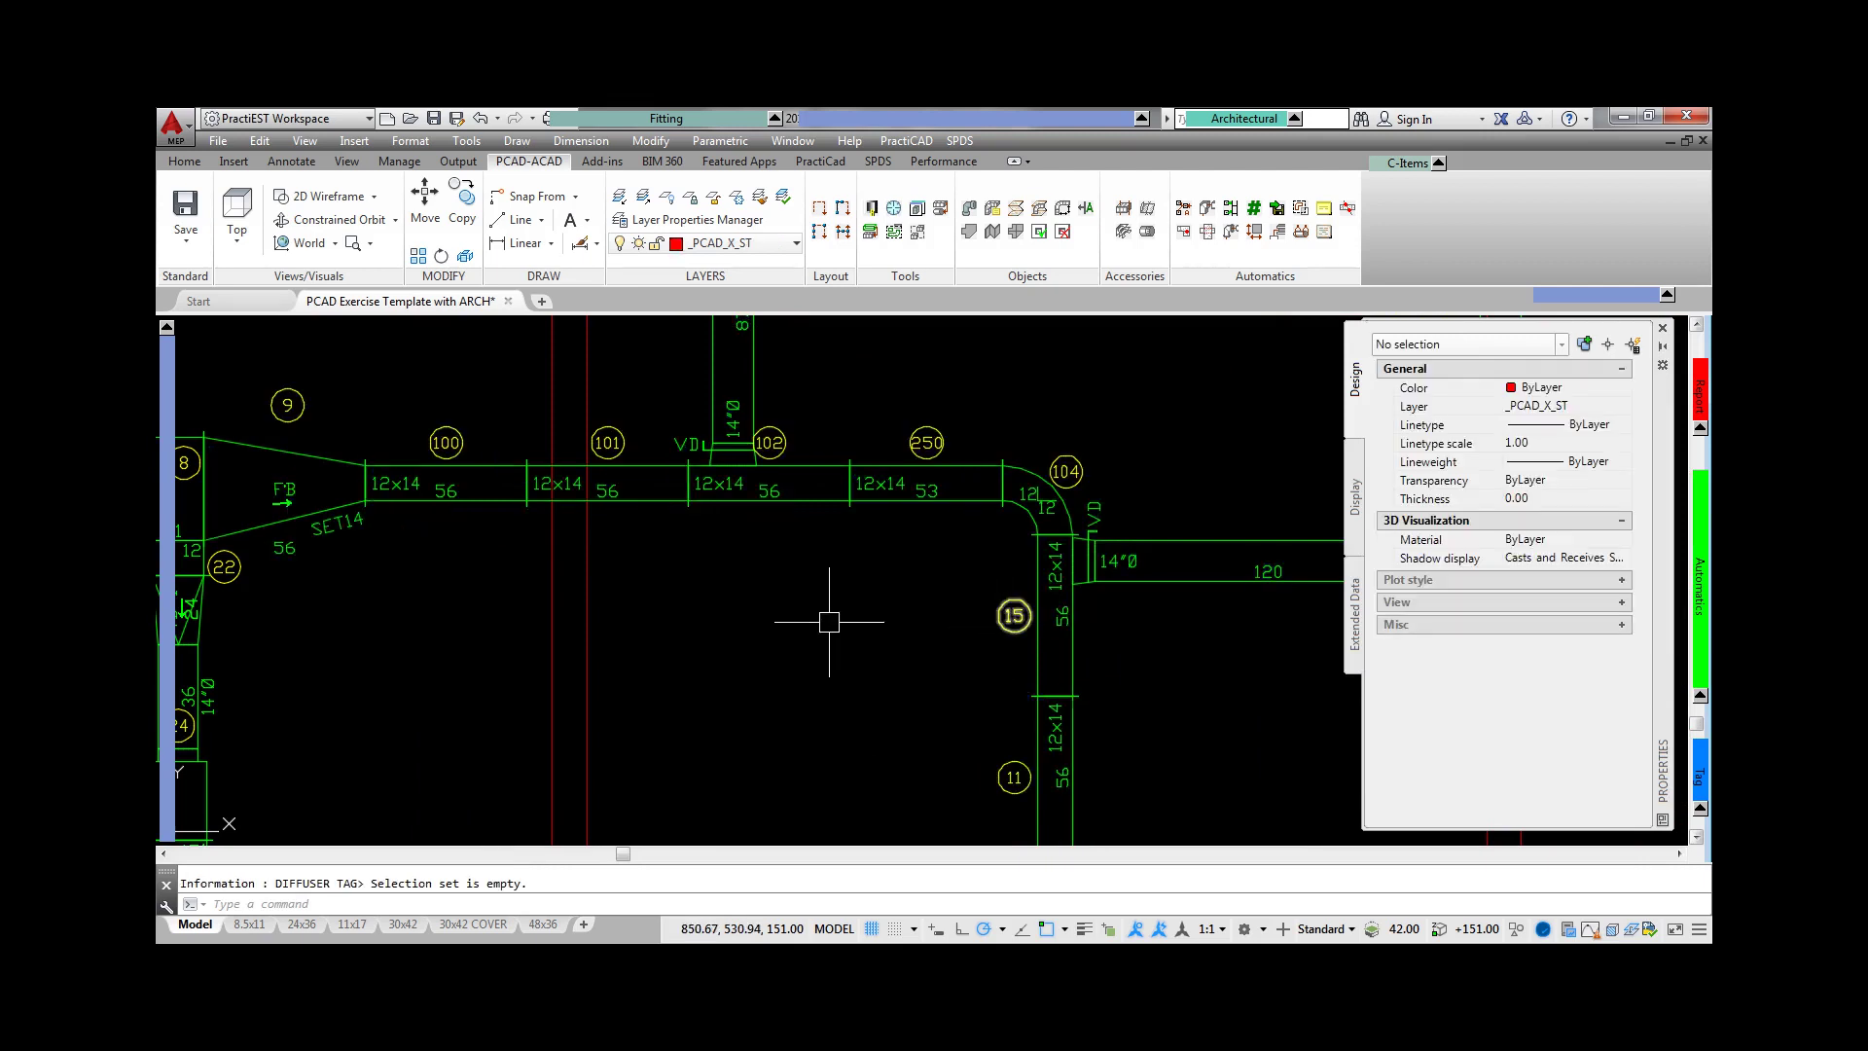
# - Set the outlet width of transition fitting 9 to 30 and its left offset to 0
pyautogui.click(336, 460)
pyautogui.click(1557, 635)
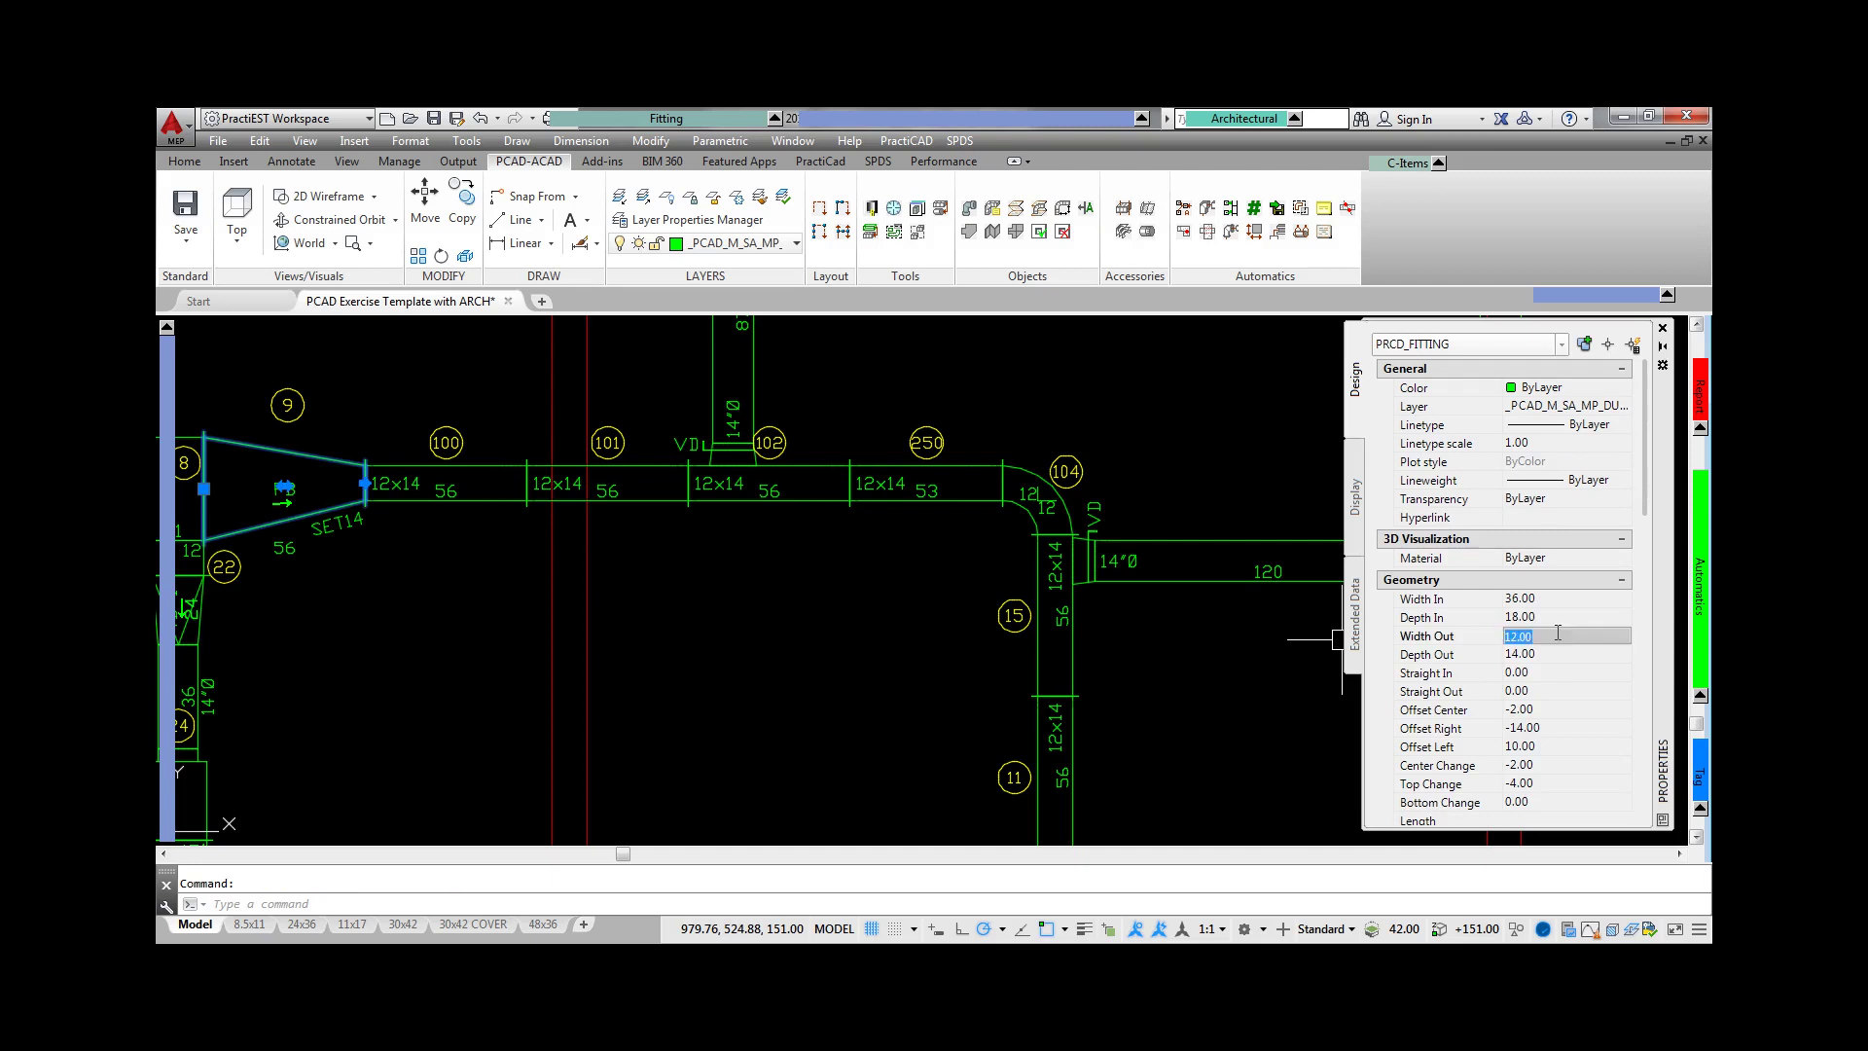
pyautogui.write('30')
pyautogui.press('Return')
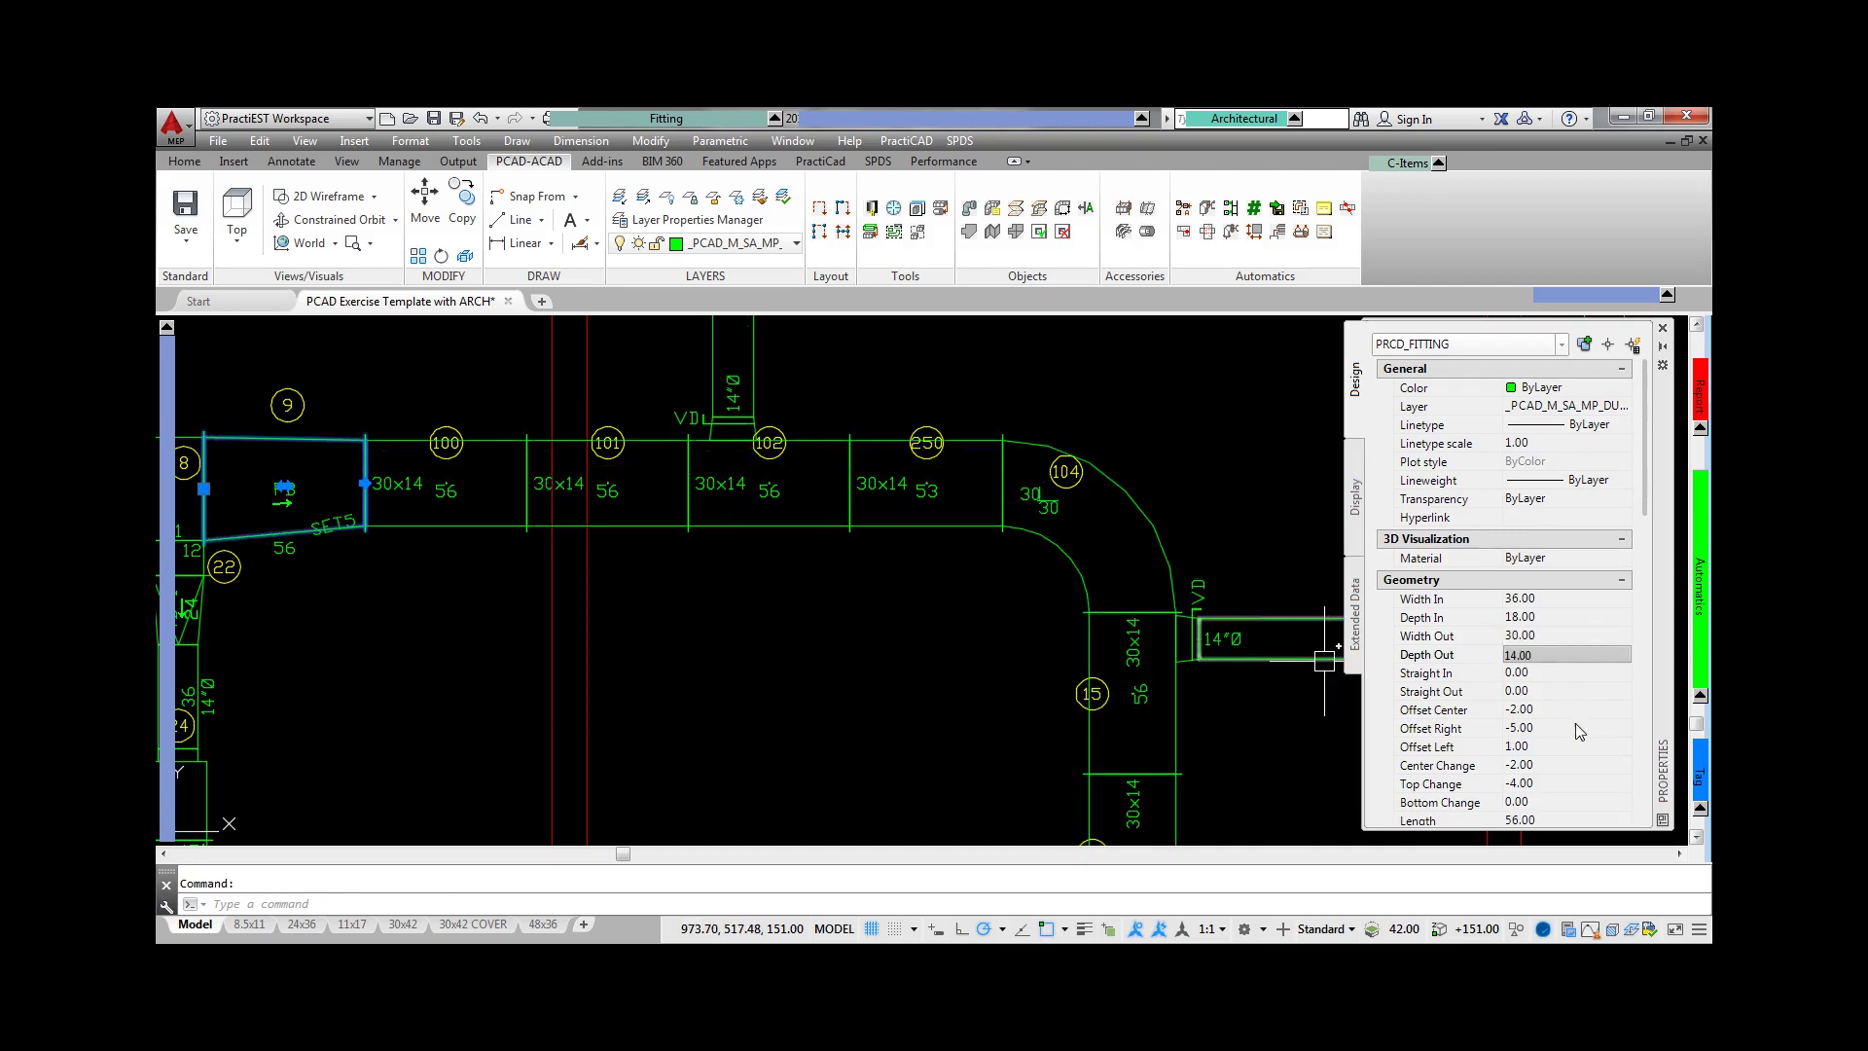
pyautogui.click(1556, 765)
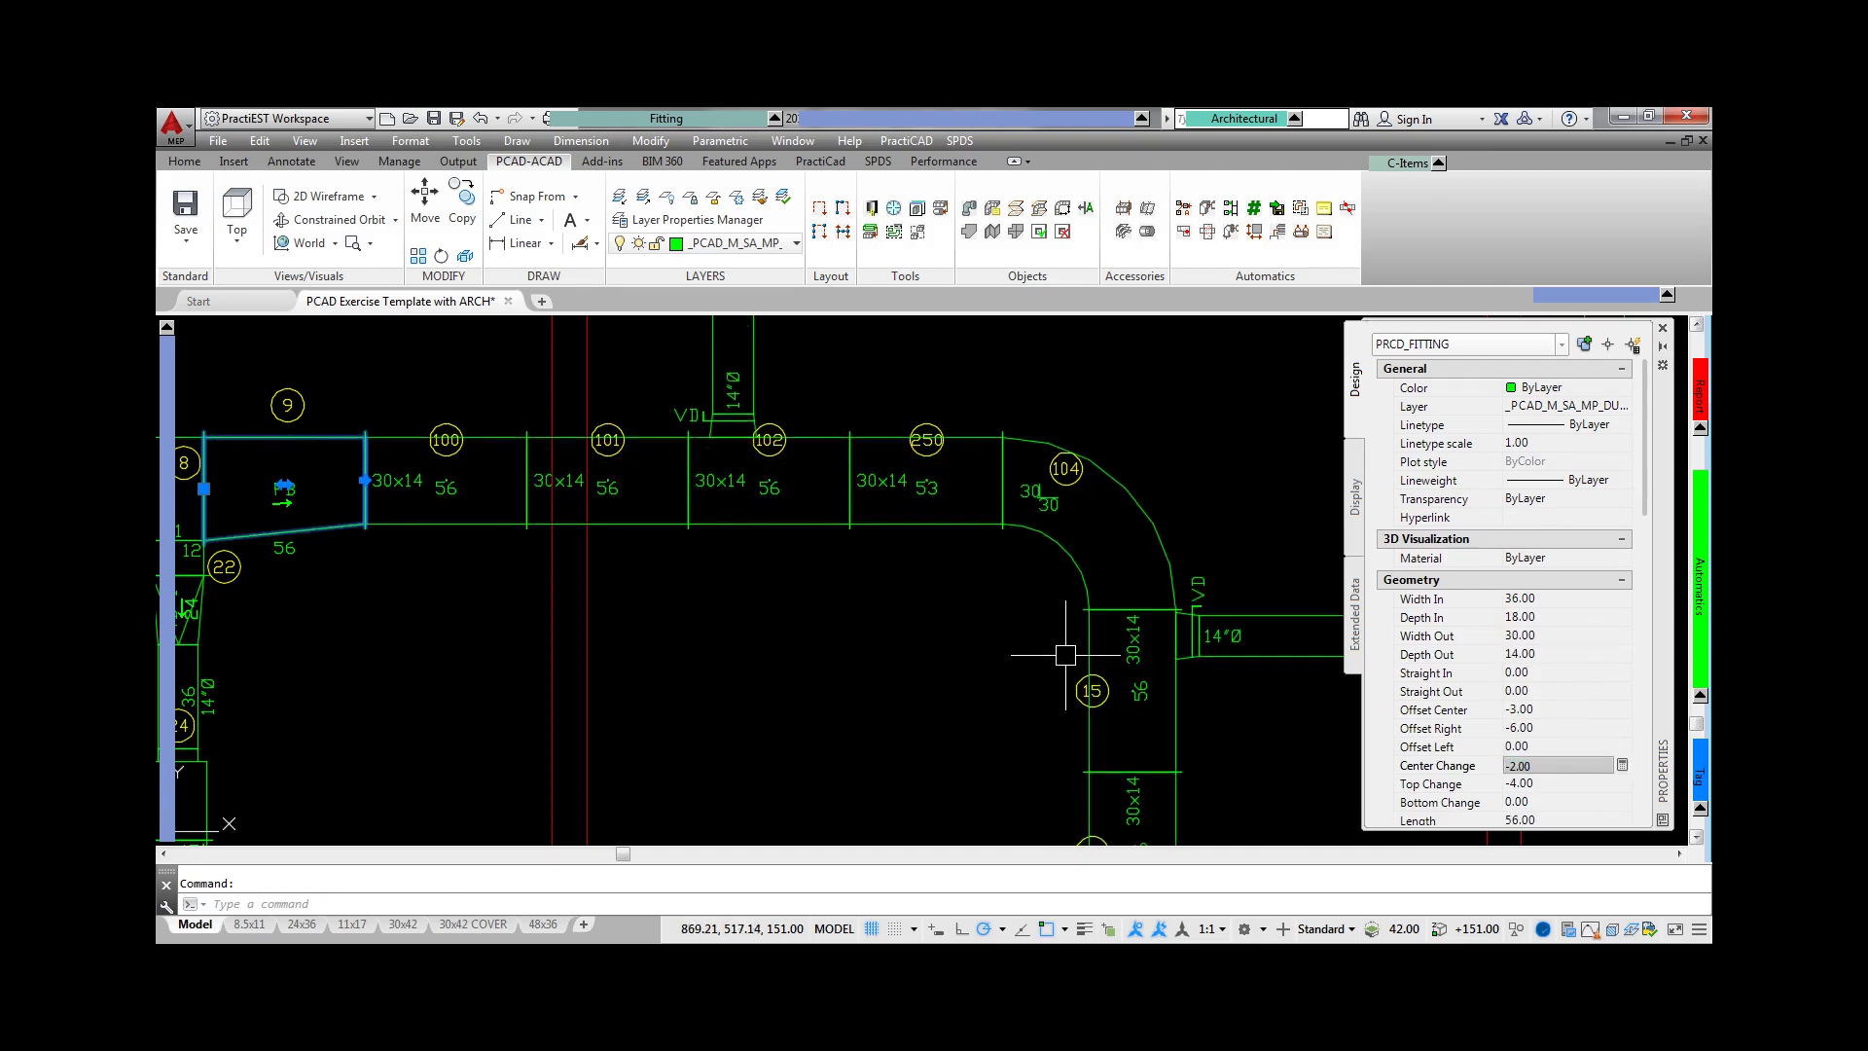
# - Select all fittings downstream from transition 9 and automatically update their tags for the 30-wide duct run
pyautogui.moveTo(1675, 637)
pyautogui.click(1567, 617)
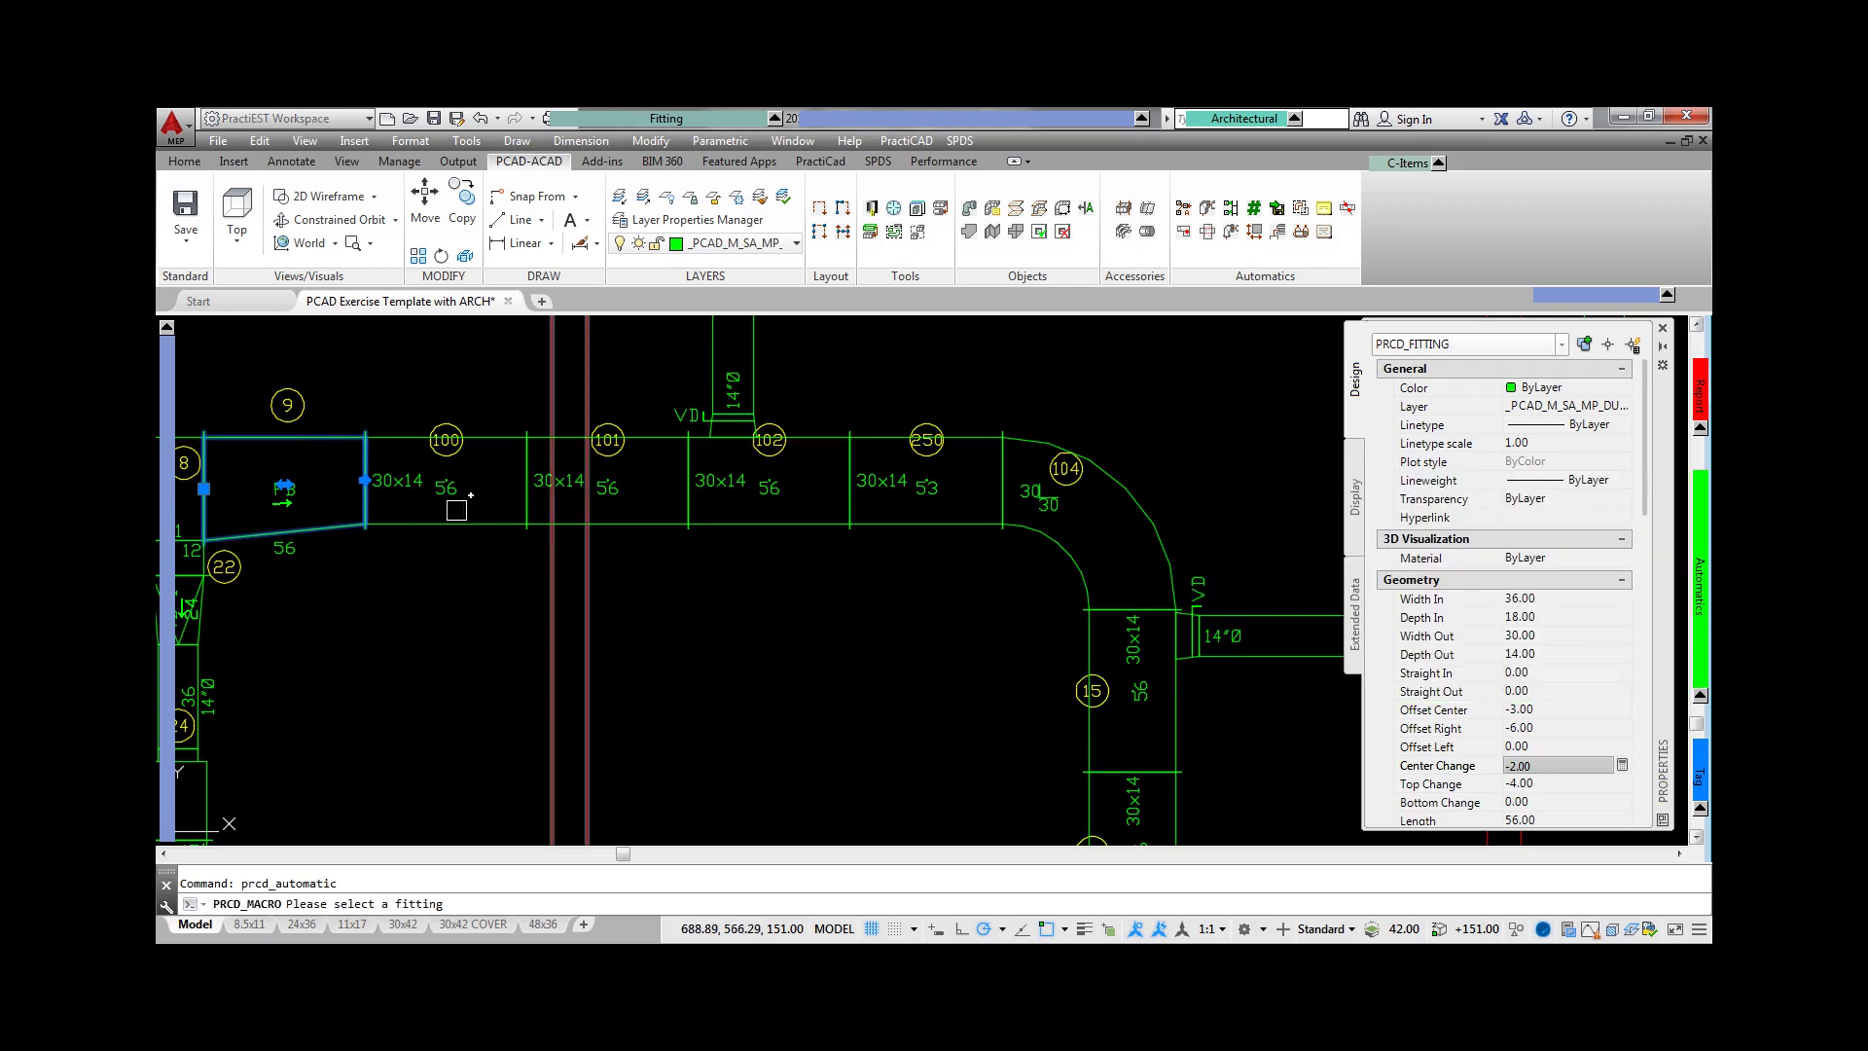
pyautogui.click(330, 444)
pyautogui.moveTo(1700, 576)
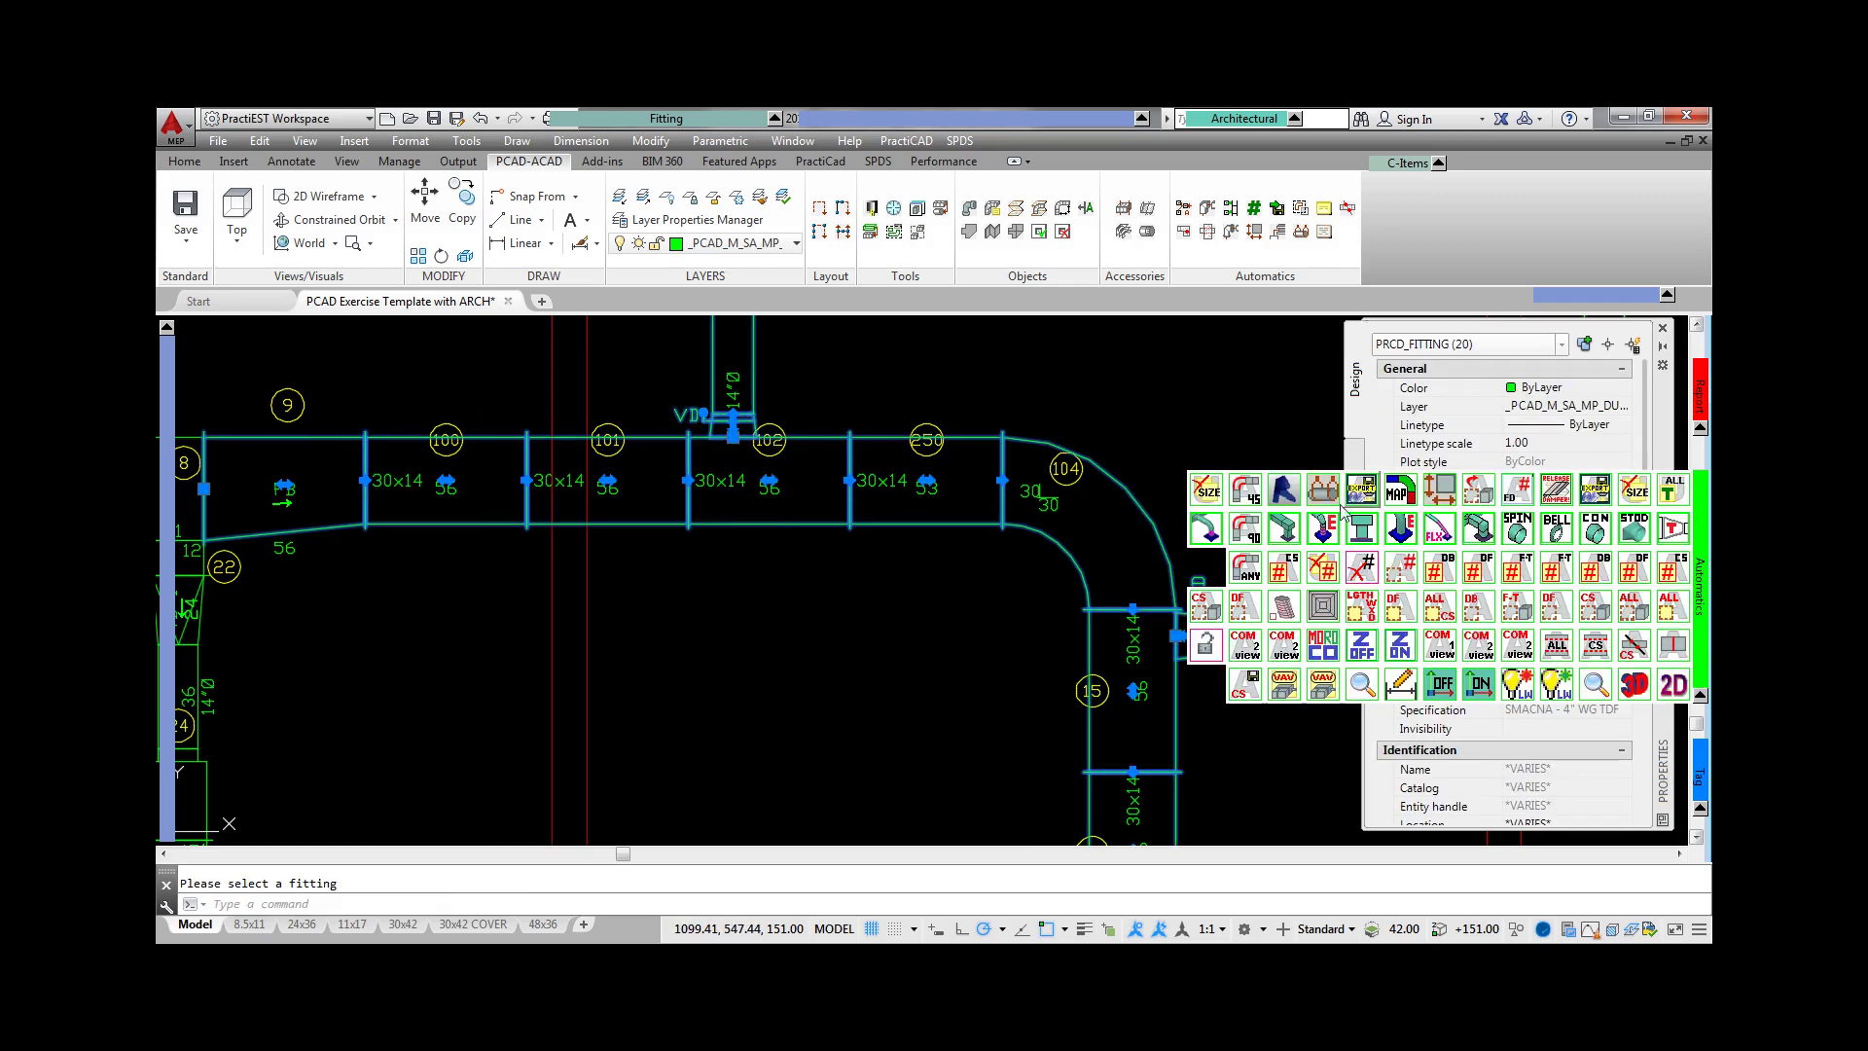
pyautogui.click(1211, 490)
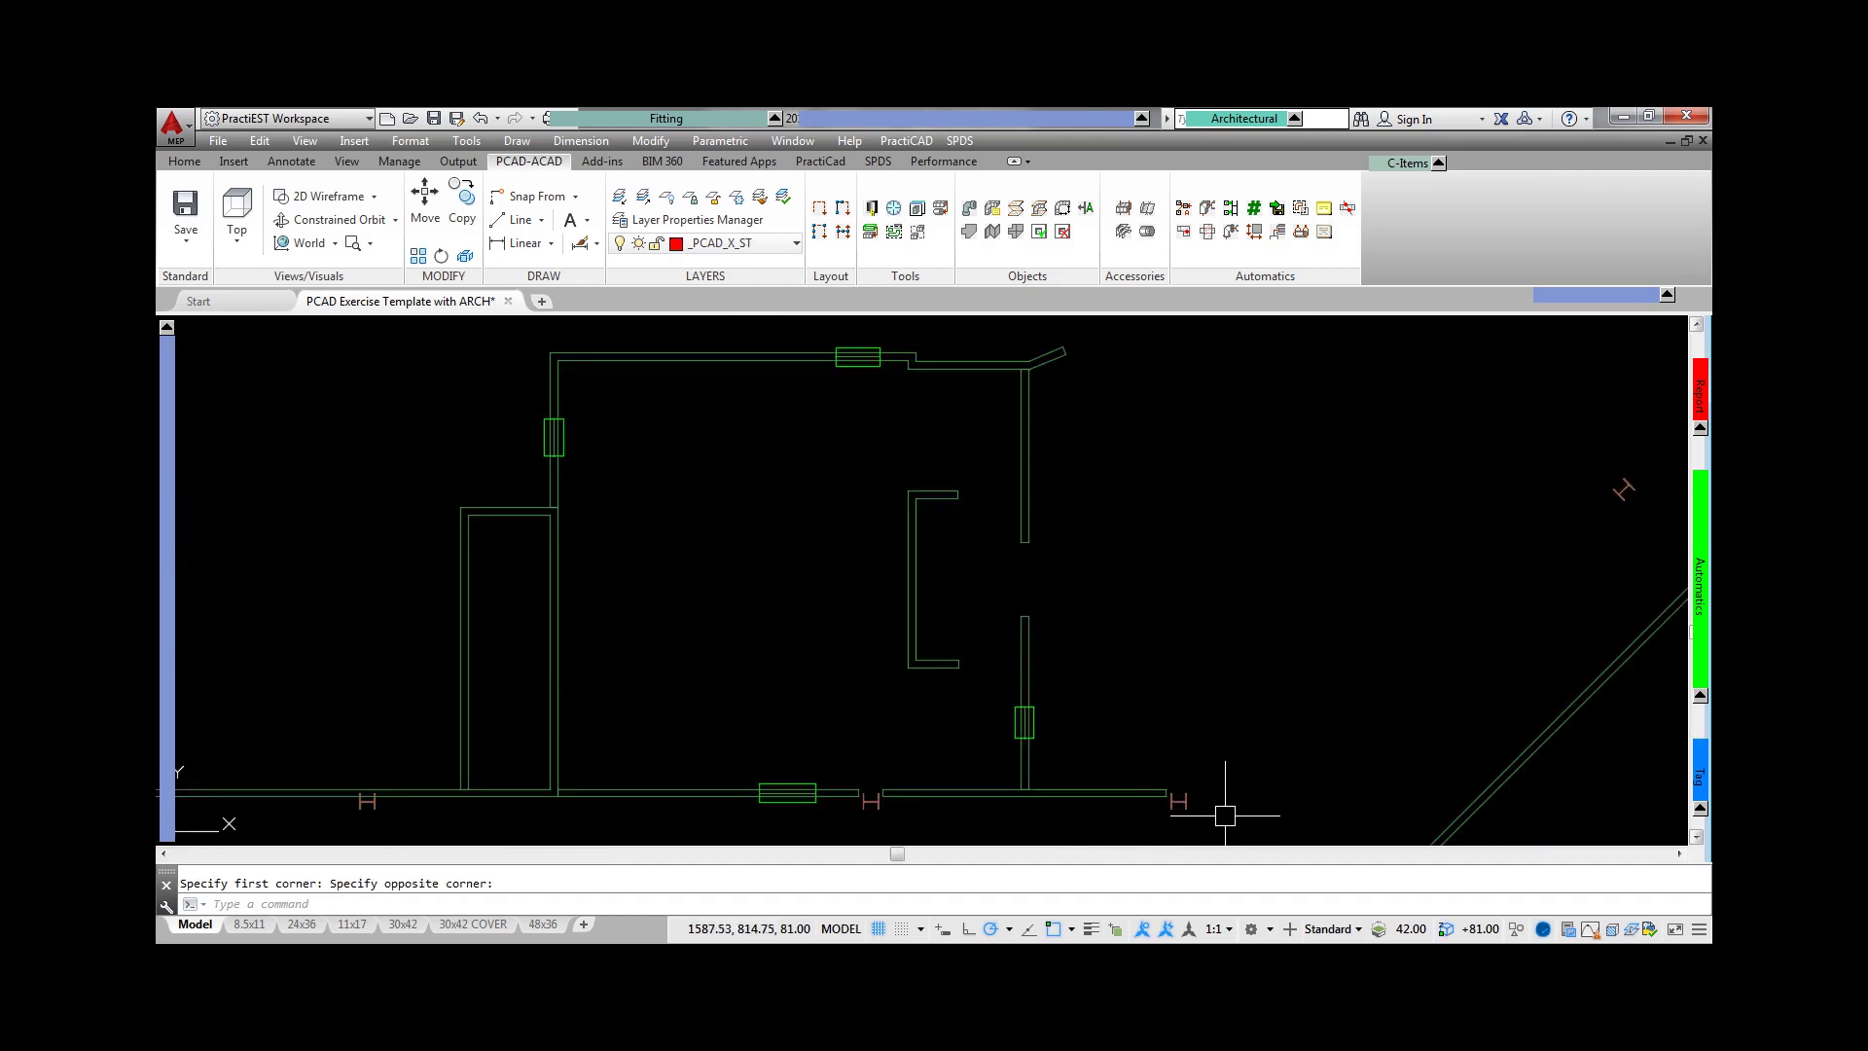
# - Automatically tag the wall openings in the selected group of walls, and inspect the created labels
pyautogui.click(1225, 816)
pyautogui.click(383, 326)
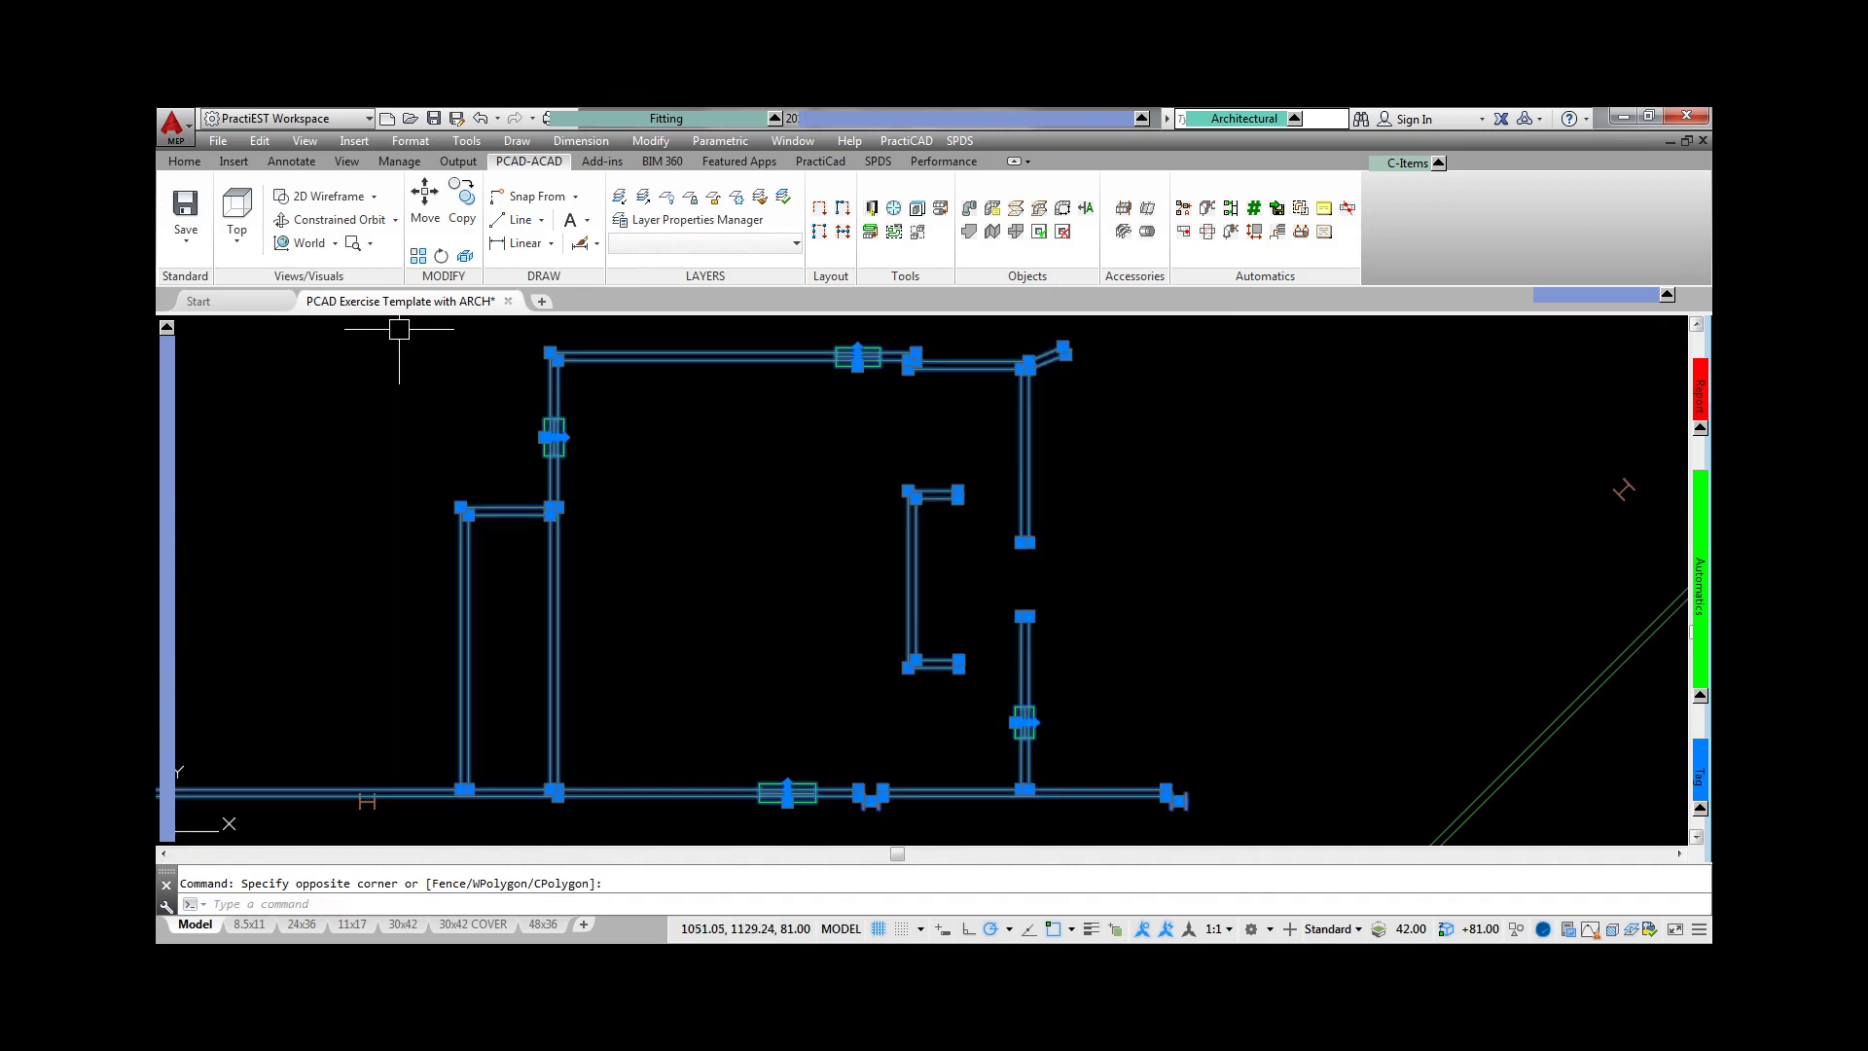
pyautogui.moveTo(1666, 563)
pyautogui.click(1510, 525)
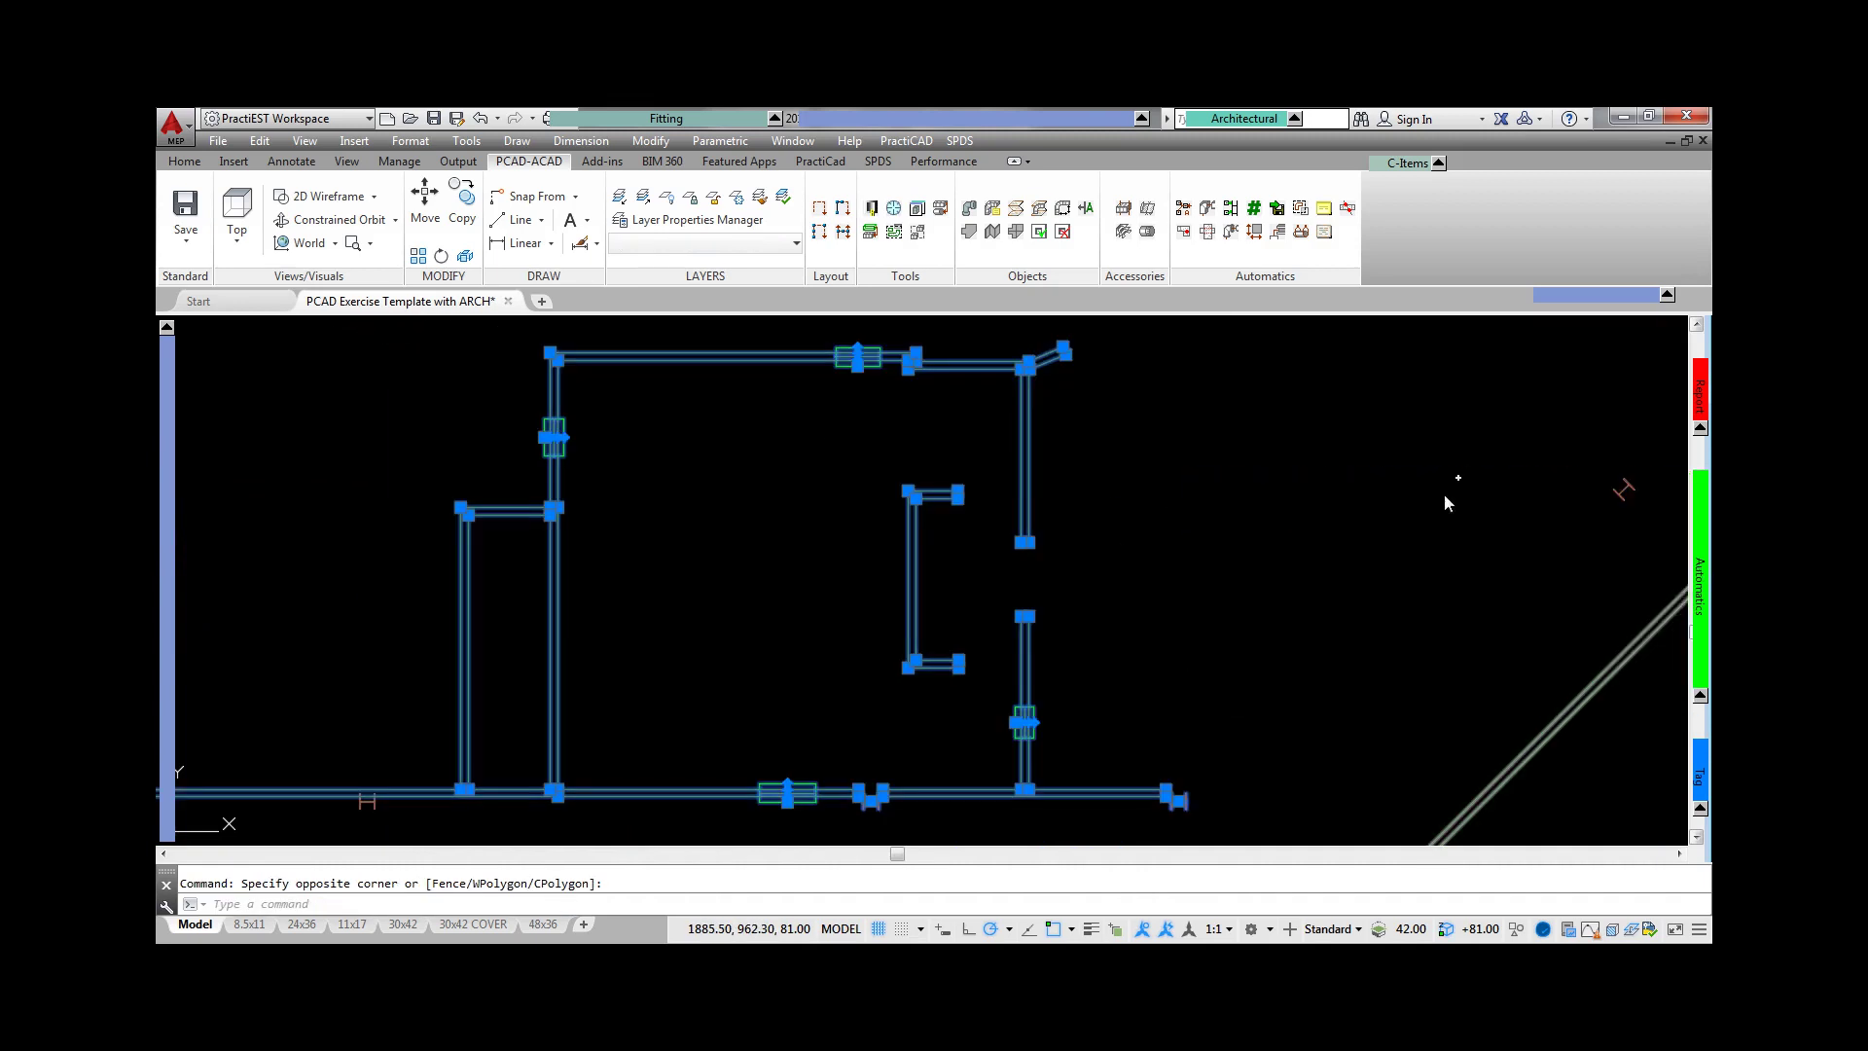
pyautogui.moveTo(669, 434); pyautogui.dragTo(735, 594, button='middle')
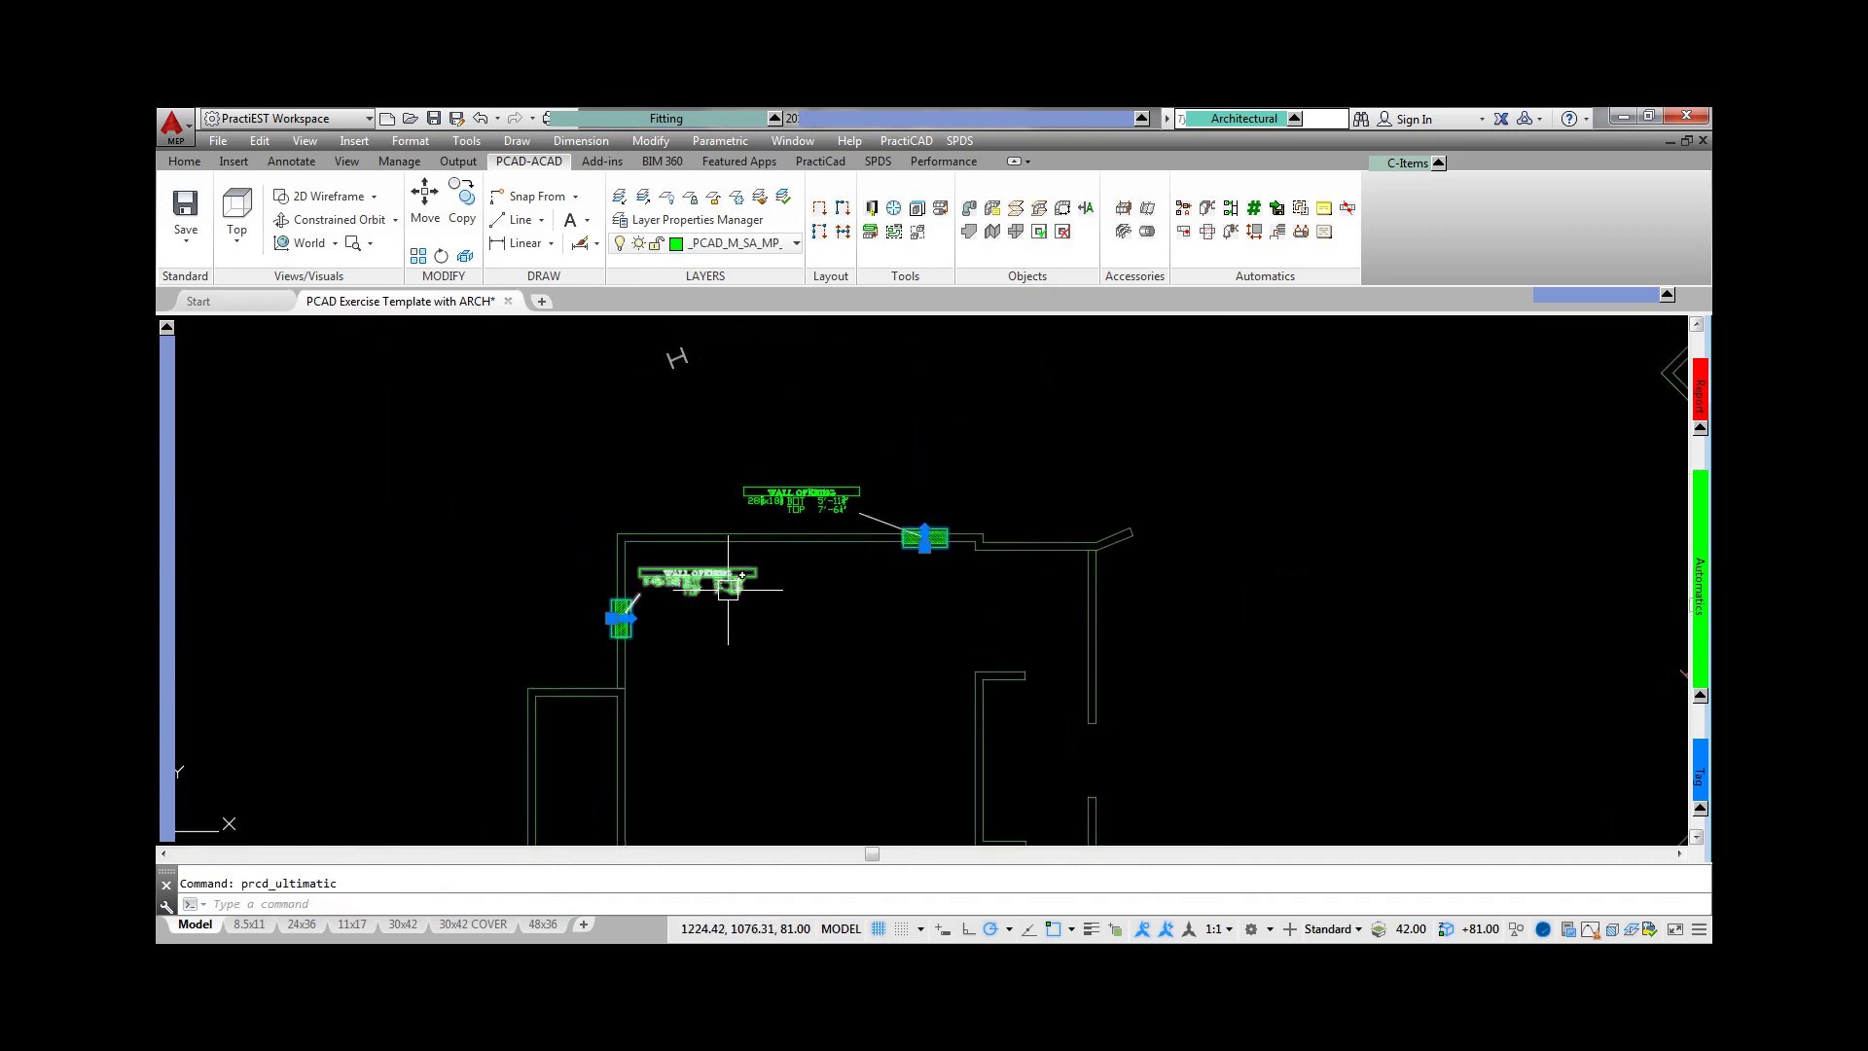
pyautogui.scroll(4, 820, 592)
pyautogui.press('Escape')
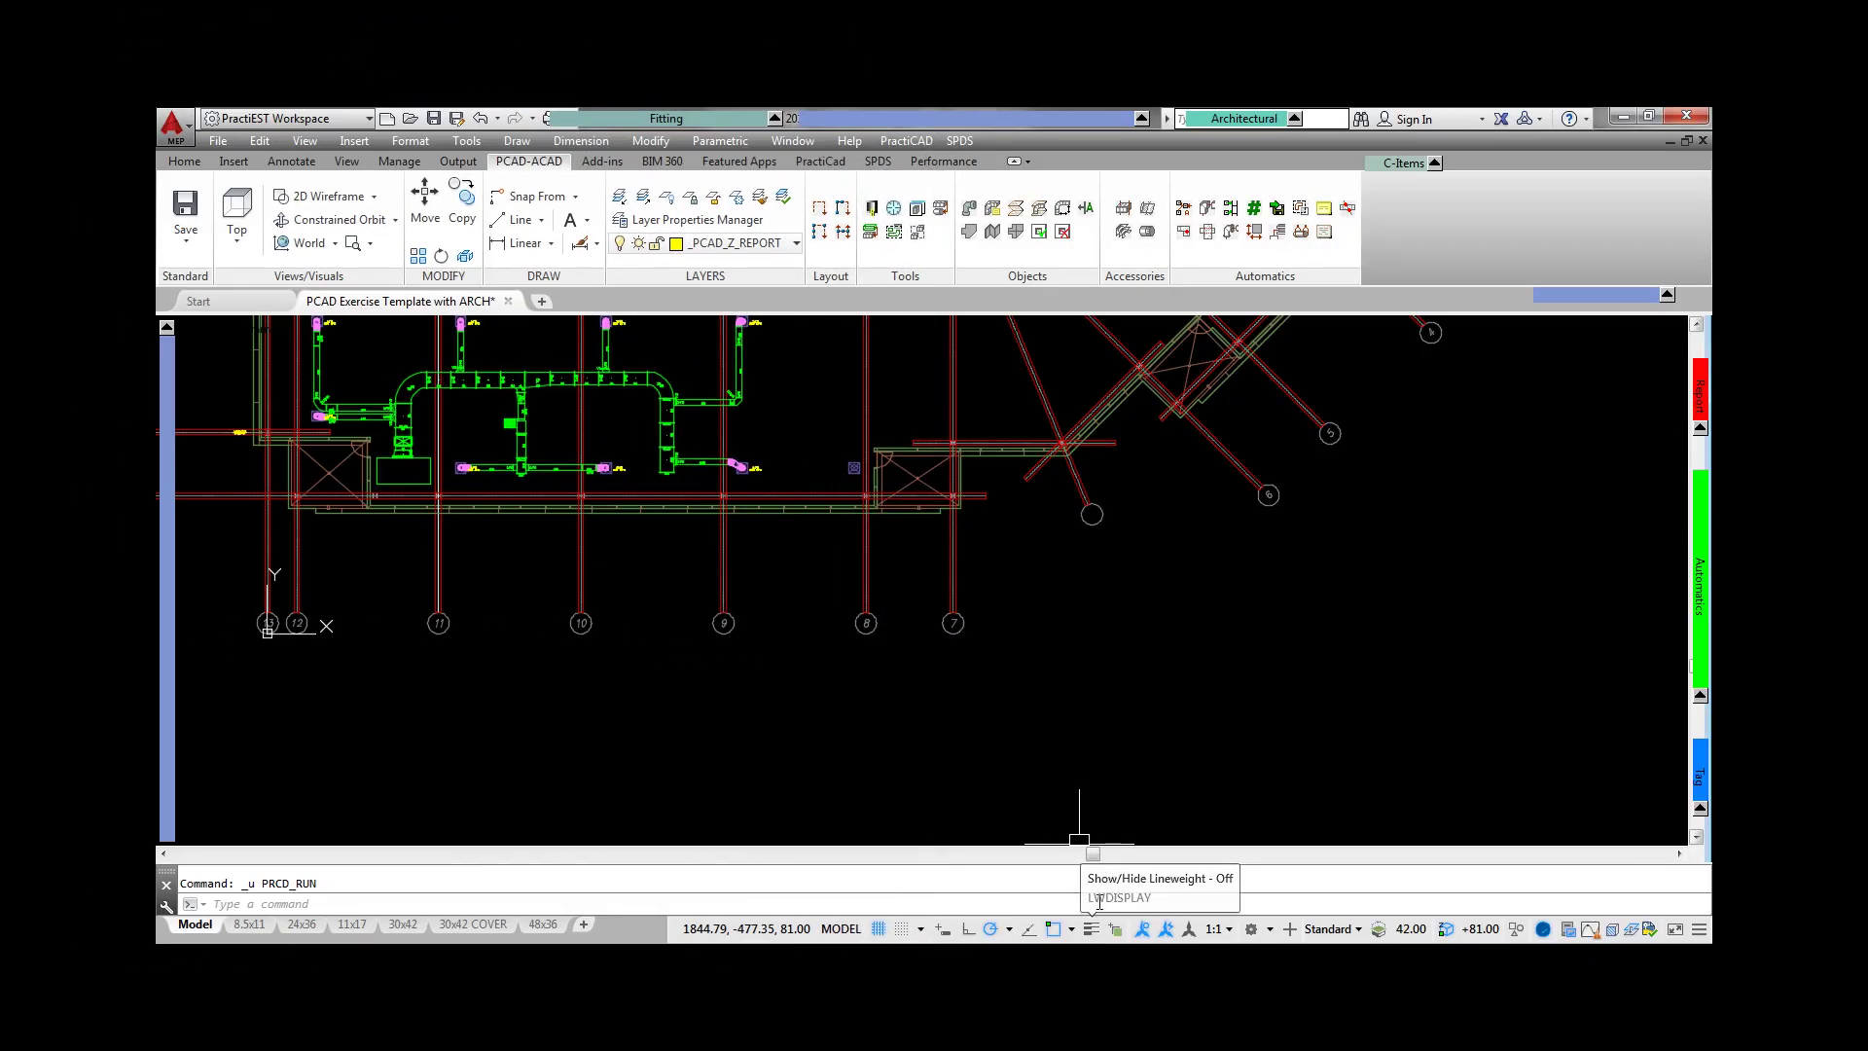
# - Generate the duct system's report tables below the floor plan and examine the fitting diameters and quantities
pyautogui.moveTo(1698, 583)
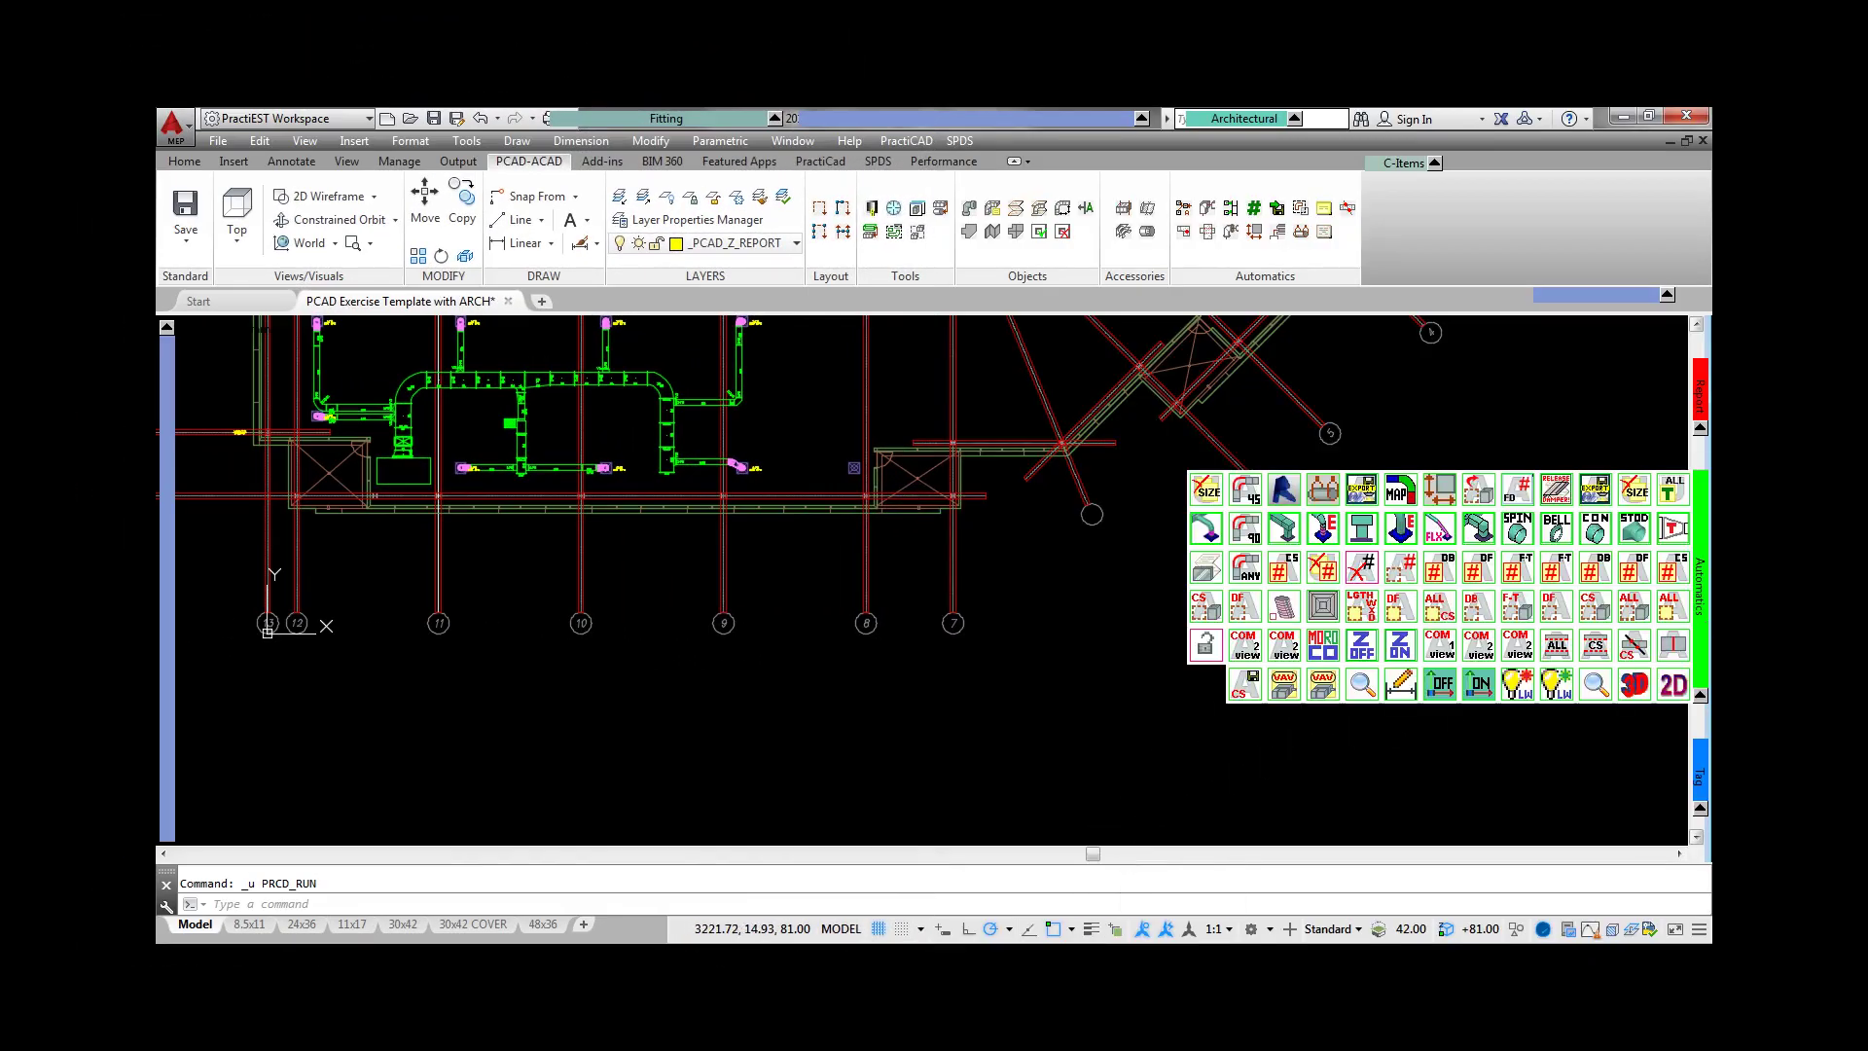
pyautogui.click(1486, 493)
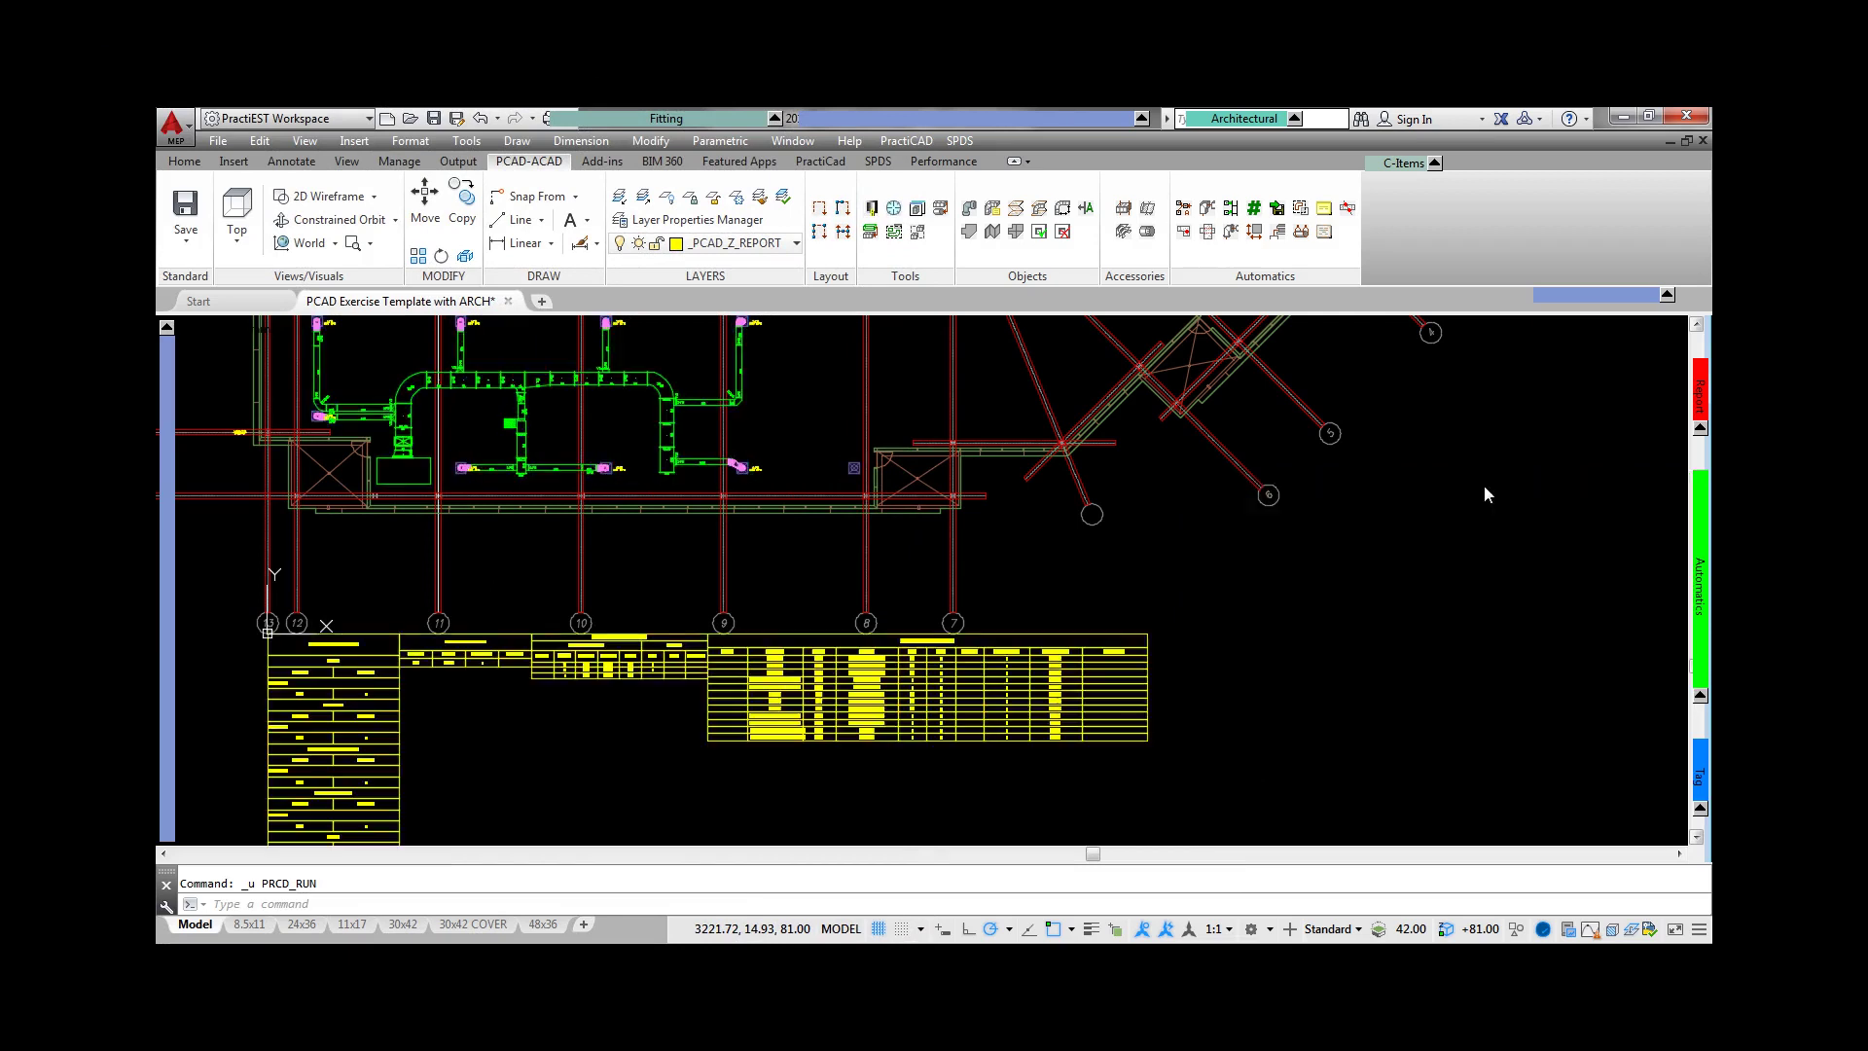
pyautogui.moveTo(1481, 484); pyautogui.dragTo(1484, 338, button='middle')
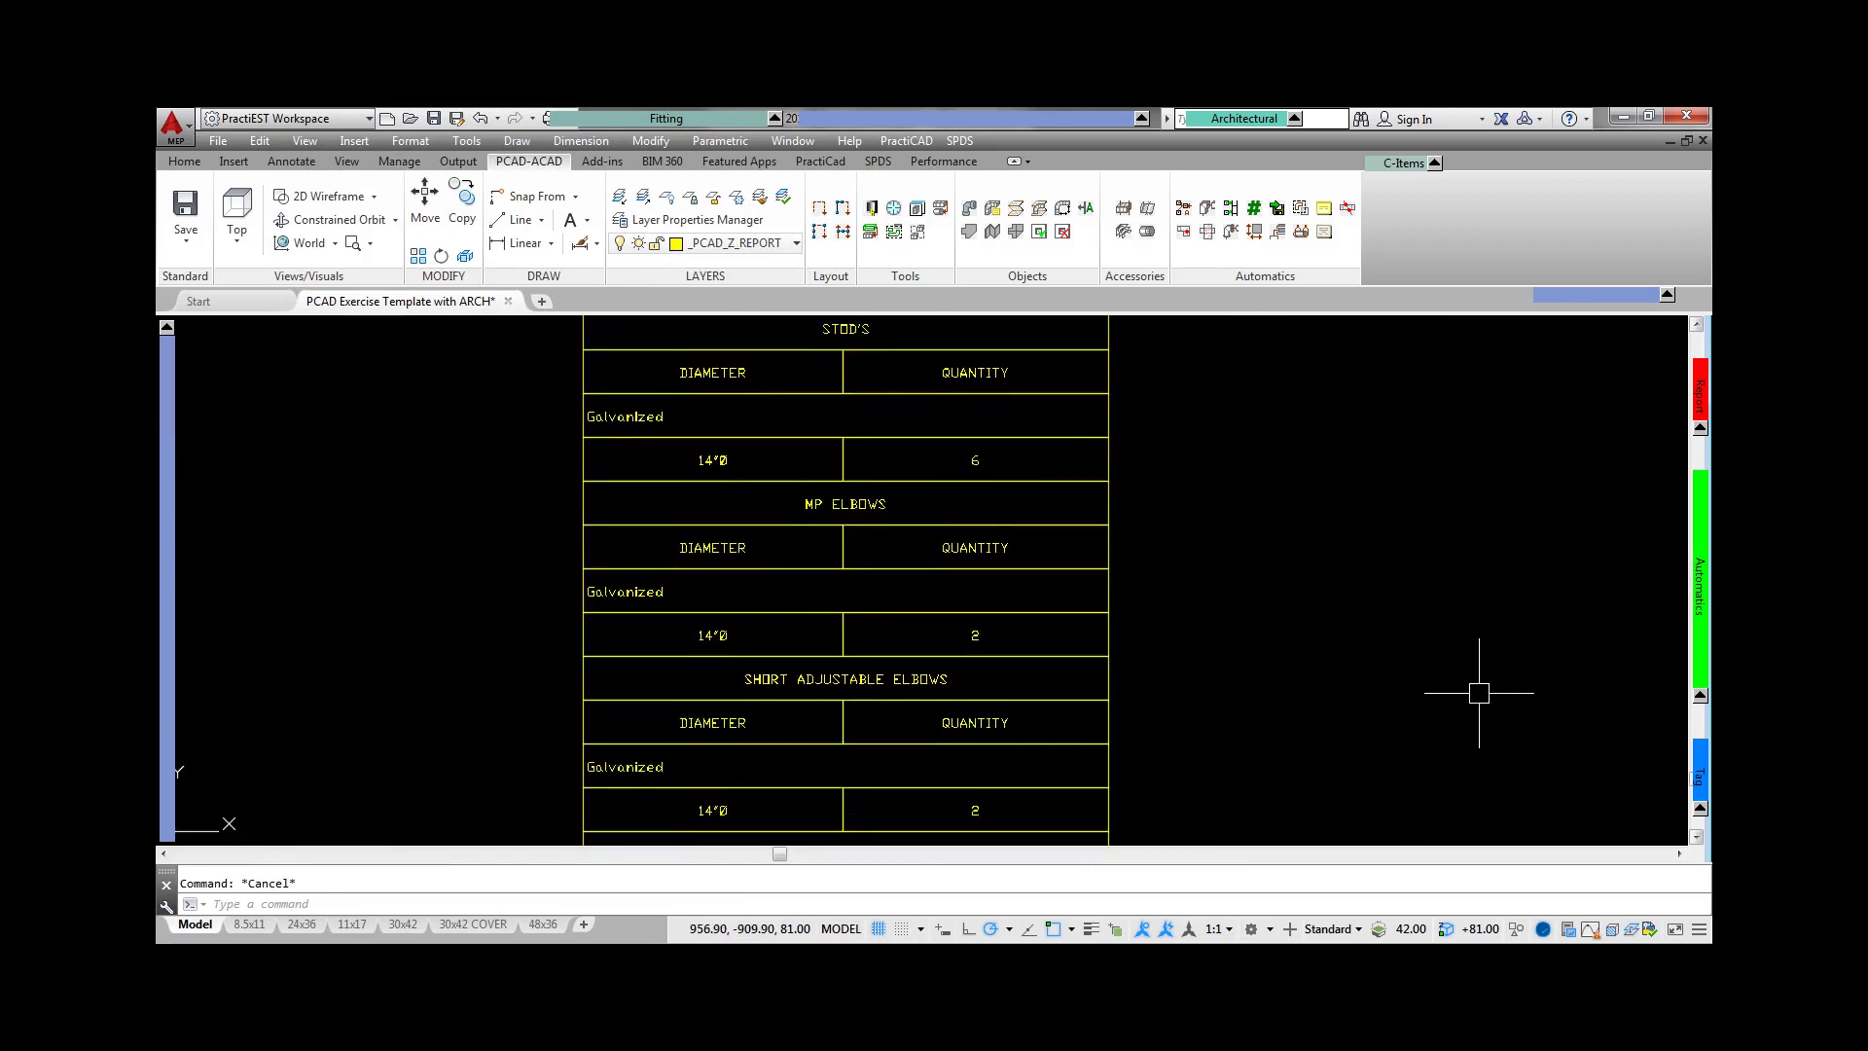
pyautogui.moveTo(1480, 681); pyautogui.dragTo(1477, 385, button='middle')
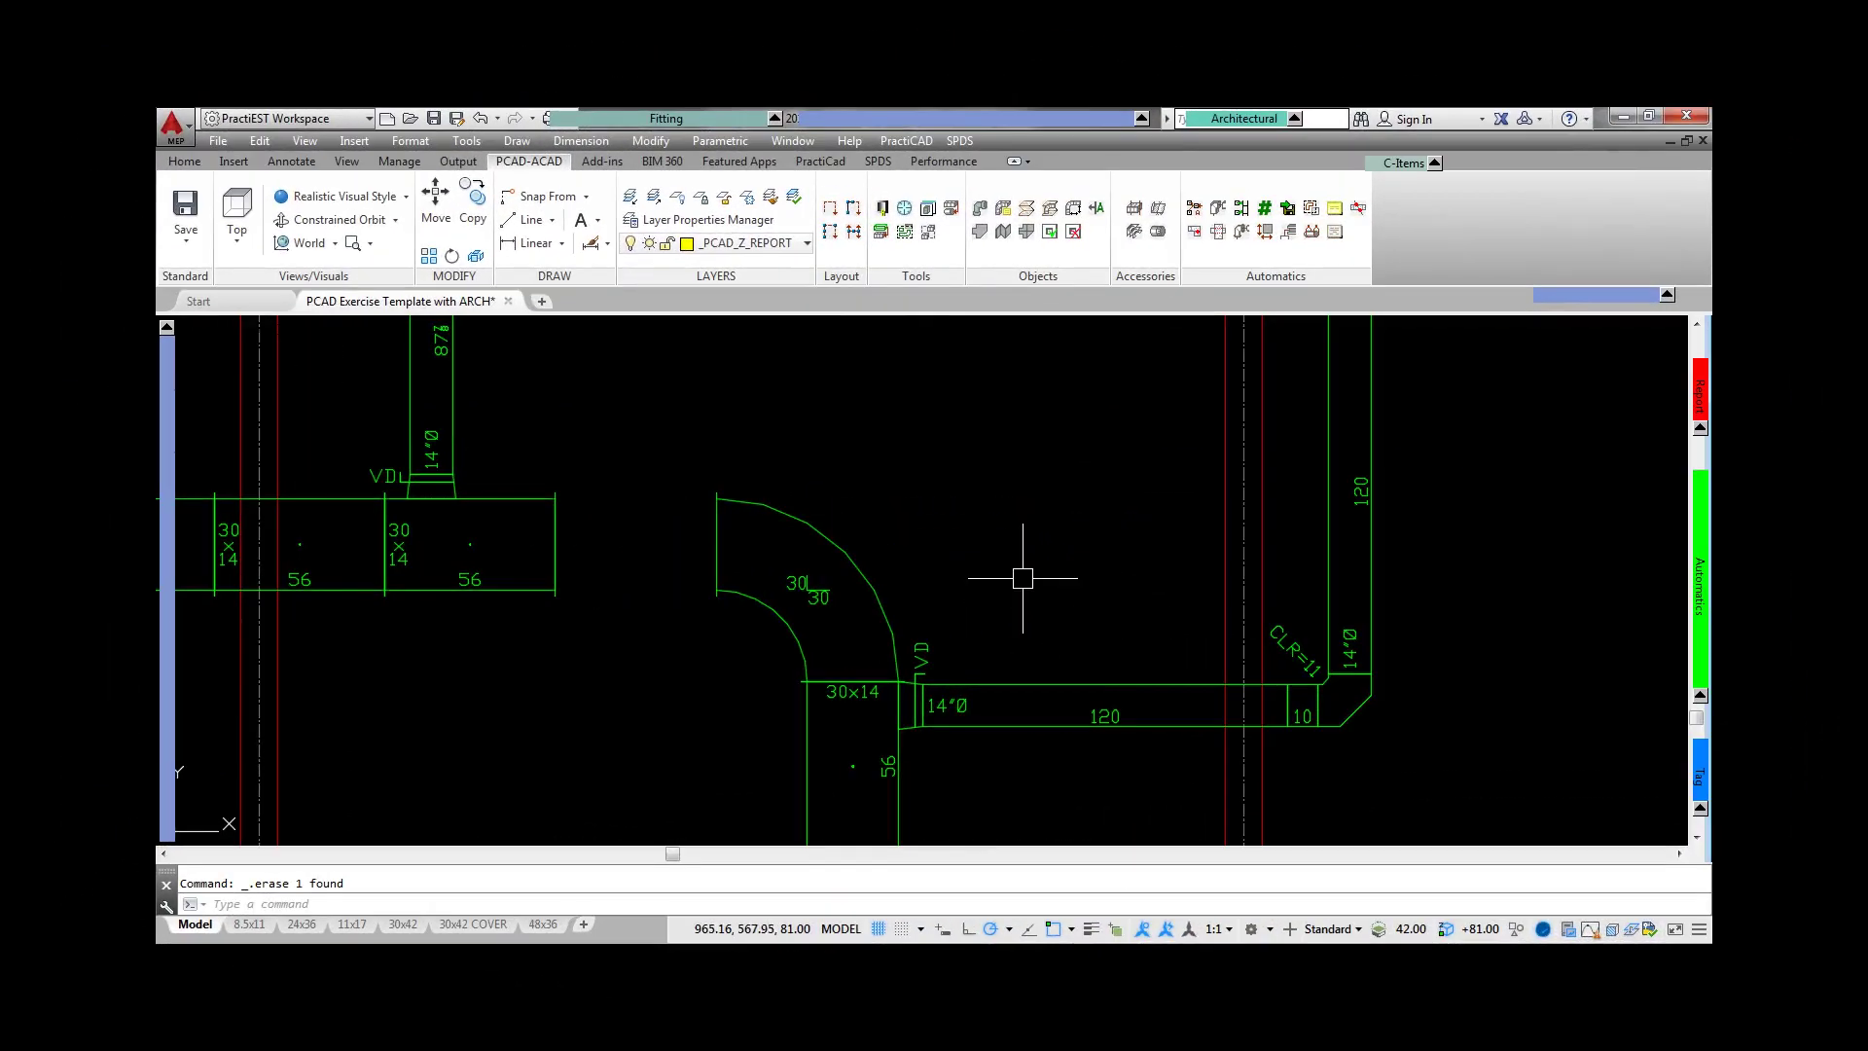
# - Shift the disconnected elbow and its attached run upward so its open end is offset from the straight duct
pyautogui.click(809, 525)
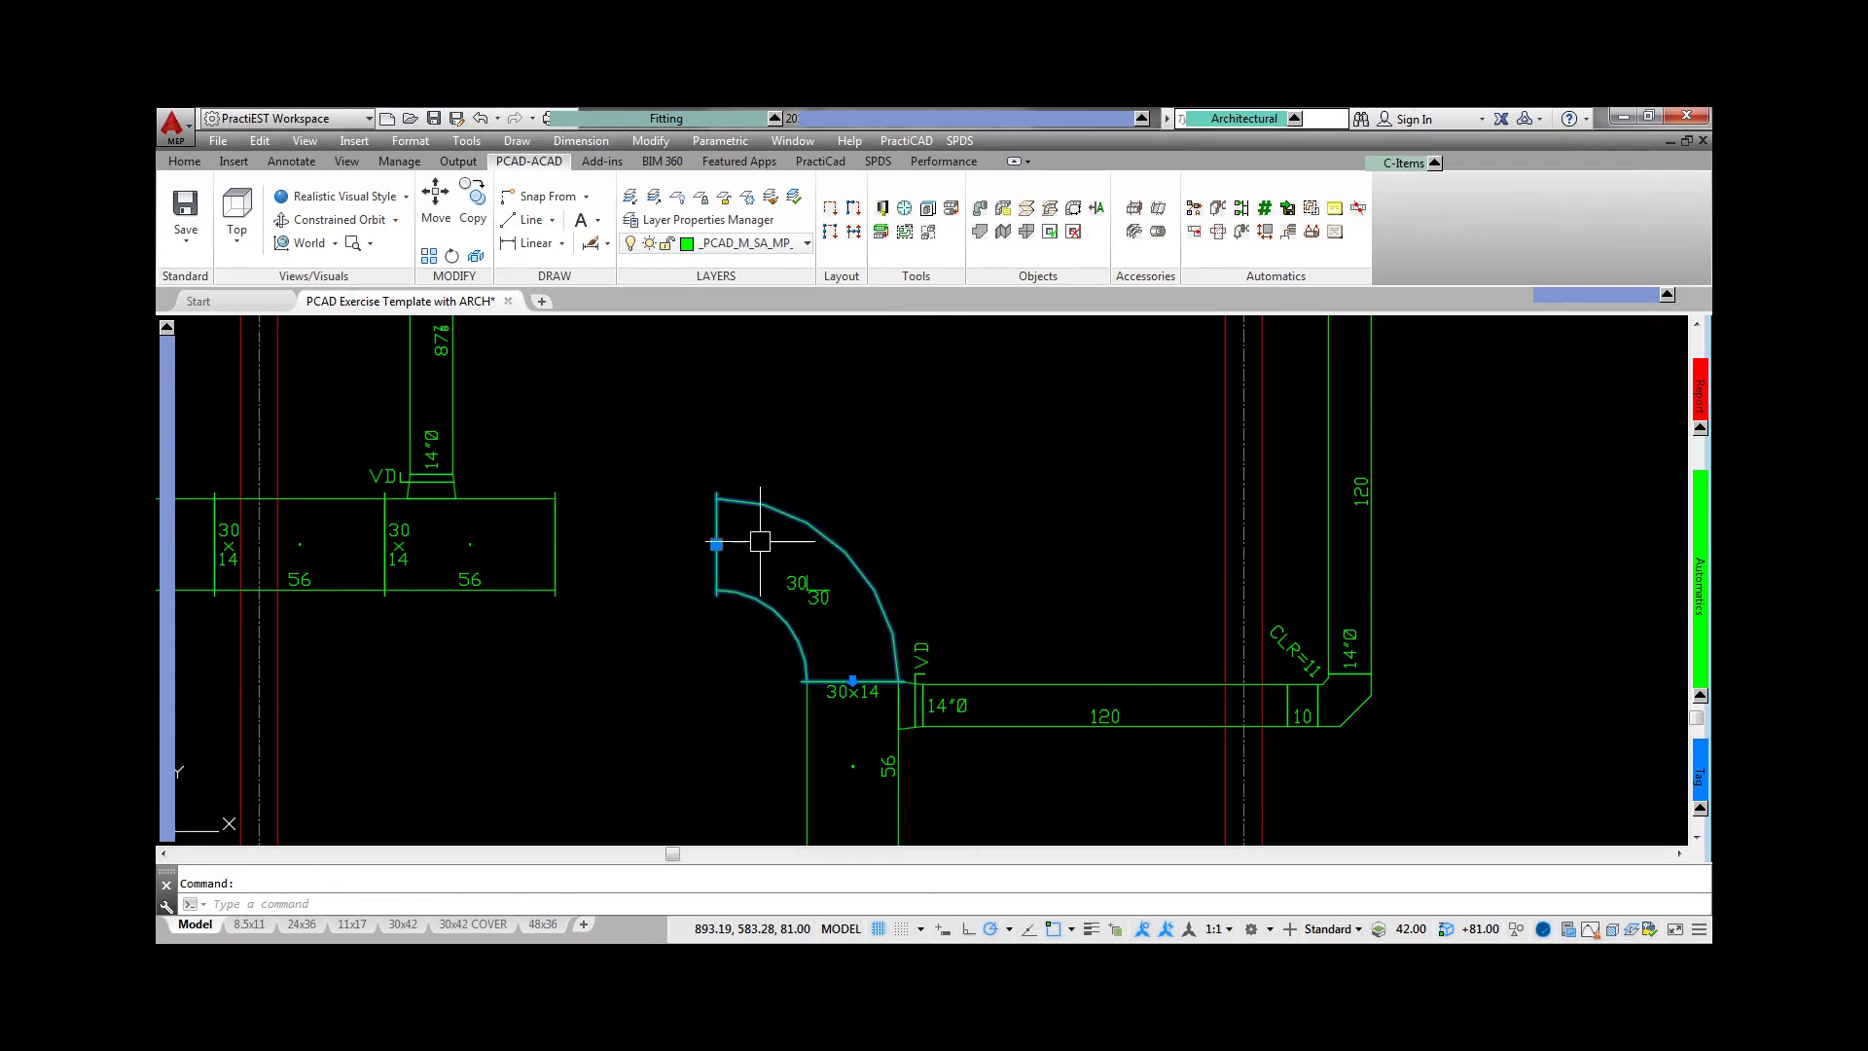
pyautogui.click(719, 546)
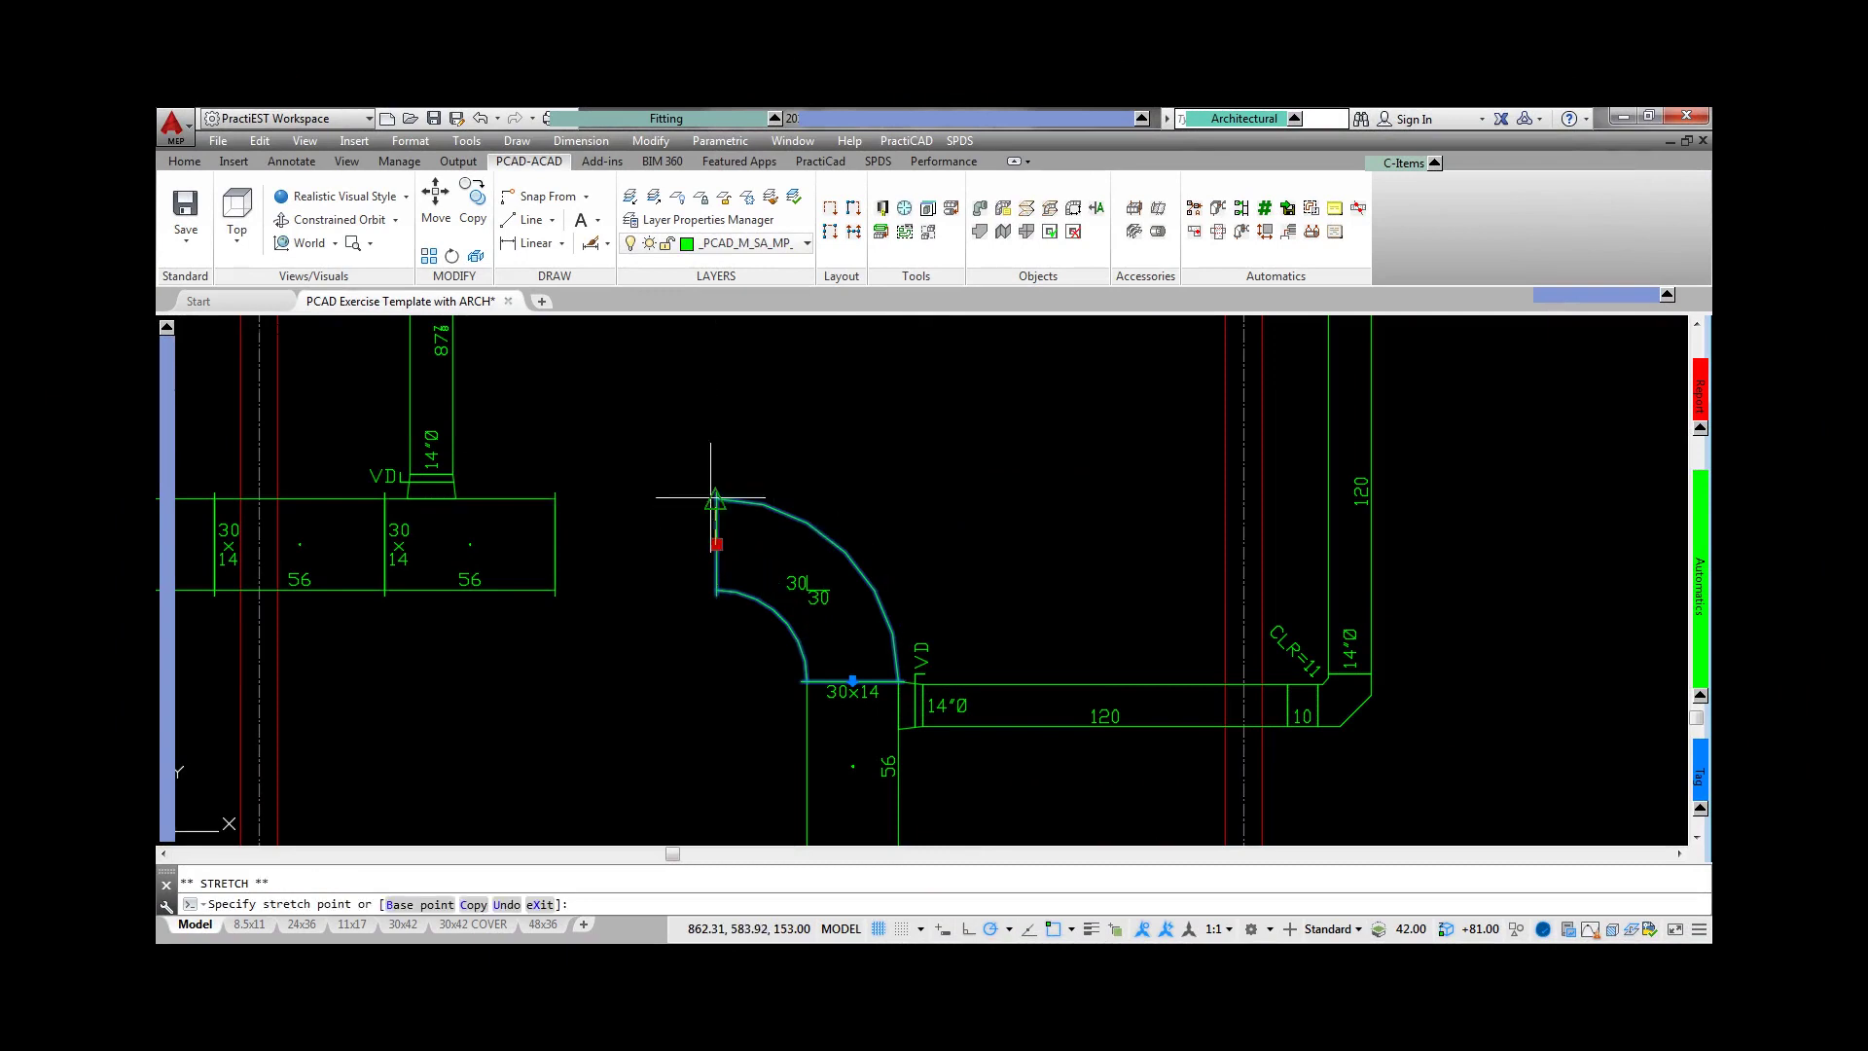
pyautogui.click(716, 507)
pyautogui.press('Escape')
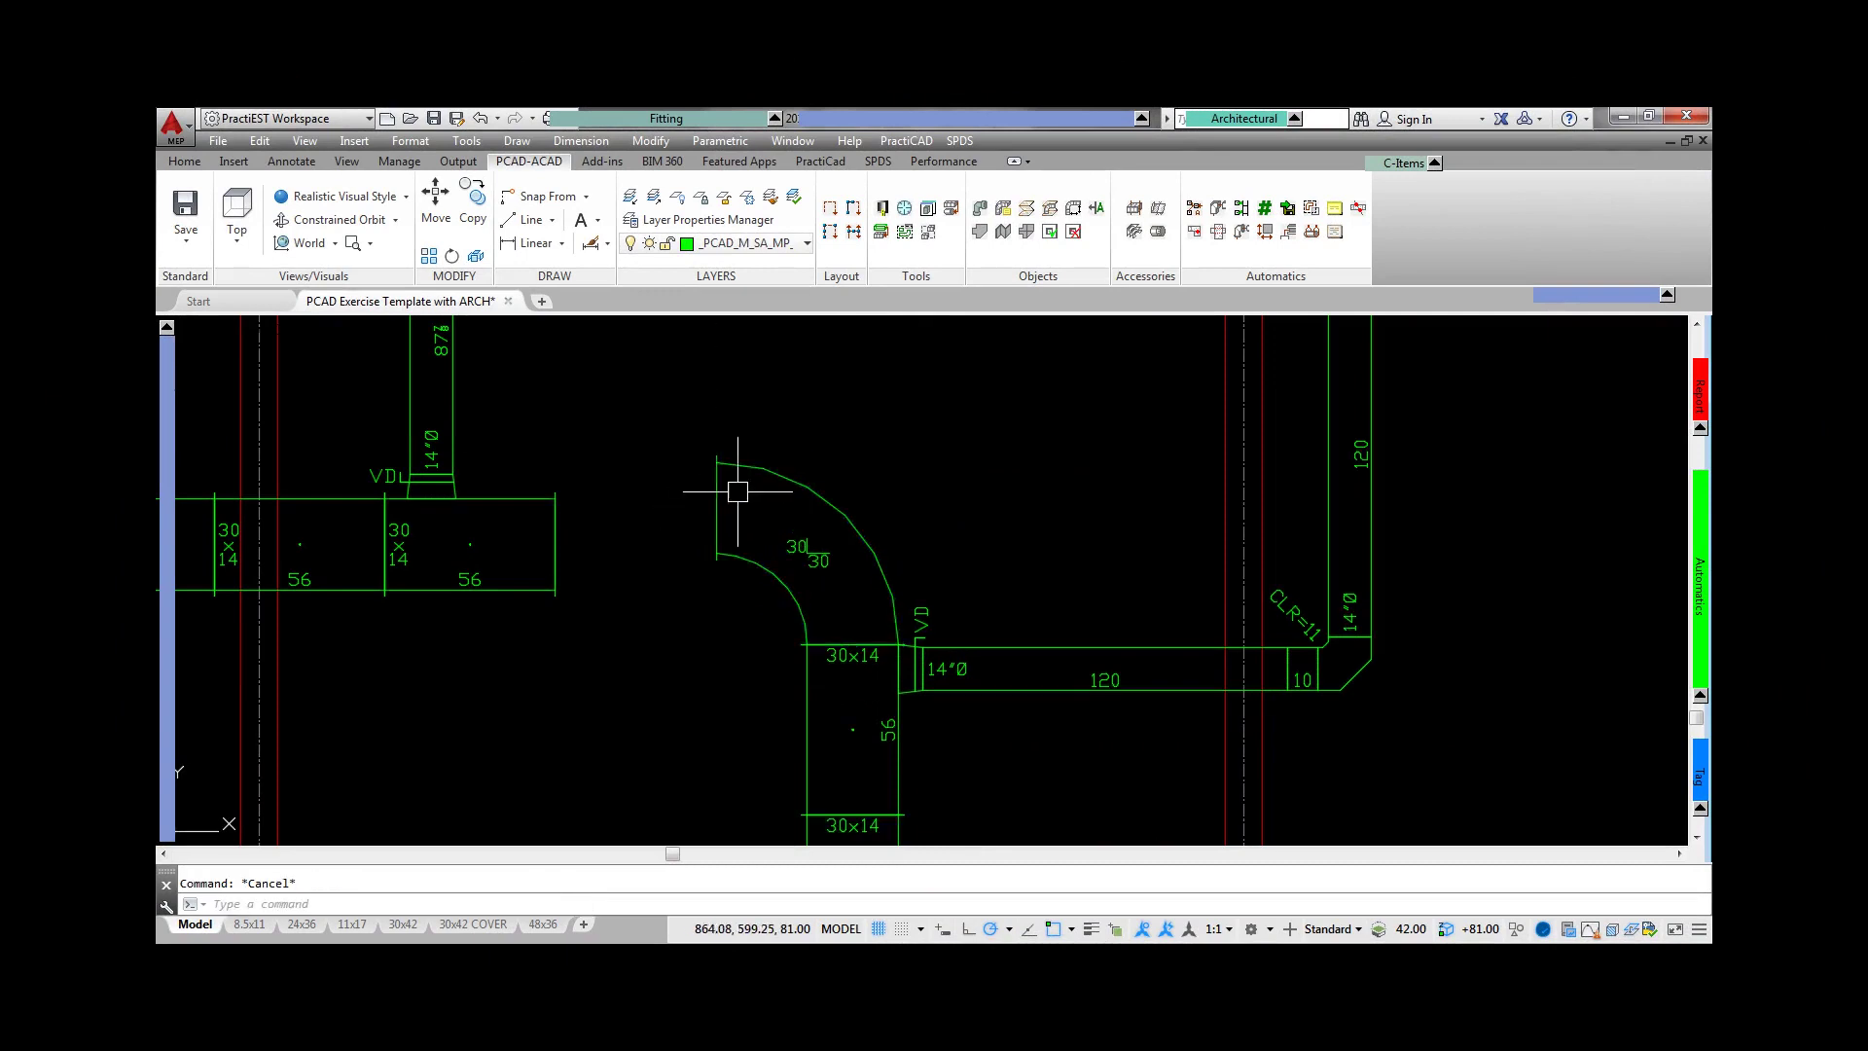
# - Automatically fill the gap between the straight duct's open end and the shifted elbow with an offset fitting
pyautogui.moveTo(1703, 575)
pyautogui.click(1676, 531)
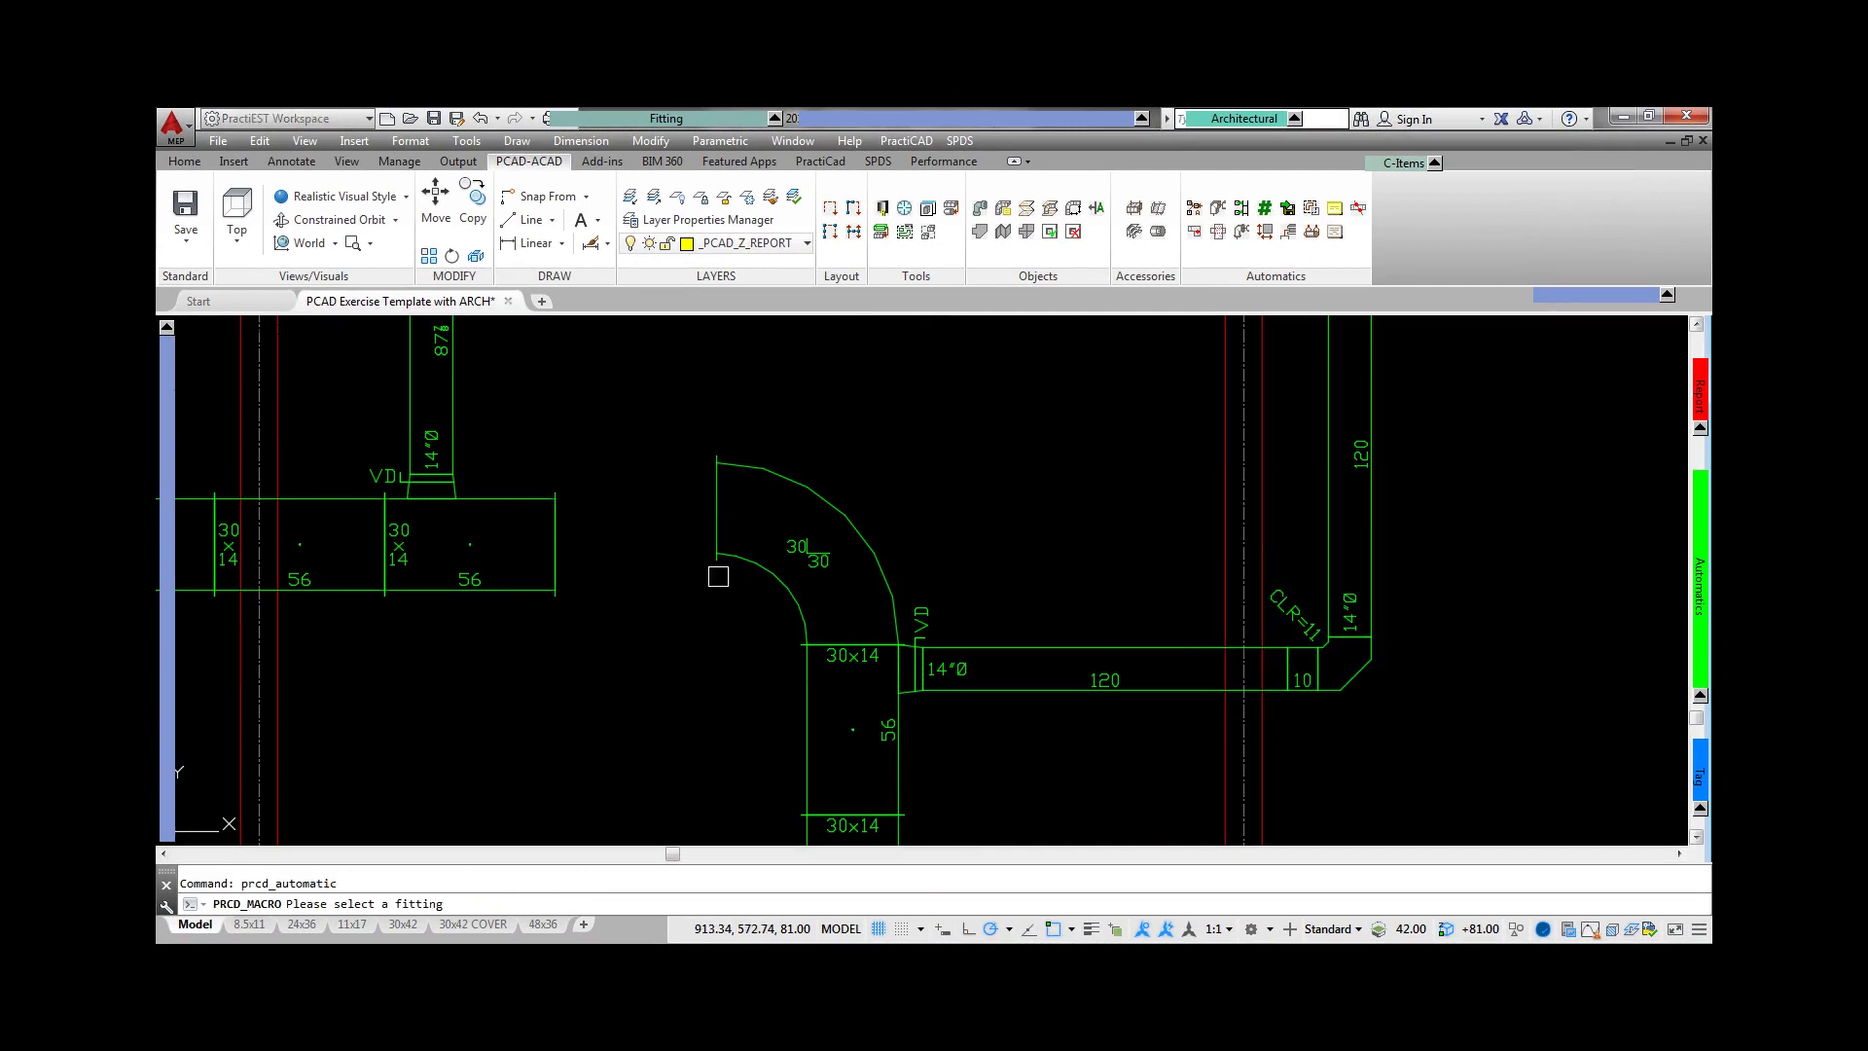
pyautogui.click(549, 593)
pyautogui.click(716, 545)
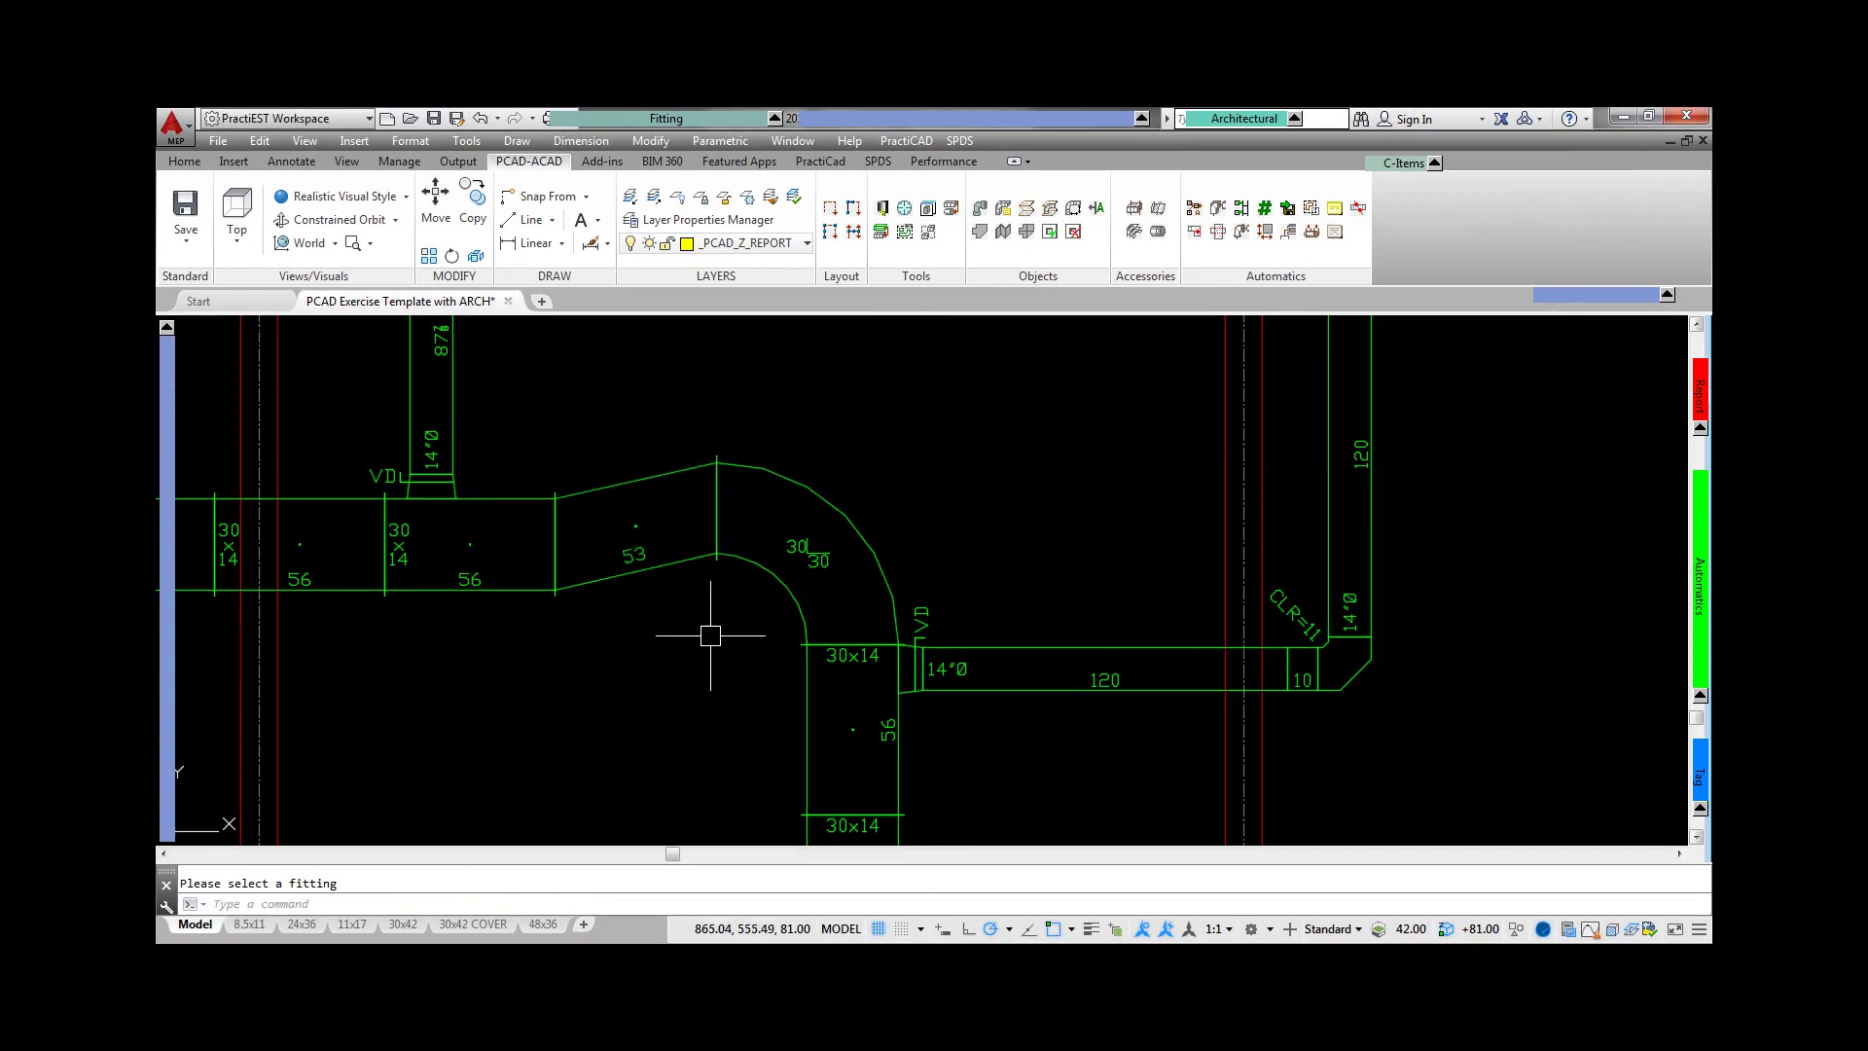
# - Set the Offset Left value of the offset fitting between the straight duct and the large elbow to -6
pyautogui.press('Escape')
pyautogui.doubleClick(690, 581)
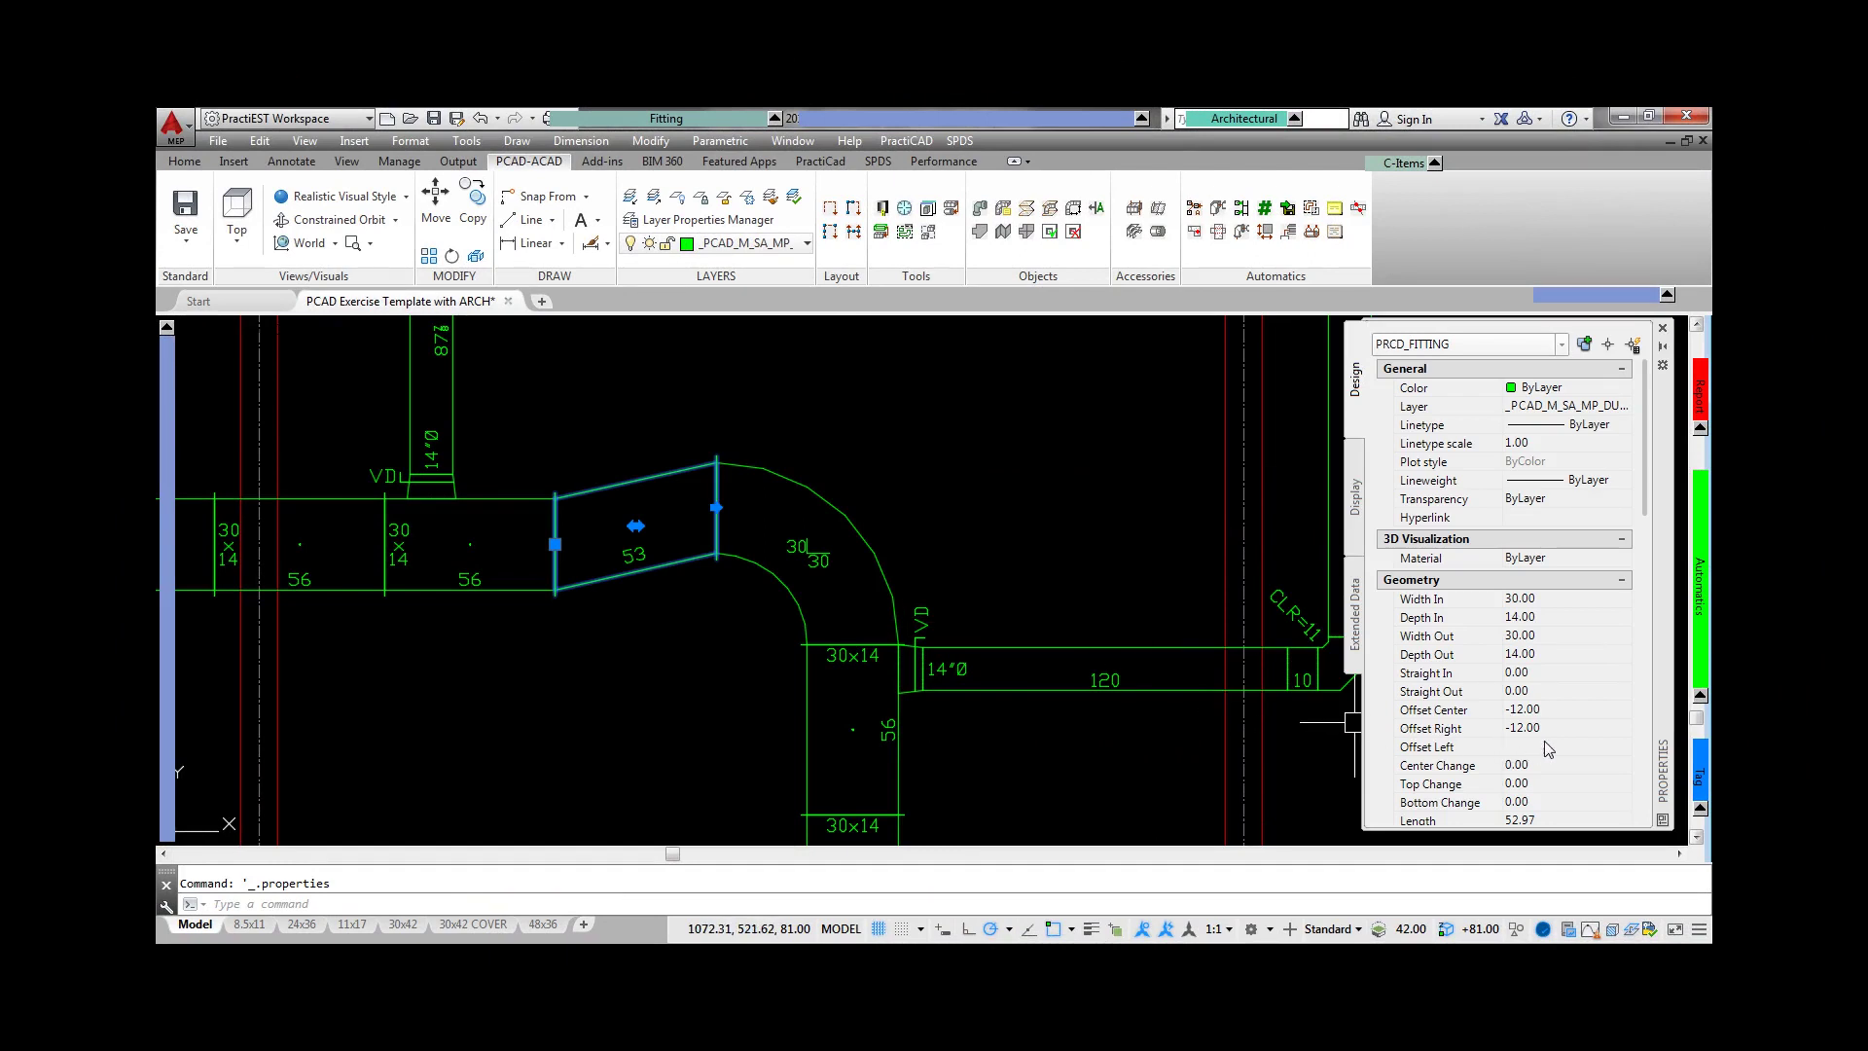
pyautogui.click(1545, 745)
pyautogui.write('-')
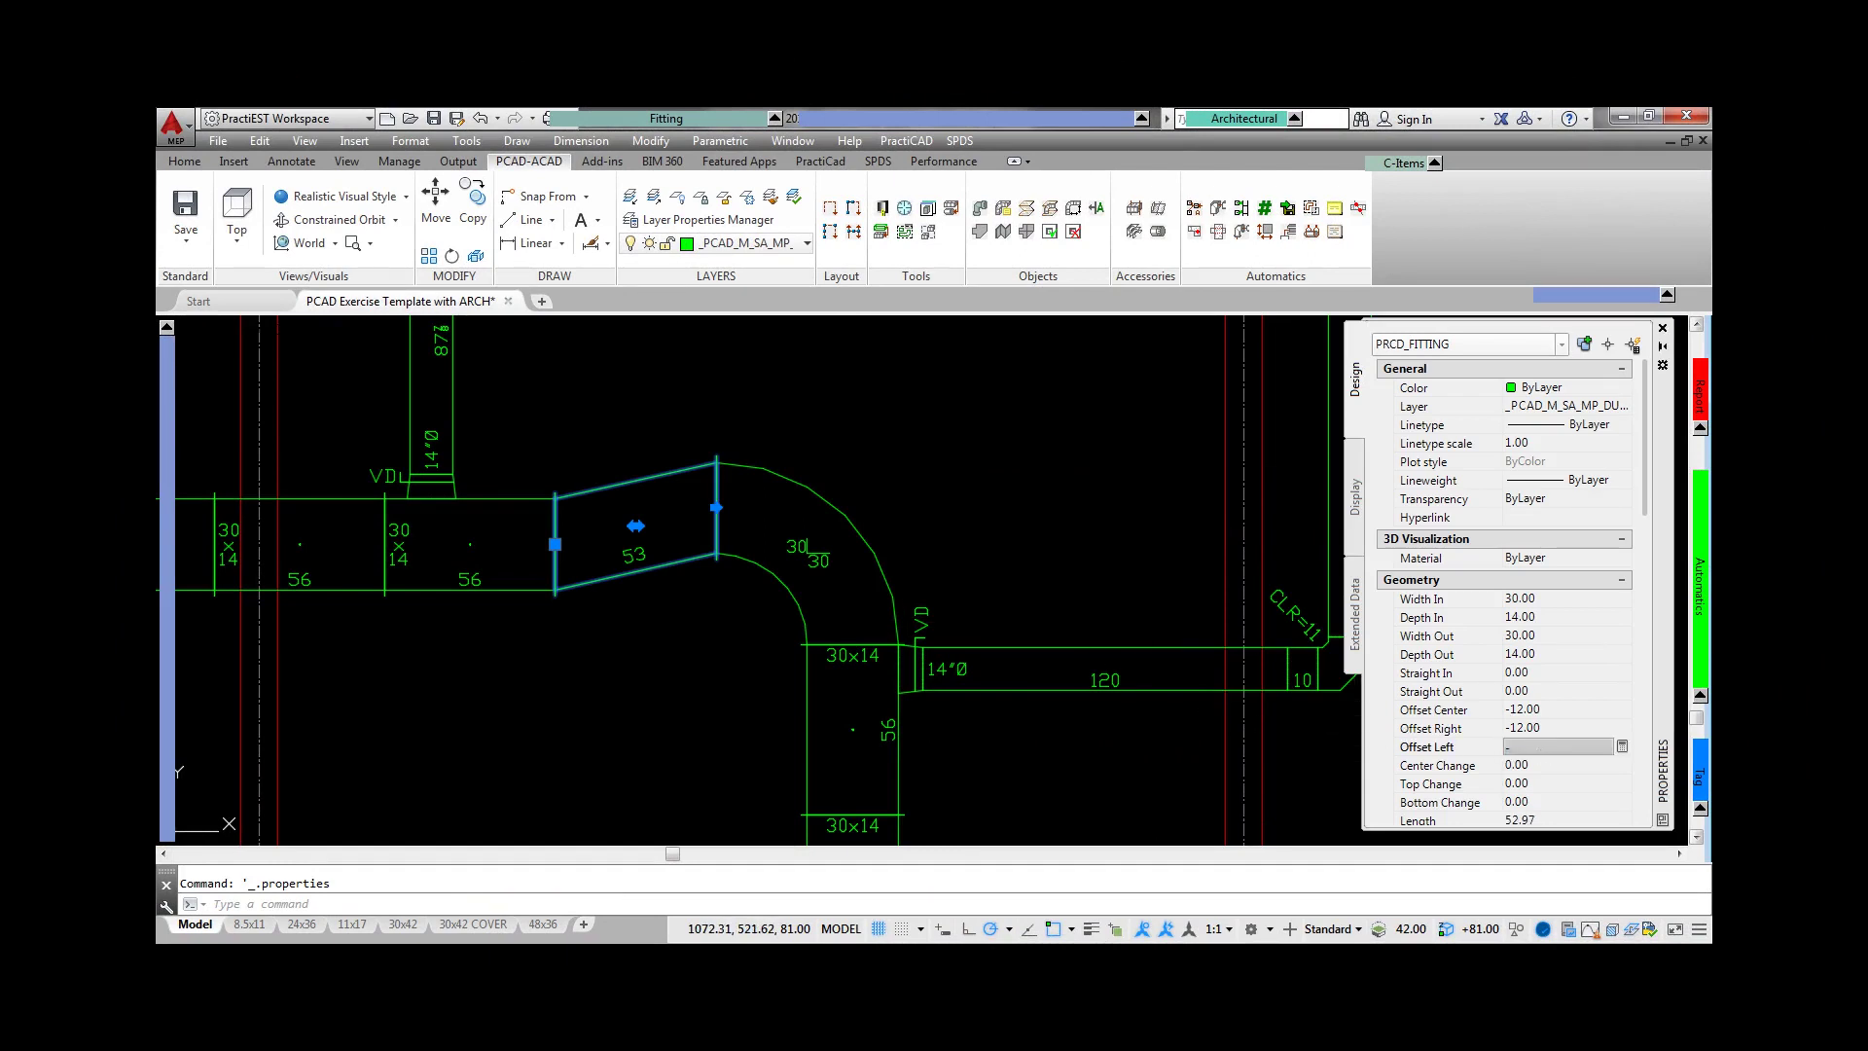
pyautogui.write('6')
pyautogui.press('Tab')
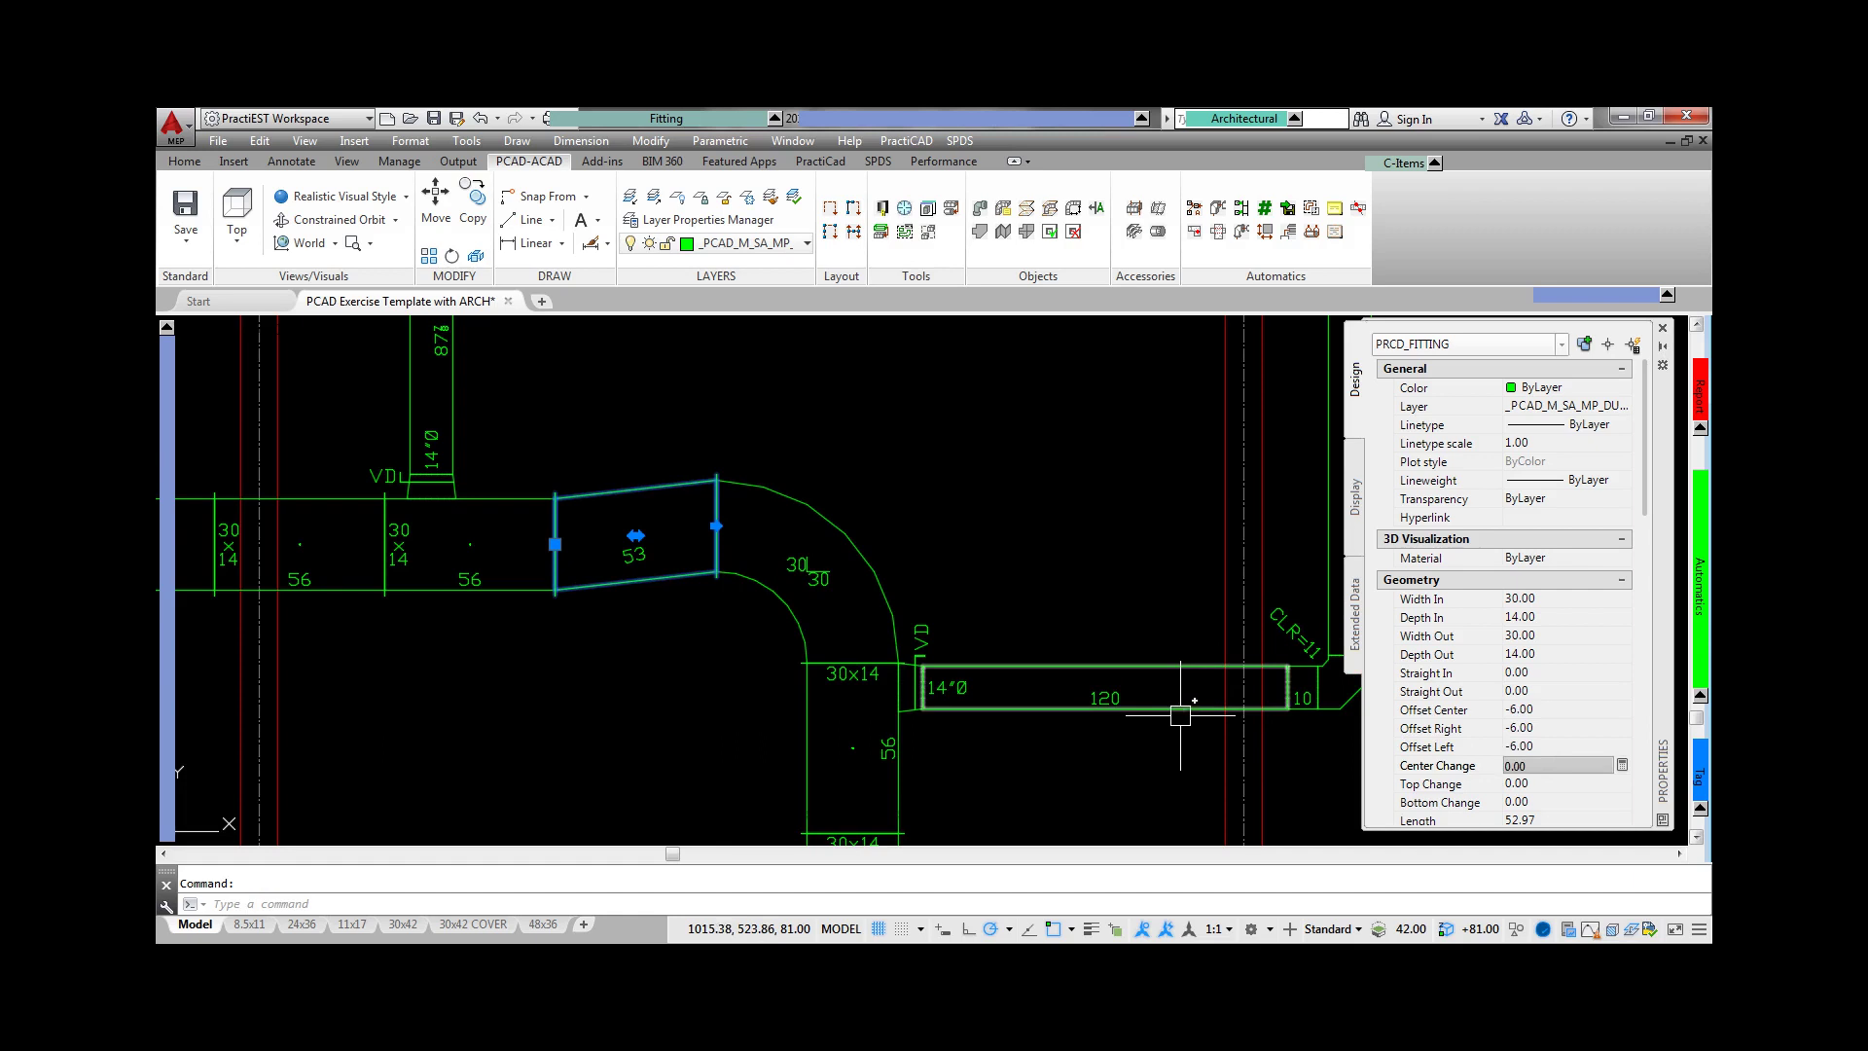
pyautogui.press('Escape')
# - Set the In From In to Side distance of the round tap just past the large elbow to 10
pyautogui.moveTo(1180, 715); pyautogui.dragTo(662, 768, button='middle')
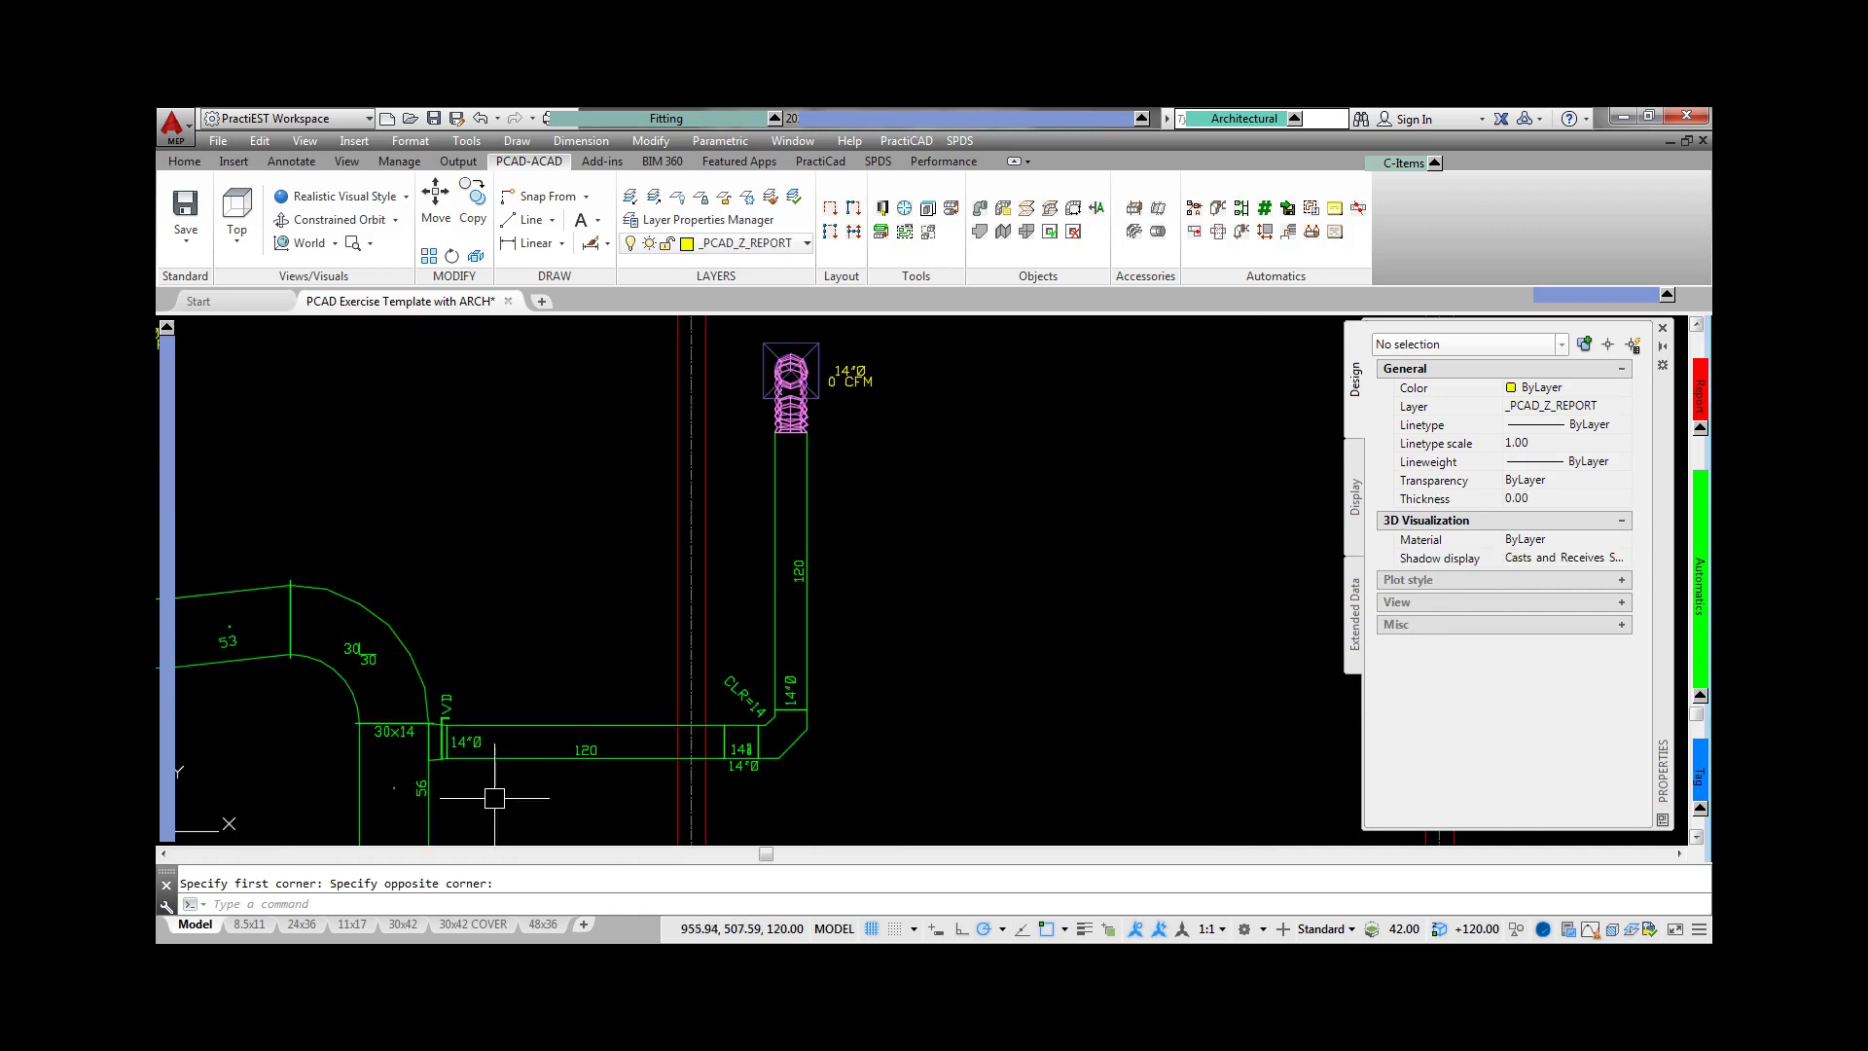
pyautogui.click(438, 759)
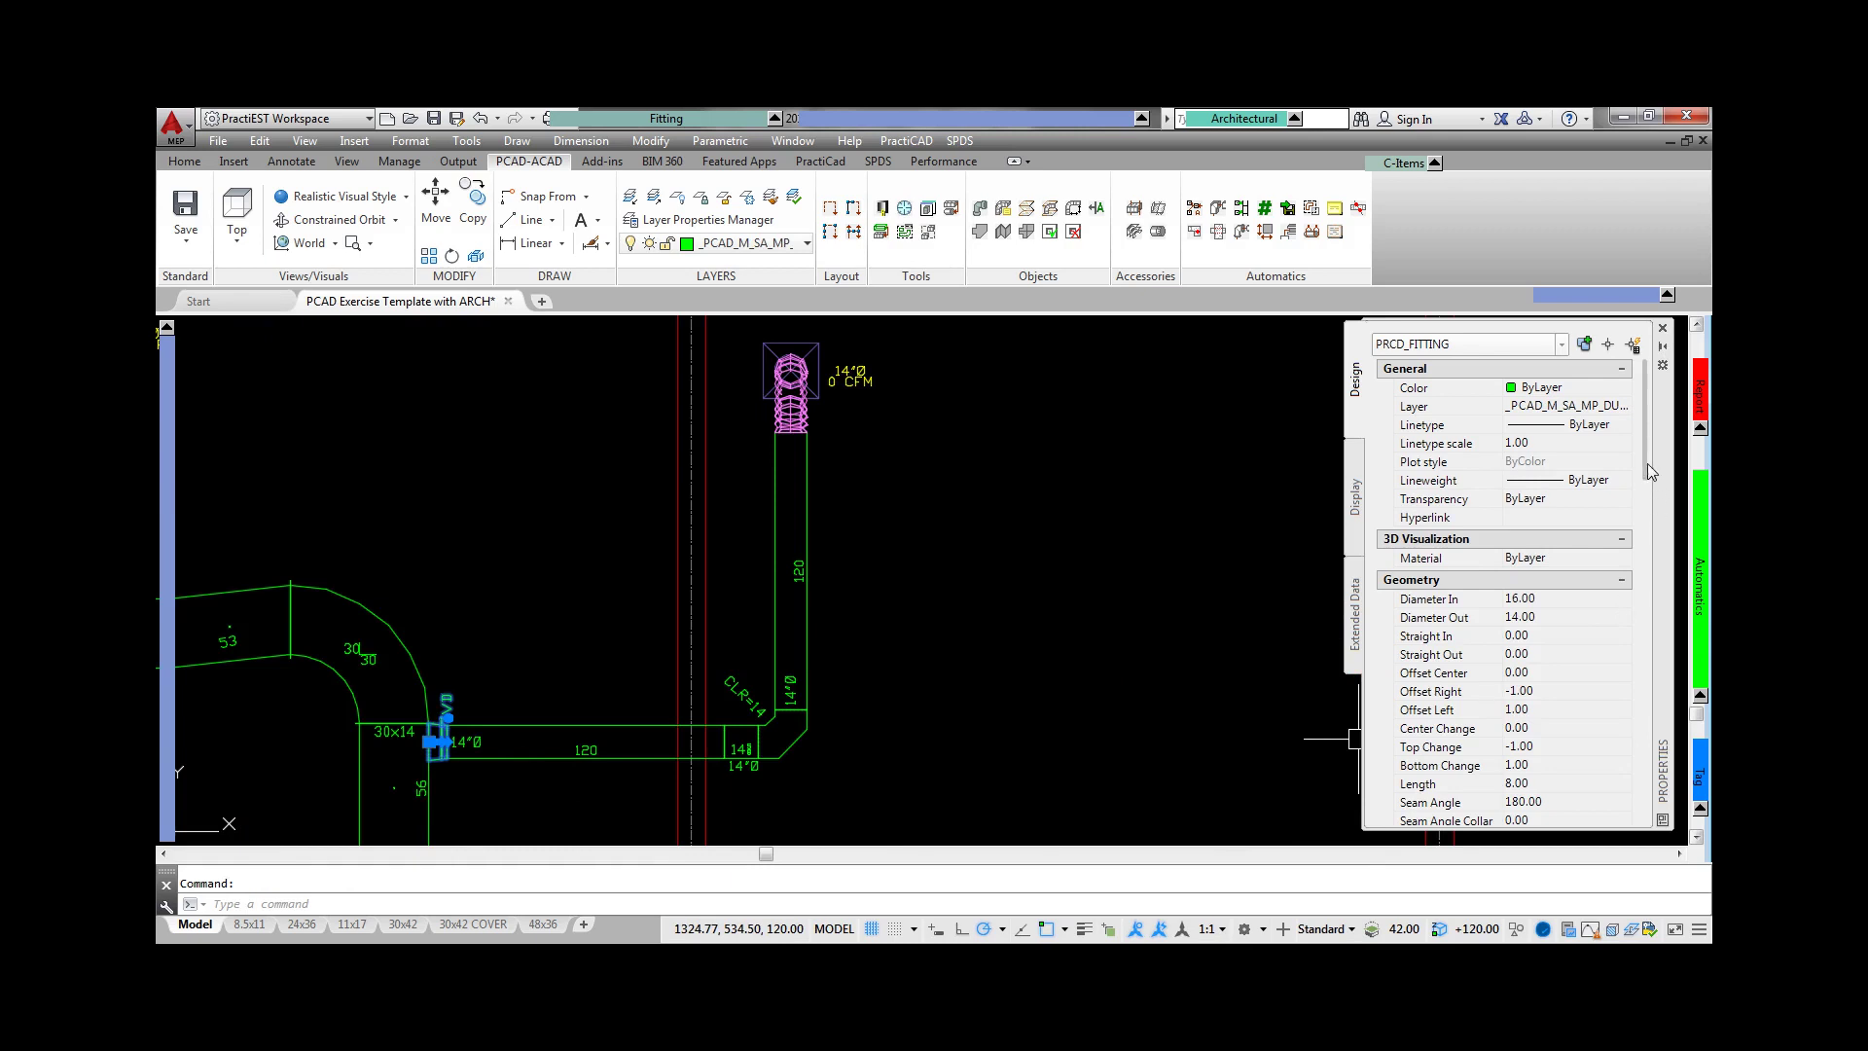
pyautogui.scroll(-5, 1584, 587)
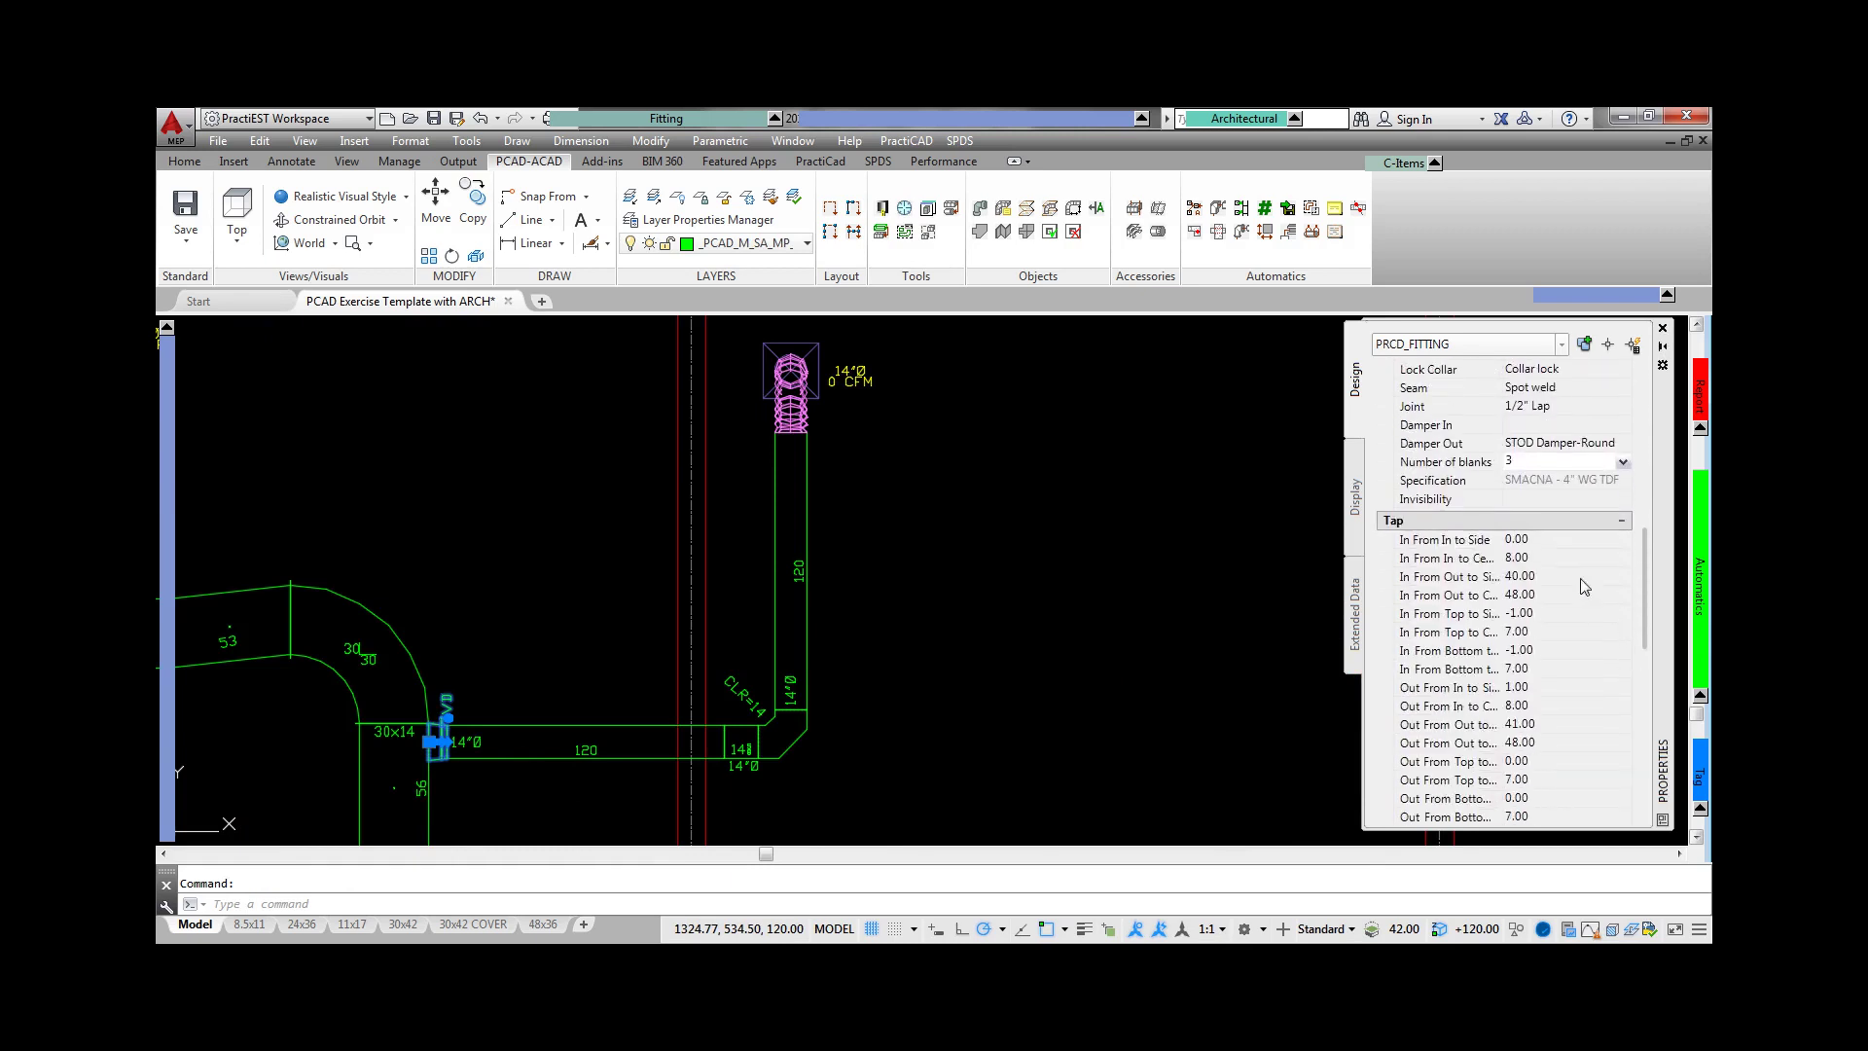
pyautogui.click(1541, 541)
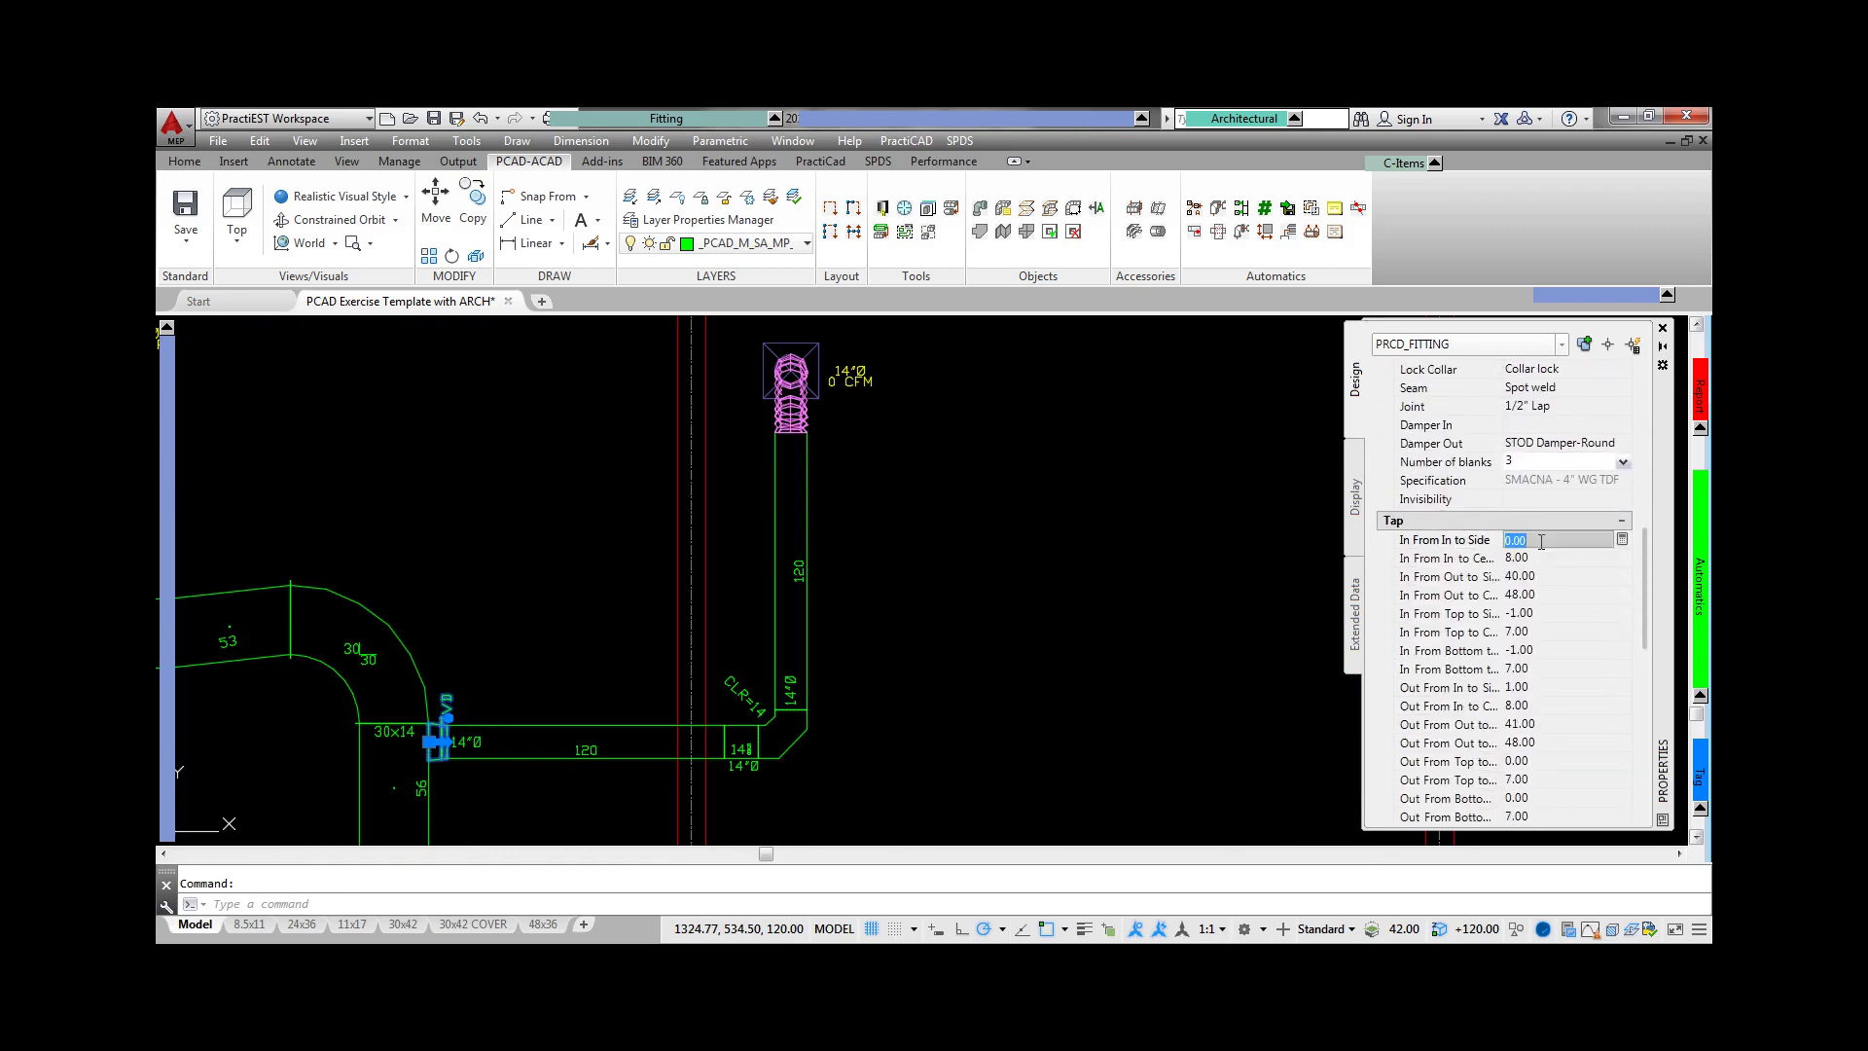
pyautogui.write('10')
pyautogui.press('Return')
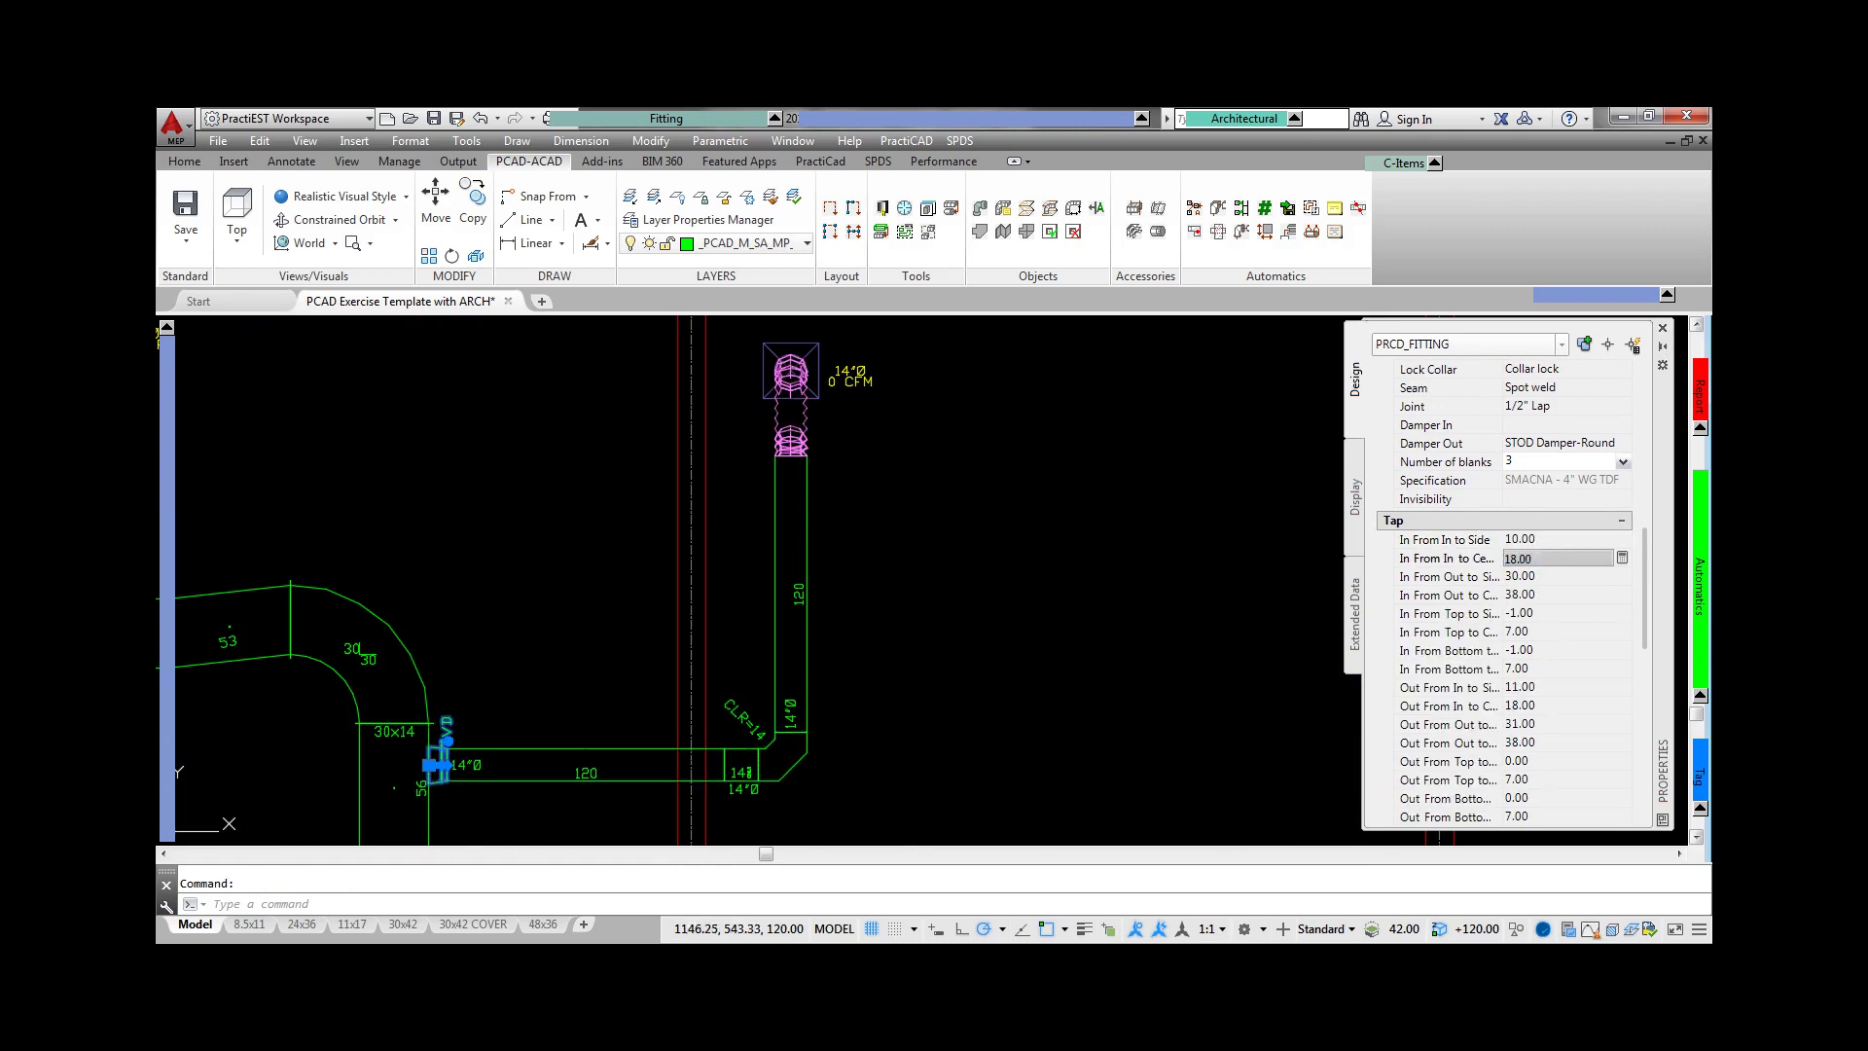
pyautogui.press('Escape')
# - Stretch the elbow end of the horizontal 14-inch round duct outward by 12
pyautogui.click(639, 752)
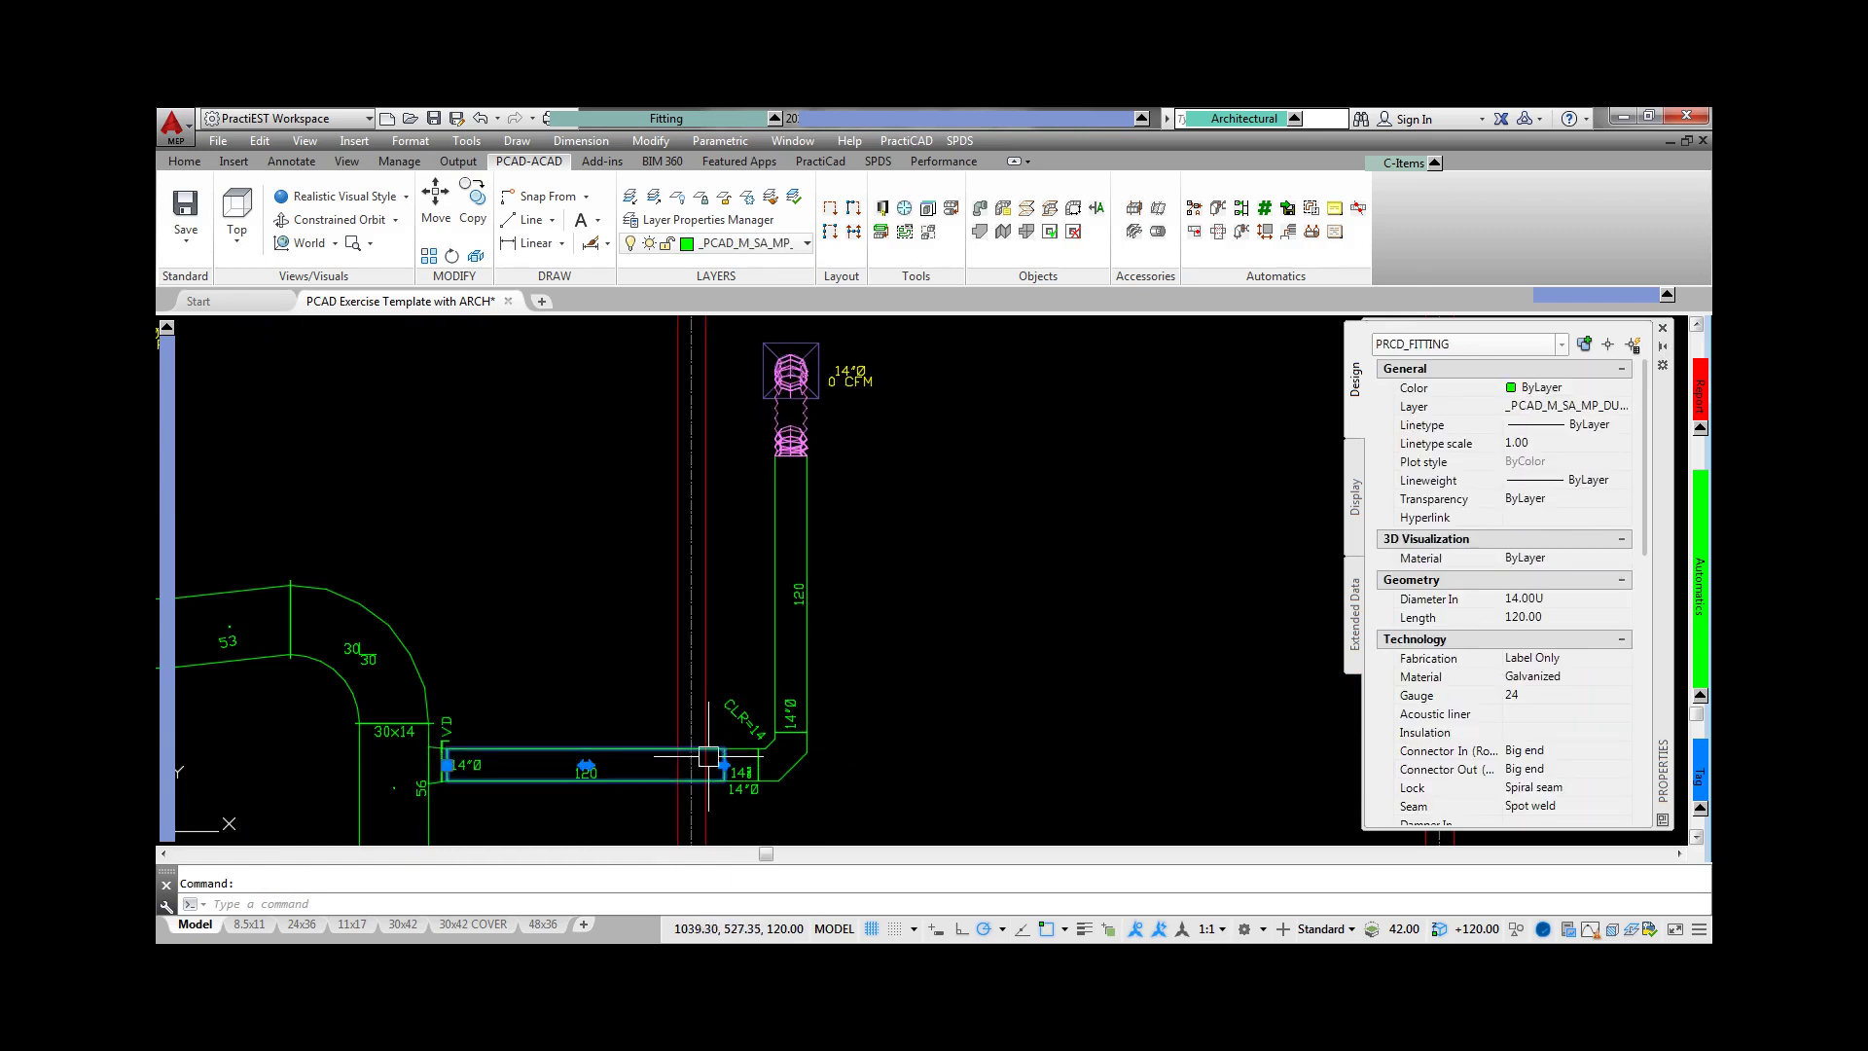
pyautogui.click(723, 766)
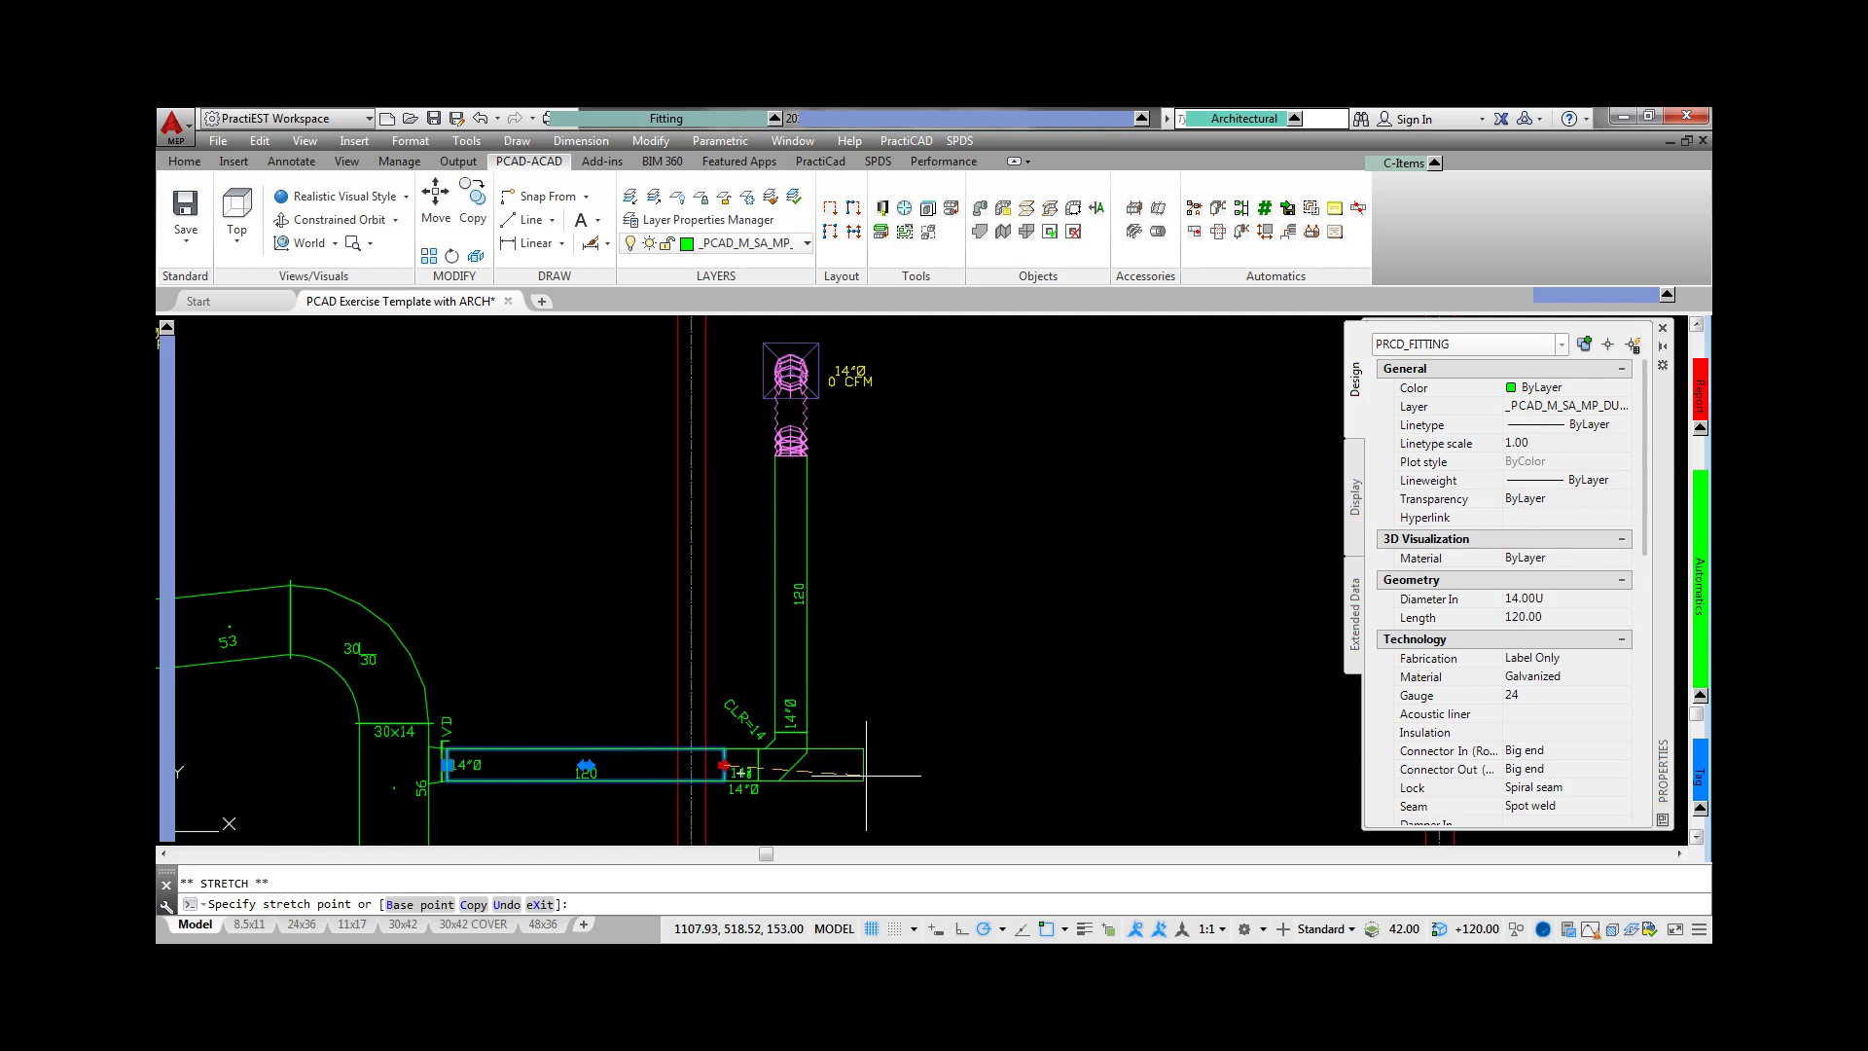
pyautogui.write('12')
pyautogui.press('Return')
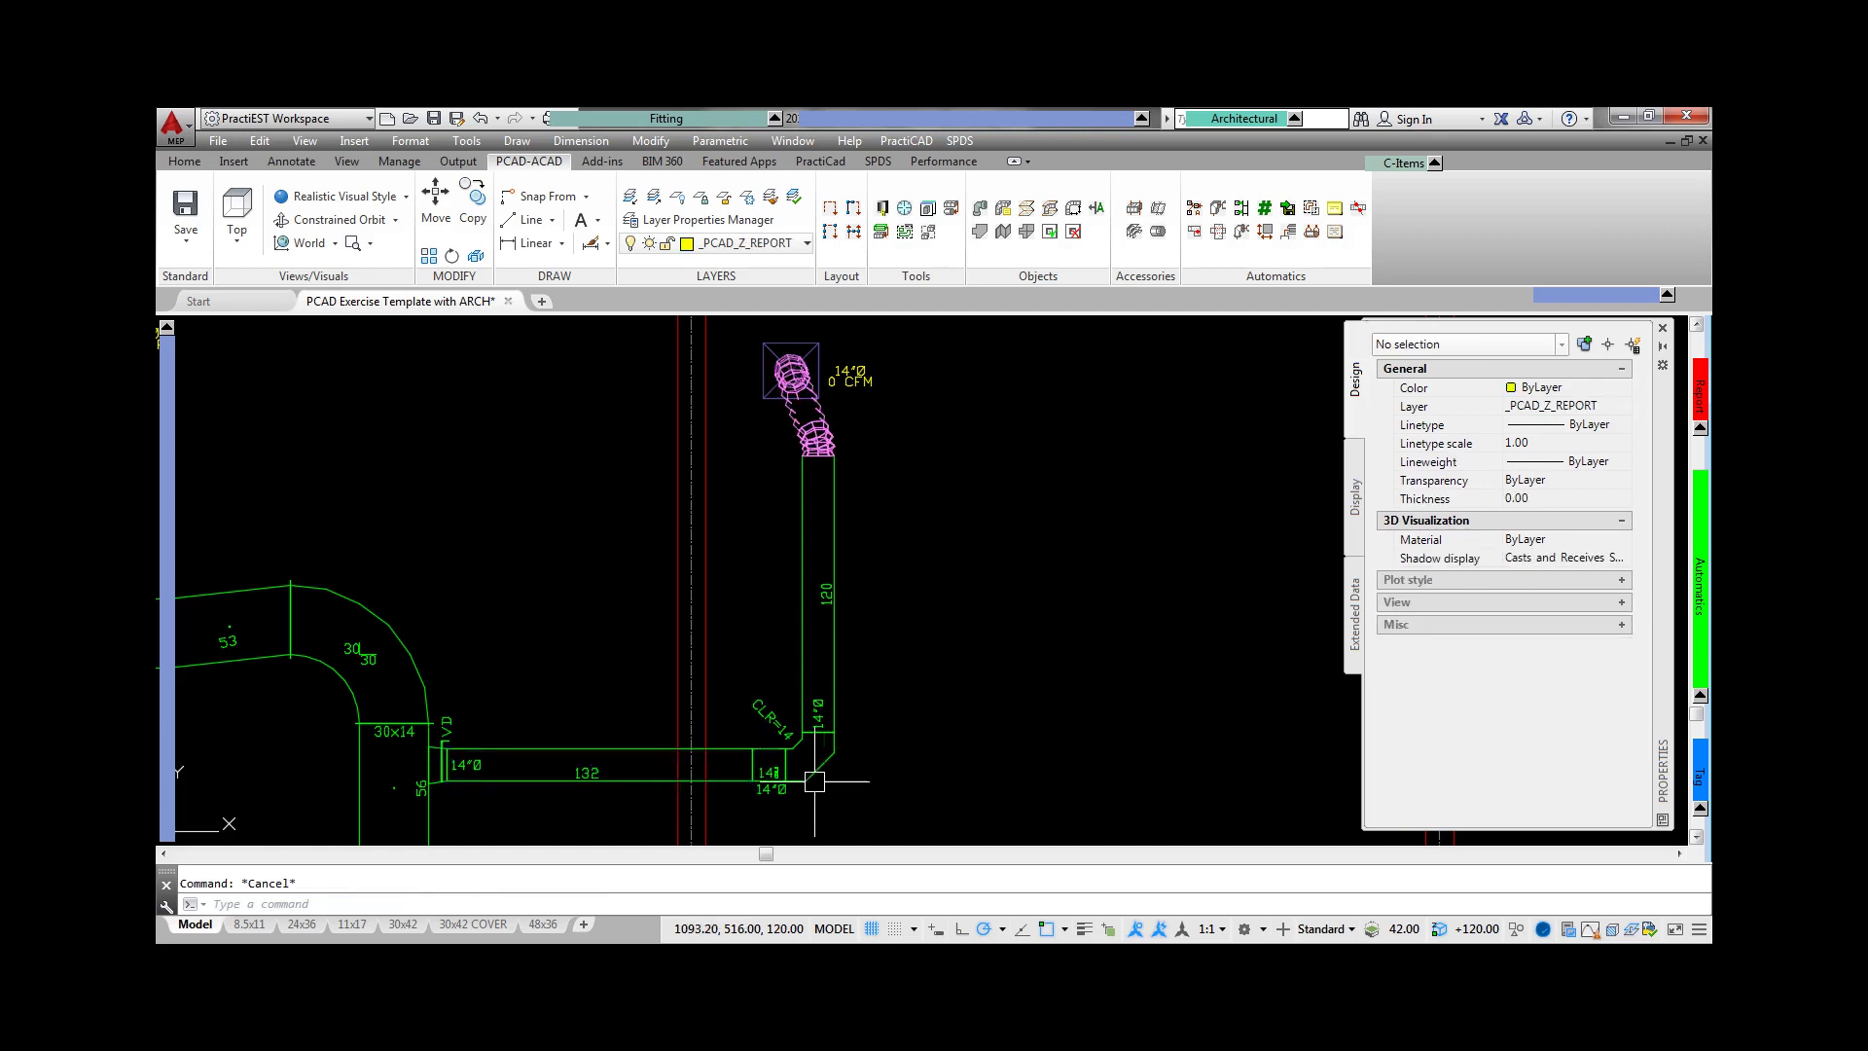
# - Set the length of the horizontal 14-inch round duct to 120
pyautogui.click(1576, 617)
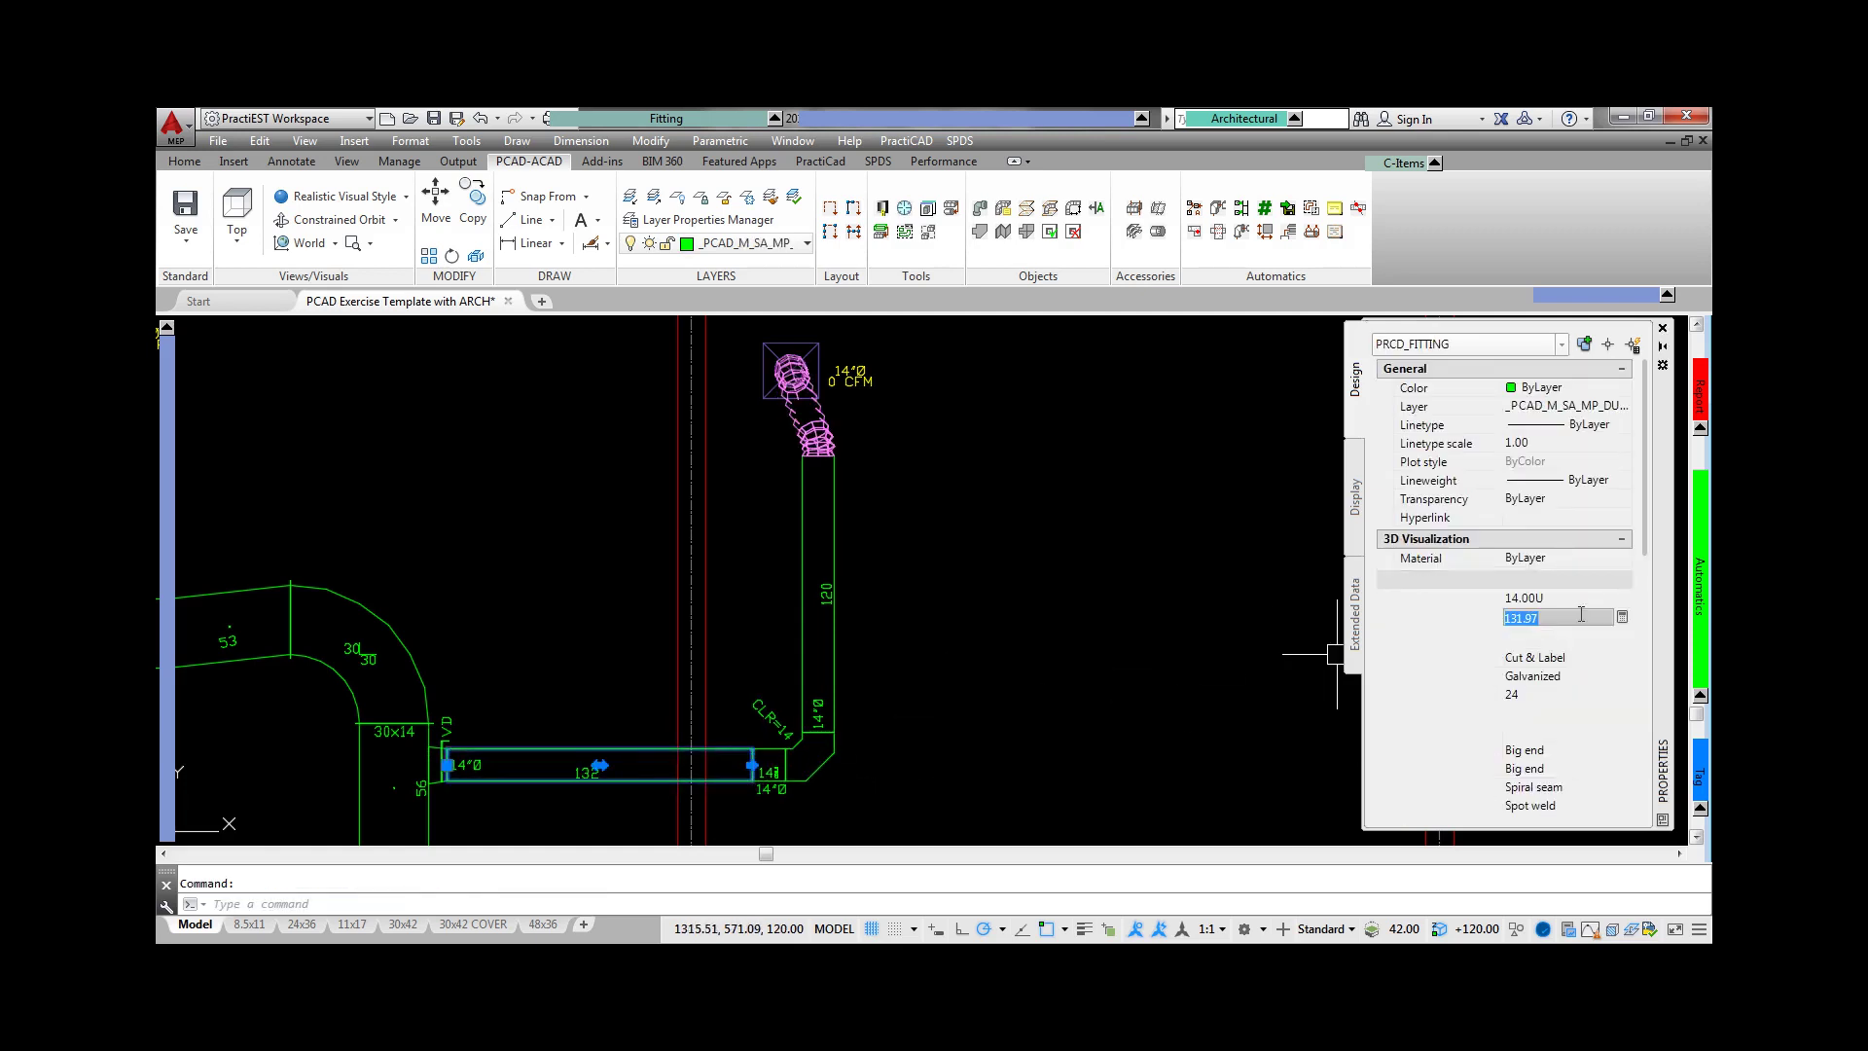
pyautogui.write('120')
pyautogui.press('Return')
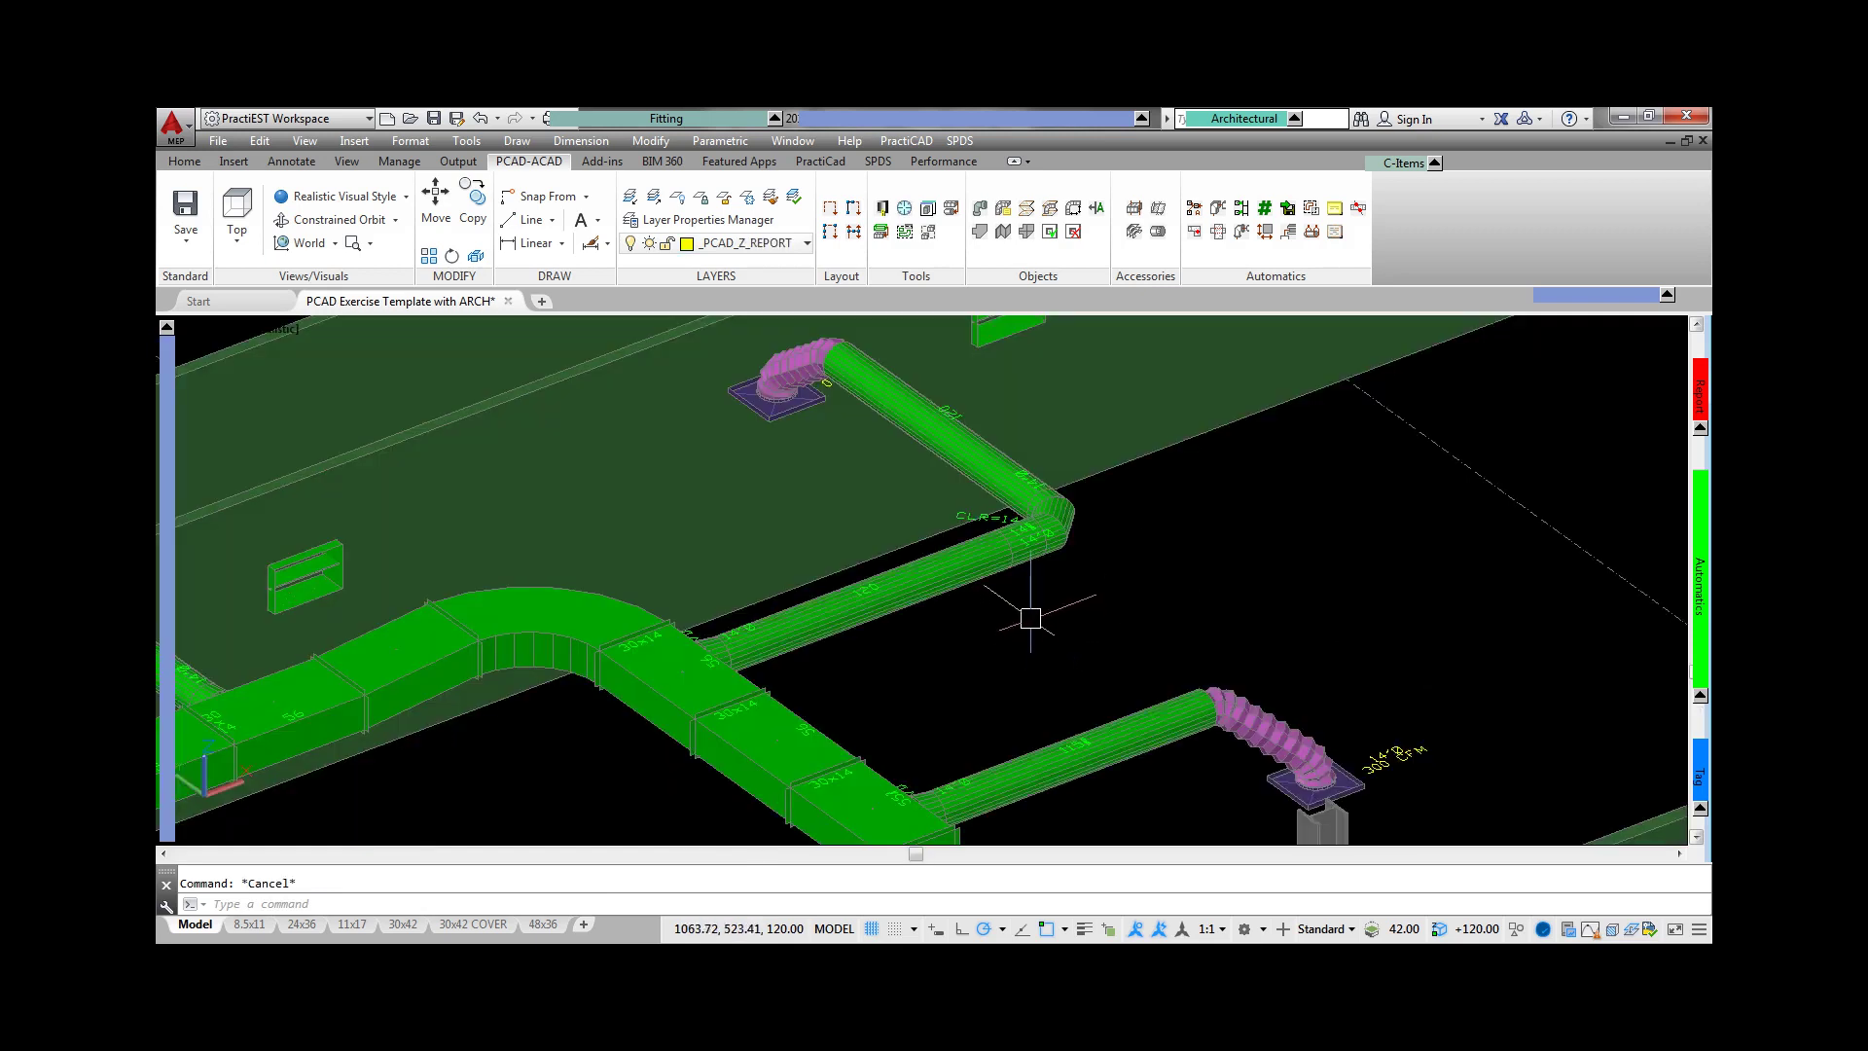
# - Delete the round duct between the main duct's tap and the gored elbow, and raise the elbow with its attached run
pyautogui.click(1030, 618)
pyautogui.click(1007, 537)
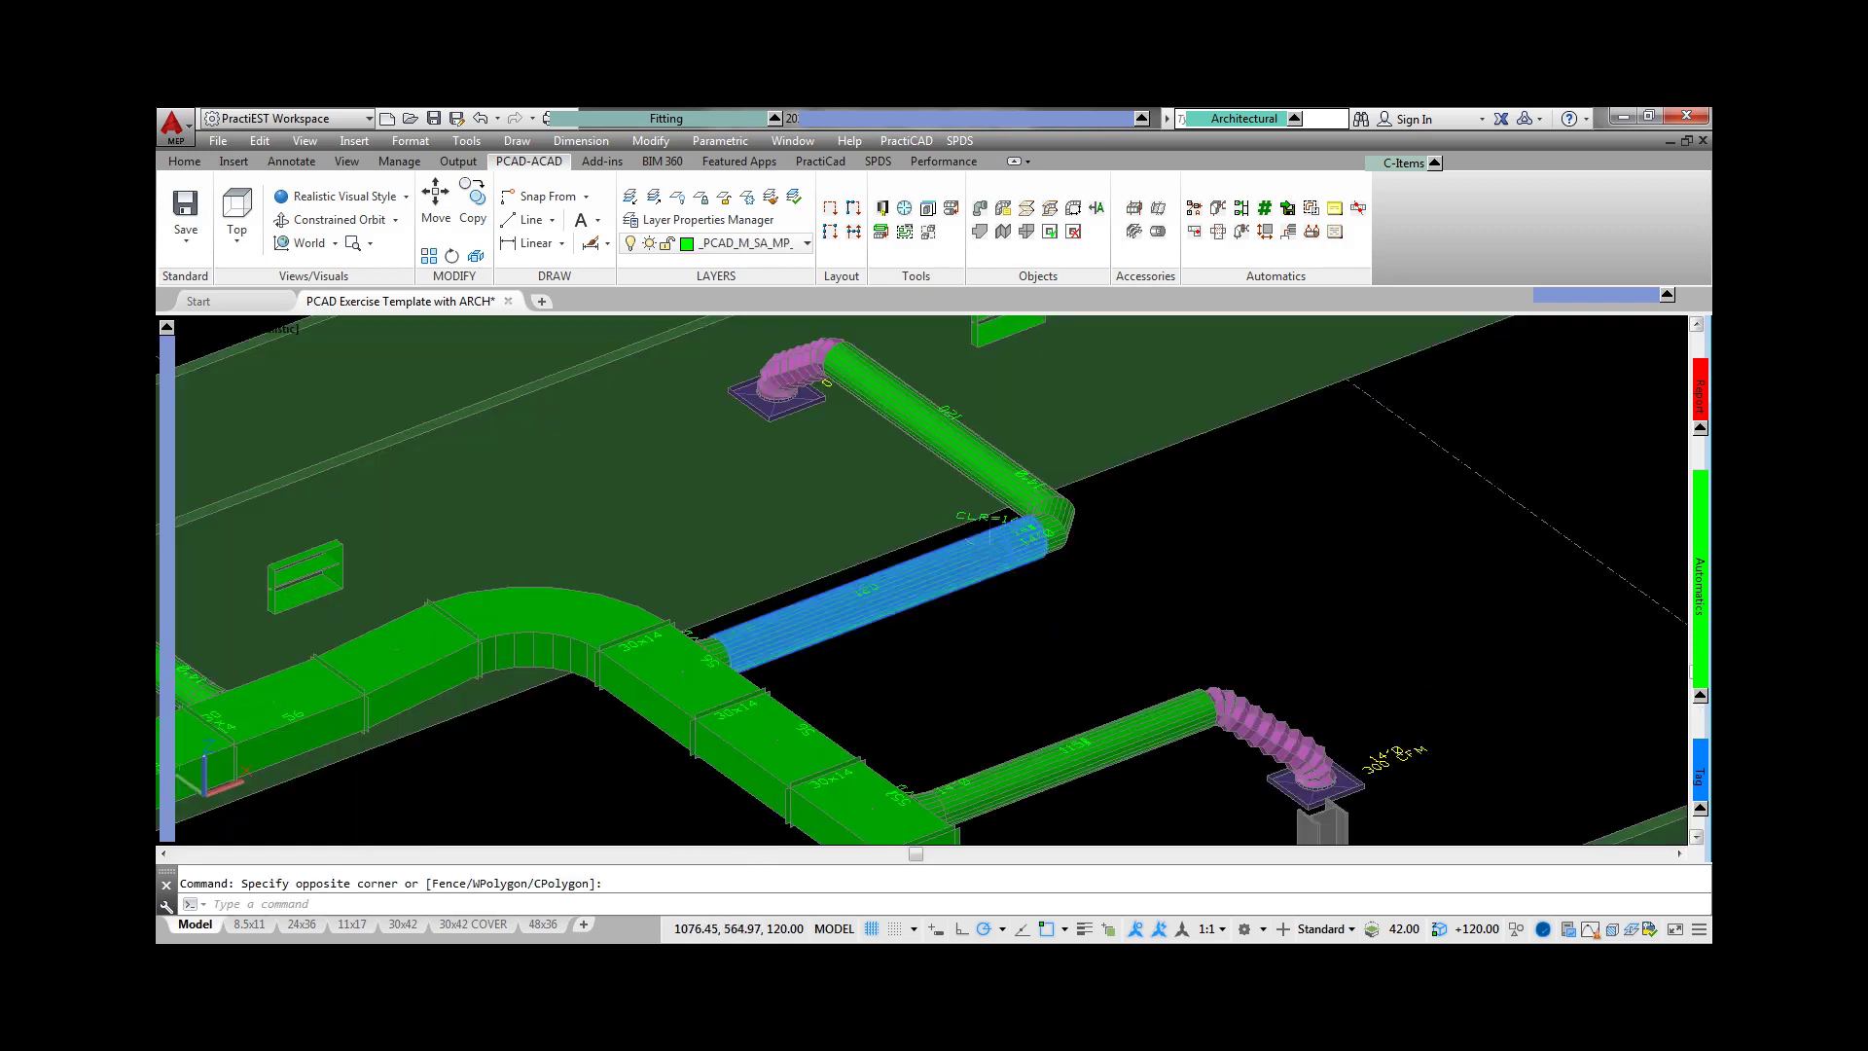
pyautogui.press('Delete')
pyautogui.click(1037, 555)
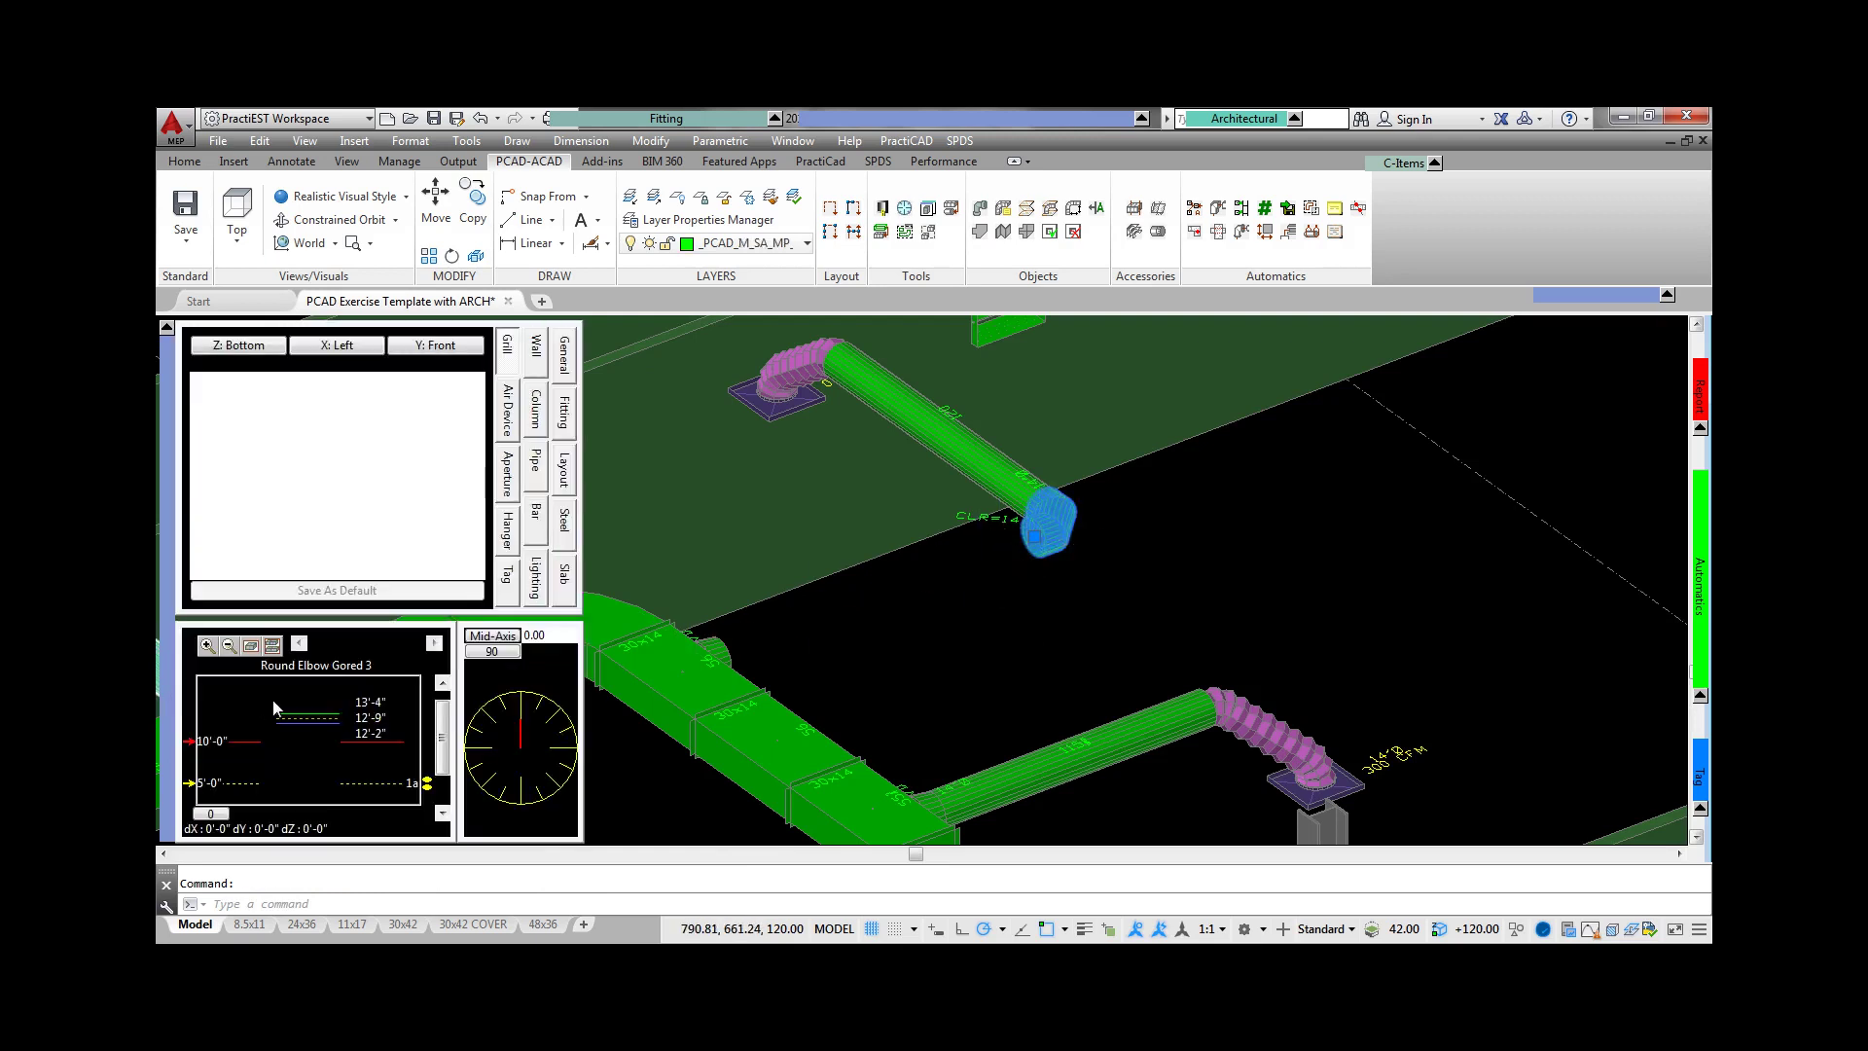
pyautogui.click(389, 705)
pyautogui.press('Escape')
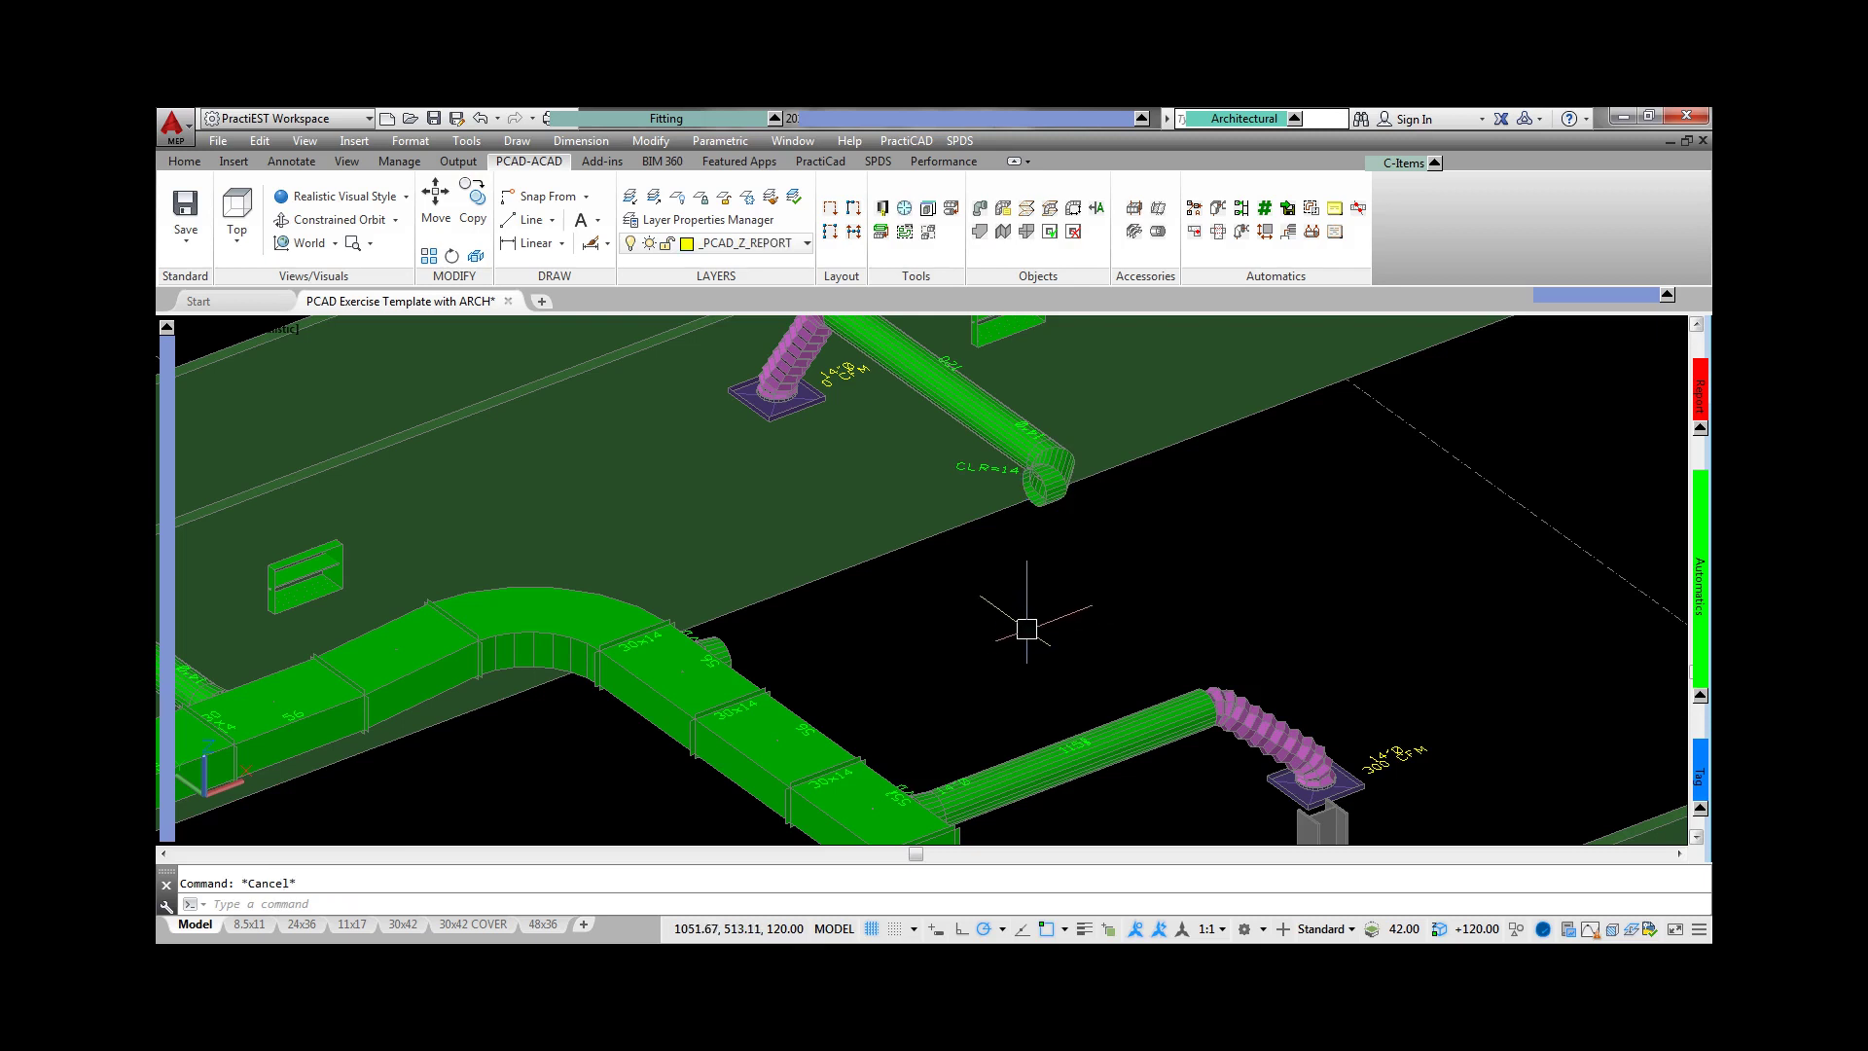
# - Automatically connect the raised elbow to the main duct's open round tap with duct pieces and elbows
pyautogui.moveTo(1704, 572)
pyautogui.click(1281, 525)
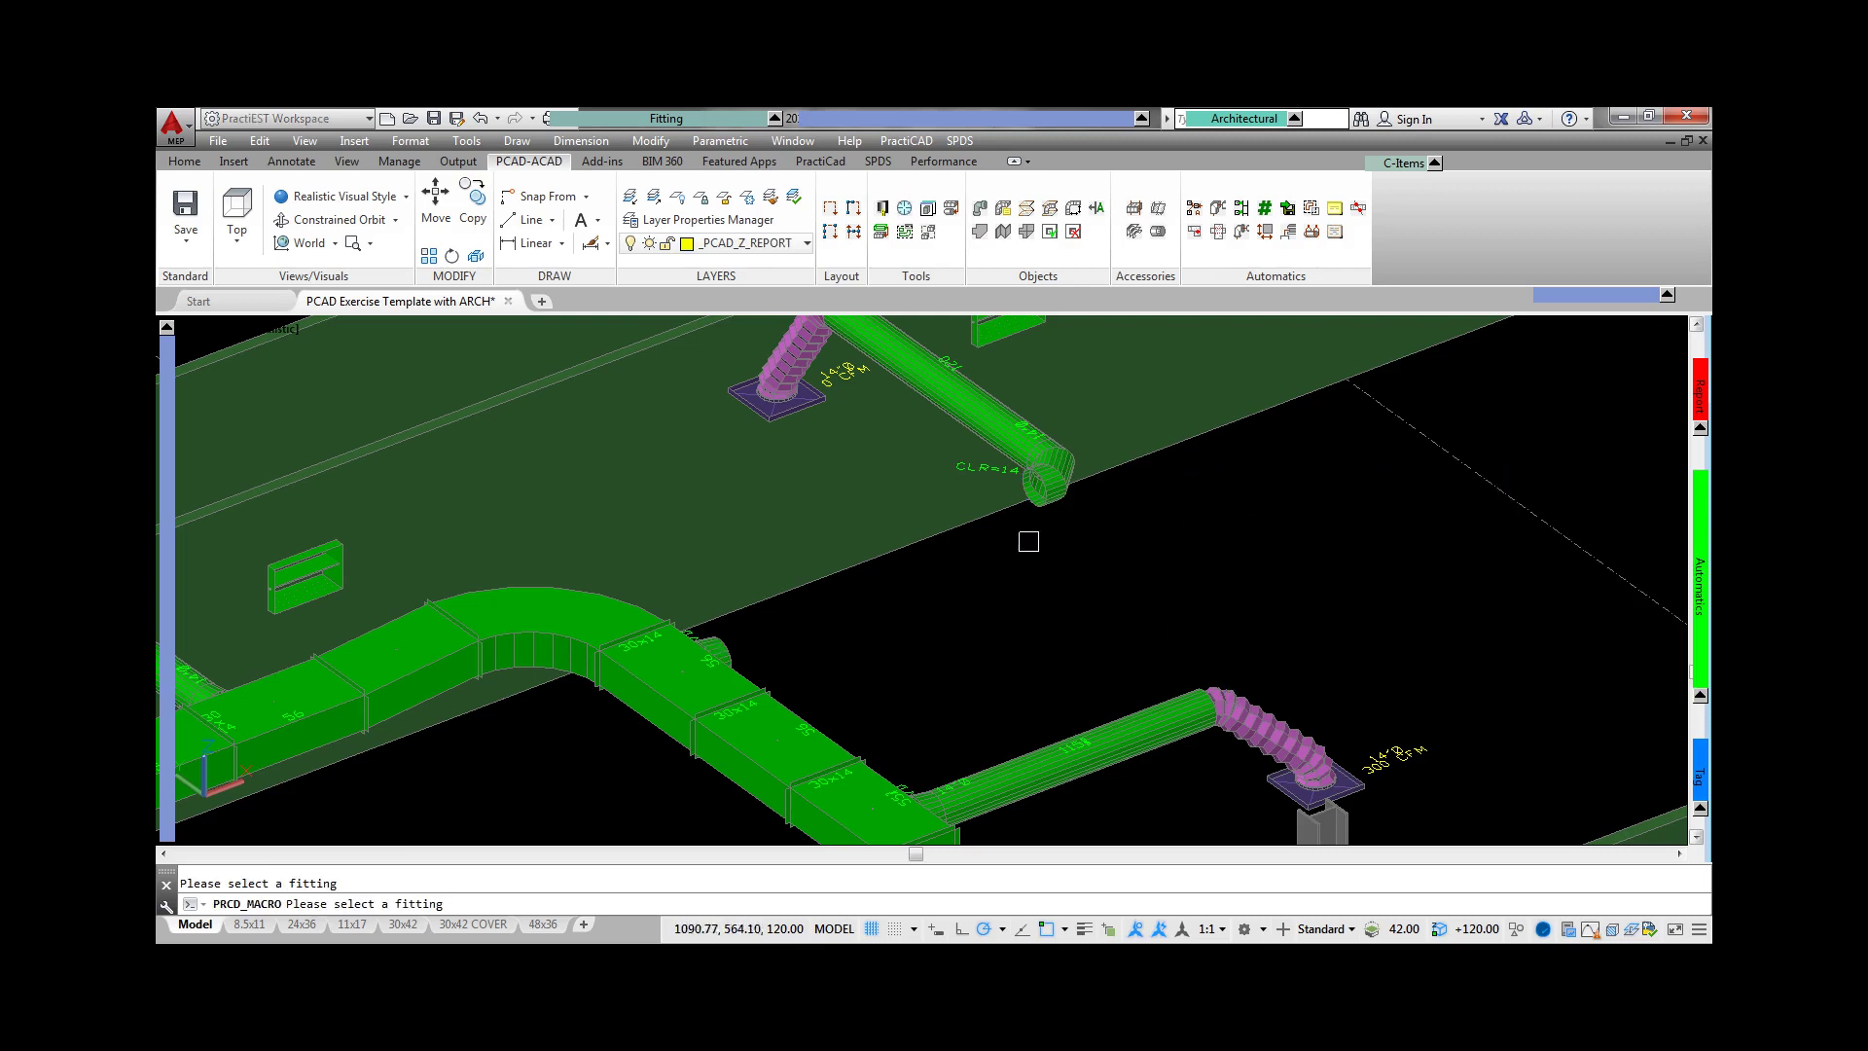
pyautogui.click(1048, 514)
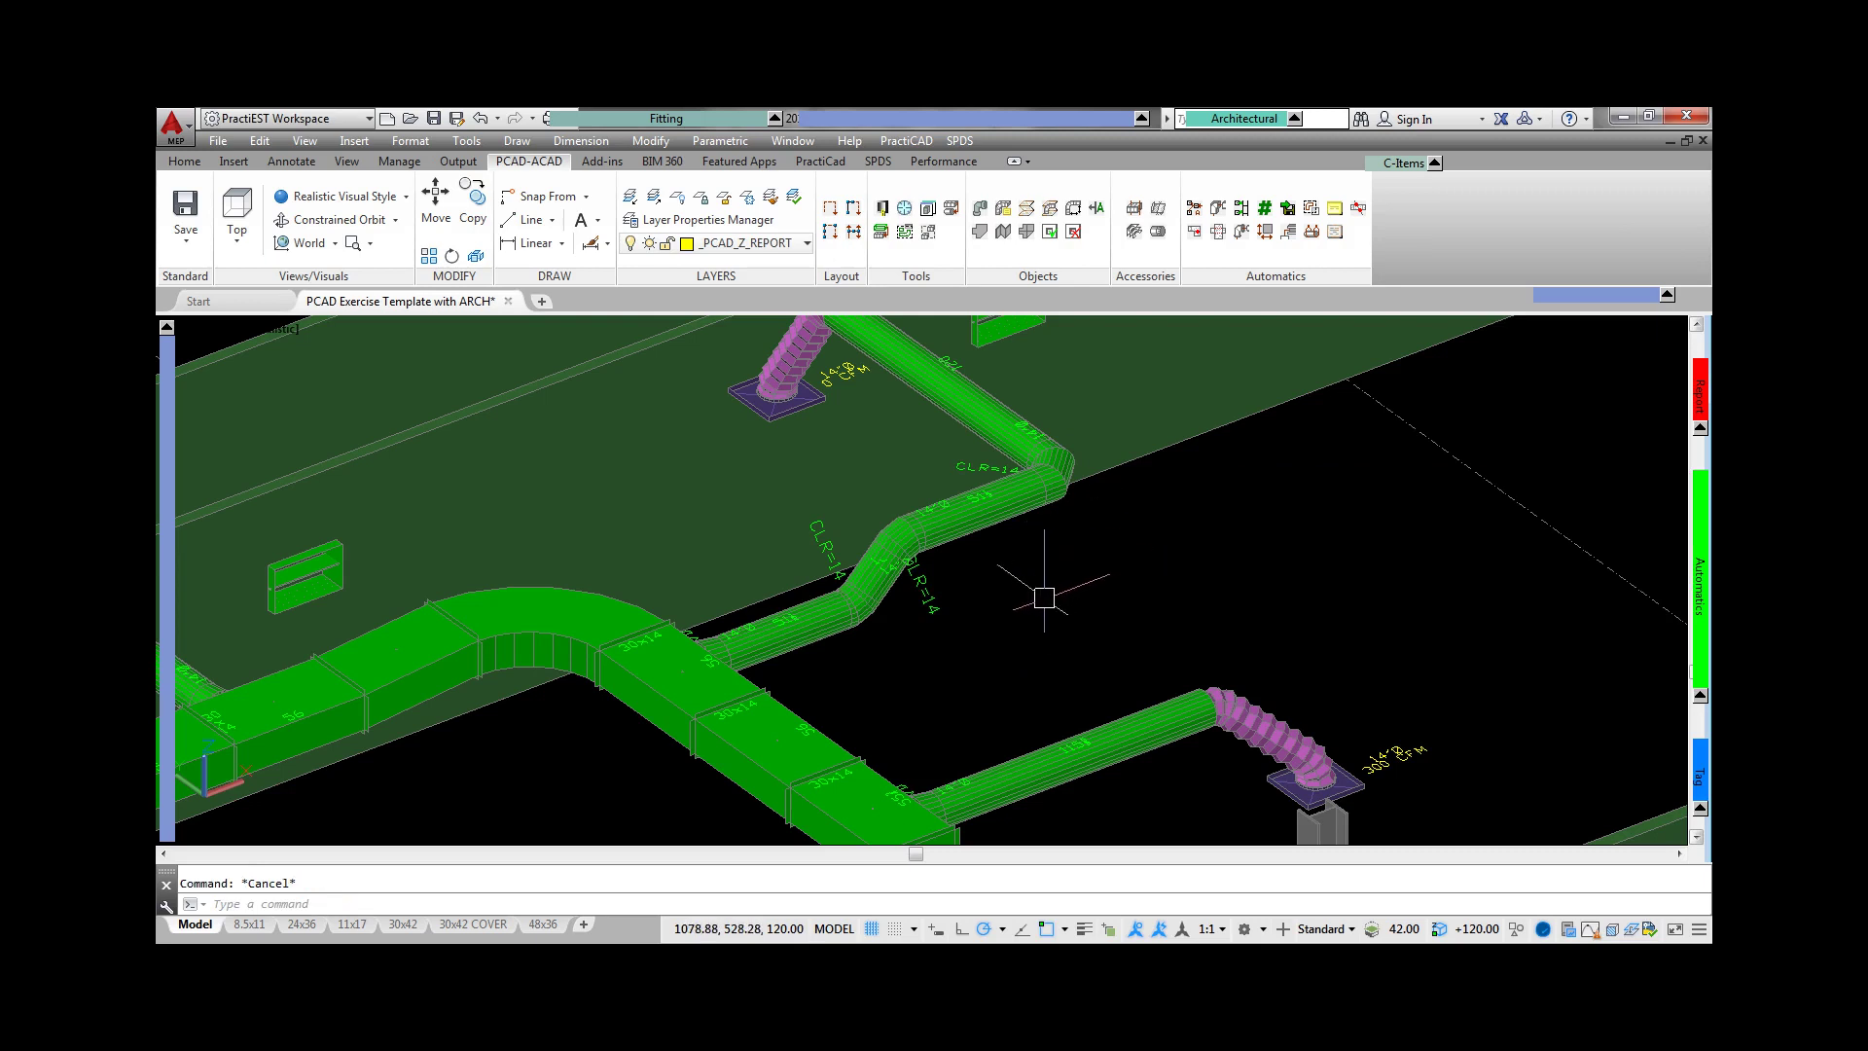
# - Set the angle of the upper 45-degree elbow in the new round connection to 40
pyautogui.doubleClick(902, 528)
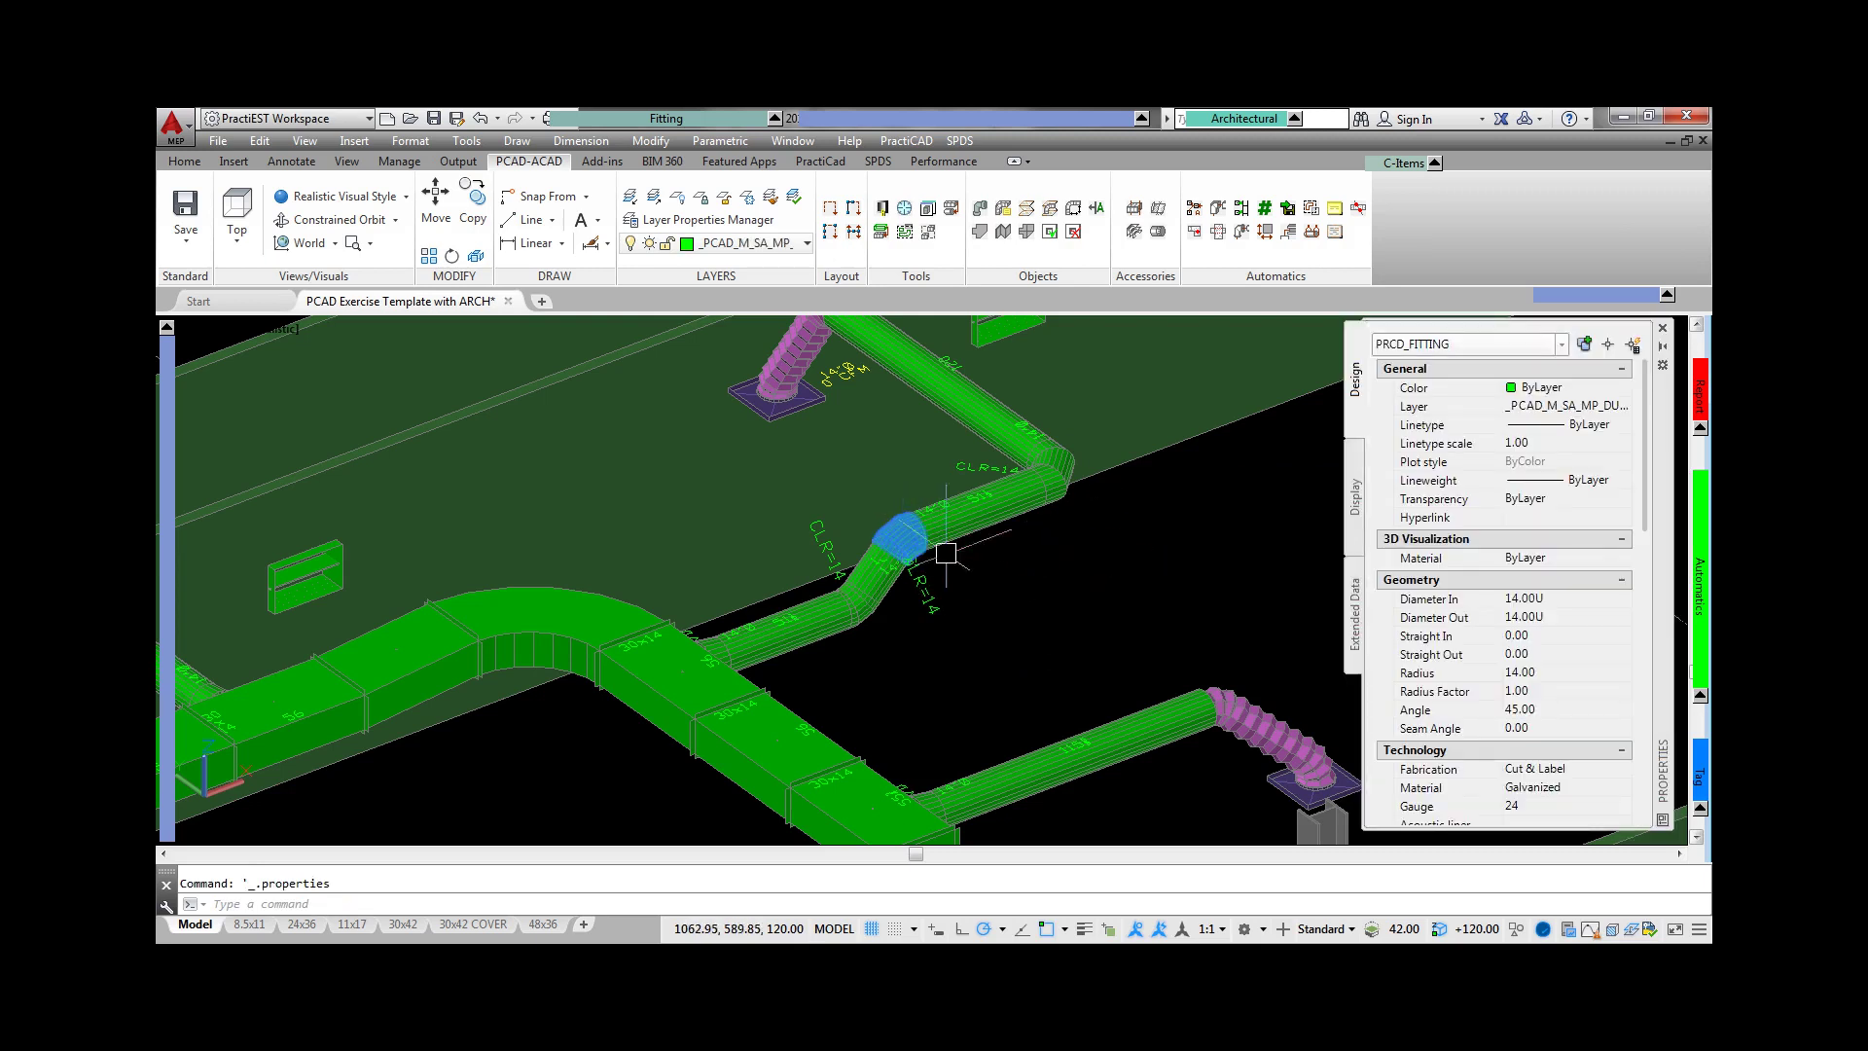
pyautogui.click(1581, 711)
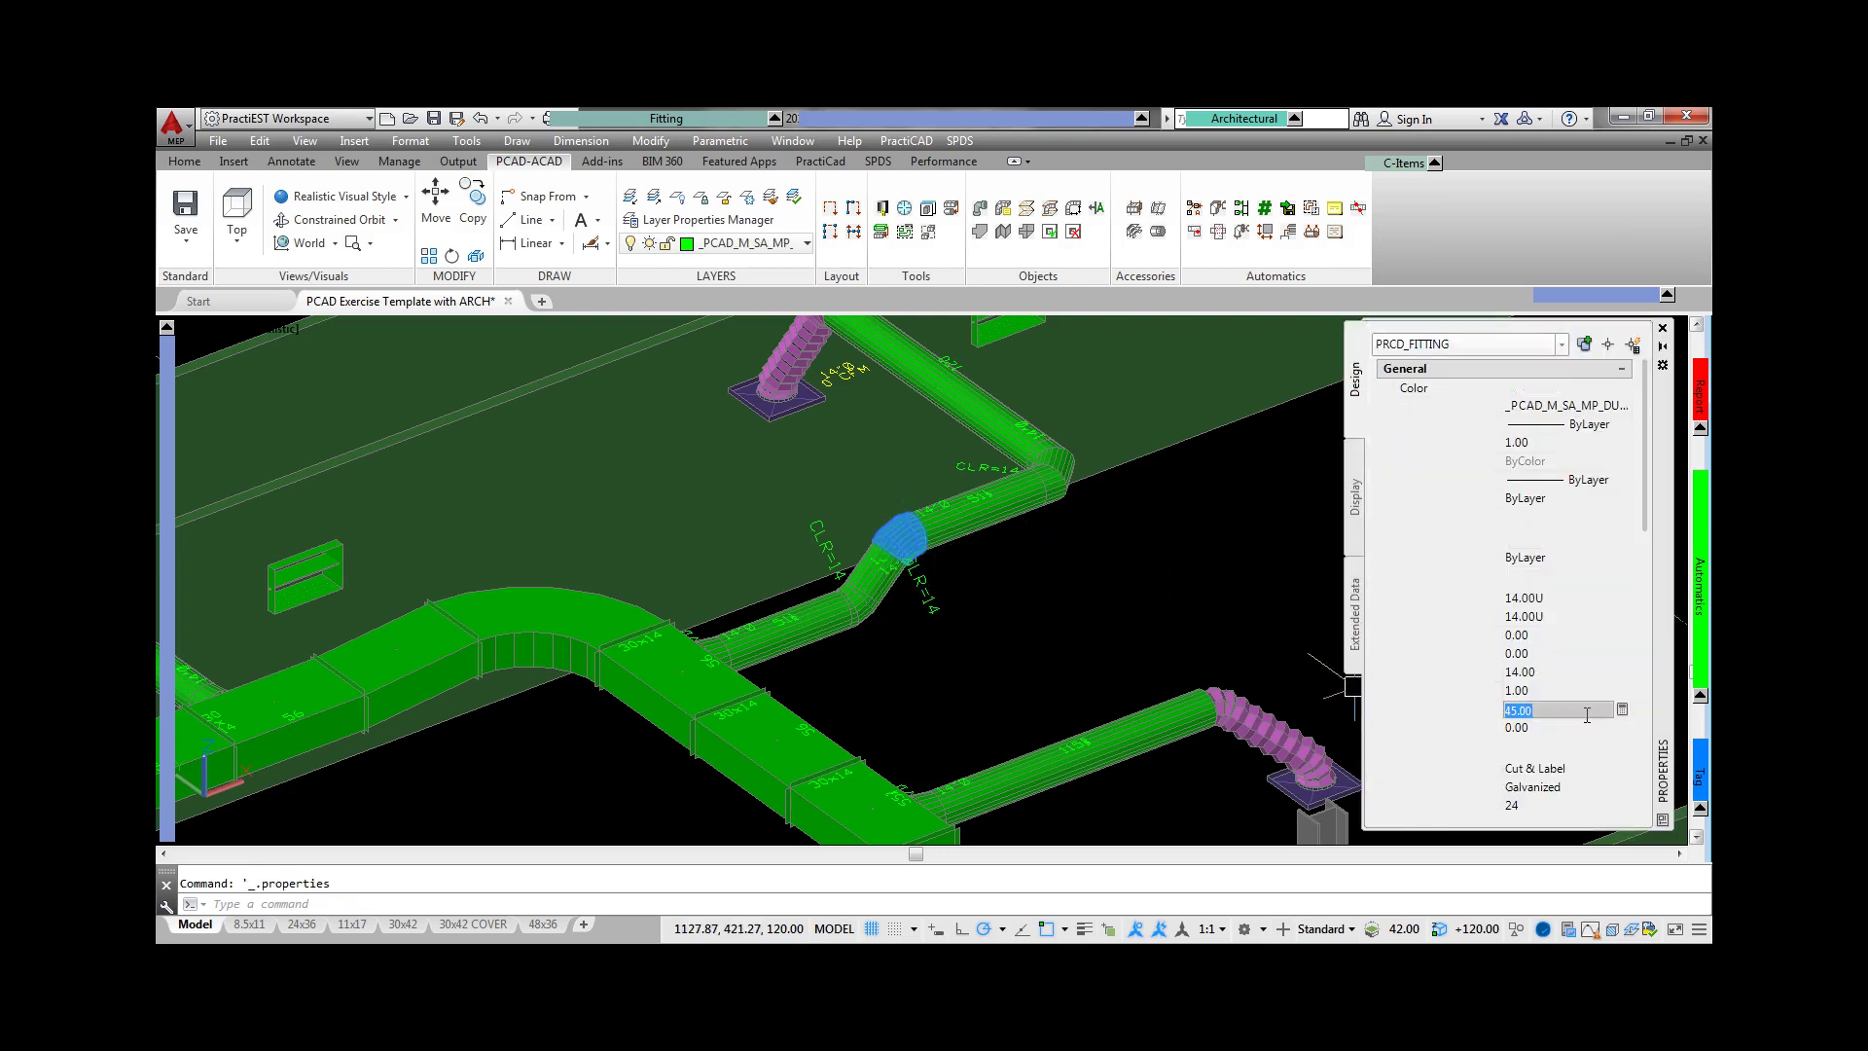
pyautogui.write('40')
pyautogui.press('Tab')
pyautogui.press('Escape')
pyautogui.press('Escape')
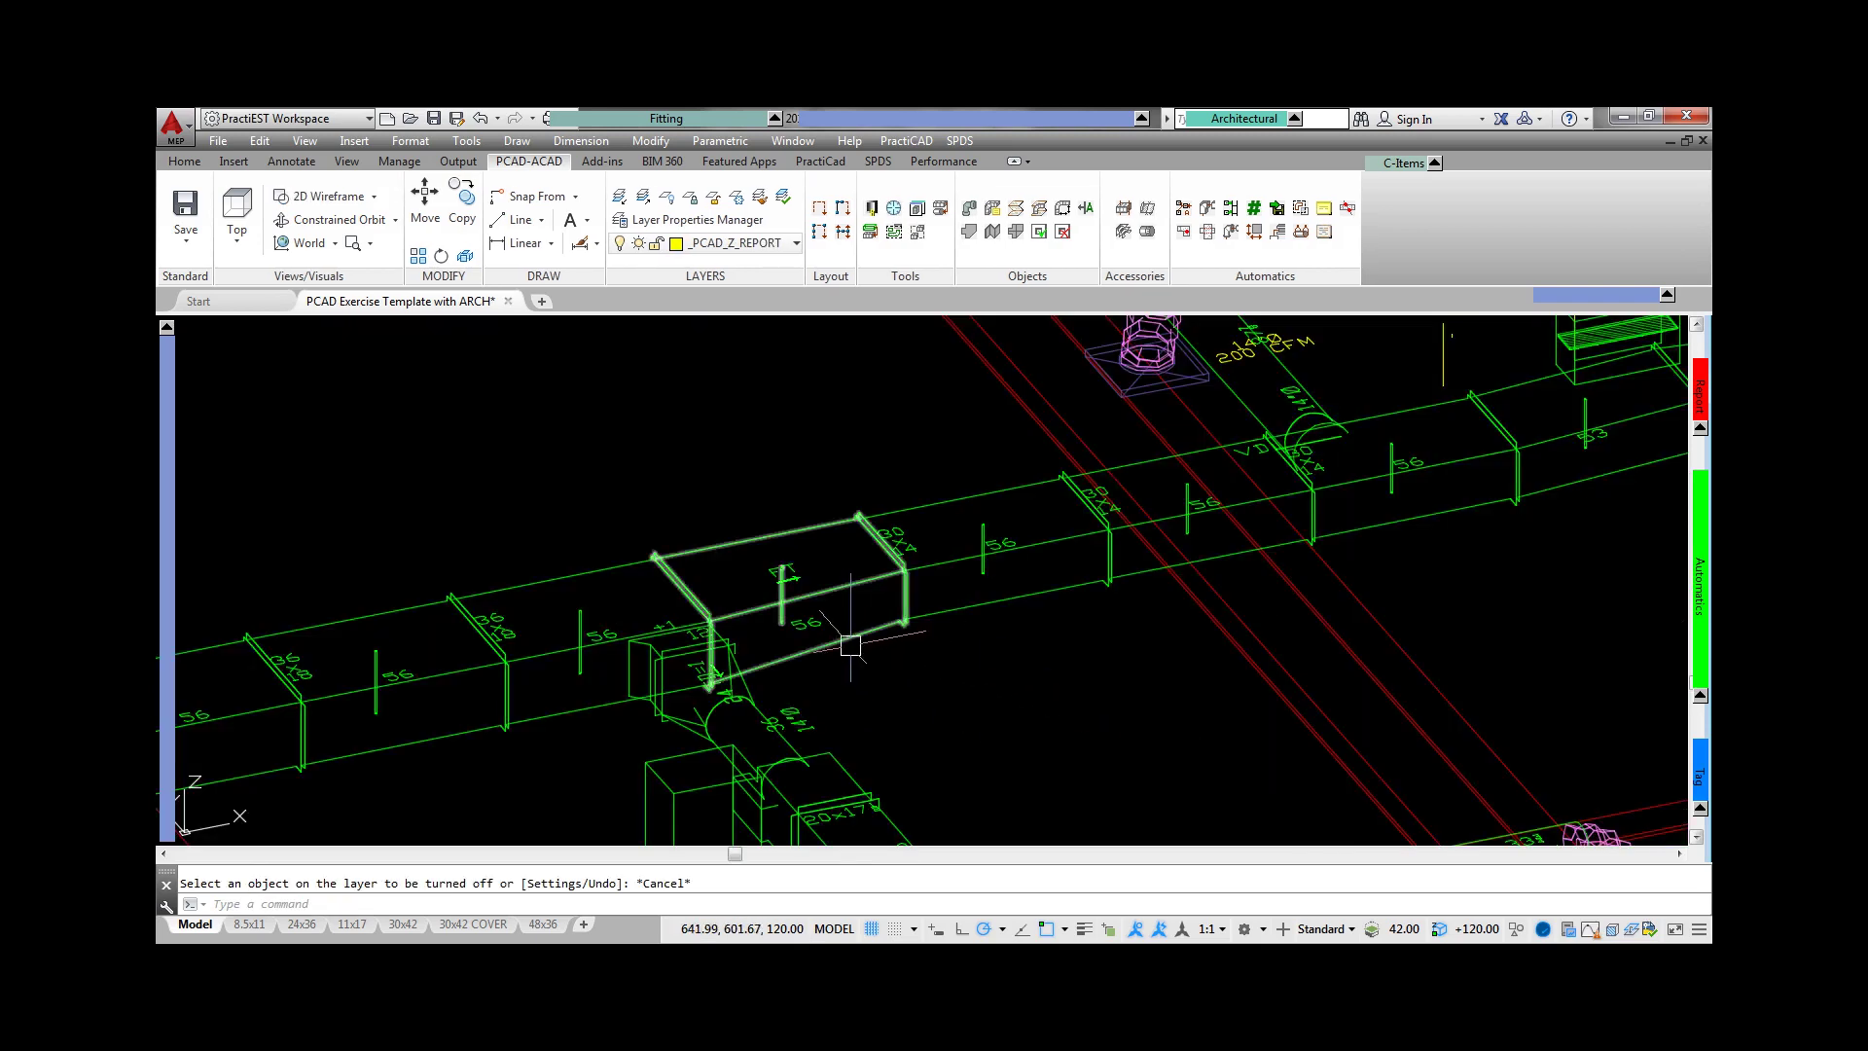
# - Set the Top Change of the 36x18 to 30x14 transition in the main duct to 4
pyautogui.doubleClick(851, 645)
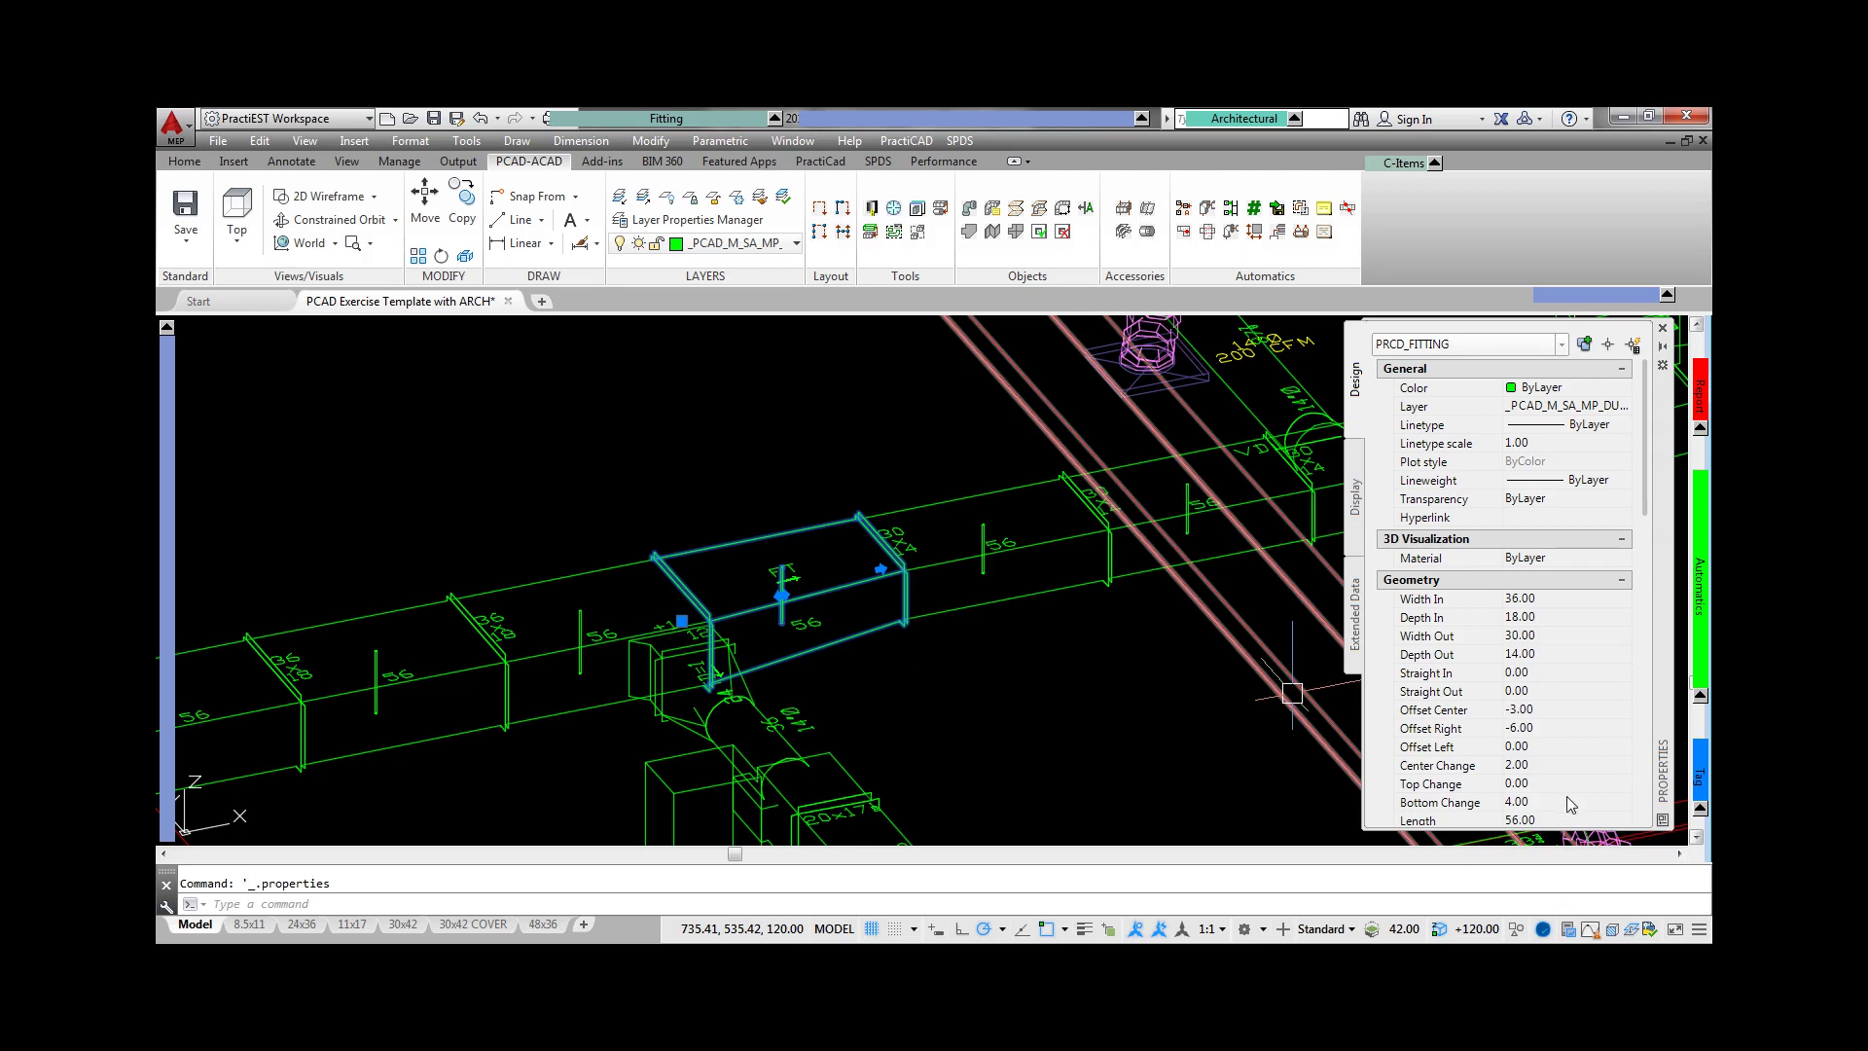
pyautogui.click(1566, 784)
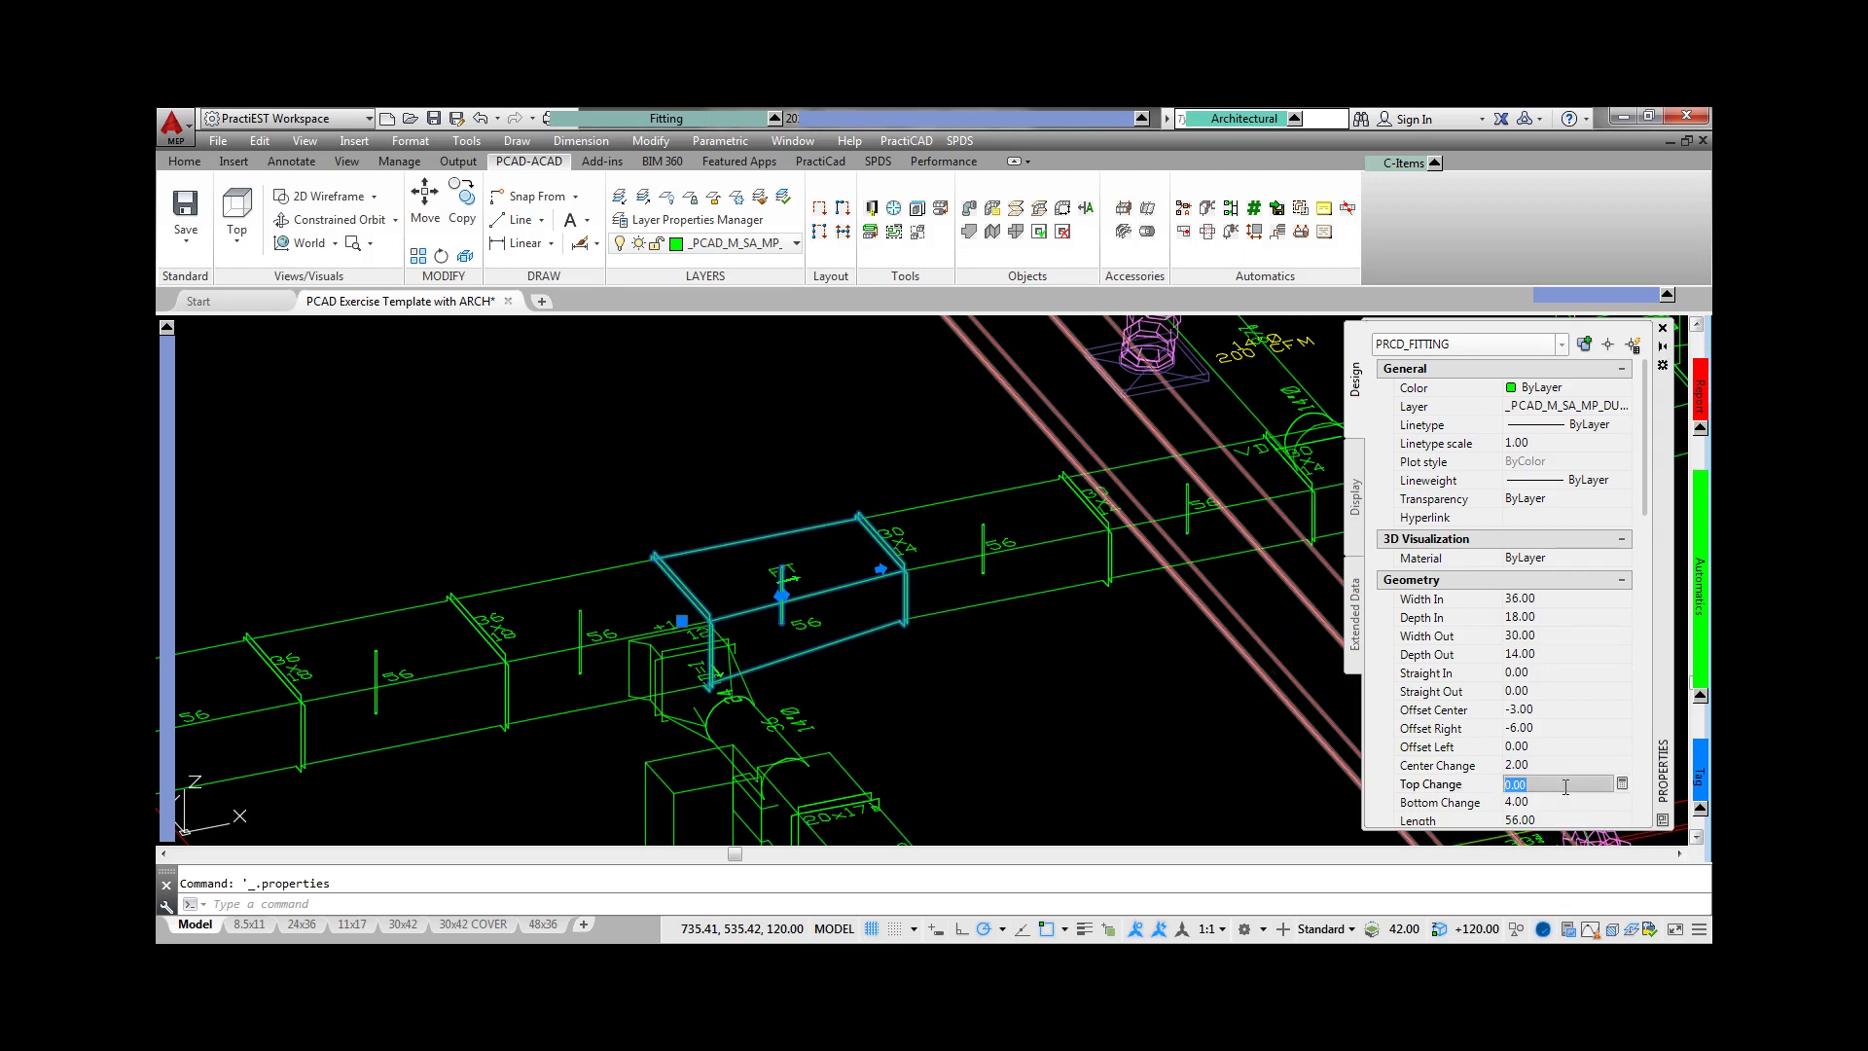
pyautogui.press('Escape')
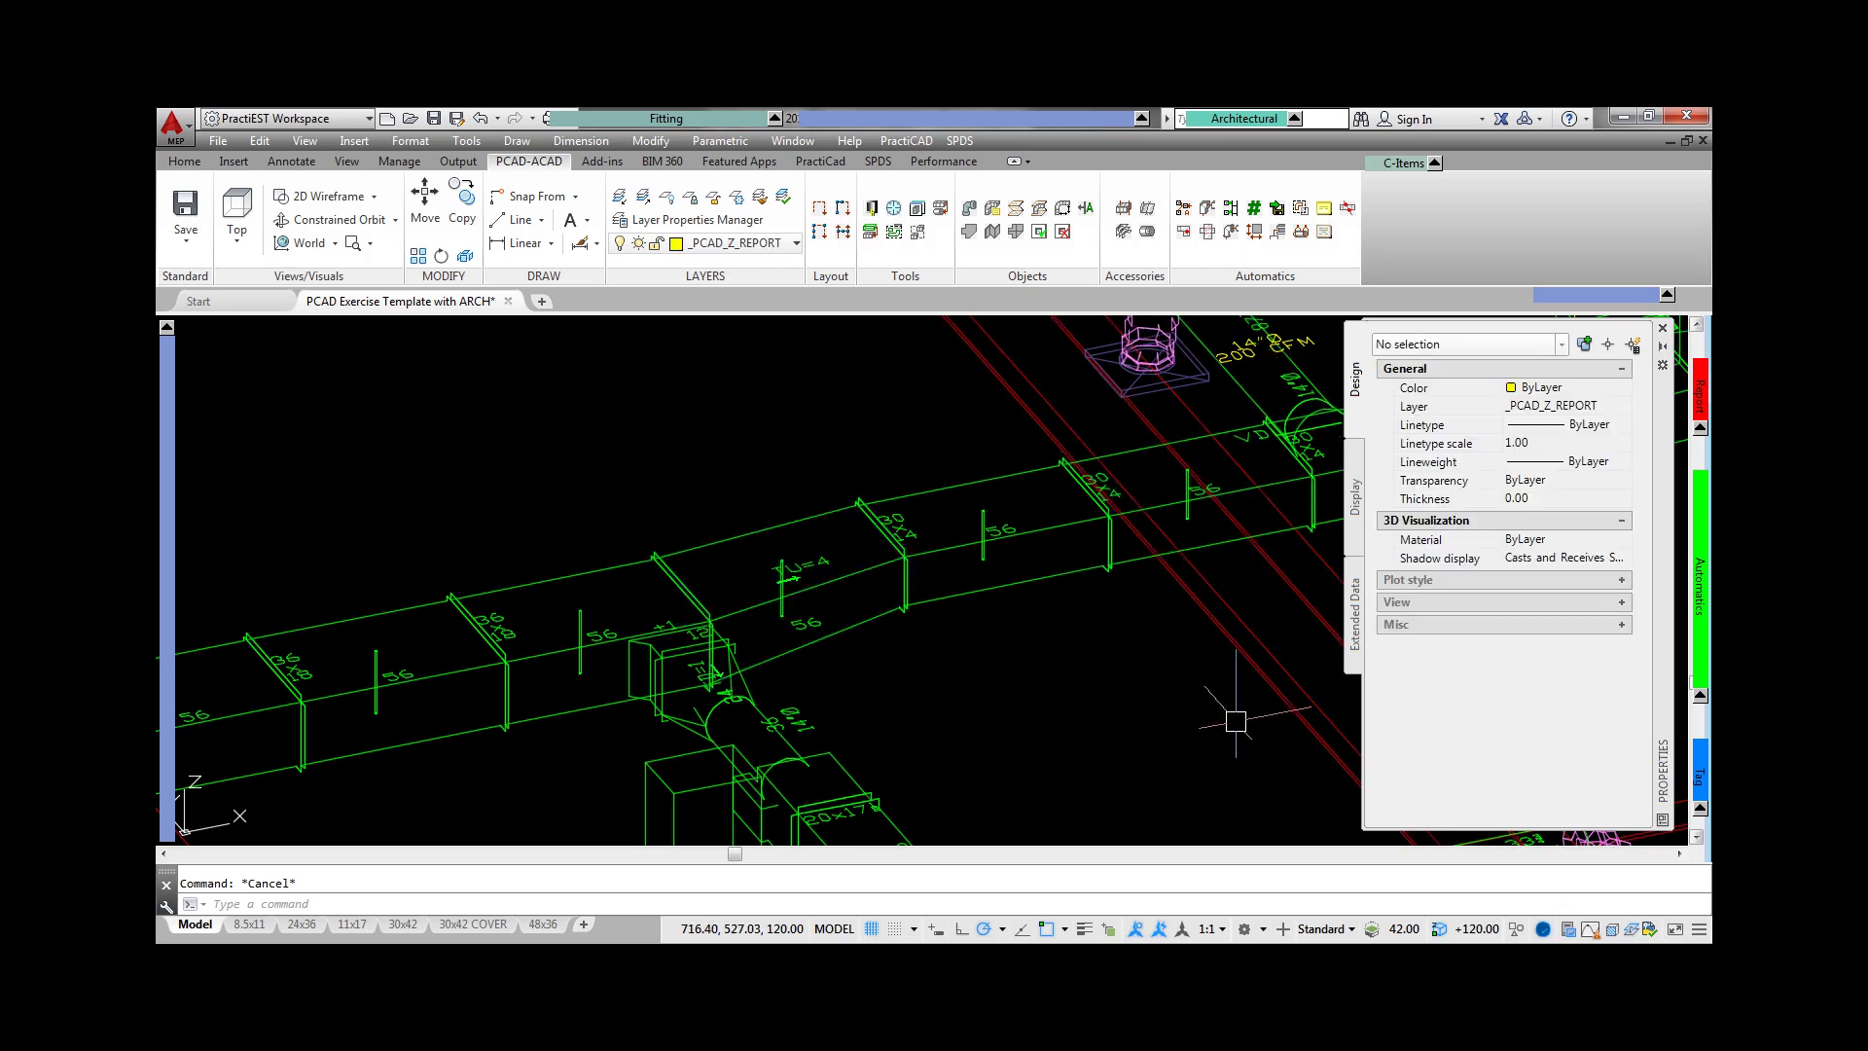
# - Switch the base of the 36x18 to 30x14 transition to its opposite end and set its Top Change to -2
pyautogui.click(858, 637)
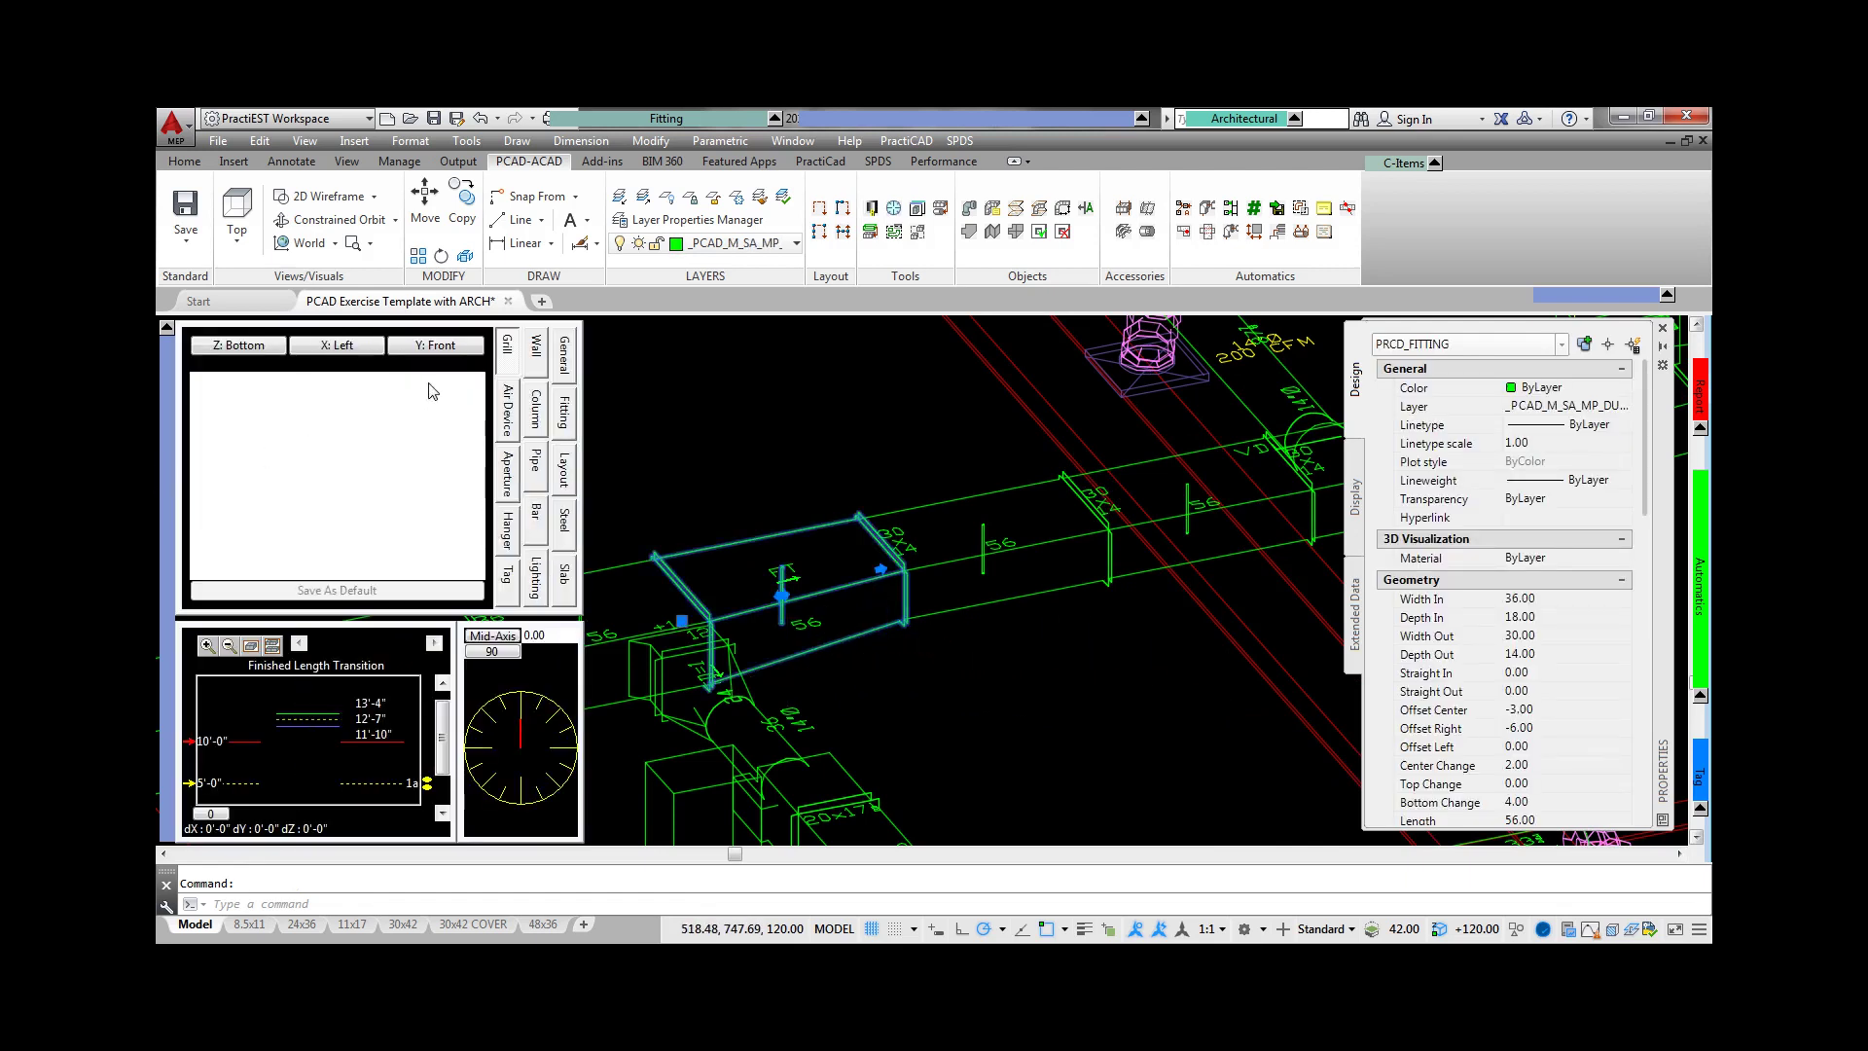
pyautogui.click(567, 415)
pyautogui.click(458, 362)
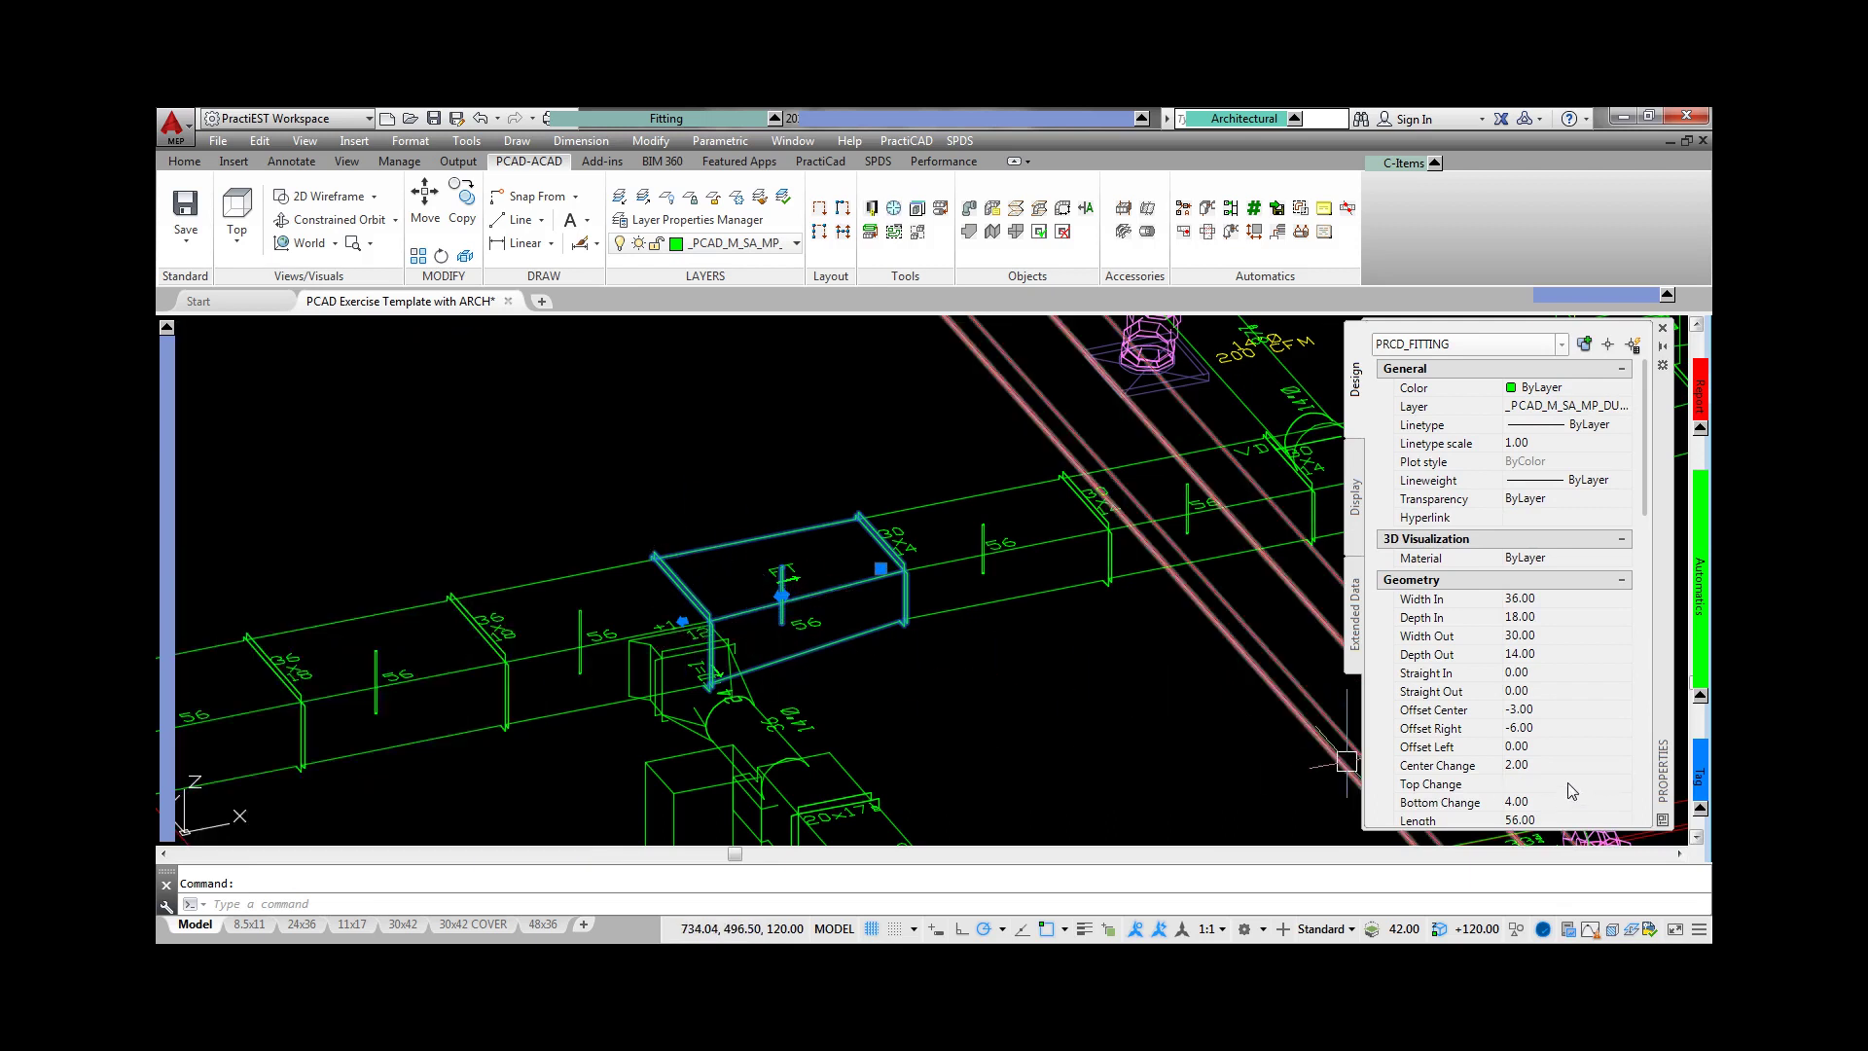
pyautogui.click(1569, 784)
pyautogui.write('-')
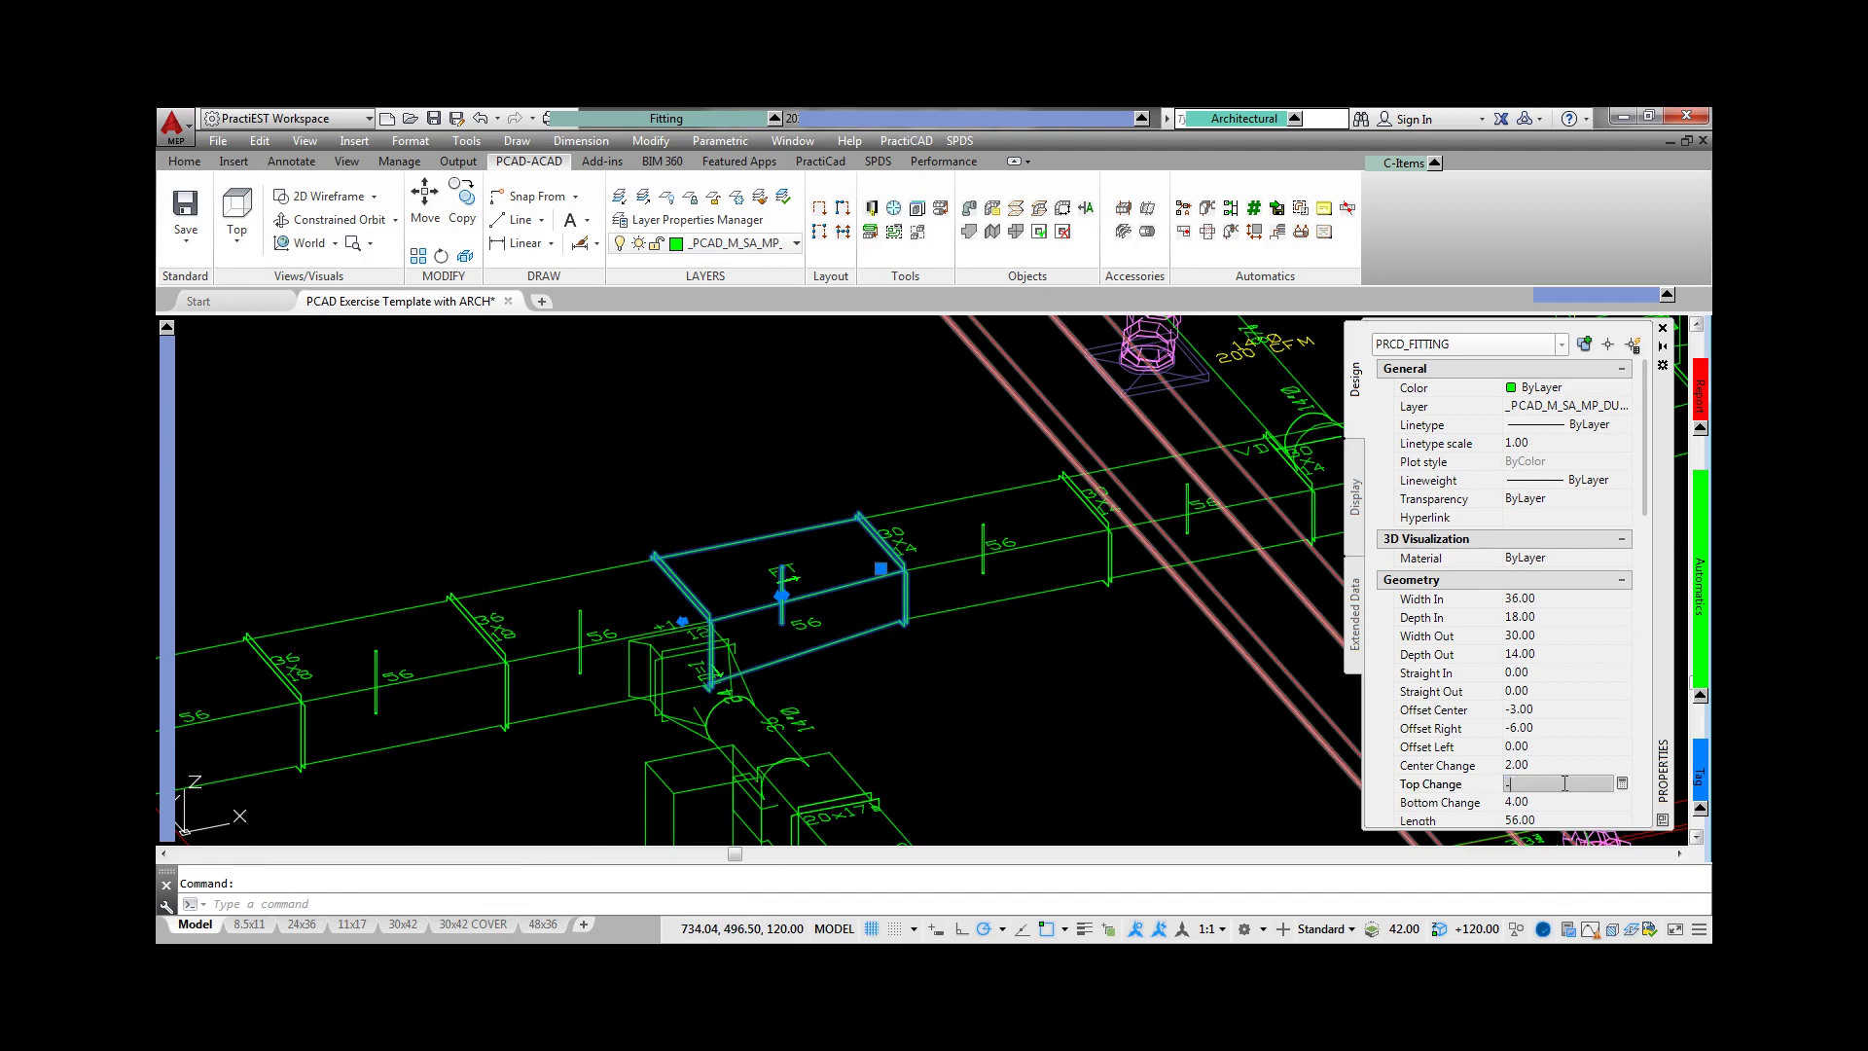
pyautogui.write('2')
pyautogui.press('Return')
pyautogui.press('Escape')
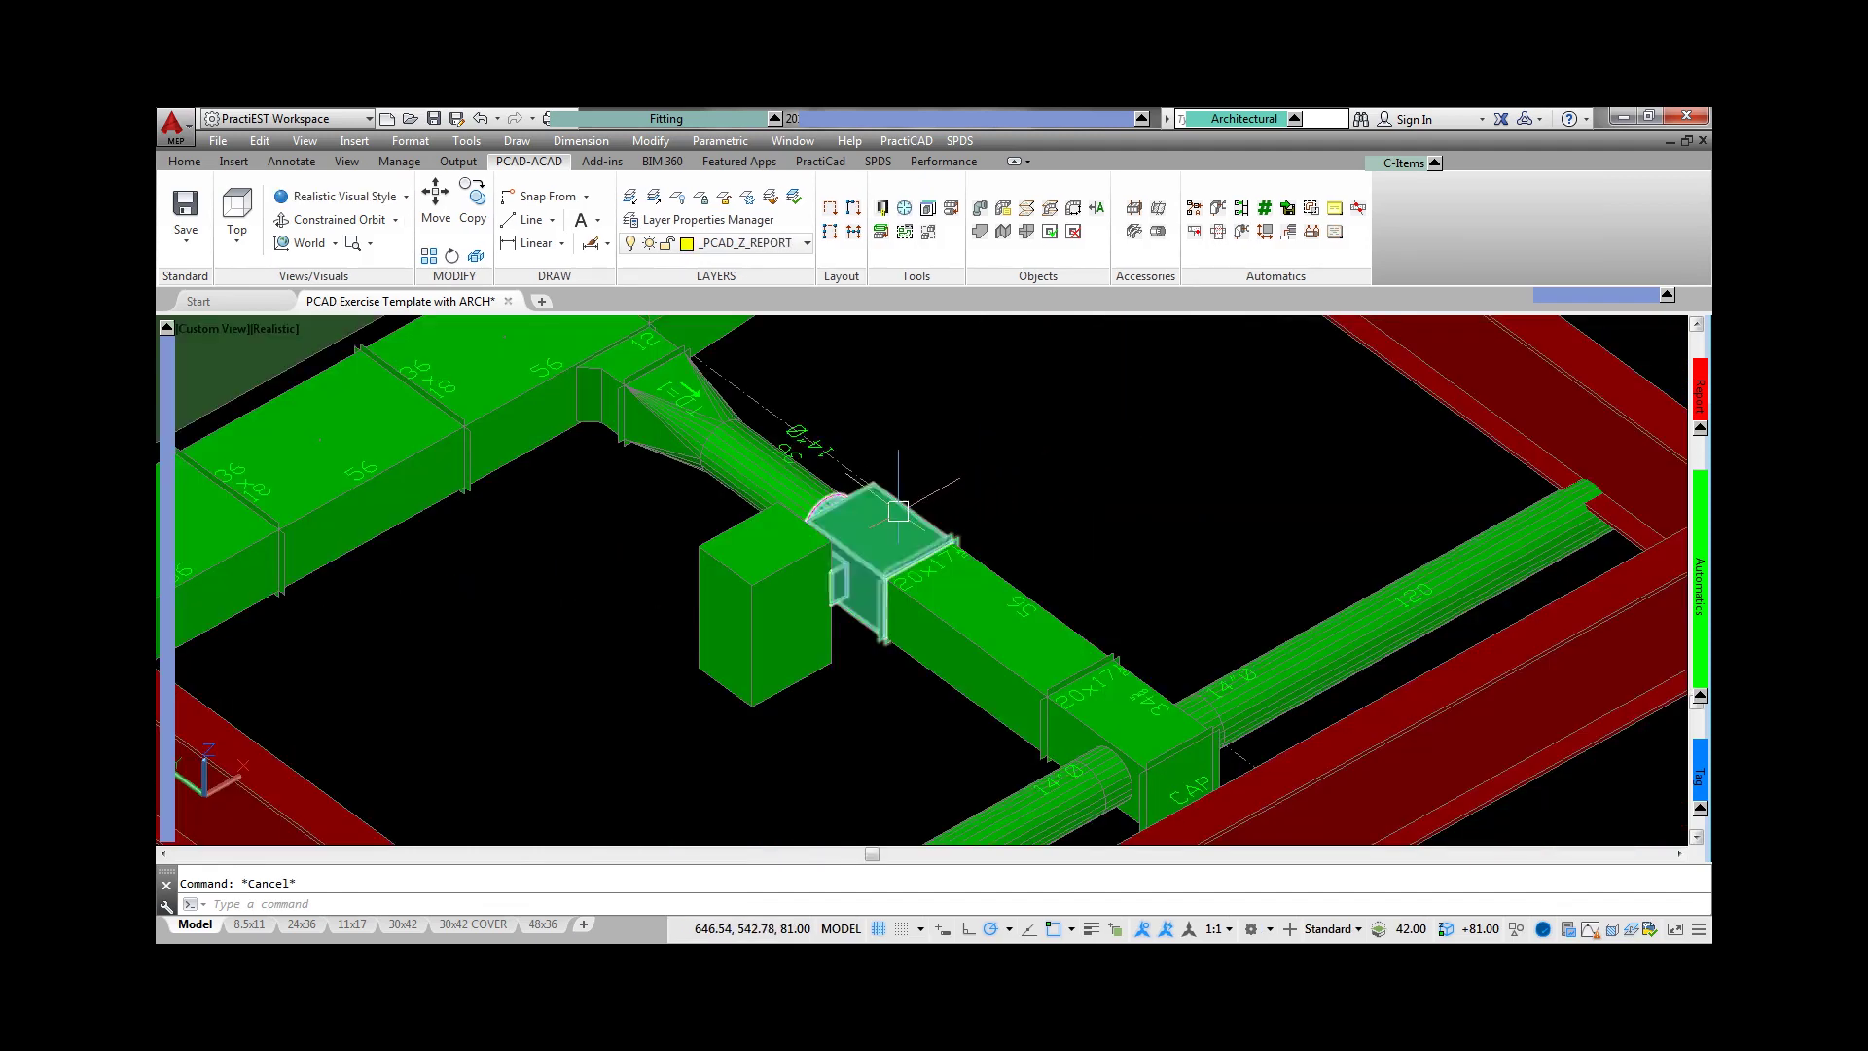
# - Open the box fitting with the 14-inch round inlet for editing and preview it in Realistic style from SW Isometric
pyautogui.click(898, 511)
pyautogui.rightClick(898, 511)
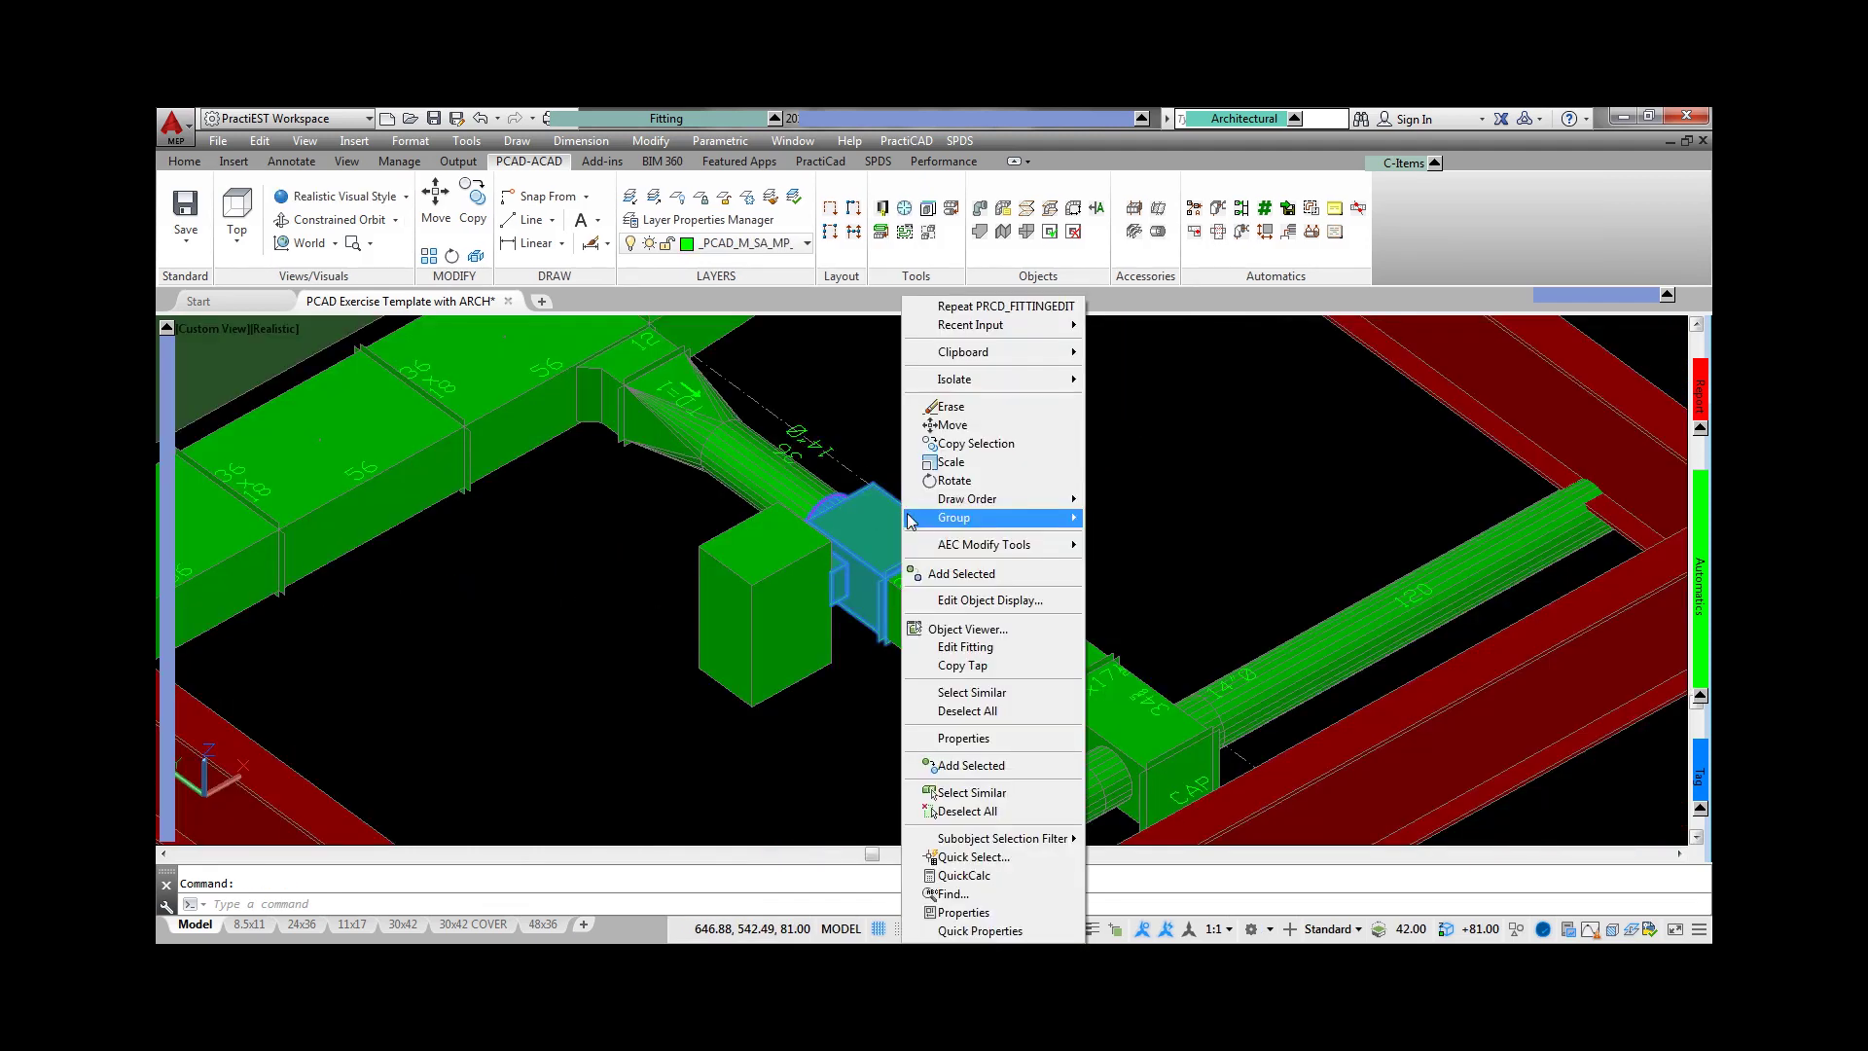
pyautogui.click(969, 647)
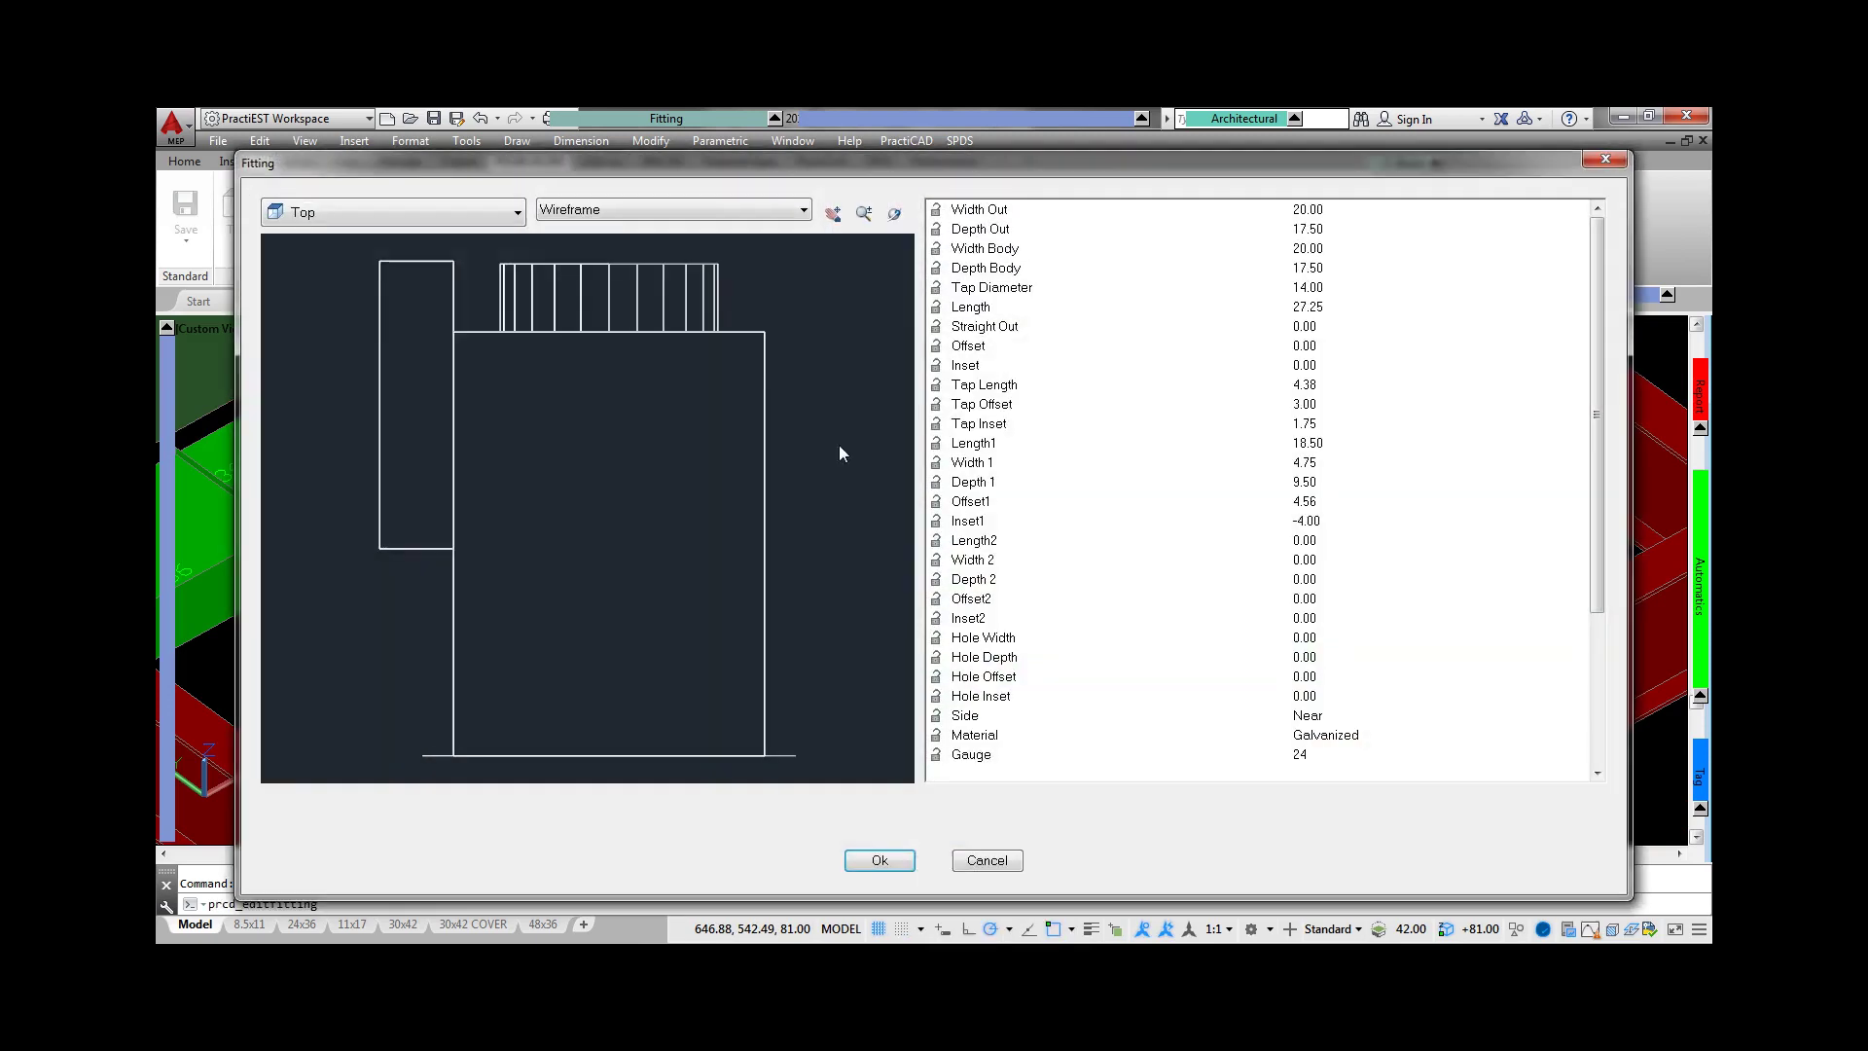
pyautogui.click(604, 209)
pyautogui.click(622, 254)
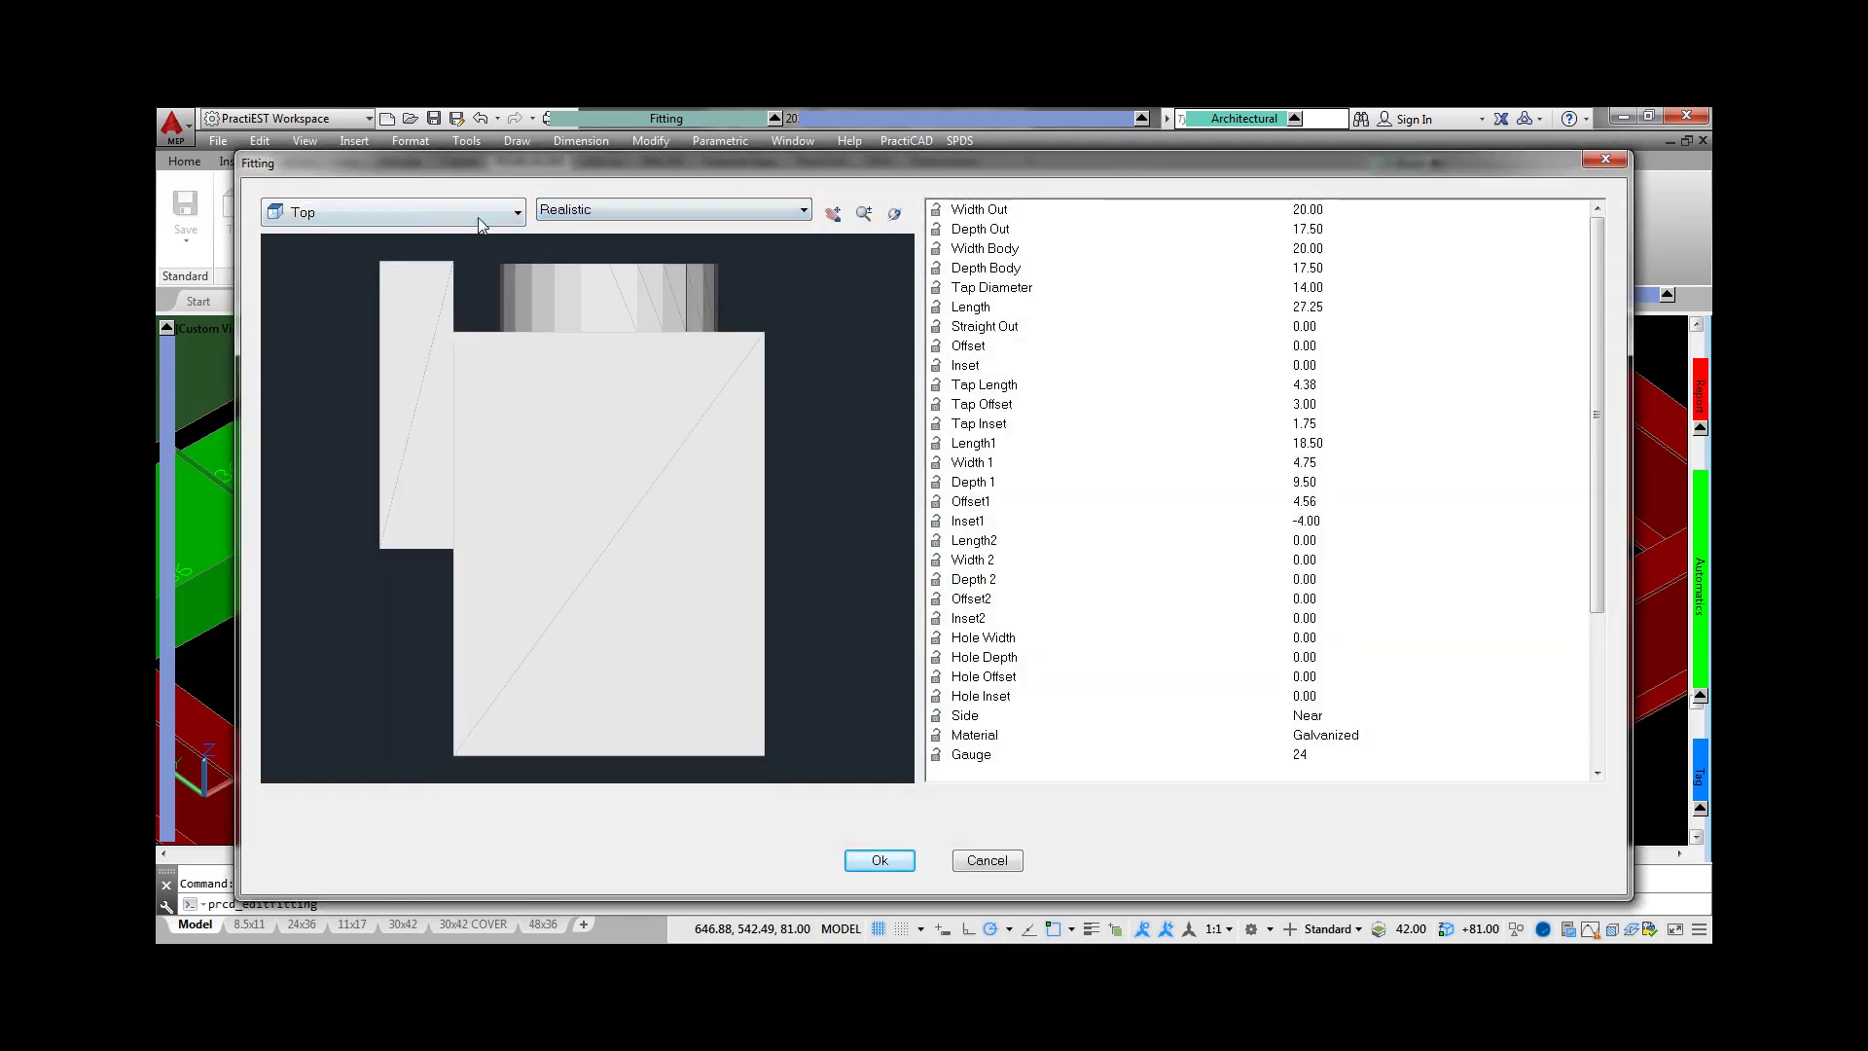
pyautogui.click(422, 214)
pyautogui.scroll(-2, 369, 302)
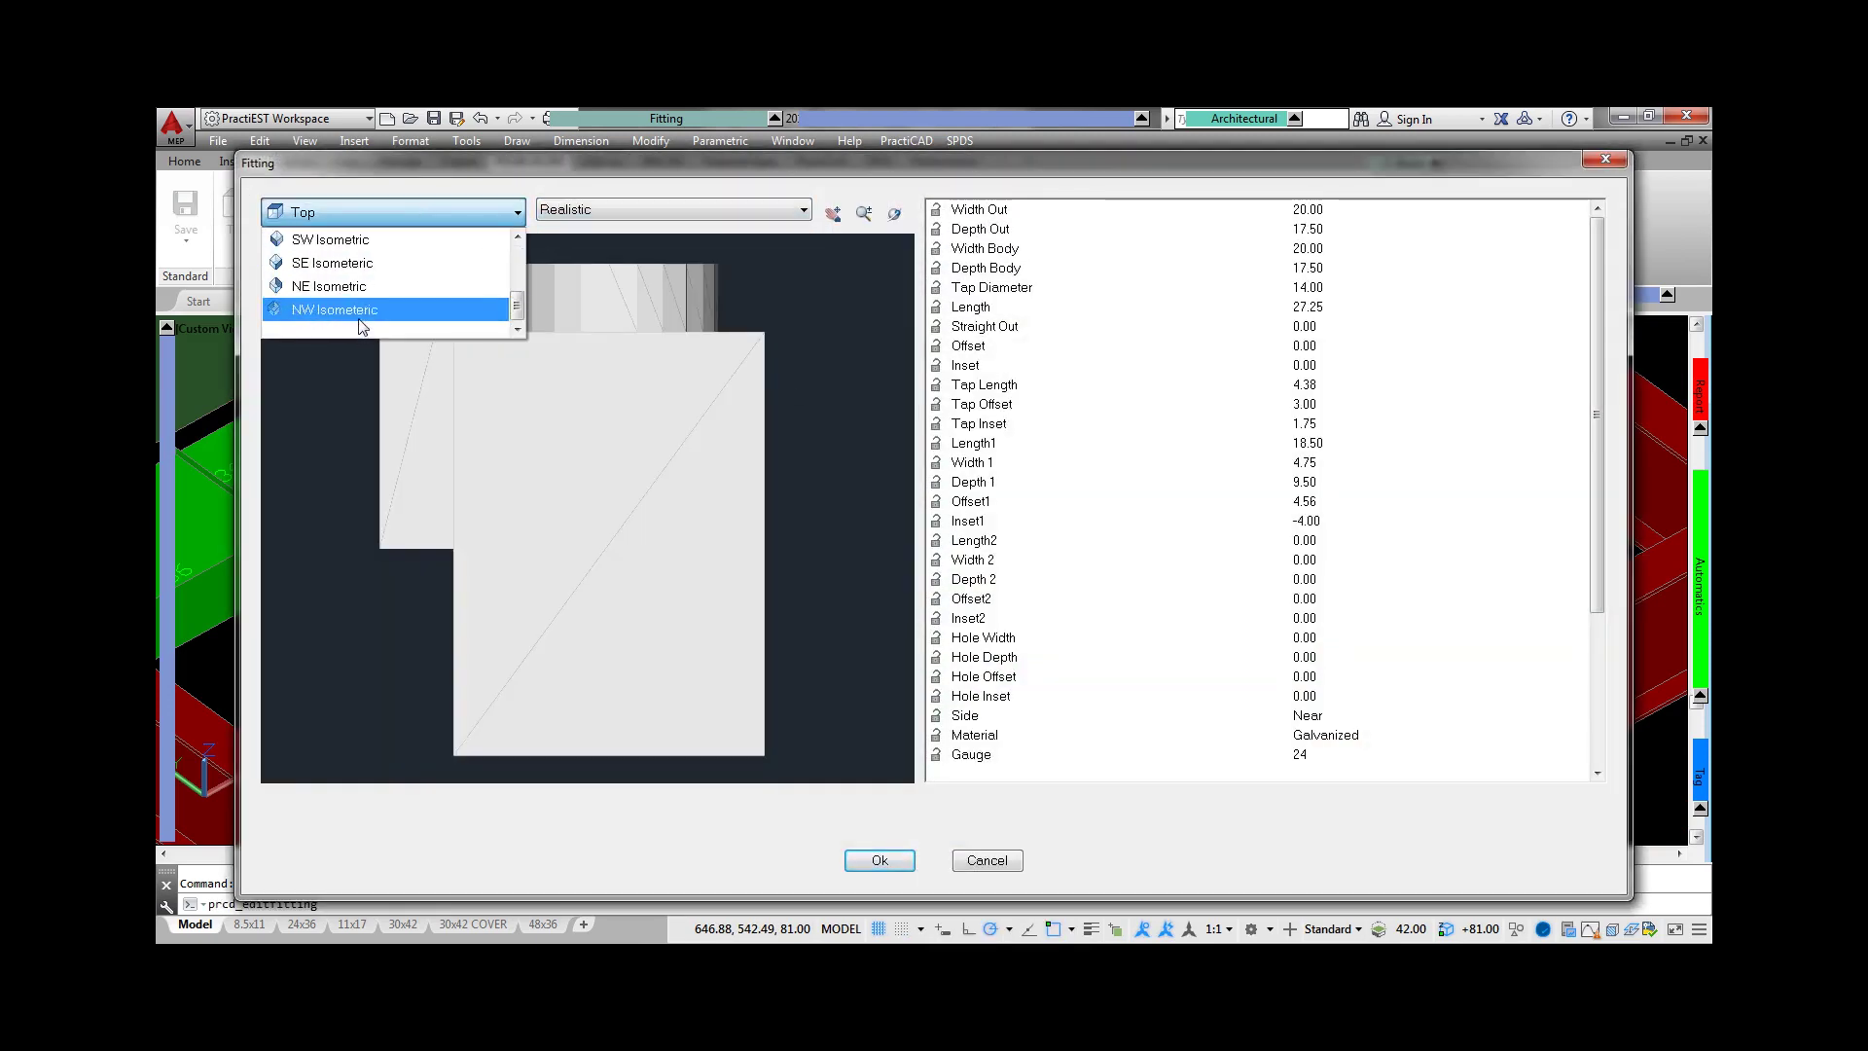
pyautogui.click(371, 242)
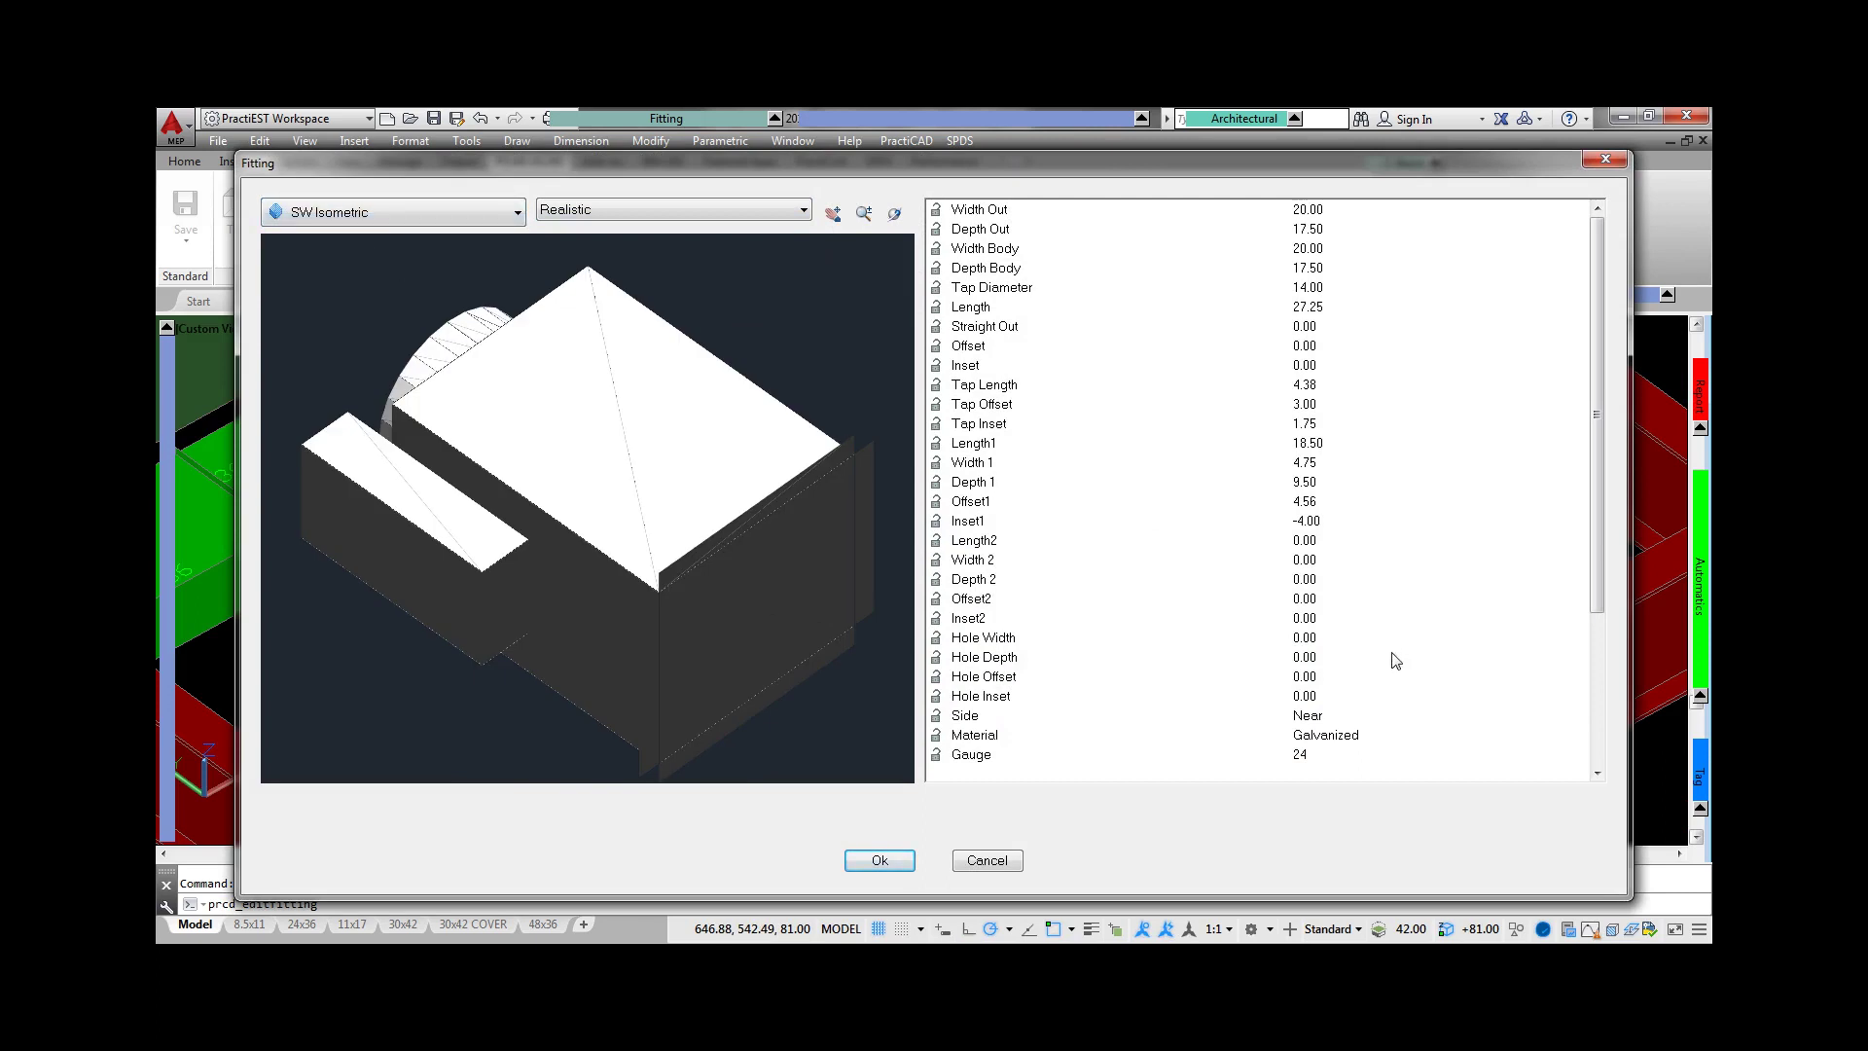
# - Switch the box fitting's Side option to Far and back to Near
pyautogui.click(1341, 717)
pyautogui.doubleClick(1337, 720)
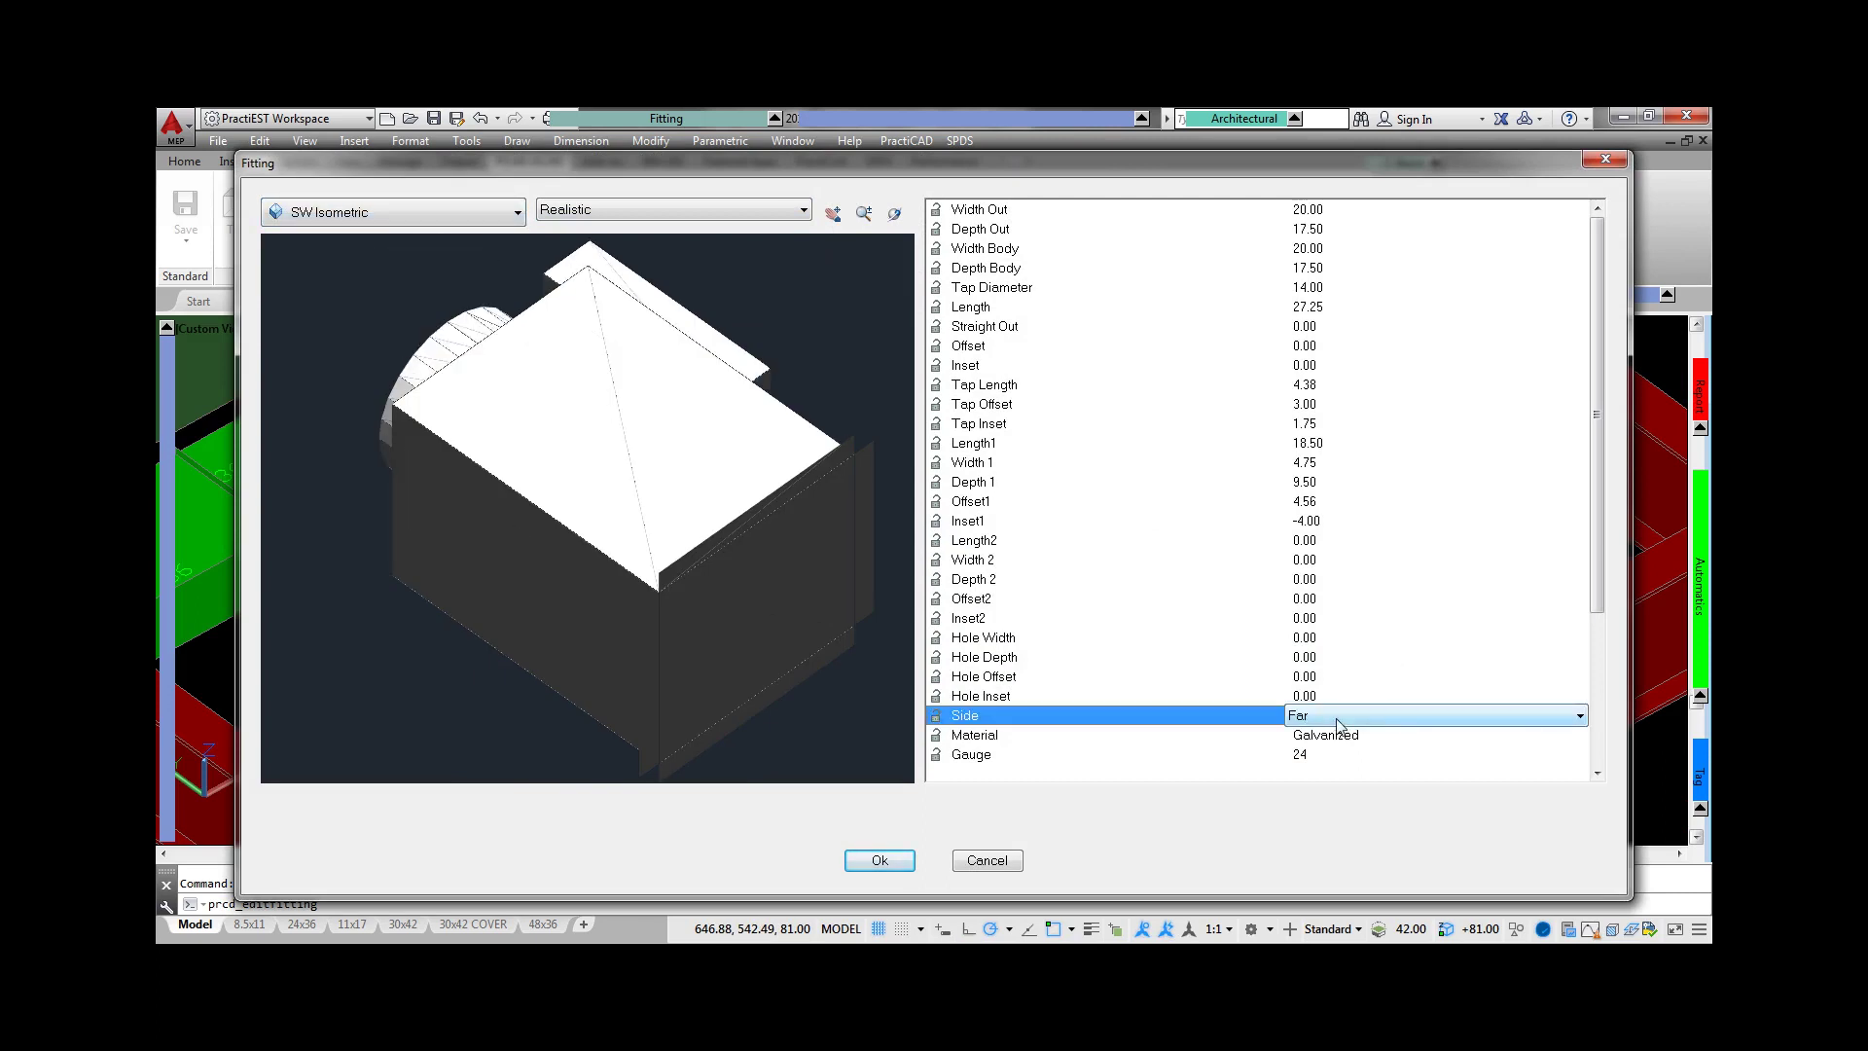
pyautogui.doubleClick(1338, 725)
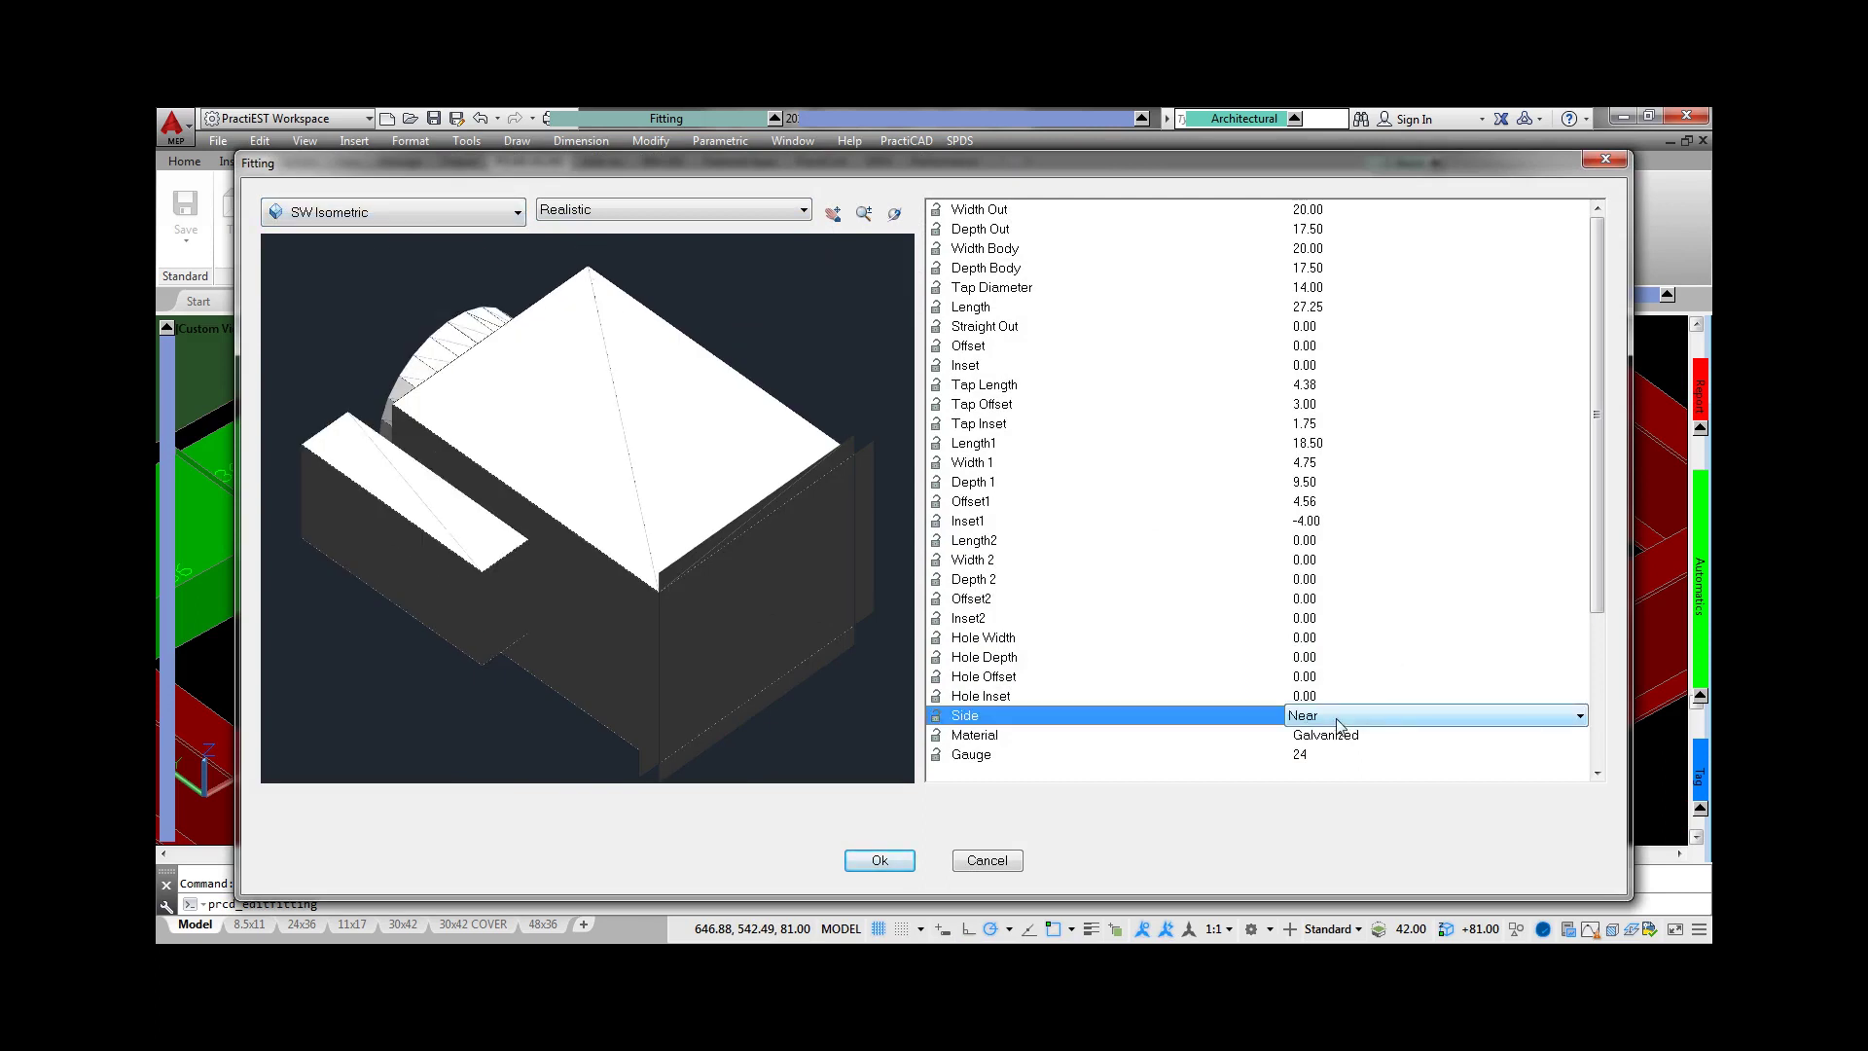
# - Set the Length of the box fitting with the 14-inch round inlet to 37.25
pyautogui.click(1329, 305)
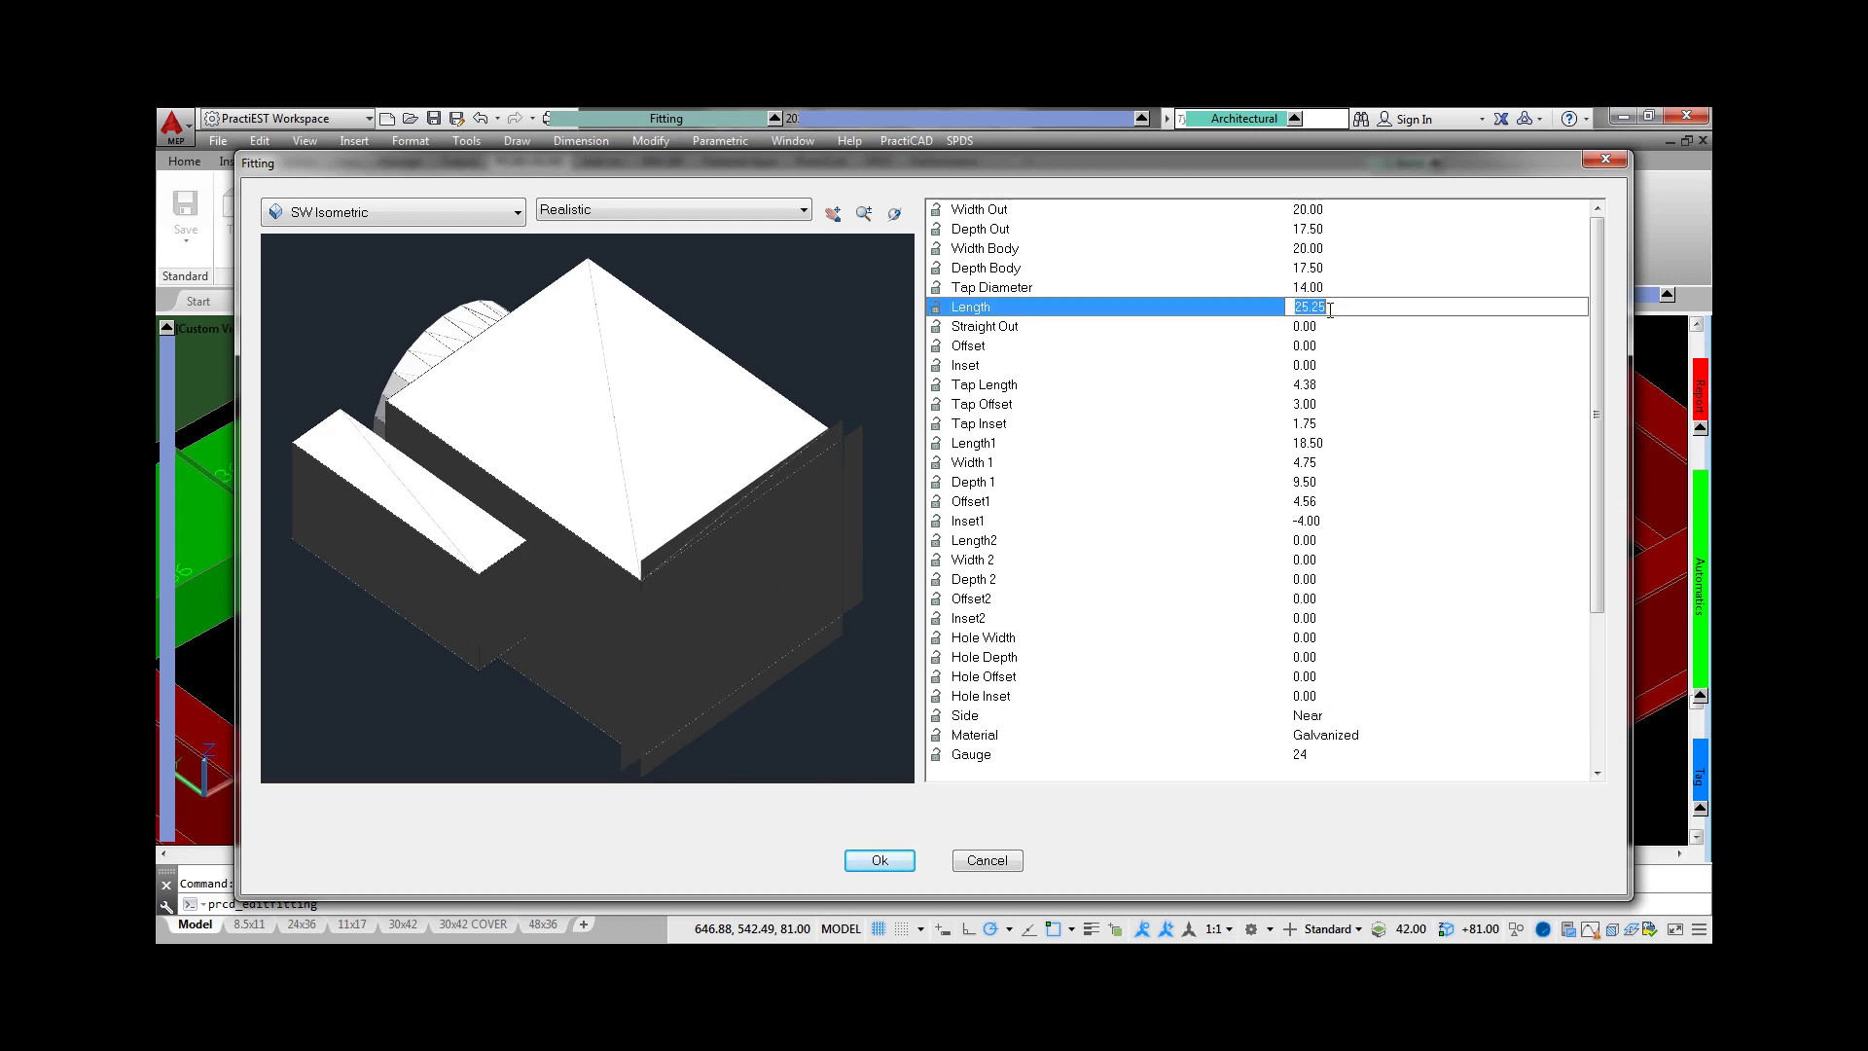
pyautogui.write('34.25')
pyautogui.press('Return')
pyautogui.write('37.25')
pyautogui.press('Return')
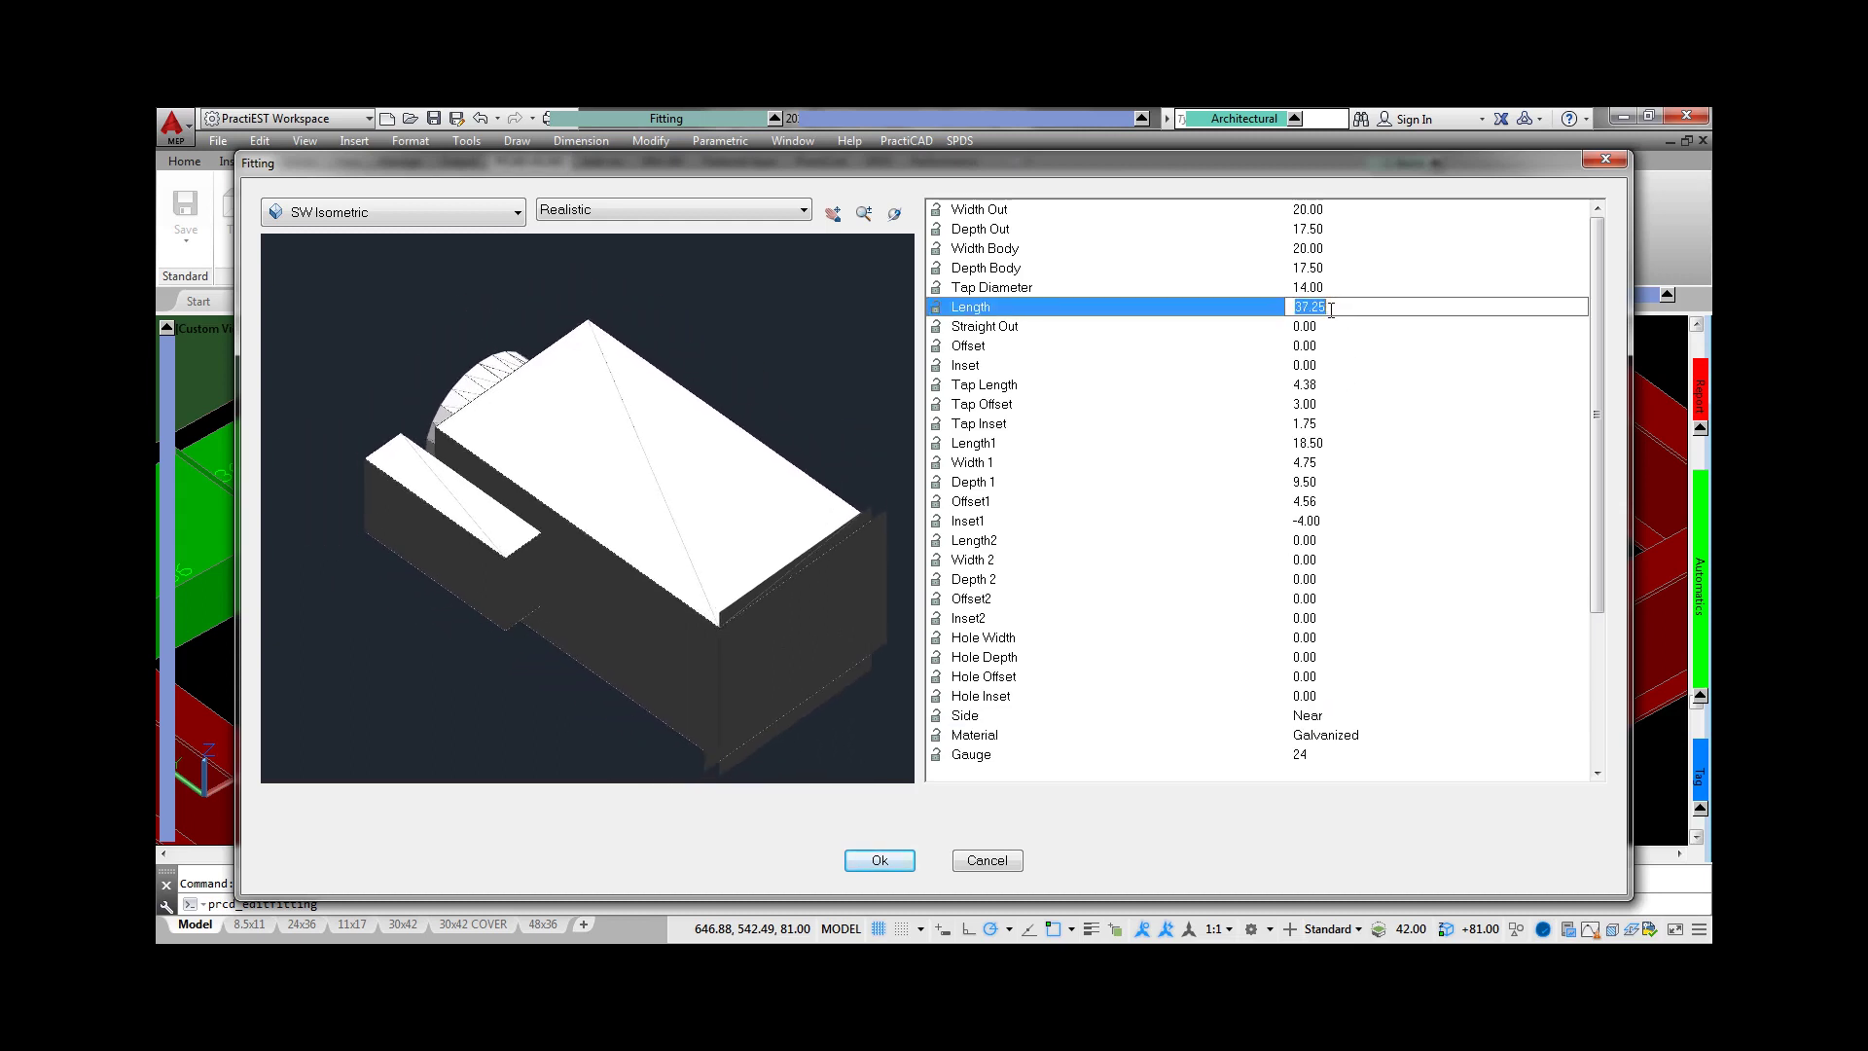
# - Set the box fitting's Width Body to 22 and accept the fitting edits
pyautogui.click(1339, 267)
pyautogui.click(1337, 248)
pyautogui.write('24')
pyautogui.press('Return')
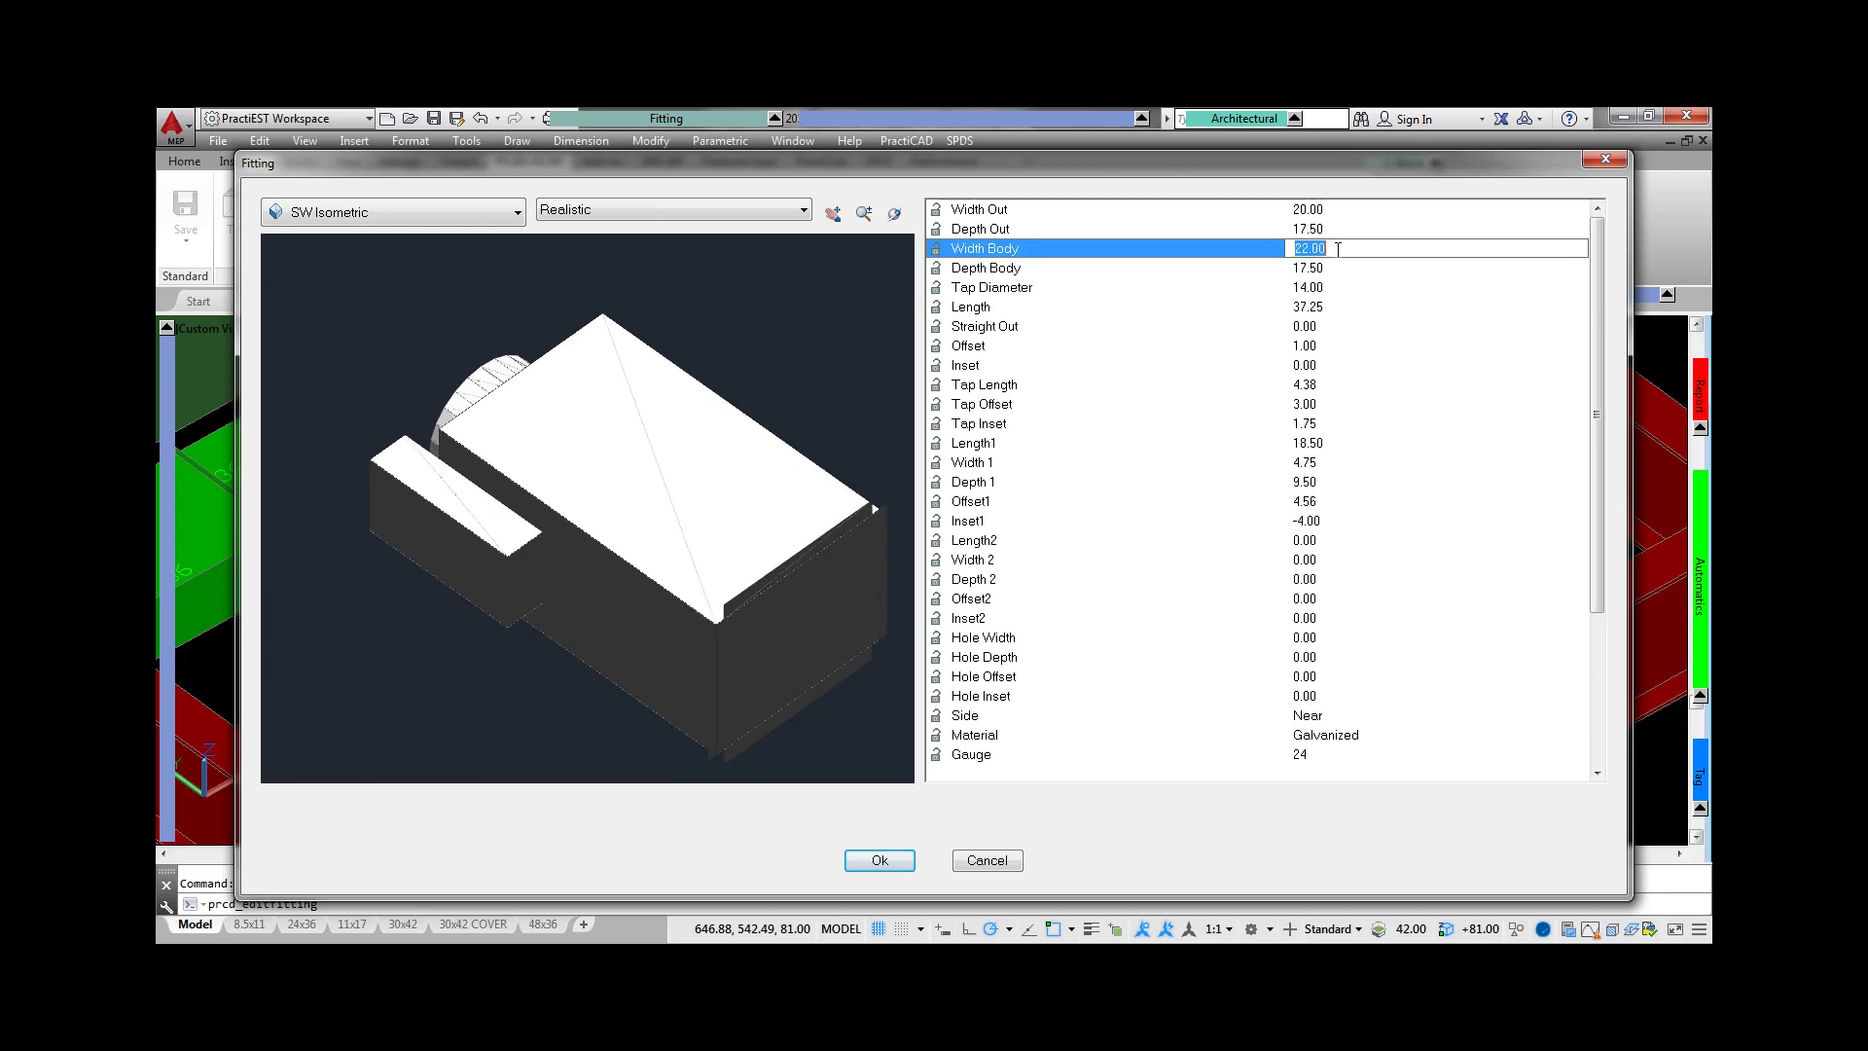
pyautogui.click(881, 860)
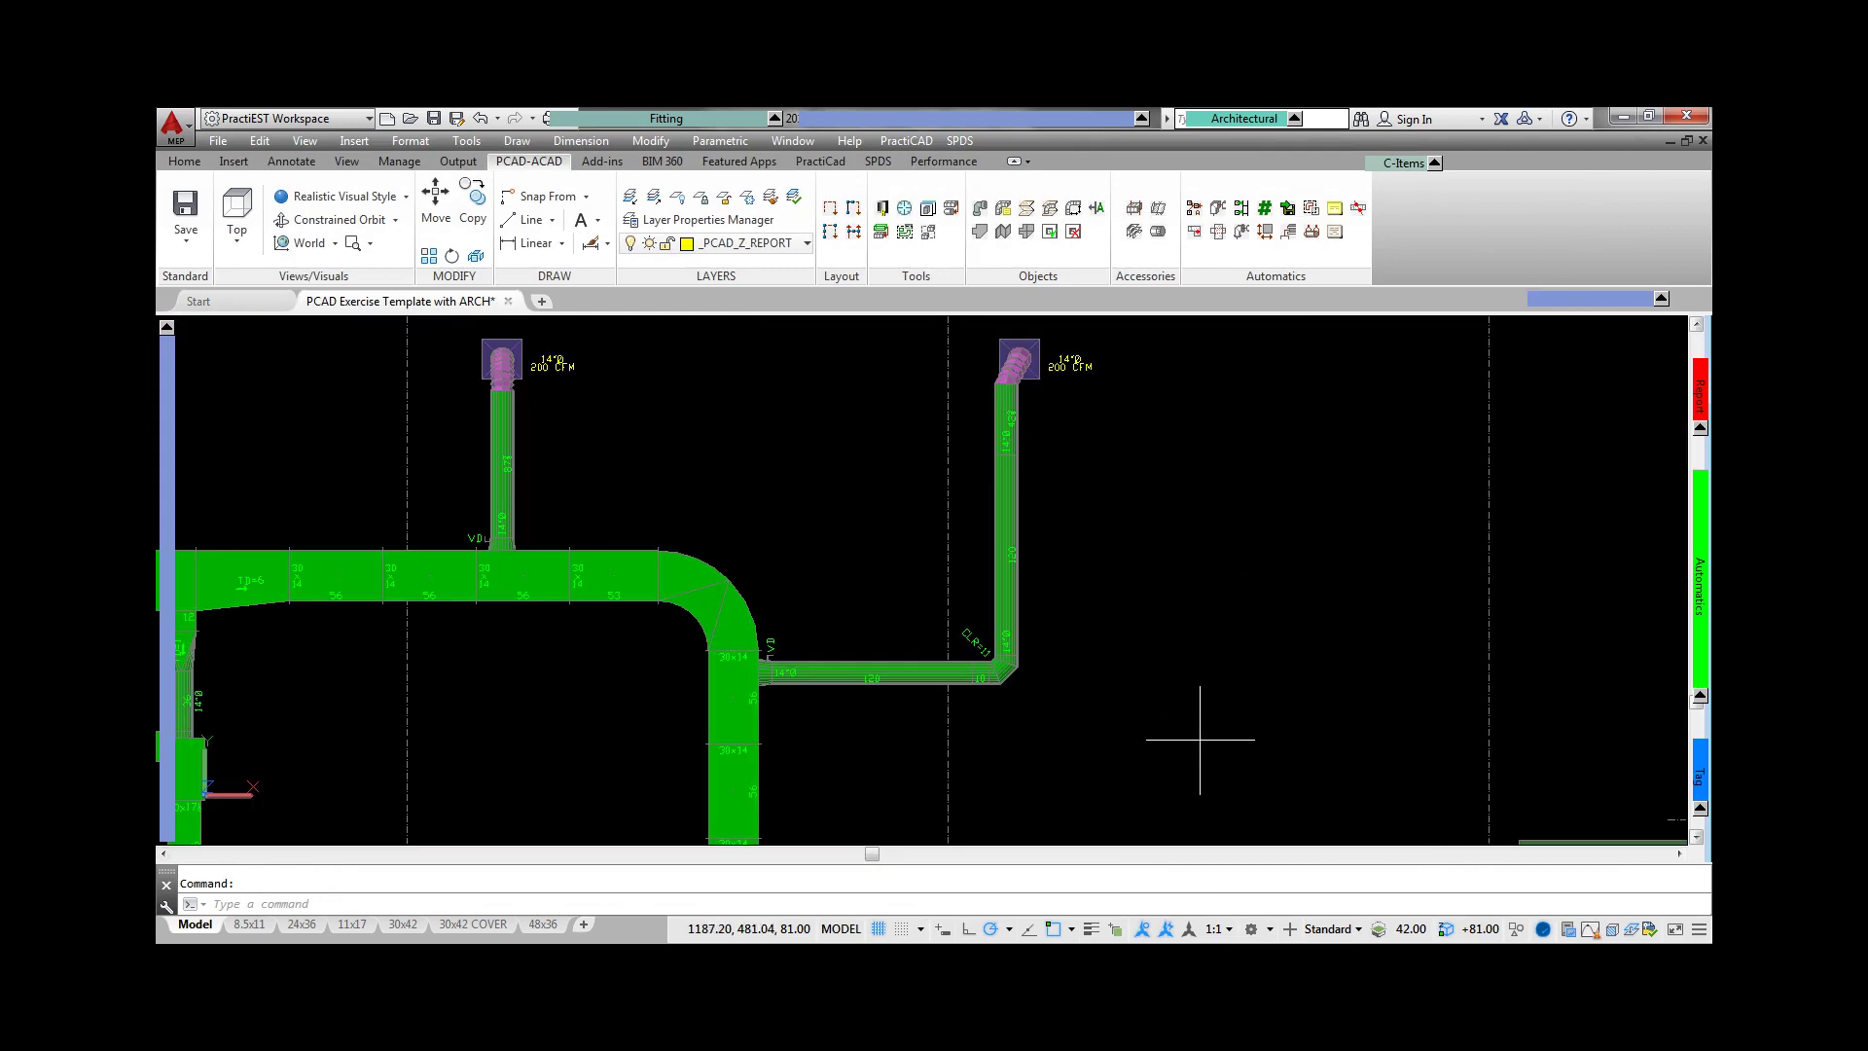
# - Select the duct run around the 30x14 elbow with both round branches, preview it in 3D and list its fittings
pyautogui.click(1200, 740)
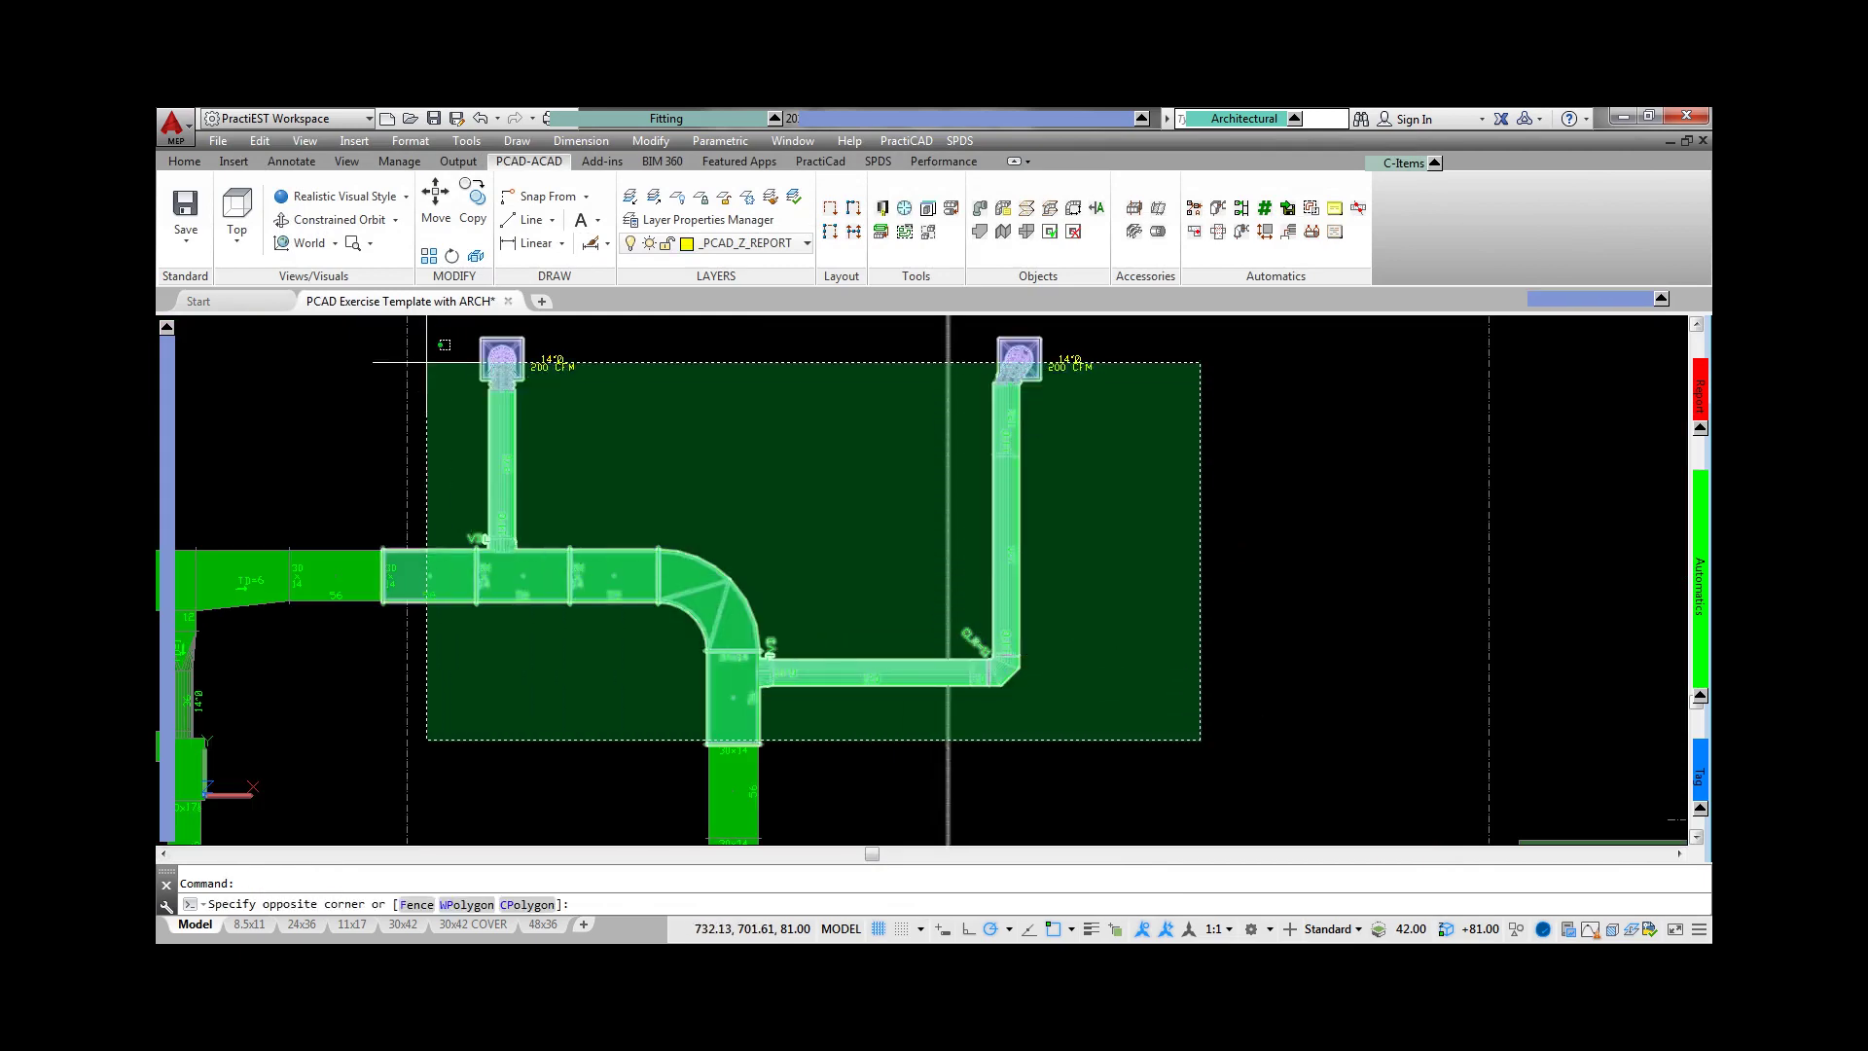
pyautogui.click(422, 352)
pyautogui.click(1495, 367)
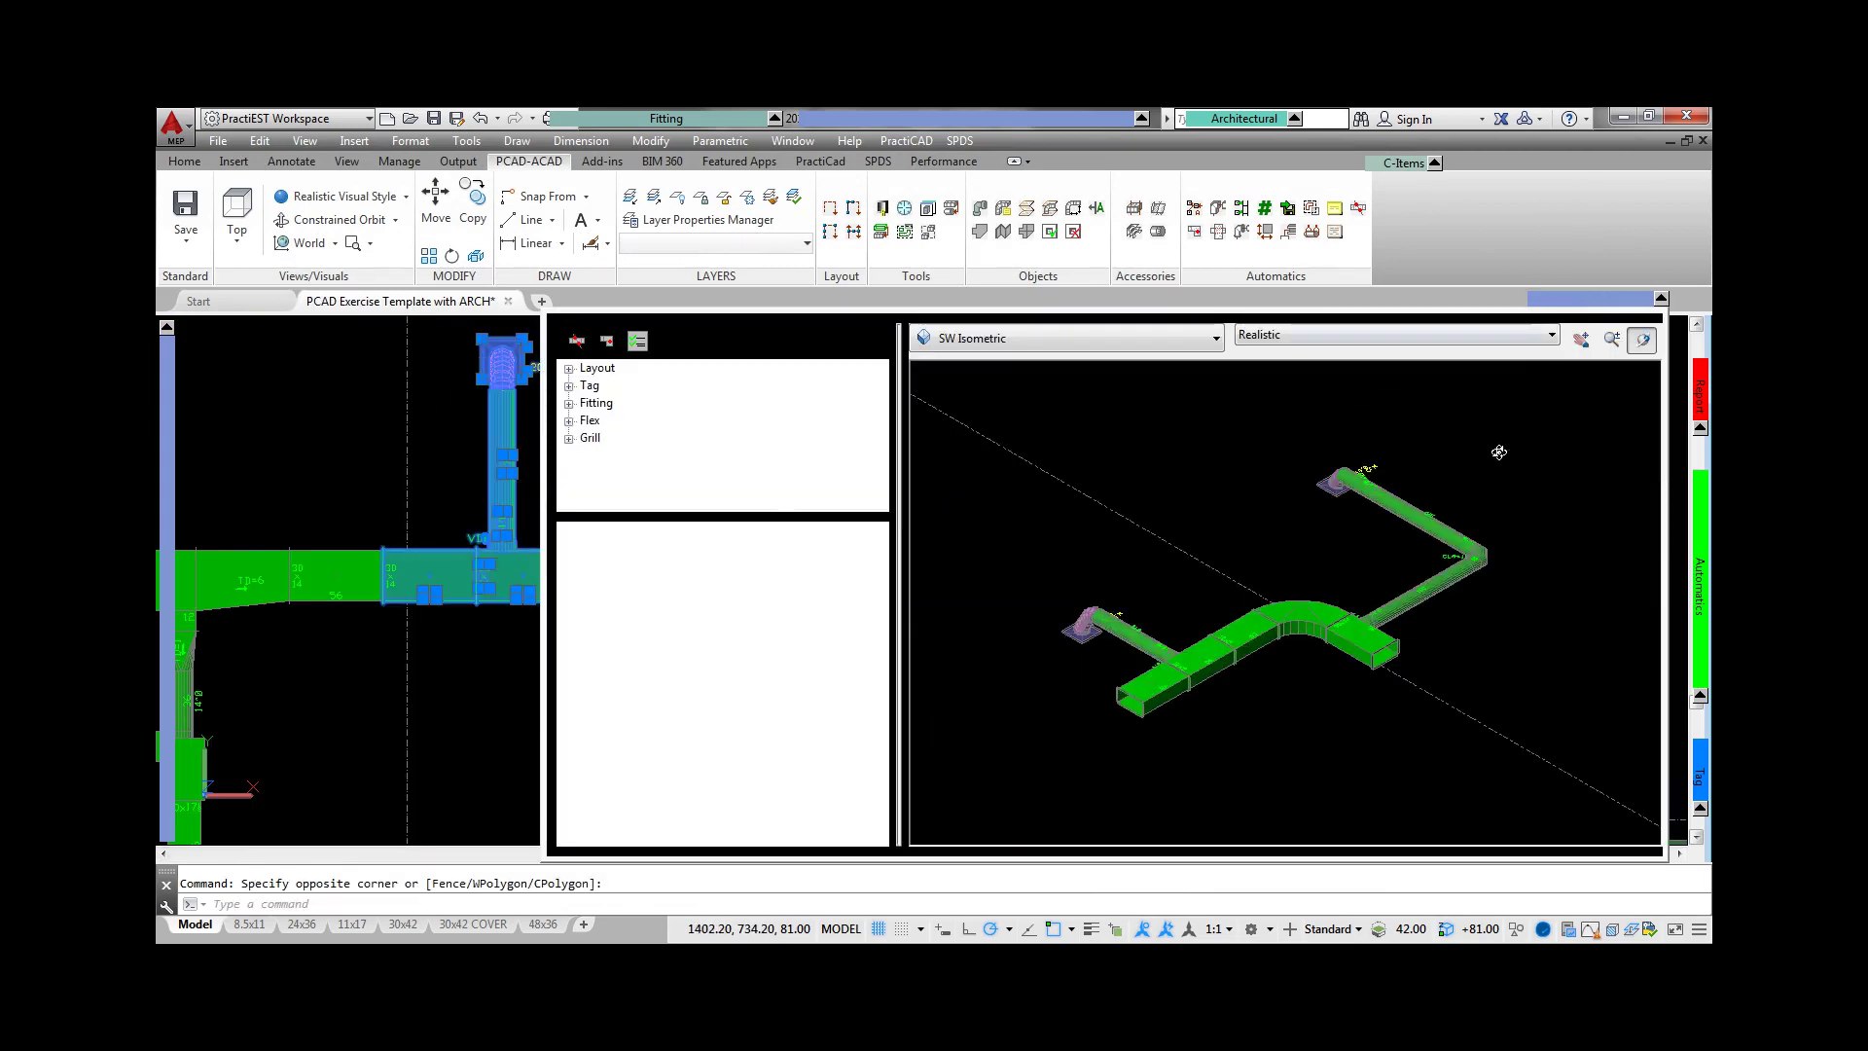
pyautogui.doubleClick(586, 405)
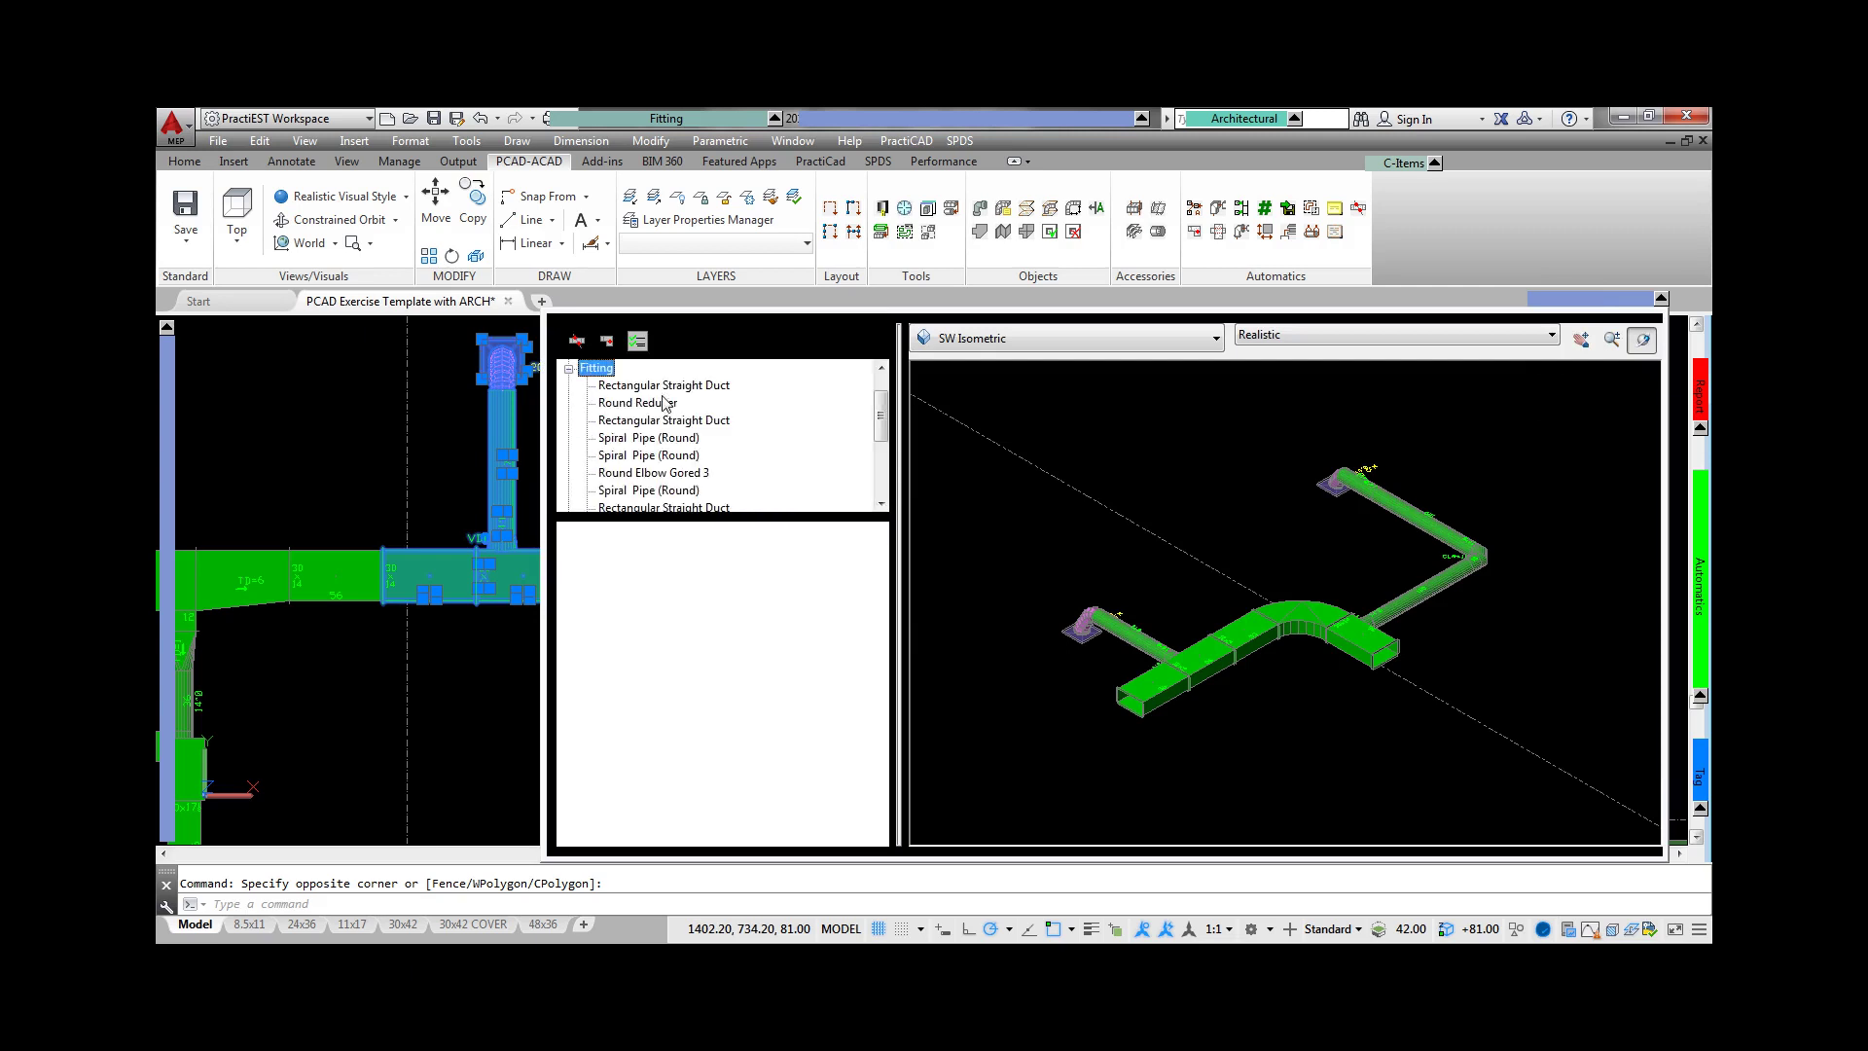
# - Find the Radius Elbow in the selection's fitting list and set its Center Change to -10
pyautogui.press('Down')
pyautogui.press('Down')
pyautogui.press('Down')
pyautogui.press('Down')
pyautogui.press('Down')
pyautogui.press('Down')
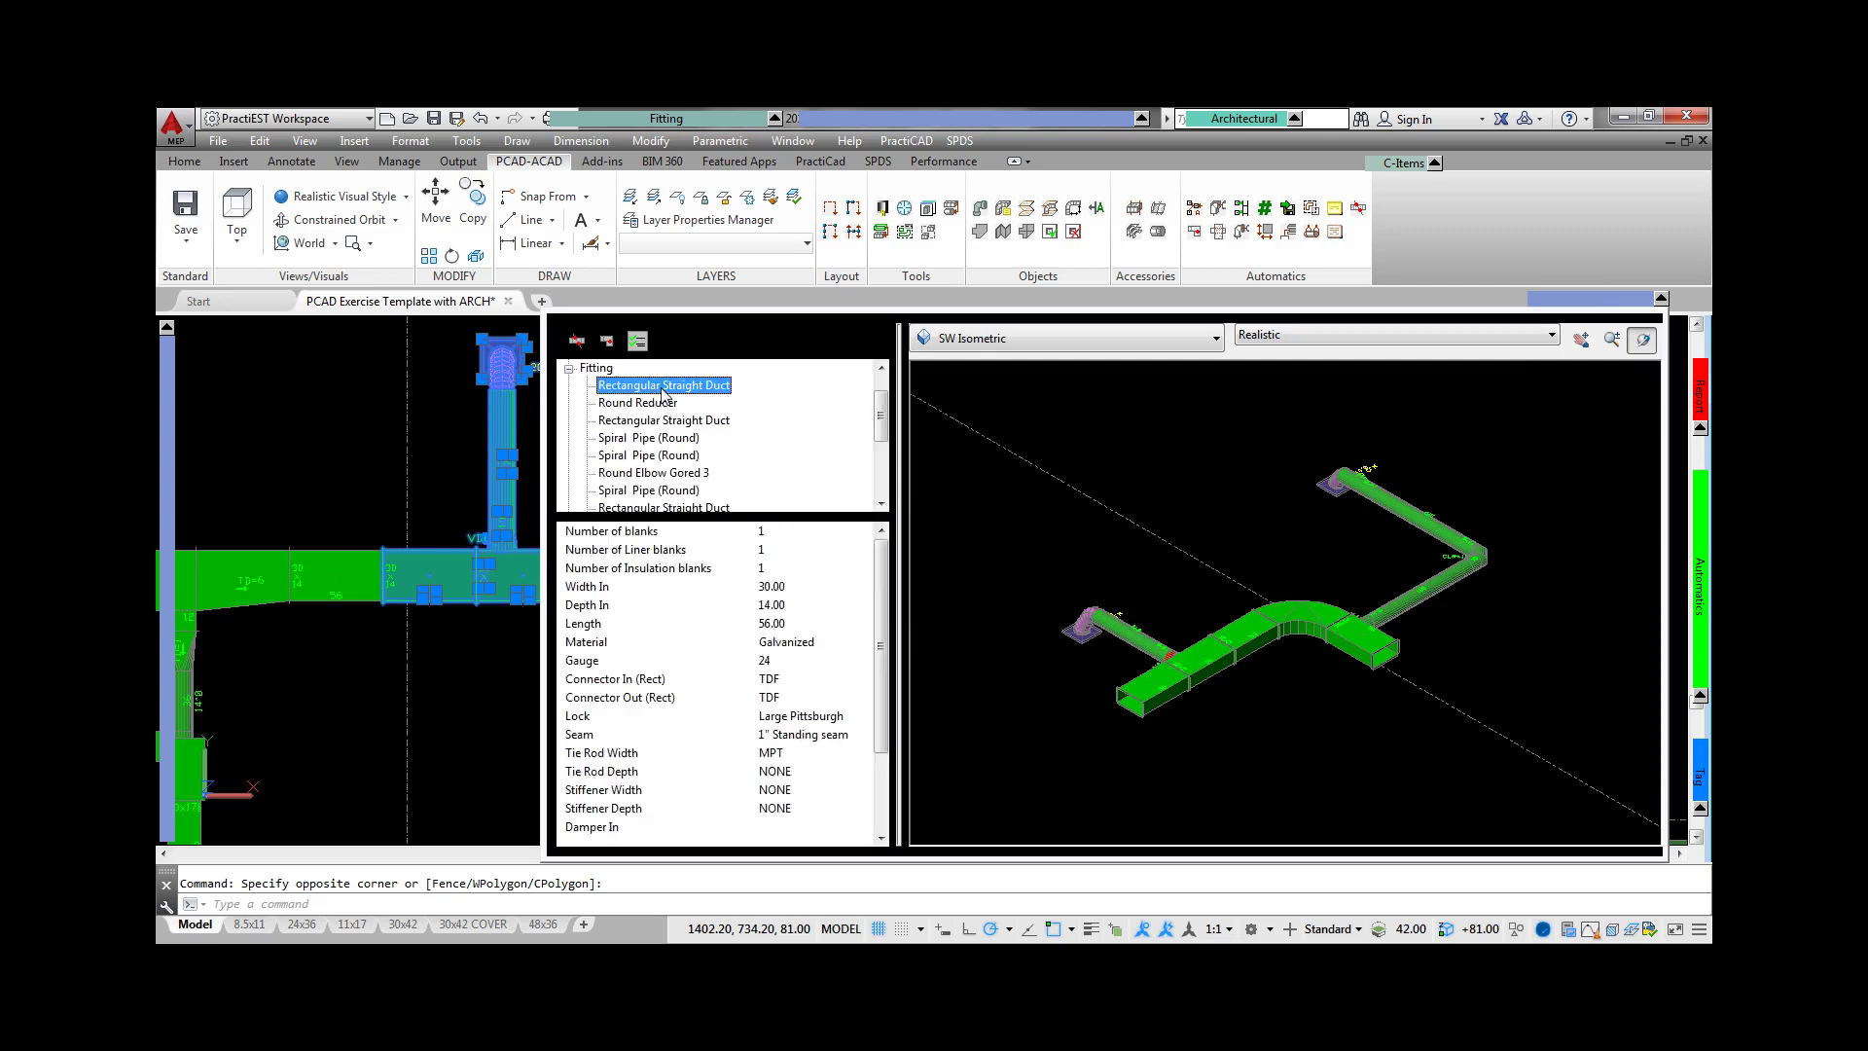
pyautogui.press('Down')
pyautogui.press('Down')
pyautogui.press('Down')
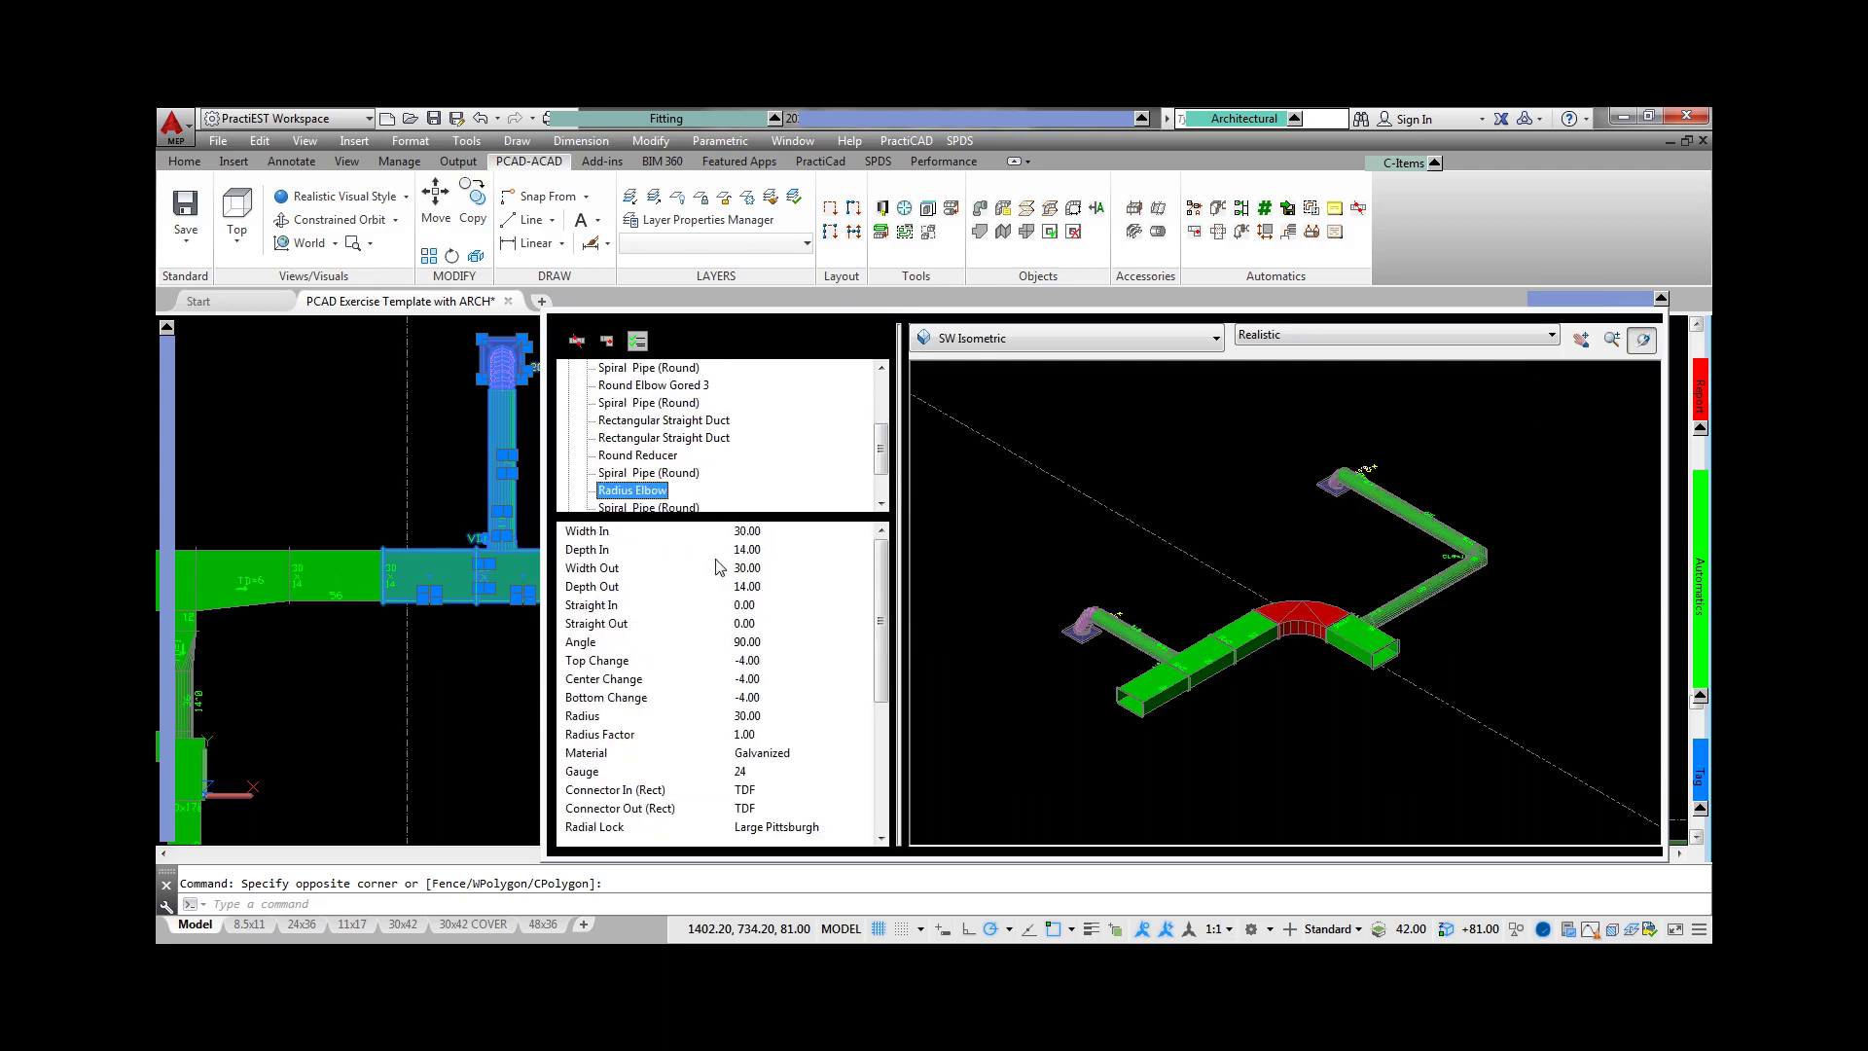
pyautogui.click(778, 679)
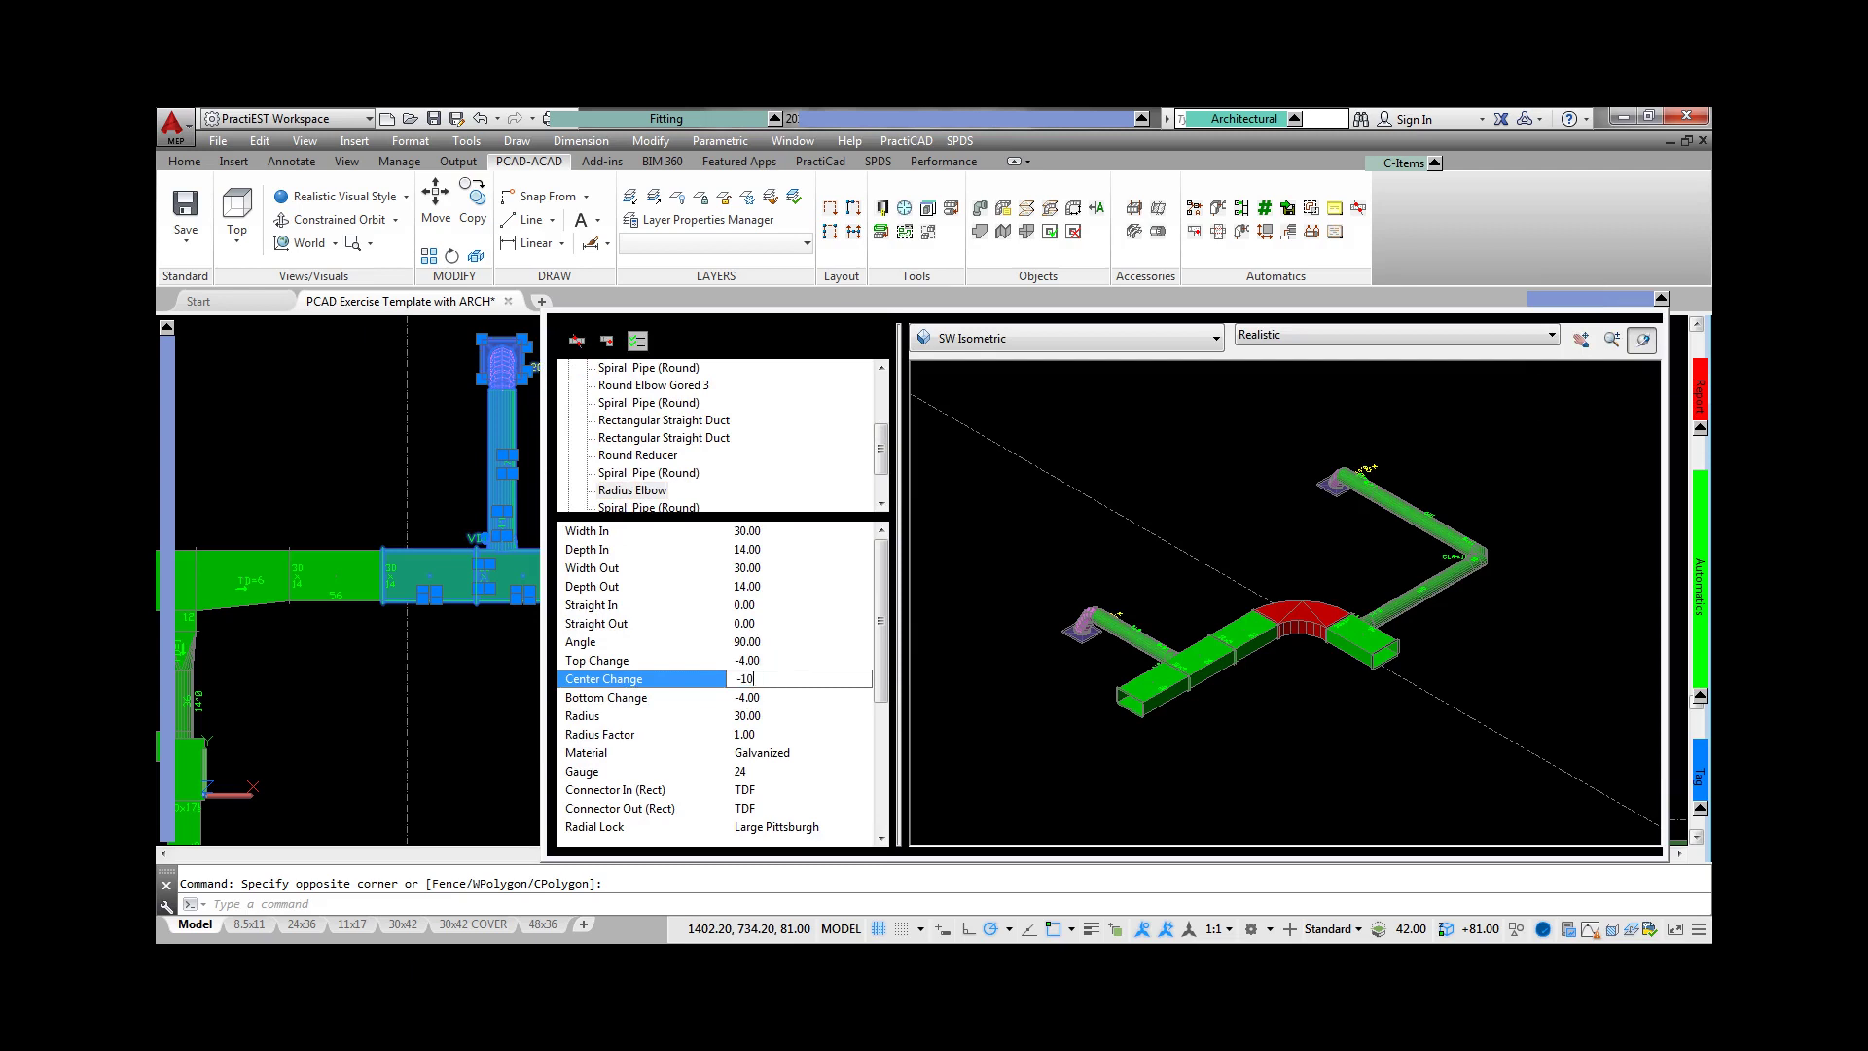
pyautogui.press('Return')
pyautogui.press('Escape')
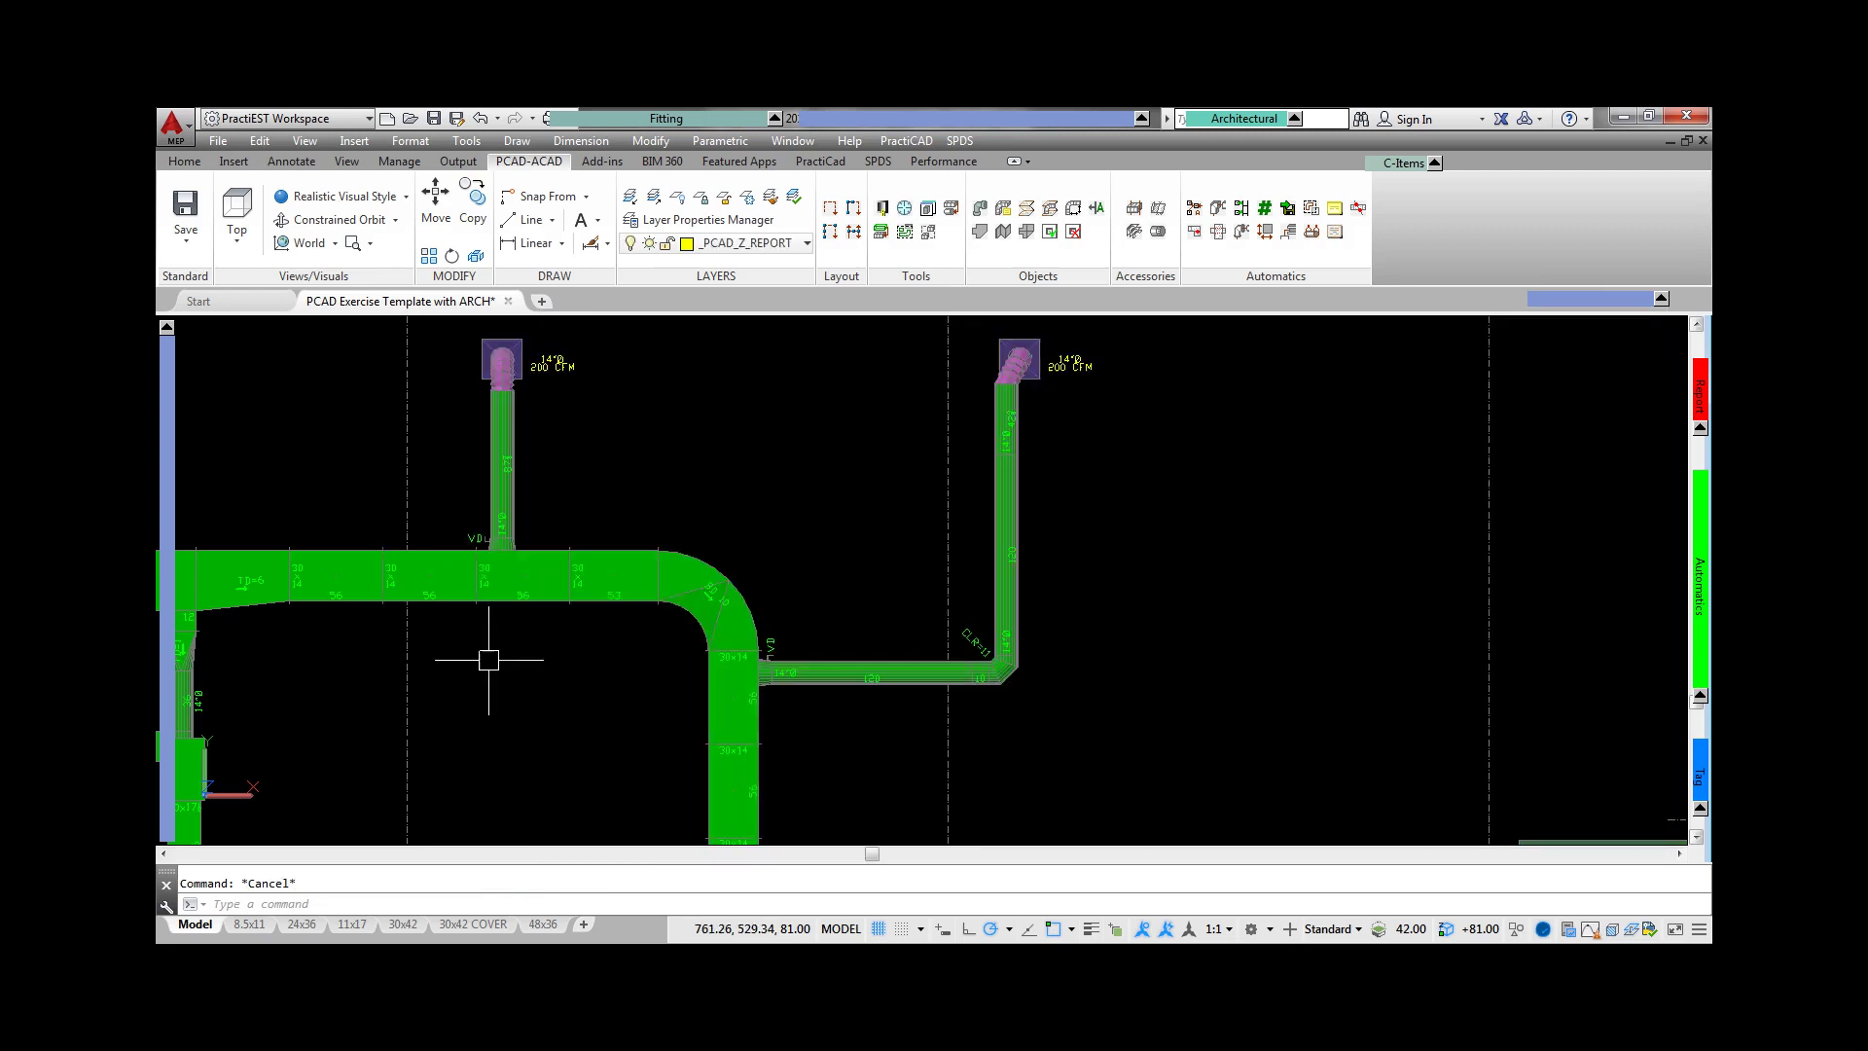
# - Check the spiral pipe's collision mark in a 3D view and adjust the Center Change of the 18x16 to 14-inch round transition
pyautogui.click(339, 219)
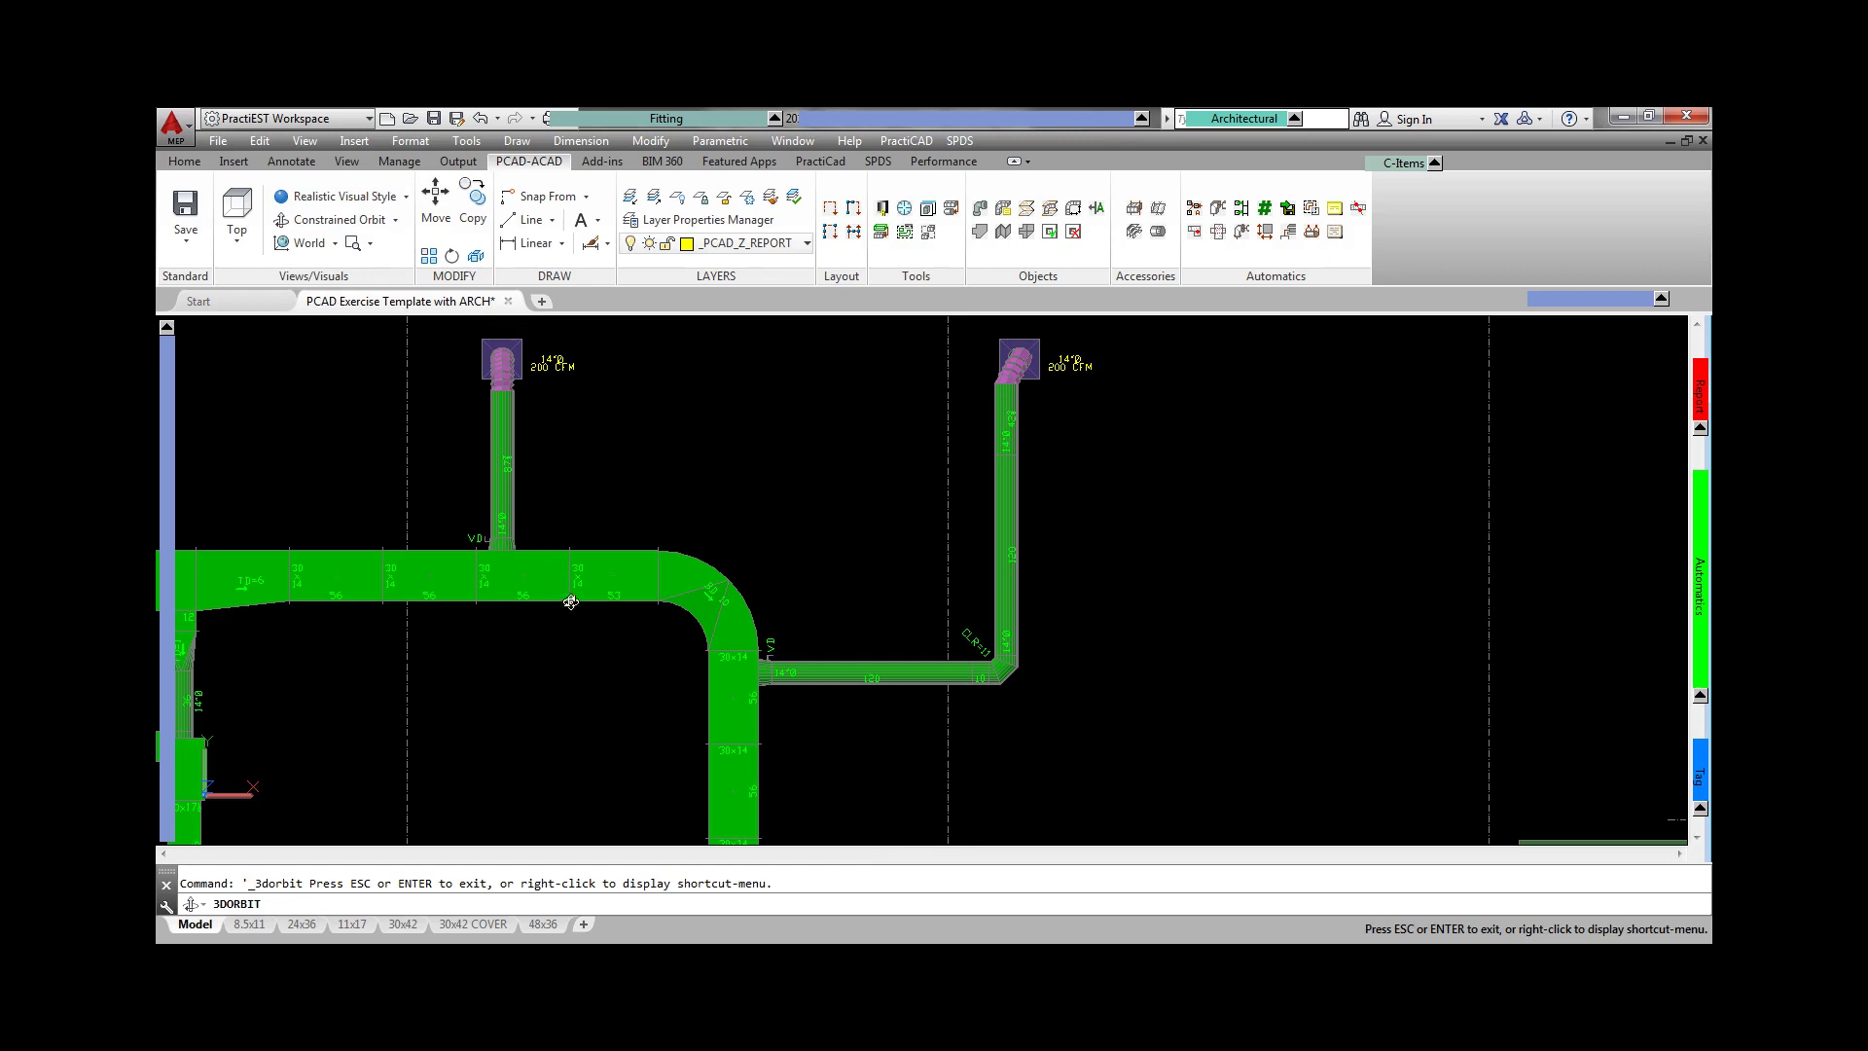
pyautogui.moveTo(593, 630); pyautogui.dragTo(649, 517)
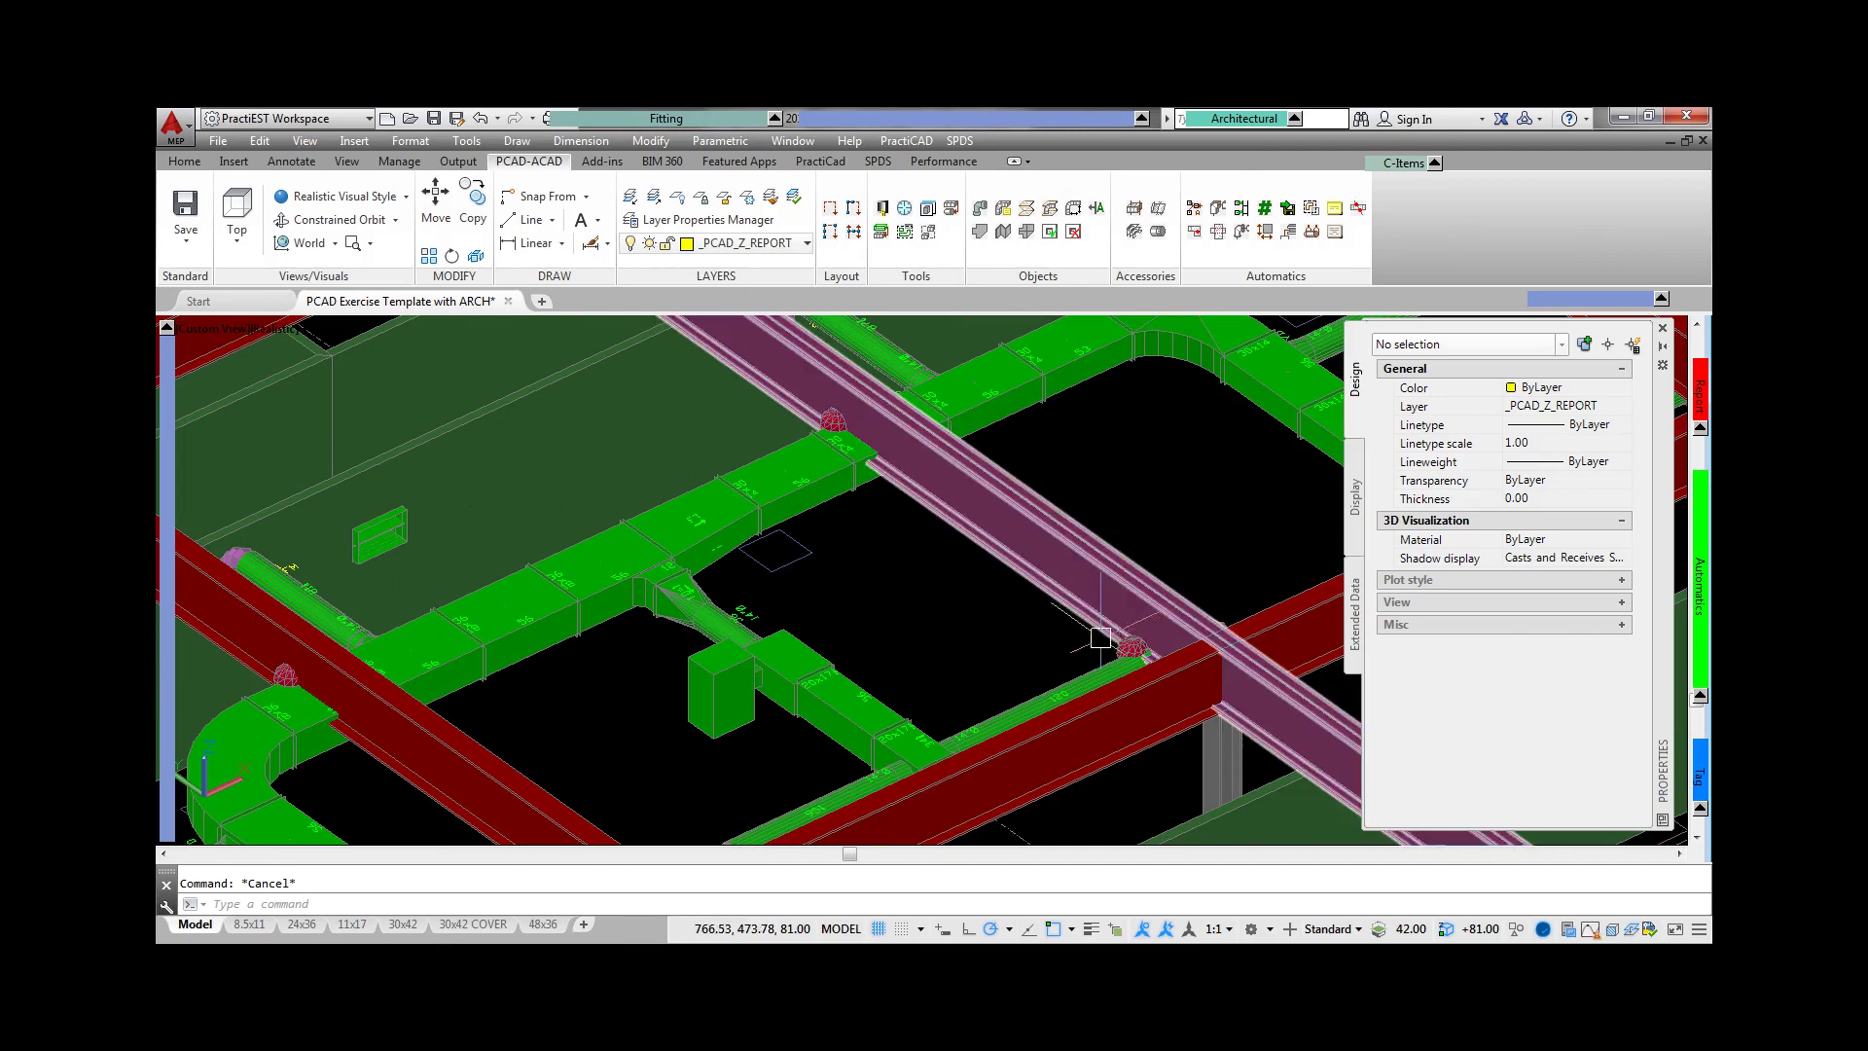
pyautogui.click(1130, 645)
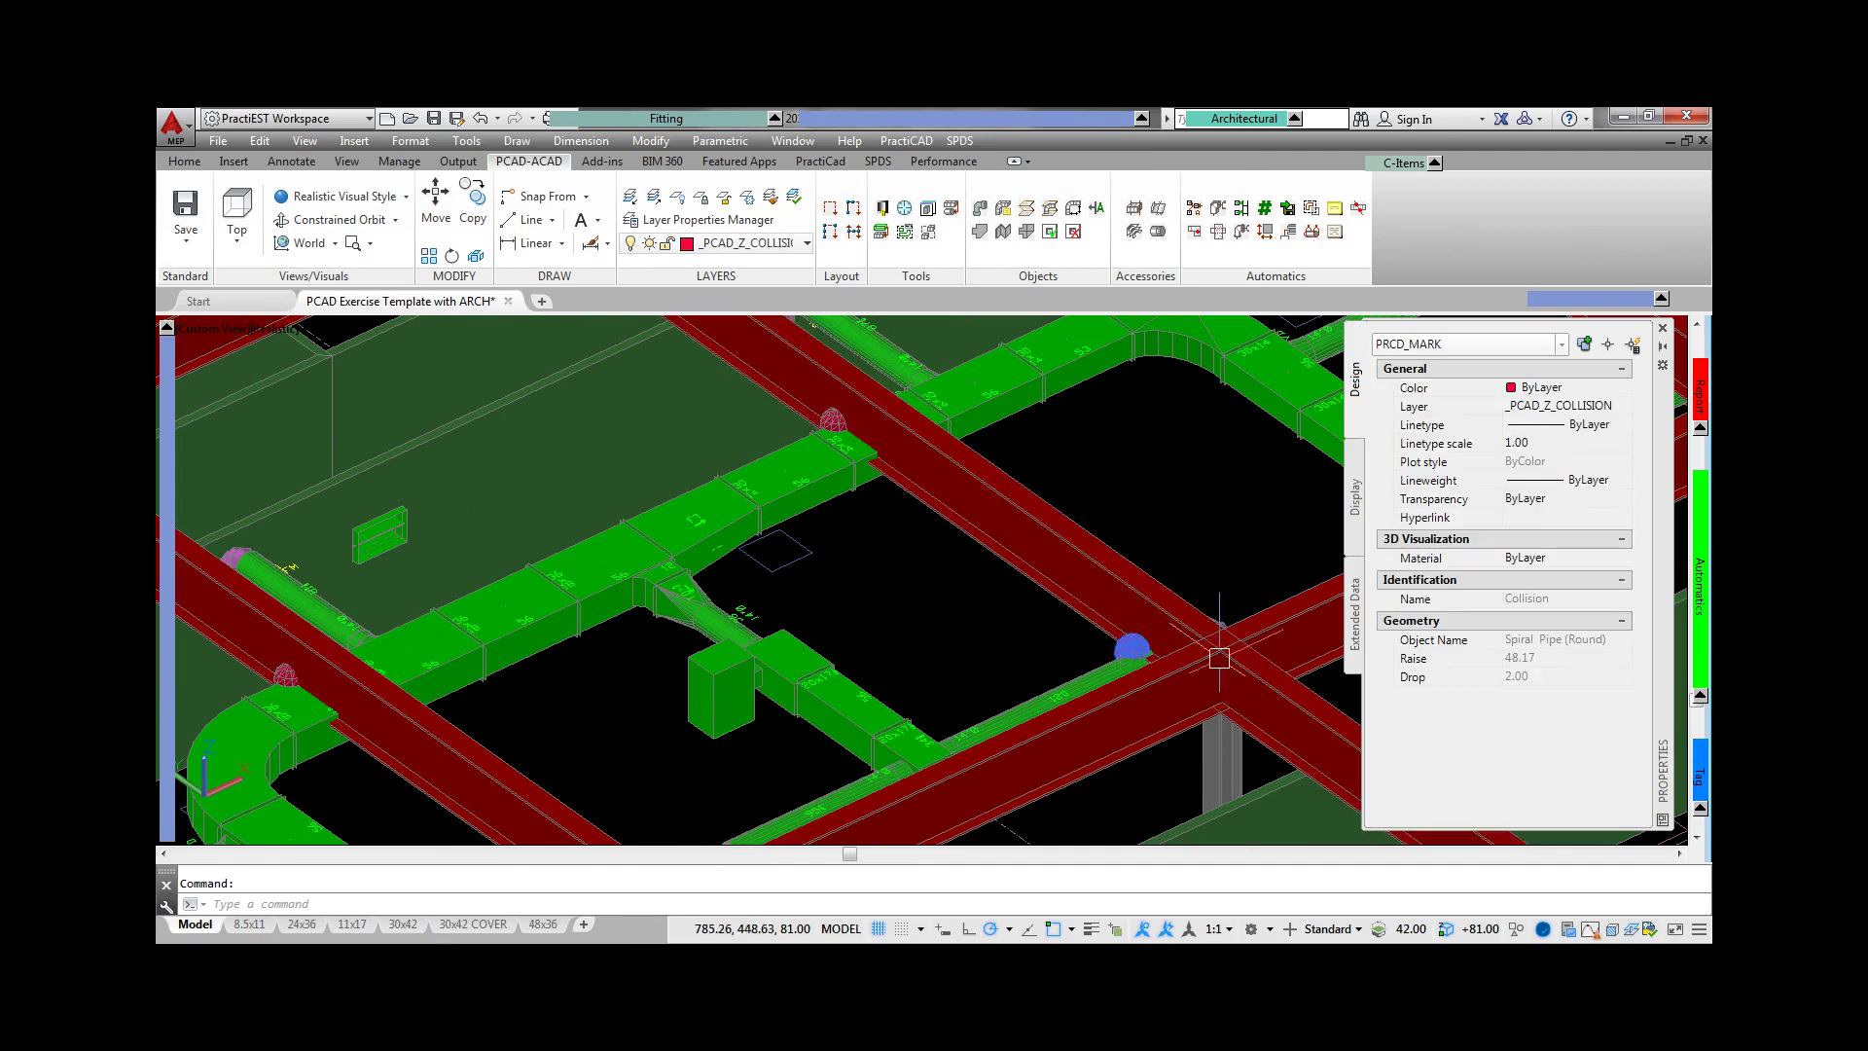
pyautogui.press('Escape')
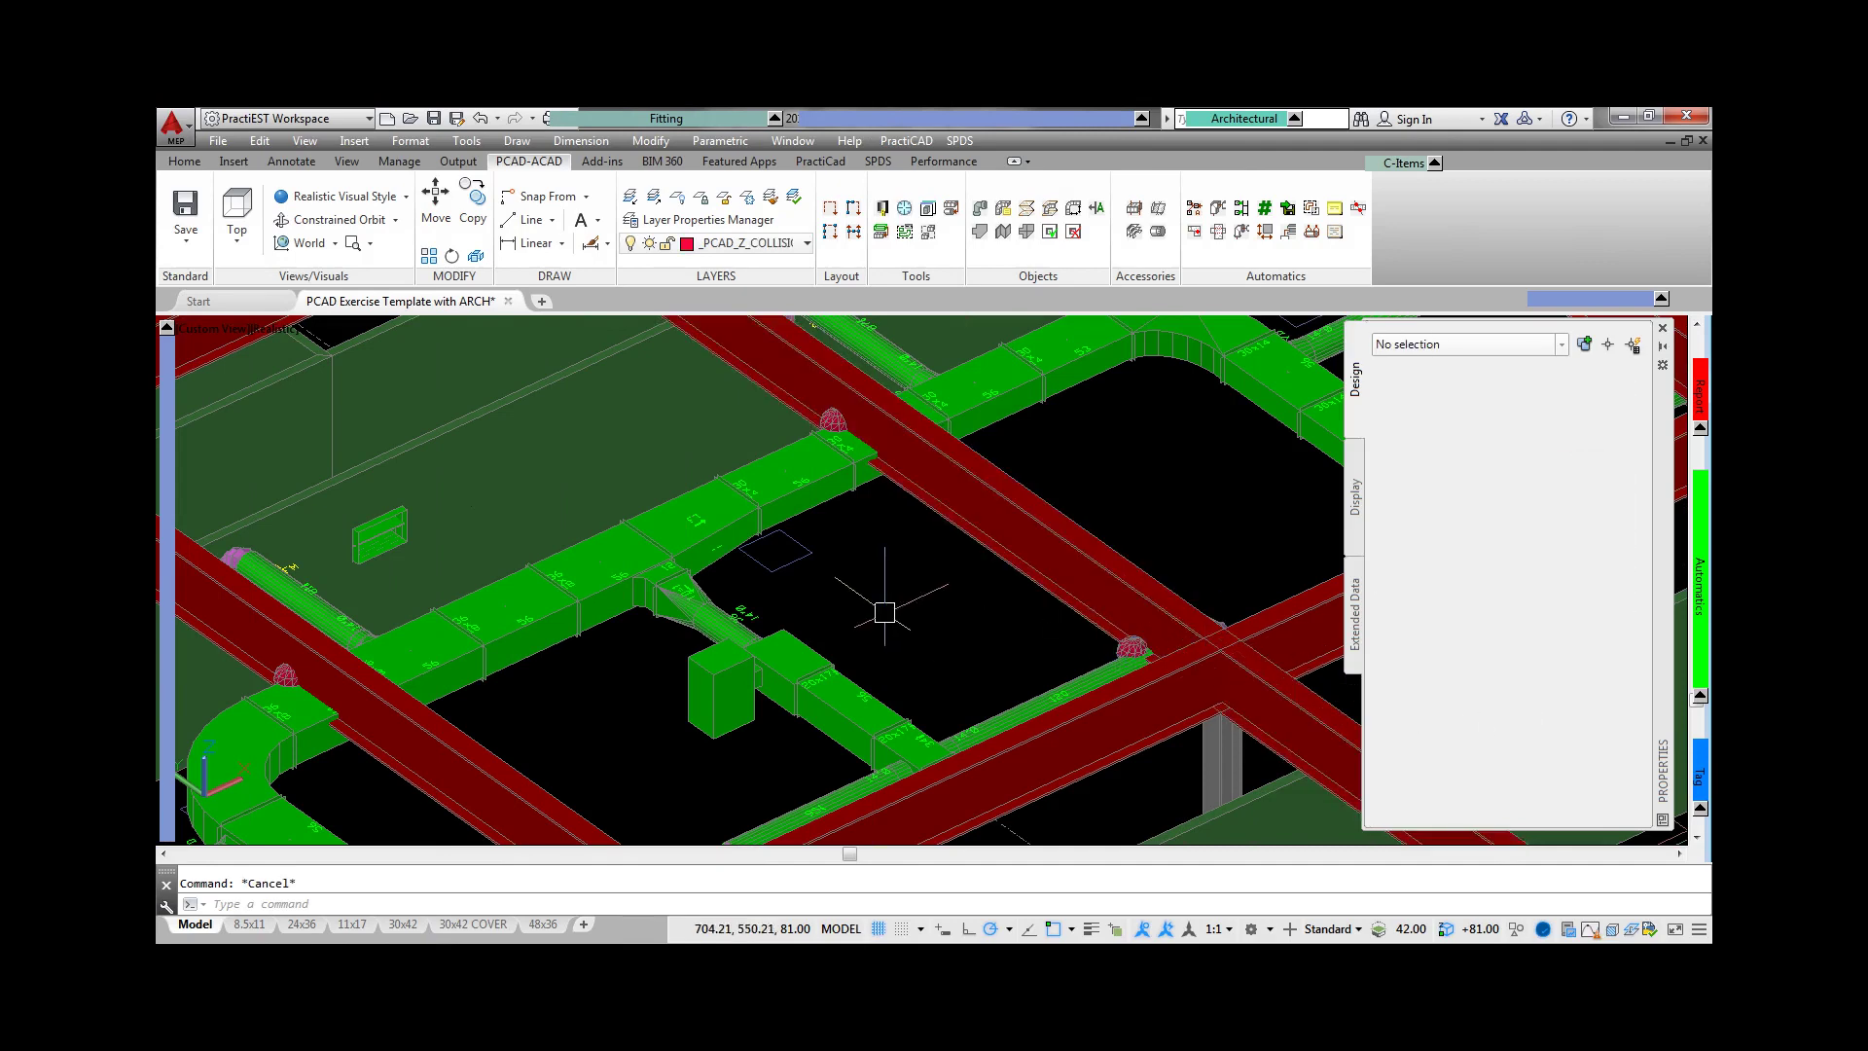
pyautogui.click(686, 595)
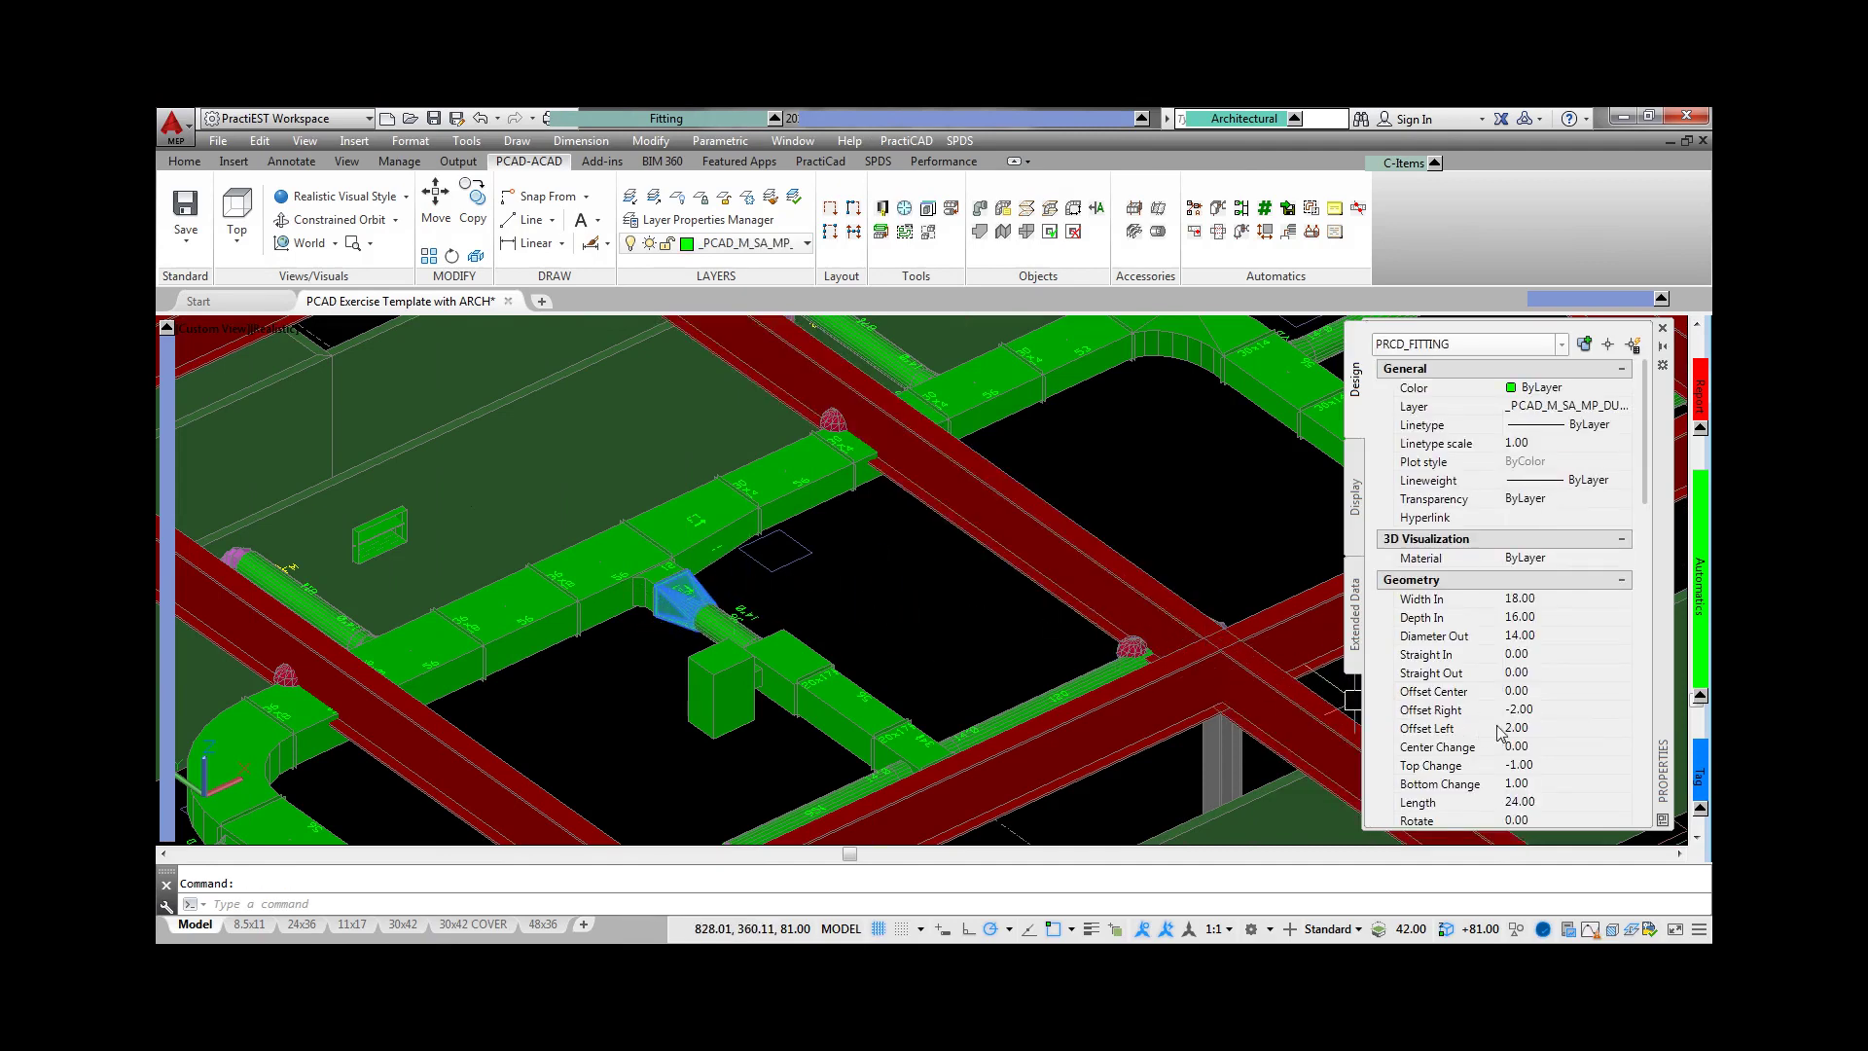
pyautogui.click(1532, 746)
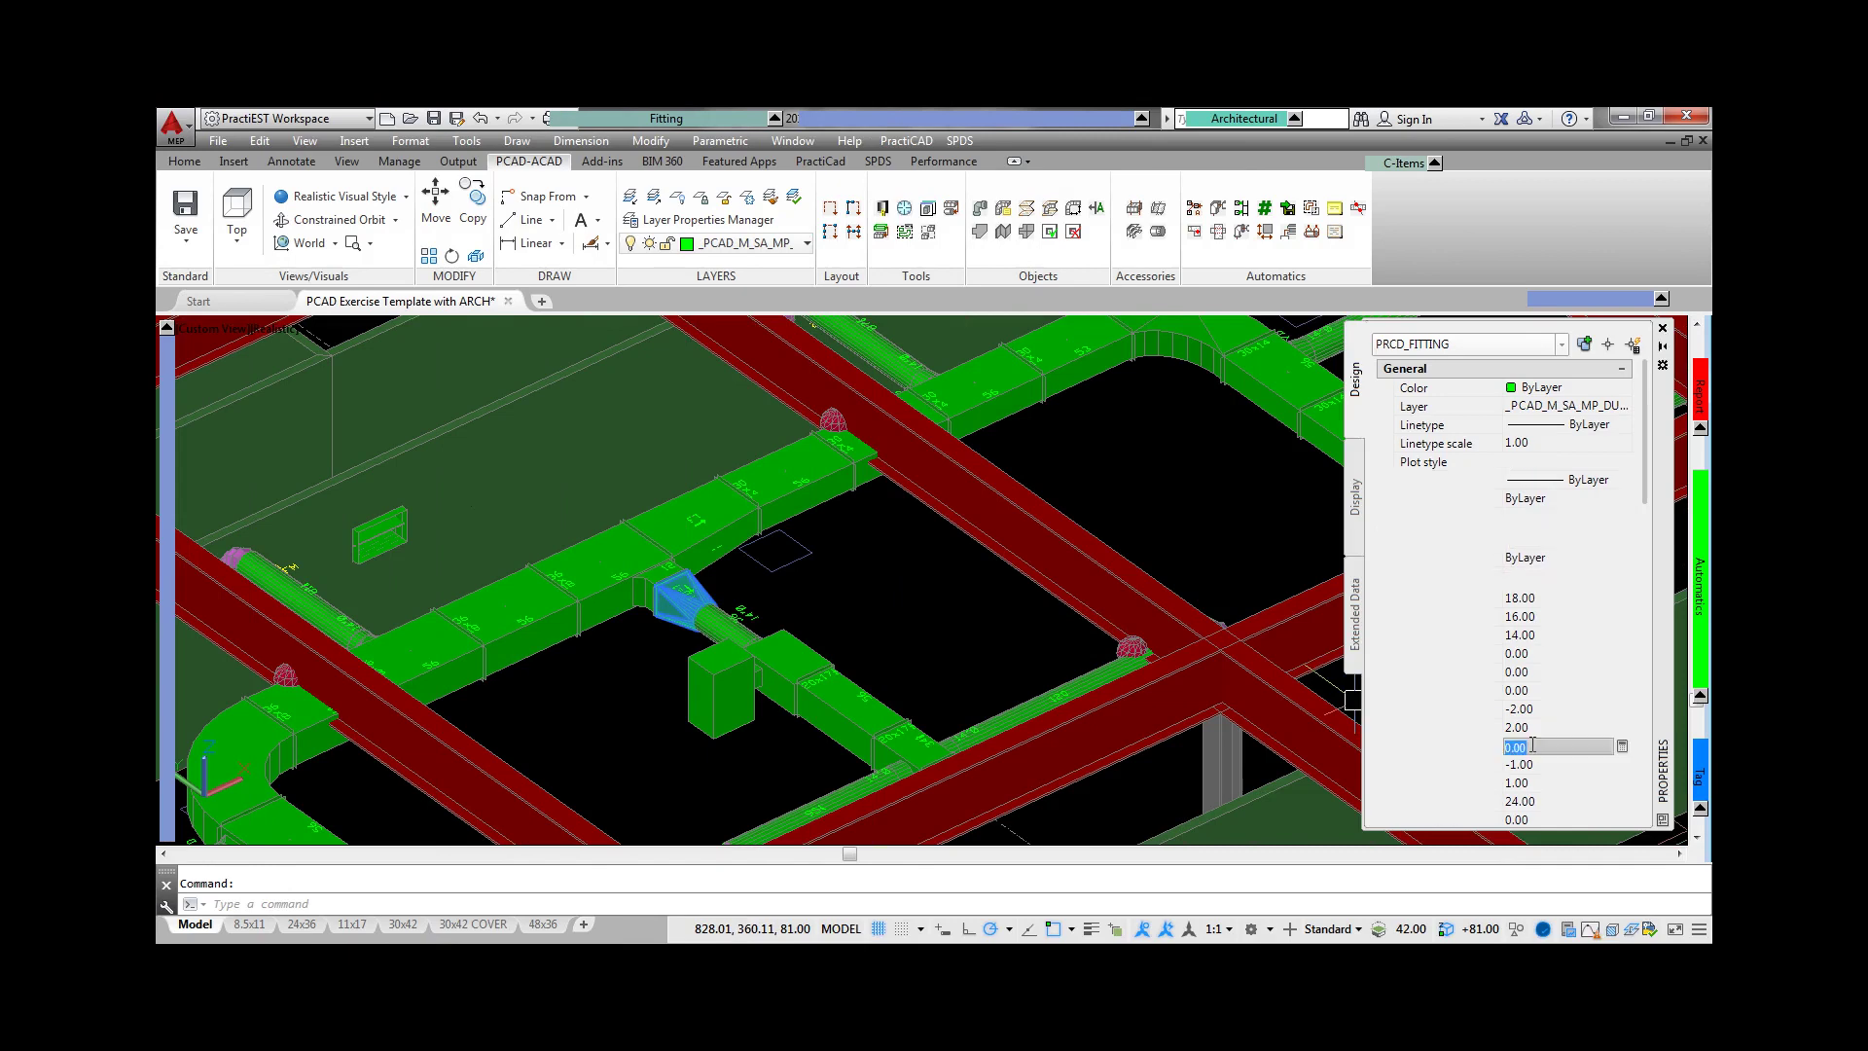
pyautogui.press('Return')
pyautogui.press('Escape')
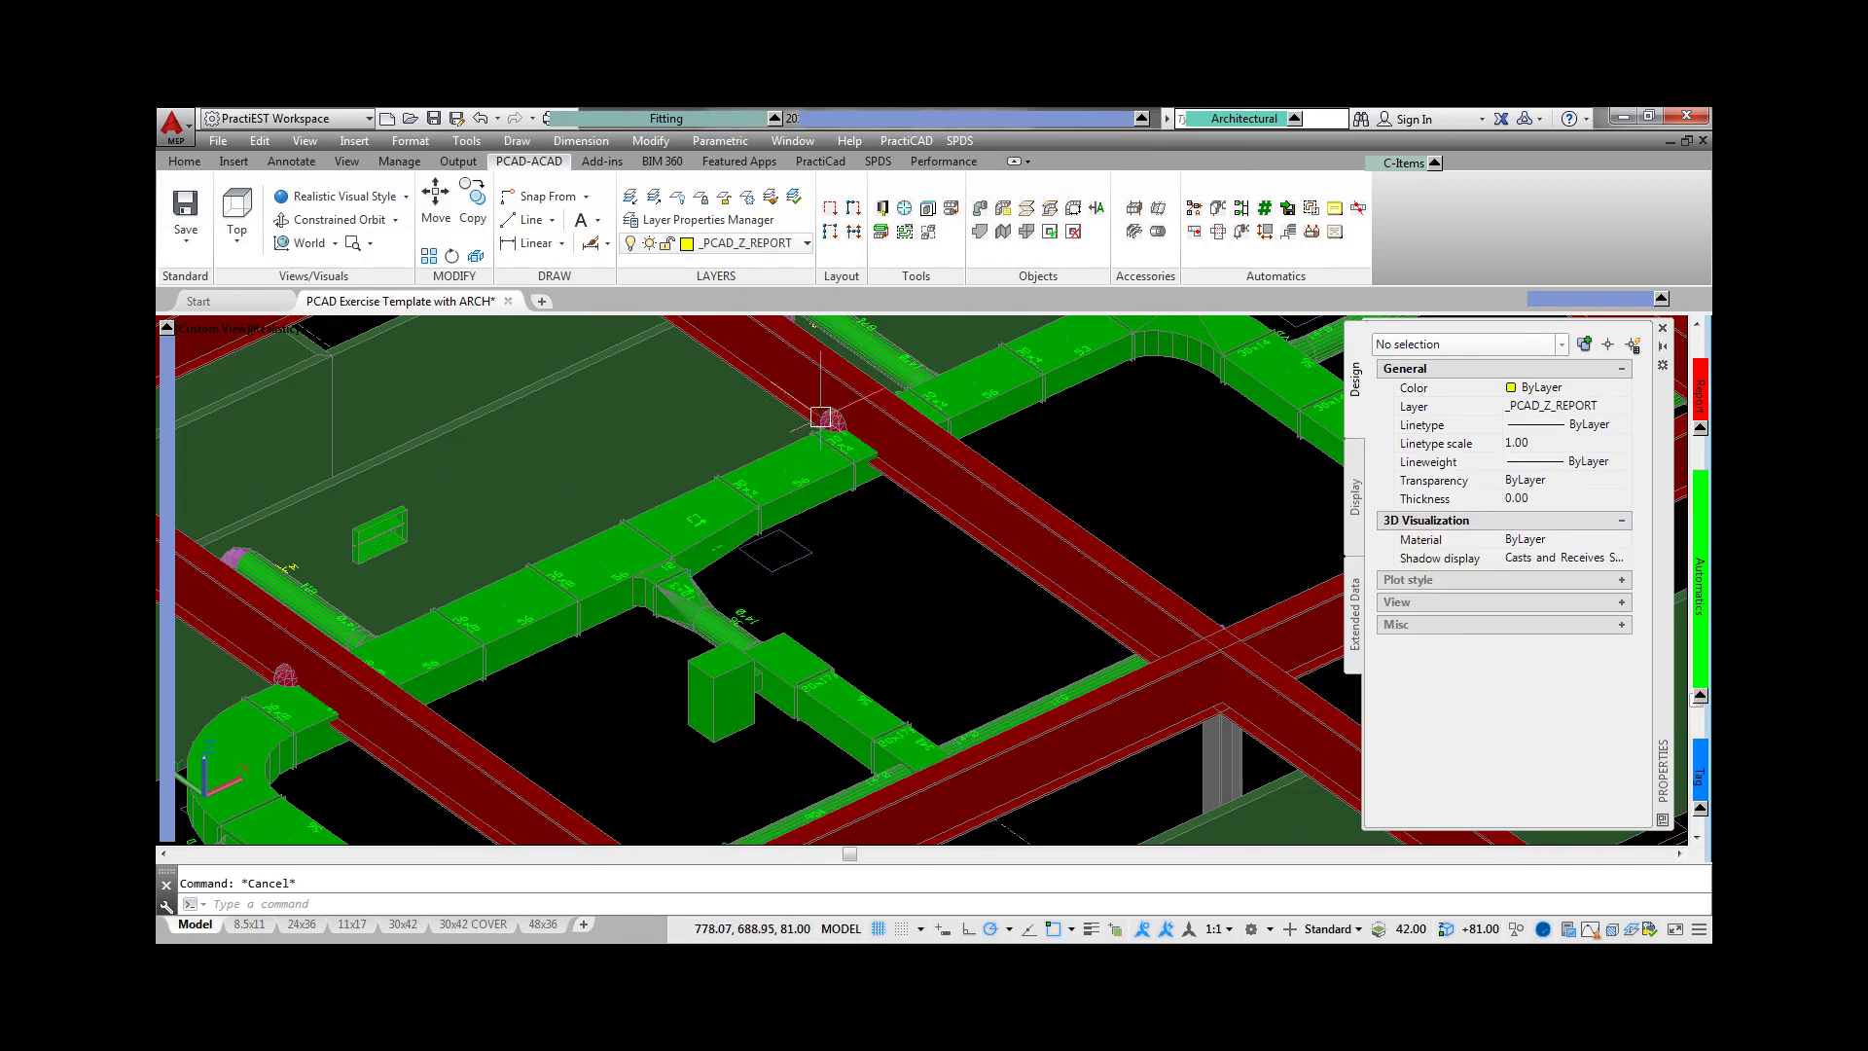
# - Check the collision mark on the main rectangular duct and set the Top Change of the 36x18 to 30x14 transition to -6
pyautogui.click(830, 420)
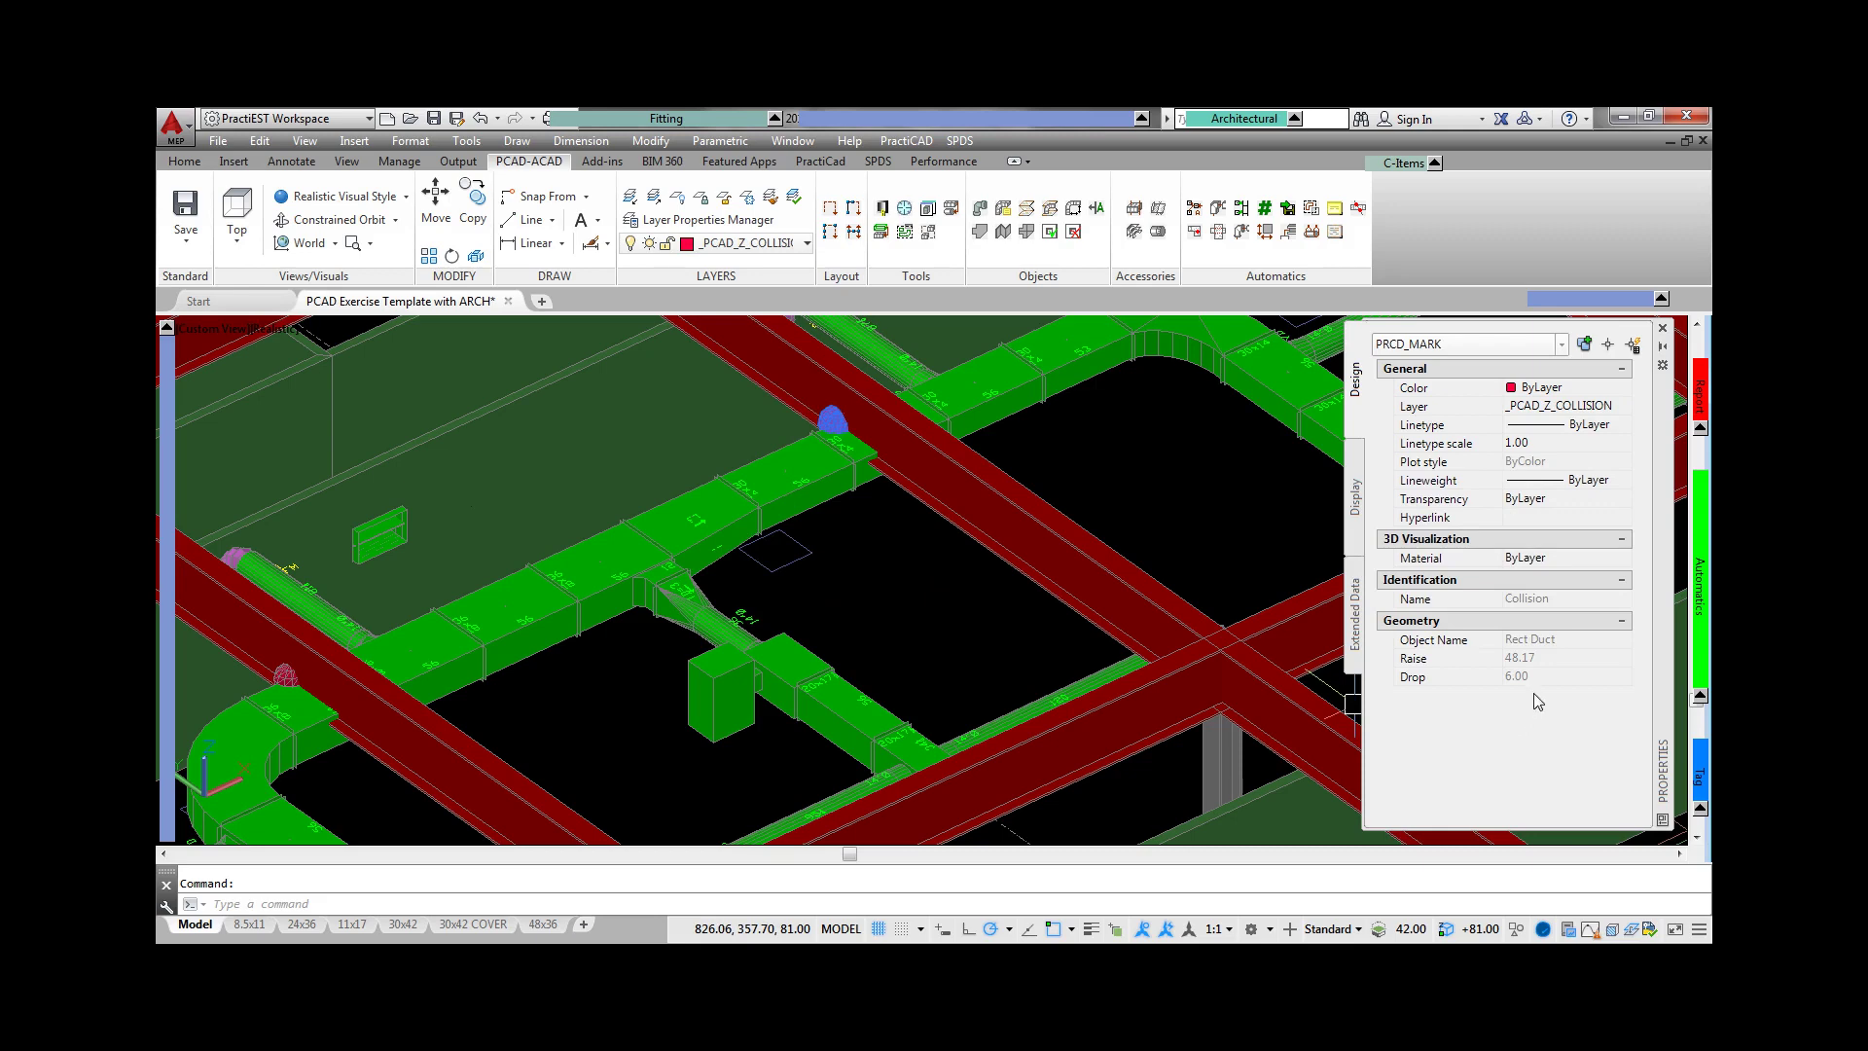
pyautogui.click(730, 526)
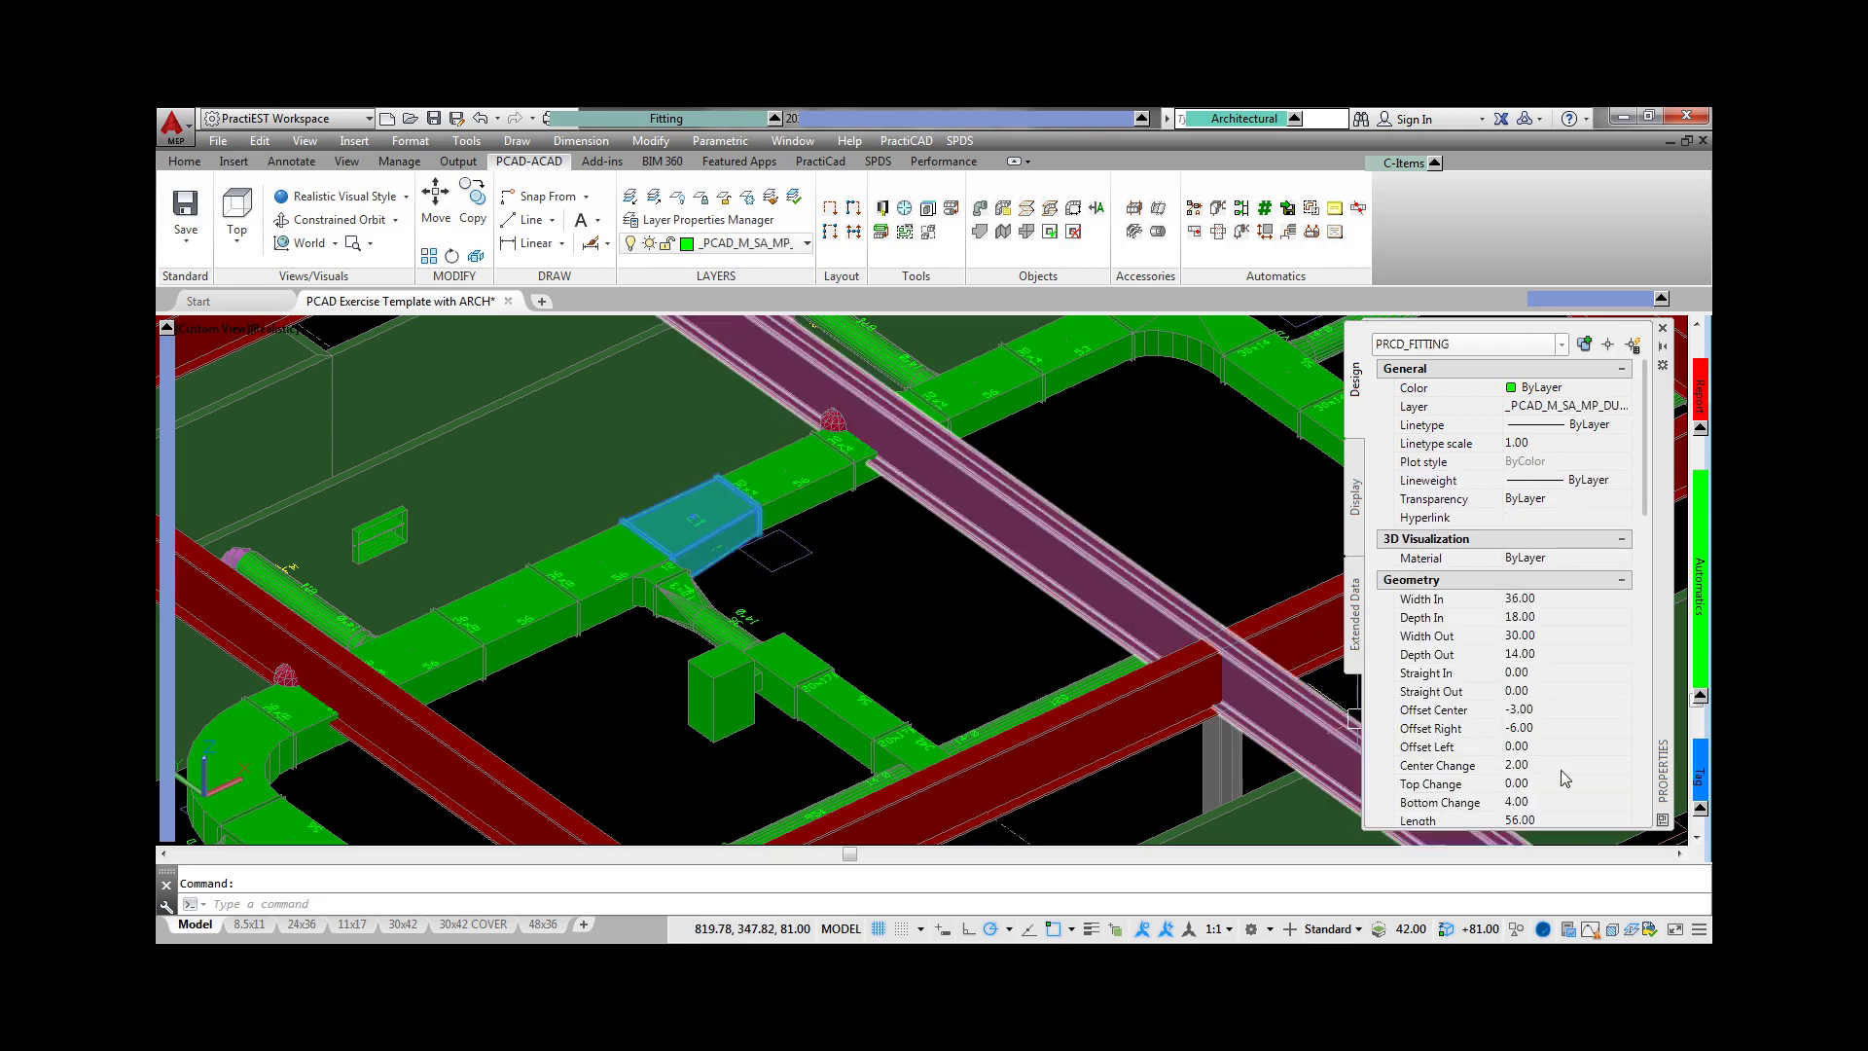
pyautogui.click(1557, 784)
pyautogui.write('-6')
pyautogui.press('Tab')
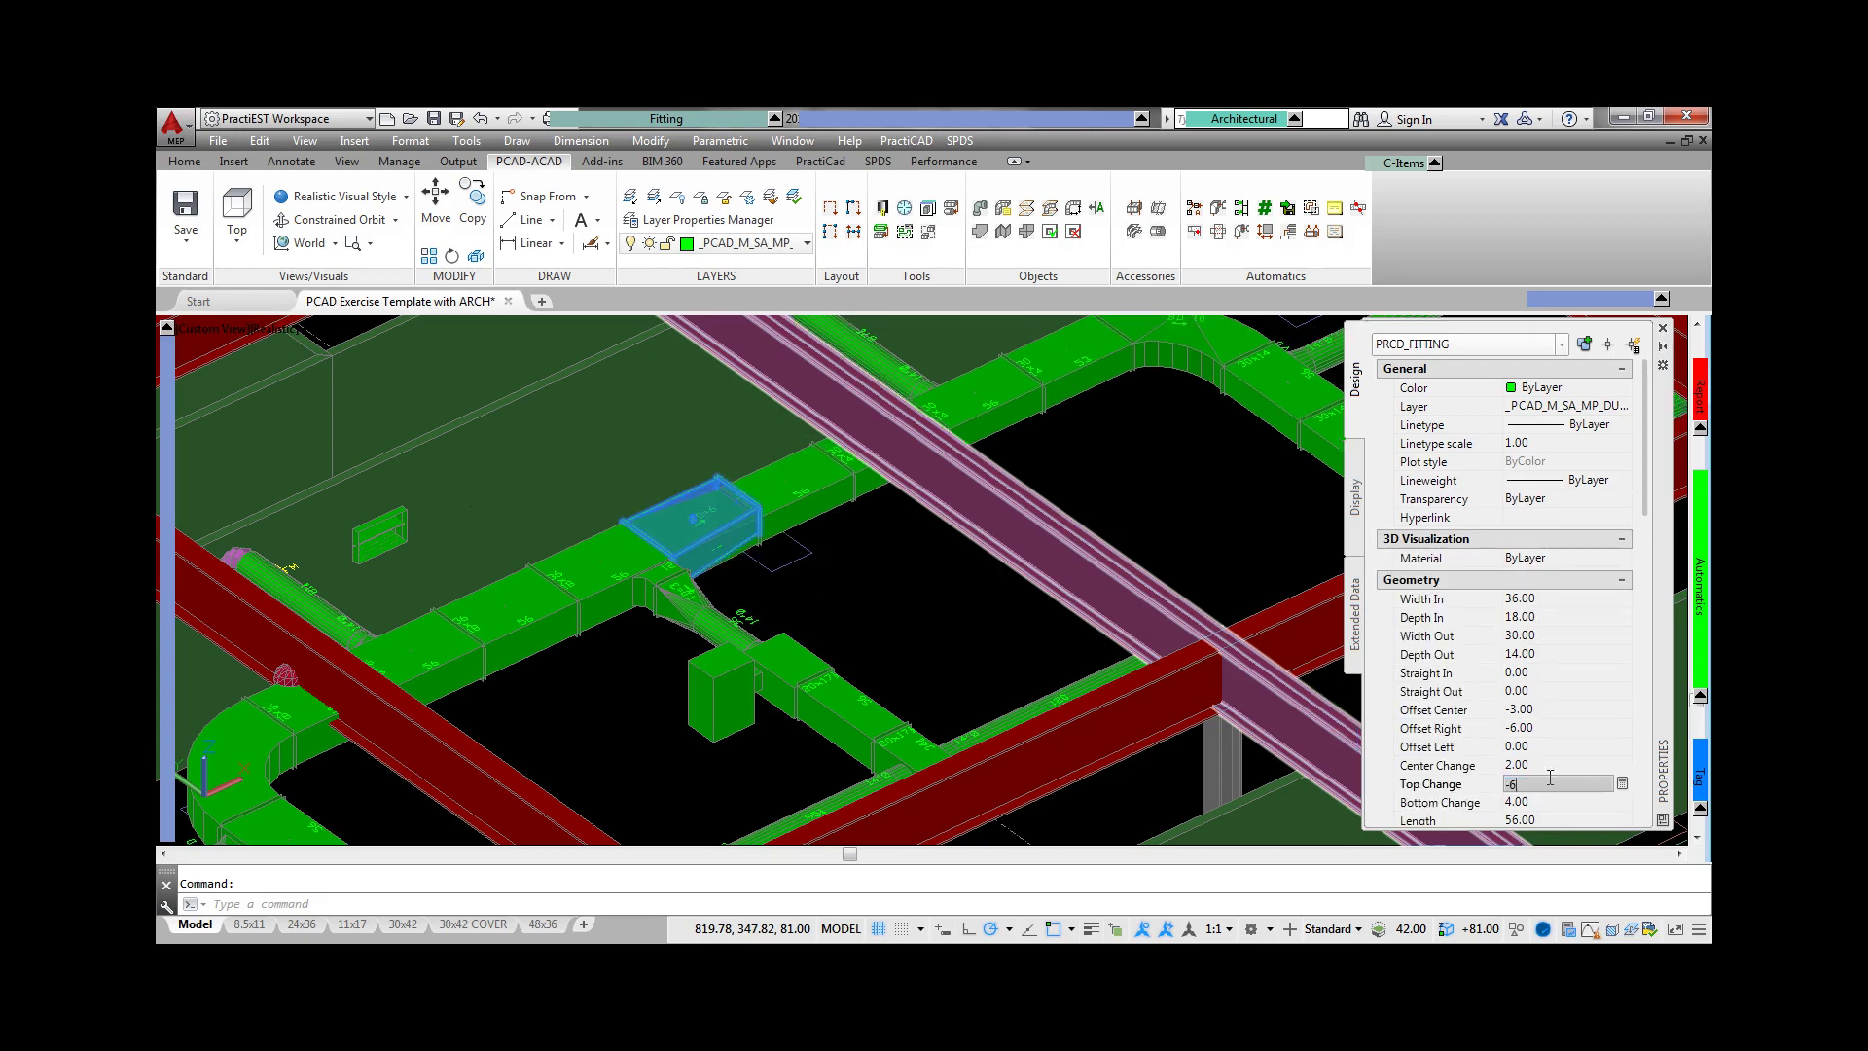
pyautogui.press('Escape')
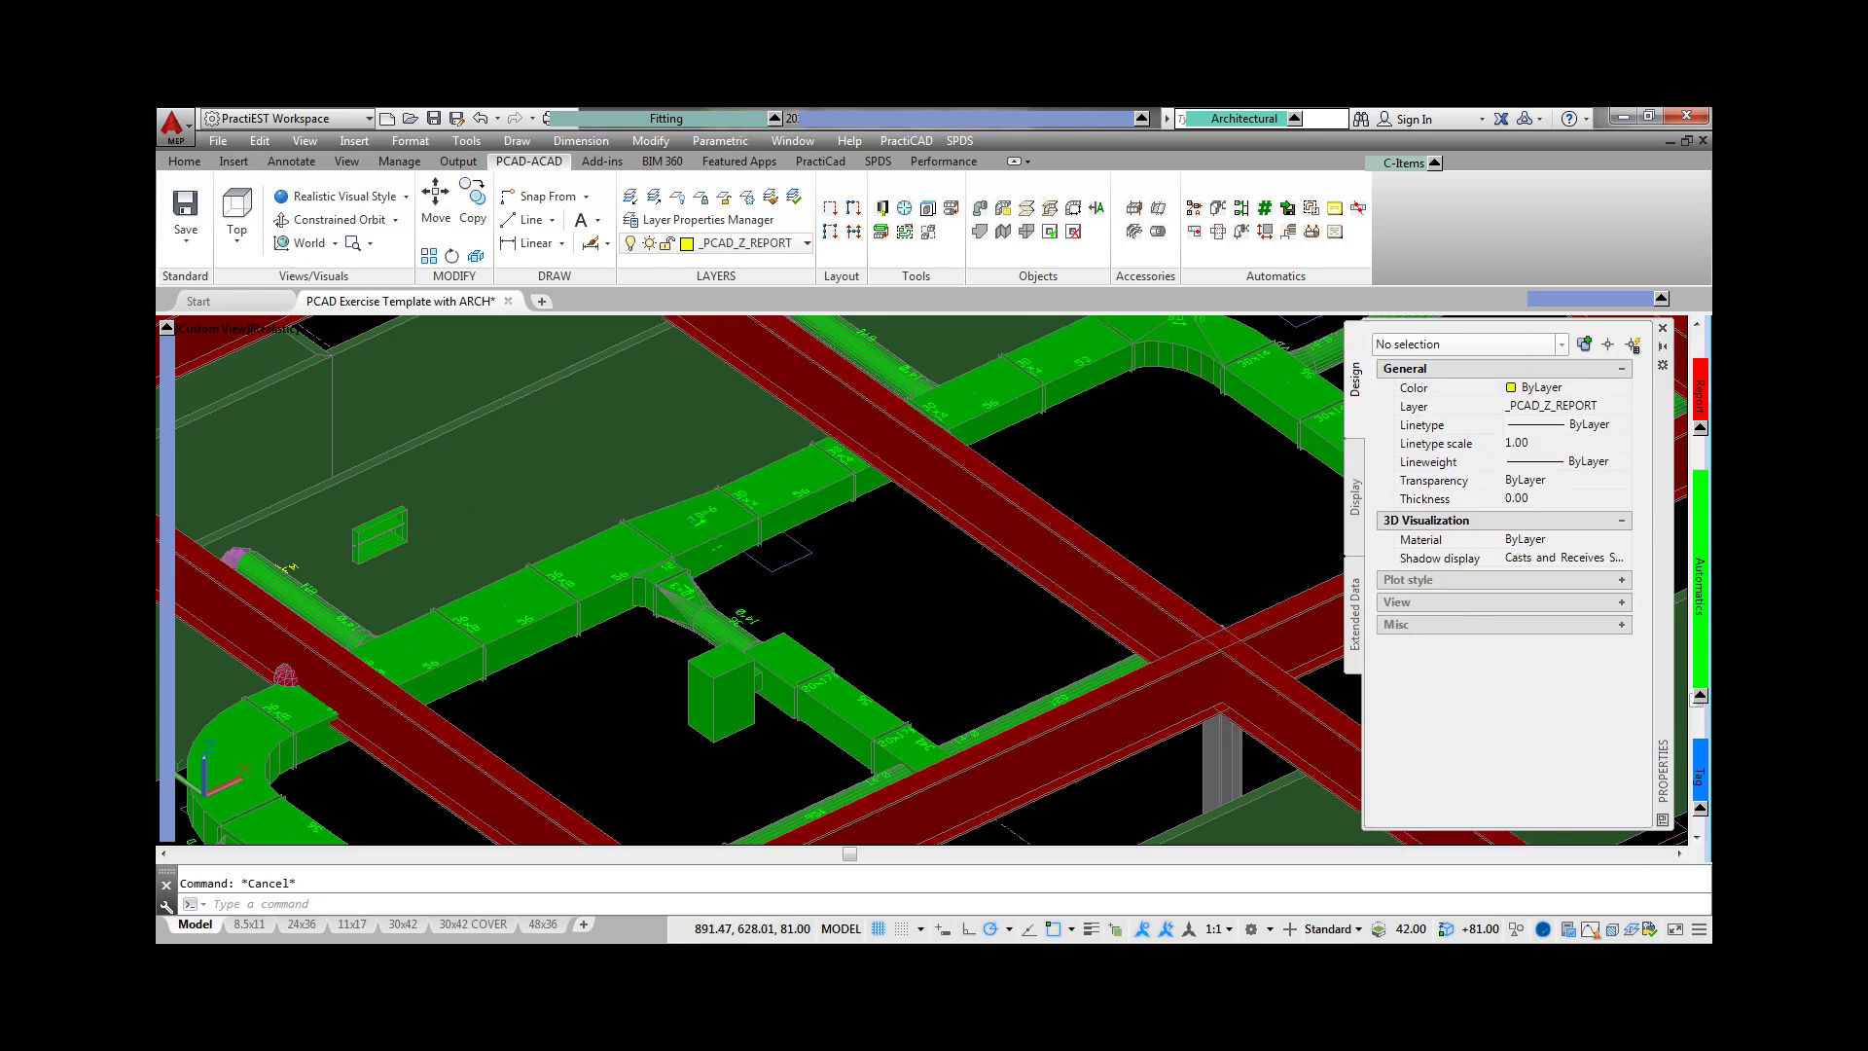
# - Delete the straight duct before the 30x14 radius elbow and edit the elbow's elevation
pyautogui.click(1075, 389)
pyautogui.press('Delete')
pyautogui.click(1156, 375)
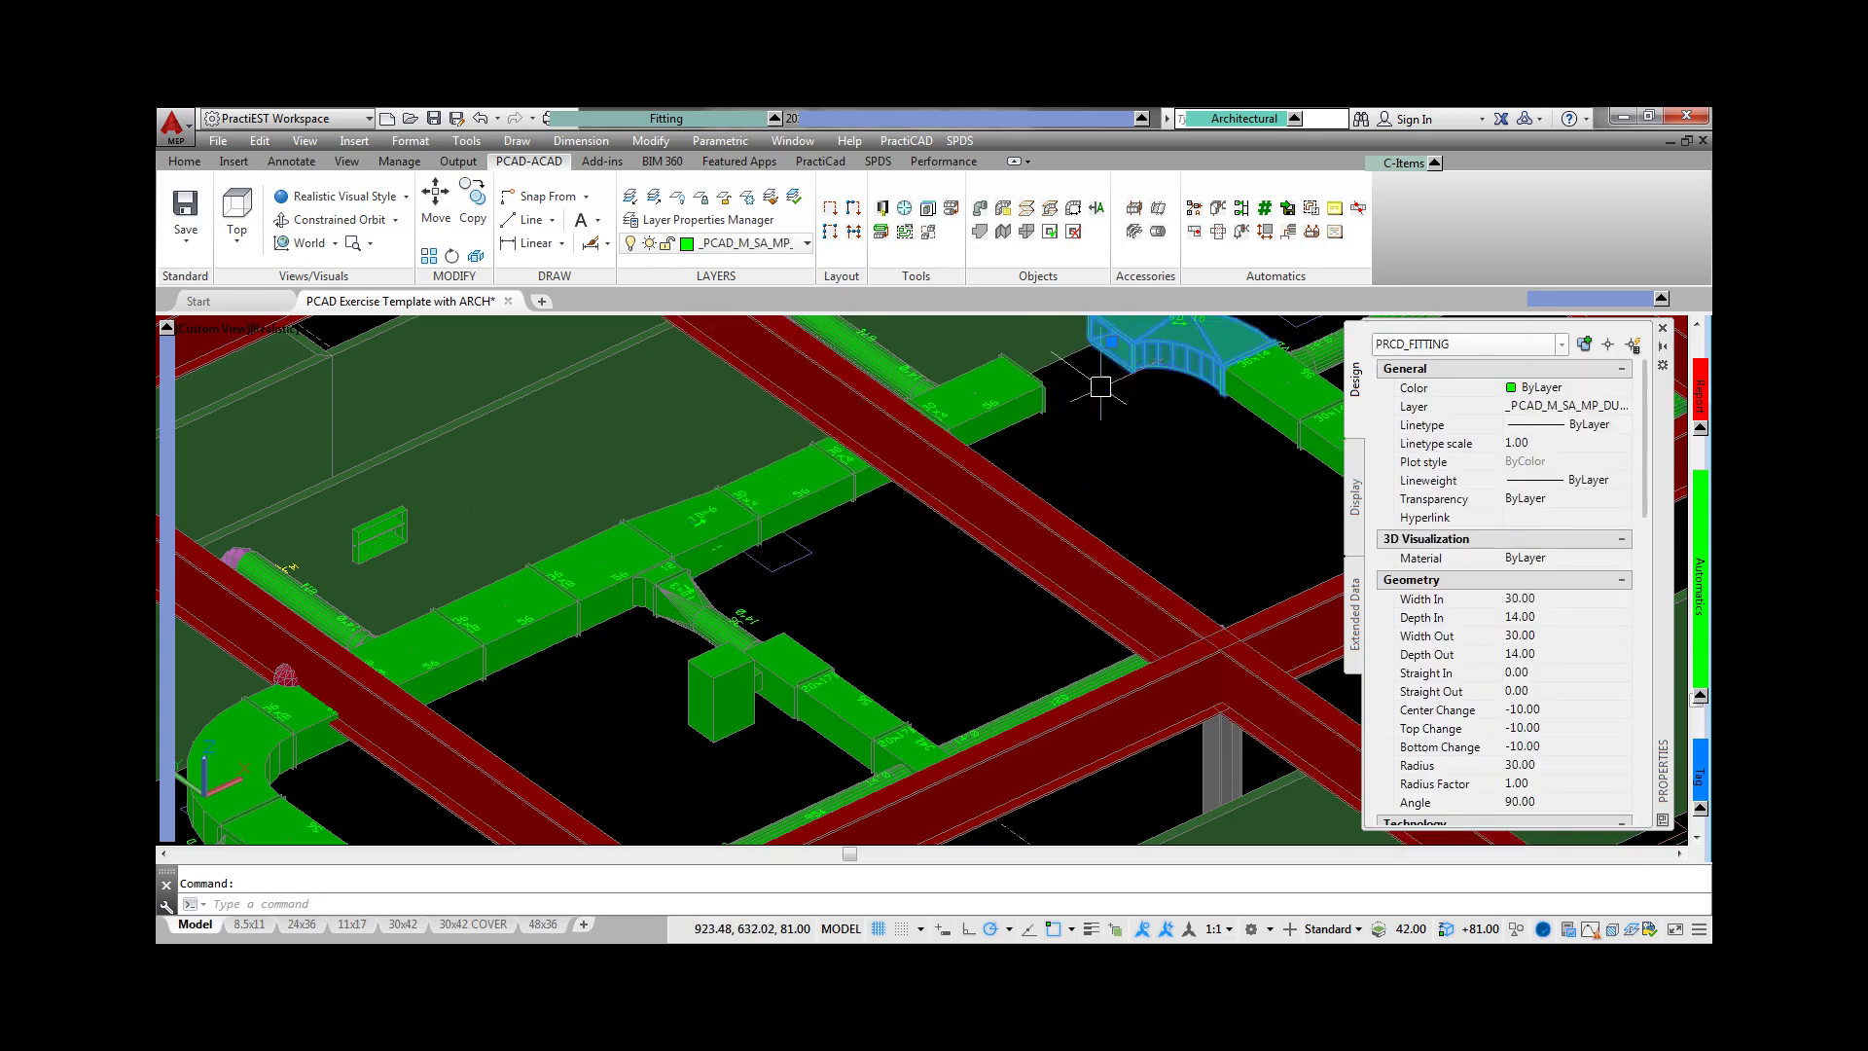
pyautogui.moveTo(175, 690)
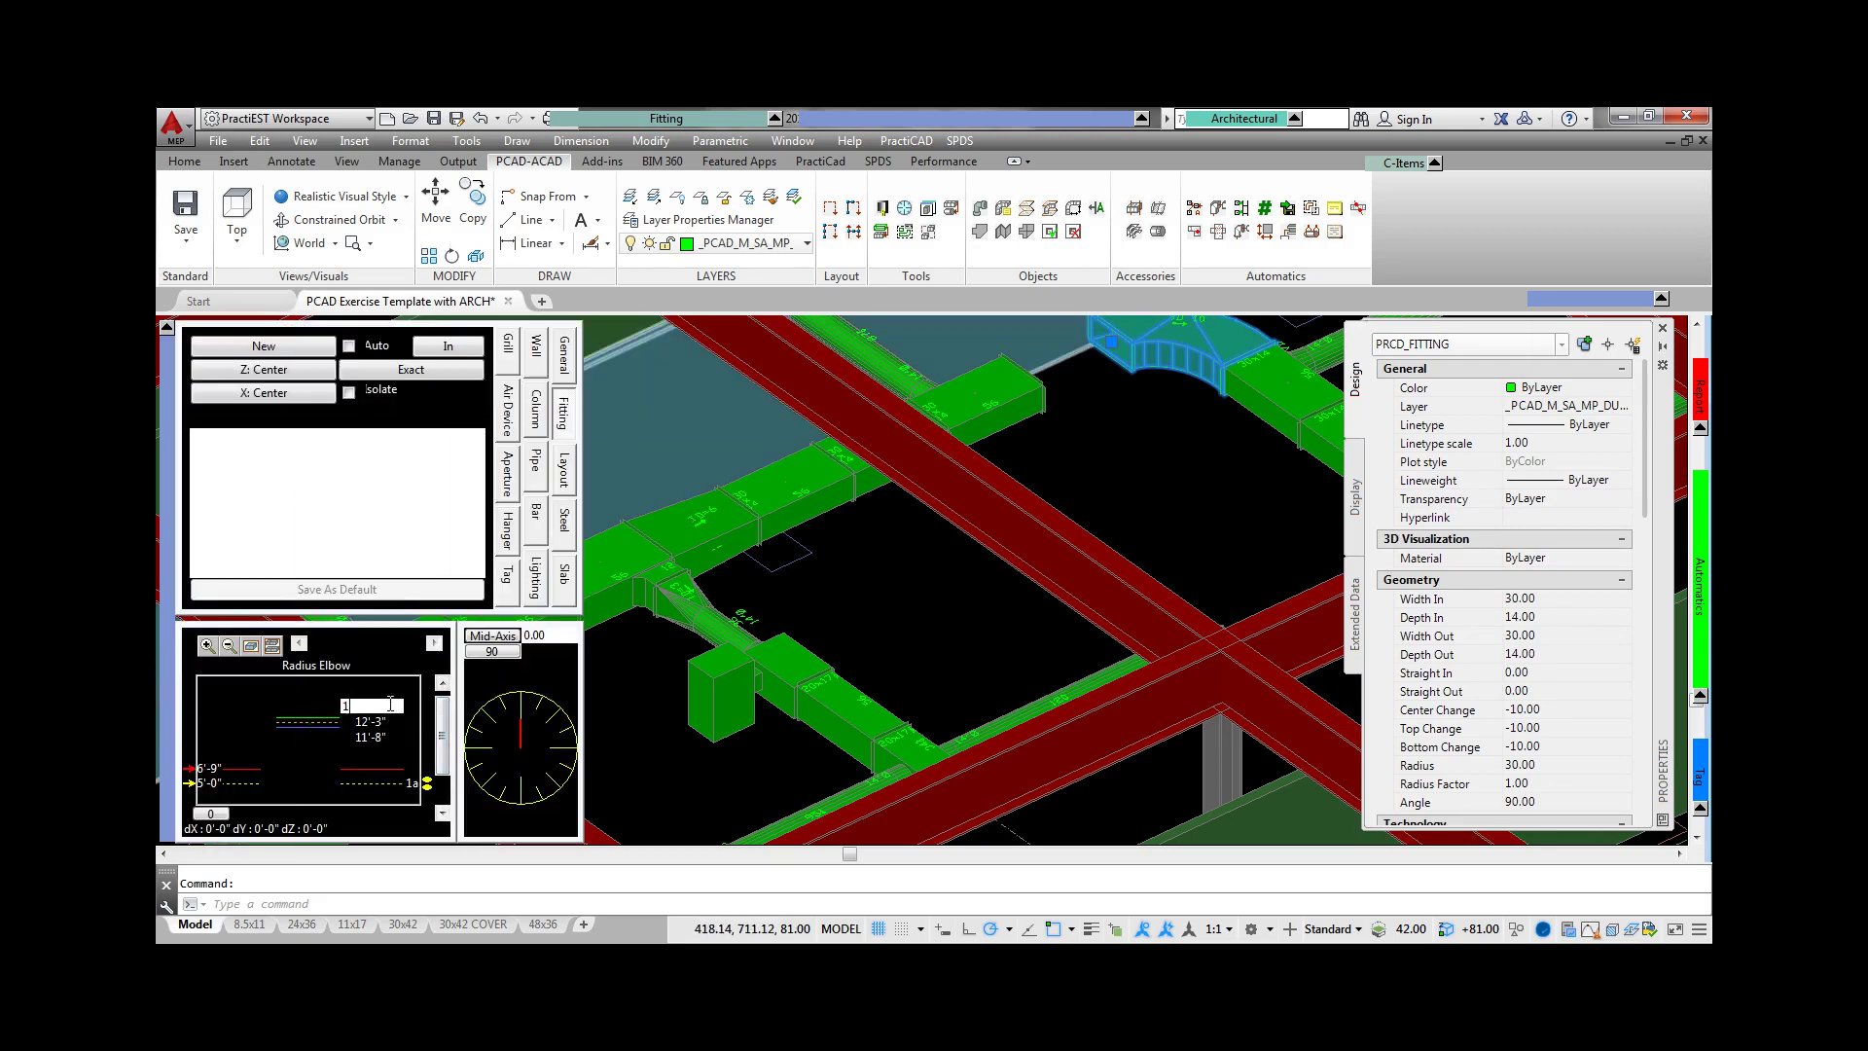
pyautogui.press('Escape')
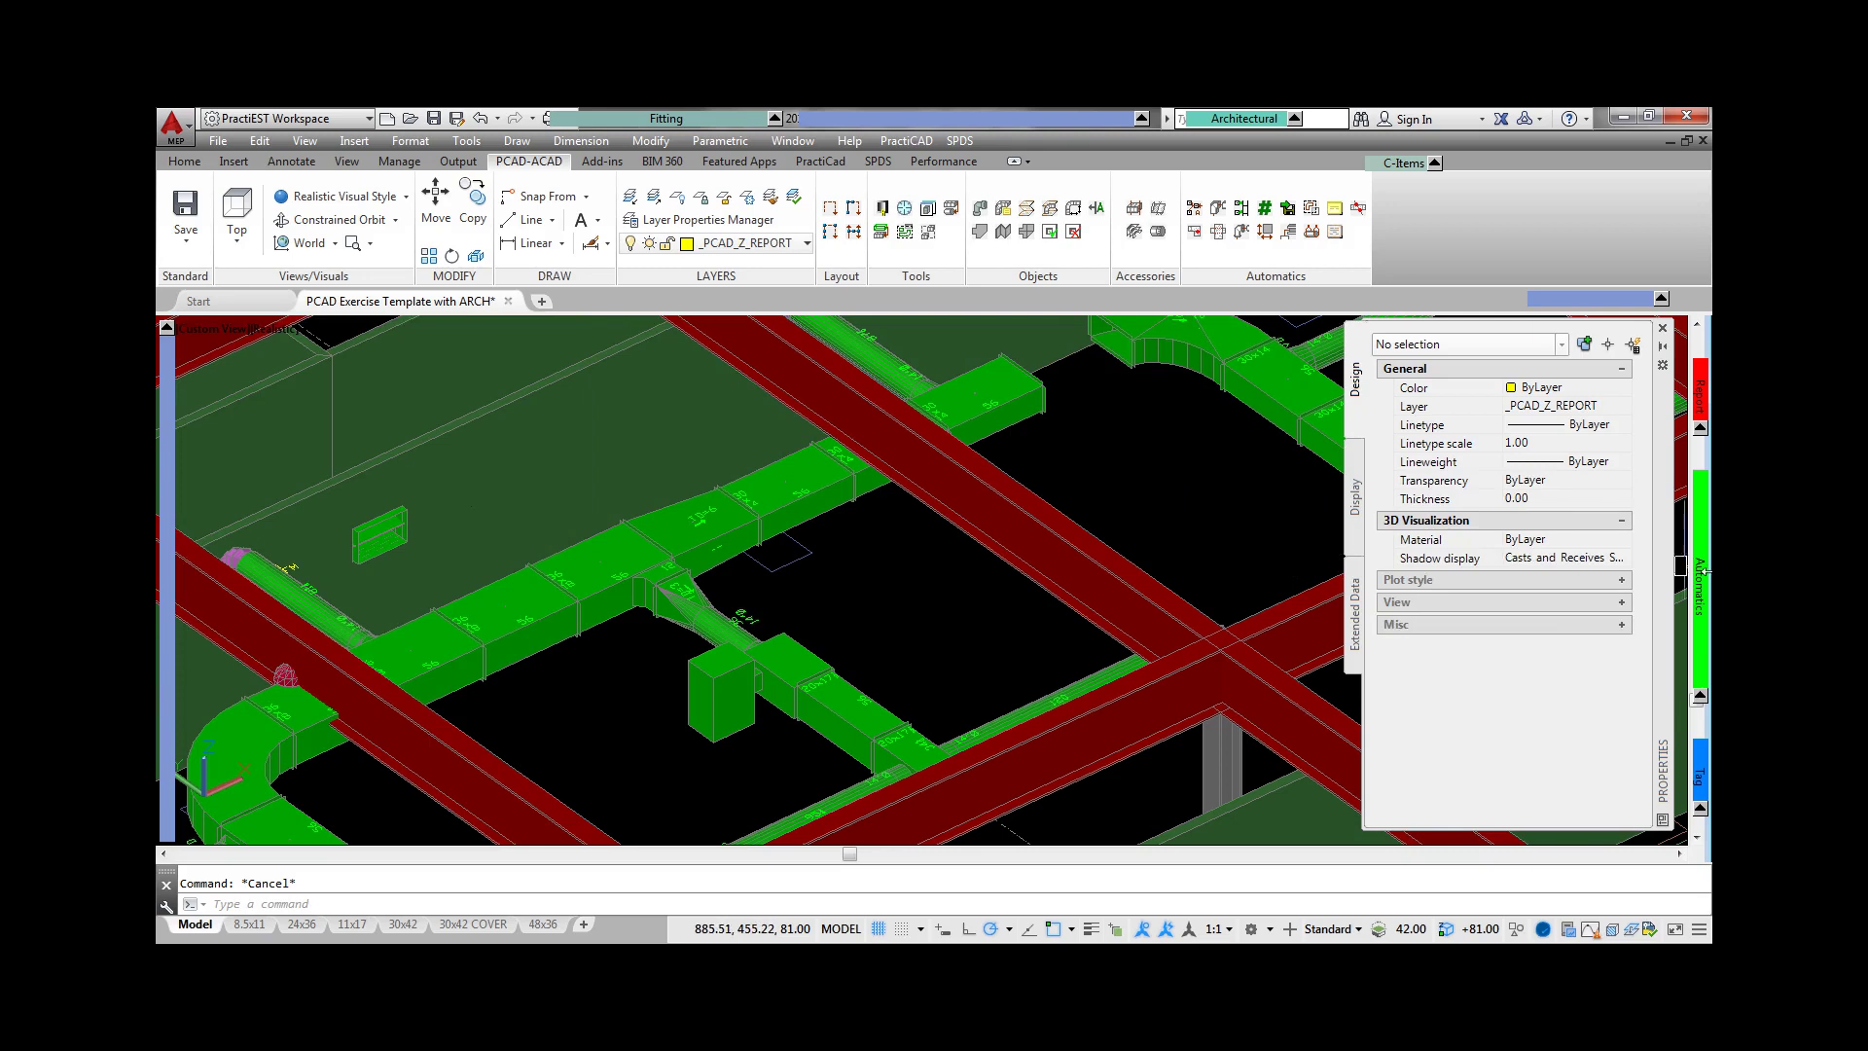
# - Fill the gap between the main straight duct and the 30x14 radius elbow with the automatic fitting macro
pyautogui.moveTo(1702, 571)
pyautogui.click(1326, 487)
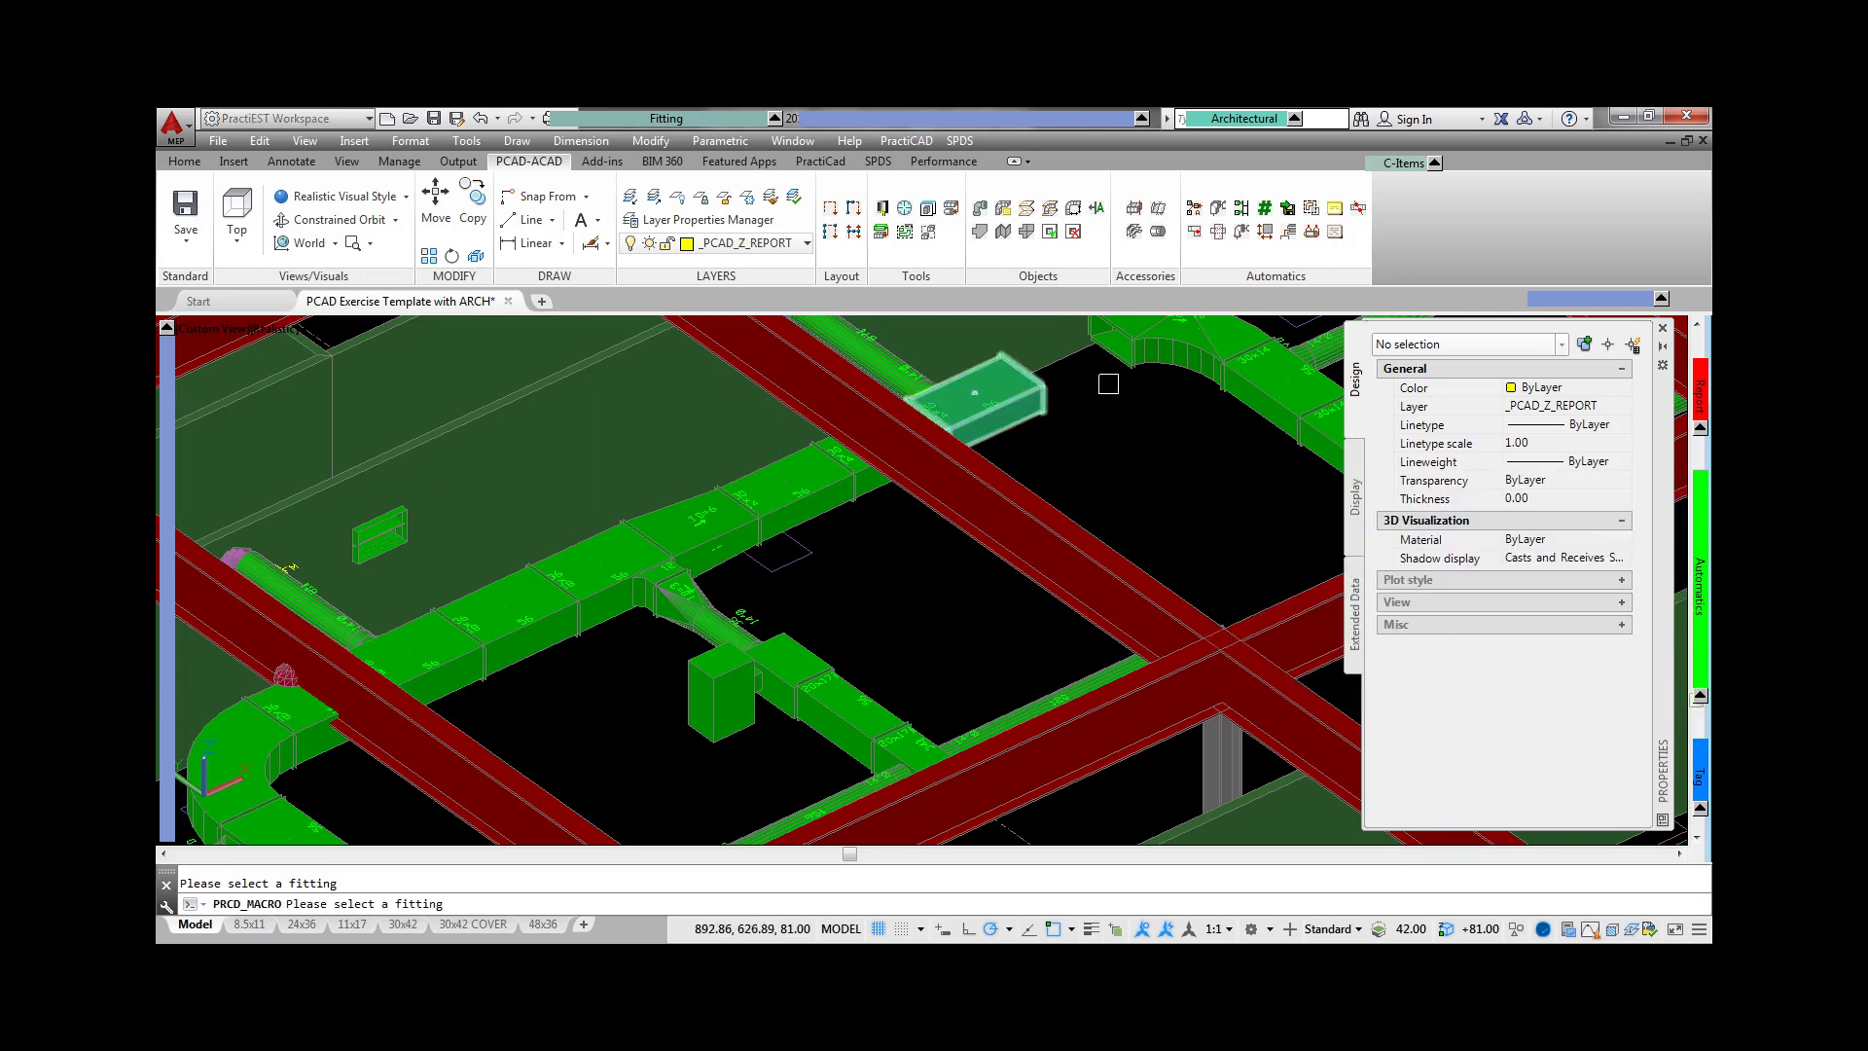
pyautogui.press('Escape')
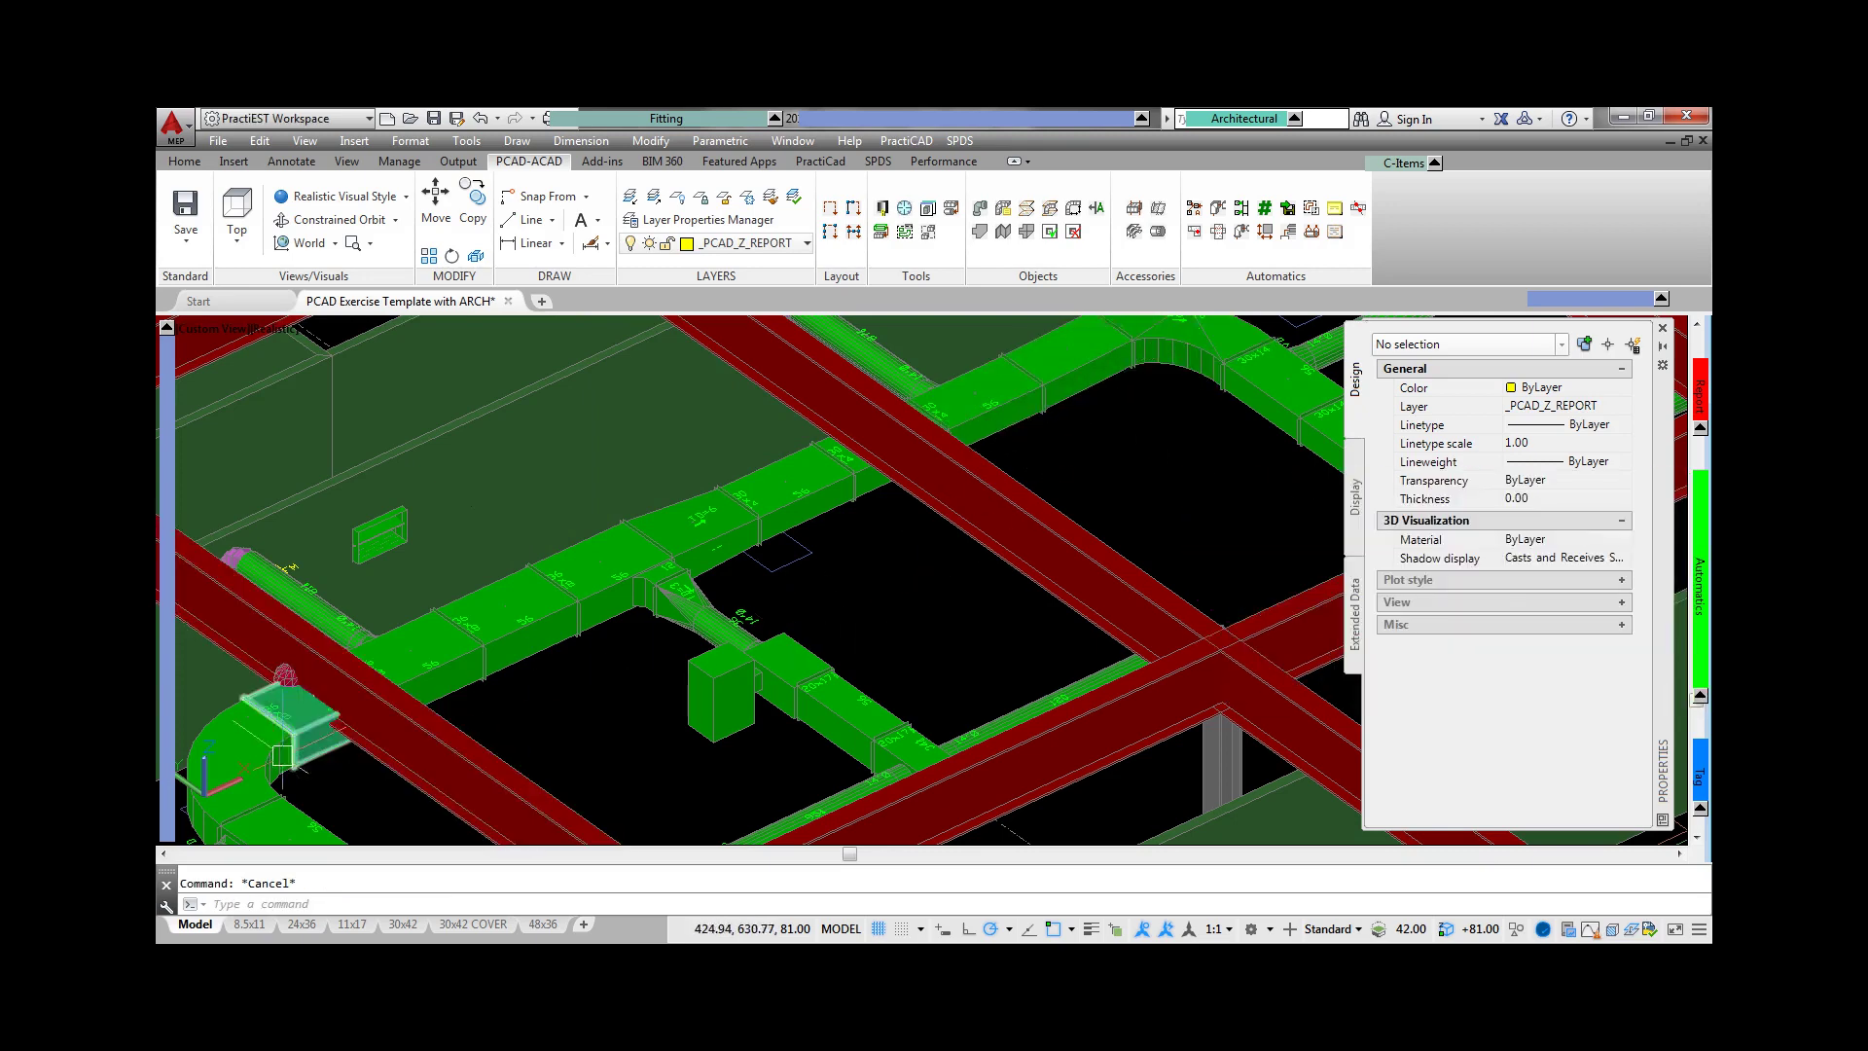
# - Adjust the Top Change of the 36x18 radius elbow near the remaining collision mark
pyautogui.click(282, 756)
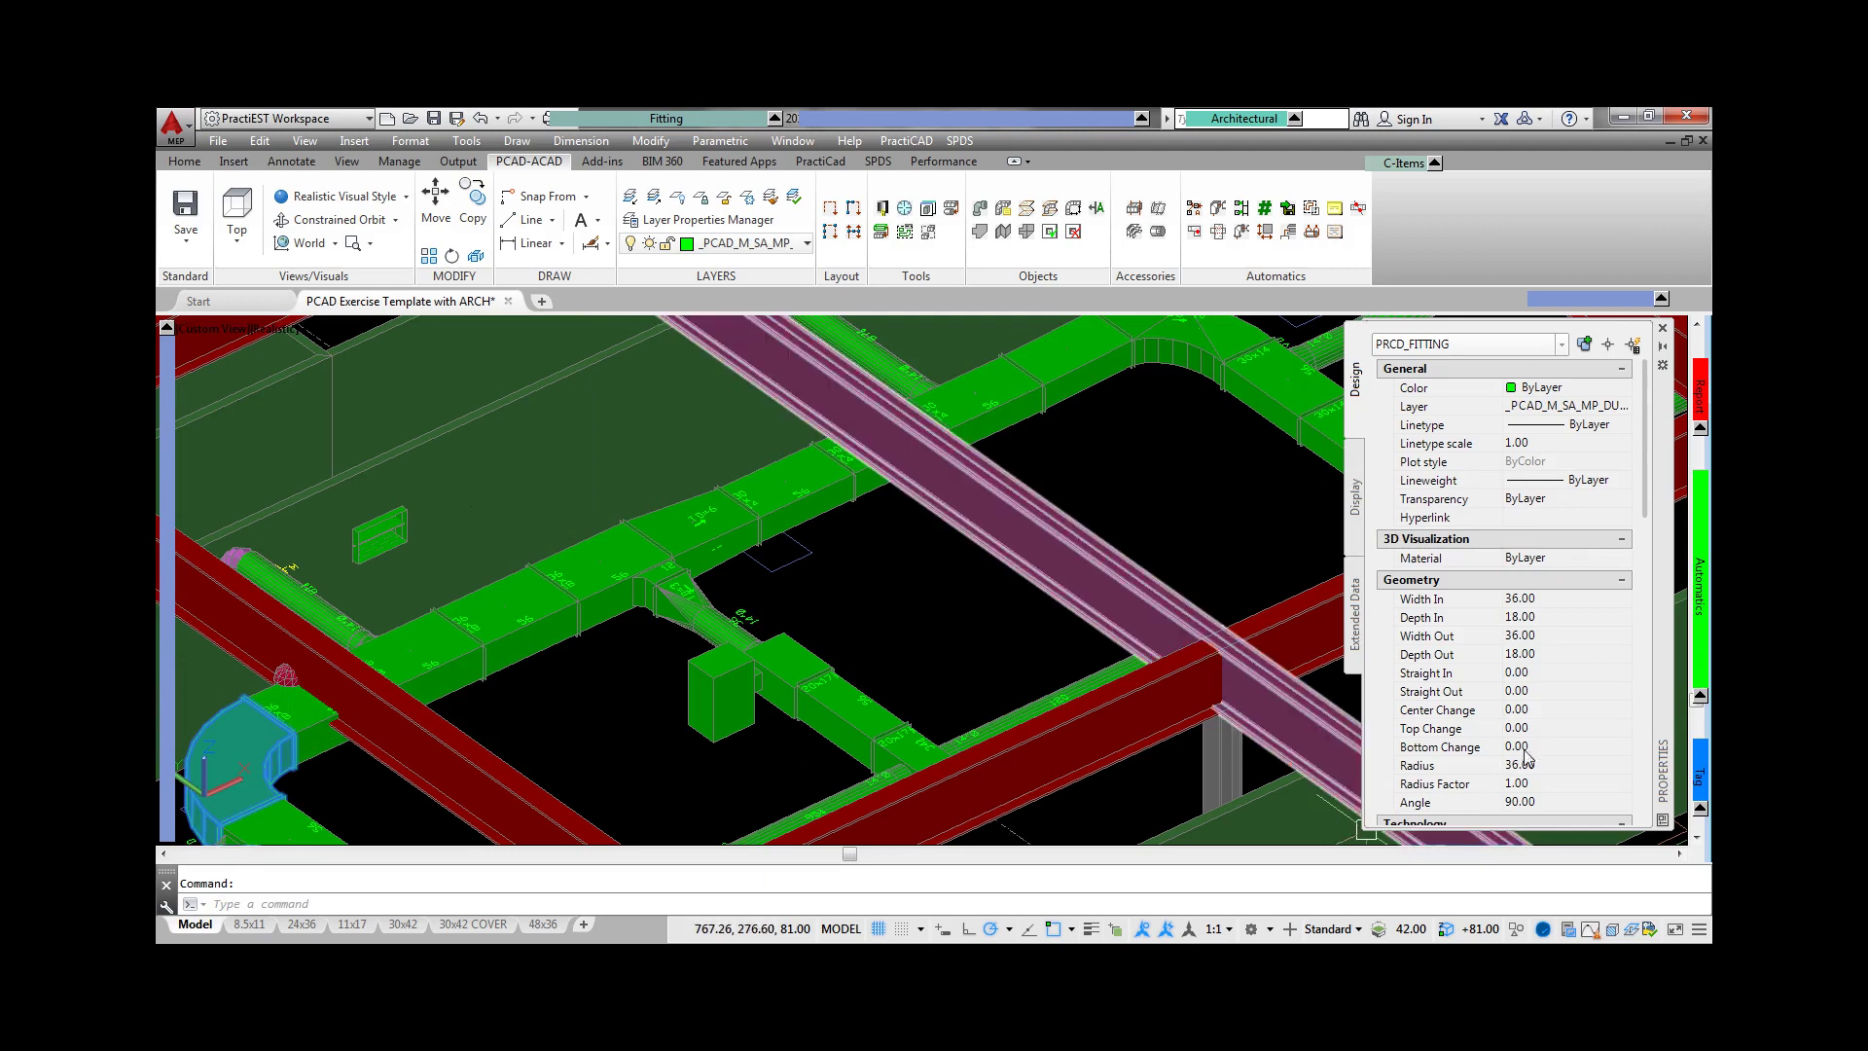
pyautogui.click(1559, 727)
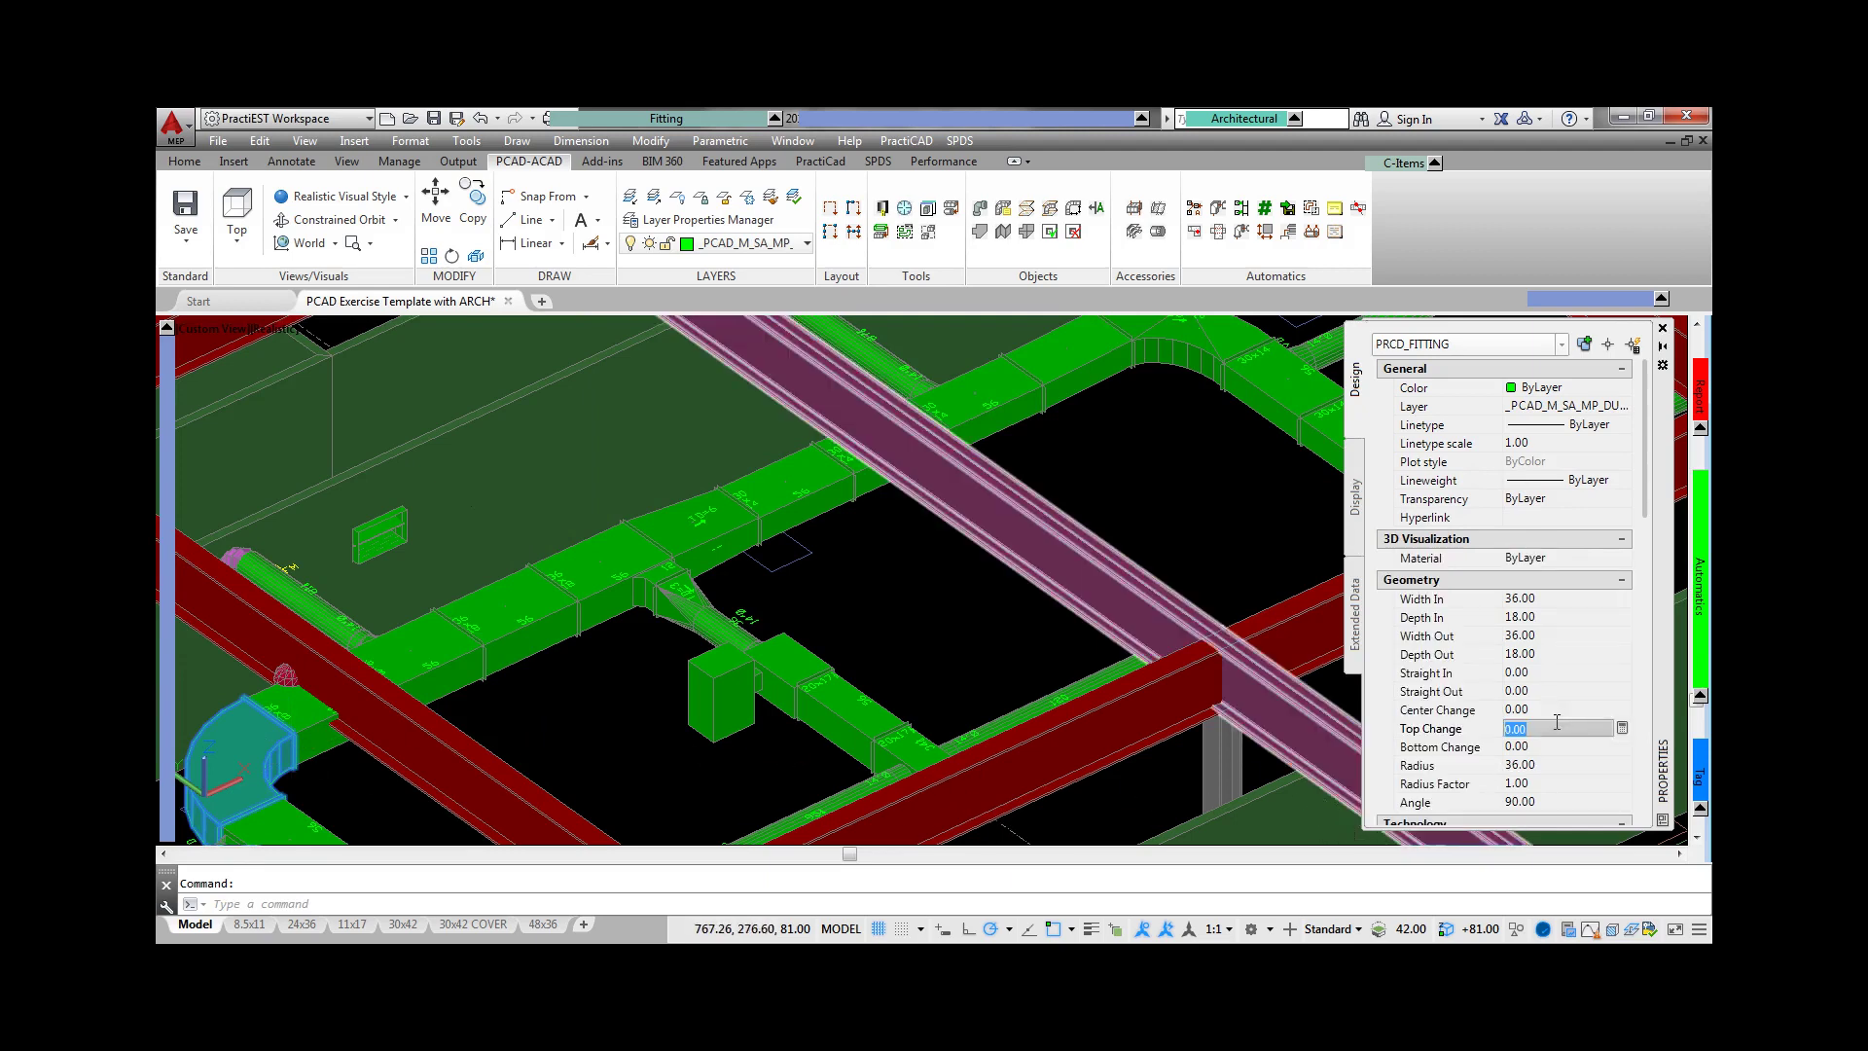
pyautogui.press('Tab')
pyautogui.press('Escape')
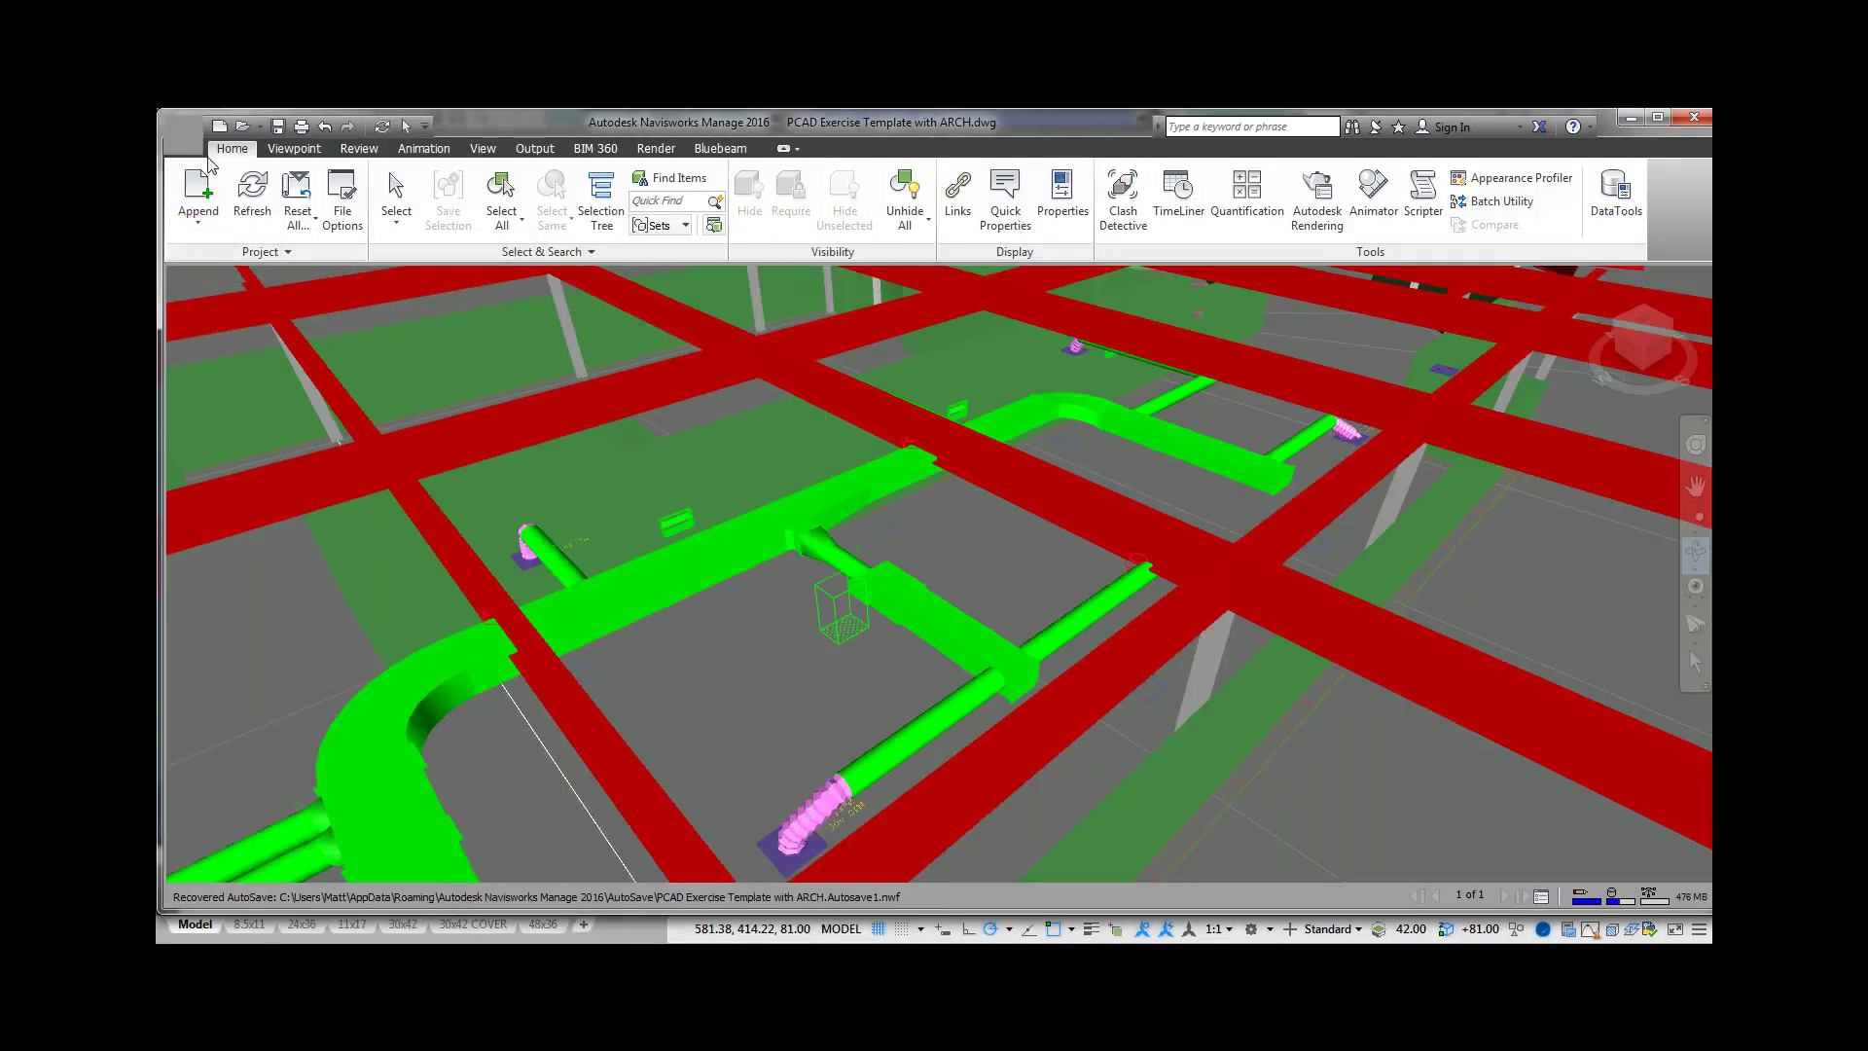
# - Switch to Navisworks Manage, refresh the duct model and examine the revised ducts against the beams
pyautogui.click(261, 199)
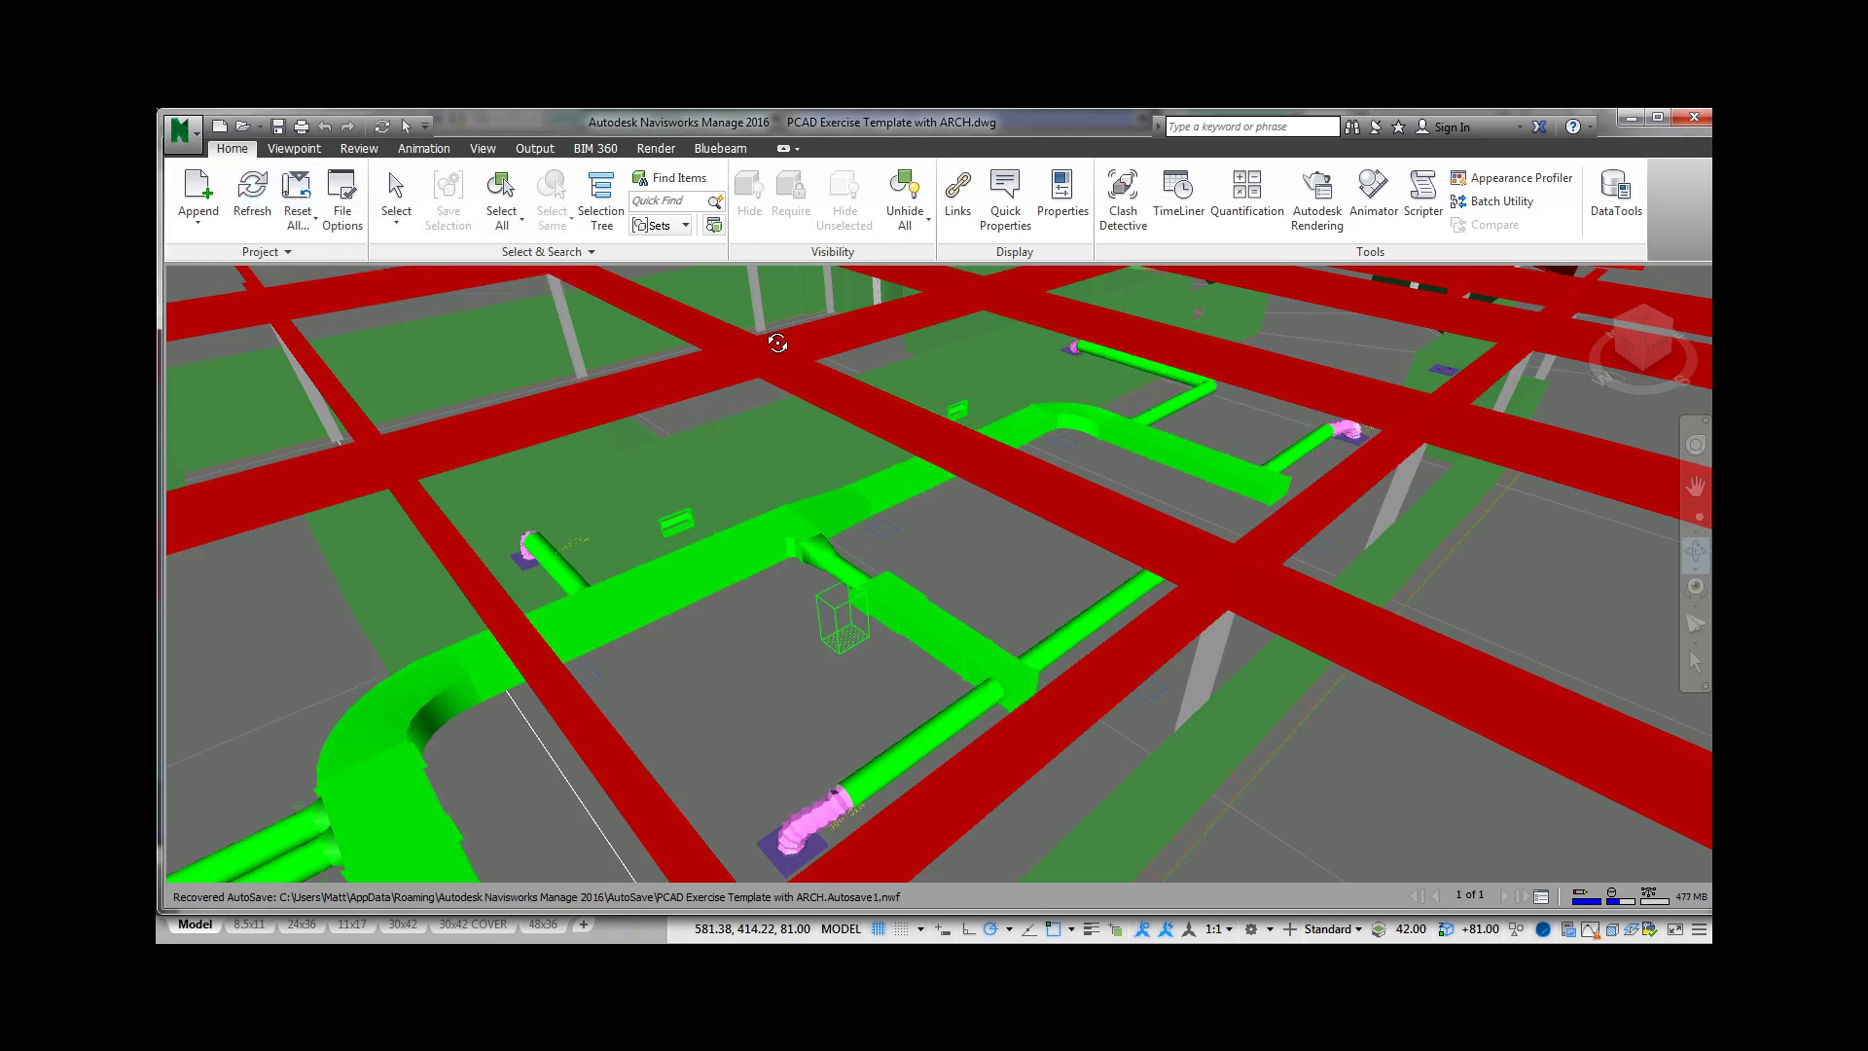
pyautogui.moveTo(778, 343)
pyautogui.mouseDown()
pyautogui.moveTo(928, 571)
pyautogui.moveTo(857, 556)
pyautogui.mouseUp()
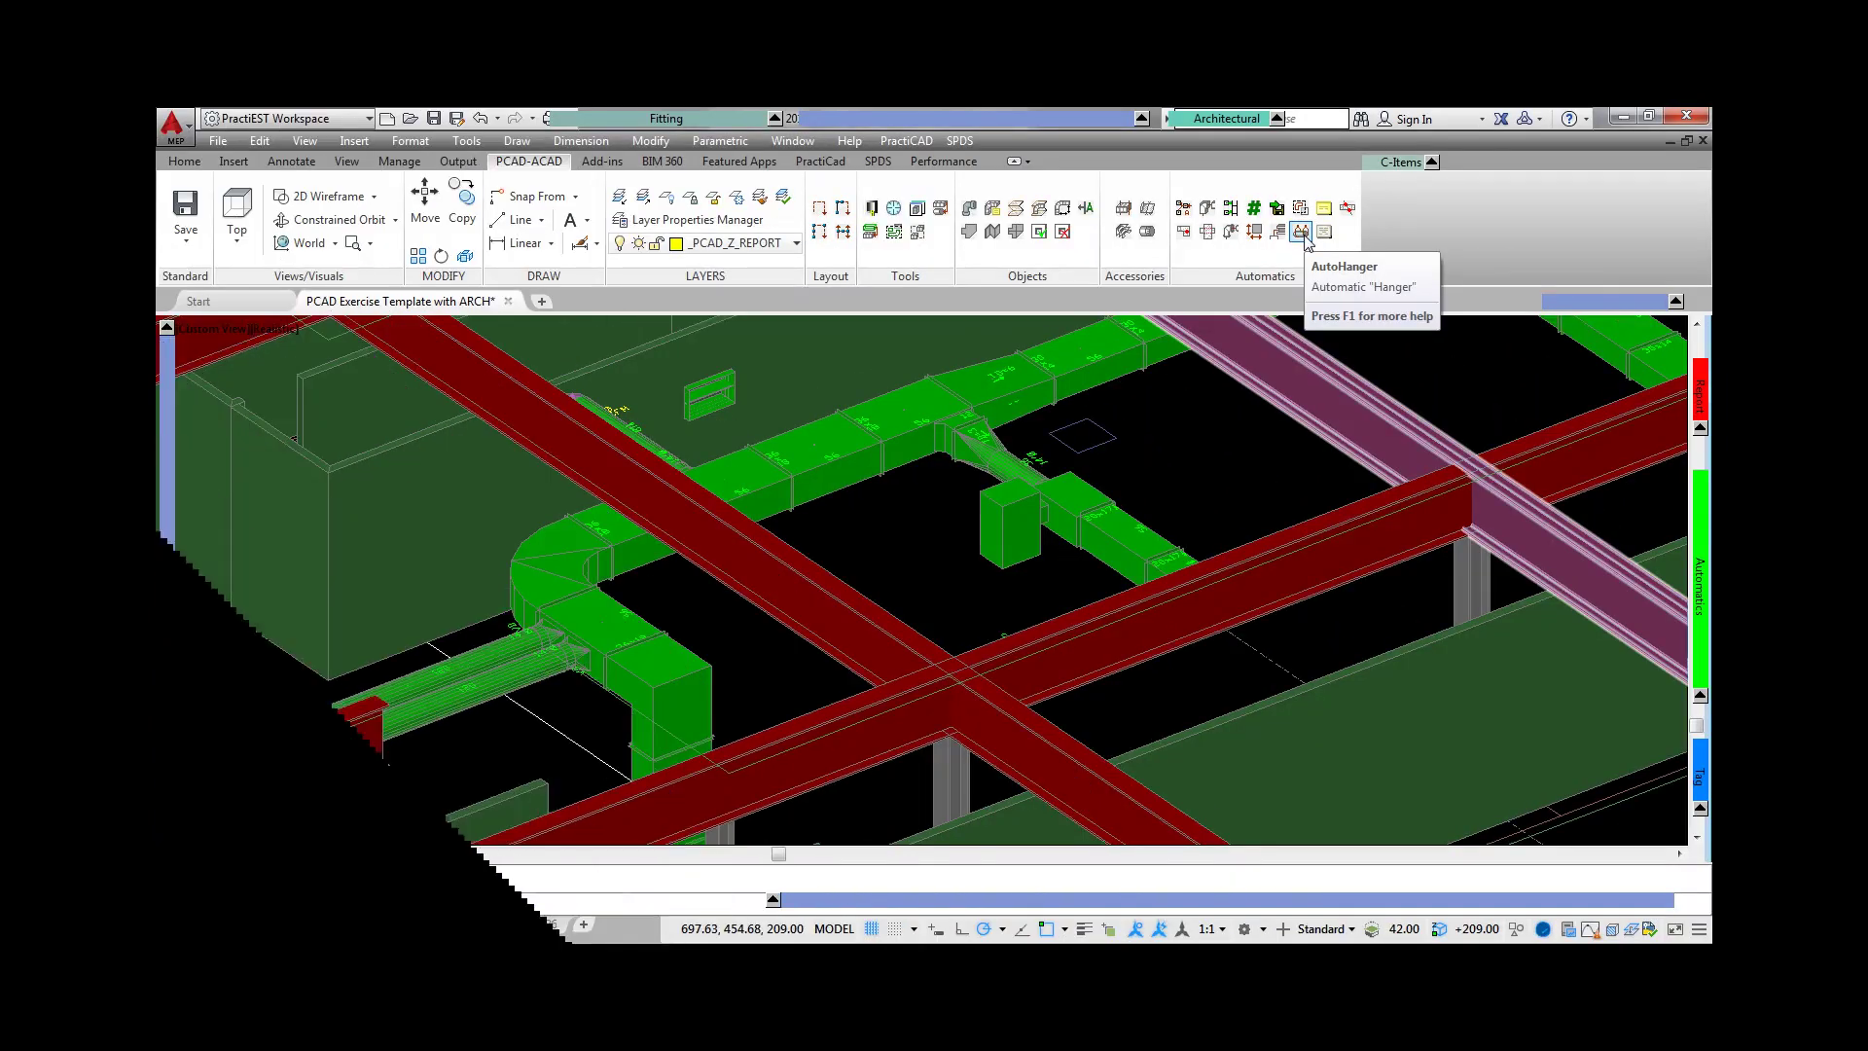
# - Start AutoHanger and examine the available Rectangular 2 Strap sizes and TOLCO Round Clevis hangers
pyautogui.click(1302, 234)
pyautogui.click(501, 220)
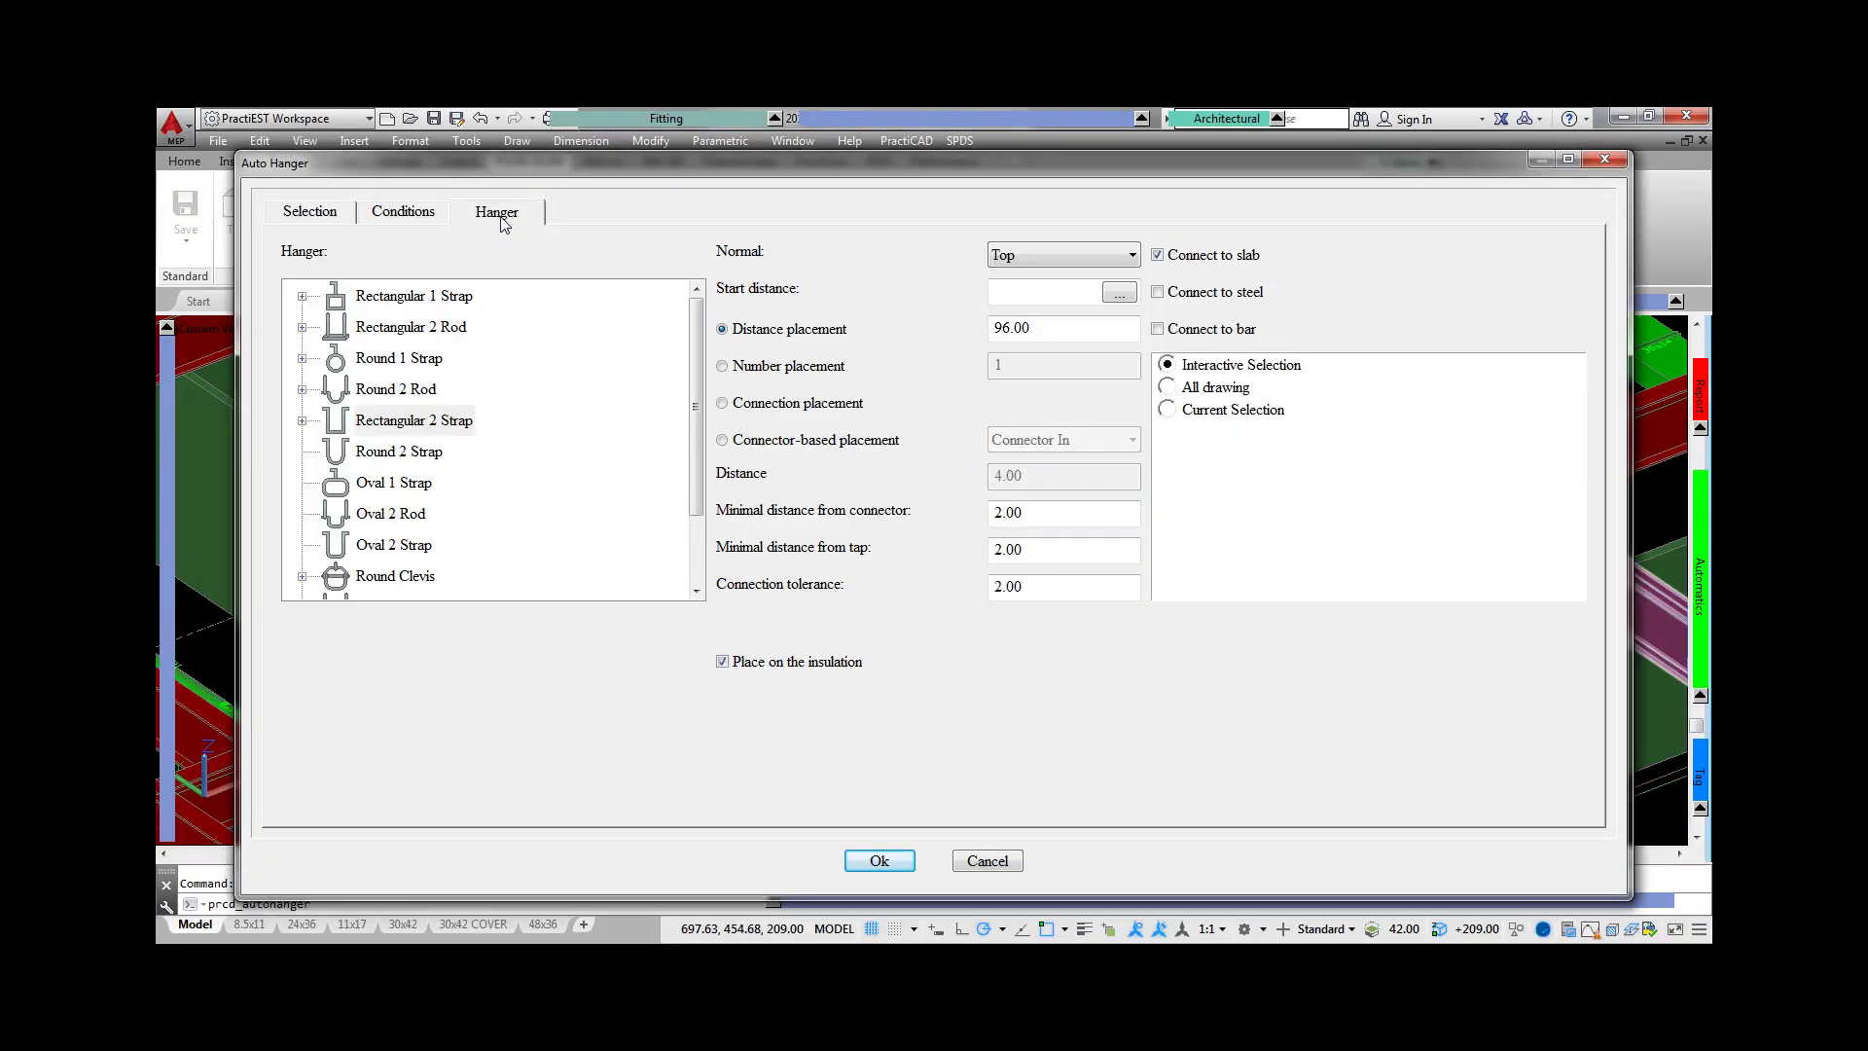
pyautogui.moveTo(694, 373); pyautogui.dragTo(693, 438)
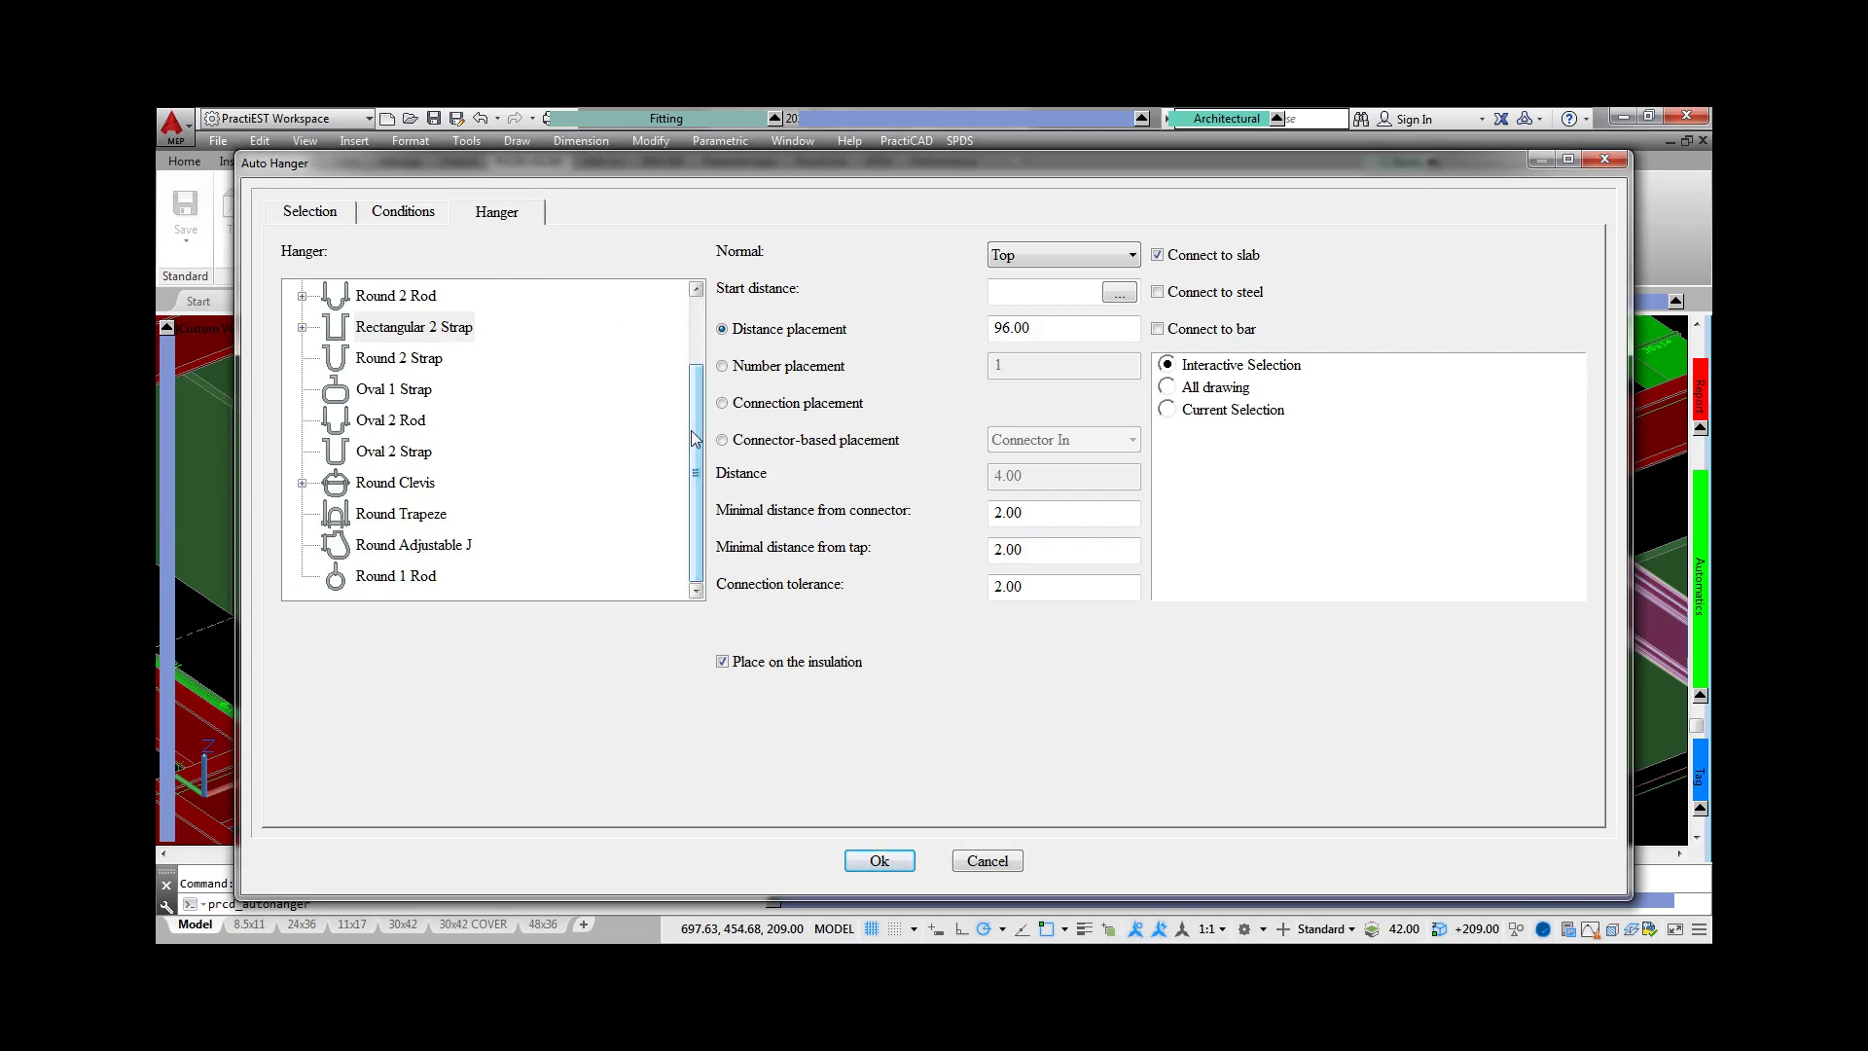
pyautogui.click(302, 328)
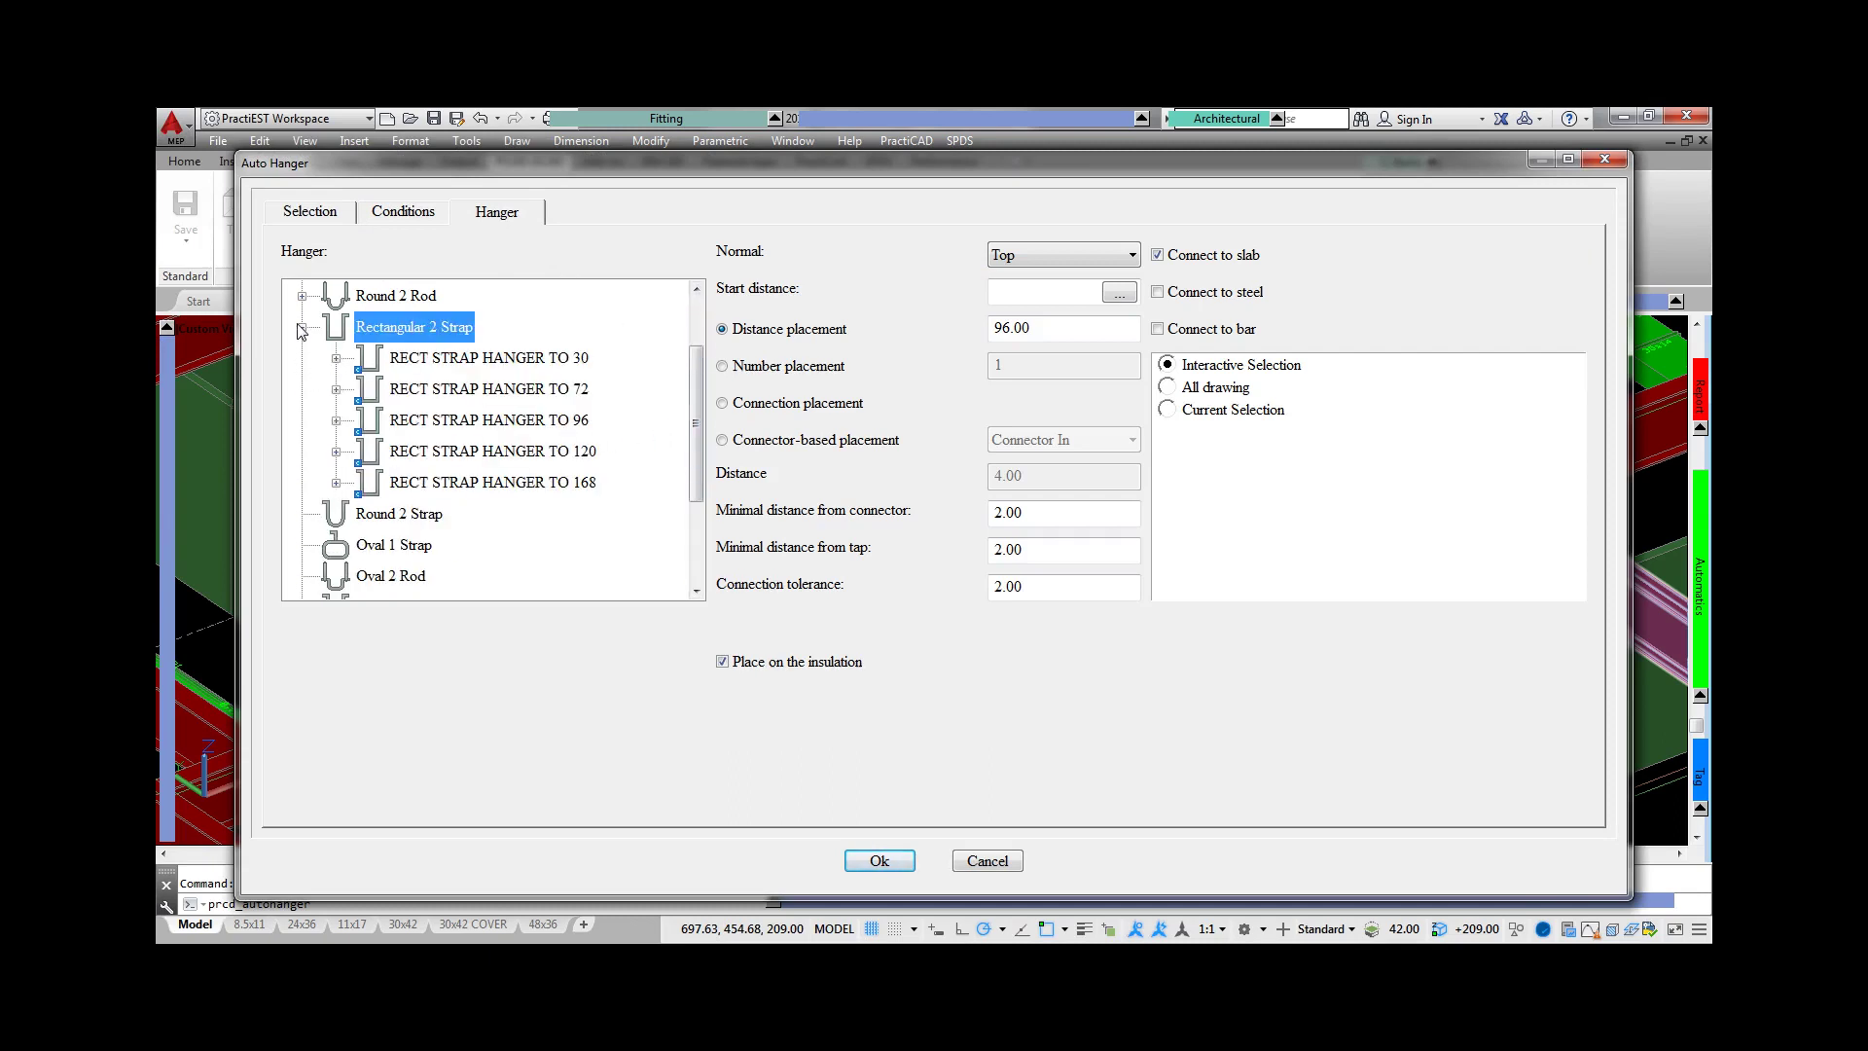
pyautogui.click(336, 360)
pyautogui.click(336, 420)
pyautogui.click(335, 514)
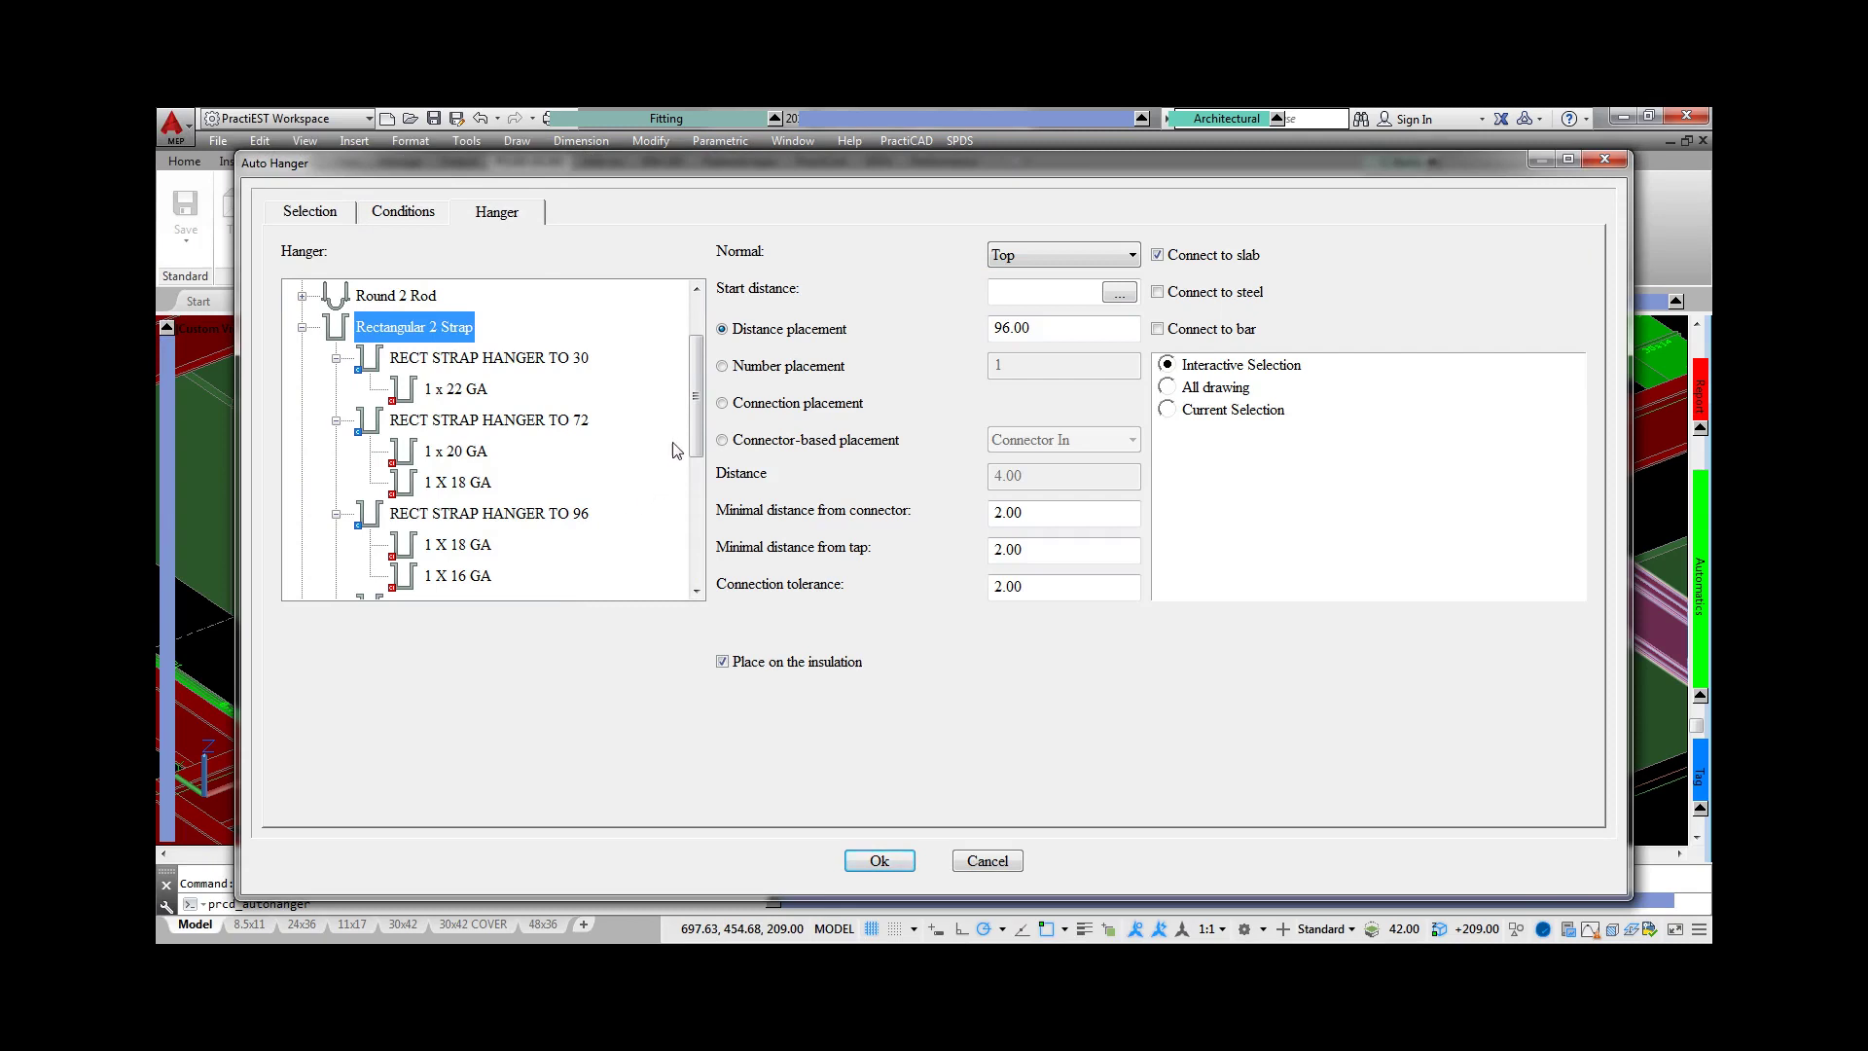
pyautogui.moveTo(698, 392); pyautogui.dragTo(619, 532)
pyautogui.click(301, 483)
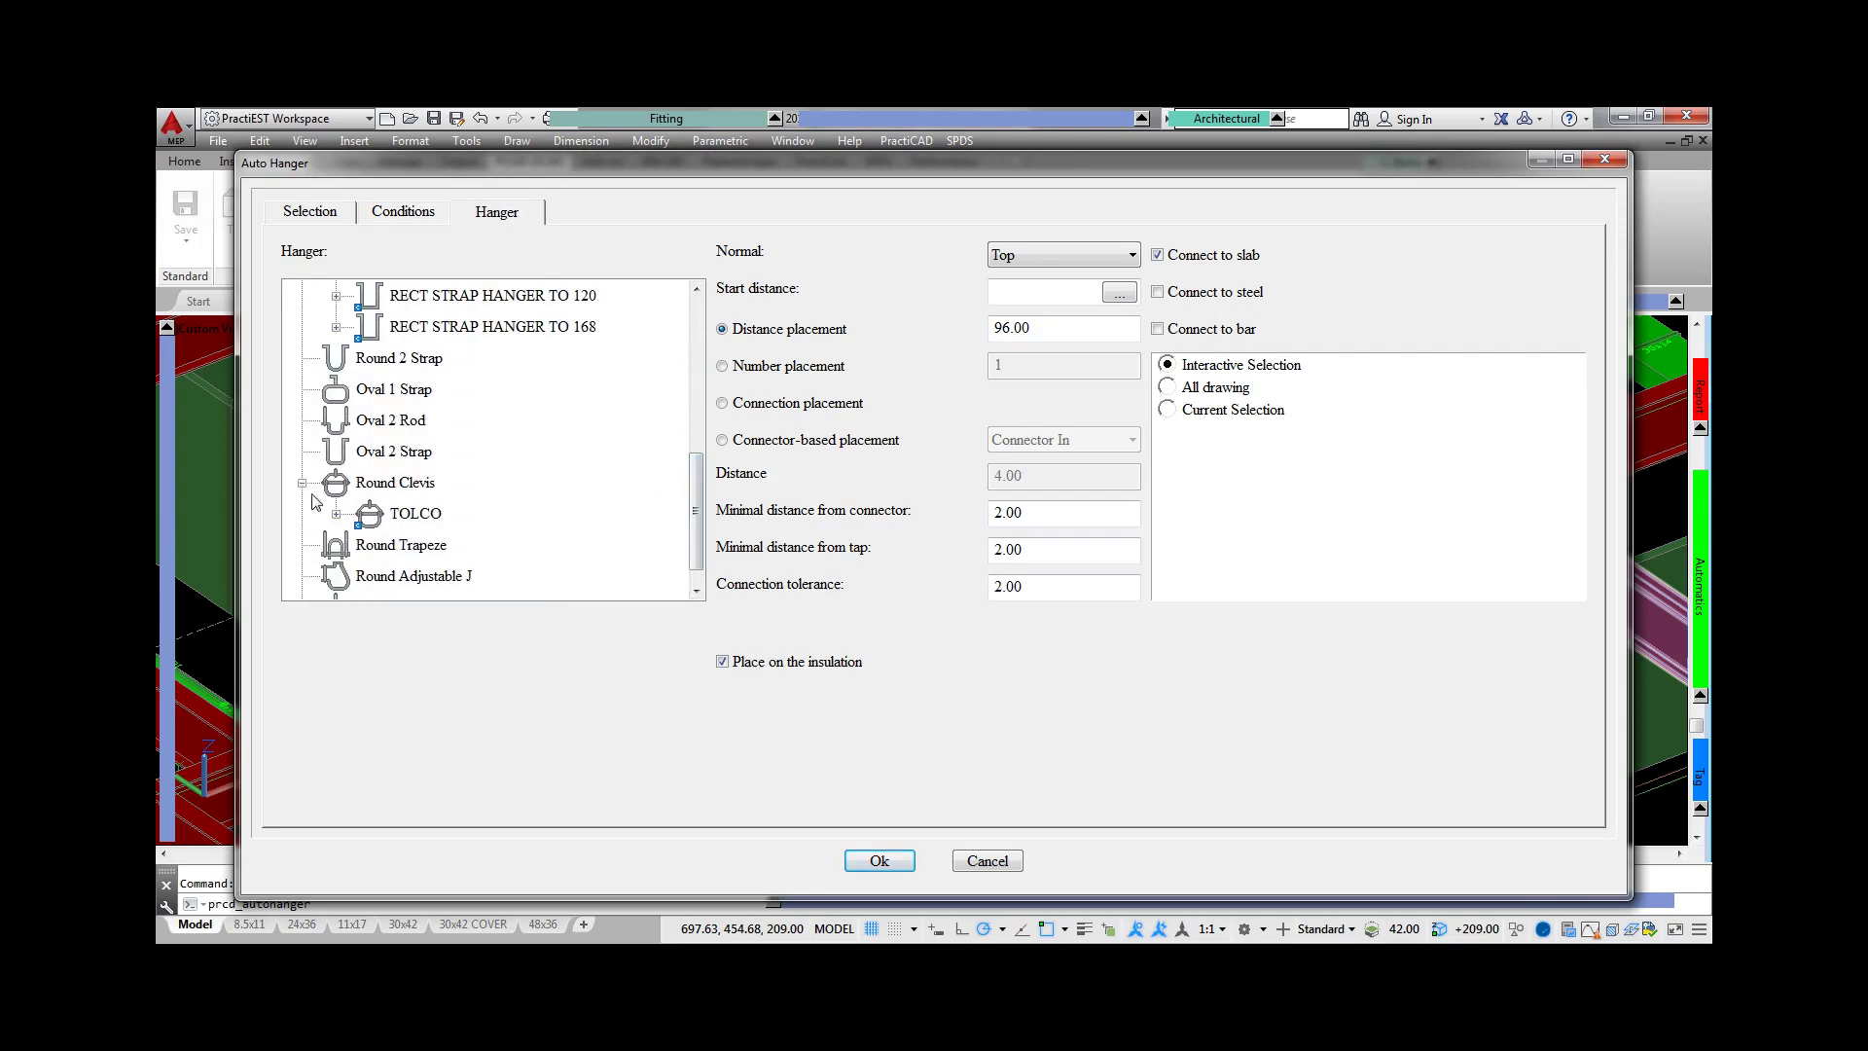
pyautogui.click(336, 513)
pyautogui.moveTo(681, 462); pyautogui.dragTo(686, 496)
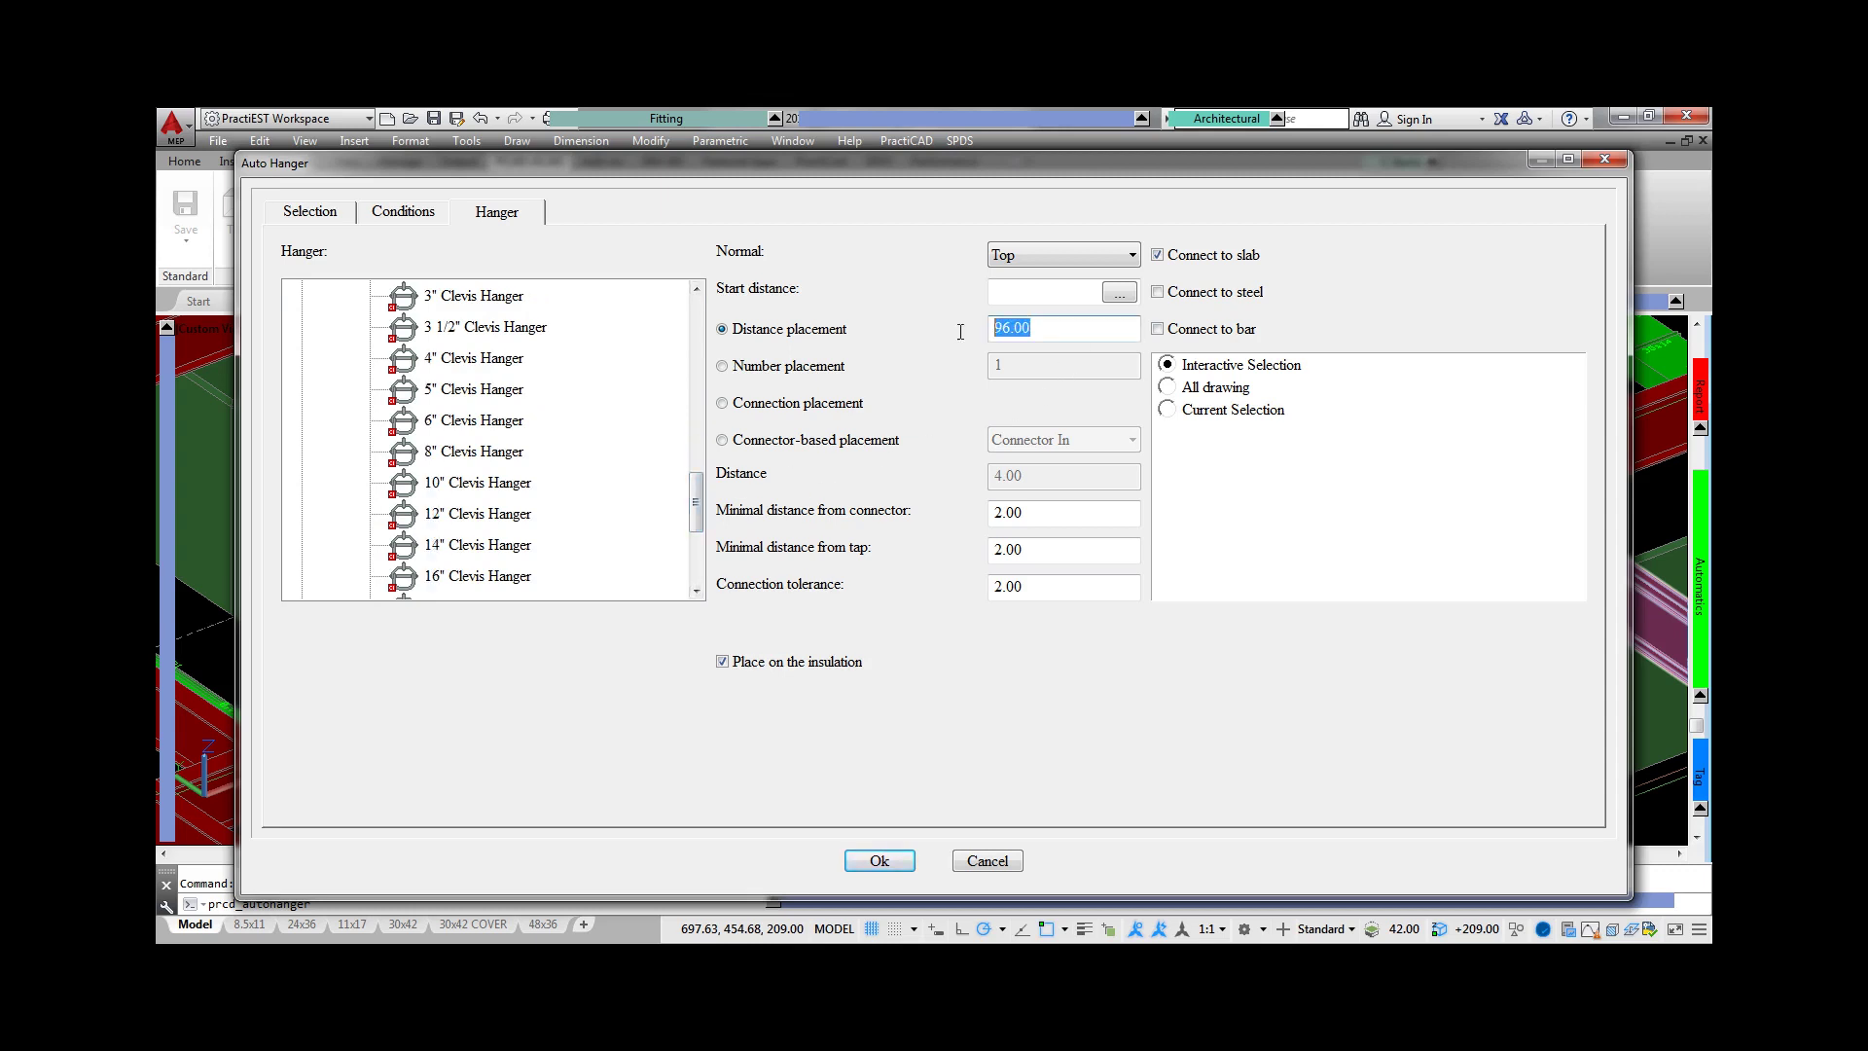
# - Place duct hangers automatically at a 96.00 distance, connected to the slab, on interactively selected structure
pyautogui.press('Tab')
pyautogui.click(886, 861)
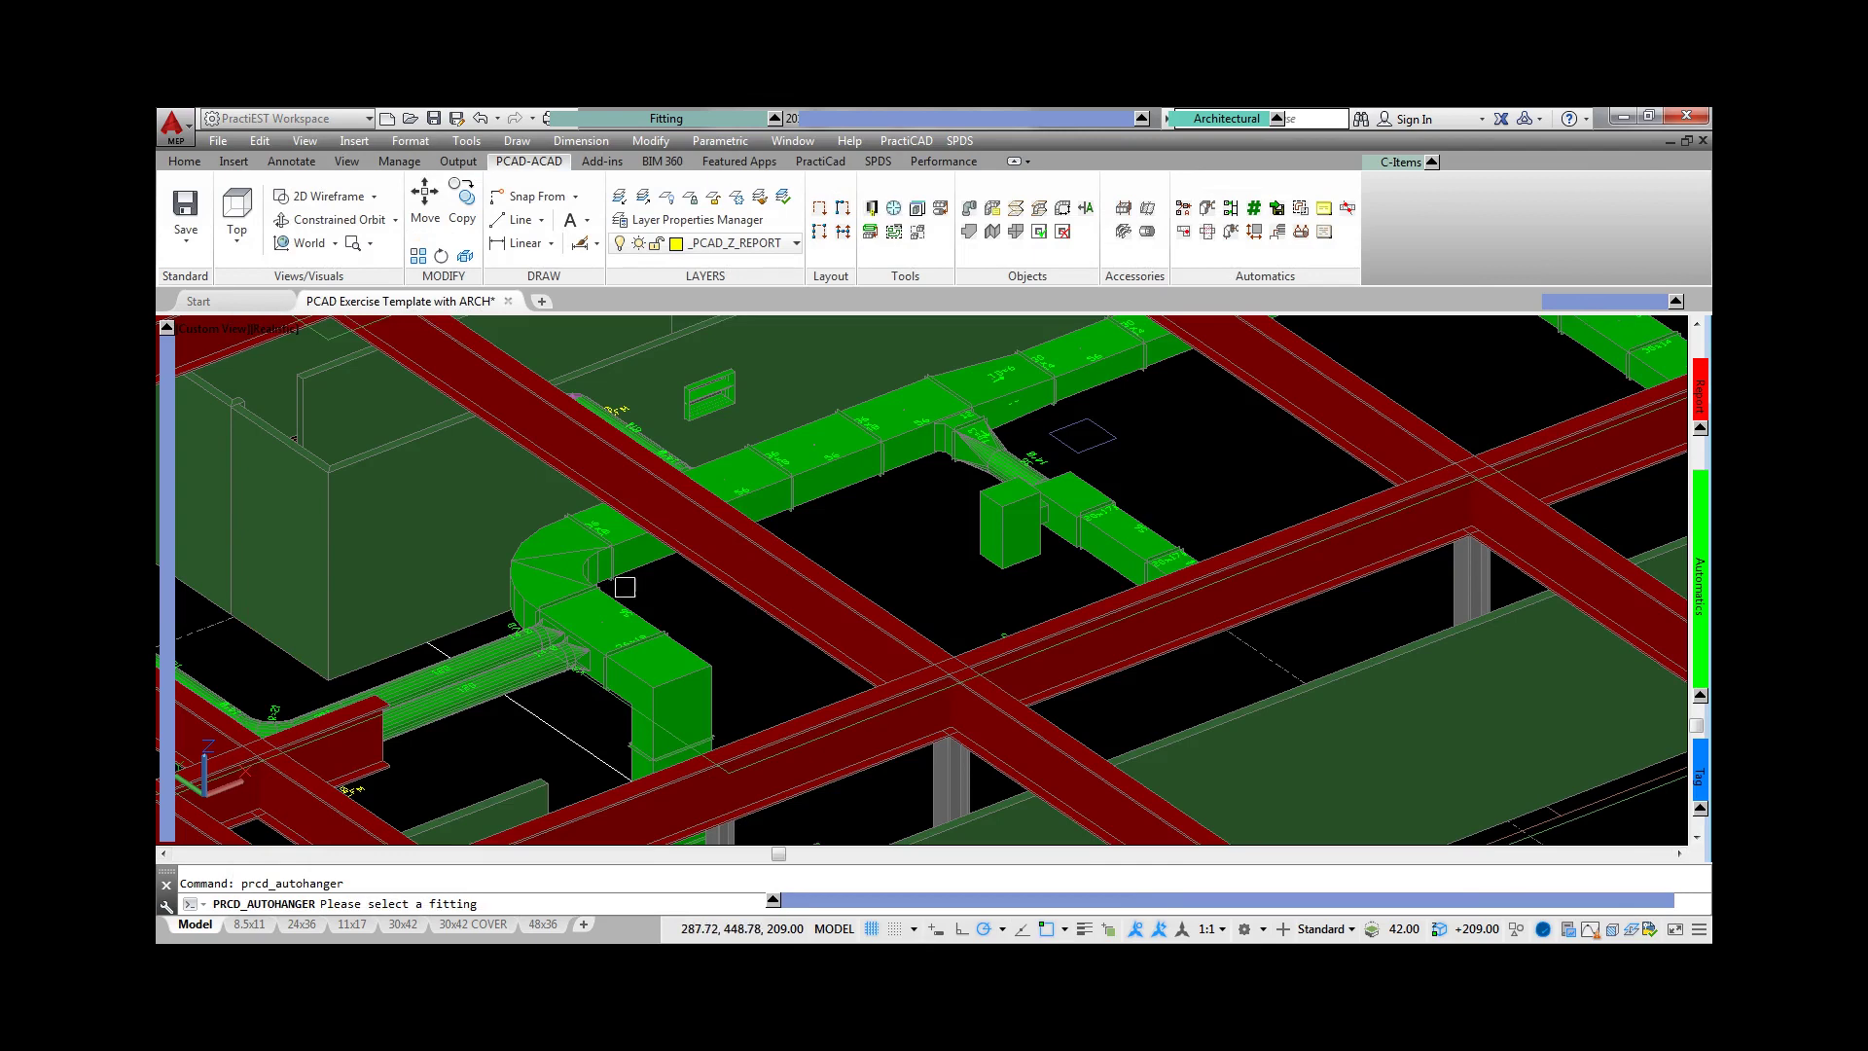
pyautogui.click(821, 692)
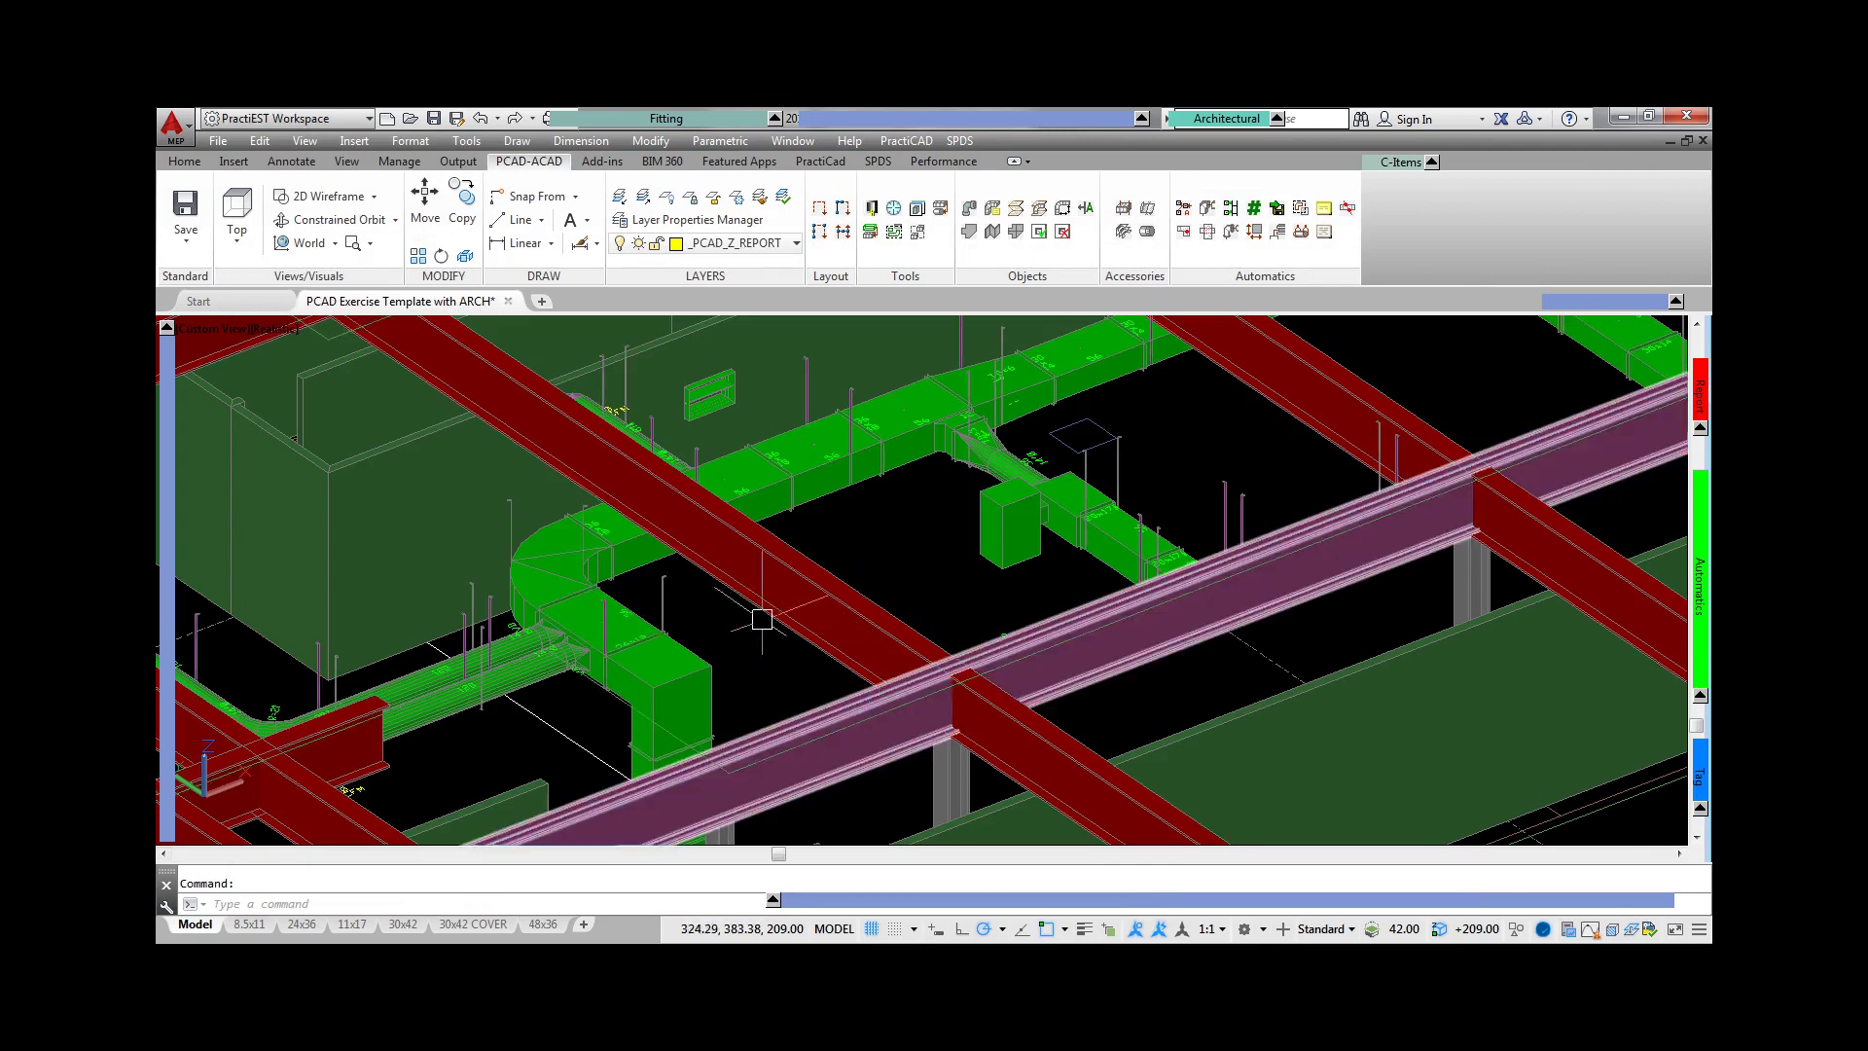
pyautogui.moveTo(1095, 418); pyautogui.dragTo(766, 607, button='middle')
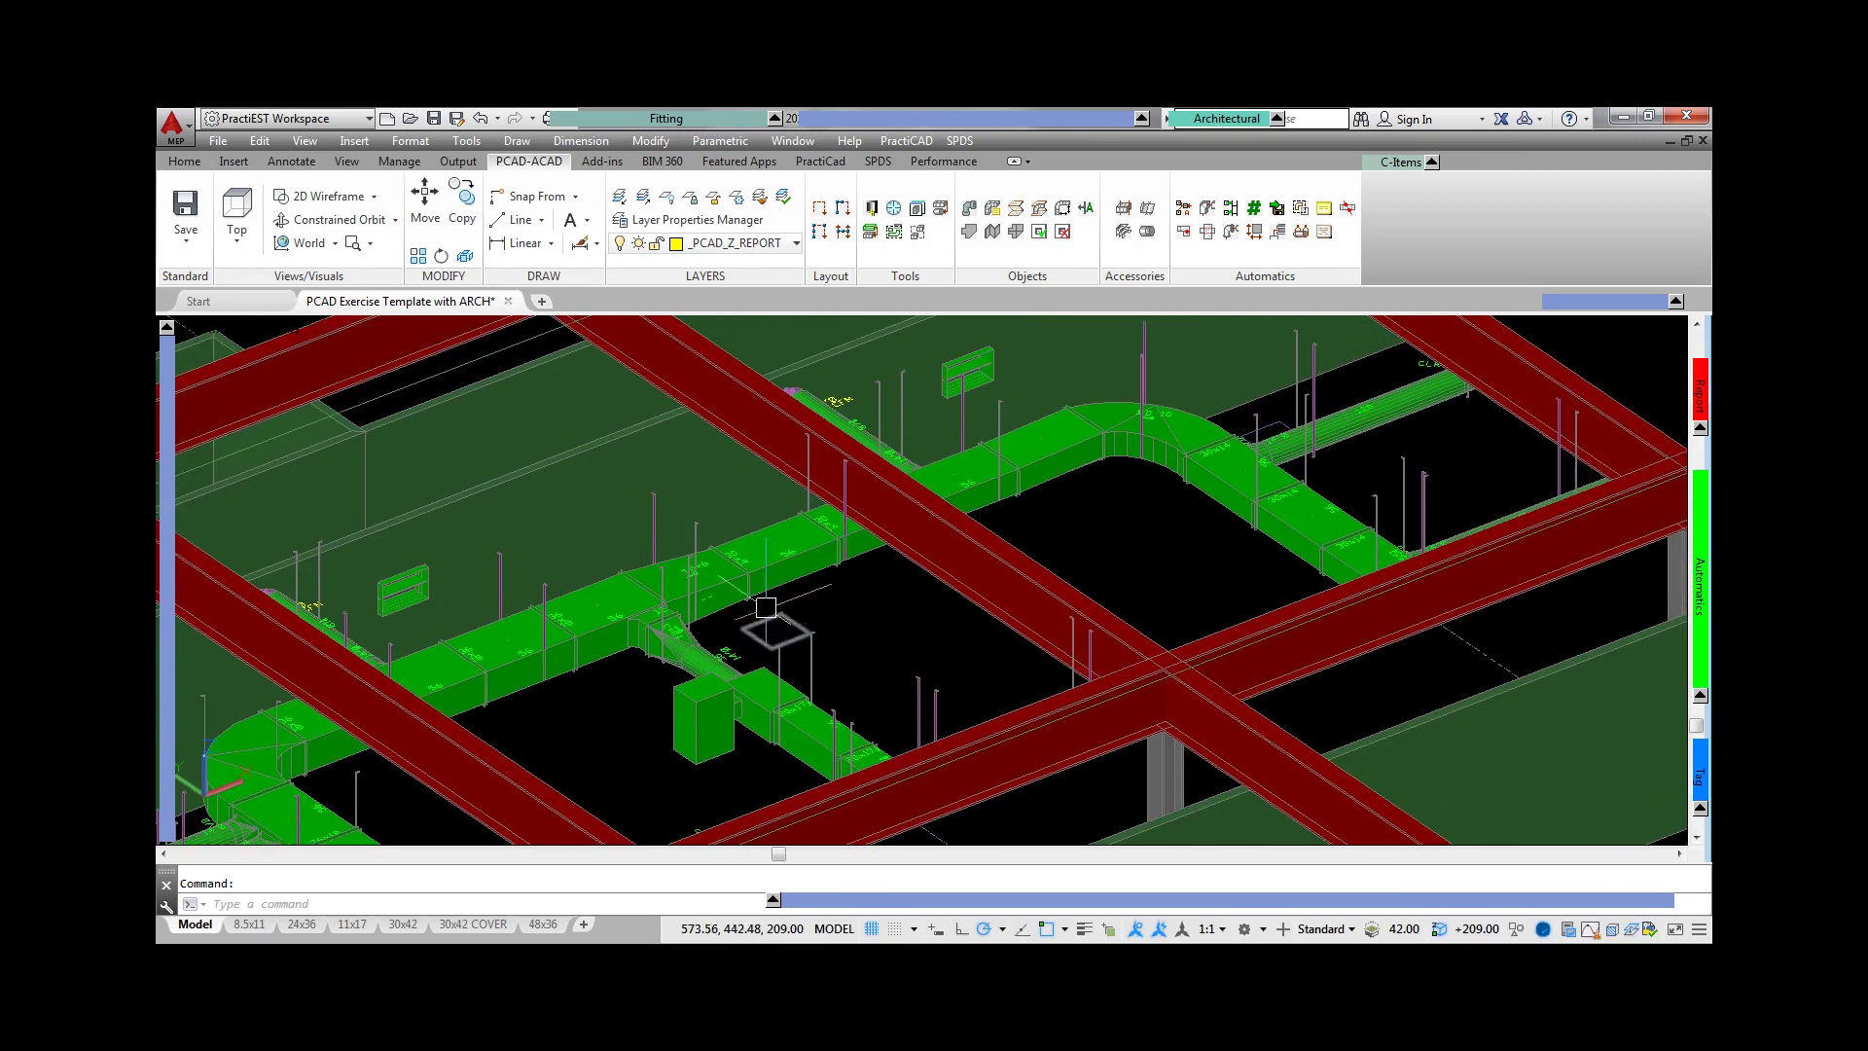
pyautogui.scroll(2, 766, 607)
# - Run AutoHanger on the pipe line going forward, using TOLCO Round Clevis hangers spaced 96.00 and connected to the slab
pyautogui.doubleClick(725, 579)
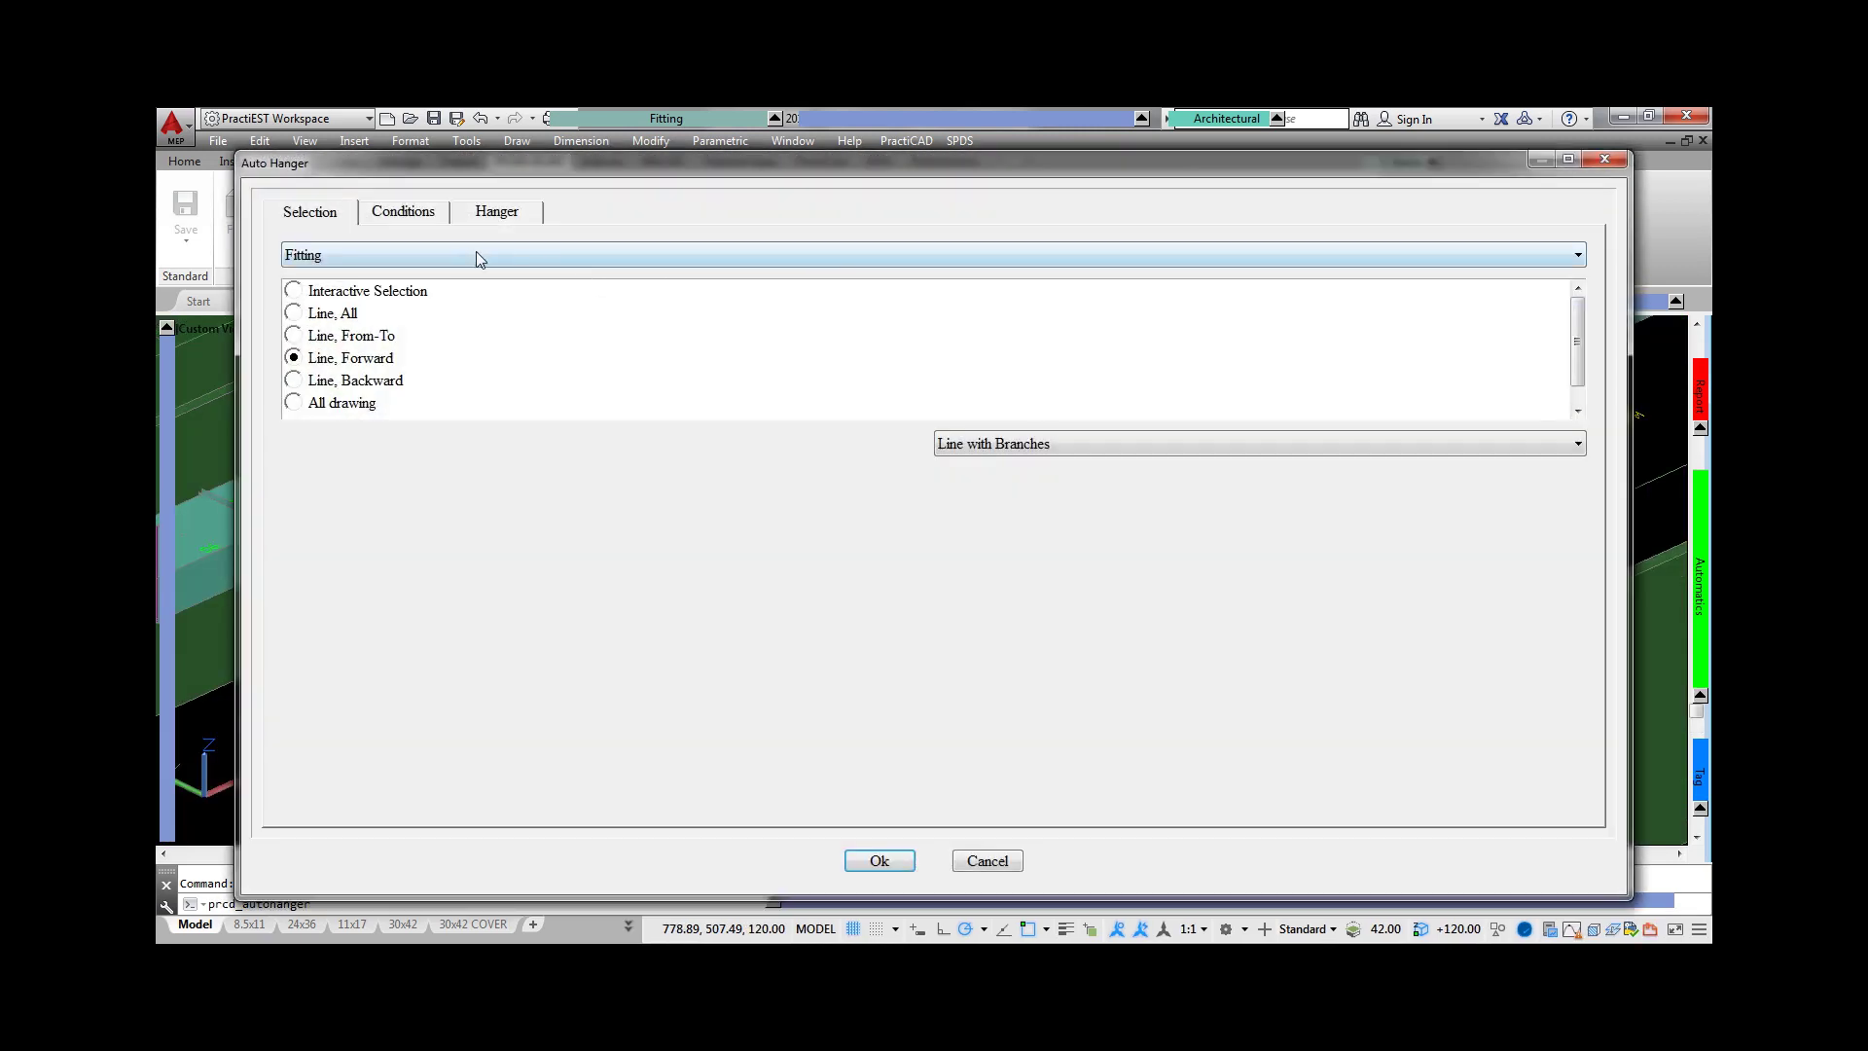
pyautogui.click(476, 251)
pyautogui.click(453, 294)
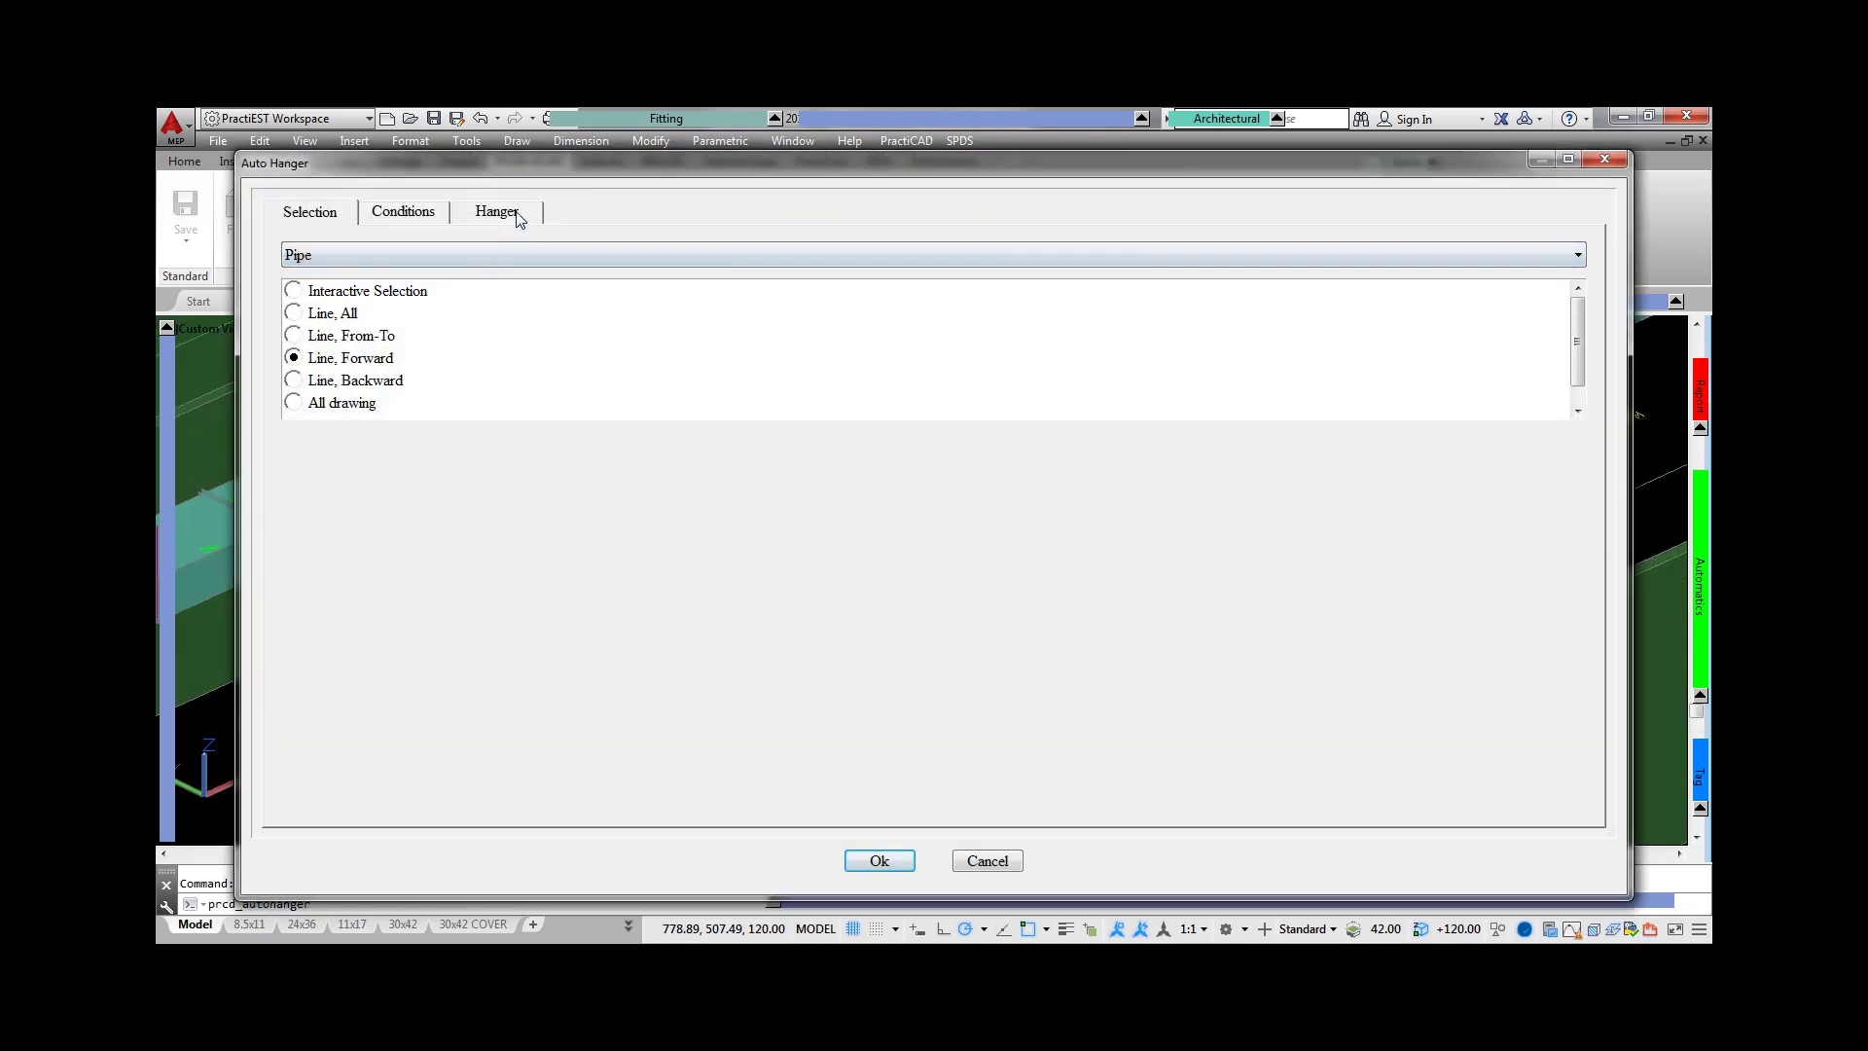
pyautogui.click(498, 212)
pyautogui.scroll(-3, 661, 431)
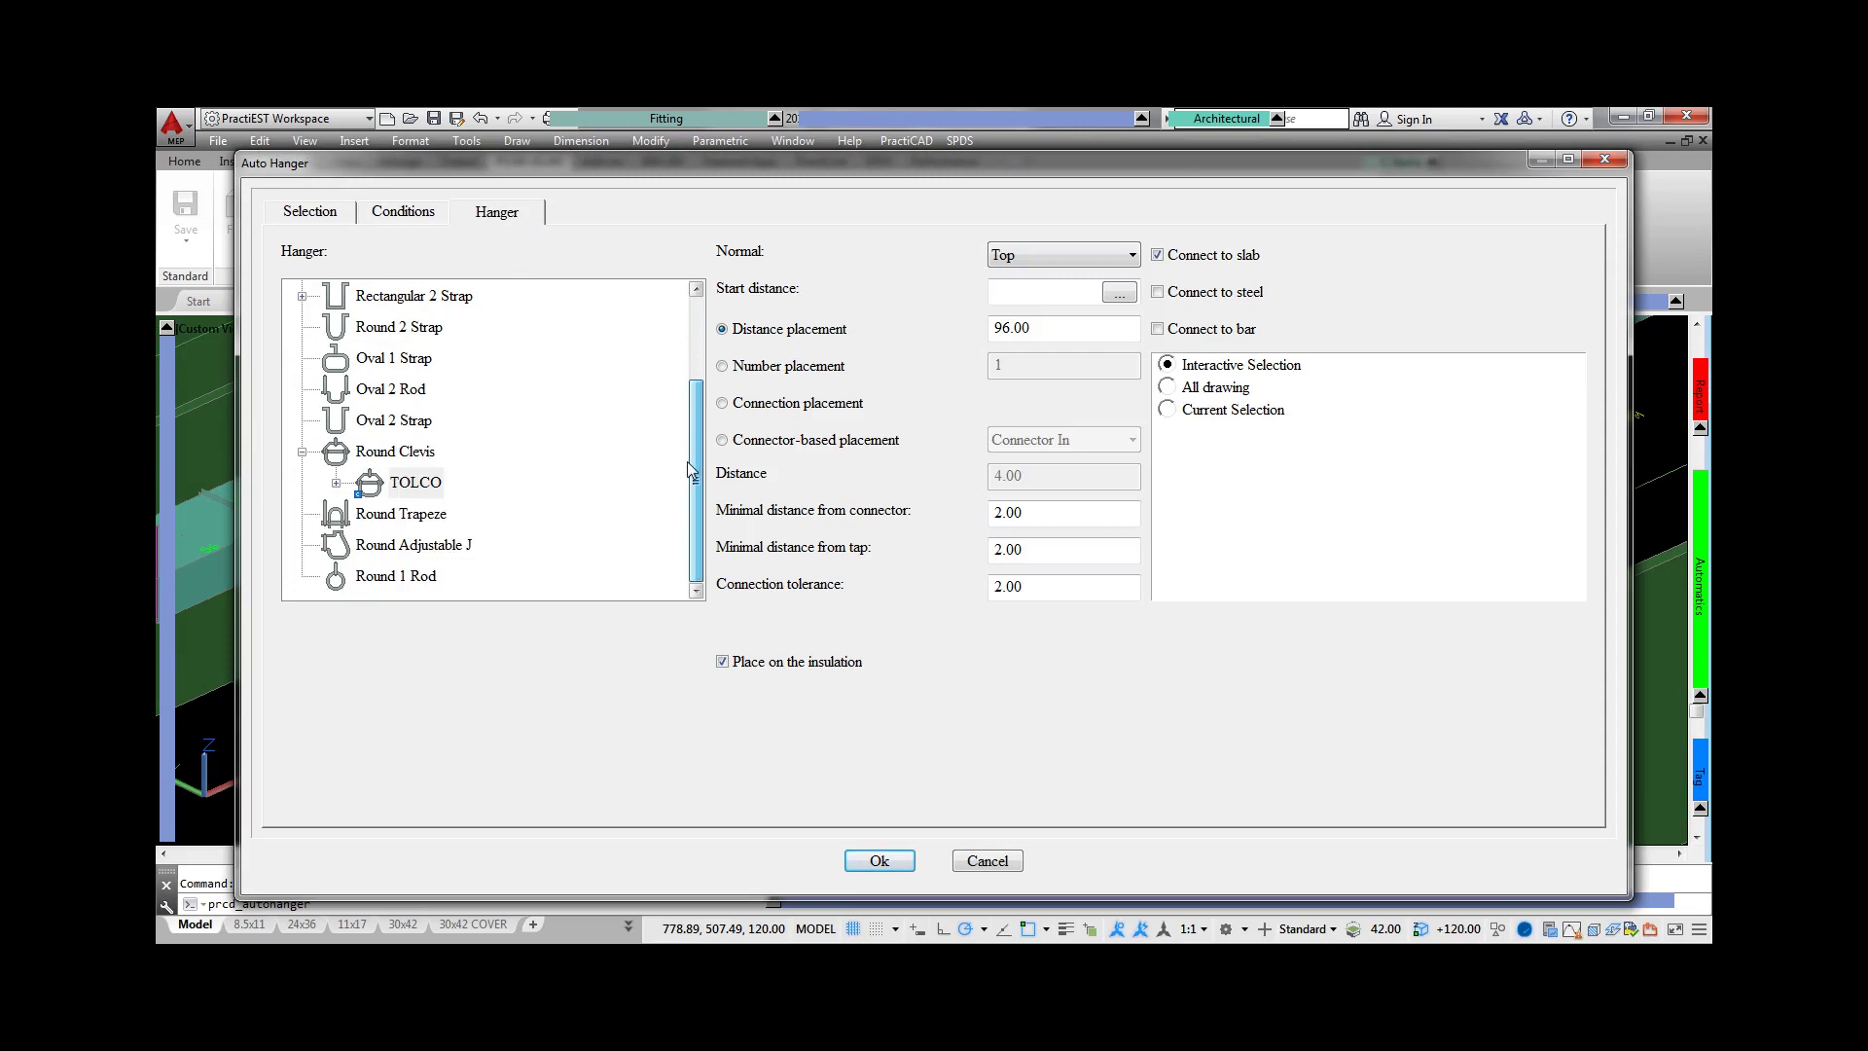
pyautogui.click(335, 483)
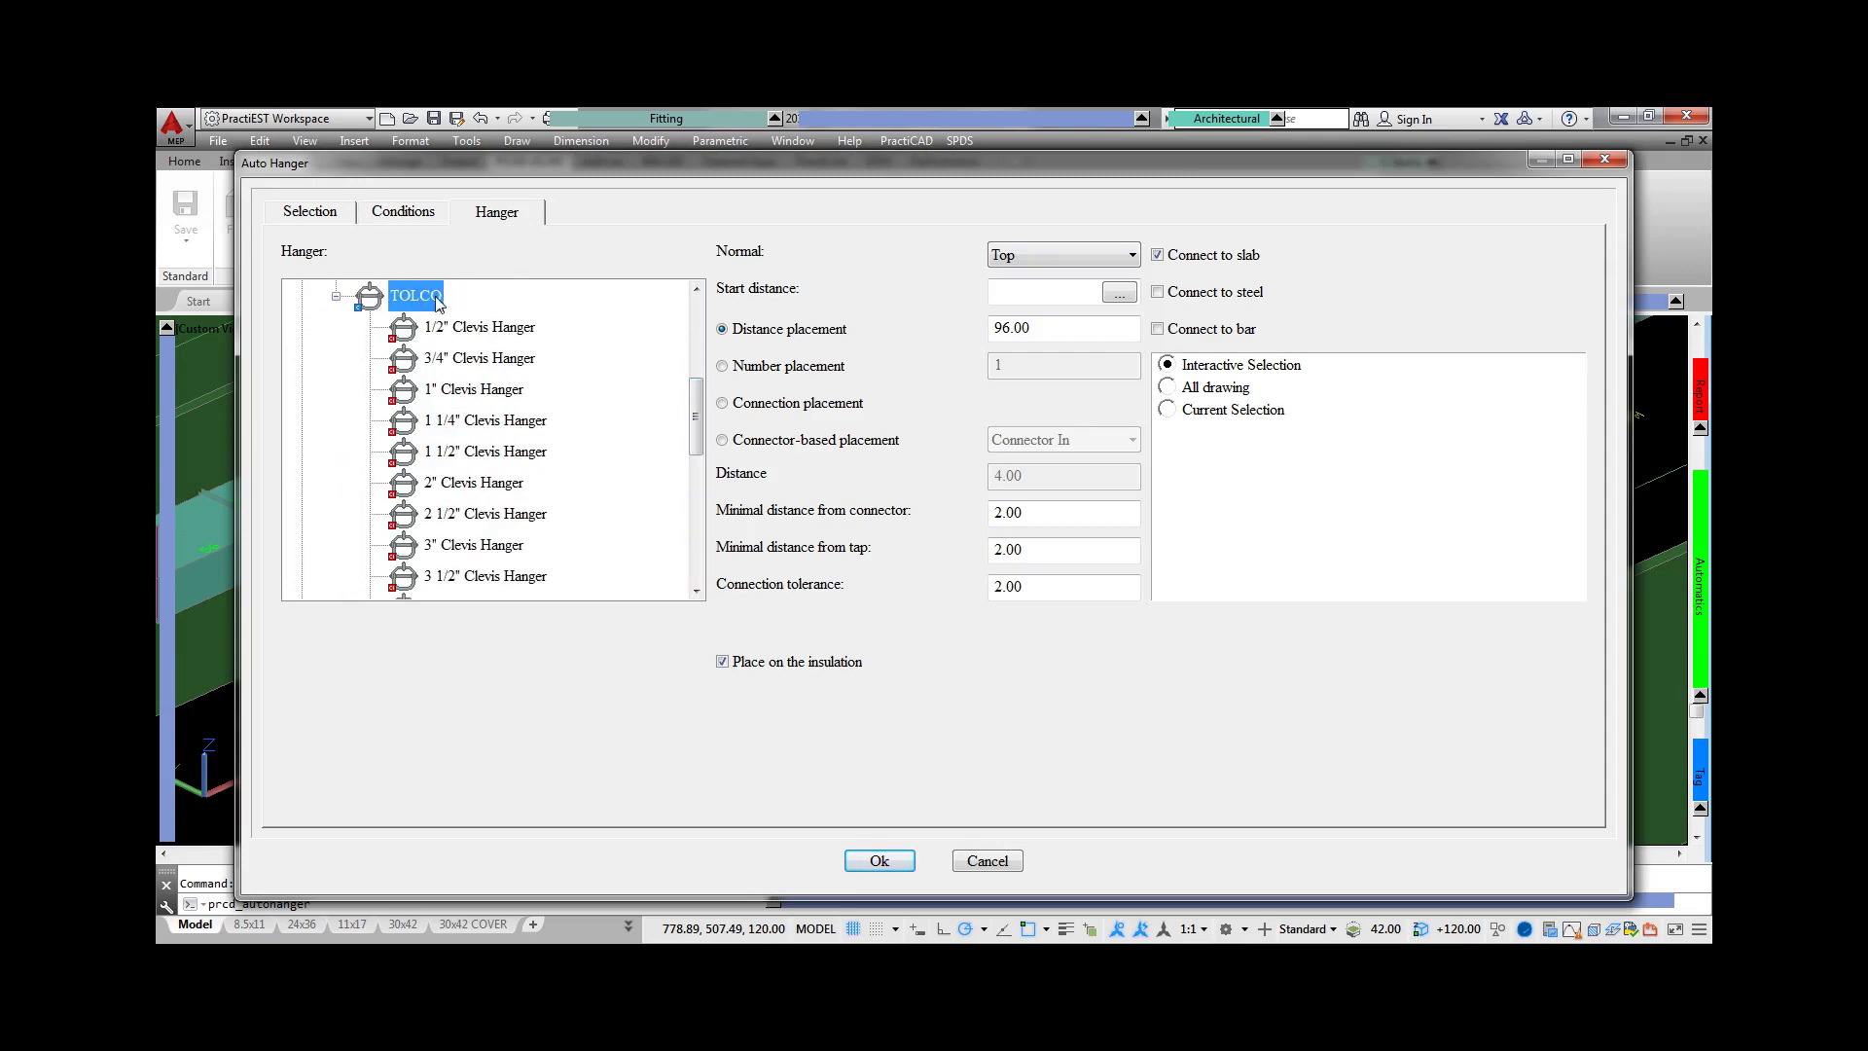
pyautogui.click(878, 861)
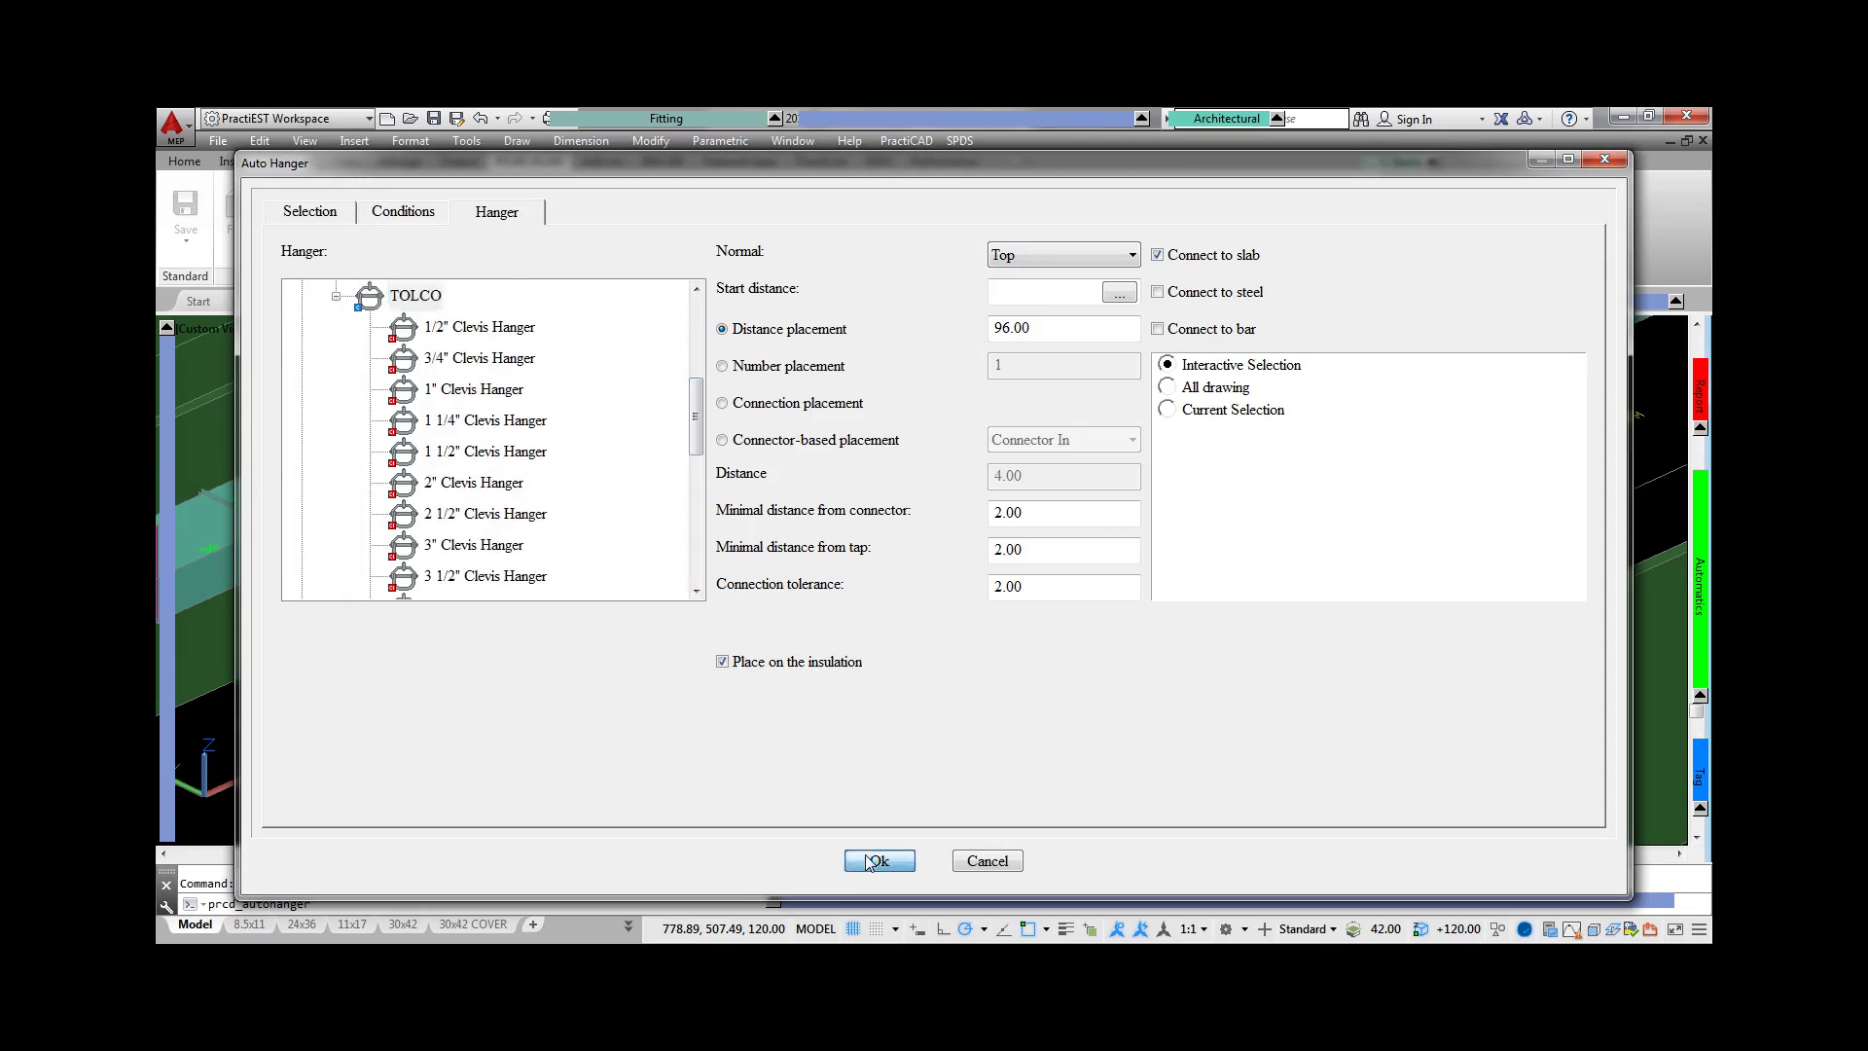
pyautogui.press('Escape')
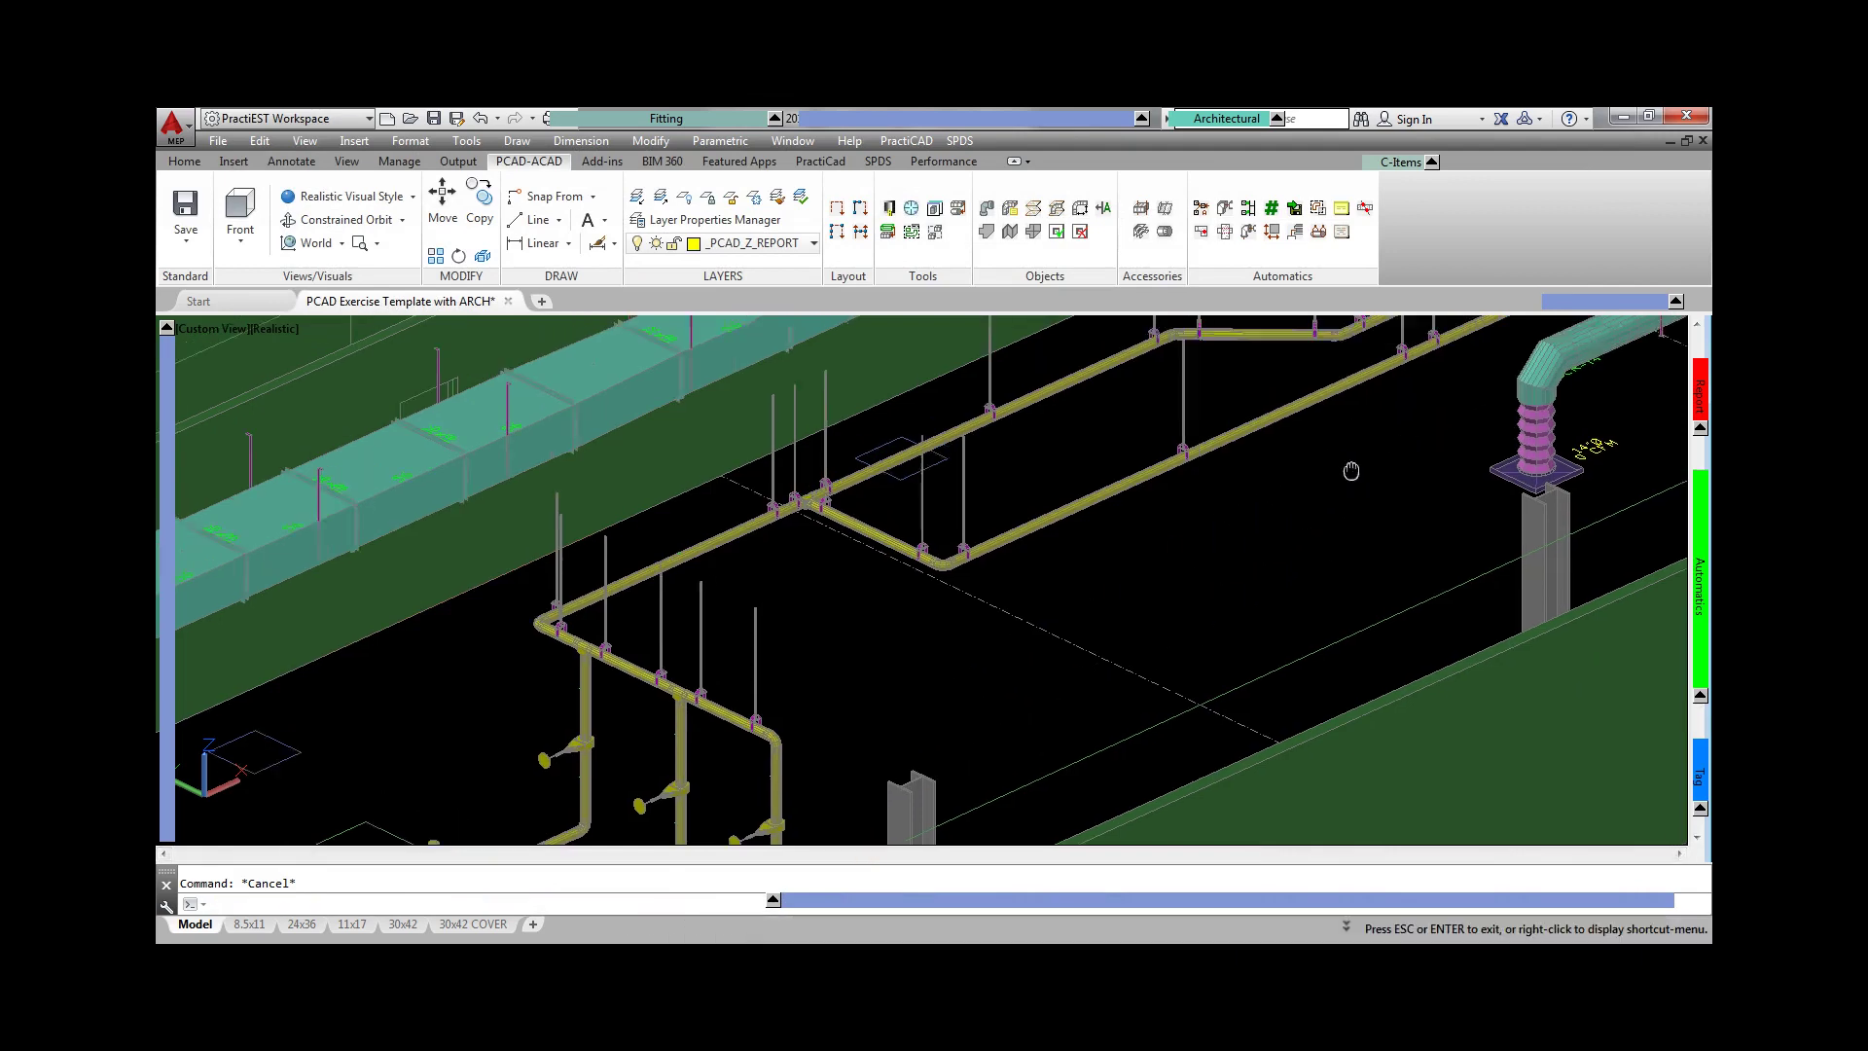
# - Set the slope of the horizontal copper pipe after the riser to 1 and apply it to the following line
pyautogui.moveTo(1347, 467); pyautogui.dragTo(1049, 686, button='middle')
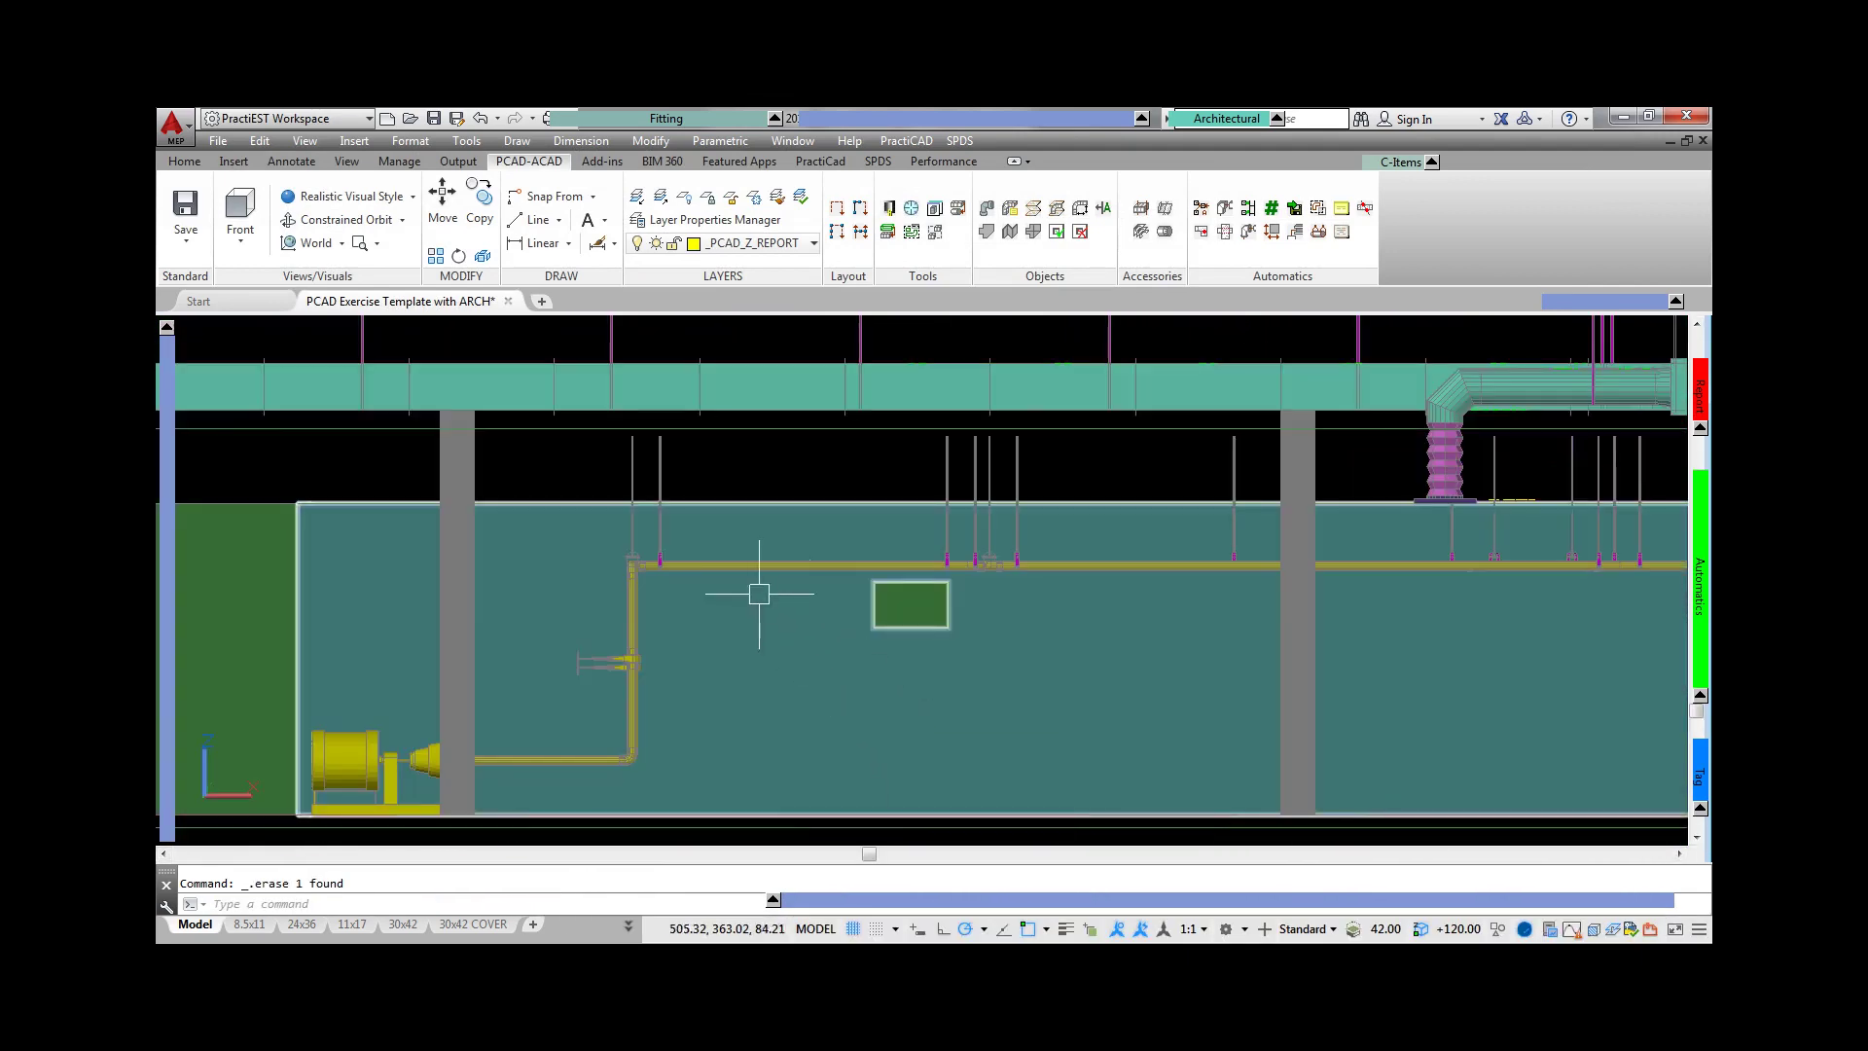
pyautogui.click(701, 564)
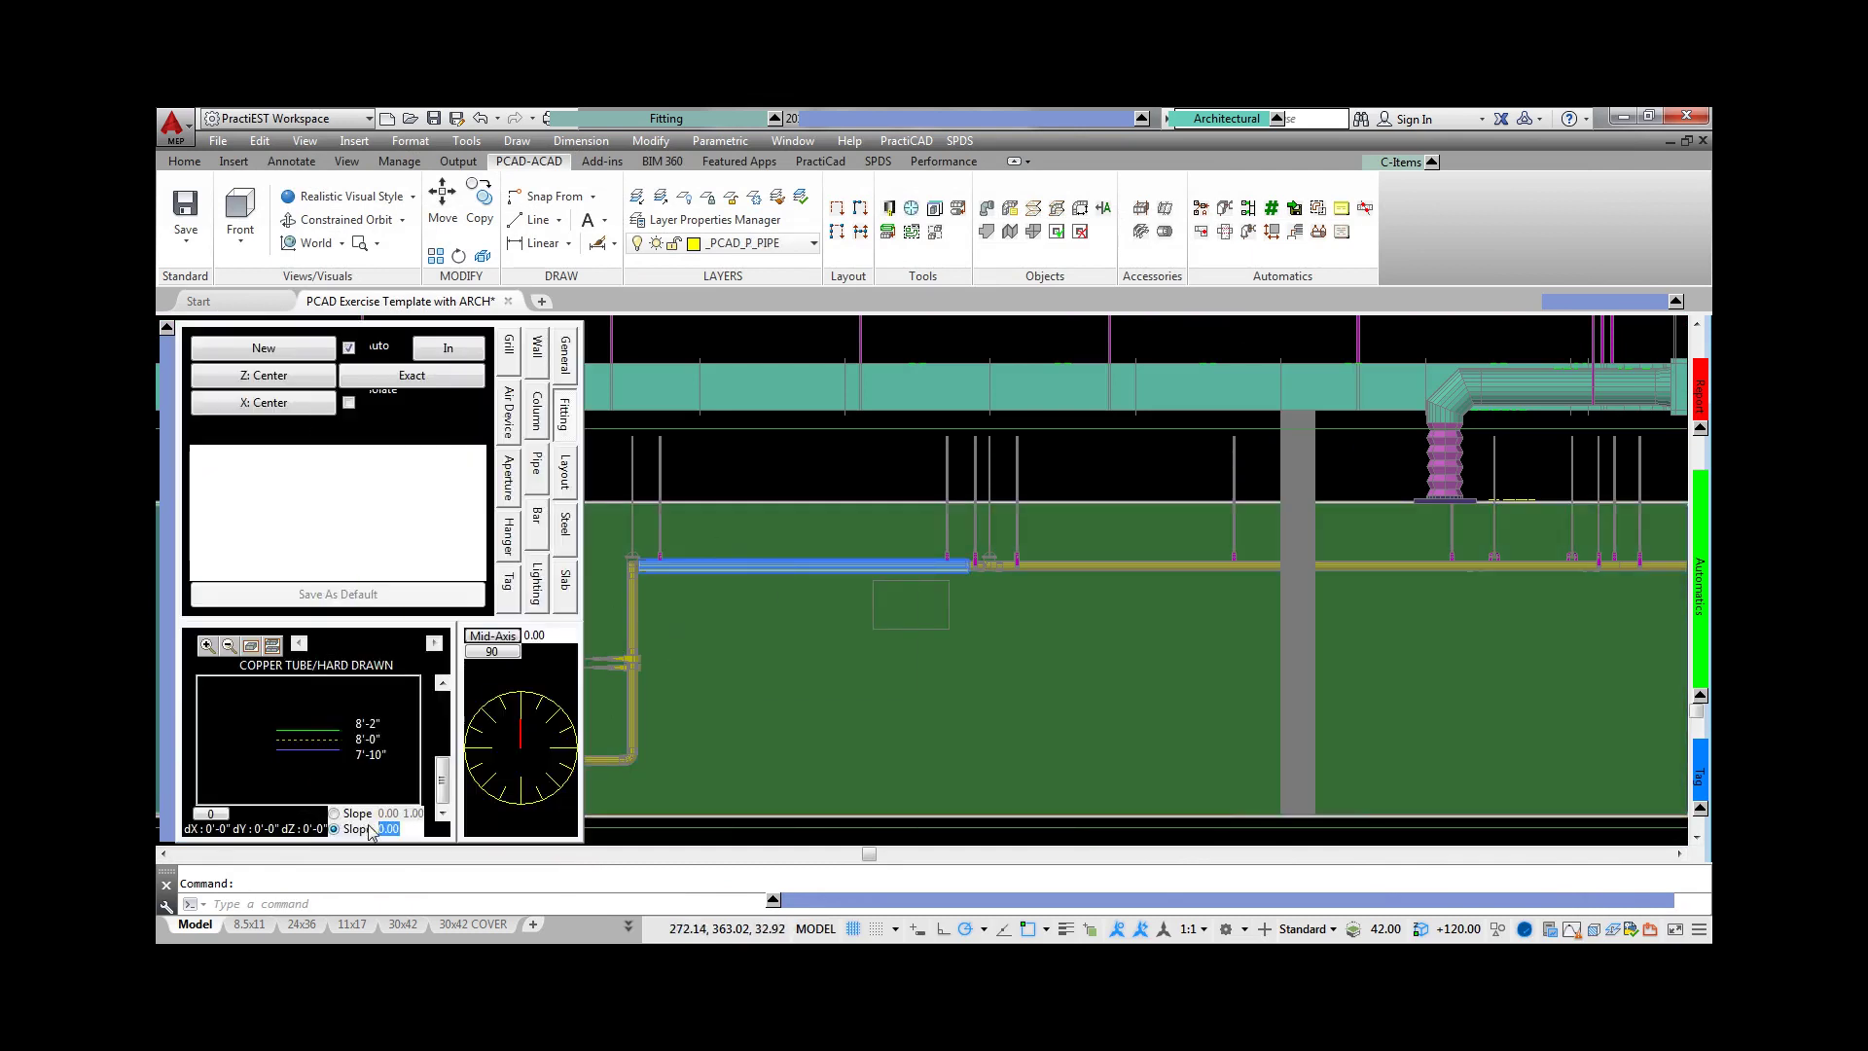
pyautogui.write('1')
pyautogui.press('Return')
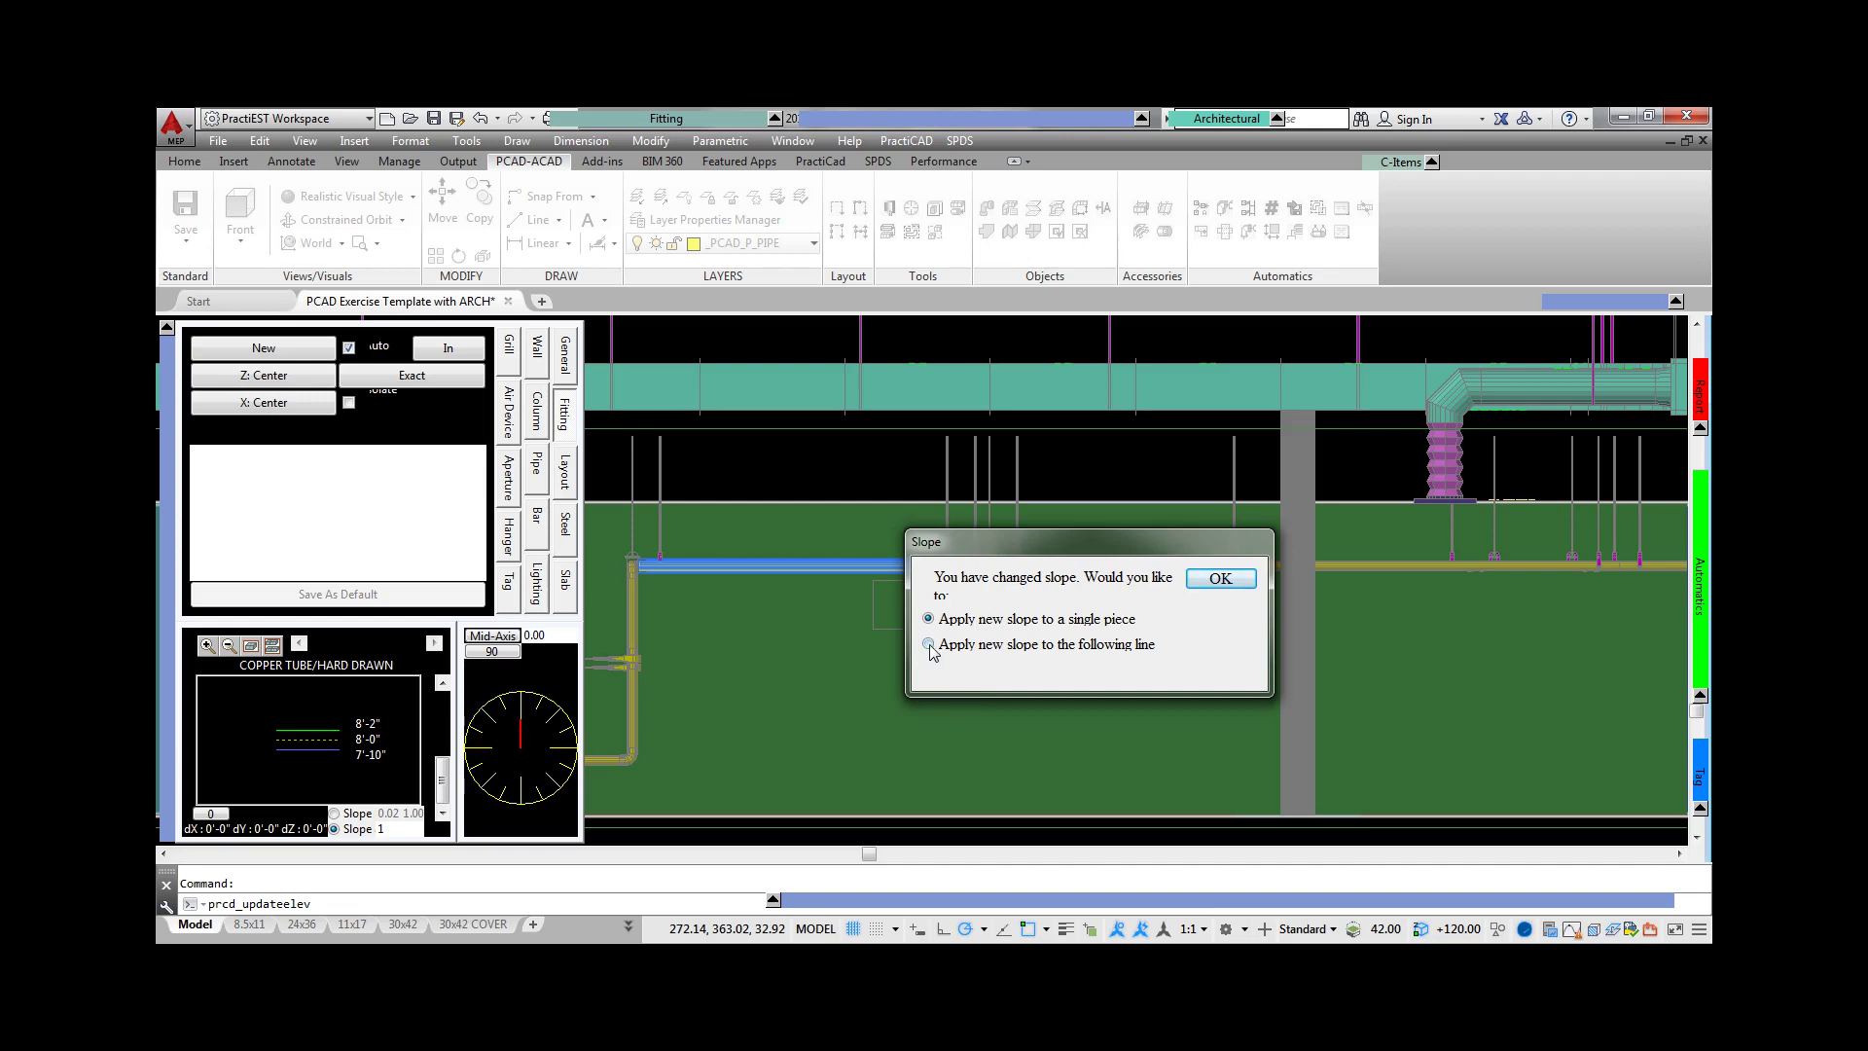
pyautogui.click(1220, 578)
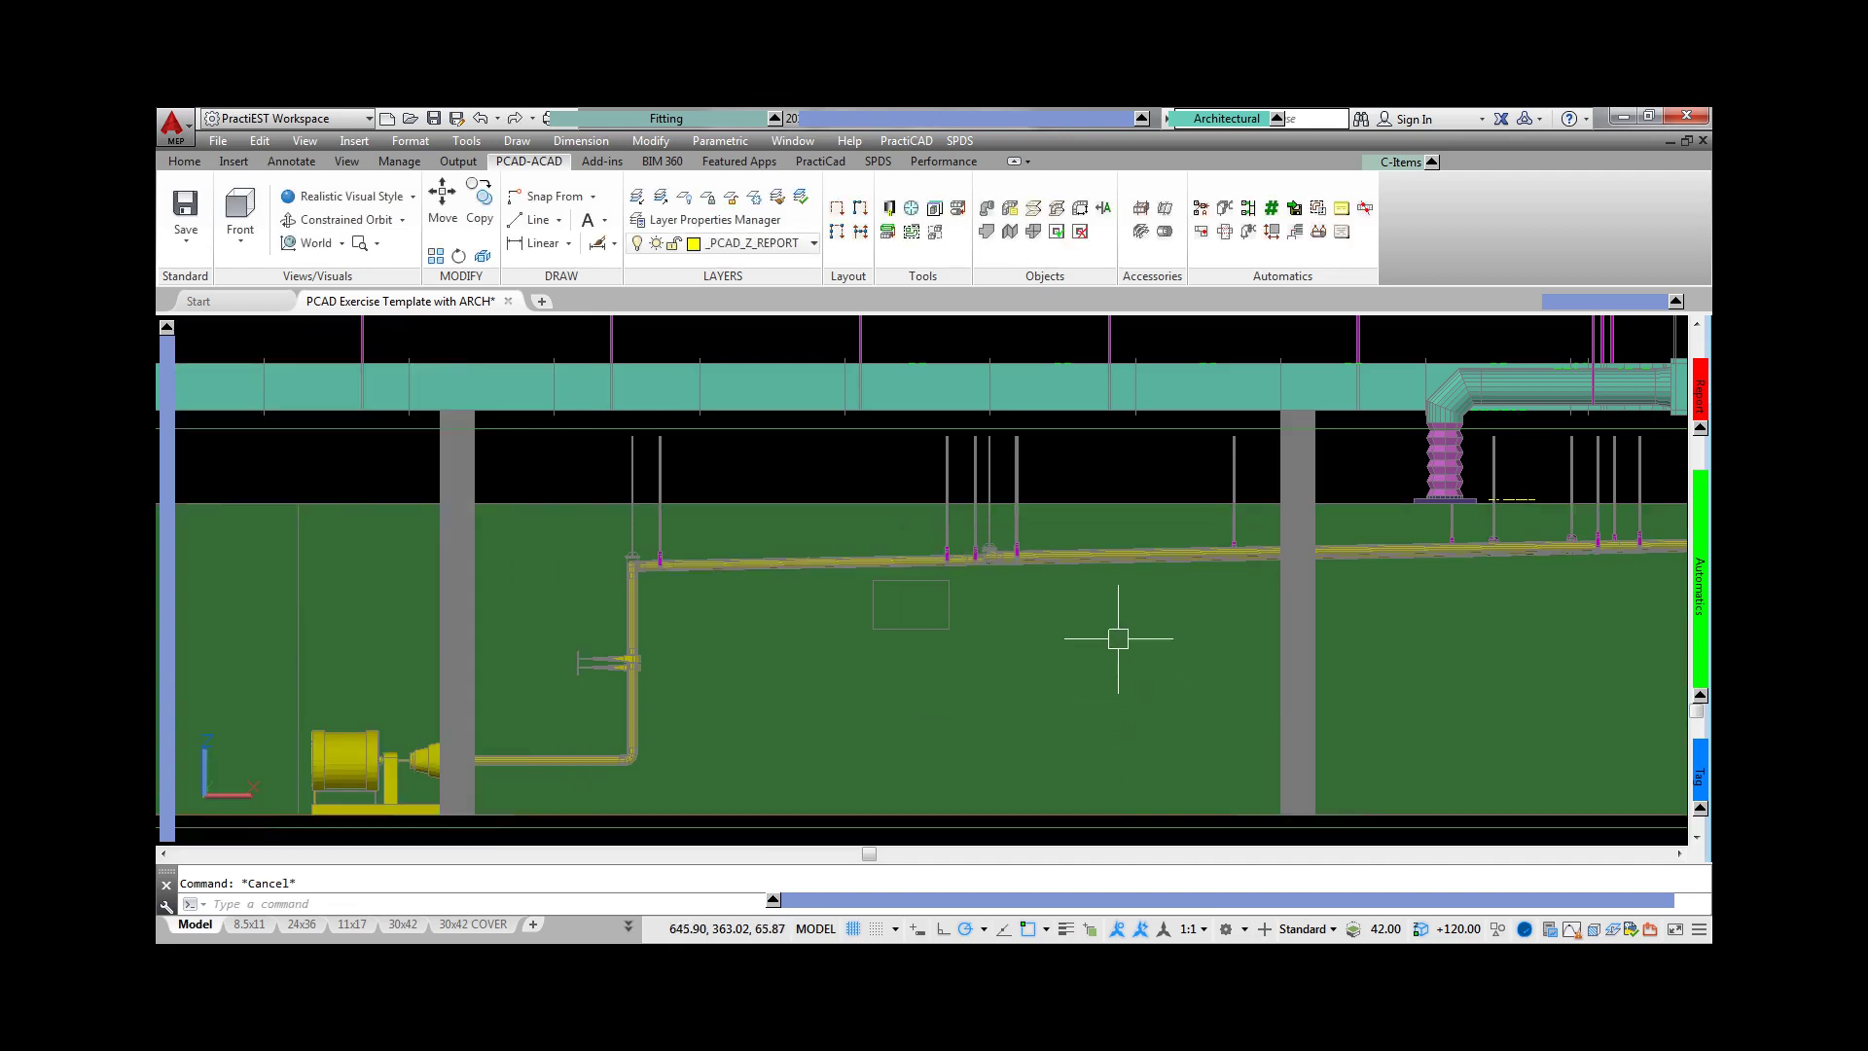
pyautogui.moveTo(1168, 616); pyautogui.dragTo(705, 635, button='middle')
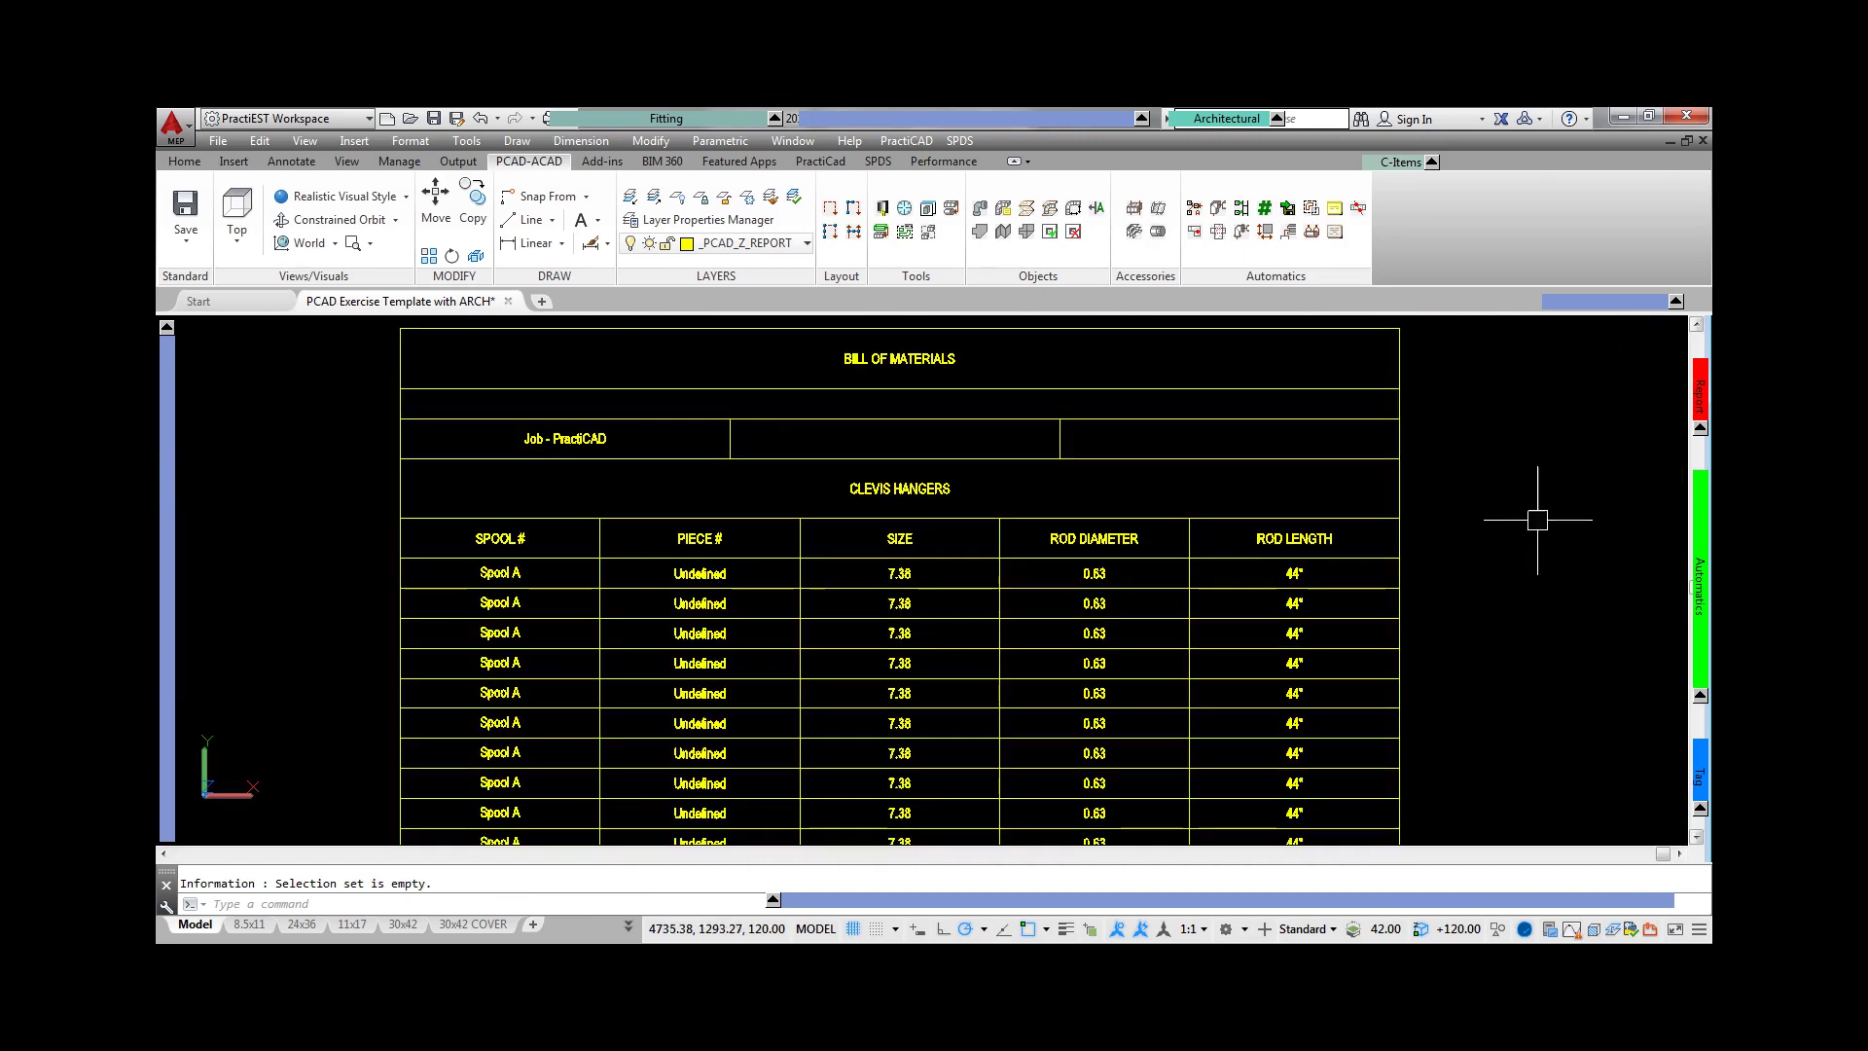
# - Review the clevis hanger bill of materials and walk through the hanger model in Navisworks Manage
pyautogui.click(1310, 208)
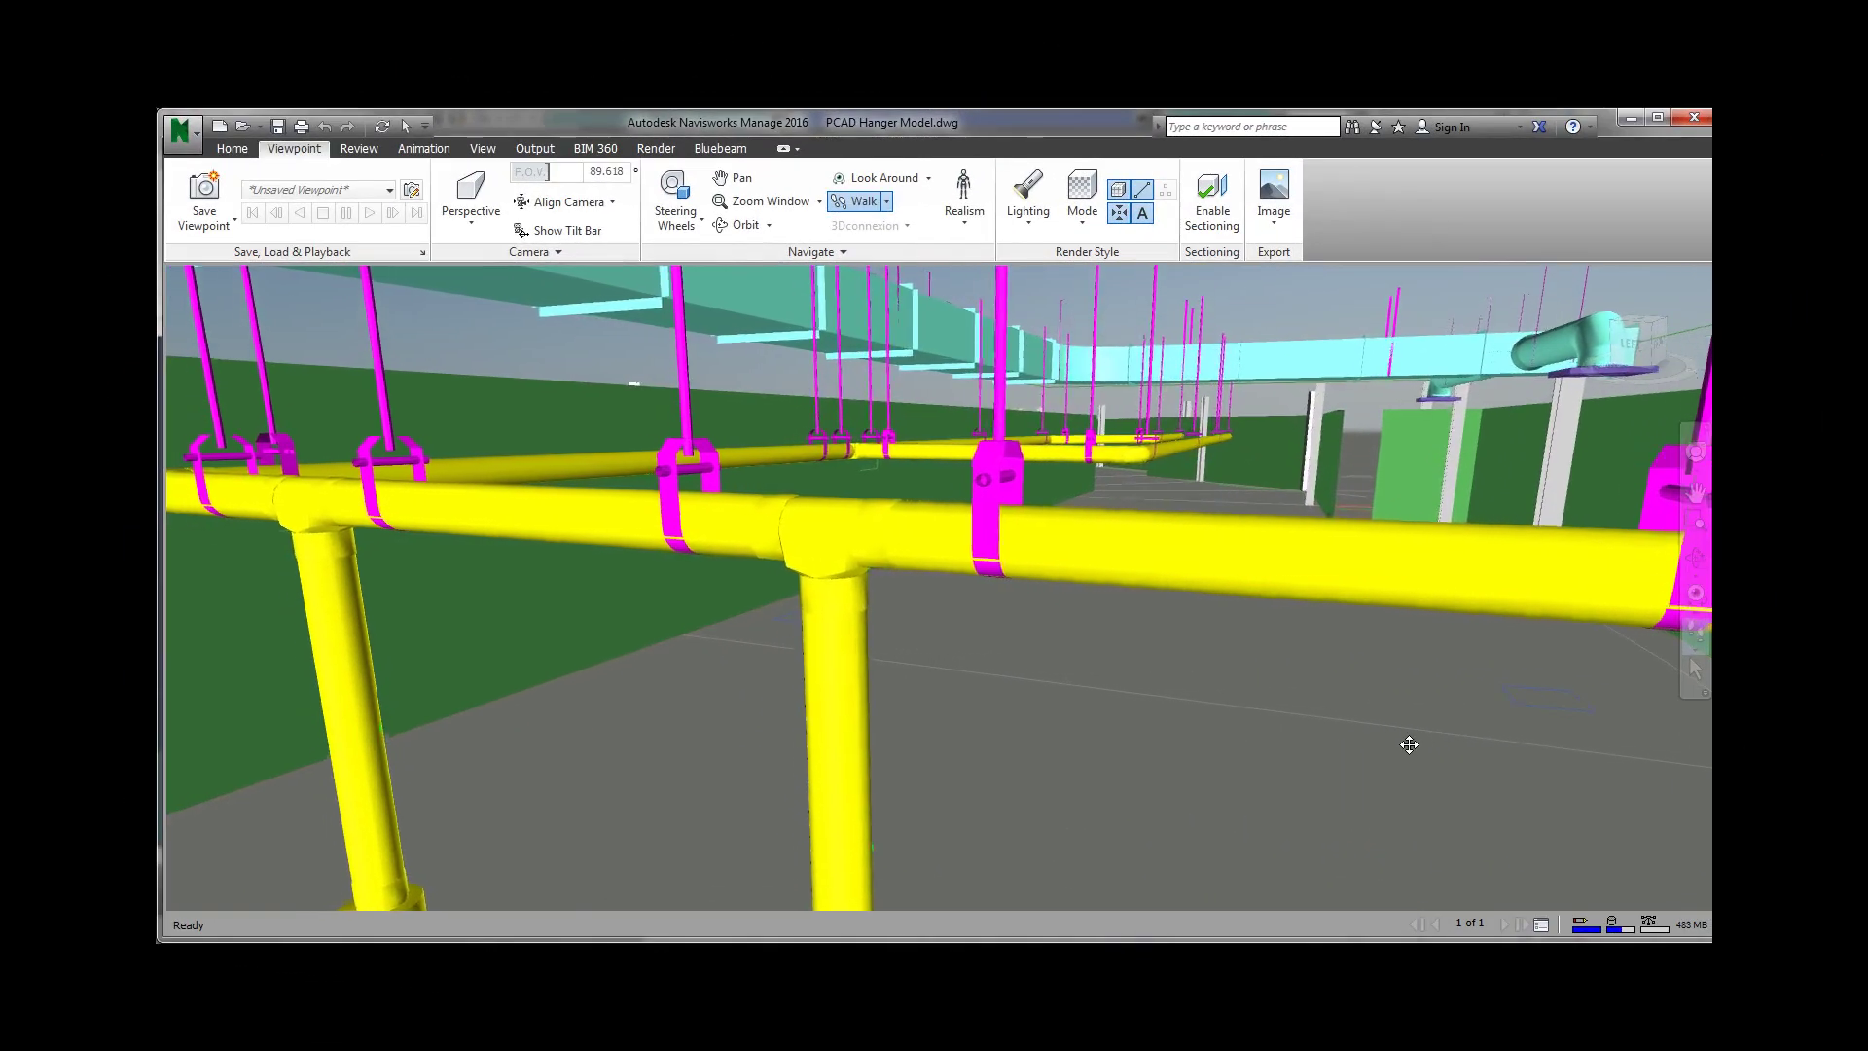
pyautogui.moveTo(1409, 744); pyautogui.dragTo(1398, 746)
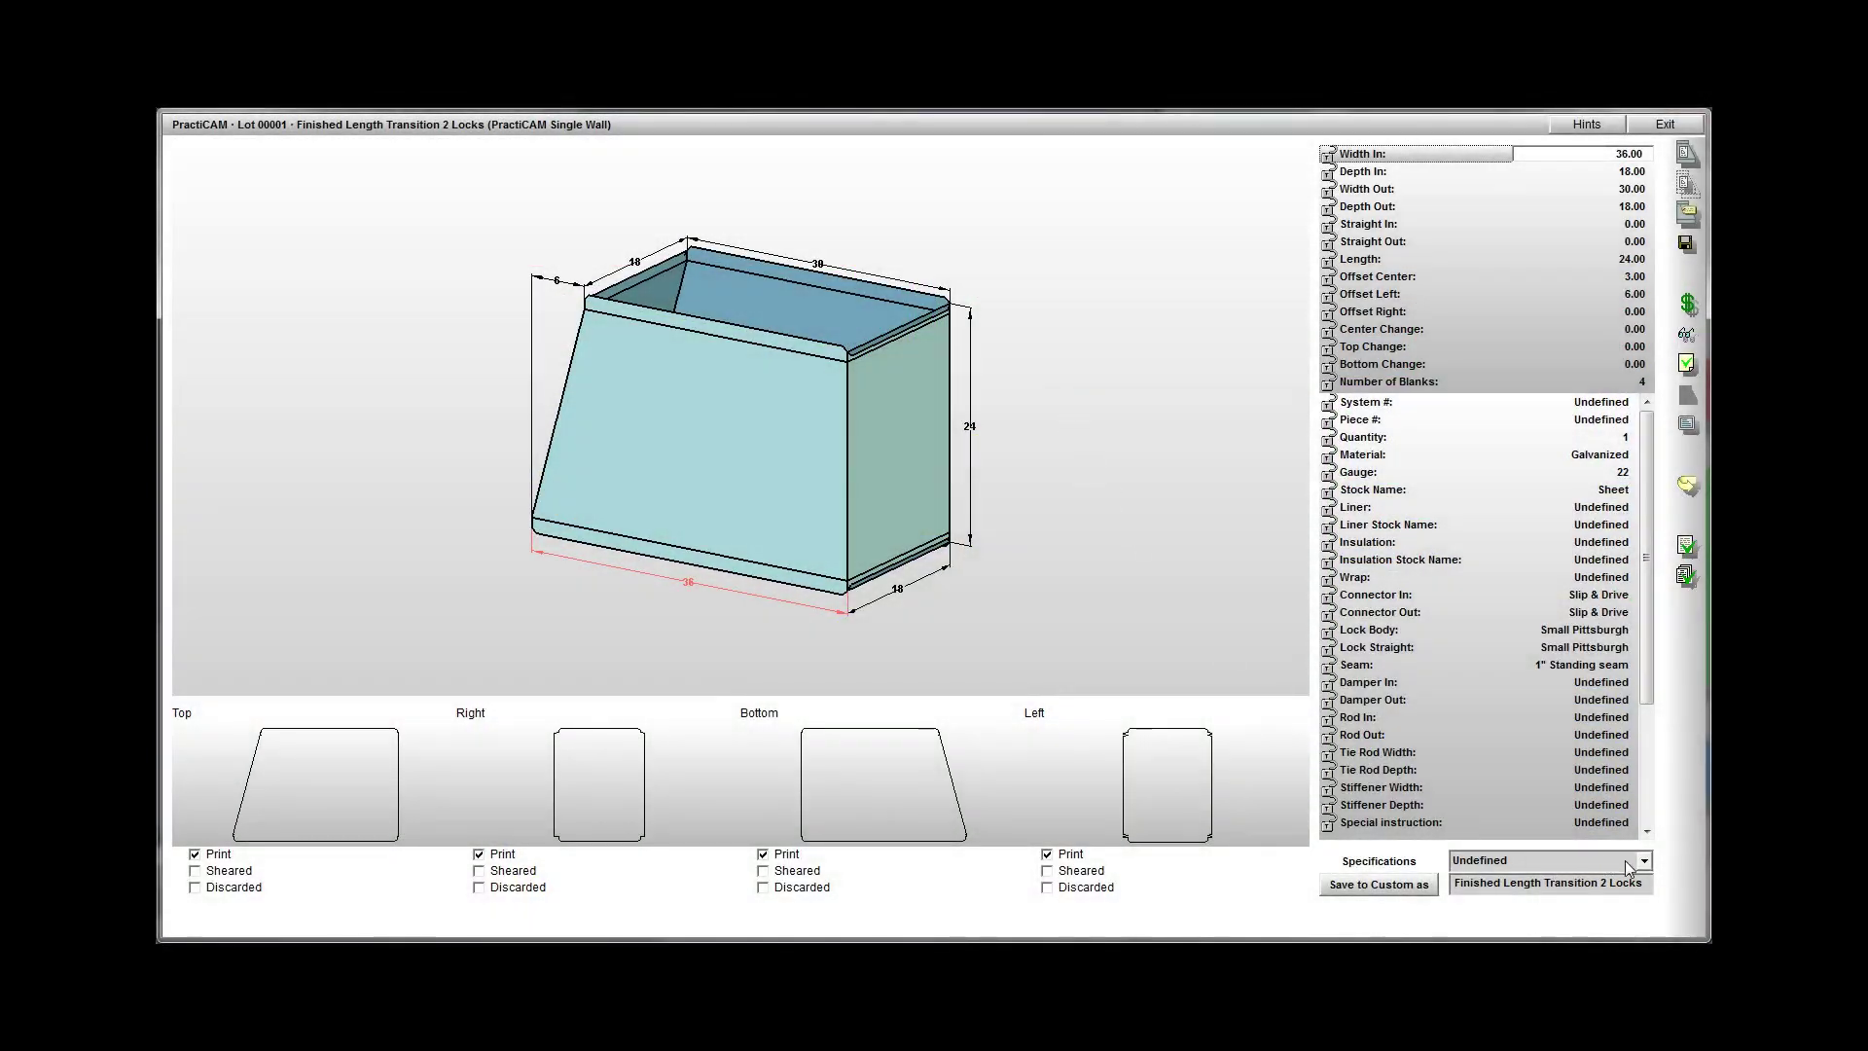
# - Switch to PractiCAM and apply the SMACNA - 4" WG TDF specification to the Finished Length Transition
pyautogui.click(1642, 861)
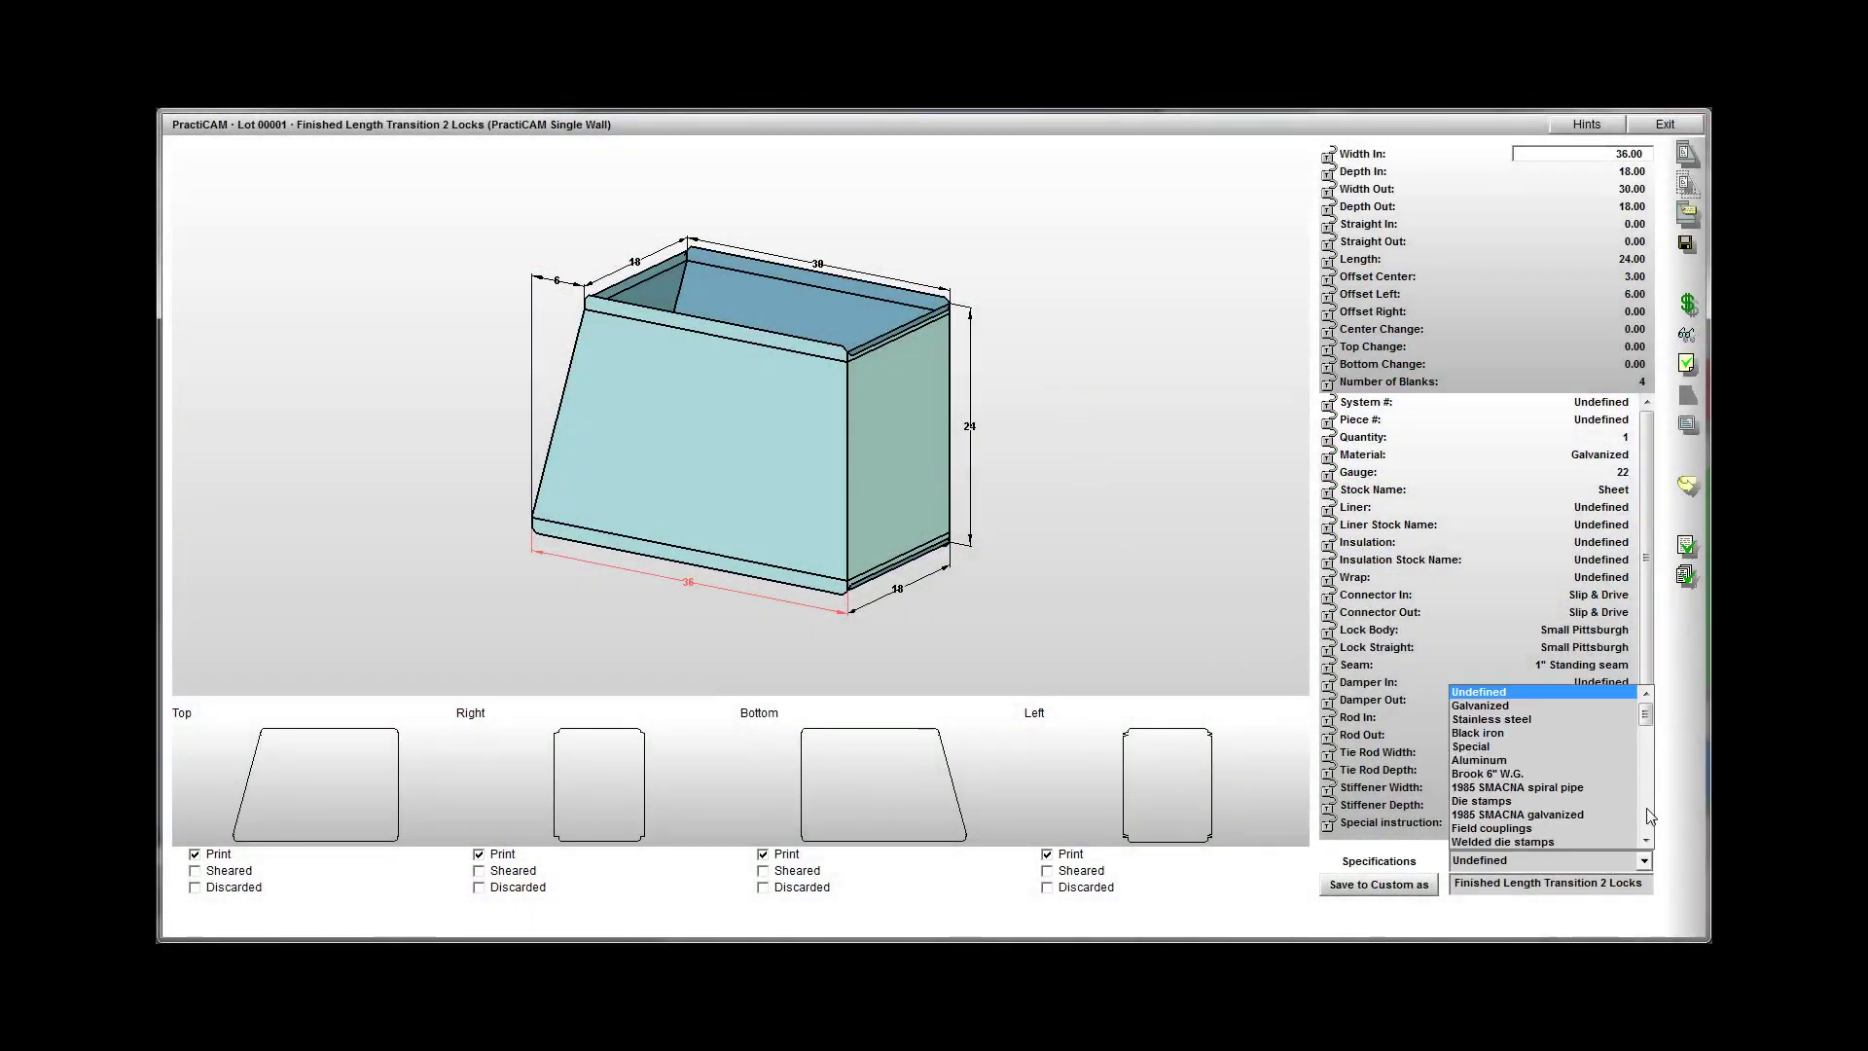
pyautogui.scroll(-10, 1650, 729)
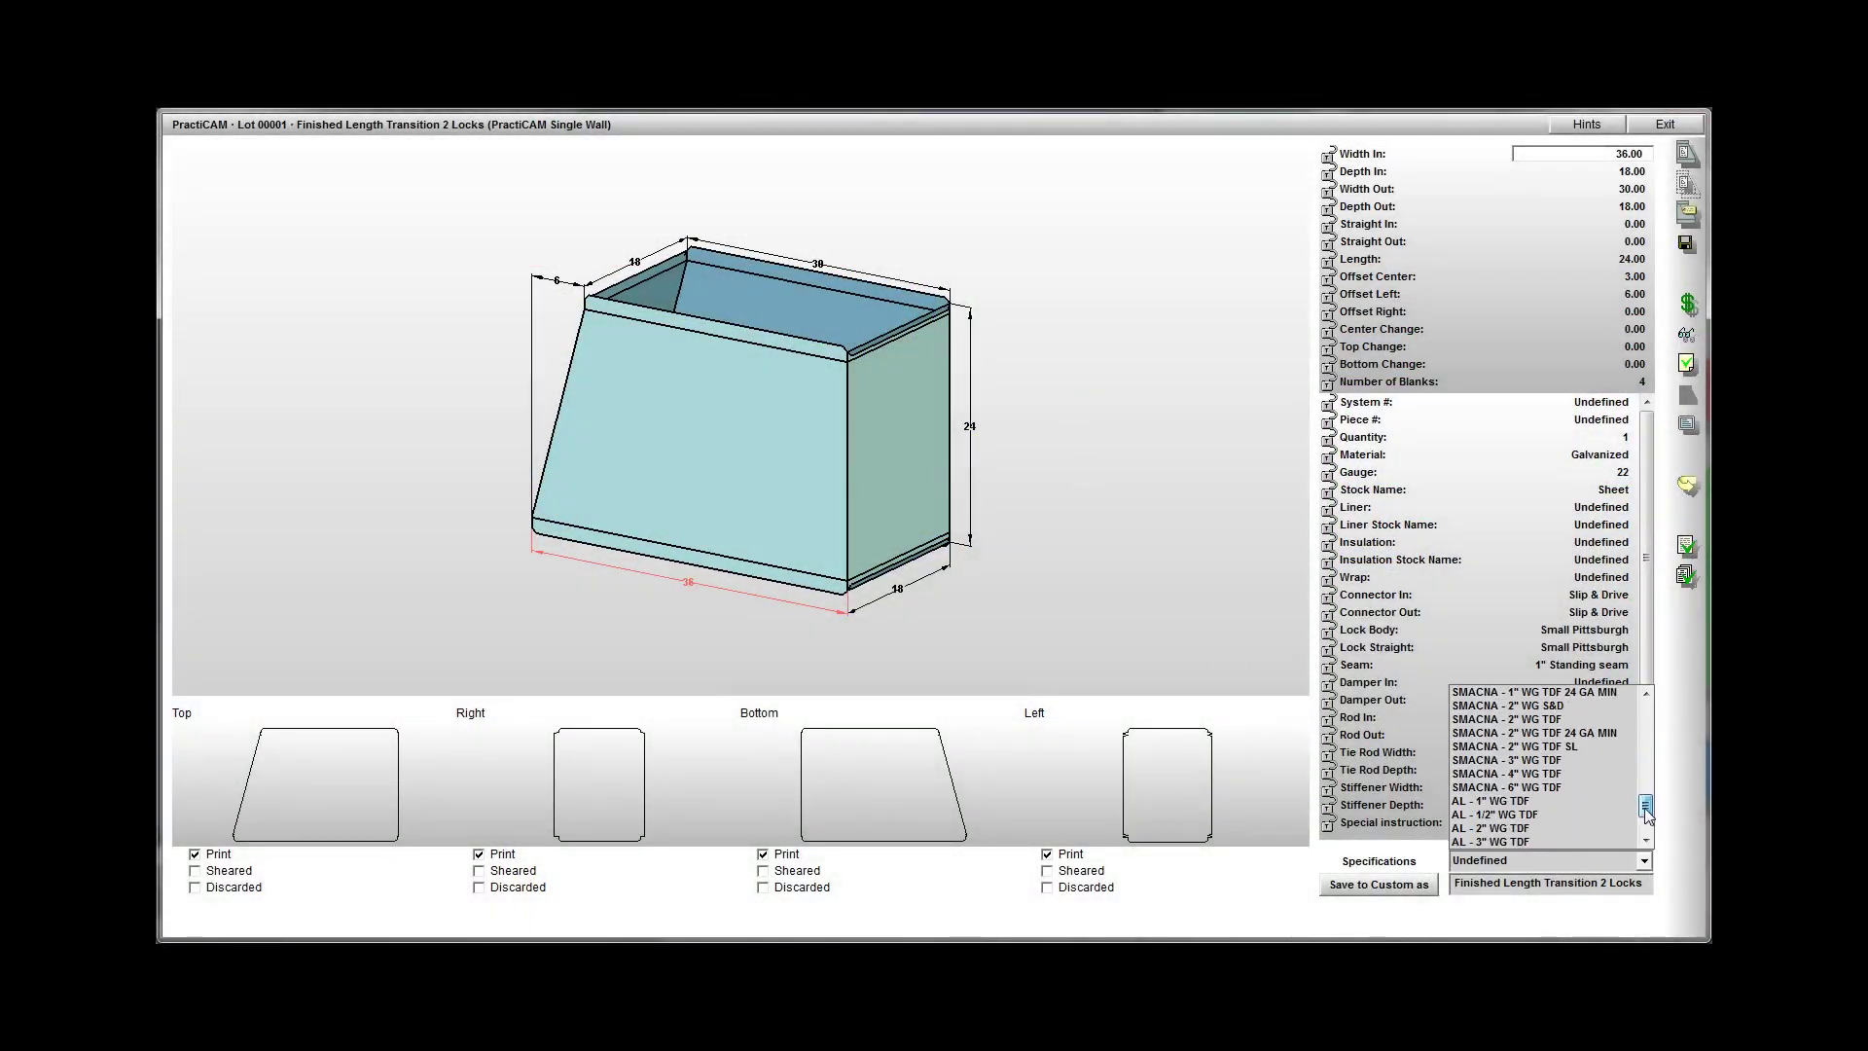
pyautogui.click(1620, 774)
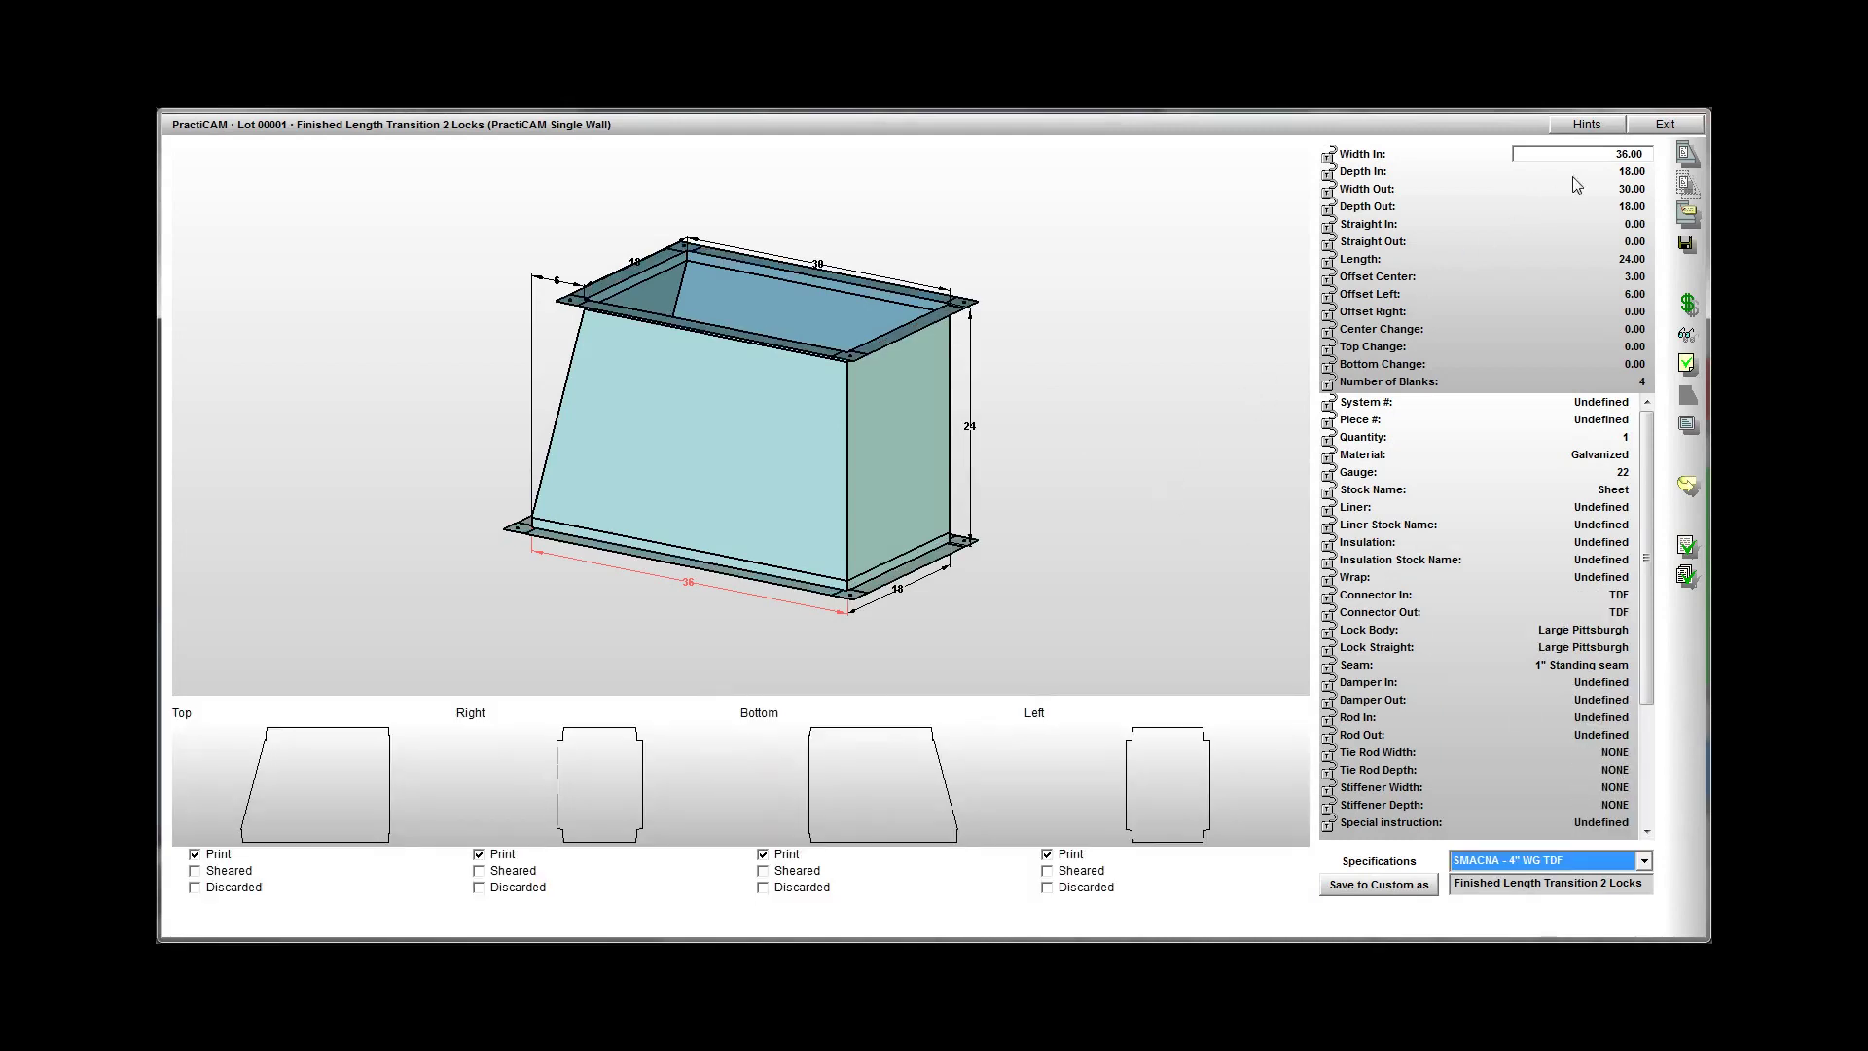
# - Set the transition's Width In and Depth In to 48 and its Width Out and Depth Out to 24
pyautogui.moveTo(1603, 156); pyautogui.dragTo(1632, 156)
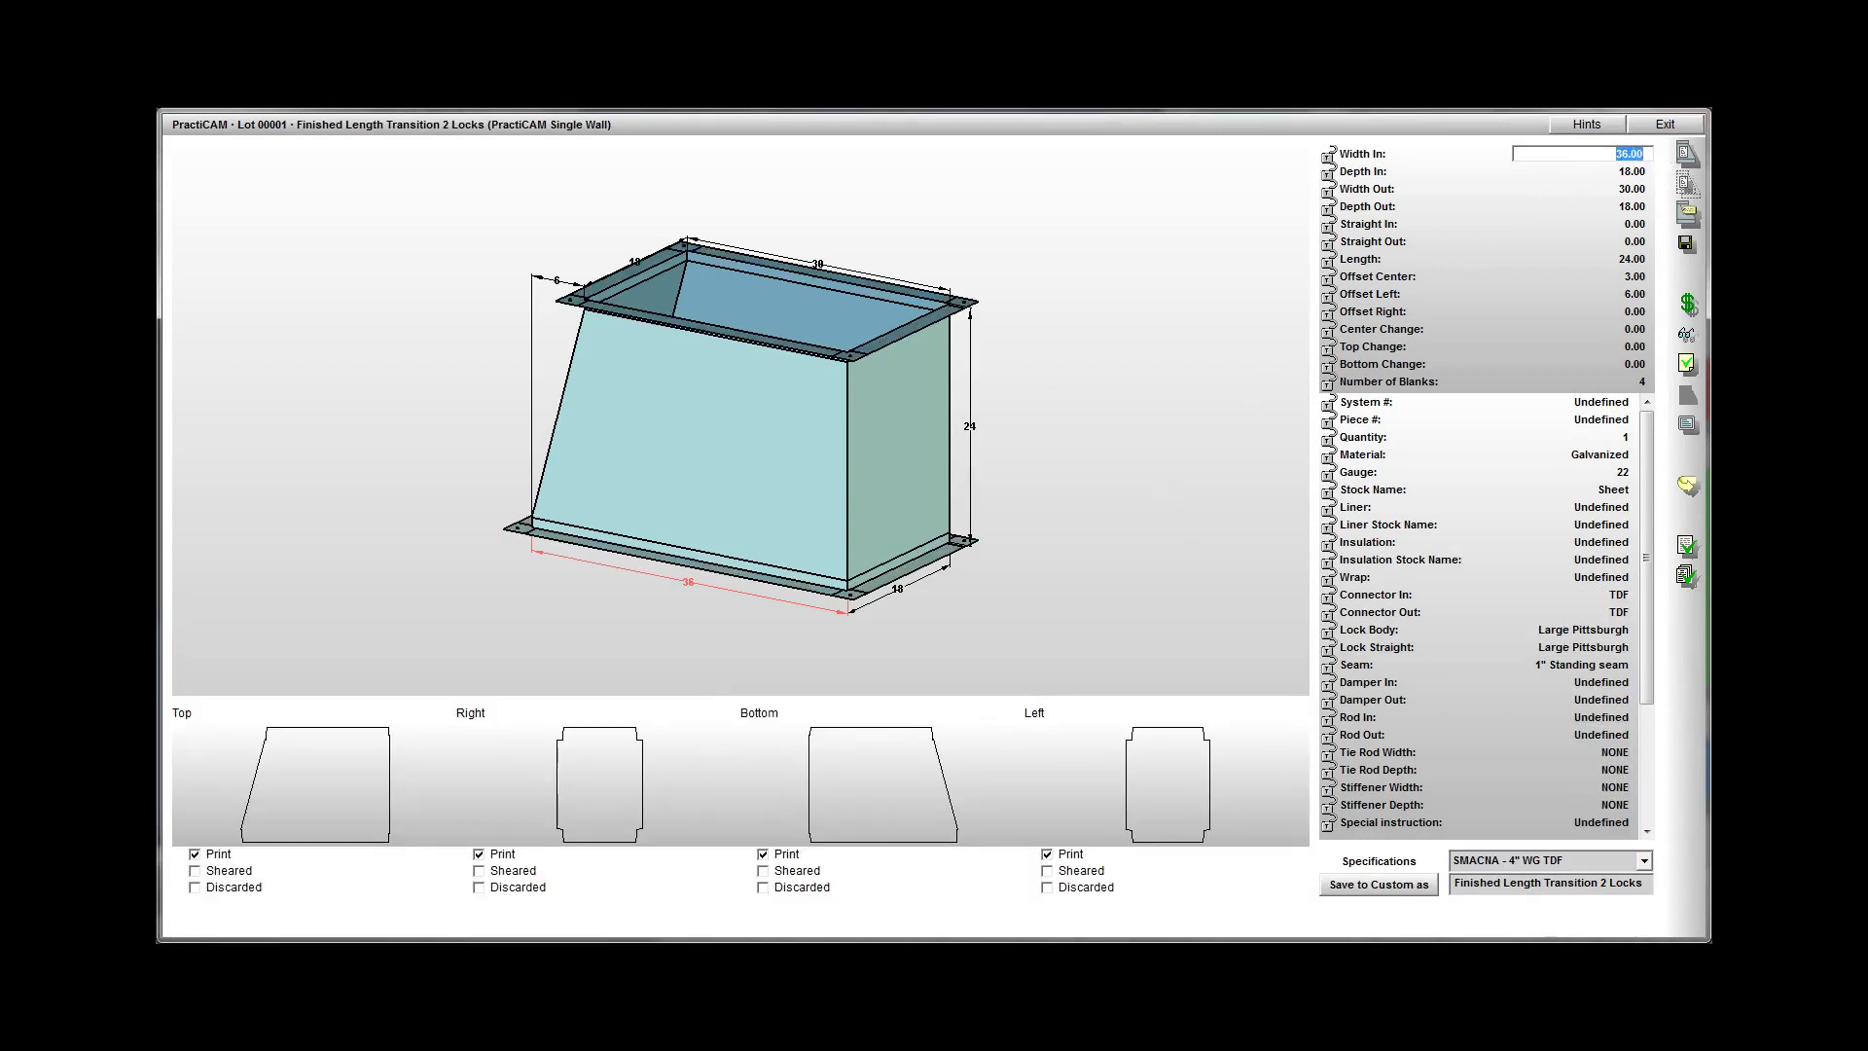
pyautogui.write('48')
pyautogui.press('Return')
pyautogui.write('48')
pyautogui.press('Return')
pyautogui.write('4')
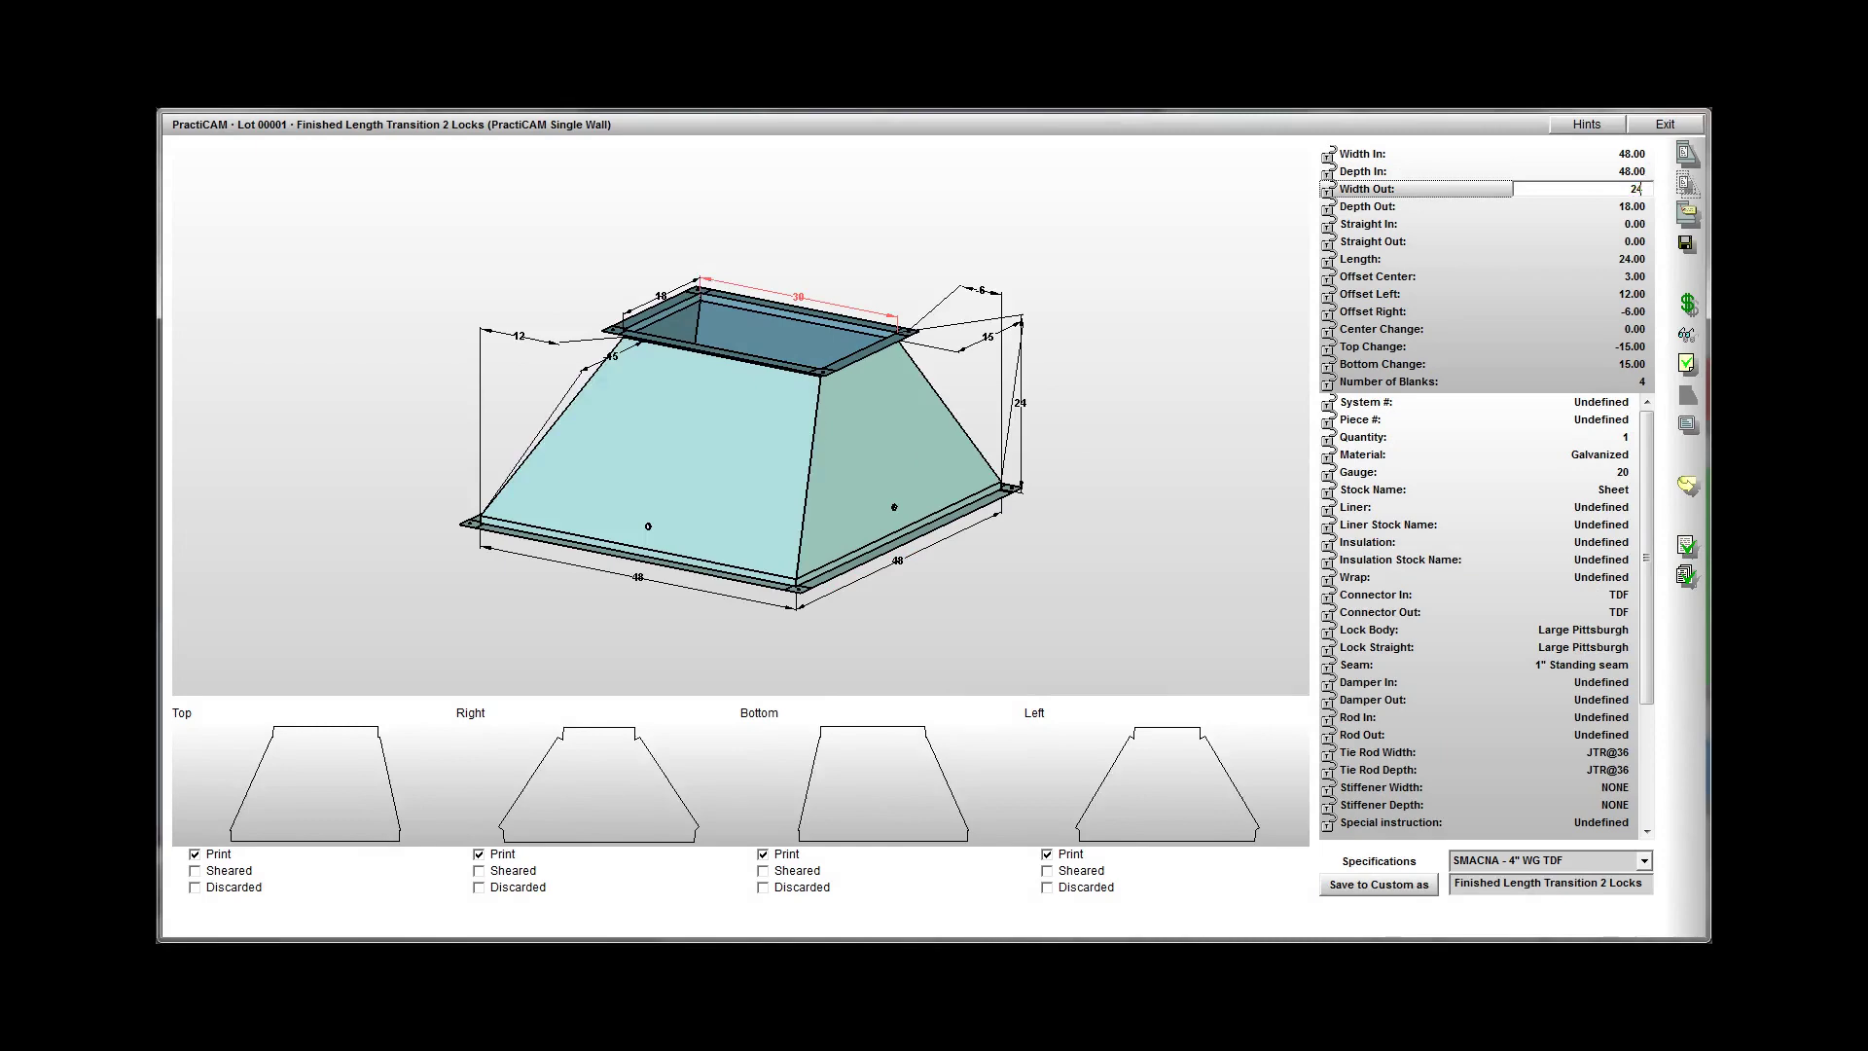
pyautogui.press('Return')
pyautogui.write('24')
pyautogui.press('Return')
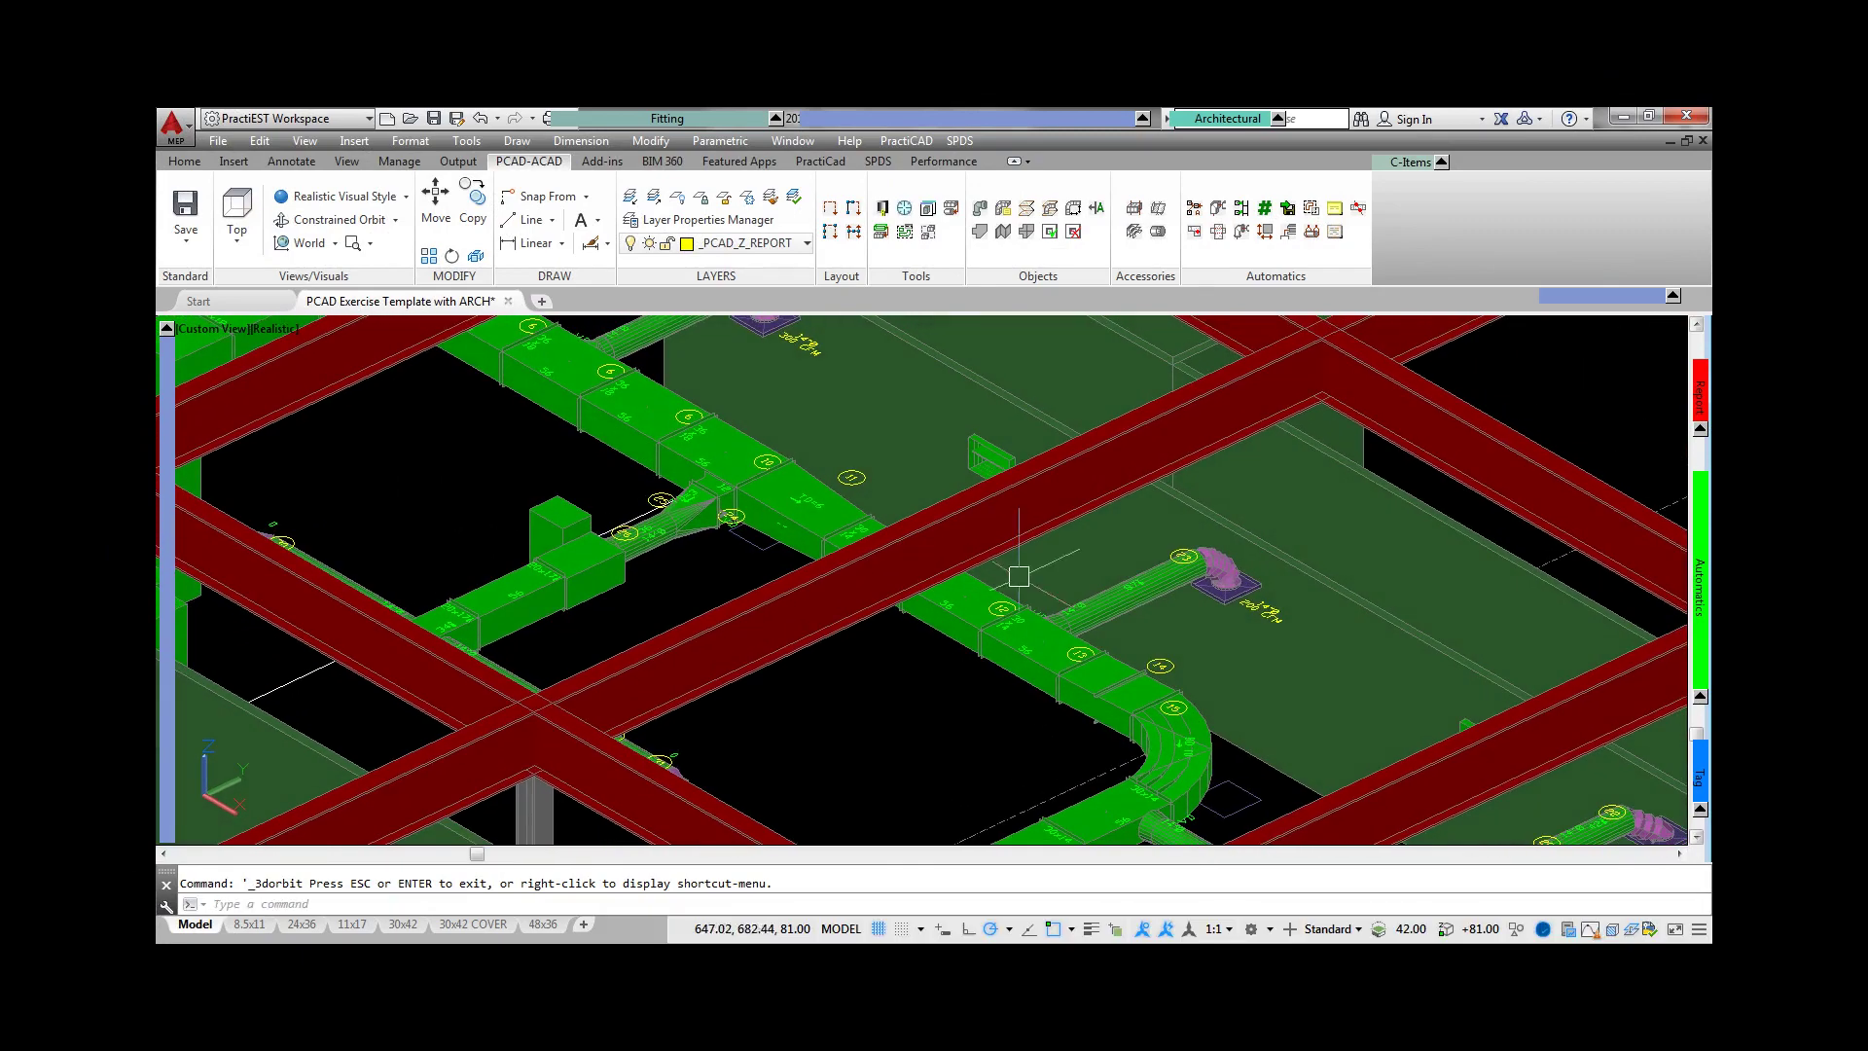
# - Switch back to the AutoCAD drawing, select all duct fittings and export them to Take Offs as _Download to PractiCAM
pyautogui.moveTo(1698, 593)
pyautogui.click(1633, 609)
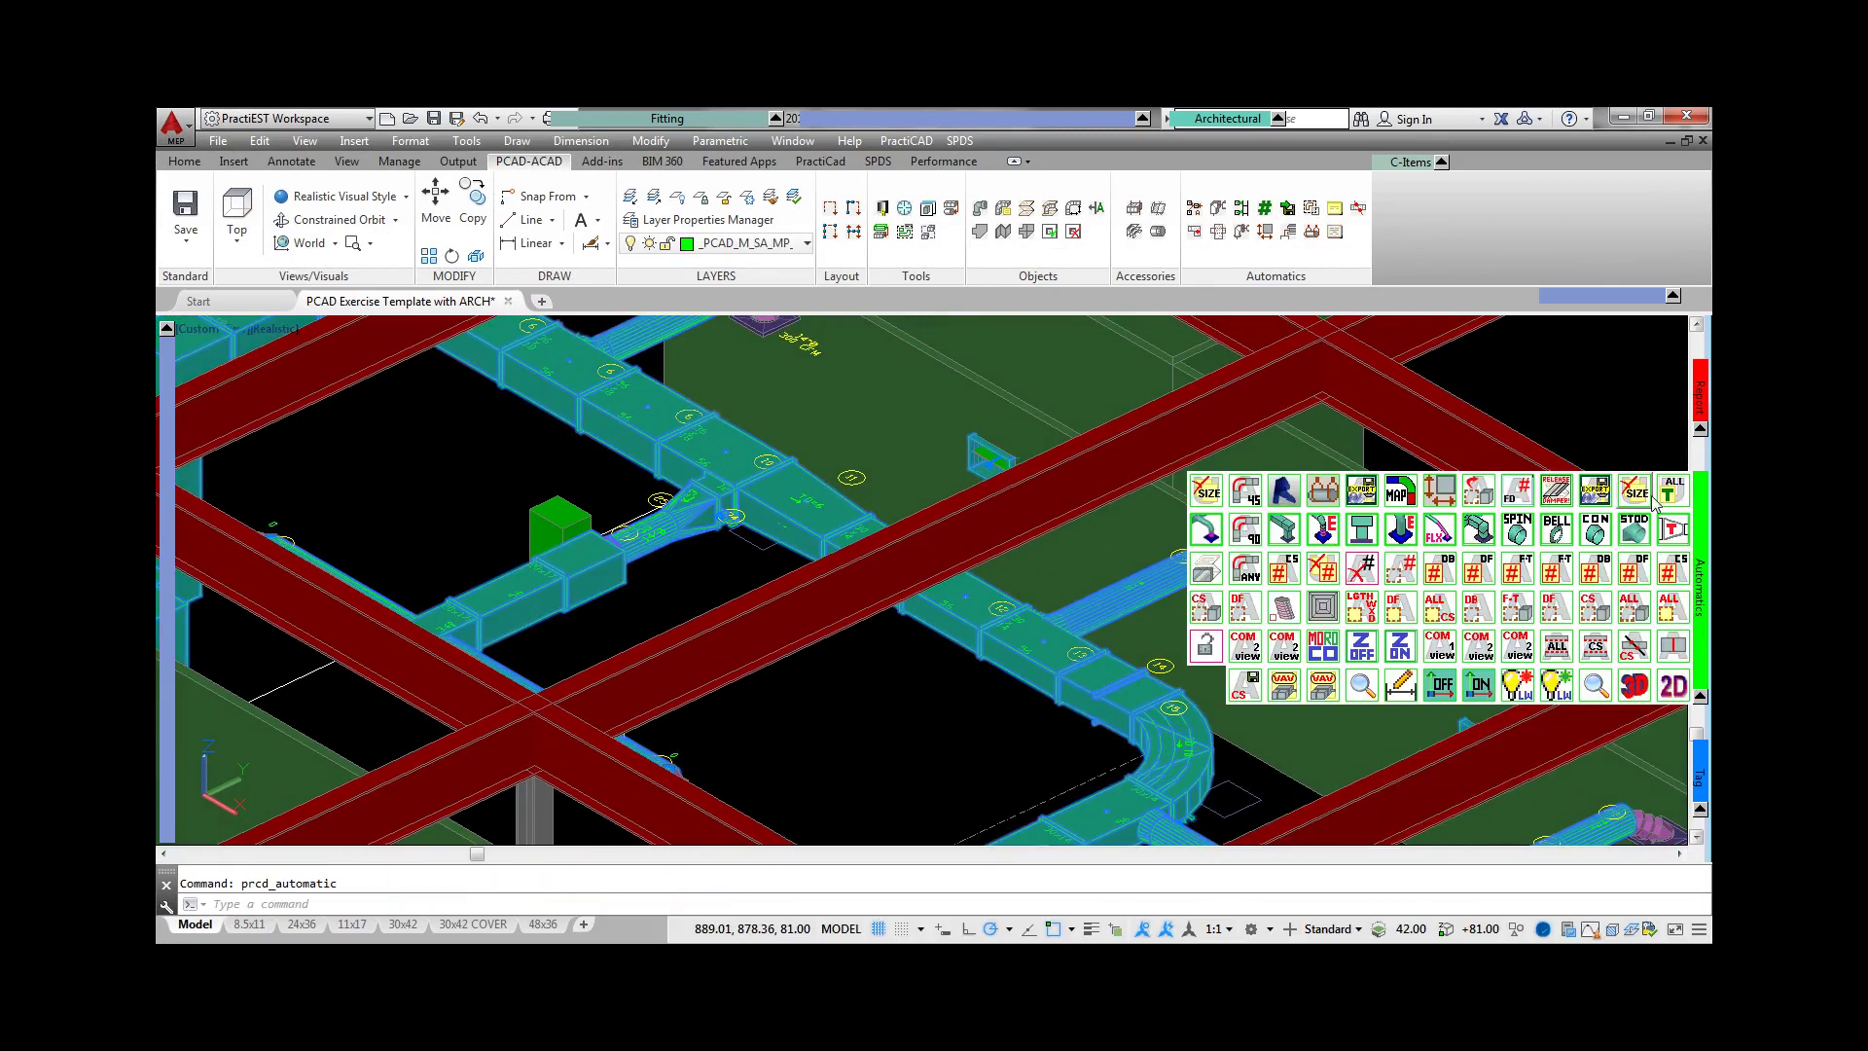
pyautogui.click(1595, 491)
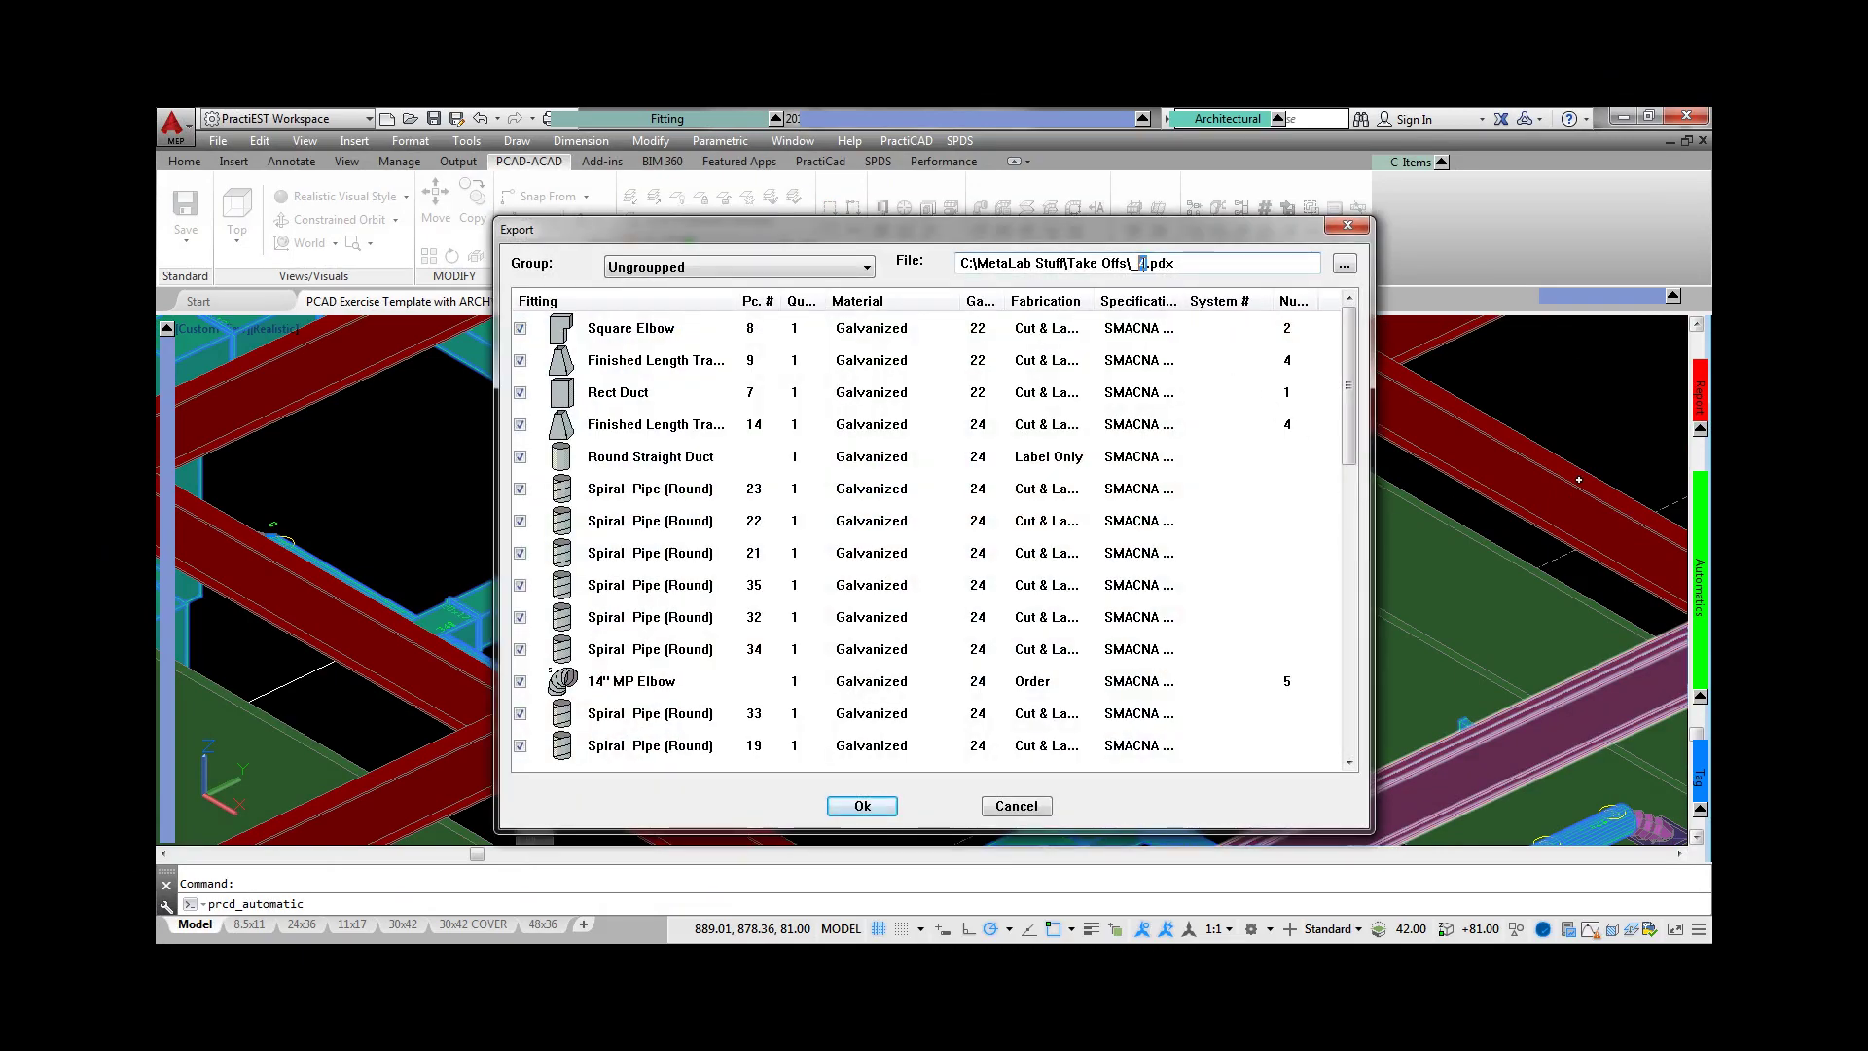
pyautogui.click(852, 807)
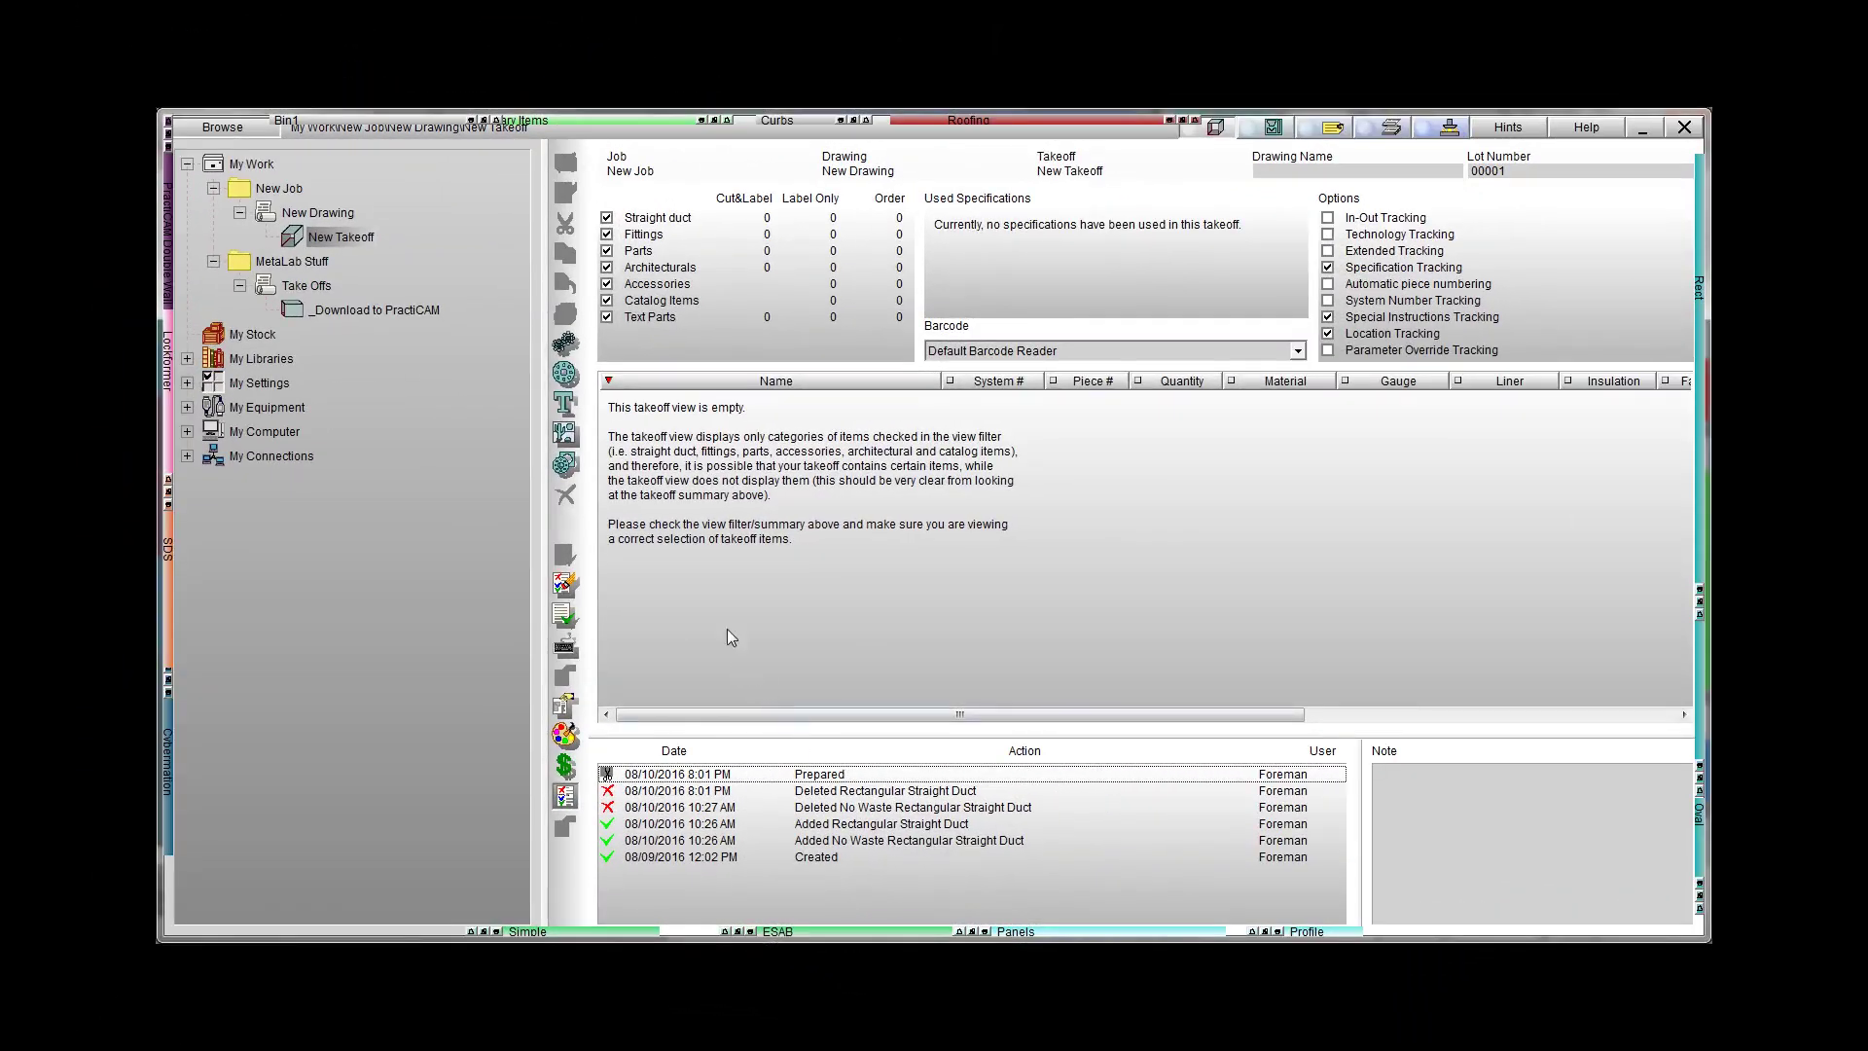
# - Open the _Download to PractiCAM takeoff in PractiCAM and inspect a Rect Duct and its Face pattern
pyautogui.click(504, 387)
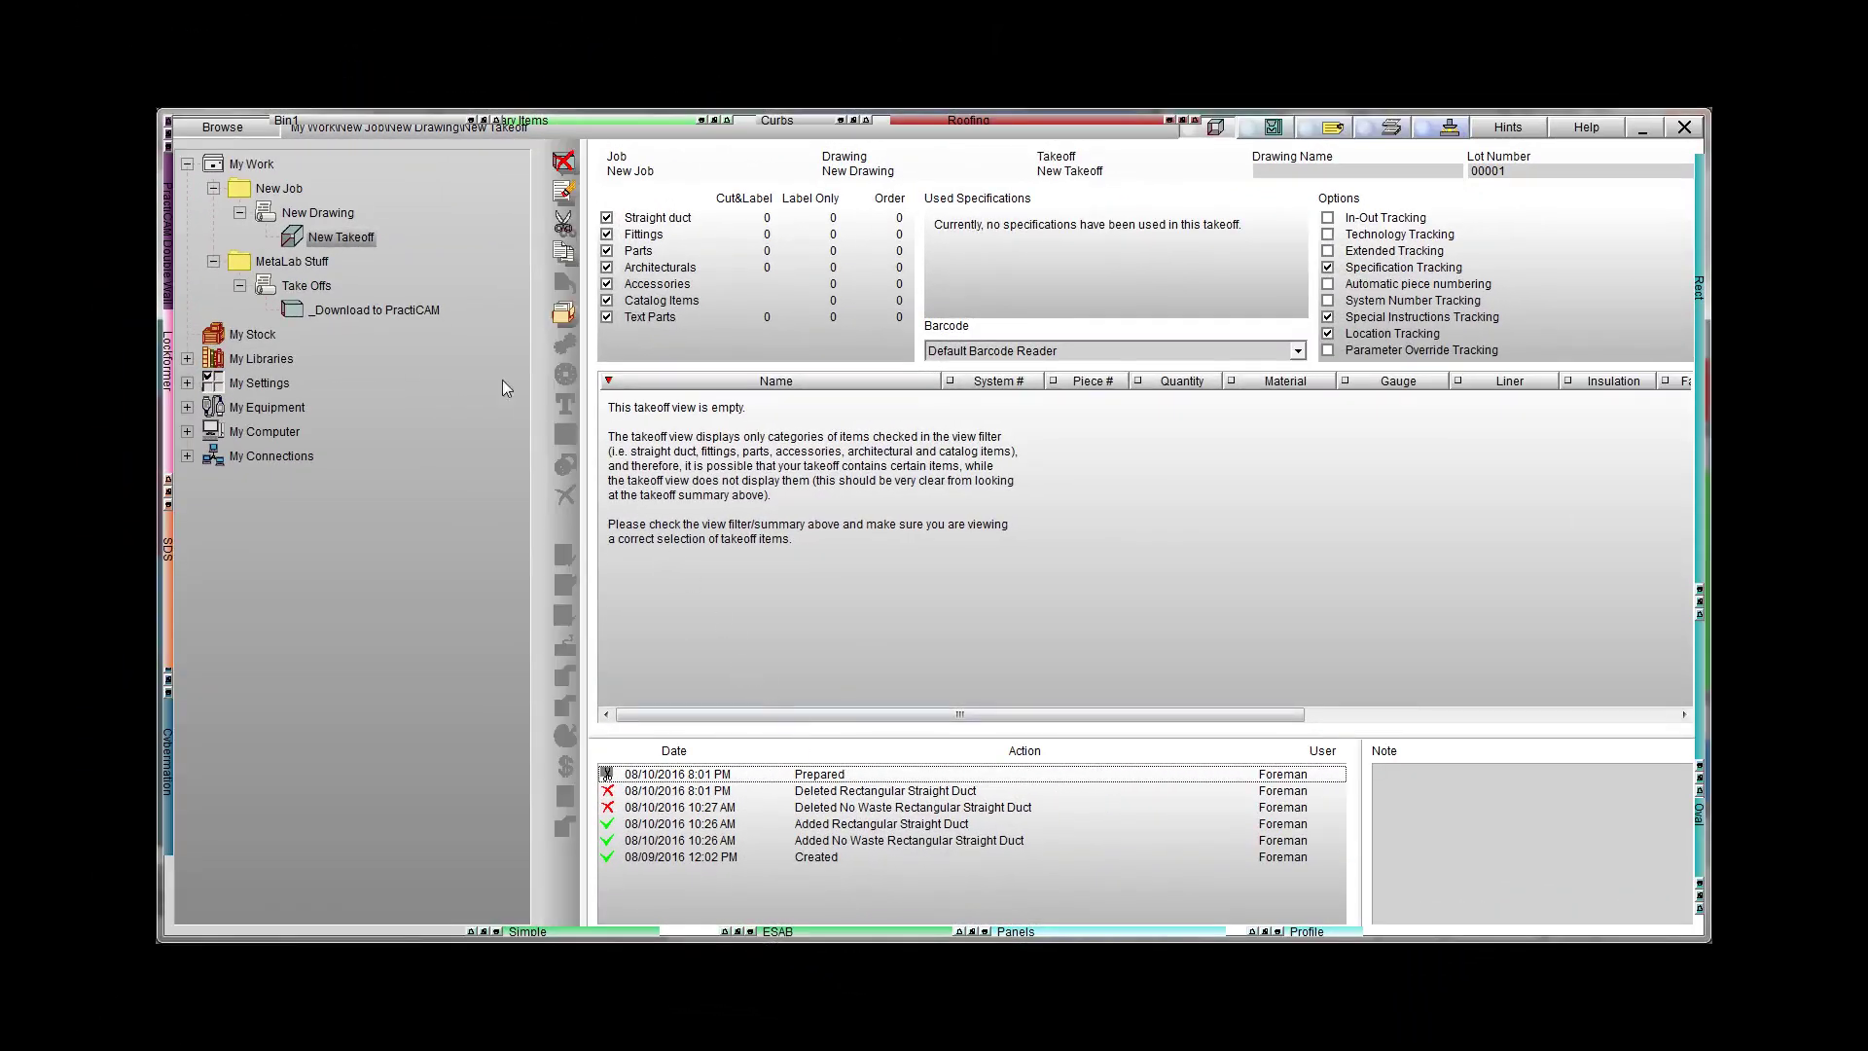
pyautogui.click(409, 312)
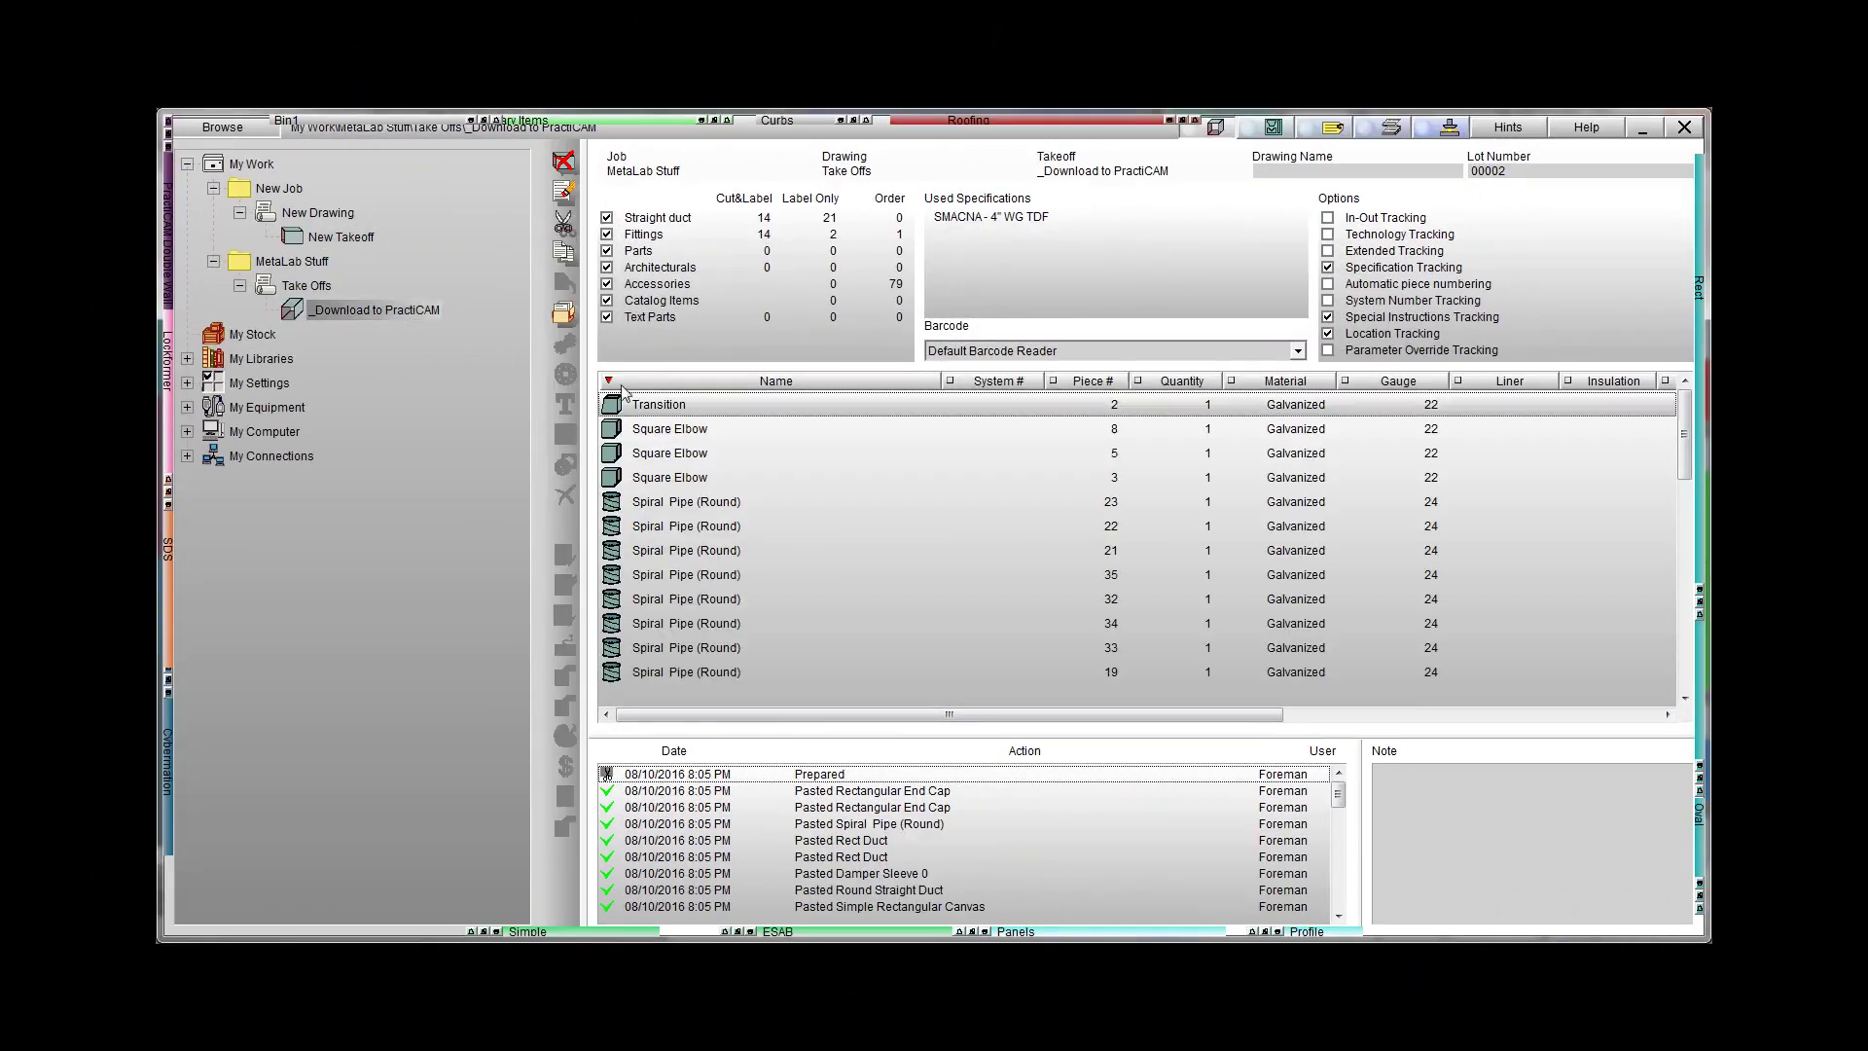
pyautogui.moveTo(1684, 448); pyautogui.dragTo(1660, 656)
pyautogui.doubleClick(749, 633)
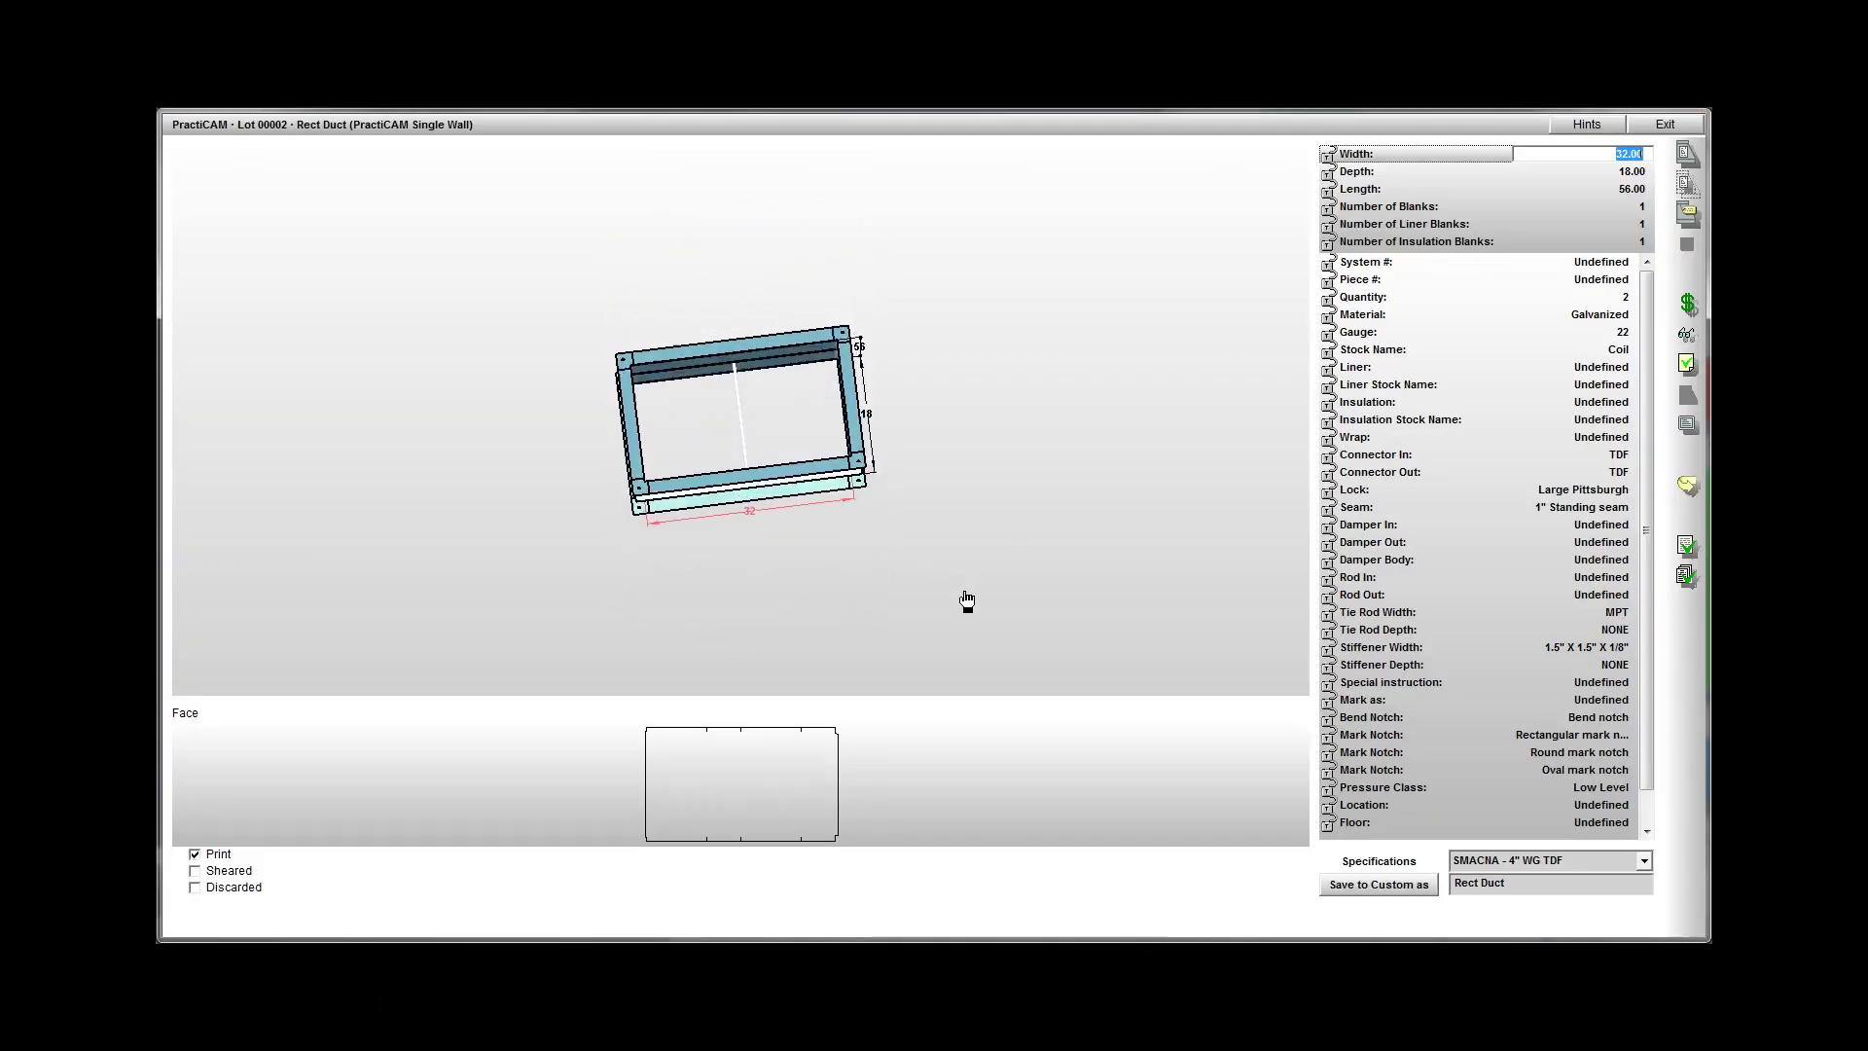
pyautogui.scroll(5, 844, 635)
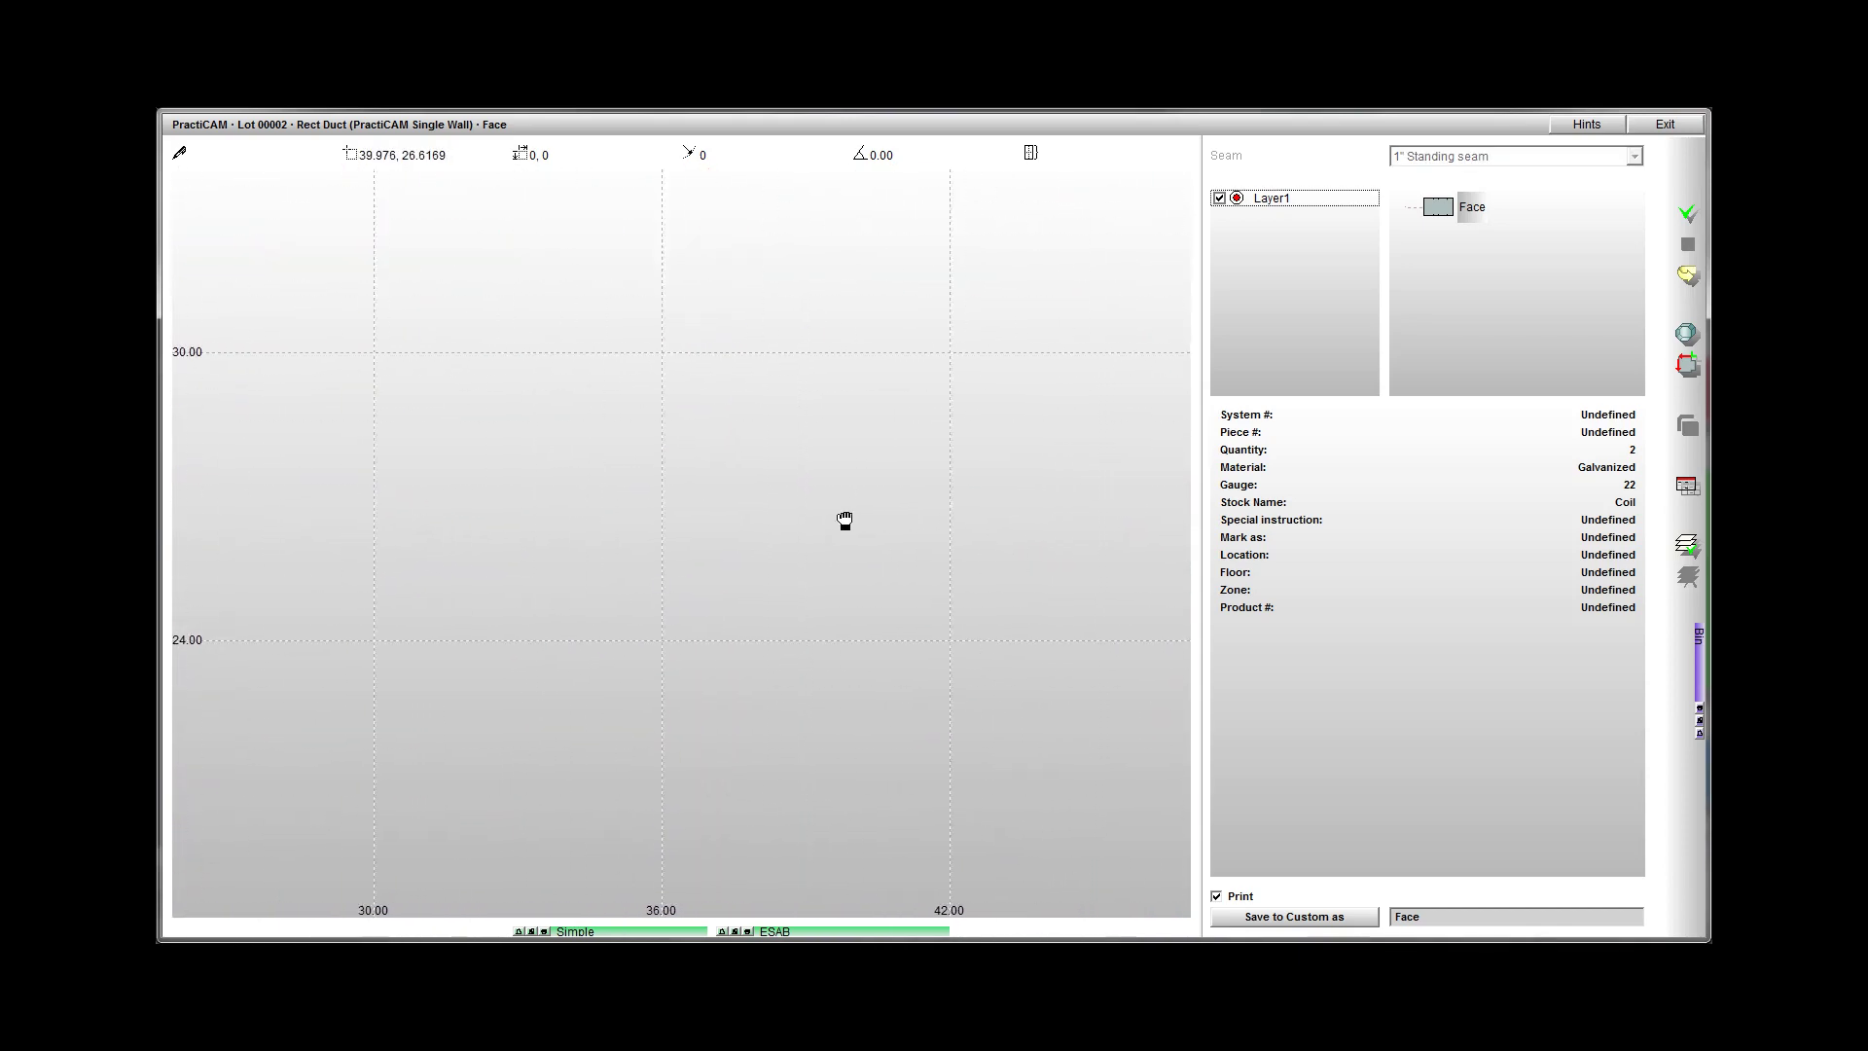
# - Examine the Rect Duct's Face pattern, and view the Radius Elbow in 3D together with its CheekTop pattern
pyautogui.click(1688, 334)
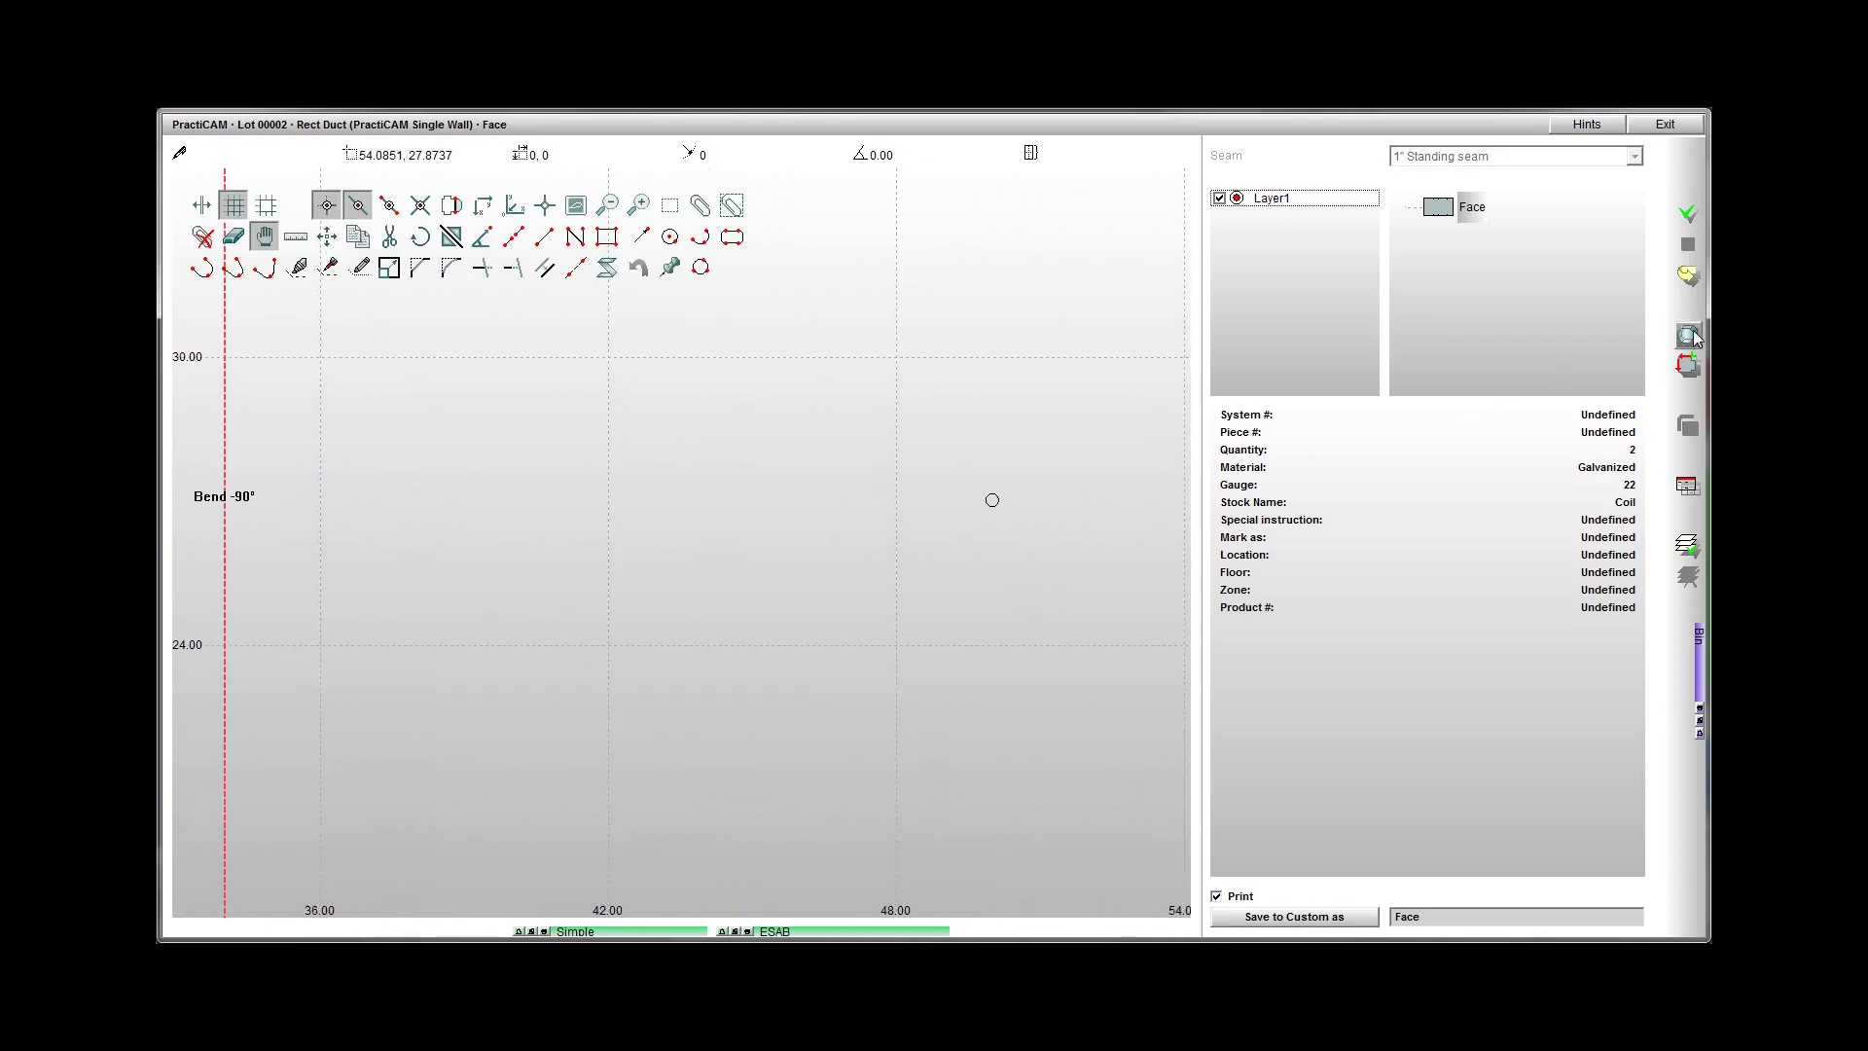
pyautogui.moveTo(915, 659); pyautogui.dragTo(848, 652)
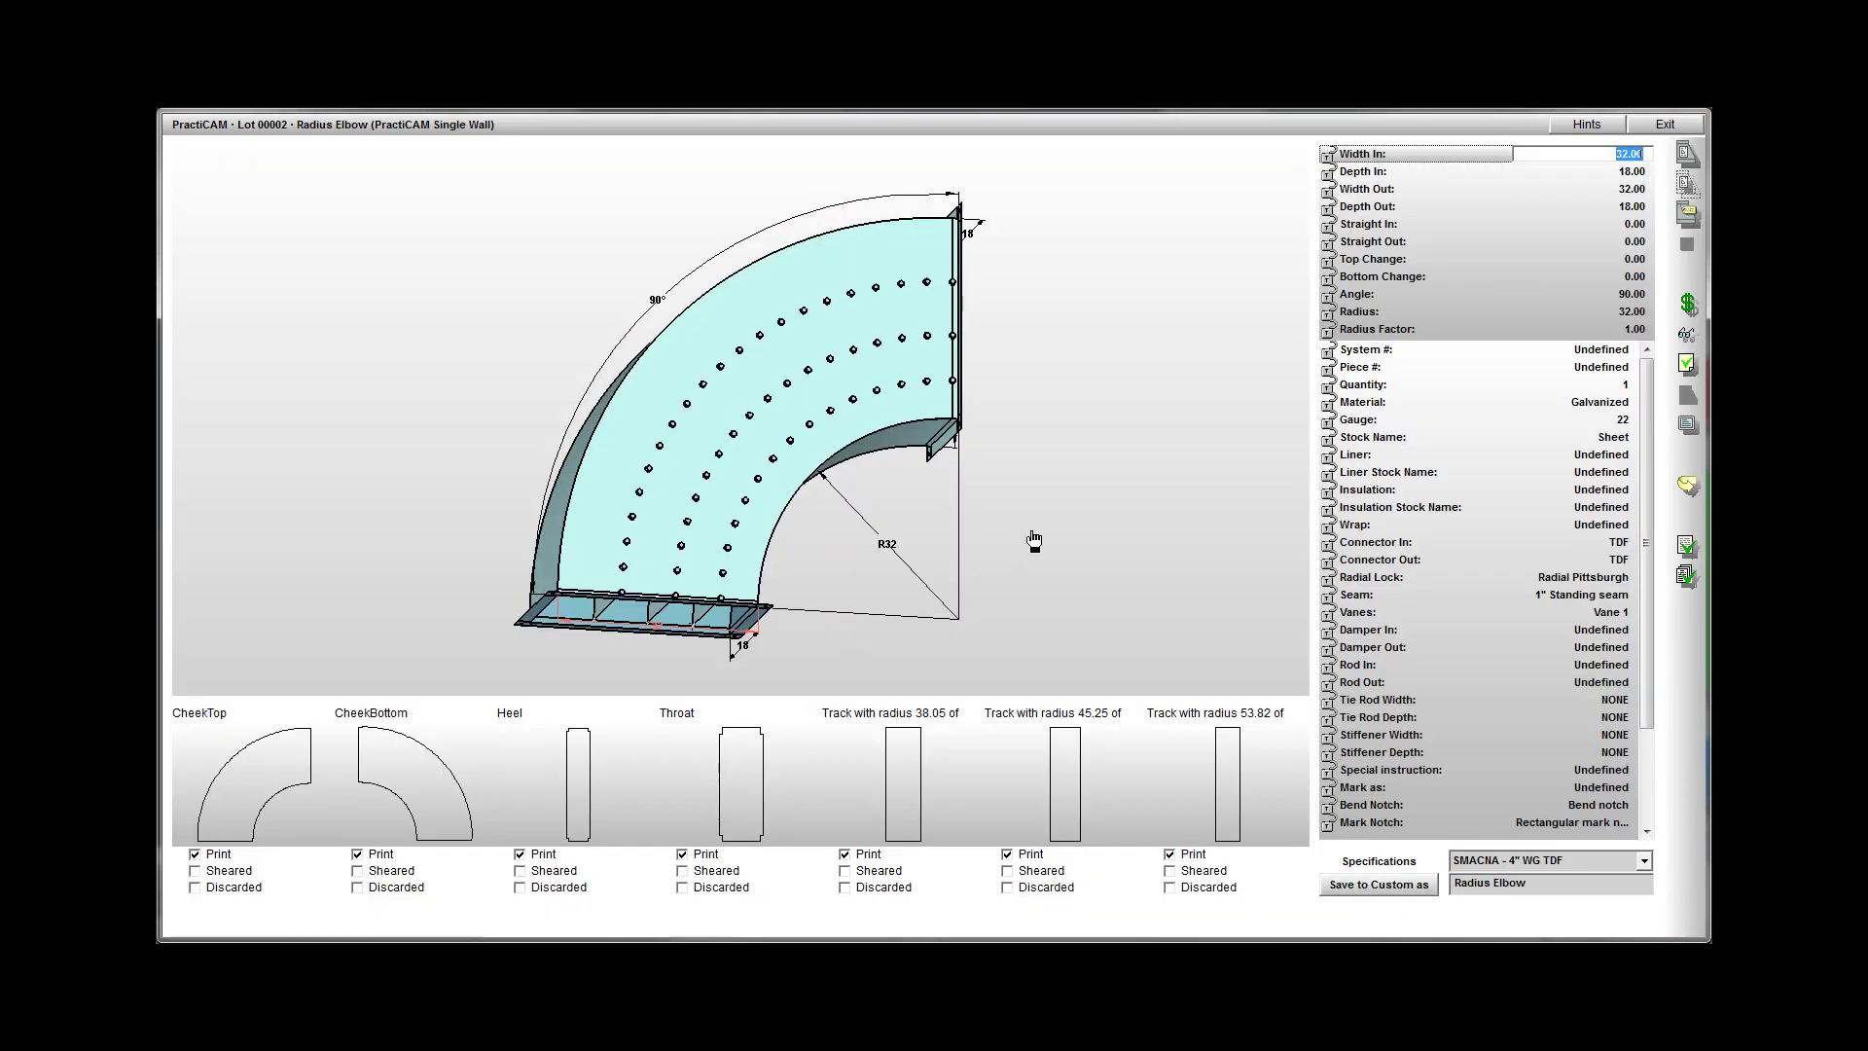
pyautogui.moveTo(1027, 545); pyautogui.dragTo(963, 558)
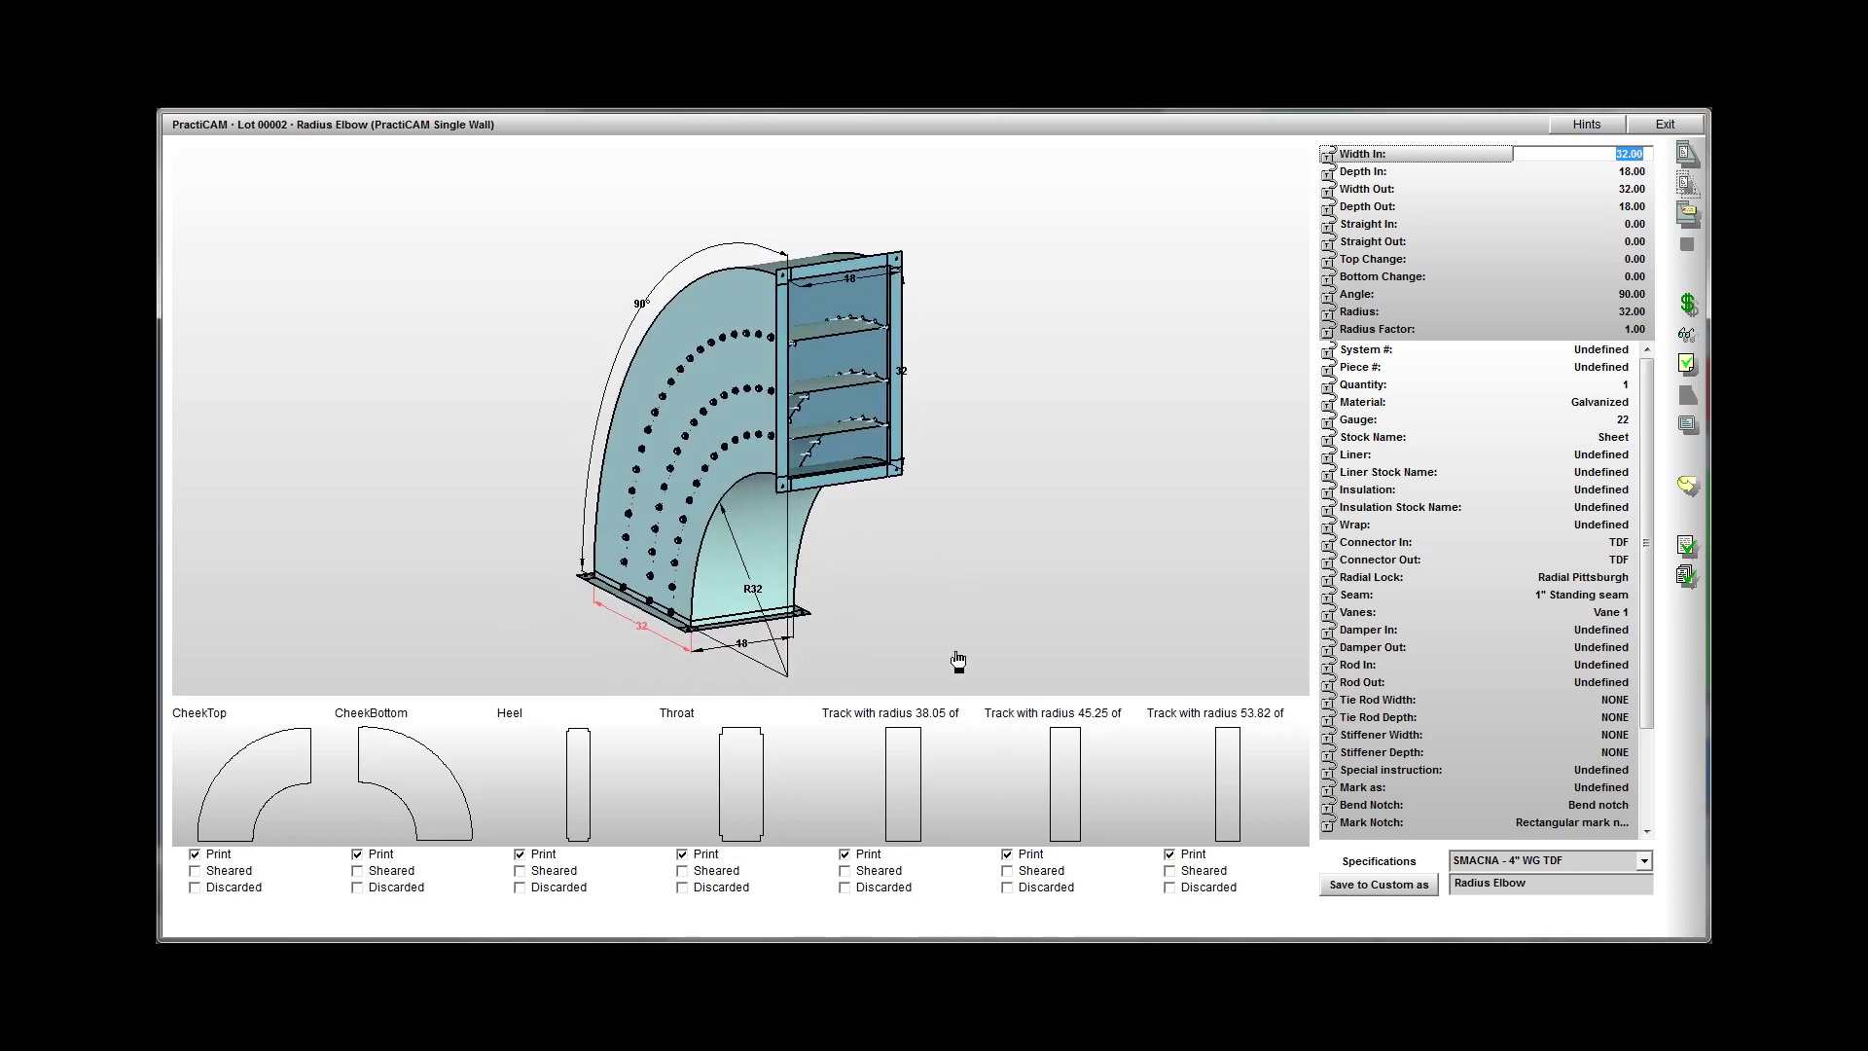
pyautogui.doubleClick(255, 783)
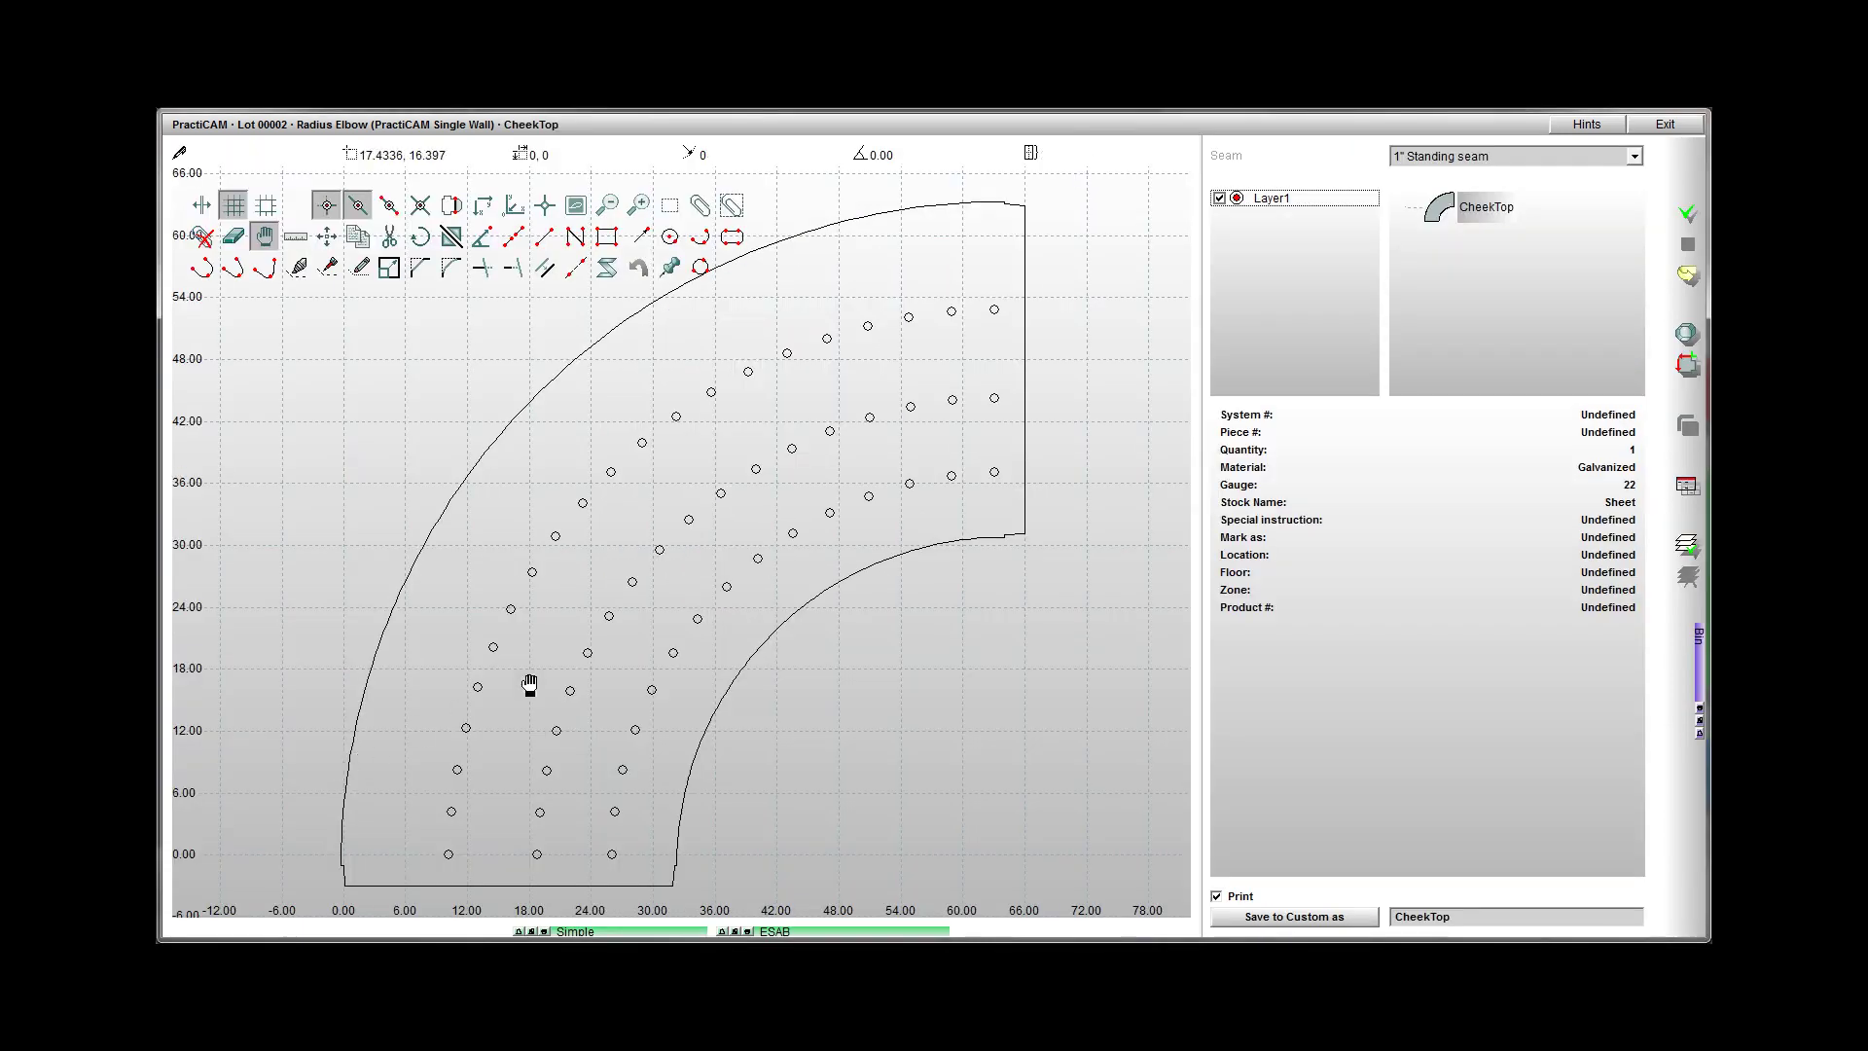
pyautogui.click(1686, 335)
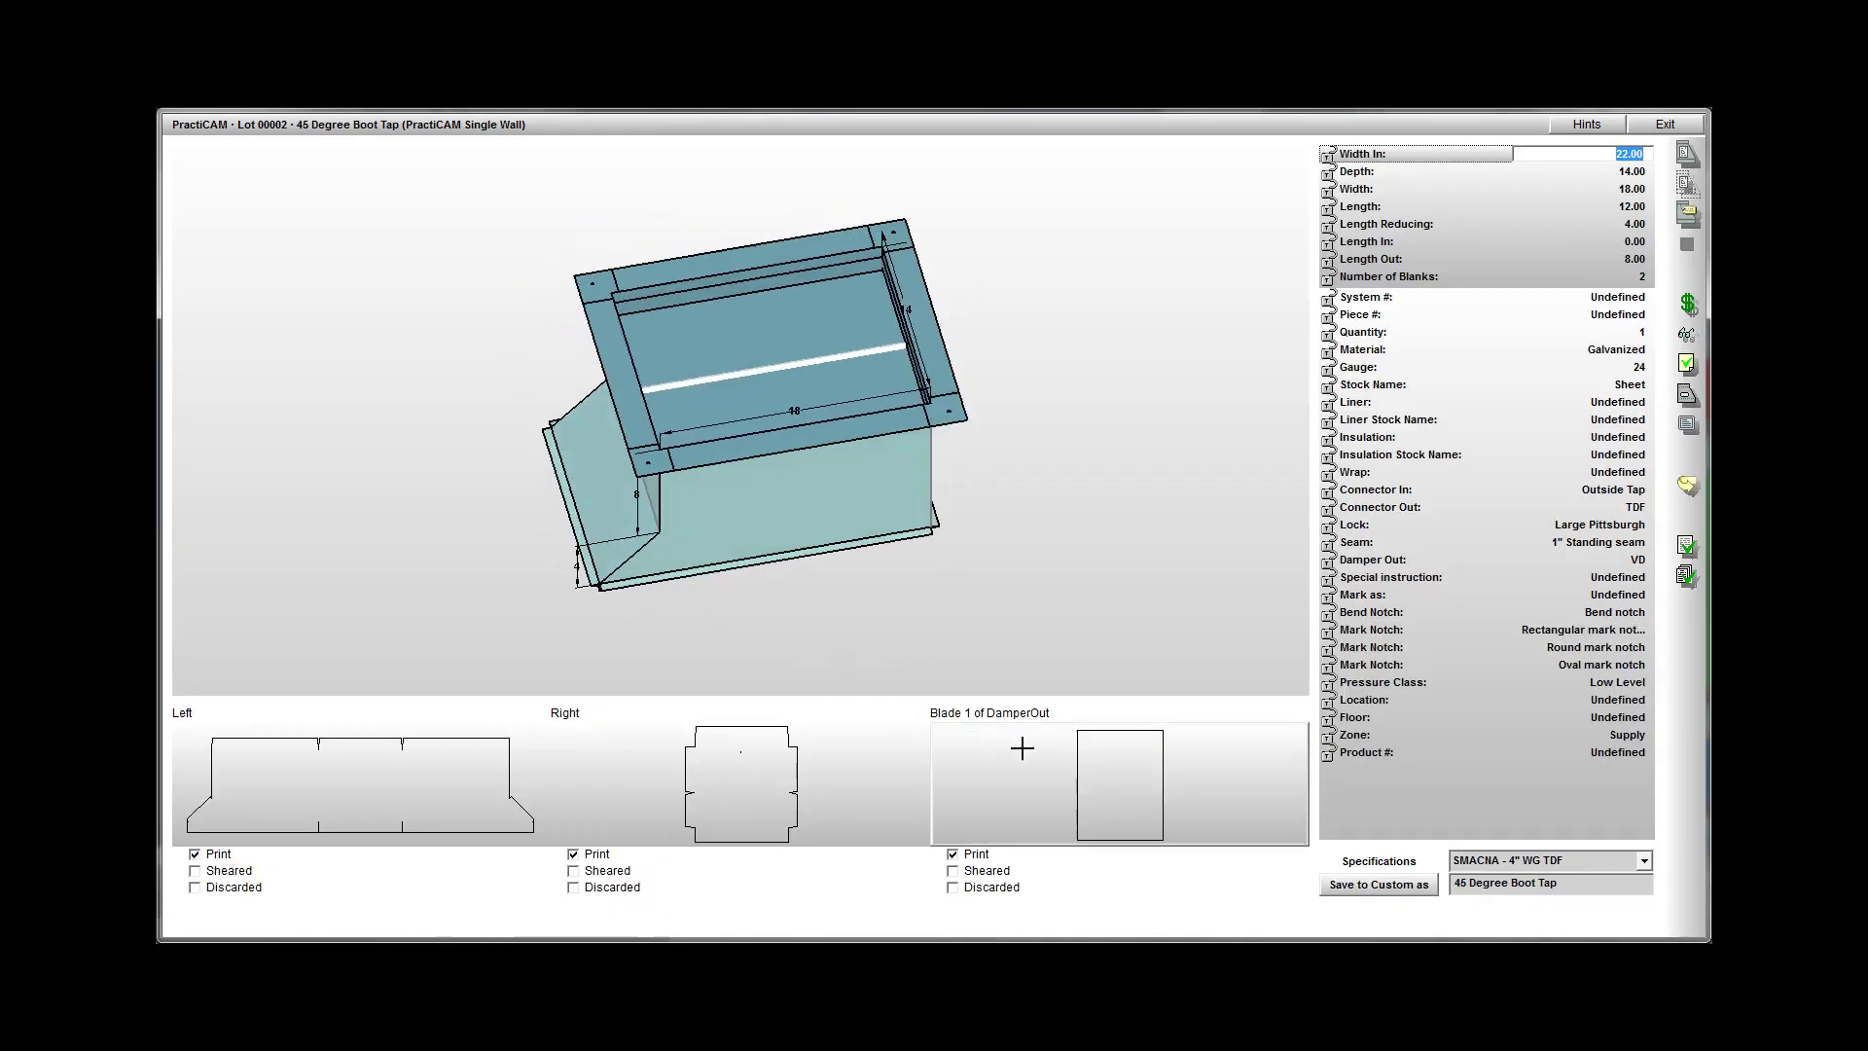
# - Inspect the 45 Degree Boot Tap's Right pattern, the Square Elbow 2 Locks' CheekBottom pattern and the Finished Length Transition 2 Locks model
pyautogui.doubleClick(780, 796)
pyautogui.click(1686, 341)
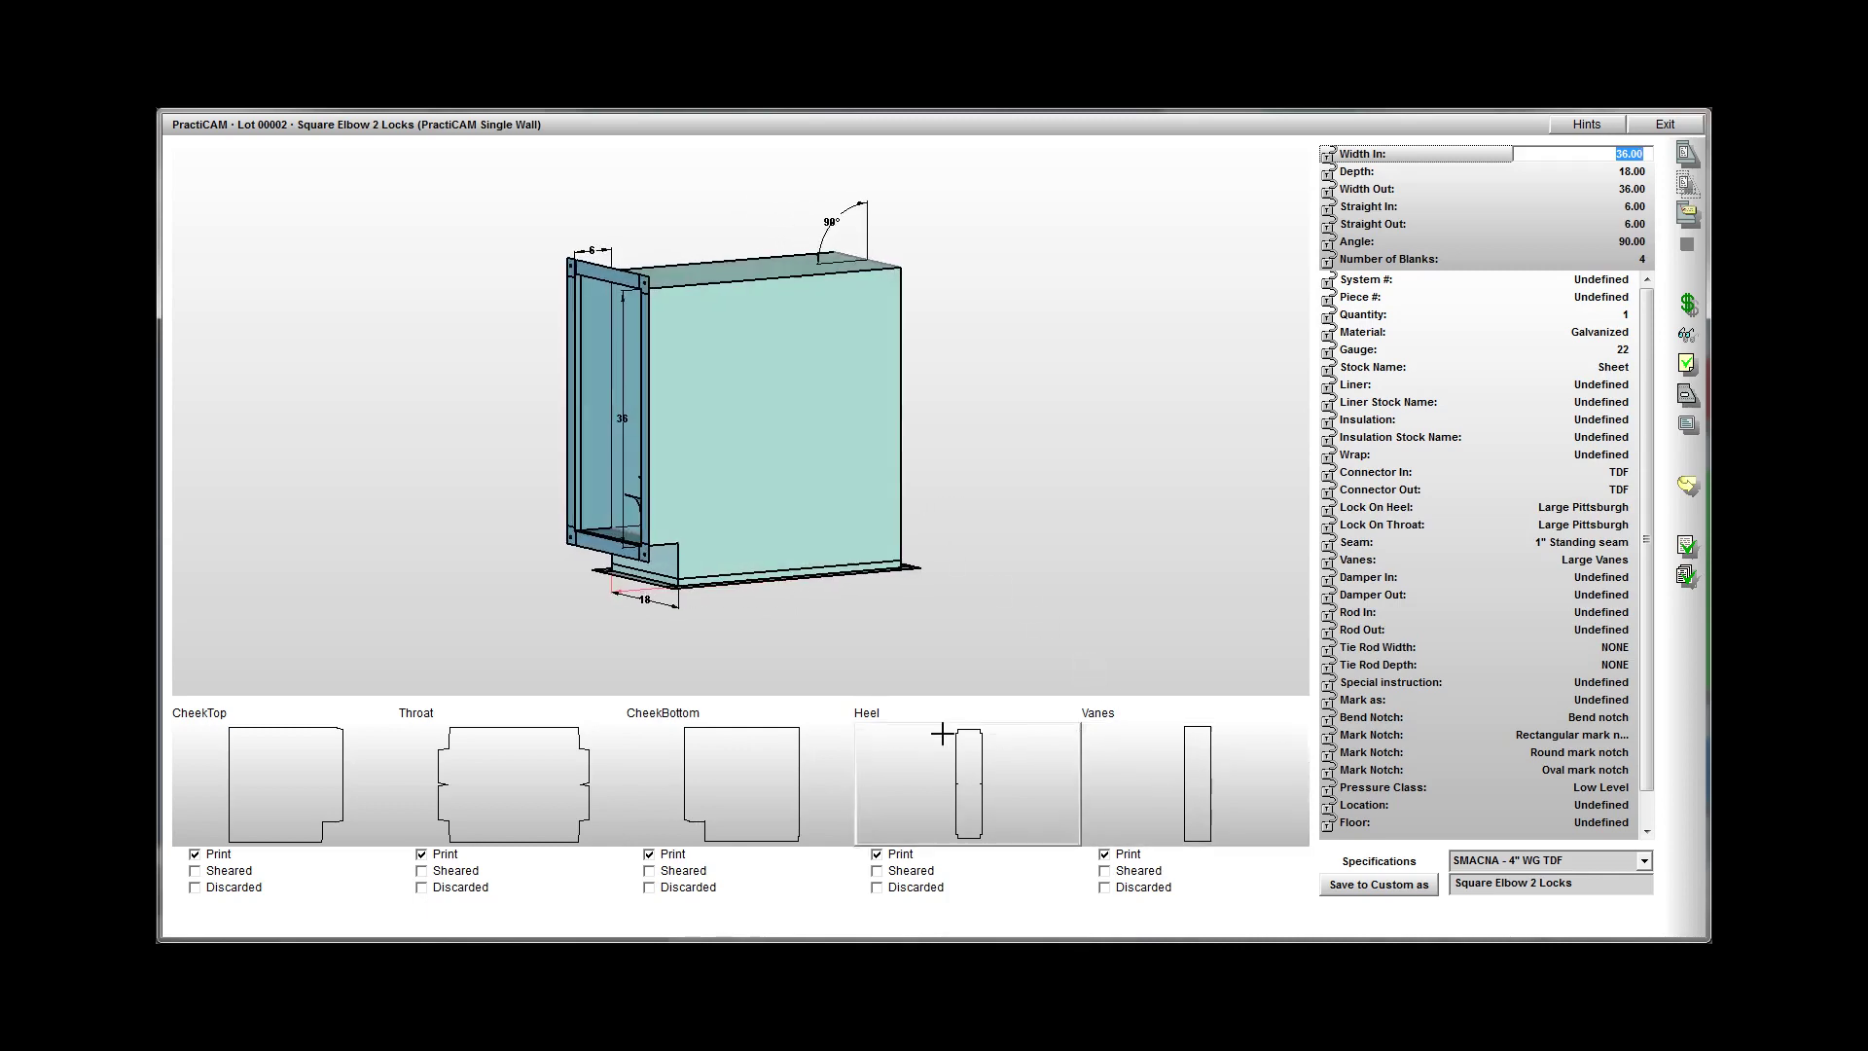
pyautogui.doubleClick(759, 784)
pyautogui.moveTo(737, 625); pyautogui.dragTo(740, 745)
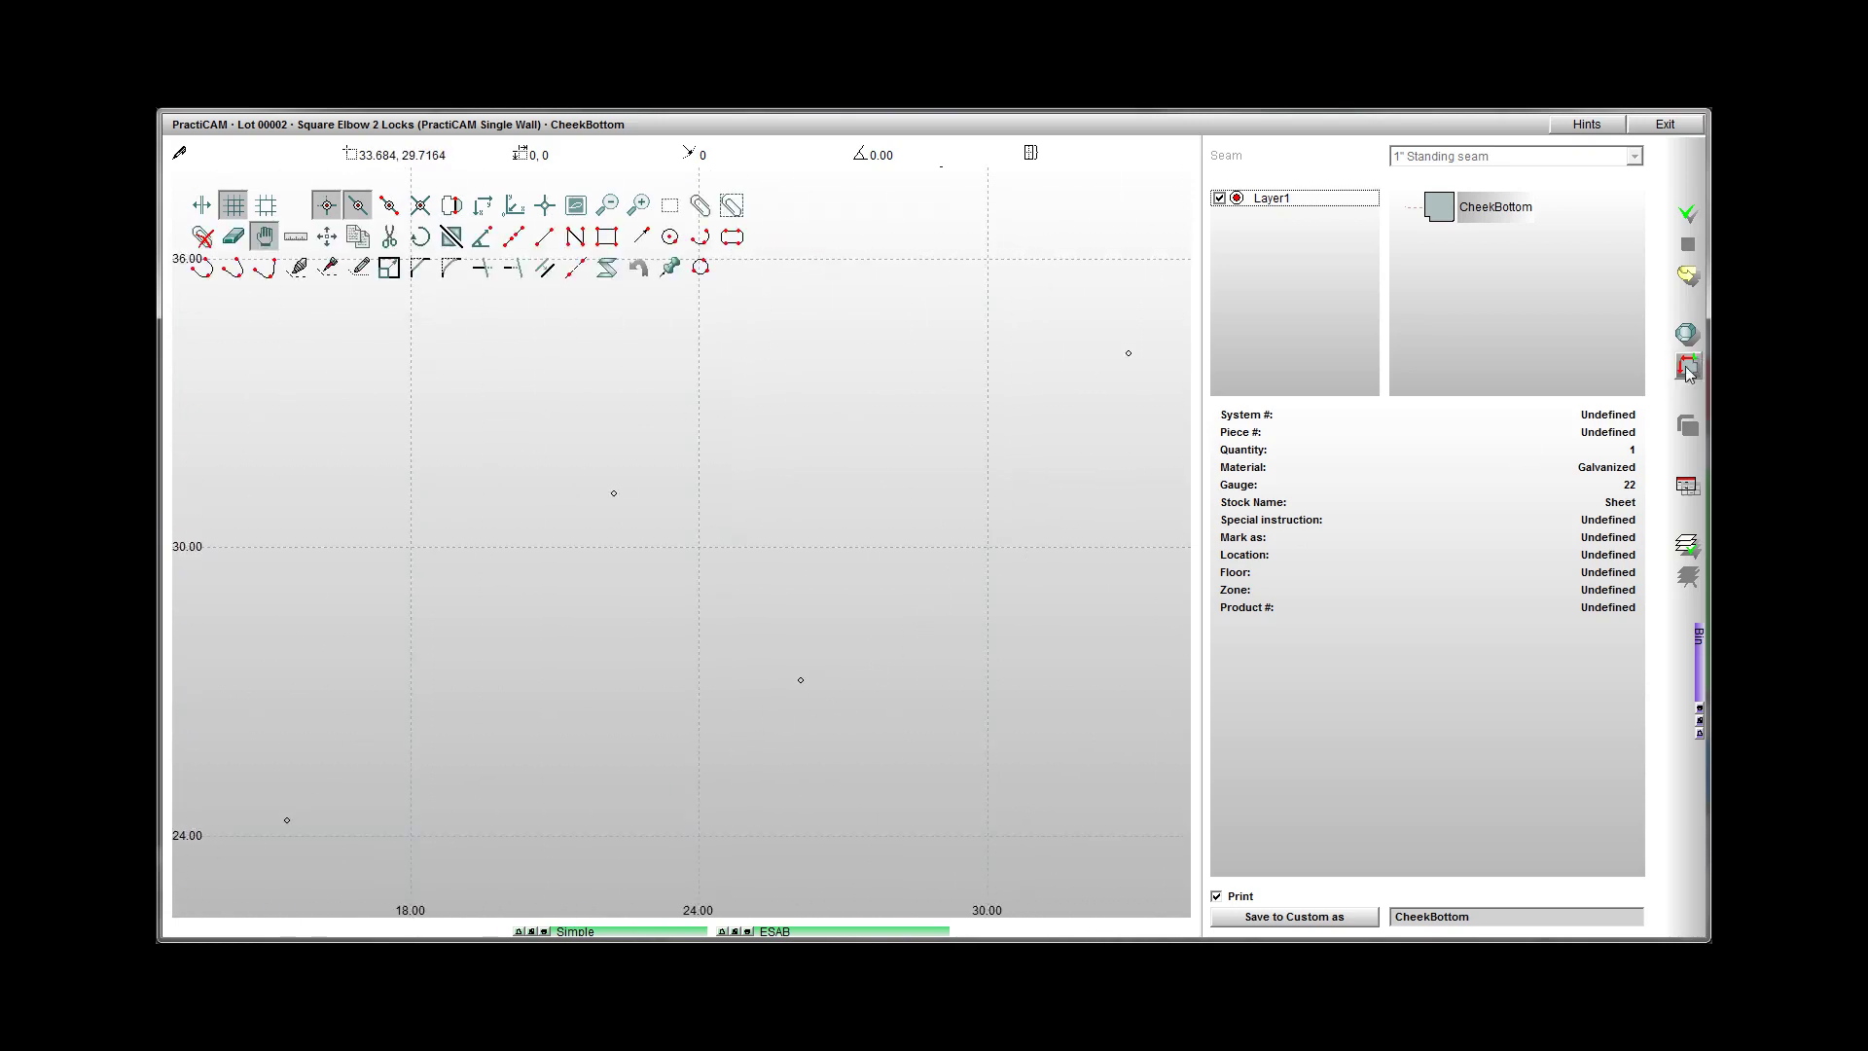
pyautogui.click(1688, 336)
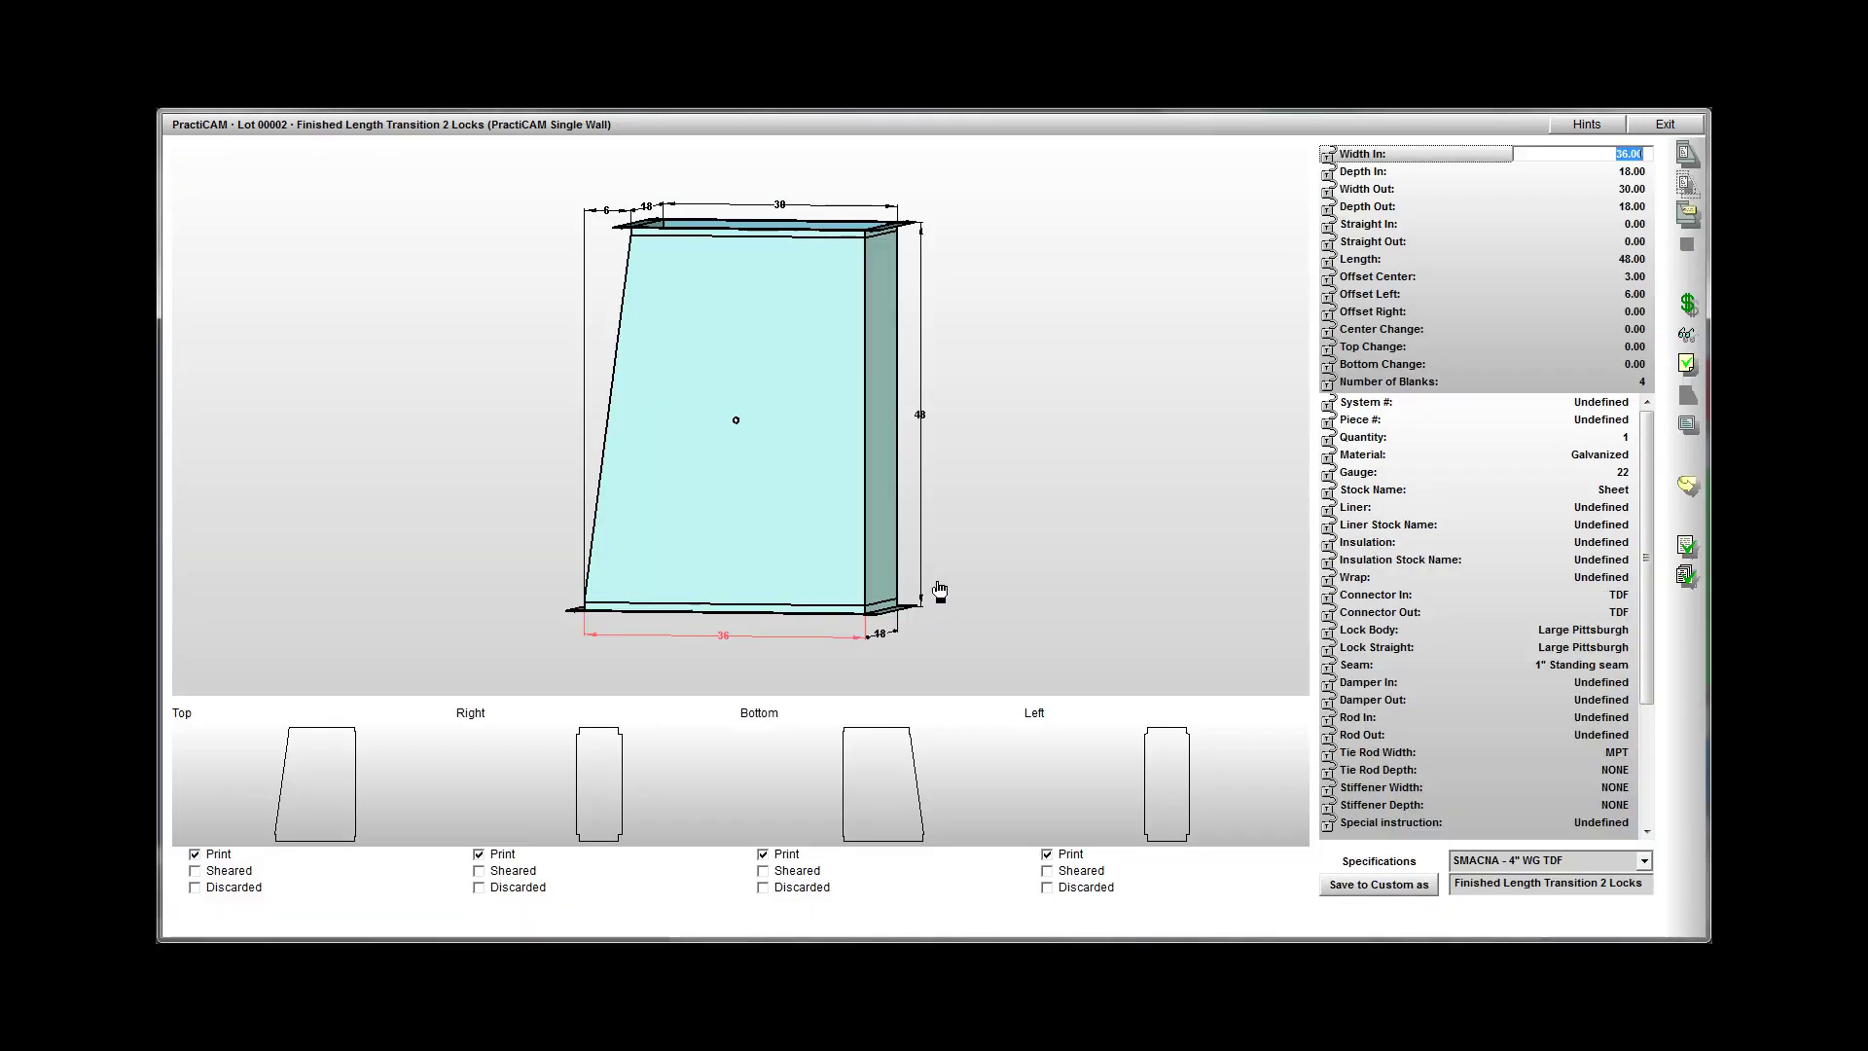
pyautogui.moveTo(1061, 362)
pyautogui.mouseDown()
pyautogui.moveTo(1030, 434)
pyautogui.moveTo(1068, 386)
pyautogui.mouseUp()
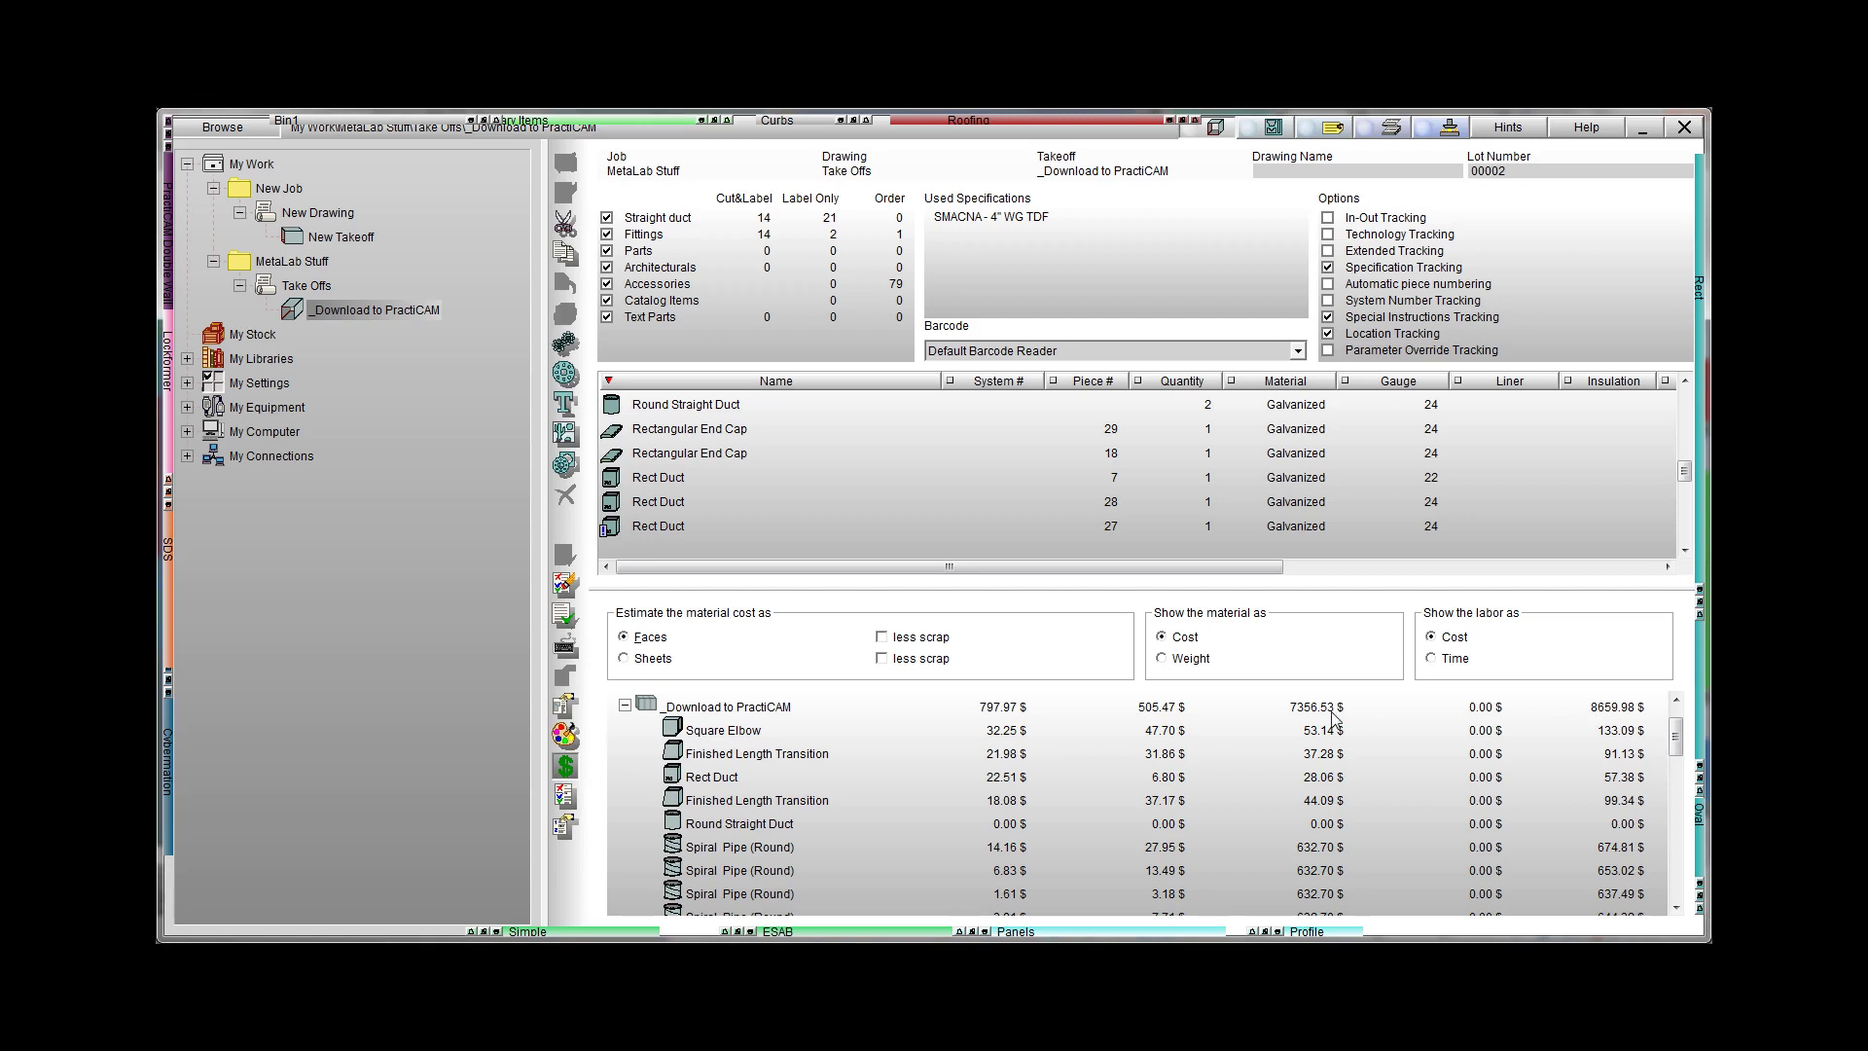
# - Estimate the takeoff's material cost by Sheets, show the material as Weight, and expand the _Download to PractiCAM breakdown by fitting
pyautogui.click(623, 658)
pyautogui.click(625, 752)
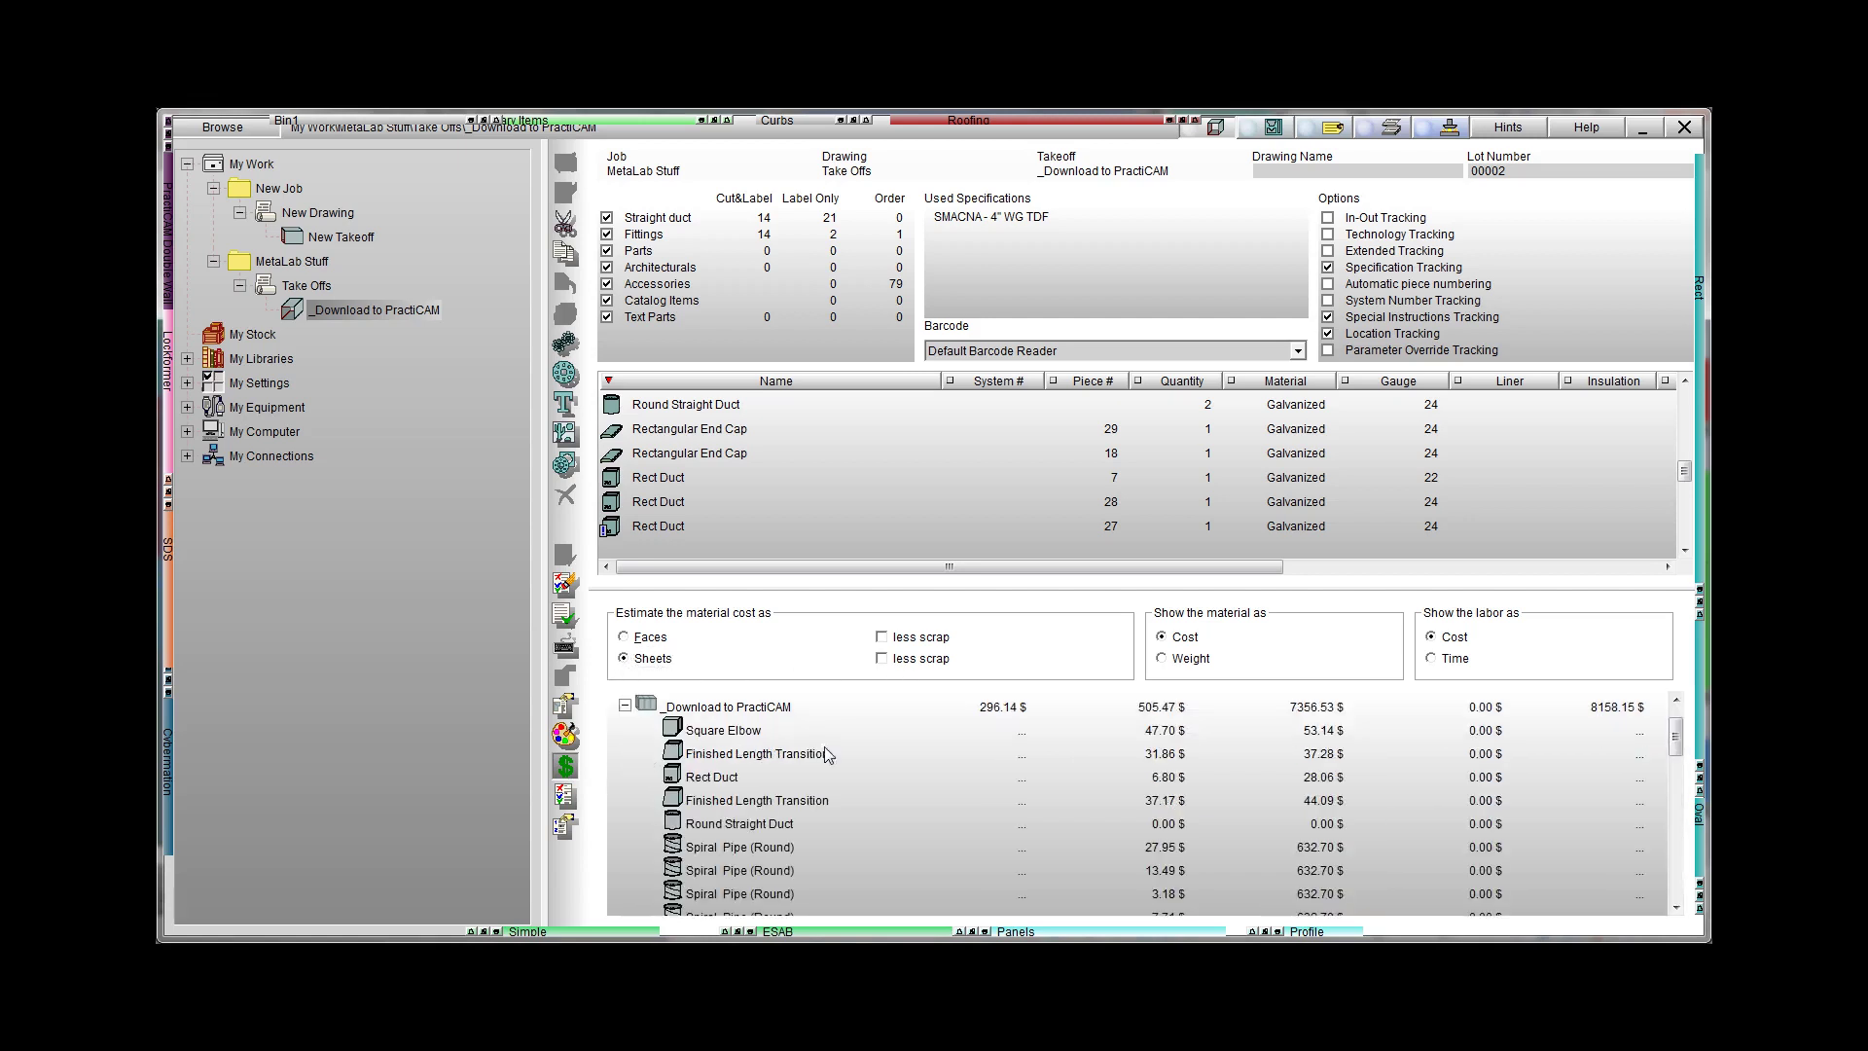
pyautogui.click(1176, 658)
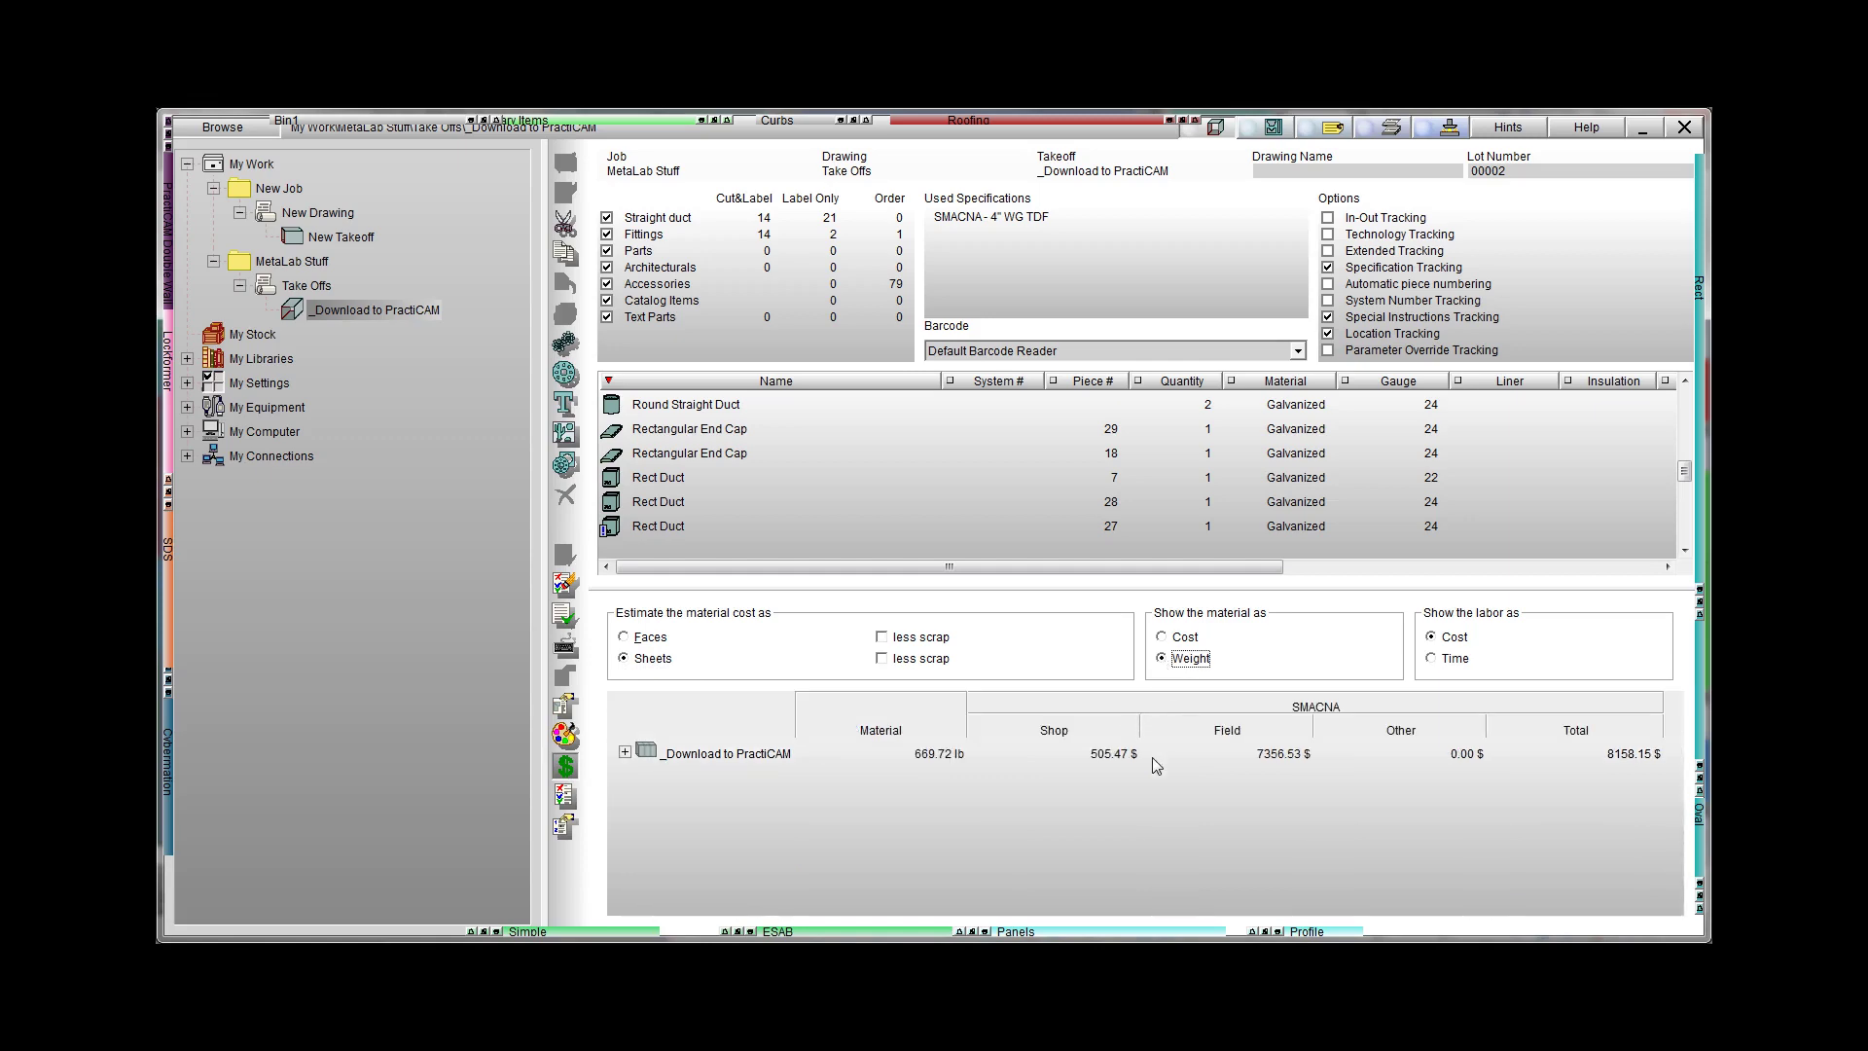
pyautogui.click(624, 752)
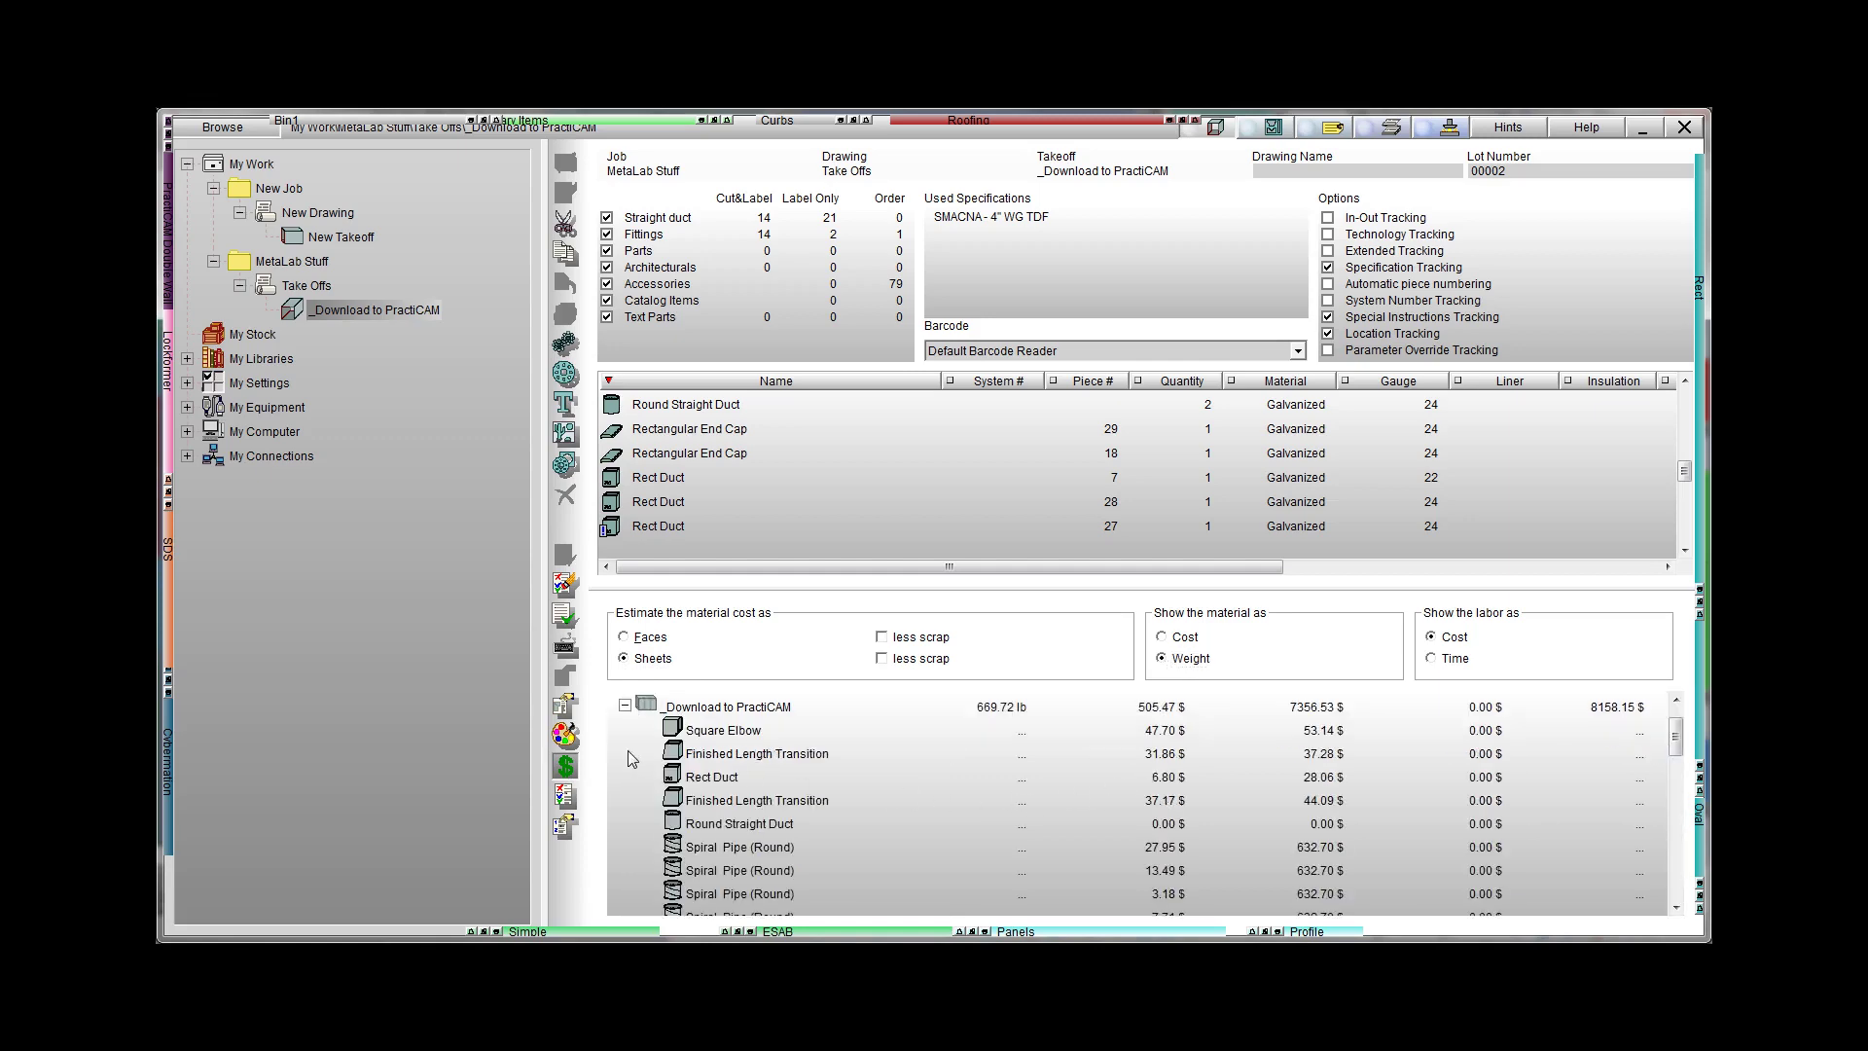